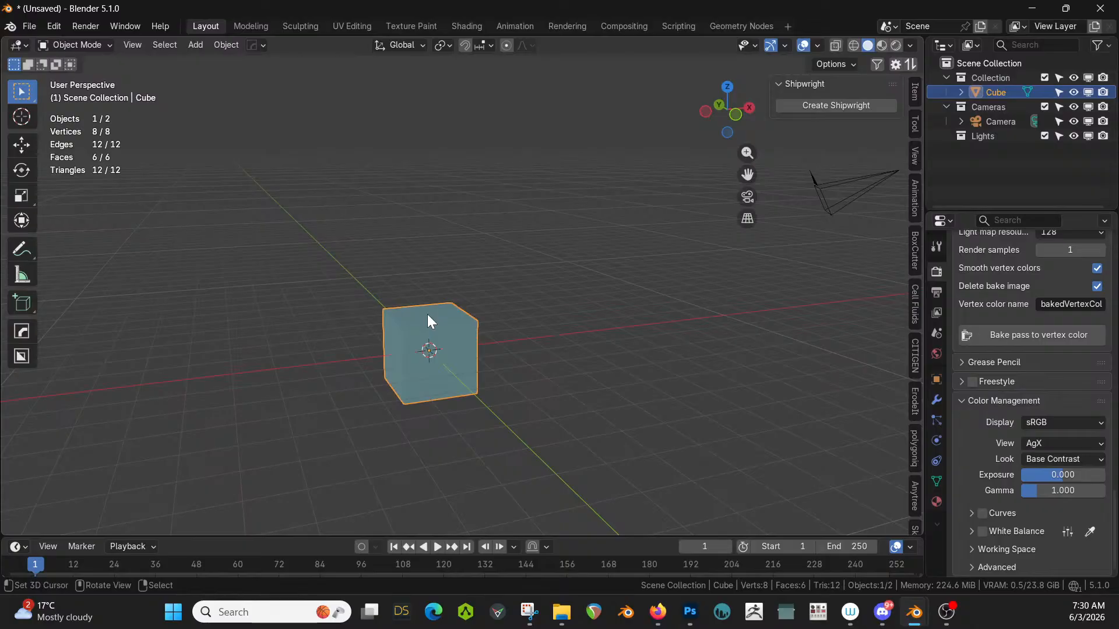
Delete the default cube and add a mesh plane at the origin.
key("Delete")
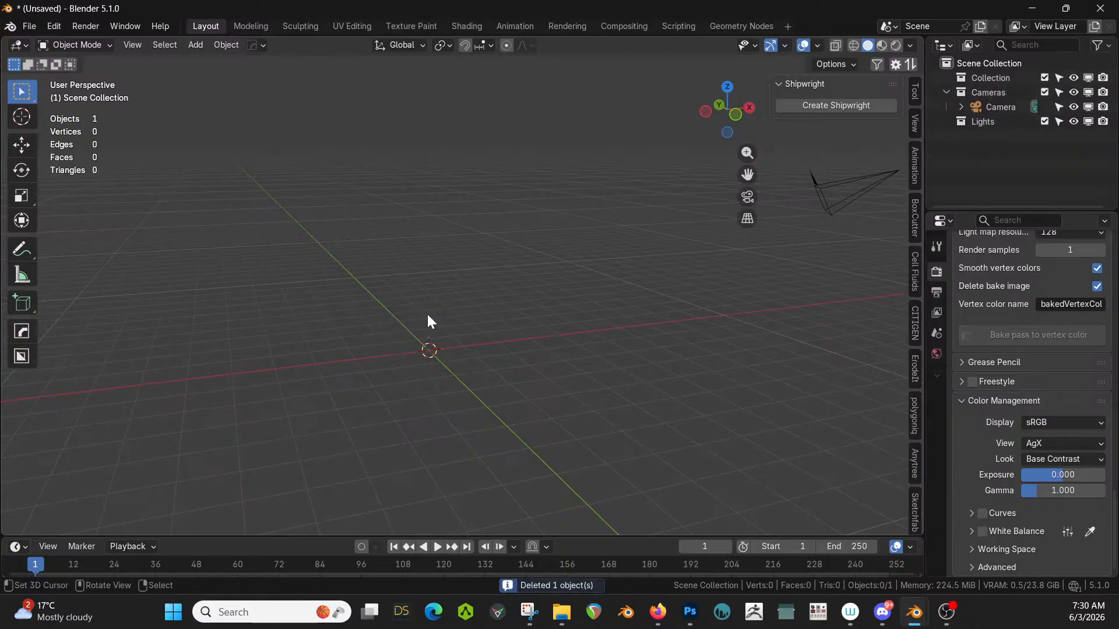
middle_click_drag(428, 313, 443, 329)
key("shift+a")
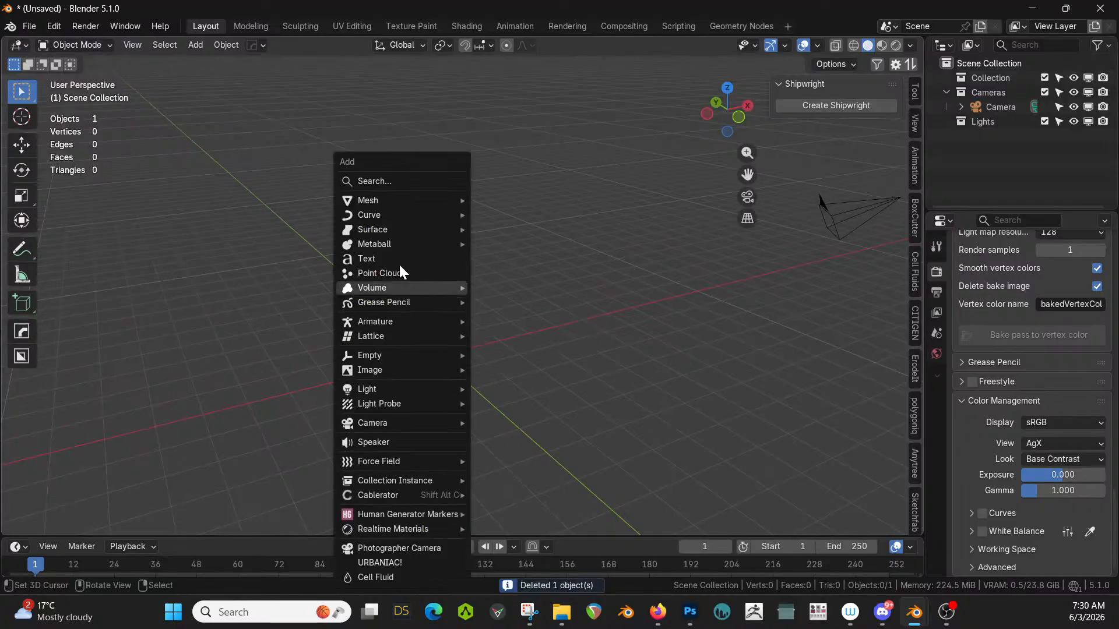
mouse_move(388, 202)
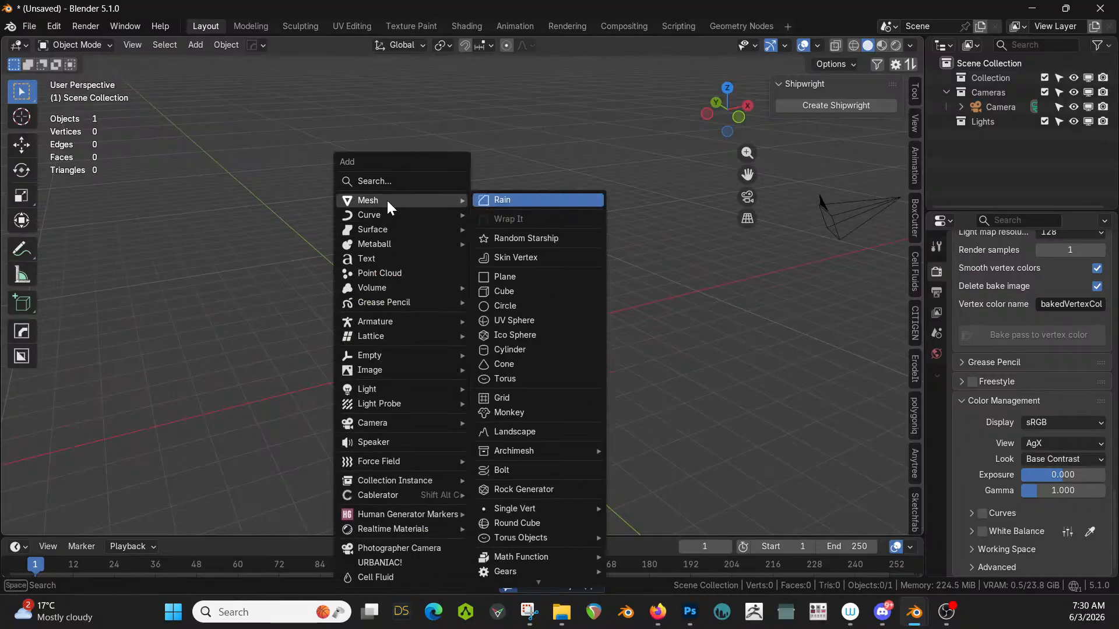
left_click(511, 277)
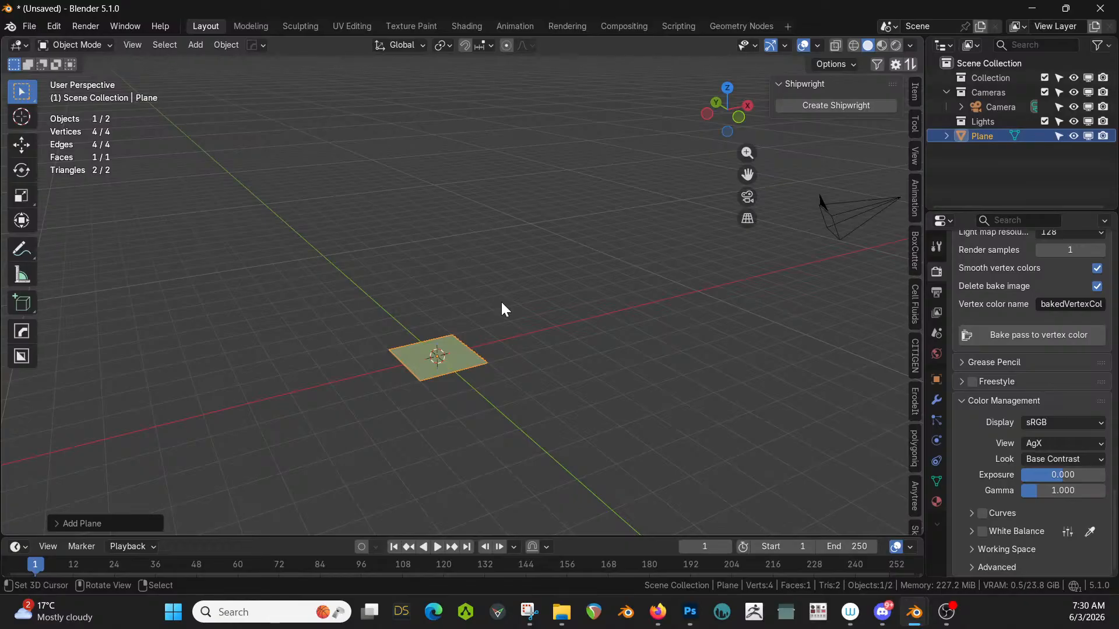
Set the plane's X dimension to 3 m.
key("KP_7")
scroll(501, 303, "up", 1)
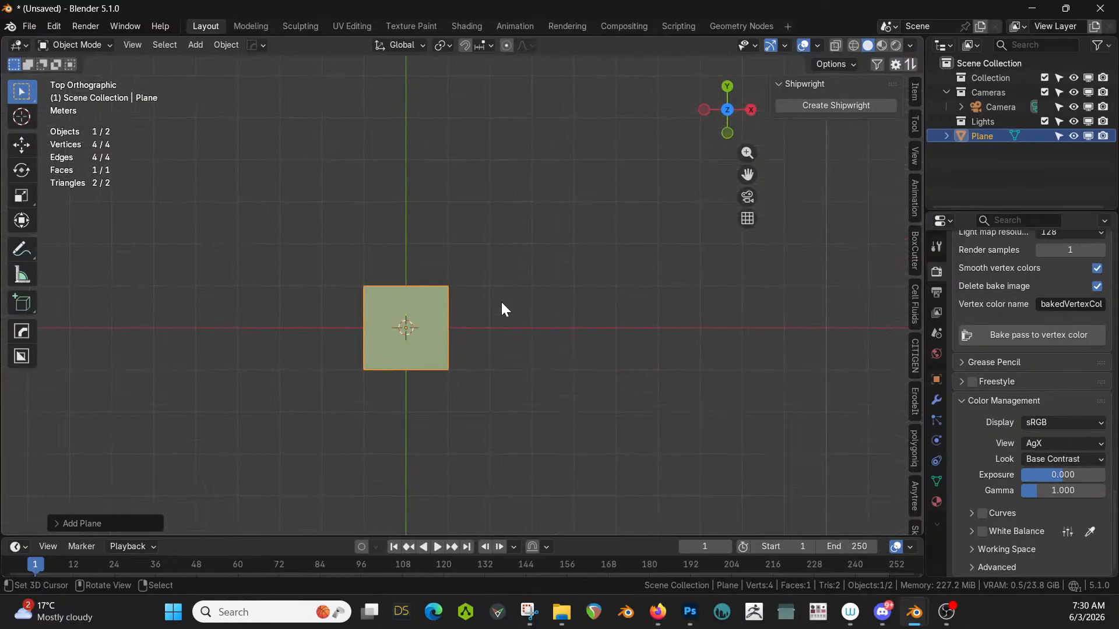
scroll(501, 314, "up", 2)
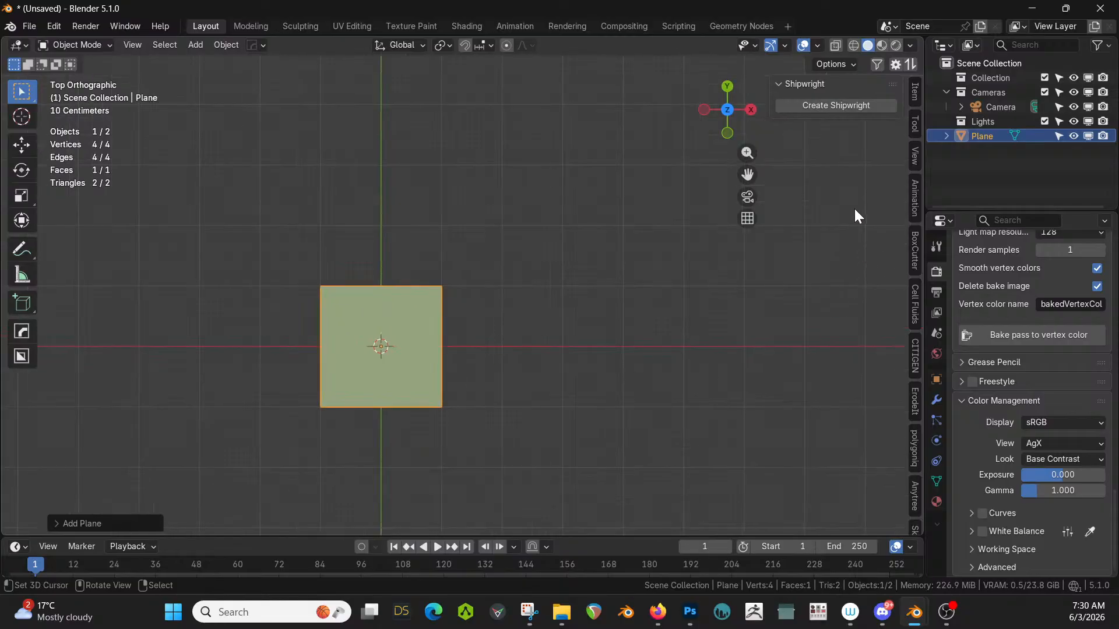
left_click(916, 91)
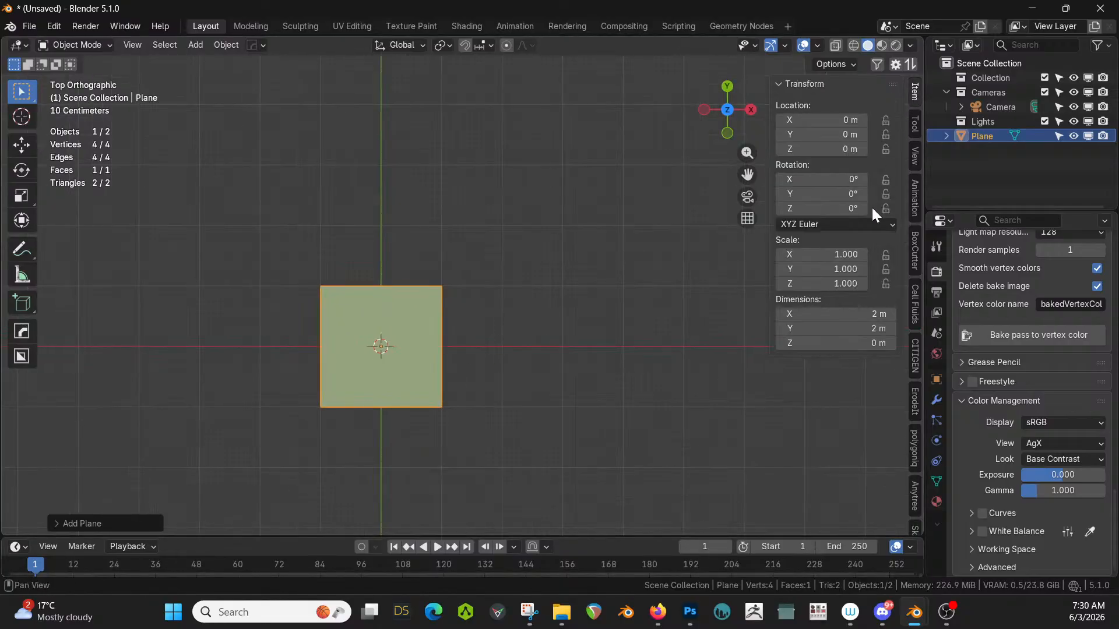
left_click(845, 316)
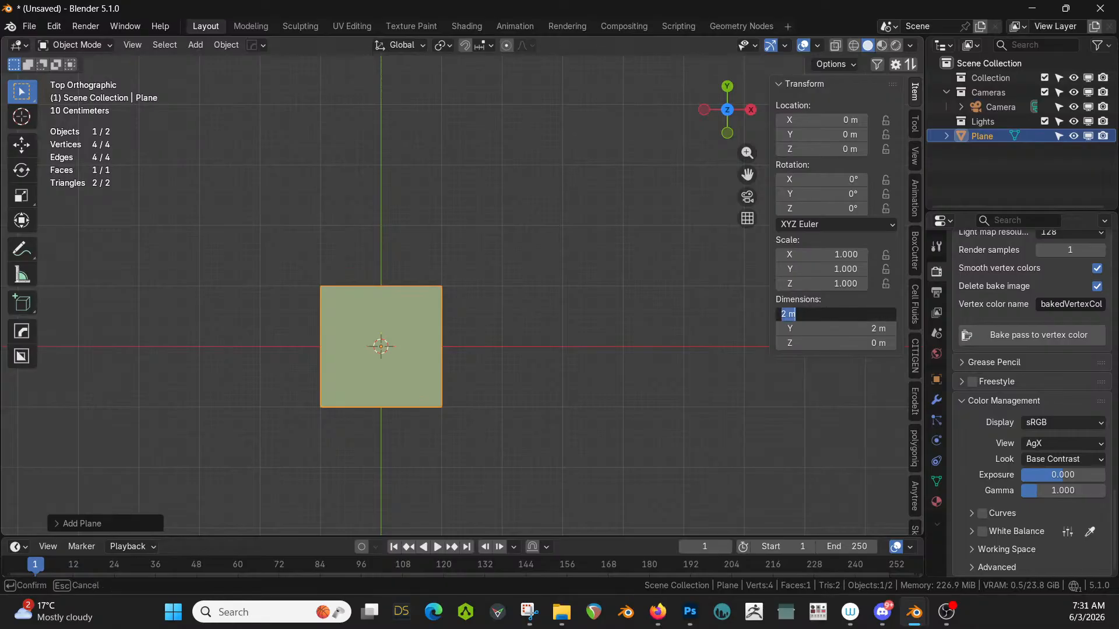
type("3")
key("Return")
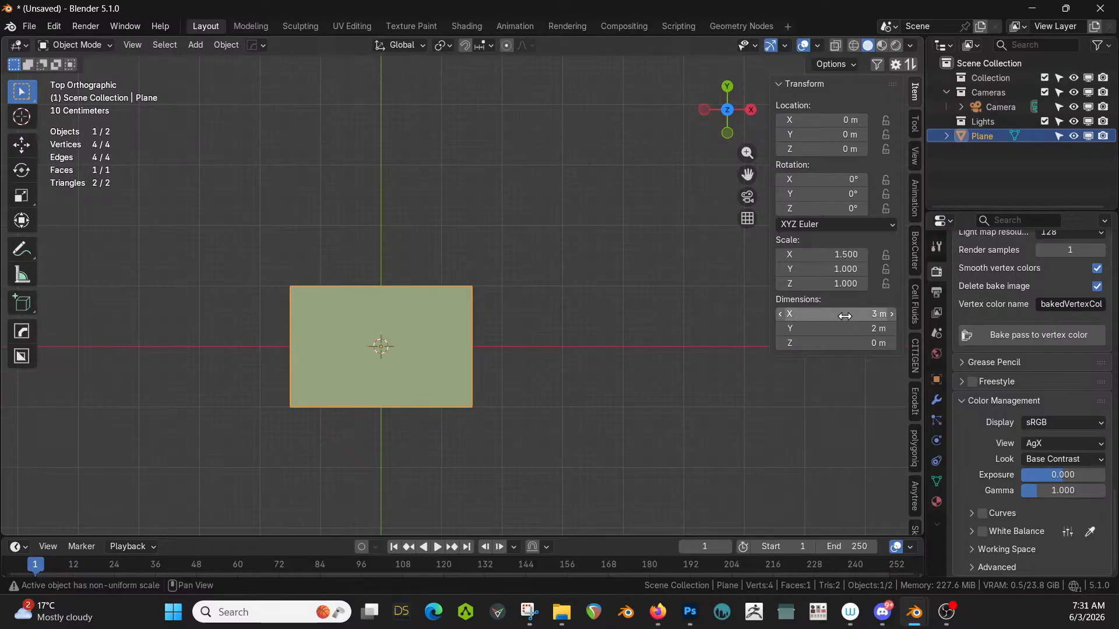
left_click(870, 314)
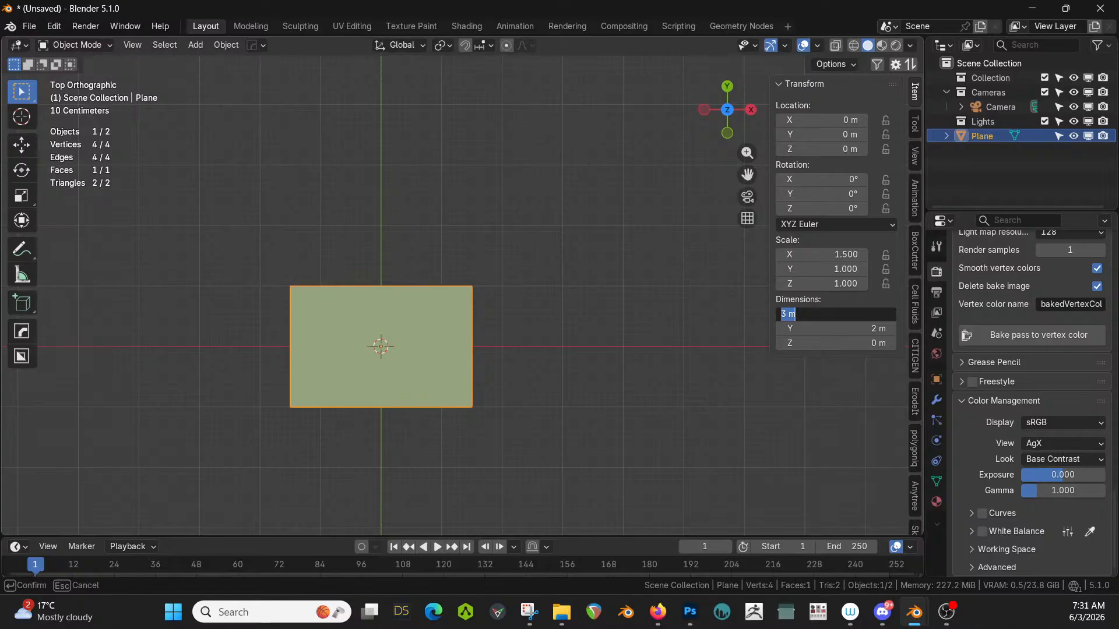
left_click(662, 336)
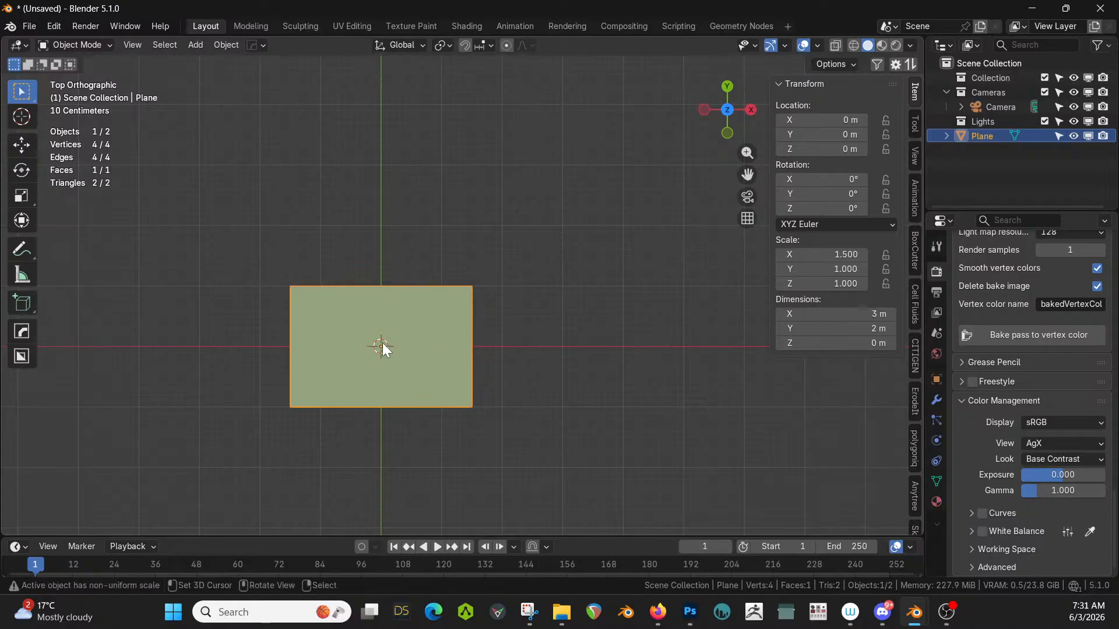
Add two evenly spaced, unslid loop cuts that divide the plane into three parts along its X length.
key("Tab")
key("2")
left_click(394, 399)
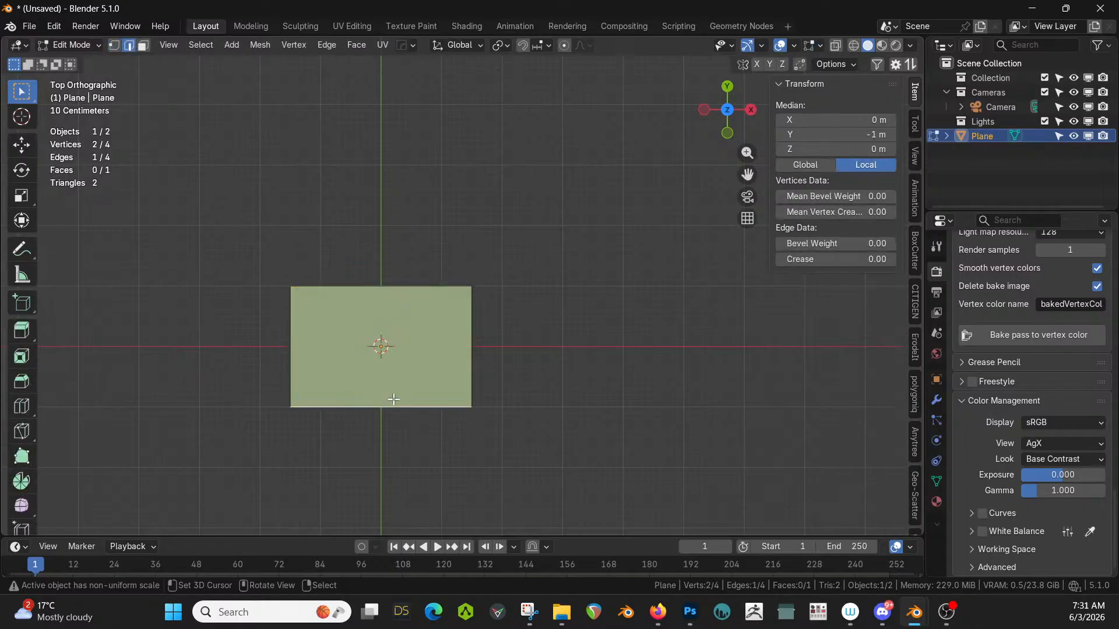
key("ctrl+r")
scroll(394, 399, "up", 1)
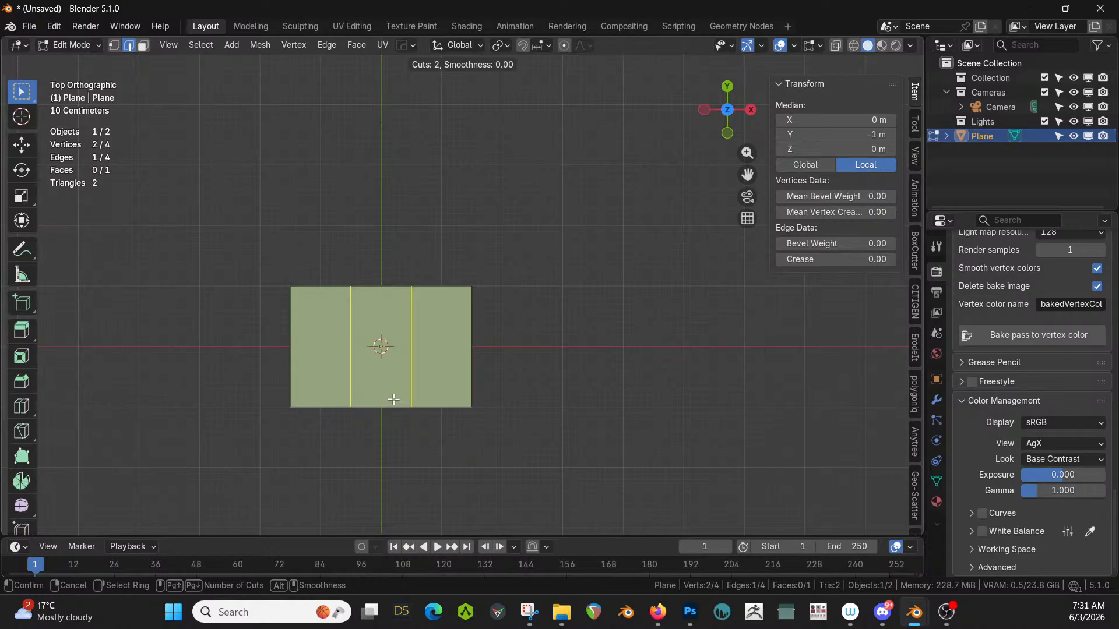
left_click(394, 399)
right_click(394, 399)
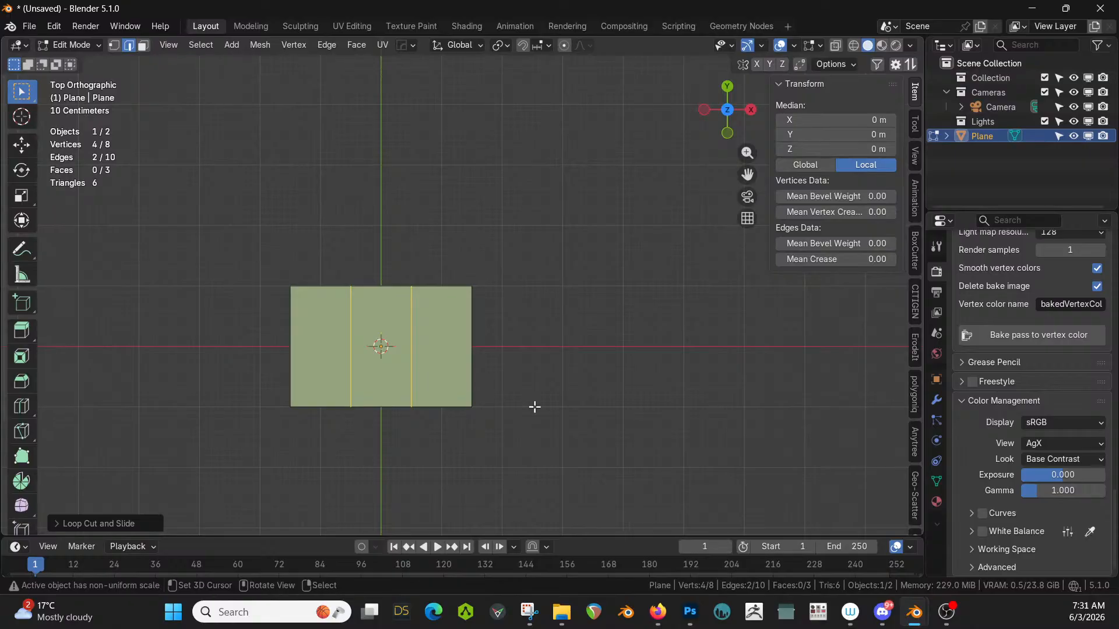
Bevel the two new loop edges into narrow strips with a width of 0.05 m and one segment.
scroll(535, 406, "up", 1)
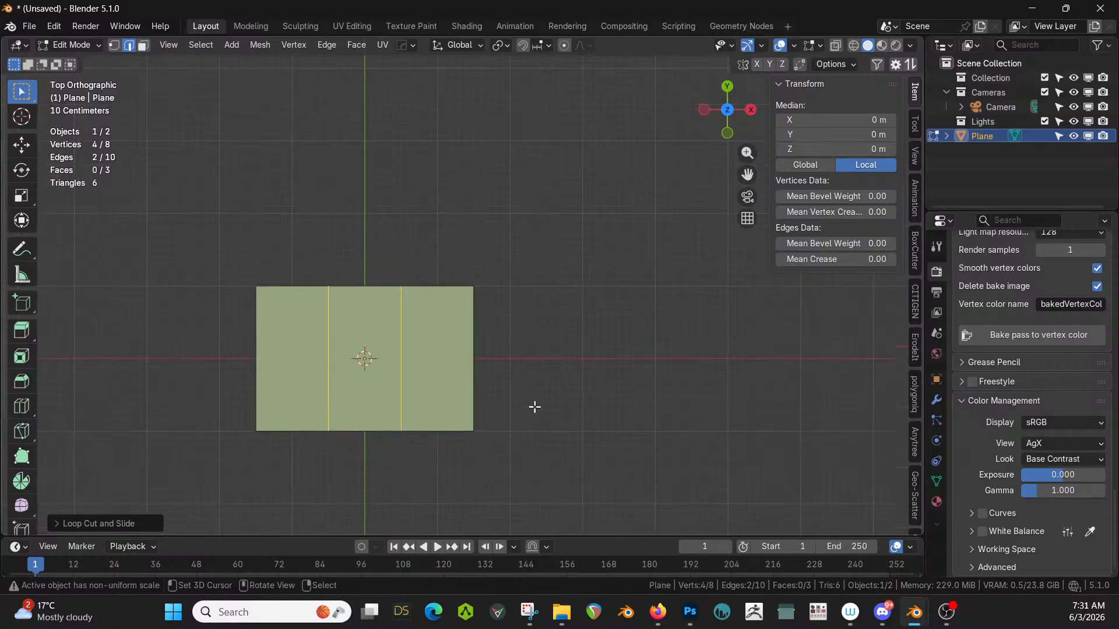
key("ctrl+b")
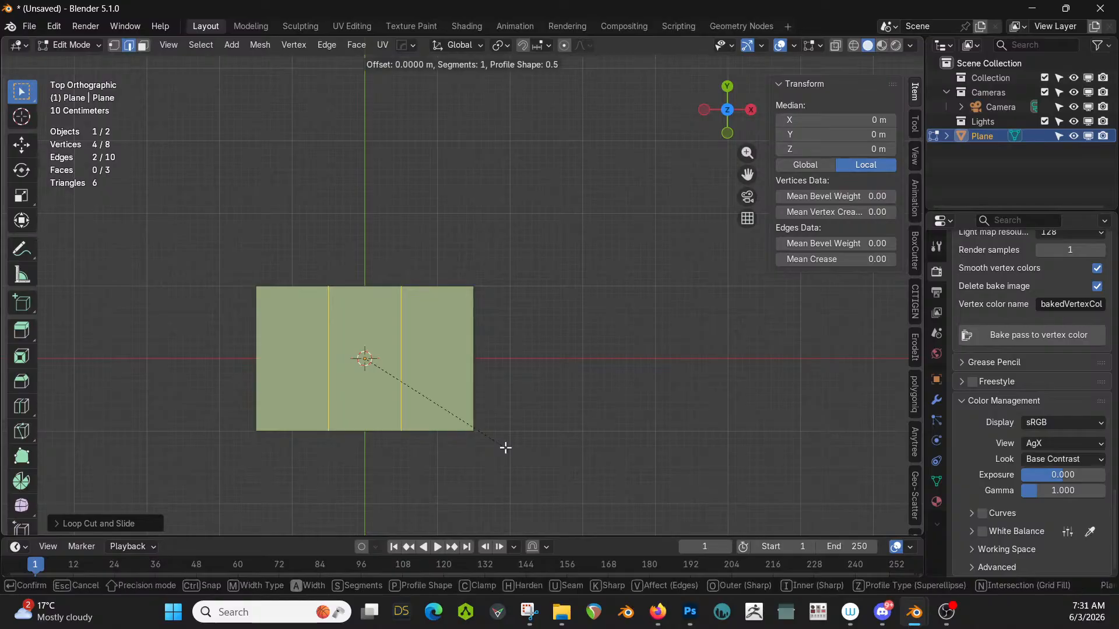
left_click(515, 451)
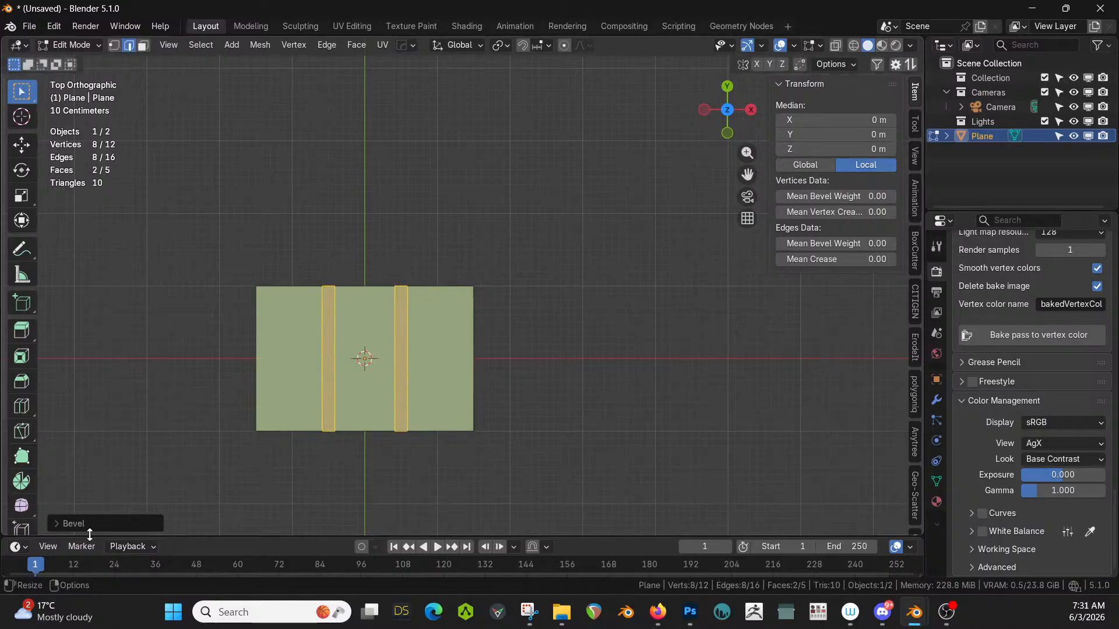
left_click(58, 522)
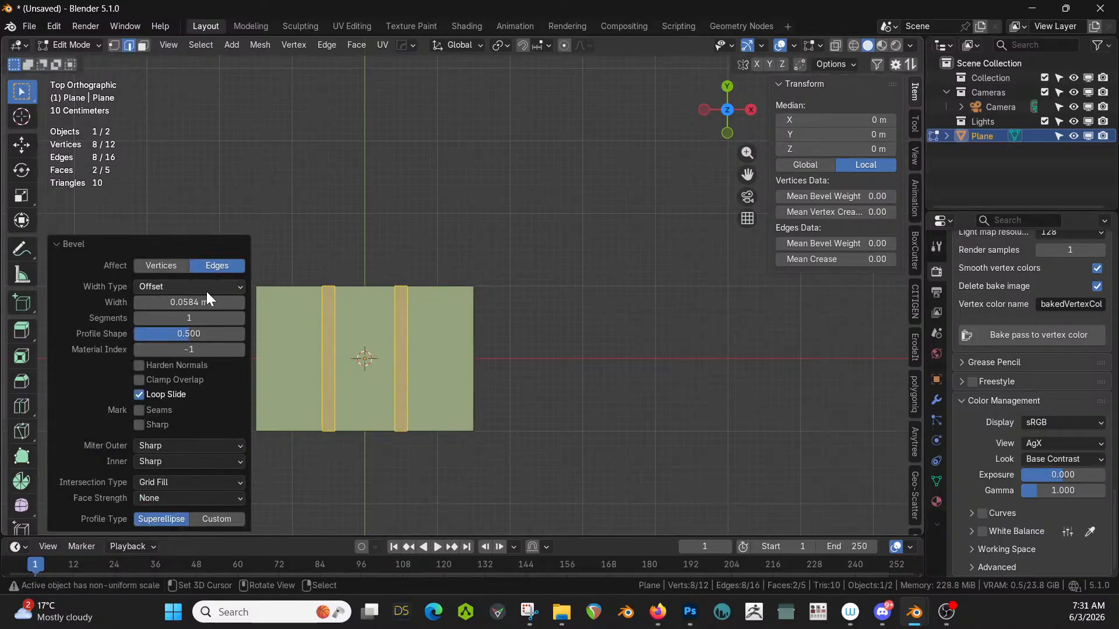
left_click(192, 302)
type("0.05")
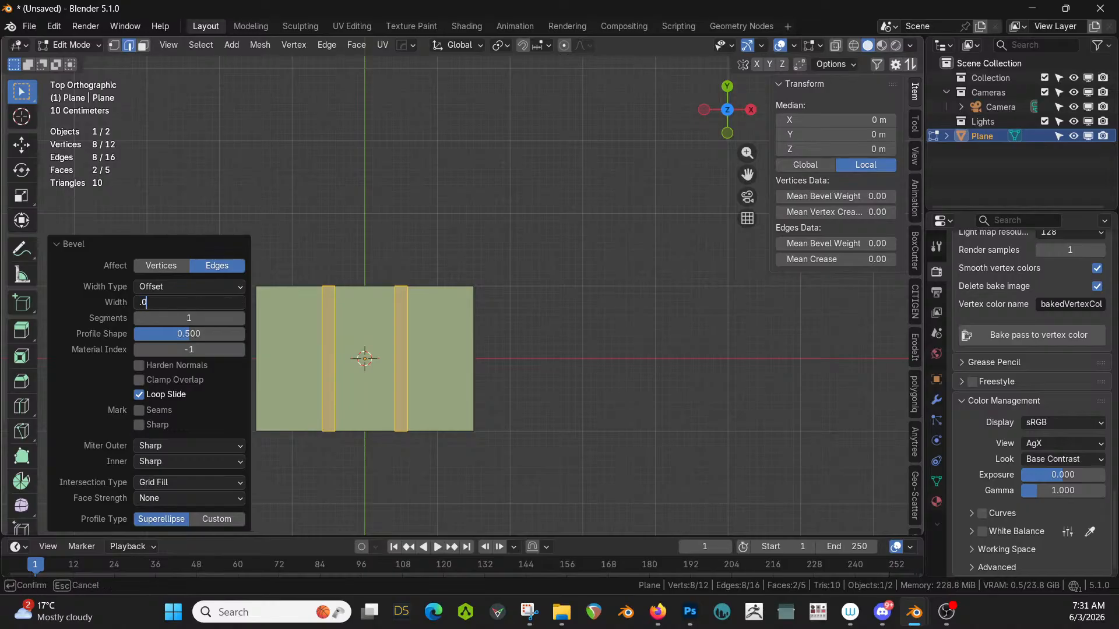
key("Return")
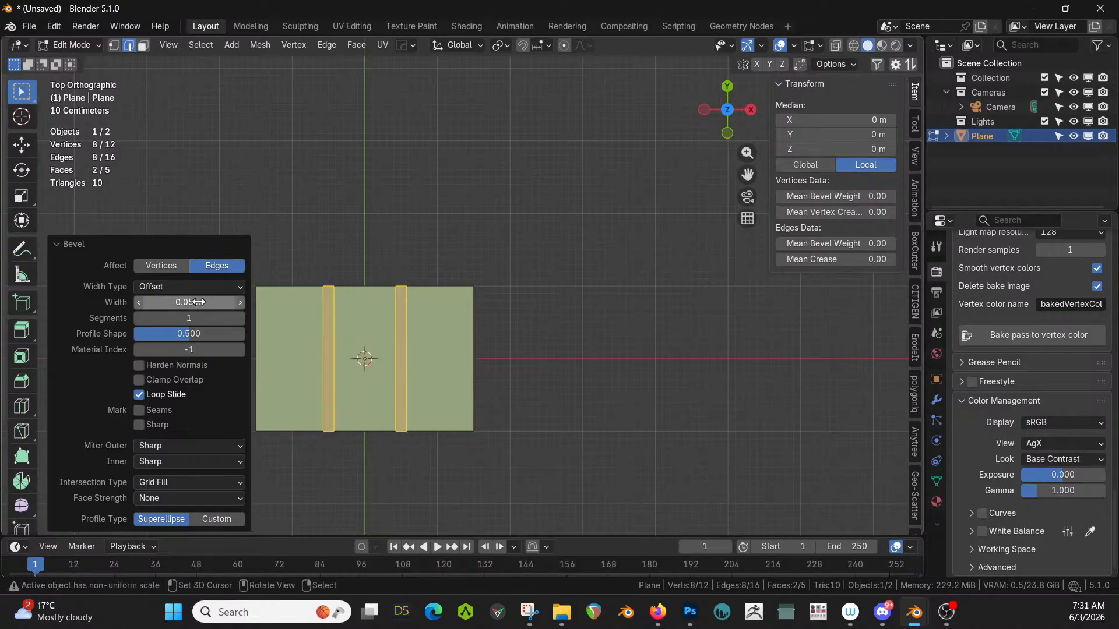
left_click(199, 302)
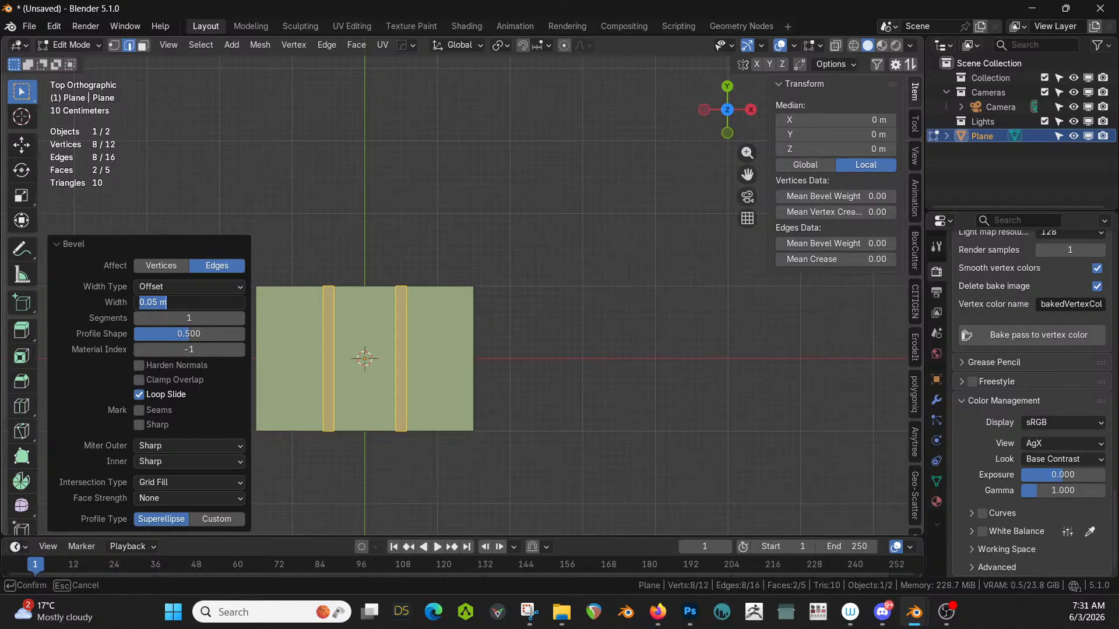
key("Return")
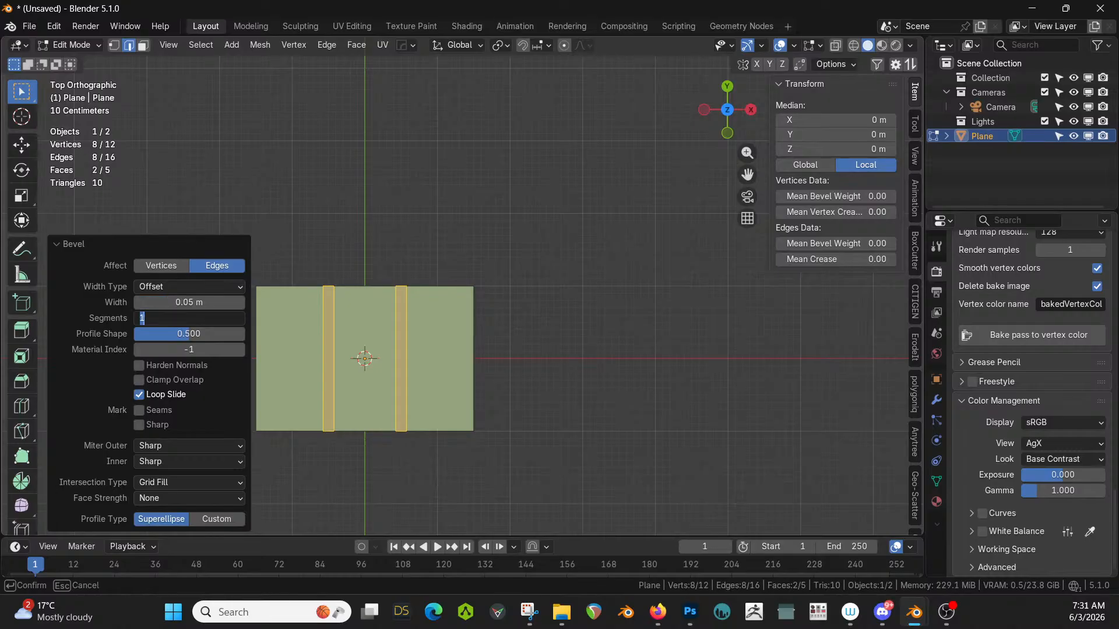
key("Tab")
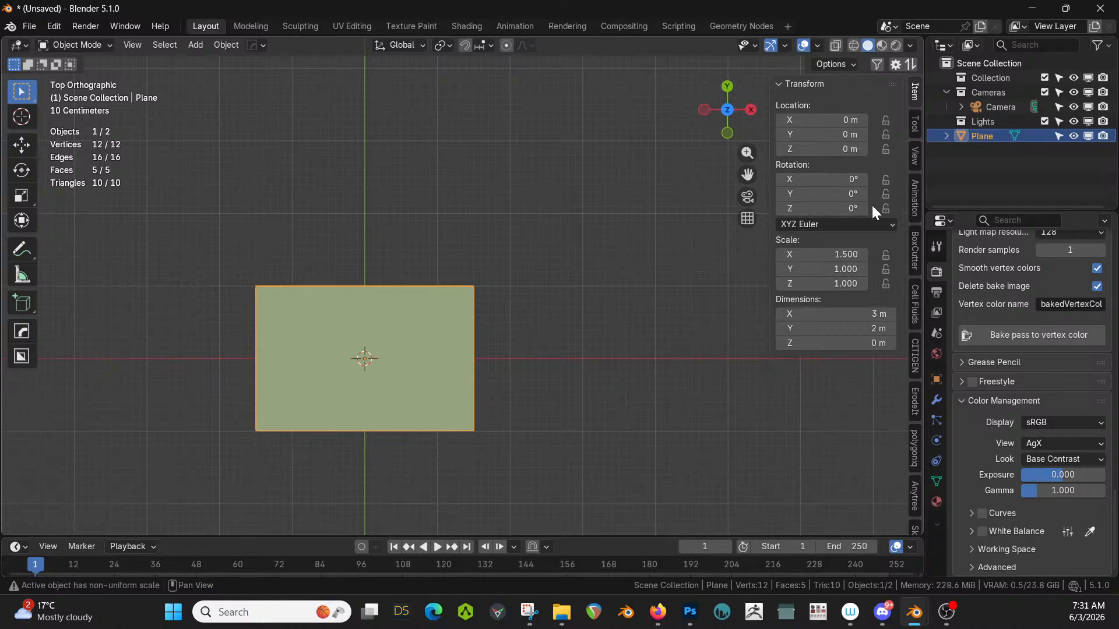
Duplicate the plane's wide face on the negative X side in place and separate the copy into its own object.
key("Tab")
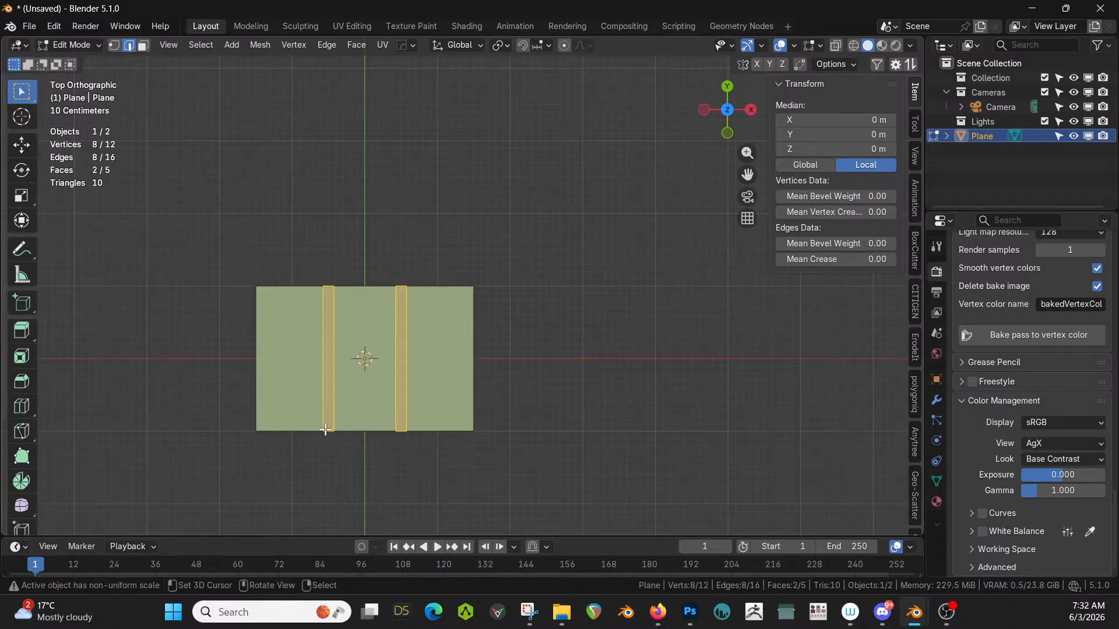
scroll(363, 361, "up", 3)
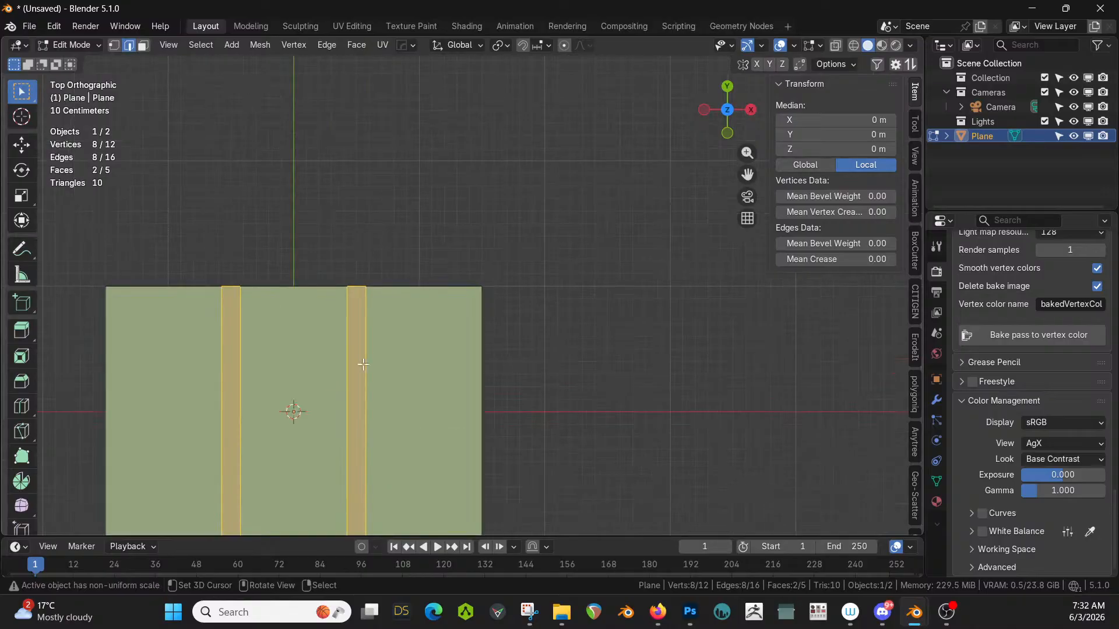
middle_click_drag(368, 356, 365, 325, "shift")
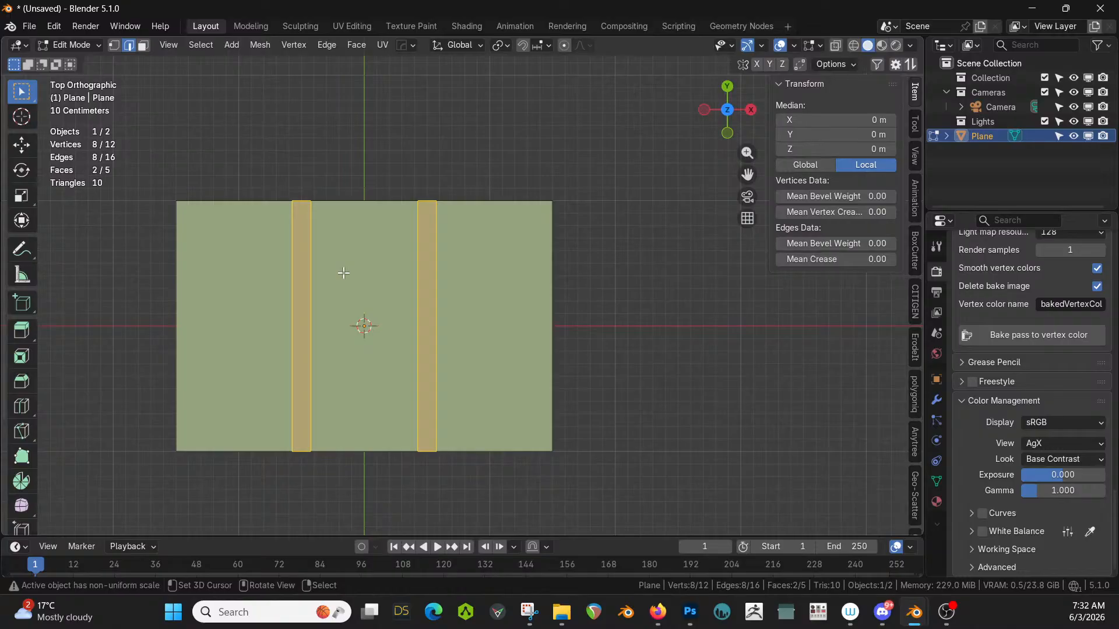
left_click(240, 298)
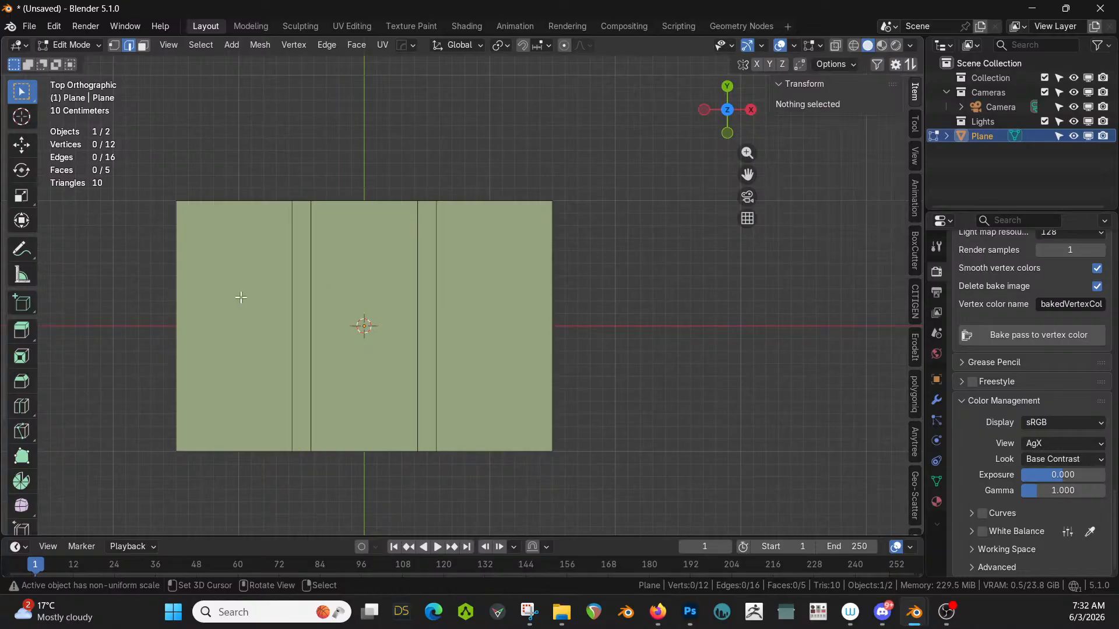
key("3")
left_click(240, 298)
key("shift+d")
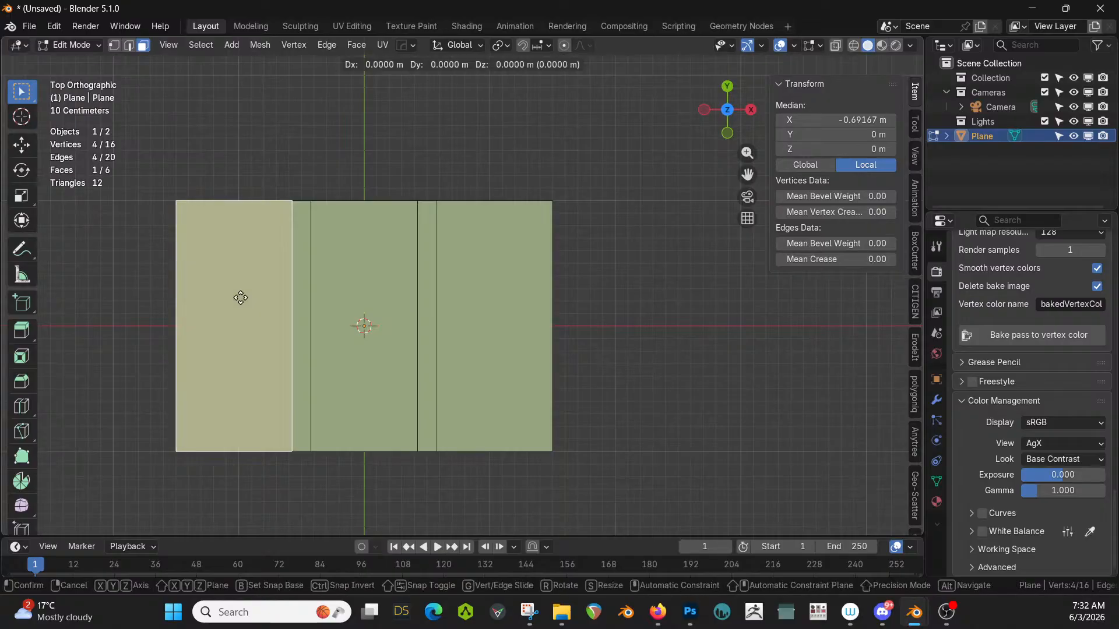
right_click(241, 298)
key("p")
left_click(241, 298)
key("Tab")
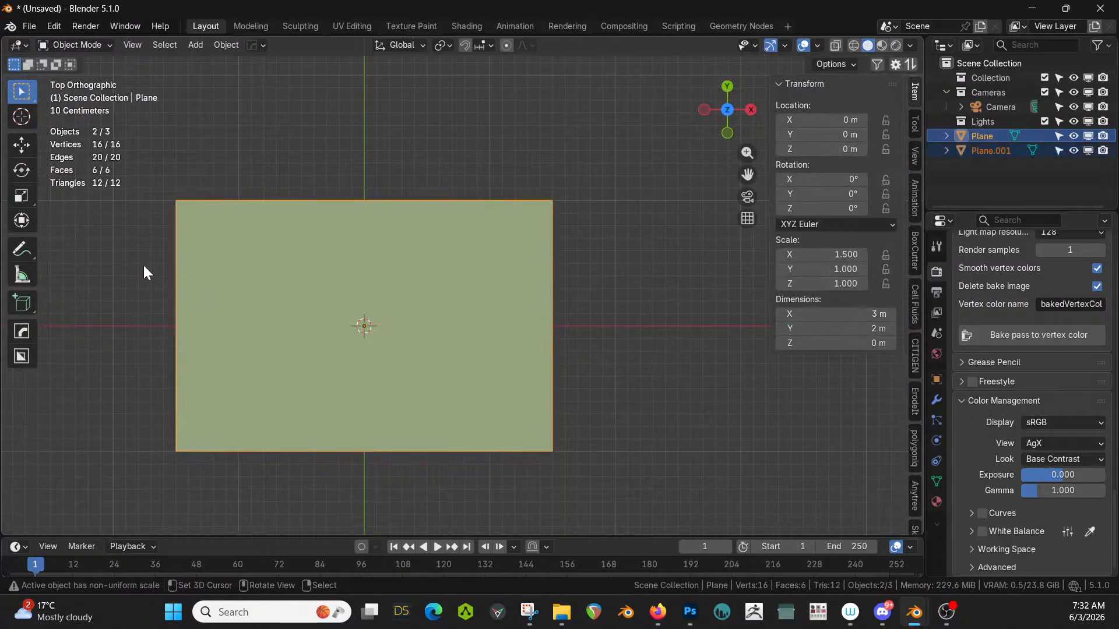
Check the separated face's X dimension, and delete that copy.
left_click(258, 264)
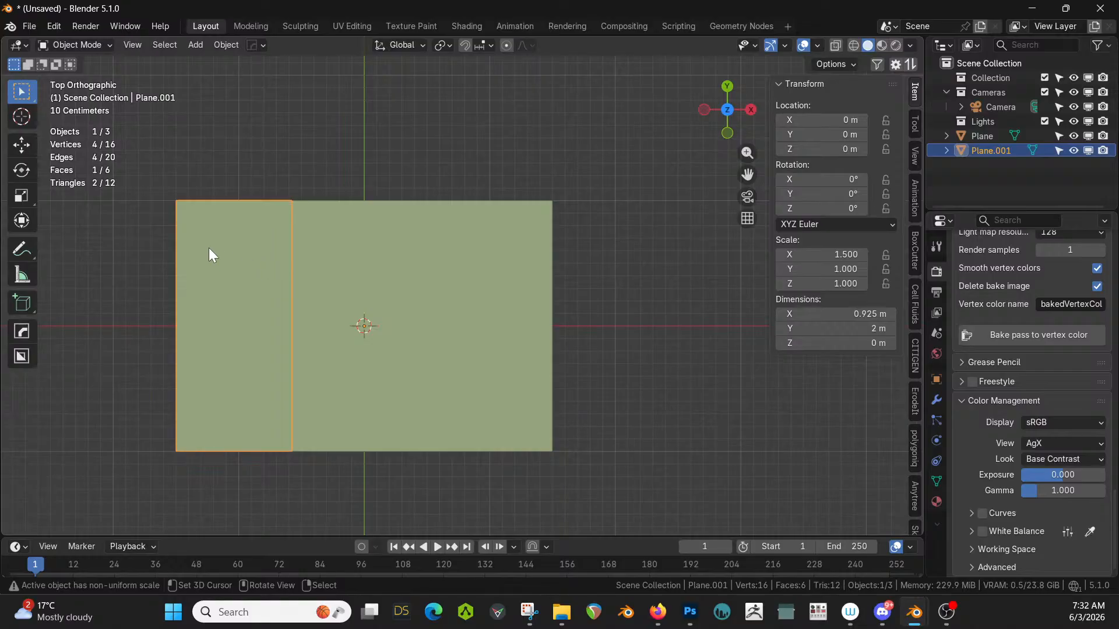
left_click(228, 265)
left_click(229, 265)
key("Delete")
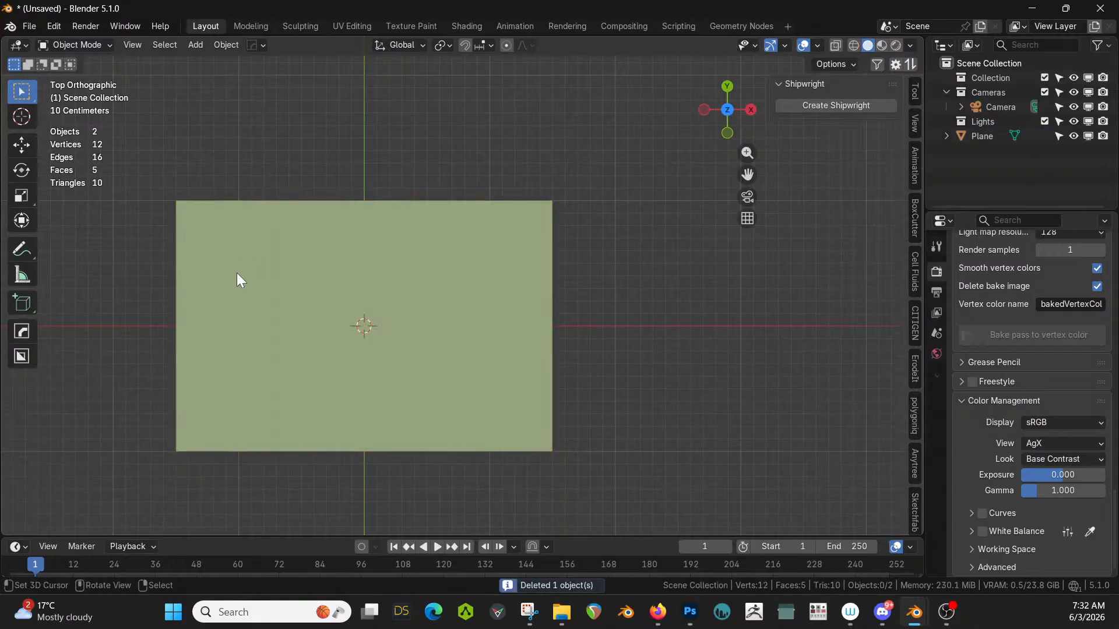
Extrude the plane's outermost edge on the positive X side by 0.925 m along X.
left_click(250, 296)
key("Tab")
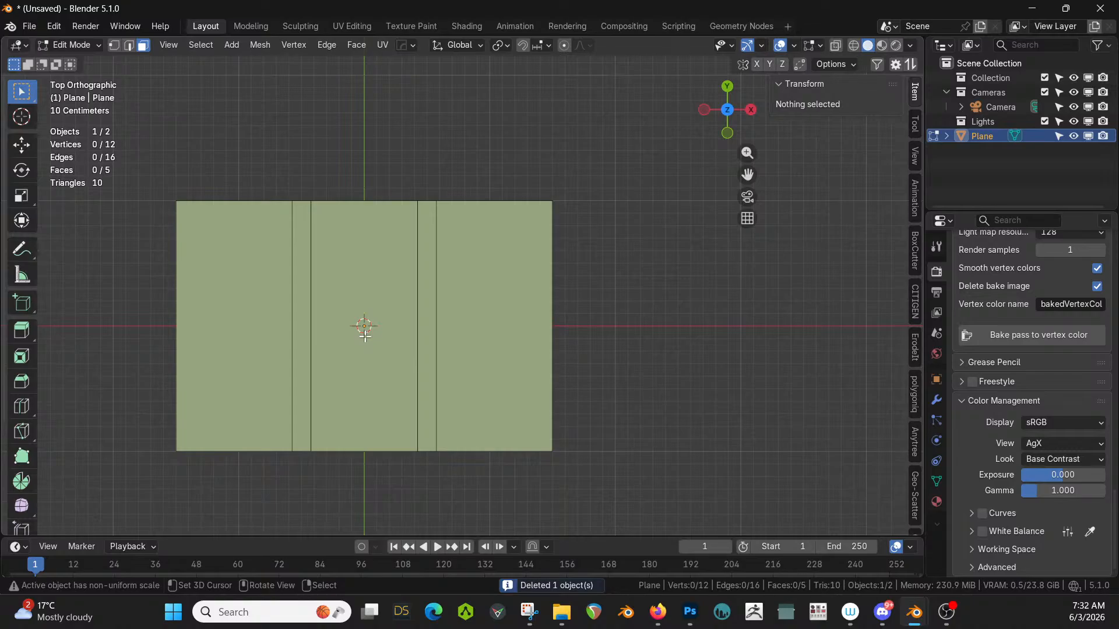
middle_click_drag(488, 320, 441, 319, "shift")
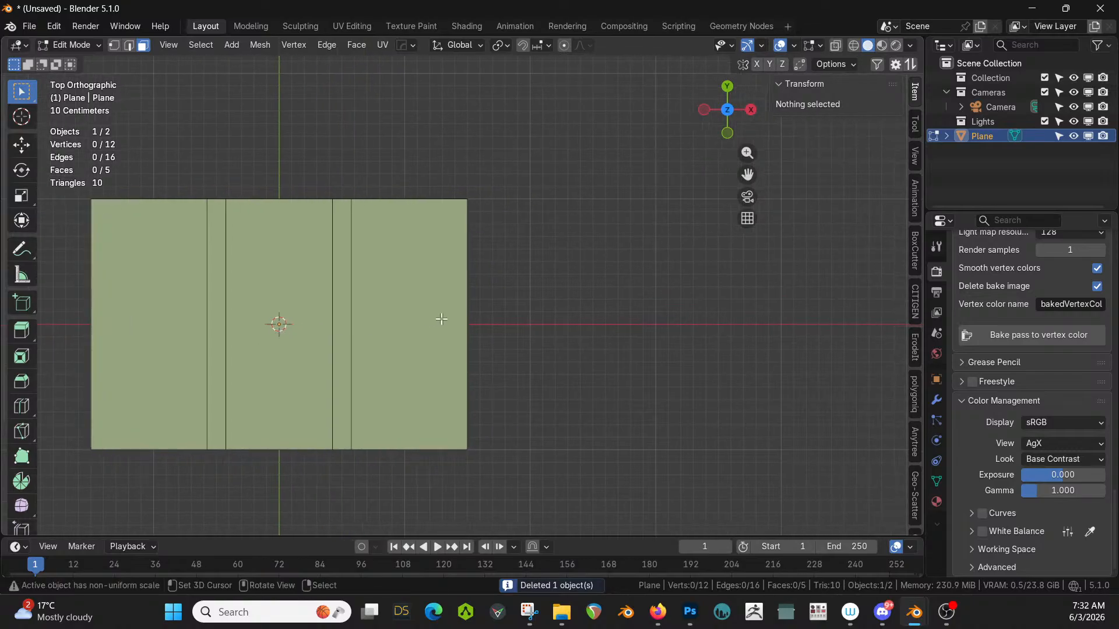
key("2")
left_click(457, 328)
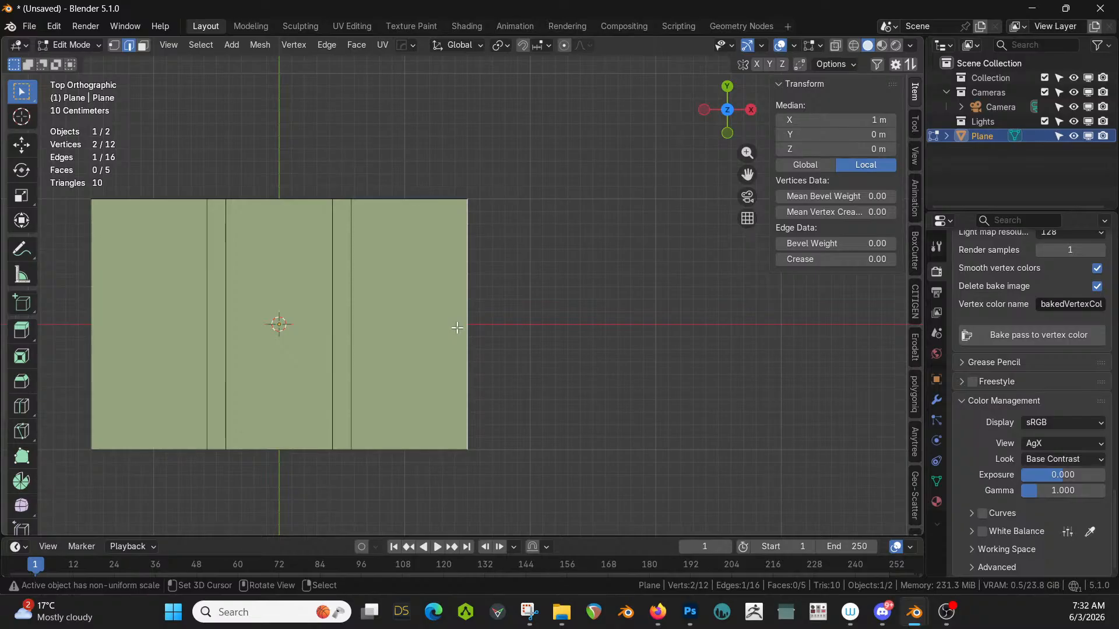
type("ex.925")
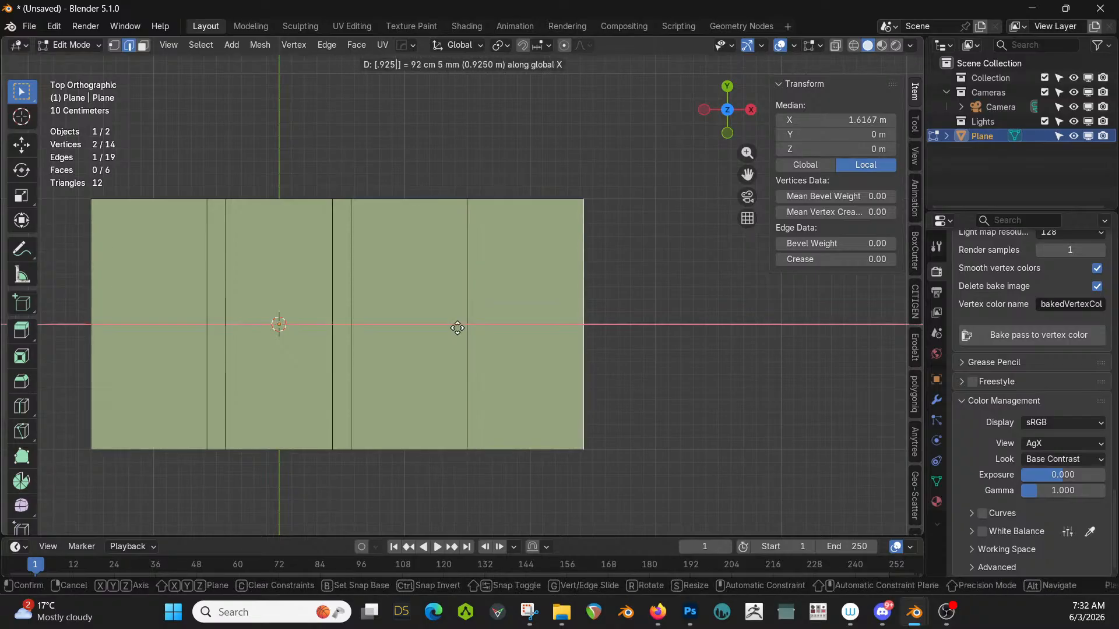
key("Return")
Try extruding the new outer edge further along X by 0.1 m, adjusted to 0.2 m, and undo that extrusion.
type("ex")
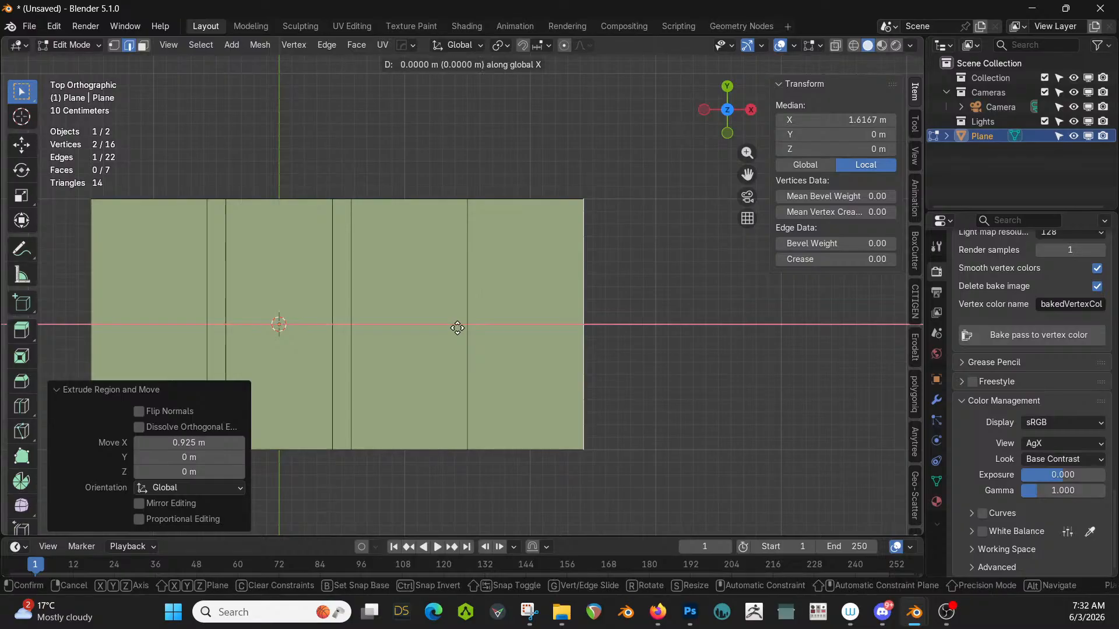
type(".1")
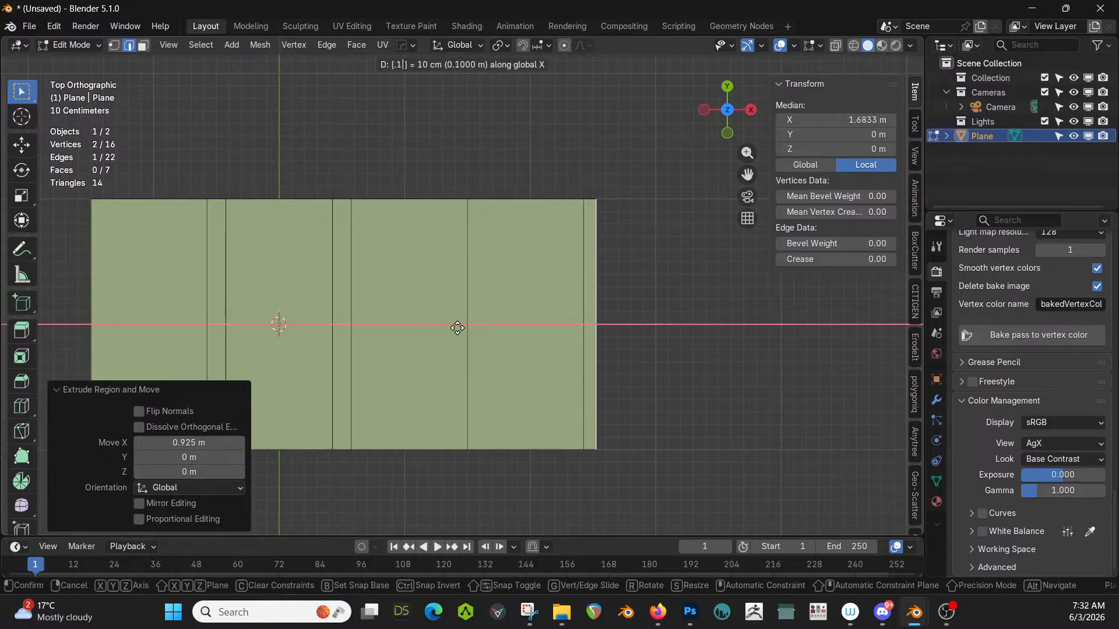
key("Return")
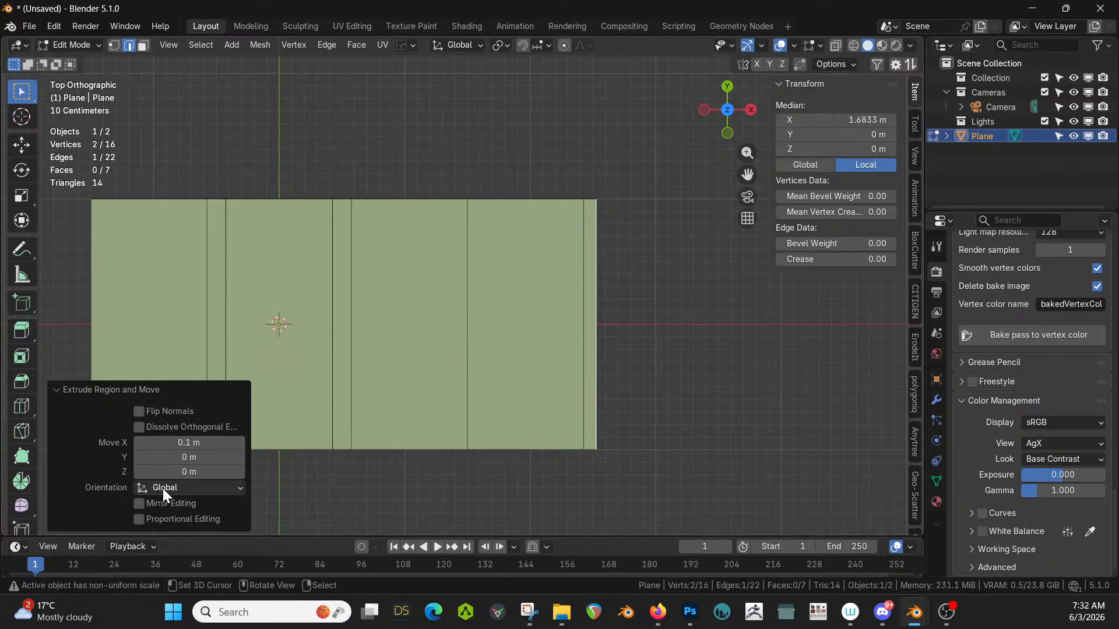
left_click(205, 446)
type(".2")
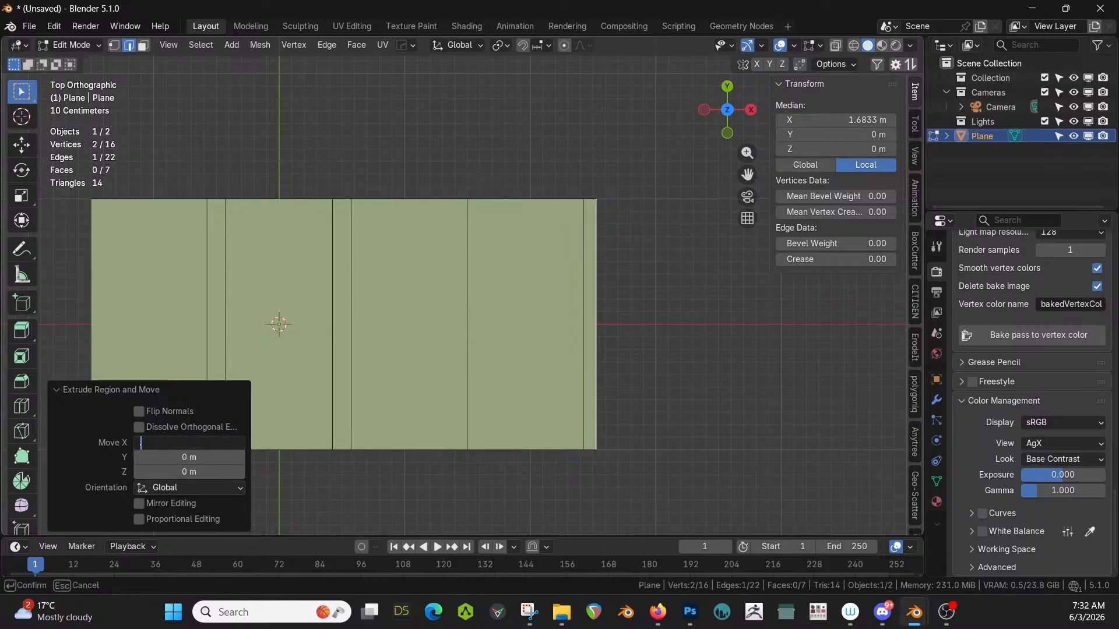
key("Return")
key("ctrl+z")
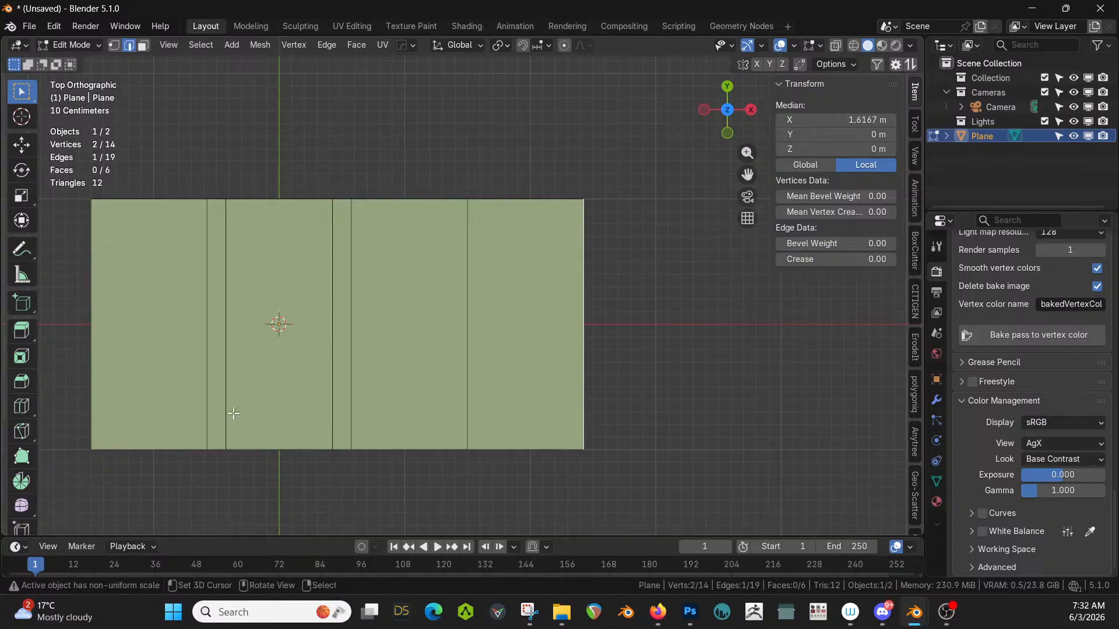
Duplicate the narrow strip face on the negative X side in place and separate the copy into its own object.
key("3")
left_click(219, 308)
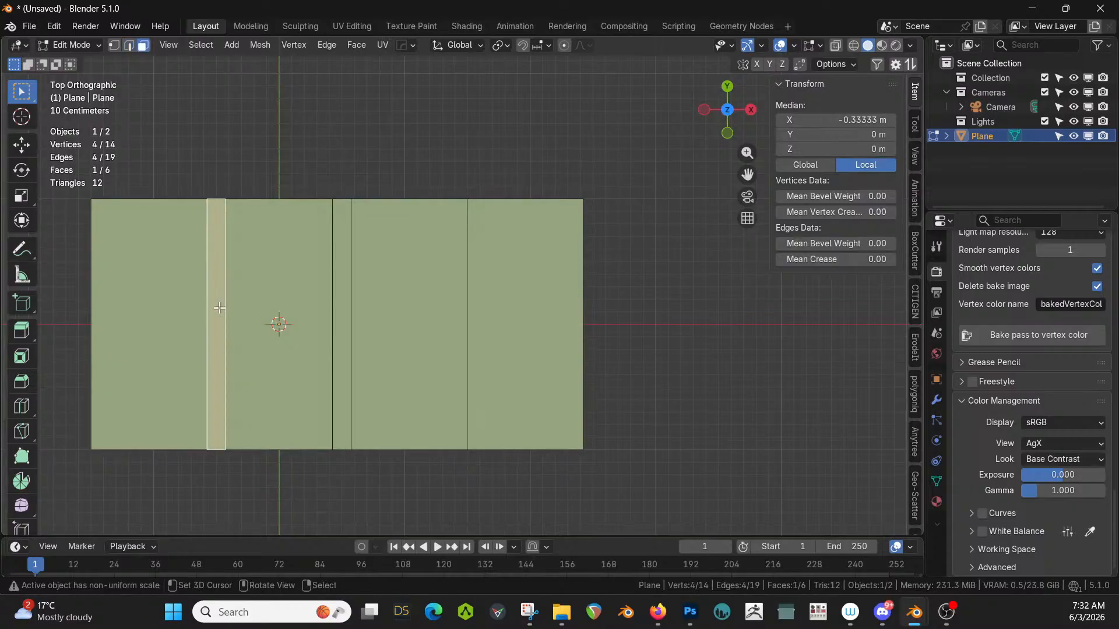
key("shift+d")
right_click(219, 307)
key("p")
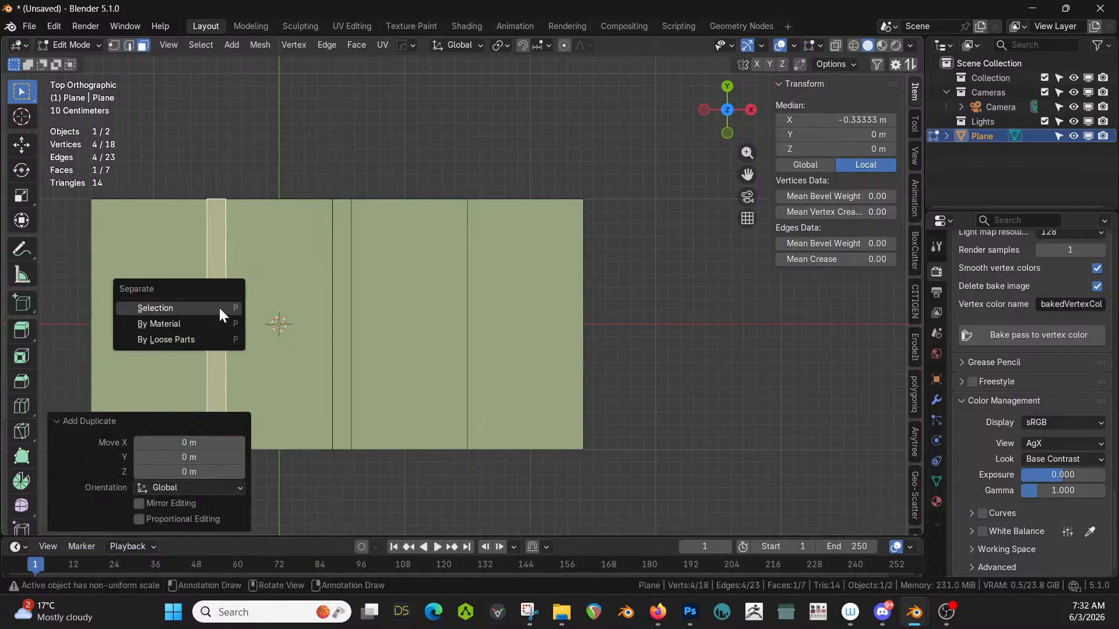
left_click(219, 307)
Check the separated strip's X dimension, and delete that copy.
key("Tab")
right_click(218, 302, "shift")
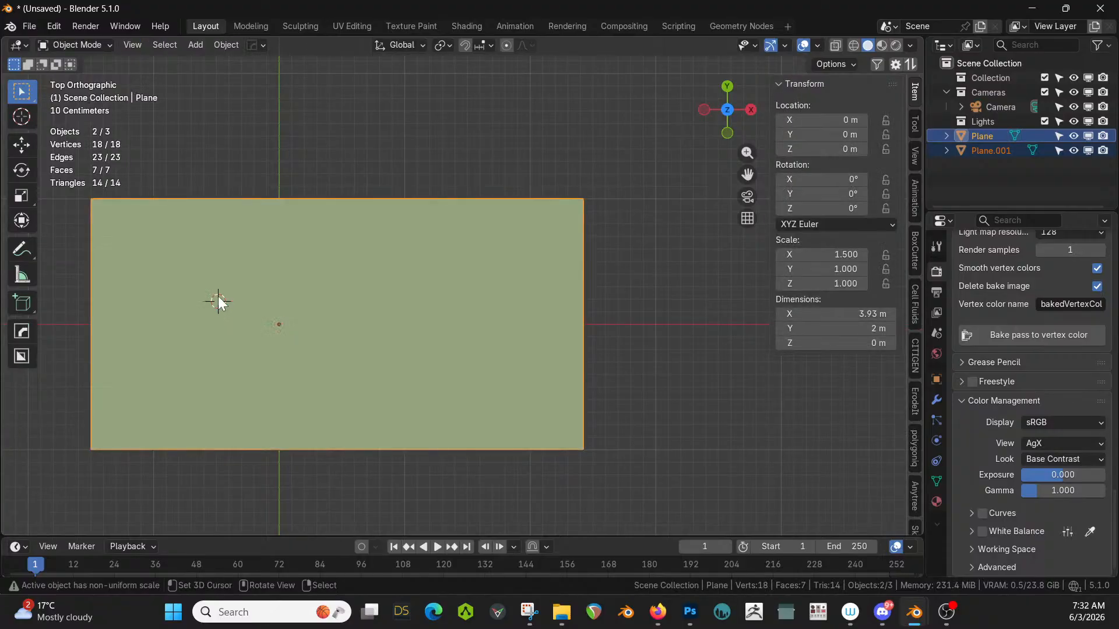
key("Tab")
key("Tab")
left_click(218, 288)
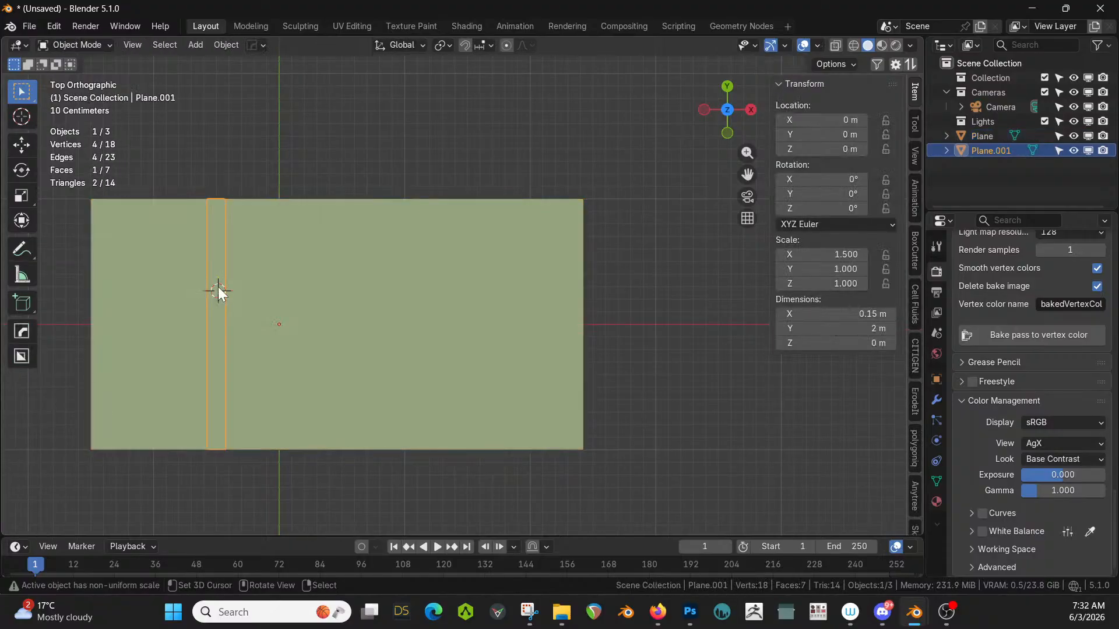
key("x")
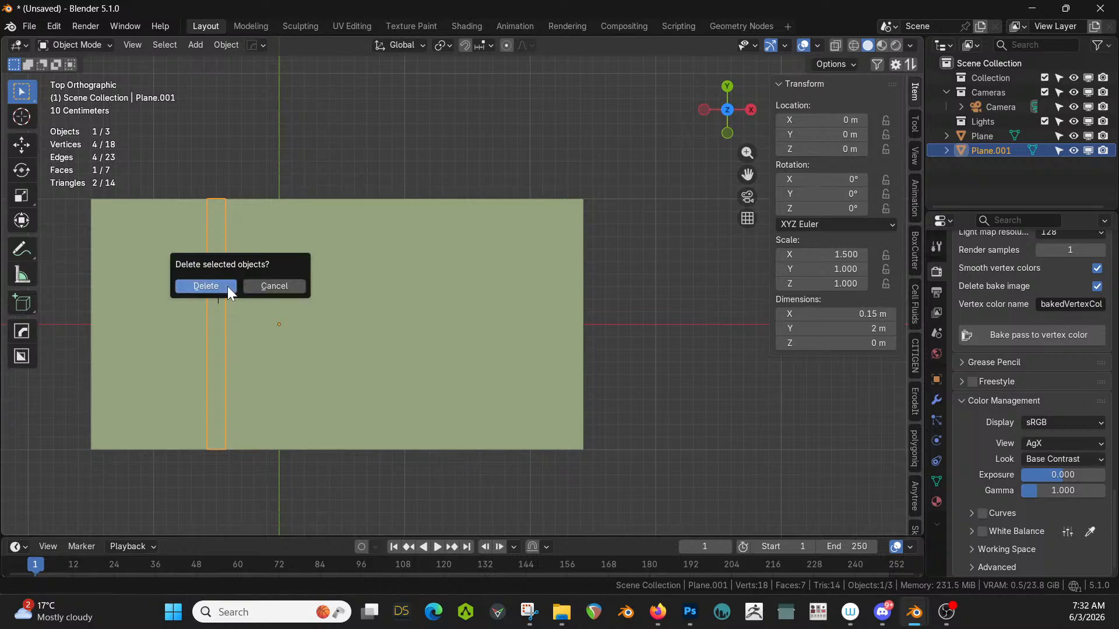
left_click(229, 292)
Try extruding the plane's outermost positive X edge by 0.15 m, and undo the extrusion.
left_click(475, 316)
key("Tab")
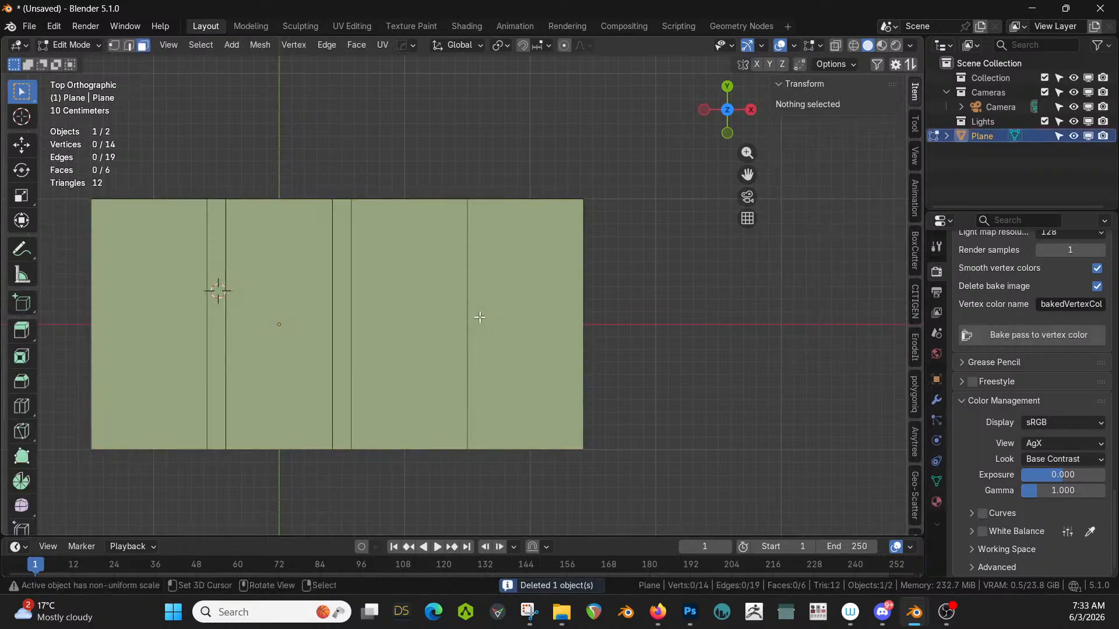
left_click(578, 322)
key("2")
left_click(578, 322)
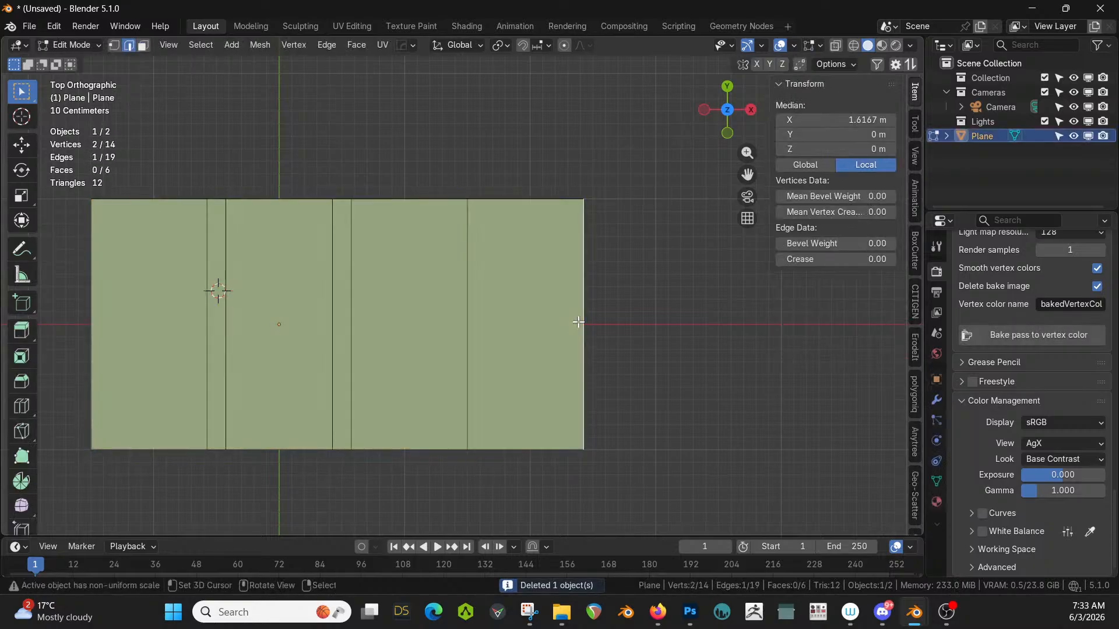
type("e.15")
key("Return")
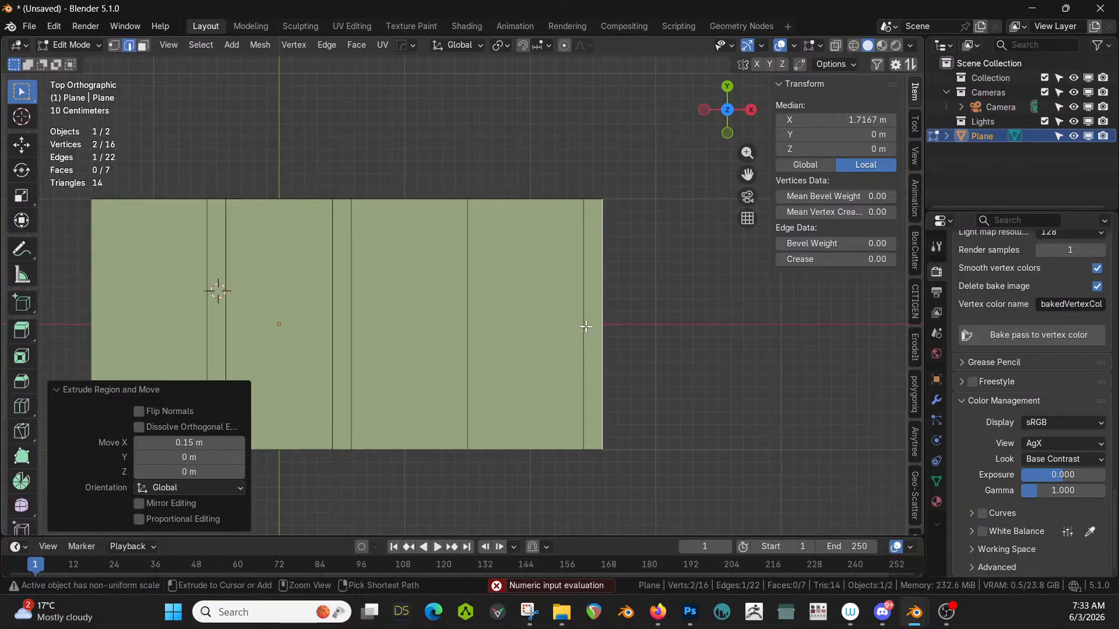
key("ctrl+z")
Delete only the extra 0.925 m face at the plane's positive X end, restoring any neighbouring faces removed by mistake.
key("3")
left_click(573, 330)
key("alt+a")
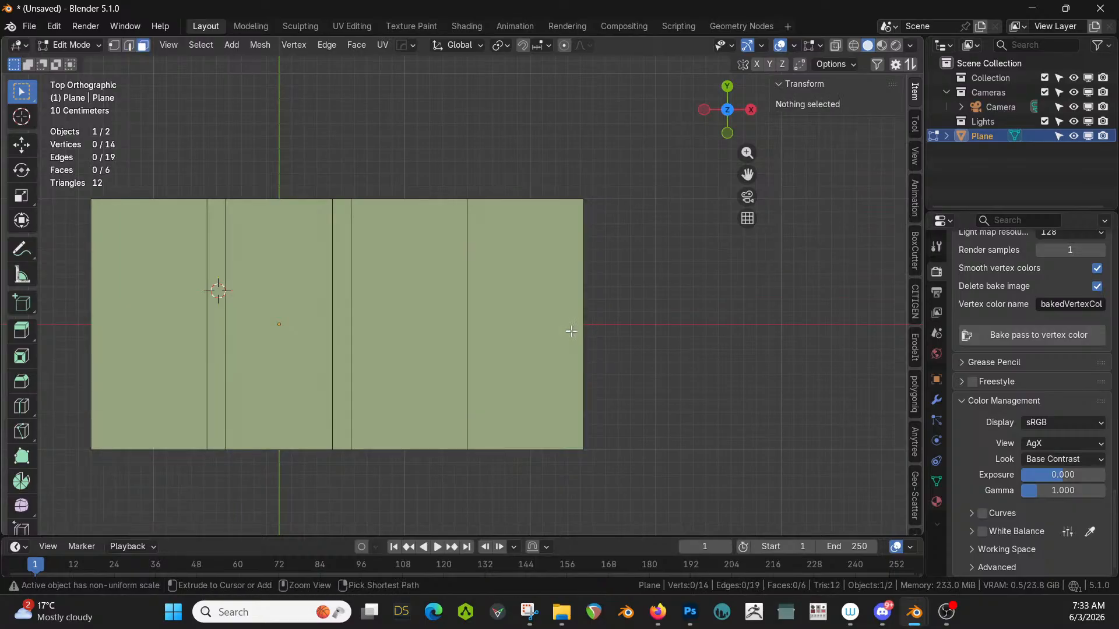
key("Tab")
key("Tab")
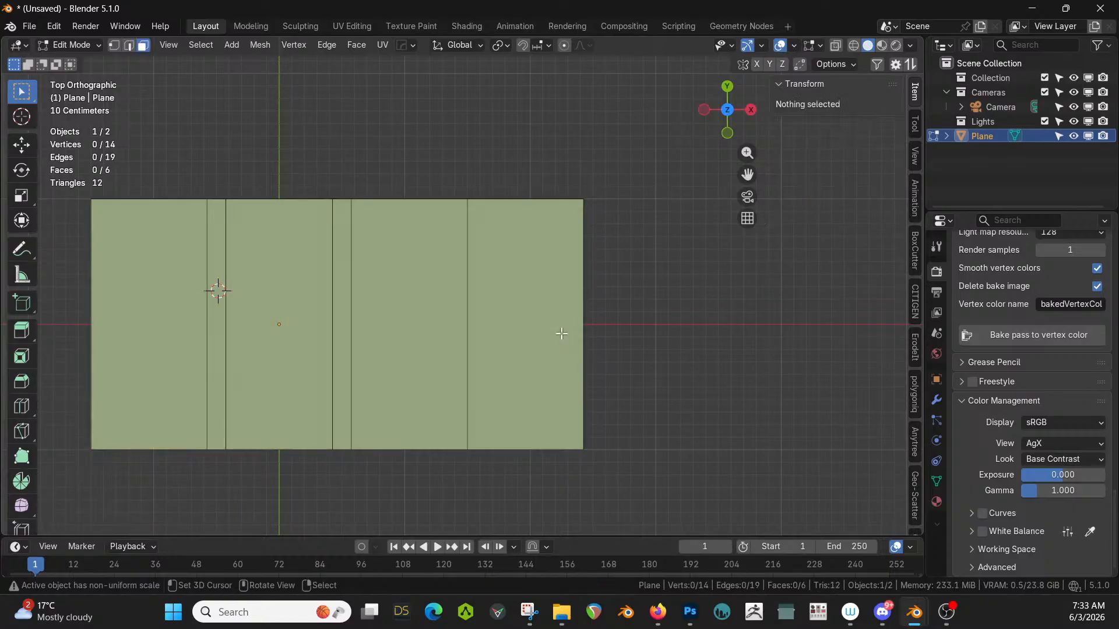
left_click(558, 333)
key("x")
left_click(558, 333)
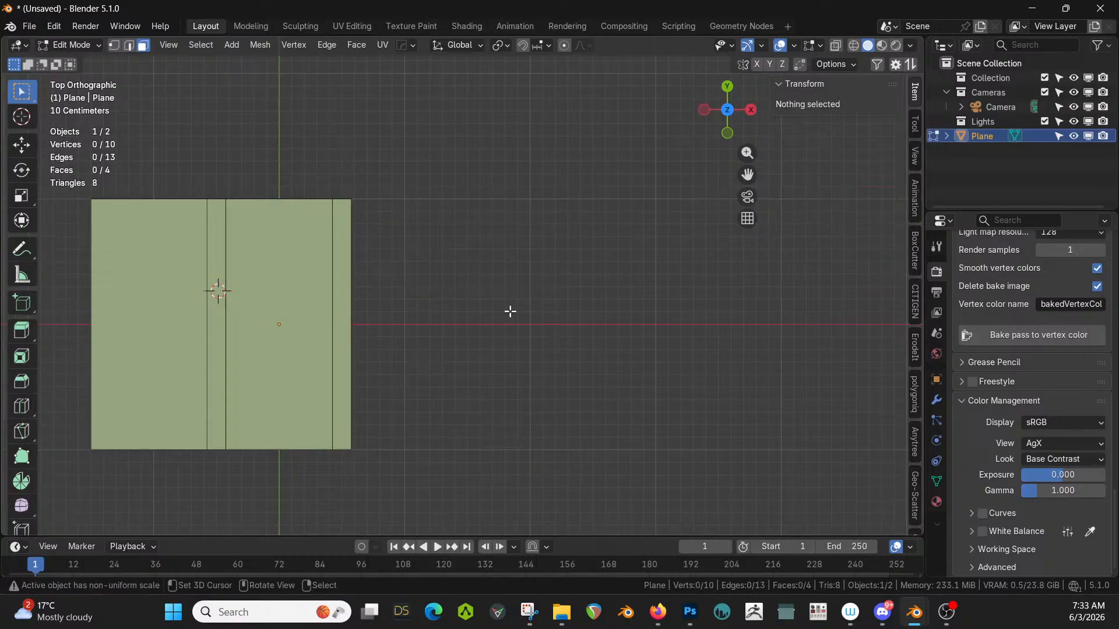
key("ctrl+z")
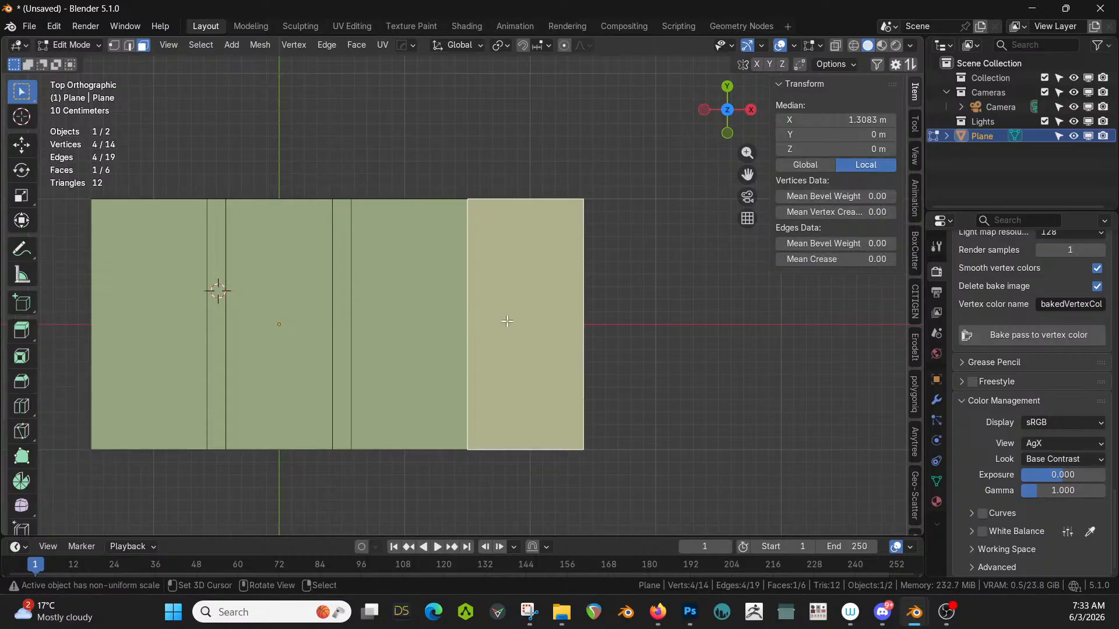
key("x")
left_click(461, 346)
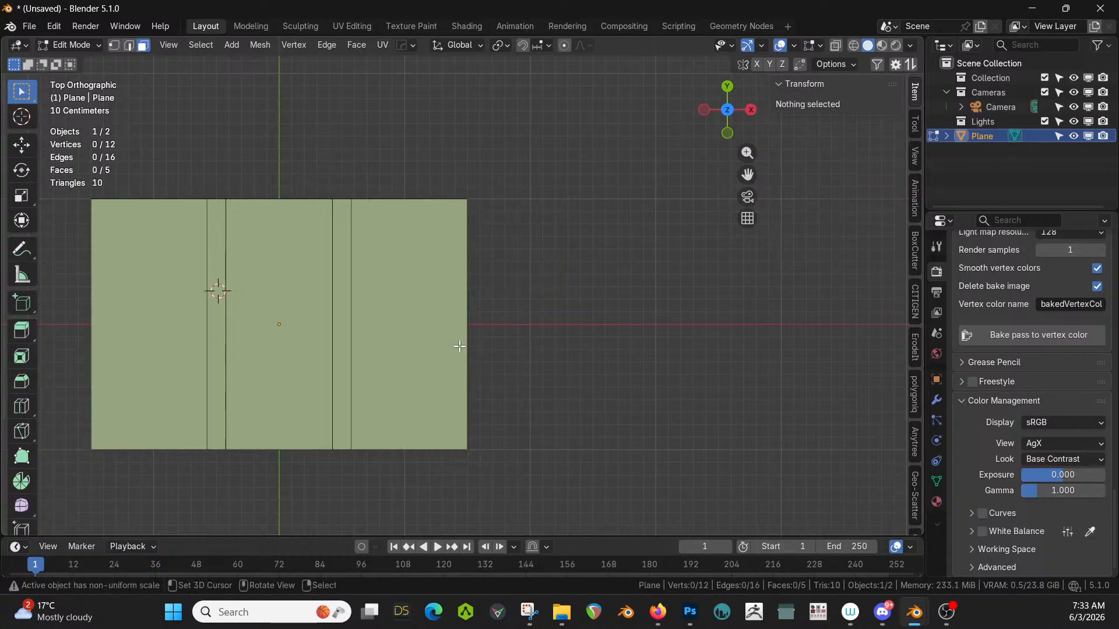
Extrude the plane's positive X edge 0.15 m along X for a narrow strip, and another 0.925 m for a wide panel.
key("2")
left_click(468, 317)
type("e.")
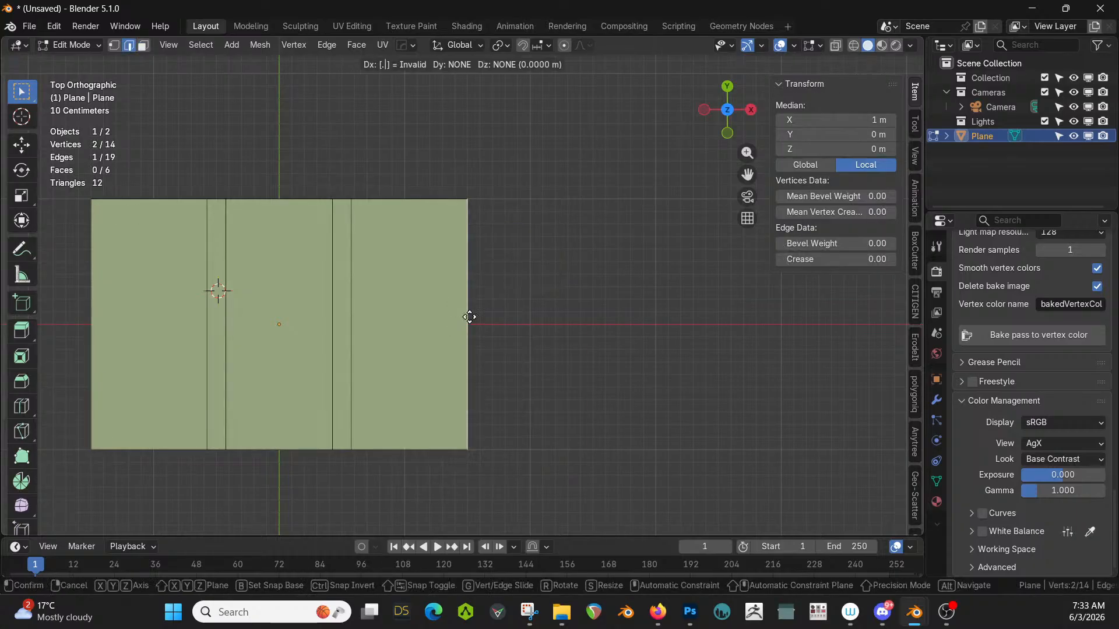
type("15")
key("Return")
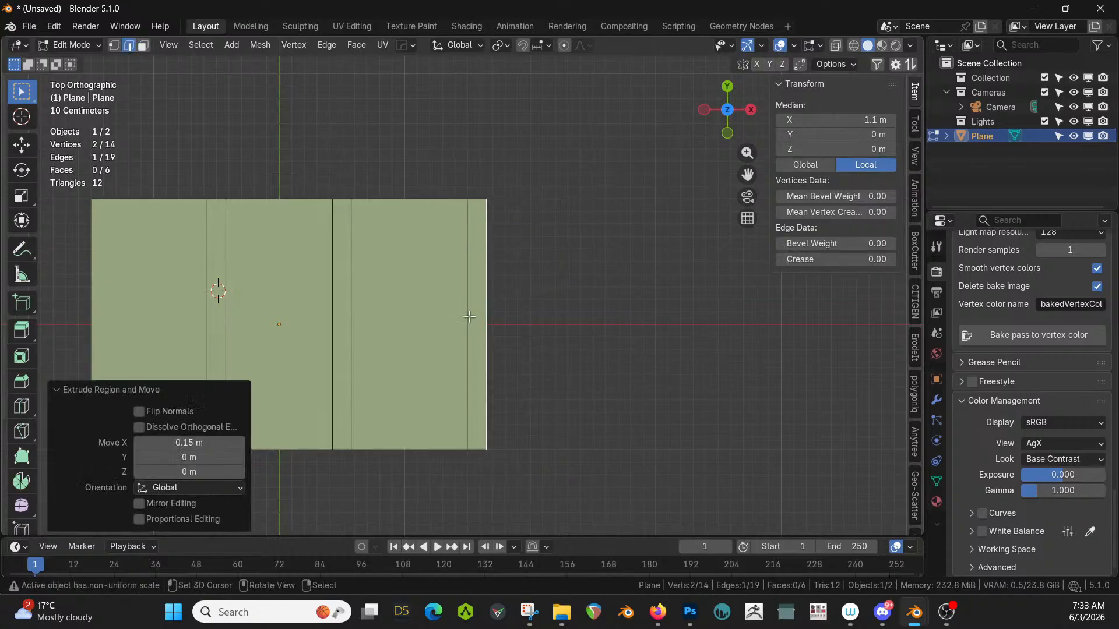
type("e.925")
key("Return")
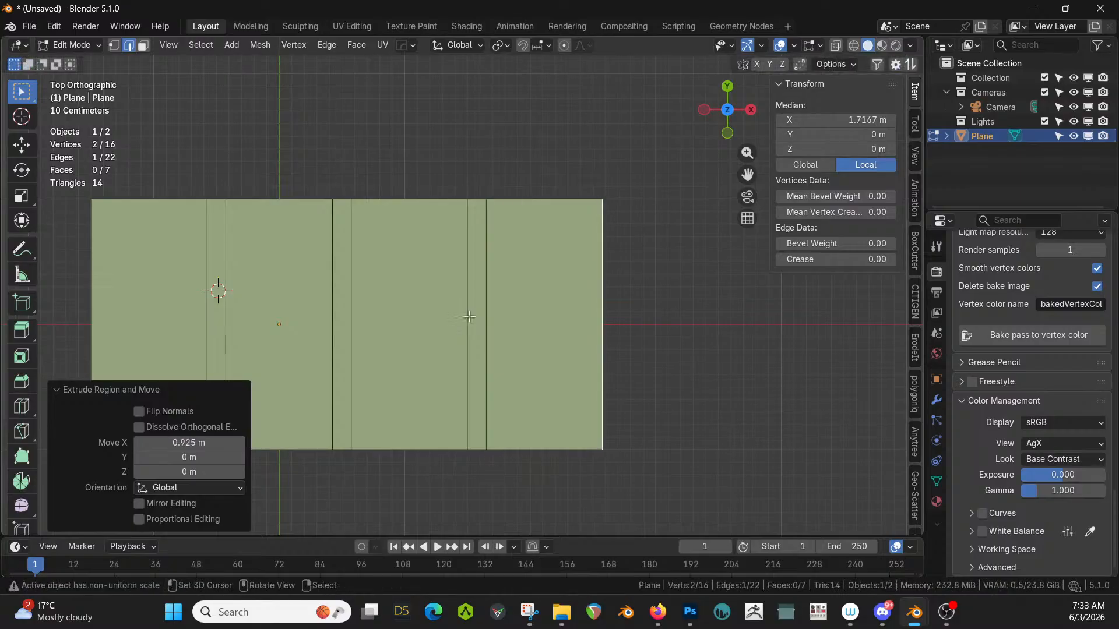
Extrude a second and third strip-and-panel pair from the positive X edge, with 0.15 m strips and 0.925 m panels.
type("e.15")
key("Return")
type("e.")
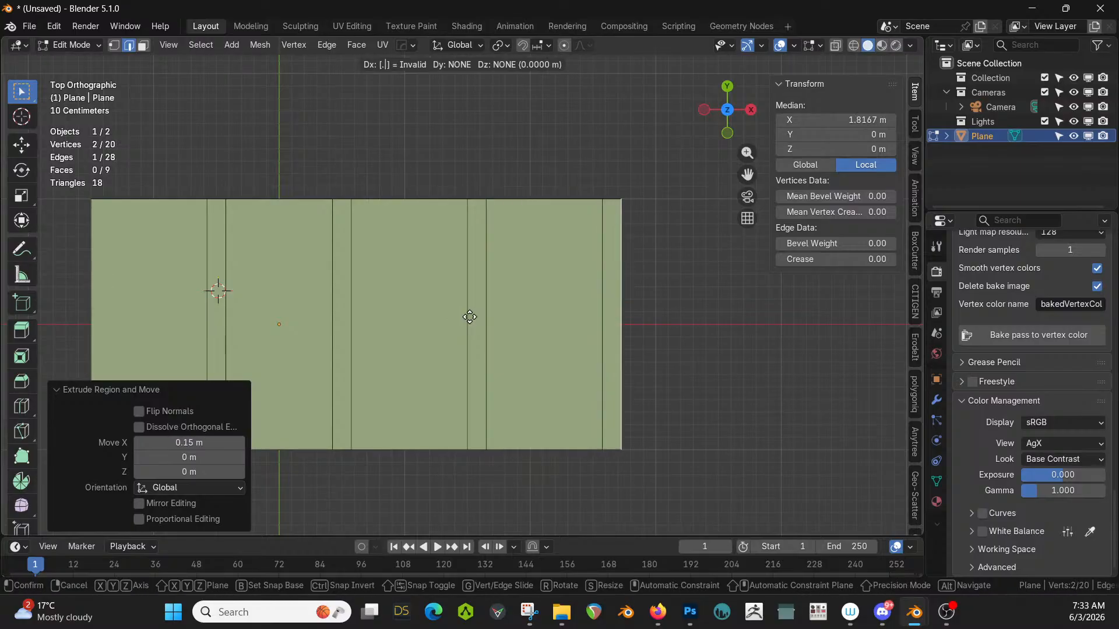
type("925")
key("Return")
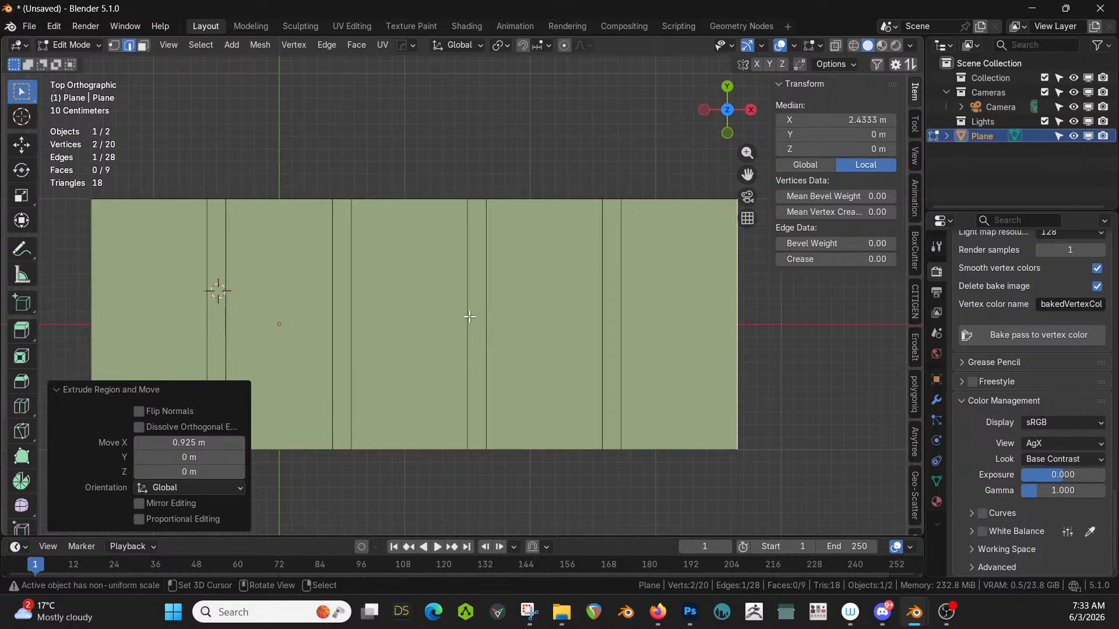
type("e.")
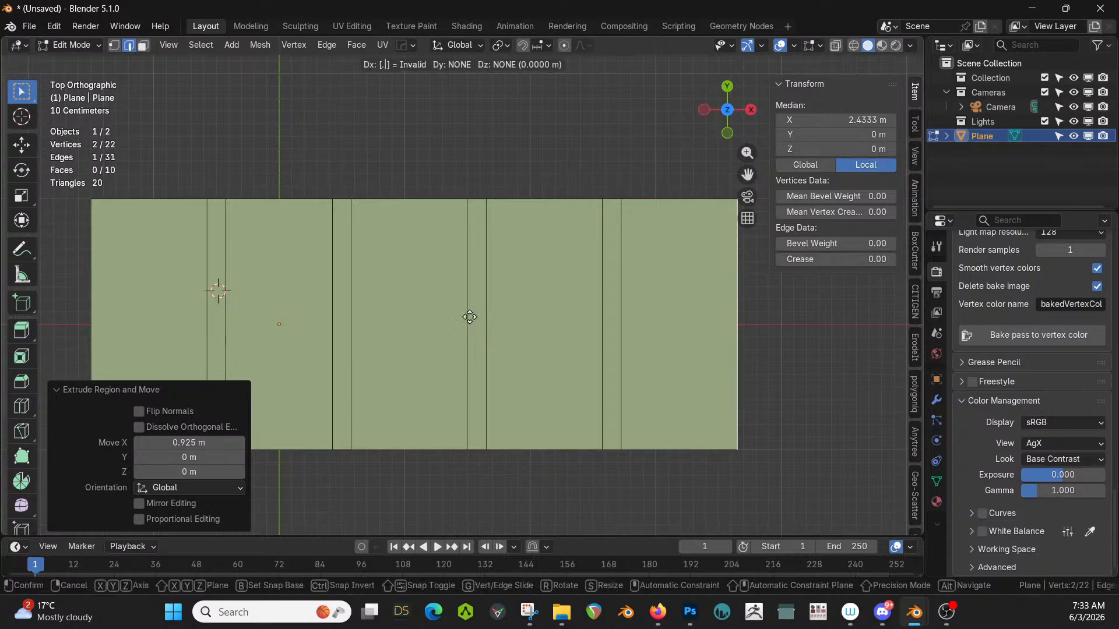
type("15")
key("Return")
type("e.925")
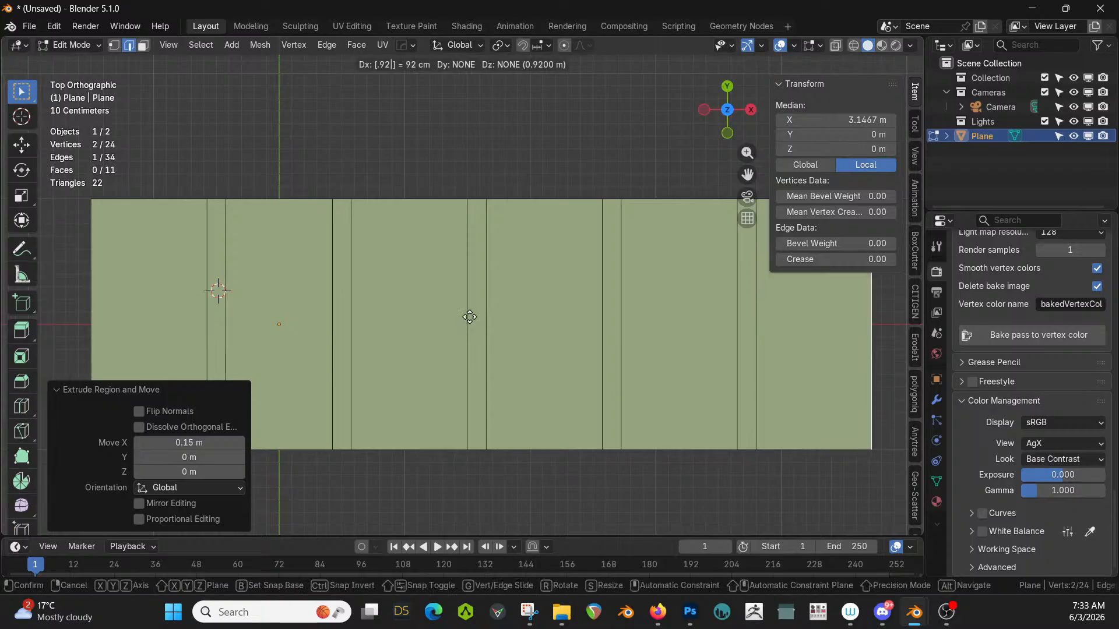
key("Return")
Extrude a fourth and fifth pair of 0.15 m strip and 0.925 m panel along X, and return to Object Mode.
type("e")
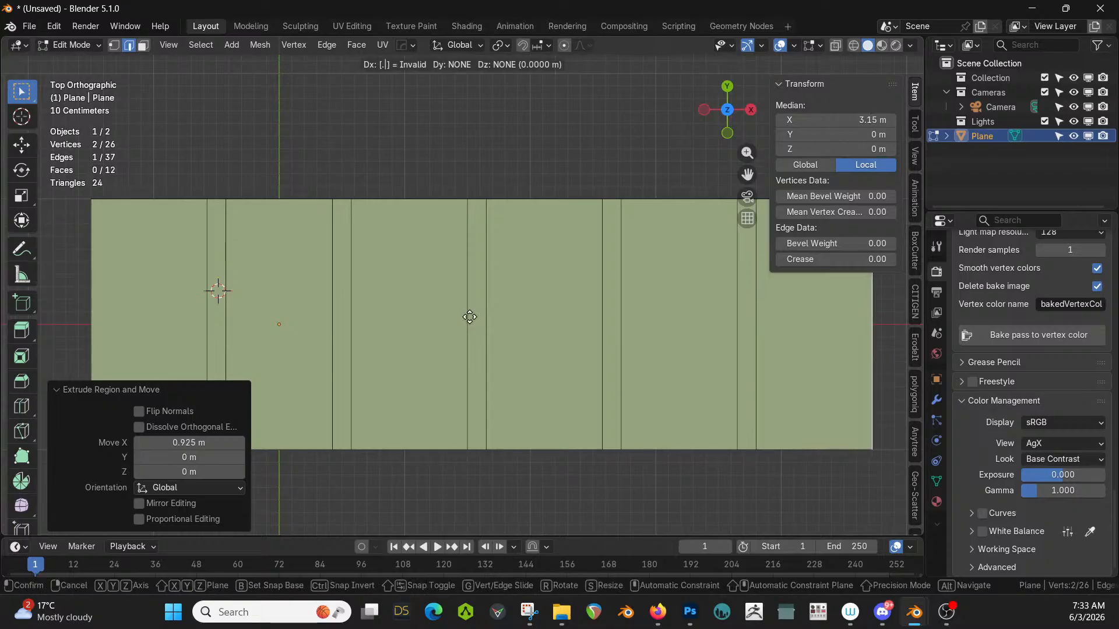
type(".15")
key("Return")
type("e.925")
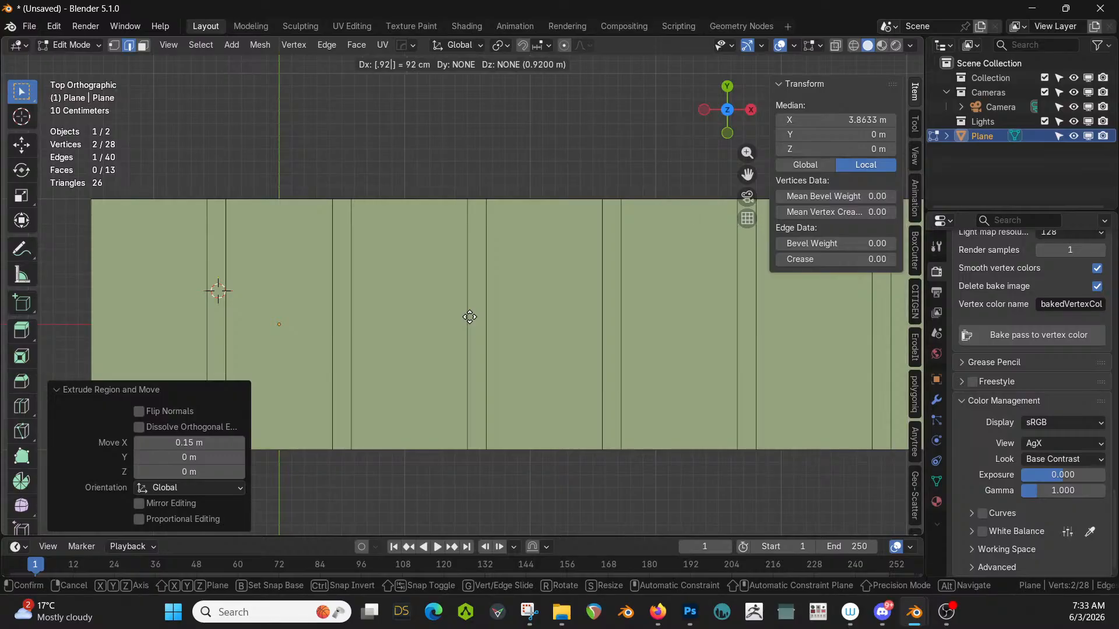
key("Return")
scroll(460, 309, "down", 2)
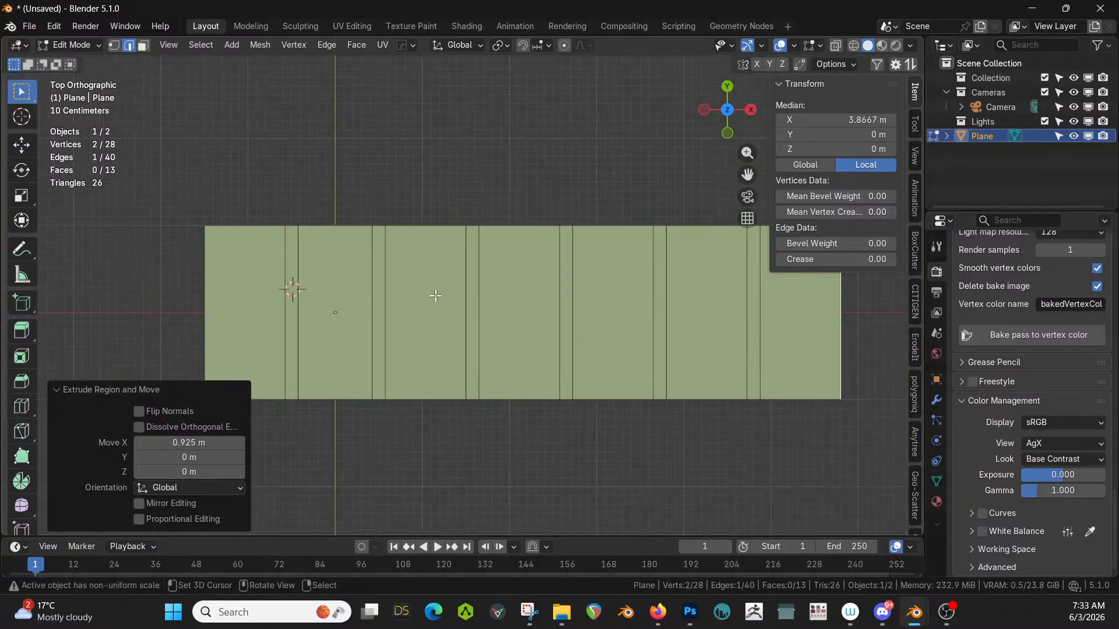
type("e.15")
key("Return")
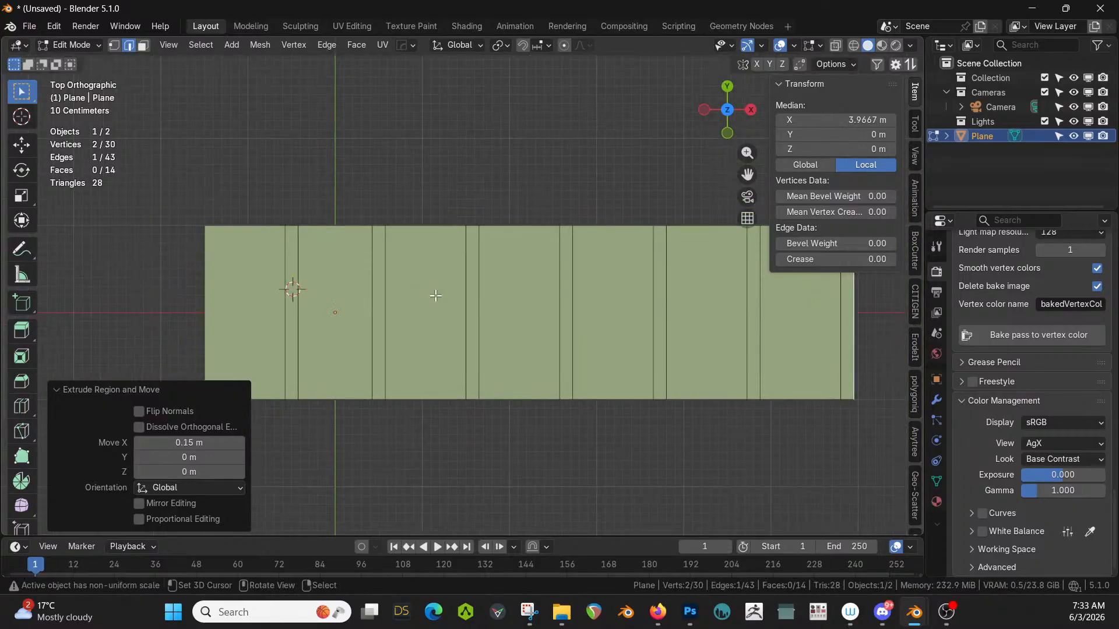
type("e.925")
key("Return")
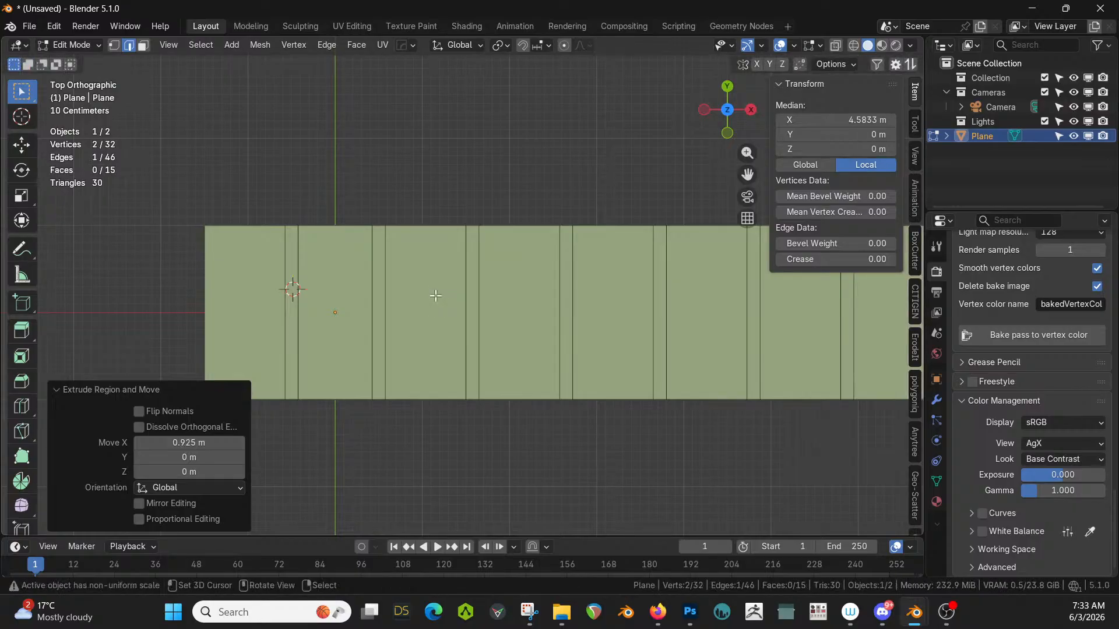
key("Tab")
scroll(435, 323, "down", 1)
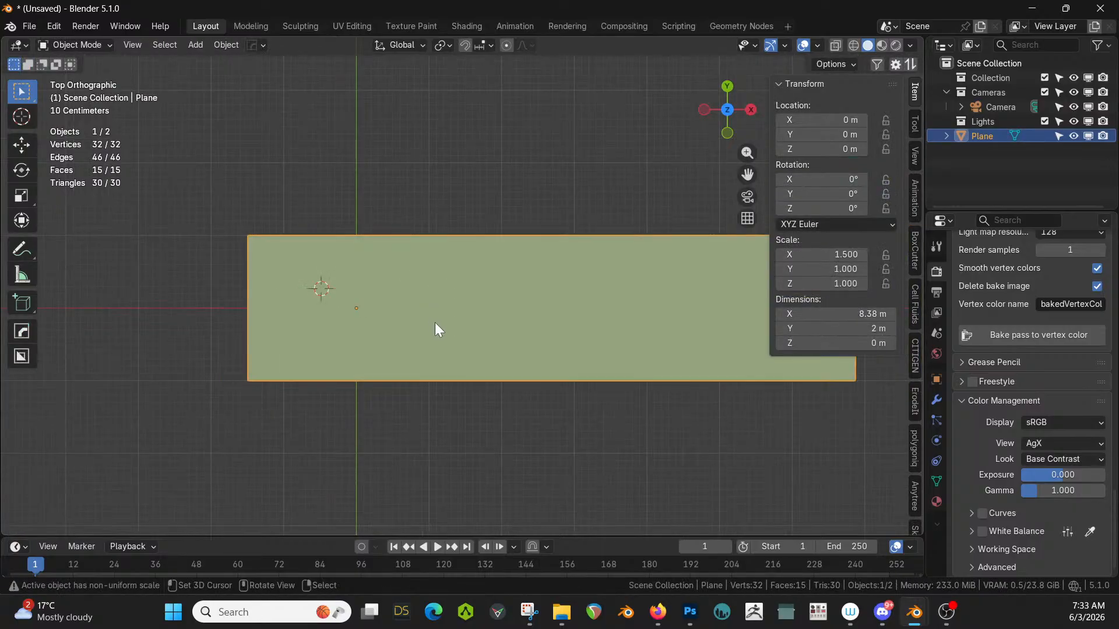
Add one centred lengthwise loop cut along X through the whole plane, dividing every strip and panel in half.
middle_click_drag(452, 327, 326, 350, "shift")
key("Tab")
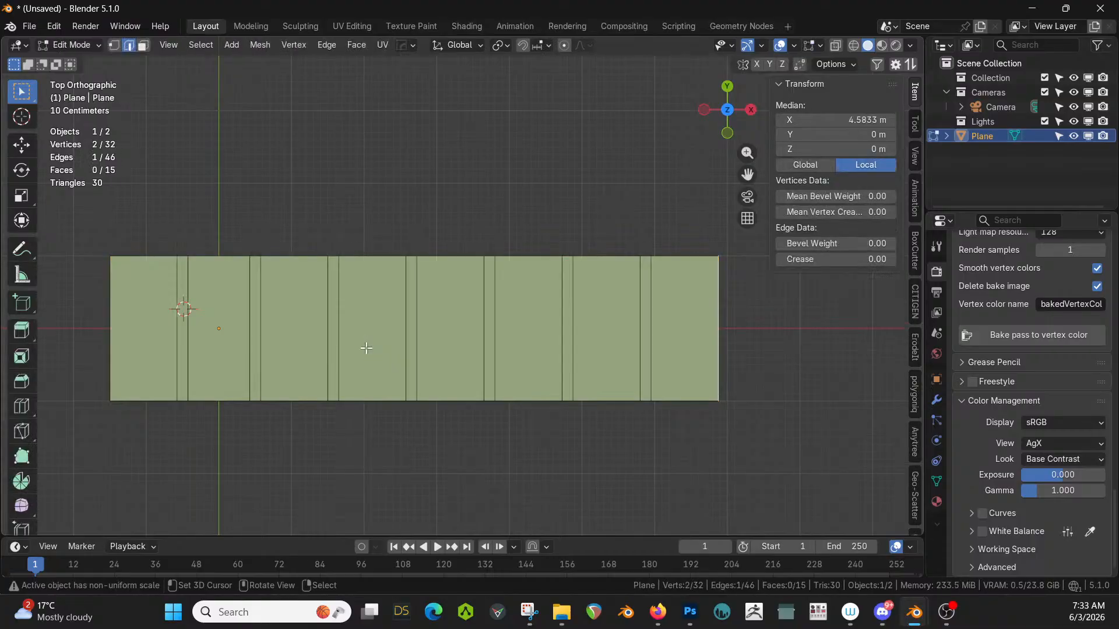
left_click(160, 322)
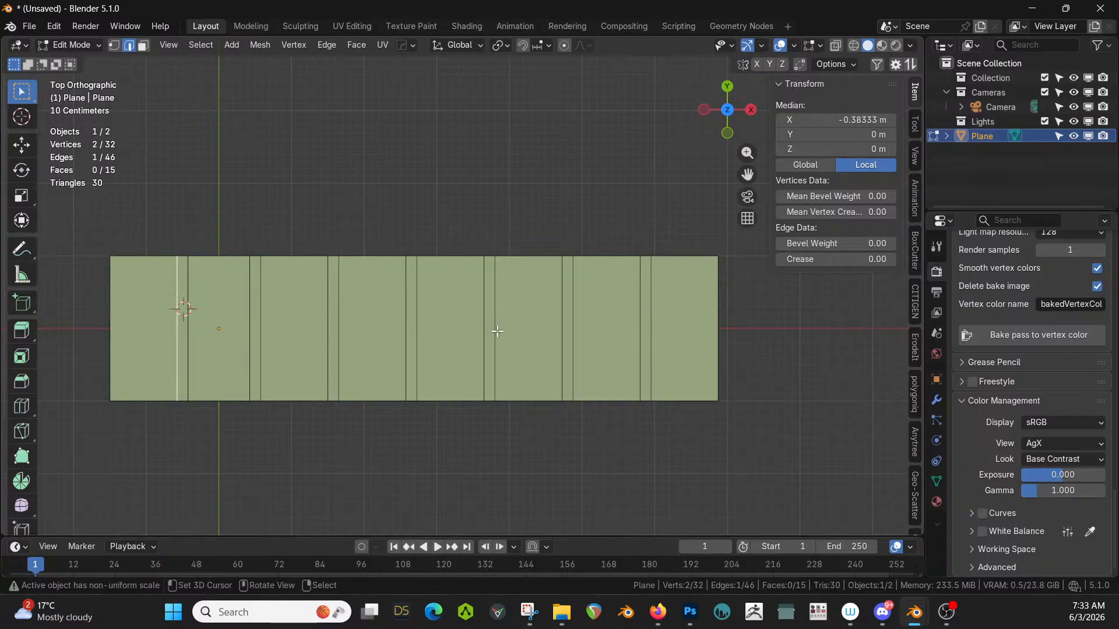
key("ctrl+r")
left_click(190, 327)
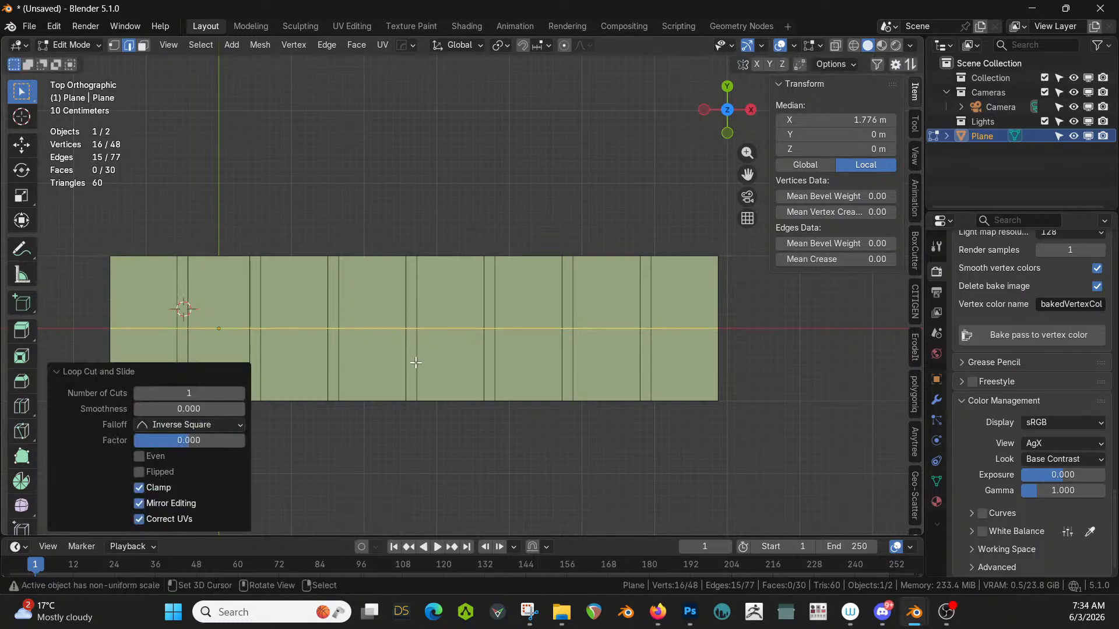
middle_click_drag(397, 420, 488, 411, "shift")
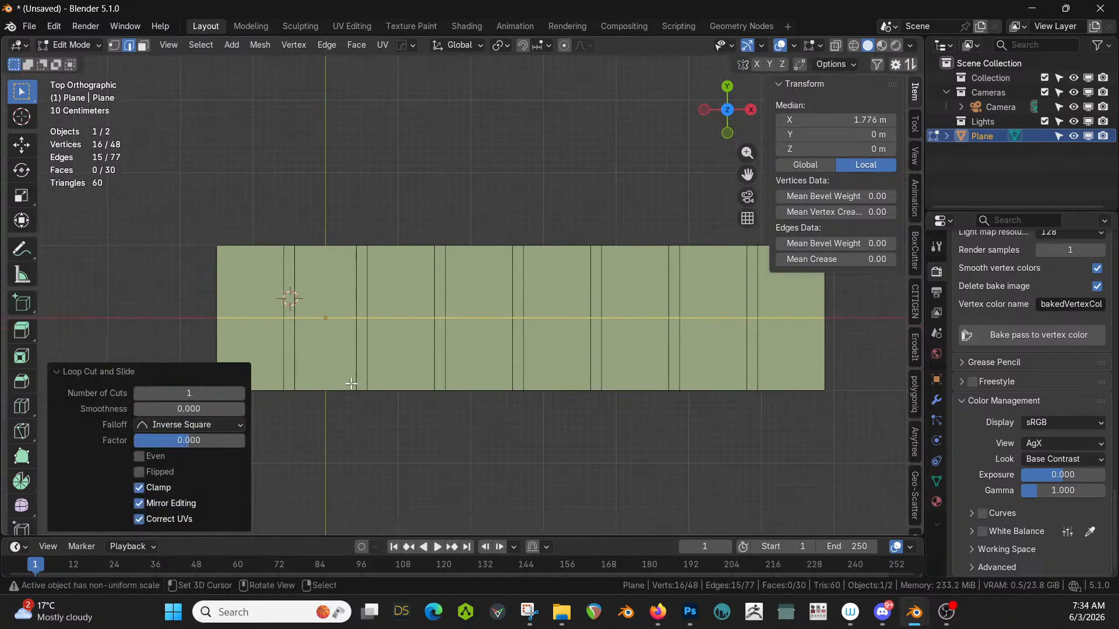
Inset the sixteen wide panel faces individually by about 0.13 m, leaving the narrow strips out of the selection.
key("3")
left_click(275, 347)
left_click(271, 289, "shift")
left_click(323, 299, "shift")
left_click(344, 348, "shift")
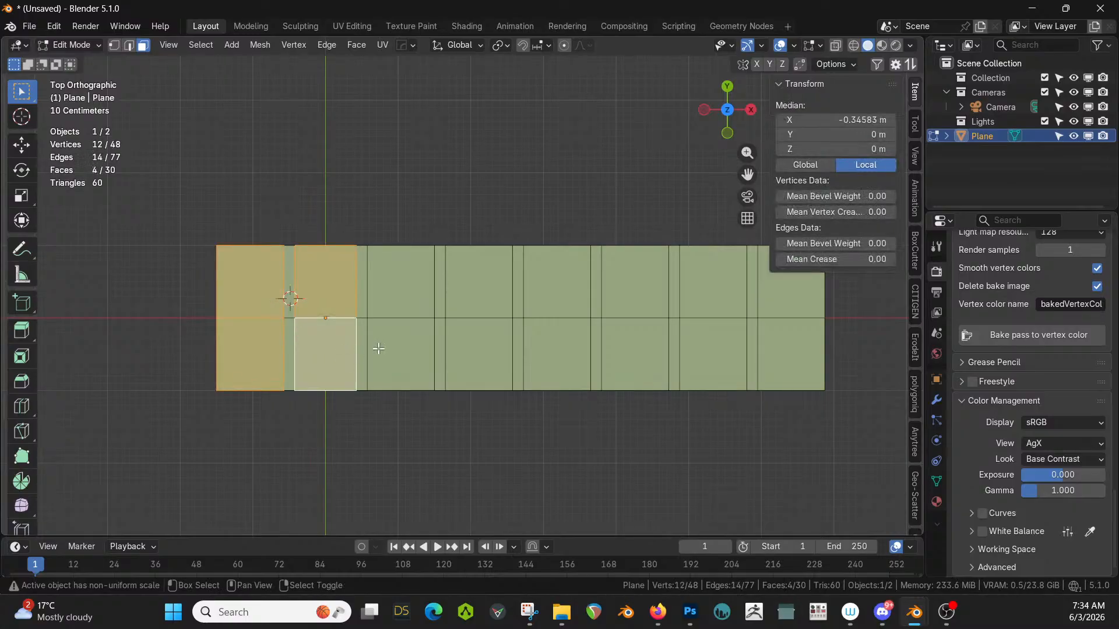
left_click(394, 350, "shift")
left_click(408, 290, "shift")
left_click(463, 287, "shift")
left_click(483, 335, "shift")
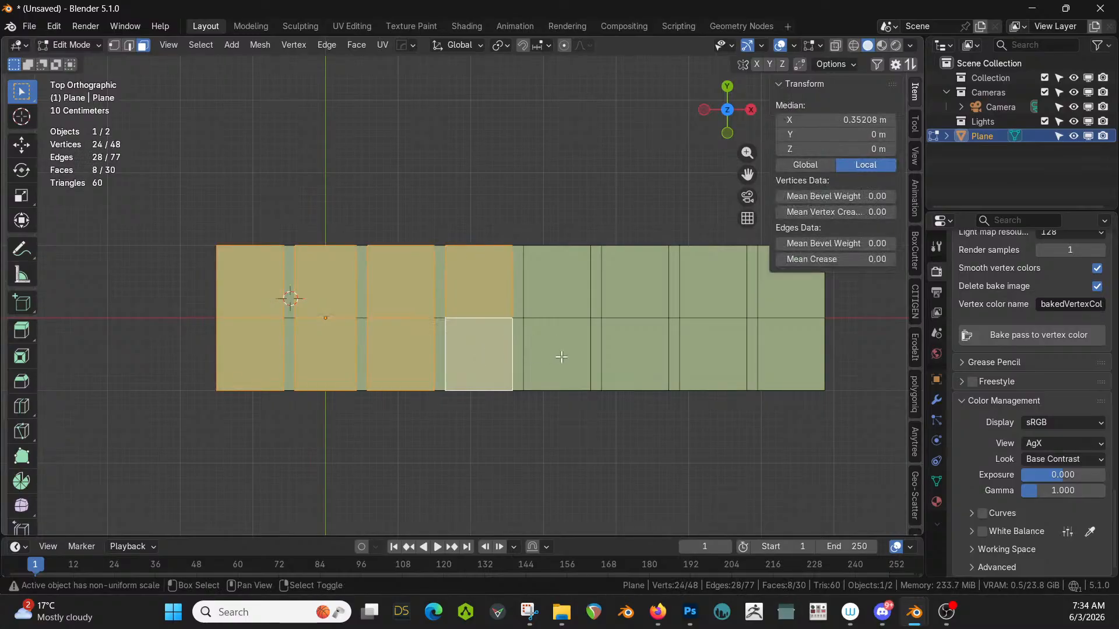
left_click(563, 357, "shift")
left_click(565, 303, "shift")
left_click(648, 286, "shift")
left_click(647, 336, "shift")
left_click(704, 339, "shift")
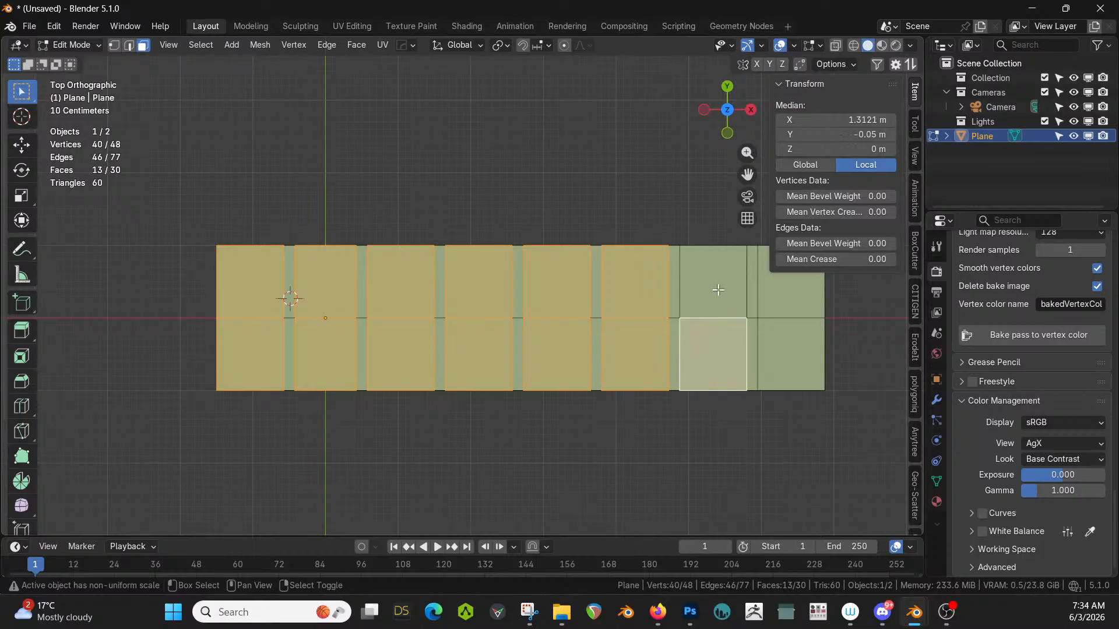
left_click(715, 282, "shift")
left_click(777, 290, "shift")
left_click(799, 347, "shift")
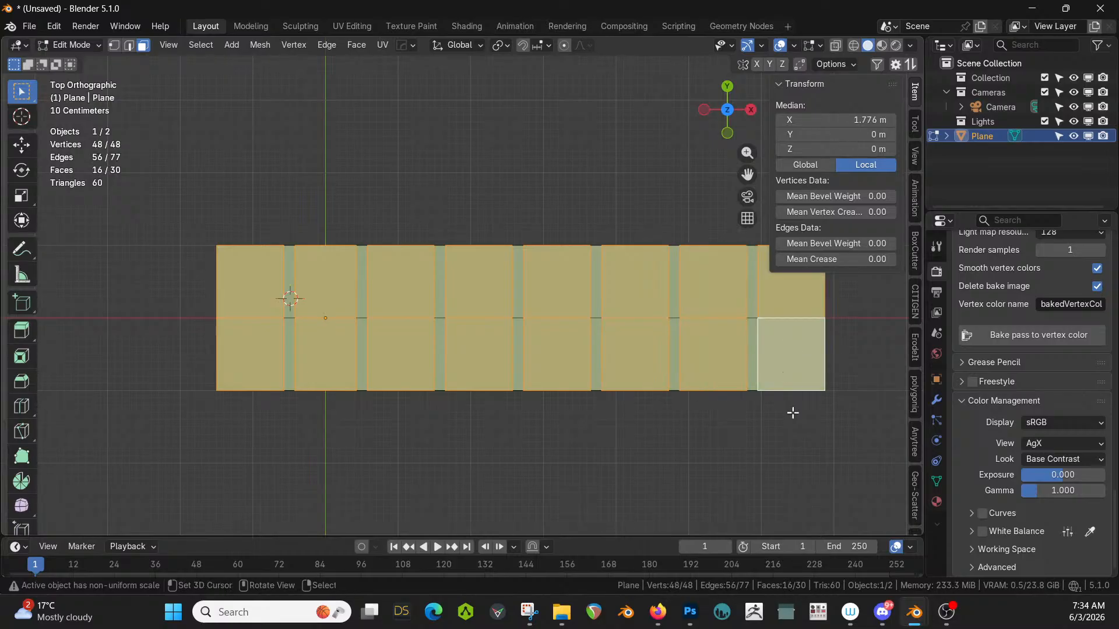
key("i")
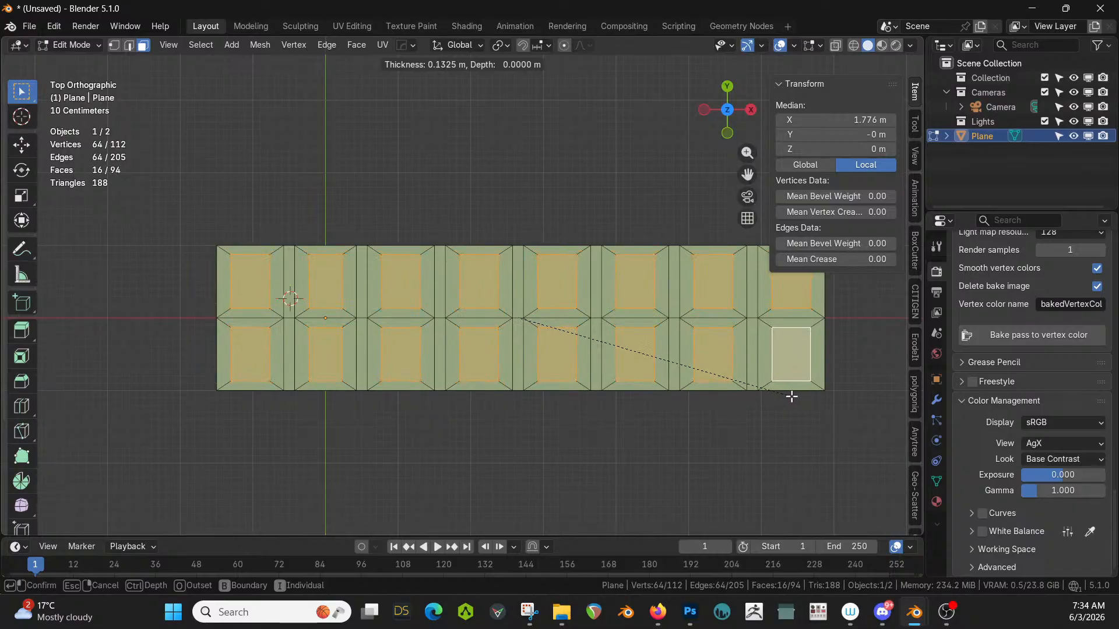
left_click(792, 398)
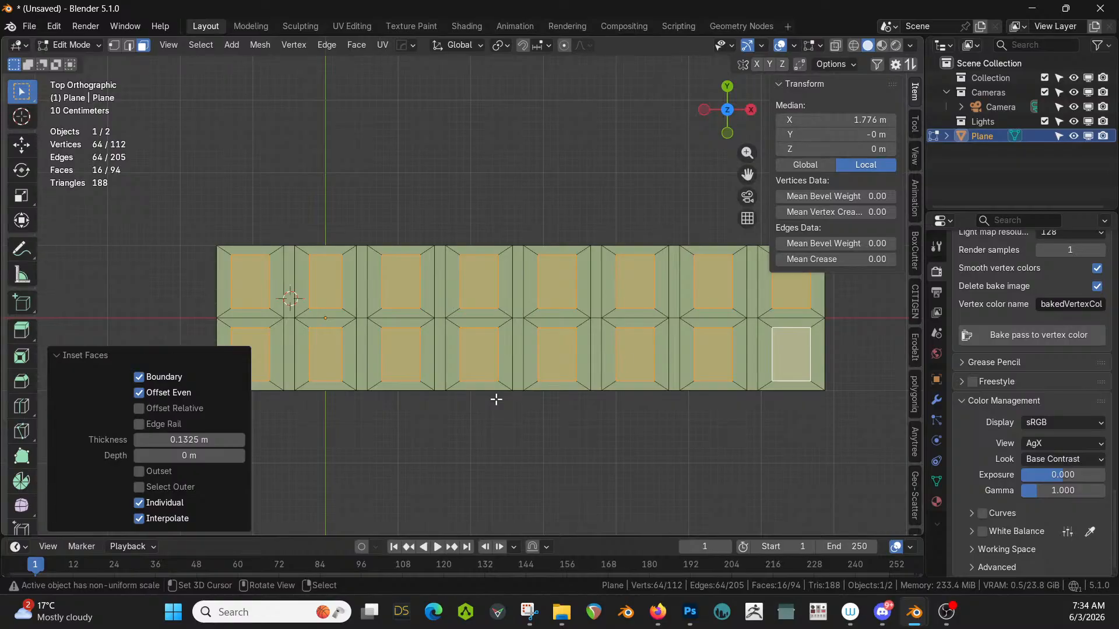
left_click(55, 355)
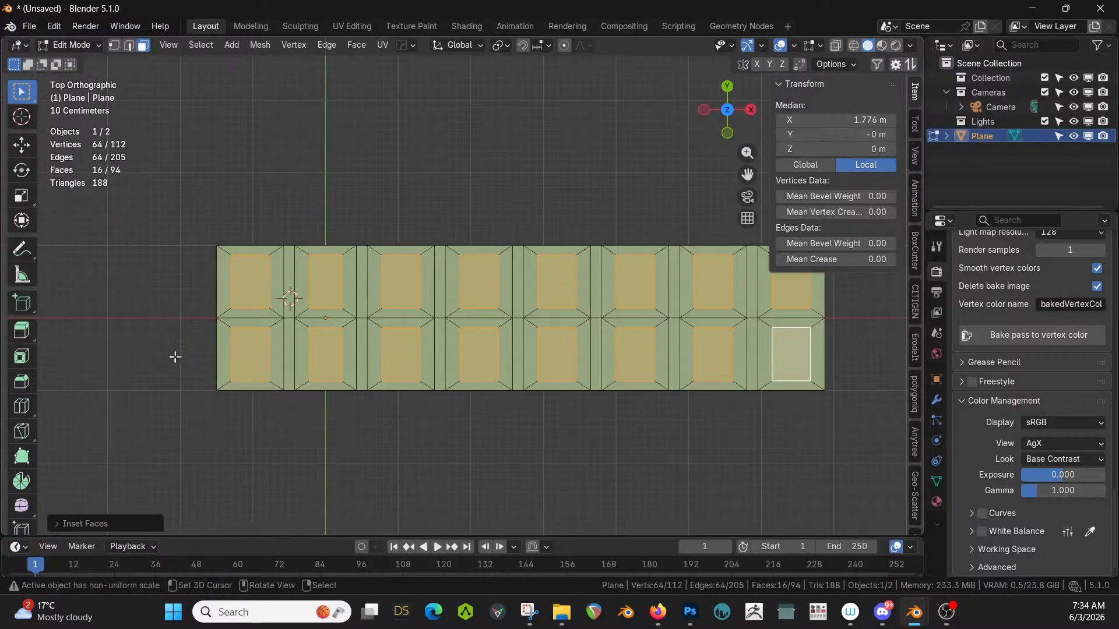
Separate all the trapezoidal border faces around the inset panels into their own object using Select Similar, and return to Object Mode.
left_click(264, 319)
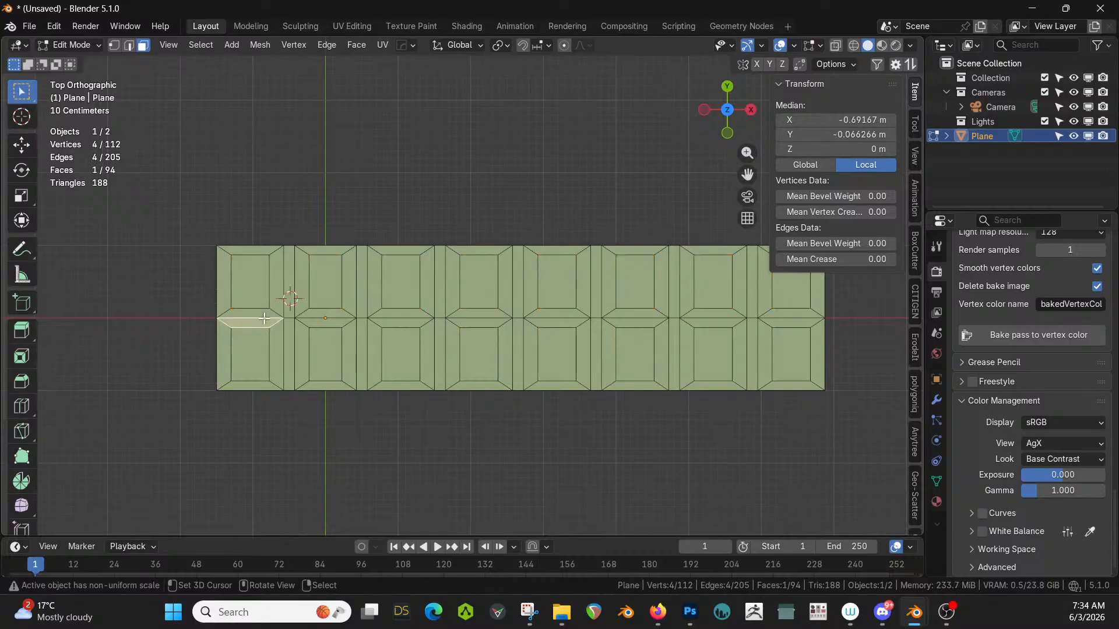
key("shift+g")
left_click(228, 332)
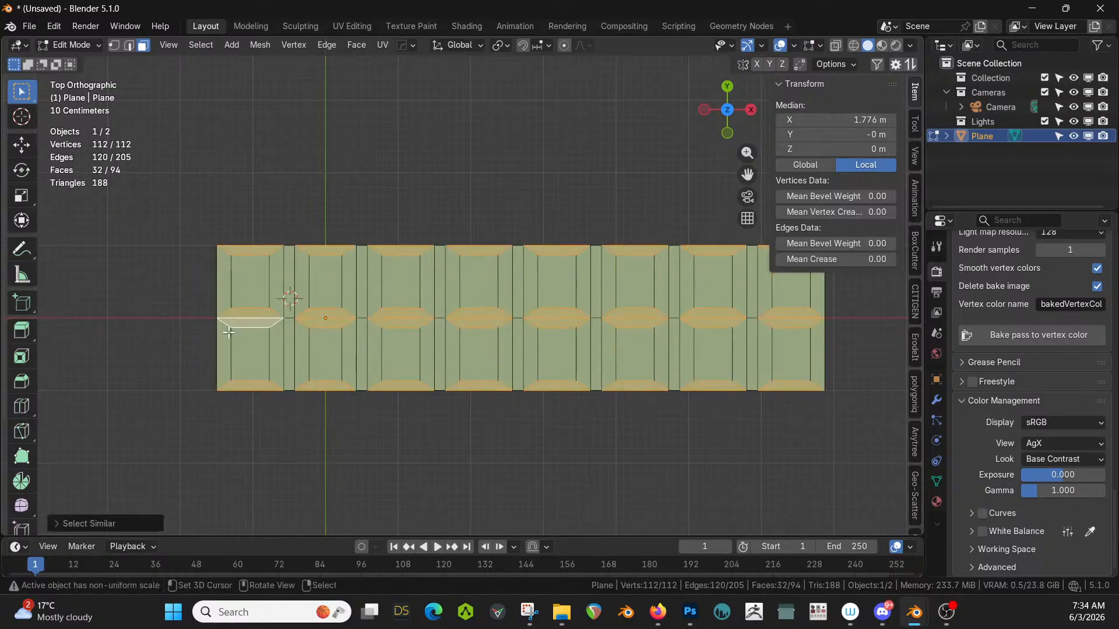
left_click(222, 270, "shift")
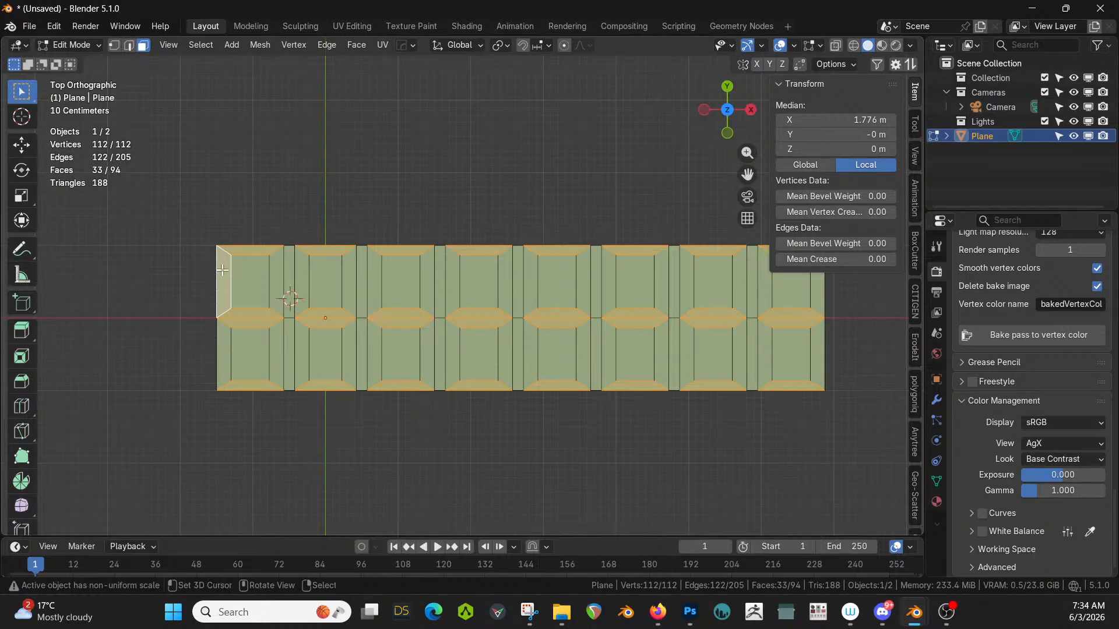
key("shift+g")
left_click(222, 268)
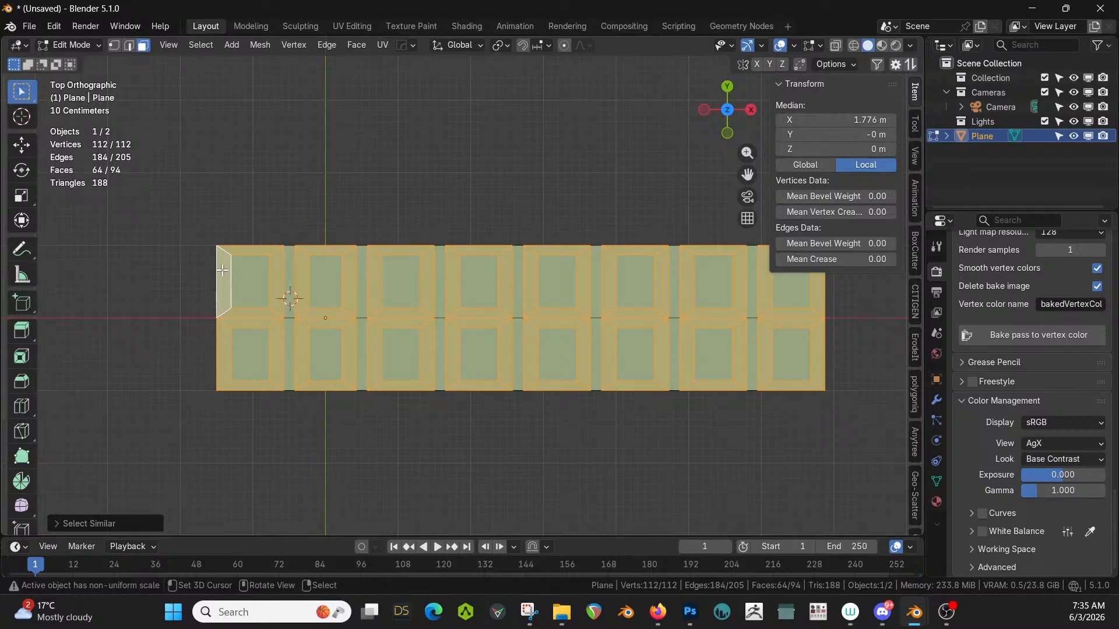
key("p")
left_click(222, 268)
key("Tab")
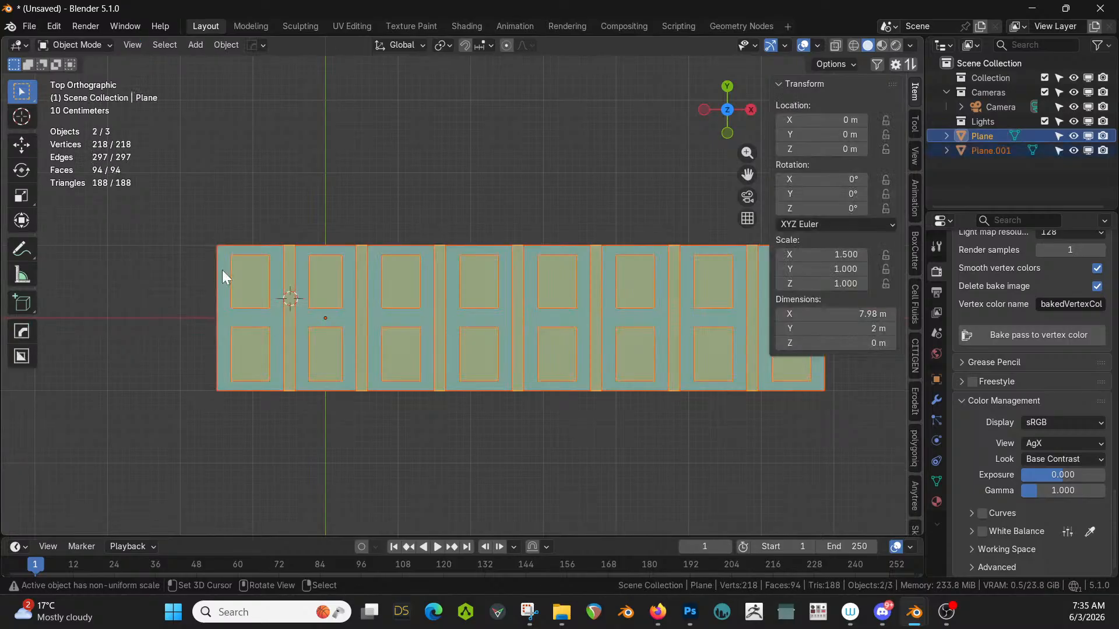
Split all faces of the separated border object with Faces by Edges.
left_click(253, 316)
key("Tab")
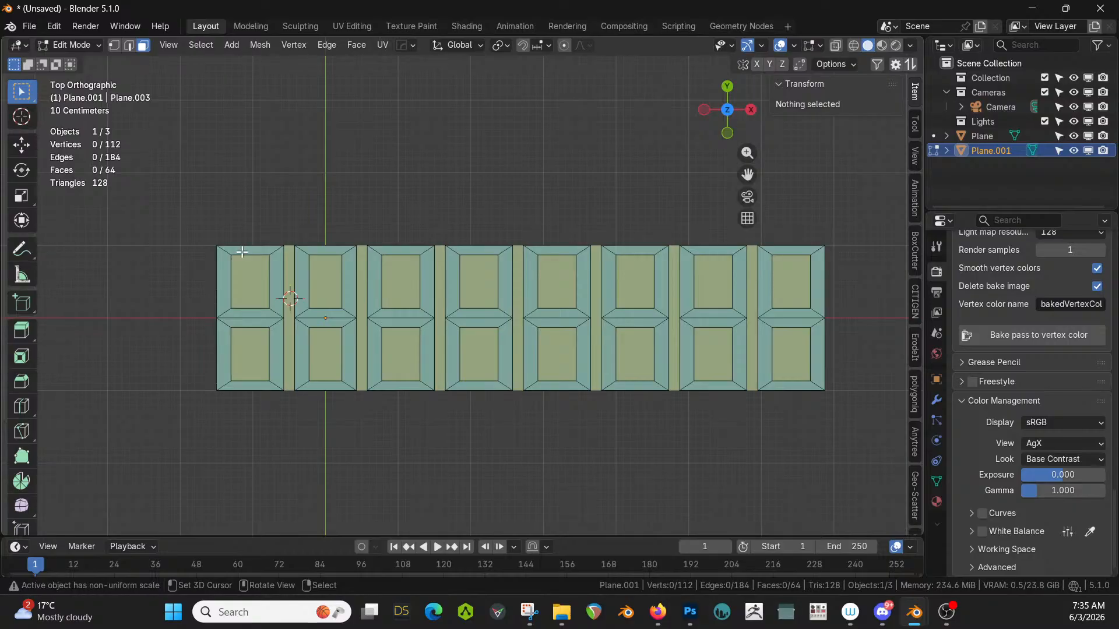
key("a")
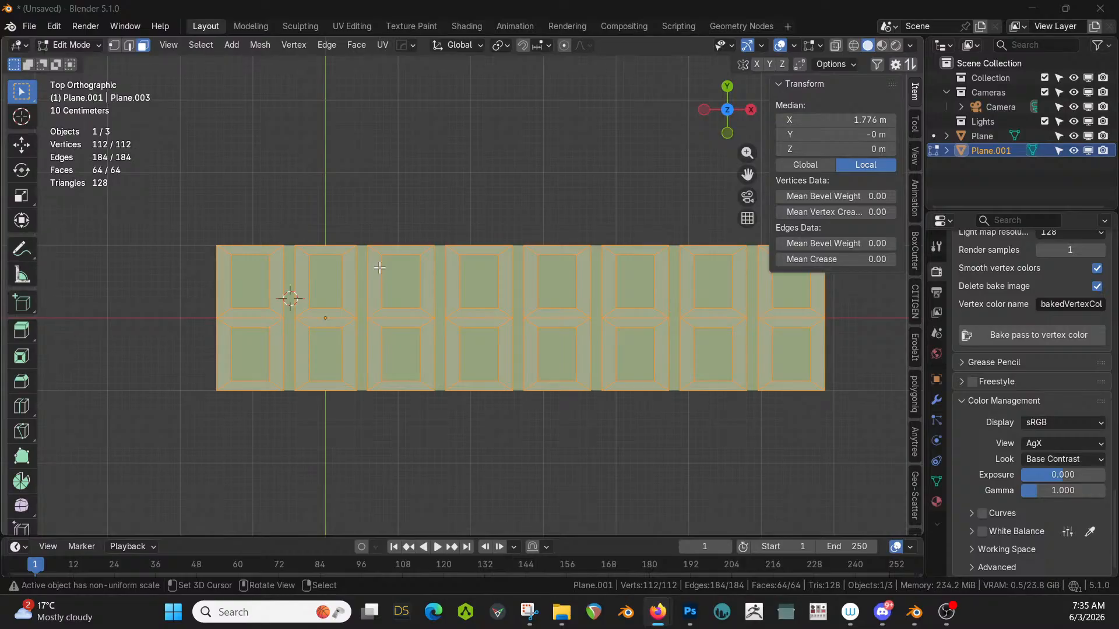
key("alt+a")
key("a")
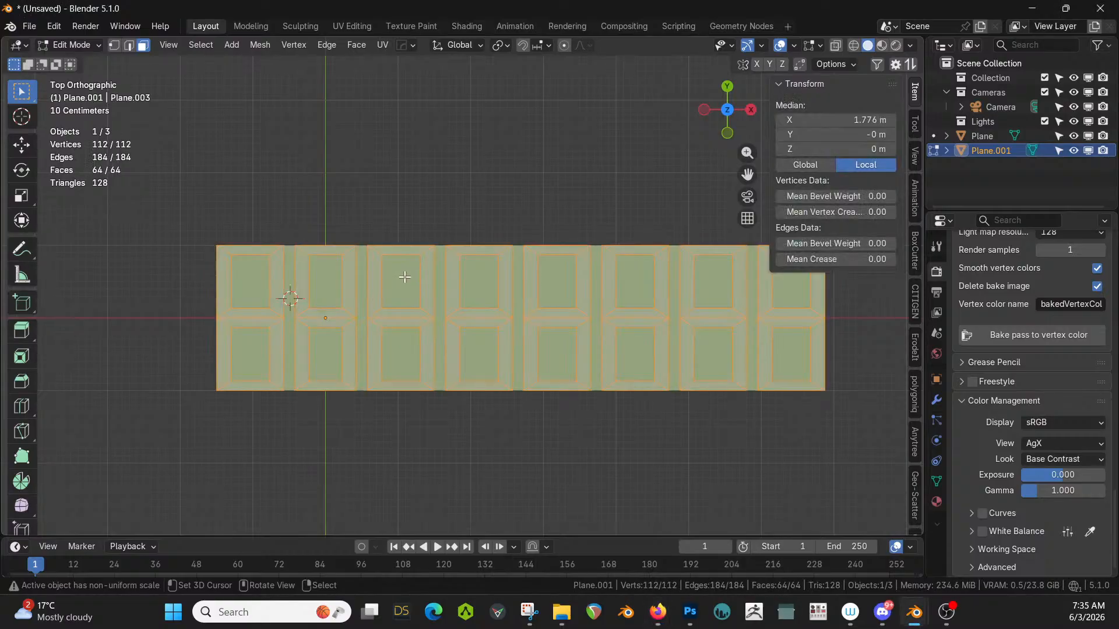
key("alt+m")
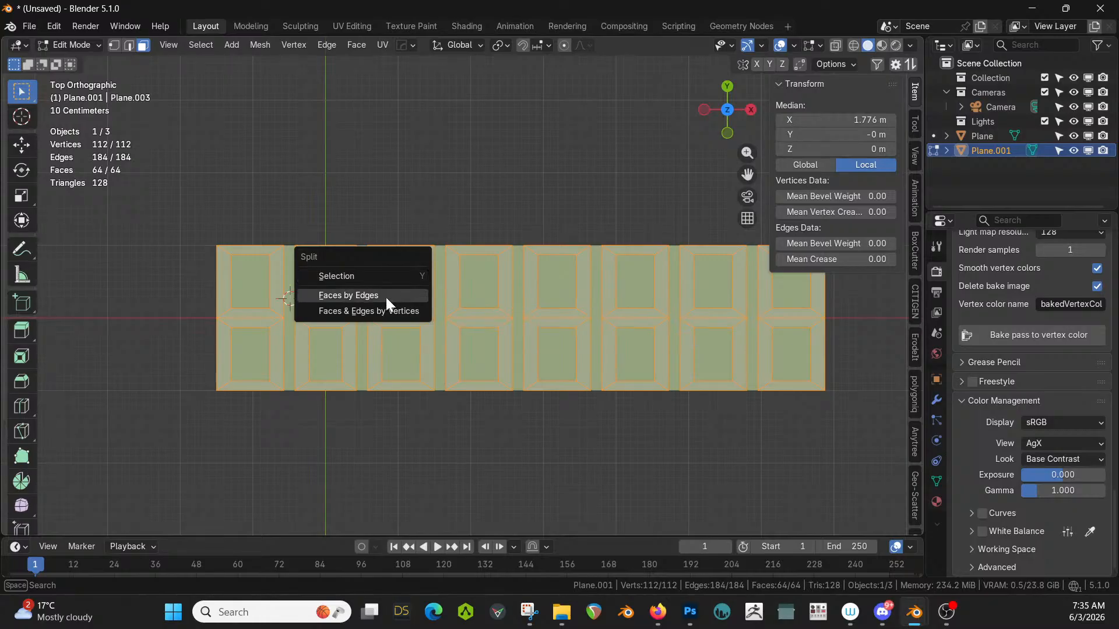
left_click(385, 297)
key("Tab")
key("Tab")
Check with linked selection whether the border faces are disconnected from each other, and return to Object Mode.
left_click(279, 268)
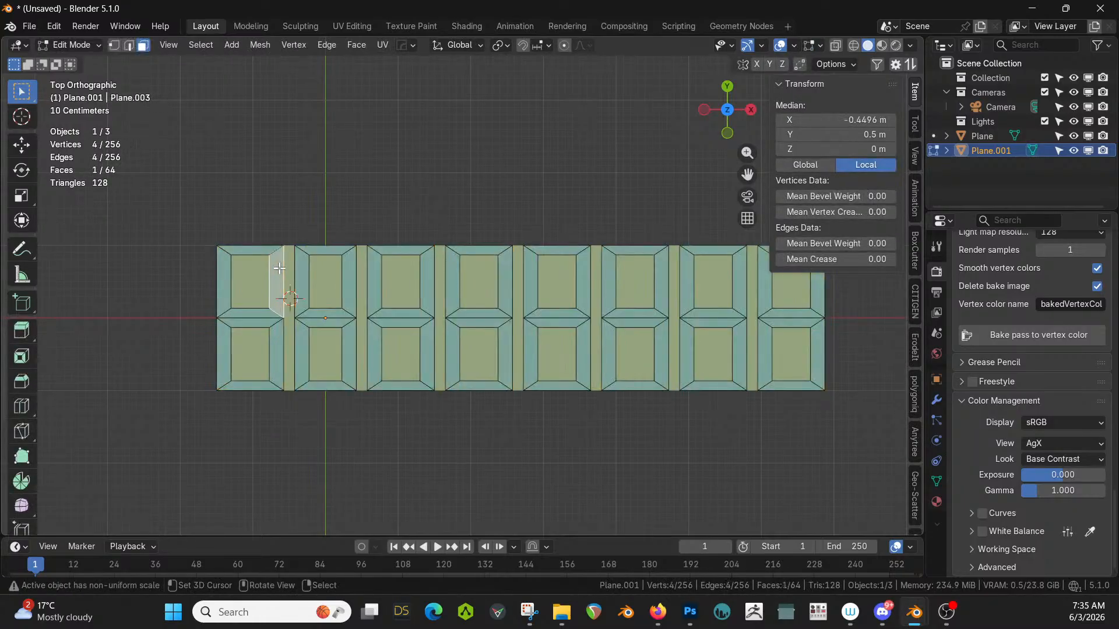
key("l")
key("l")
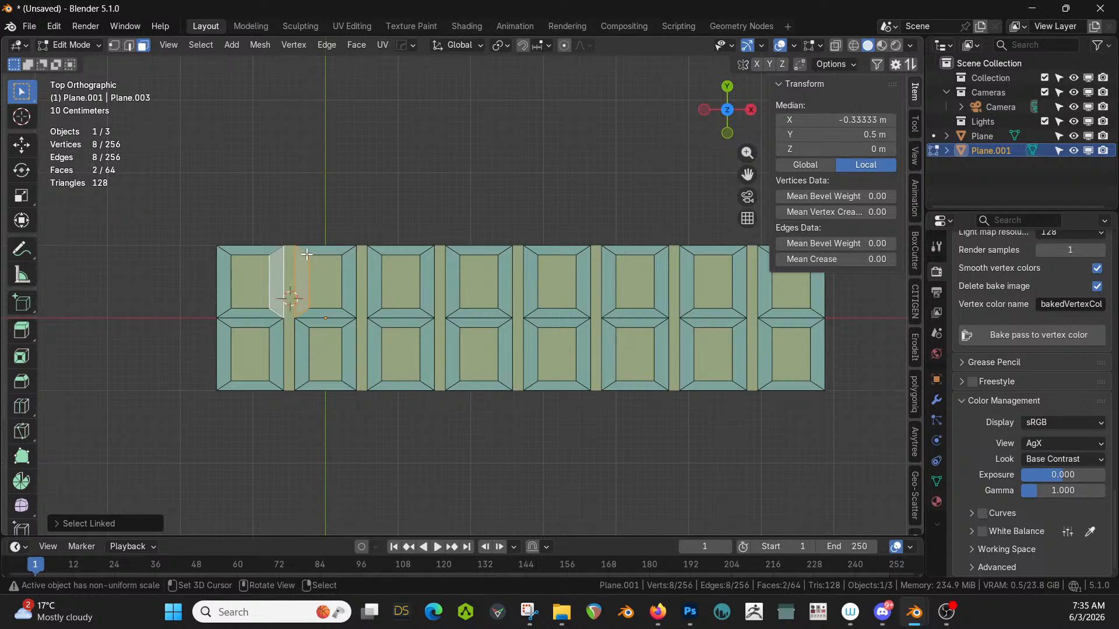
key("l")
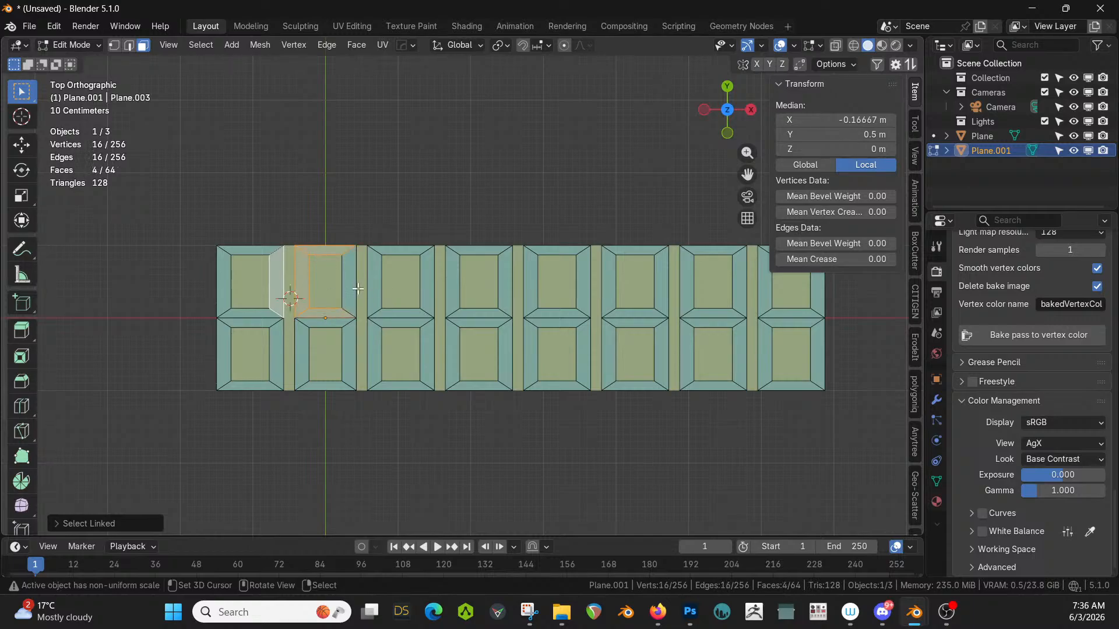
left_click(354, 288)
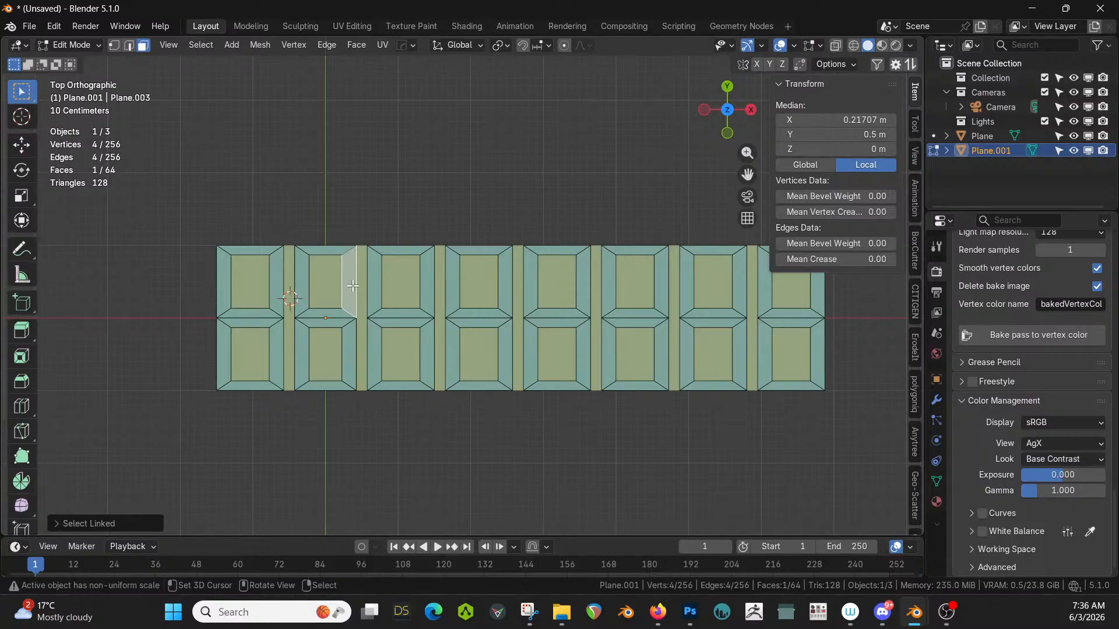
key("a")
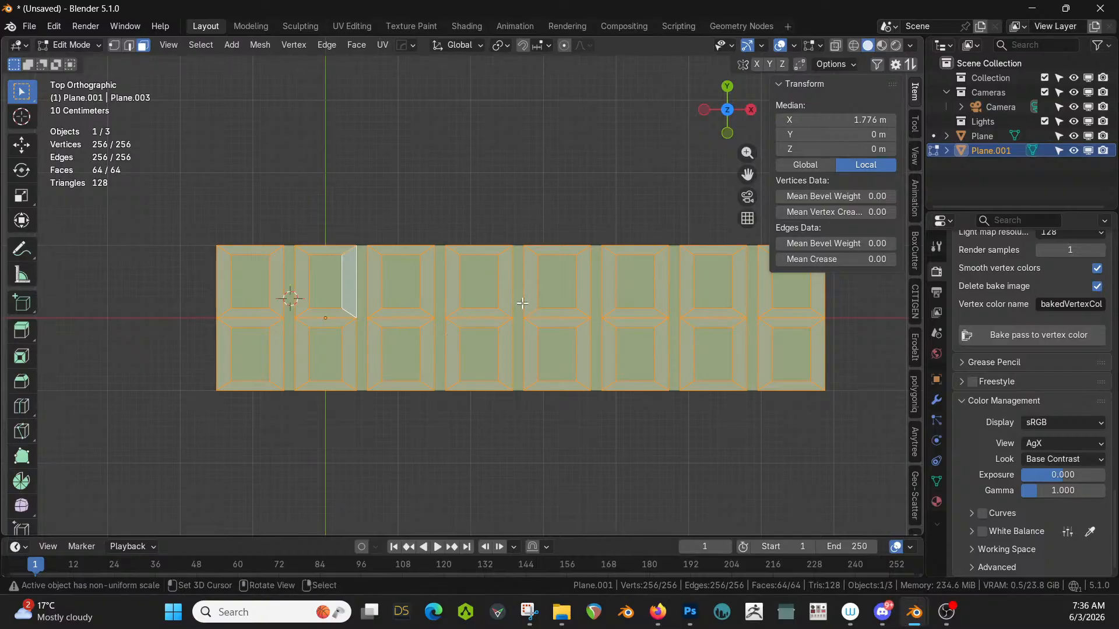
left_click(506, 284)
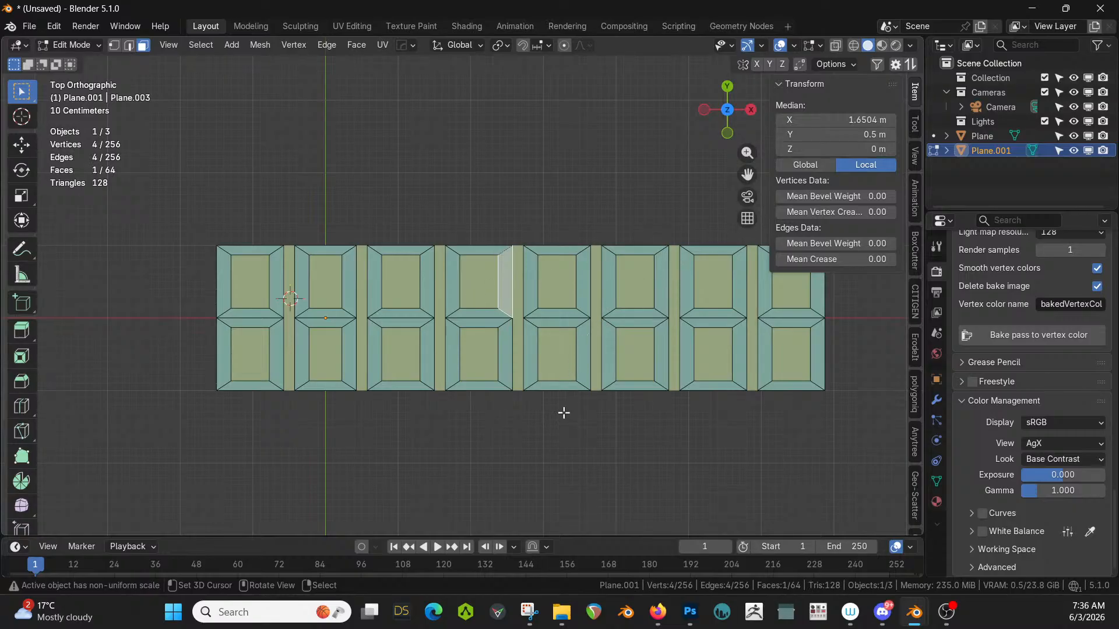
key("Tab")
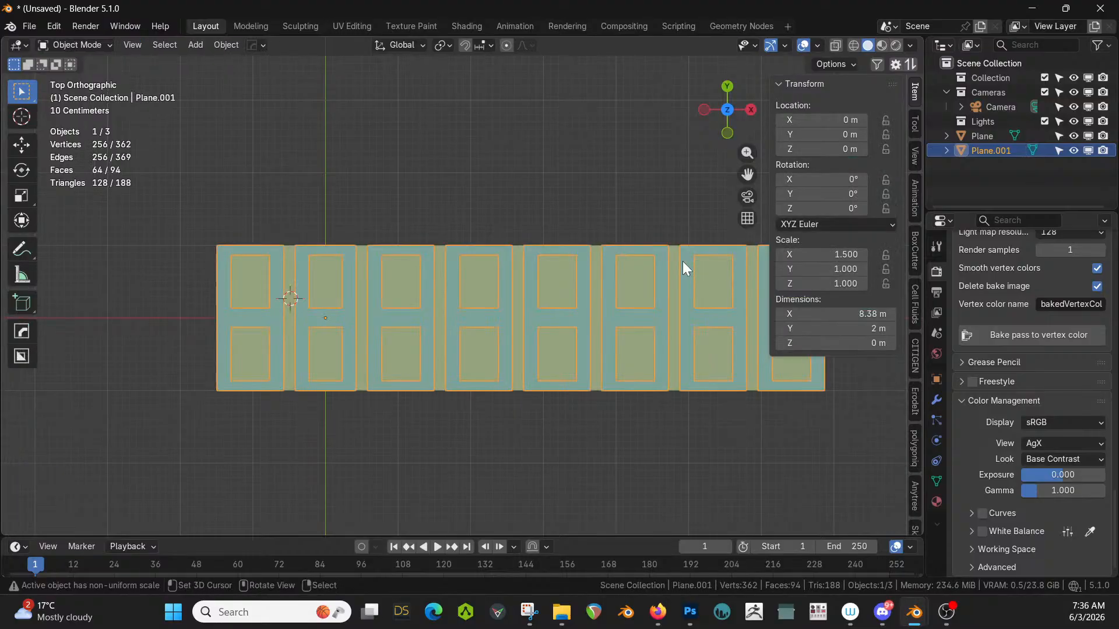
Give the border object a new material named Letters.
left_click(939, 502)
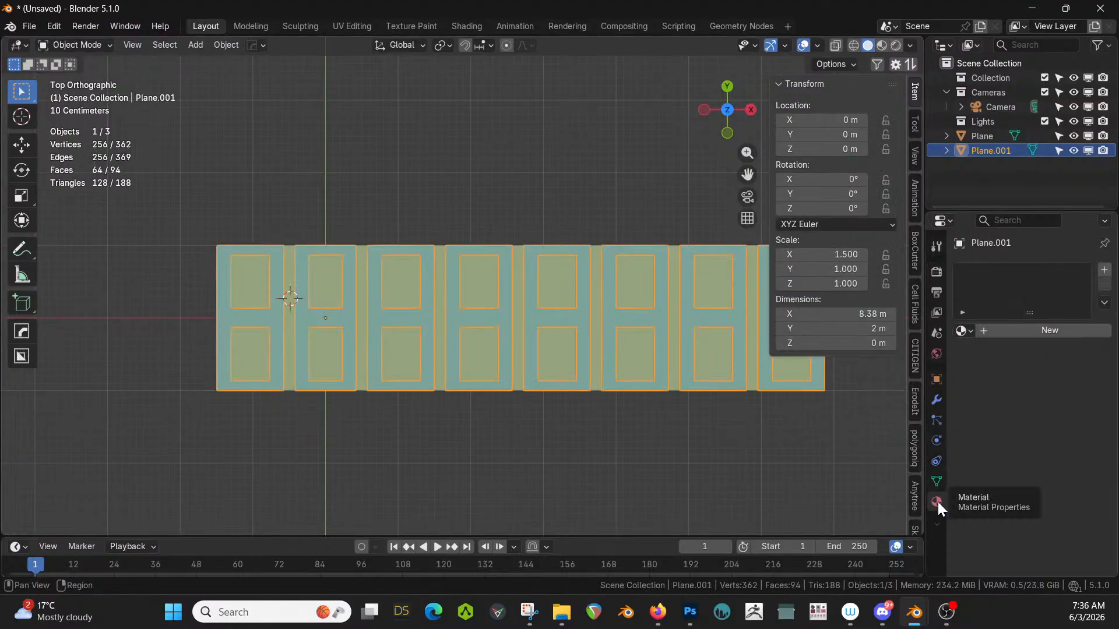
left_click(1014, 331)
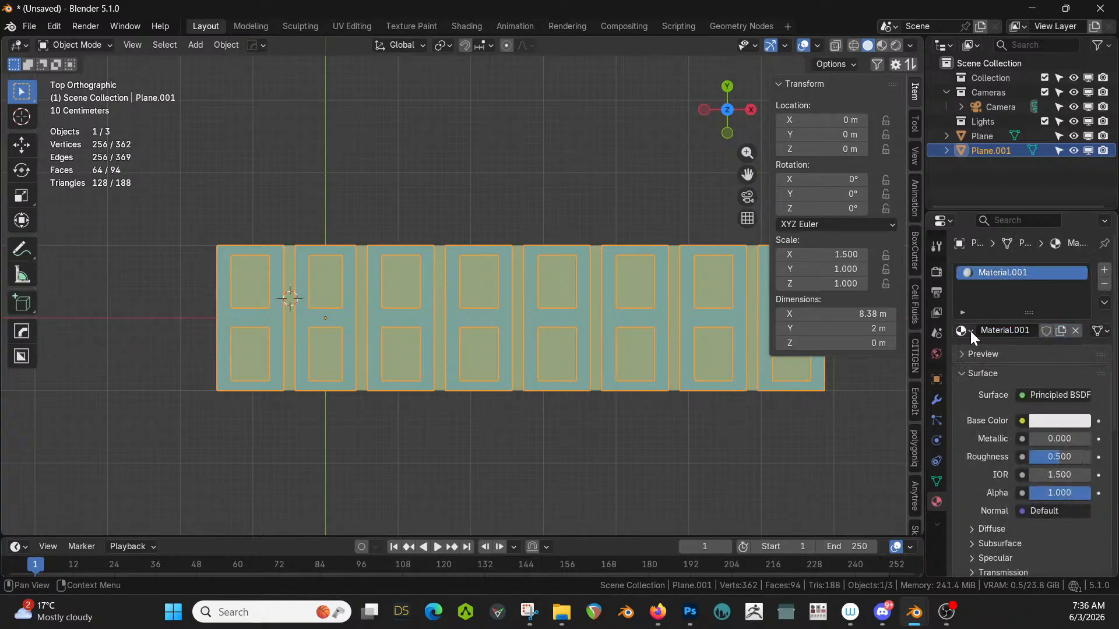
left_click(965, 331)
left_click(1001, 332)
left_click(1002, 332)
type("Letters")
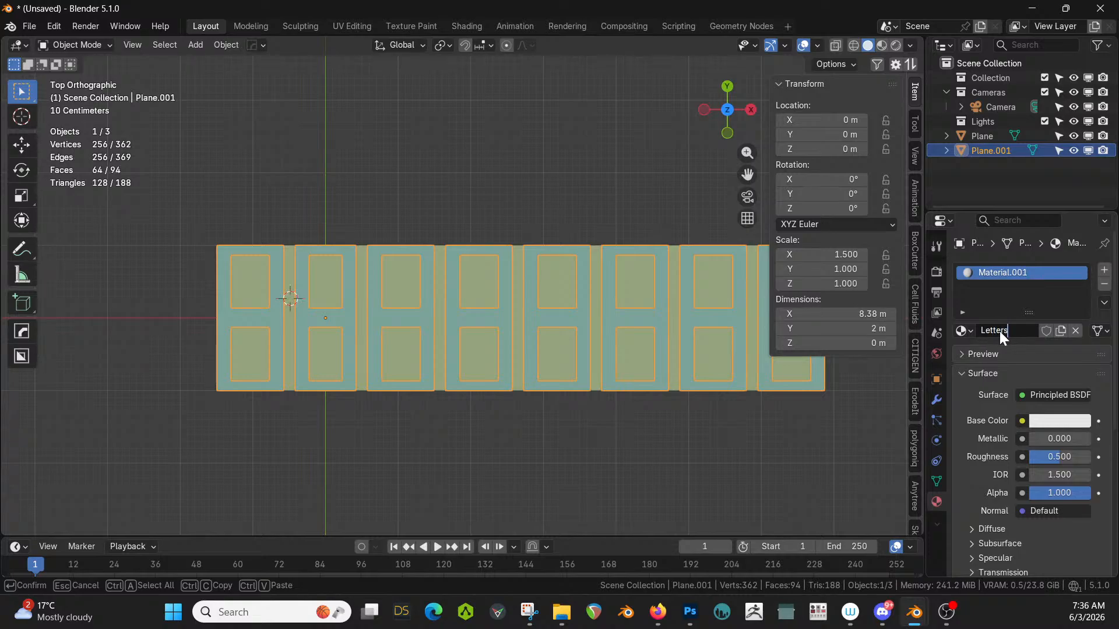
key("Return")
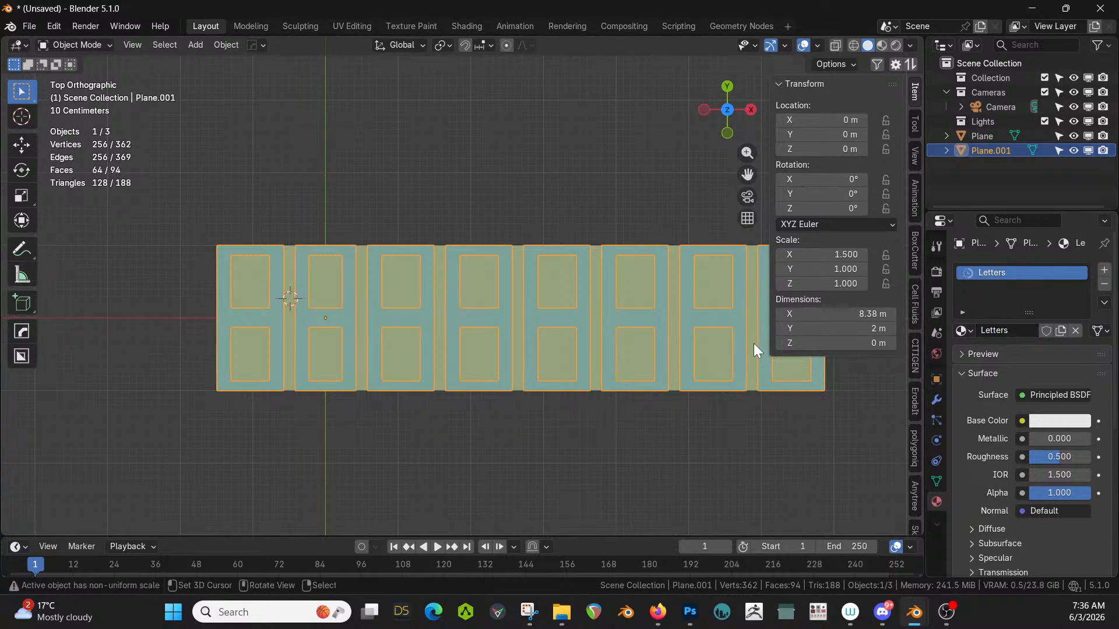
Give the remaining background object with the inset panels and divider strips a new material named Letters BG.
left_click(752, 300)
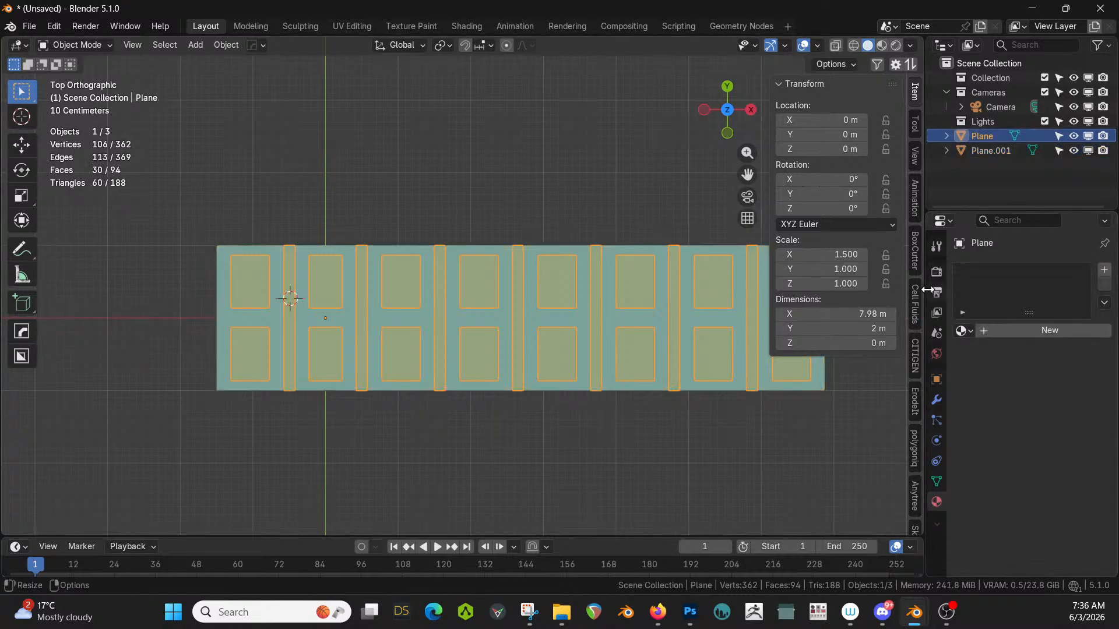
left_click(988, 327)
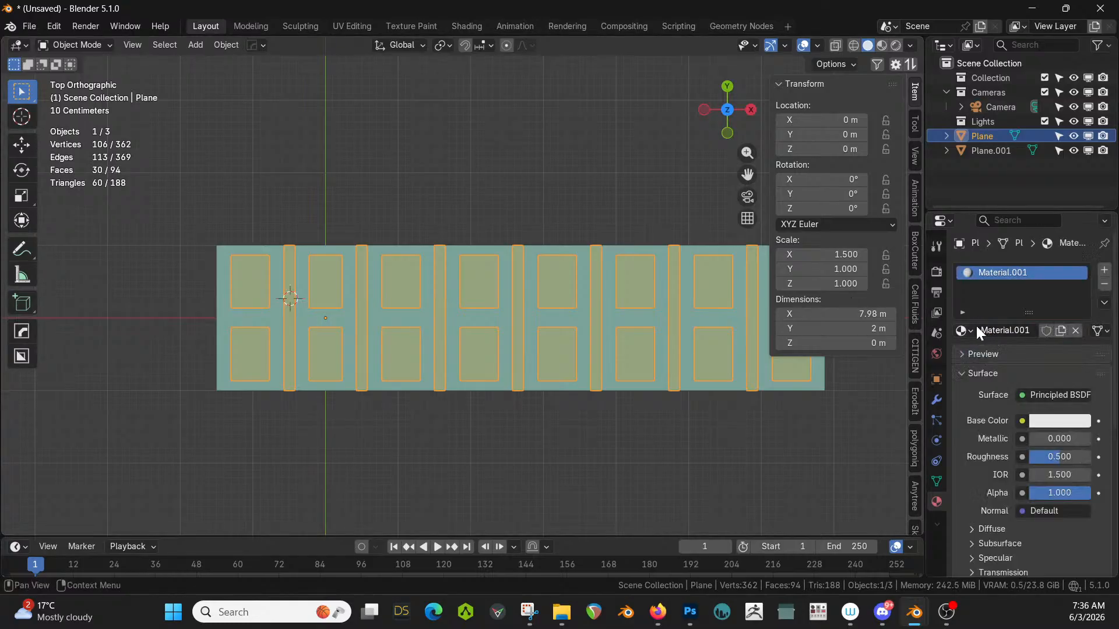
left_click(963, 331)
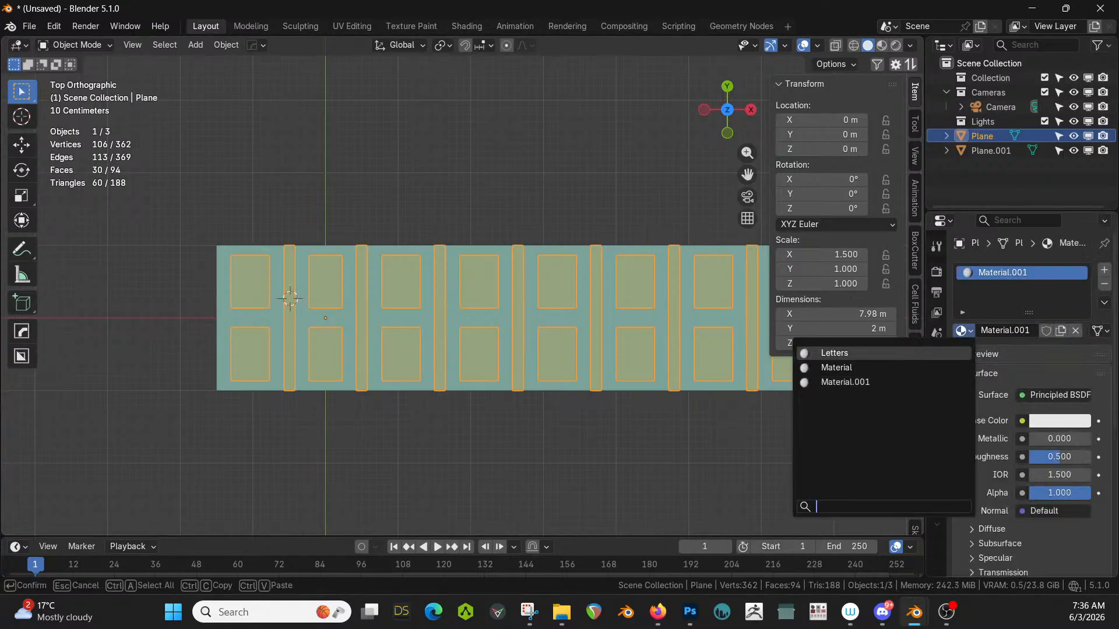
left_click(1026, 332)
type("Lett")
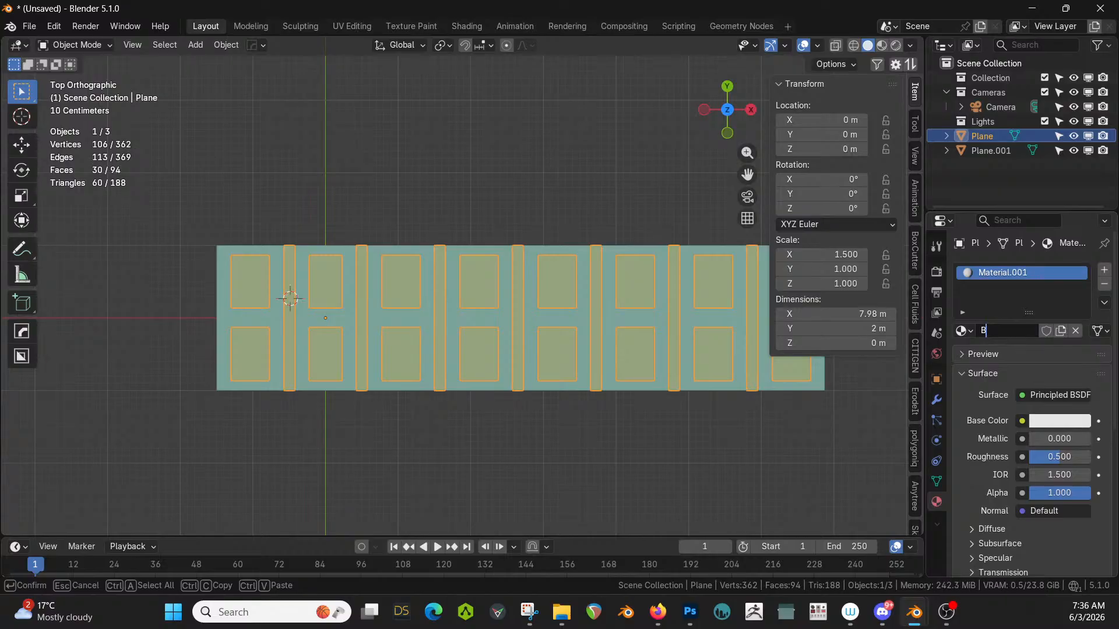
type("ers BG")
key("Return")
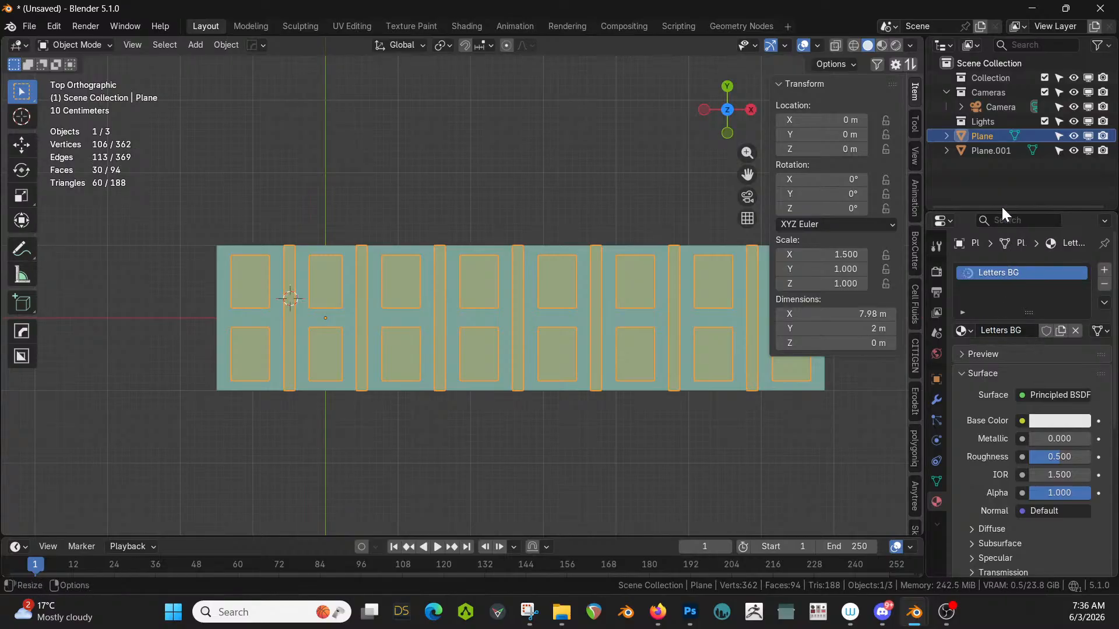
Join the border object into the background object and enter Edit Mode on the combined mesh.
left_click(995, 151, "ctrl")
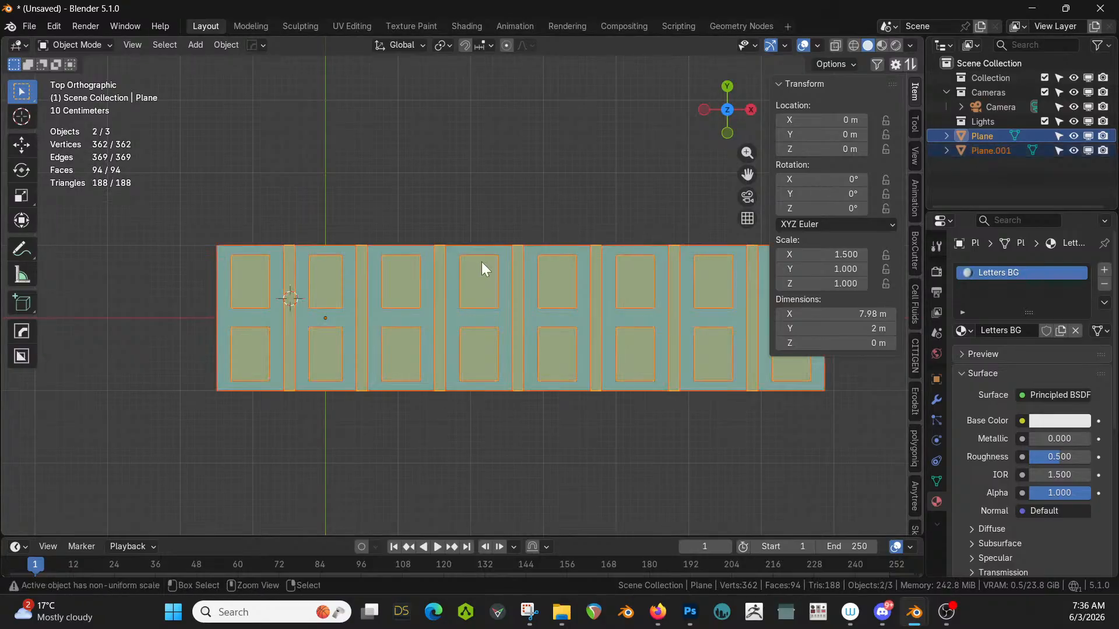
key("ctrl+j")
key("Tab")
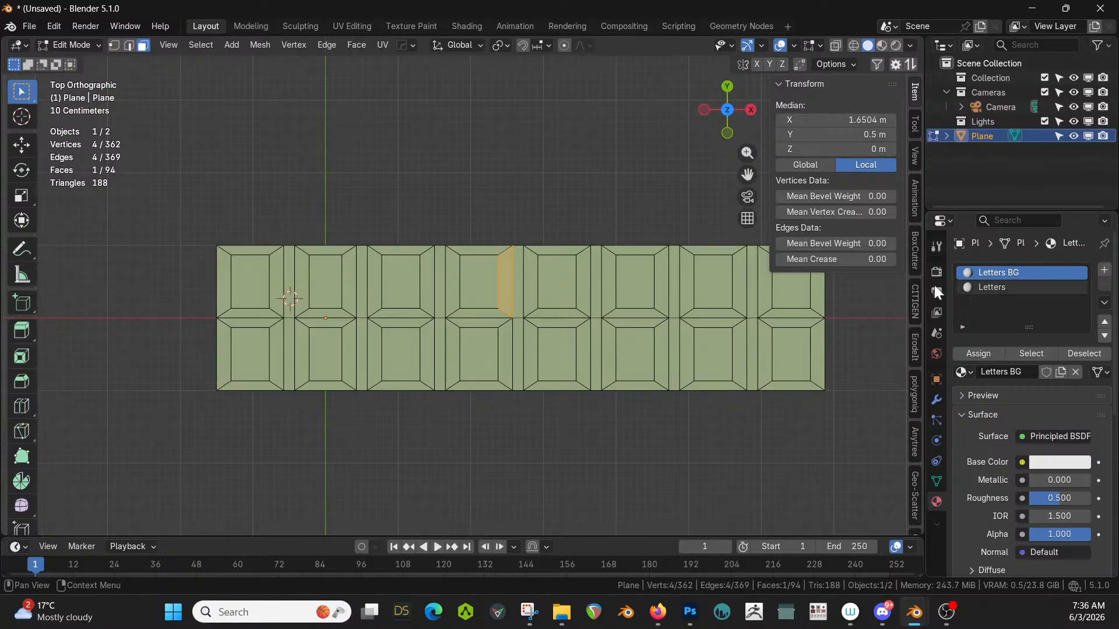
Check which faces use the Letters and Letters BG materials by selecting them per slot, and clear the selection.
left_click(606, 303)
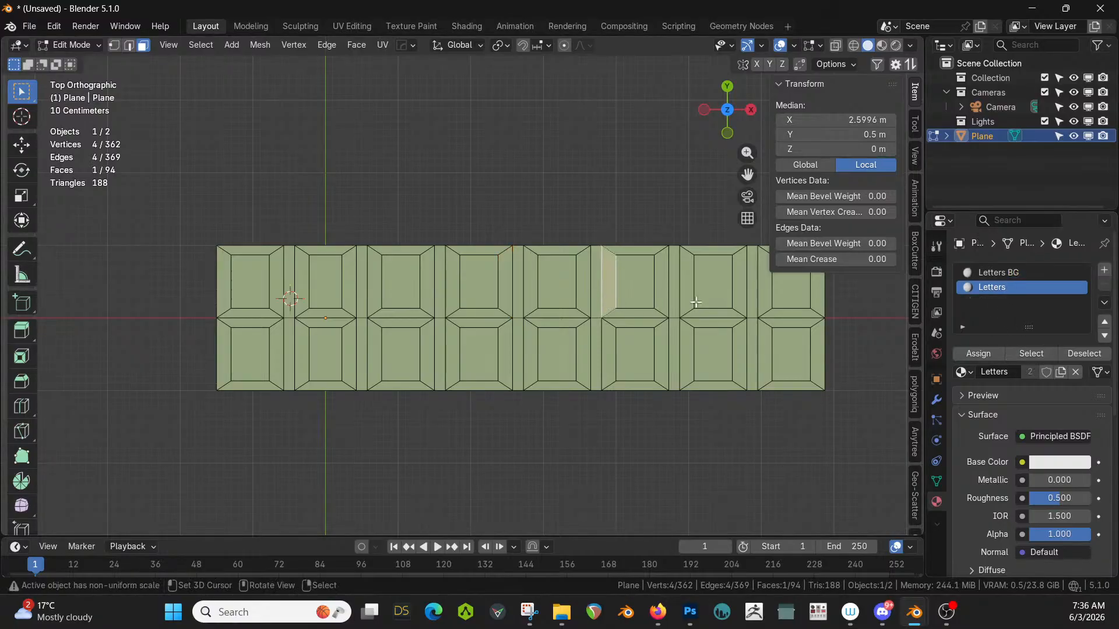
left_click(1039, 359)
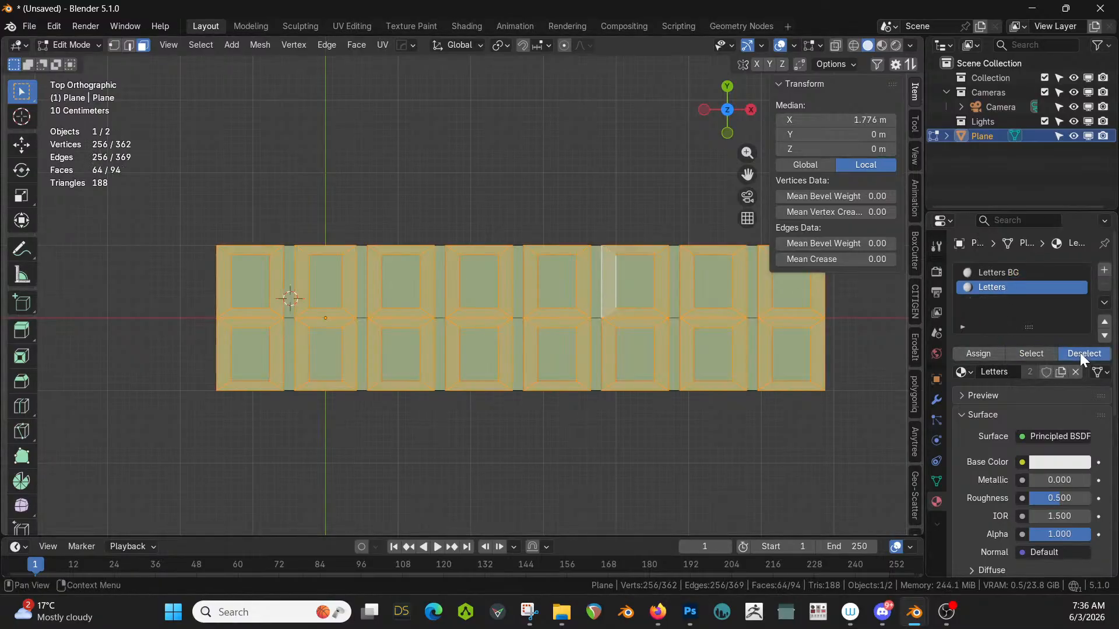
left_click(1079, 352)
left_click(1014, 272)
left_click(1044, 353)
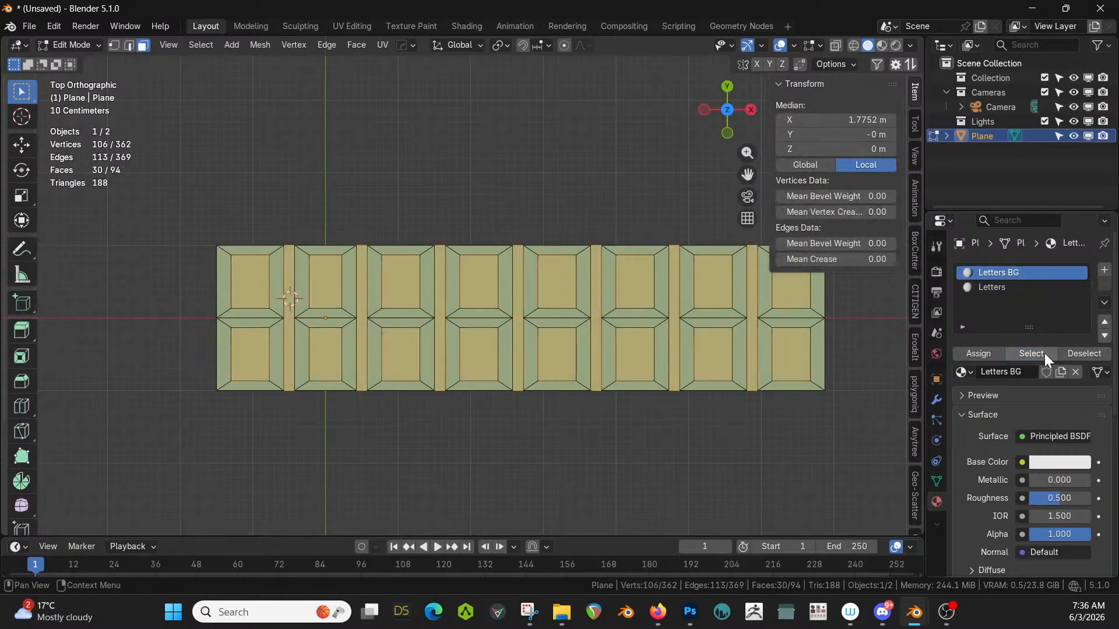
left_click(996, 287)
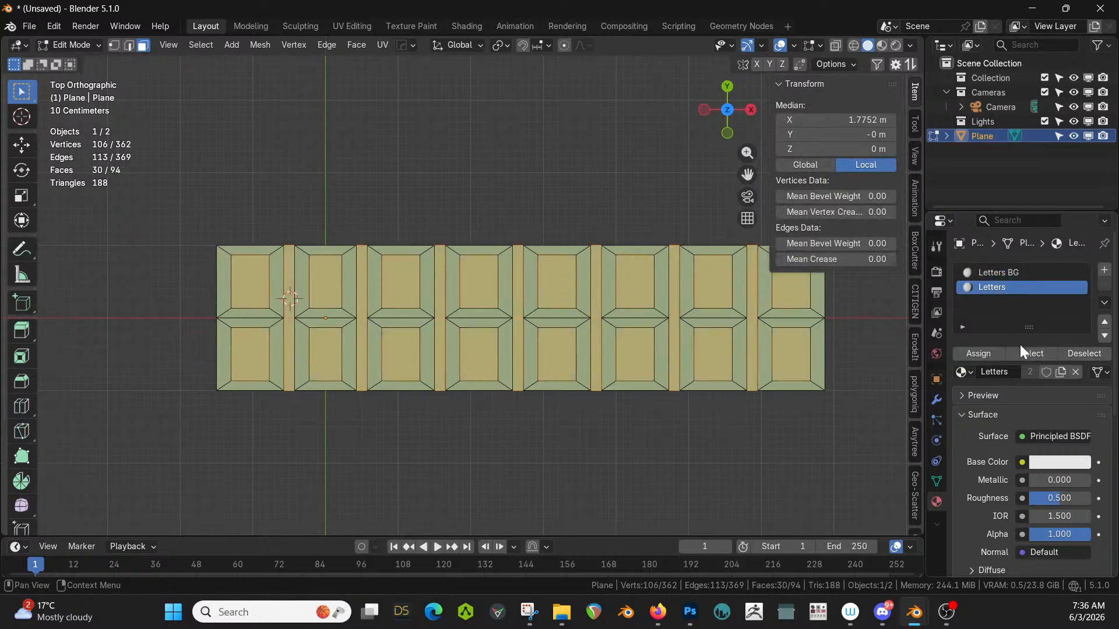
left_click(1030, 358)
left_click(877, 362)
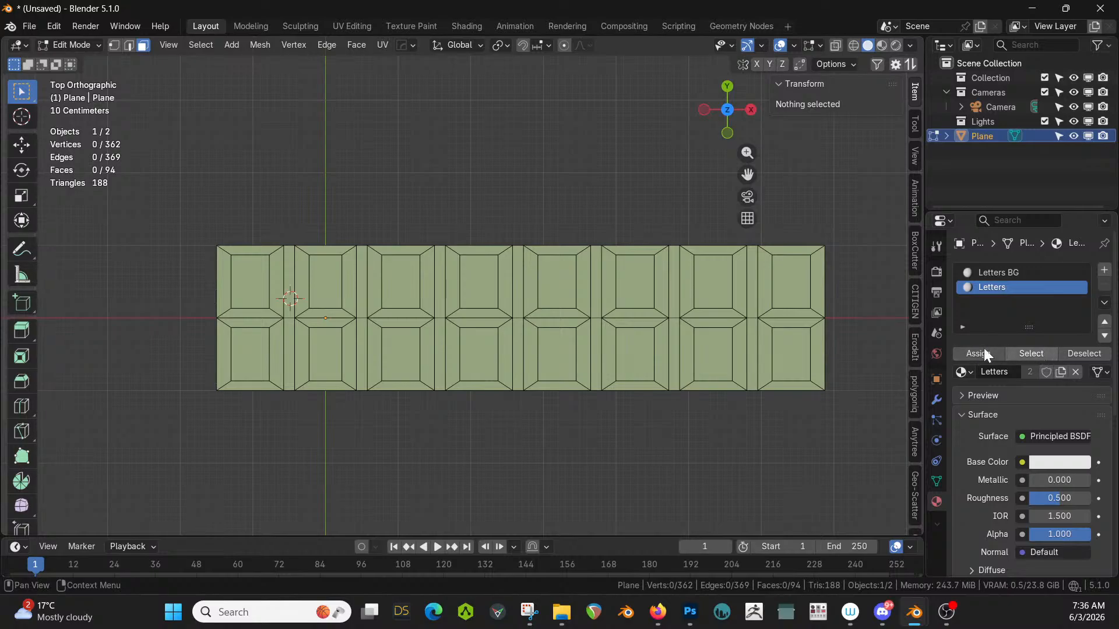
Switch to the Shading workspace and show the panel layout from the top in rendered shading.
left_click(460, 26)
middle_click_drag(551, 392, 663, 372)
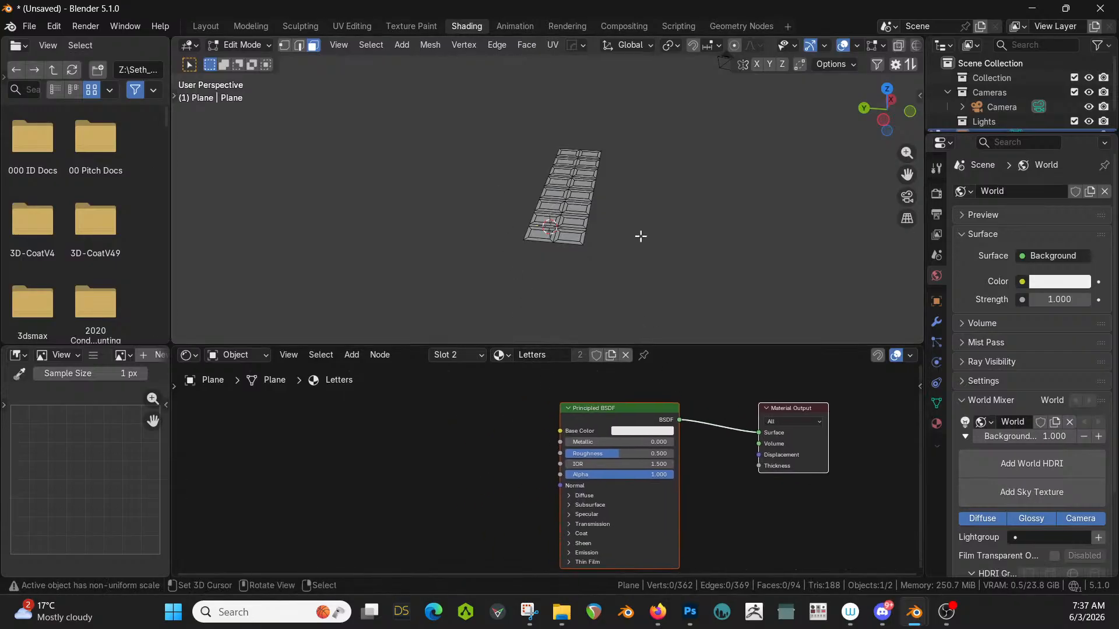
key("KP_7")
scroll(624, 245, "up", 3)
mouse_move(625, 245)
middle_mouse_down("shift")
mouse_move(435, 241)
mouse_move(460, 255)
middle_mouse_up("shift")
key("z")
key("8")
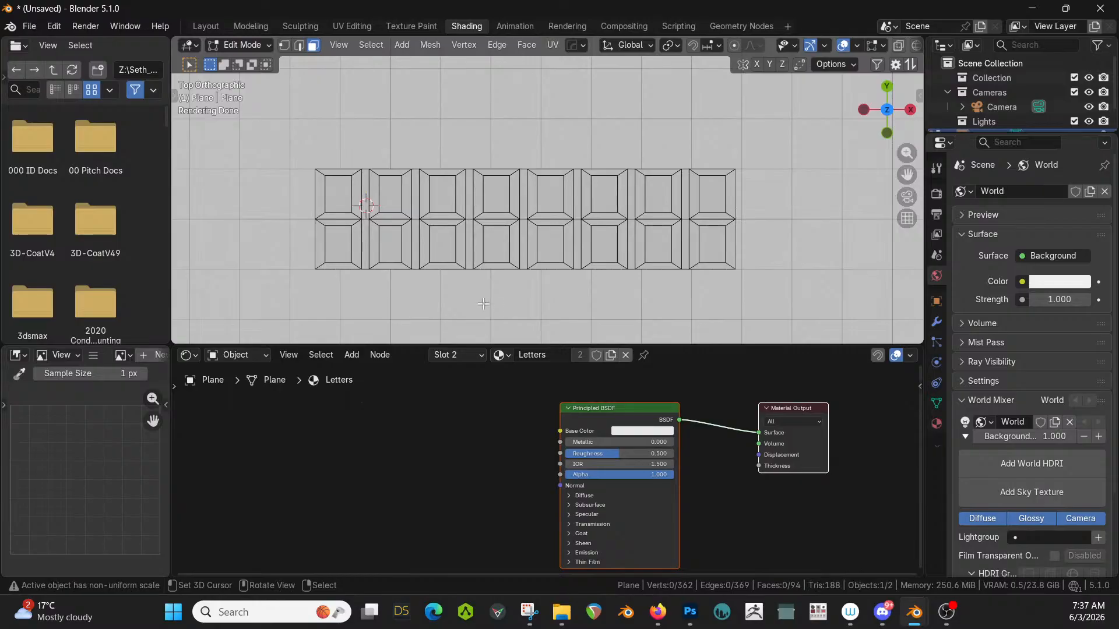
Add a Geometry node to the Letters material and connect Random Per Island to the Principled BSDF's Base Color.
middle_click_drag(394, 439, 475, 445)
key("shift+a")
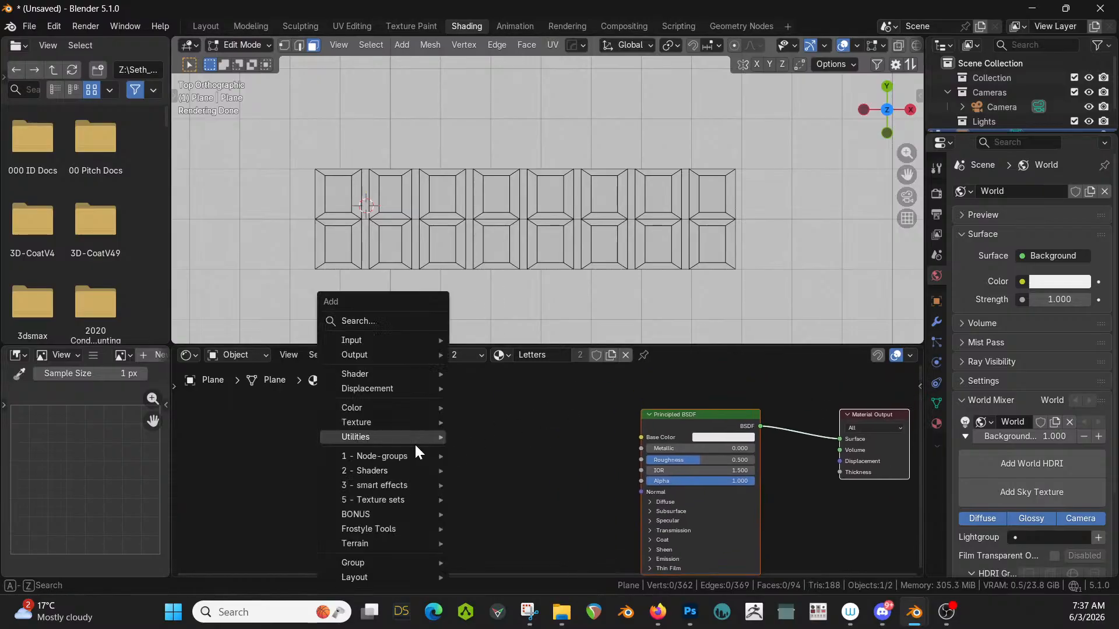
left_click(373, 319)
type("geo")
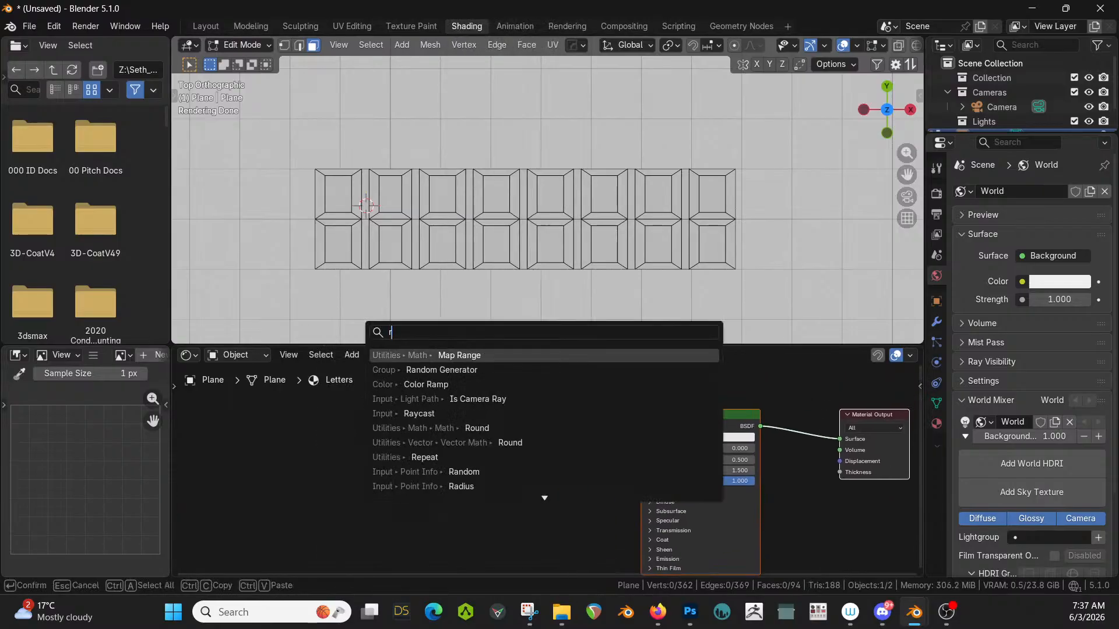
key("Return")
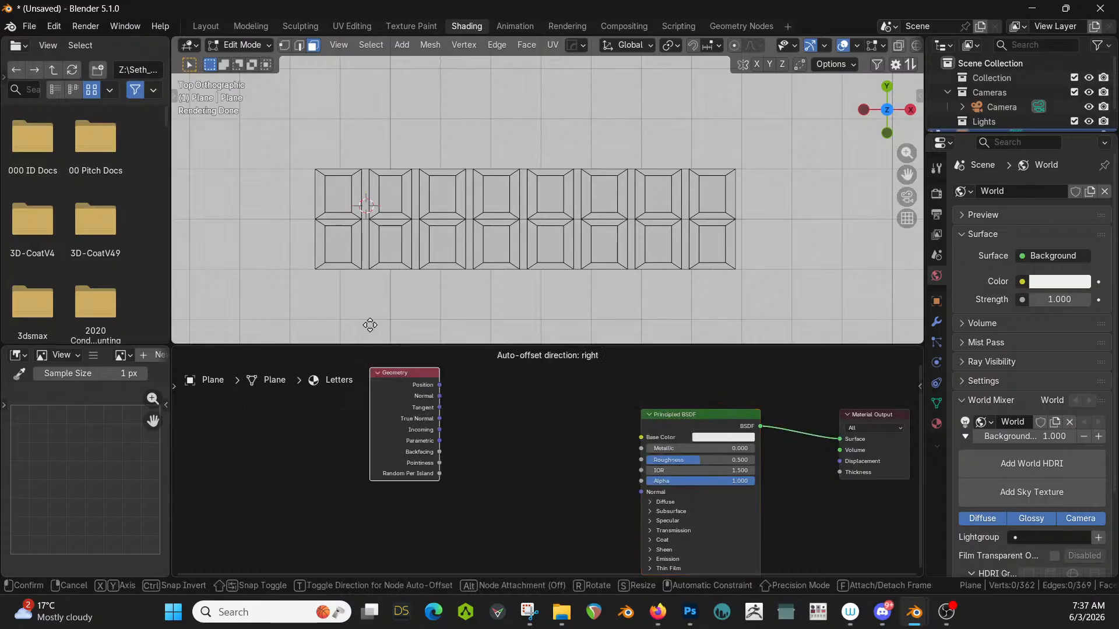
left_click(315, 365)
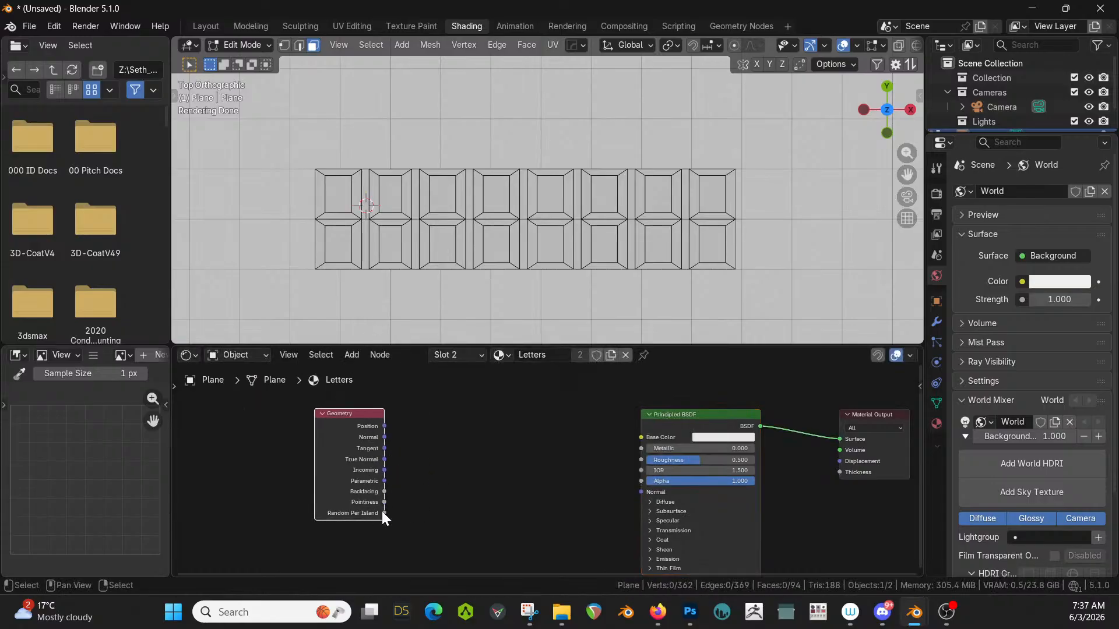
left_click_drag(383, 512, 630, 446)
left_click_drag(638, 437, 637, 437)
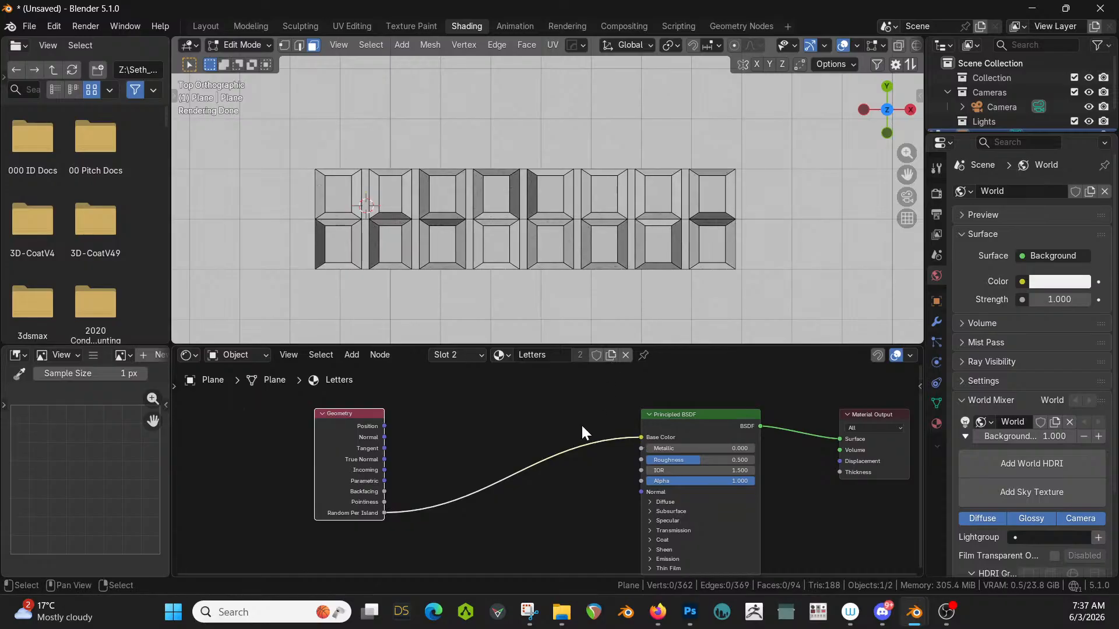
Insert a Color Ramp node on the link between Random Per Island and Base Color.
middle_click_drag(537, 449, 538, 427)
key("shift+a")
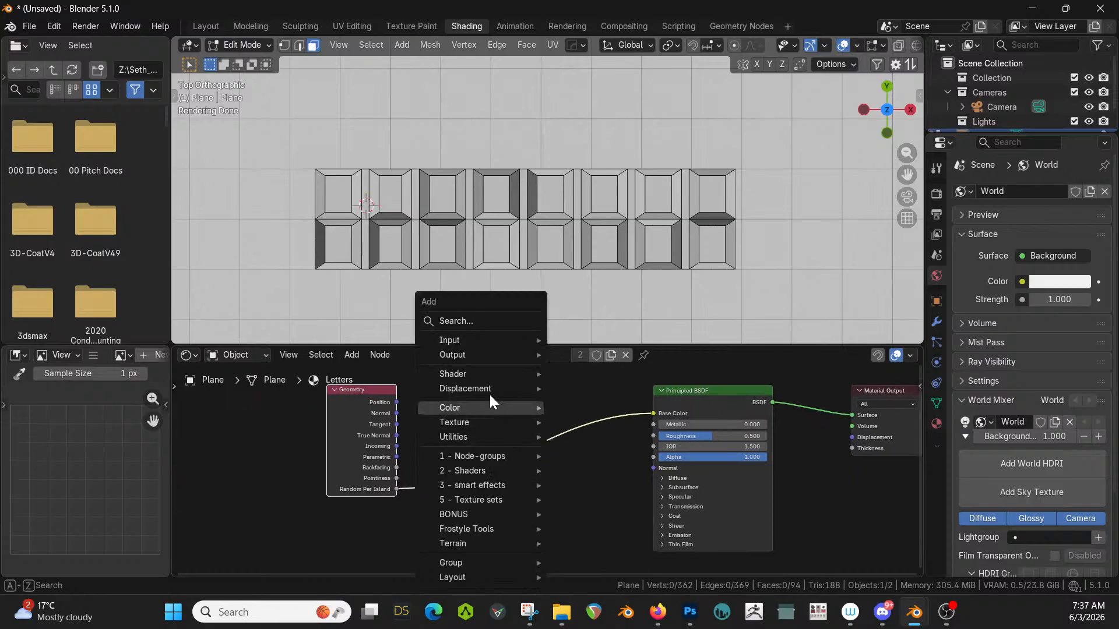
left_click(478, 319)
type("ramp")
key("Return")
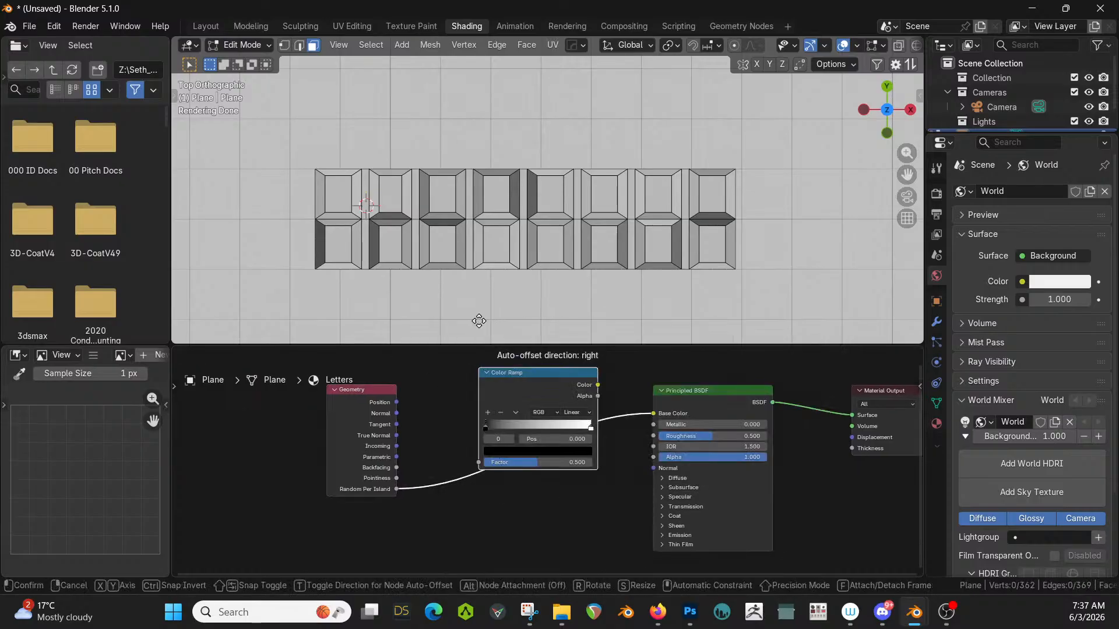
left_click(480, 332)
Set the Color Ramp interpolation to Constant, move the white stop to about 0.55, and return to Object Mode.
left_click(592, 422)
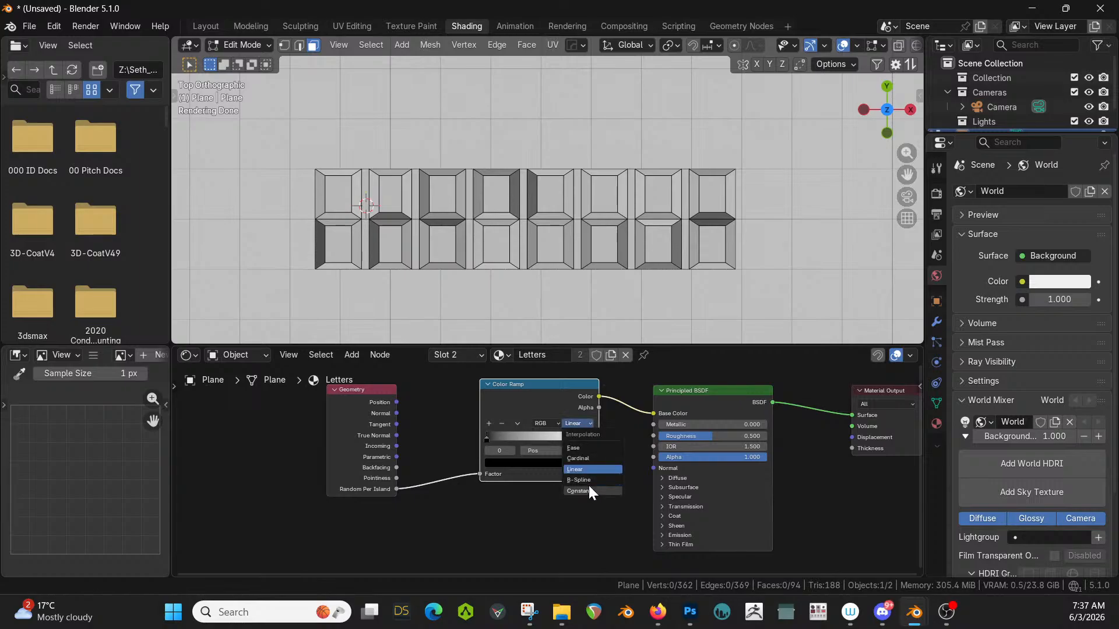
left_click(583, 459)
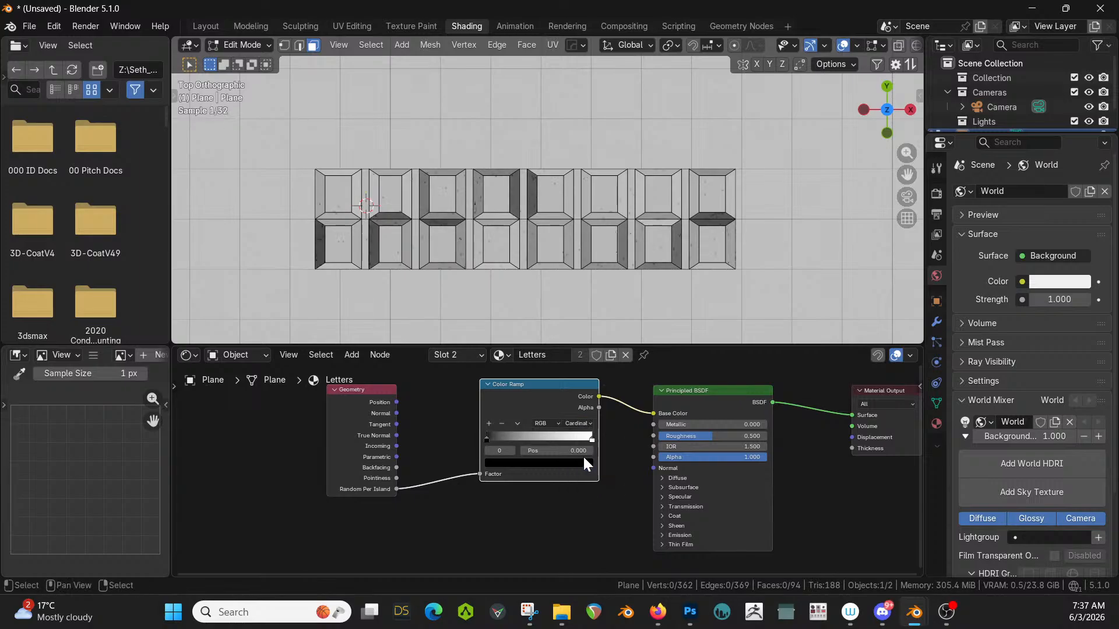
left_click(590, 422)
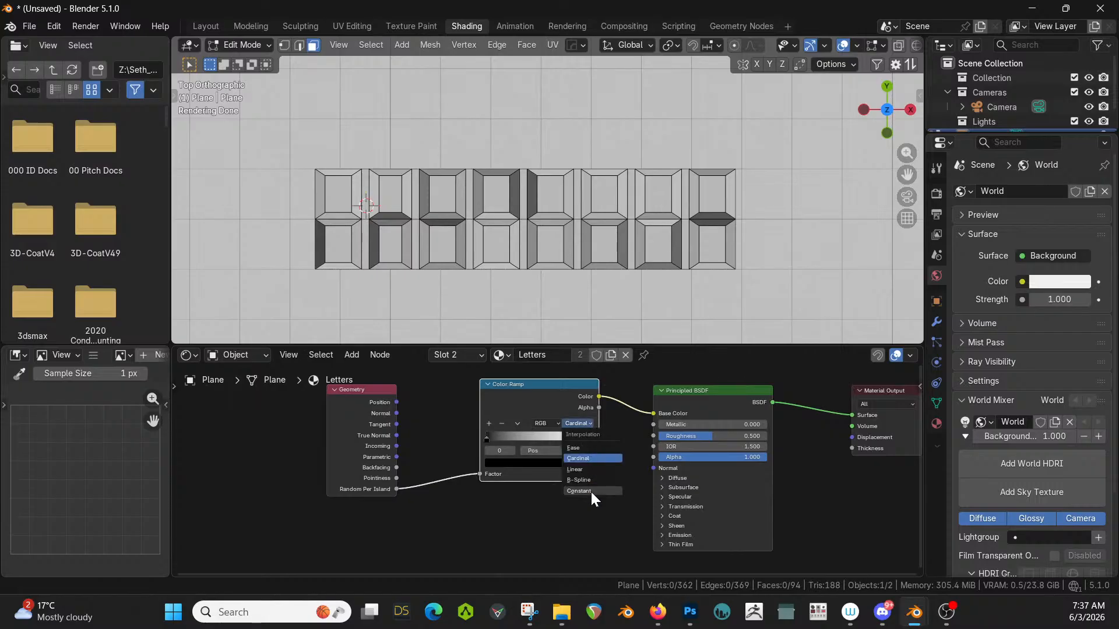
left_click(591, 492)
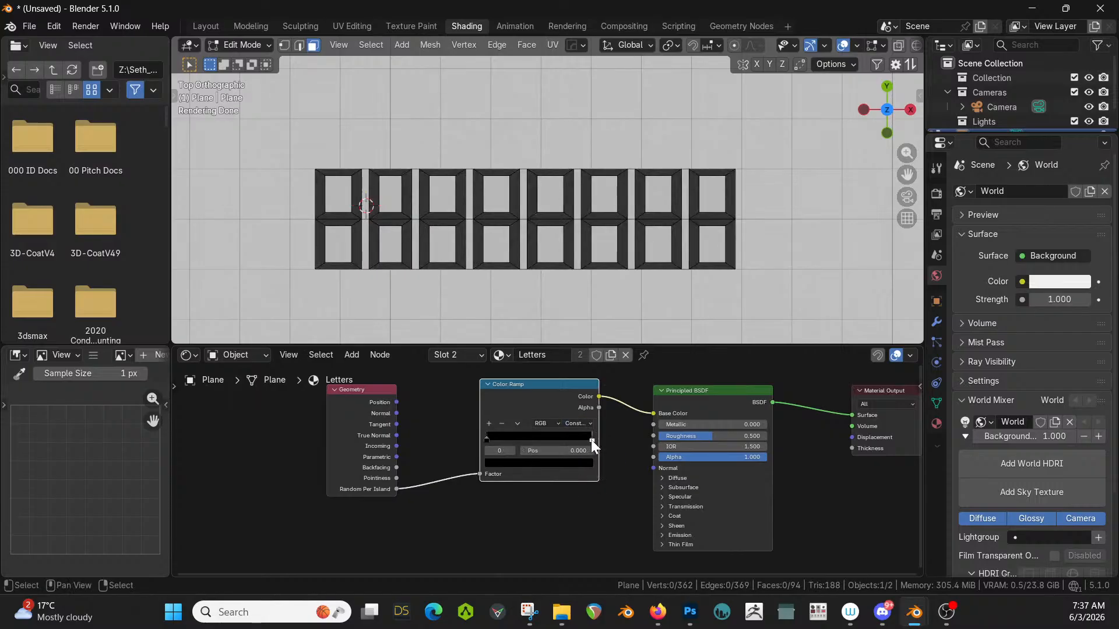
left_click_drag(591, 440, 543, 448)
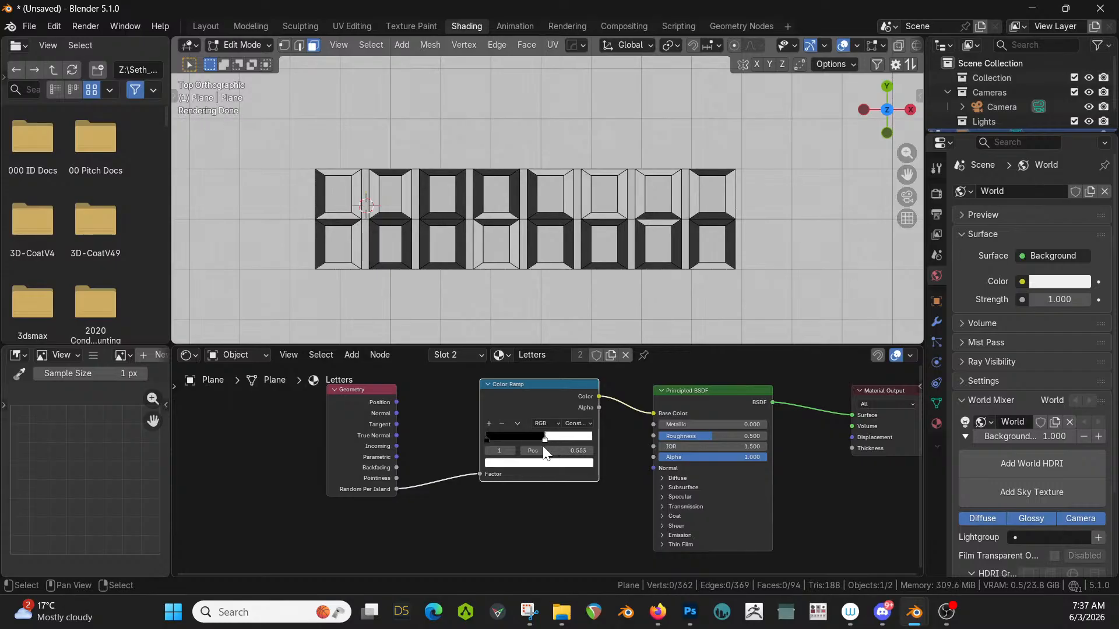
key("Tab")
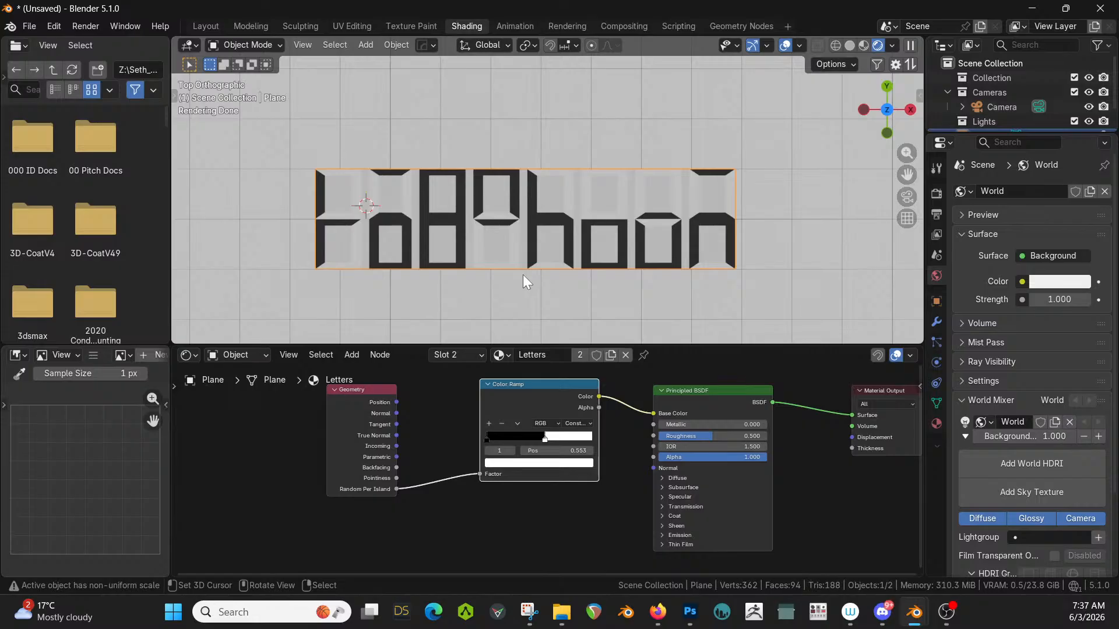
Duplicate the letter display below the original along the Y axis, and place a second copy about 8.9 m along negative X.
scroll(522, 274, "down", 3)
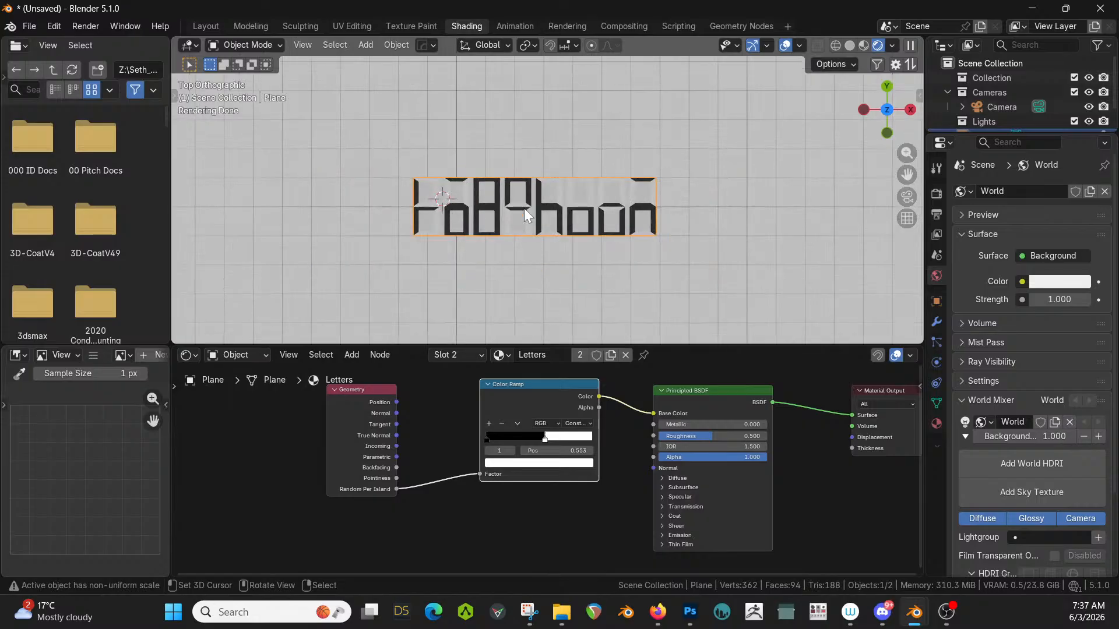
key("shift+d")
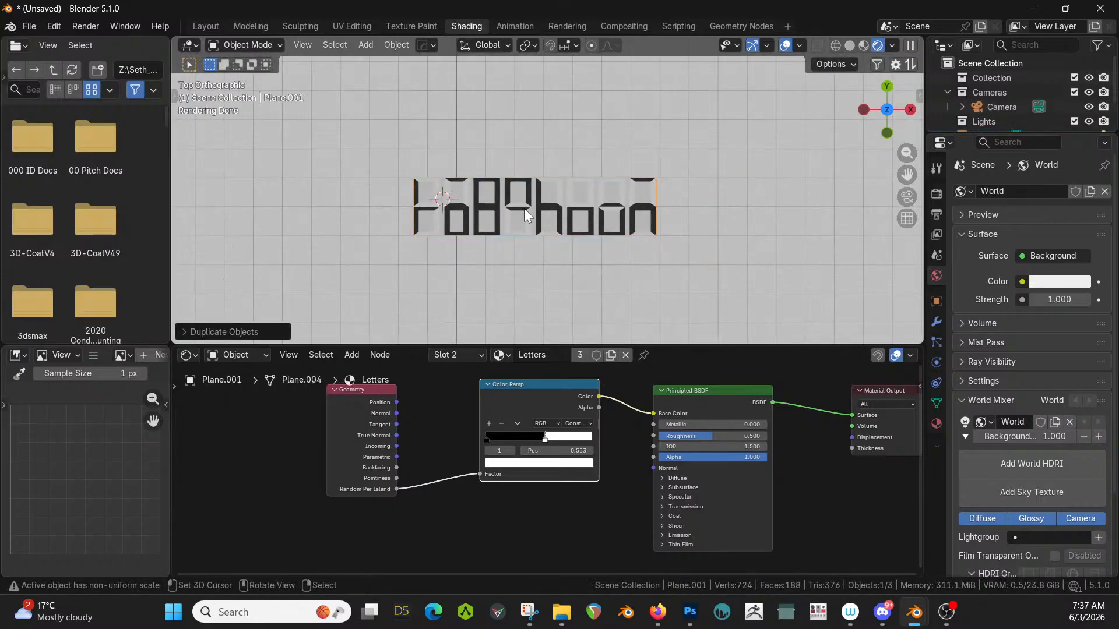
key("x")
key("y")
left_click(525, 325)
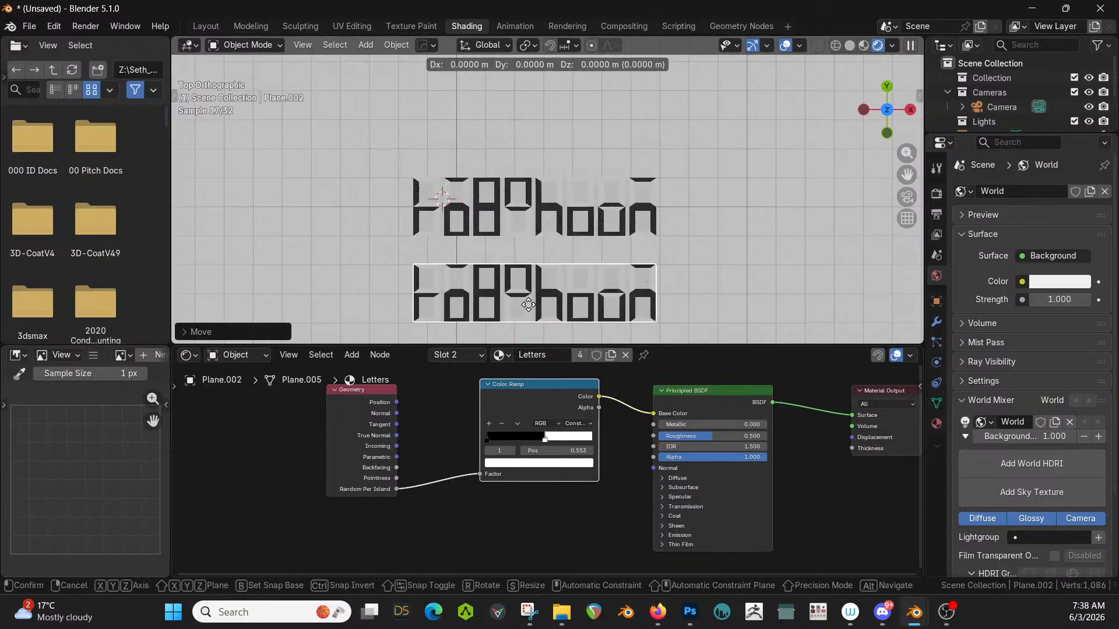
key("shift+d")
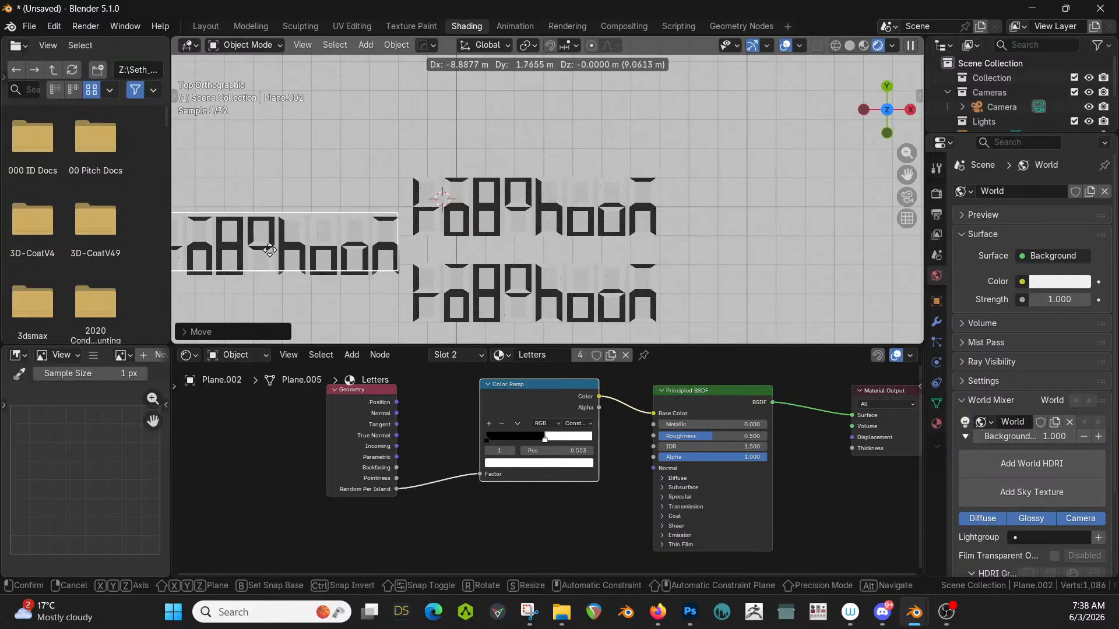
left_click(267, 248)
Add a Random Generator group node to the Letters material and align the Geometry node directly above it.
middle_click_drag(430, 420, 627, 418)
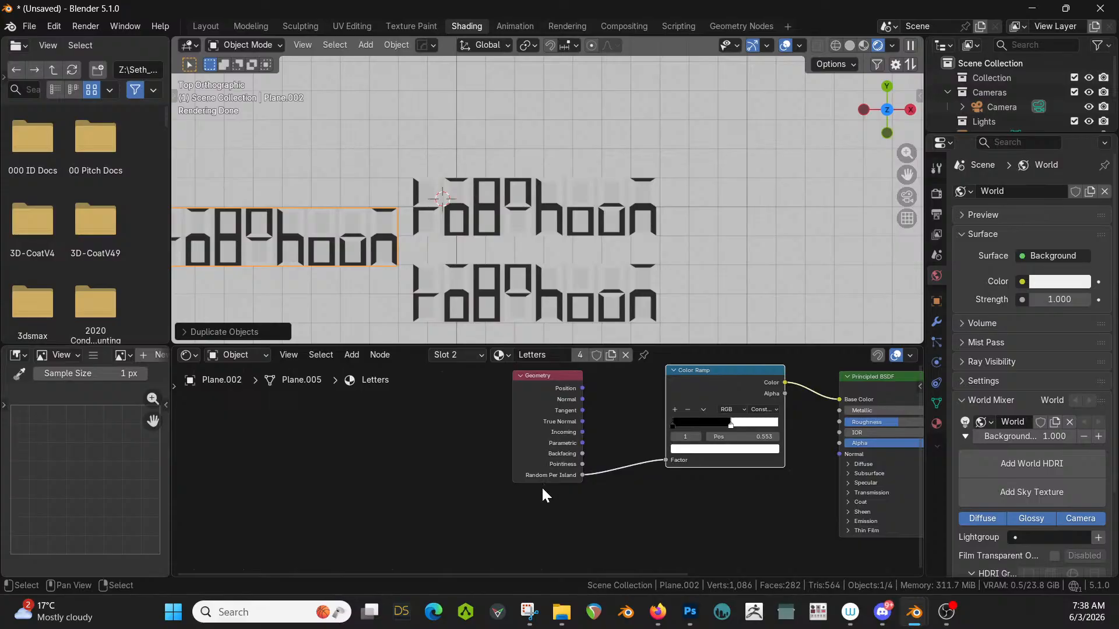
key("shift+a")
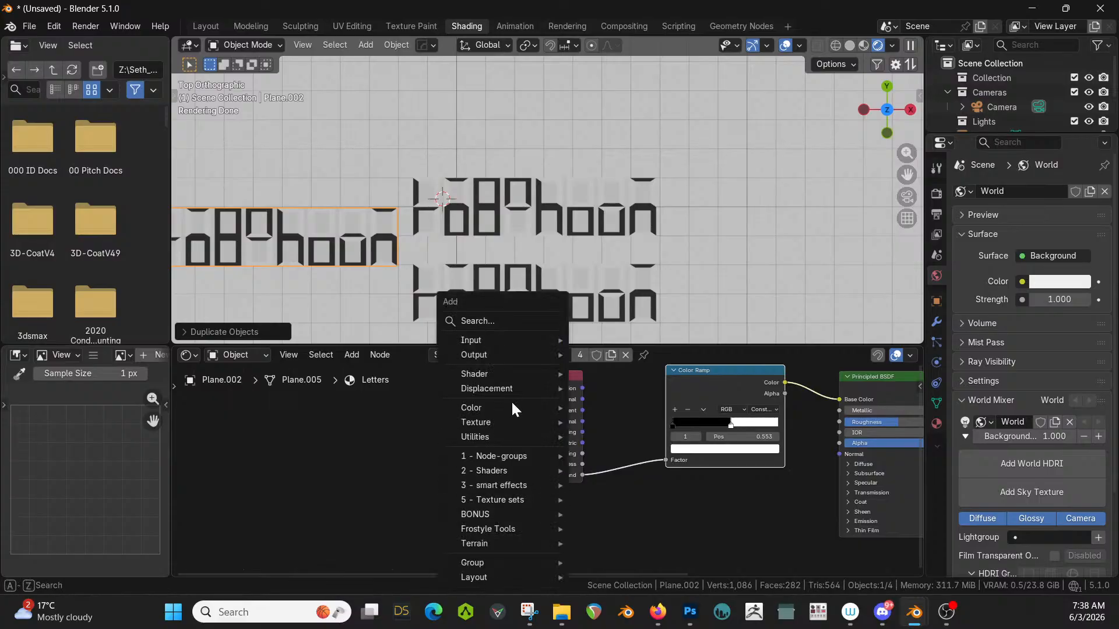
left_click(506, 325)
type("rand")
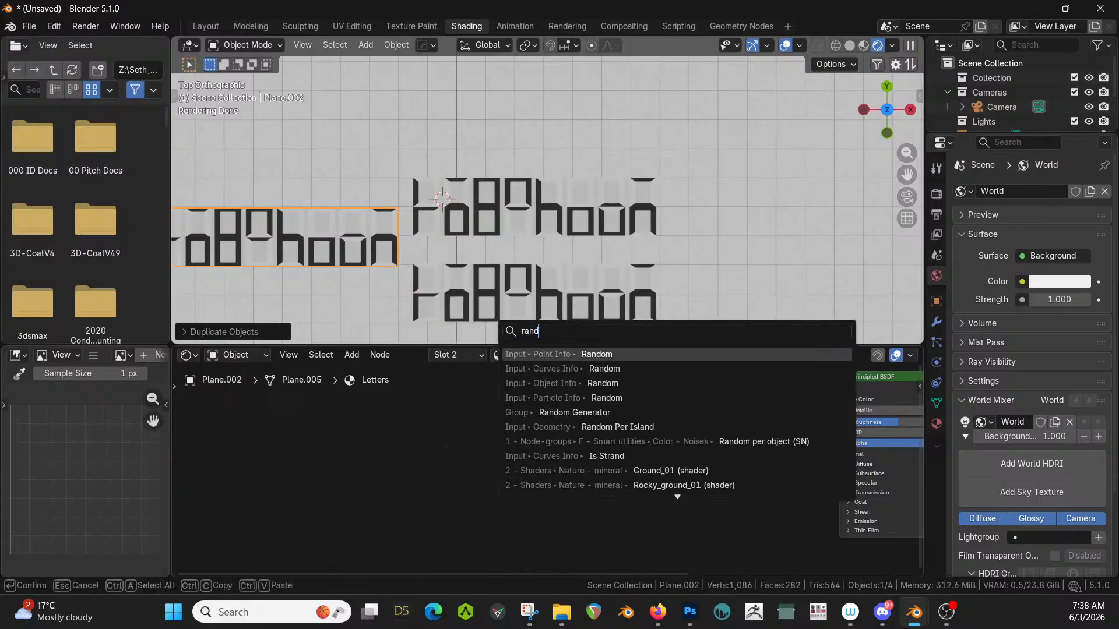
key("Down")
key("Down")
key("Down")
key("Down")
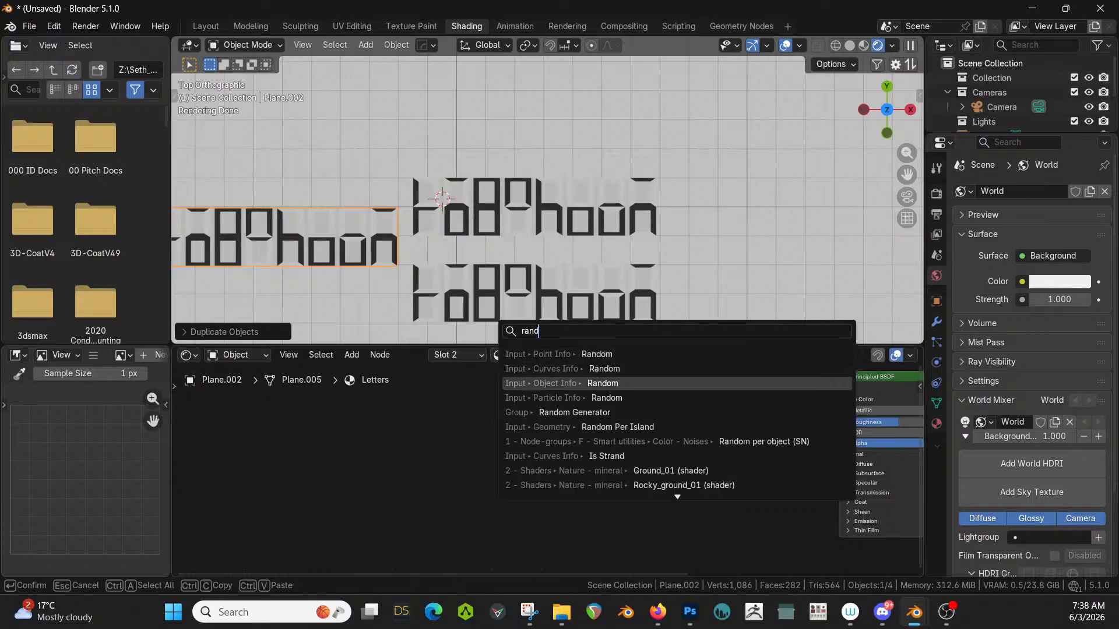
key("Return")
left_click(468, 497)
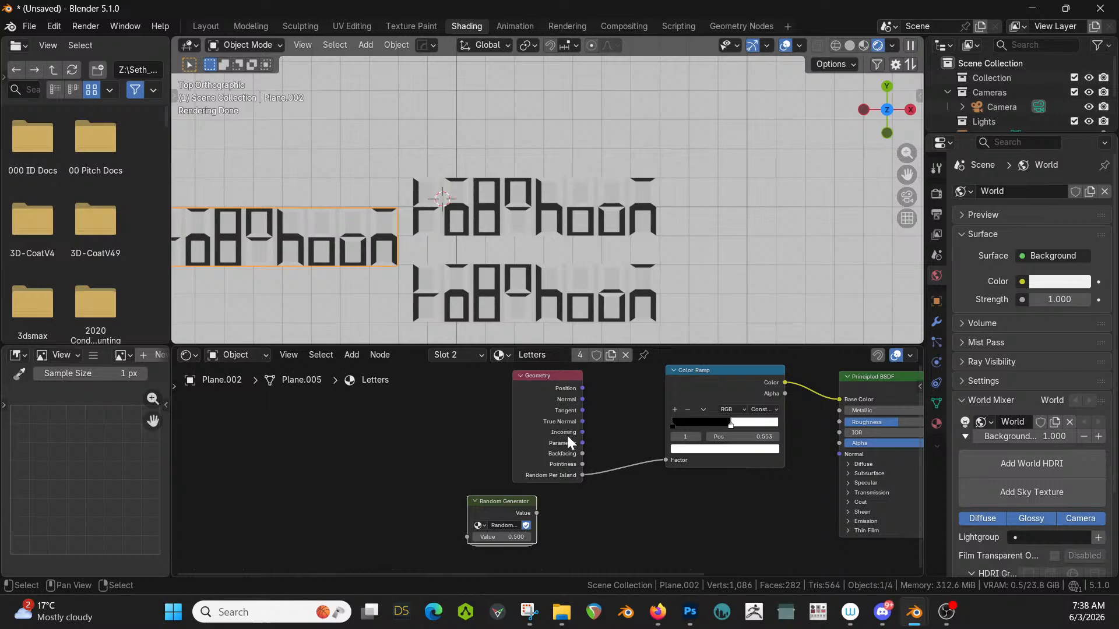
left_click_drag(554, 381, 507, 382)
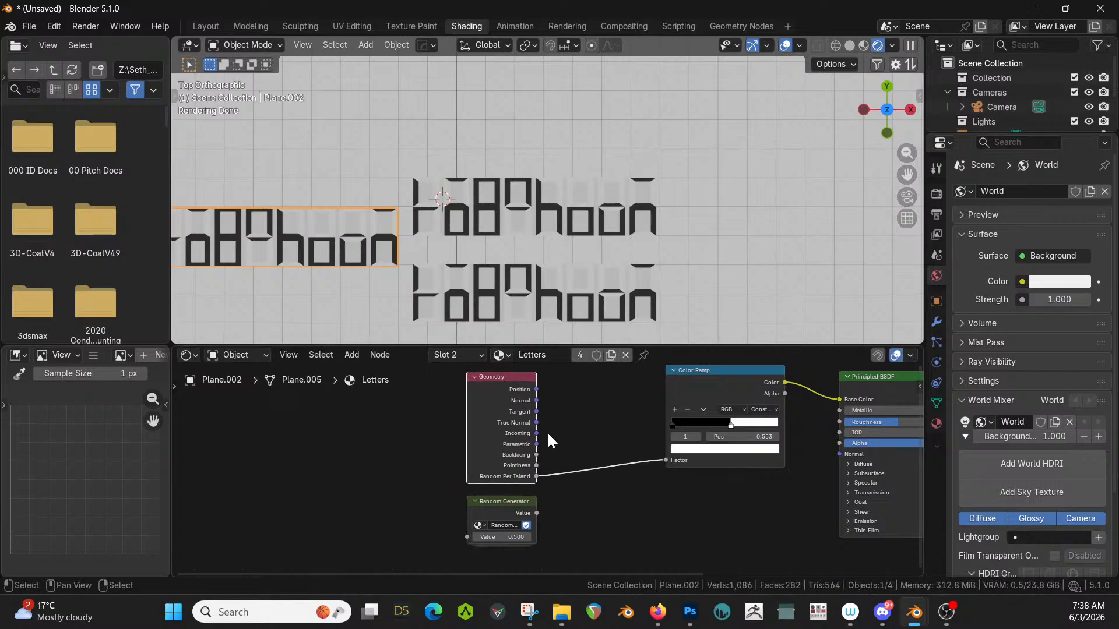
Insert a Multiply math node between Random Per Island and the Color Ramp's Factor, and connect the Random Generator's Value to its second input.
key("shift+a")
left_click(550, 318)
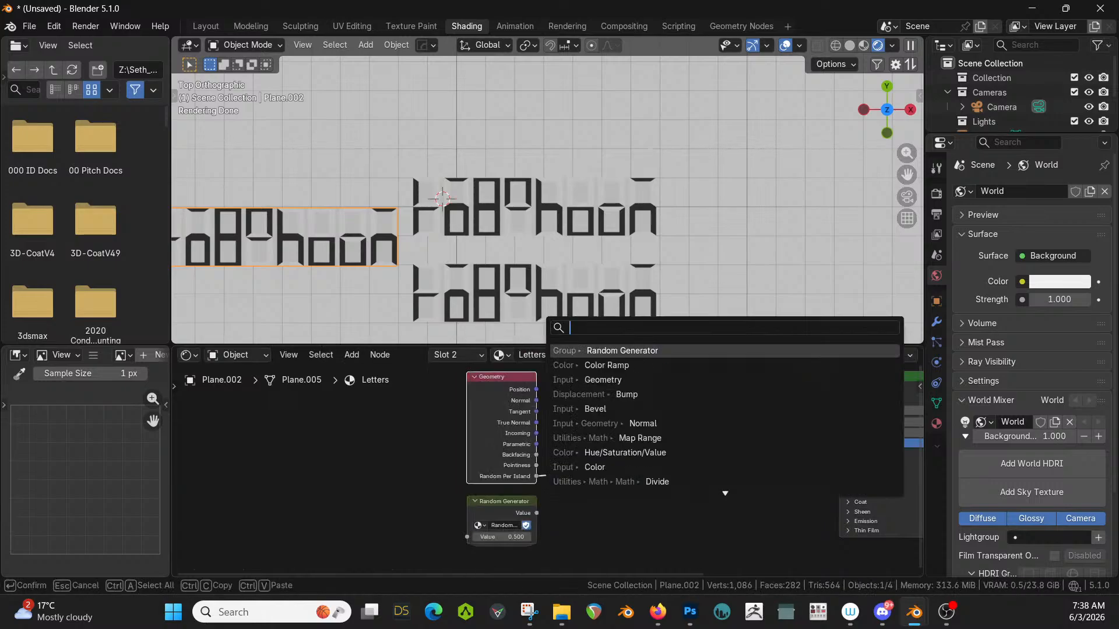
type("add")
key("Return")
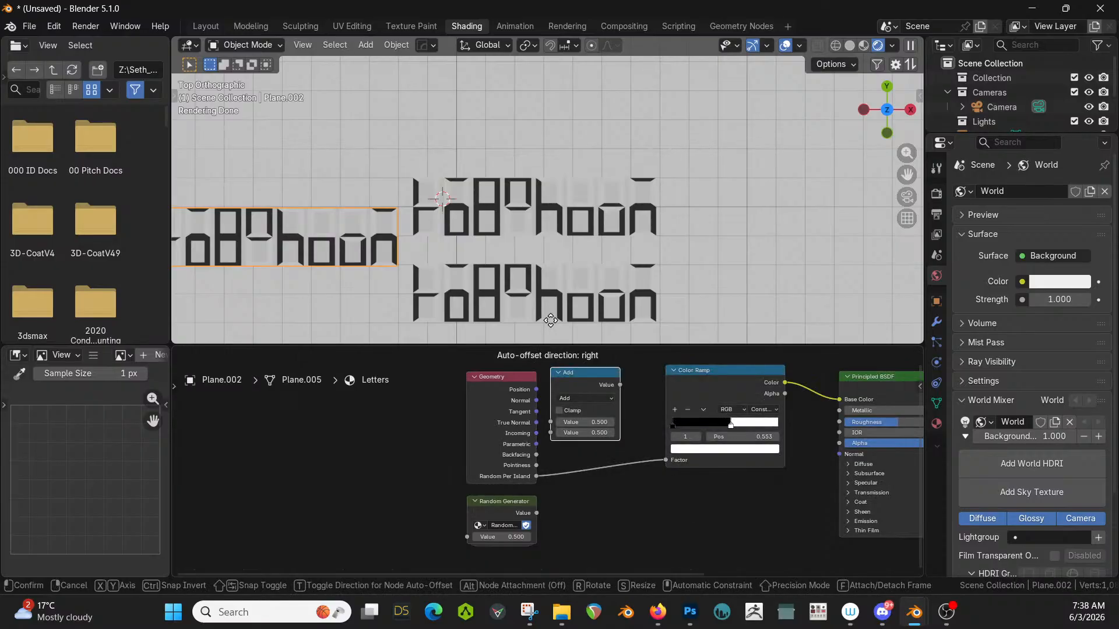
left_click(550, 320)
left_click(599, 398)
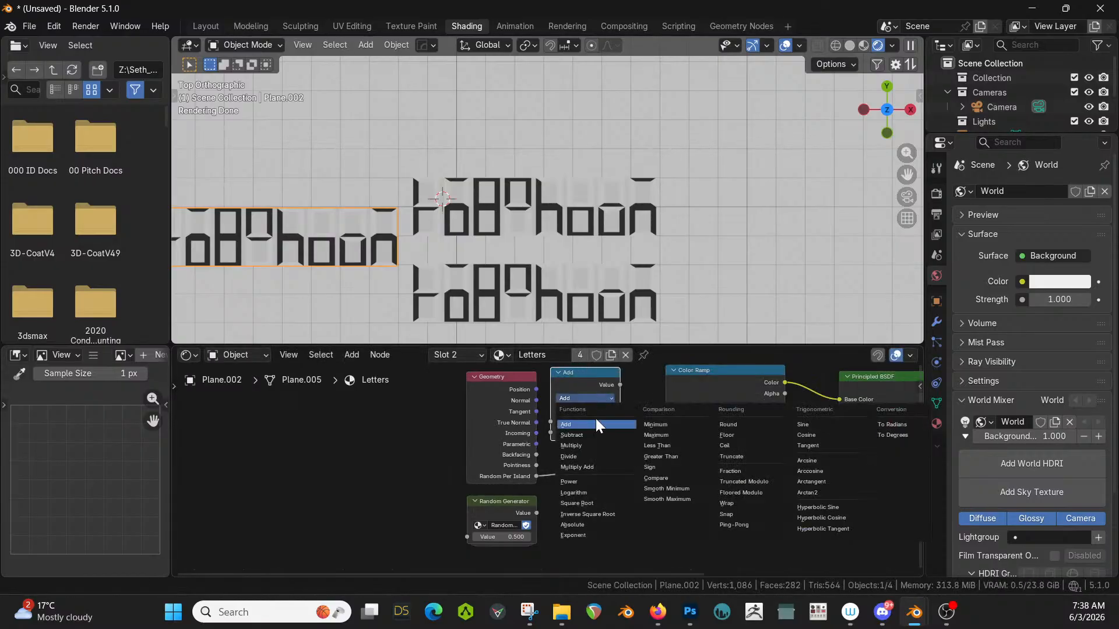
left_click(585, 446)
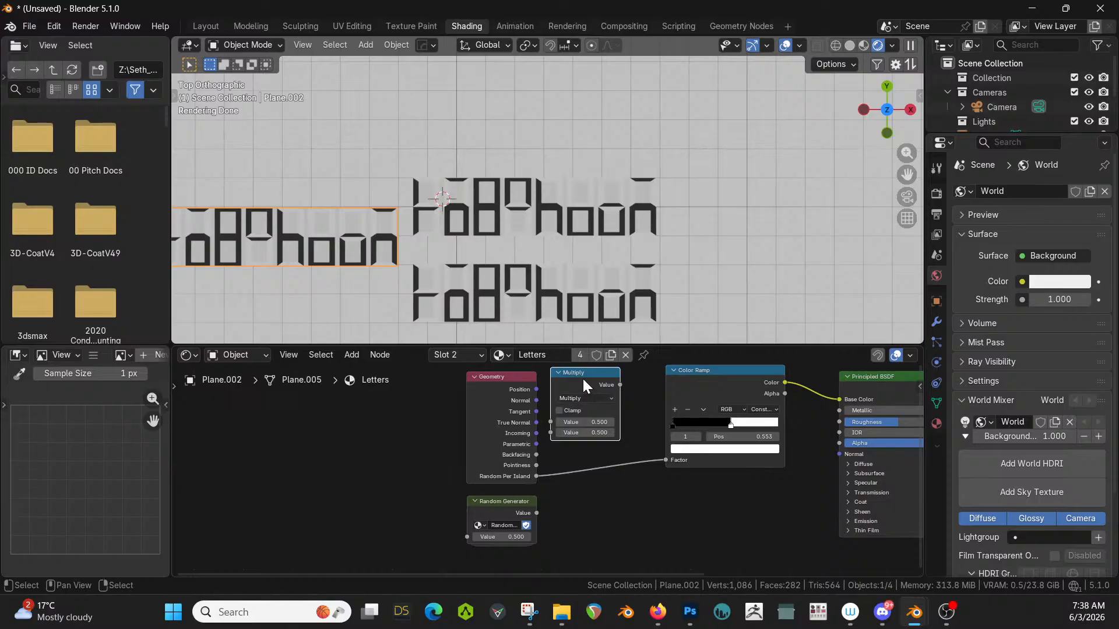
left_click_drag(582, 377, 603, 425)
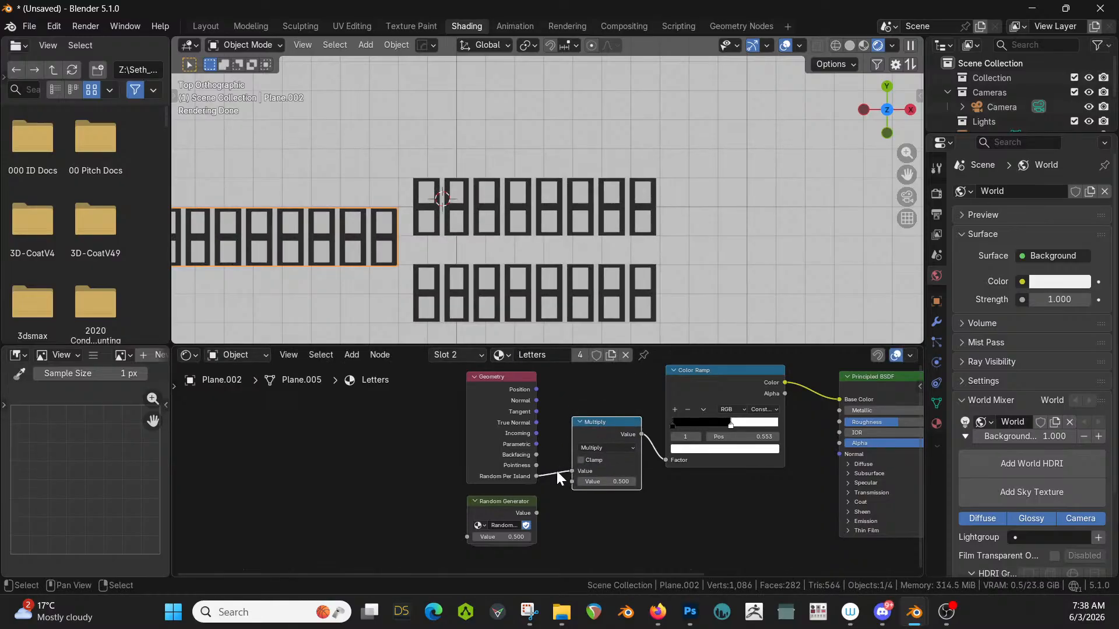
left_click_drag(536, 514, 565, 485)
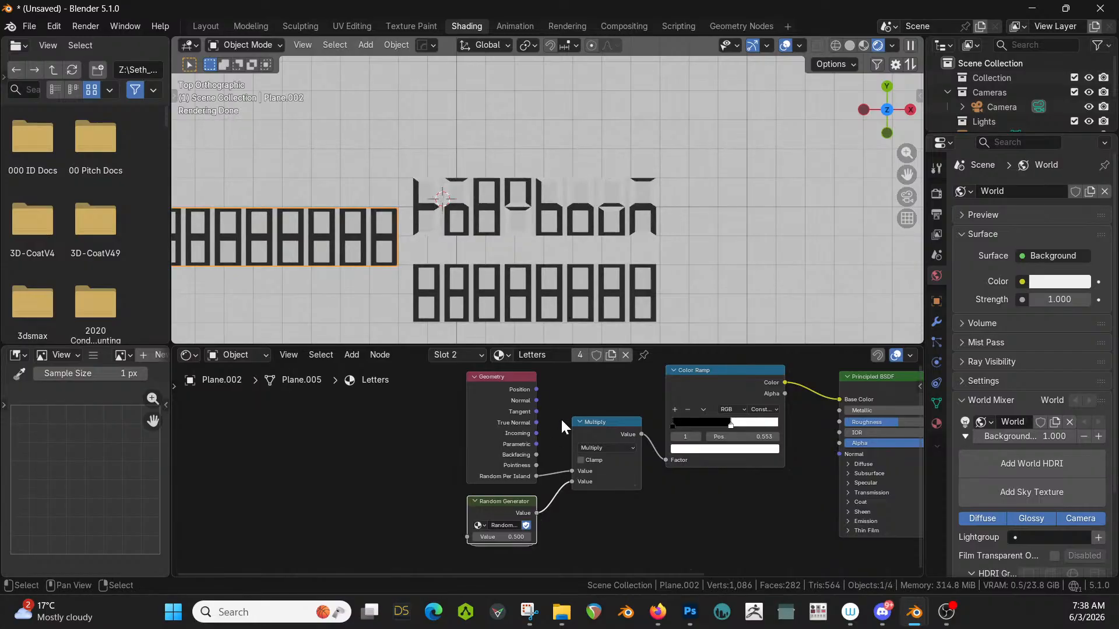
Raise the Random Generator node's Value to 1.200.
left_click(529, 537)
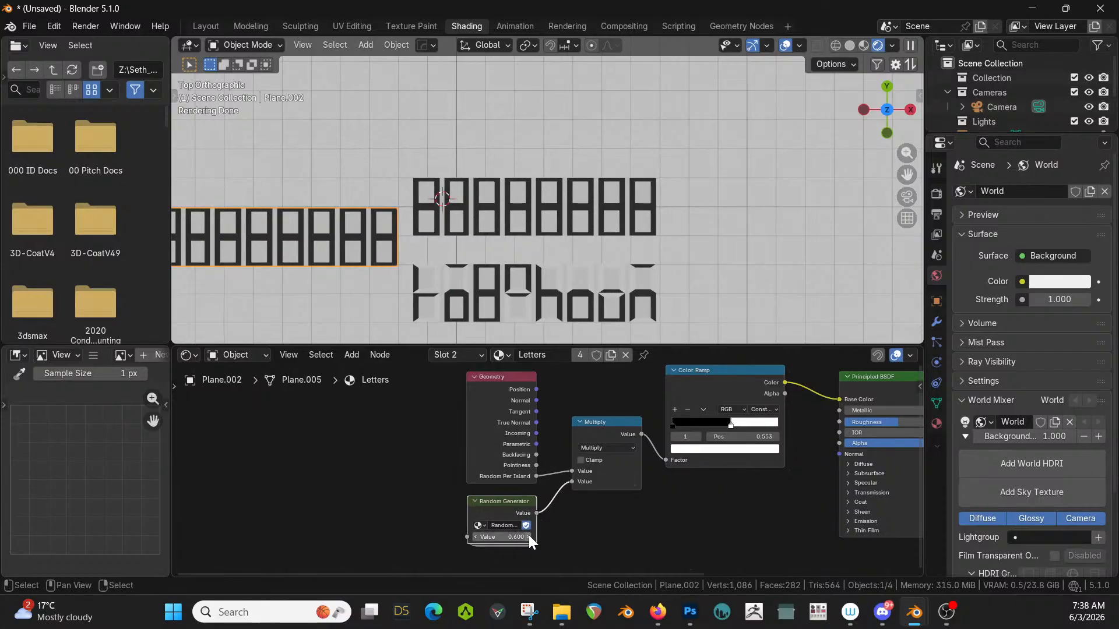
left_click(529, 537)
left_click(529, 536)
left_click(529, 537)
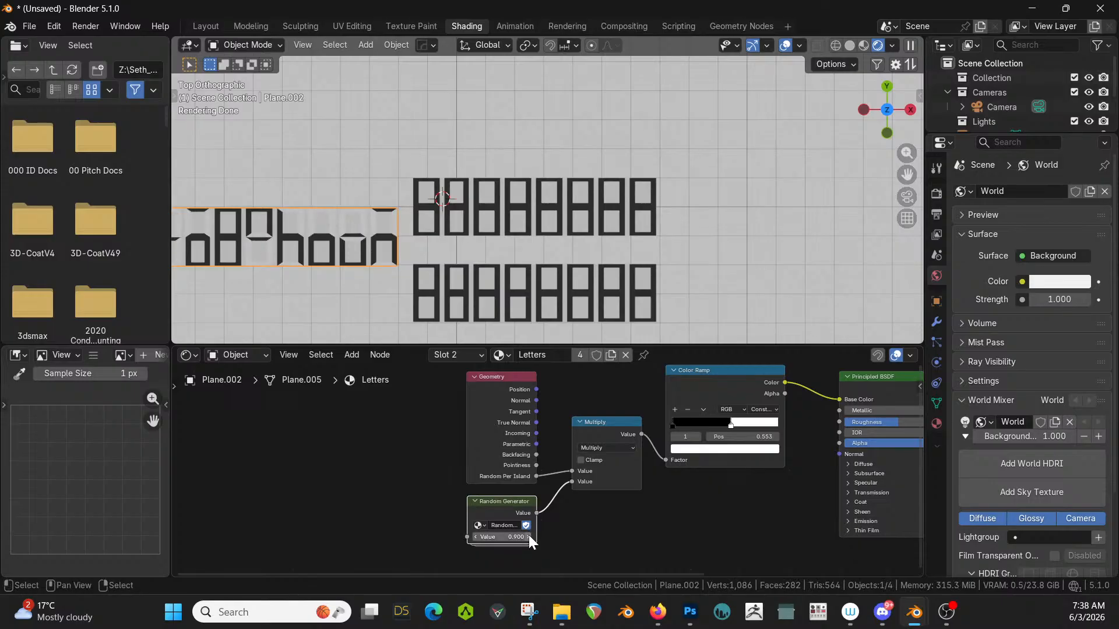
left_click(529, 536)
left_click(529, 537)
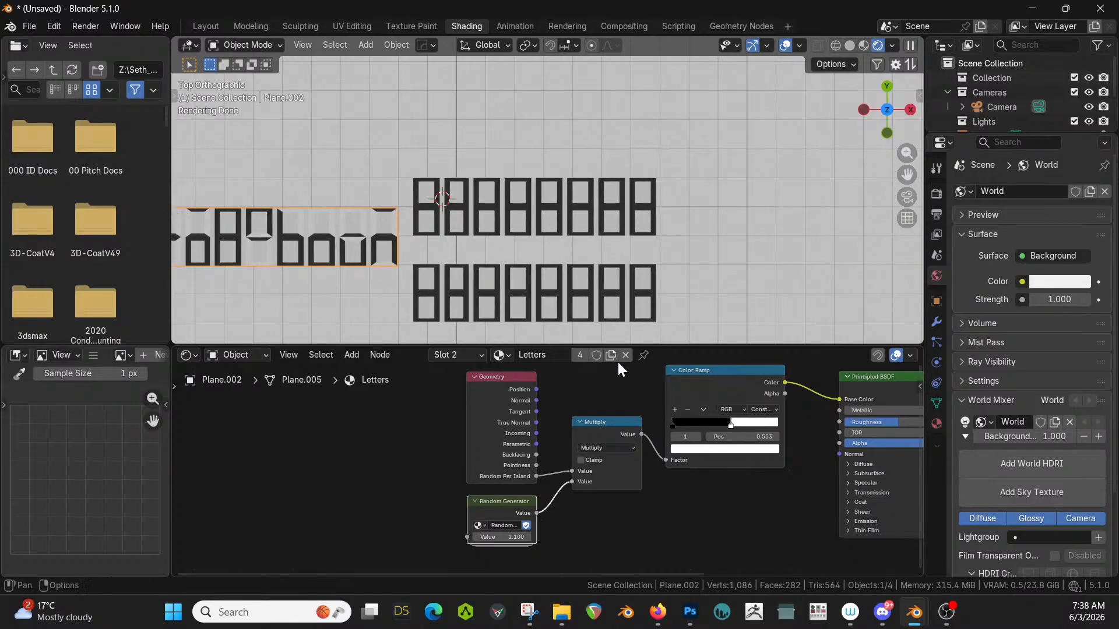
left_click(528, 536)
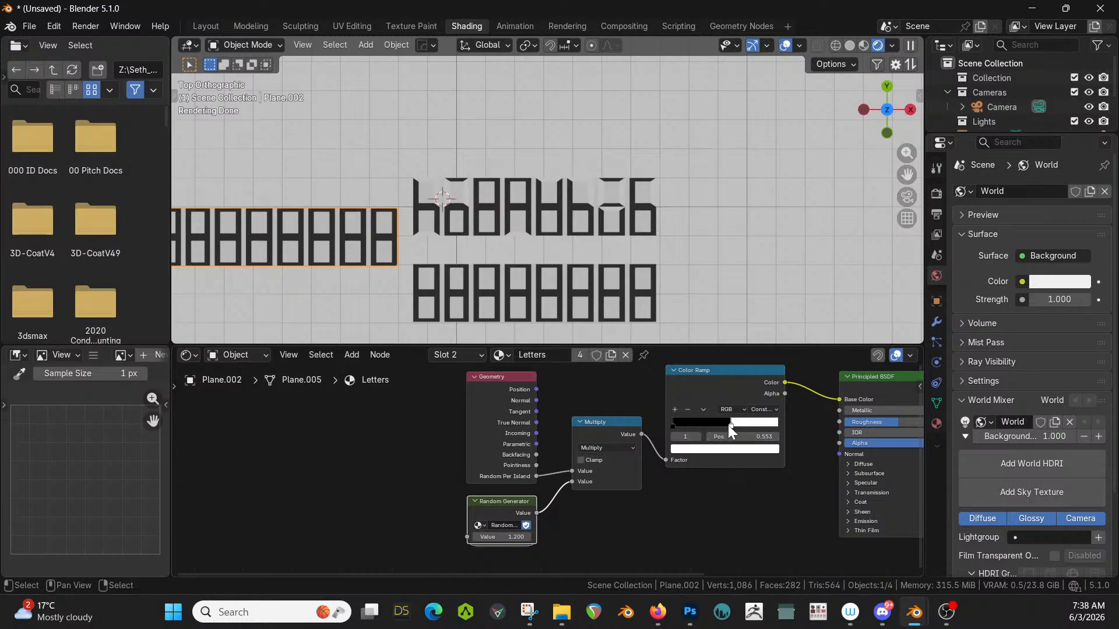
Enable Clamp on the Multiply node and move the Color Ramp's white stop to about 0.175.
left_click_drag(729, 425, 694, 424)
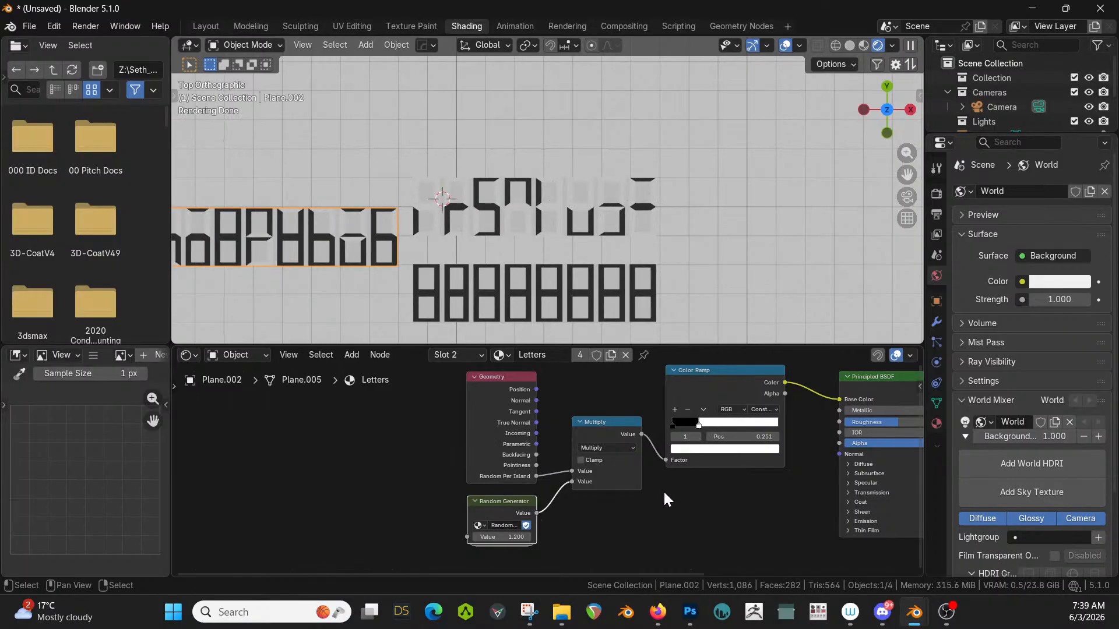
middle_click_drag(663, 491, 637, 482)
left_click(559, 454)
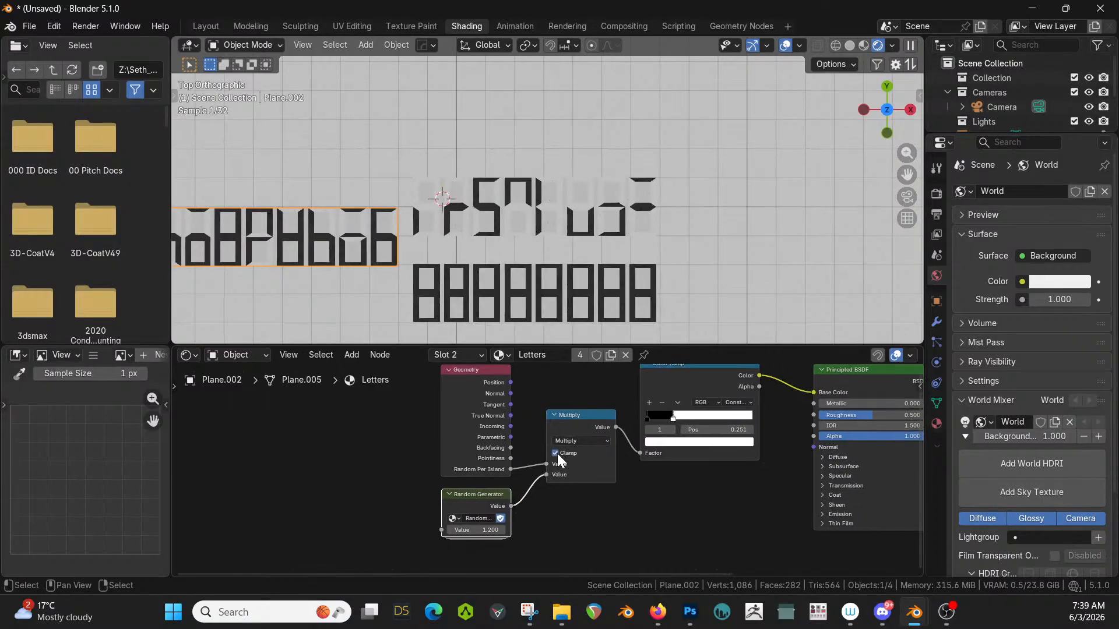
left_click_drag(673, 414, 665, 418)
Duplicate the letter display below the original to about 10 m along positive X, and place a second copy above that one.
scroll(551, 269, "down", 2)
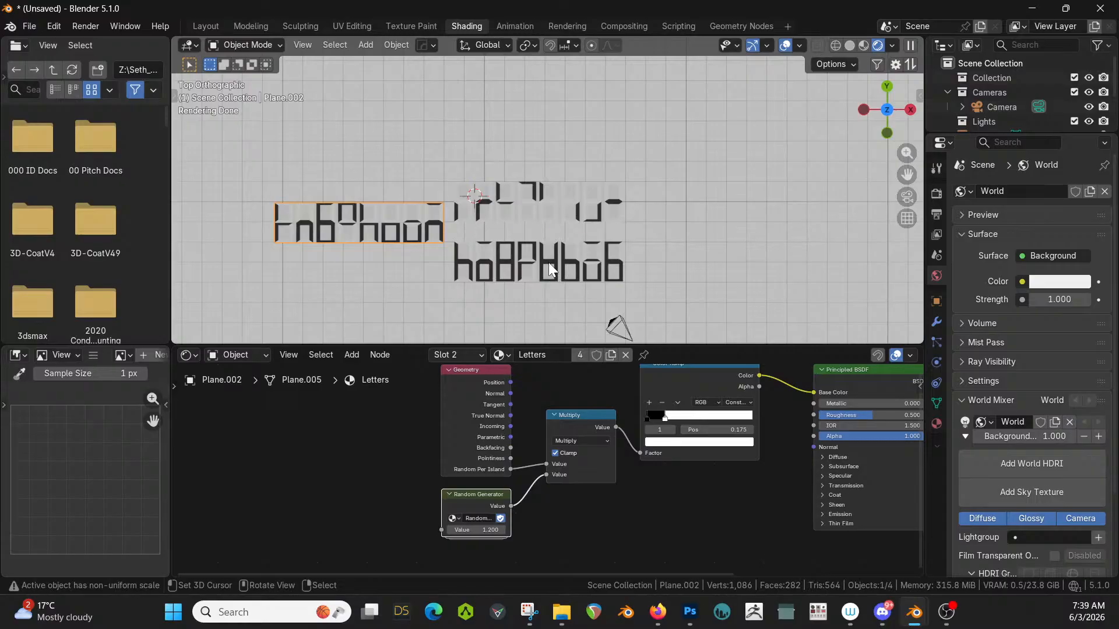
left_click(549, 265)
key("shift+d")
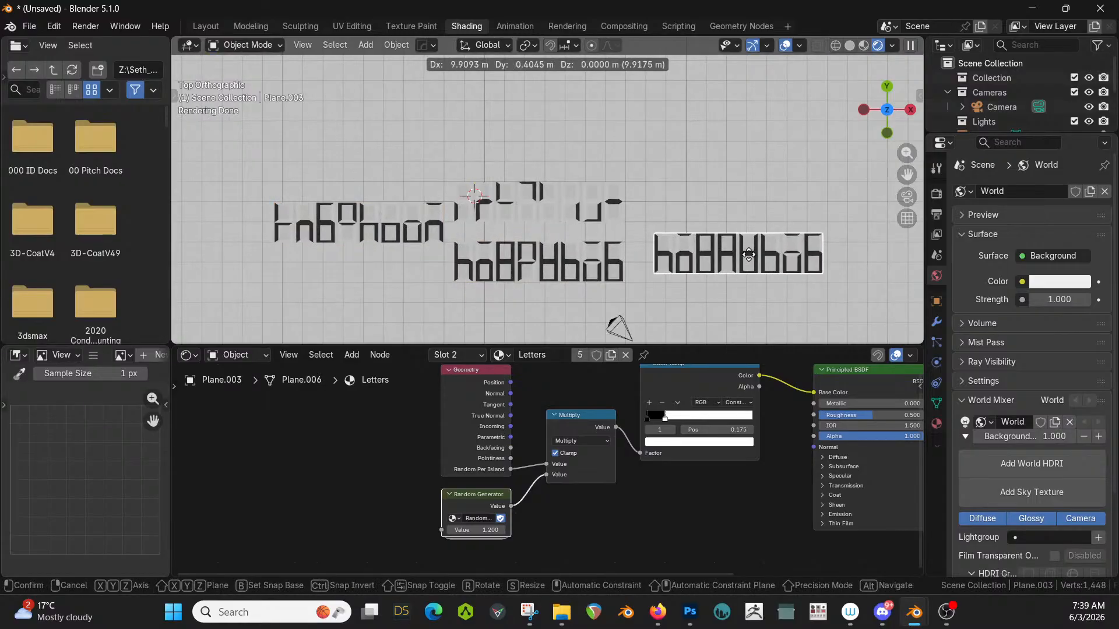
left_click(751, 256)
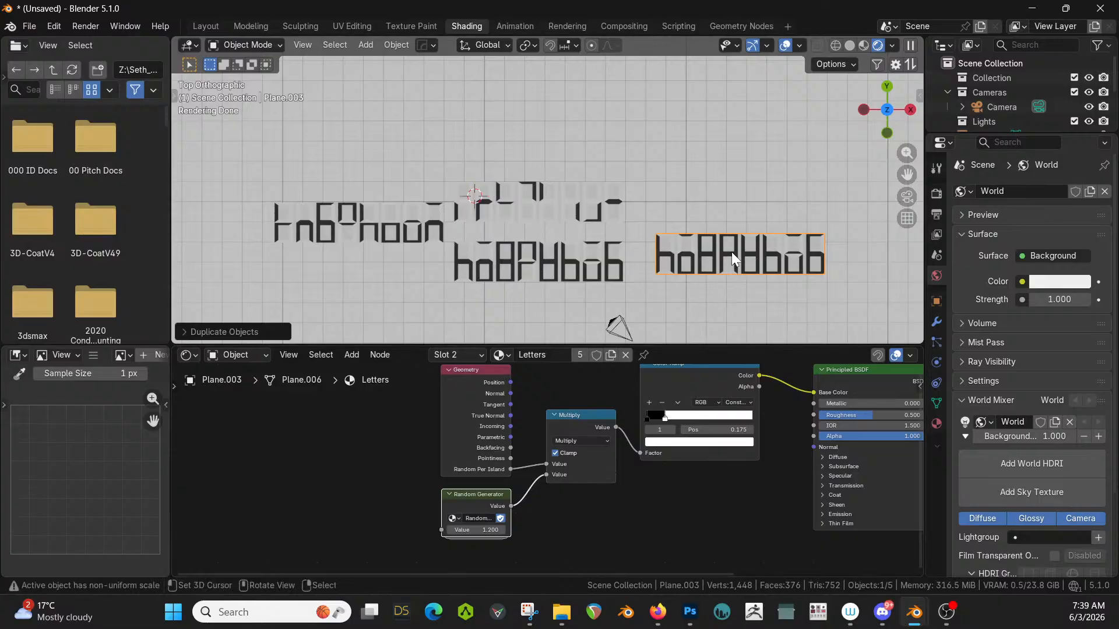
key("shift+d")
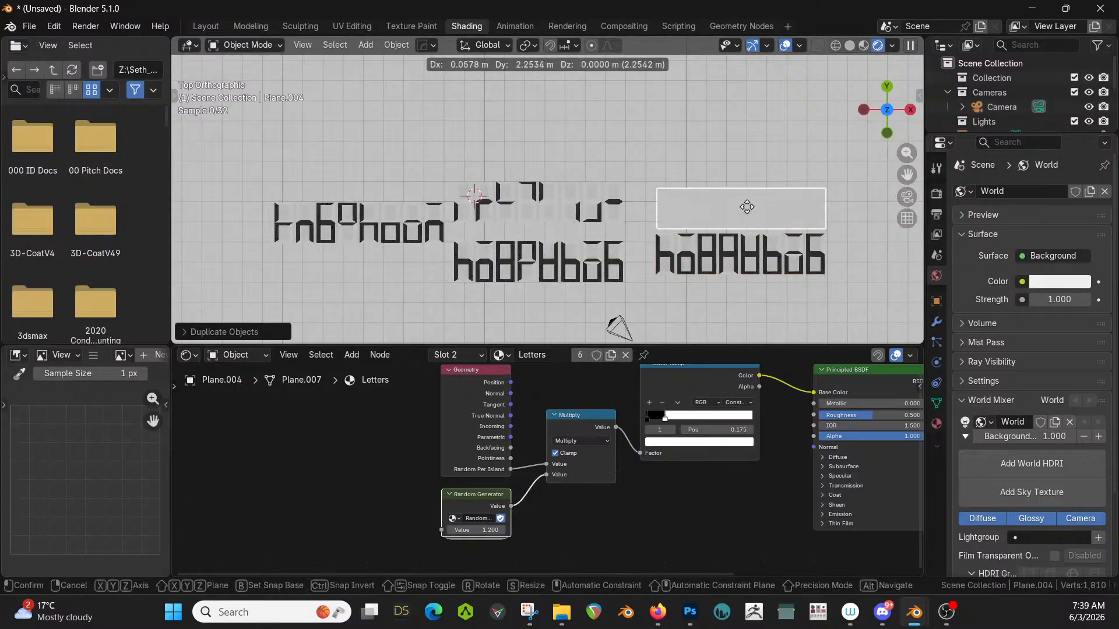
left_click(752, 188)
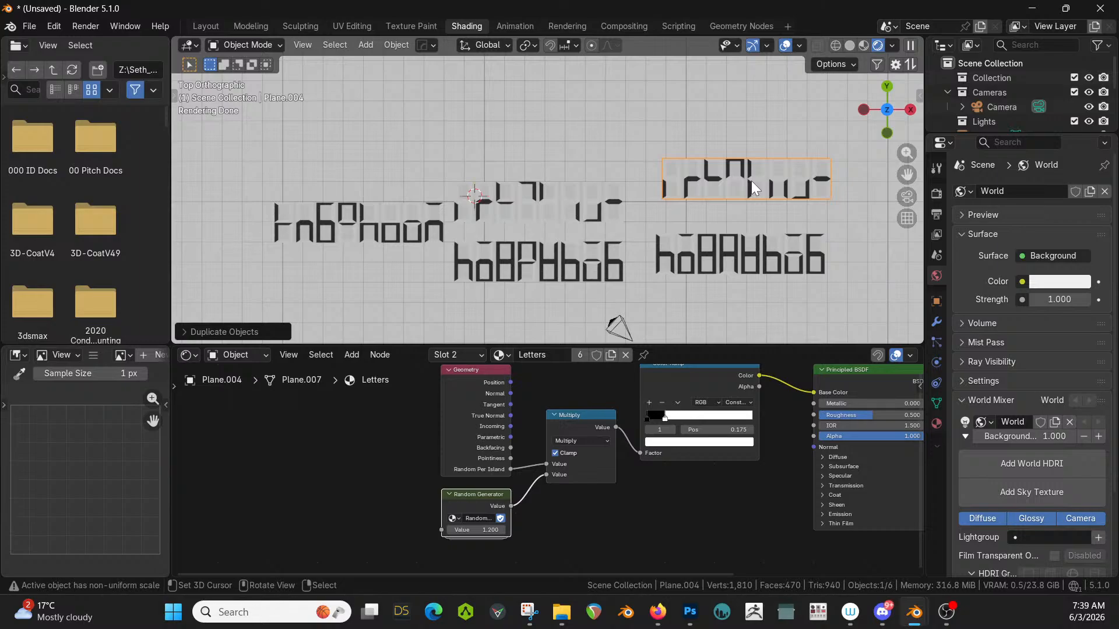
Place three more display copies: one above the original, one at the upper left of the group, and one beneath the left-hand display.
key("shift+d")
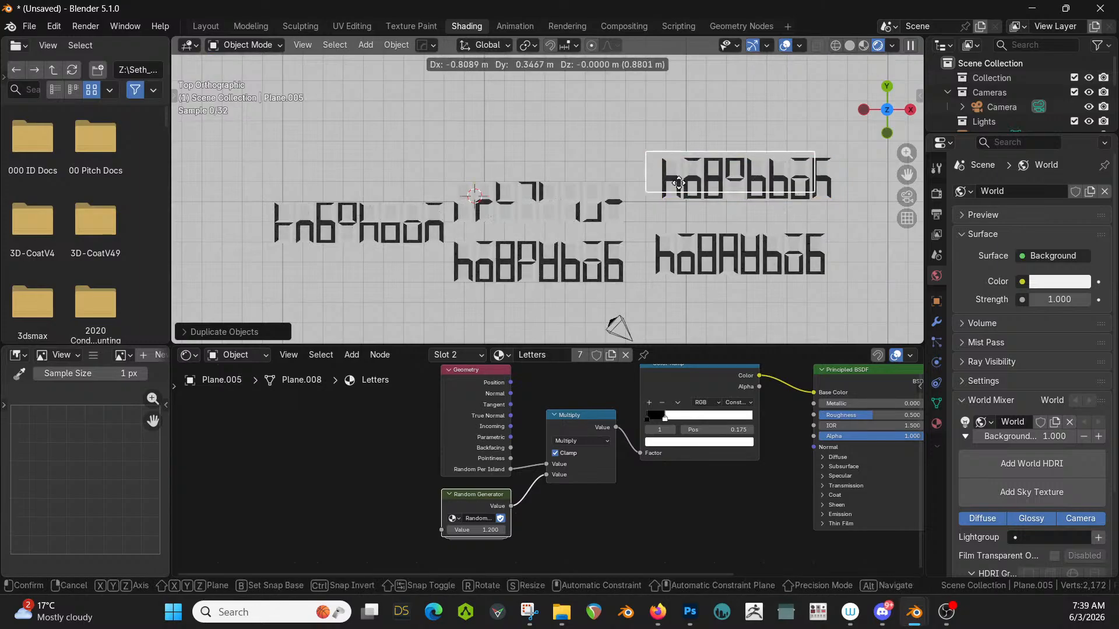
left_click(466, 151)
key("shift+d")
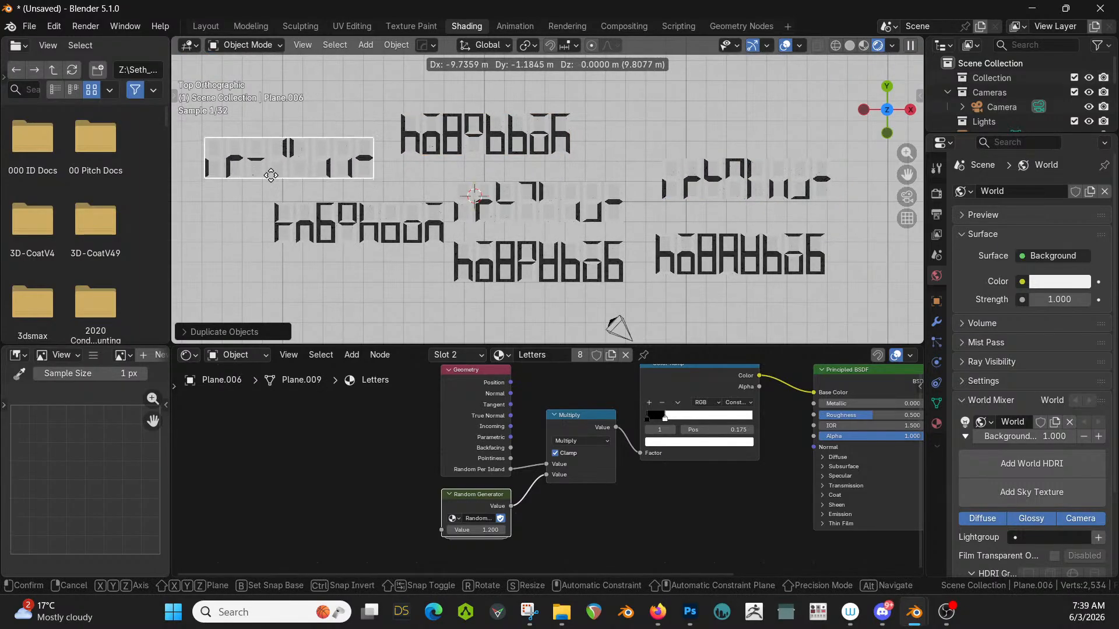
left_click(270, 174)
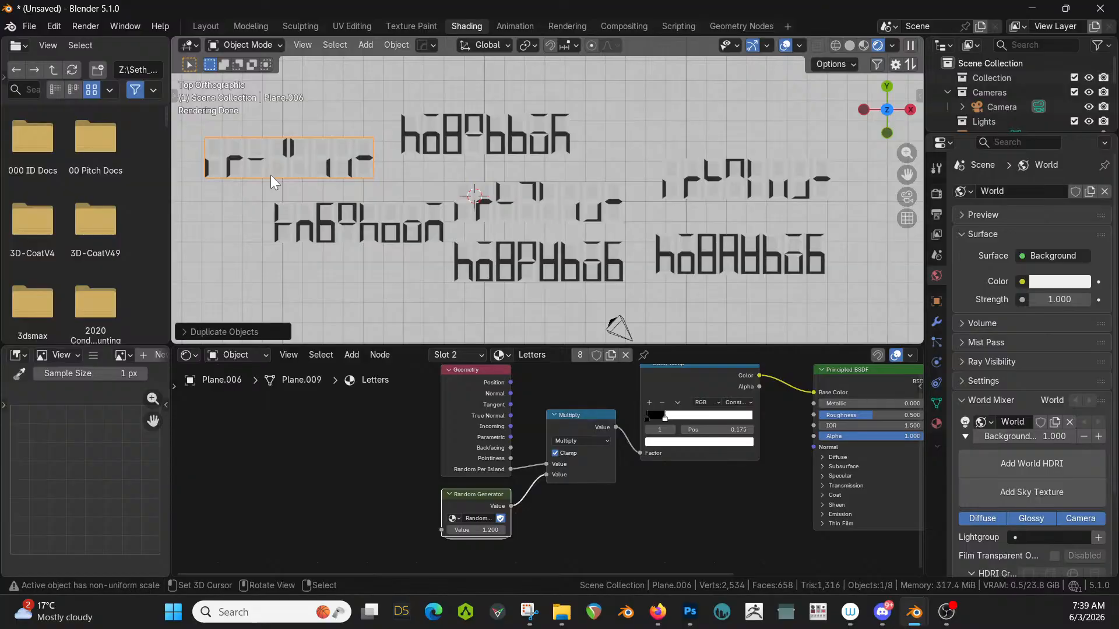
left_click(338, 230)
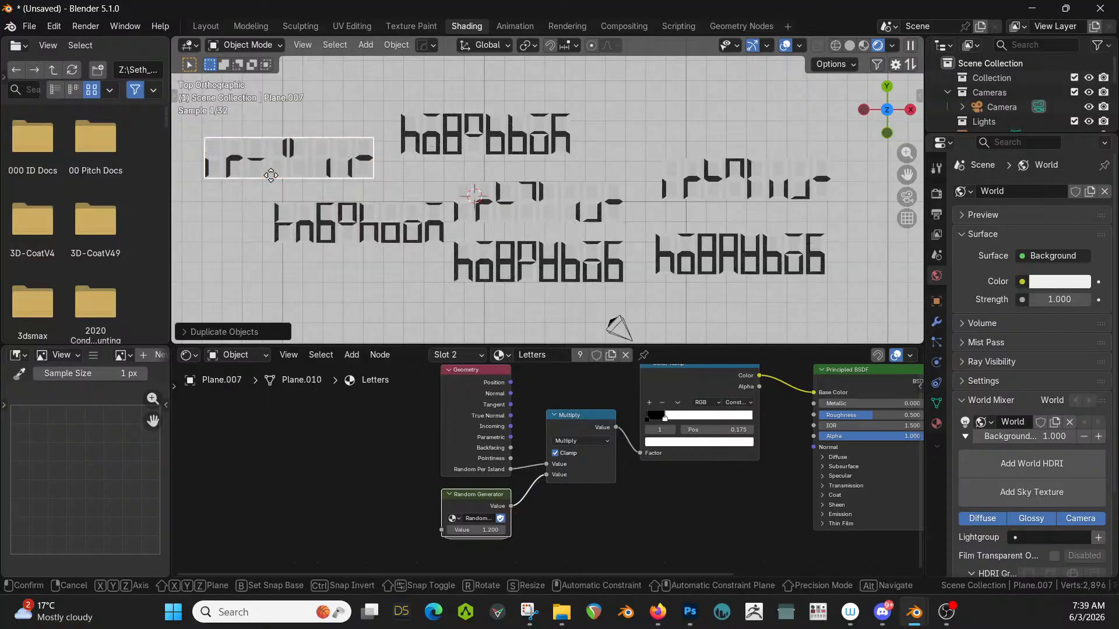
key("shift+d")
left_click(331, 303)
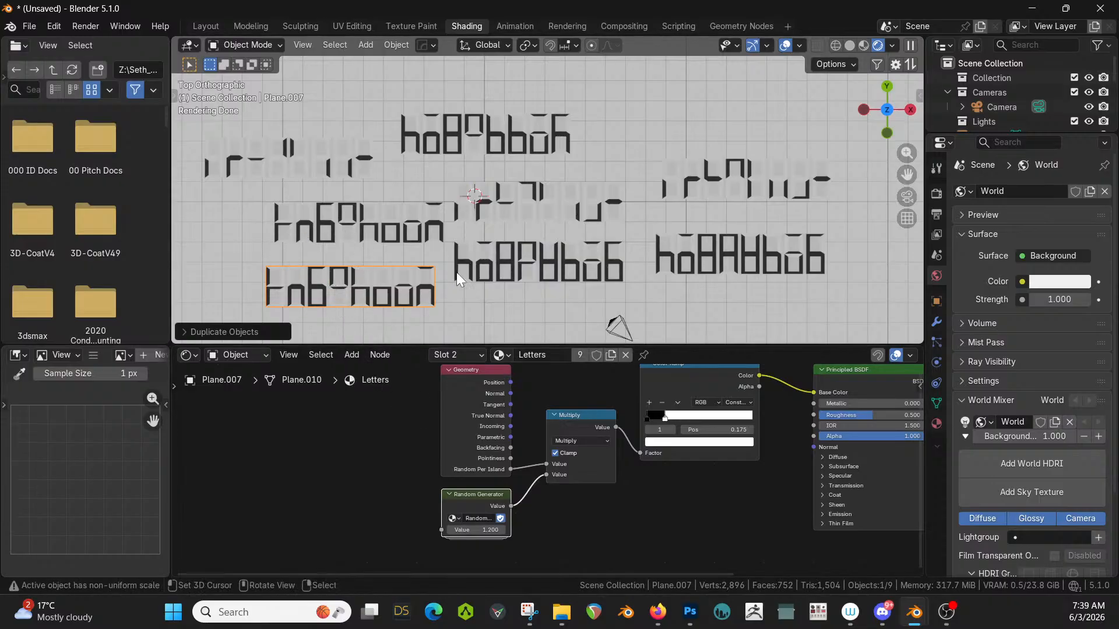
Examine the random segment patterns across the display copies up close and at an angle.
scroll(525, 274, "up", 2)
middle_click_drag(538, 268, 573, 311)
middle_click_drag(547, 249, 568, 265)
scroll(546, 279, "down", 3)
scroll(557, 268, "up", 3)
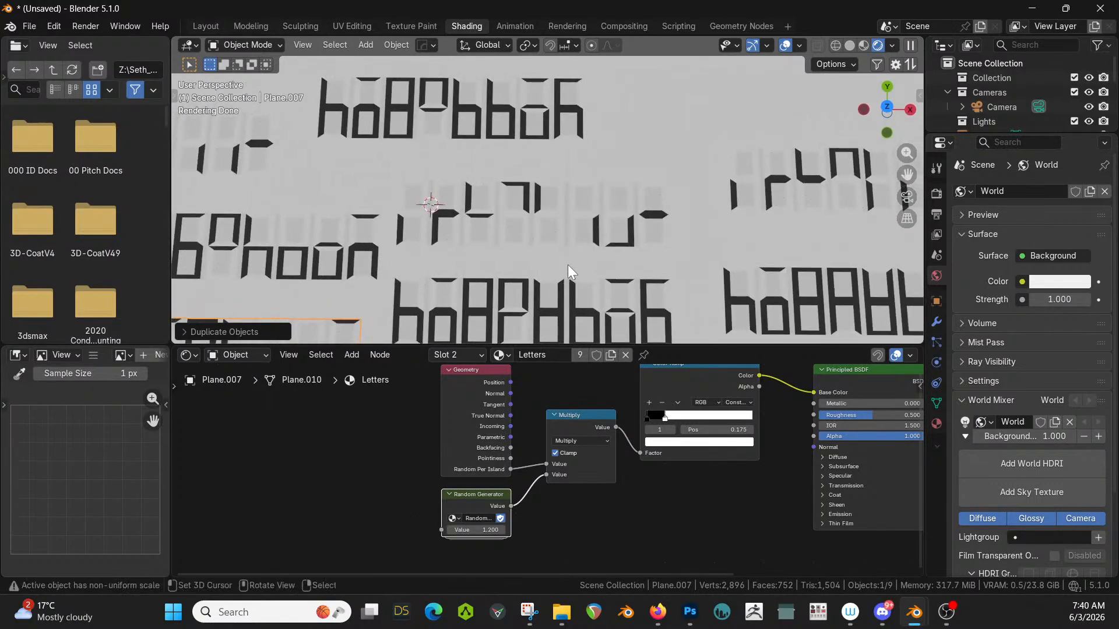
scroll(583, 294, "up", 2)
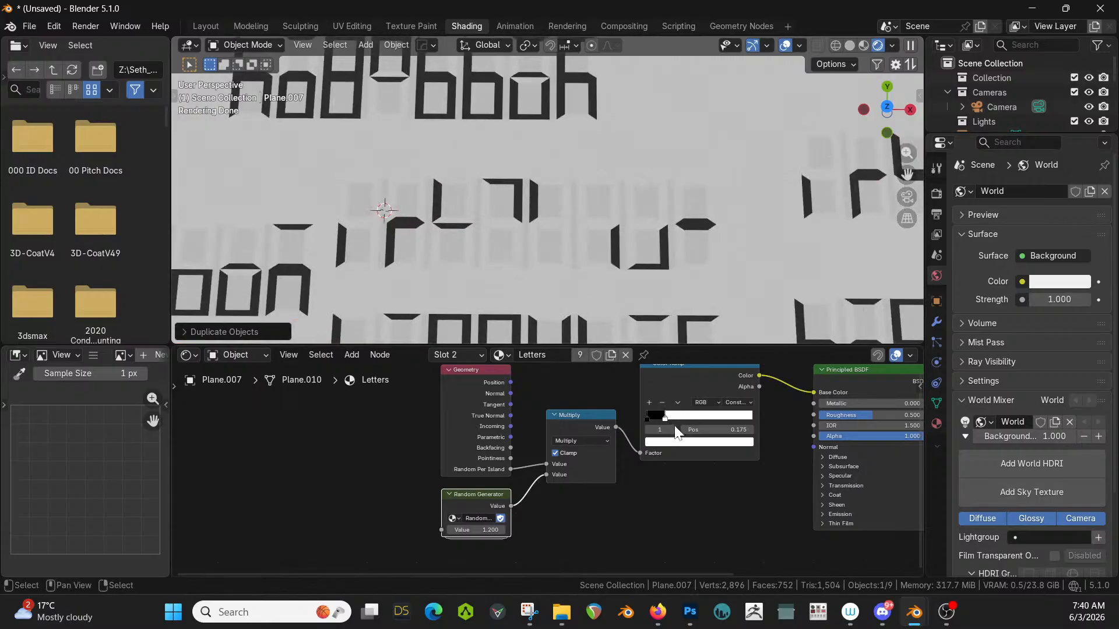
Select the original display and review the node setups of its Letters BG and Letters materials.
left_click(604, 206)
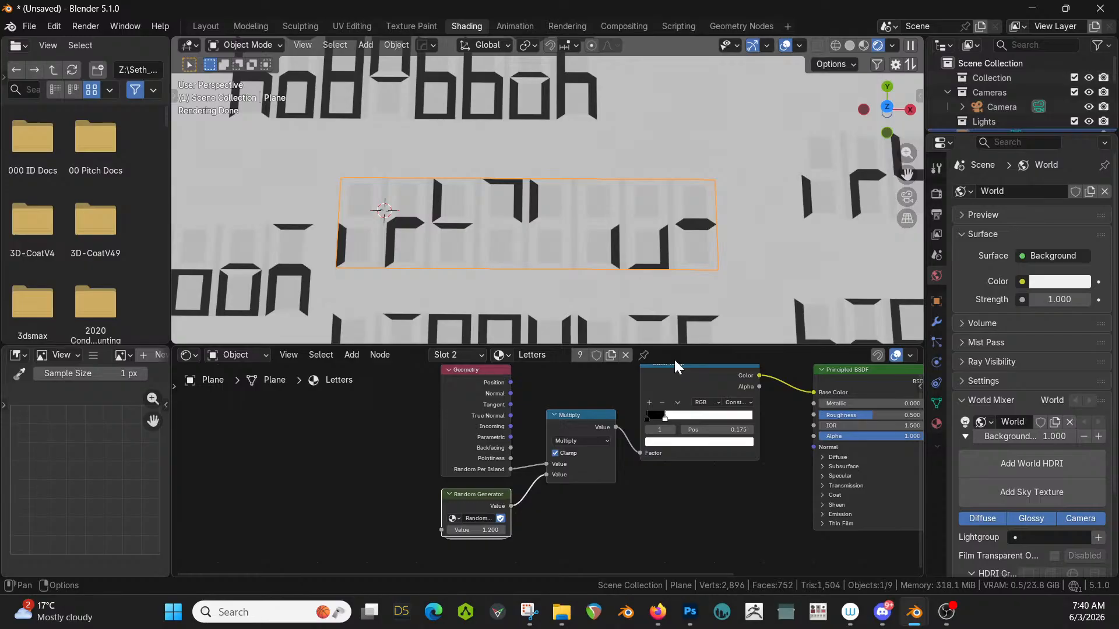
scroll(619, 256, "down", 2)
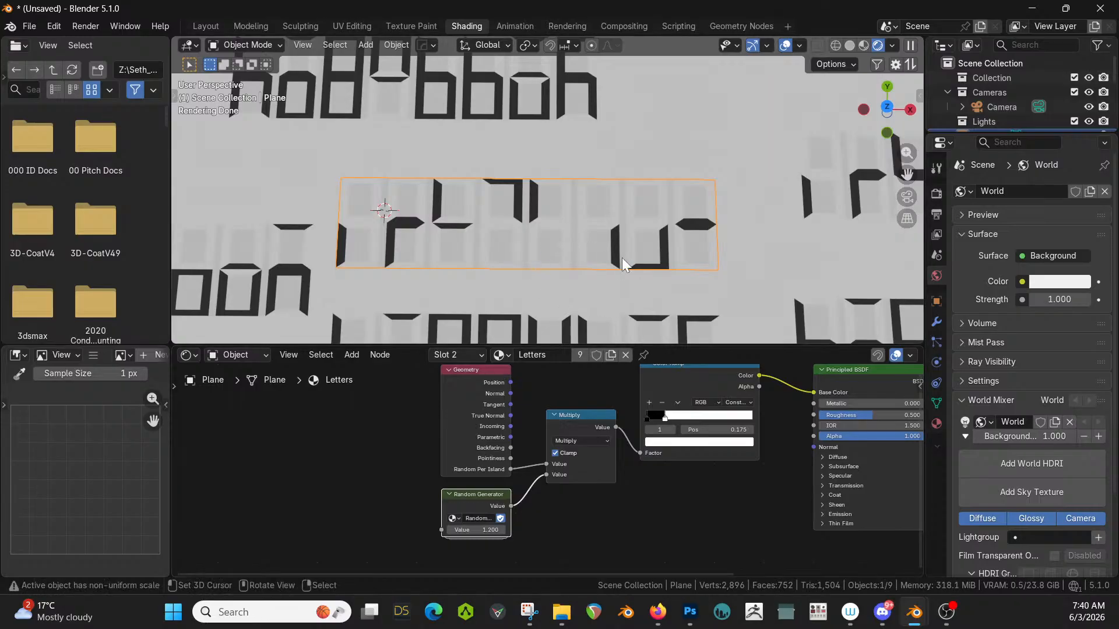
scroll(616, 232, "down", 2)
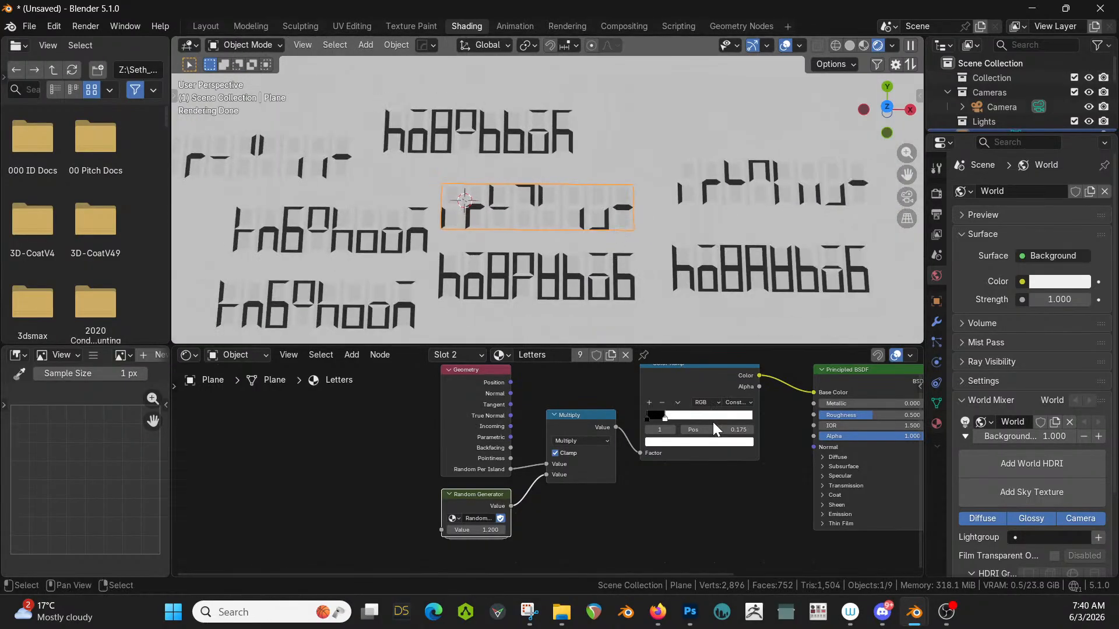
middle_click_drag(709, 481, 627, 517)
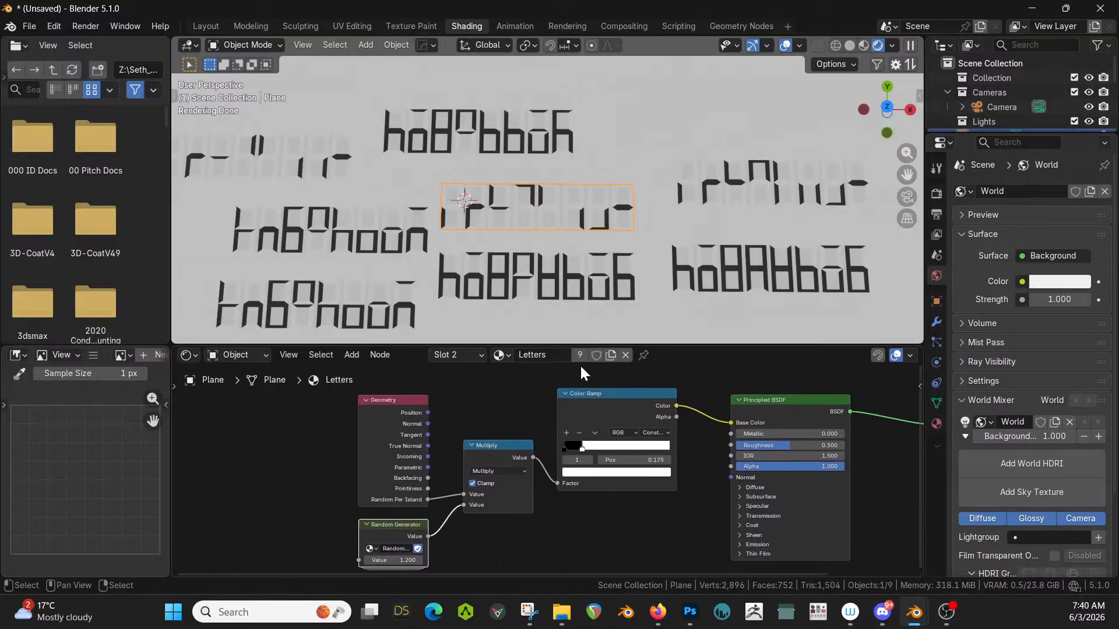
left_click(477, 354)
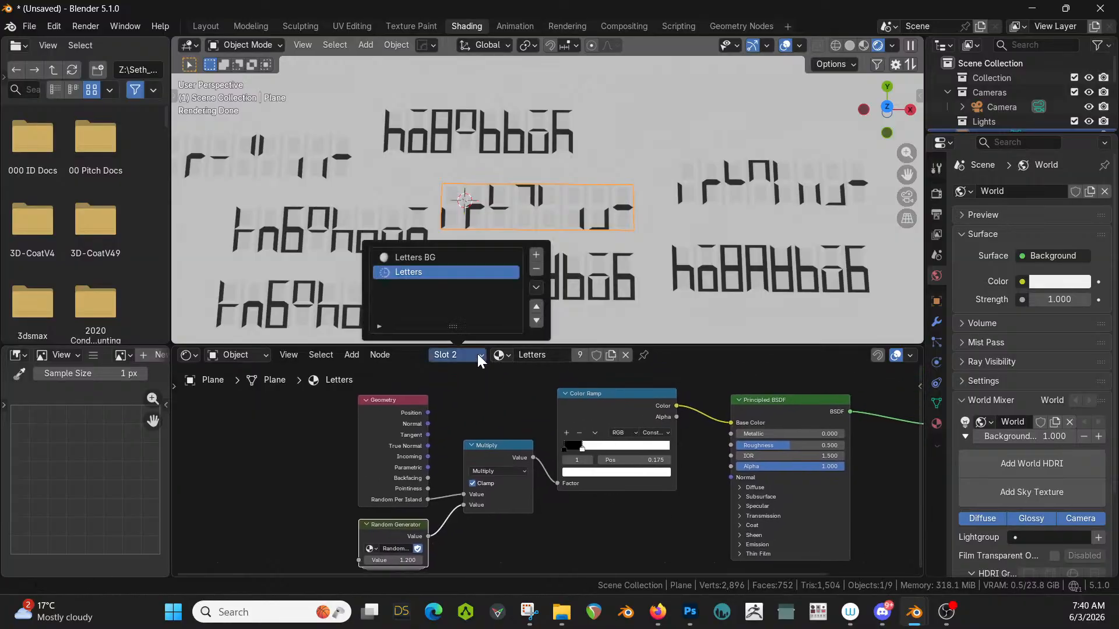
left_click(437, 256)
right_click(436, 257)
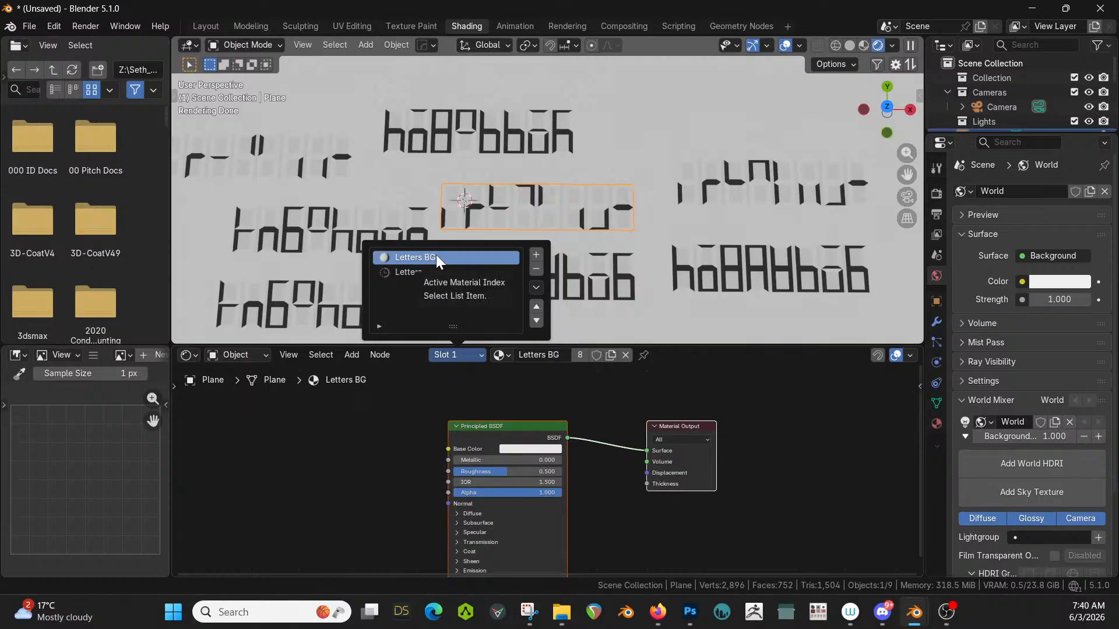
left_click(410, 271)
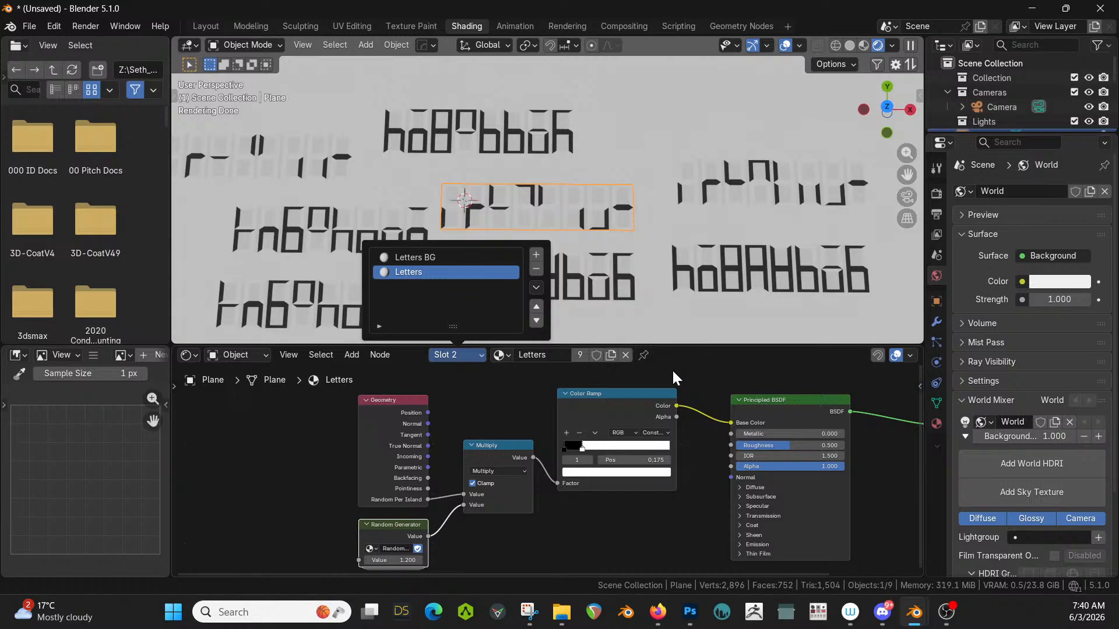
Switch to the Layout workspace and show the displays in rendered shading.
left_click(207, 25)
left_click(208, 25)
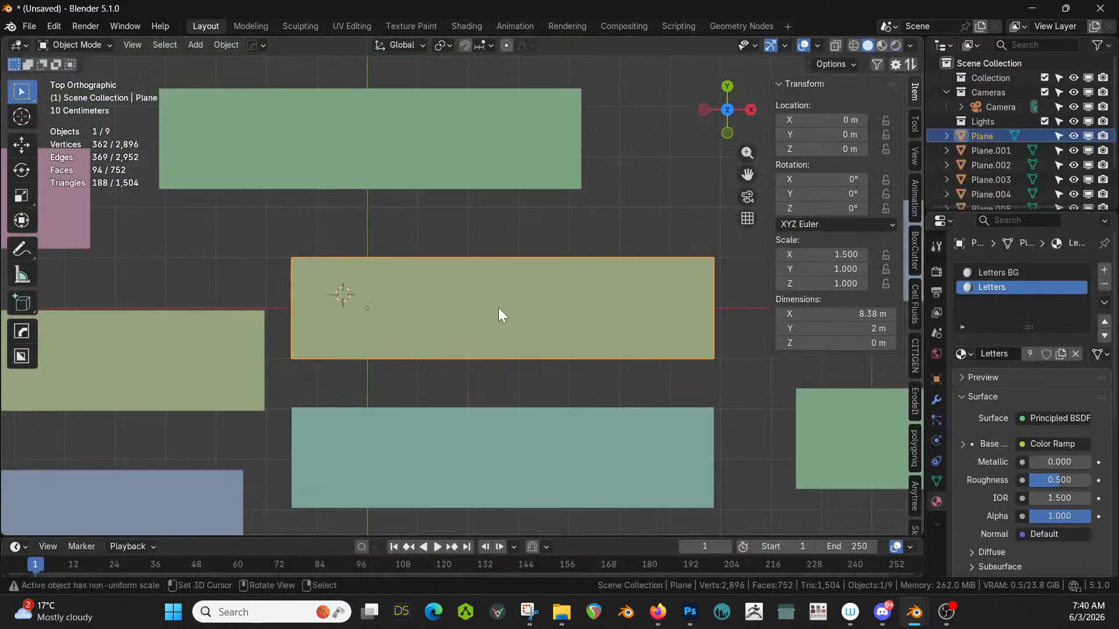
key("z")
key("8")
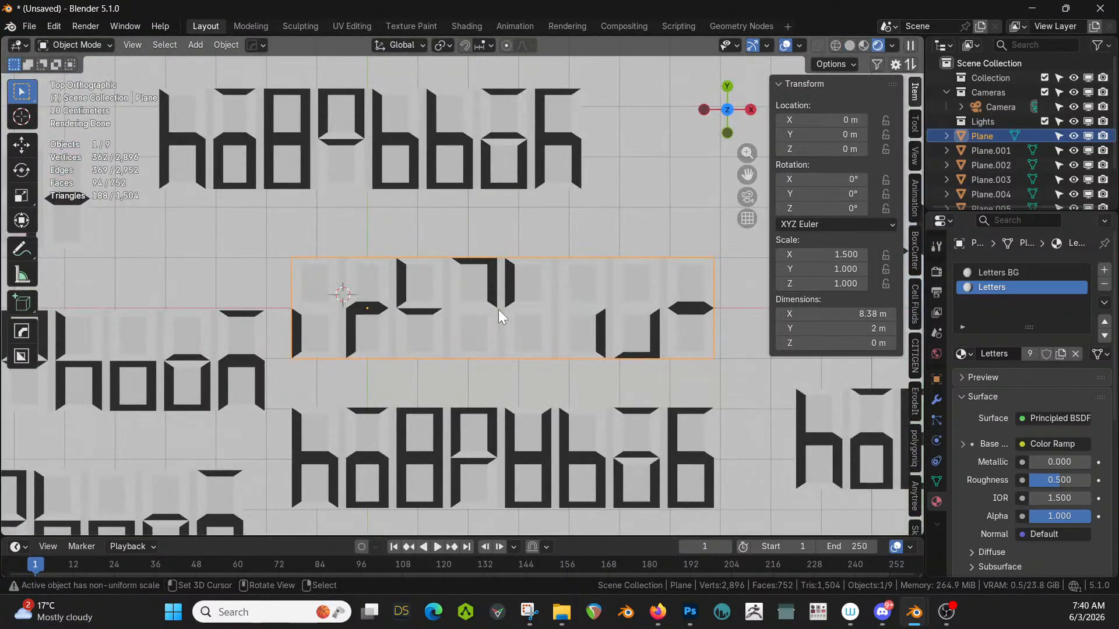
Set the Base Color of the Letters BG material to pure white by raising its Value to 1.000.
middle_click_drag(499, 309, 499, 212)
middle_click_drag(513, 236, 507, 282)
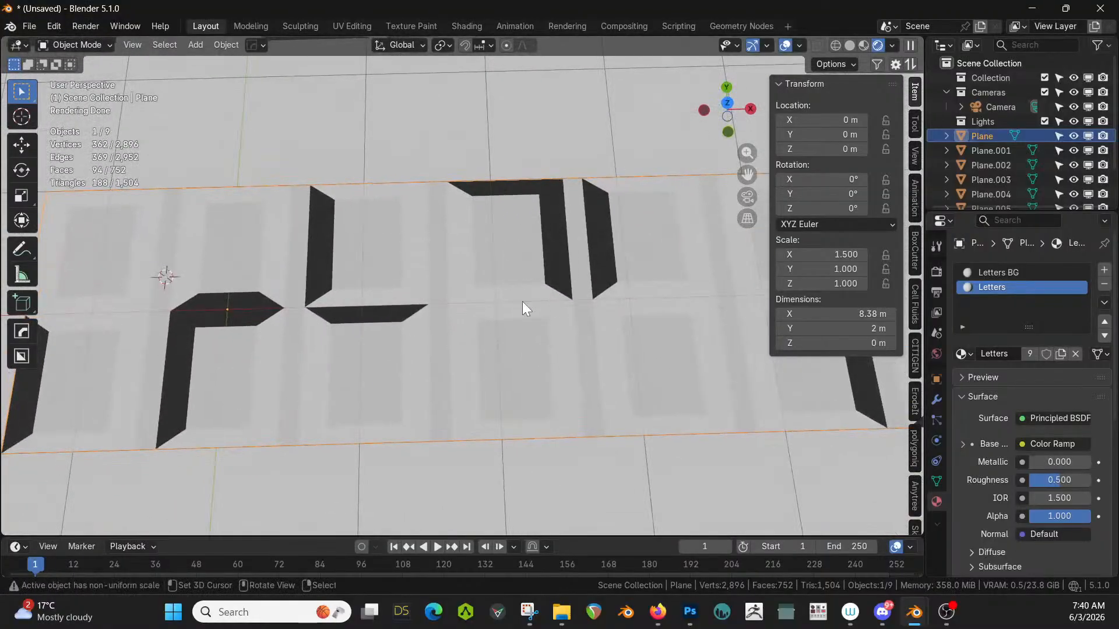
scroll(523, 302, "down", 3)
scroll(522, 301, "up", 3)
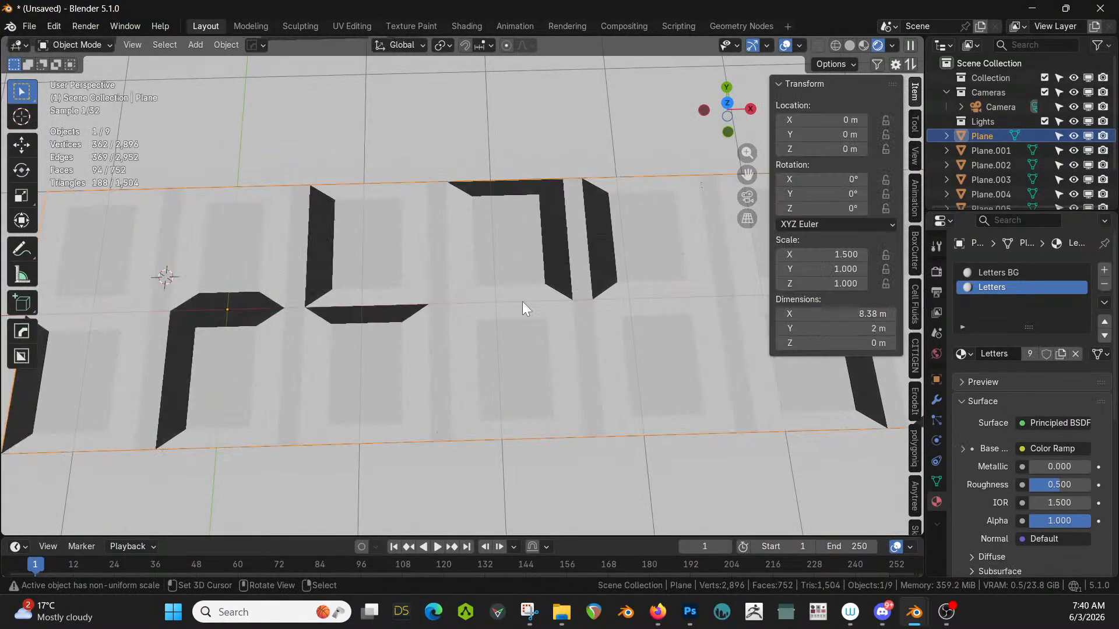
scroll(515, 295, "down", 3)
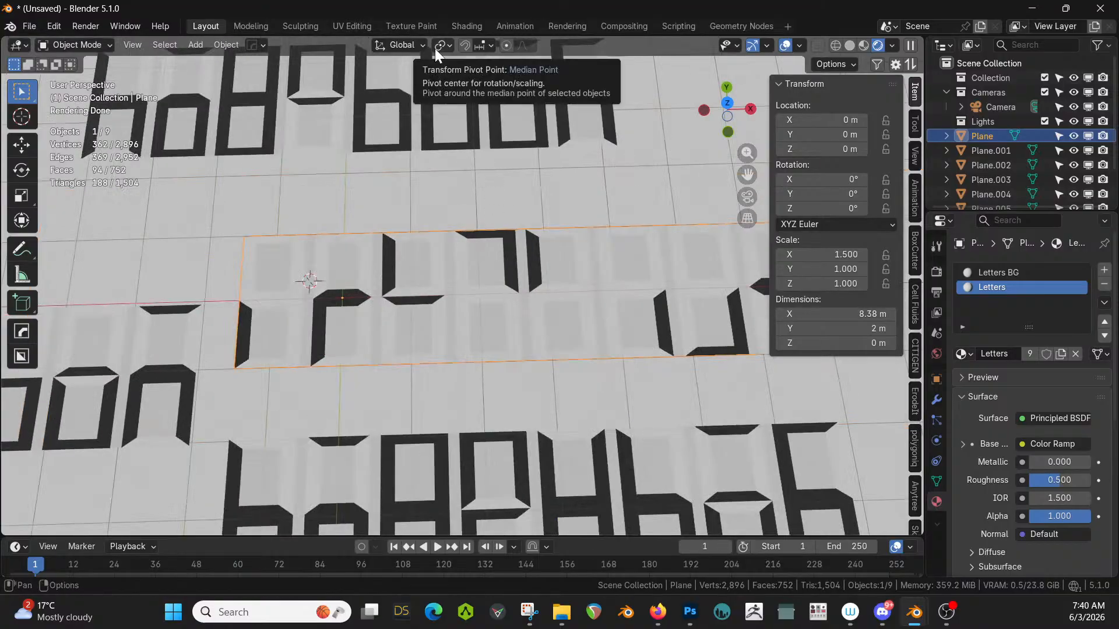
left_click(994, 274)
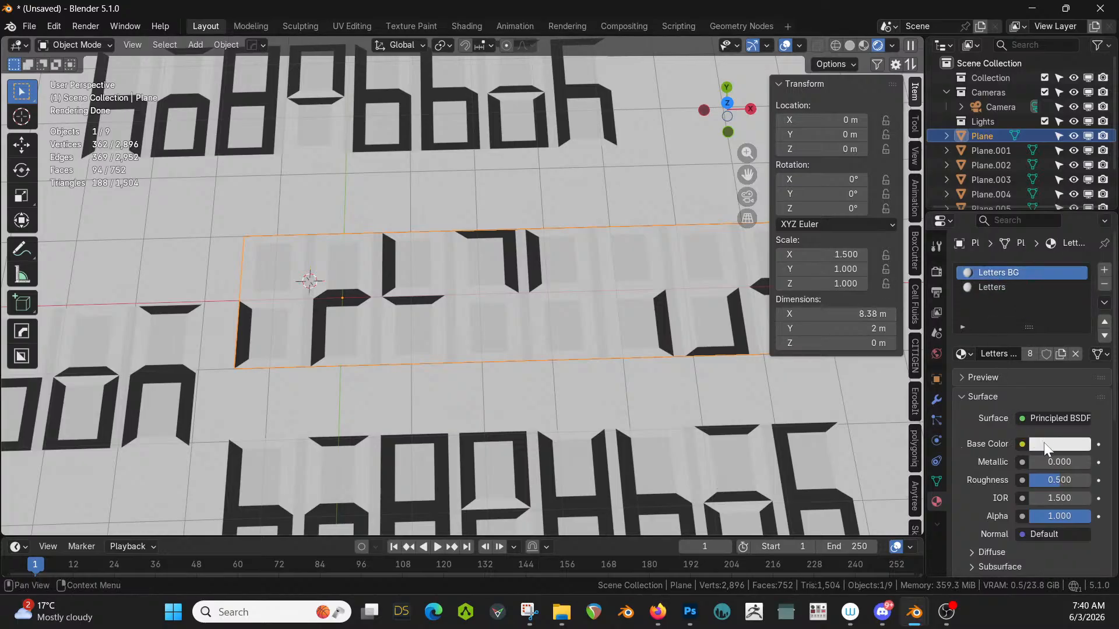
left_click(1058, 444)
left_click_drag(1075, 205, 1080, 194)
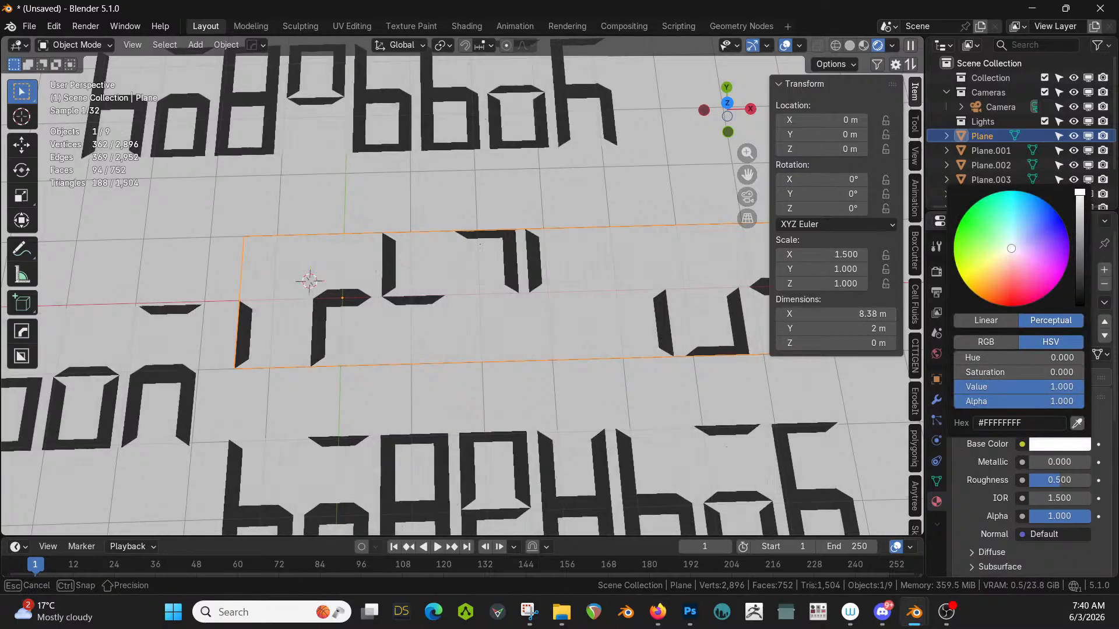
scroll(468, 284, "down", 4)
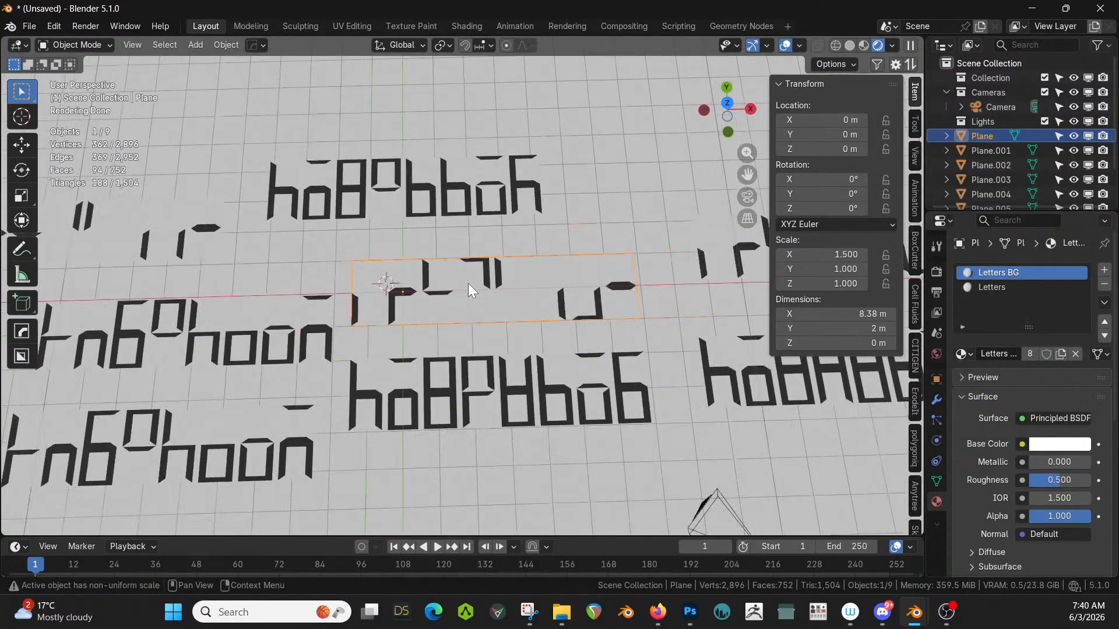
From the top view, duplicate the display beneath the original, placing one copy below it, one at the lower left and one at the far left.
key("KP_7")
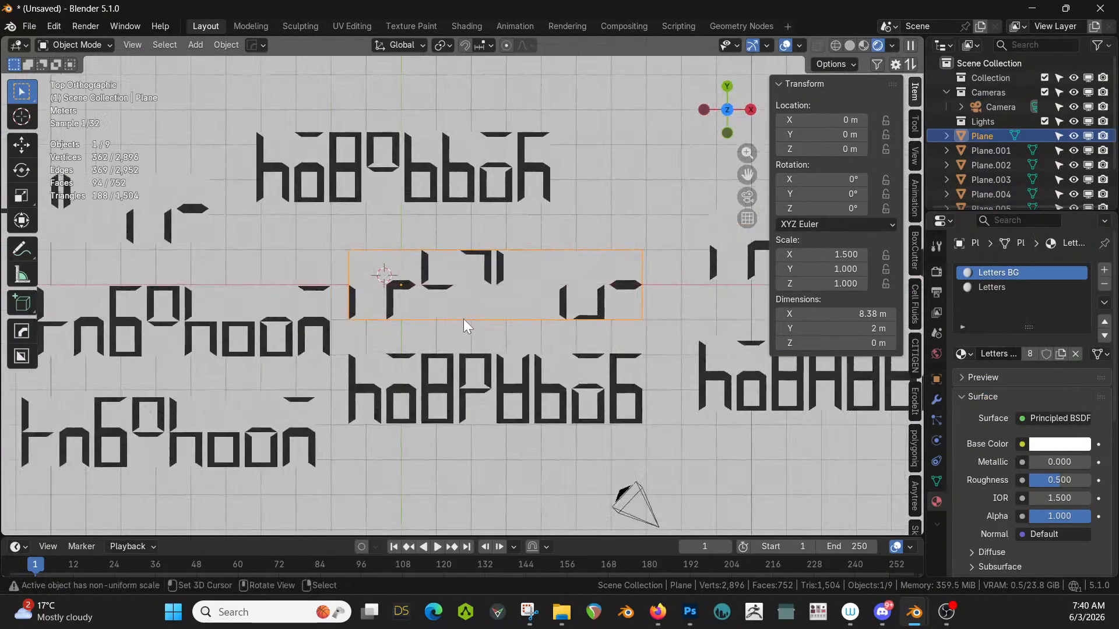
scroll(398, 310, "down", 3)
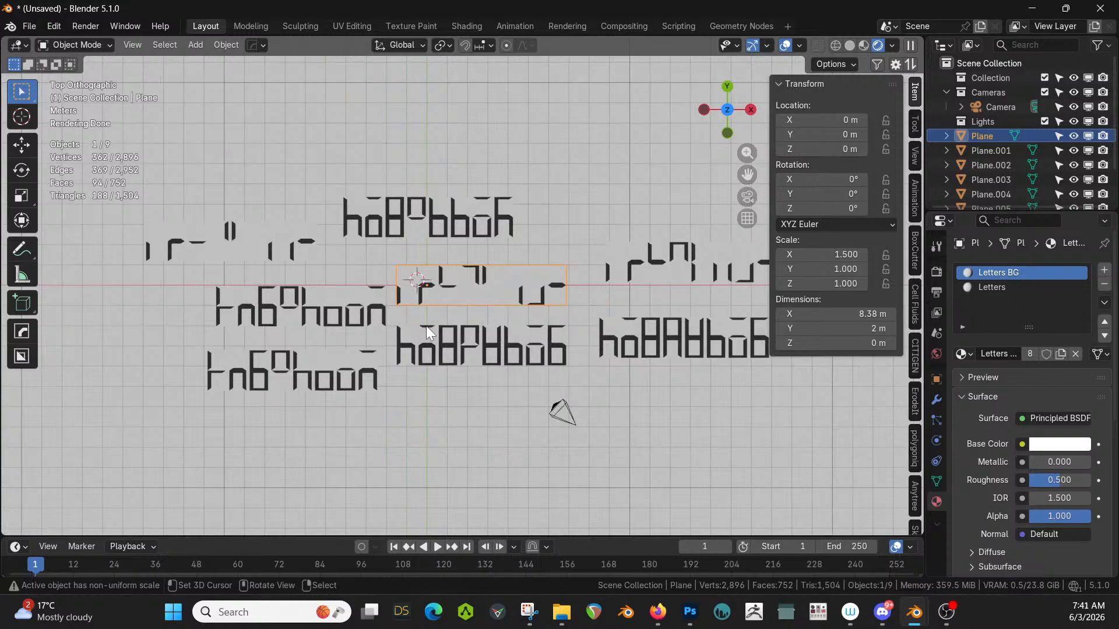
scroll(428, 328, "down", 1)
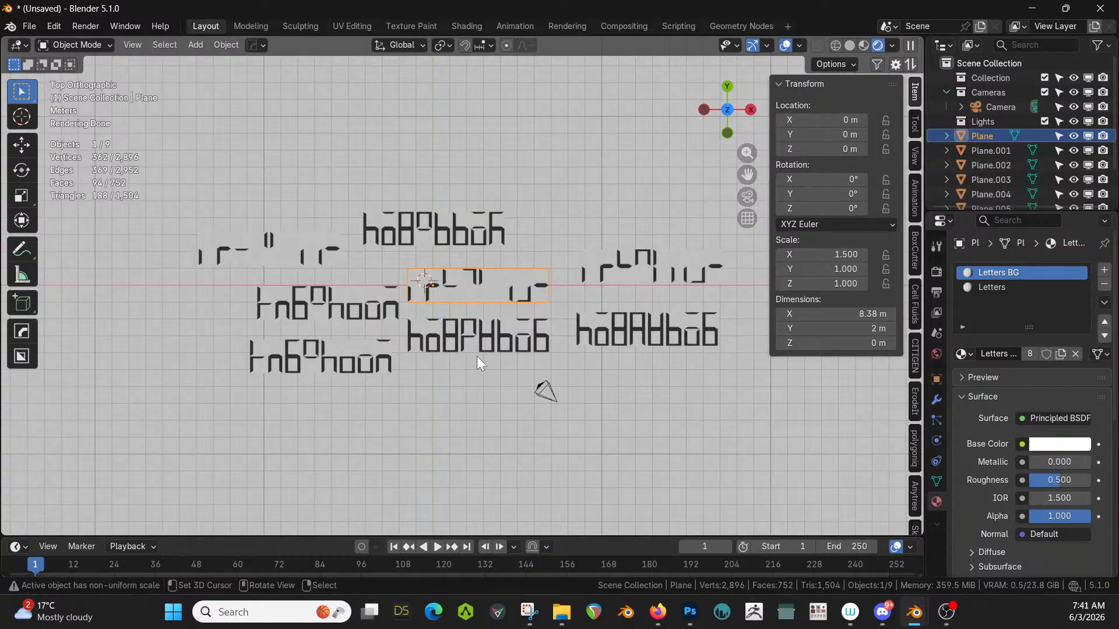
left_click(463, 331)
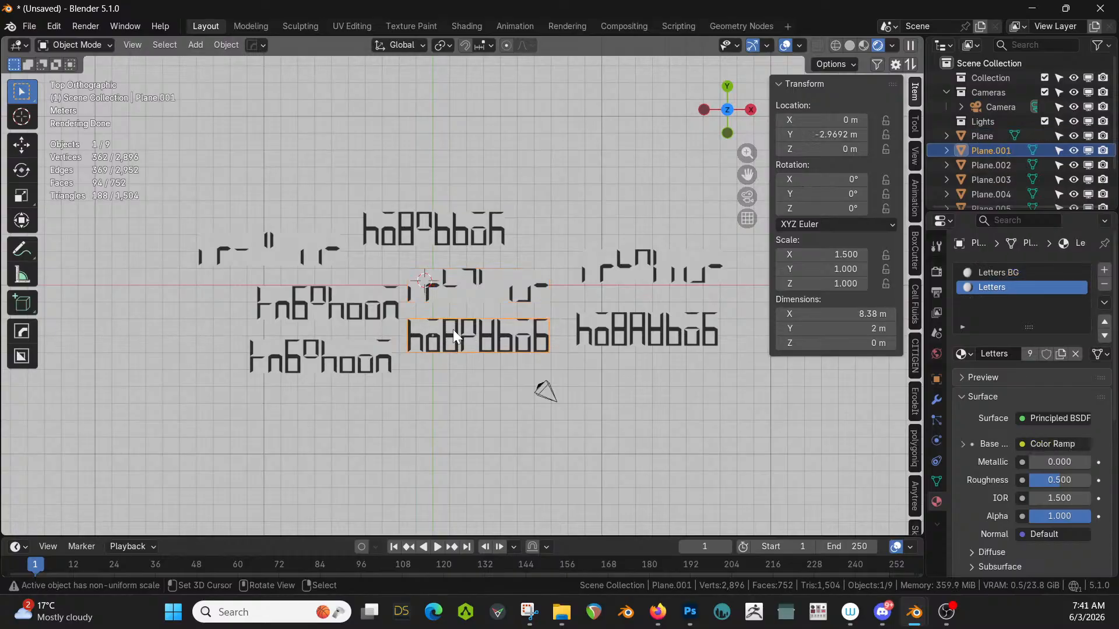
key("shift+d")
left_click(448, 374)
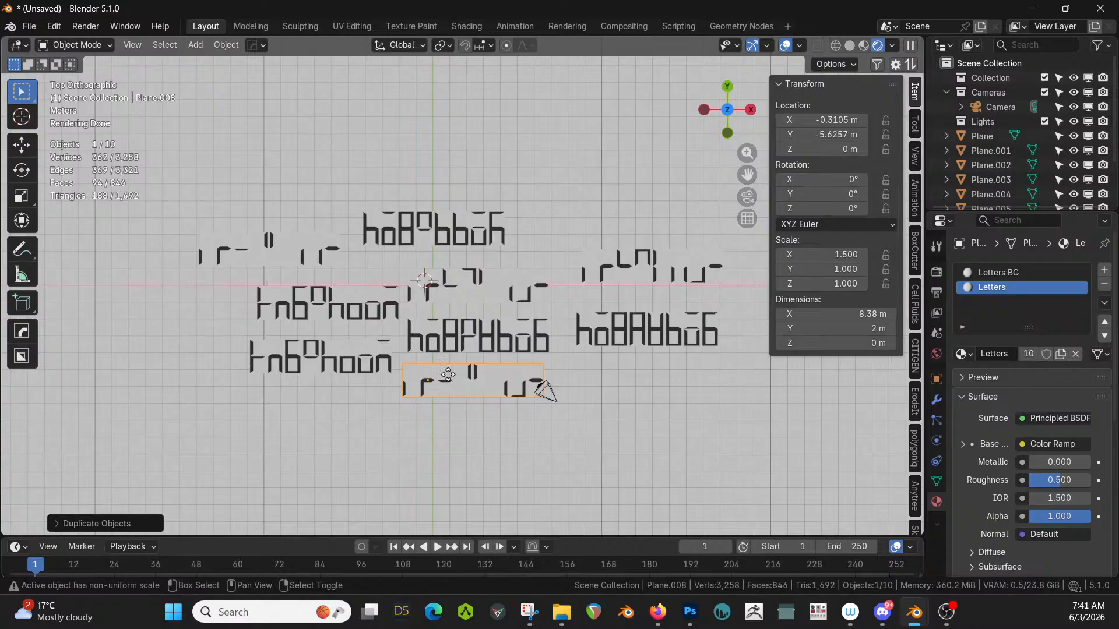
key("shift+d")
left_click(275, 393)
key("shift+d")
left_click(138, 330)
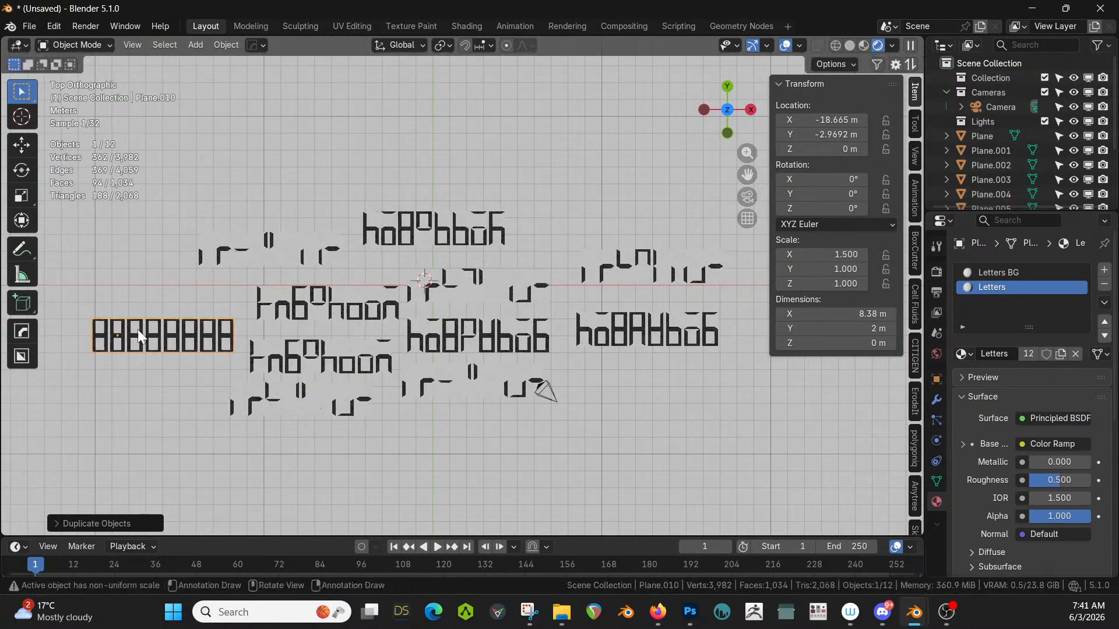
Place three more display copies along the upper edge of the group: upper left, above the centre and upper right.
key("shift+d")
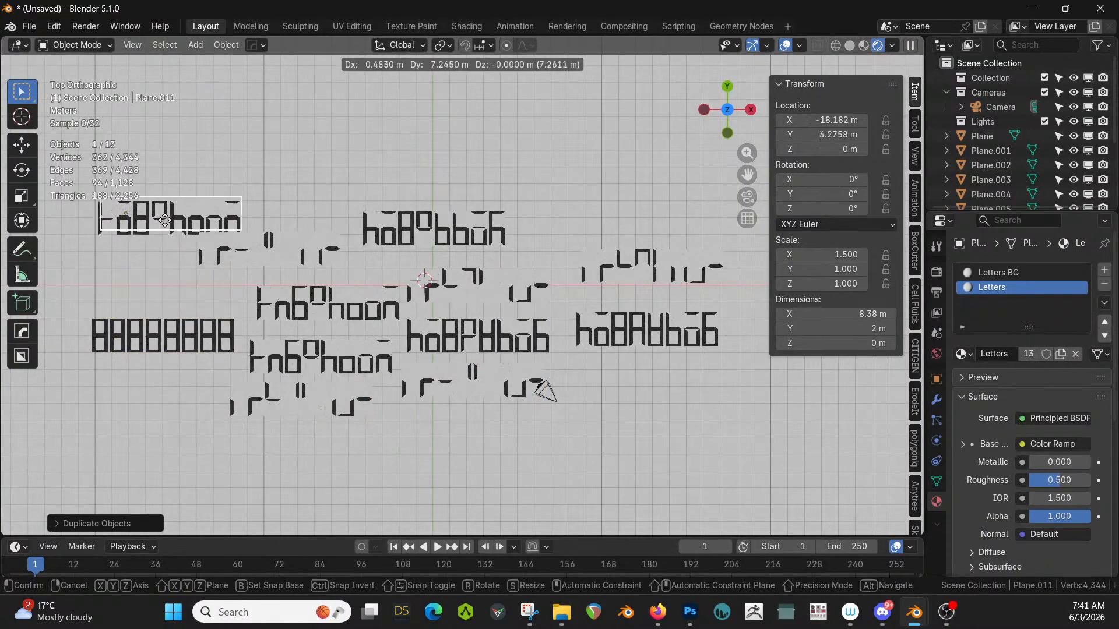
left_click(166, 211)
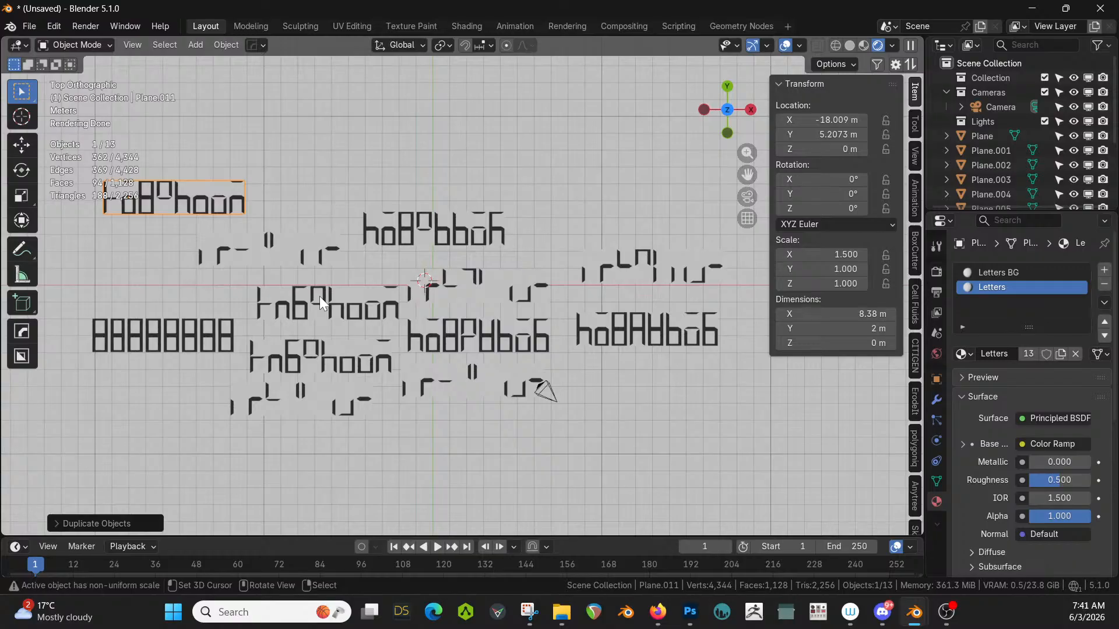
key("shift+d")
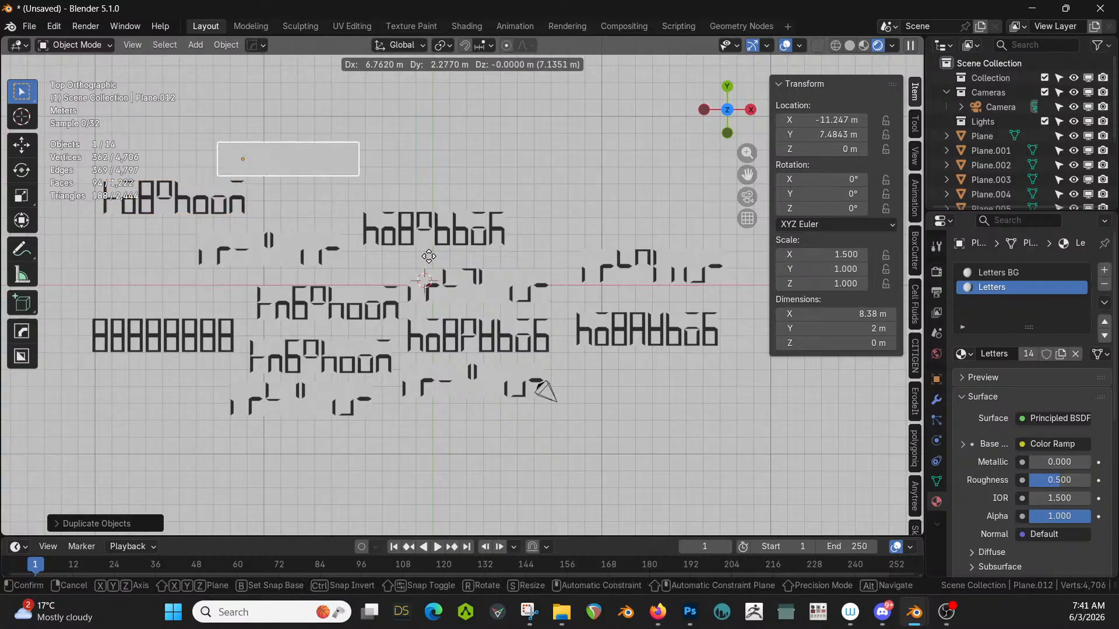
left_click(514, 258)
key("shift+d")
left_click(709, 264)
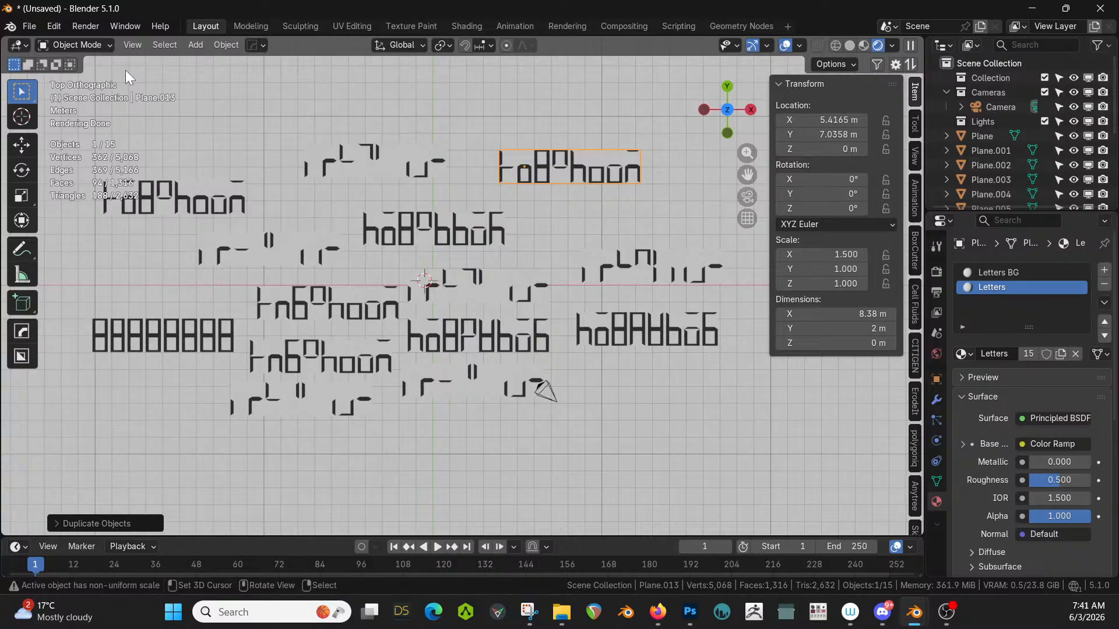
Delete all the display copies, Plane.001 through Plane.013, keeping only the original Plane.
left_click(1003, 151)
scroll(1006, 152, "down", 5)
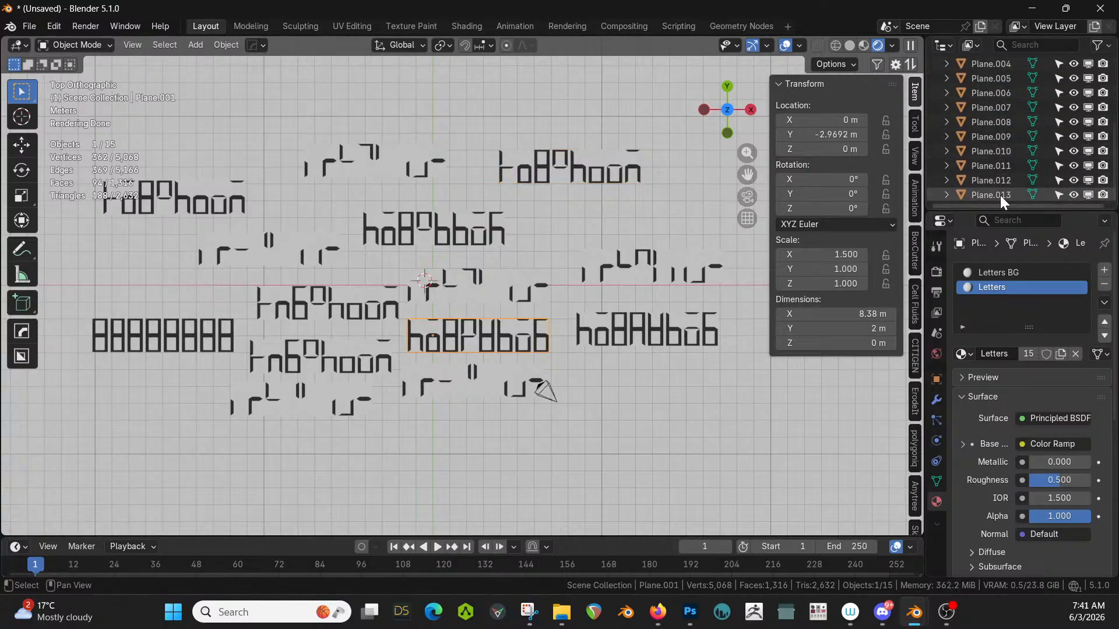
left_click(1000, 195, "shift")
key("Delete")
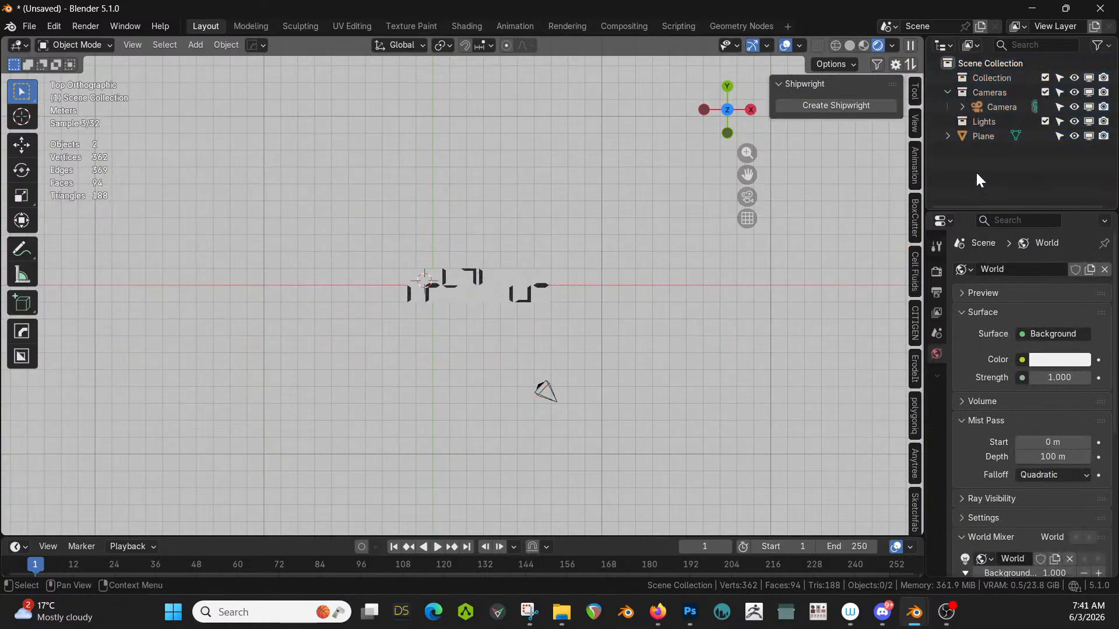
Mark the original Plane display as an asset and rename it LED Sign.
left_click(980, 138)
right_click(981, 138)
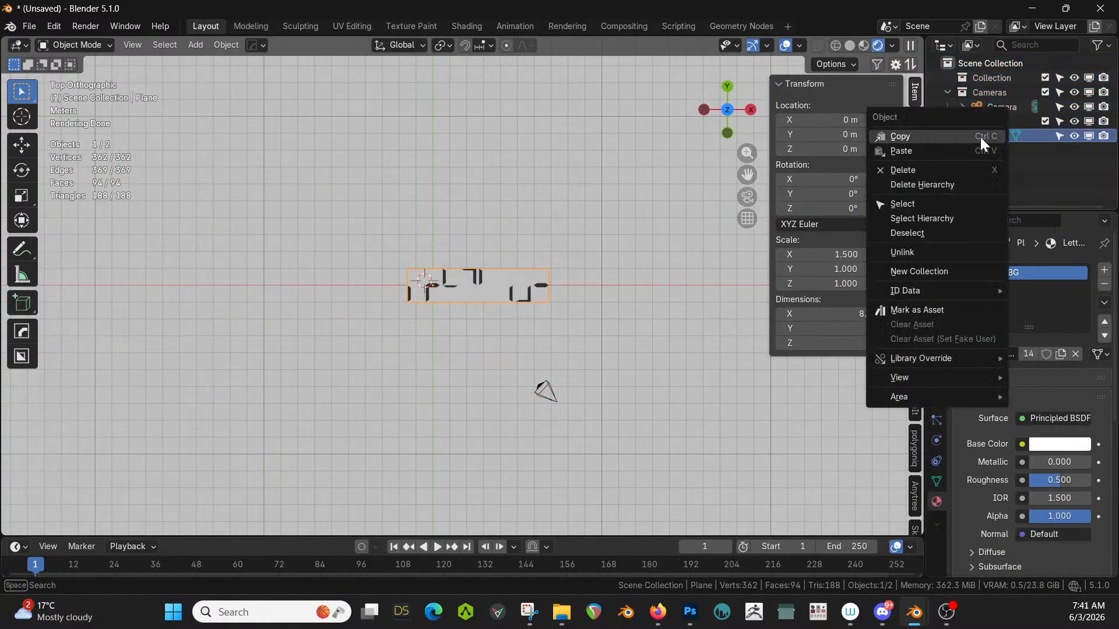
left_click(939, 308)
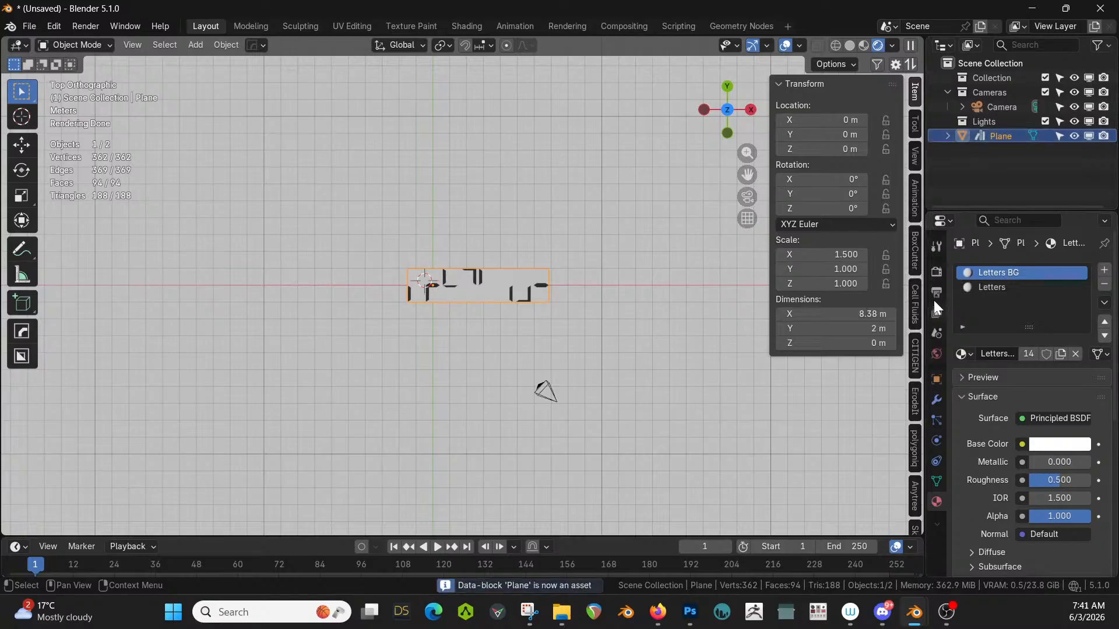
double_click(995, 136)
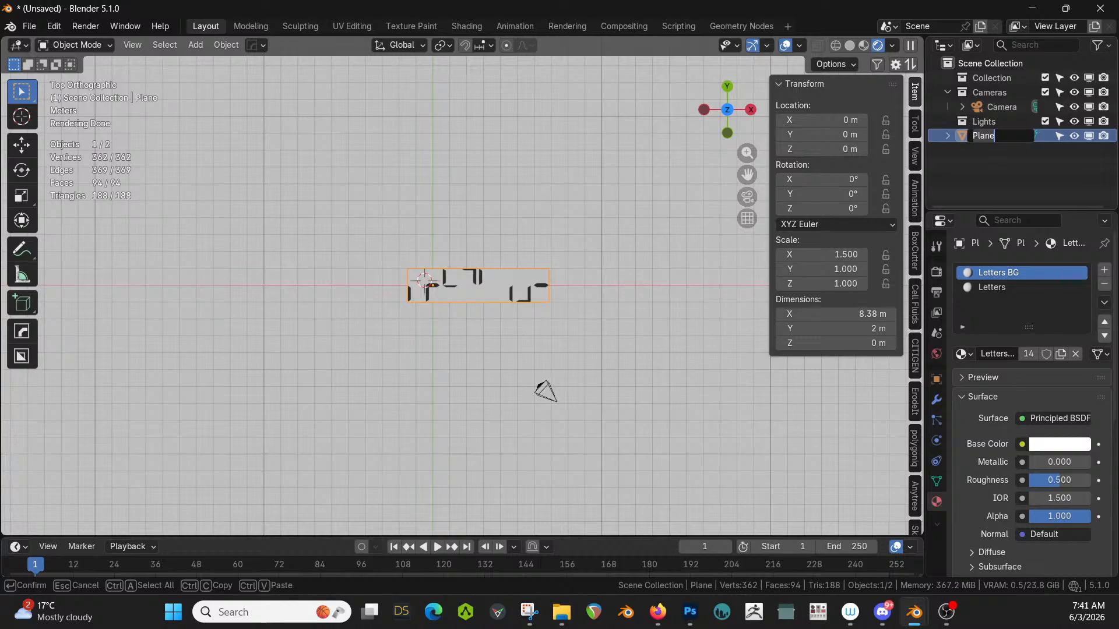
key("ctrl+a")
type("LED Sign")
key("Return")
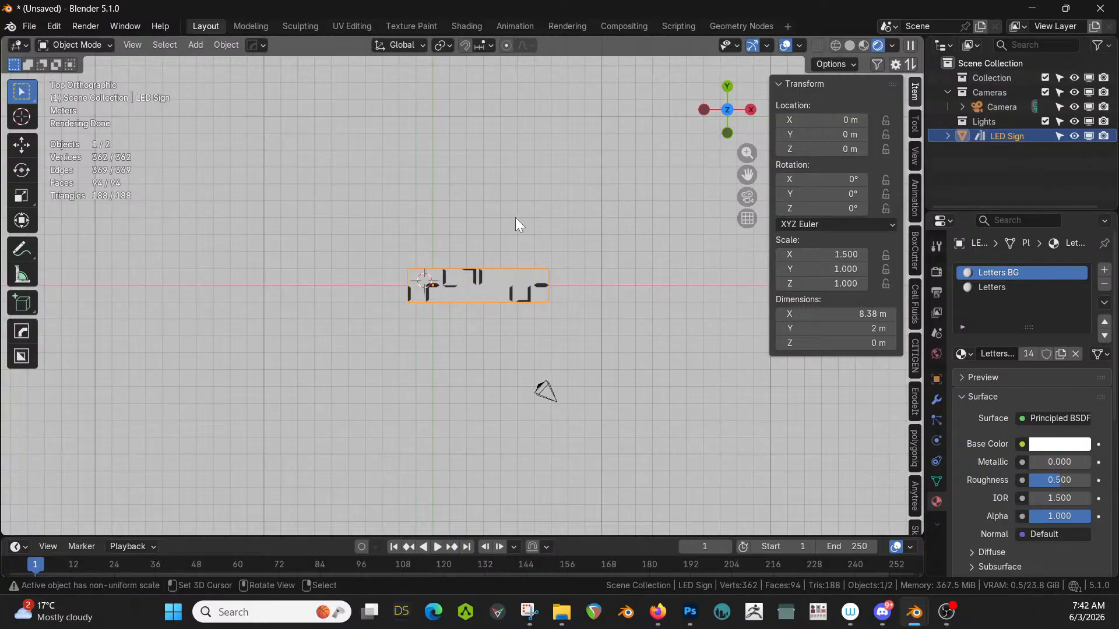
Save the file as 260603 Digital LED Sign in the Pipes folder inside 00 3D ASSETS.
left_click(26, 25)
left_click(65, 138)
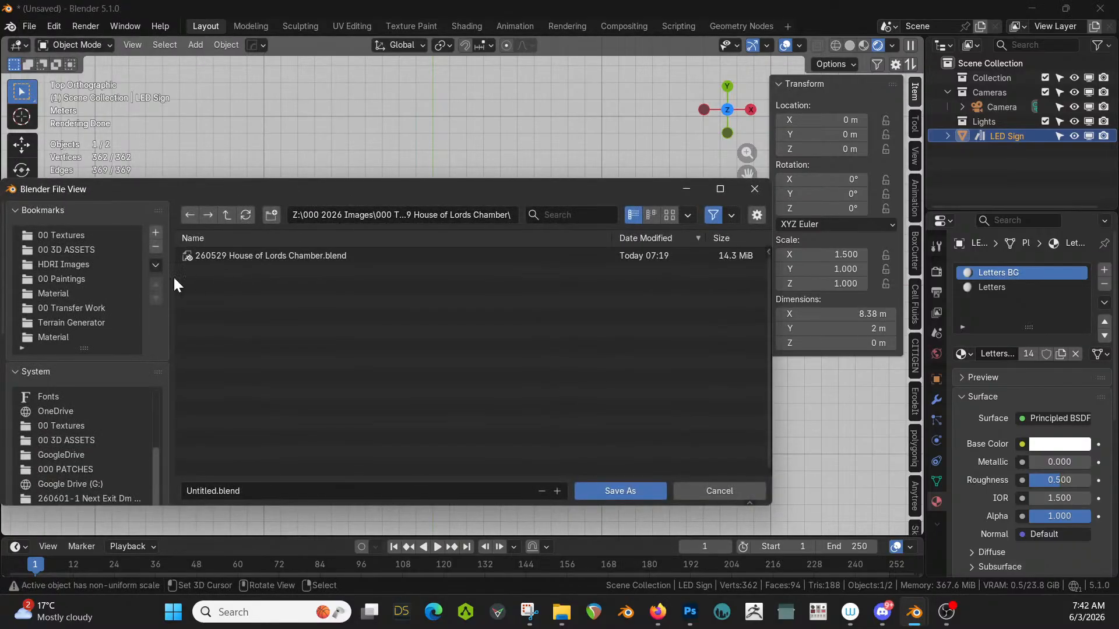
left_click(73, 246)
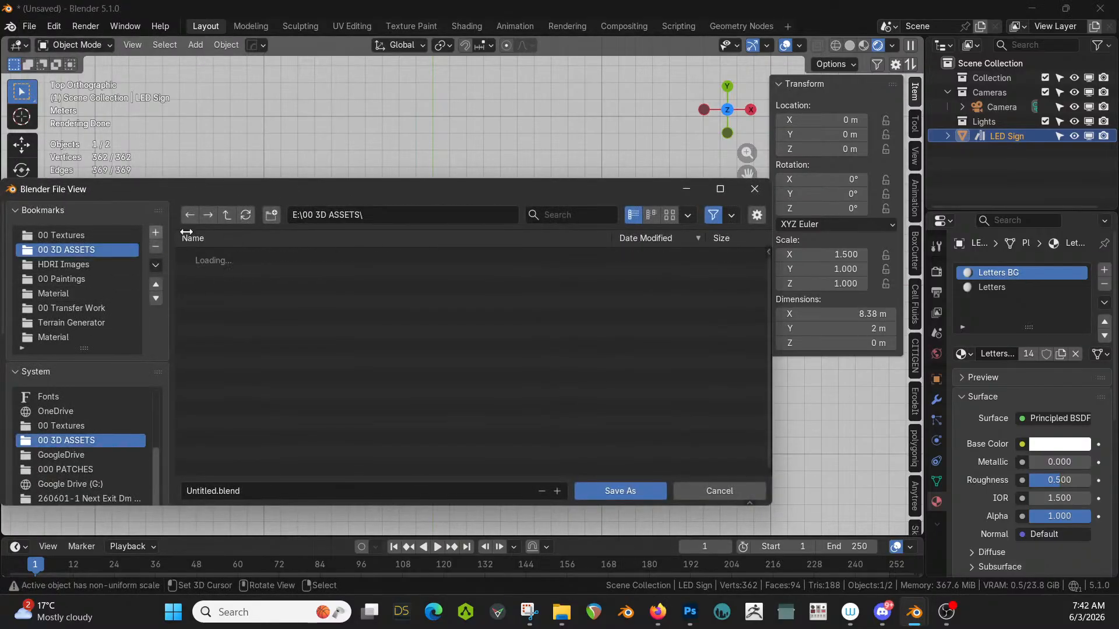
left_click(563, 218)
type("Pipe")
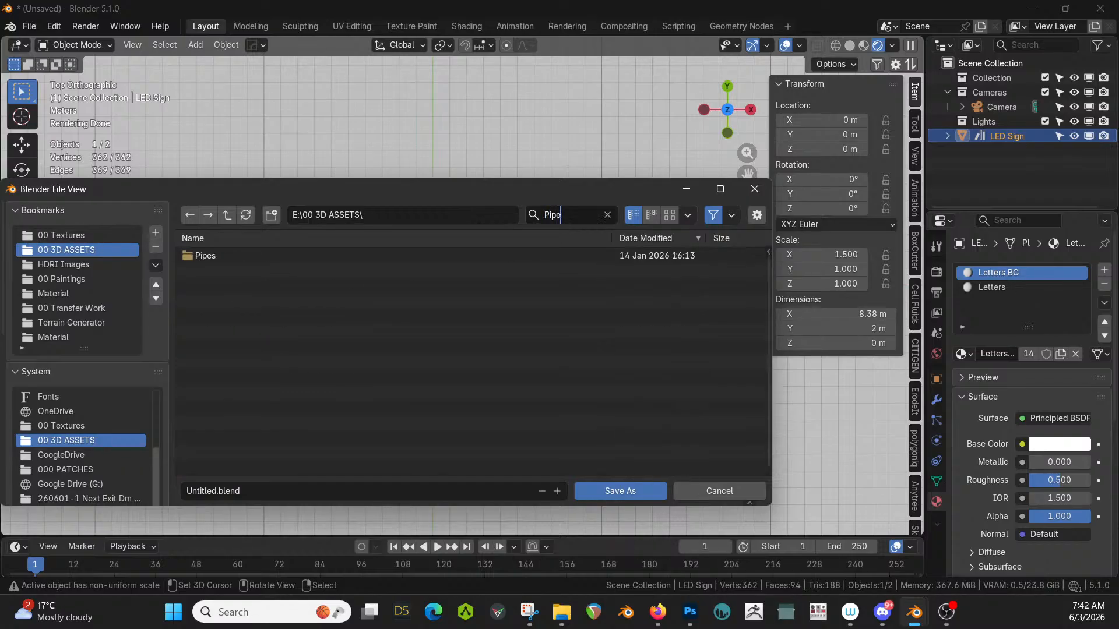
double_click(195, 257)
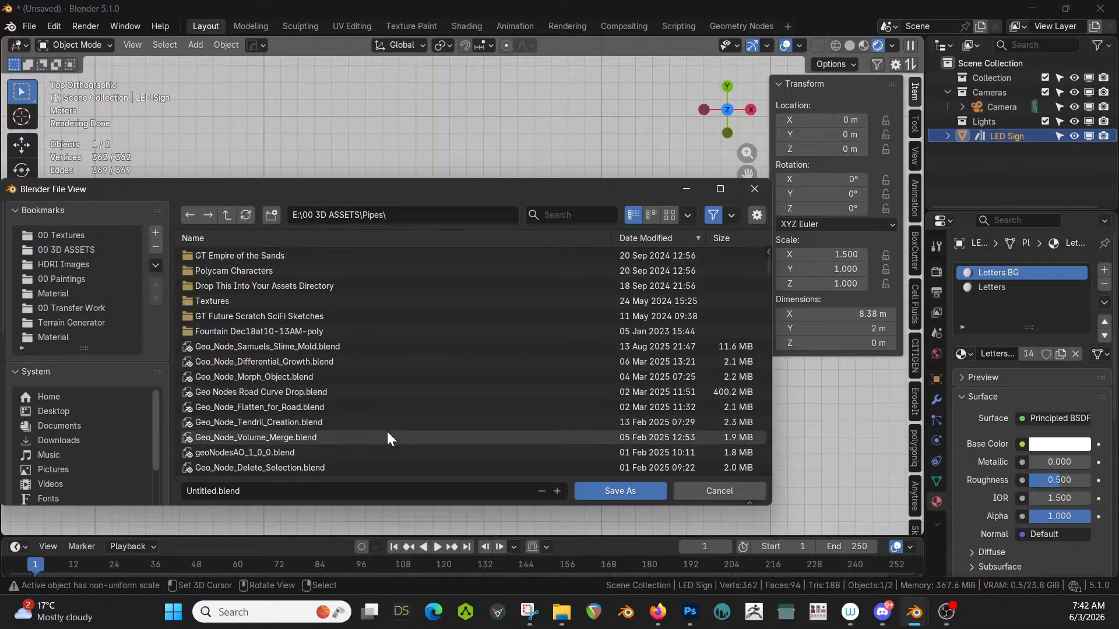
left_click(276, 492)
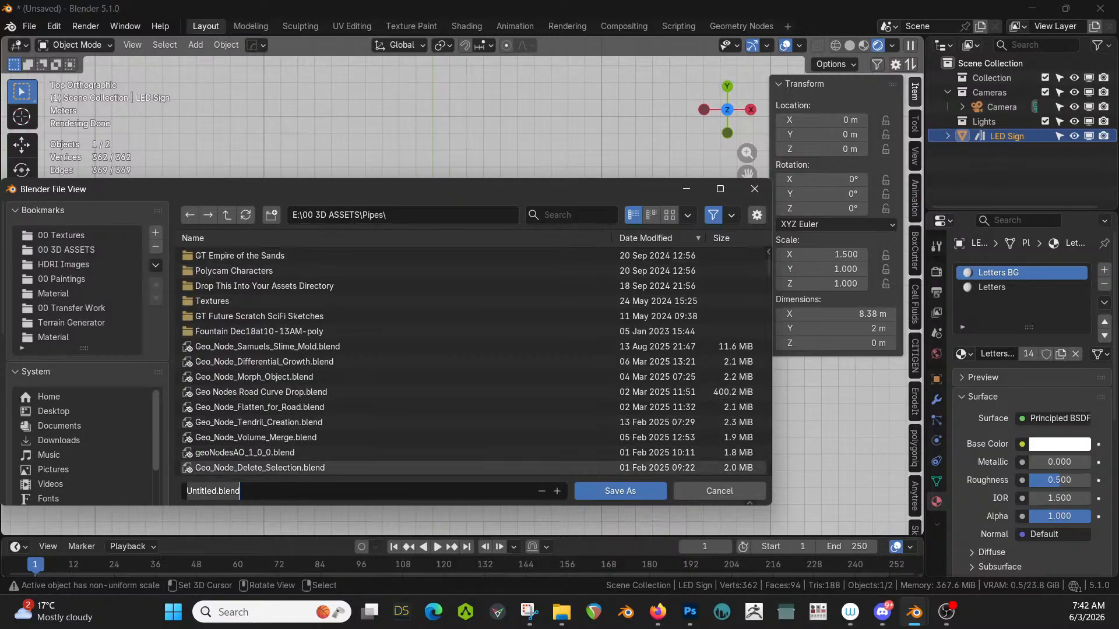
type("2606")
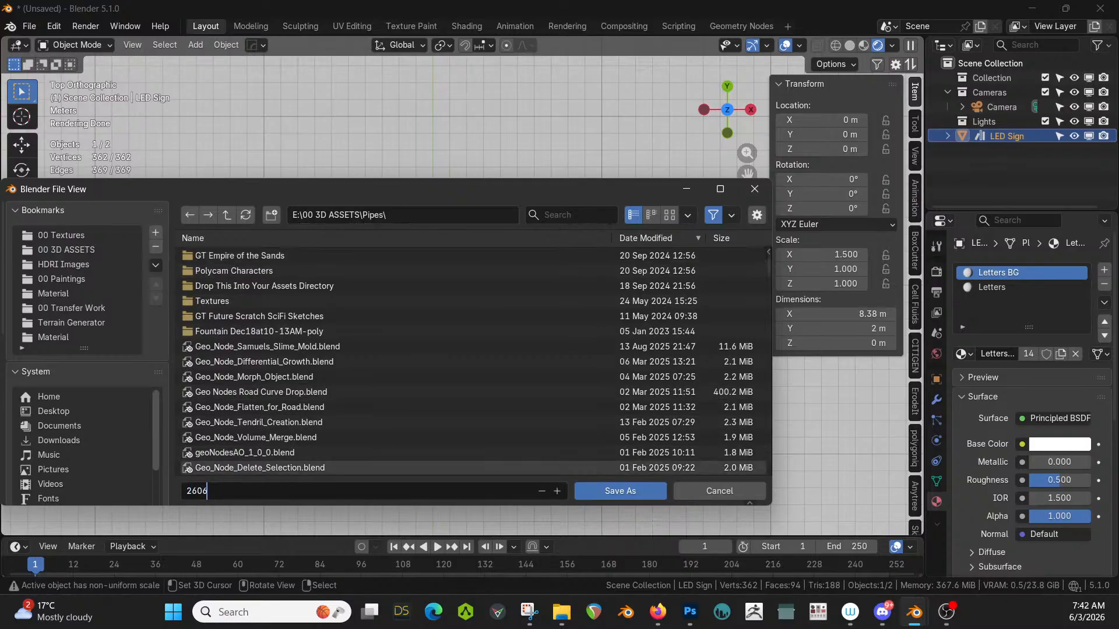
type("03 Digital LED Sign")
key("Return")
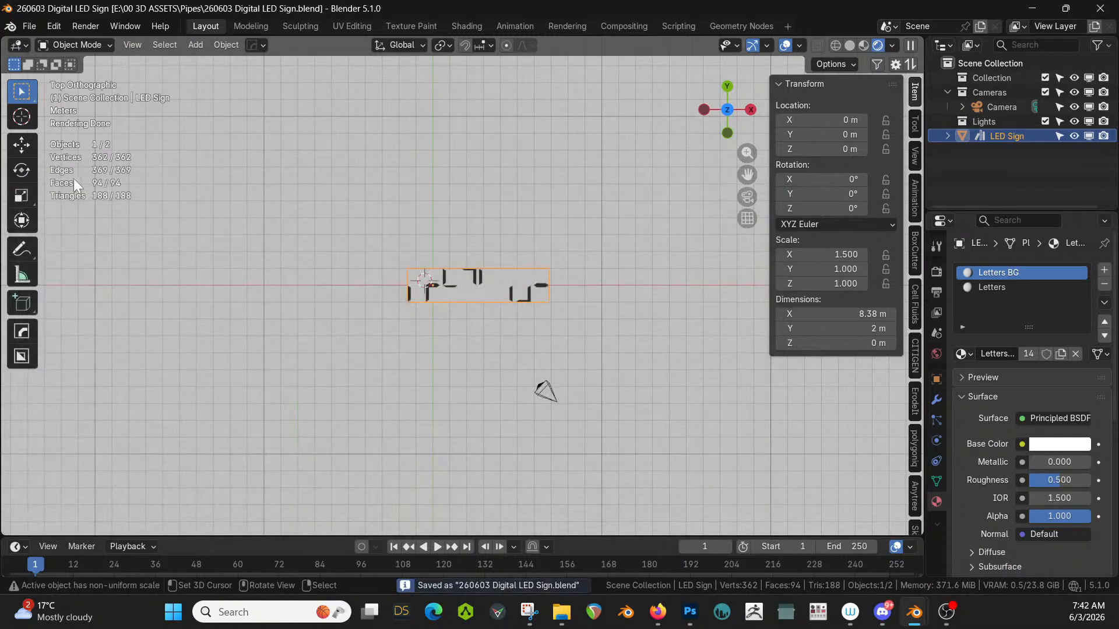
Split off a second area beside the viewport as an Asset Browser, show the Current File library and select the LED Sign asset.
left_click_drag(5, 39, 347, 76)
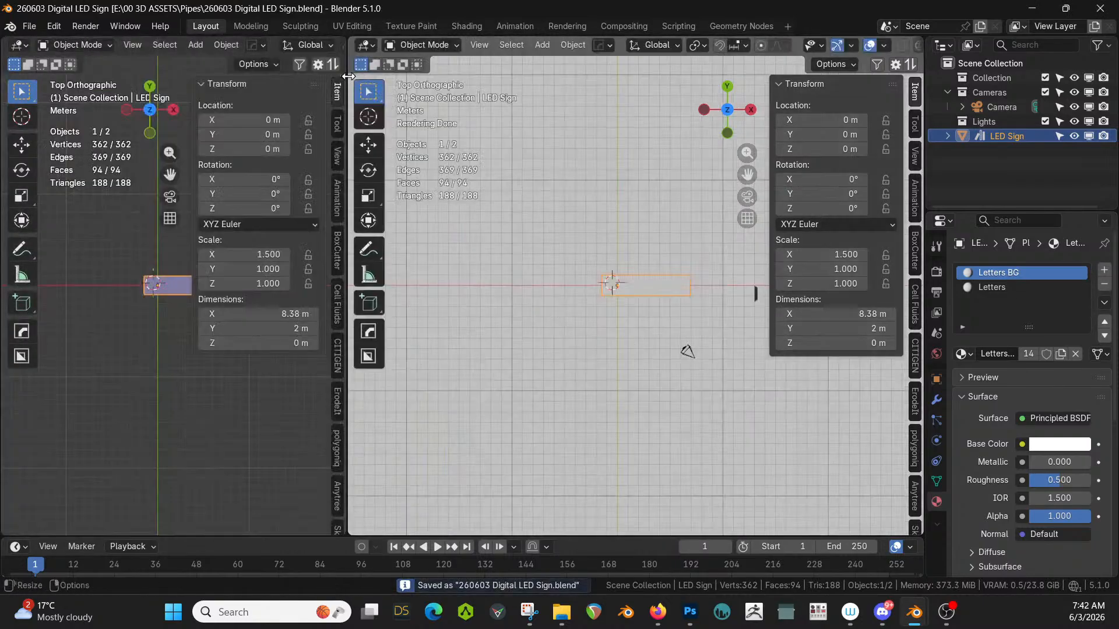
key("shift+F1")
key("shift+F1")
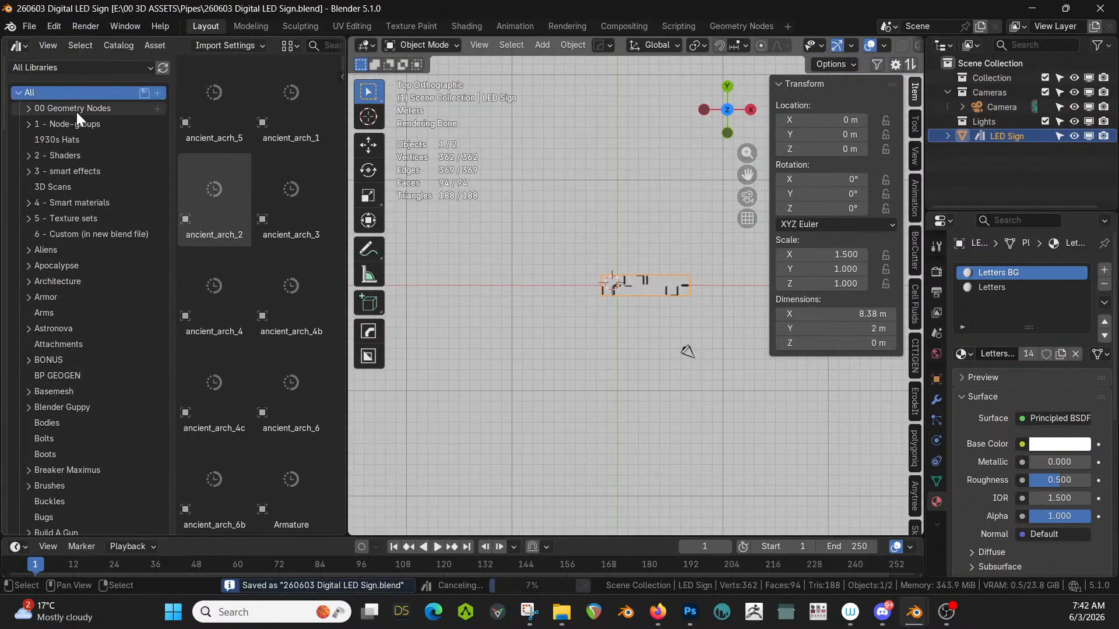
left_click(57, 68)
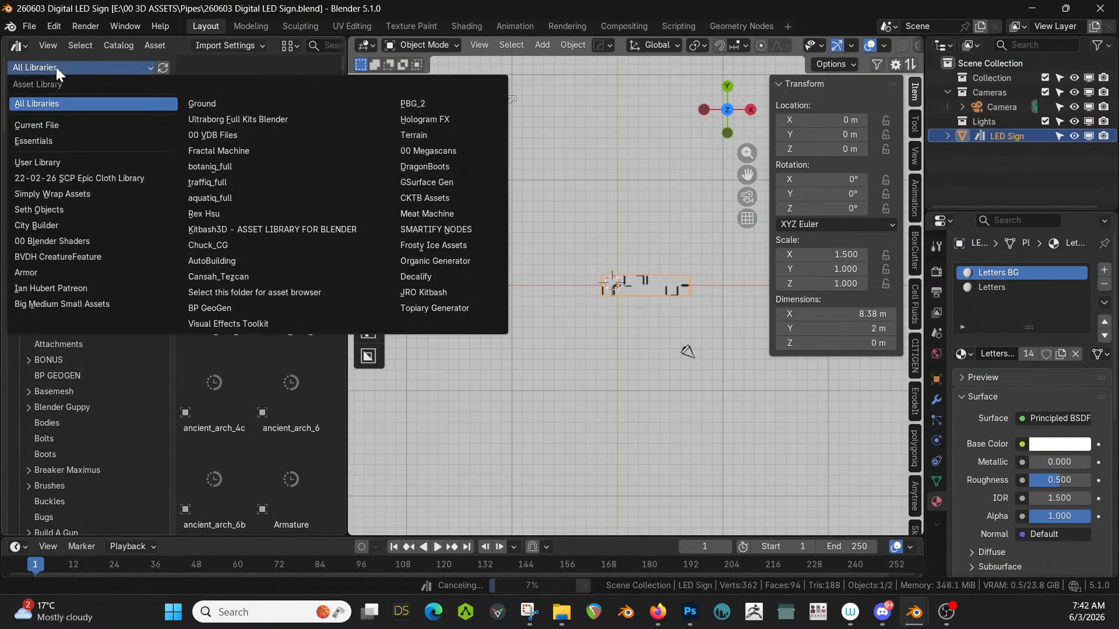
left_click(51, 124)
left_click(231, 102)
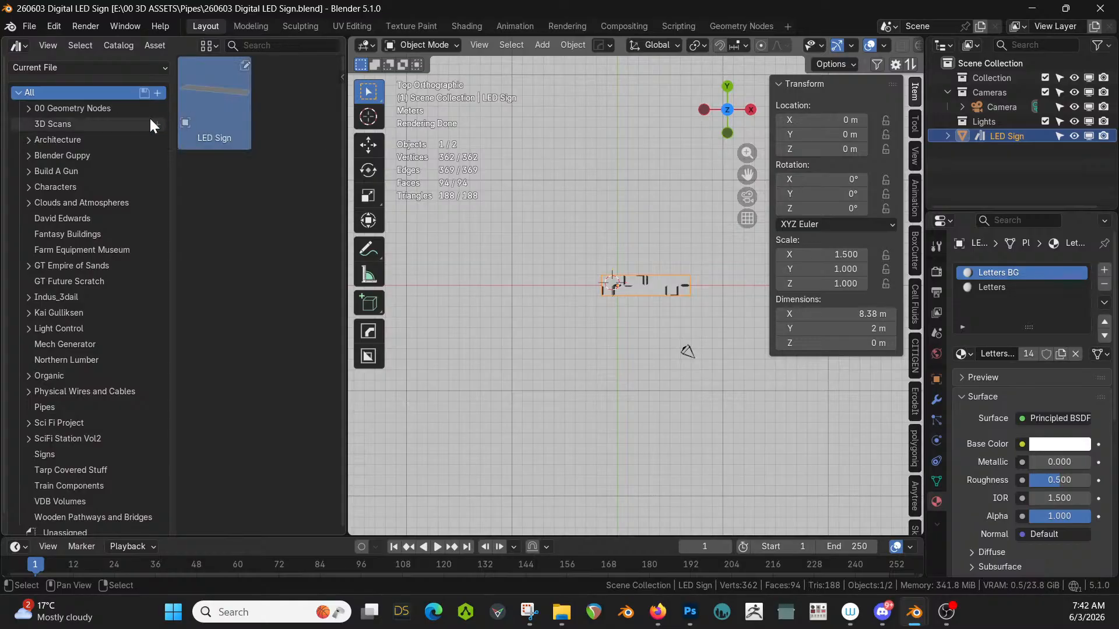
Assign the LED Sign asset to the Signs catalog and save the file.
scroll(108, 350, "down", 1)
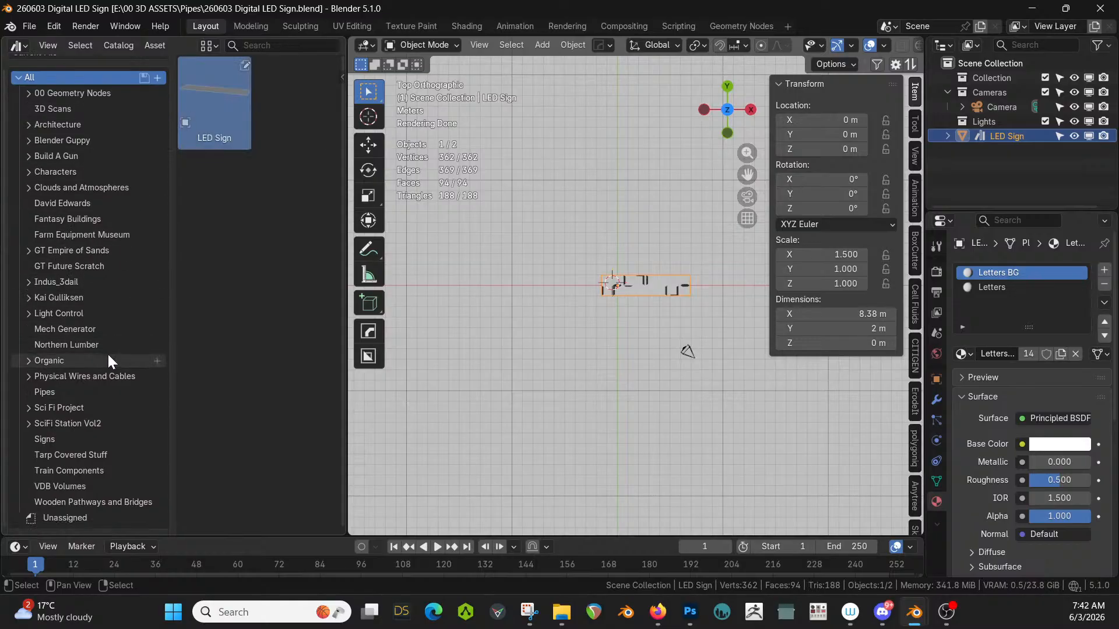
left_click_drag(230, 108, 55, 443)
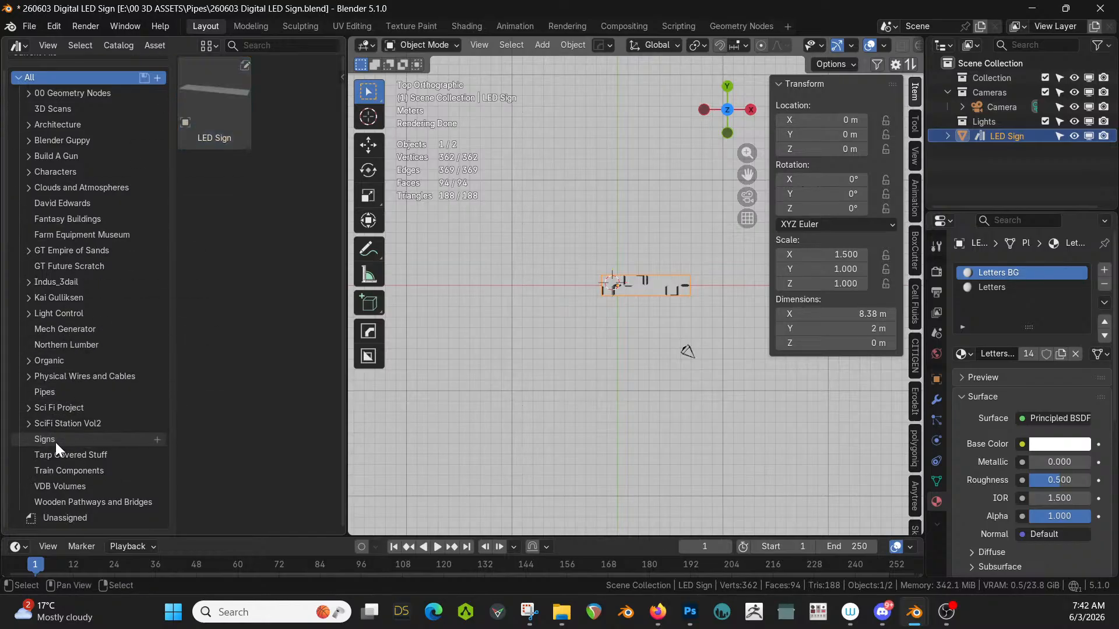
left_click(52, 439)
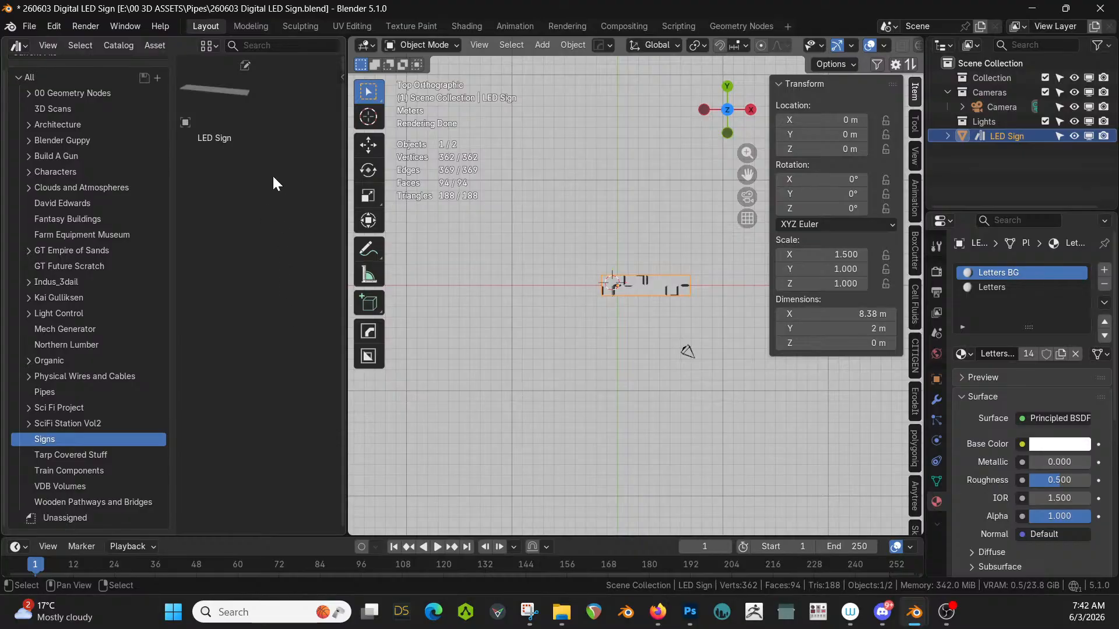
scroll(117, 103, "up", 1)
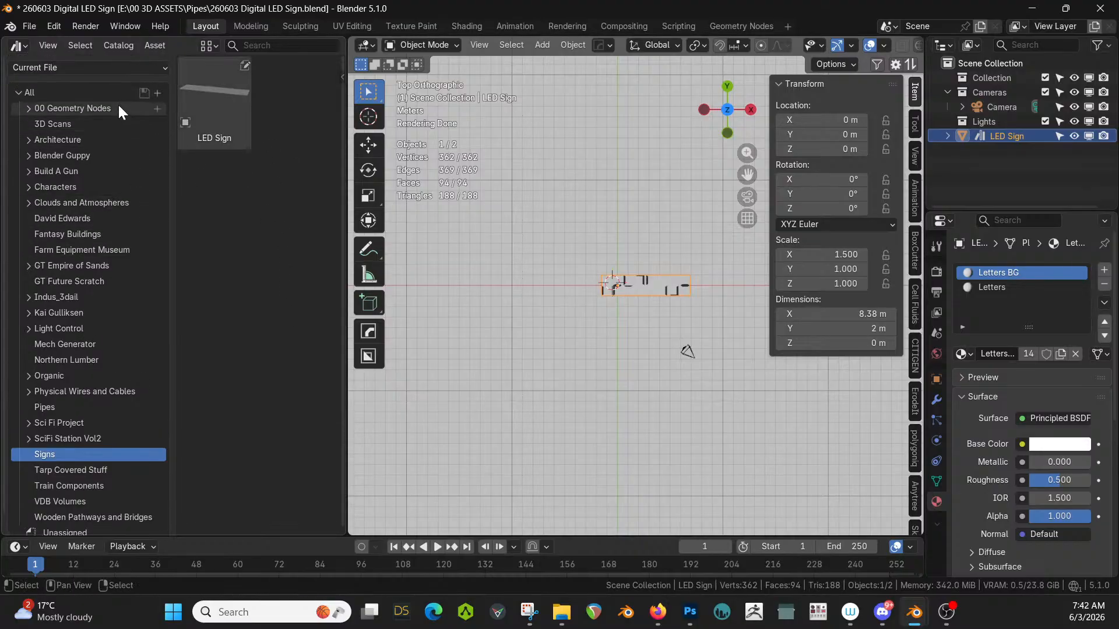
left_click(28, 27)
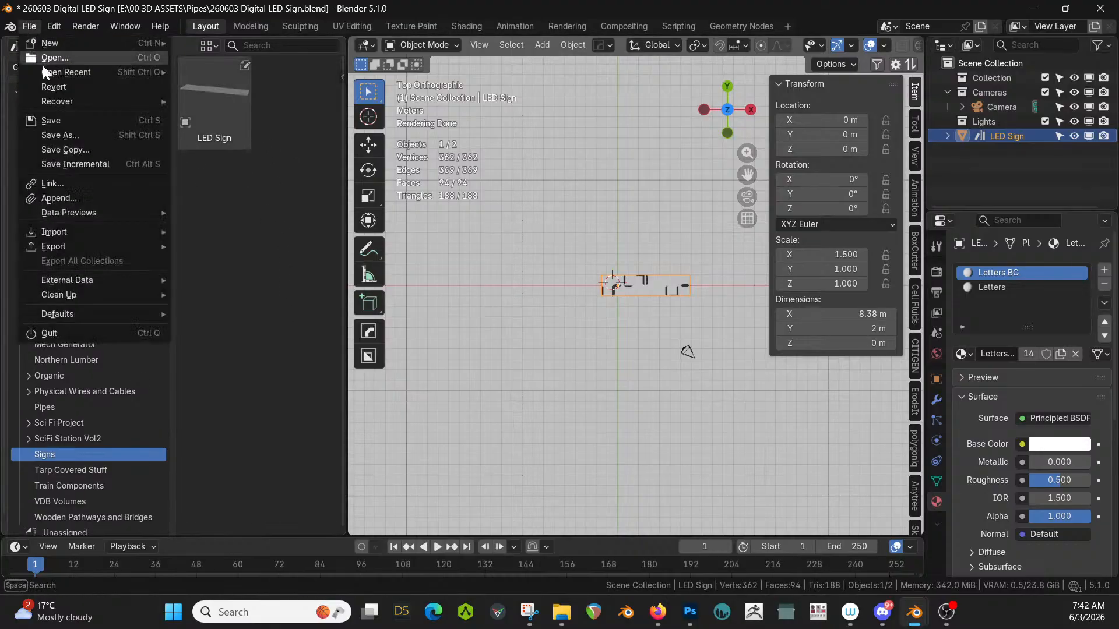
left_click(57, 117)
Check the Signs catalog in the author's own objects library for the LED Sign asset, and close the Asset Browser area.
left_click(86, 67)
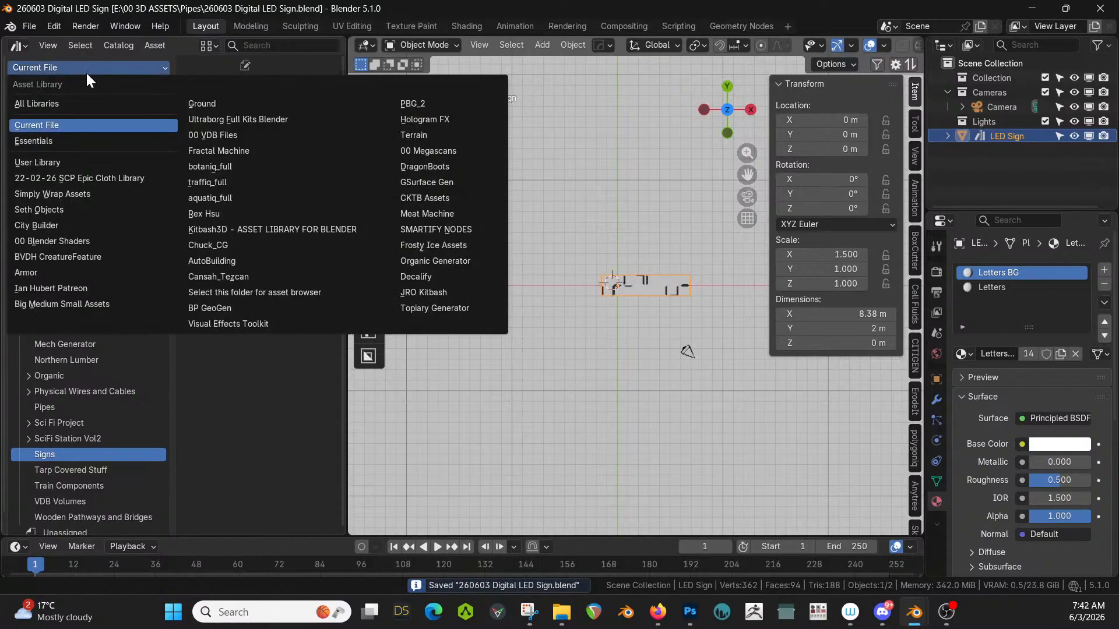
left_click(64, 103)
left_click(64, 68)
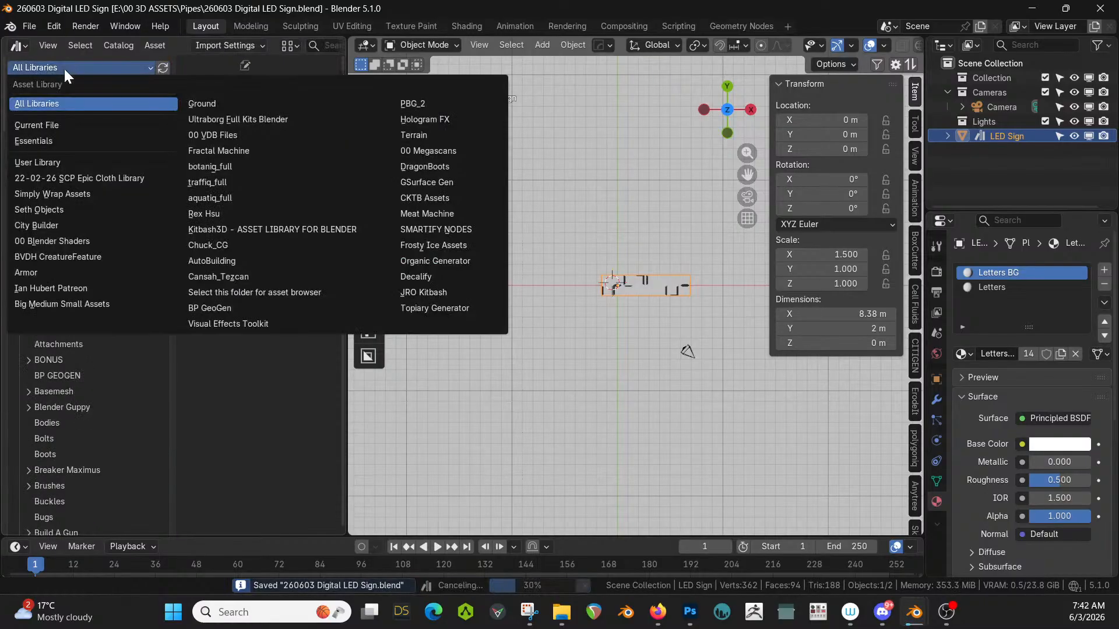
left_click(51, 210)
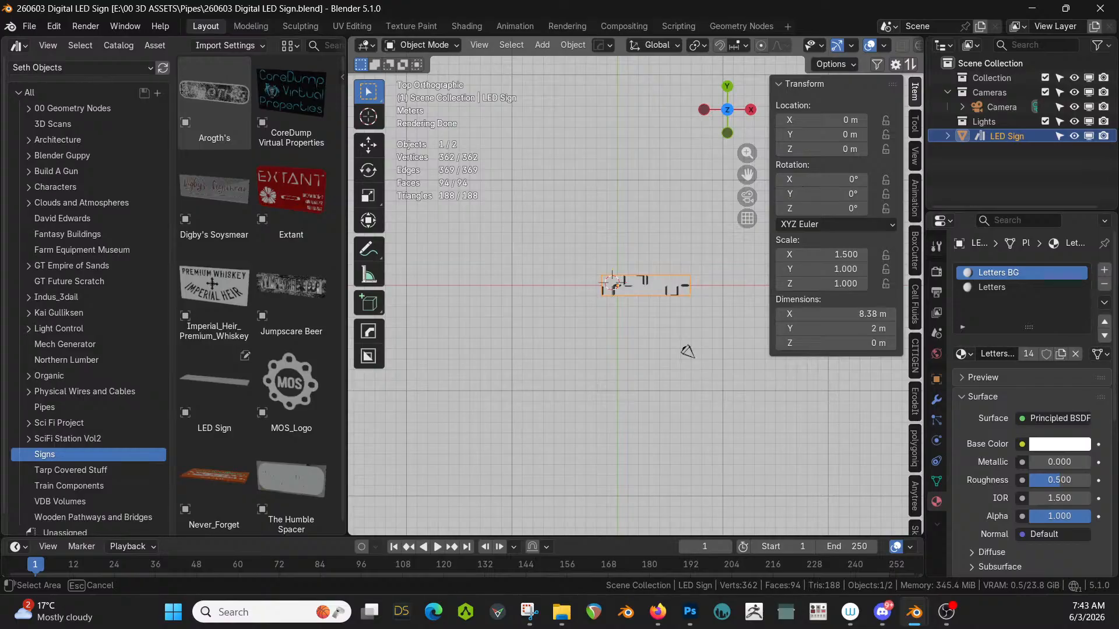
left_click_drag(349, 39, 291, 76)
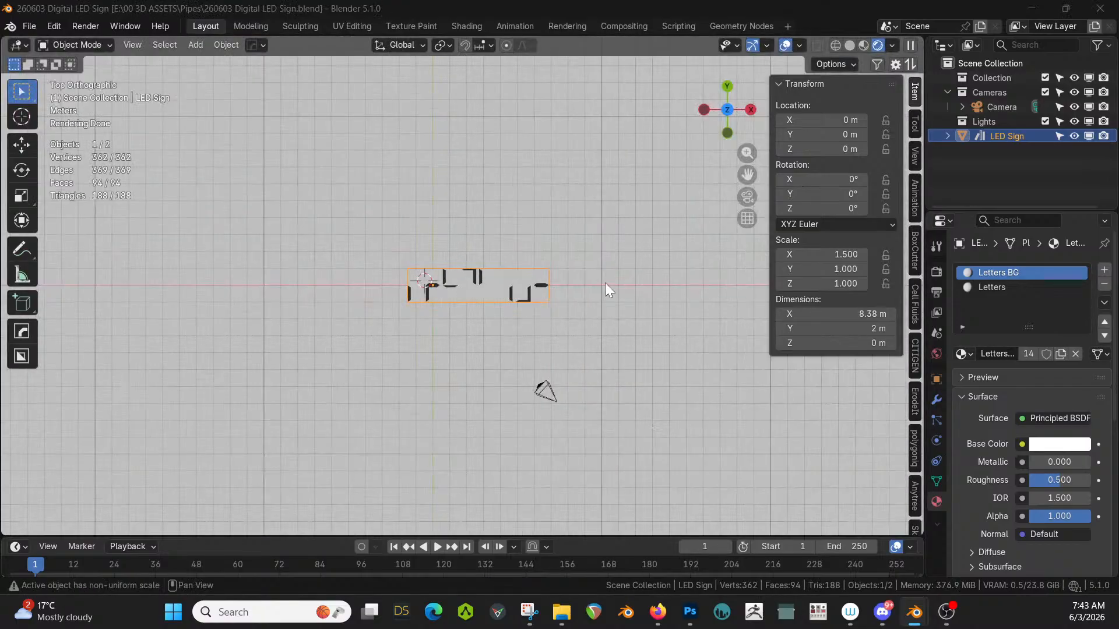
Save the LED Sign file again and start a new General file.
middle_click_drag(586, 321, 558, 315)
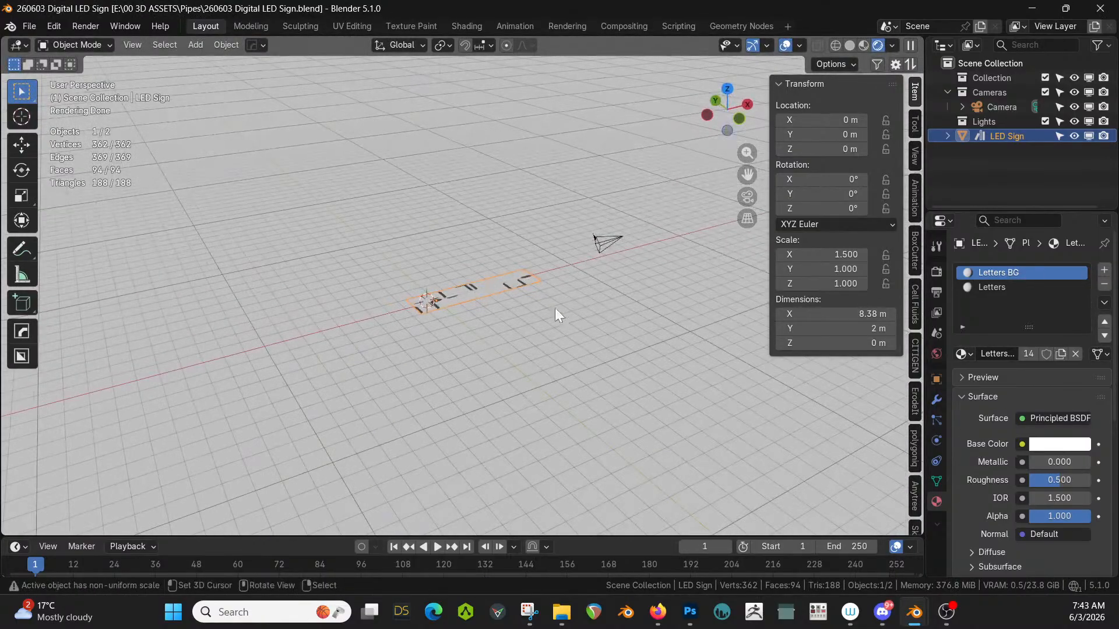
scroll(548, 326, "up", 2)
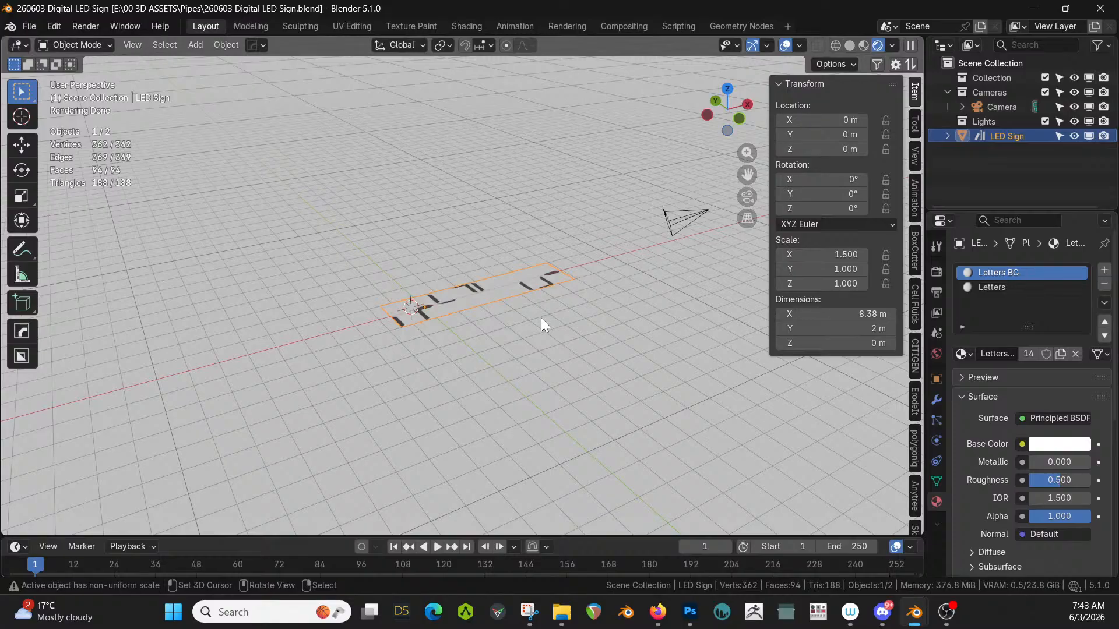
mouse_move(527, 303)
middle_mouse_down()
mouse_move(571, 297)
mouse_move(524, 290)
middle_mouse_up()
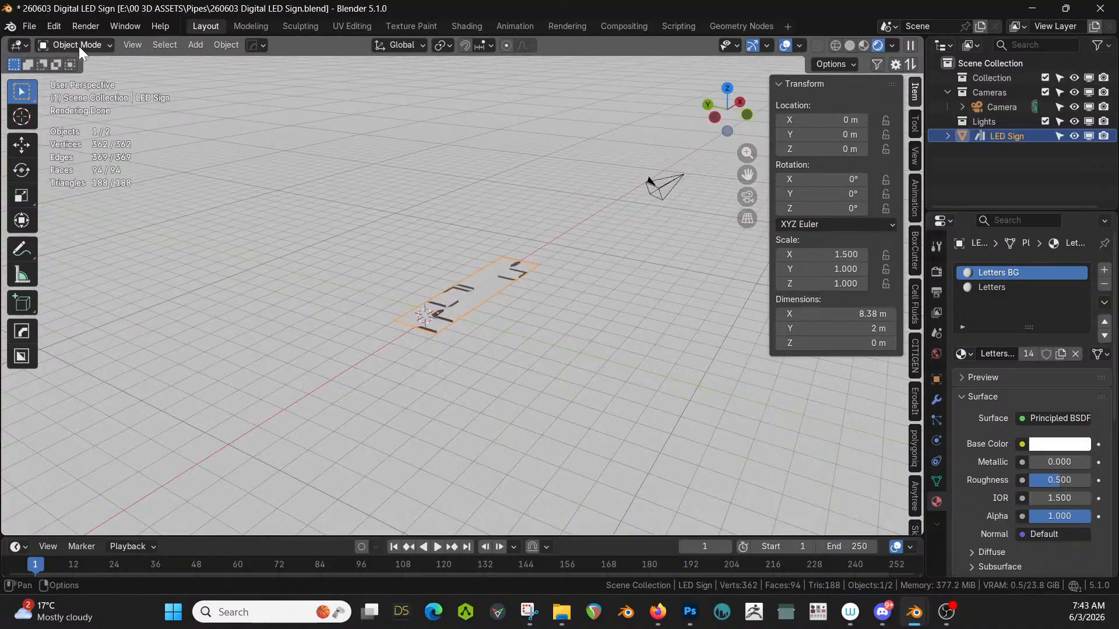
left_click(32, 25)
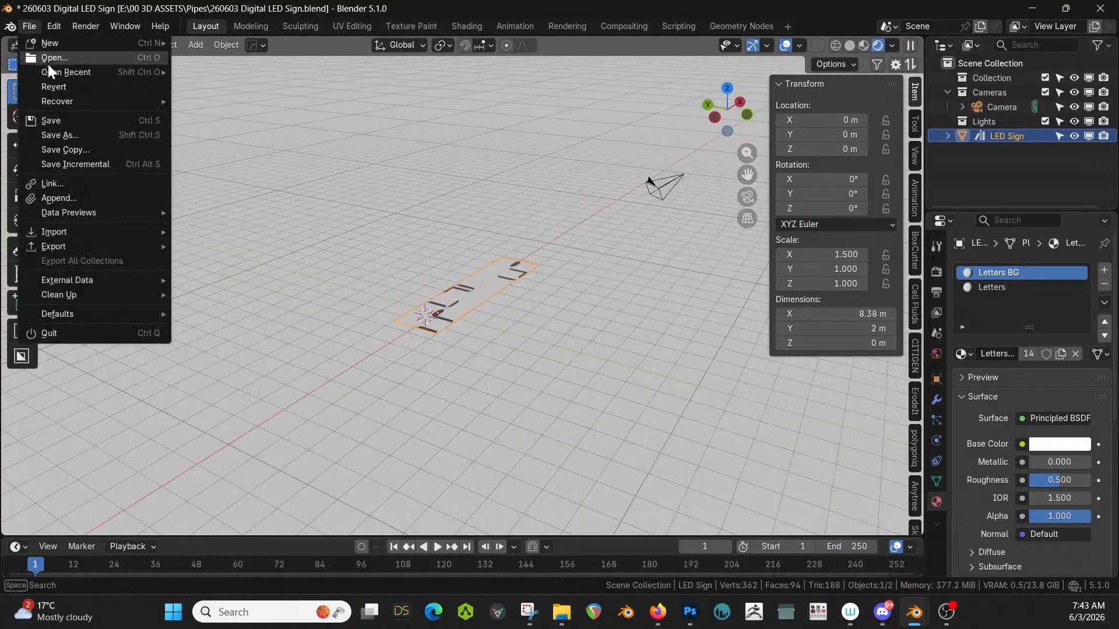
left_click(60, 119)
left_click(29, 26)
mouse_move(48, 41)
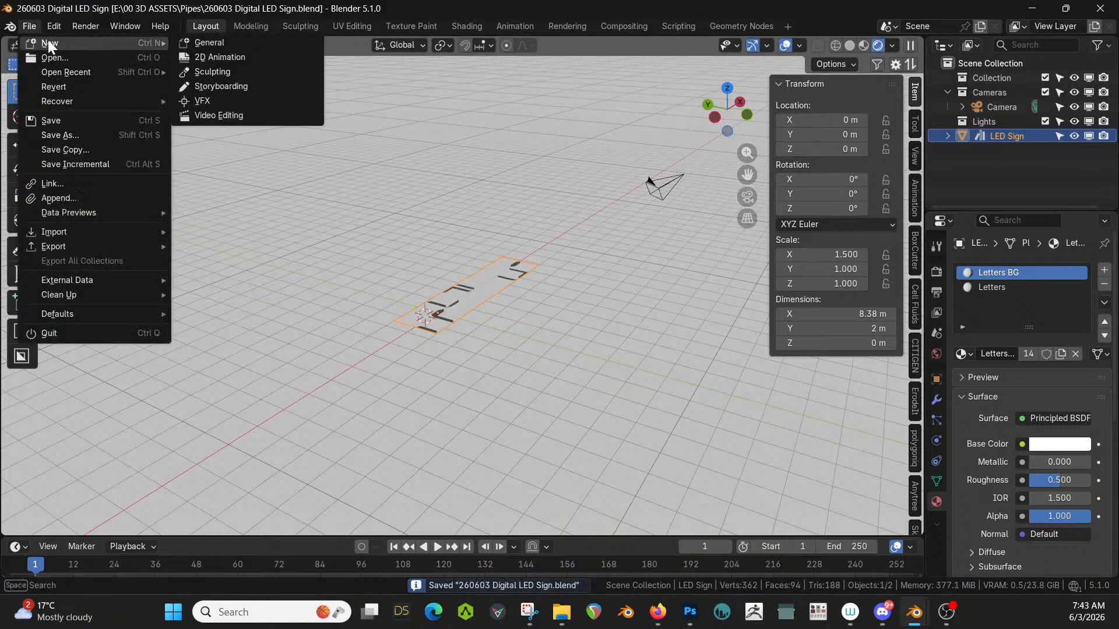
left_click(219, 42)
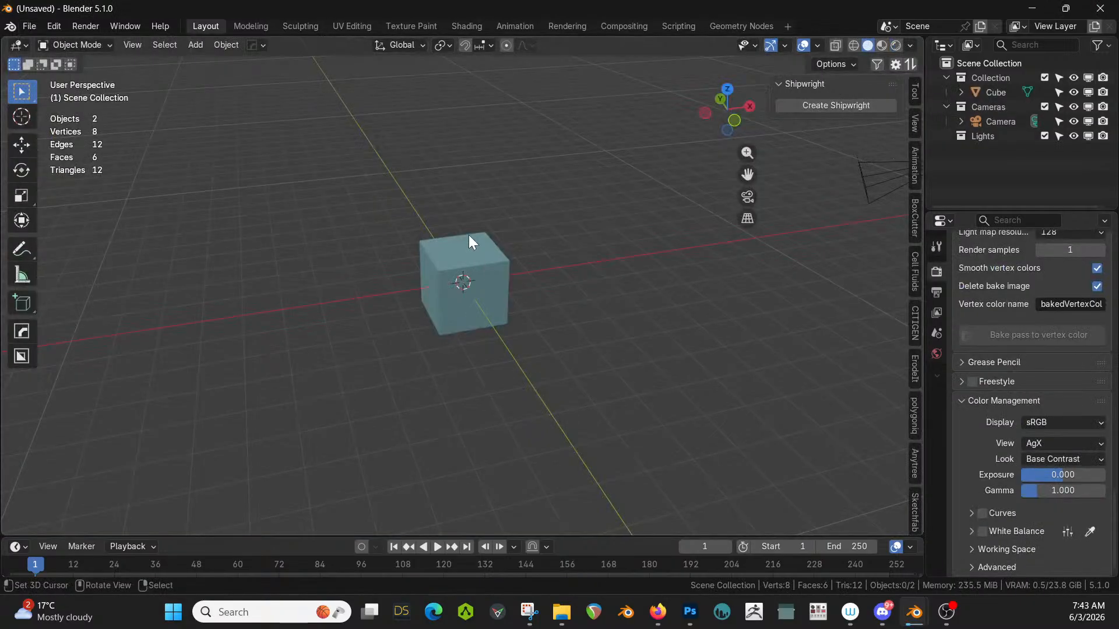
left_click(470, 239)
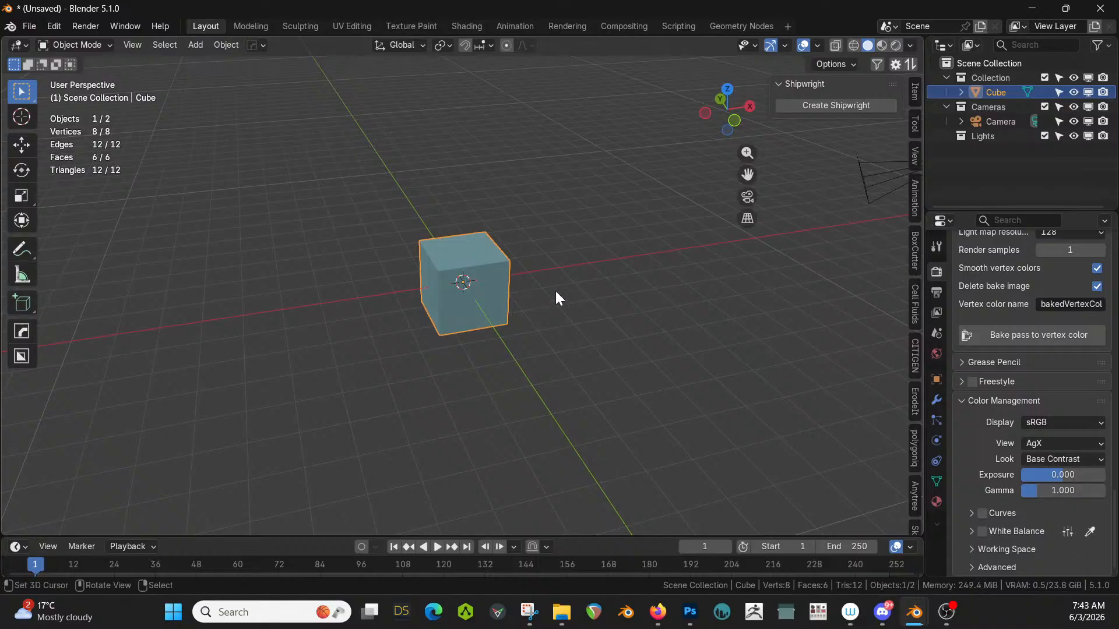
mouse_move(556, 298)
middle_mouse_down()
mouse_move(575, 282)
mouse_move(557, 280)
middle_mouse_up()
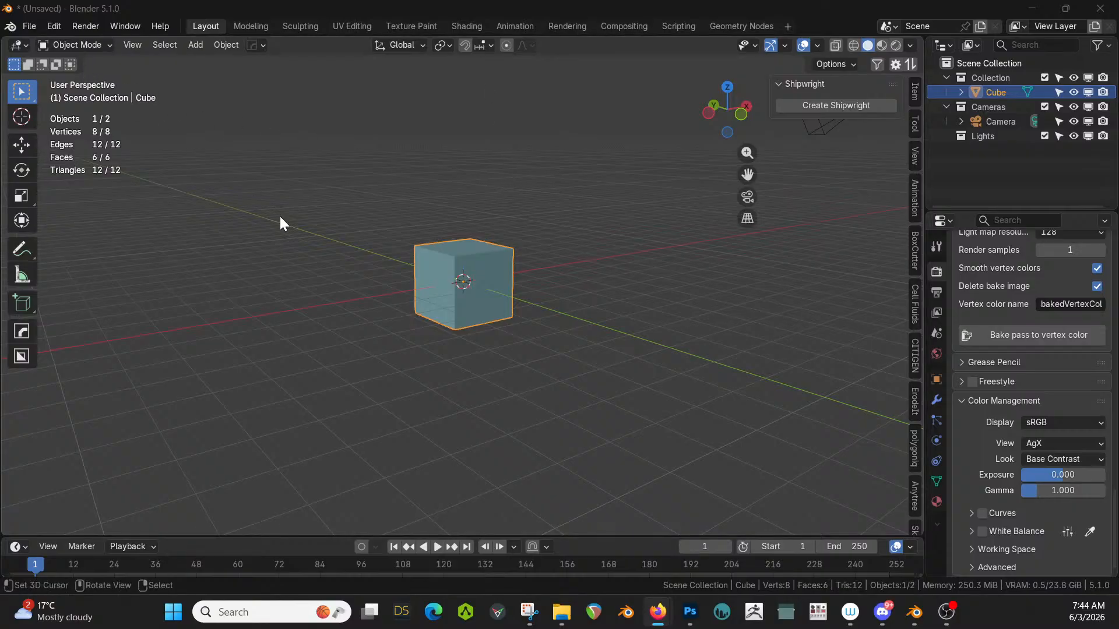
Start a SketchUp (.skp) import and browse to the "000 Sketchup Source Files" folder inside "000 The Season".
key("F4")
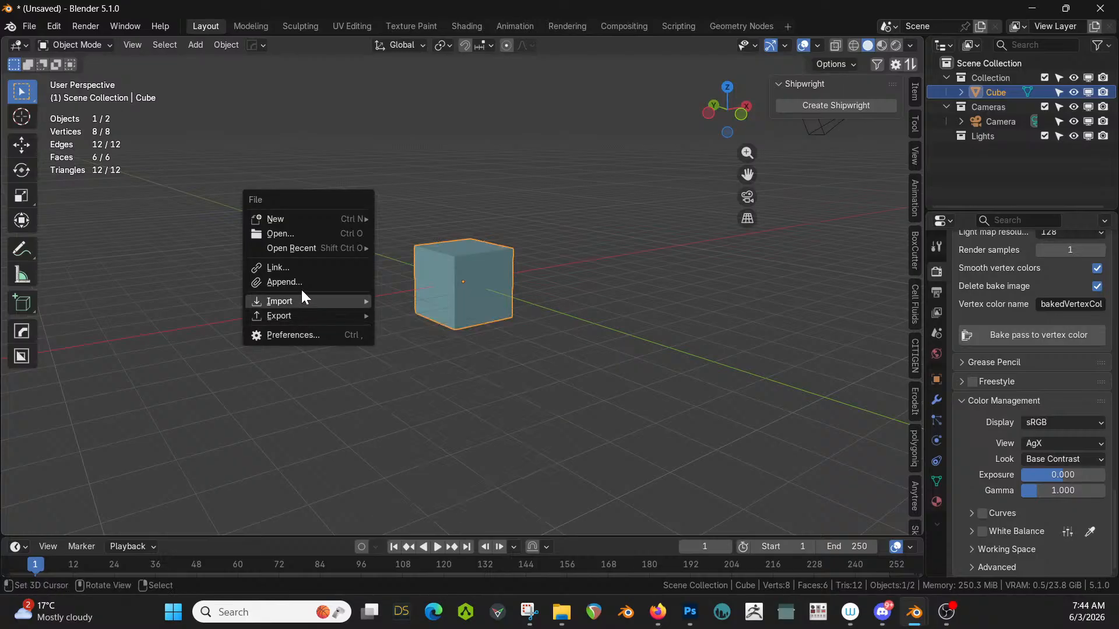
mouse_move(303, 300)
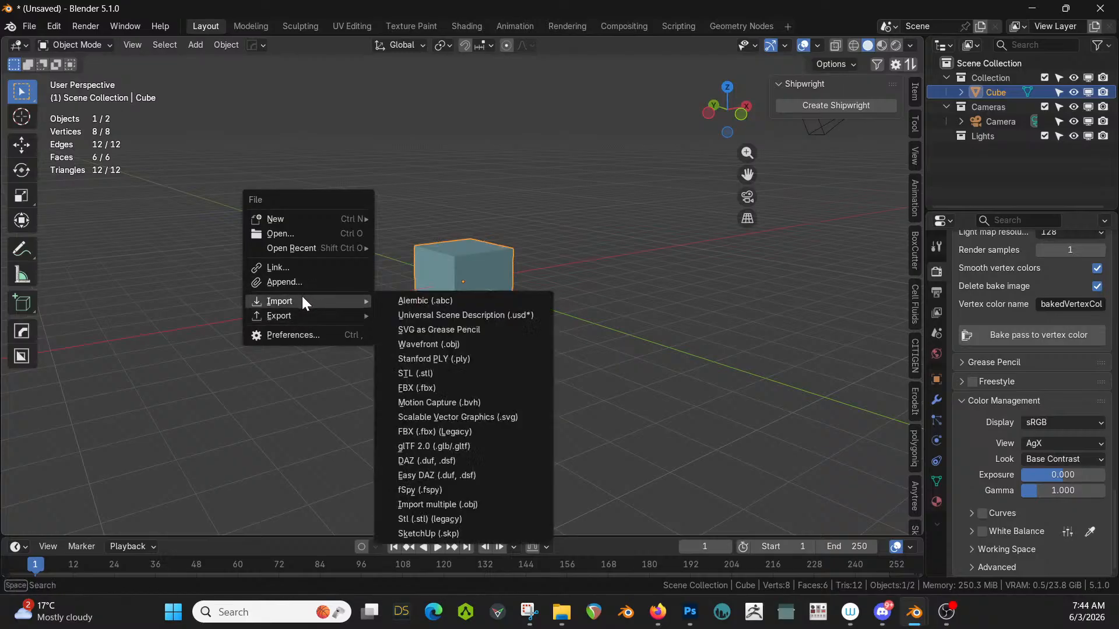
left_click(455, 532)
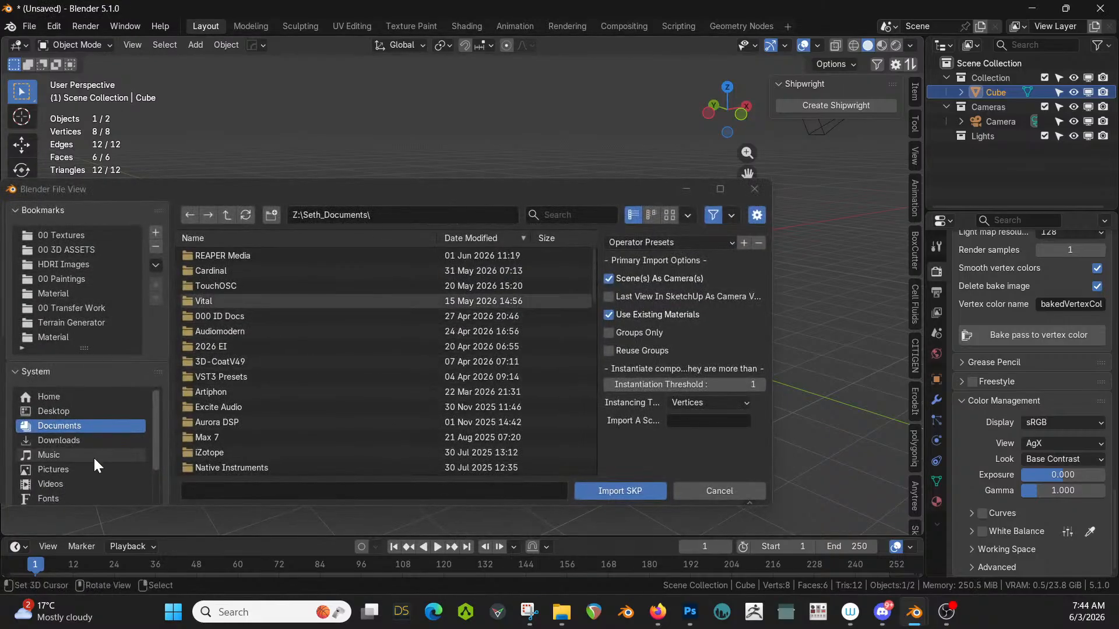
scroll(135, 481, "down", 5)
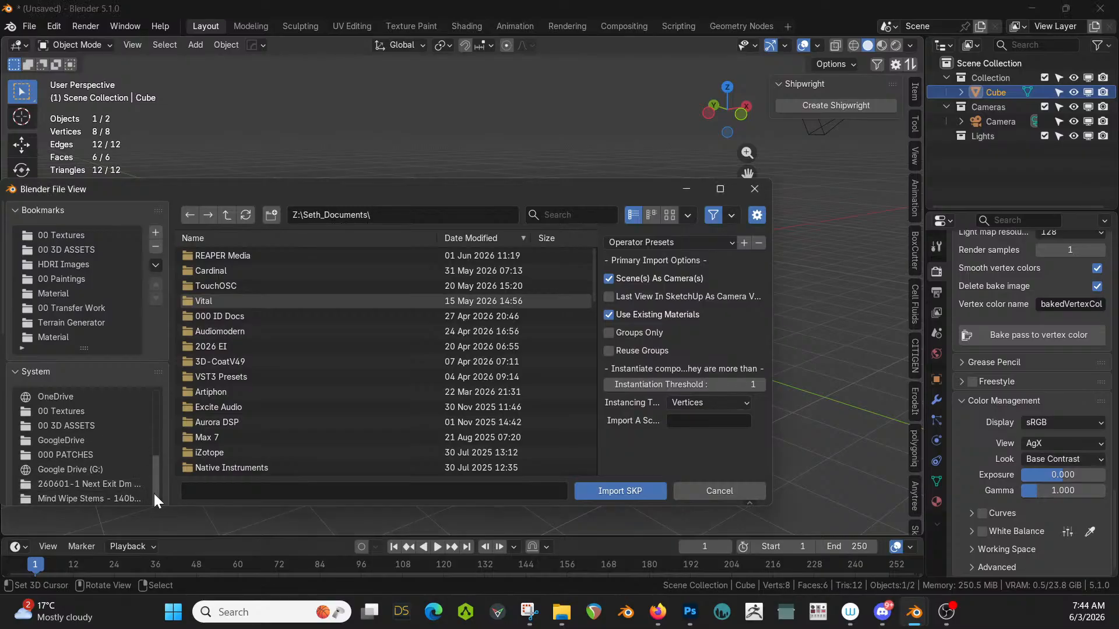
scroll(159, 486, "down", 6)
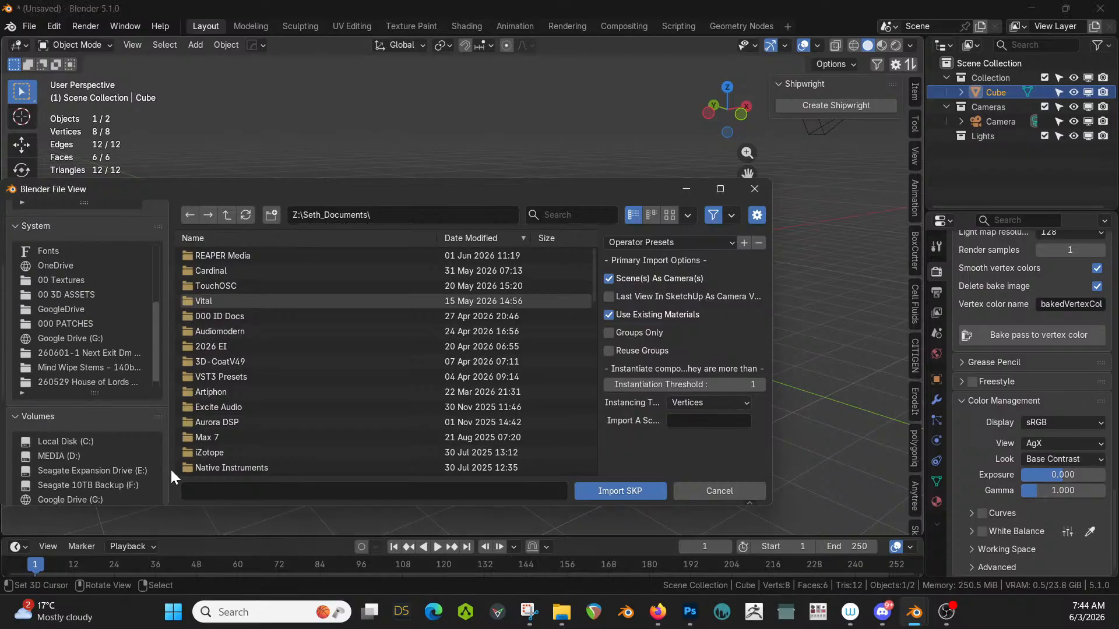
scroll(171, 467, "down", 2)
left_click(86, 414)
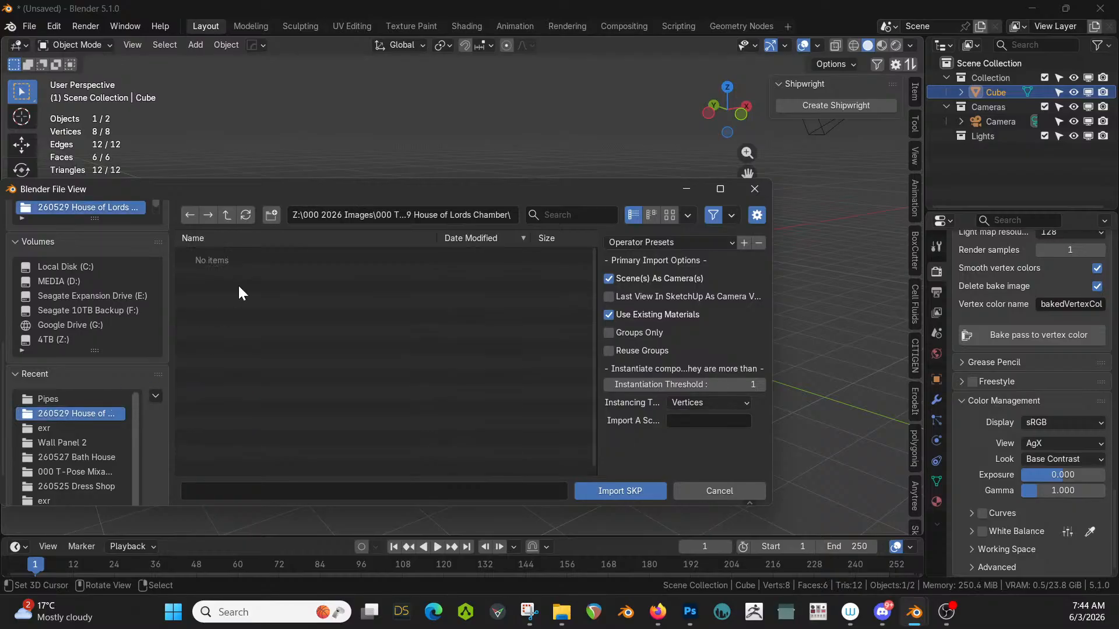
left_click(226, 216)
left_click(277, 237)
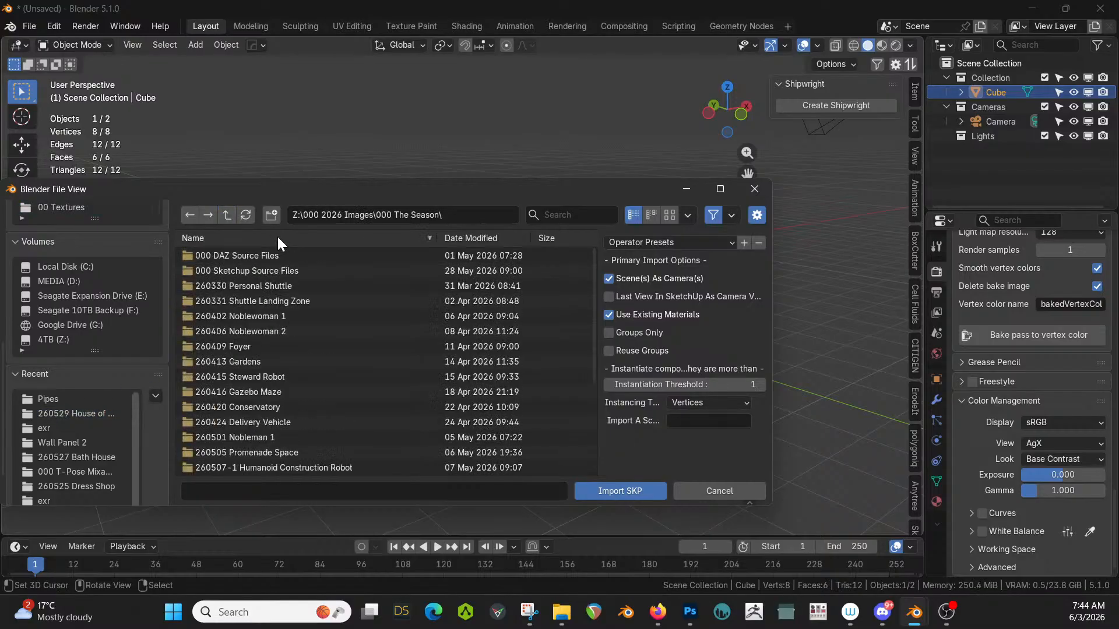
double_click(254, 270)
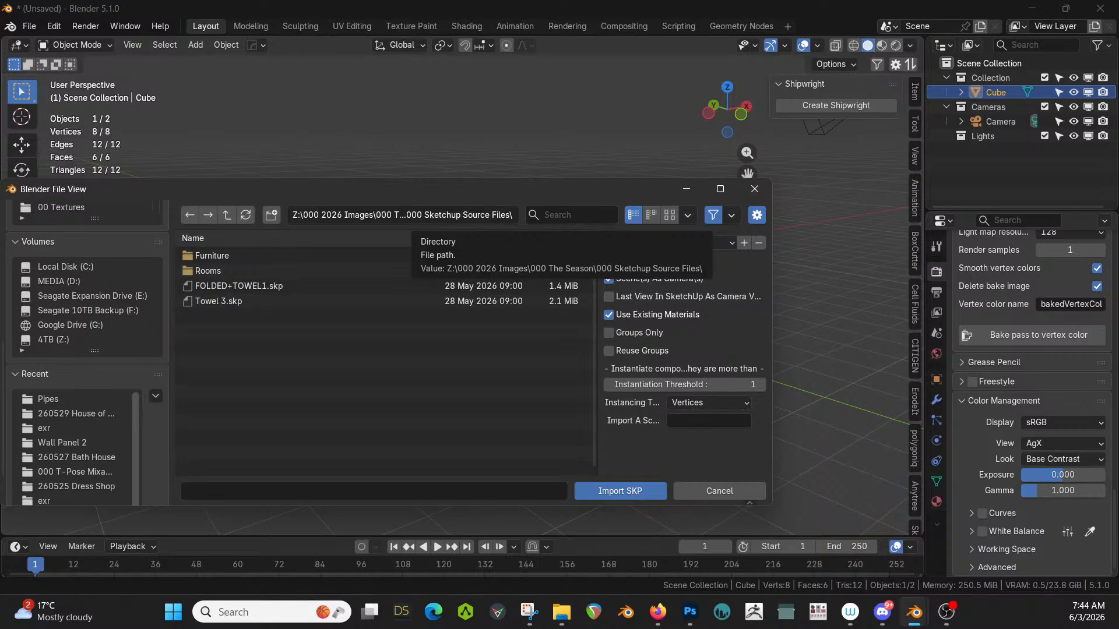
Refresh the source folder's file list and import the horse-drawn carriage SketchUp model.
key("alt+Tab")
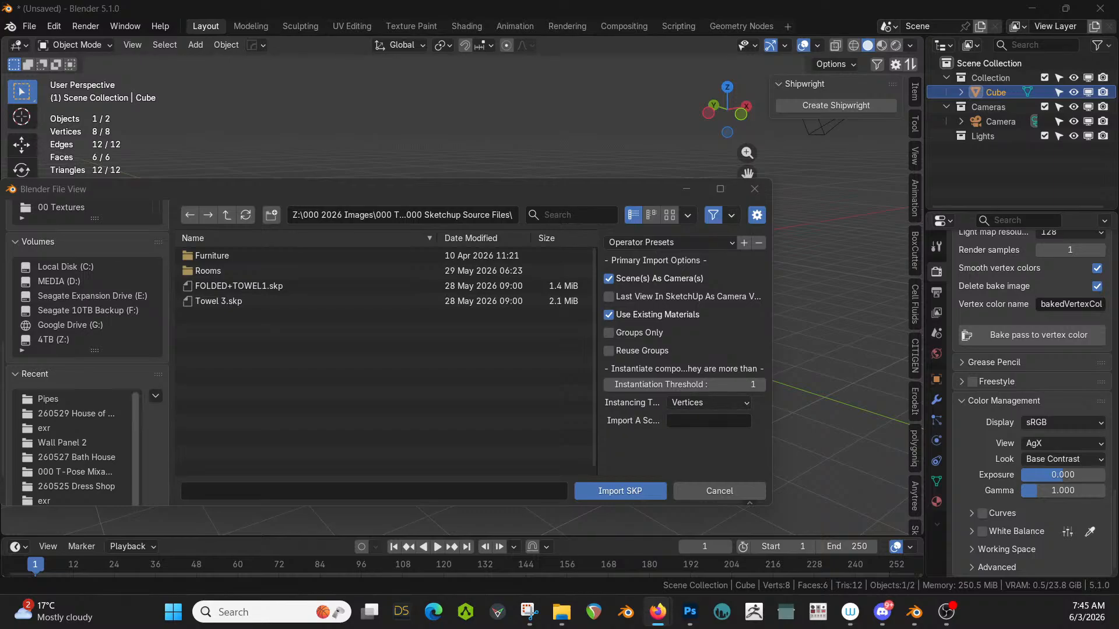
left_click(245, 215)
double_click(216, 285)
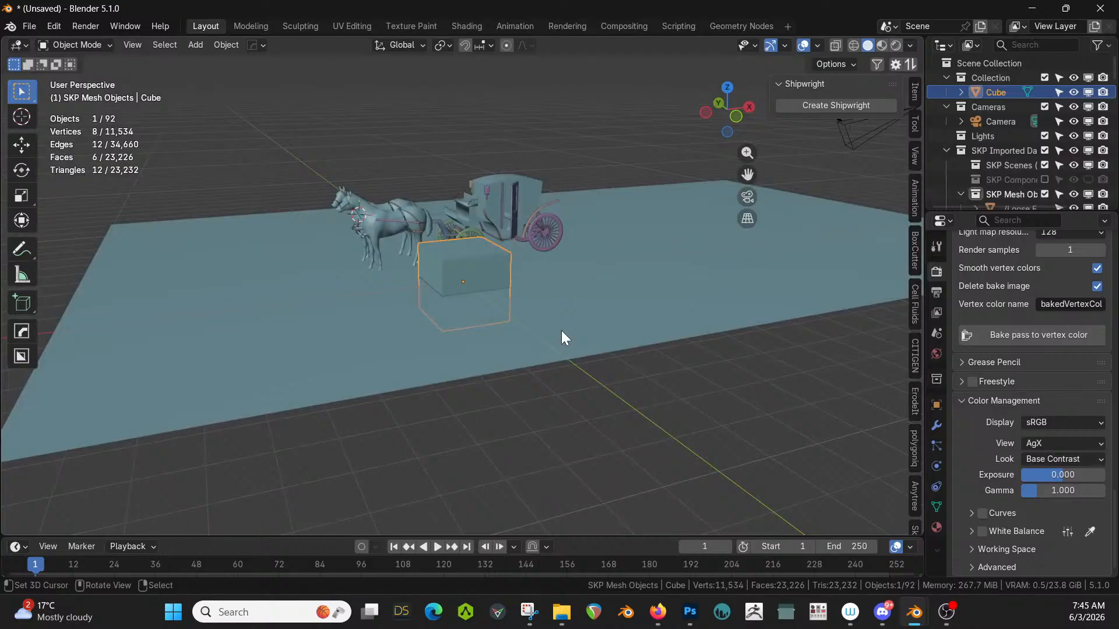
Delete the default cube in front of the imported carriage.
left_click(483, 253)
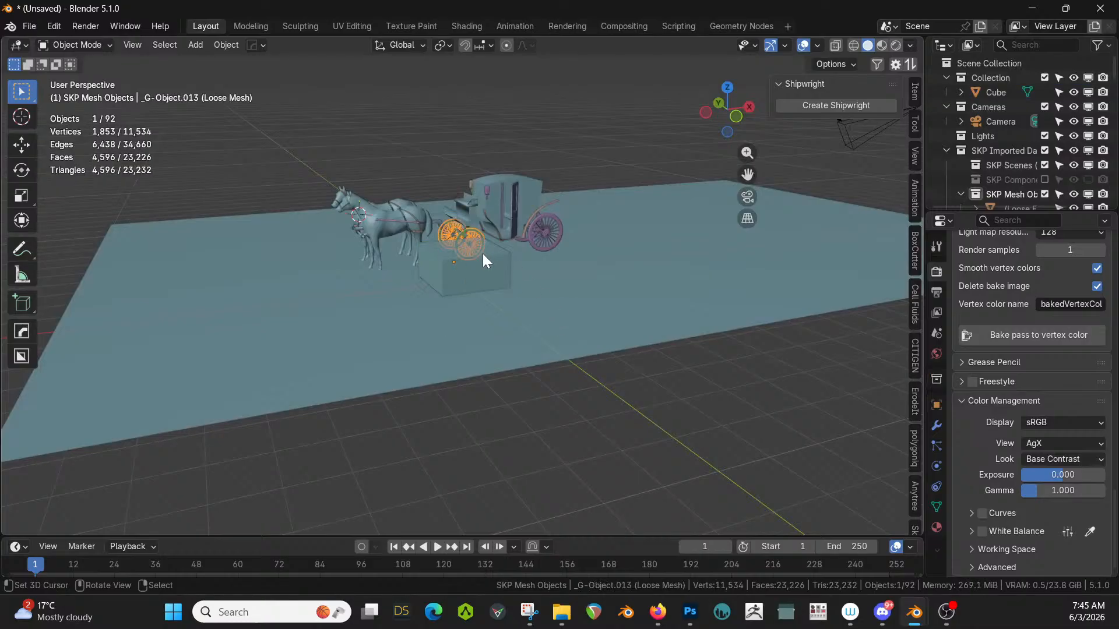
left_click(487, 273)
key("Delete")
Try to delete the whole imported object containing the ground plane, and undo the deletion.
left_click(576, 295)
key("Delete")
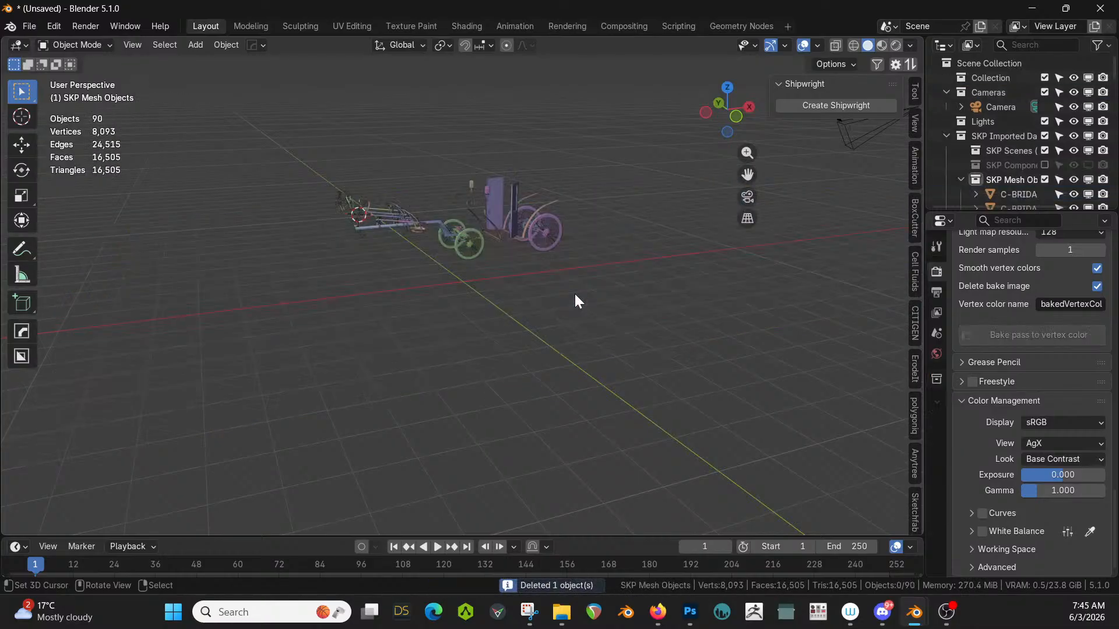
key("ctrl+z")
In face-select Edit Mode on the loose geometry object, select the linked ground plane faces and delete their vertices.
middle_click_drag(559, 288, 509, 395)
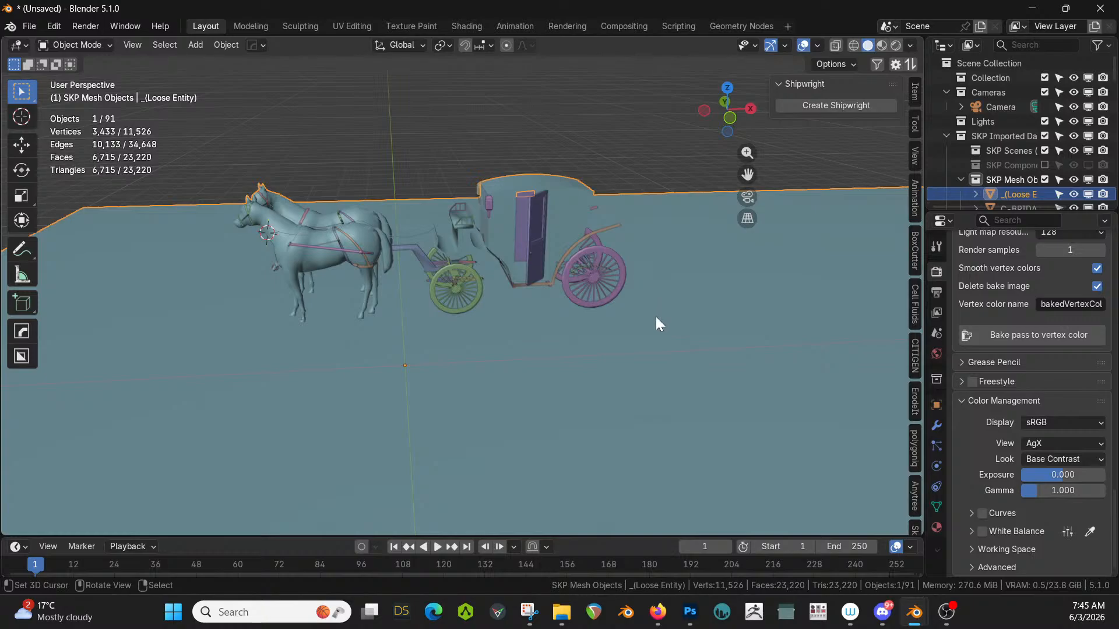
key("Tab")
key("3")
left_click(652, 347)
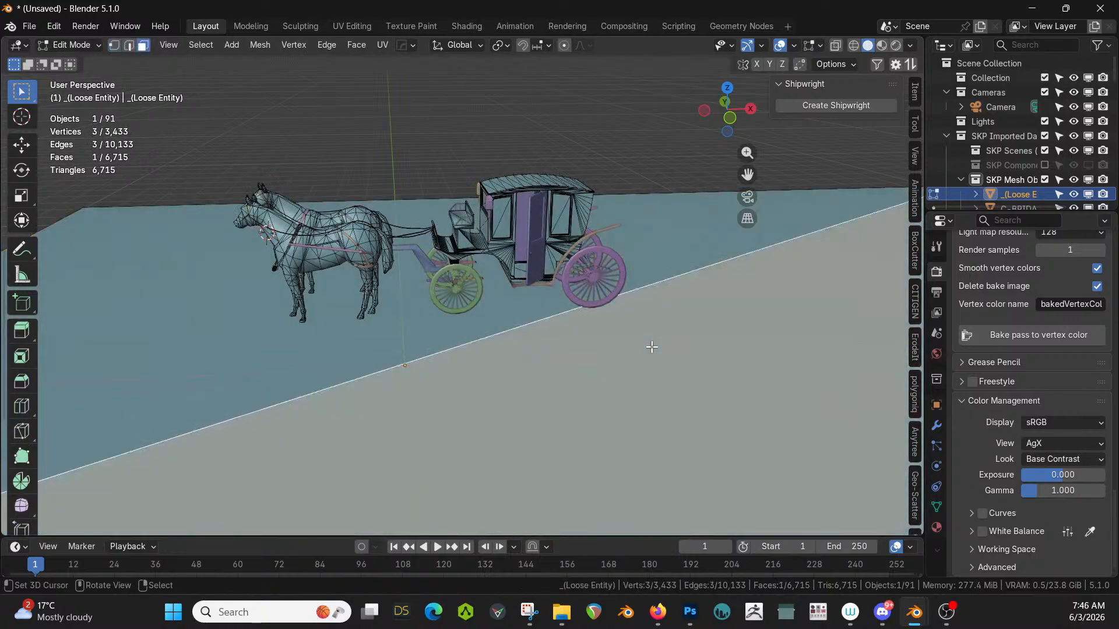
key("ctrl+l")
key("x")
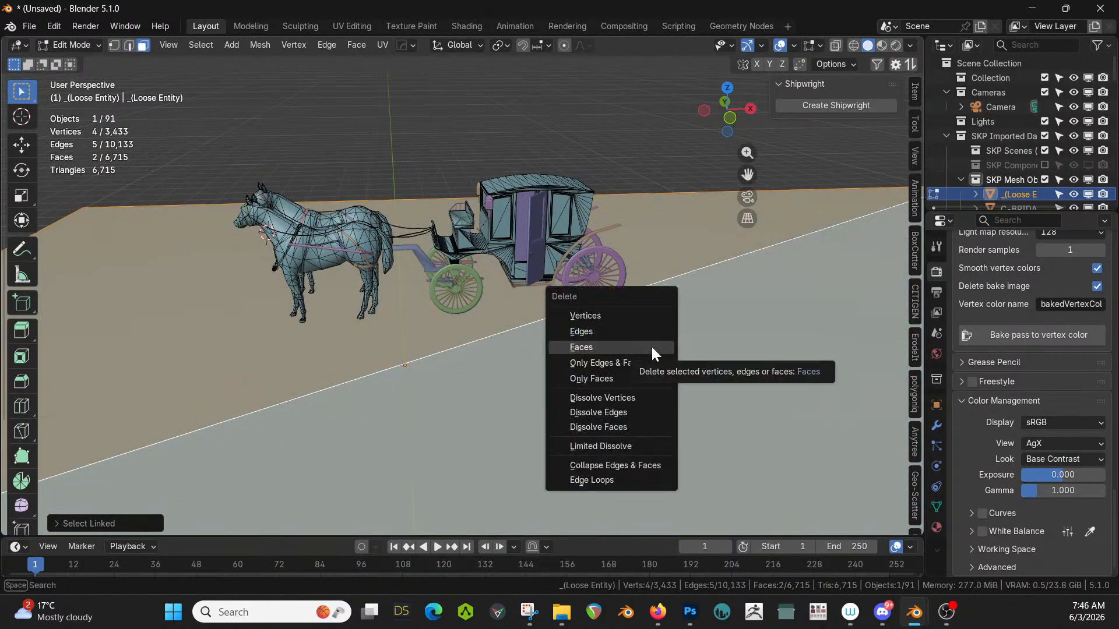
left_click(629, 317)
From the front view, select each of the two horses as linked geometry and delete both.
scroll(629, 317, "down", 3)
middle_click_drag(645, 315, 560, 290)
key("KP_3")
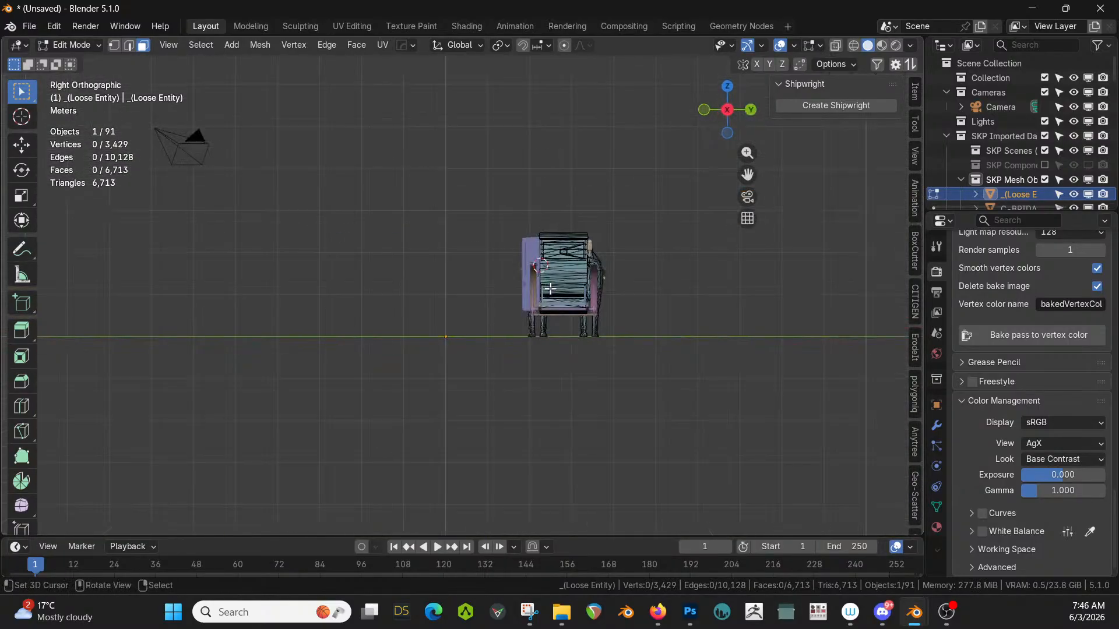
key("KP_1")
scroll(550, 290, "up", 2)
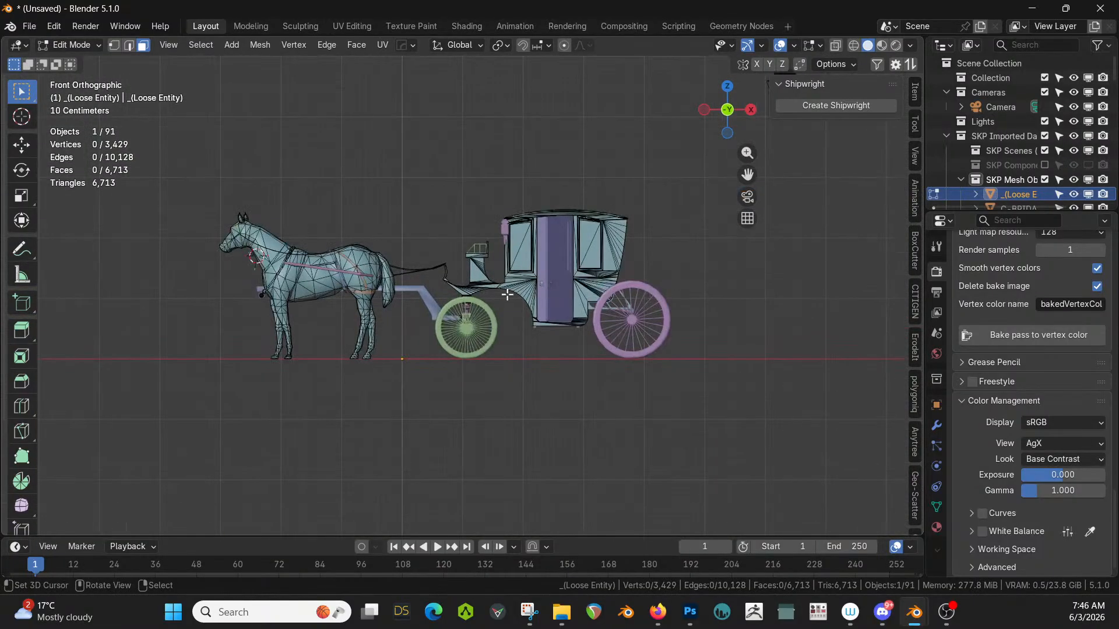
left_click(328, 281)
key("l")
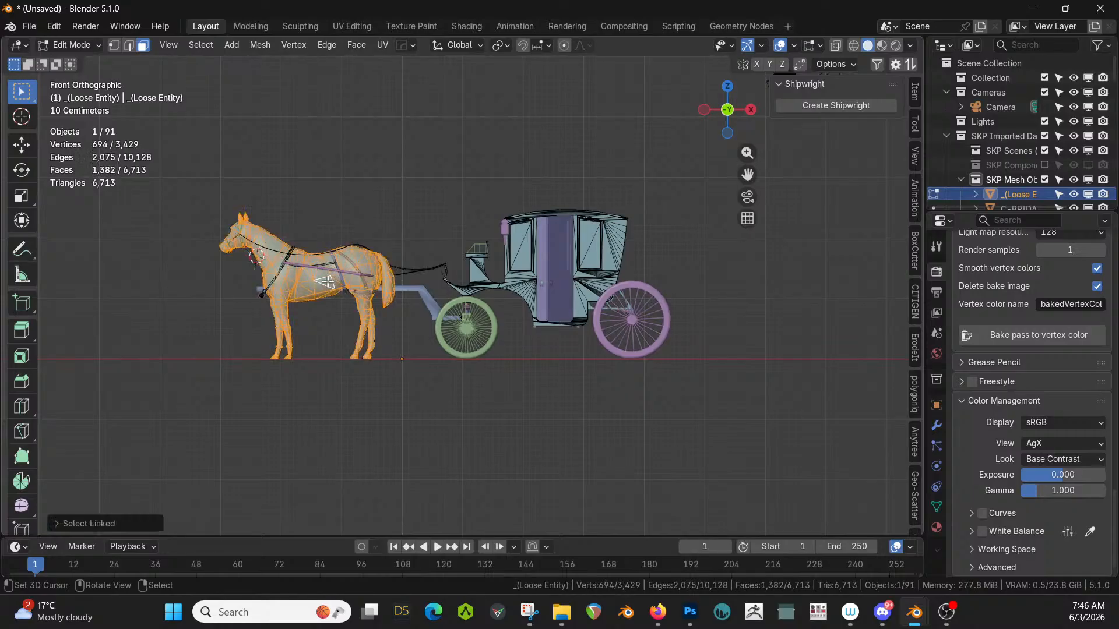
key("x")
left_click(328, 281)
left_click(329, 282)
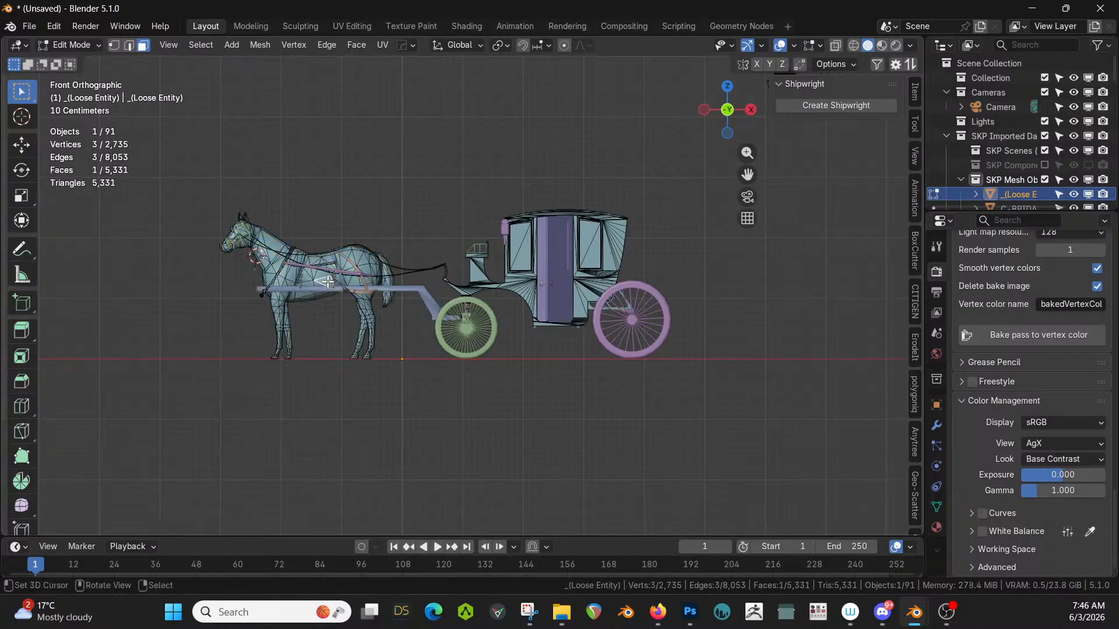
key("l")
key("x")
left_click(328, 281)
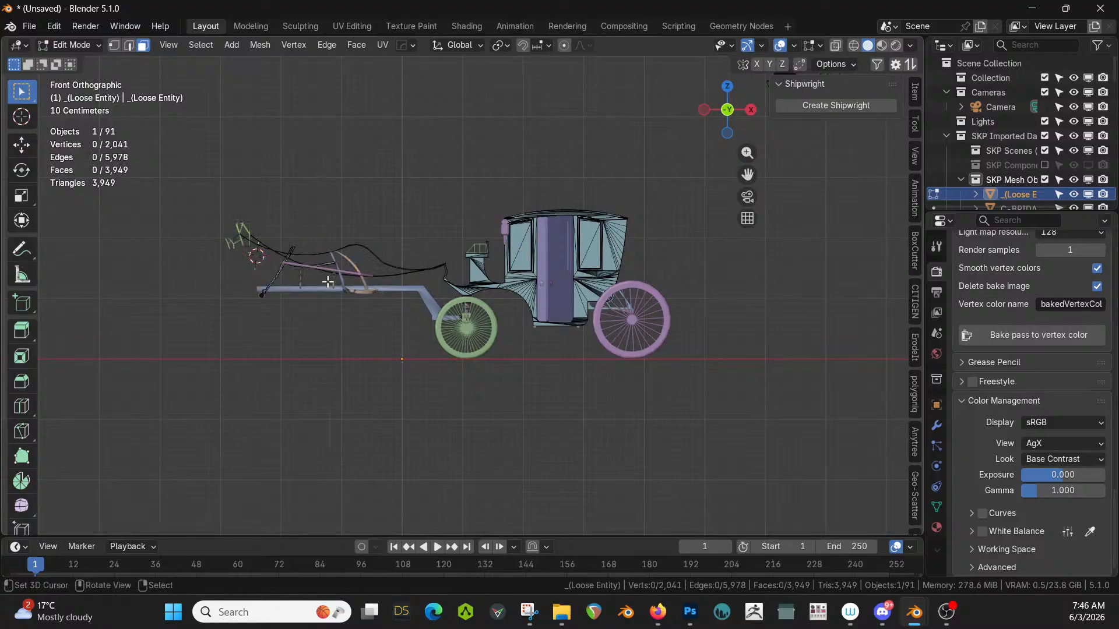
Return to Object Mode, select all objects and join the carriage parts into a single mesh.
middle_click_drag(341, 290, 461, 323, "shift")
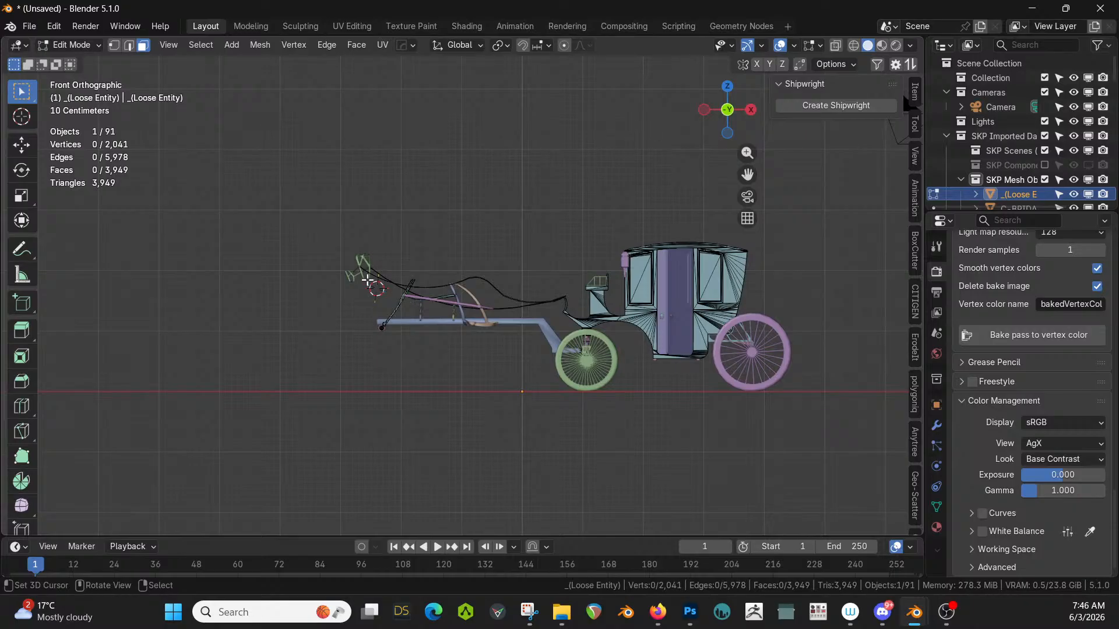
key("Tab")
key("Tab")
key("a")
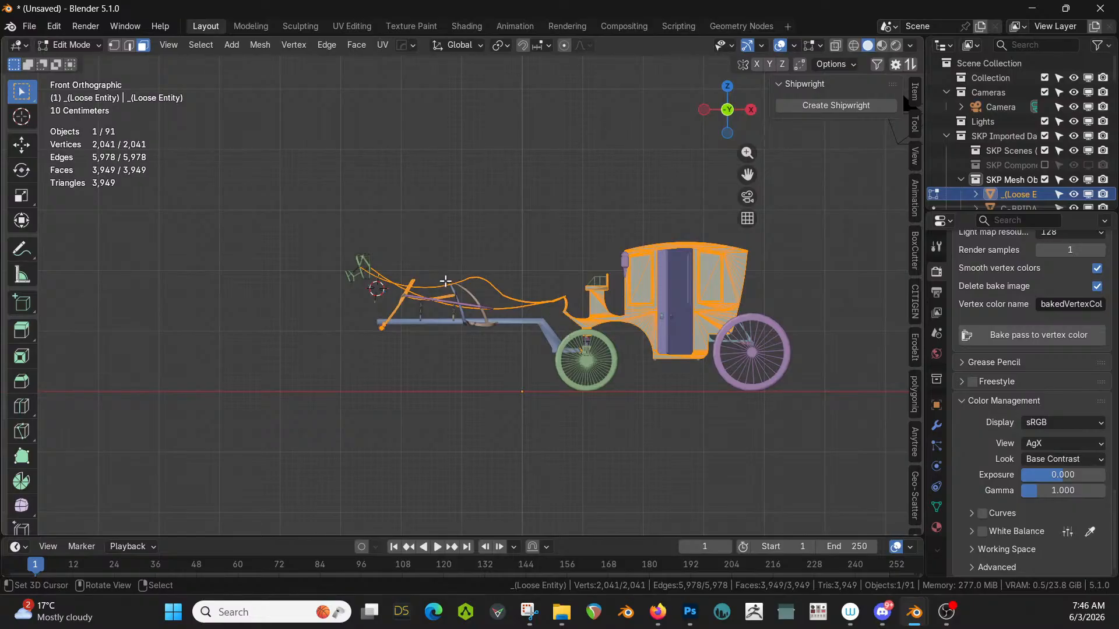
key("Tab")
key("a")
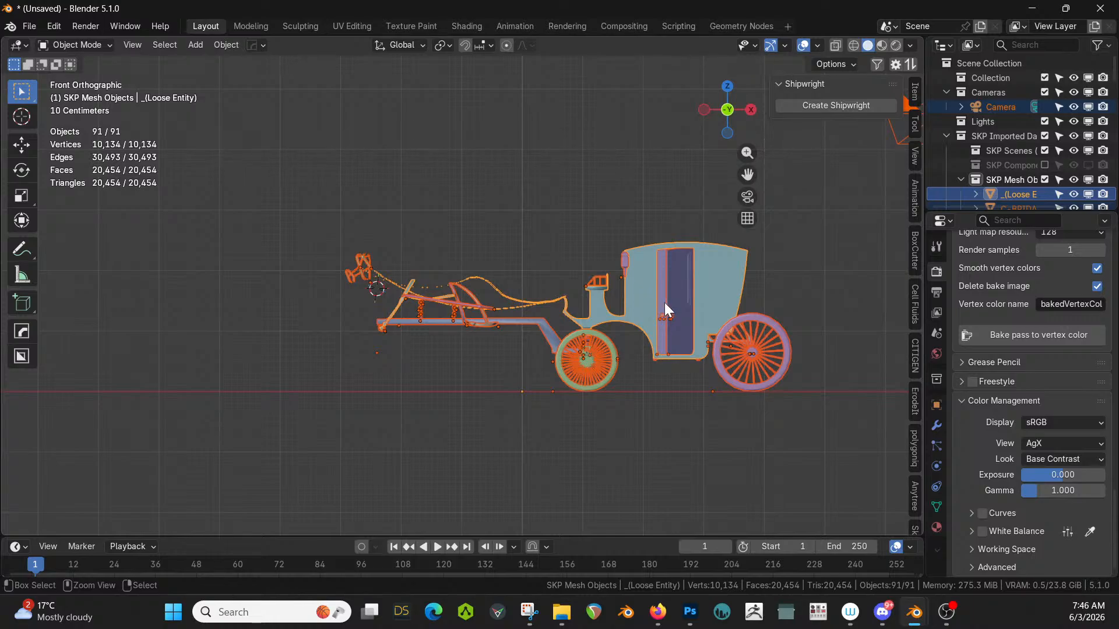
key("ctrl+j")
In Edit Mode, select the linked geometry of the pole extending ahead of the front wheels and delete it.
scroll(558, 358, "up", 1)
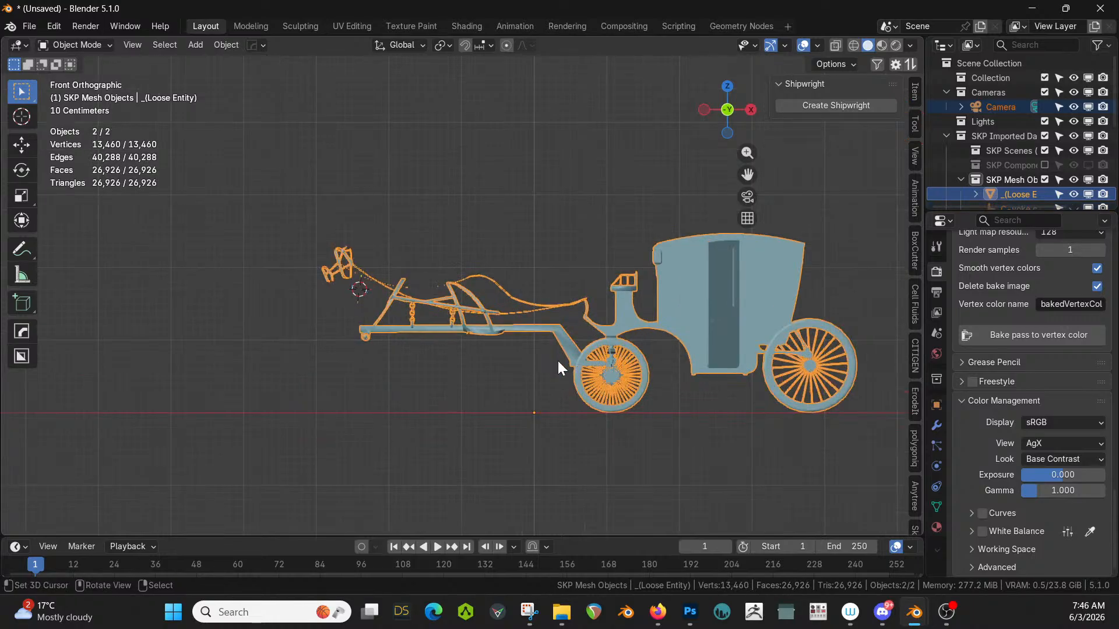
key("Tab")
left_click(555, 334)
key("ctrl+l")
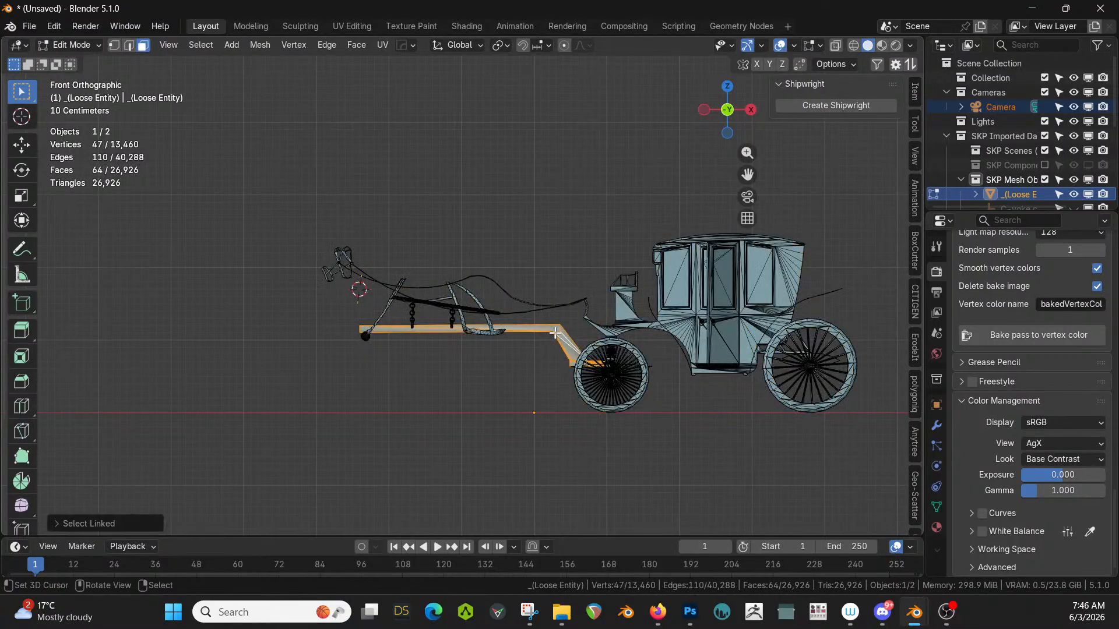
key("x")
left_click(555, 331)
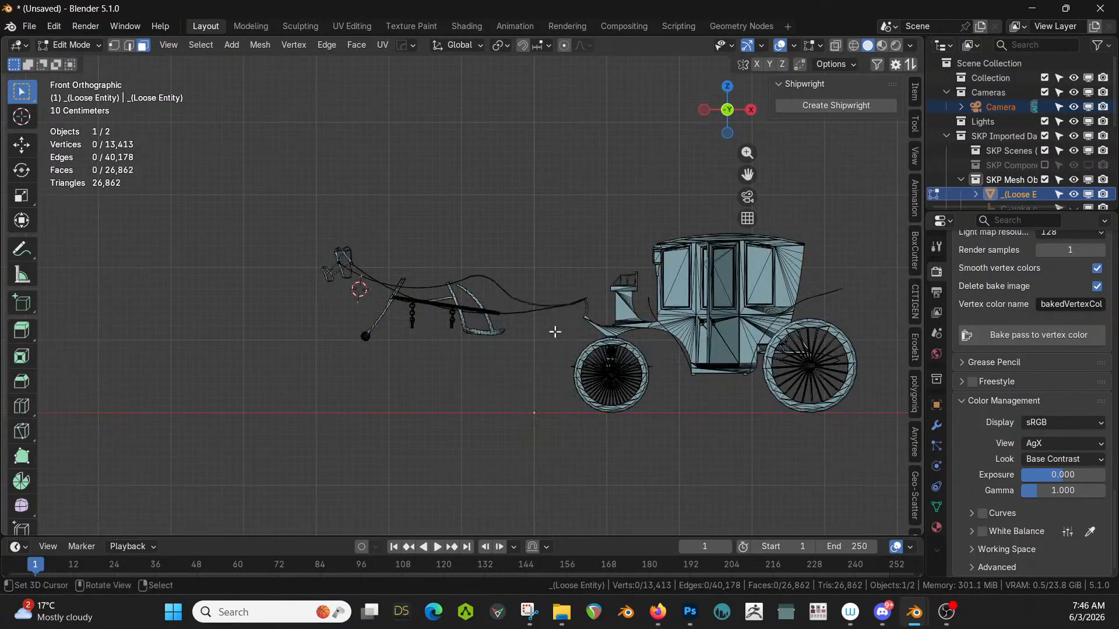
Box-select the harness and reins ahead of the carriage, extend to linked geometry and delete the vertices, repeating for the leftovers.
left_click_drag(279, 186, 527, 379)
key("ctrl+l")
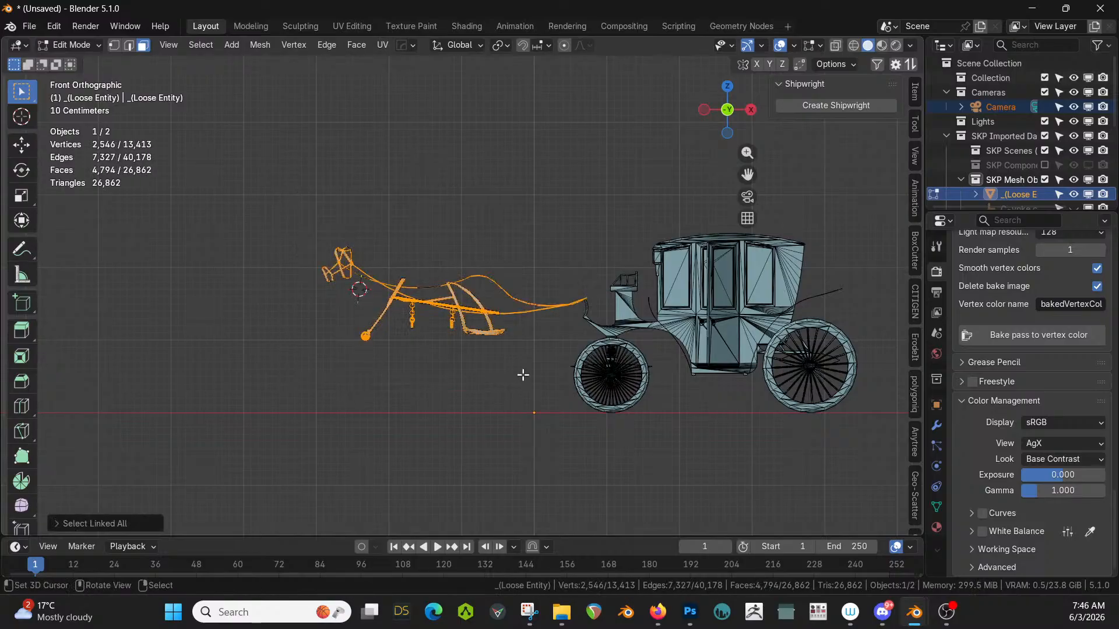
key("x")
left_click(481, 349)
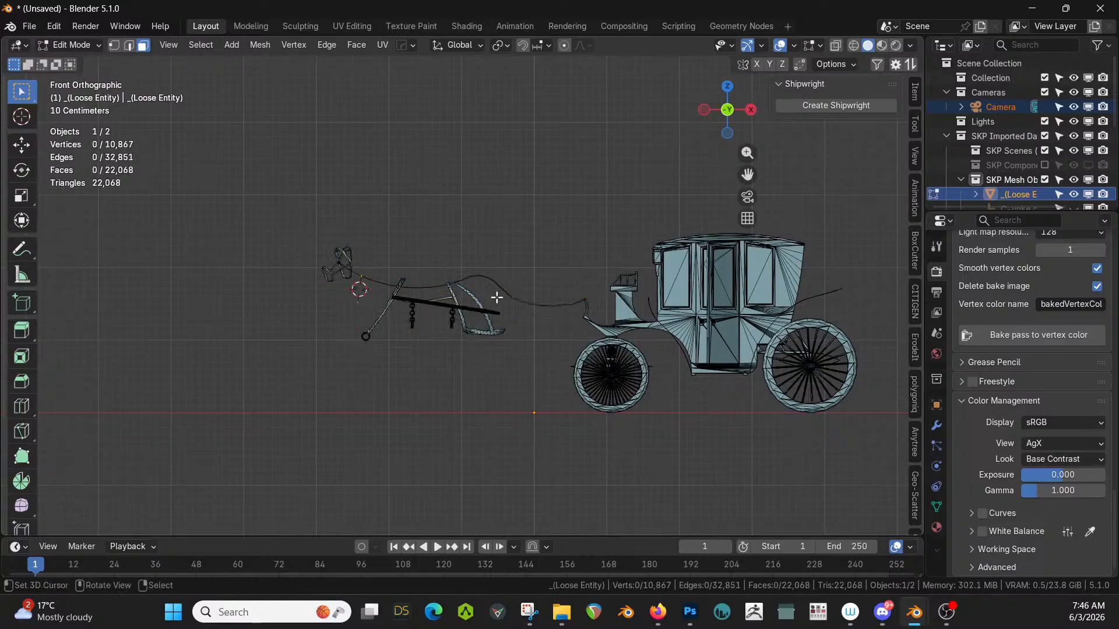
left_click_drag(288, 198, 529, 369)
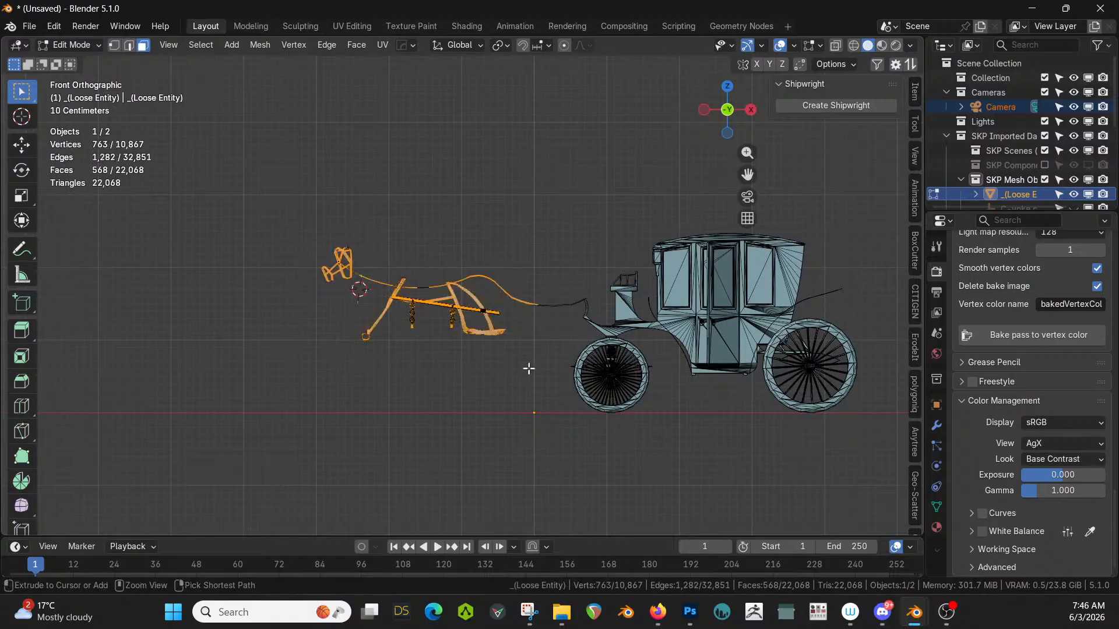
key("ctrl+l")
key("x")
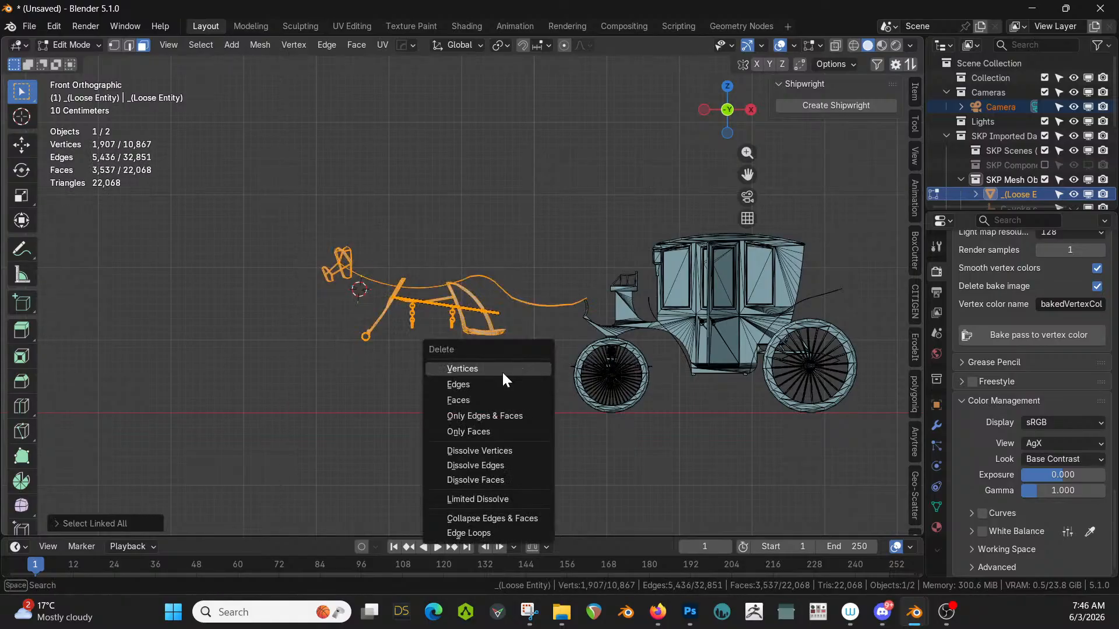
left_click(502, 372)
Turn on X-ray, box-select and delete the remaining harness straps, and return to Object Mode.
key("b")
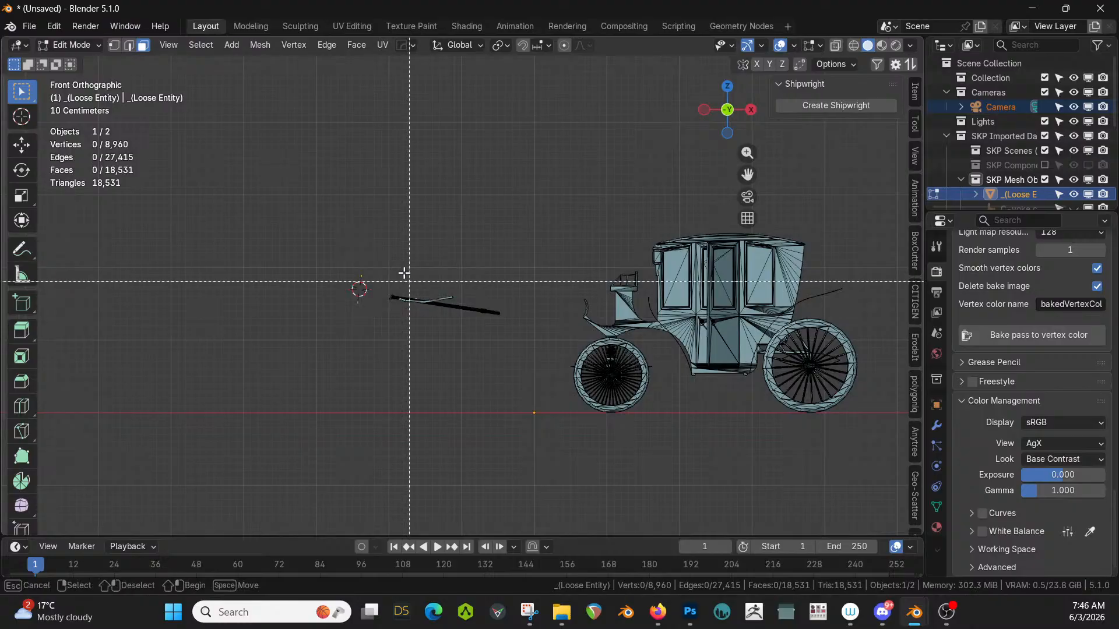
left_click_drag(364, 249, 505, 342)
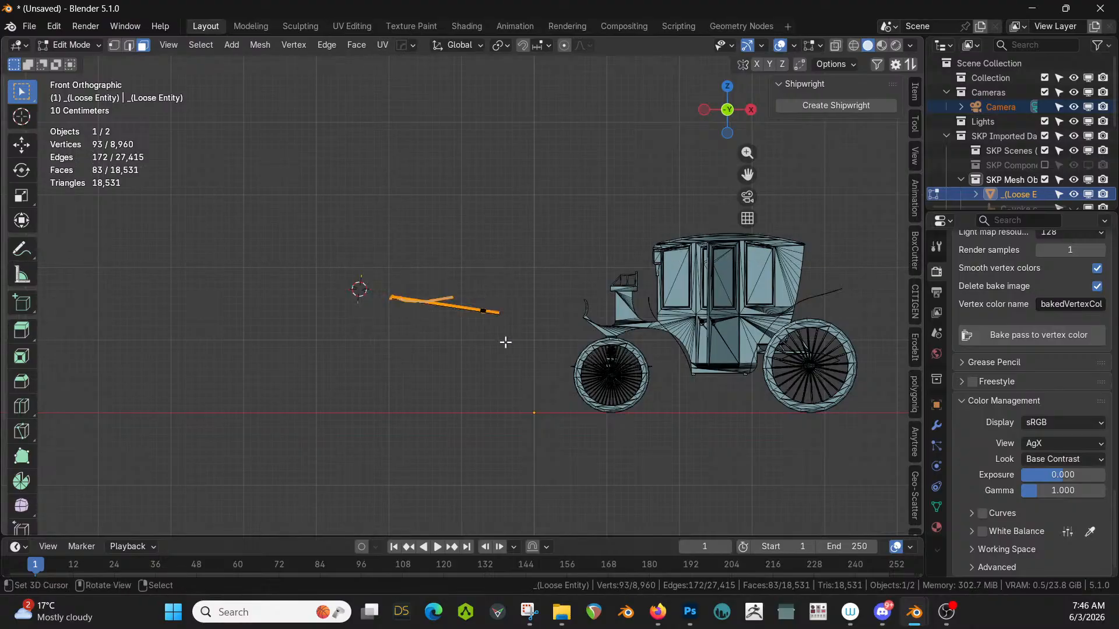
key("alt+z")
key("b")
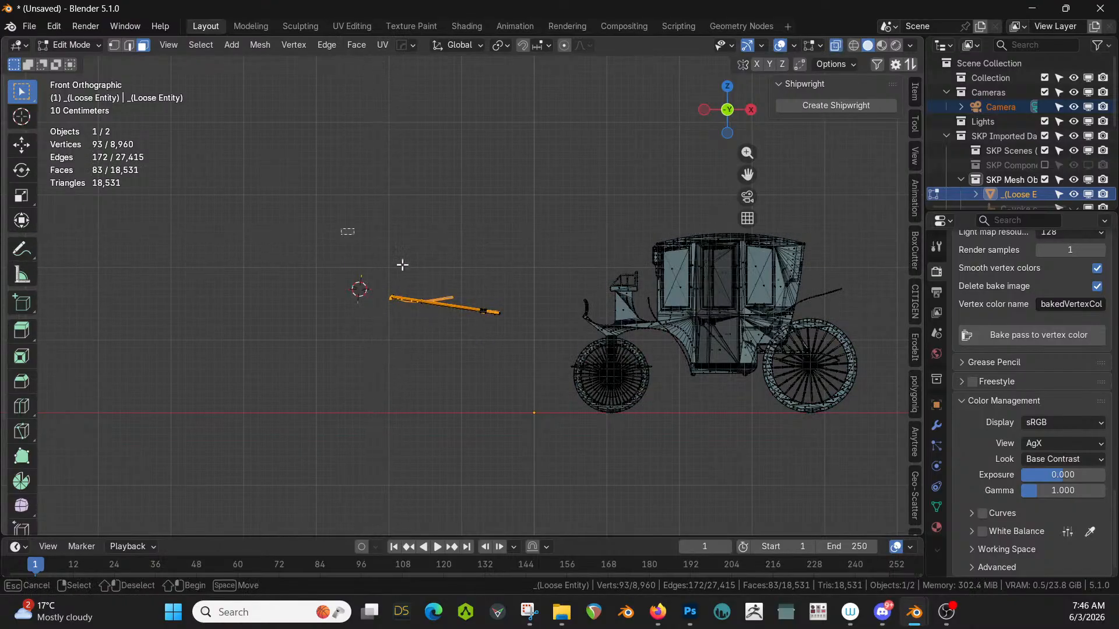
left_click_drag(402, 265, 518, 361)
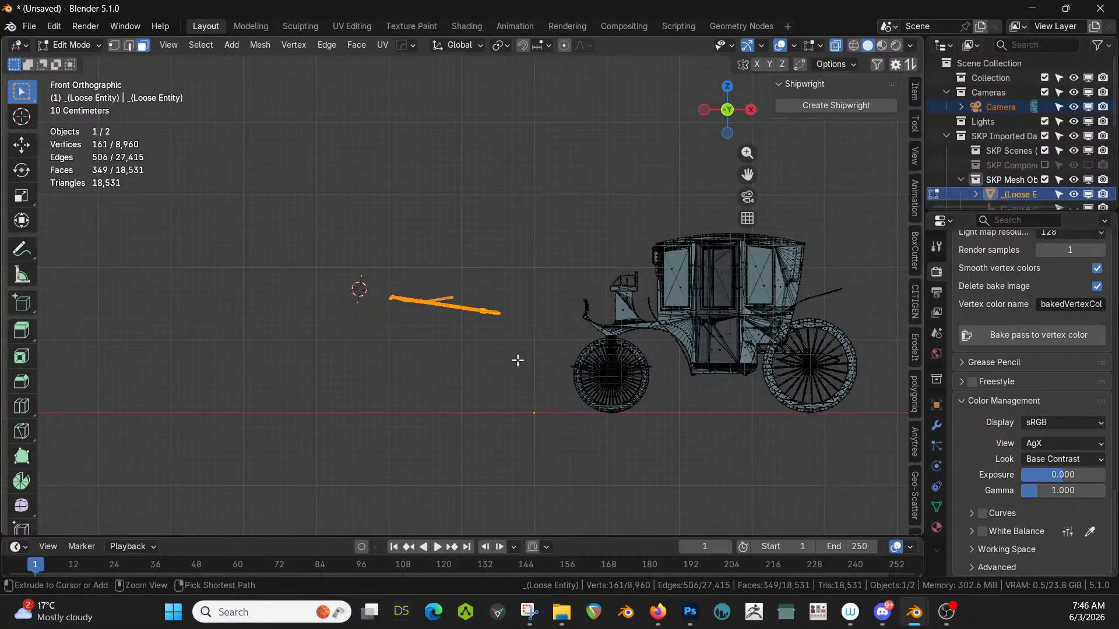
key("x")
left_click(518, 361)
key("Tab")
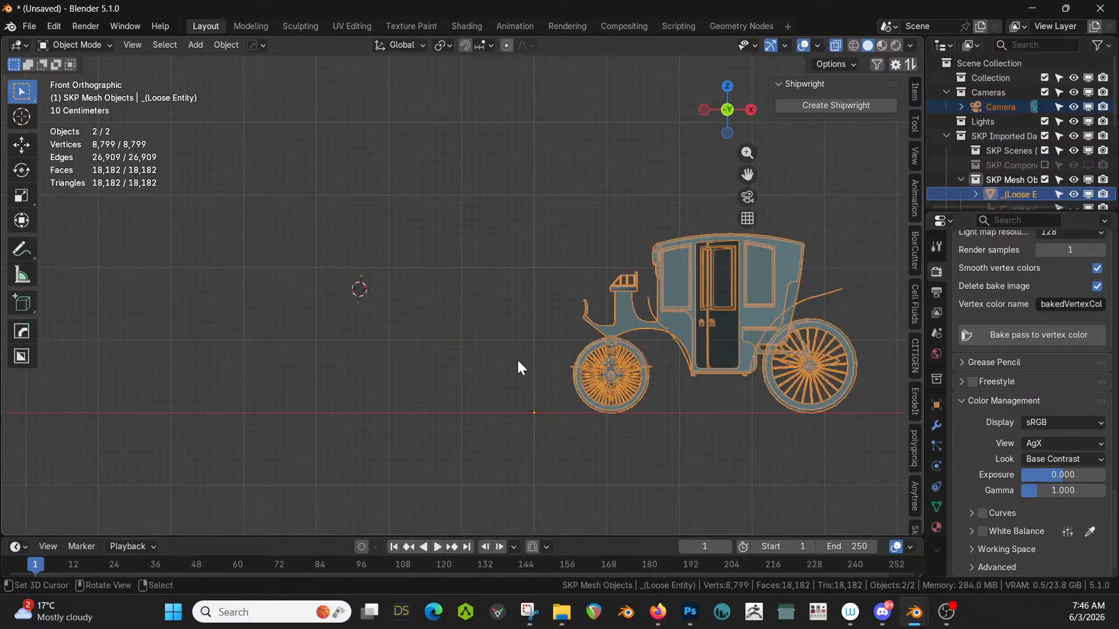
Select the joined carriage mesh, clear its parent and clear its location.
middle_click_drag(516, 358, 545, 443)
left_click(534, 258)
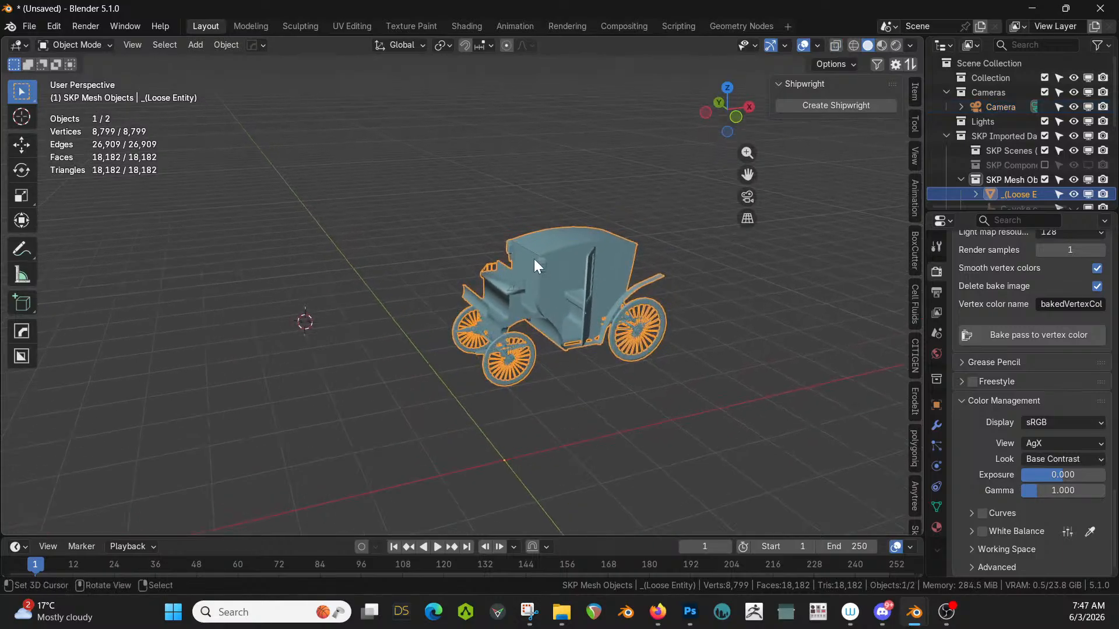
key("alt+p")
left_click(533, 259)
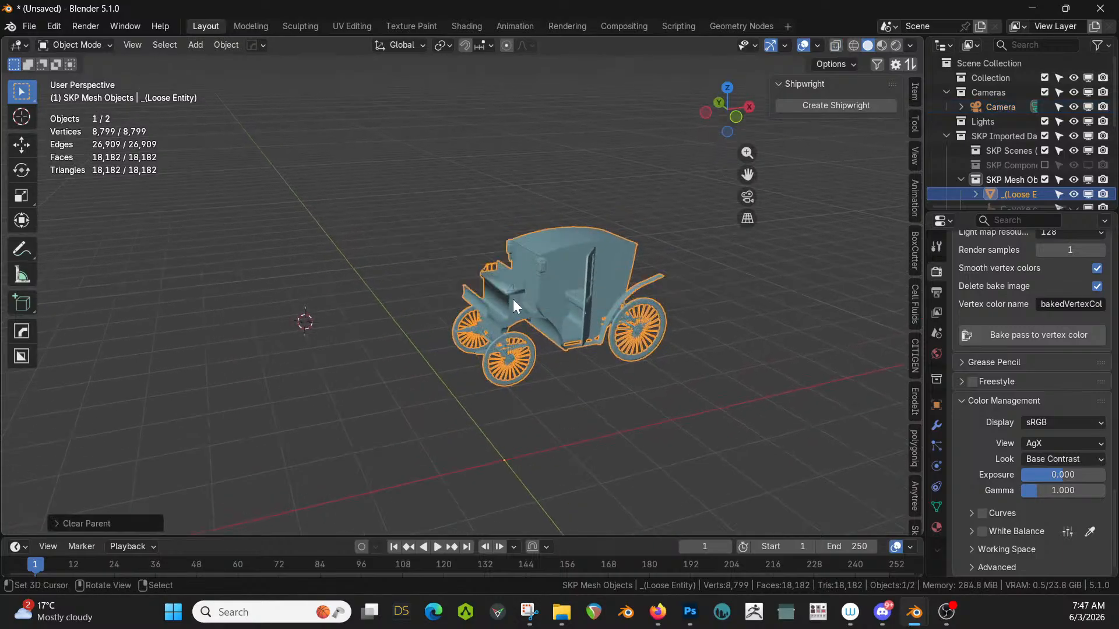
key("alt+g")
Move the carriage mesh into a new collection named Template.
scroll(990, 187, "down", 3)
scroll(992, 188, "down", 4)
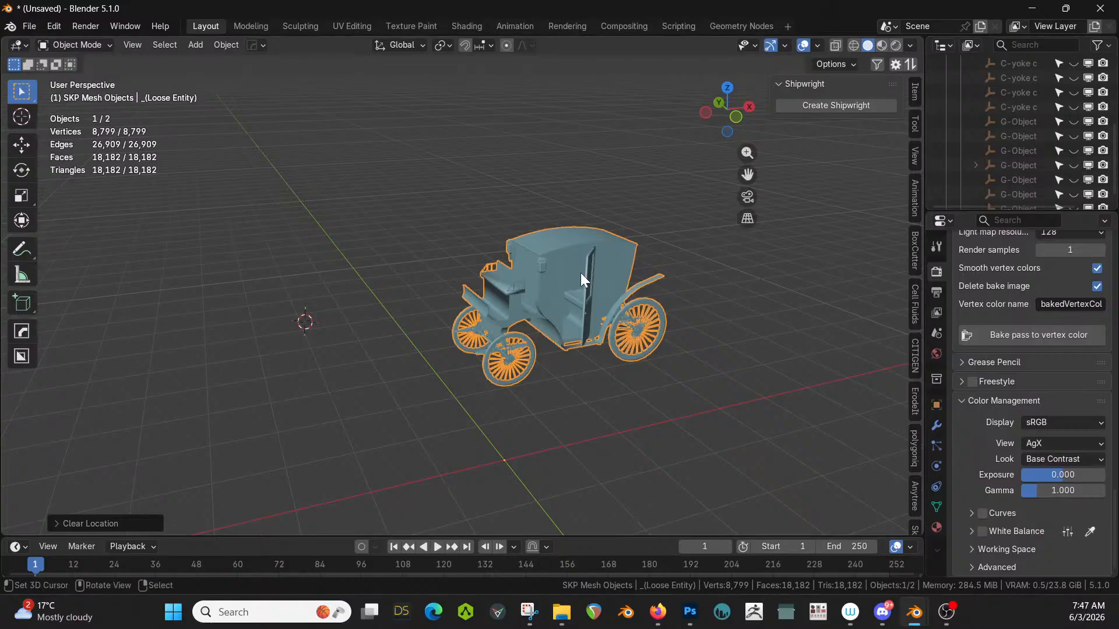
key("m")
left_click(516, 301)
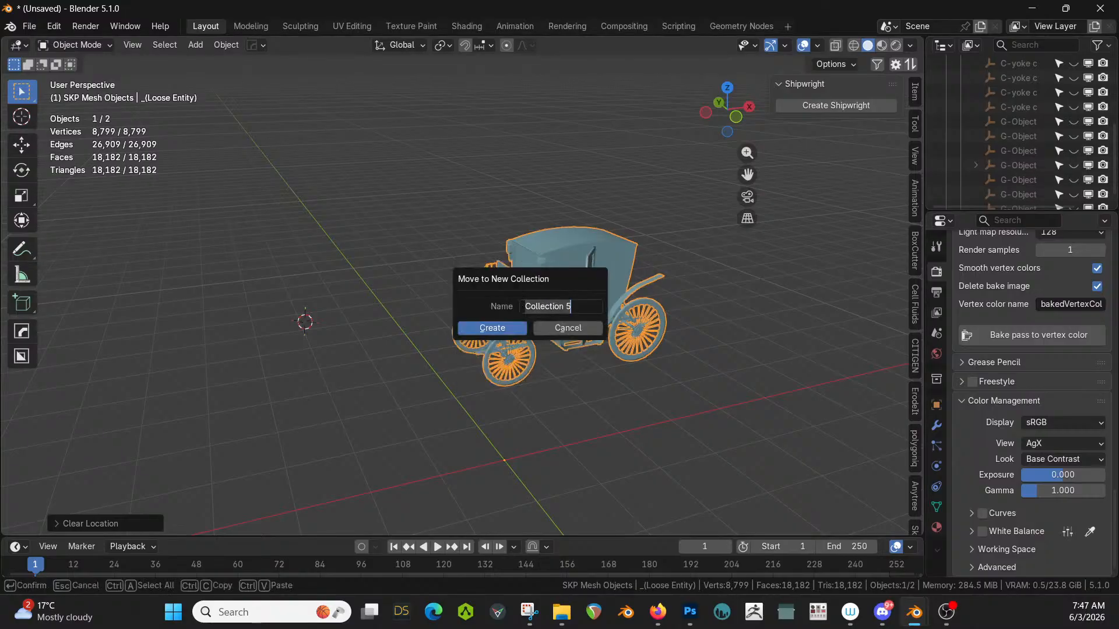
type("Template")
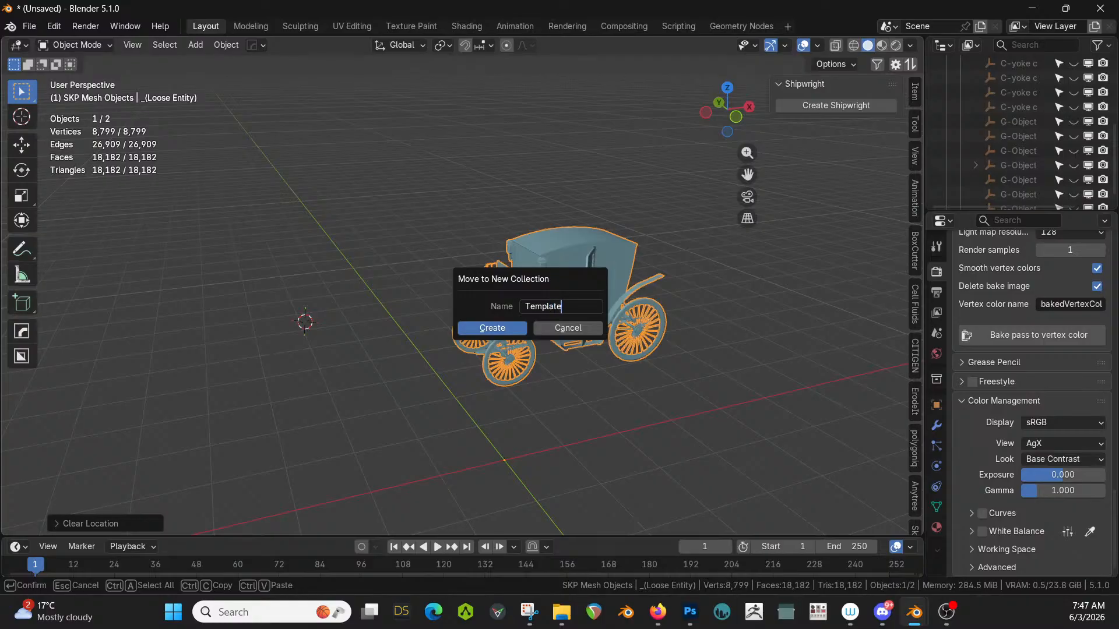
key("Return")
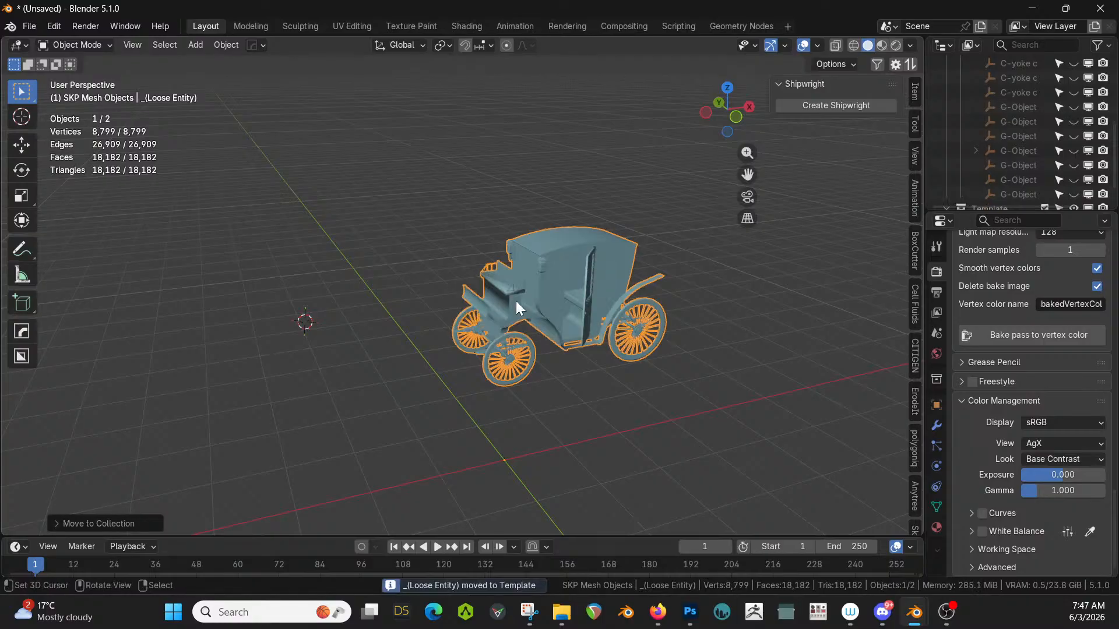
Delete the SKP Imported Data collection together with its whole hierarchy.
scroll(1038, 120, "up", 5)
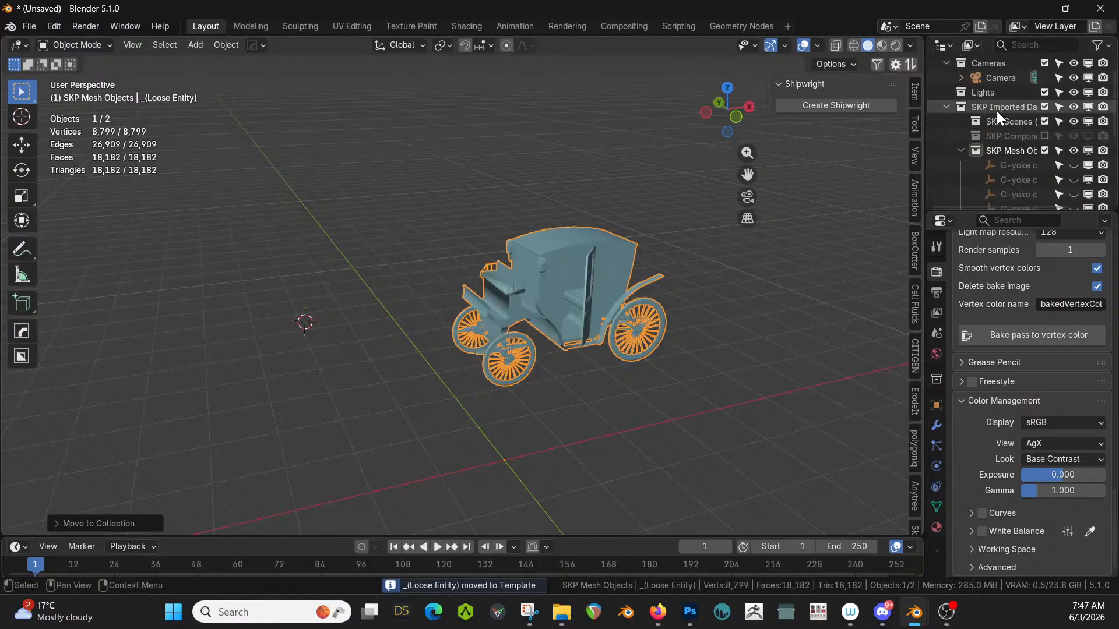
right_click(997, 111)
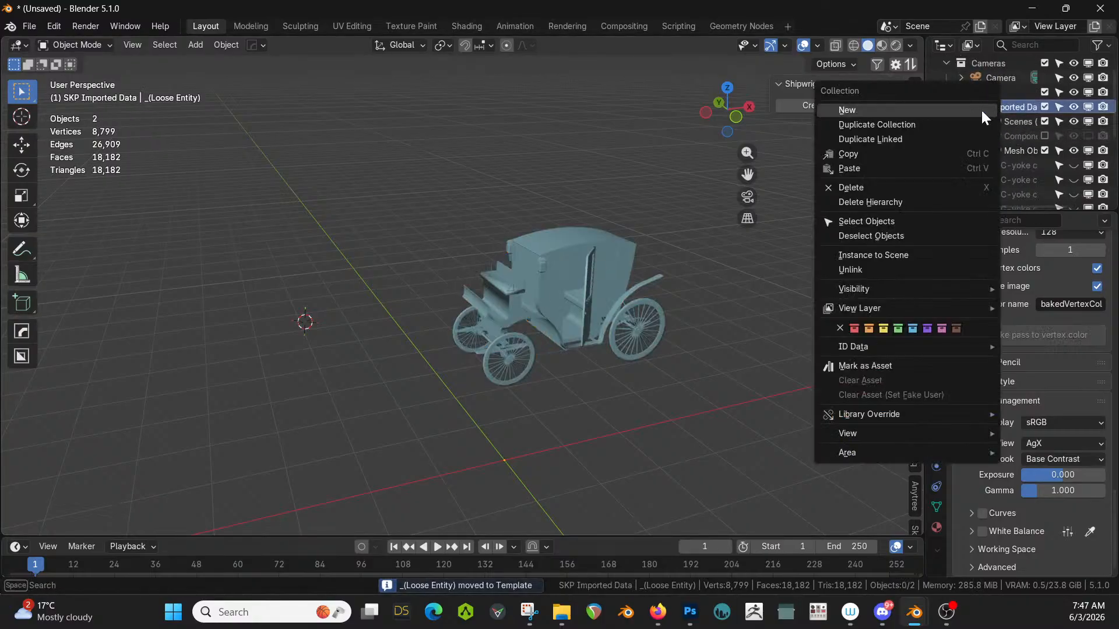
left_click(880, 203)
Reset the 3D cursor to the world origin and set the selected carriage's origin to the 3D cursor.
left_click(562, 253)
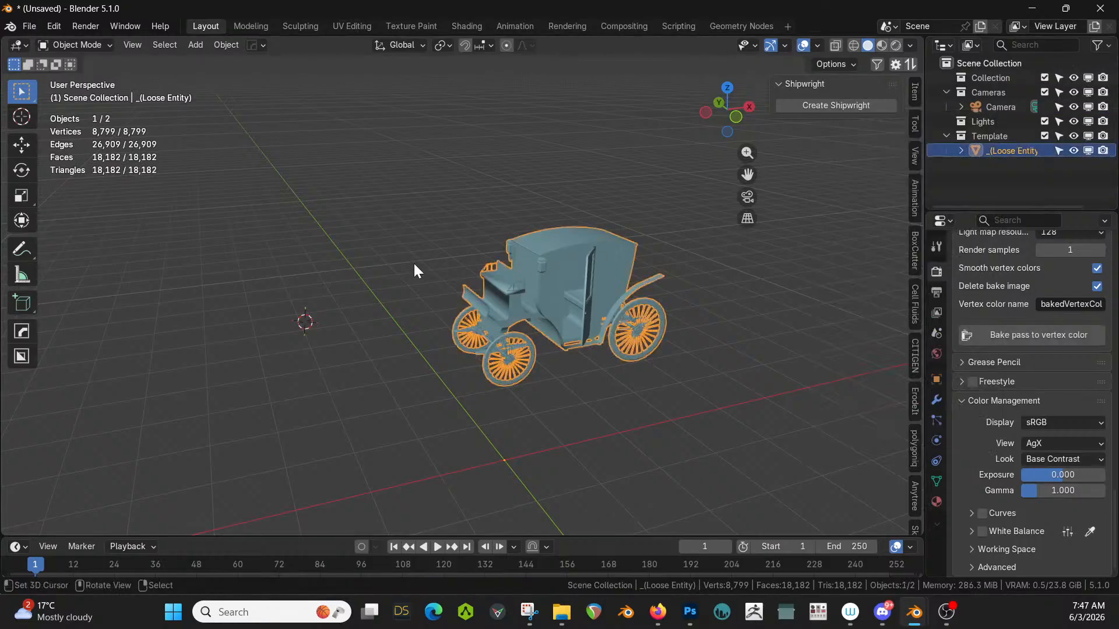
key("shift+s")
key("KP_1")
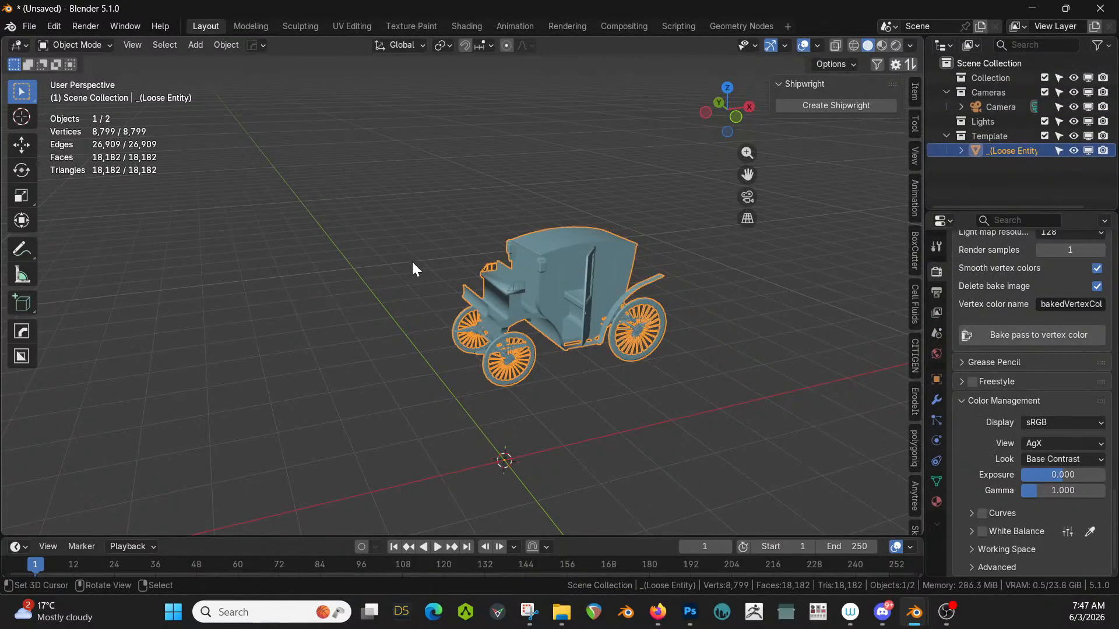
left_click(225, 45)
mouse_move(309, 76)
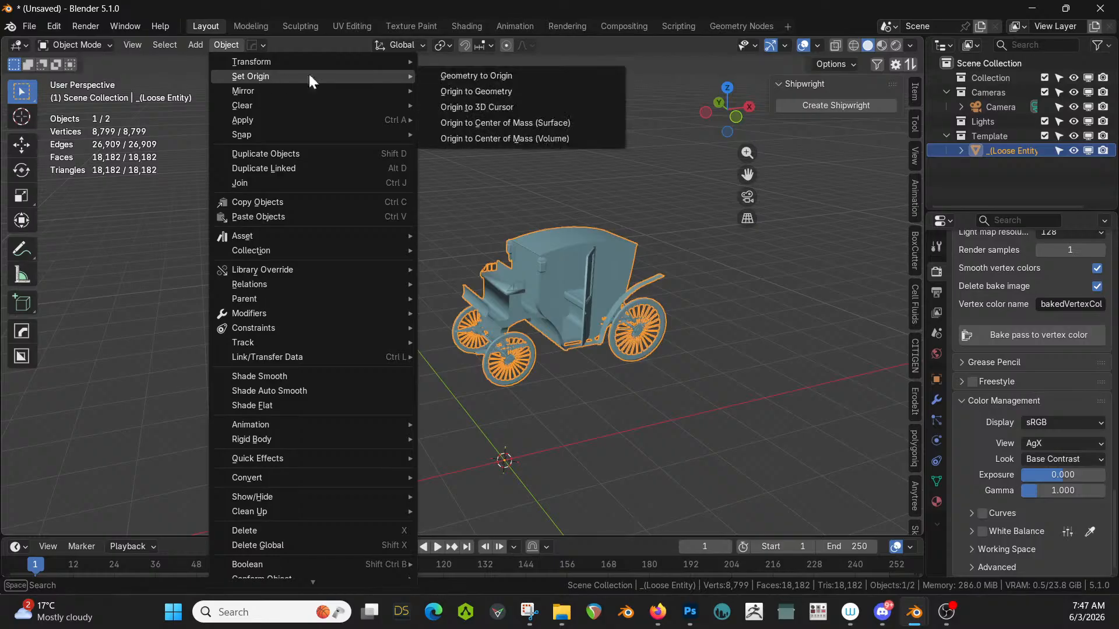
left_click(494, 107)
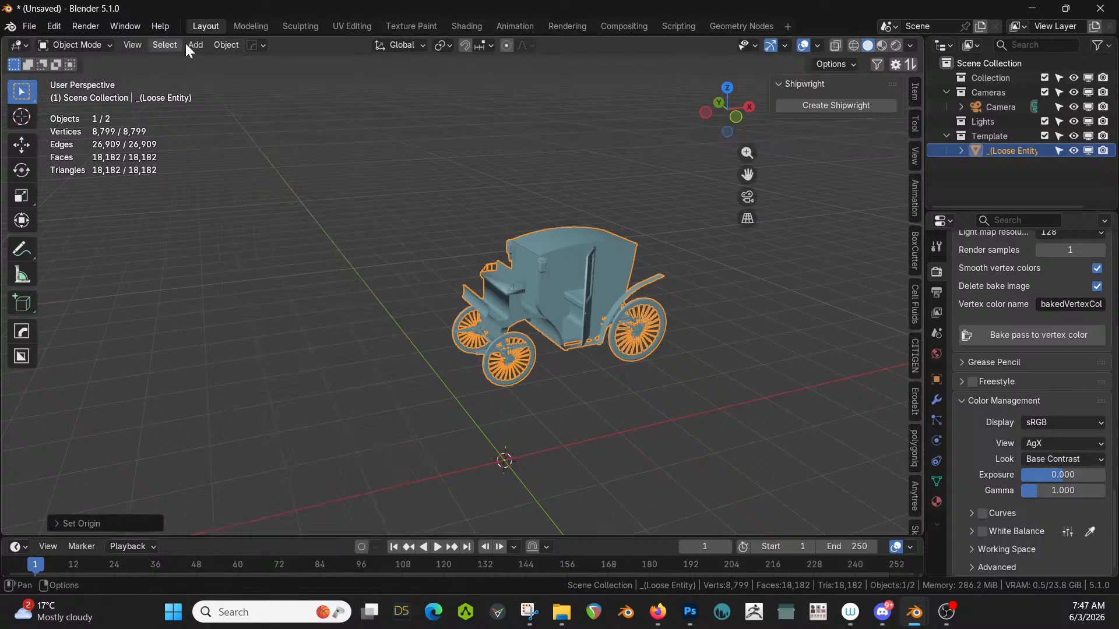
Move the carriage's geometry to its origin.
left_click(226, 45)
mouse_move(247, 75)
left_click(462, 80)
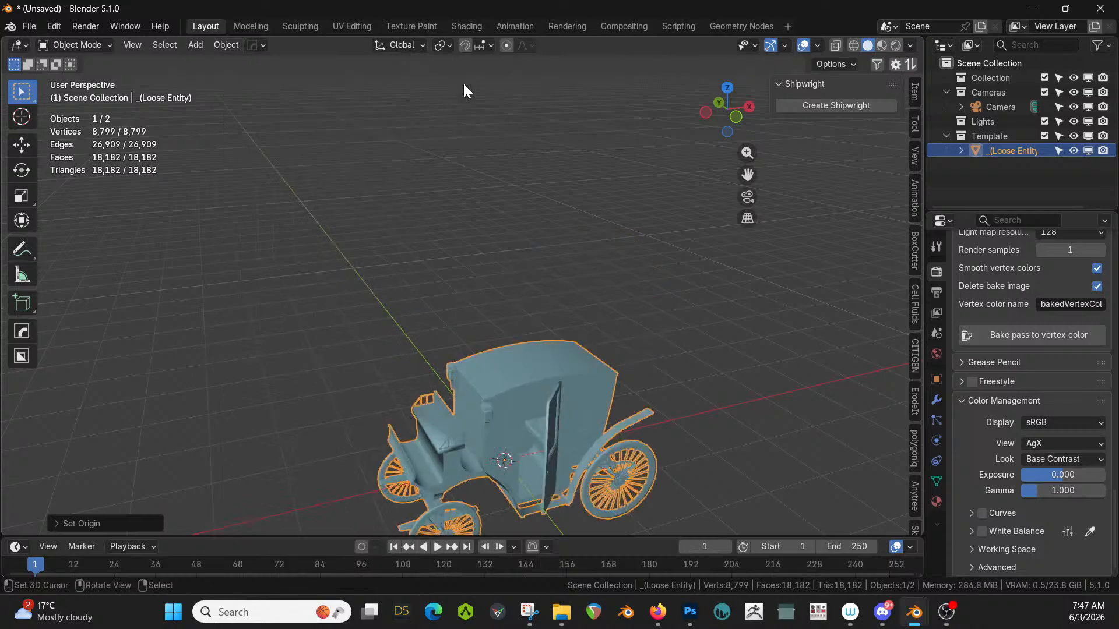
Show the carriage's transform values in front view and scale the carriage up by a factor of 2.
key("KP_1")
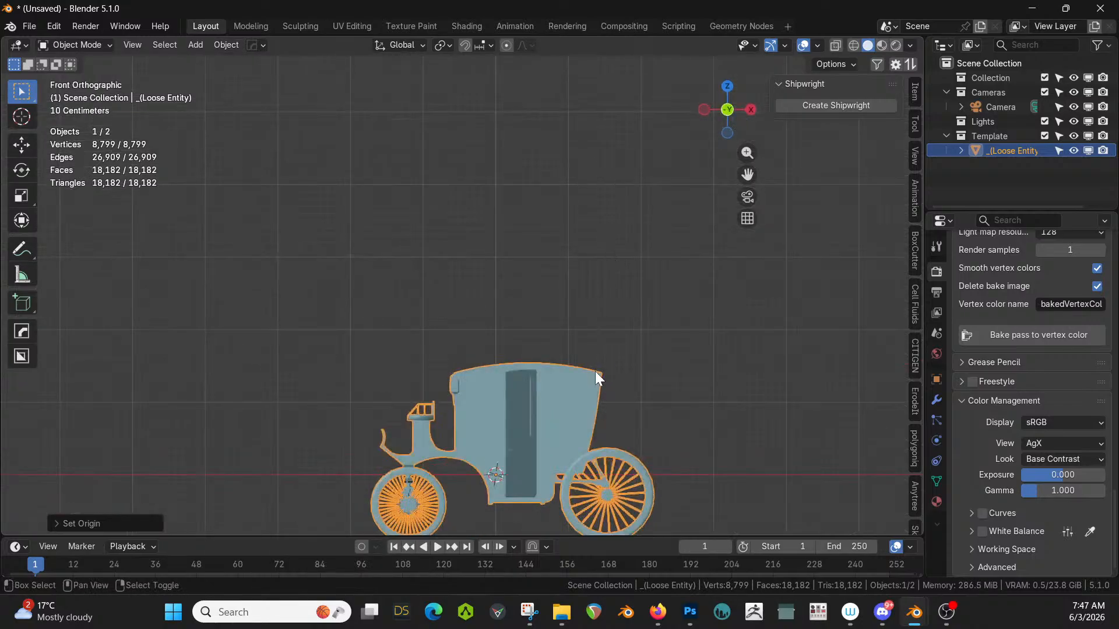
middle_click_drag(596, 371, 590, 316, "shift")
left_click(912, 94)
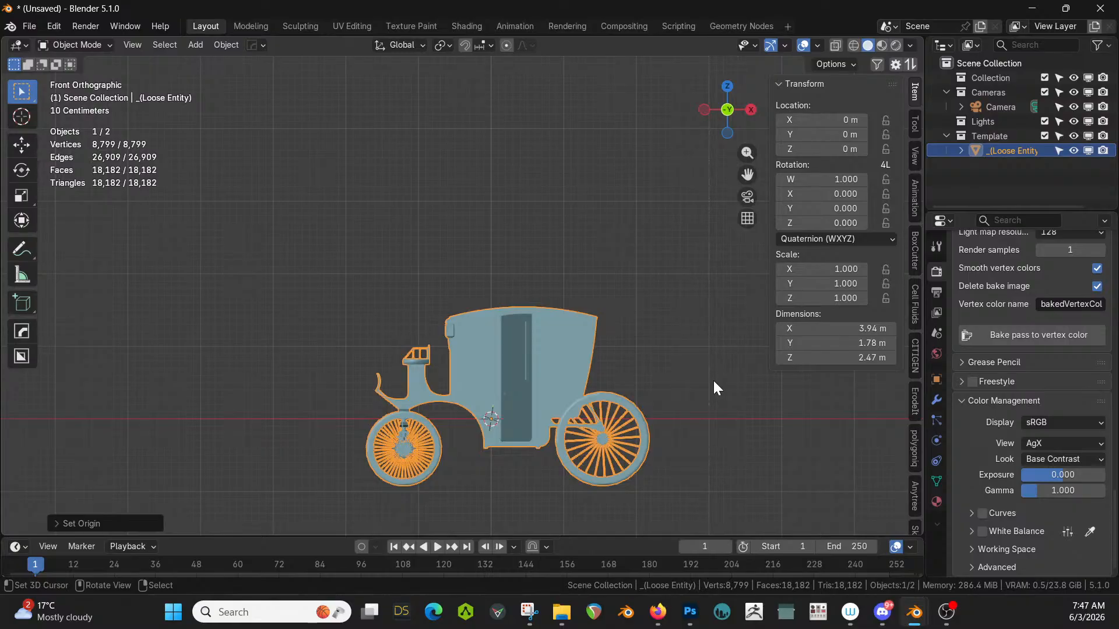
key("s")
key("2")
key("Return")
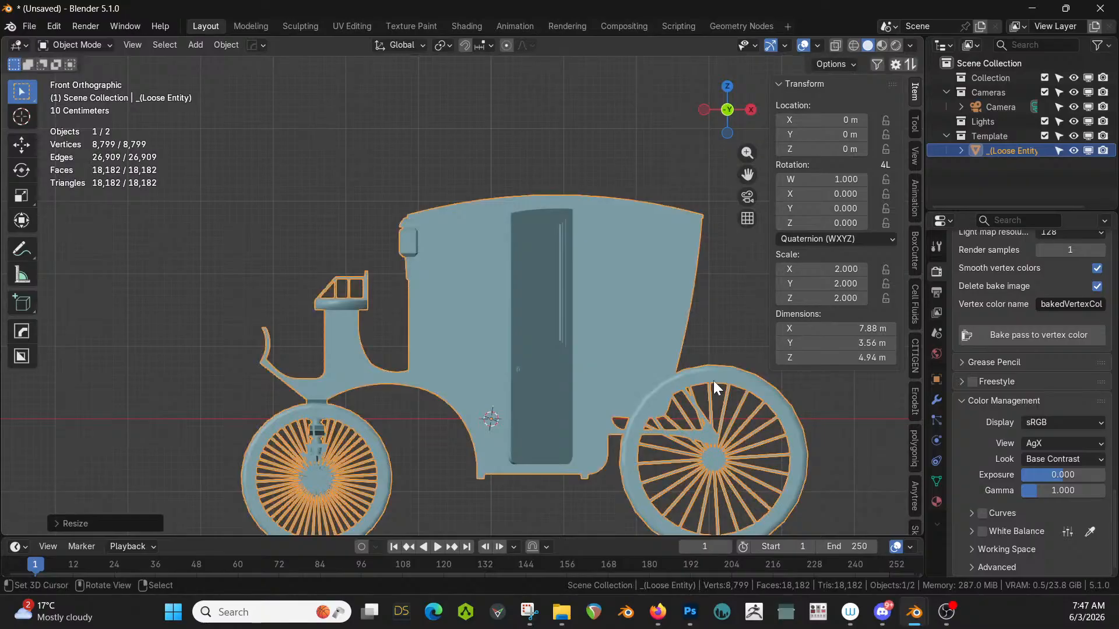
scroll(693, 324, "down", 2)
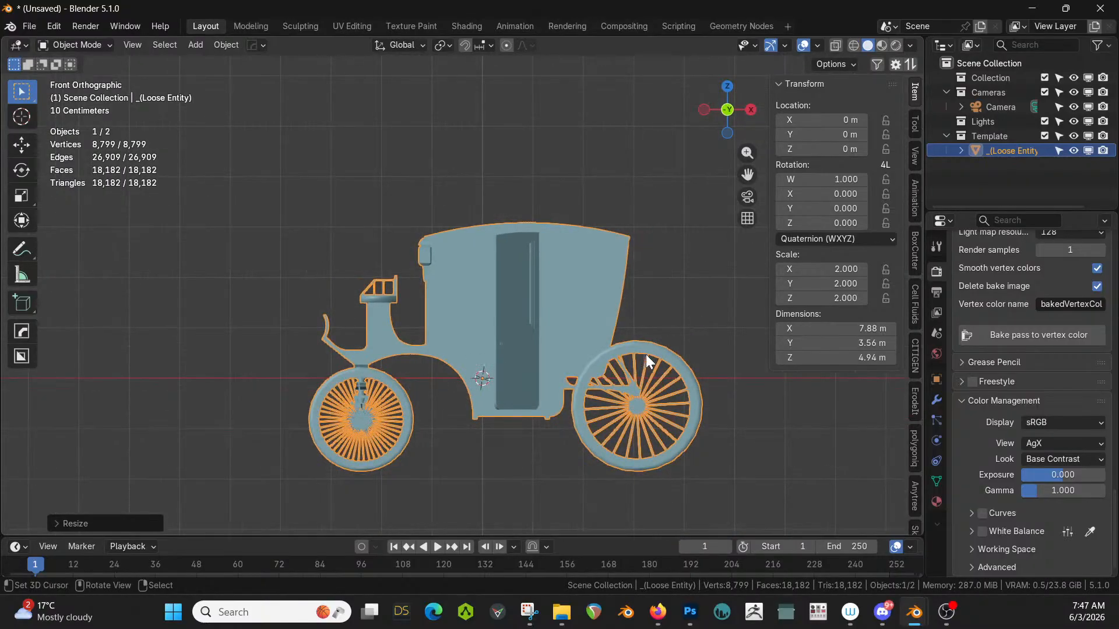
mouse_move(646, 356)
middle_mouse_down()
mouse_move(653, 404)
mouse_move(585, 432)
mouse_move(429, 429)
mouse_move(328, 407)
mouse_move(320, 367)
mouse_move(647, 353)
middle_mouse_up()
key("KP_1")
middle_click_drag(683, 313, 657, 383)
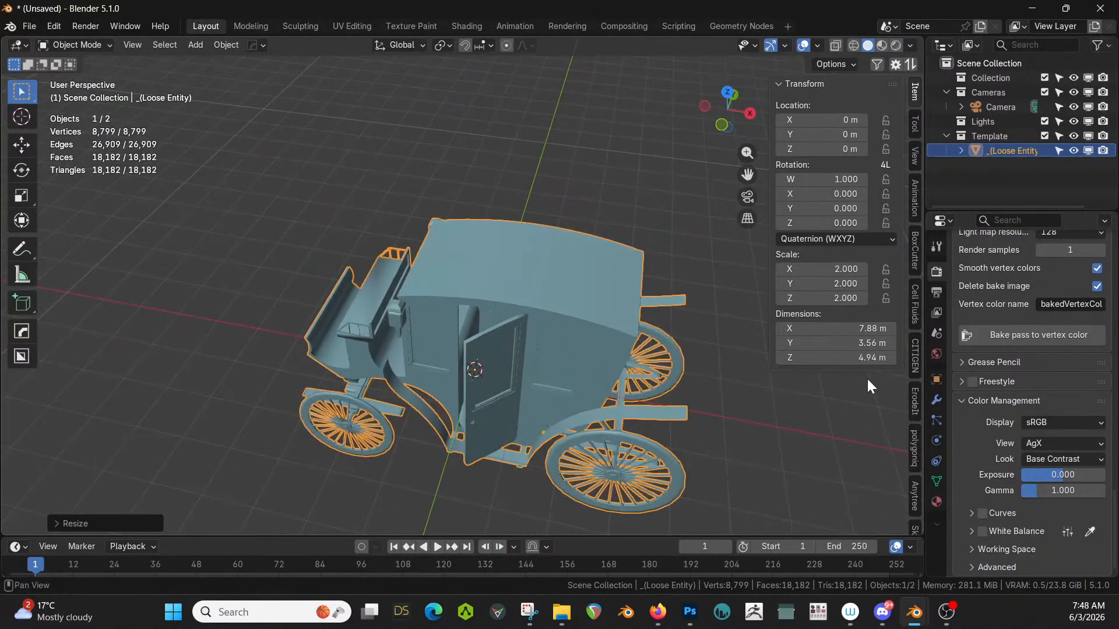
Display the Genie add-on tools and generate a Shrinkwrap shell around the carriage.
left_click(877, 65)
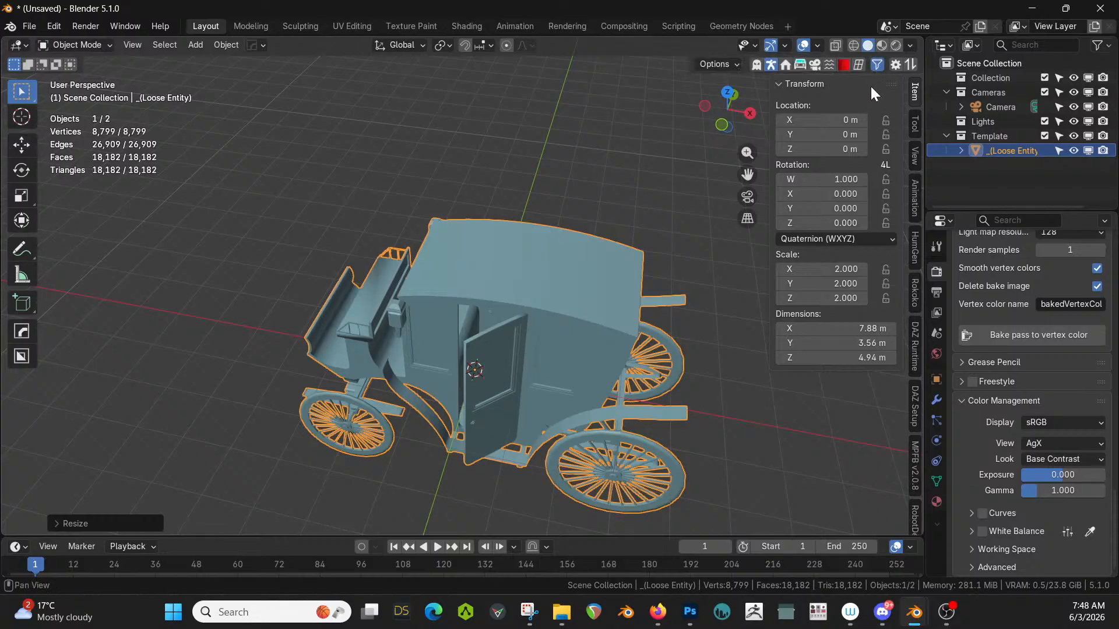
left_click(858, 64)
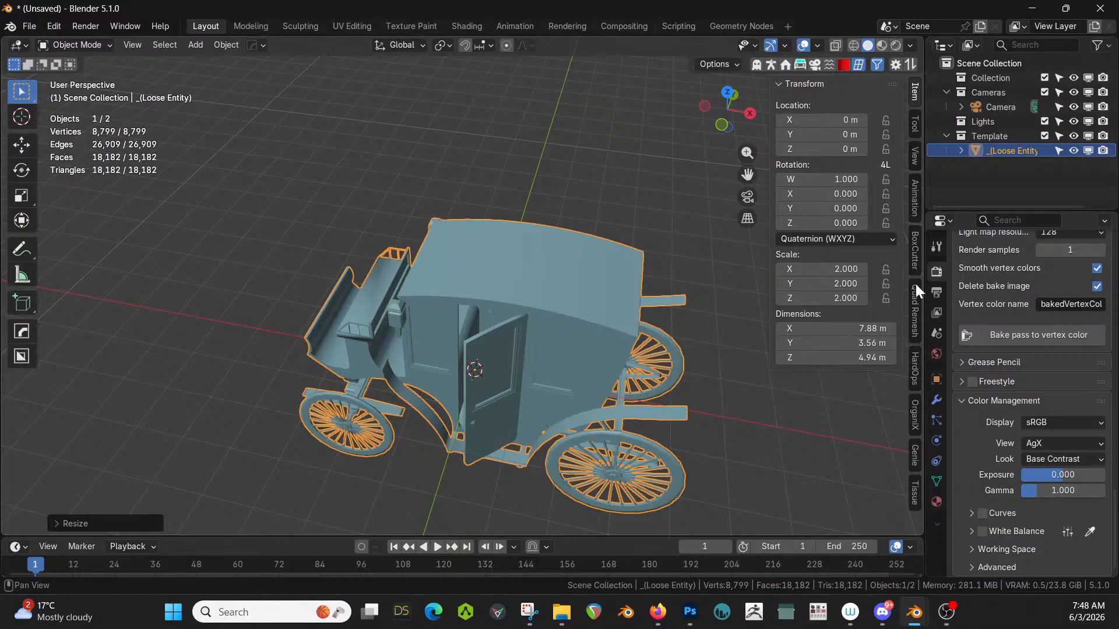
left_click(917, 457)
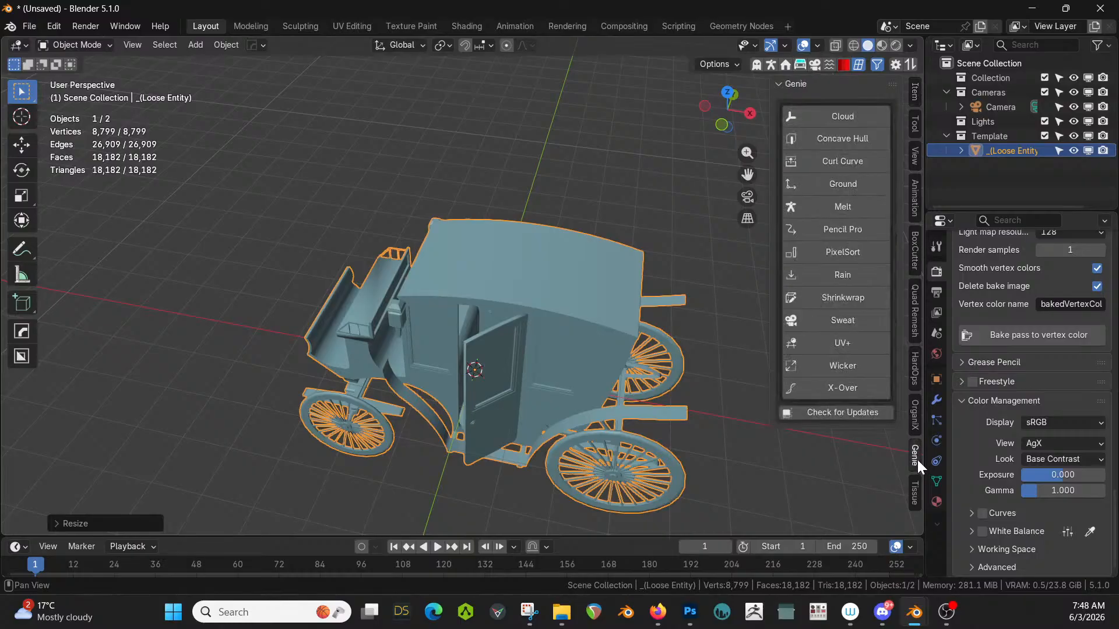
left_click(848, 298)
middle_click_drag(626, 356, 708, 344)
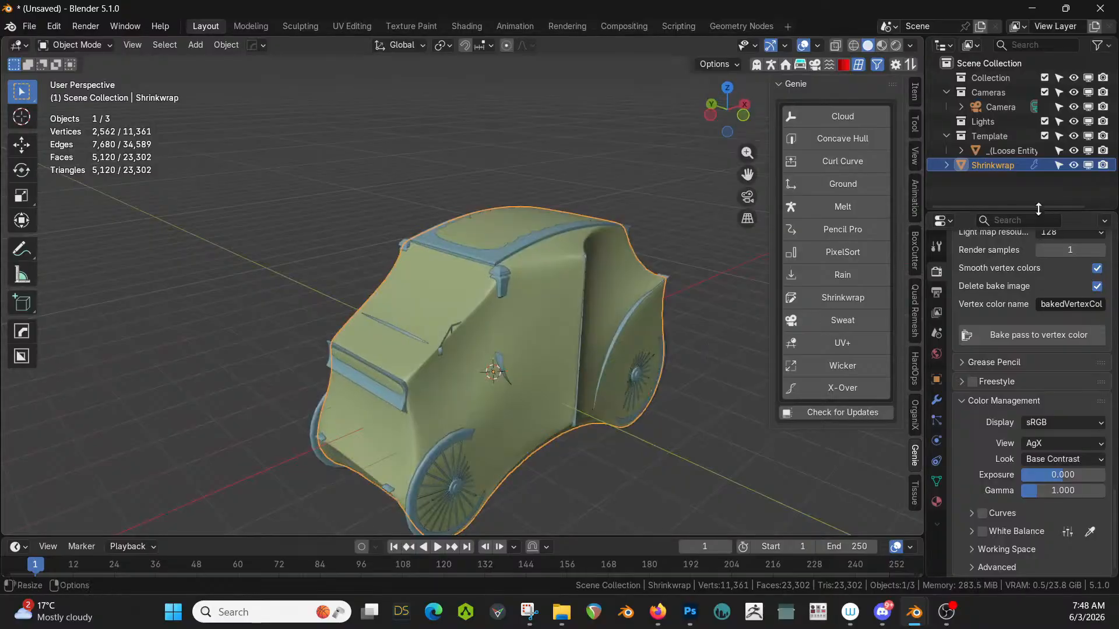
Exclude the Template collection from the view layer and apply the Shrinkwrap modifier on the shell.
left_click(1044, 136)
middle_click_drag(679, 285, 540, 405)
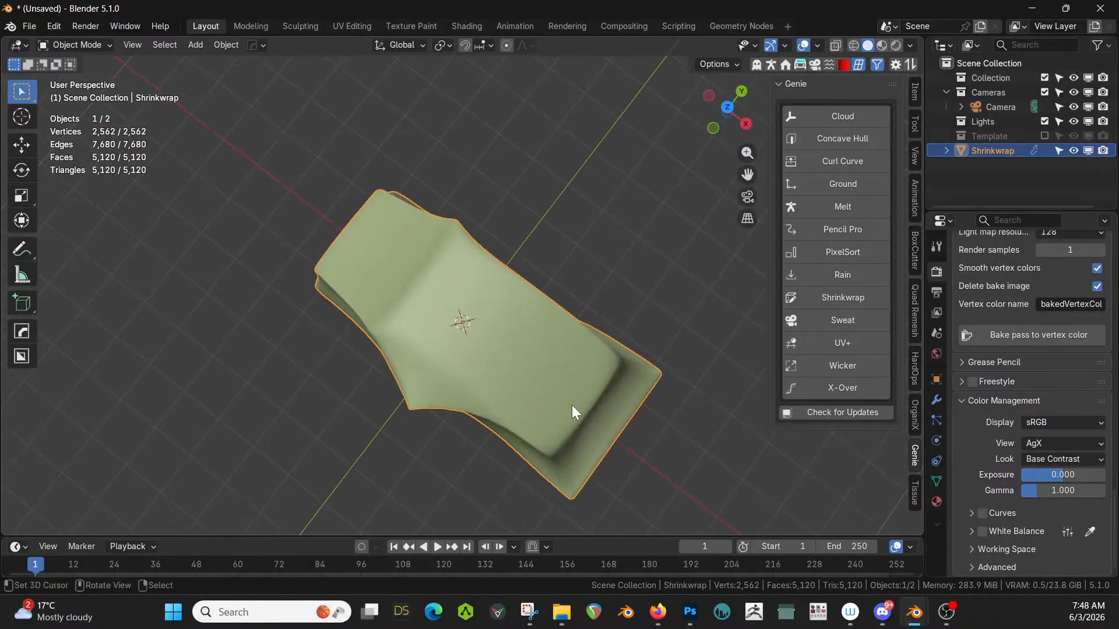
left_click(936, 399)
key("ctrl+a")
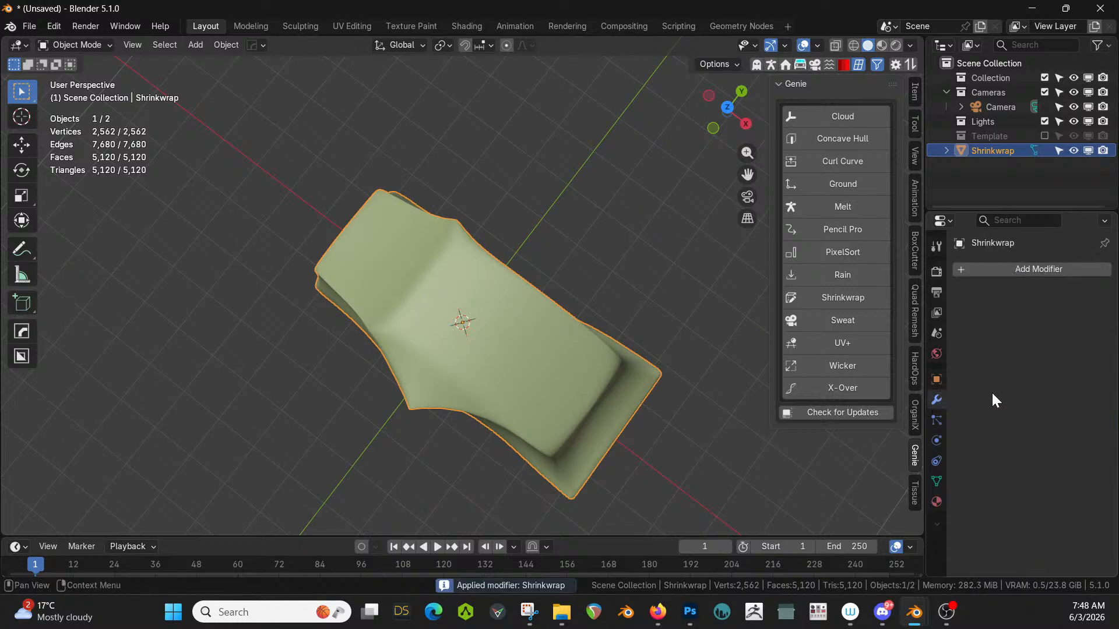
Mirror and bisect the shell across the Y axis, keeping the side without the door bulge, apply the modifier and check the mesh.
key("KP_7")
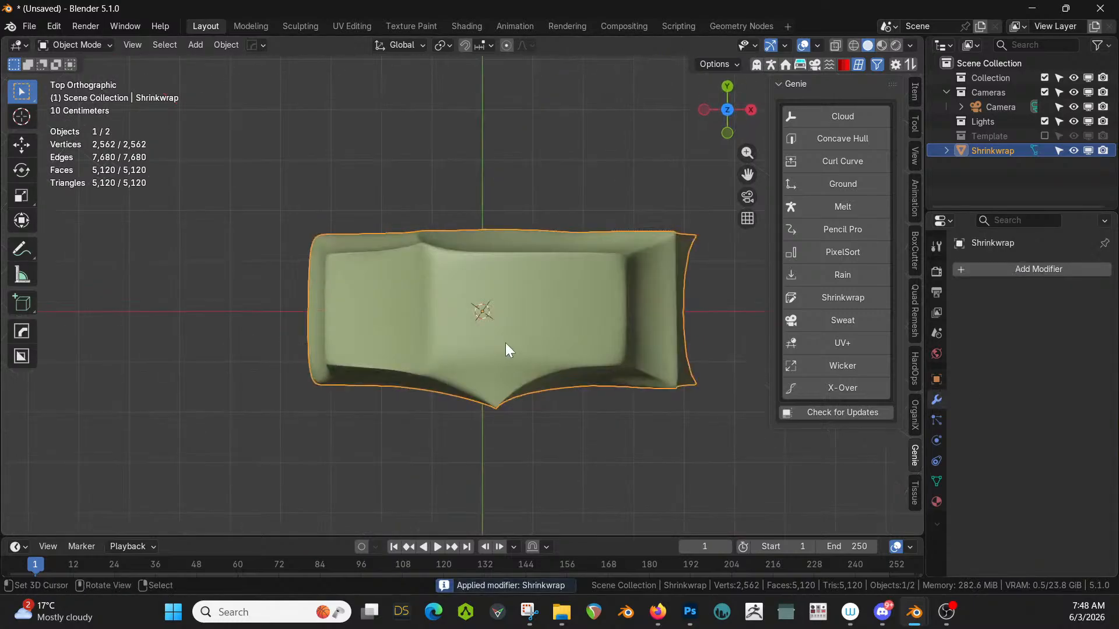
key("alt+x")
left_click(482, 214)
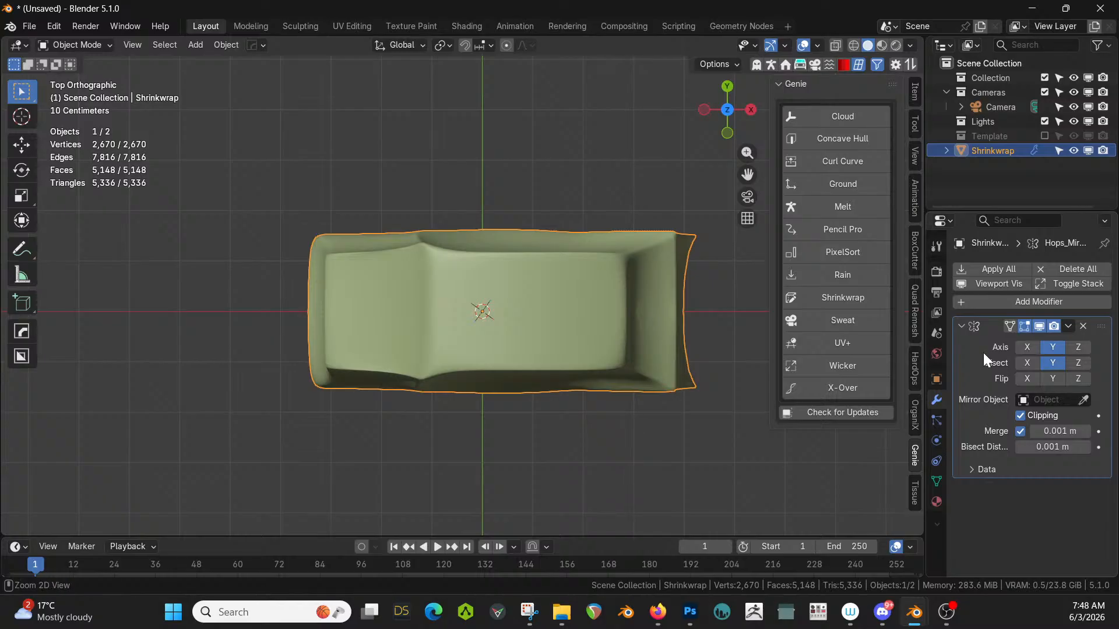
key("ctrl+a")
middle_click_drag(728, 350, 676, 233)
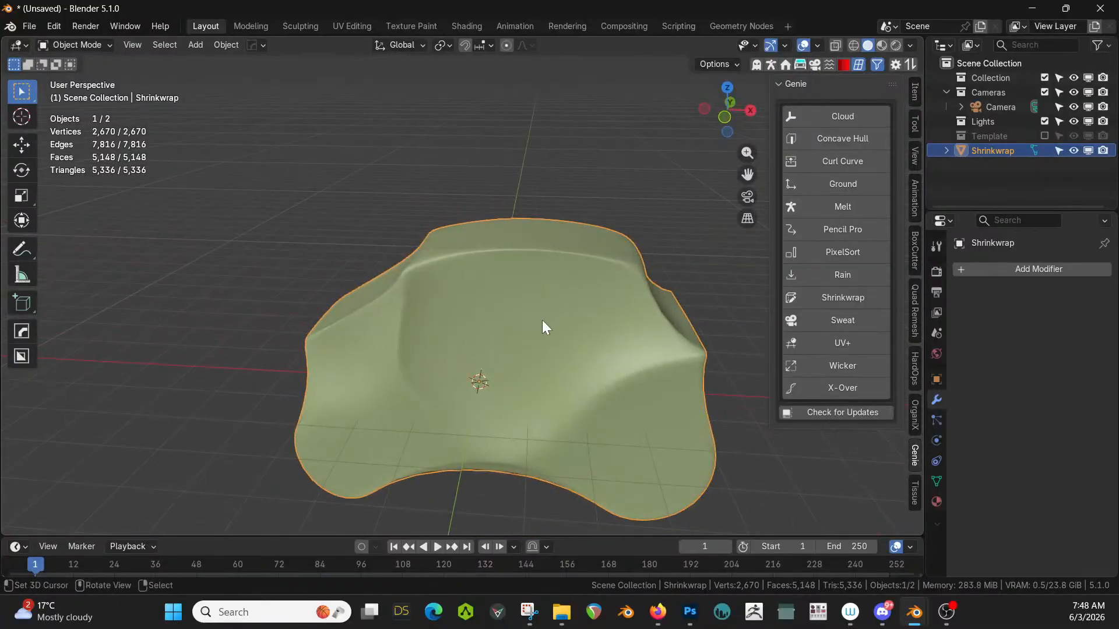
key("Tab")
middle_click_drag(539, 310, 567, 386)
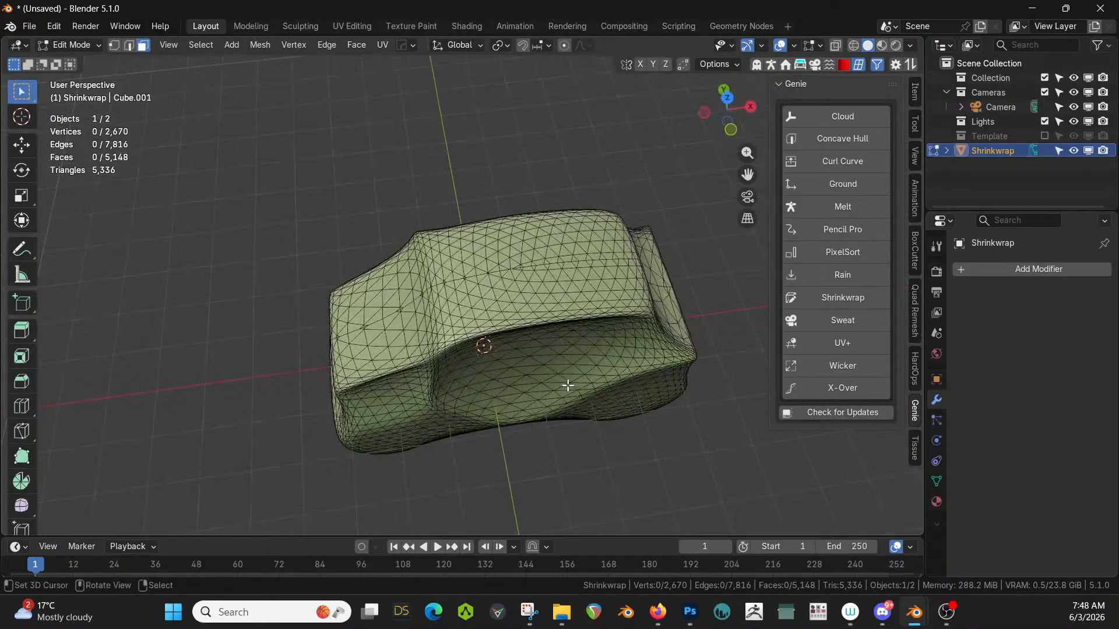
key("Tab")
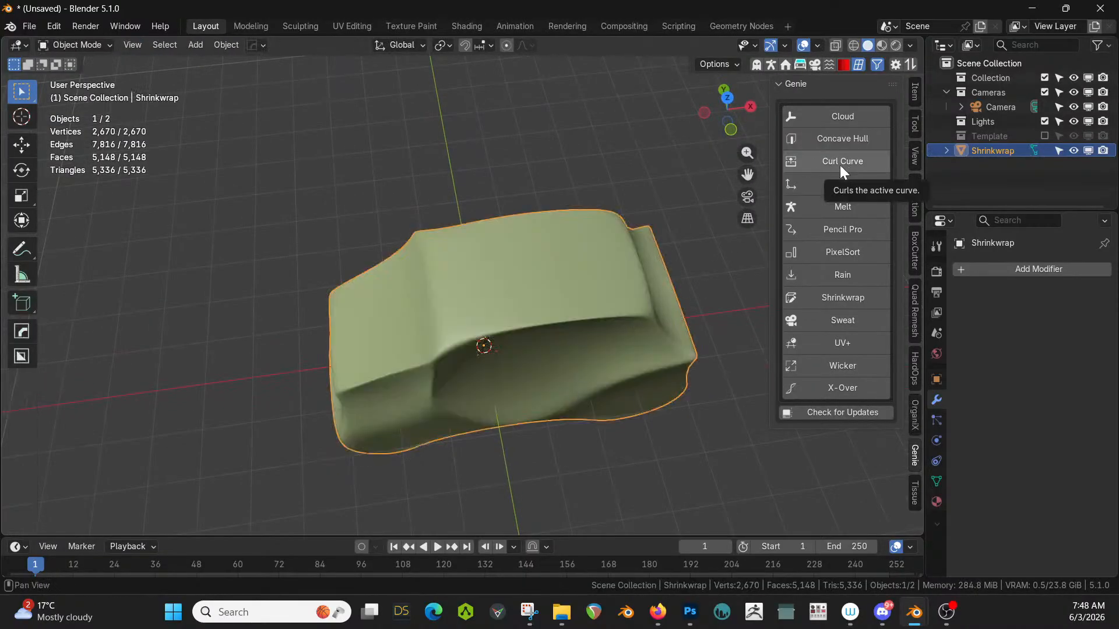
Rotate the shell 90 degrees in top view and apply all transforms.
key("KP_7")
type("r")
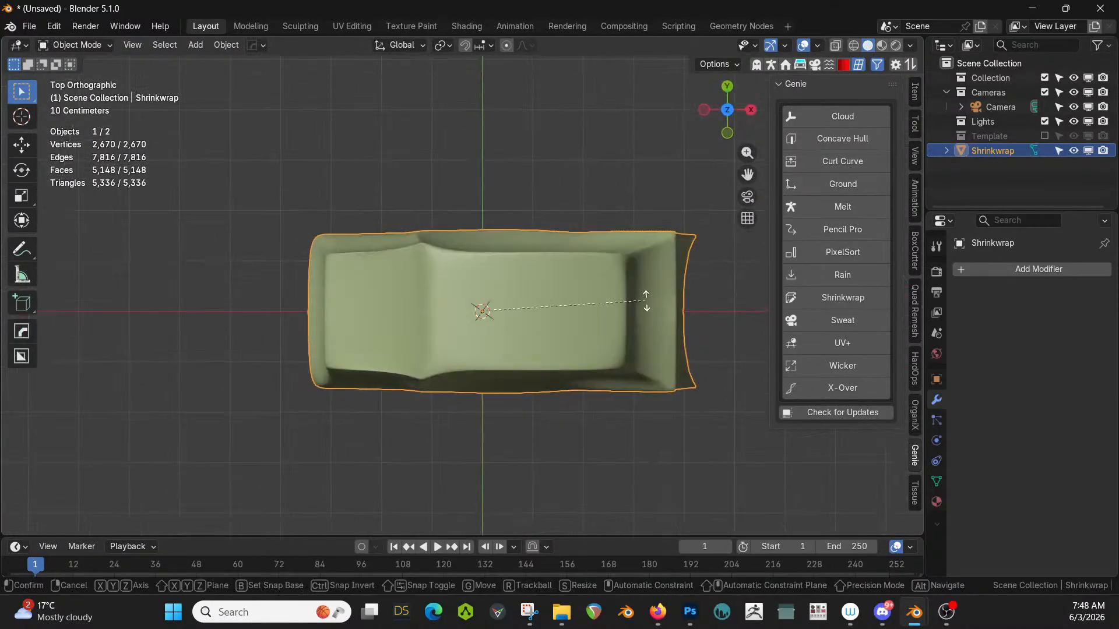
type("90")
key("Return")
key("ctrl+a")
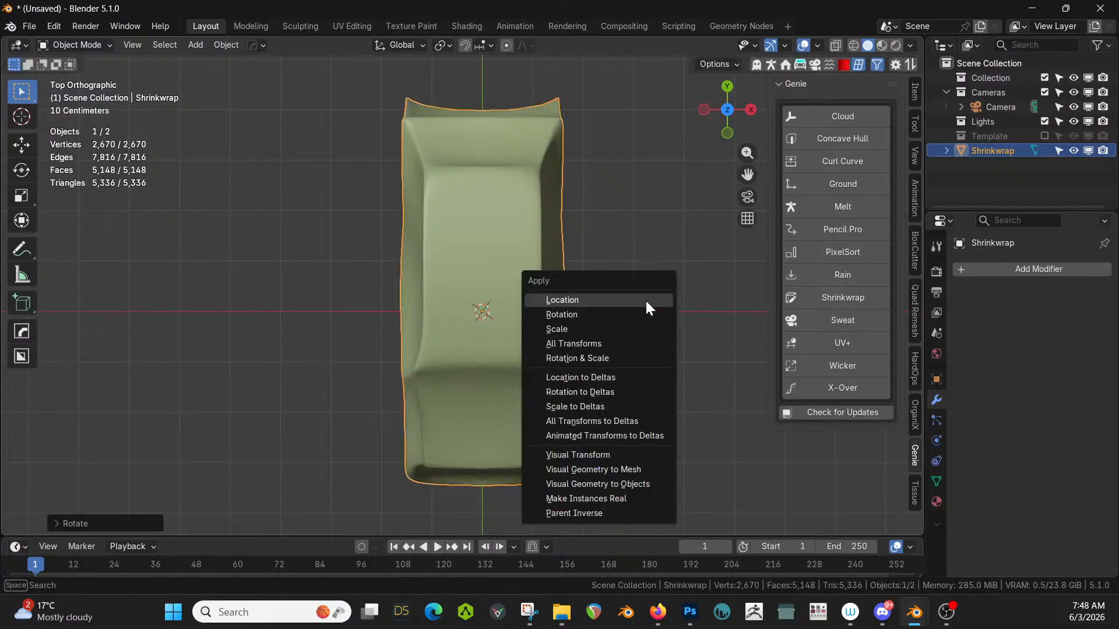
left_click(605, 349)
key("Tab")
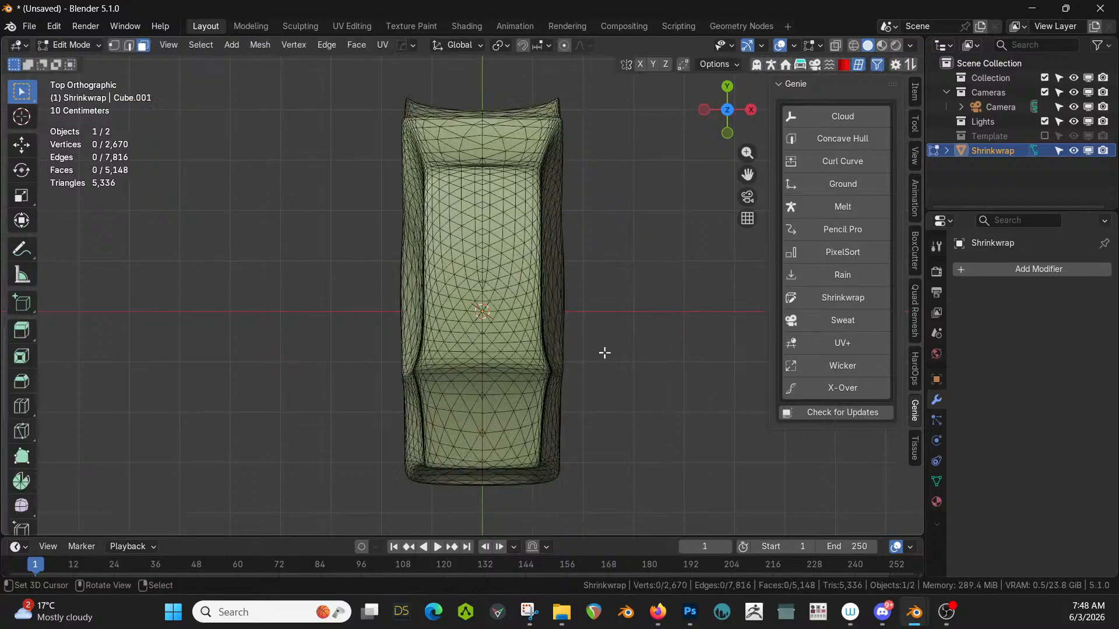
key("Tab")
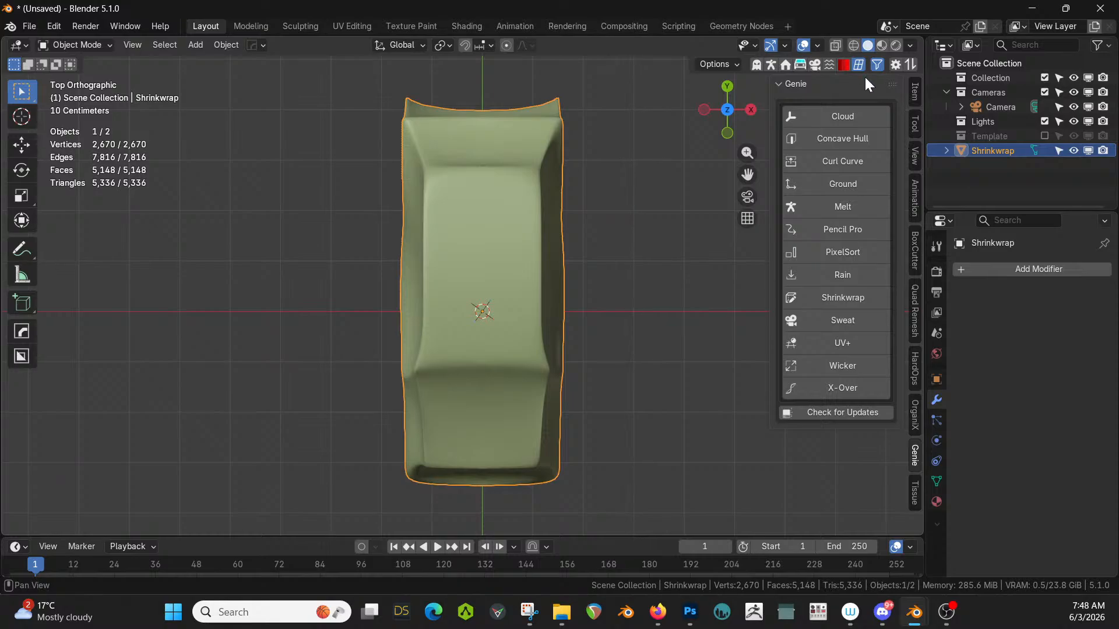
Remesh the shell with Quad Remesher using X symmetry and a quad count of 1000, and inspect the new topology.
left_click(915, 298)
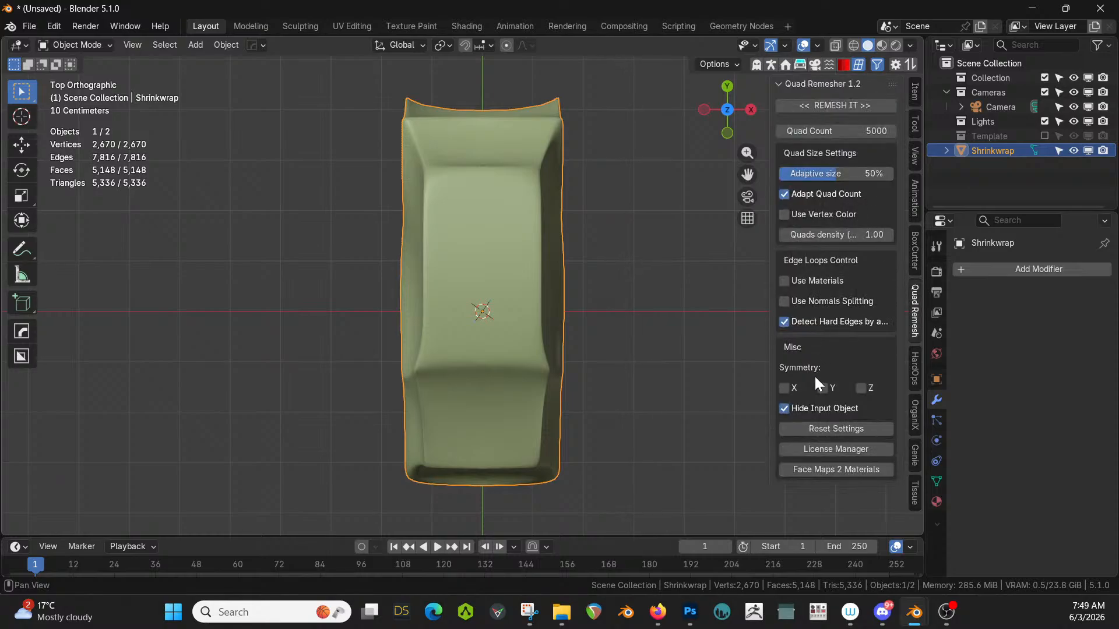
left_click(869, 139)
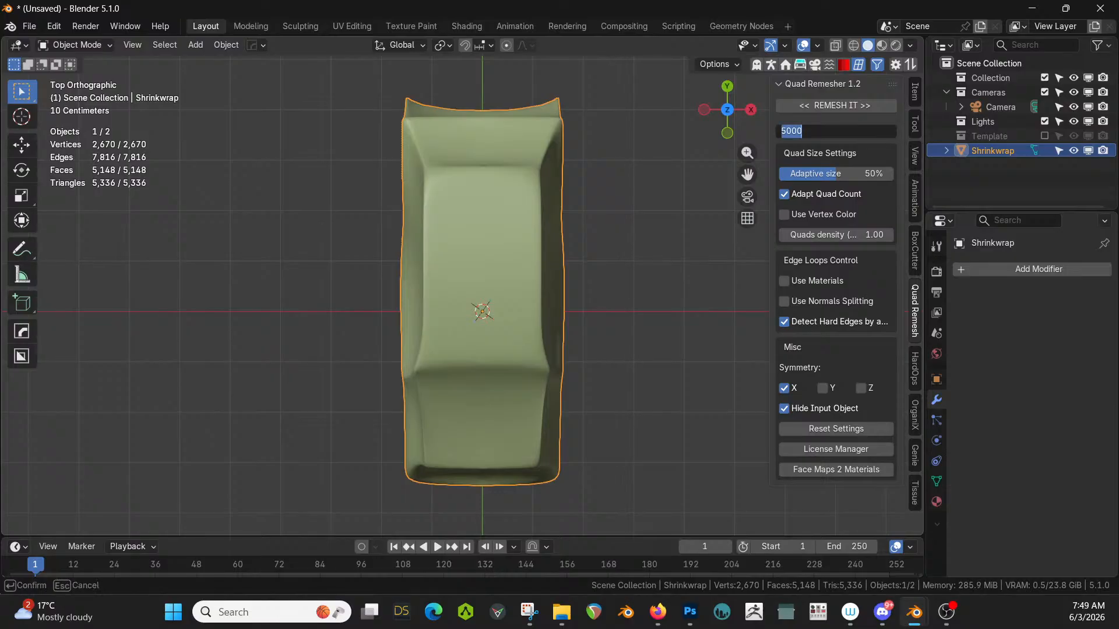
type("1000")
key("Return")
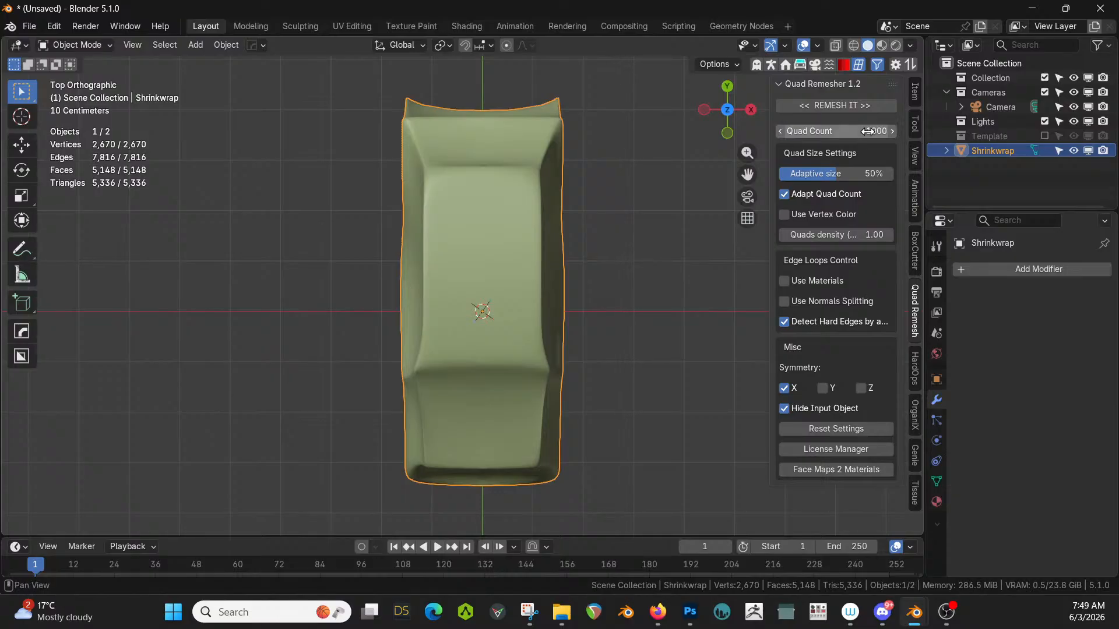
left_click(834, 104)
middle_click_drag(637, 258, 613, 175)
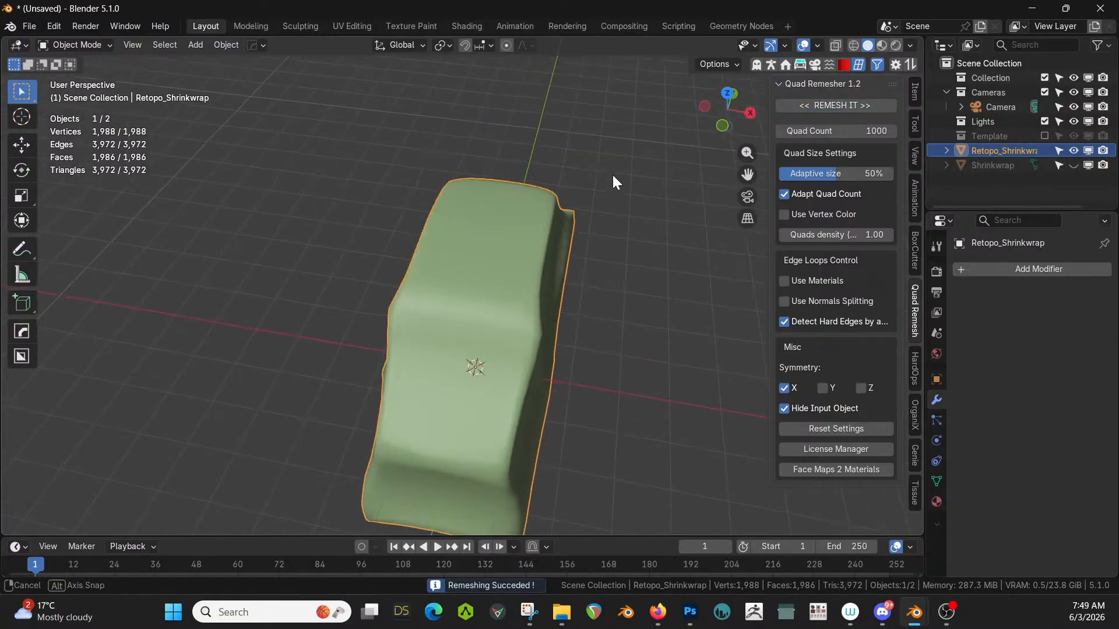
key("Tab")
middle_click_drag(602, 282, 731, 220)
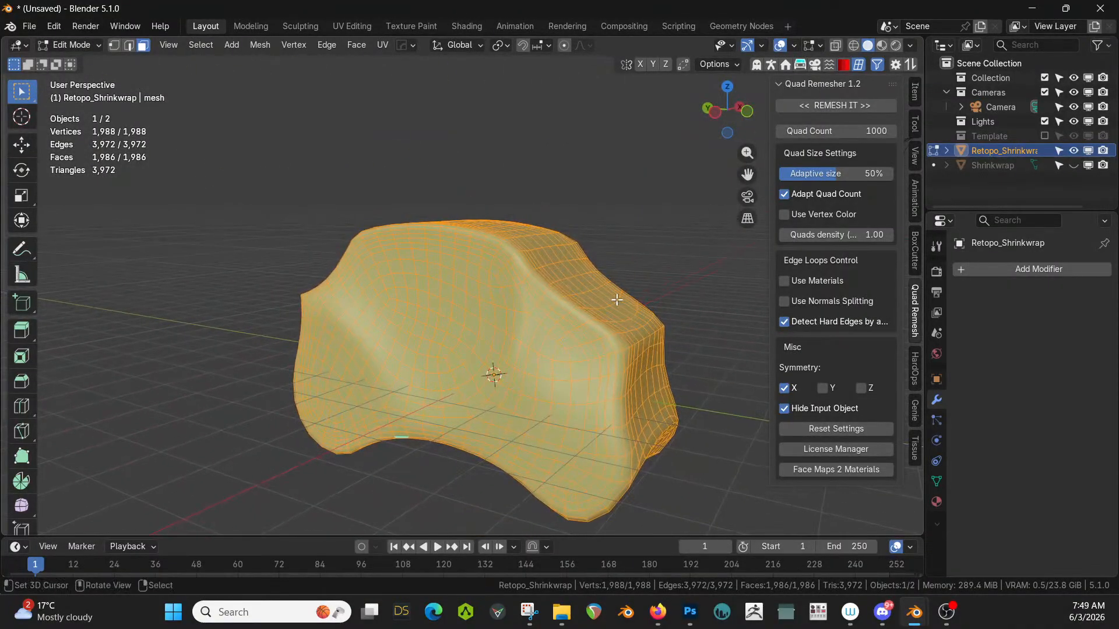
middle_click_drag(618, 300, 442, 333)
scroll(503, 359, "up", 4)
key("Tab")
scroll(503, 359, "down", 4)
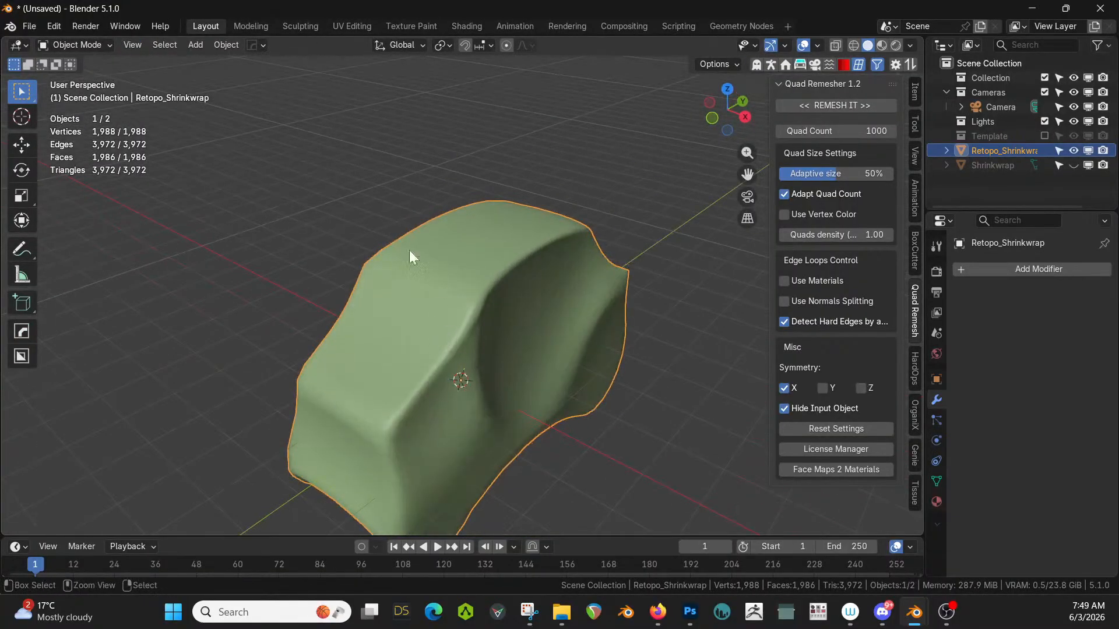
Start saving the scene as a new file and browse to the 000 The Season folder.
left_click(33, 28)
left_click(83, 133)
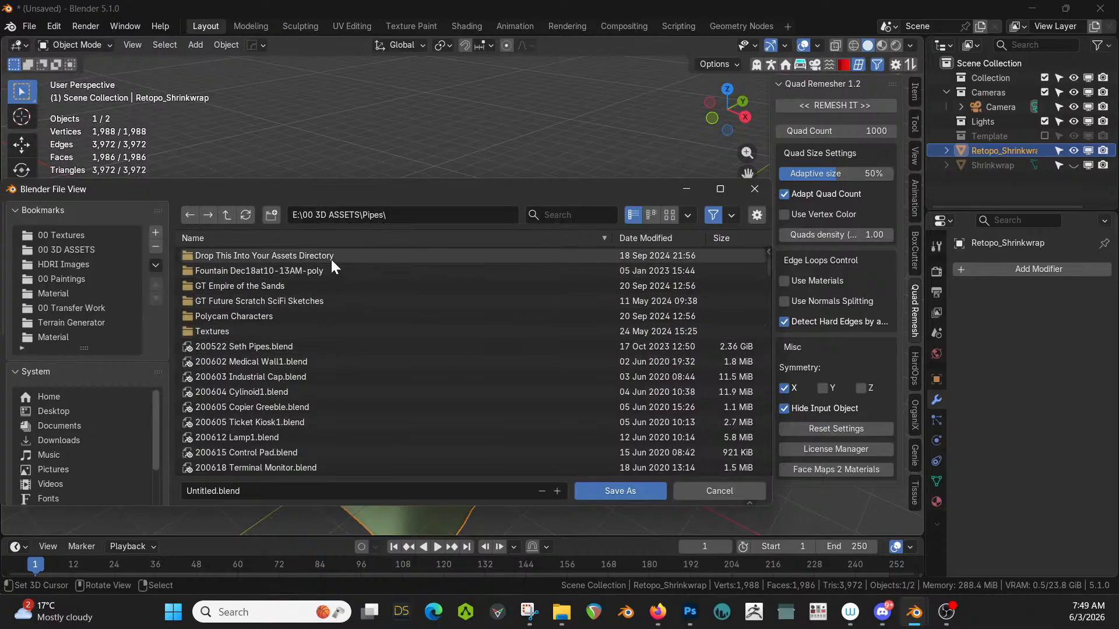
scroll(160, 432, "down", 3)
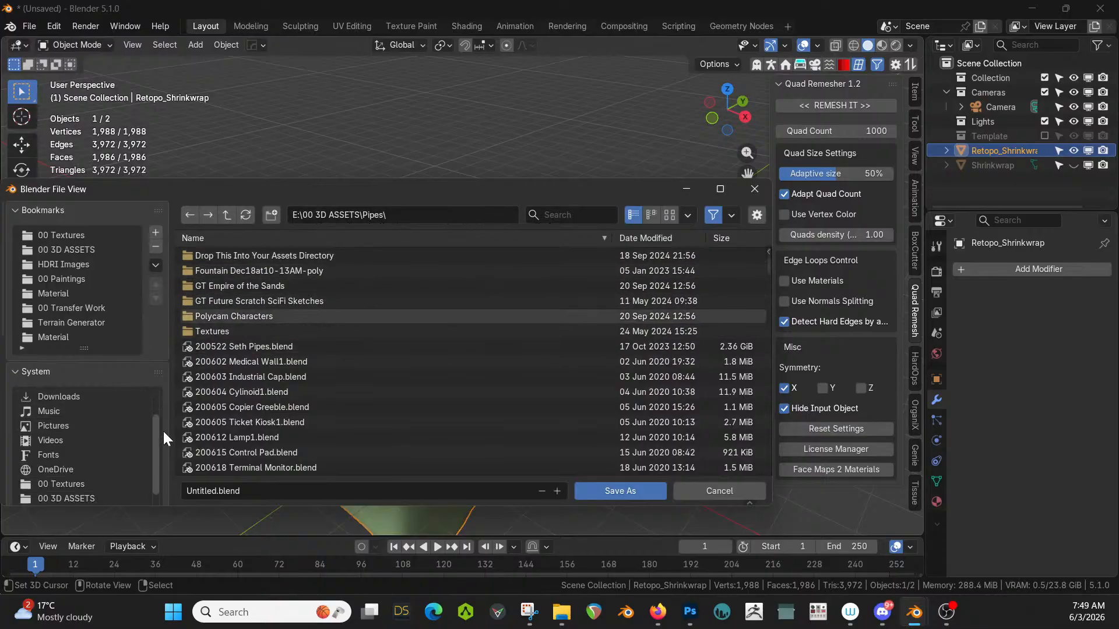
scroll(163, 429, "down", 10)
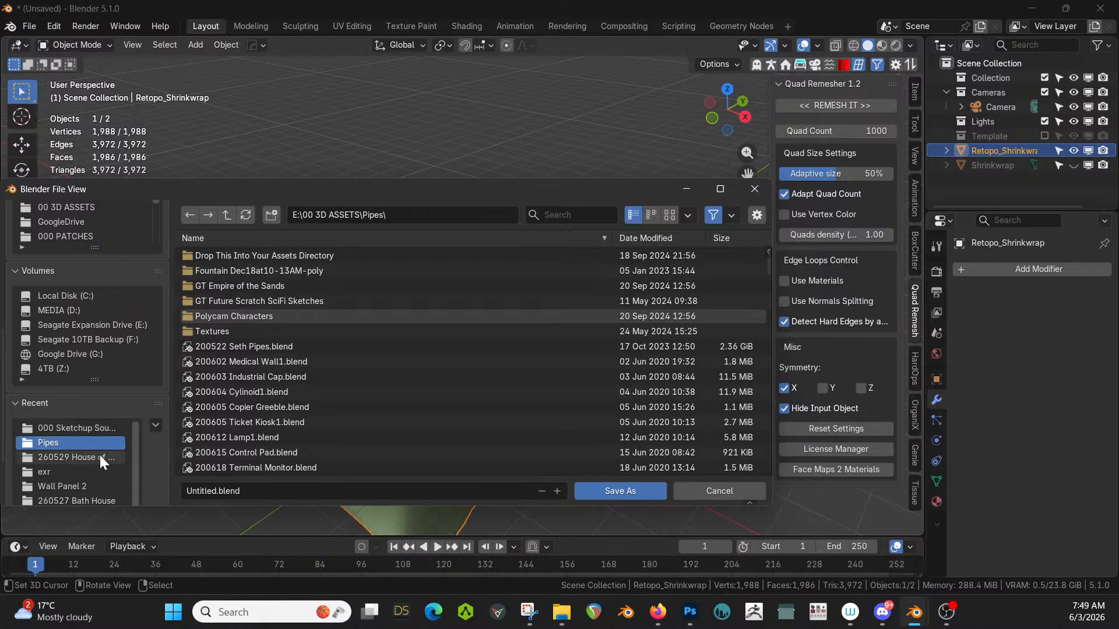
left_click(99, 457)
left_click(235, 215)
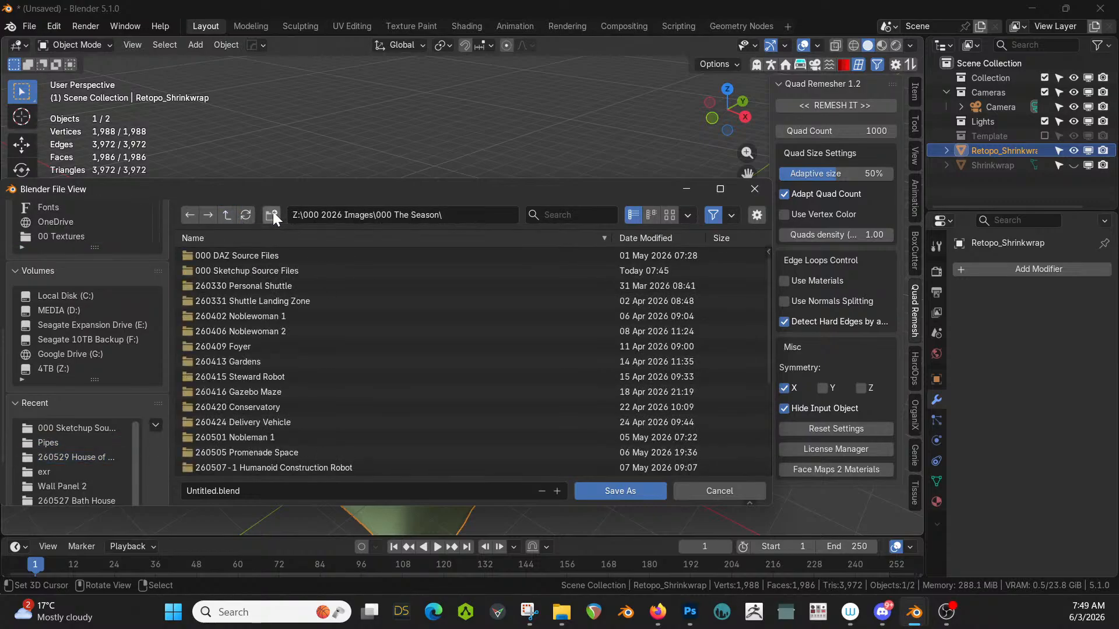
Create a project folder named 260603 Transport Vehicle and copy its name for reuse.
left_click(273, 214)
type("260603")
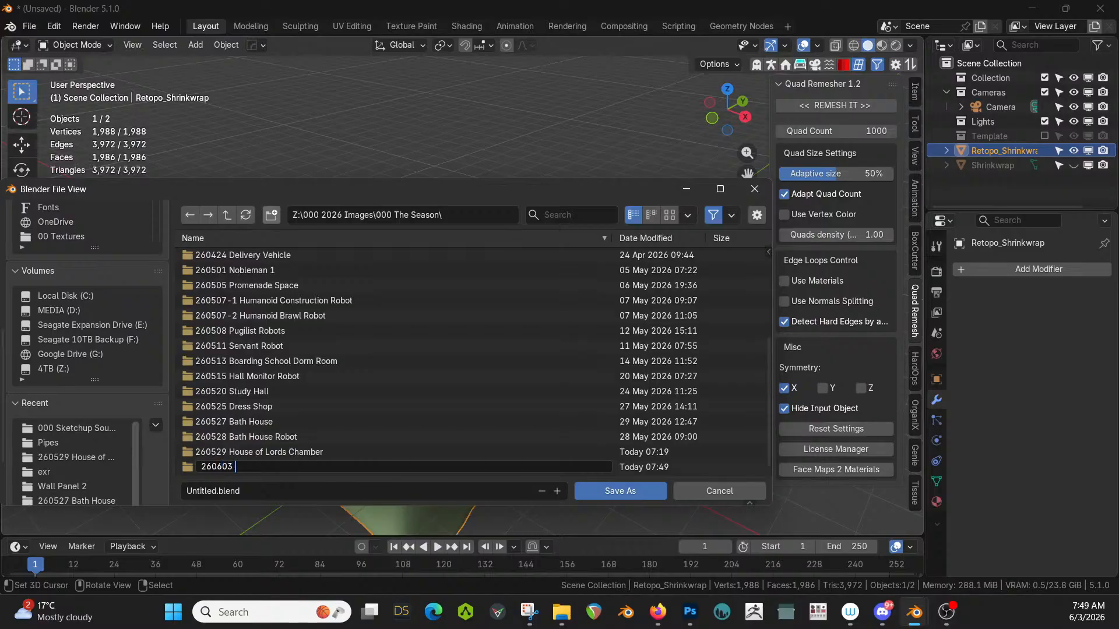
type(" Transport Vehicle")
key("ctrl+shift+Left")
key("ctrl+shift+Left")
key("ctrl+shift+Left")
key("ctrl+c")
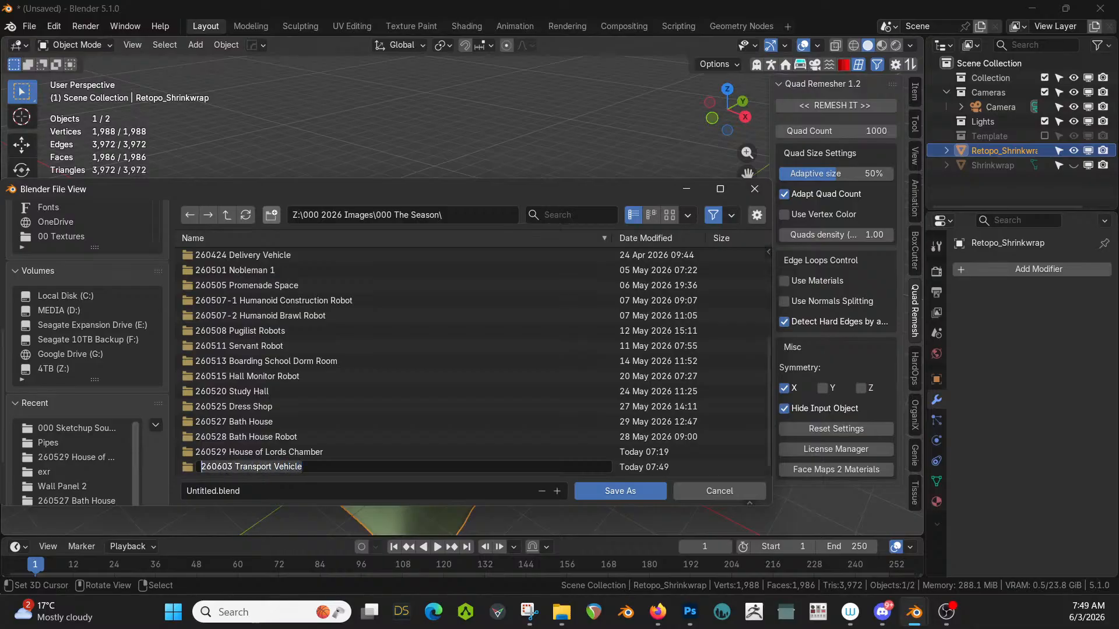
key("Return")
Save the scene in the new project folder as 260603 Transport Vehicle.blend.
double_click(271, 466)
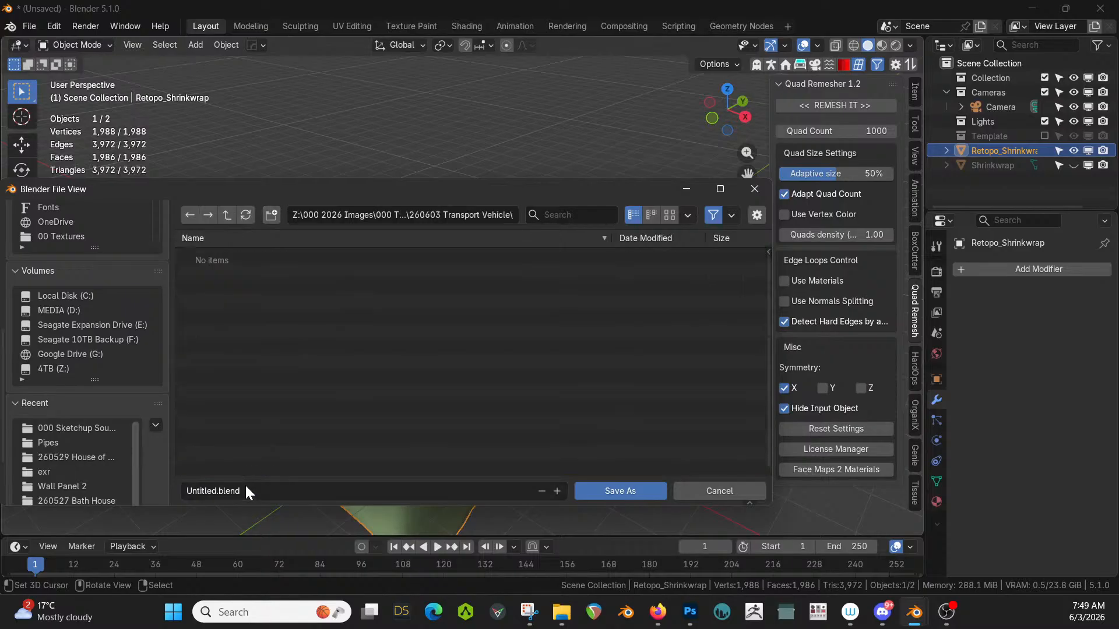
left_click(245, 491)
key("ctrl+v")
key("Return")
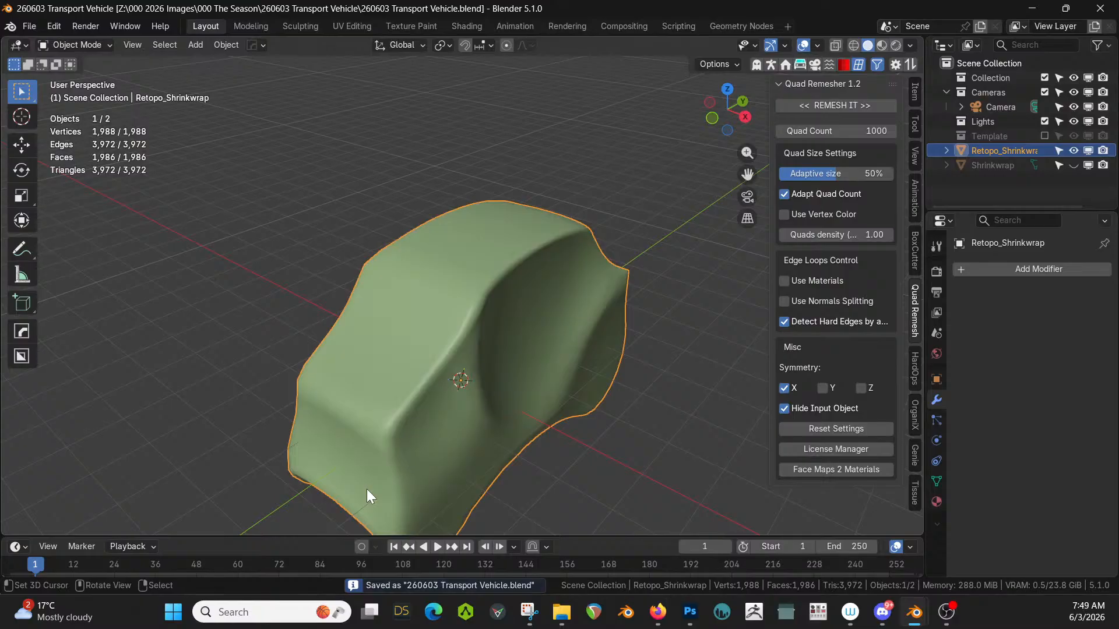
Raise the remeshed shell about 1.88 m along Z in right view so its lowest points rest on the ground line.
key("KP_1")
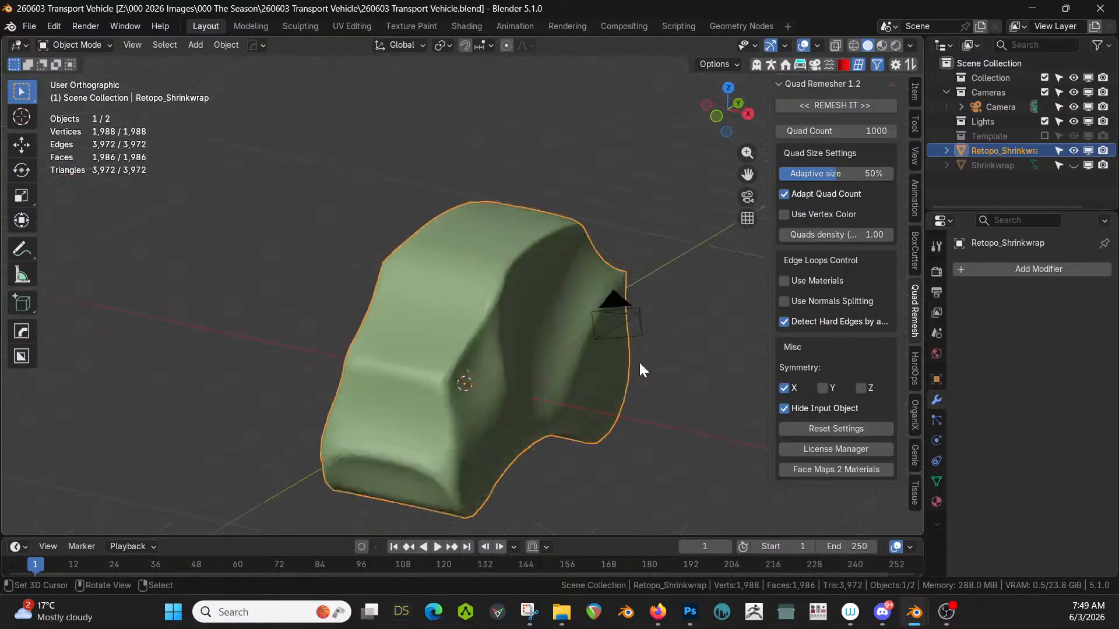
middle_click_drag(639, 360, 498, 367)
key("KP_3")
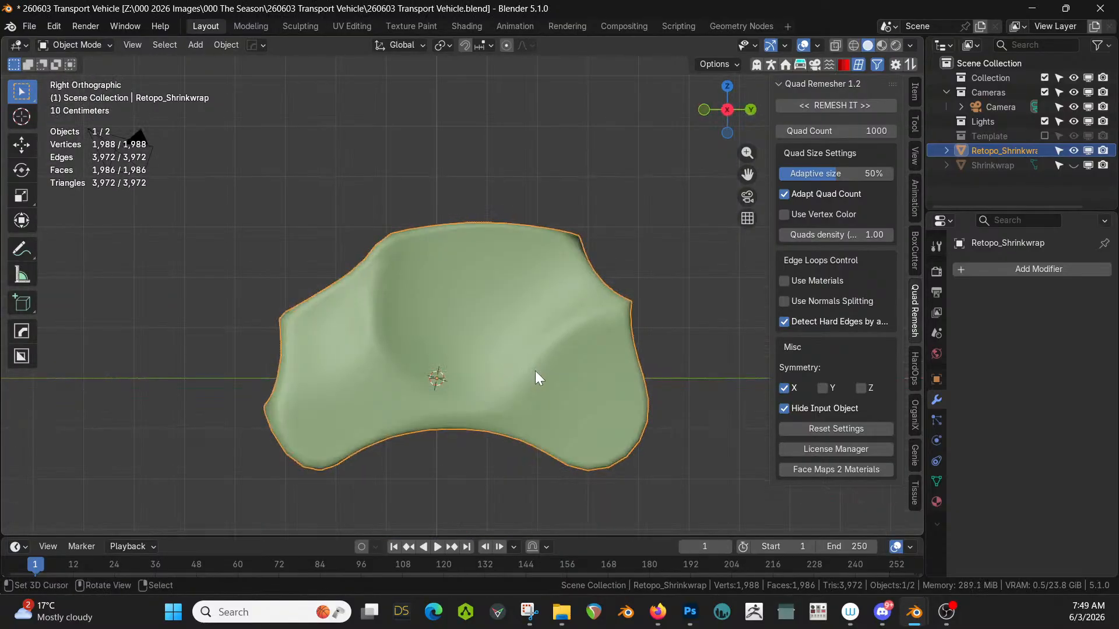
key("g")
key("z")
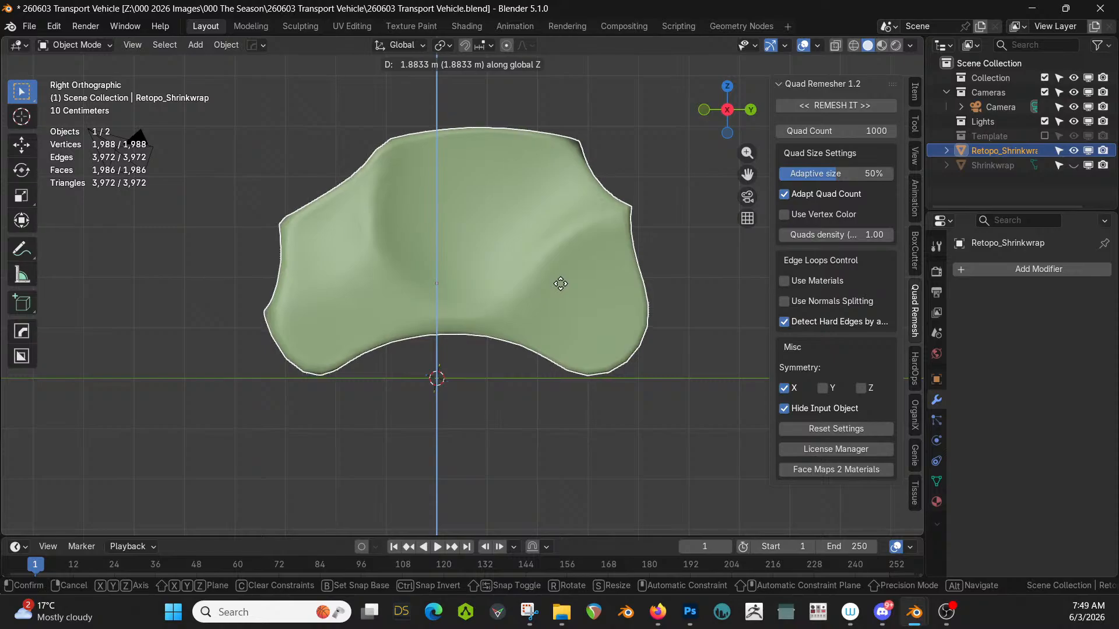
left_click(561, 285)
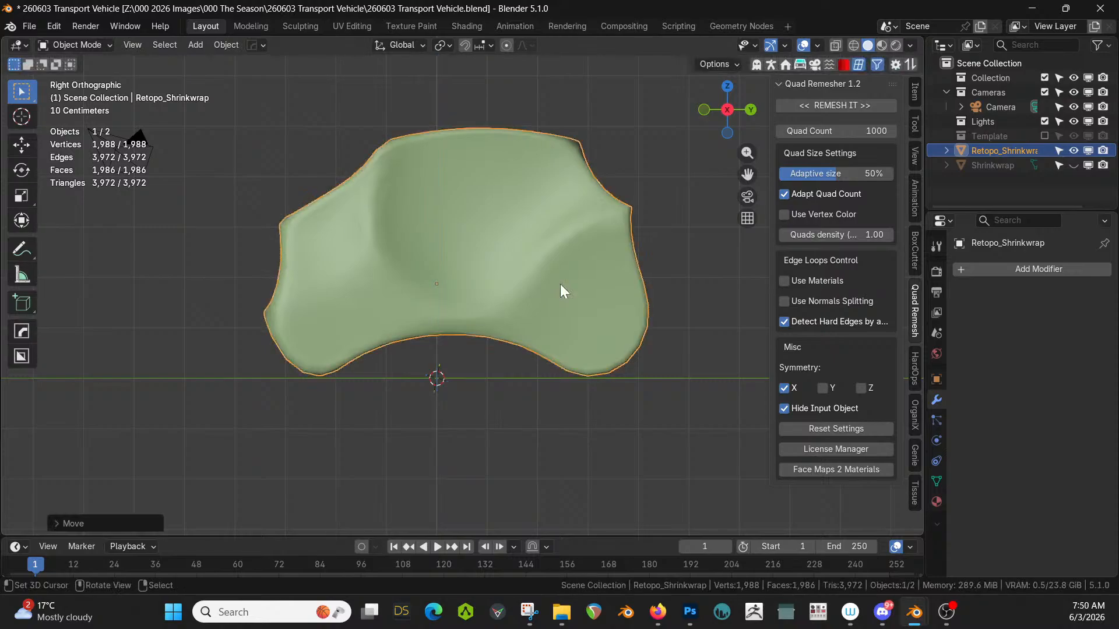
Apply all transforms on the raised shell.
key("ctrl+a")
left_click(495, 222)
key("ctrl+a")
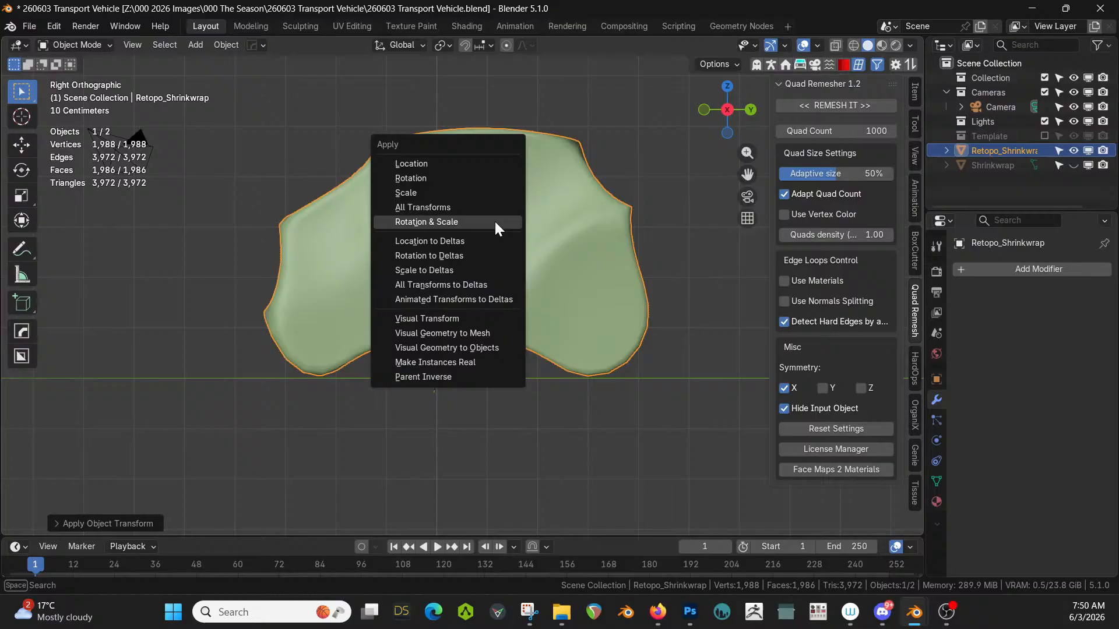
left_click(451, 208)
Generate a male human with HumGen from the Asian 2 preset as a scale reference for the vehicle.
middle_click_drag(453, 208, 631, 292)
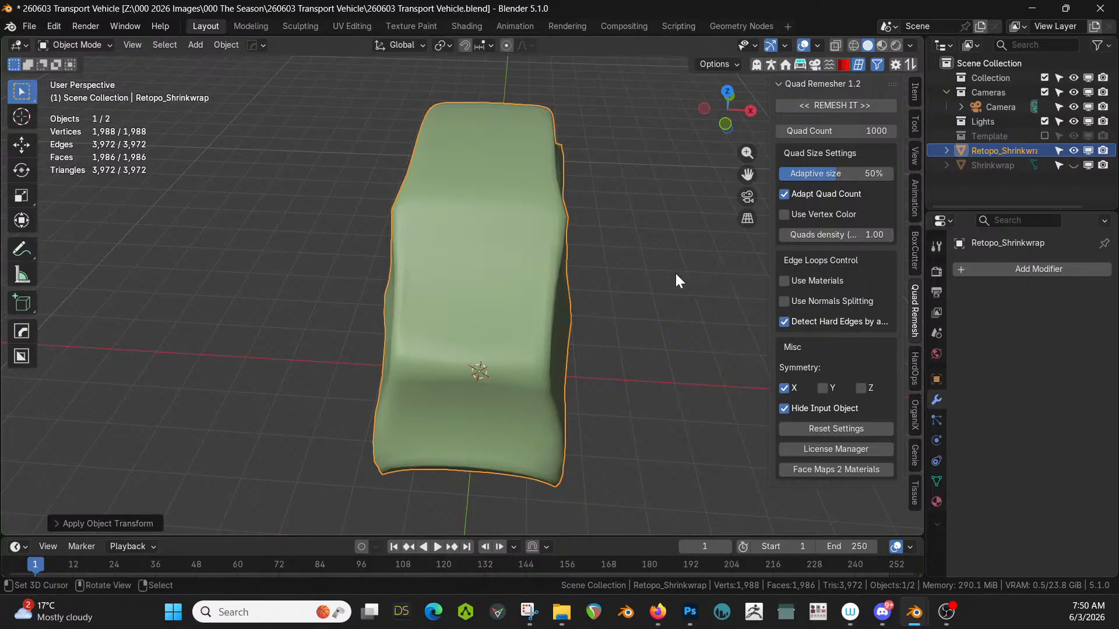
middle_click_drag(676, 274, 594, 263)
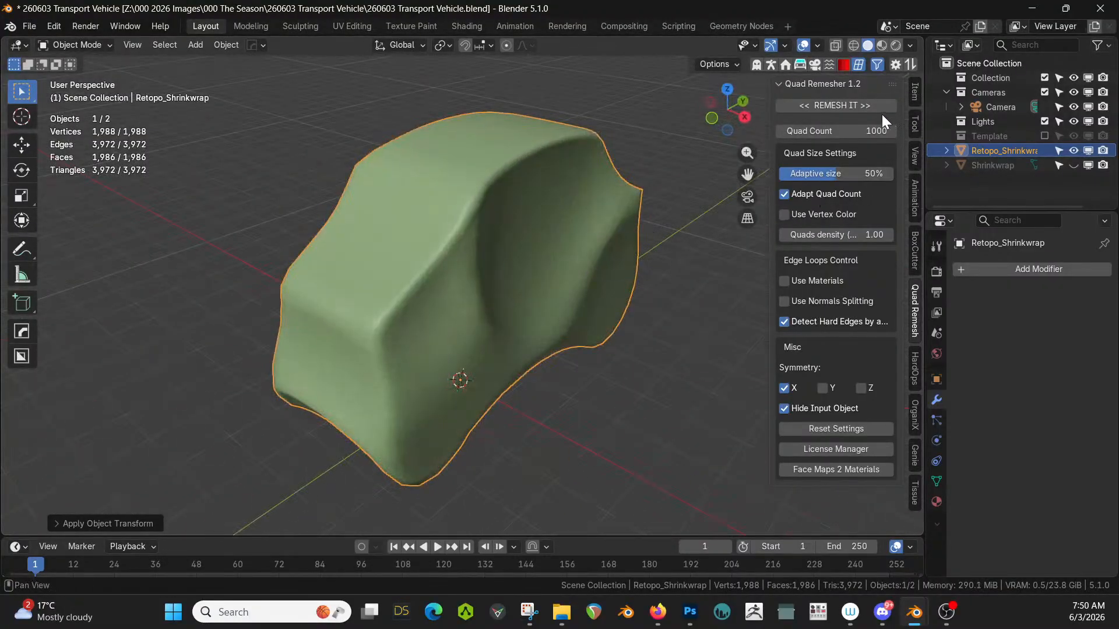
left_click(771, 65)
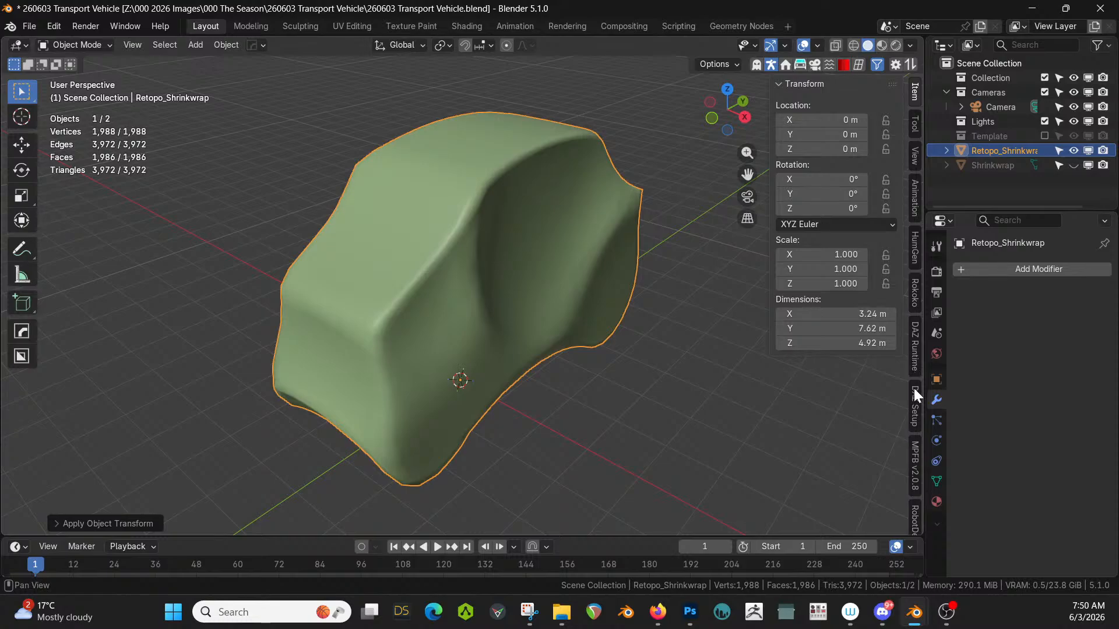
left_click(916, 247)
left_click(848, 204)
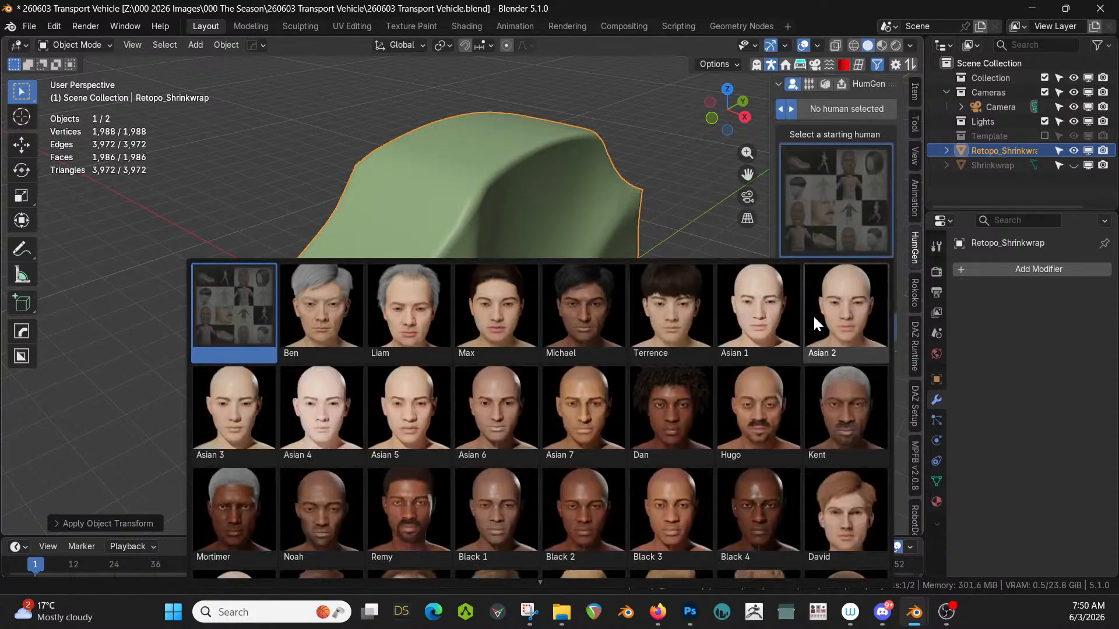
left_click(816, 322)
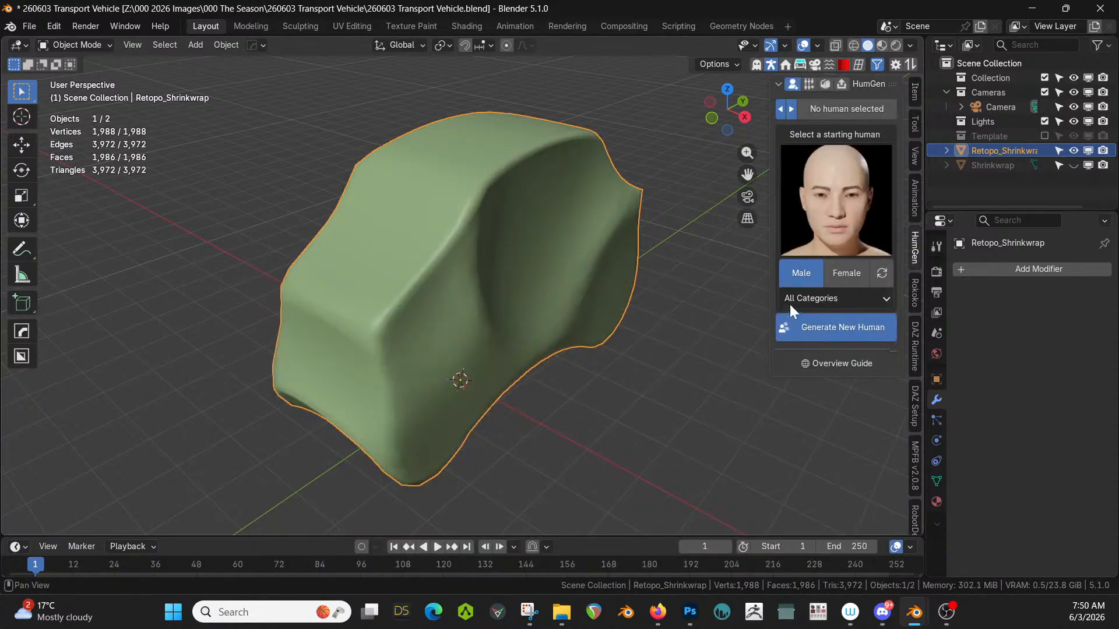
left_click(819, 327)
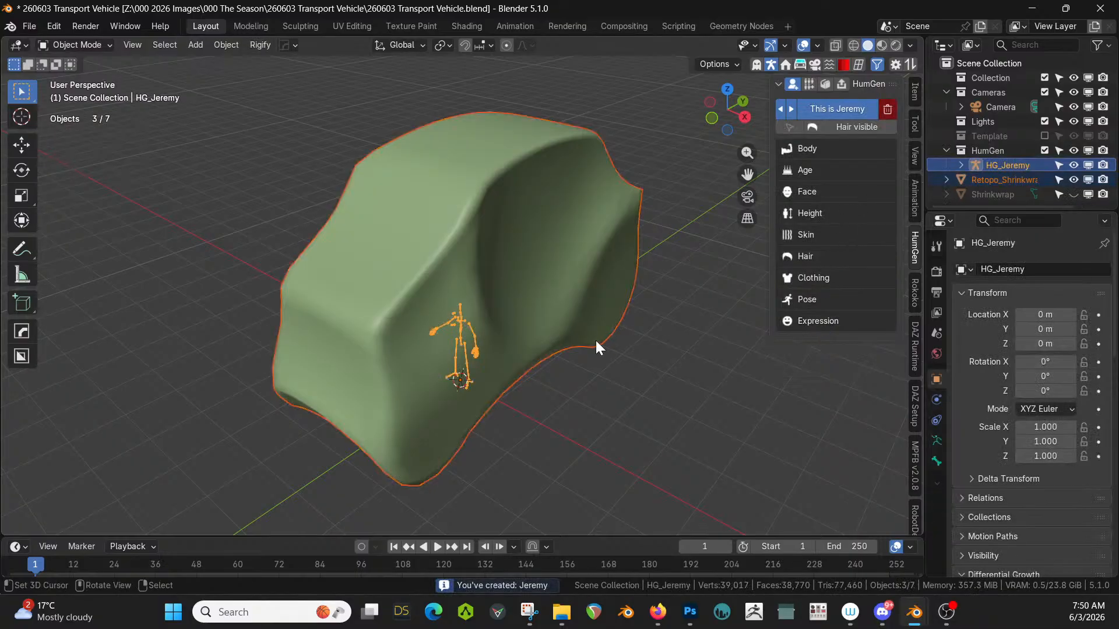
middle_click_drag(596, 338, 534, 360)
middle_click_drag(518, 379, 478, 378)
key("KP_7")
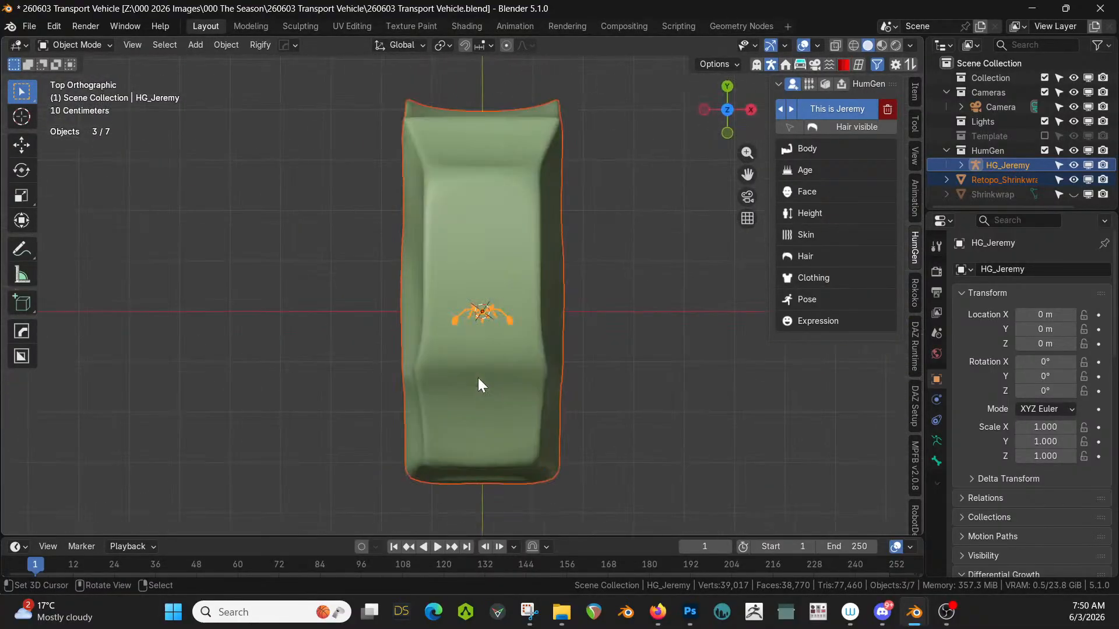
key("g")
key("x")
key("Escape")
Select only the human's rig and move it about 2.84 m along X to stand beside the shell.
left_click(1013, 167)
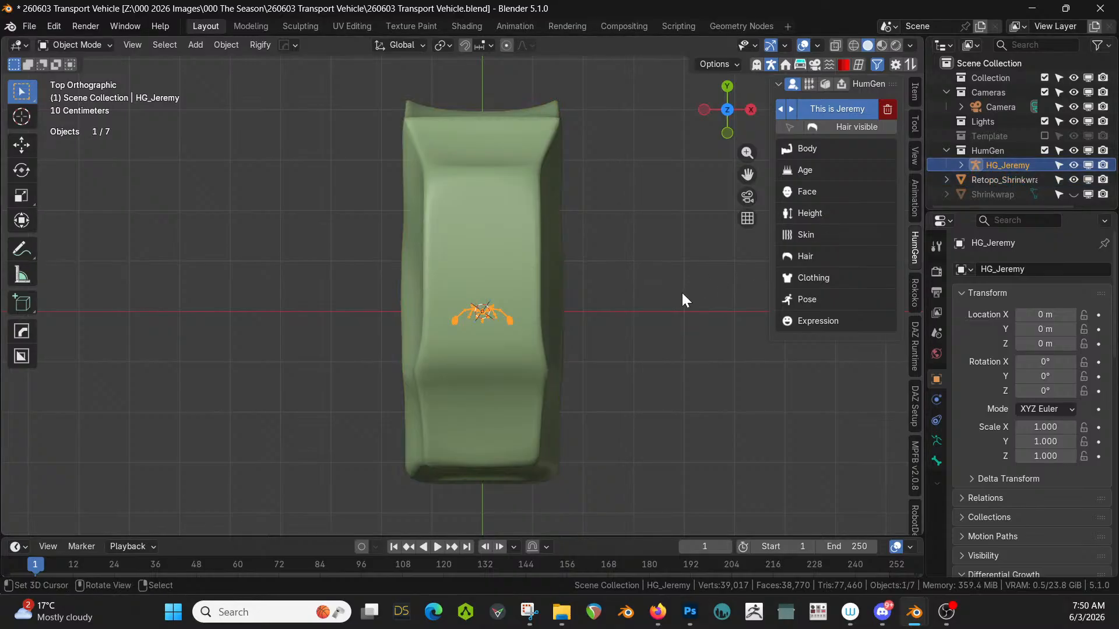
key("g")
key("x")
left_click(826, 295)
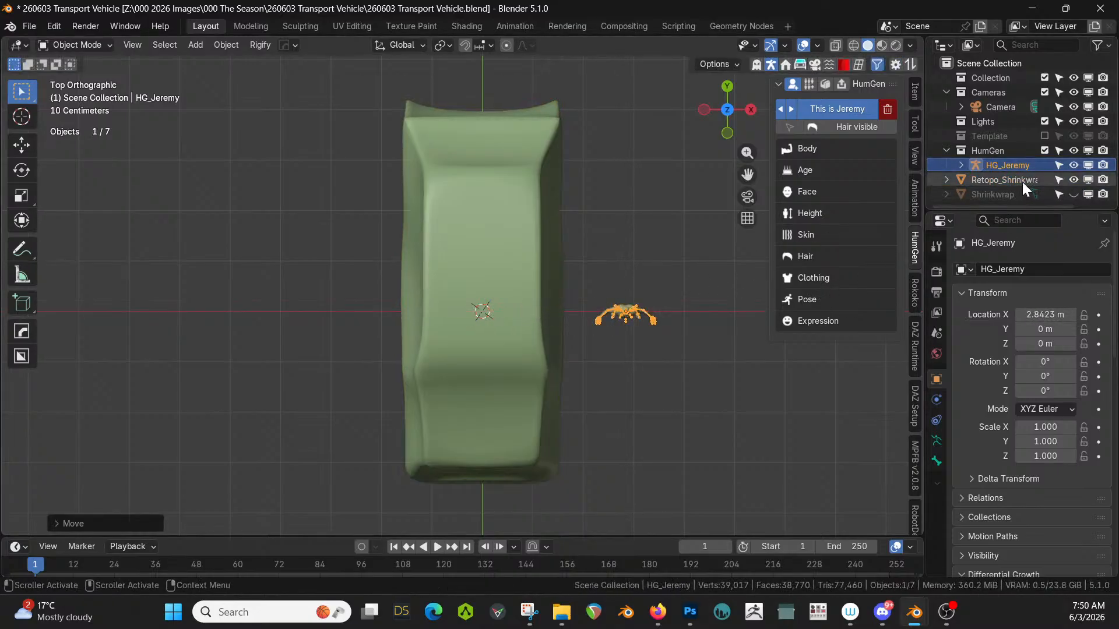
Move the remeshed shell into a new collection named Vehicle.
left_click(1022, 182)
key("m")
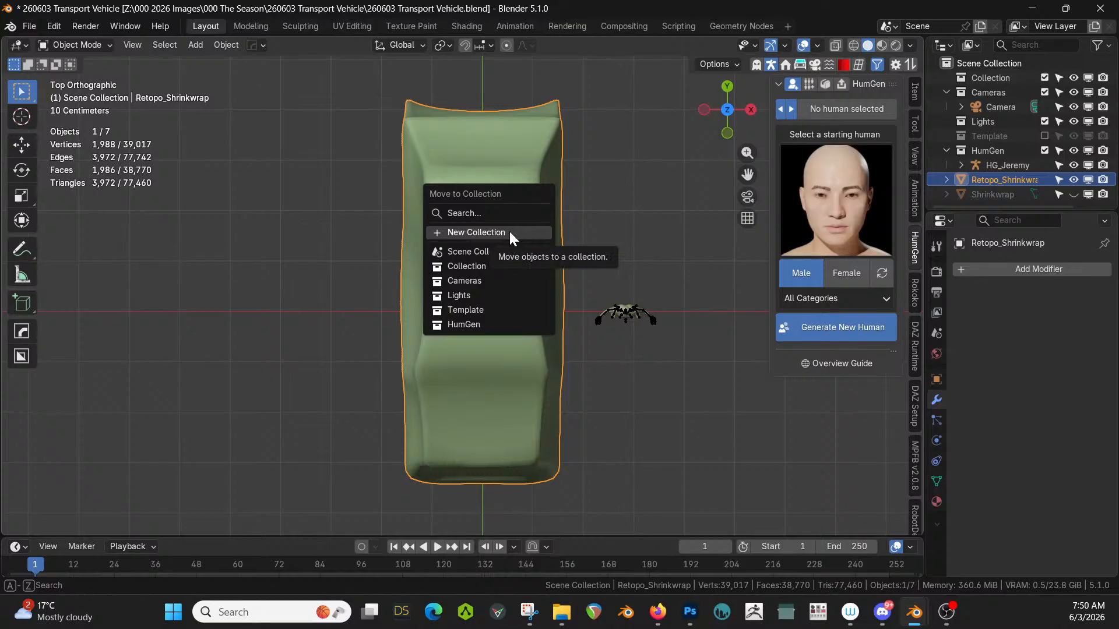
left_click(528, 232)
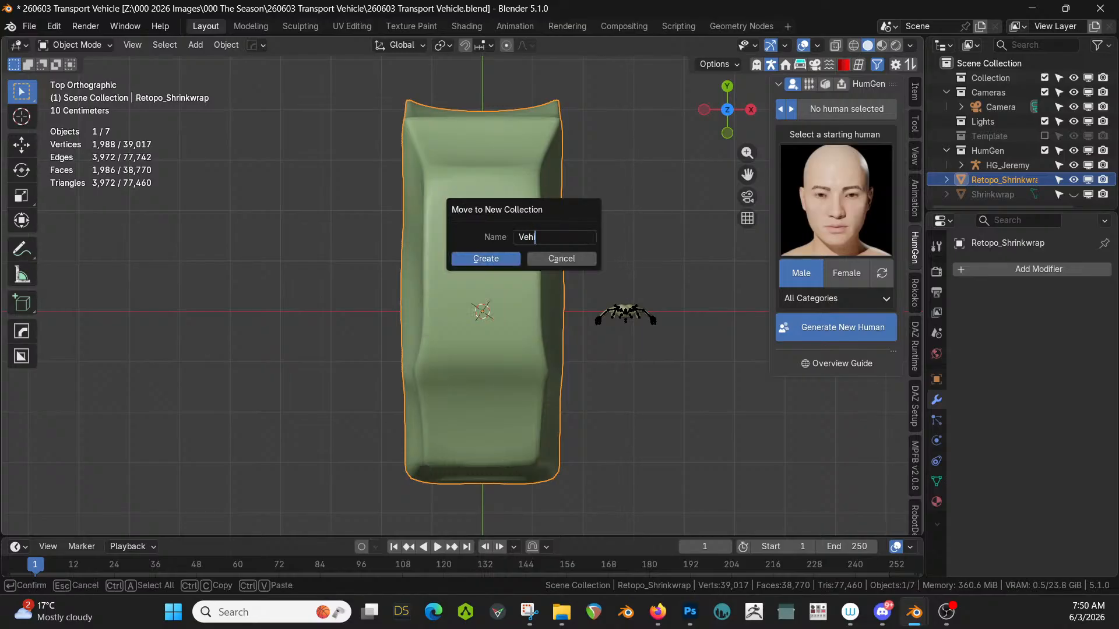
type("Vehicle")
key("Return")
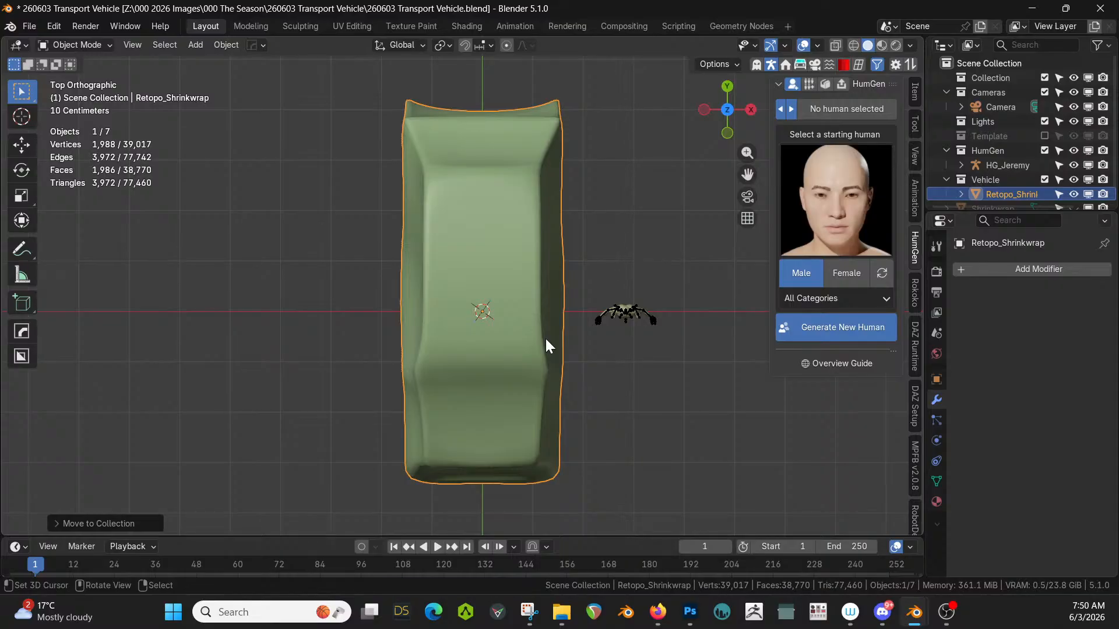
Select a ring of faces around the recessed side area of the shell in Edit Mode using shortest-path selection.
middle_click_drag(512, 351, 474, 232)
key("Tab")
scroll(430, 247, "up", 2)
left_click(441, 241)
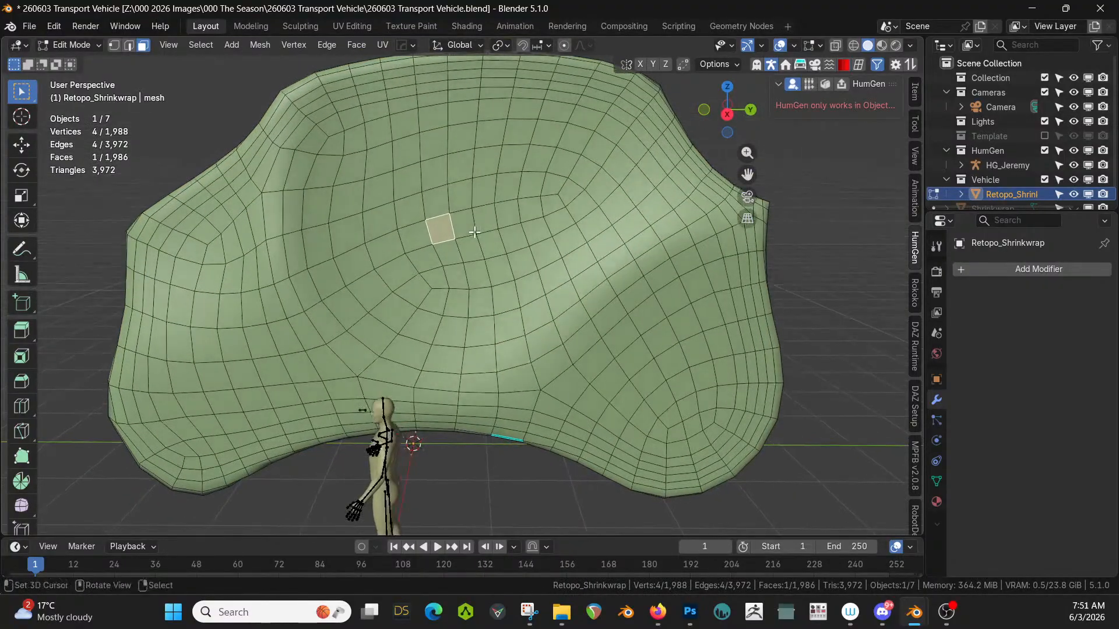
left_click(340, 146)
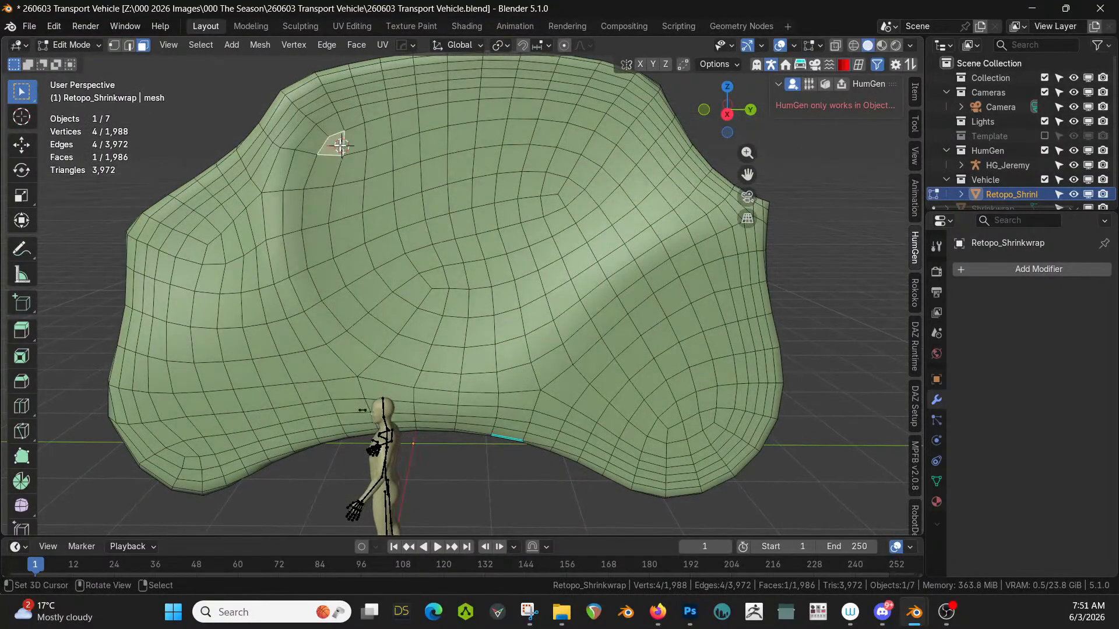
left_click(607, 127, "ctrl")
left_click(655, 175, "ctrl")
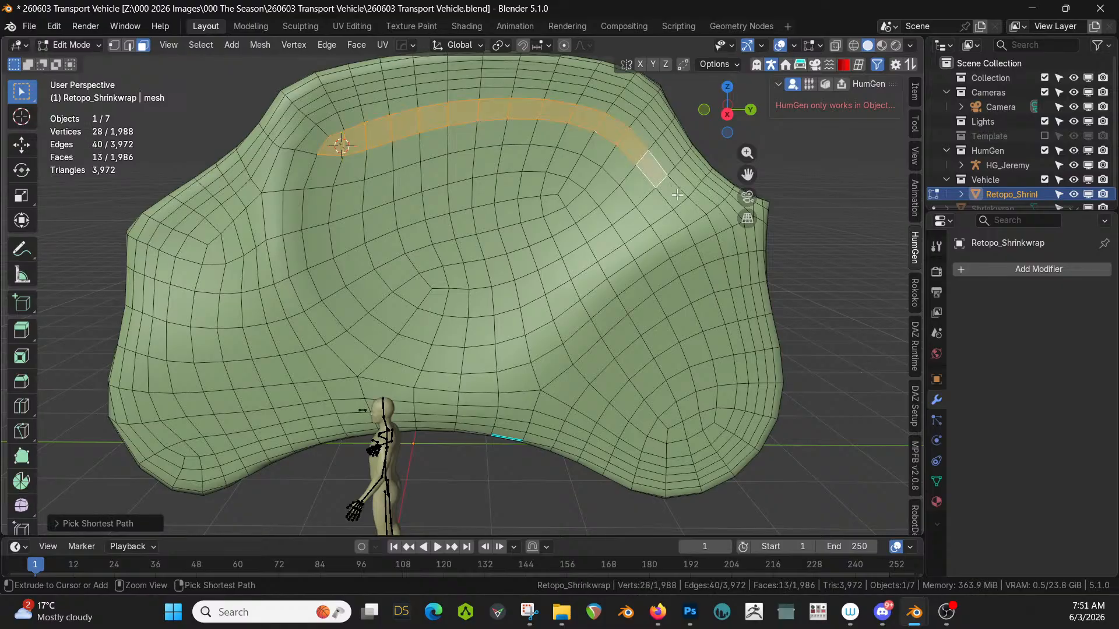
left_click(678, 195, "ctrl")
left_click(632, 252, "ctrl")
left_click(576, 293, "ctrl")
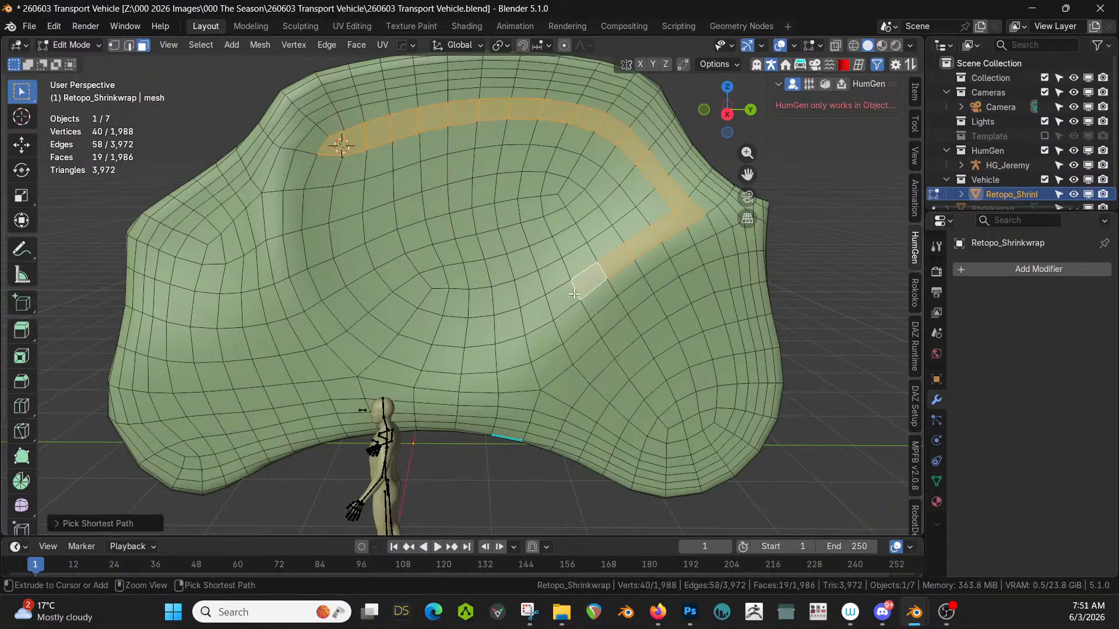
left_click(510, 323, "ctrl")
left_click(436, 328, "ctrl")
left_click(408, 327, "ctrl")
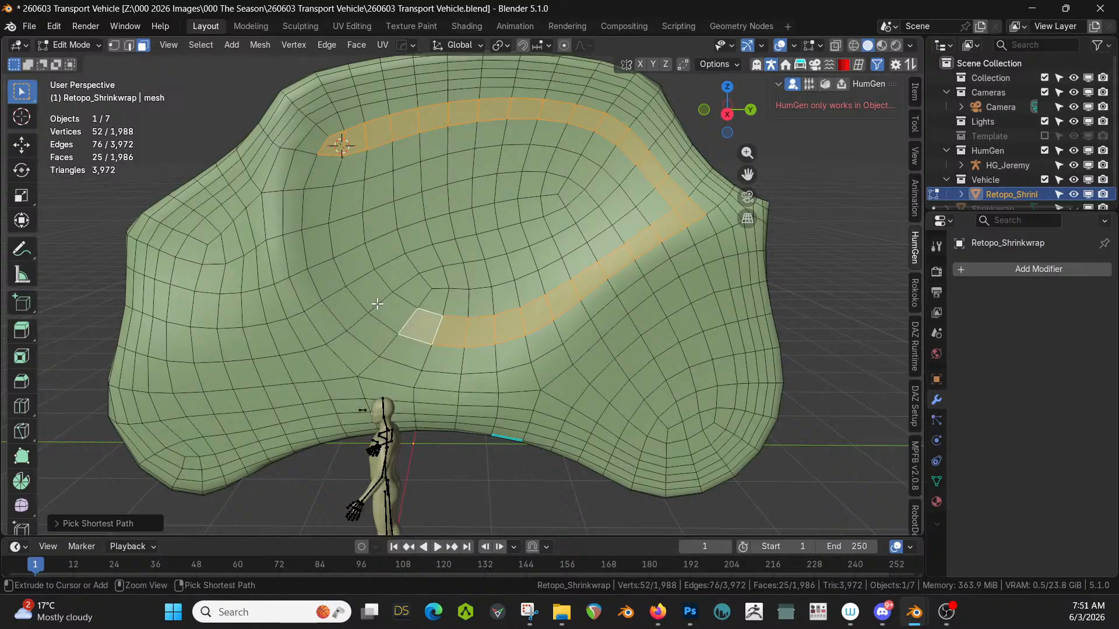
left_click(366, 286, "ctrl")
left_click(353, 256, "ctrl")
left_click(348, 228, "ctrl")
left_click(347, 198, "ctrl")
left_click(350, 168, "ctrl")
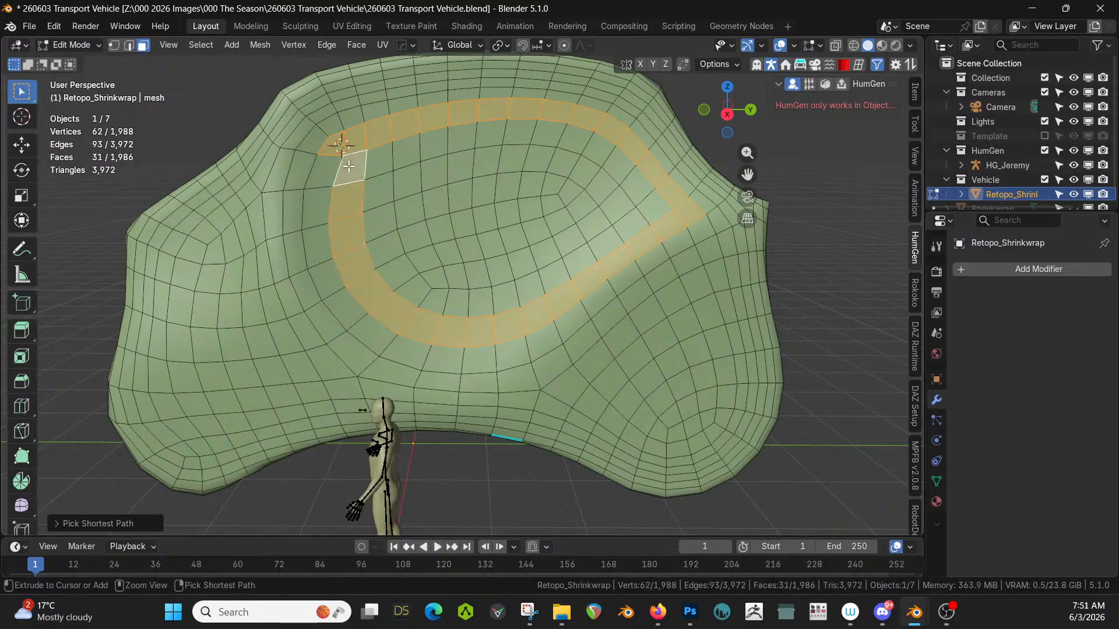
Add a second band of faces to the selected ring, extending it around the pointed corner, lower edge and opposite curved side.
left_click(701, 229, "ctrl")
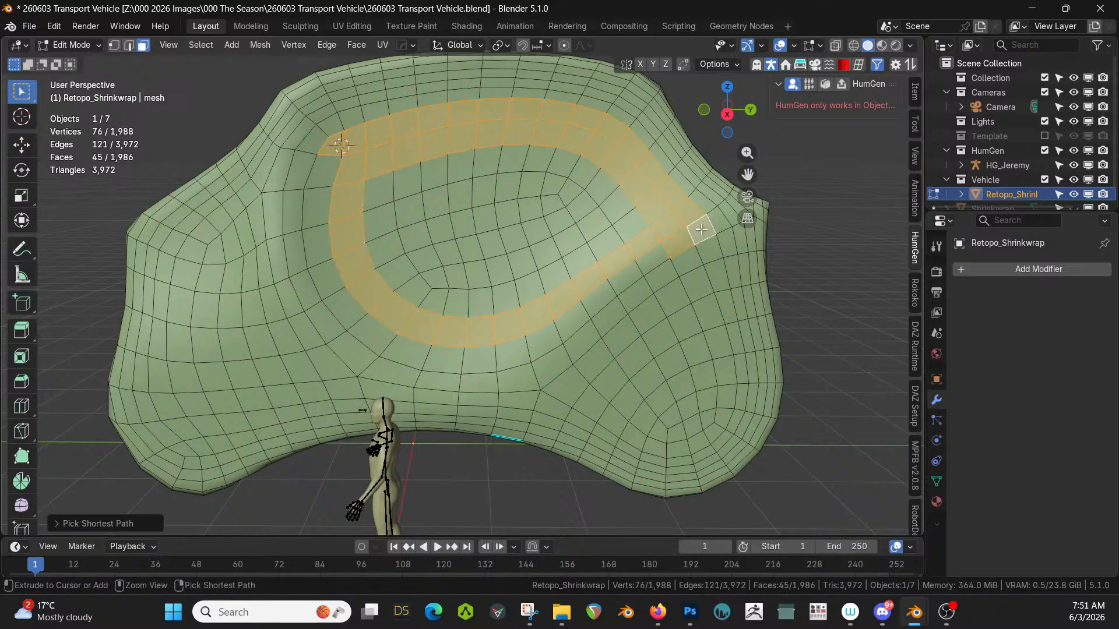
left_click(652, 260, "ctrl")
left_click(485, 354, "ctrl")
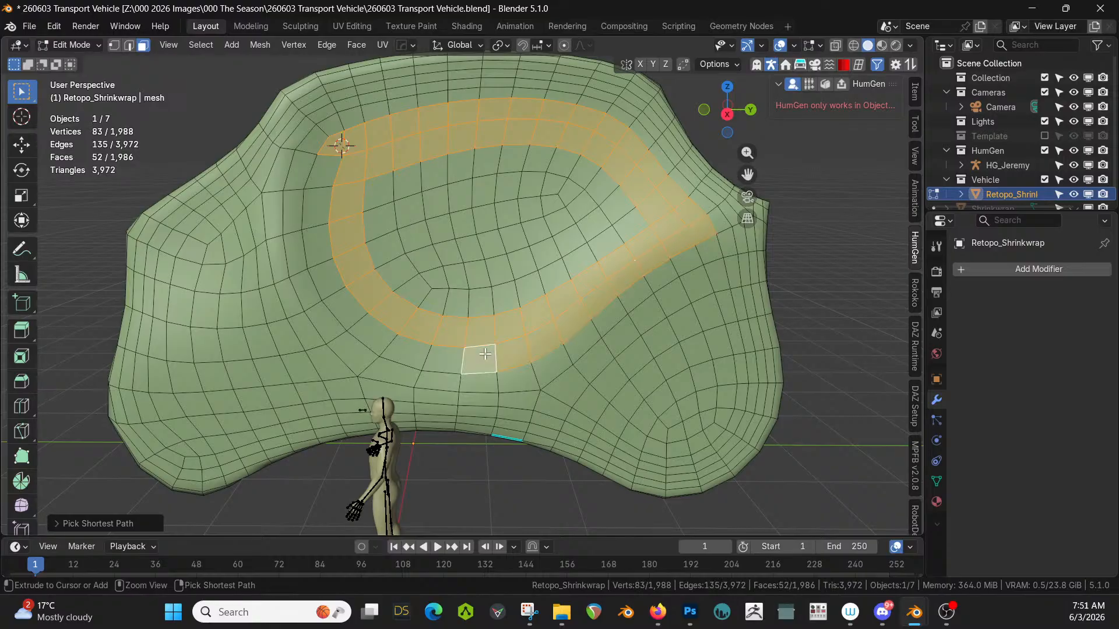
left_click(408, 357, "ctrl")
left_click(367, 329, "ctrl")
left_click(321, 273, "ctrl")
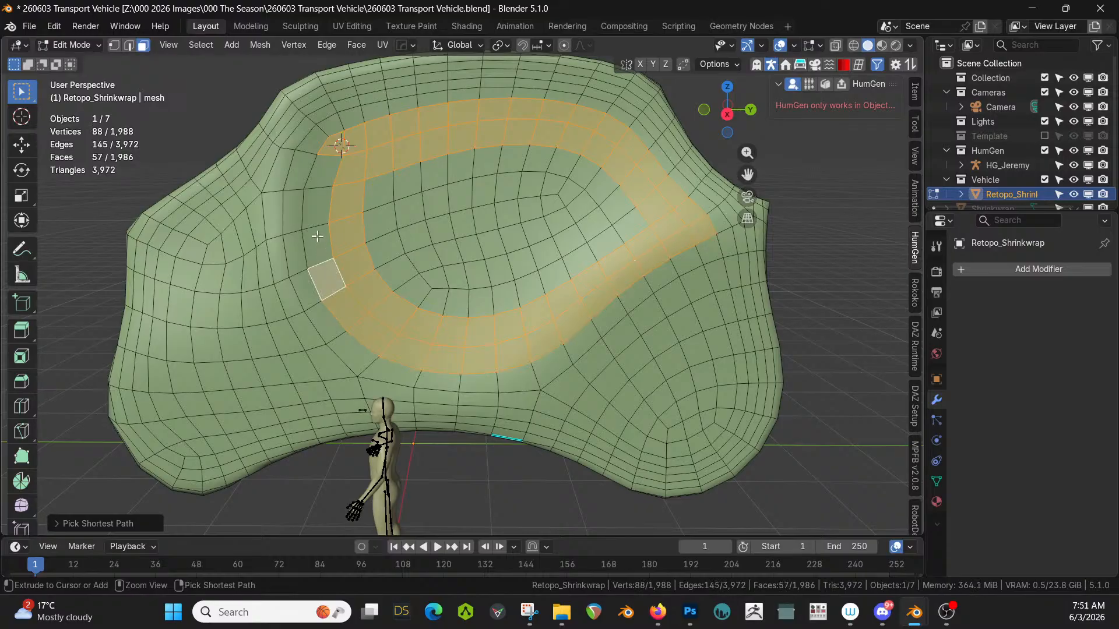
left_click(317, 242, "ctrl")
left_click(323, 170, "ctrl")
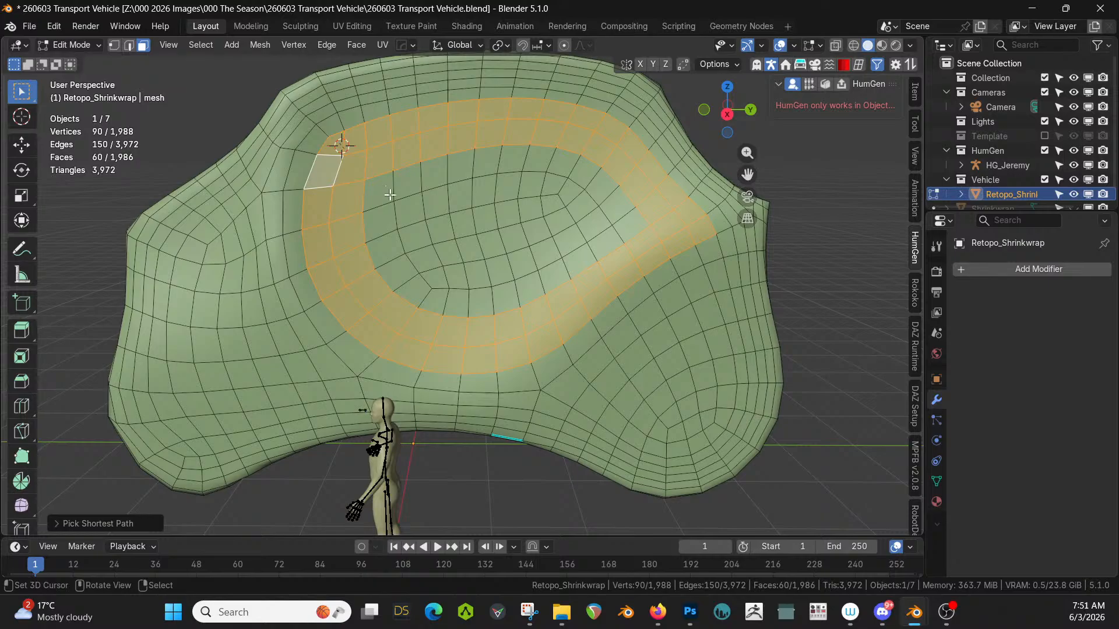
Fill in the selection with all faces enclosed by the ring using circle select.
key("c")
left_click_drag(391, 195, 572, 163)
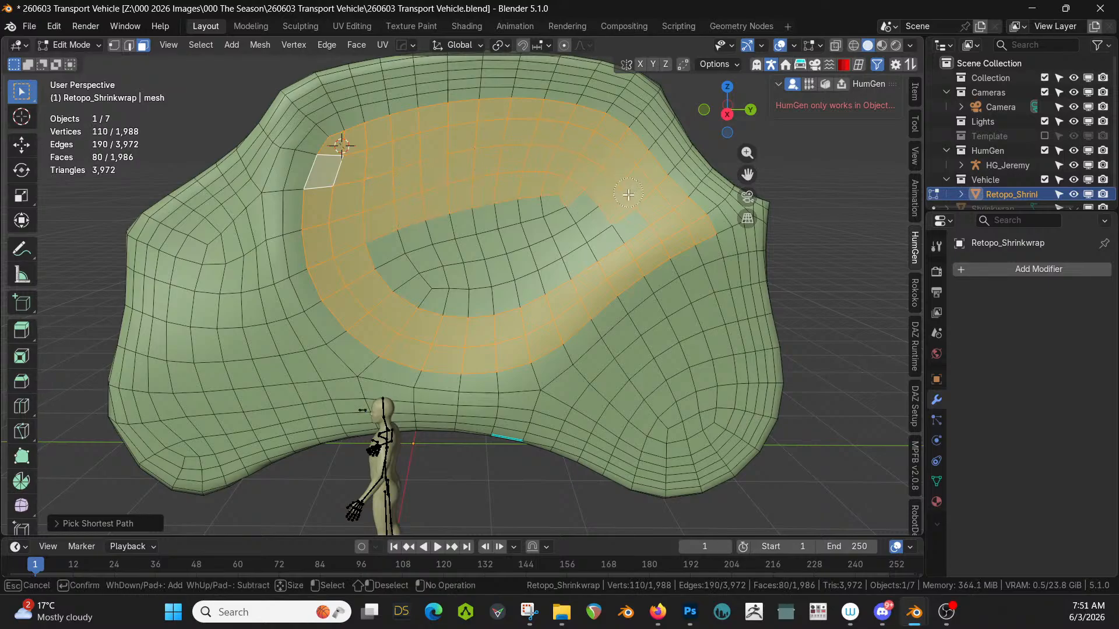
mouse_move(593, 238)
left_mouse_down()
mouse_move(482, 282)
mouse_move(380, 260)
mouse_move(558, 225)
left_mouse_up()
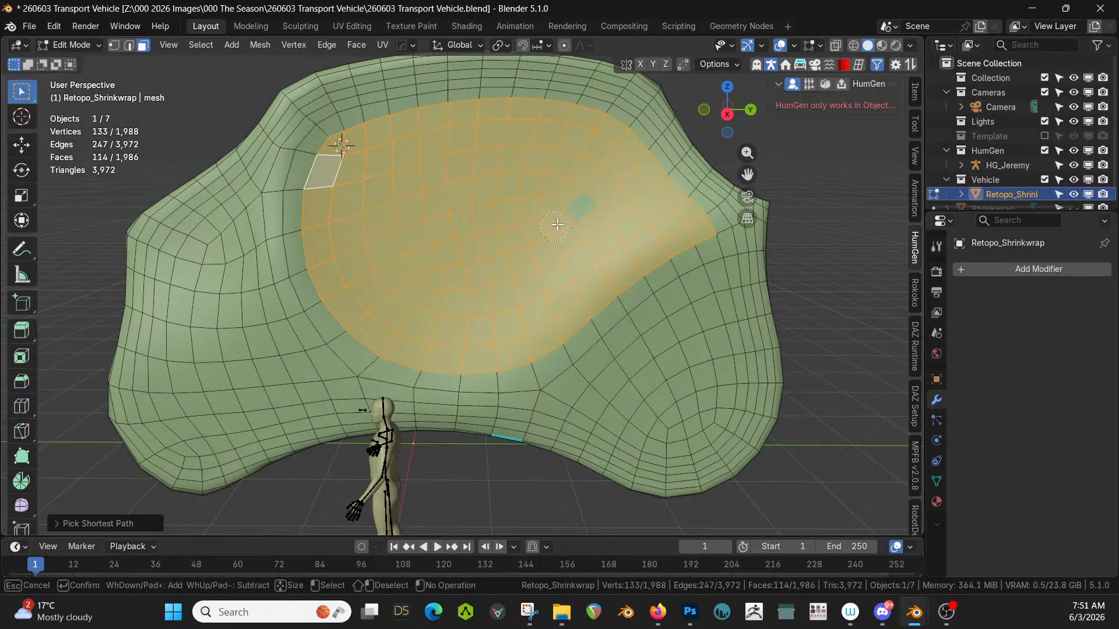
key("Escape")
middle_click_drag(513, 236, 535, 278)
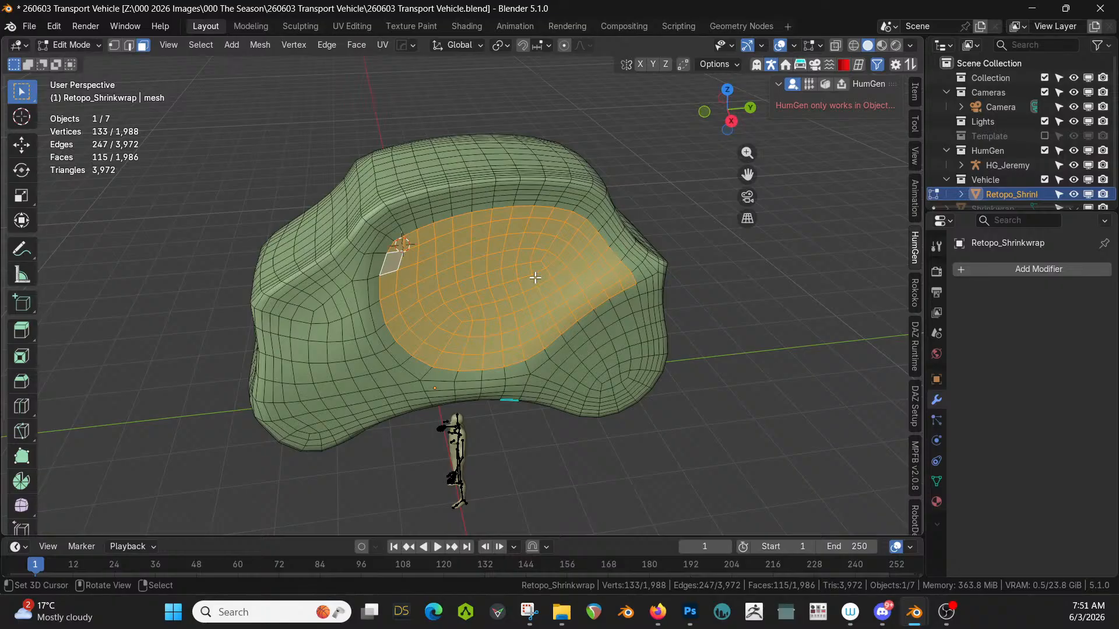
Try to open the side by extruding the selected faces with Extrude Manifold and deleting the extrusion, then undo it all.
middle_click_drag(512, 267, 587, 289)
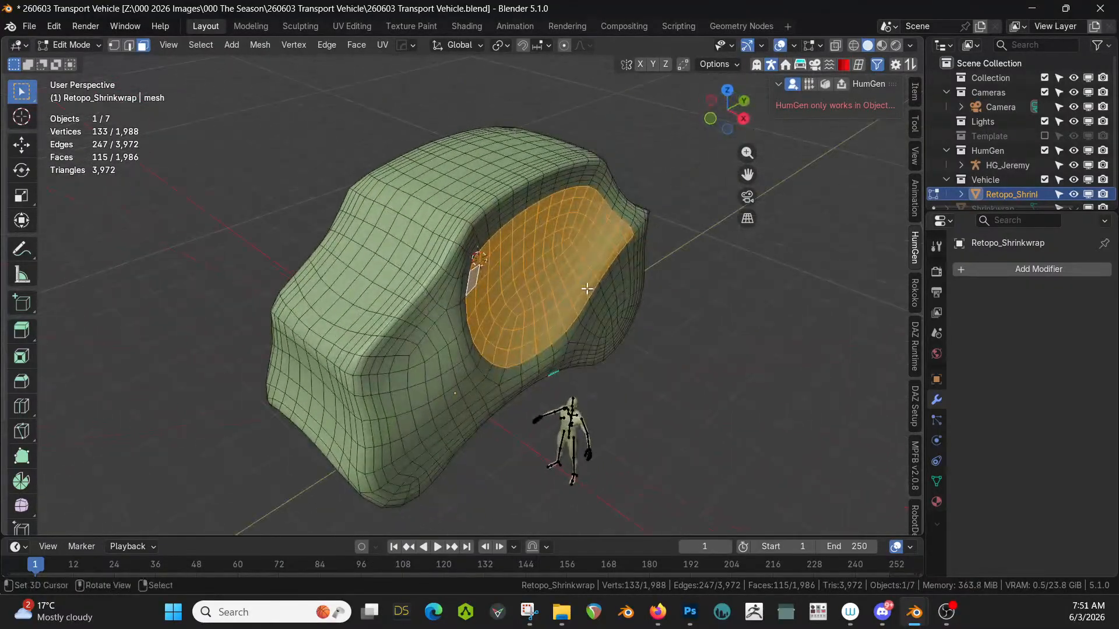
key("alt+e")
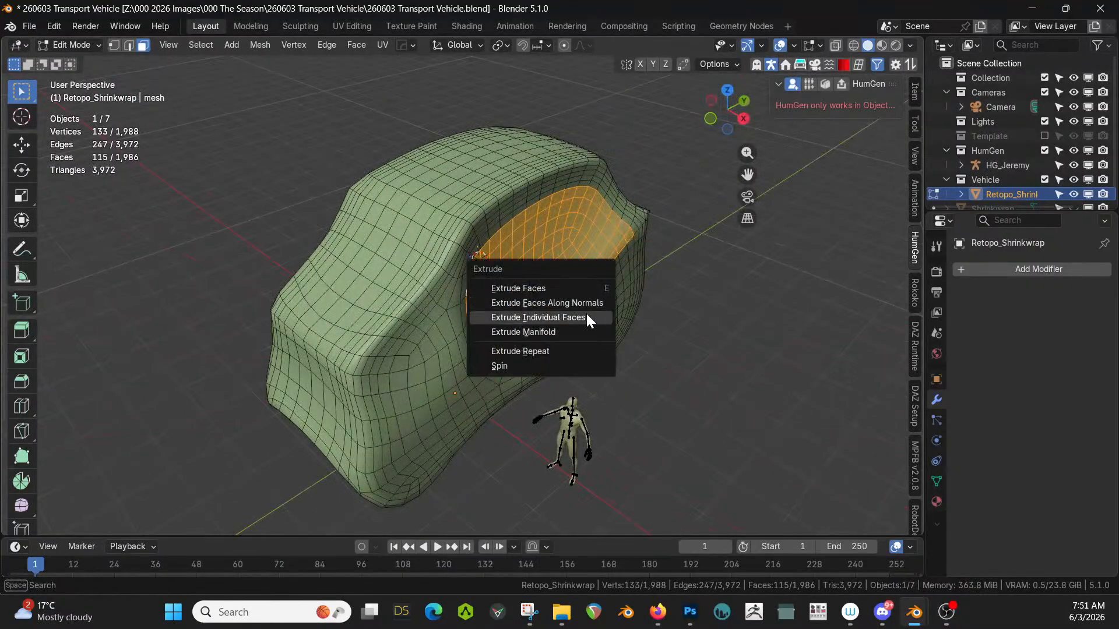
left_click(583, 328)
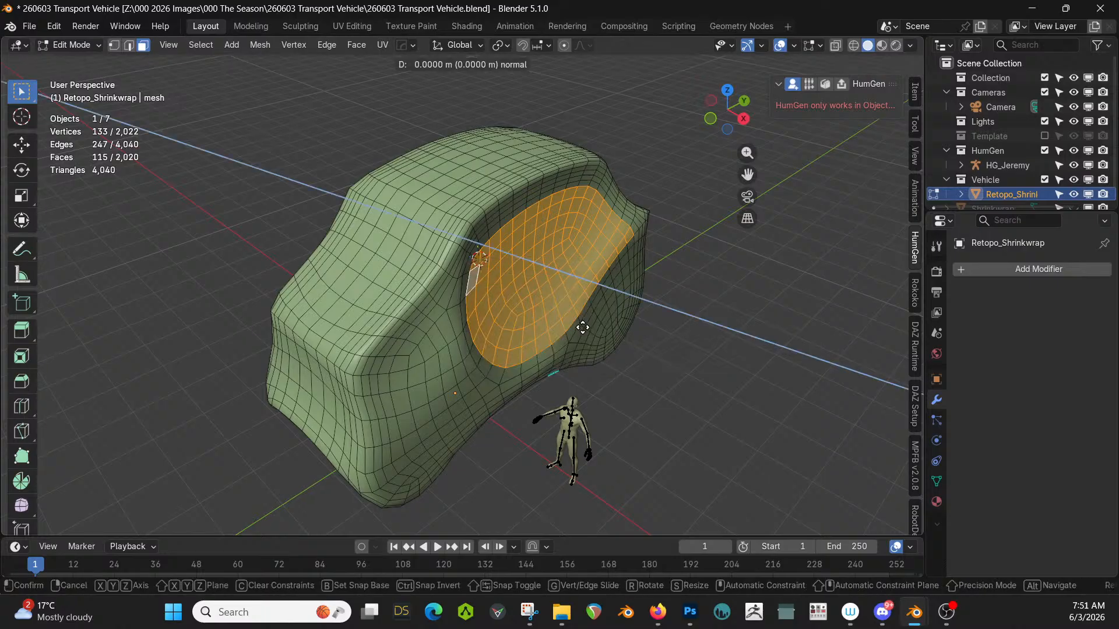
left_click(450, 237)
middle_click_drag(450, 238, 327, 298)
key("ctrl+KP_Add")
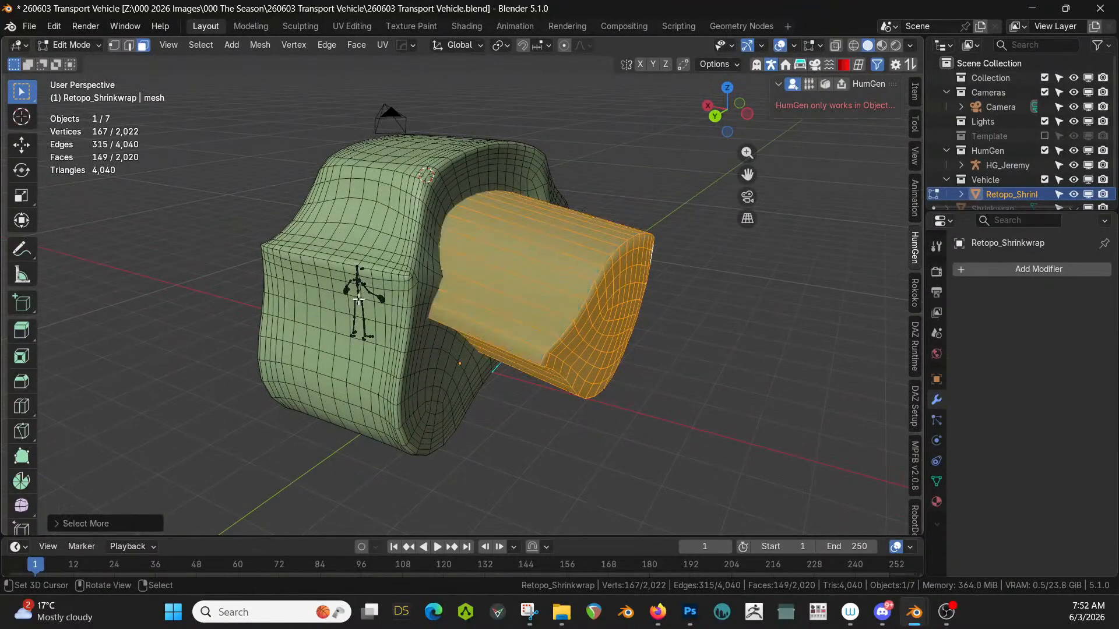
key("x")
left_click(342, 330)
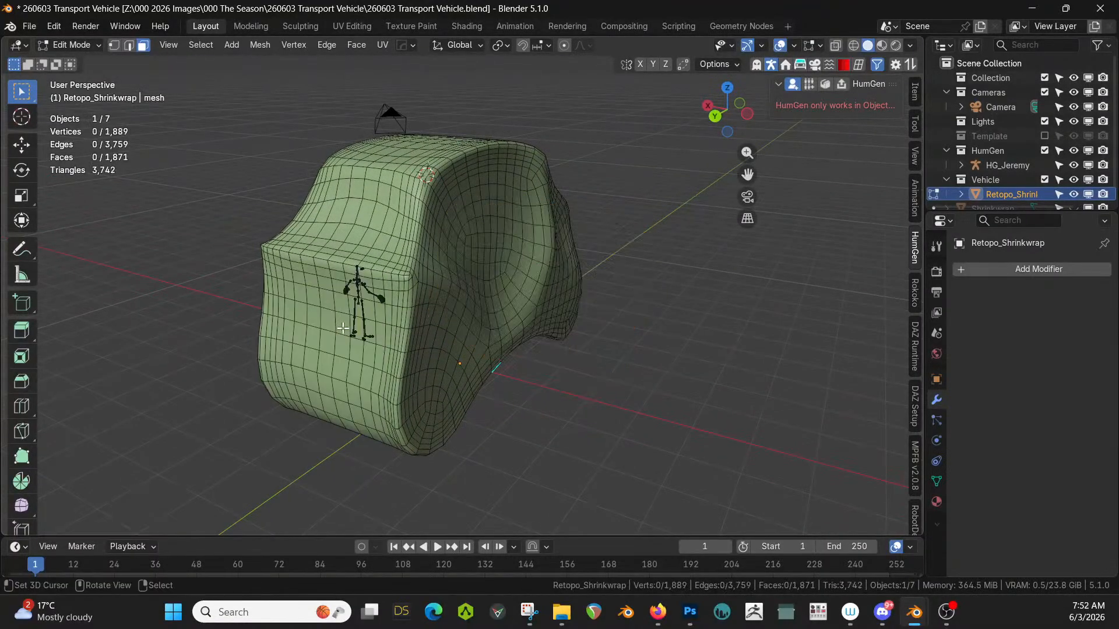
middle_click_drag(341, 330, 495, 344)
key("ctrl+z")
key("ctrl+z")
key("ctrl+z")
Duplicate the selected side faces in place, separate the copy into its own object, and select only that panel in Object Mode.
key("shift+d")
right_click(494, 343)
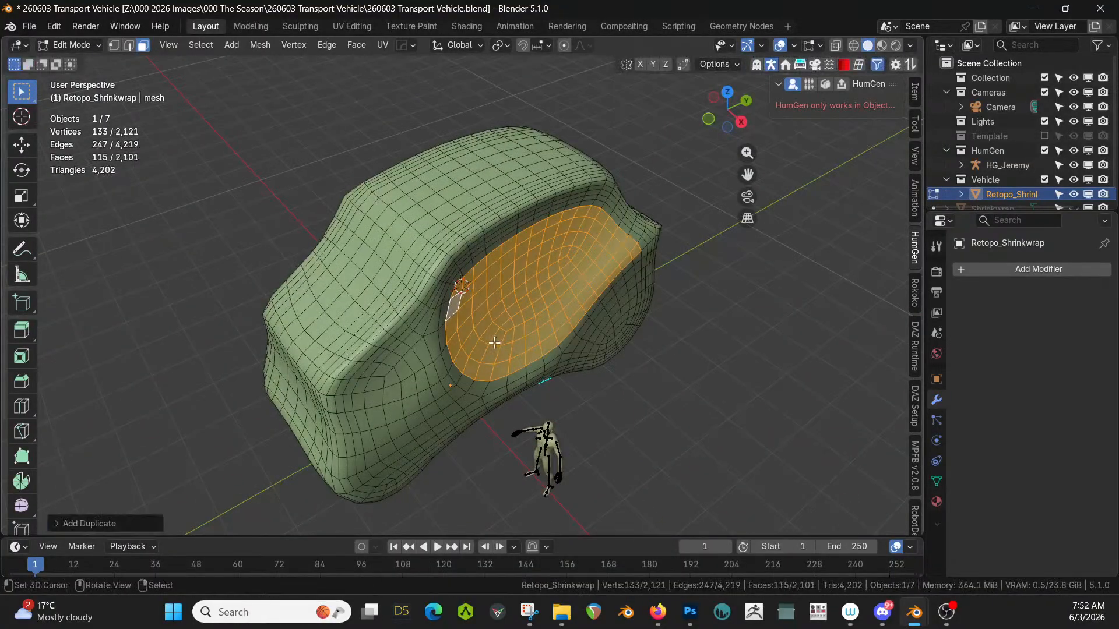
key("p")
left_click(494, 342)
key("Tab")
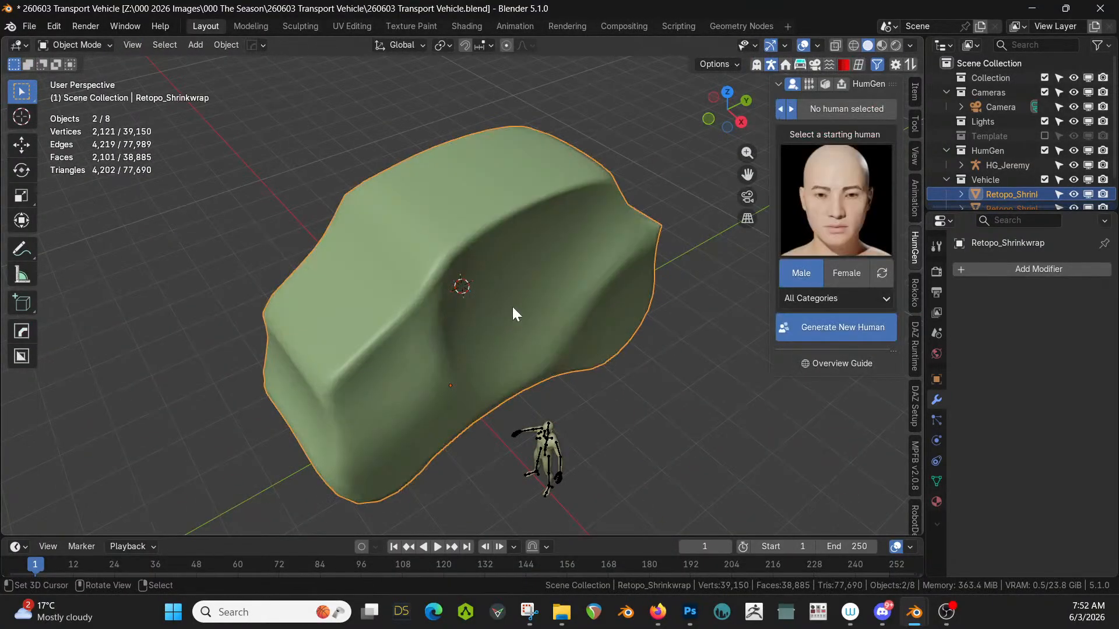
left_click(512, 307)
key("q")
mouse_move(498, 384)
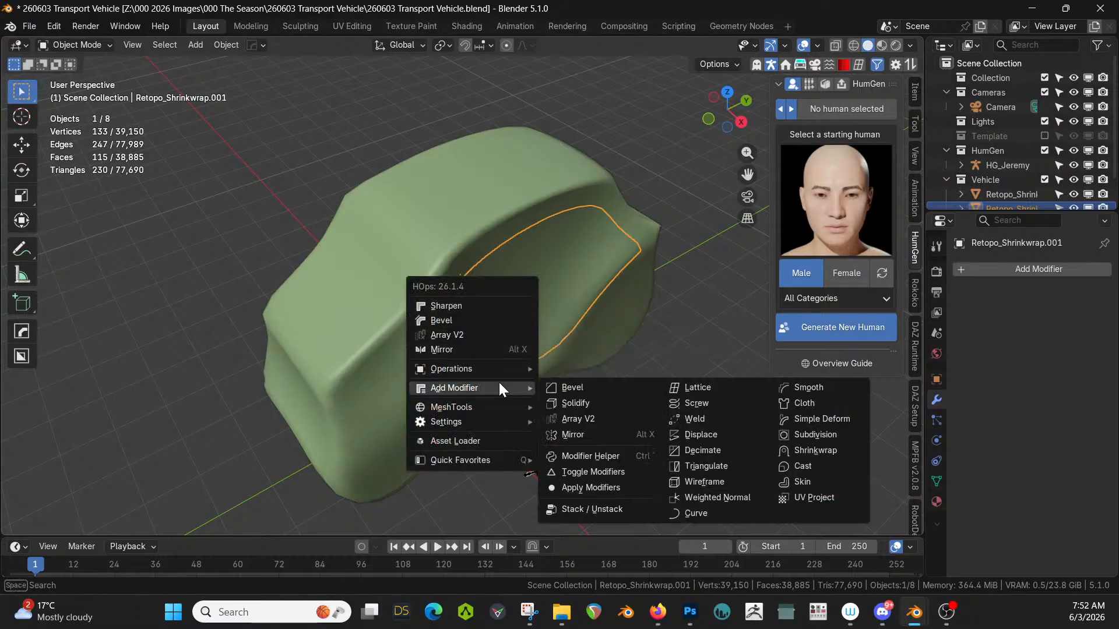
left_click(600, 403)
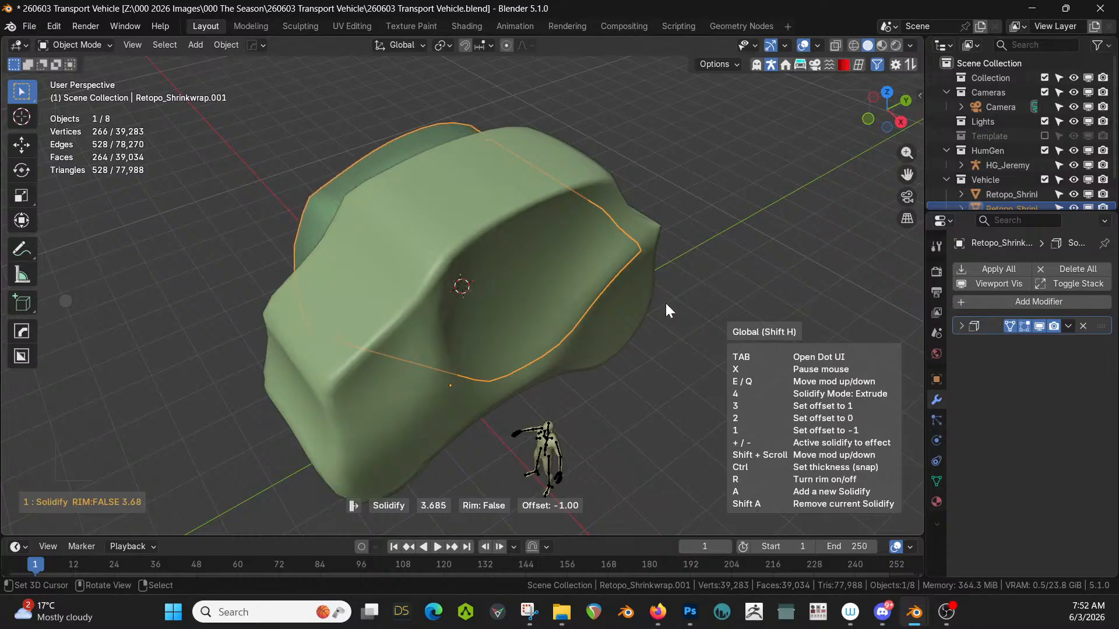
key("Escape")
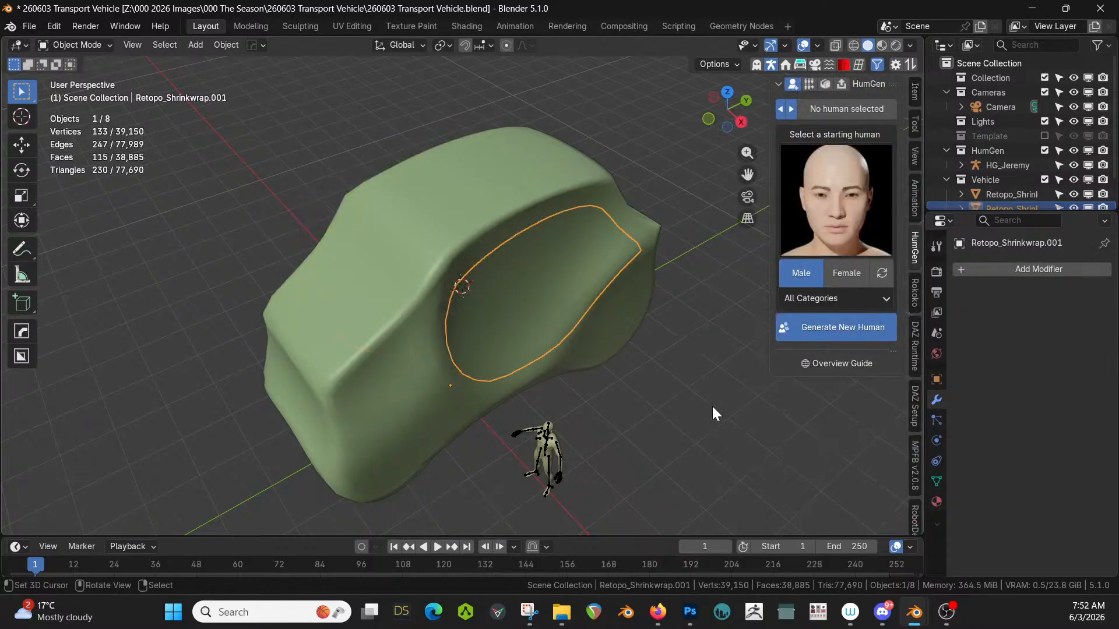
Isolate the separated side panel in local view and select all its faces in Edit Mode.
middle_click_drag(712, 405, 558, 378)
key("KP_Divide")
key("Tab")
key("a")
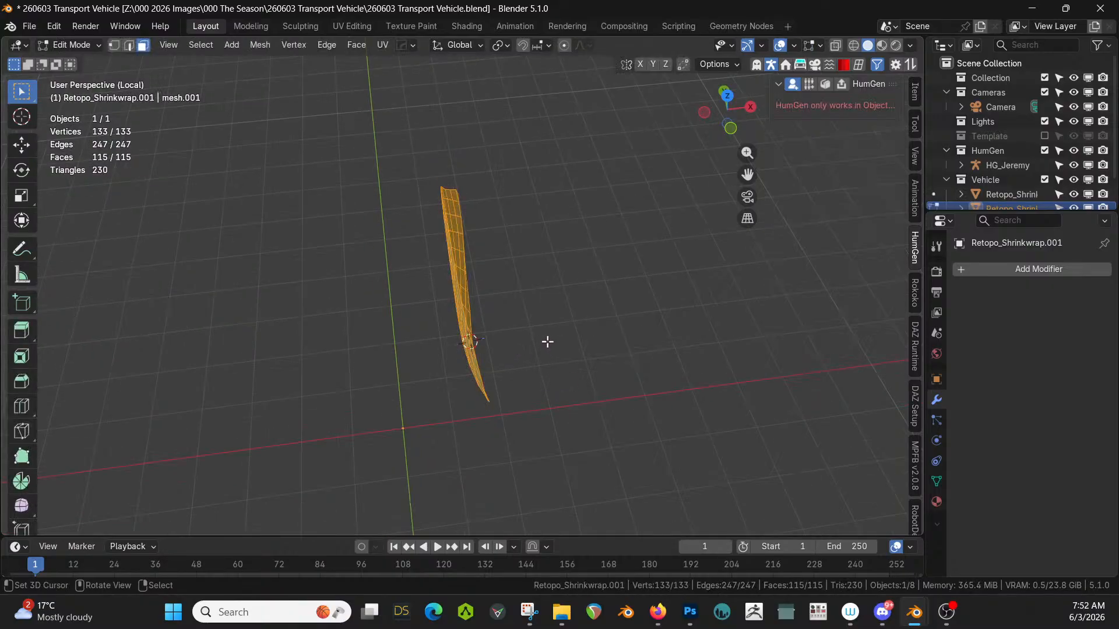
Try to extrude the panel about 5.84 m inward along its normal, then undo the extrusion.
key("e")
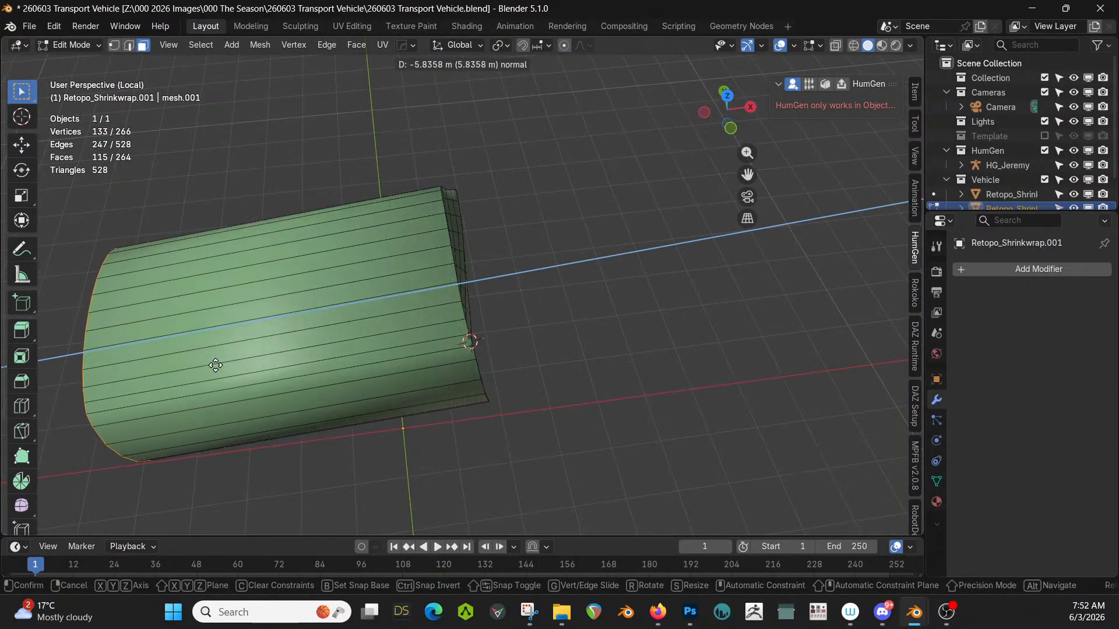
left_click(213, 365)
middle_click_drag(212, 365, 304, 327)
key("ctrl+z")
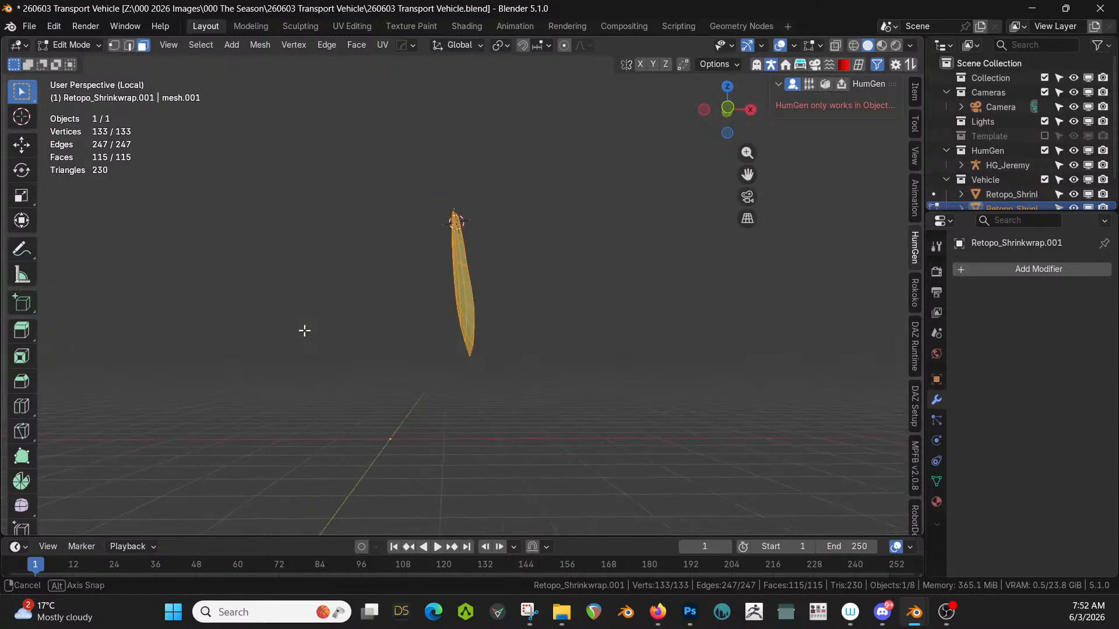
Extrude the panel about 6.36 m along negative global X to form a long cutter, then exit local view.
key("e")
left_click(433, 383)
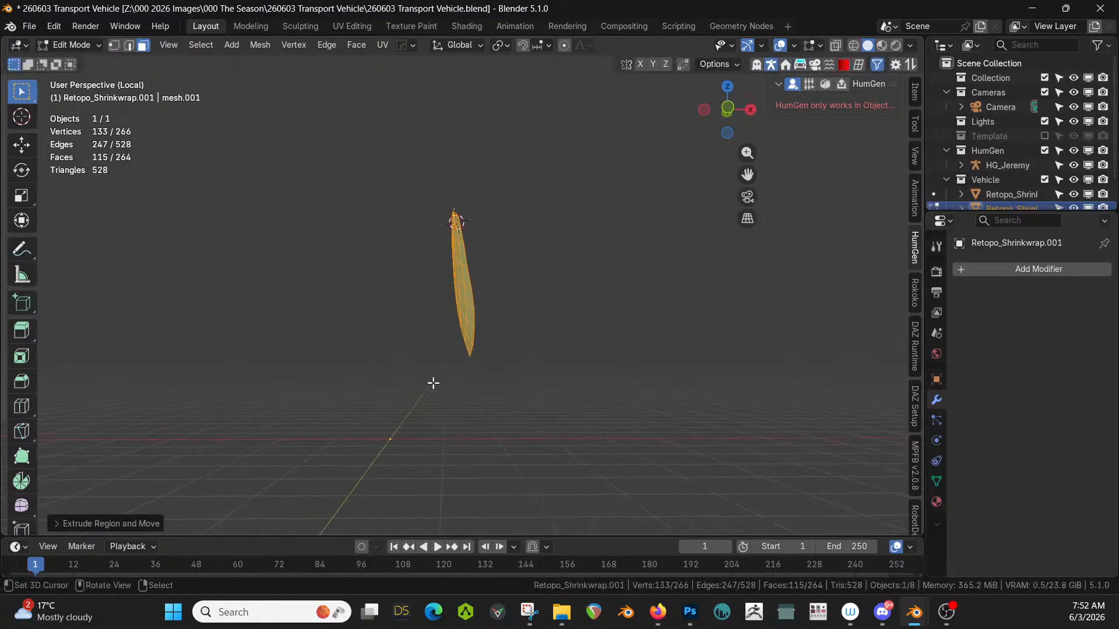
key("g")
key("x")
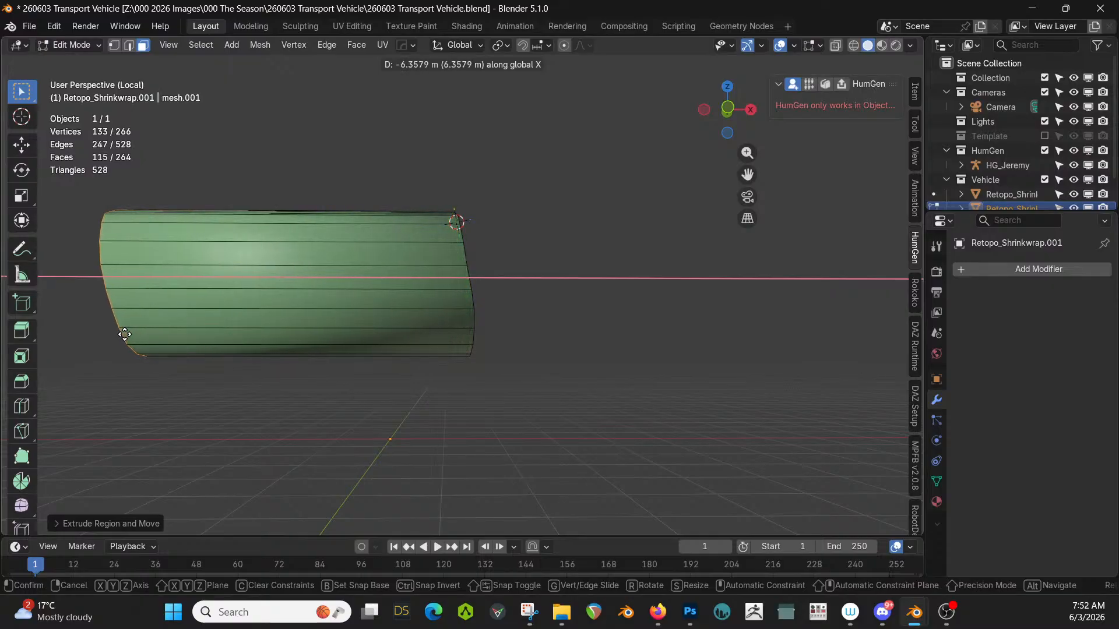
left_click(125, 334)
middle_click_drag(324, 339, 335, 375)
key("KP_Divide")
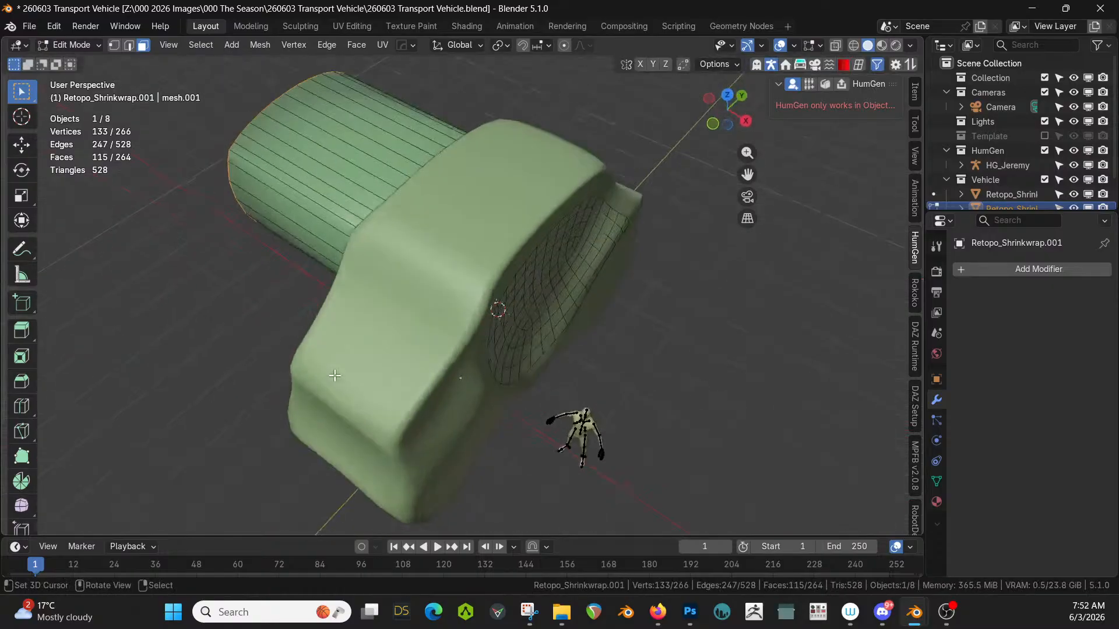
Move the cutter object along positive X so it protrudes beyond the shell's recessed side.
key("Tab")
key("g")
key("x")
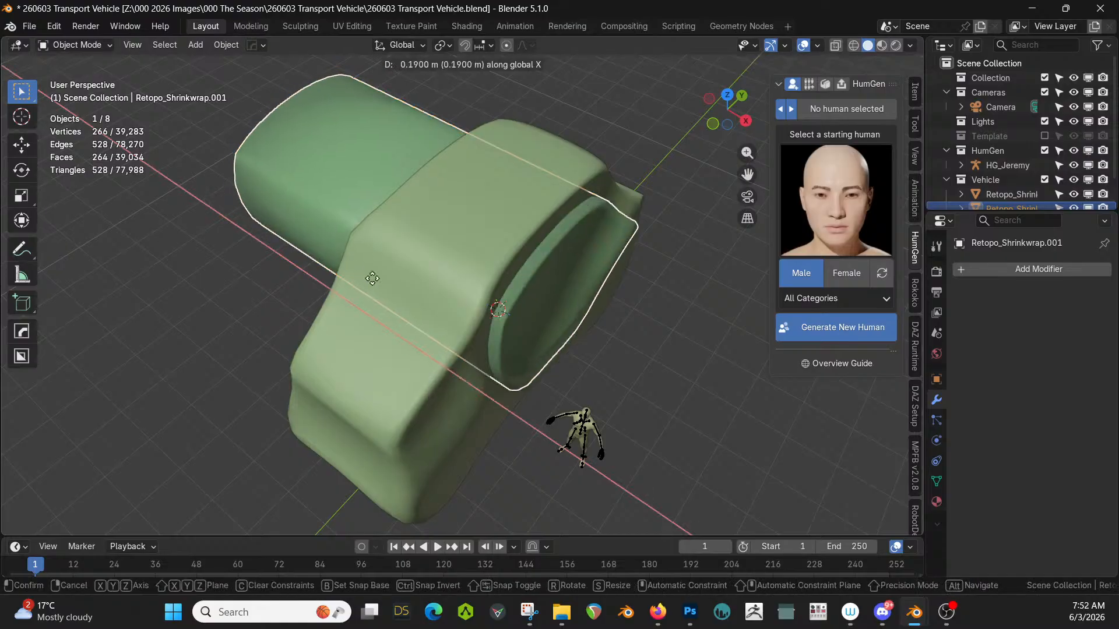
left_click(392, 295)
Subtract the cutter from the shell with a nondestructive HardOps Difference boolean.
right_click(435, 358, "shift")
key("ctrl+KP_Subtract")
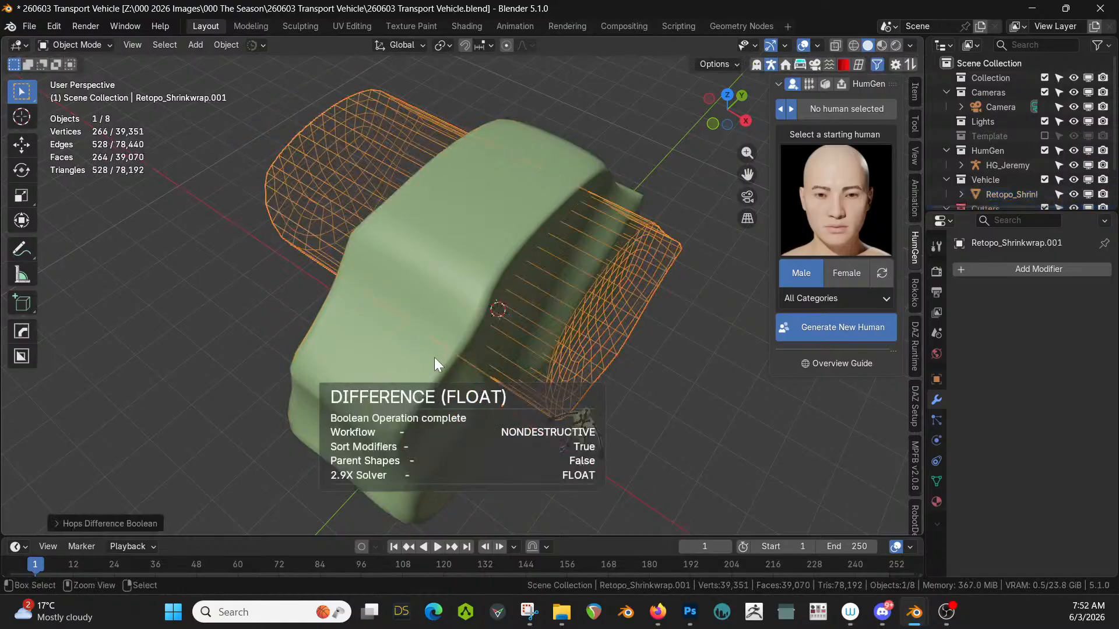
middle_click_drag(436, 354, 327, 296)
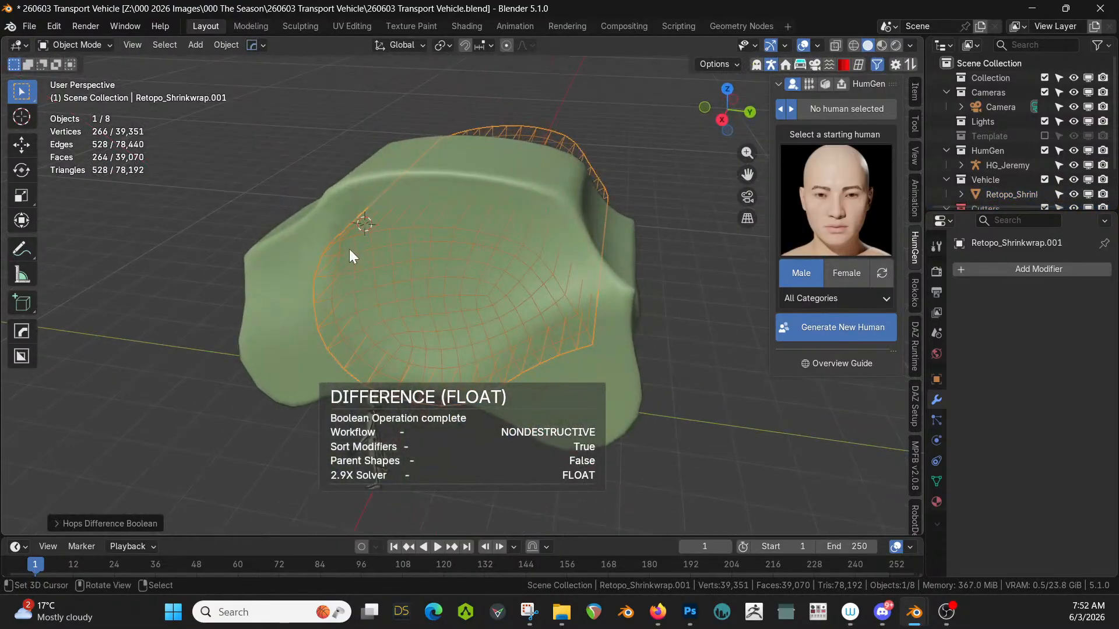
Try the Manifold solver on the shell's Boolean modifier and set the solver to Exact.
left_click(354, 187)
left_click(961, 325)
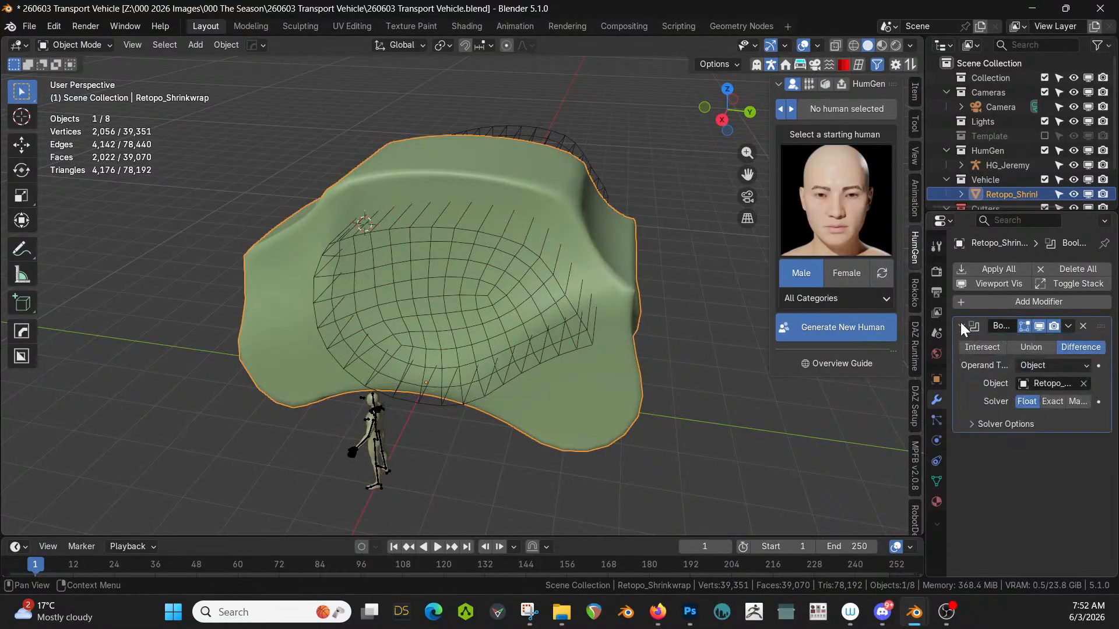
left_click(1075, 400)
middle_click_drag(699, 407, 665, 368)
left_click(1052, 401)
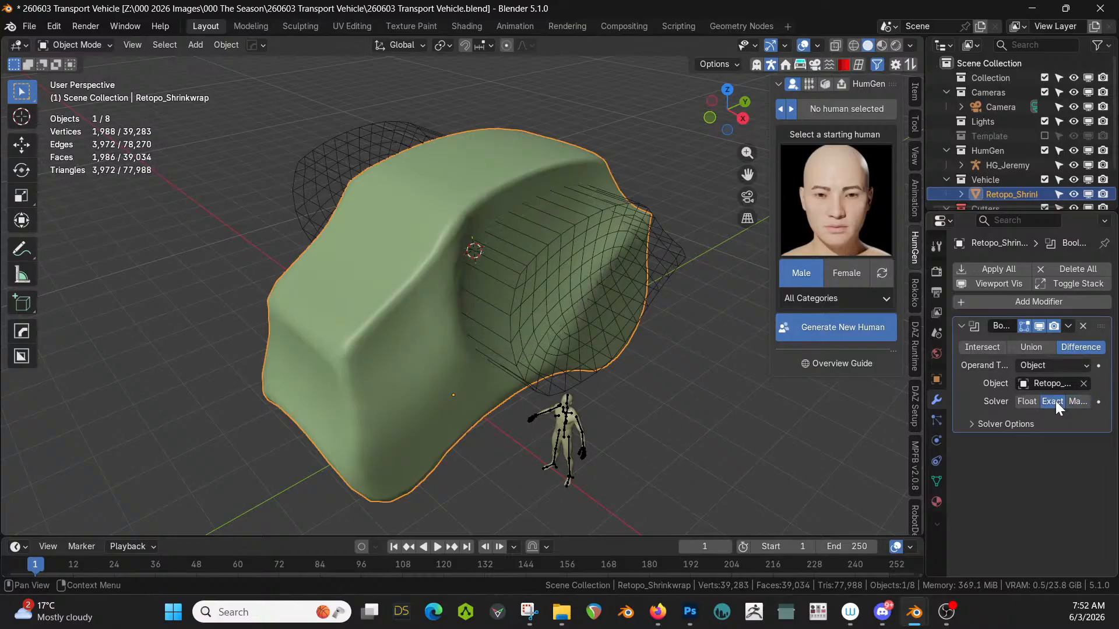
middle_click_drag(781, 390, 674, 383)
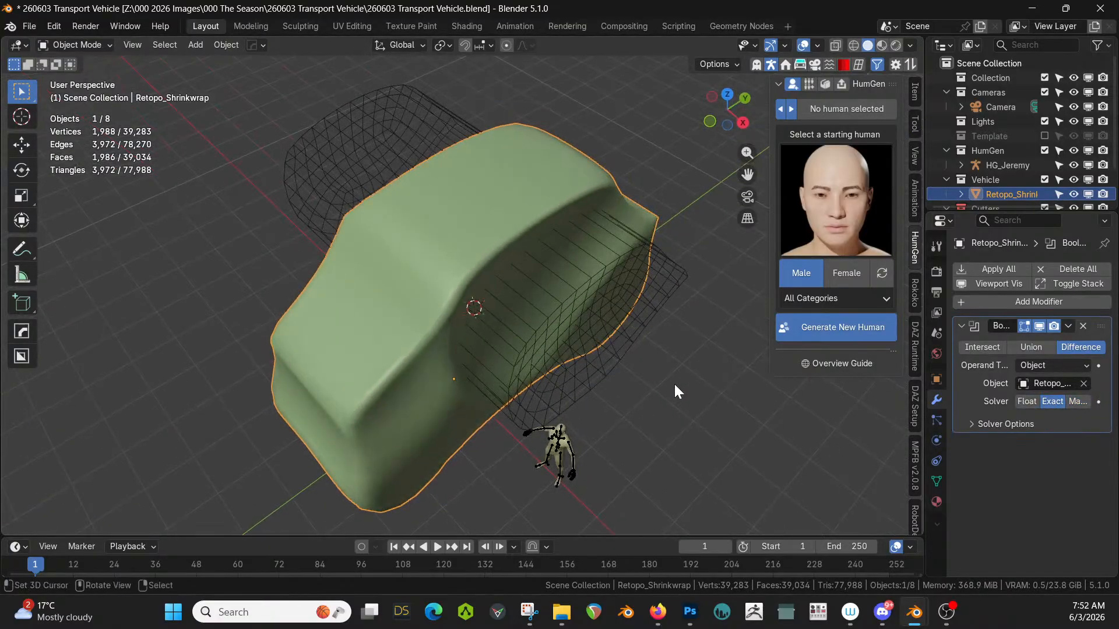
Recalculate all face normals of the cutter mesh to the outside and return to Object Mode.
left_click(569, 299)
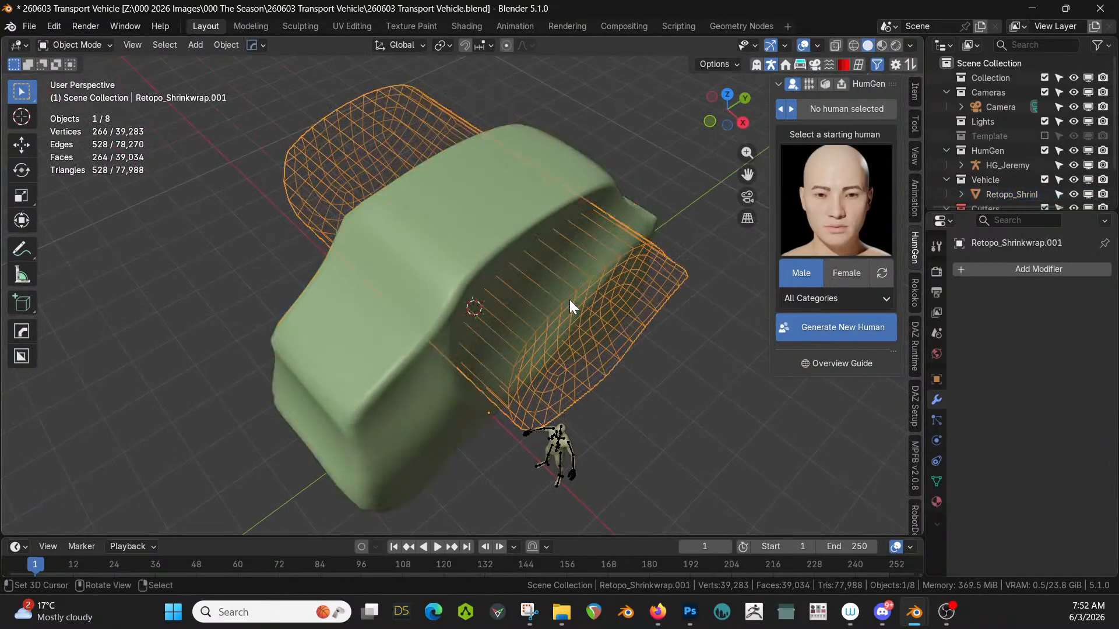
key("Tab")
key("a")
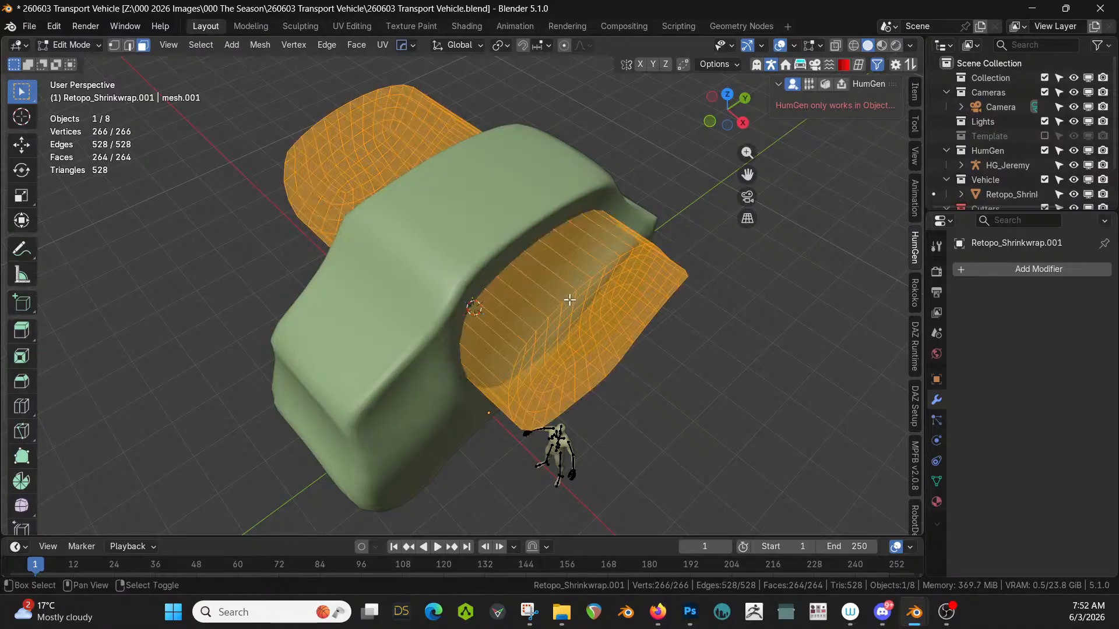
key("shift+n")
middle_click_drag(601, 291, 563, 265)
key("Tab")
Set the Boolean solver on the vehicle shell to Manifold and apply all its modifiers.
left_click(687, 338)
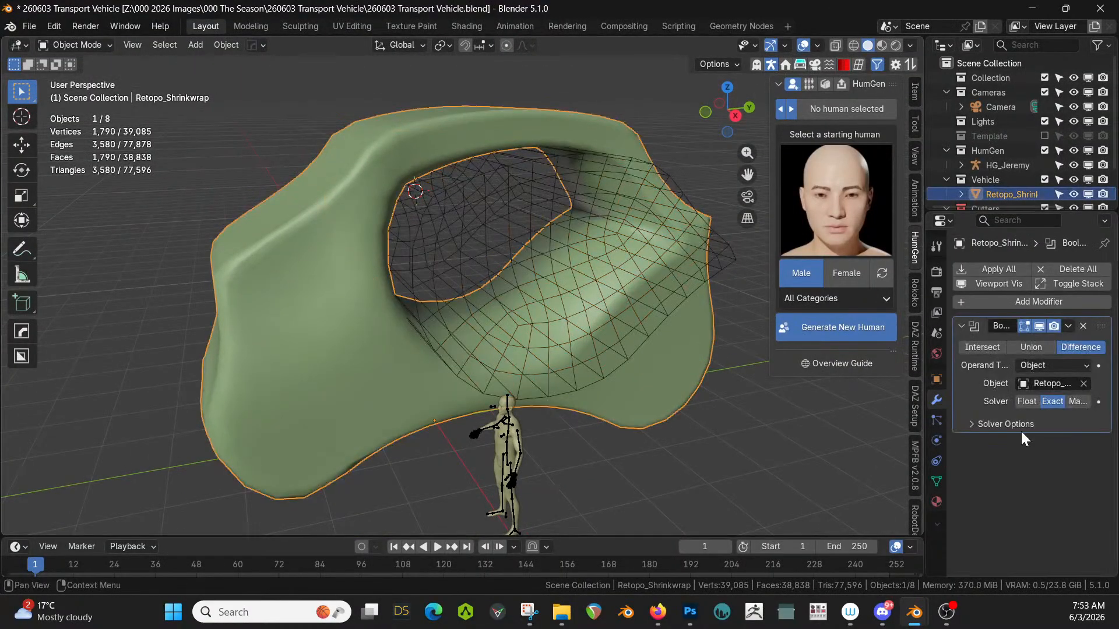
middle_click_drag(674, 372, 648, 376)
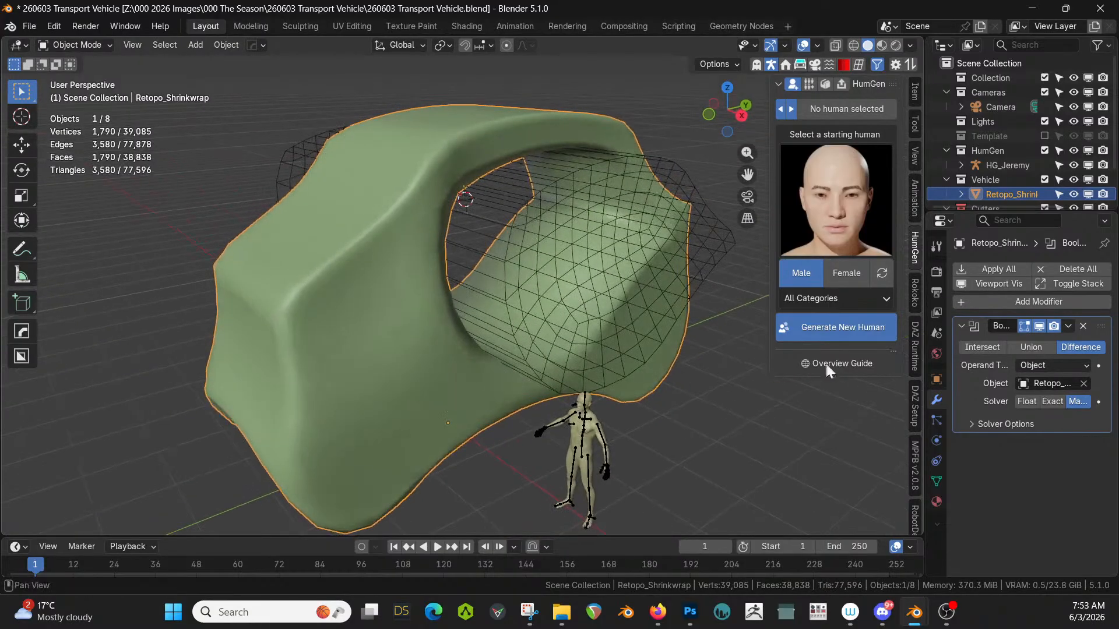
left_click(1002, 268)
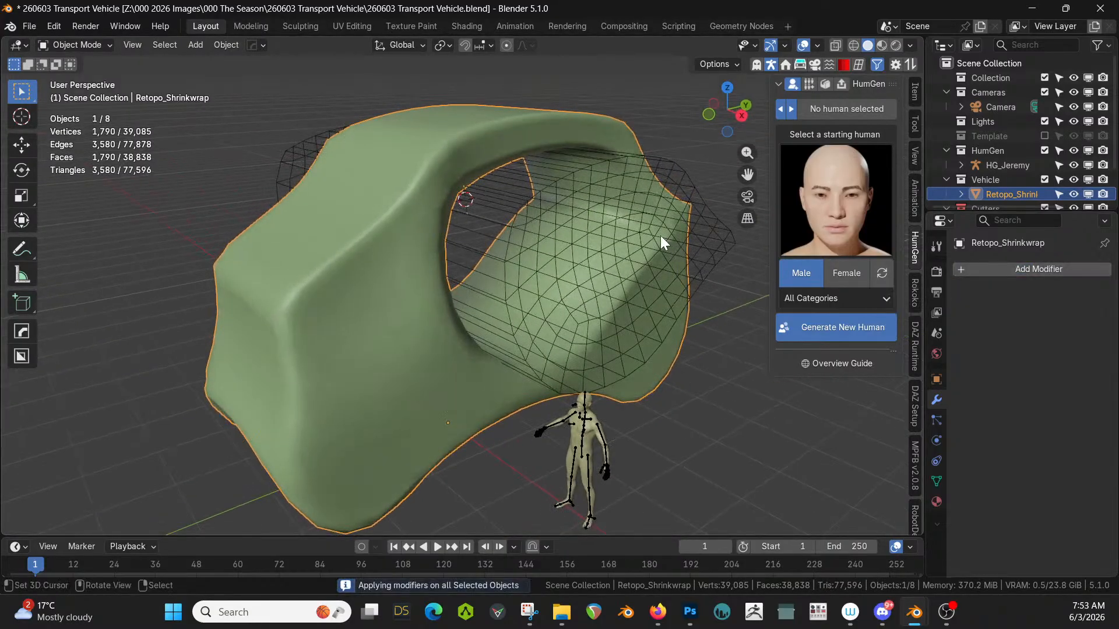
Exclude the Cutters collection from the view layer to hide the cutter object.
left_click(638, 233)
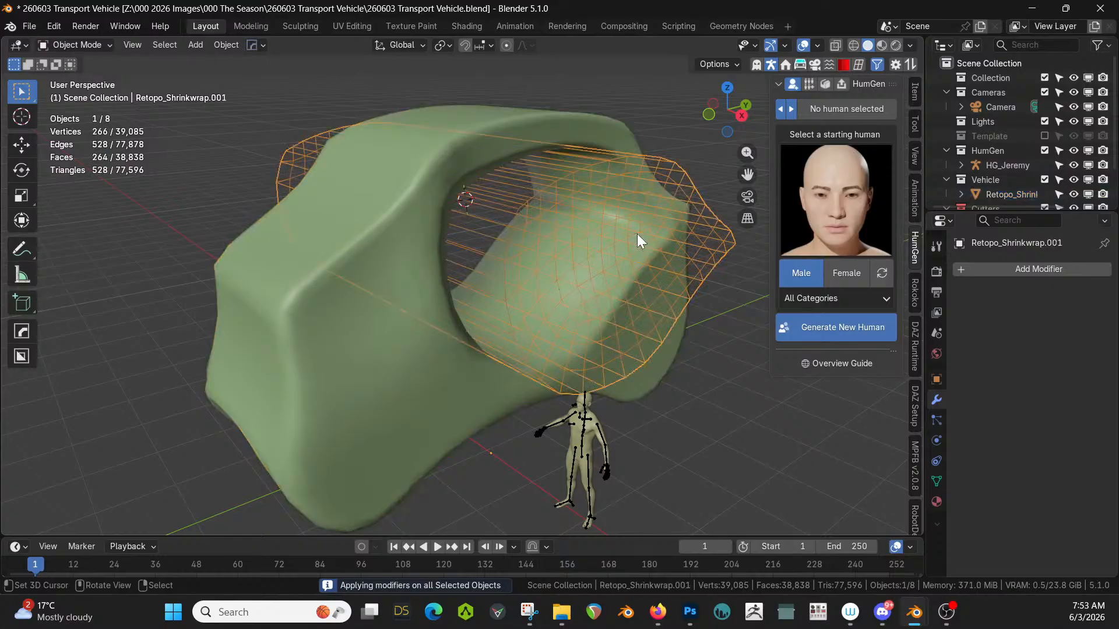
middle_click_drag(636, 234, 658, 267)
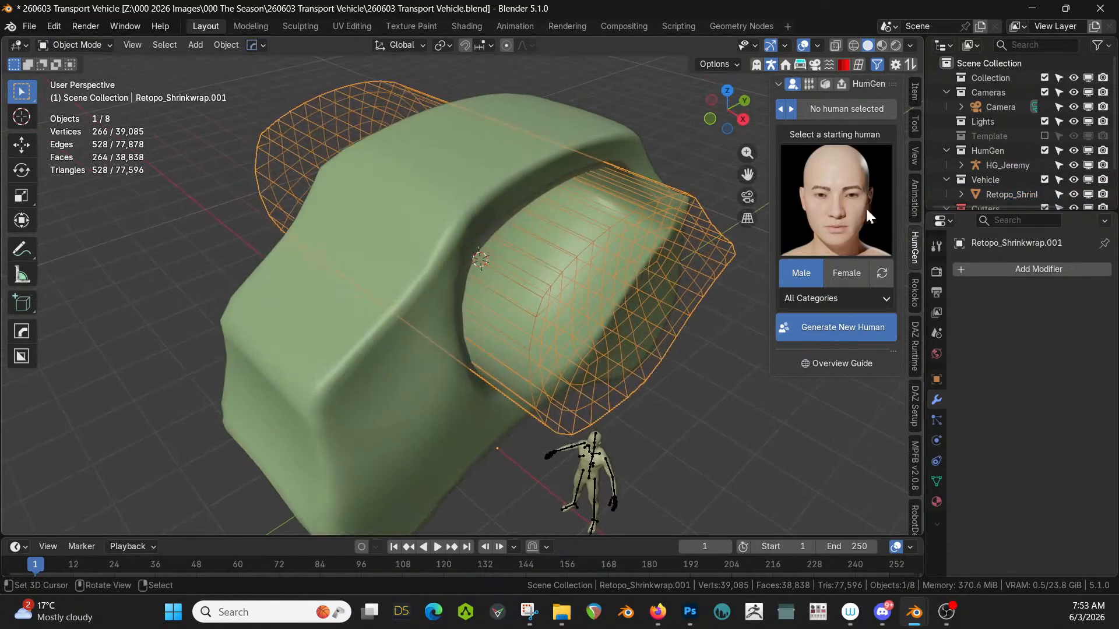
scroll(1069, 200, "down", 1)
left_click(1045, 180)
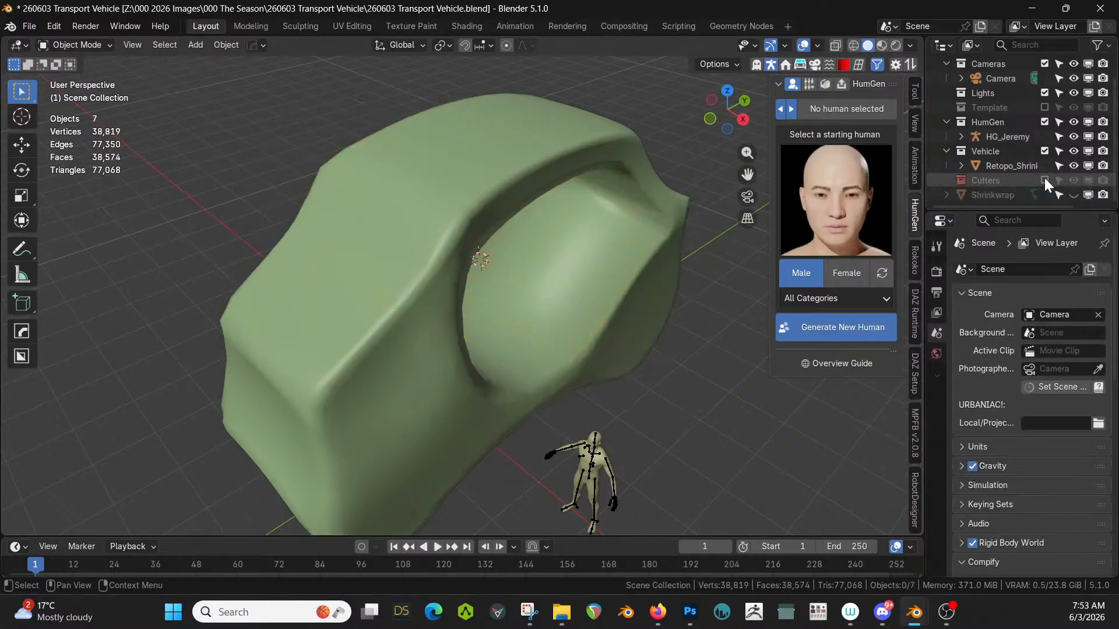
Add seven evenly spaced loop cuts across the long faces lining the shell's side-to-side opening.
middle_click_drag(692, 262, 550, 253)
left_click(285, 255)
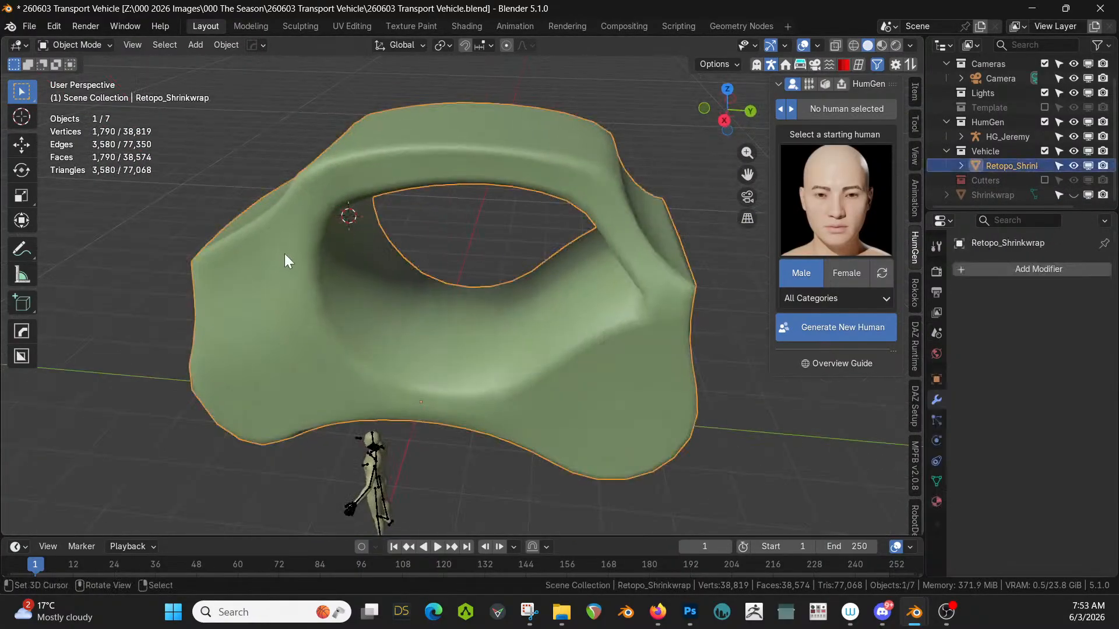
key("Tab")
middle_click_drag(333, 262, 581, 301)
scroll(644, 254, "up", 4)
left_click(500, 317)
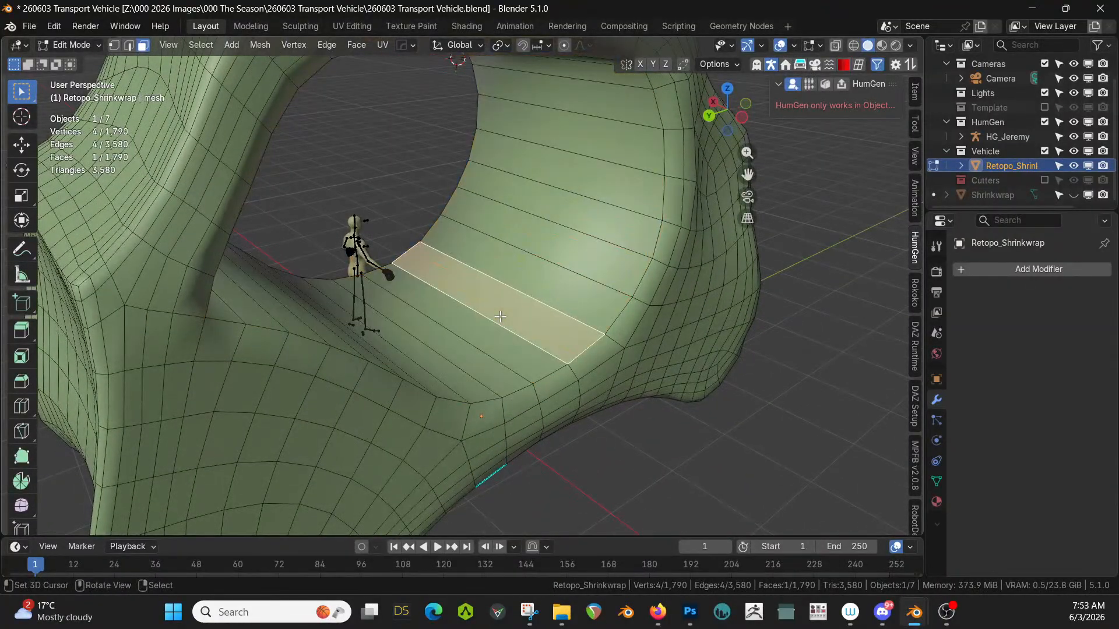
key("ctrl+r")
scroll(500, 317, "up", 4)
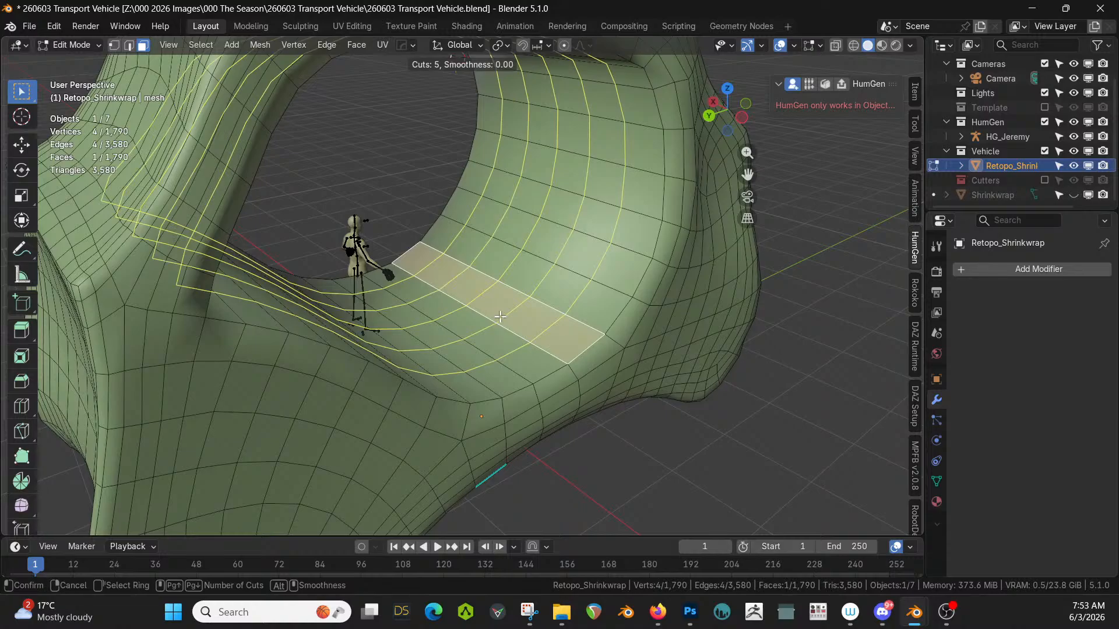
scroll(500, 316, "up", 2)
left_click(500, 316)
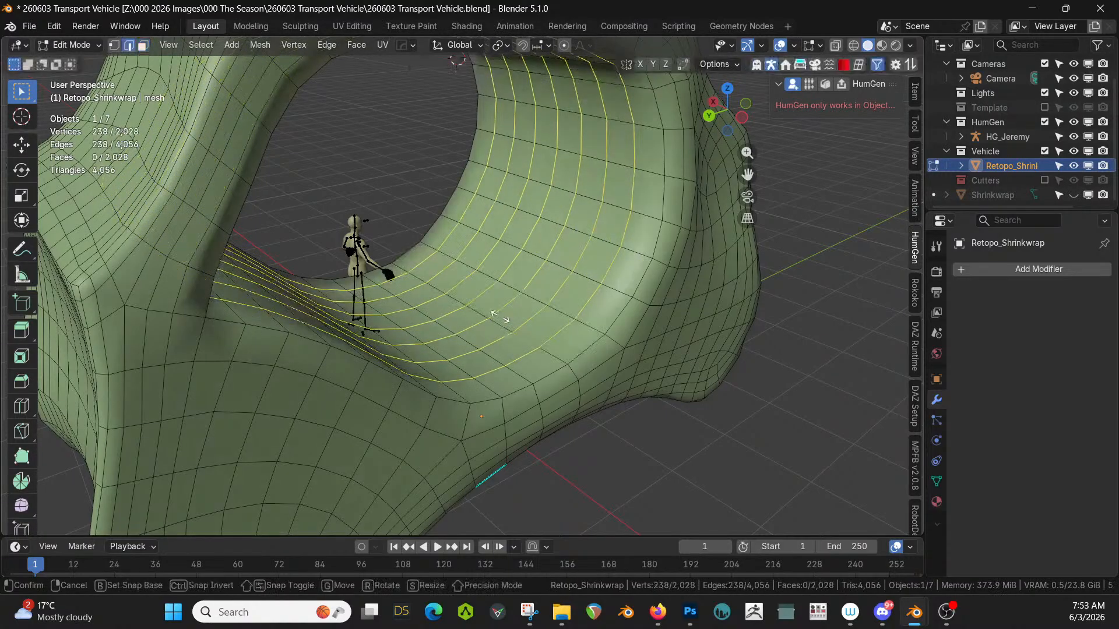
left_click(500, 316)
middle_click_drag(571, 343, 420, 359)
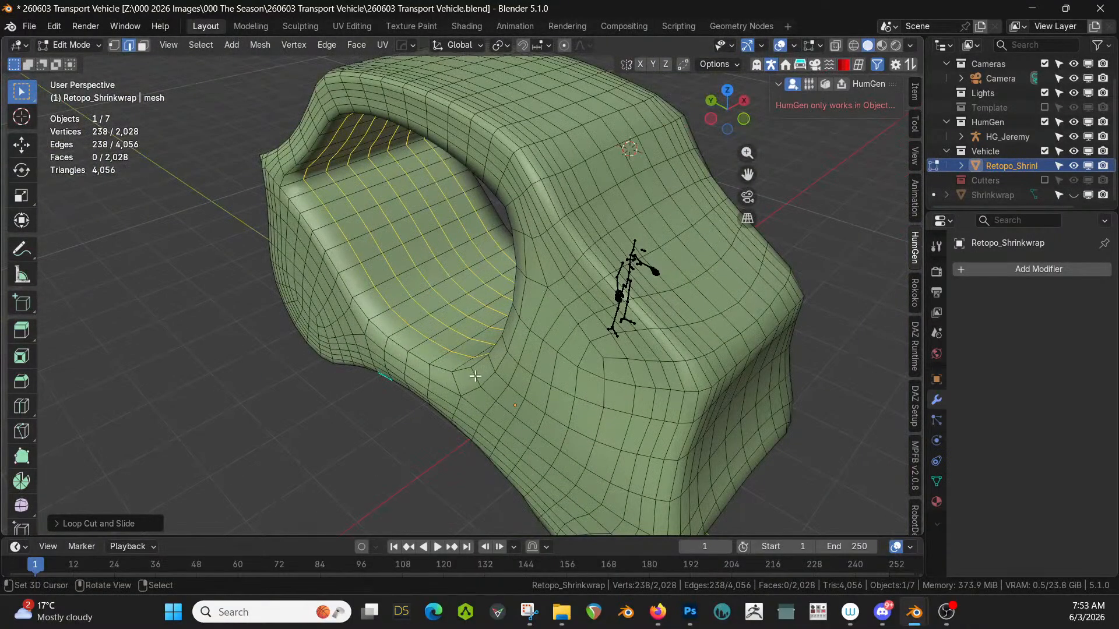
Select a strip of faces across one end of the side opening's lower inner surface and along its far edge.
middle_click_drag(475, 376, 268, 344)
scroll(326, 322, "up", 3)
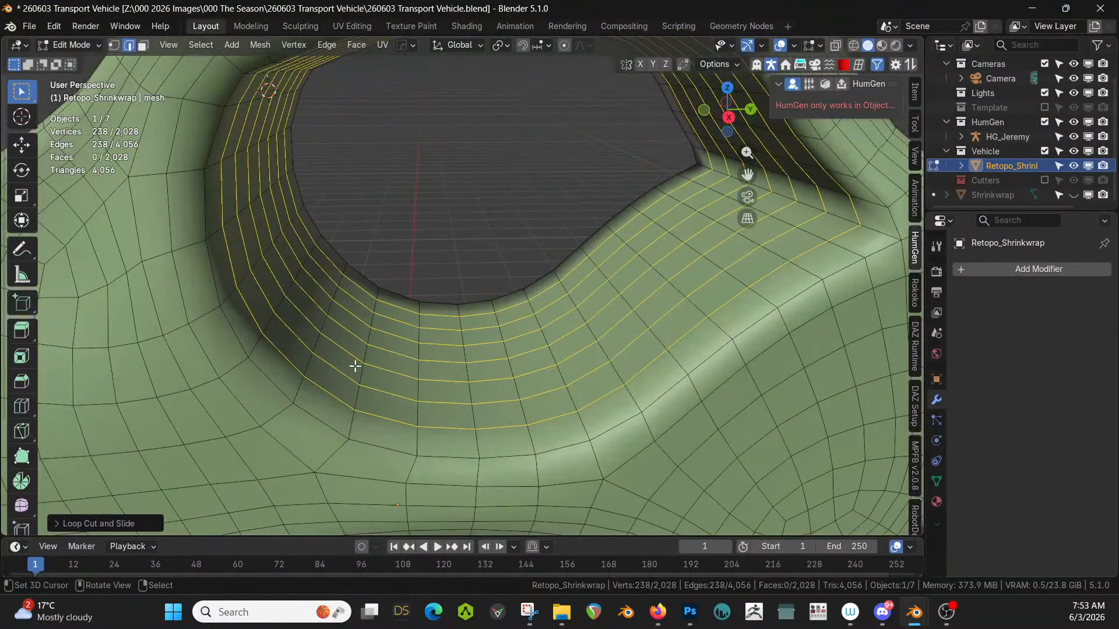
key("alt+a")
key("3")
left_click(262, 302)
middle_click_drag(263, 302, 334, 246)
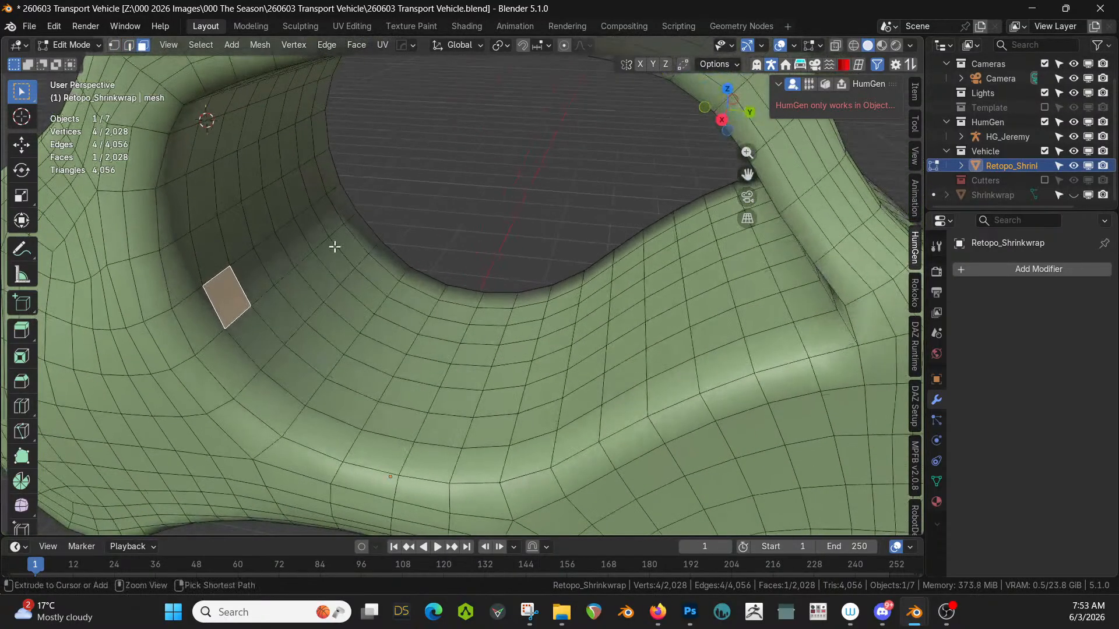
left_click(330, 228, "ctrl")
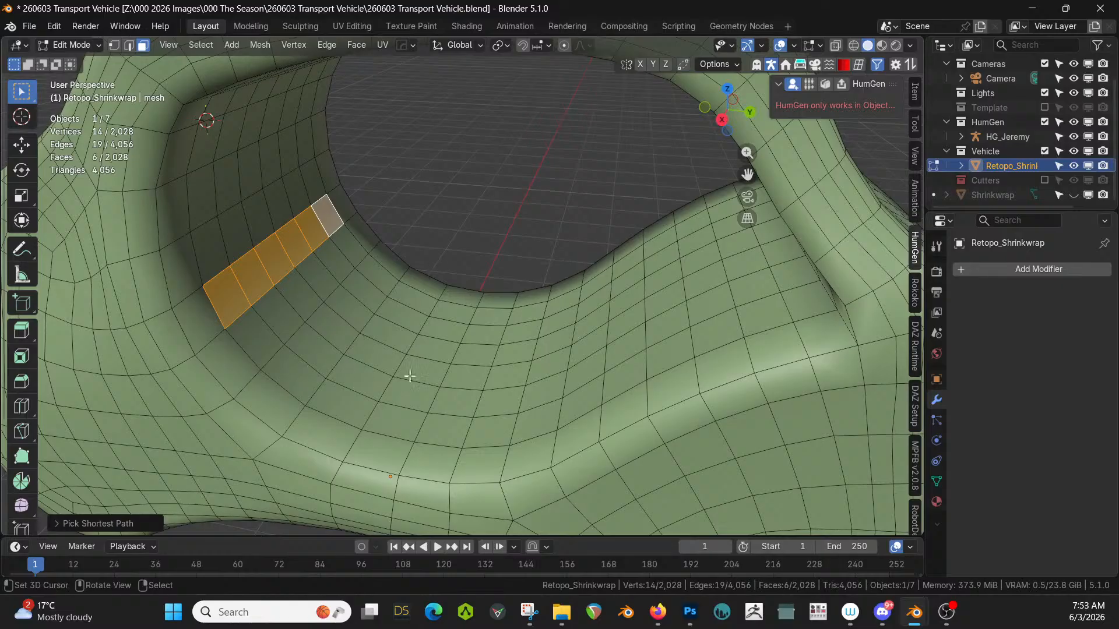
middle_click_drag(533, 332, 594, 263)
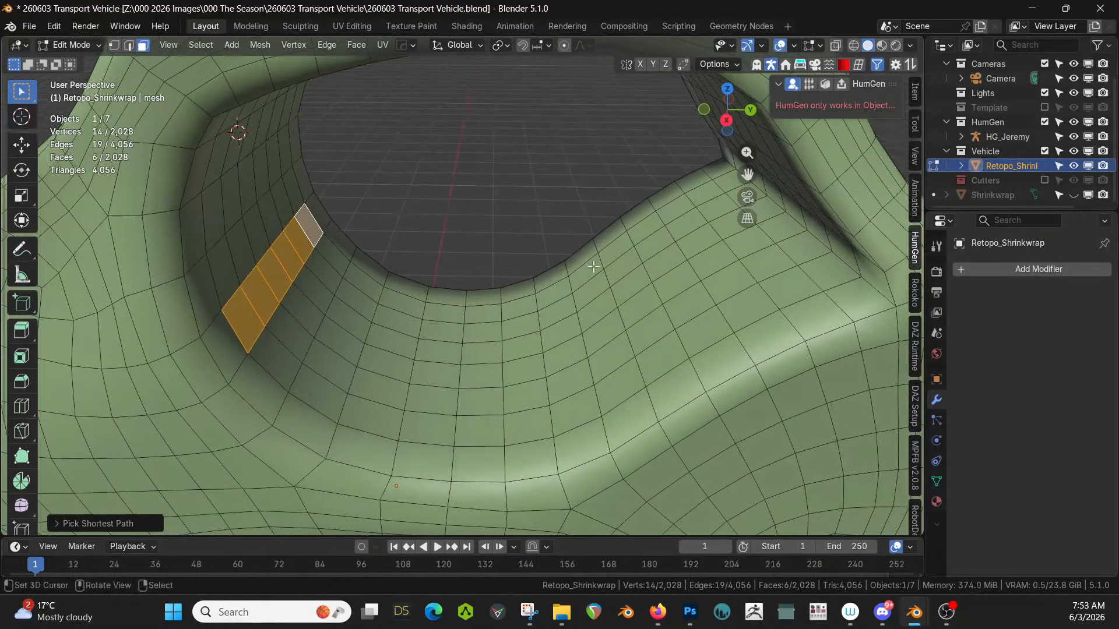
left_click(676, 210, "ctrl")
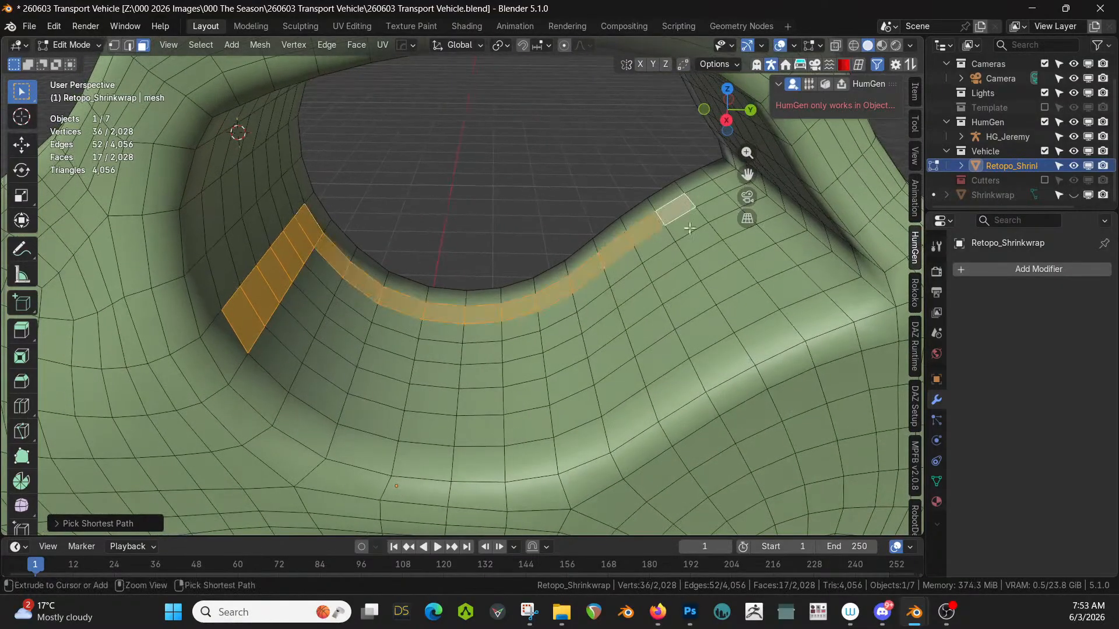
Extend the face selection across the other end and back along the near edge to close the outline.
left_click(756, 305, "ctrl")
left_click(628, 382, "ctrl")
left_click(498, 428, "ctrl")
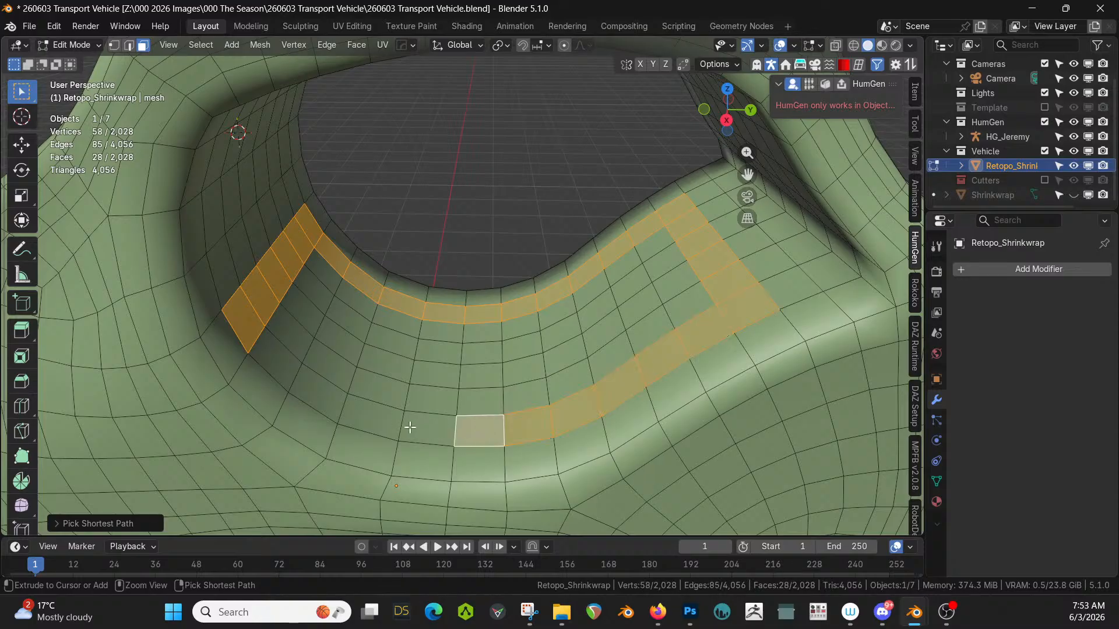
left_click(410, 427, "ctrl")
left_click(350, 413, "ctrl")
left_click(298, 385, "ctrl")
right_click(274, 606)
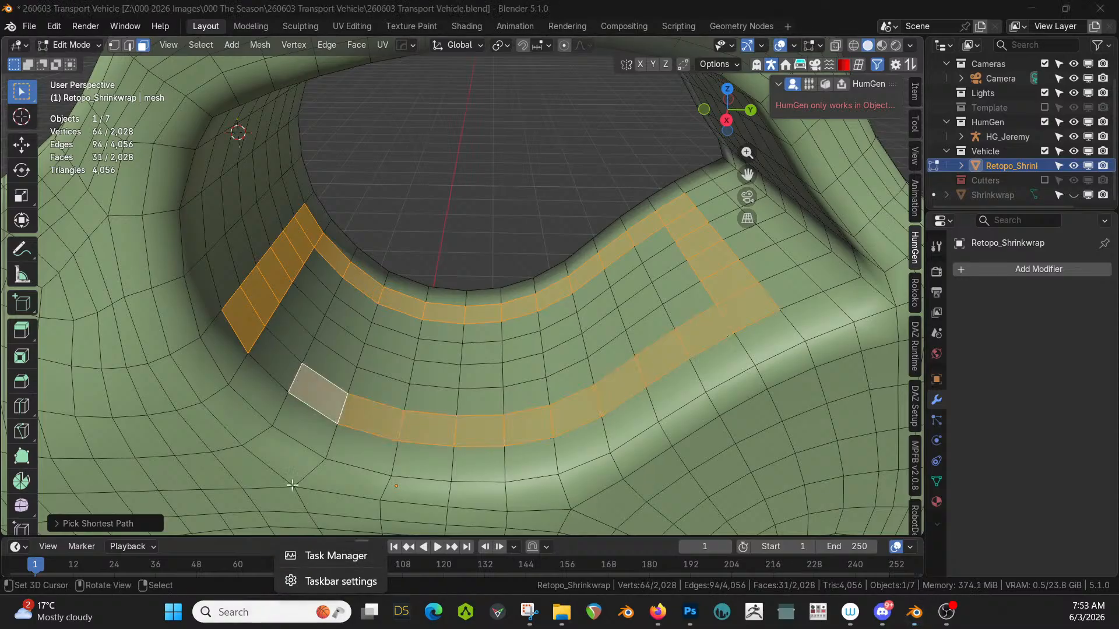
right_click(274, 356, "ctrl")
Fill the outlined area on the opening's lower surface by adding all enclosed faces to the selection with Circle Select.
mouse_move(375, 357)
left_mouse_down()
mouse_move(295, 330)
mouse_move(312, 282)
mouse_move(437, 345)
mouse_move(575, 299)
mouse_move(662, 242)
mouse_move(679, 305)
mouse_move(438, 395)
left_mouse_up()
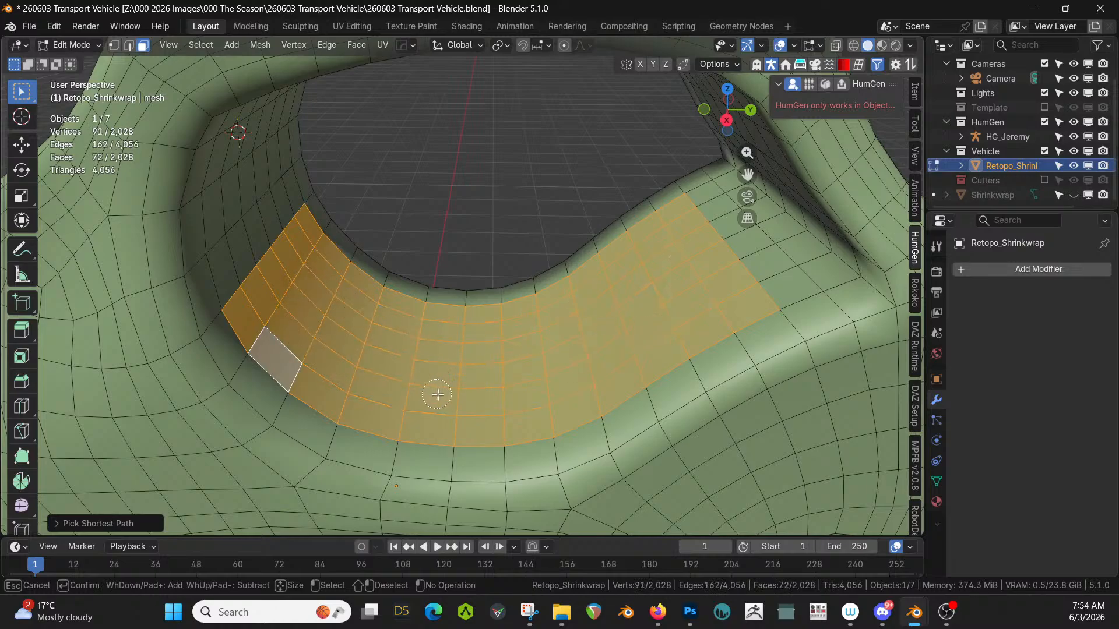
right_click(493, 374)
scroll(554, 345, "down", 2)
middle_click_drag(554, 345, 555, 319)
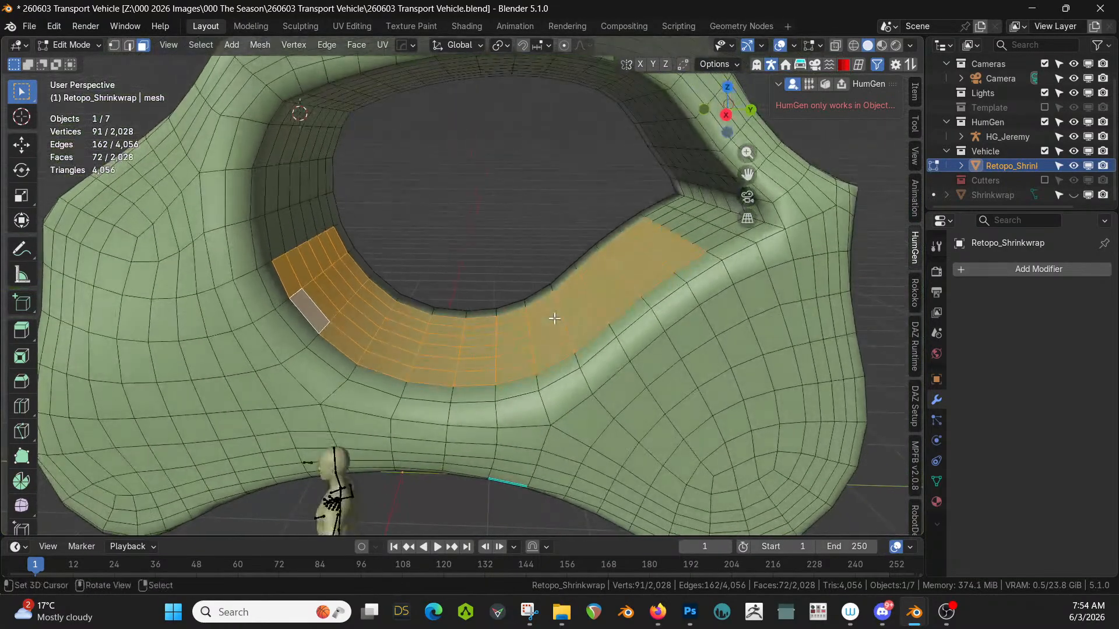
Extrude the selected faces slightly into the body and flatten them by scaling to 0 along Z.
key("e")
left_click(553, 329)
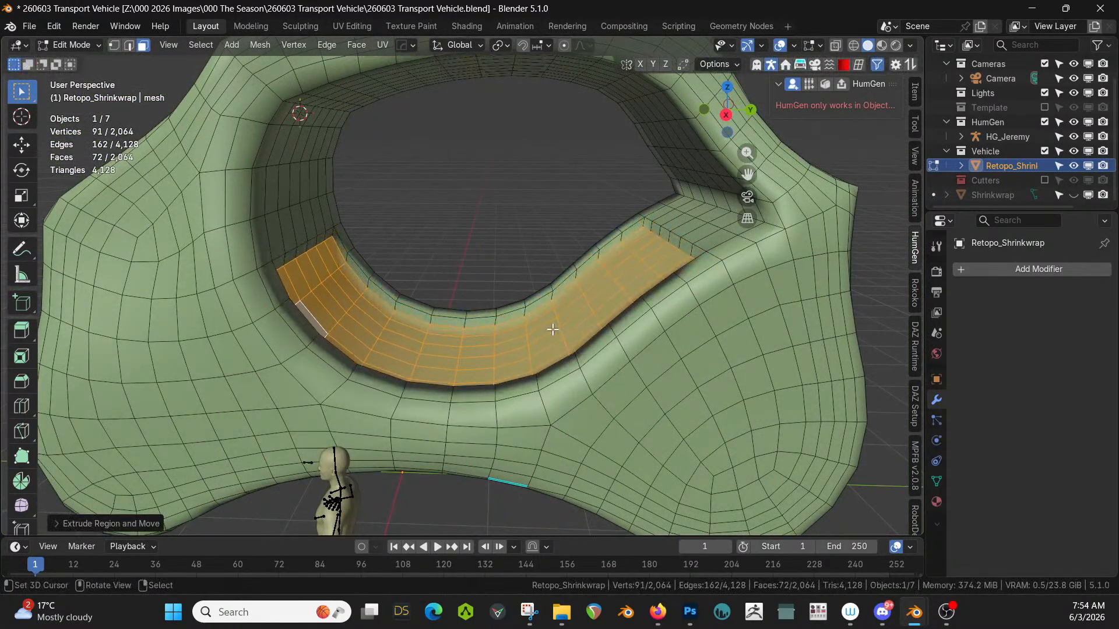
key("s")
key("z")
key("0")
key("Return")
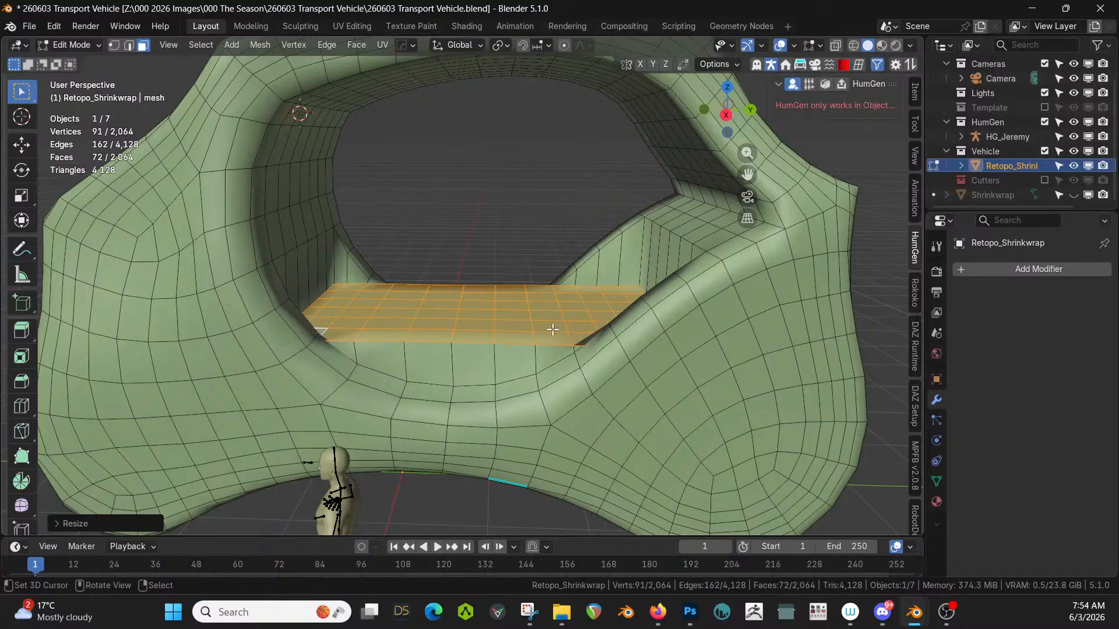
Lower the flattened cabin floor along global Z to the opening's lower rim, then return to Object Mode and save the file.
key("g")
key("z")
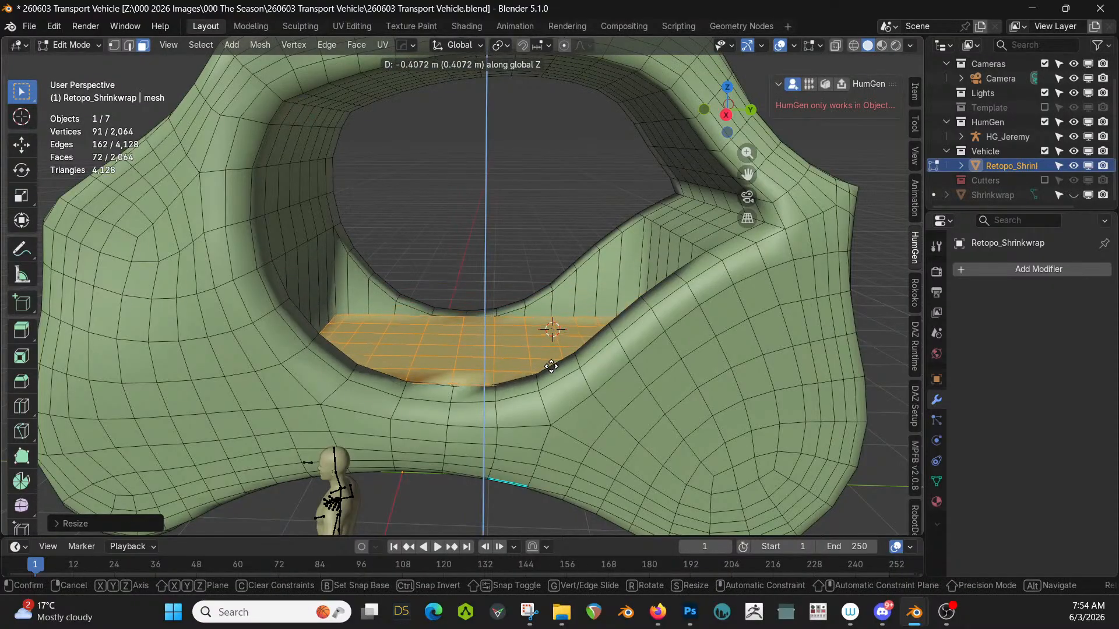
left_click(551, 377)
middle_click_drag(551, 378, 567, 398)
key("Tab")
key("ctrl+s")
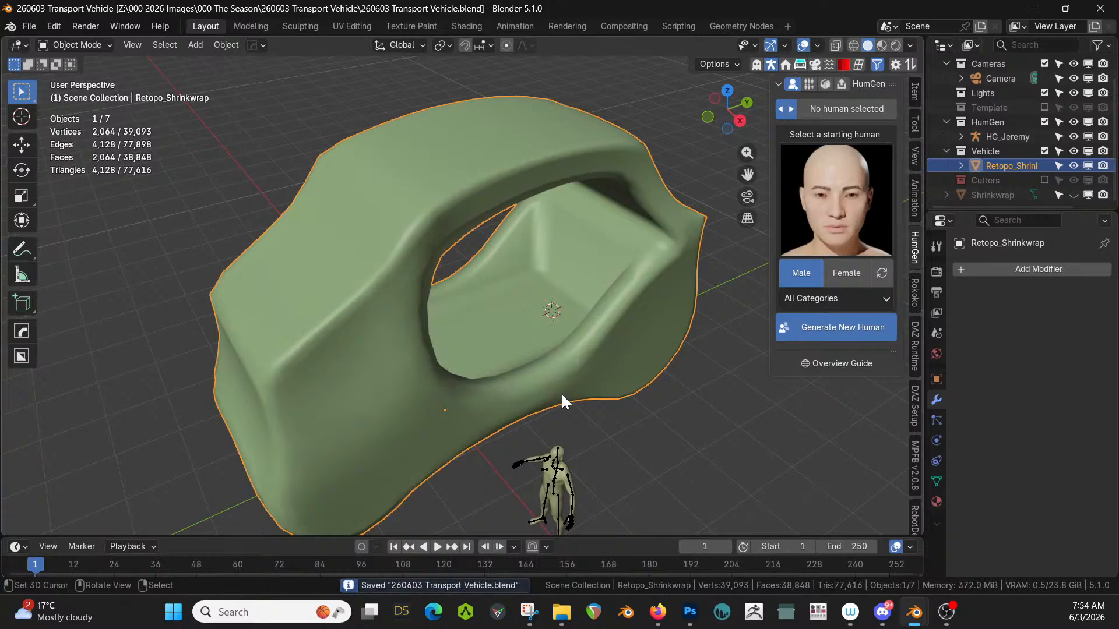
Apply the HardOps Sharpen operation at 60° to the vehicle body and save the file.
middle_click_drag(562, 394, 507, 325)
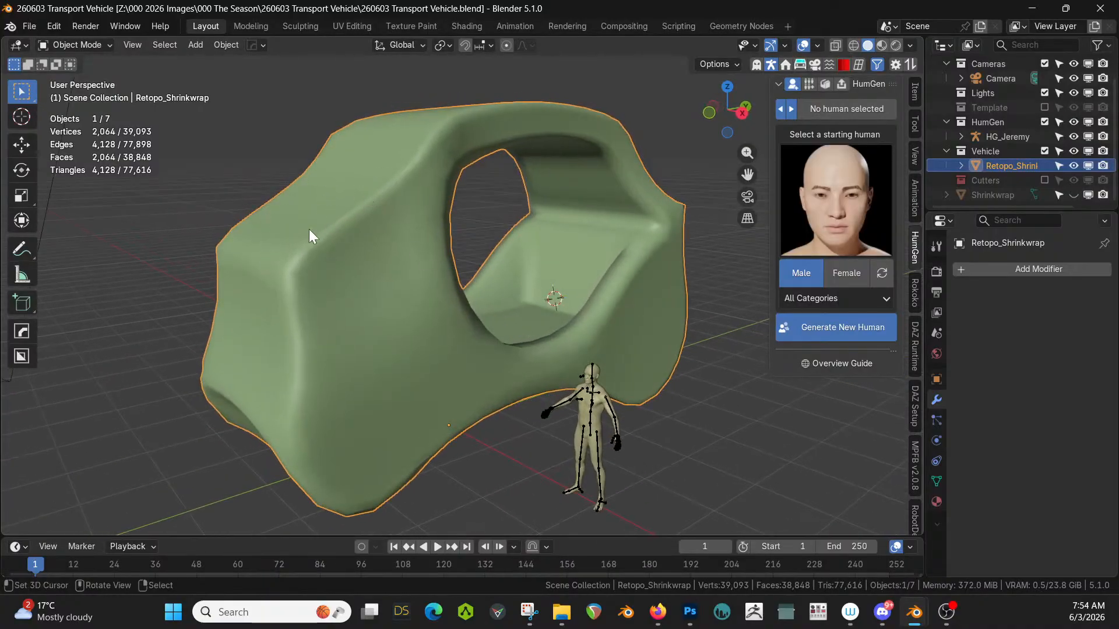
middle_click_drag(310, 230, 328, 255)
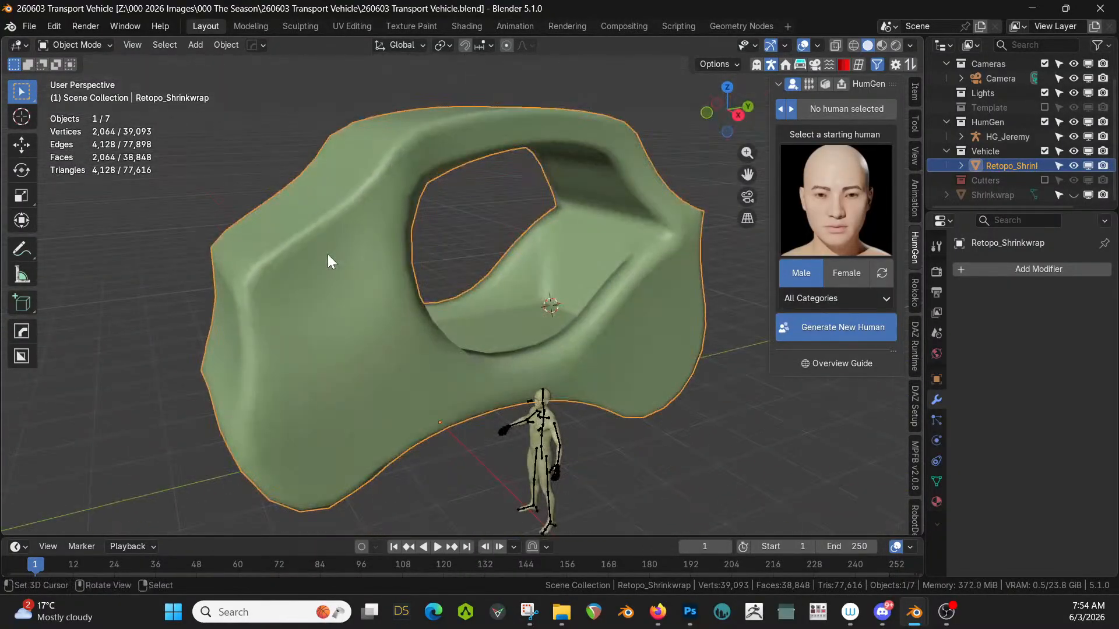
middle_click_drag(464, 109, 407, 141)
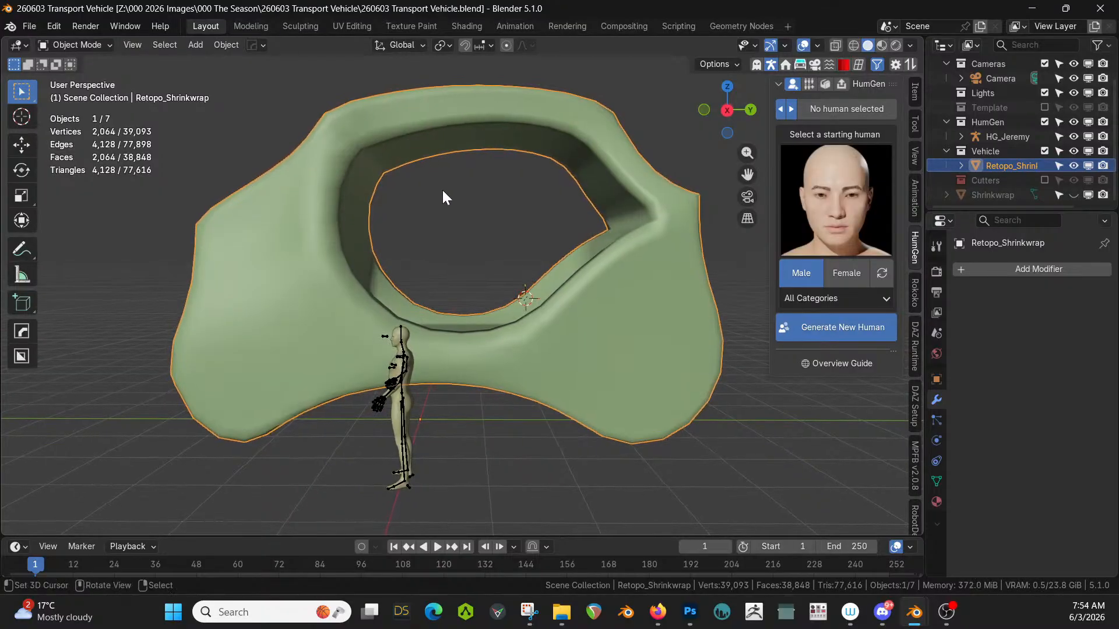
middle_click_drag(442, 190, 453, 243)
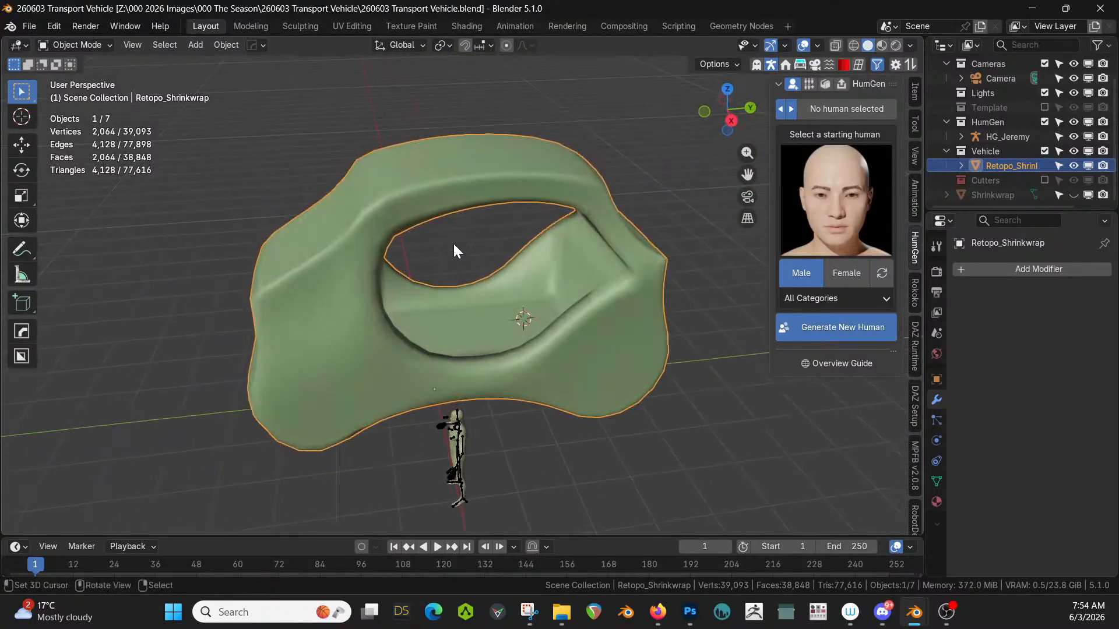
scroll(454, 251, "up", 2)
middle_click_drag(422, 375, 425, 387)
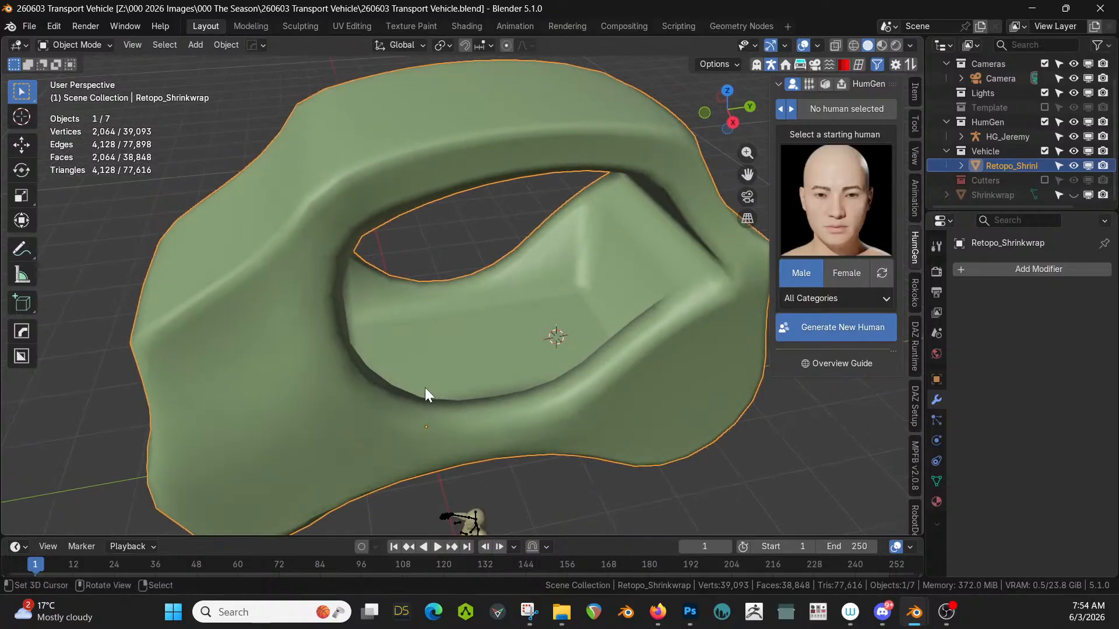
key("q")
left_click(364, 306)
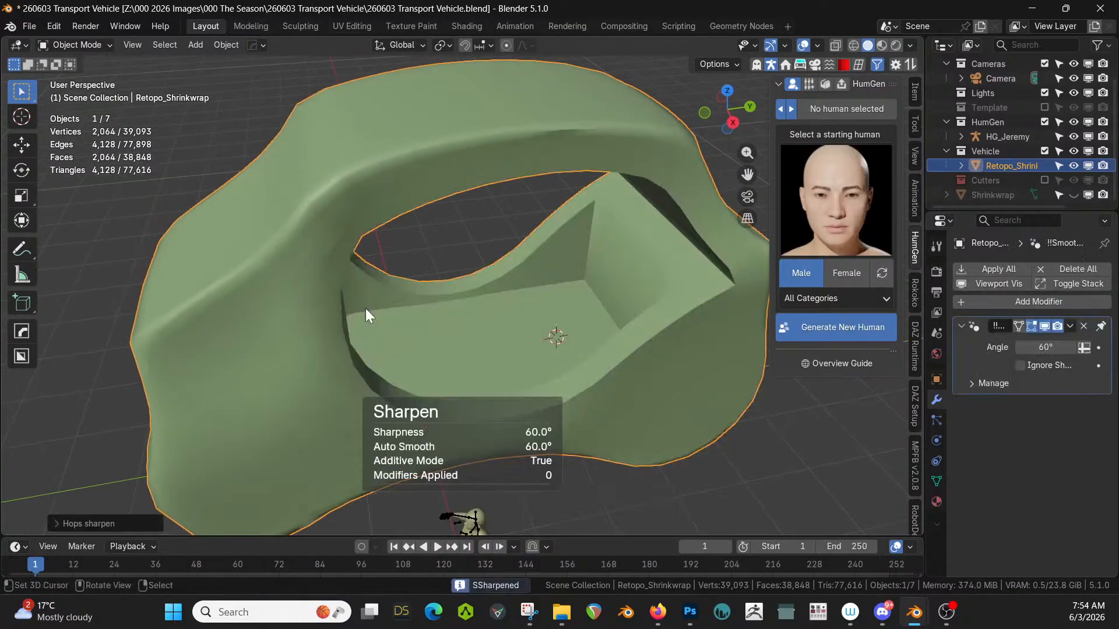
mouse_move(365, 309)
middle_mouse_down()
mouse_move(425, 340)
mouse_move(381, 314)
mouse_move(325, 345)
mouse_move(318, 375)
mouse_move(412, 338)
mouse_move(365, 334)
mouse_move(321, 309)
mouse_move(364, 302)
middle_mouse_up()
key("ctrl+s")
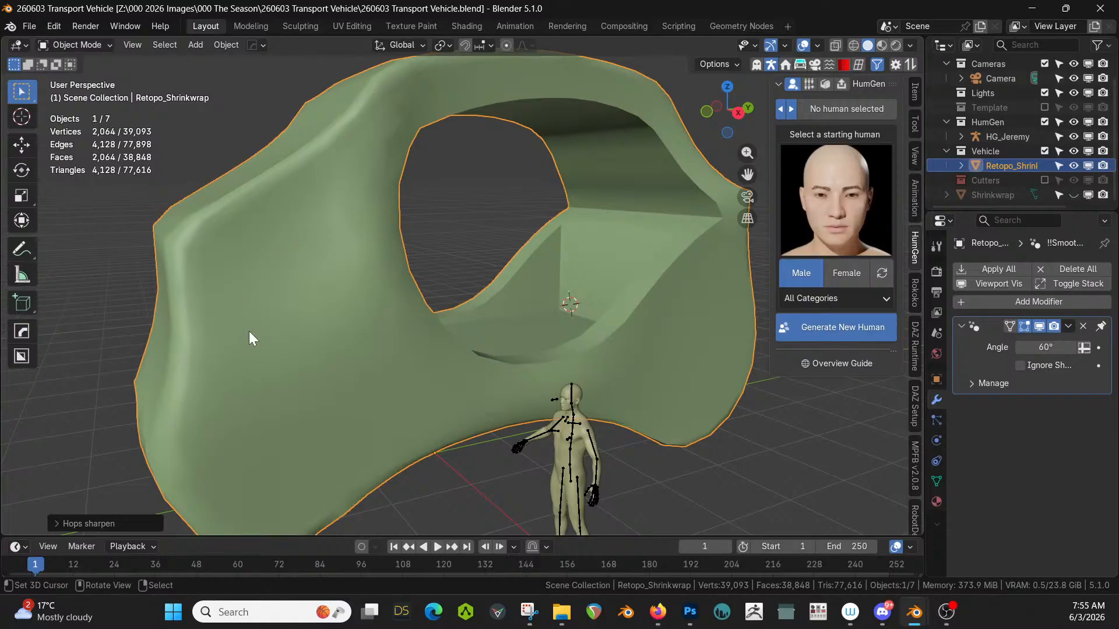
Add a bisecting Mirror modifier across the X axis to the vehicle body while in Edit Mode.
middle_click_drag(250, 331, 300, 288)
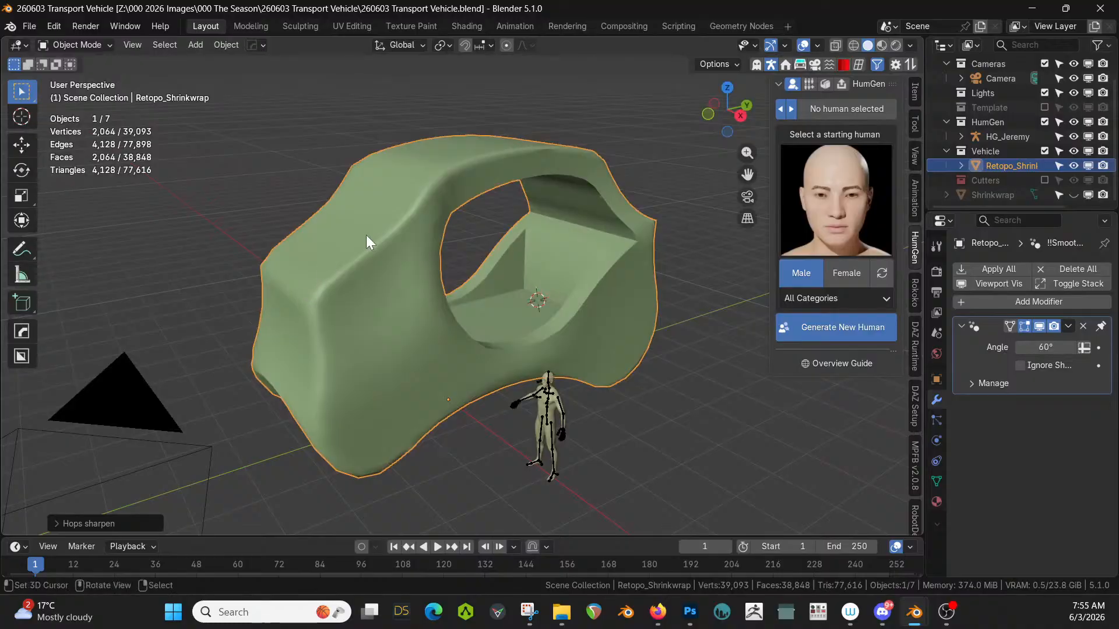
middle_click_drag(366, 235, 318, 283)
key("Tab")
key("KP_7")
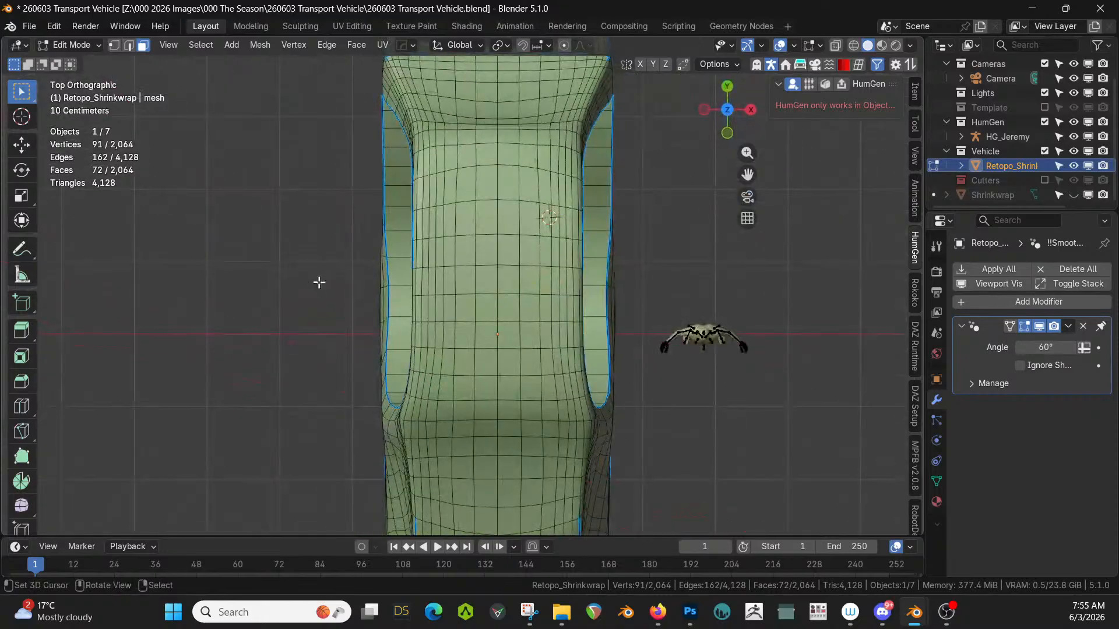
middle_click_drag(377, 304, 372, 108, "shift")
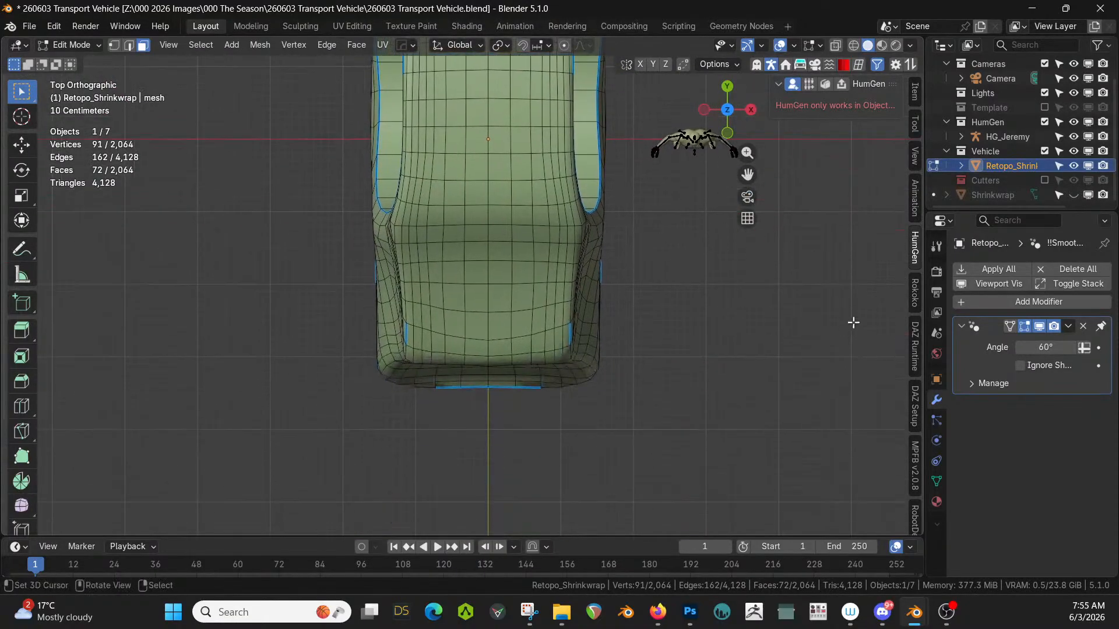
scroll(732, 355, "up", 3)
key("alt+x")
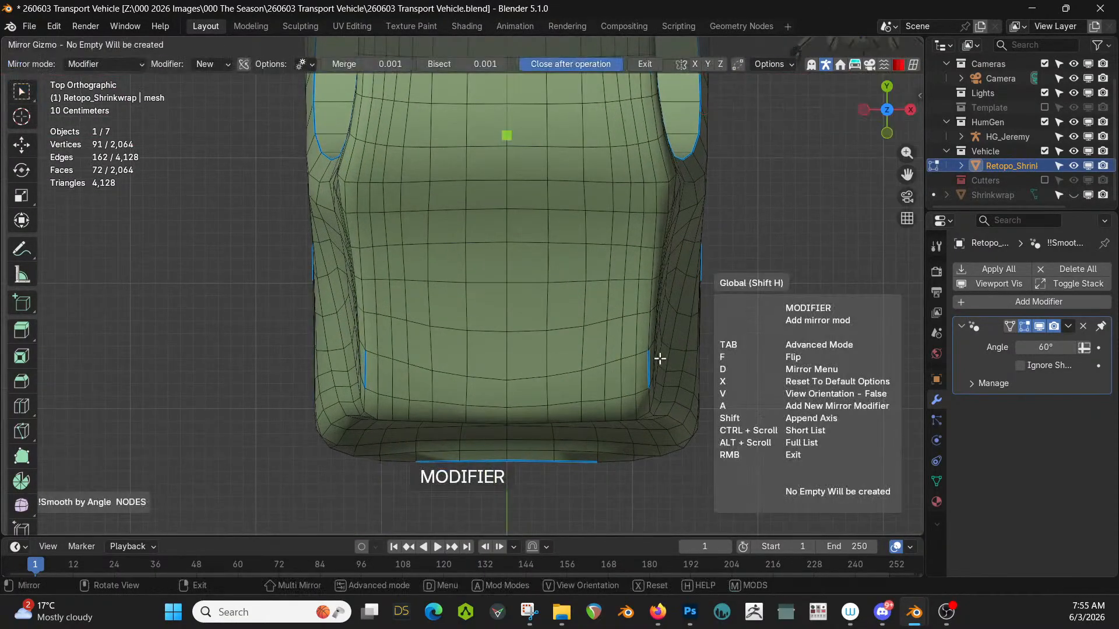
scroll(673, 151, "down", 2)
scroll(675, 154, "down", 2)
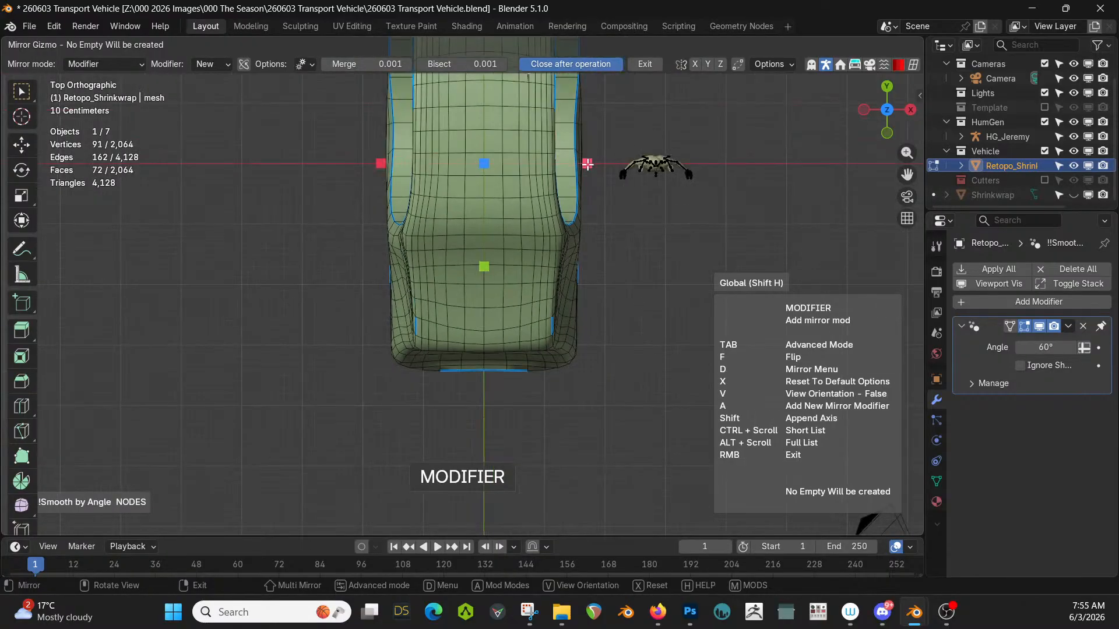
left_click(587, 164)
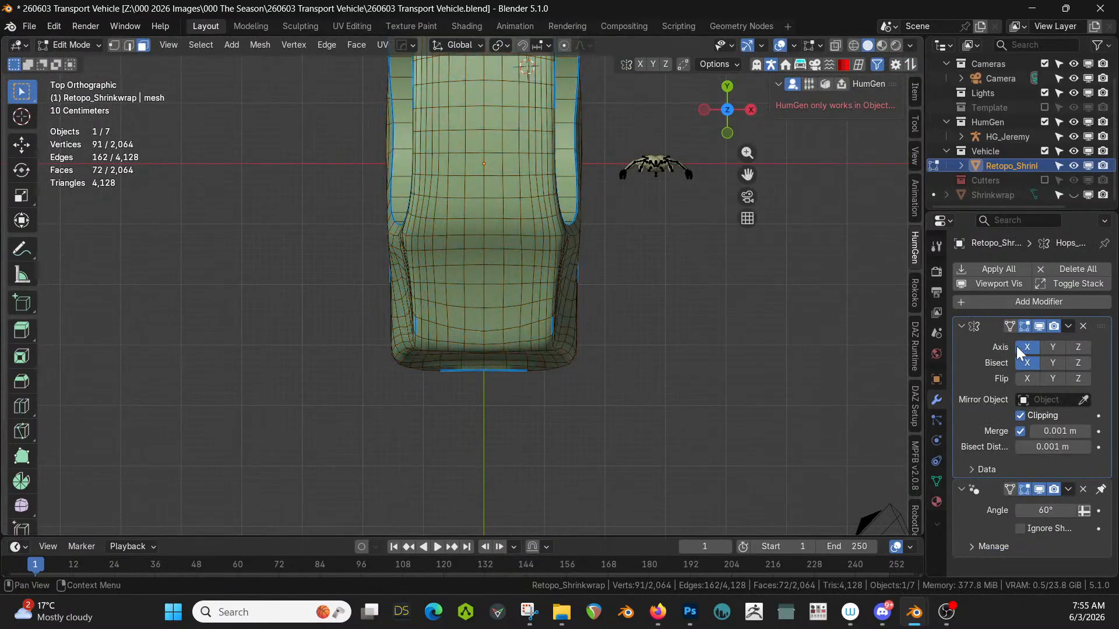
scroll(592, 314, "up", 3)
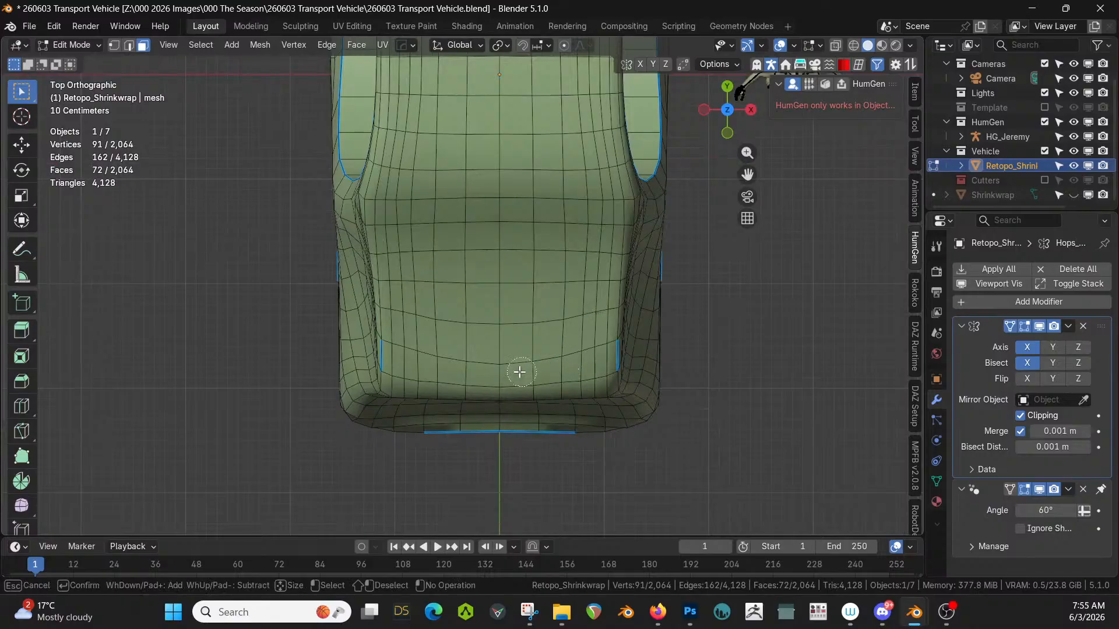
key("c")
mouse_move(507, 366)
left_mouse_down()
mouse_move(570, 347)
mouse_move(572, 250)
mouse_move(529, 249)
mouse_move(505, 304)
left_mouse_up()
key("Escape")
middle_click_drag(633, 329, 625, 292)
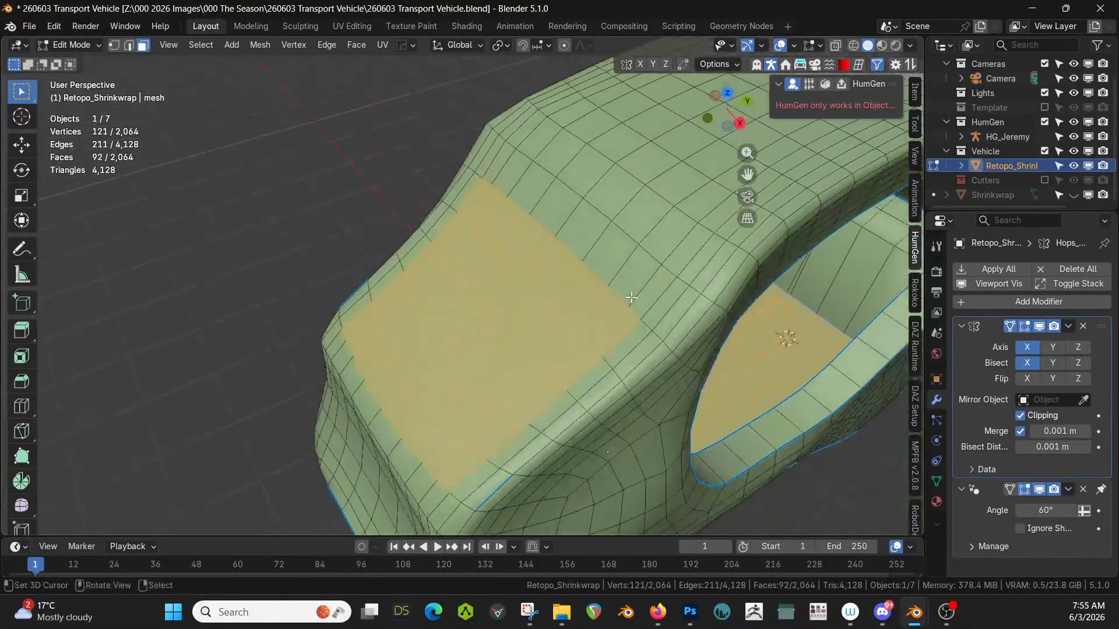
left_click(631, 289, "shift")
left_click(640, 300, "shift")
left_click(607, 258, "shift")
left_click(580, 233, "shift")
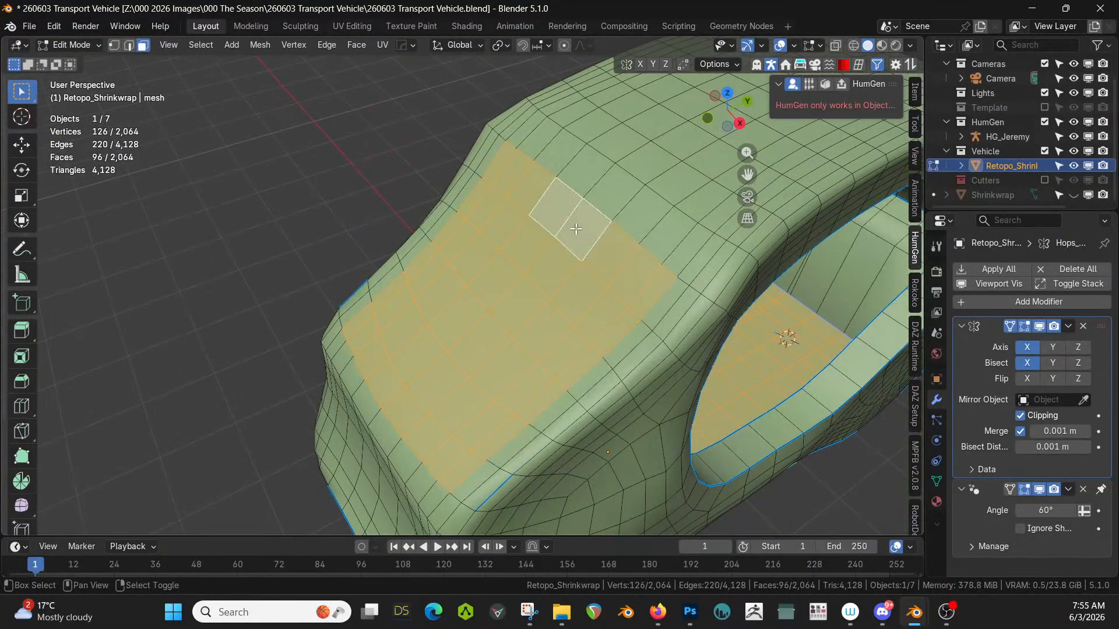
middle_click_drag(580, 233, 861, 196)
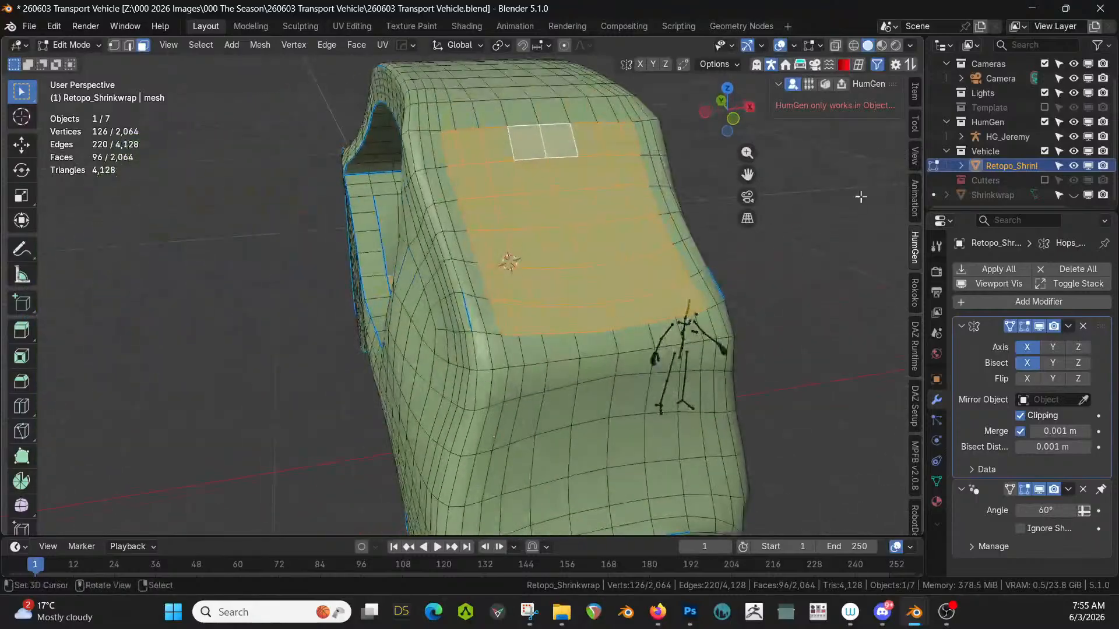
Start a fresh face selection outlining the sloping upper panel at the vehicle's end, up to the mirror centreline.
left_click(822, 235)
right_click(497, 289)
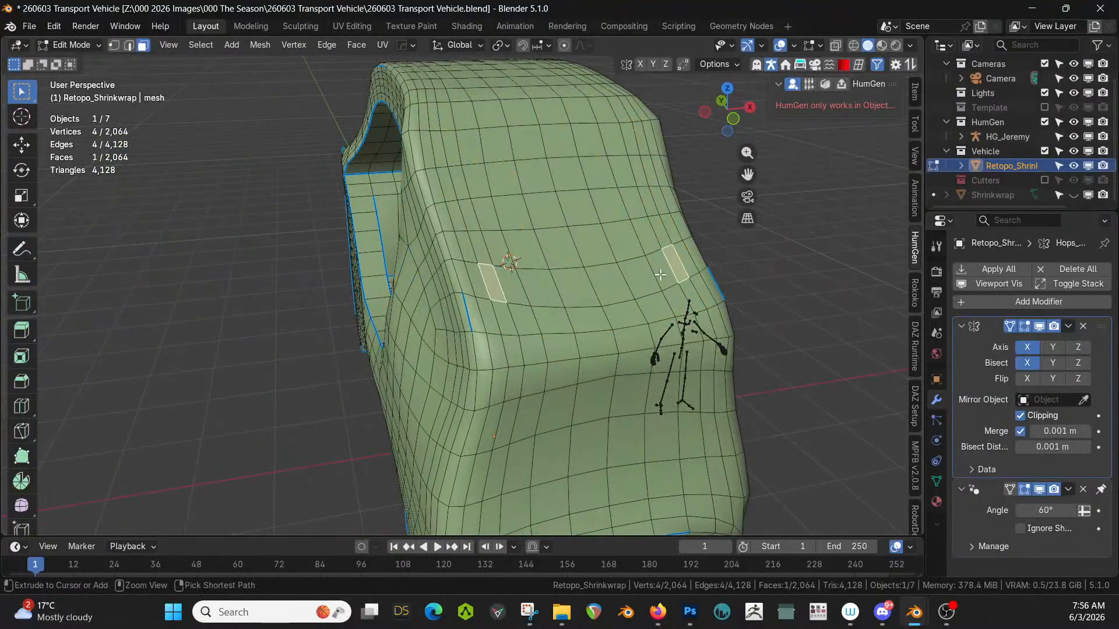
right_click(514, 286, "ctrl")
right_click(542, 286, "ctrl")
right_click(588, 283, "ctrl")
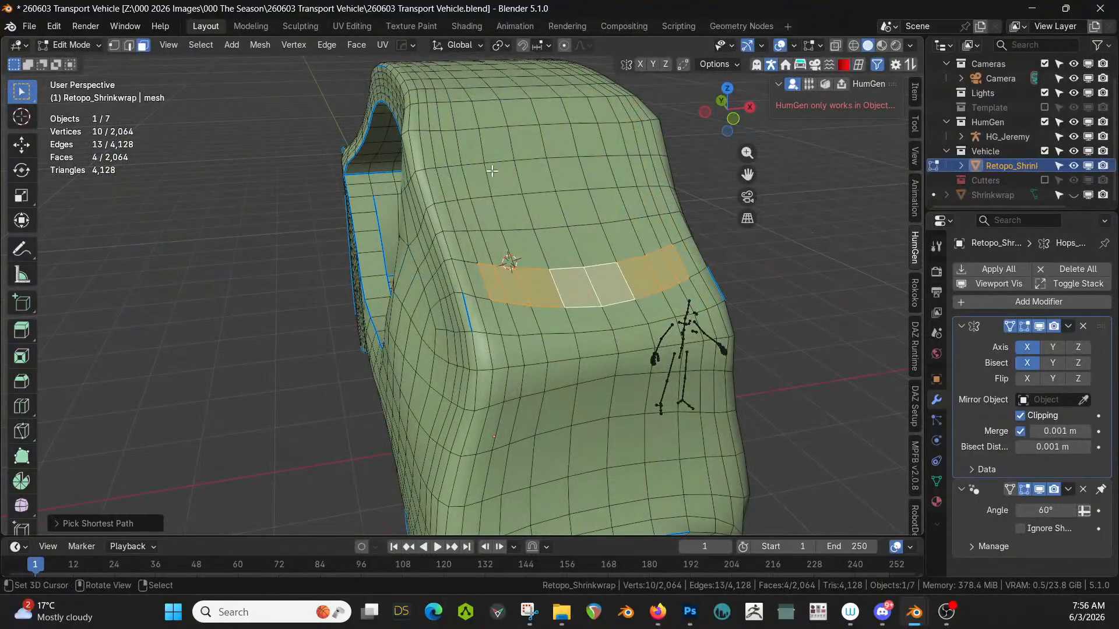
right_click(474, 144, "ctrl")
right_click(548, 143, "ctrl")
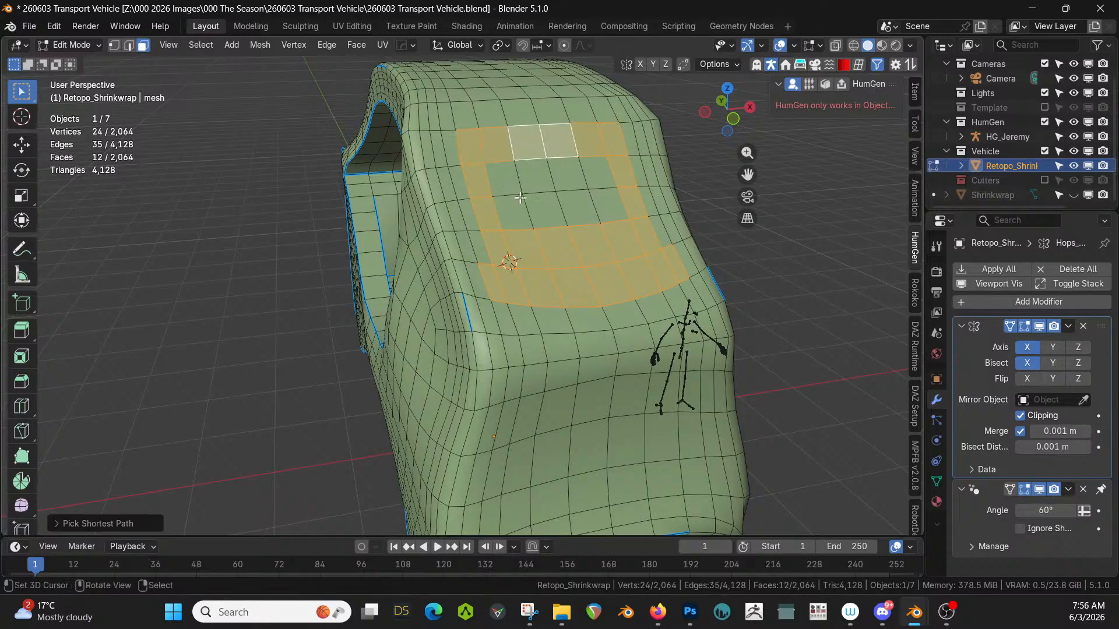
Add the remaining faces inside the sloping panel's outline to the selection with Circle Select.
key("c")
mouse_move(518, 197)
left_mouse_down()
mouse_move(517, 211)
mouse_move(474, 165)
left_mouse_up()
key("Escape")
middle_click_drag(596, 231, 483, 265)
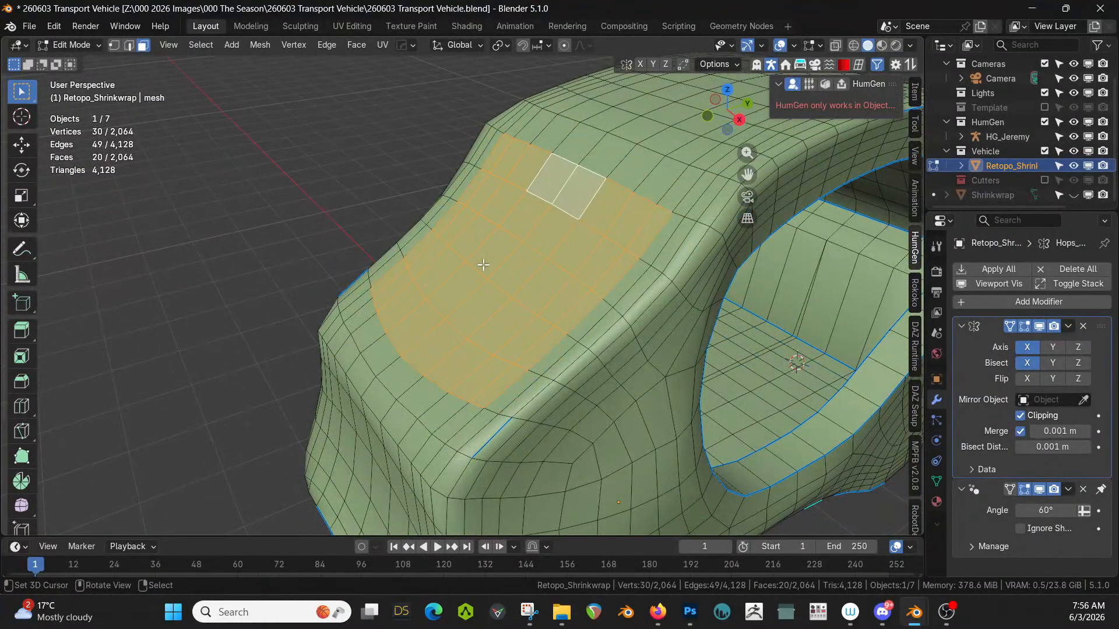
middle_click_drag(576, 263, 577, 271)
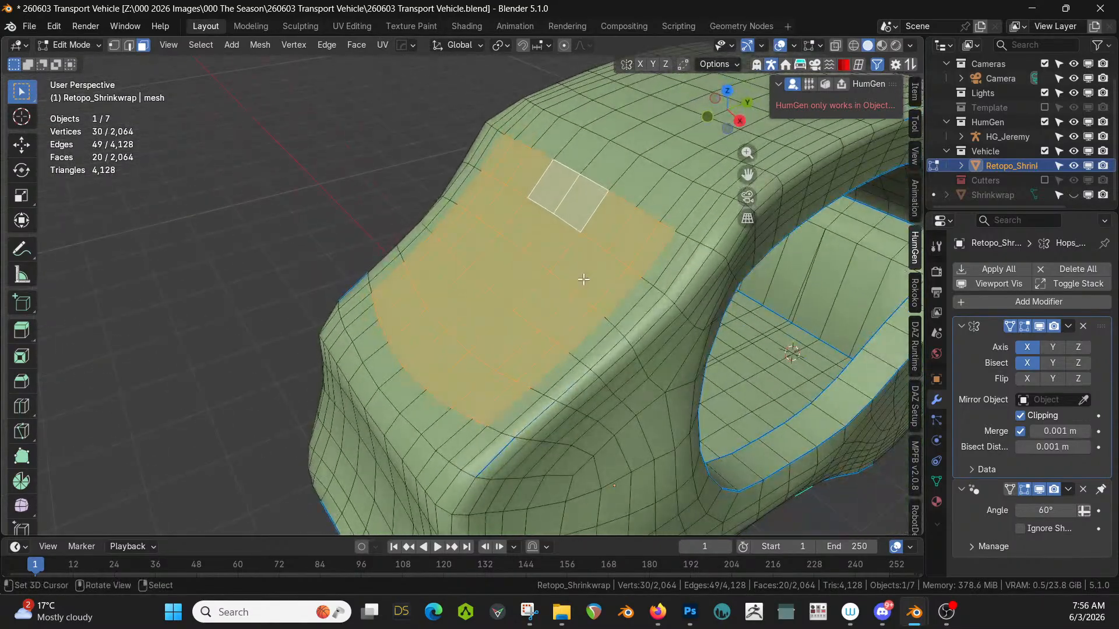
Apply the Mirror modifier to the vehicle body and return to Edit Mode with the whole sloping panel selected.
key("e")
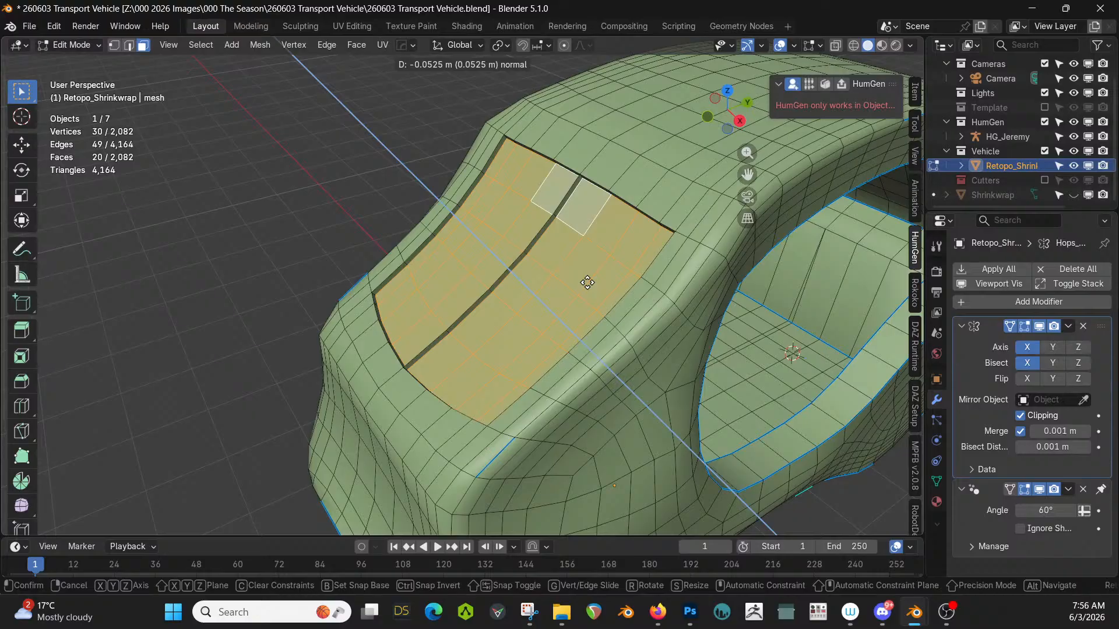
right_click(587, 283)
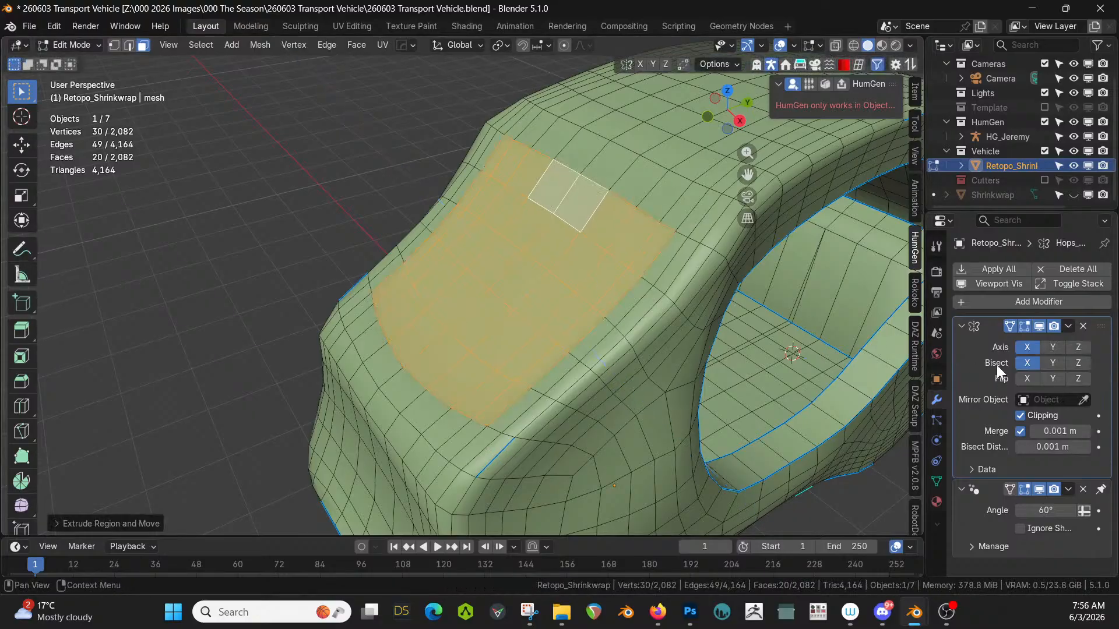
left_click(962, 326)
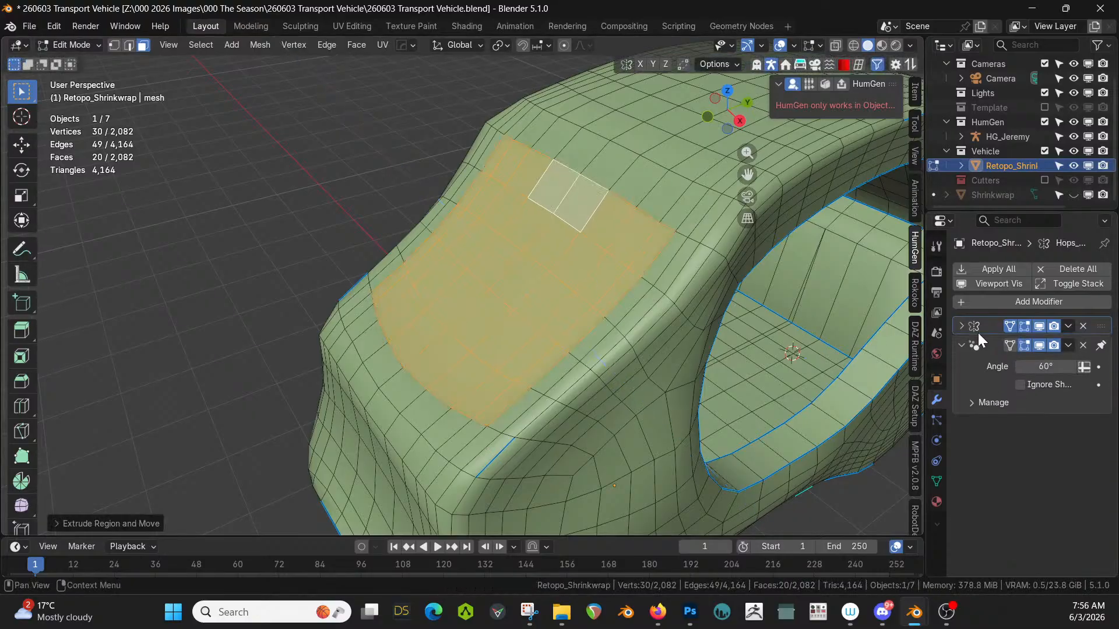
key("Tab")
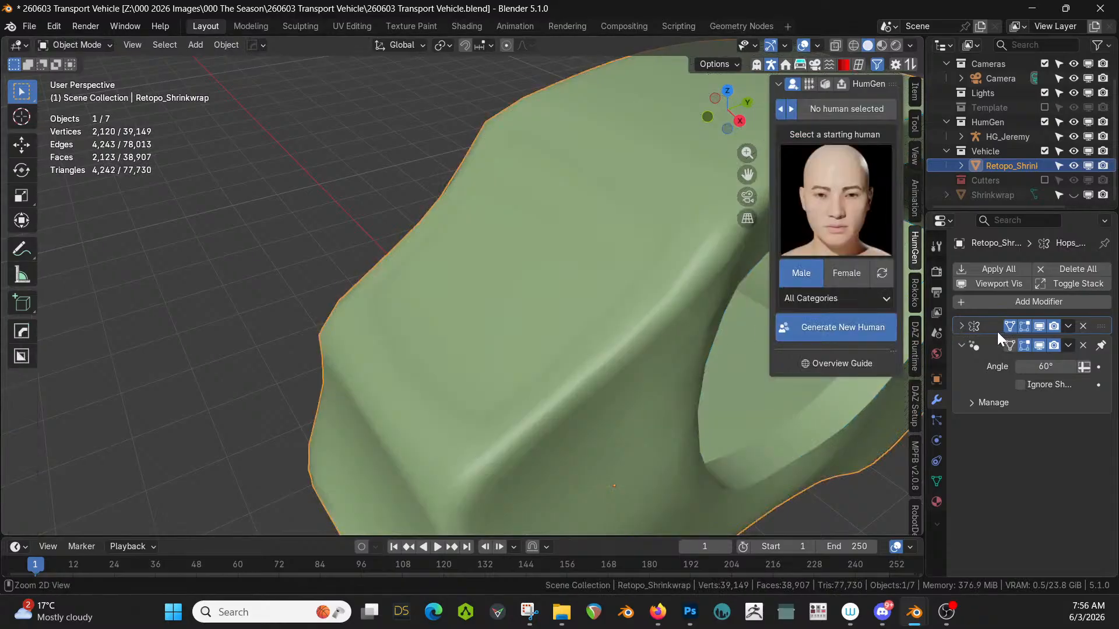
key("ctrl+a")
key("Tab")
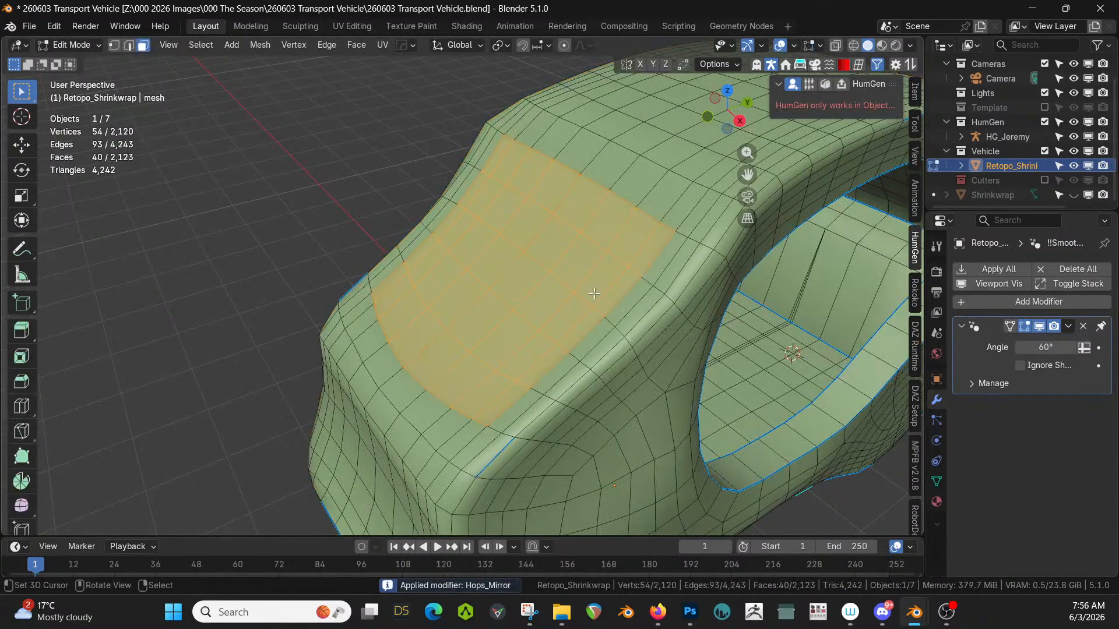
Extrude the selected sloping panel faces about 0.05 m inward along their normal to recess the windshield area.
left_click(513, 298)
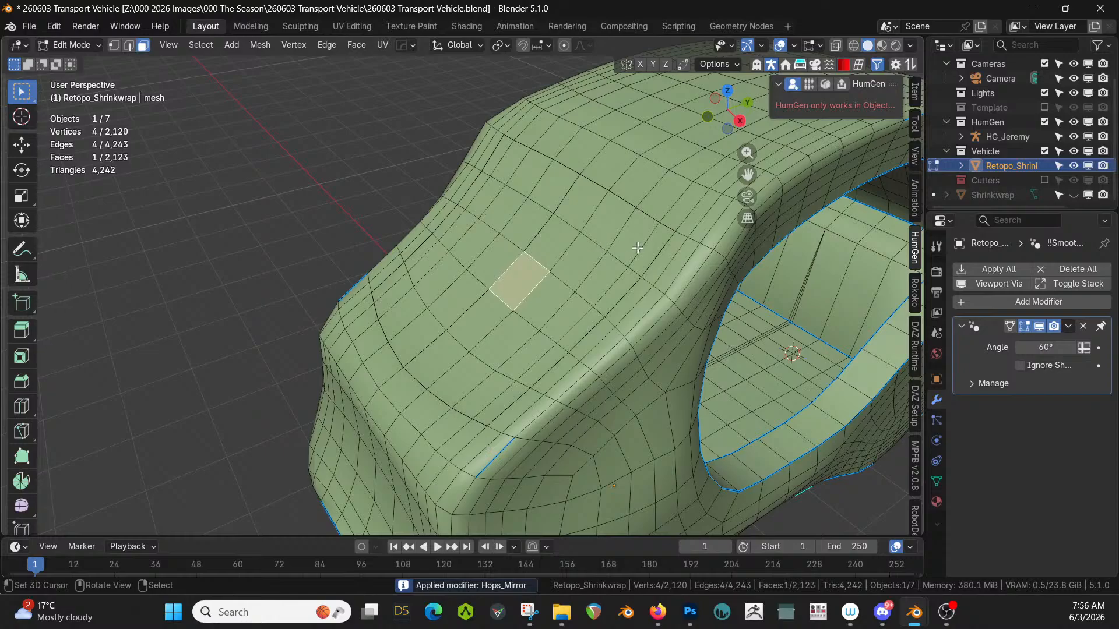
key("ctrl+z")
key("e")
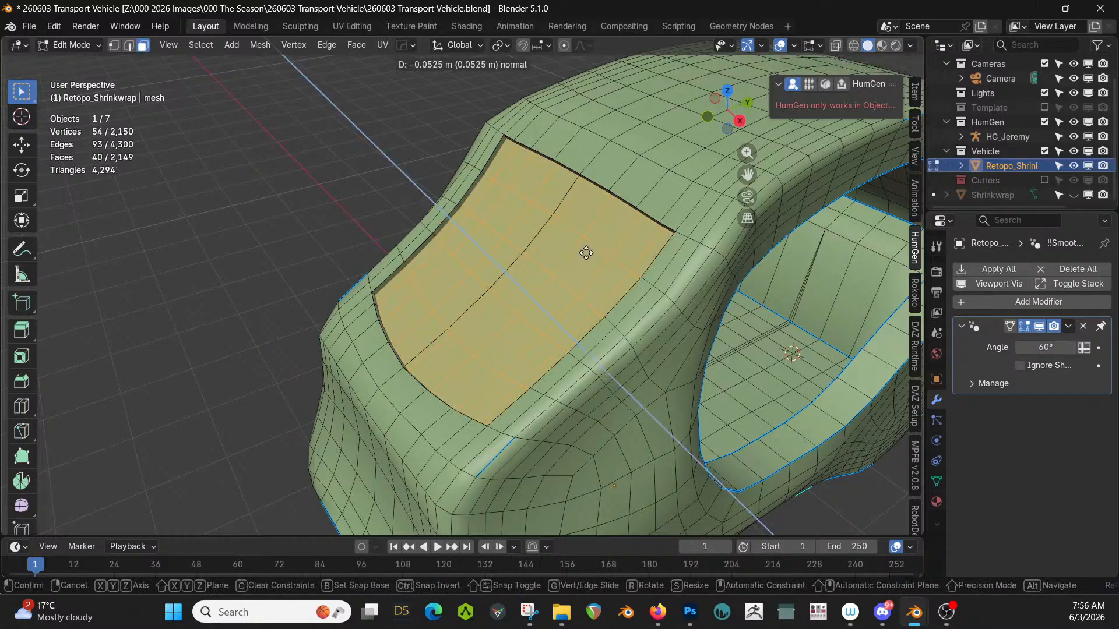
left_click(585, 253)
Delete the surplus overlapping edge runs along the recessed panel's centreline, from its lower edge to its upper edge.
middle_click_drag(584, 252, 512, 290)
scroll(509, 240, "up", 1)
key("2")
left_click(378, 313)
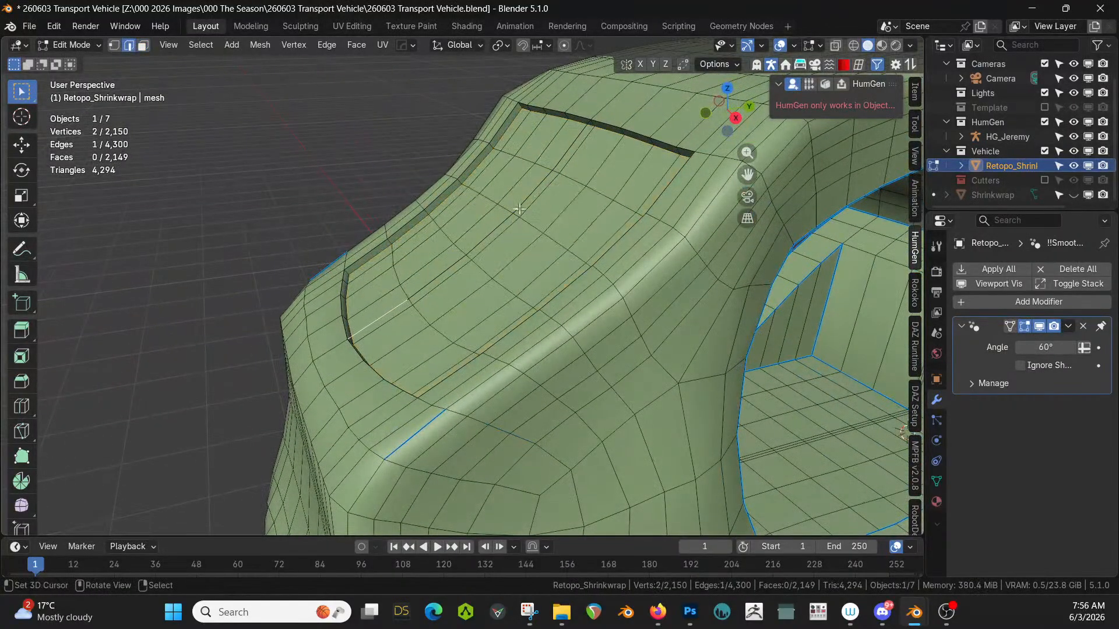
left_click(576, 138, "ctrl")
key("x")
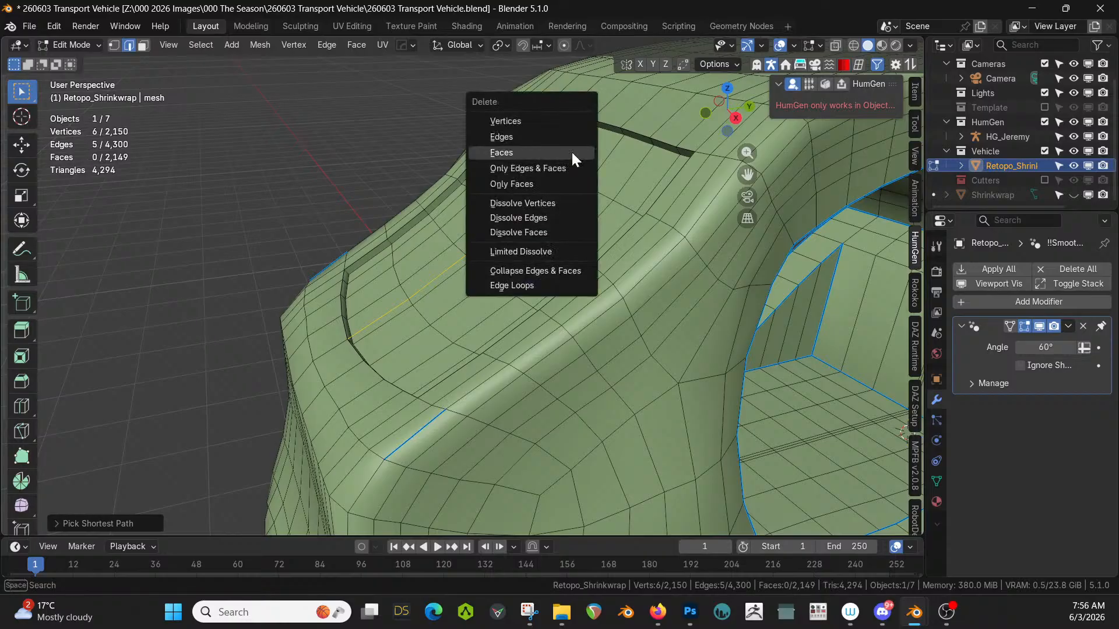
left_click(552, 135)
middle_click_drag(551, 134, 583, 182)
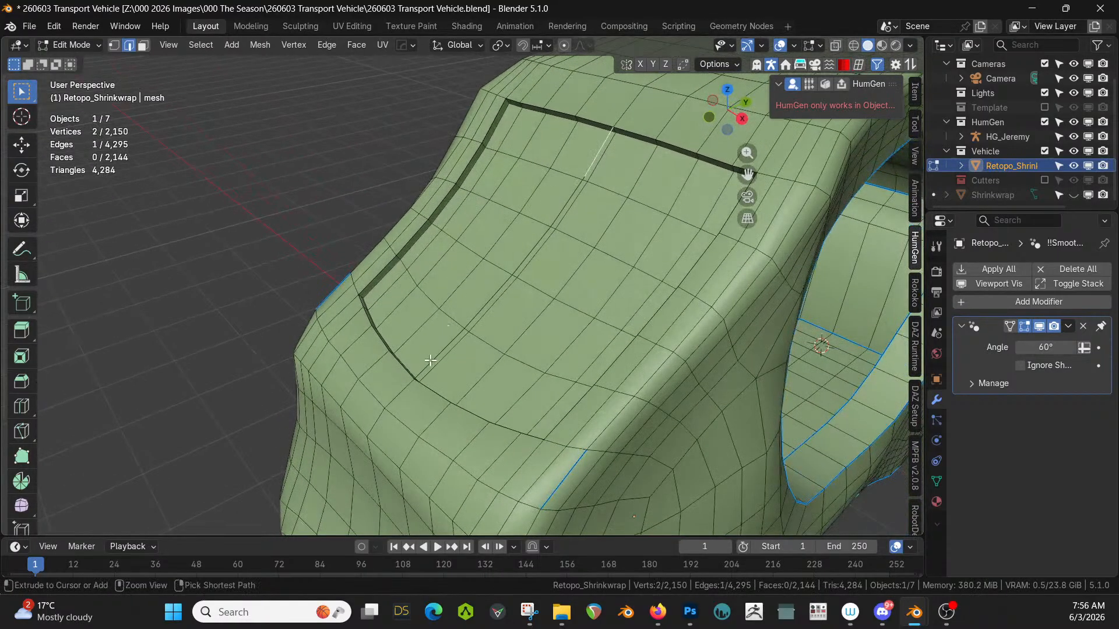
left_click(430, 361, "ctrl")
middle_click_drag(430, 361, 528, 343)
key("x")
left_click(387, 335)
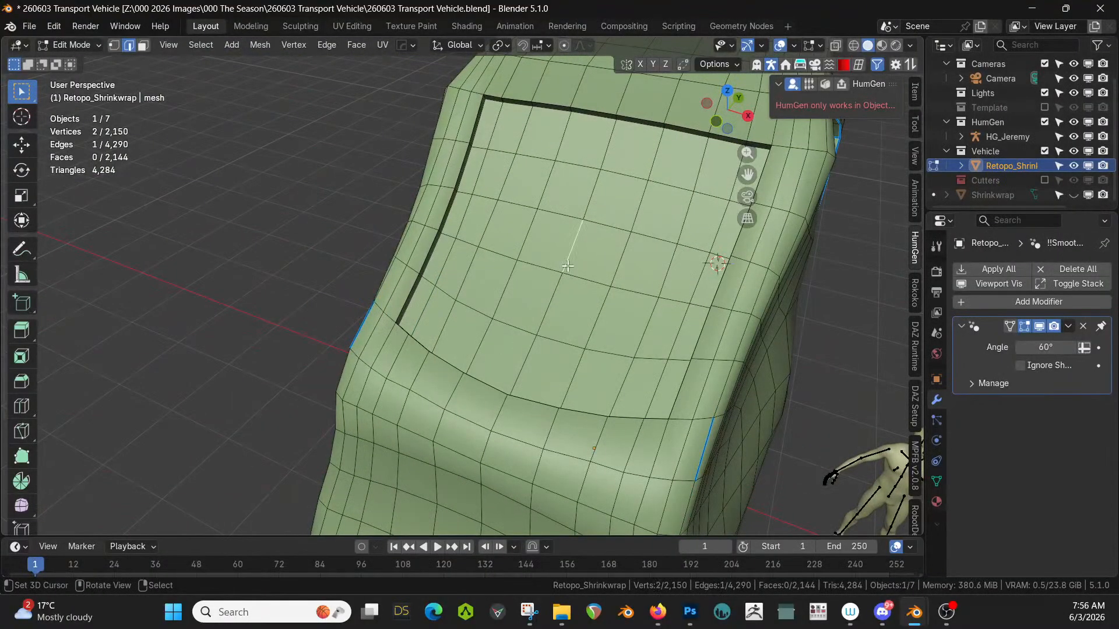
Select all faces inside the recessed panel with Circle Select in face mode.
key("c")
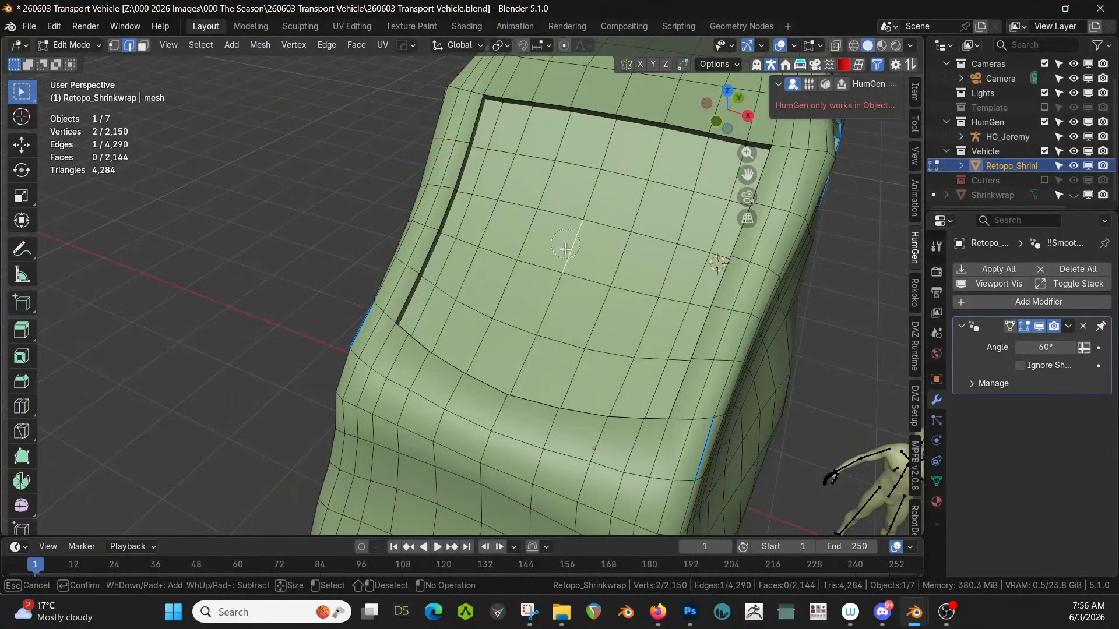
key("Escape")
key("3")
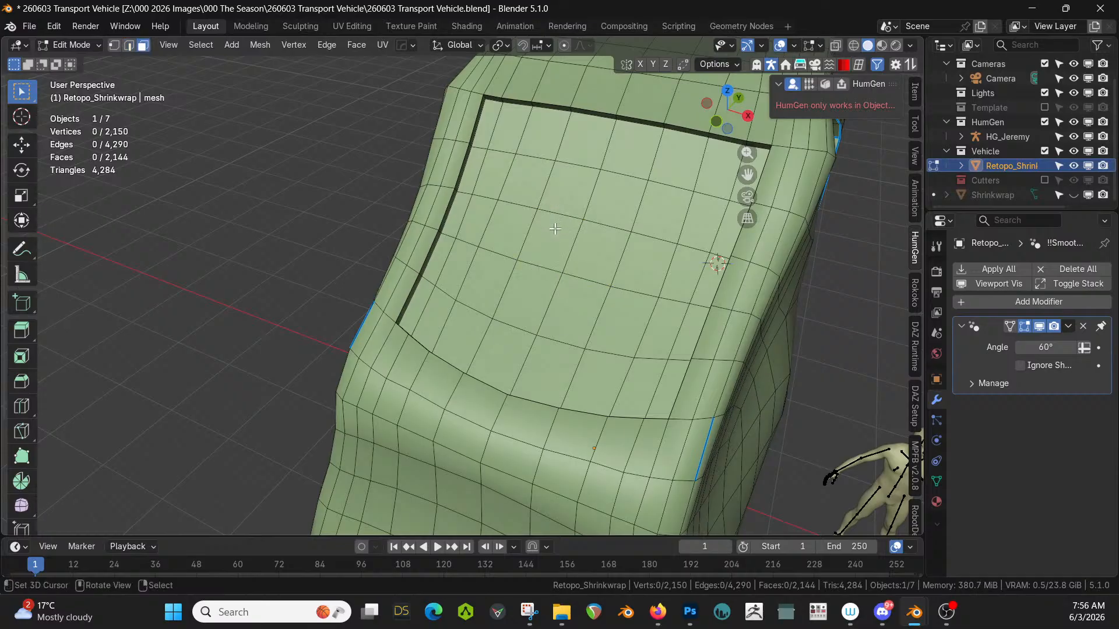
key("c")
mouse_move(556, 232)
left_mouse_down()
mouse_move(587, 253)
mouse_move(499, 151)
mouse_move(679, 172)
mouse_move(717, 257)
mouse_move(671, 322)
left_mouse_up()
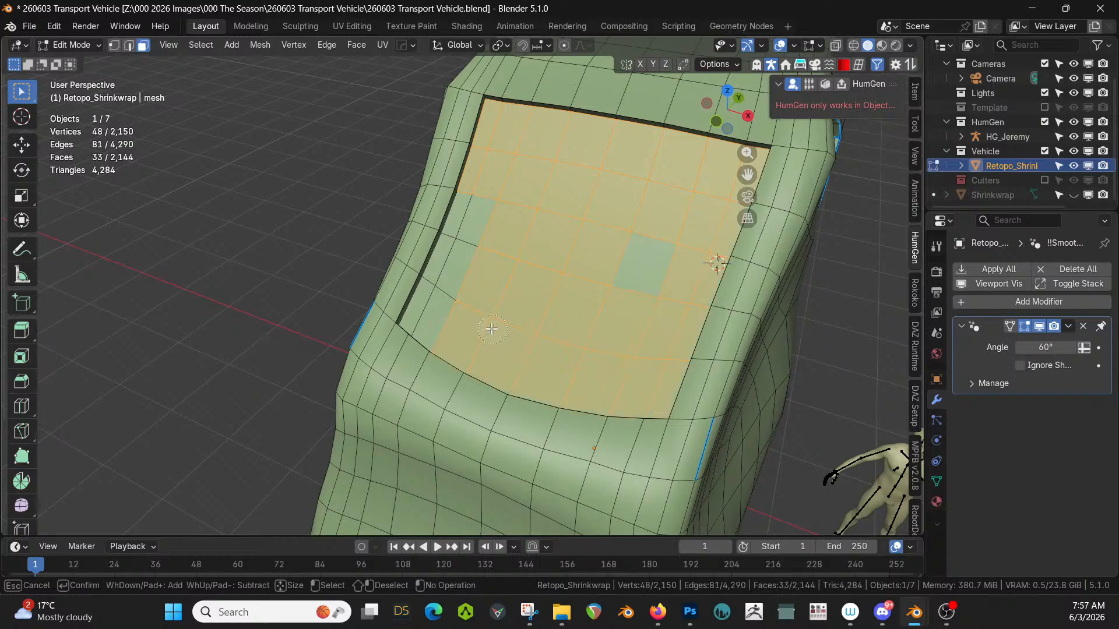
left_click_drag(492, 329, 440, 317)
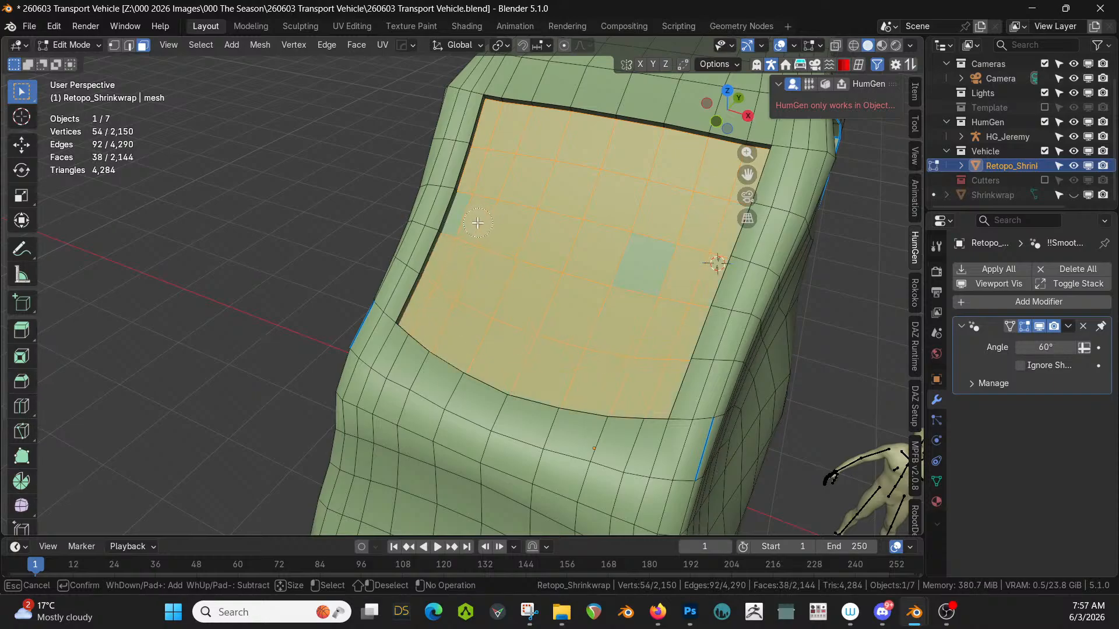
right_click(636, 269)
Separate the selected panel faces into their own object and return to Object Mode.
middle_click_drag(636, 270, 544, 258)
key("p")
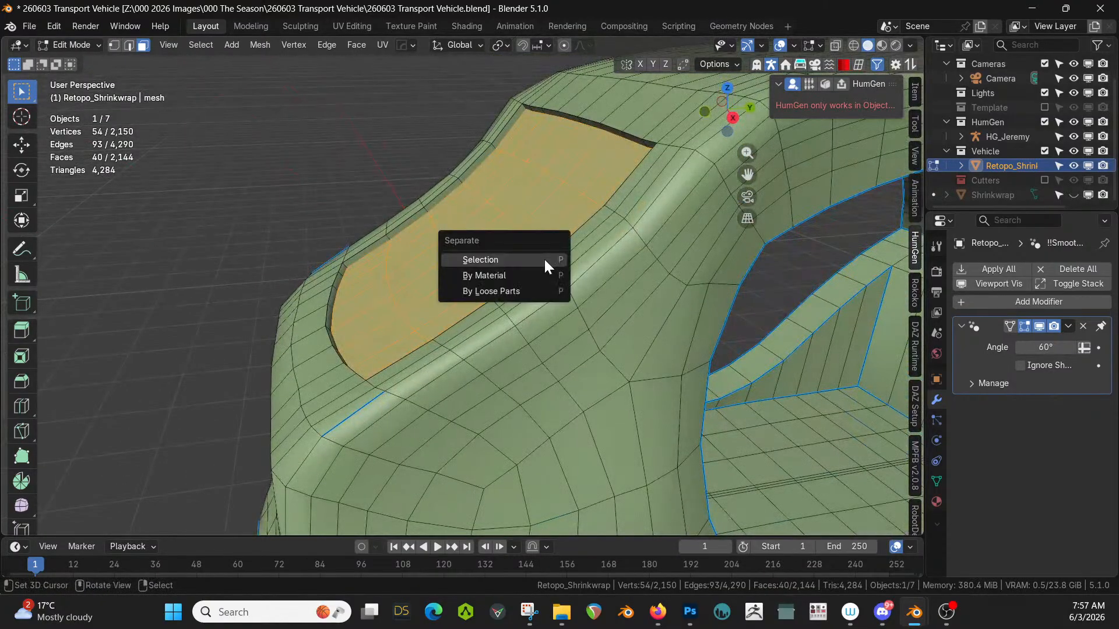
left_click(544, 257)
key("Tab")
Rename the separated panel object as Windshield and hide it in the viewport.
left_click(526, 244)
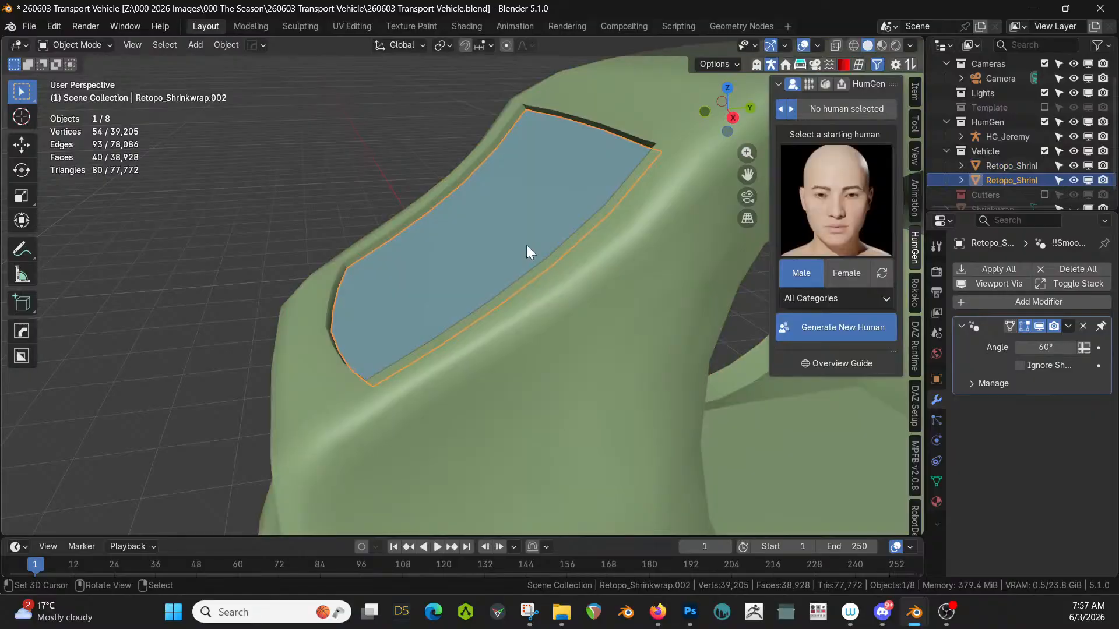
double_click(1012, 180)
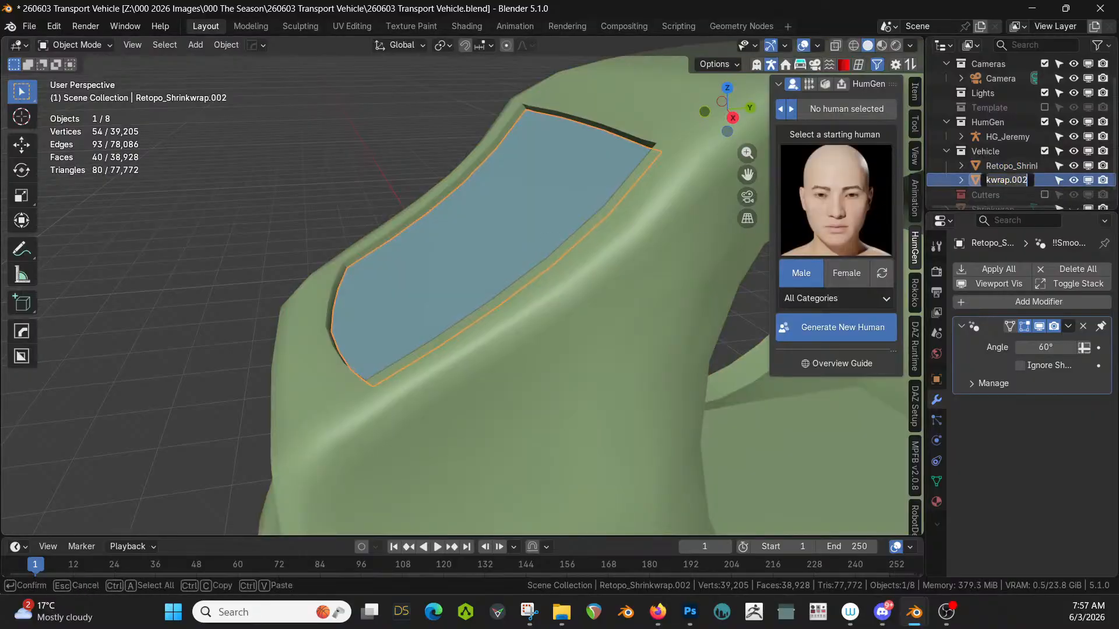
key("Return")
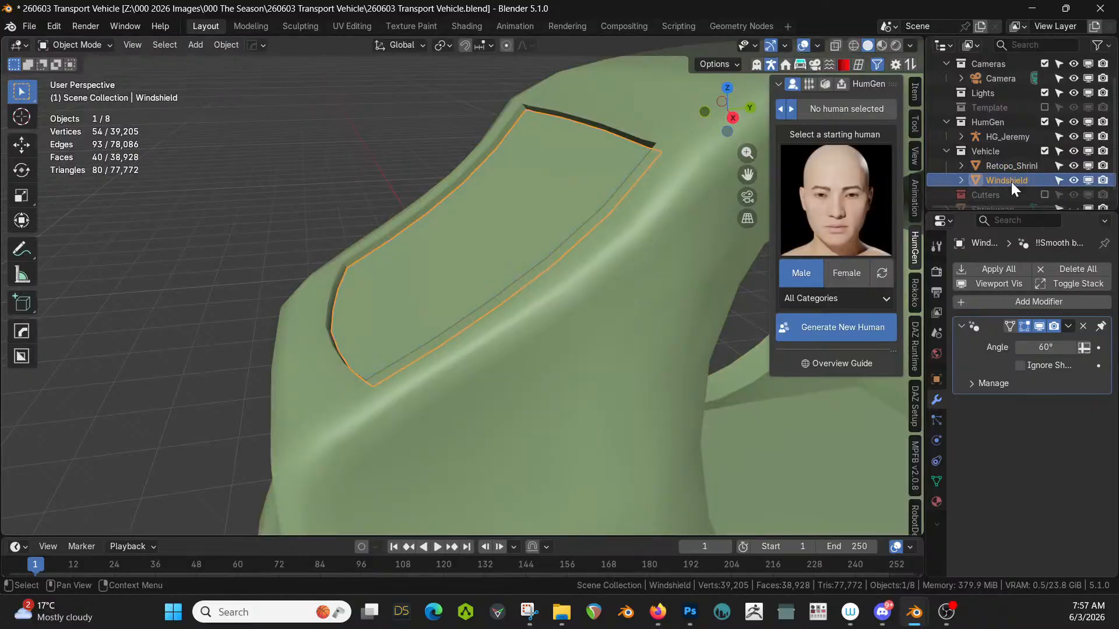
left_click(1073, 181)
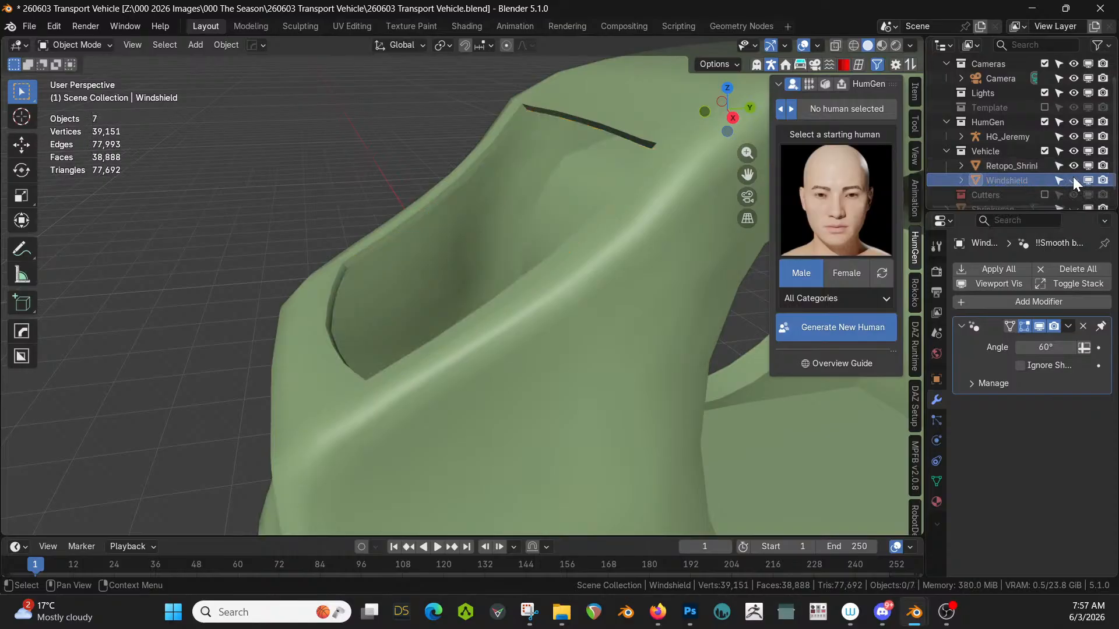
In Edit Mode on the vehicle body, select the row of faces across the cabin's upright wall seen through the windshield opening.
middle_click_drag(758, 192, 756, 219)
middle_click_drag(846, 192, 754, 259)
left_click(646, 250)
key("Tab")
middle_click_drag(667, 236, 502, 306)
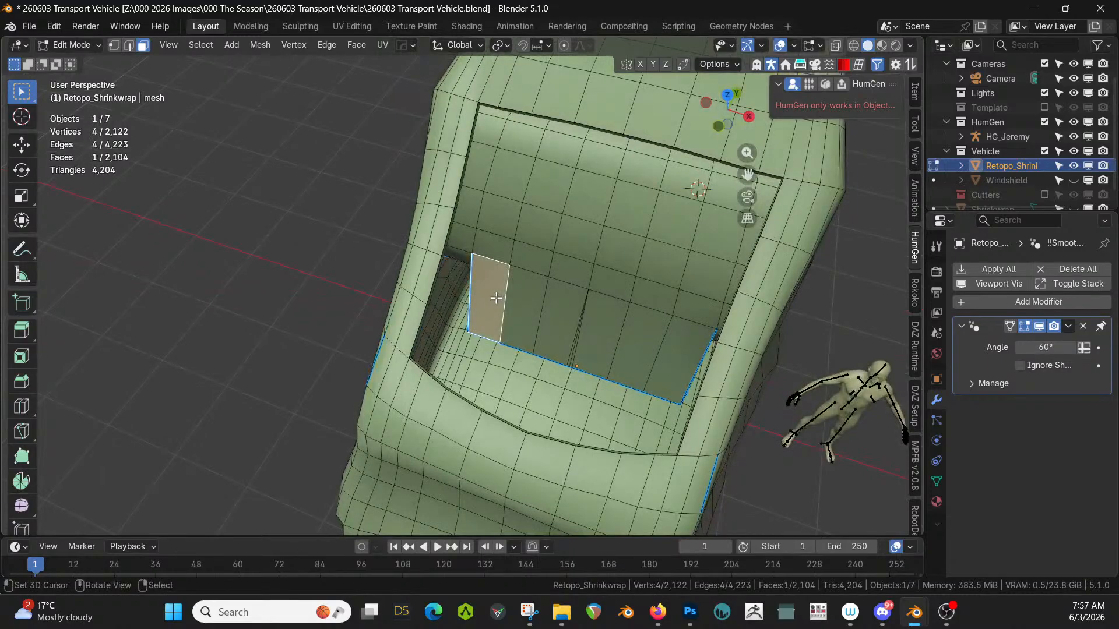
left_click(669, 359, "ctrl")
middle_click_drag(659, 356, 578, 350)
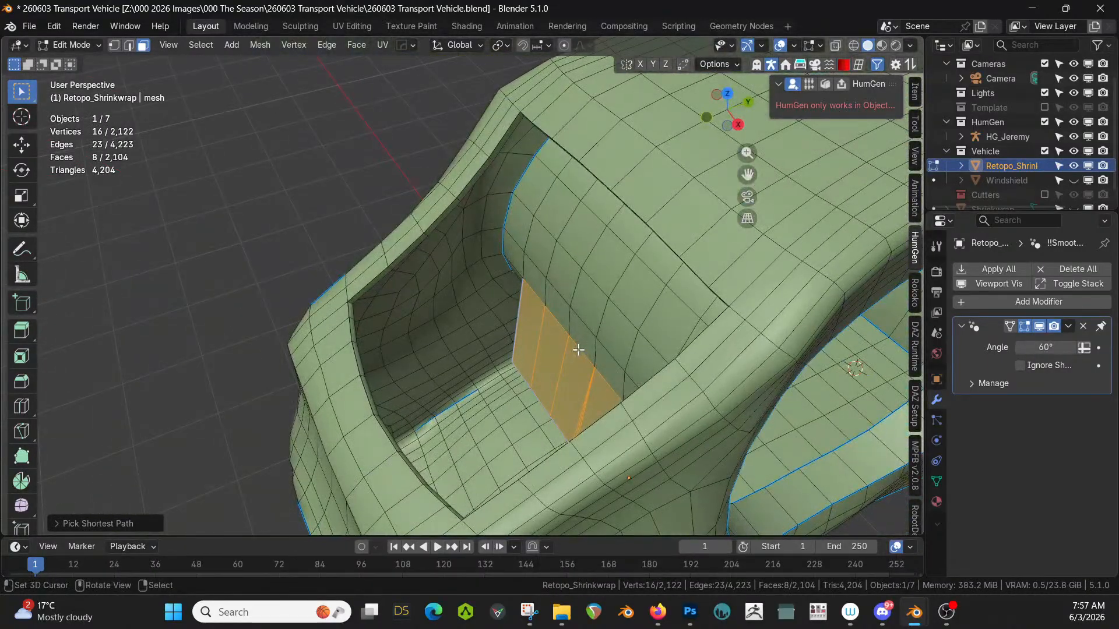
Duplicate the selected wall faces in place and extrude the copy along its normal to the windshield opening's lower edge.
key("shift+d")
key("z")
key("z")
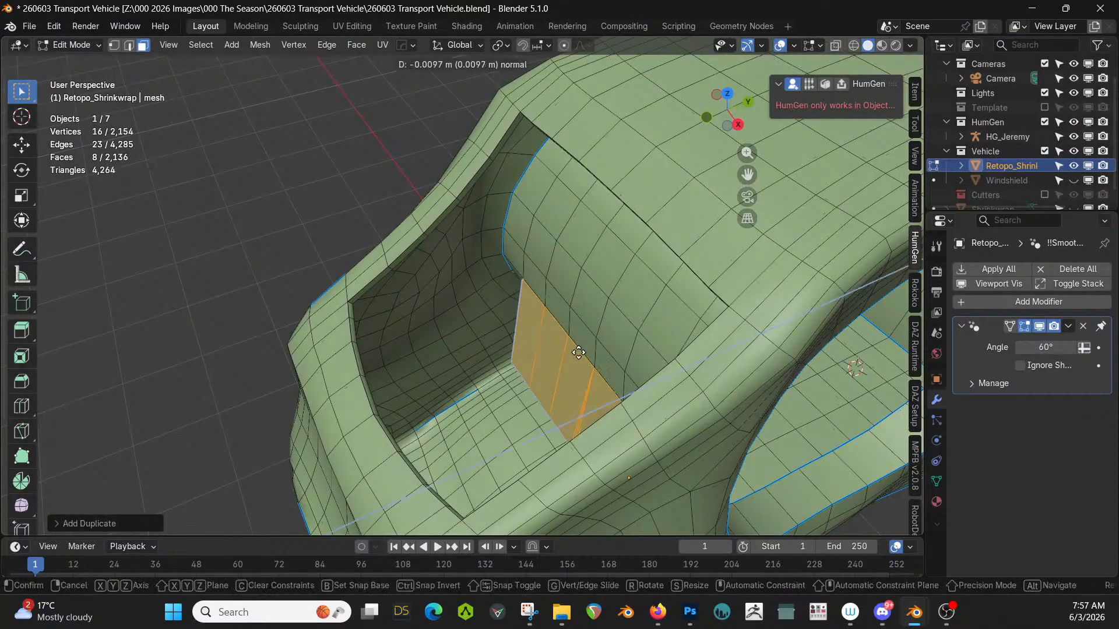
left_click(392, 420)
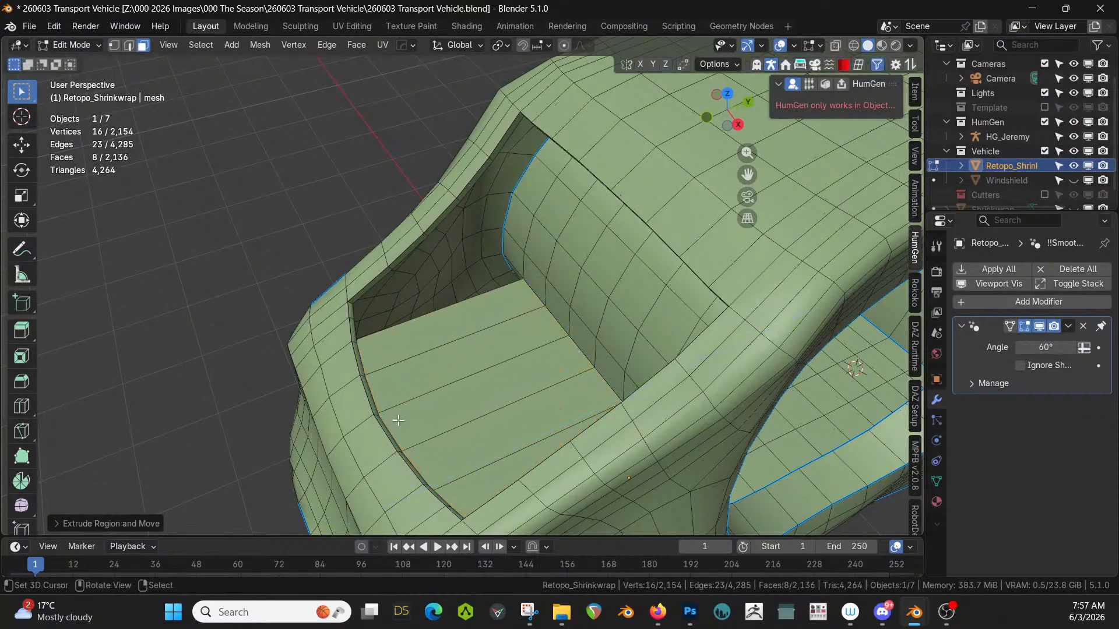
Move the extruded block's end faces about 0.17 m along negative Y into the vehicle's nose and return to Object Mode.
middle_click_drag(397, 420, 558, 362)
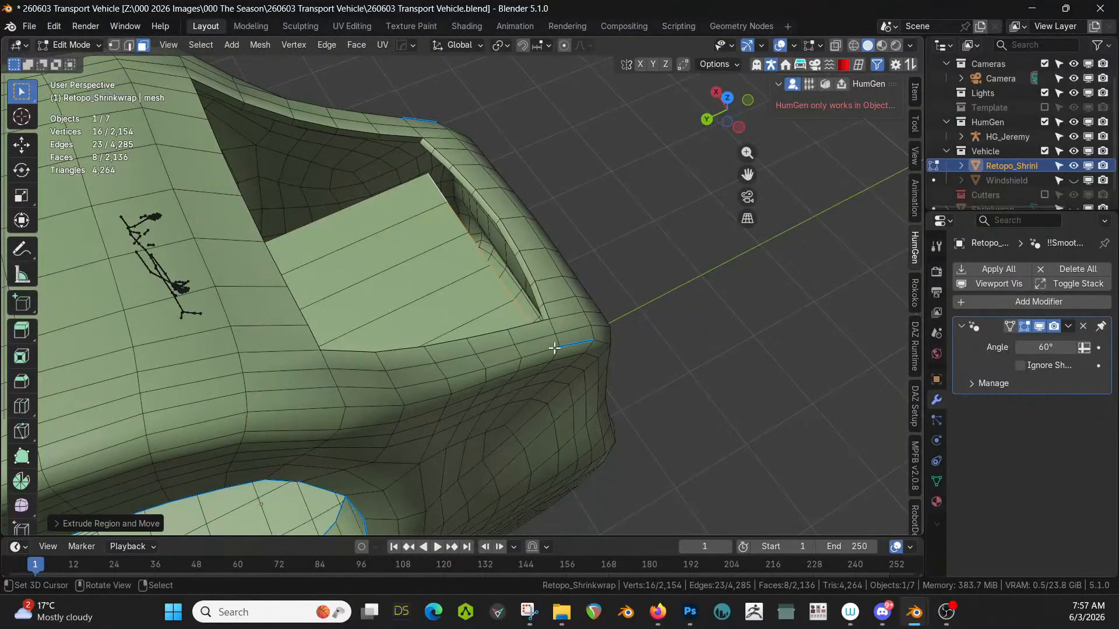
key("g")
key("y")
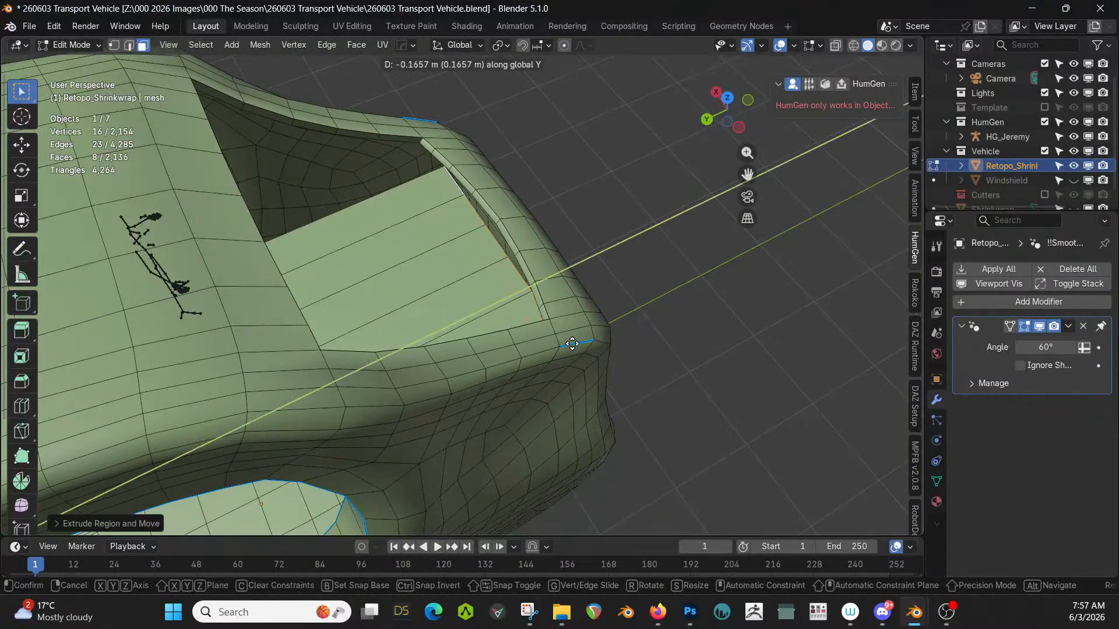
left_click(573, 344)
middle_click_drag(573, 343, 355, 299)
key("Tab")
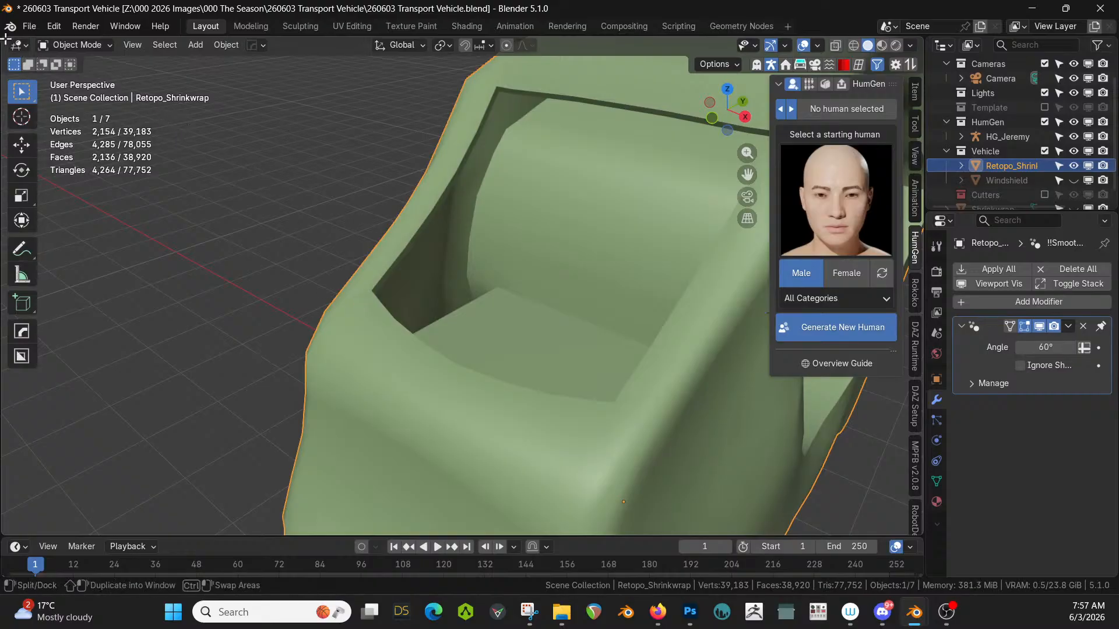
Open the Asset Browser in an area split from the viewport and restore the main window to a single viewport.
left_click_drag(4, 38, 344, 128)
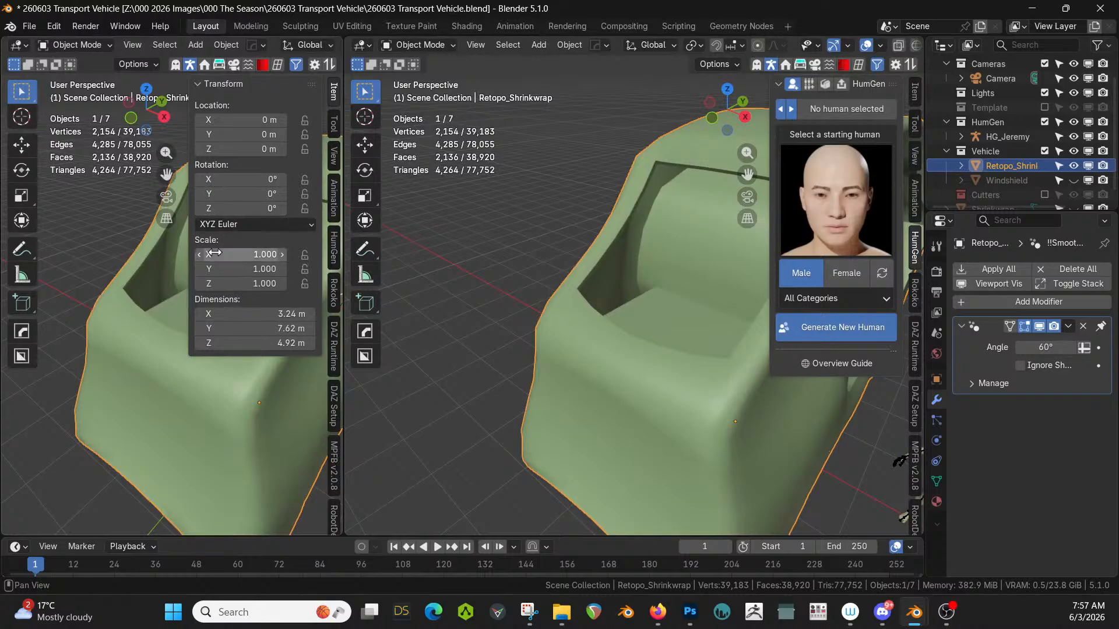
key("shift+F1")
key("shift+F1")
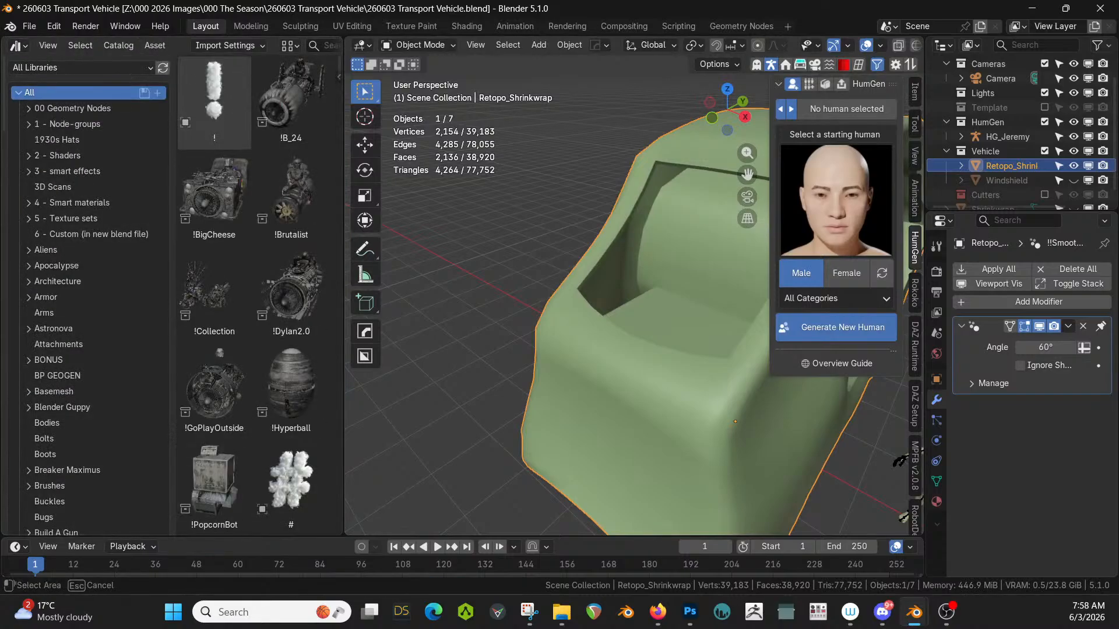
left_click_drag(347, 40, 285, 88)
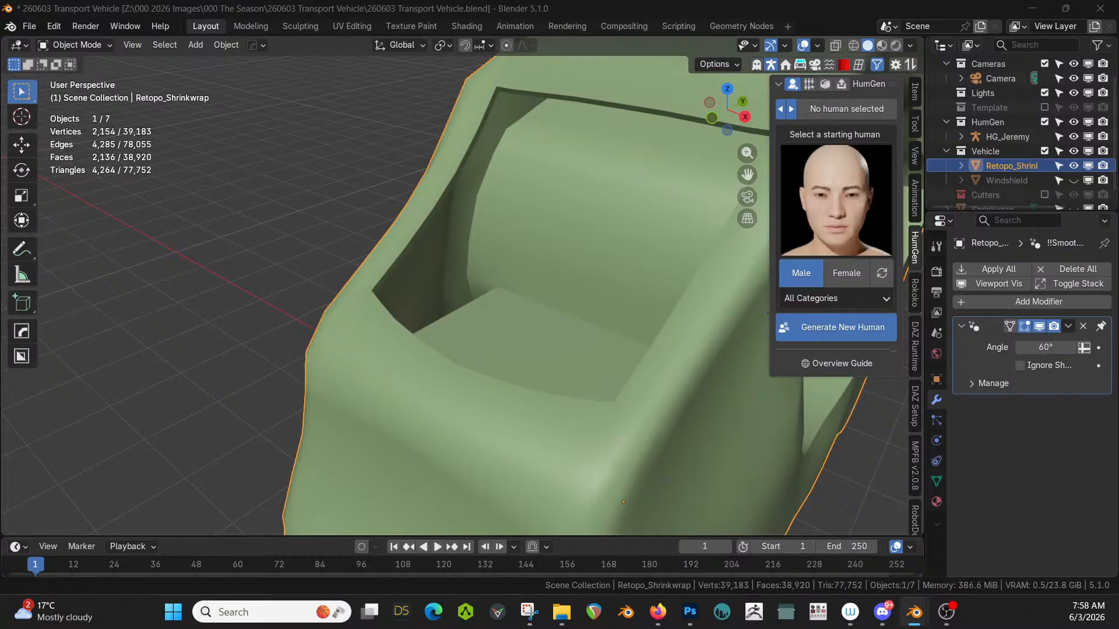
Add the jro_seat_017 asset to the cabin and move it in top view onto the human figure, about 2.73 m in X and 1.61 m in Y.
left_click_drag(1118, 233, 574, 371)
scroll(574, 371, "down", 3)
middle_click_drag(574, 371, 613, 401)
key("KP_7")
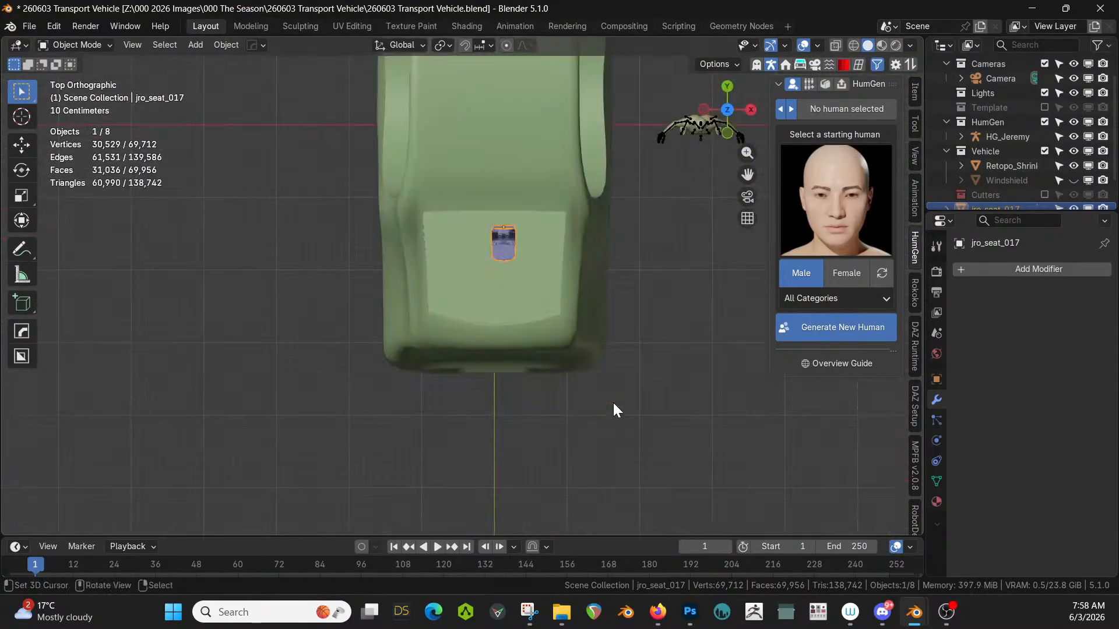
middle_click_drag(579, 323, 438, 435, "shift")
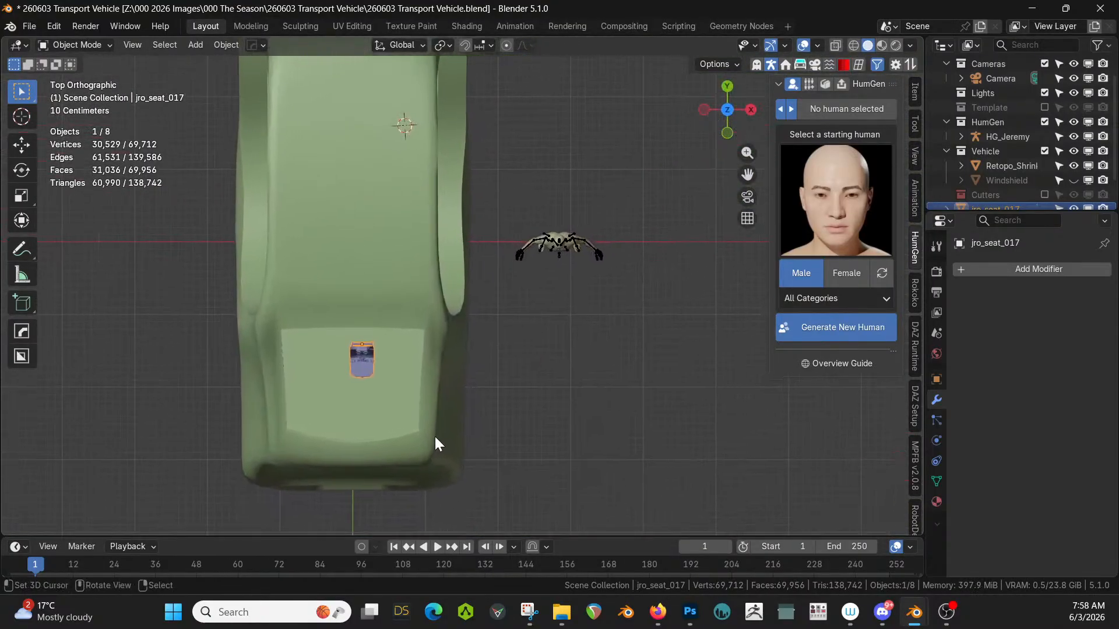
key("g")
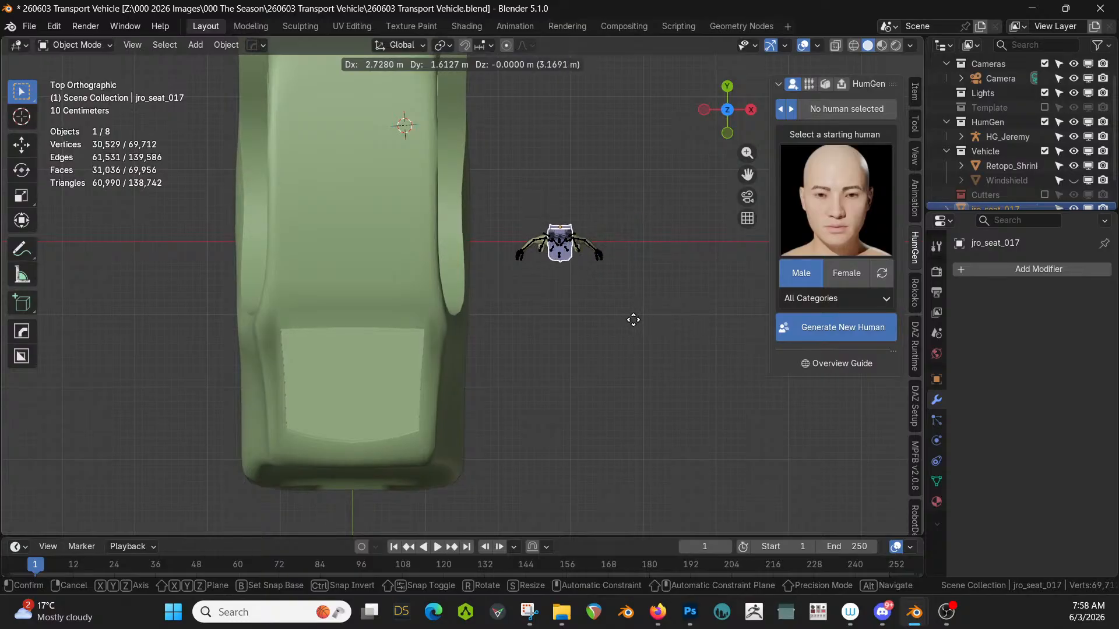
left_click(634, 321)
Lower the seat along the Z axis to the human figure's level for a scale comparison.
key("KP_Decimal")
middle_click_drag(631, 334, 470, 133)
key("g")
key("z")
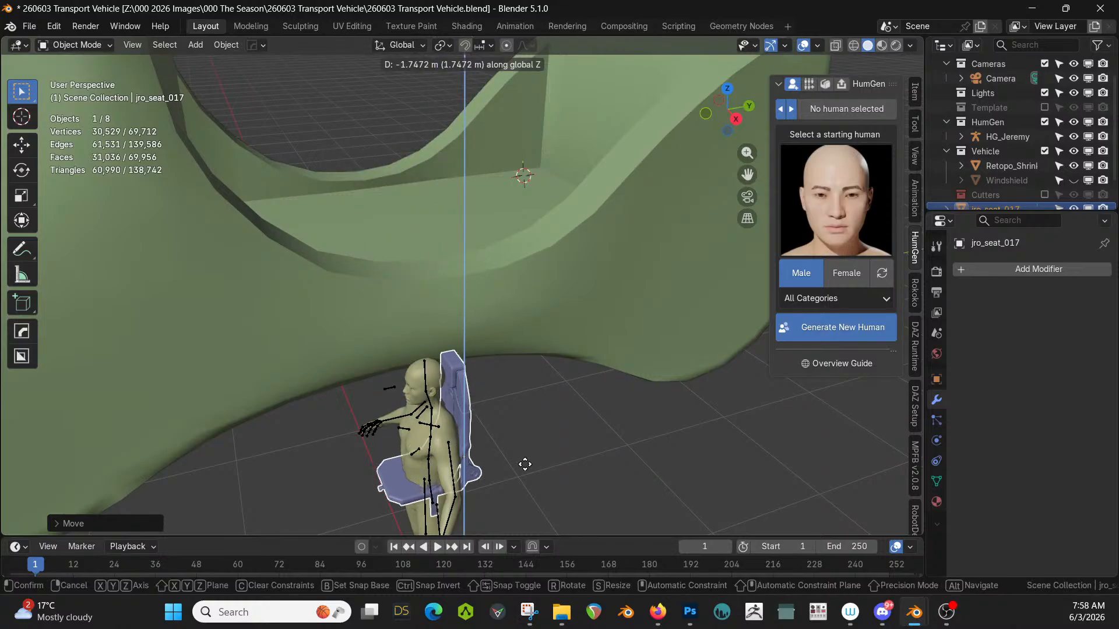
left_click(527, 491)
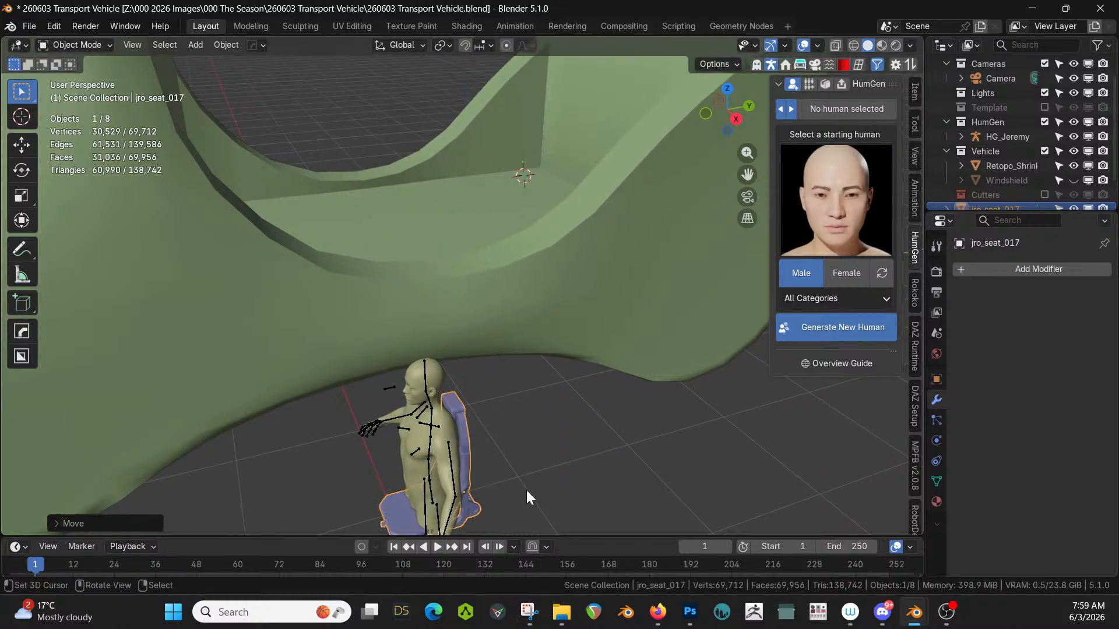
Search the human figure's HumGen pose library for "sit" and apply the "sitting legs together" pose.
middle_click_drag(526, 491, 521, 214)
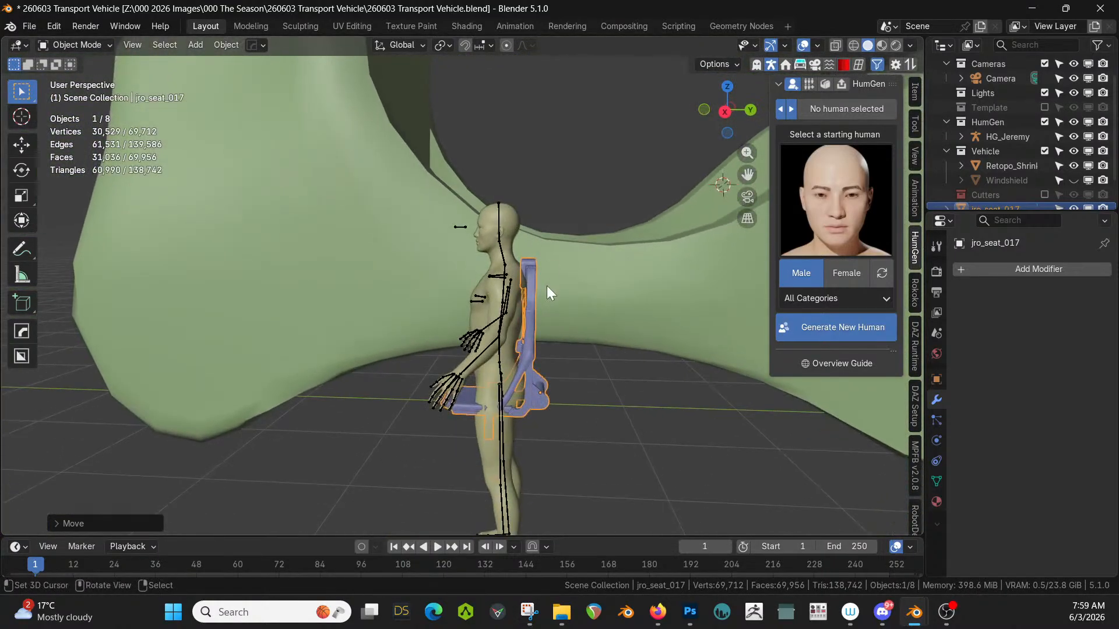
left_click(507, 268)
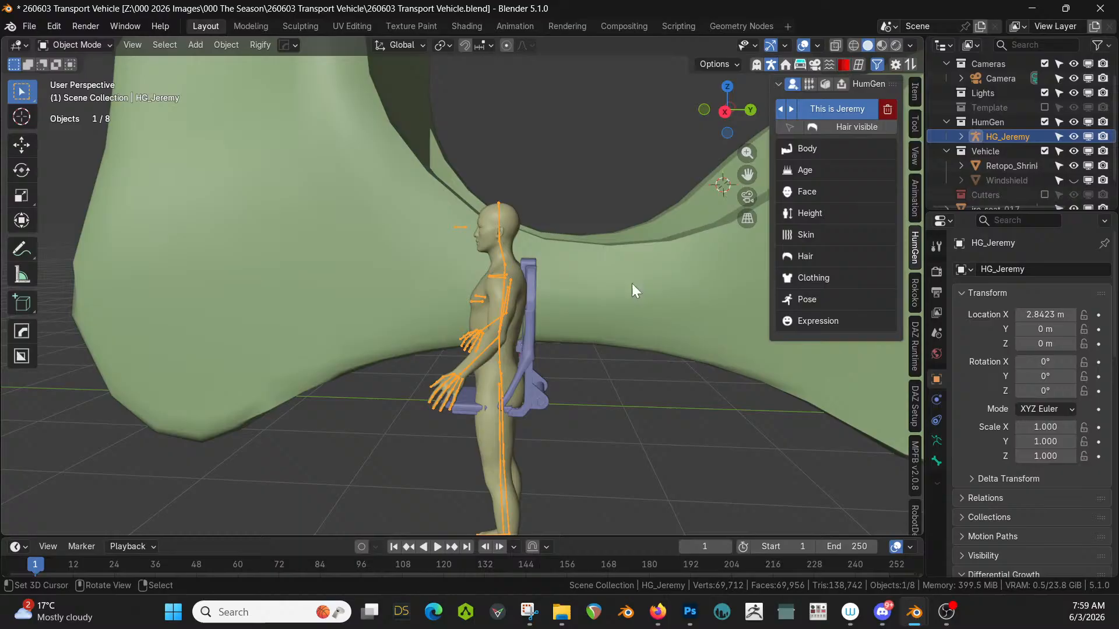
left_click(793, 297)
left_click(830, 199)
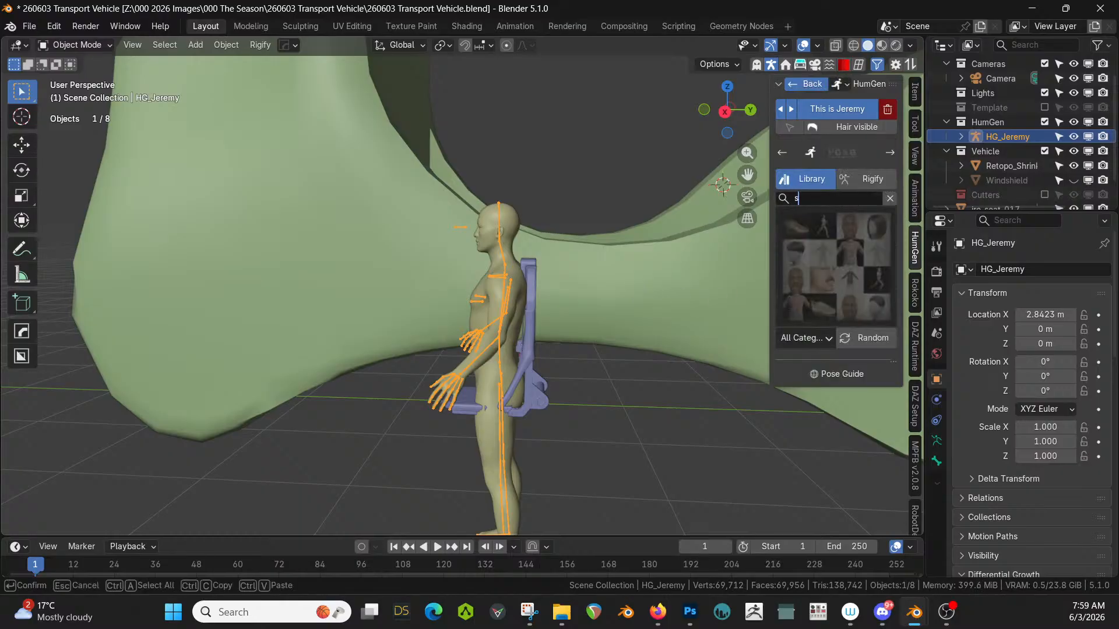
type("sit")
key("Return")
left_click(830, 242)
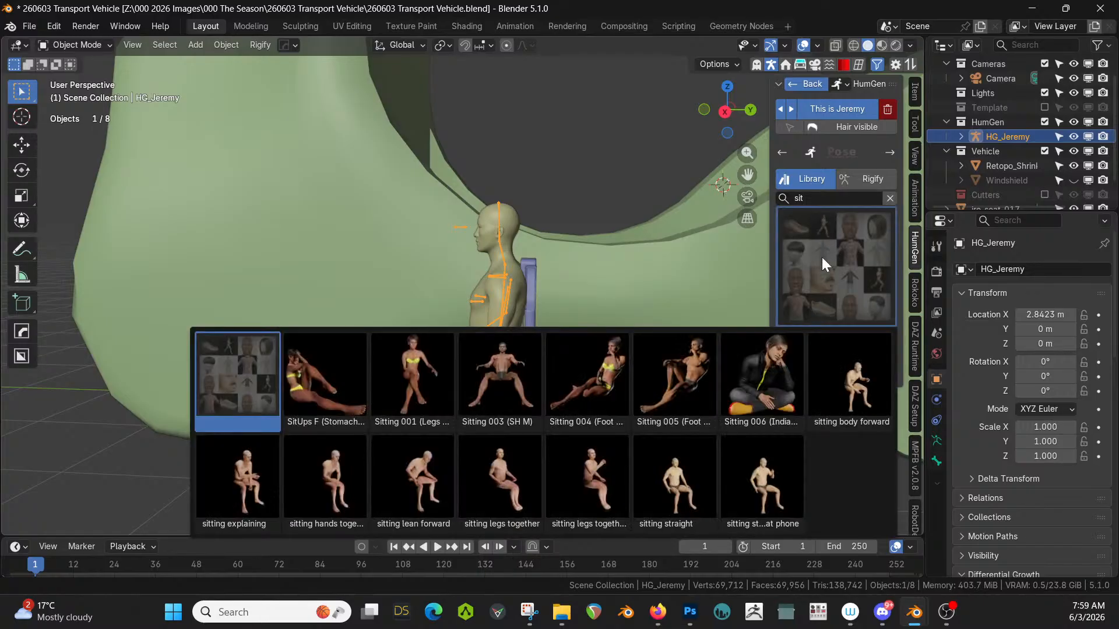
left_click(499, 480)
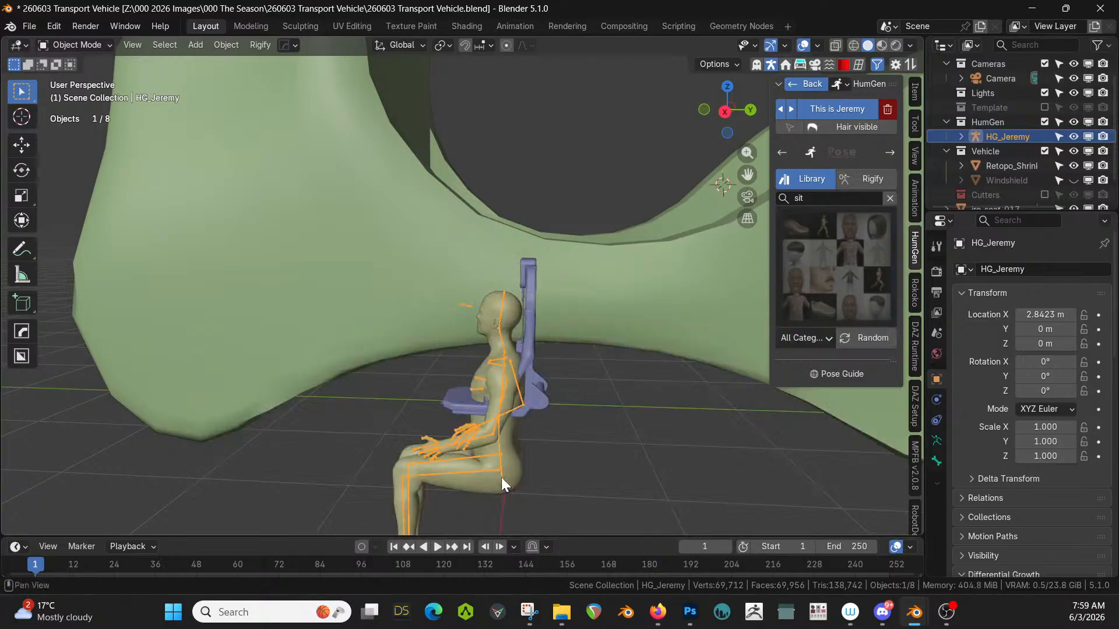
Lower the seat about 0.43 m along the Z axis so that it sits beneath the seated human figure.
left_click(509, 336)
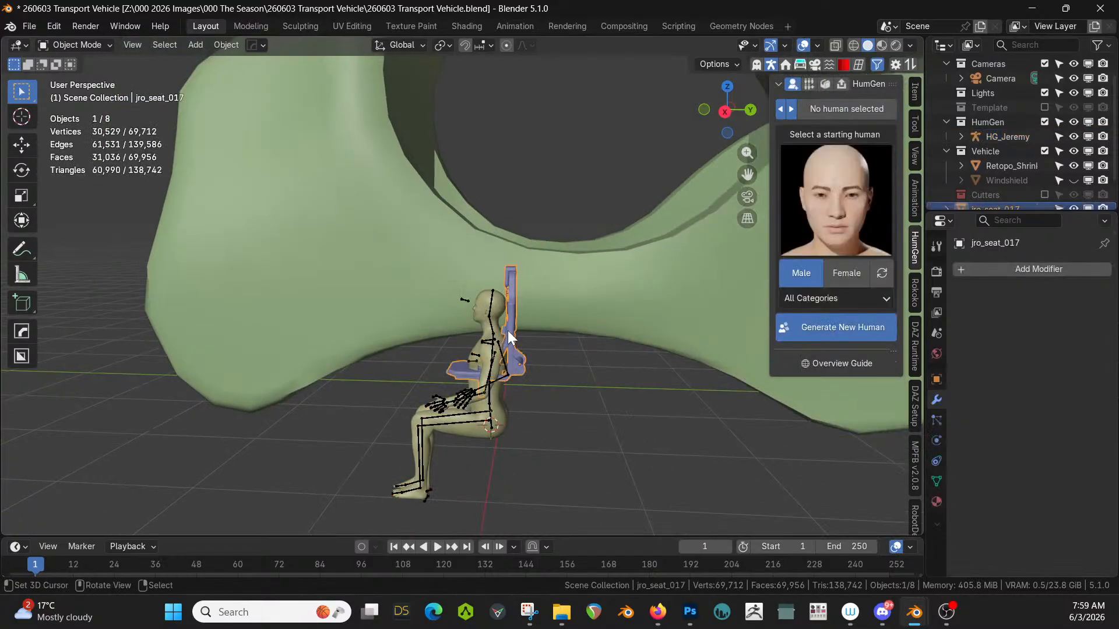
key("g")
key("z")
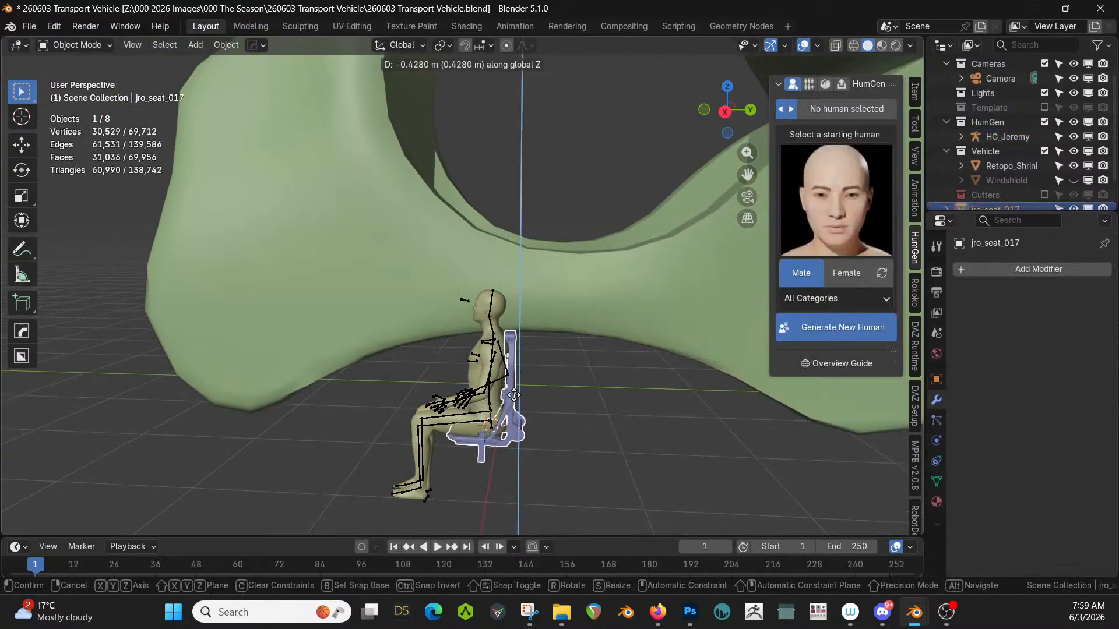
left_click(515, 402)
Scale the seat up uniformly by about 1.33 to suit the seated figure's width.
middle_click_drag(516, 402, 632, 237)
scroll(519, 394, "up", 4)
scroll(510, 387, "up", 3)
middle_click_drag(420, 299, 529, 362)
left_click(451, 453)
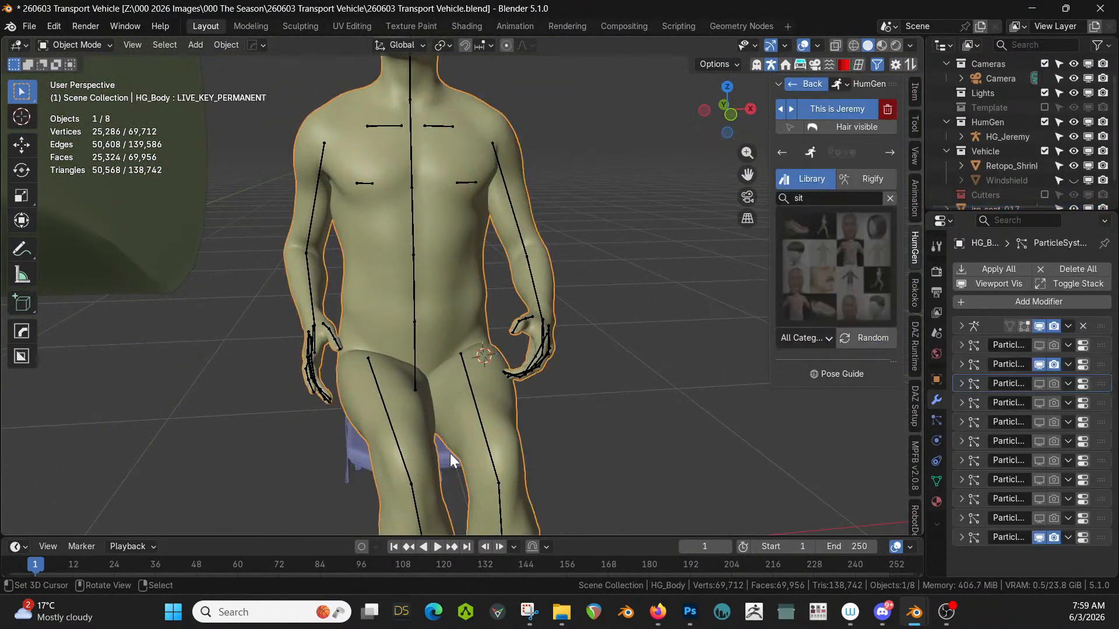
left_click(447, 452)
key("s")
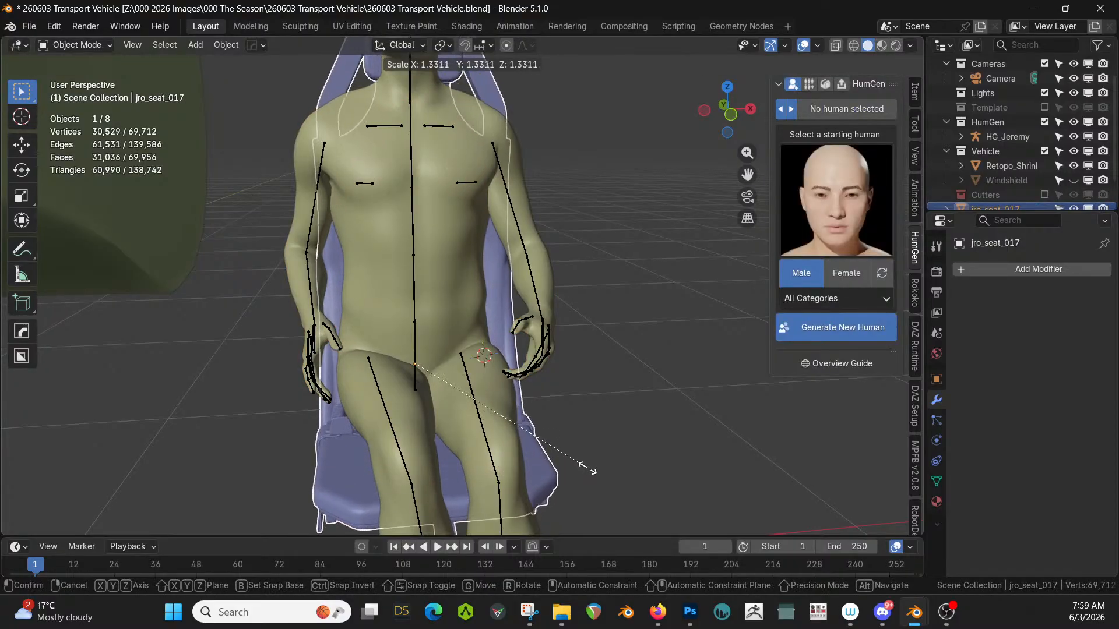
left_click(583, 465)
Fine-tune the seat's uniform scale around the seated figure, starting with a factor of about 1.07, and apply its rotation and scale.
middle_click_drag(567, 461, 574, 517)
key("s")
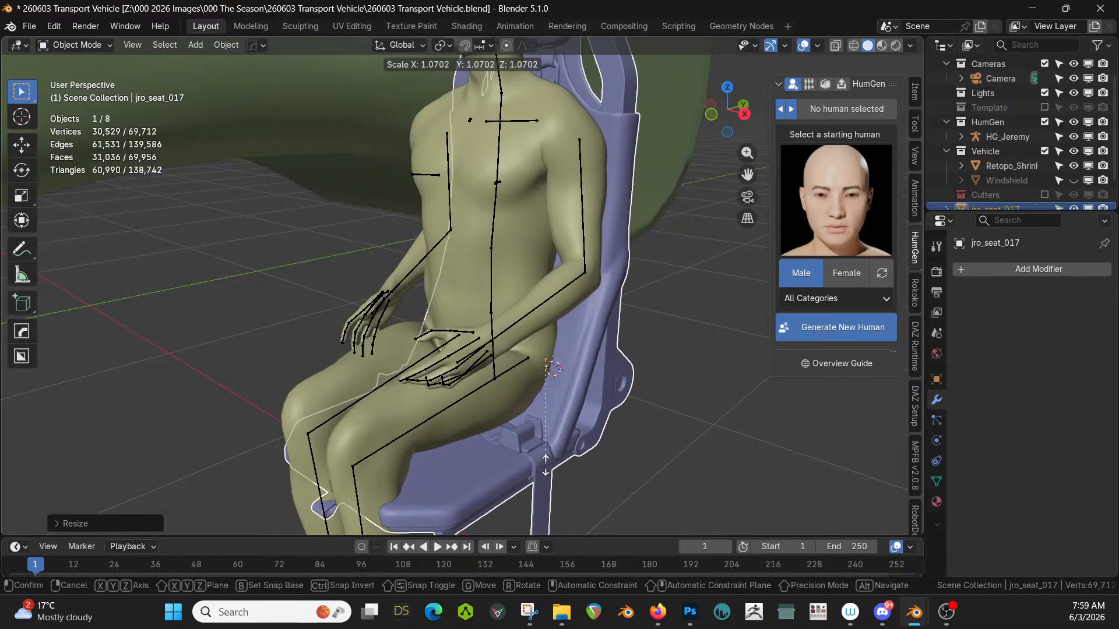
left_click(546, 465)
middle_click_drag(545, 466, 510, 387)
key("s")
left_click(535, 457)
key("ctrl+a")
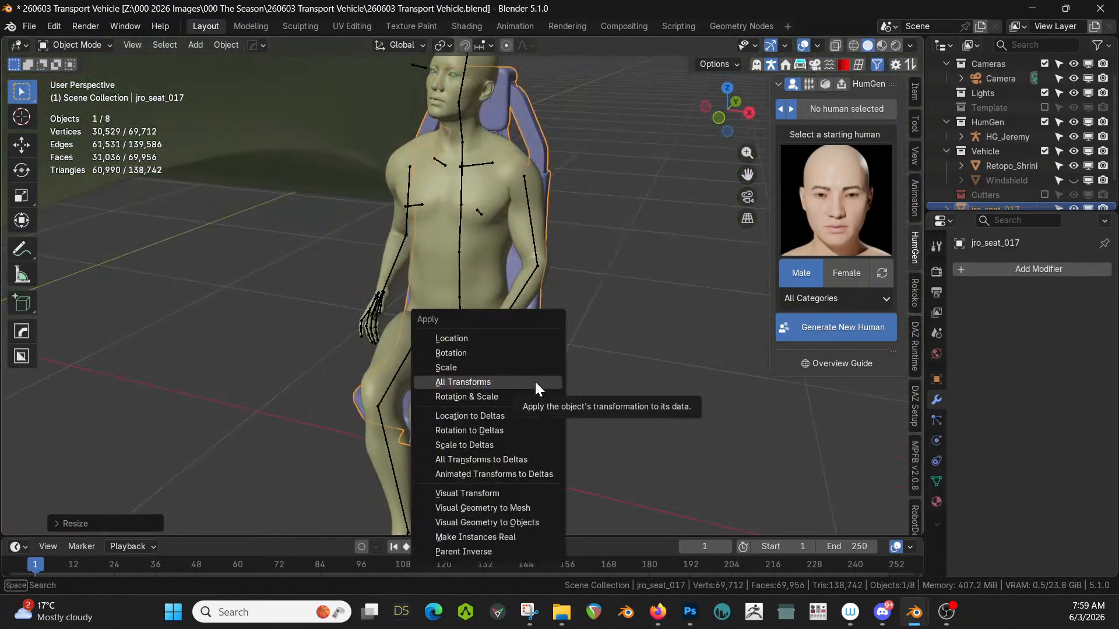
left_click(510, 394)
Move the seat in top view about -2.2 m in X and -1.5 m in Y, and raise it along Z into the vehicle's cabin.
key("Home")
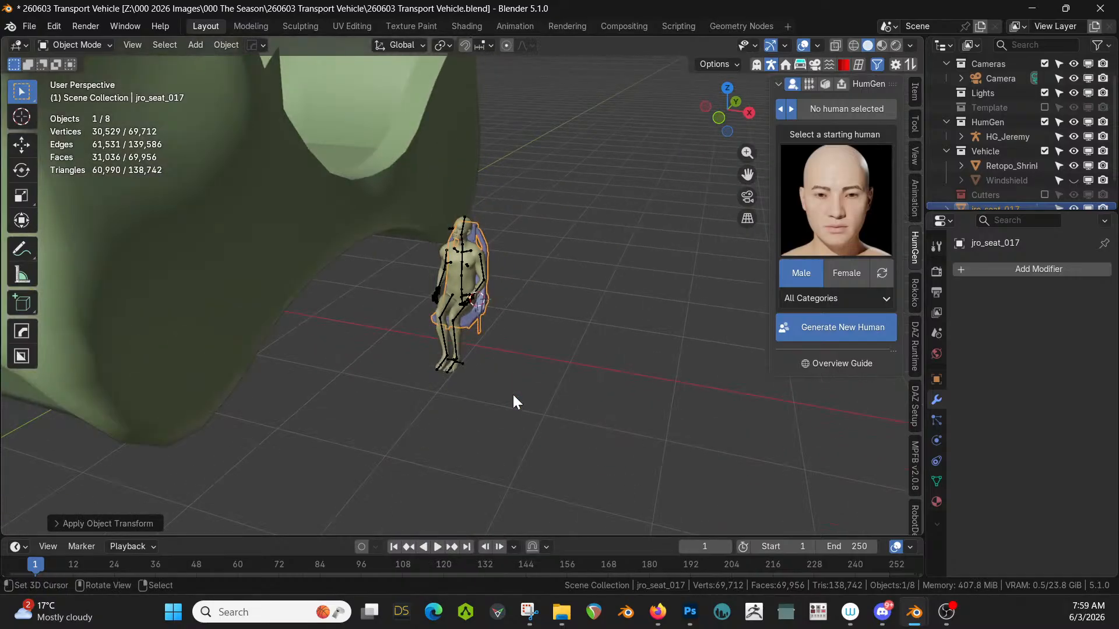
key("KP_7")
key("g")
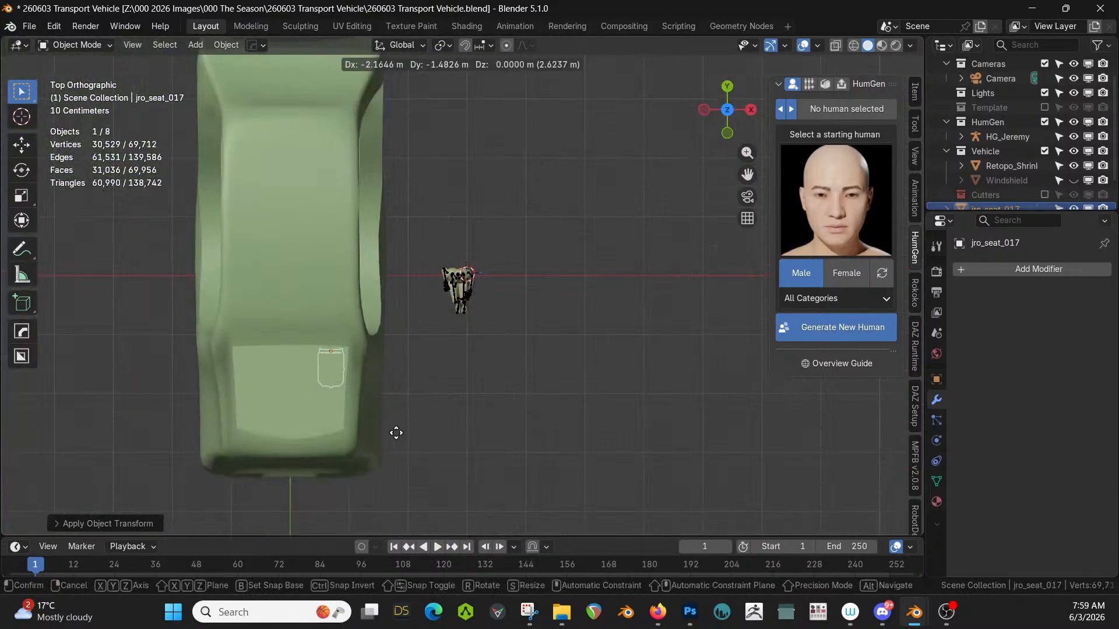
left_click(387, 445)
middle_click_drag(387, 445, 351, 316)
key("g")
key("z")
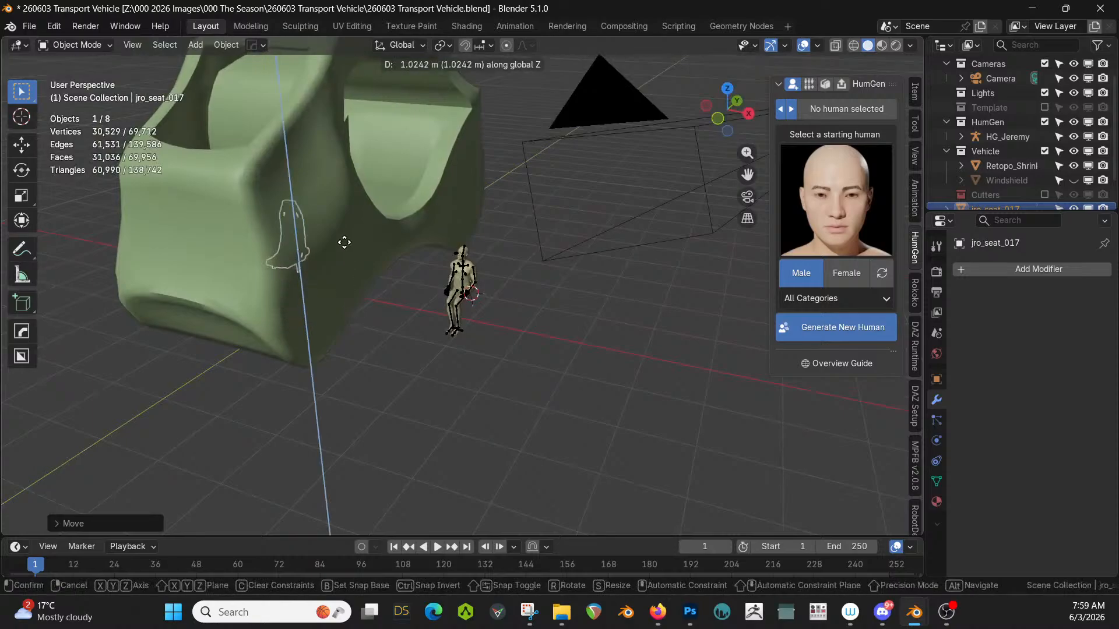
left_click(319, 149)
key("KP_Decimal")
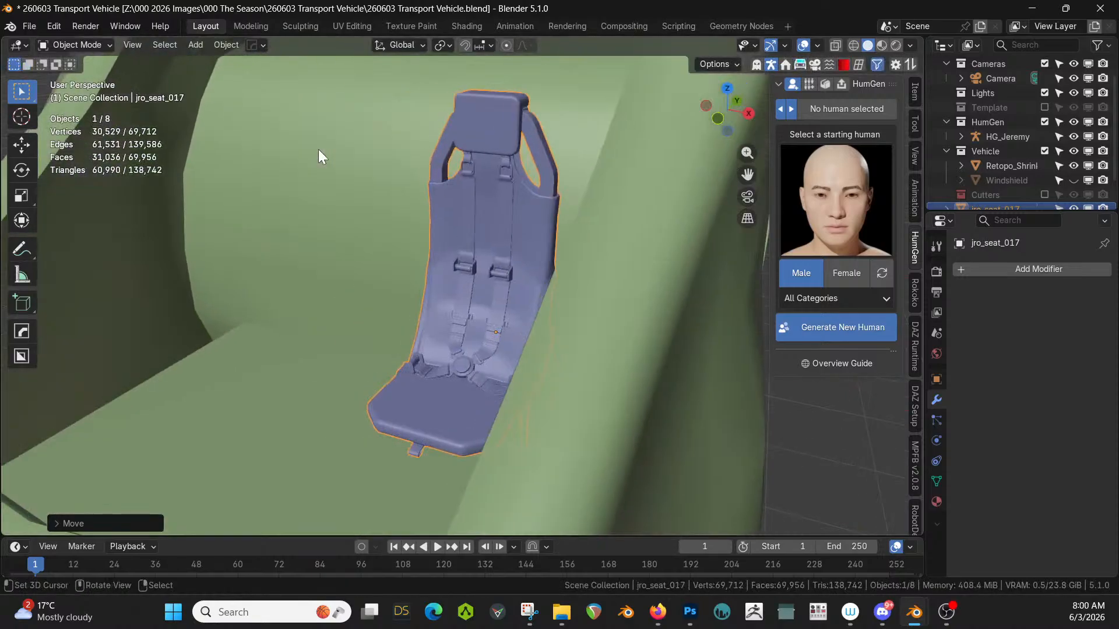
Shift the seat slightly along negative X, away from the cabin's side wall toward the vehicle's centreline.
middle_click_drag(319, 149, 500, 163)
scroll(494, 128, "down", 3)
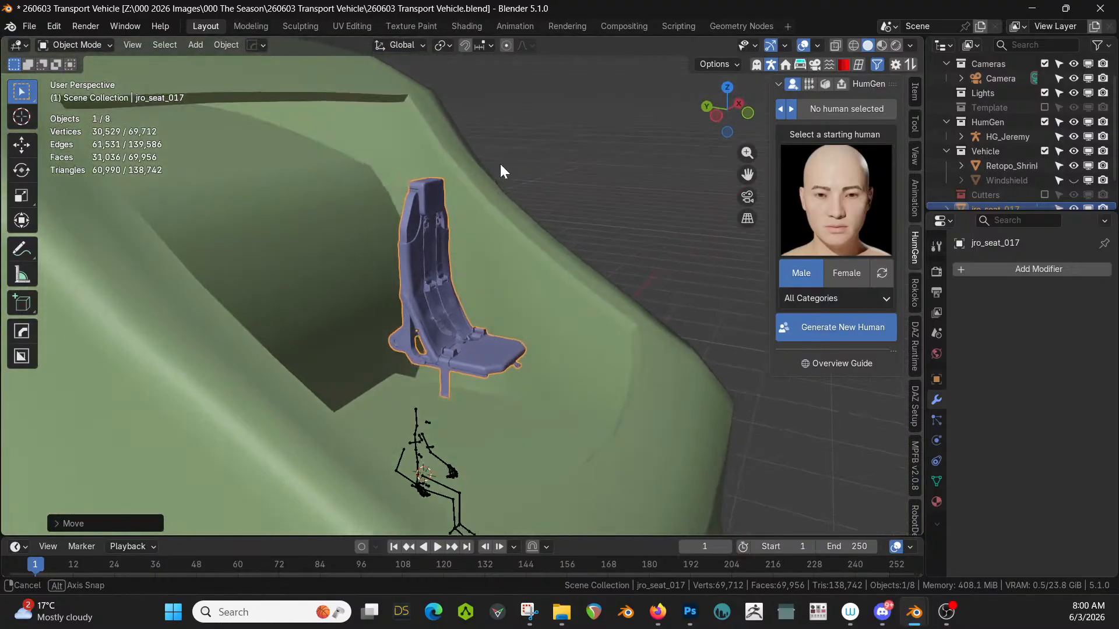
scroll(456, 275, "up", 3)
middle_click_drag(456, 276, 449, 359)
key("g")
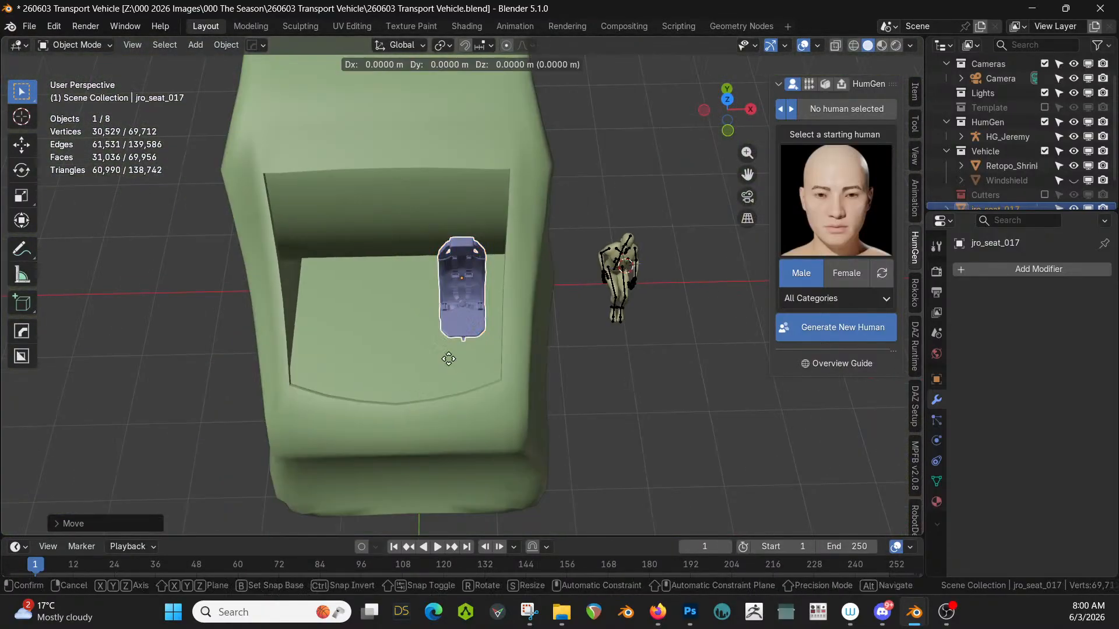
key("x")
left_click(435, 359)
left_click(406, 184, "shift")
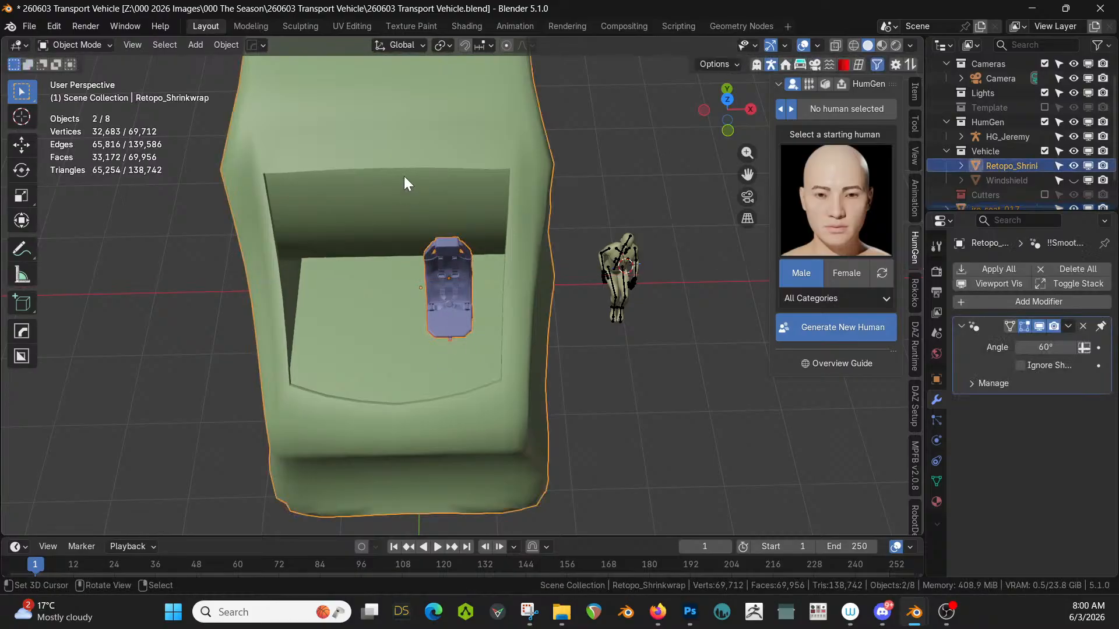
key("shift+d")
right_click(412, 244)
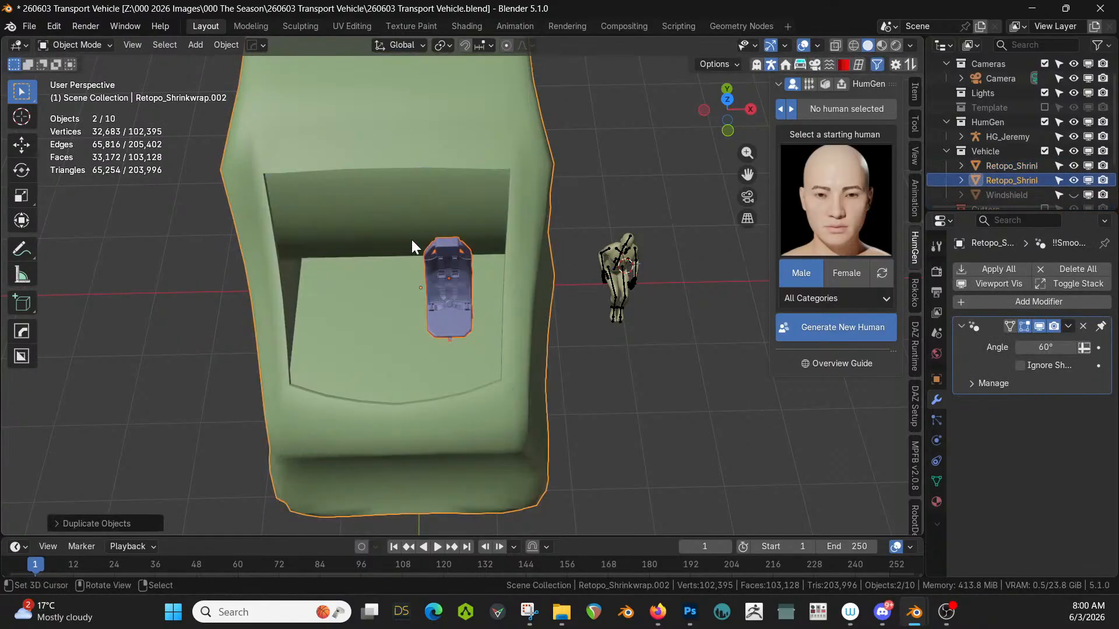
key("ctrl+z")
Mirror the seat across the vehicle body on the X axis with a Mirror modifier, producing a second seat.
right_click(453, 270)
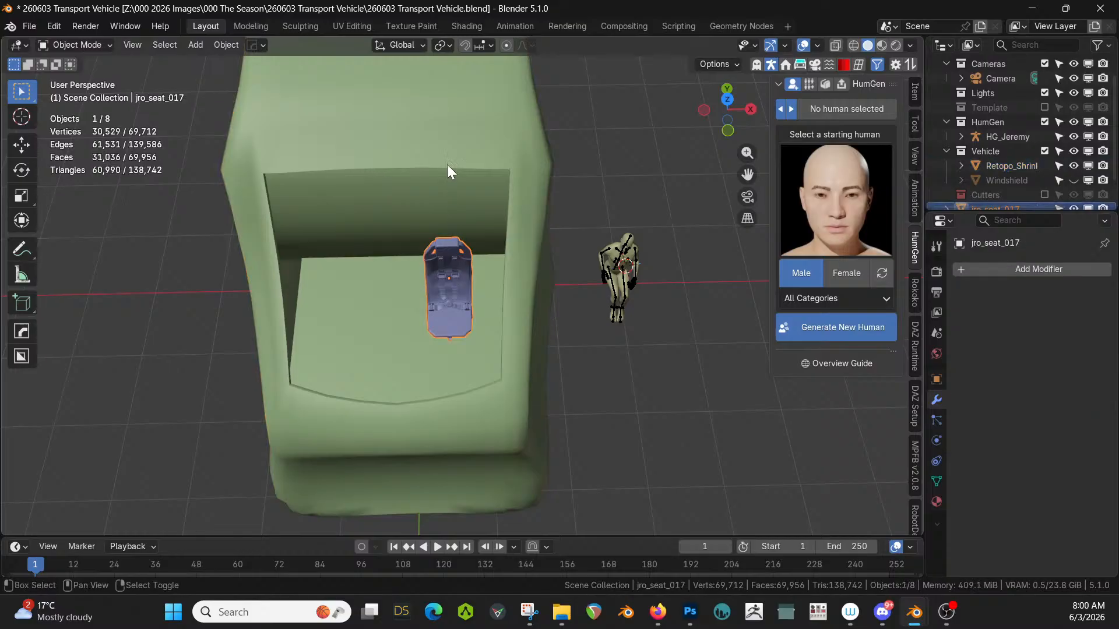
right_click(447, 160, "shift")
key("alt+x")
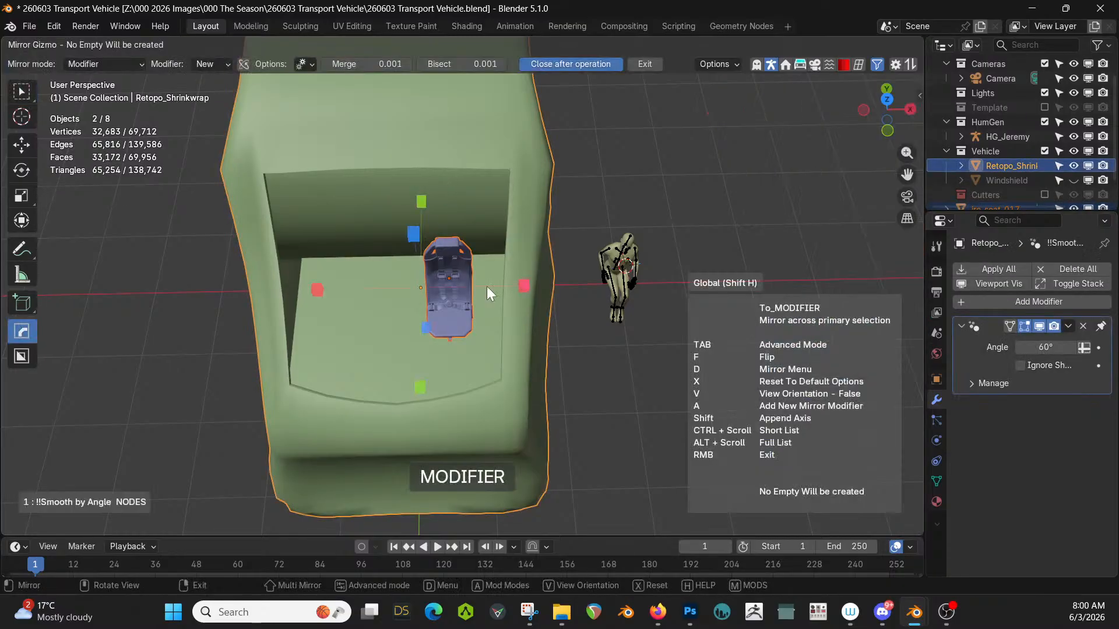
left_click(522, 285)
Lower the mirrored seats slightly along the Z axis toward the cabin floor.
middle_click_drag(522, 285, 426, 286)
left_click(438, 292)
key("g")
key("z")
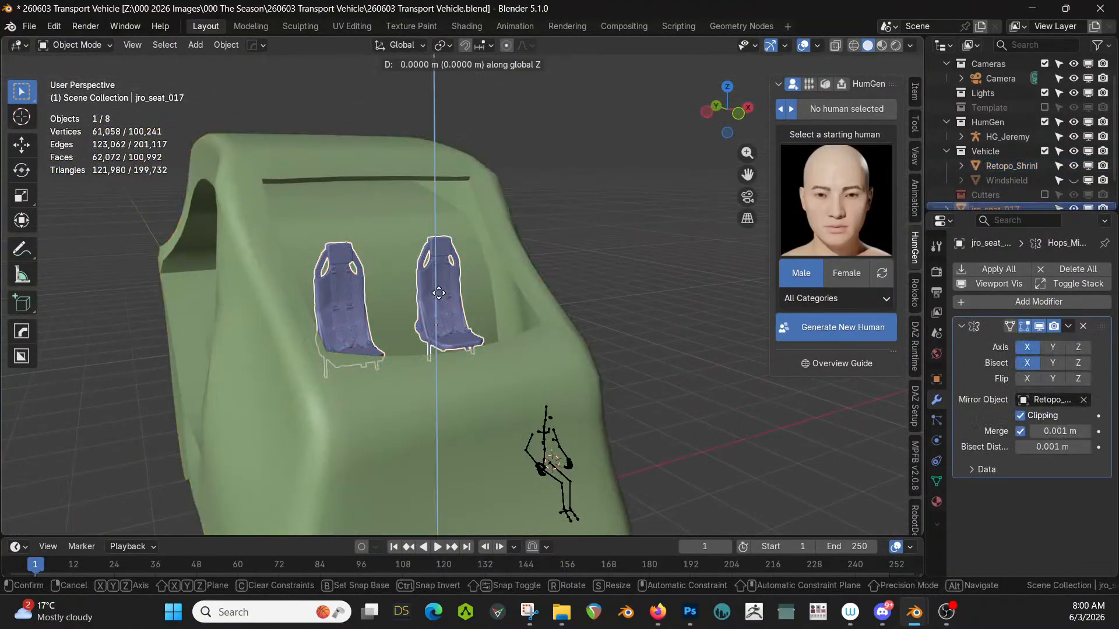
left_click(439, 308)
Isolate the seat in local view and, in Edit Mode, select the four central faces on the underside of its base.
middle_click_drag(439, 308, 414, 276)
scroll(469, 373, "up", 5)
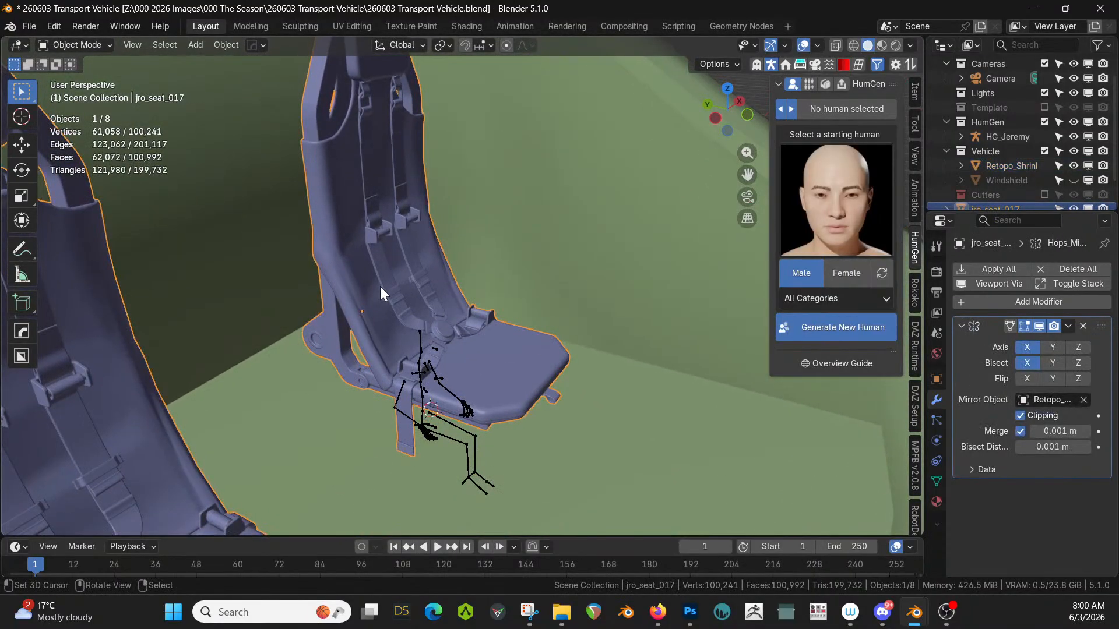
key("Tab")
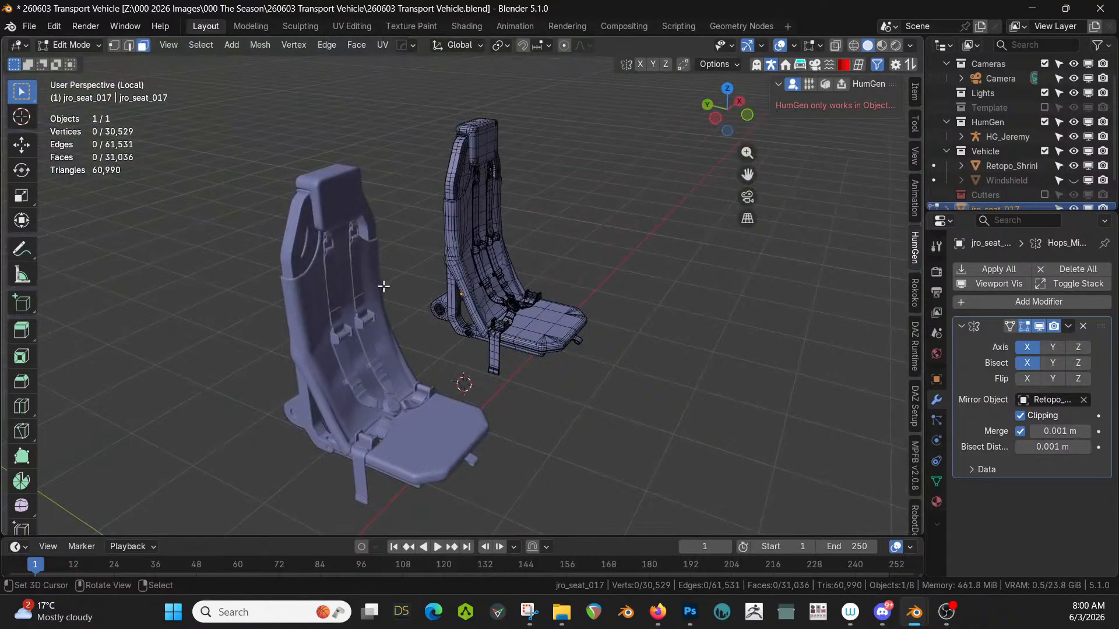
middle_click_drag(383, 285, 615, 235)
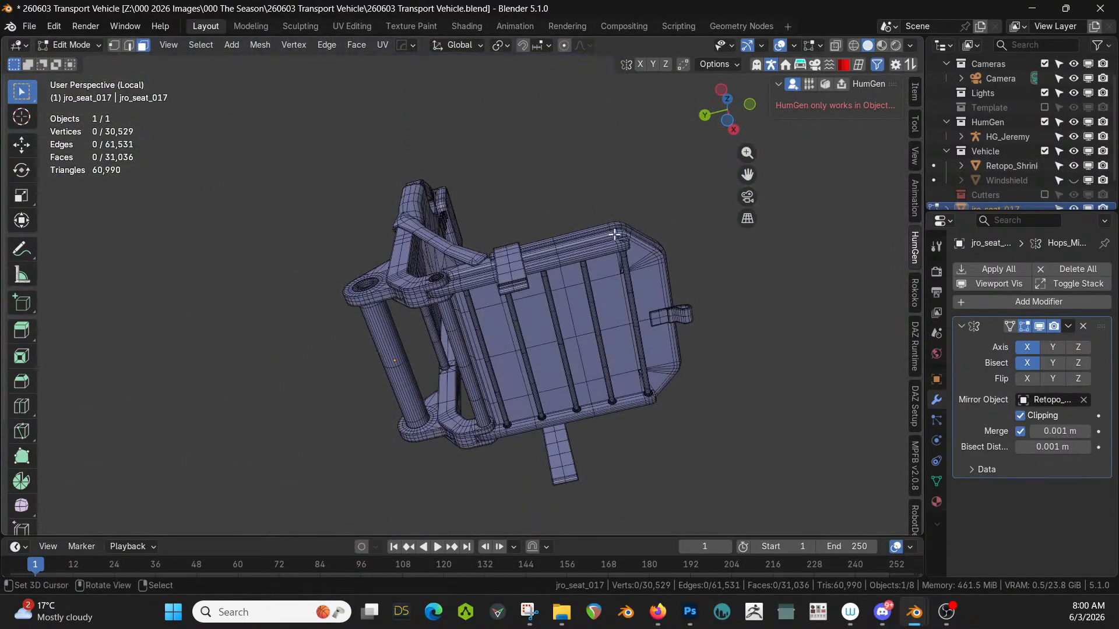
left_click(525, 318)
left_click(545, 355, "shift")
left_click(599, 349, "shift")
left_click(601, 318, "shift")
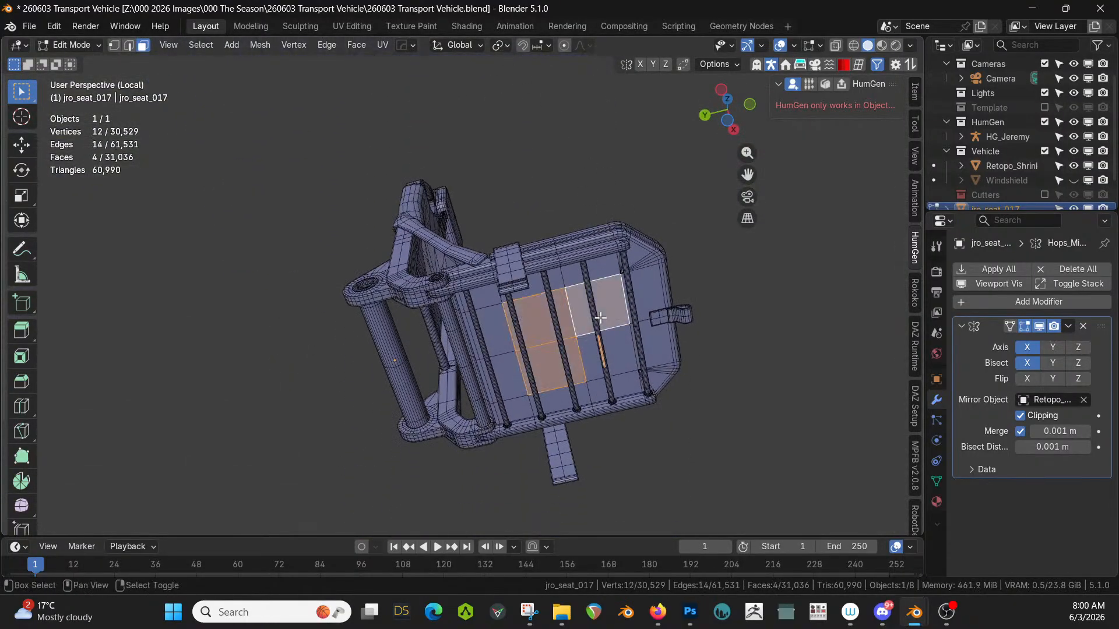
left_click(618, 349)
left_click(591, 306, "shift")
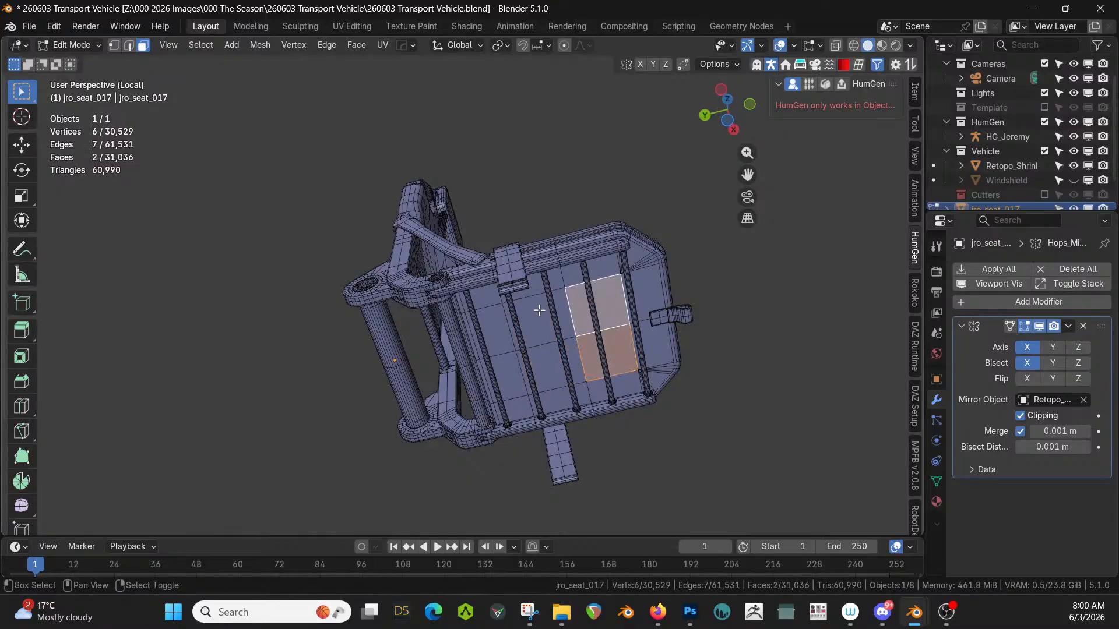
left_click(539, 310, "shift")
left_click(542, 366, "shift")
Inset the four underside faces about 0.04 m and extrude them downward into a block-shaped pedestal.
key("KP_Decimal")
middle_click_drag(542, 366, 560, 381)
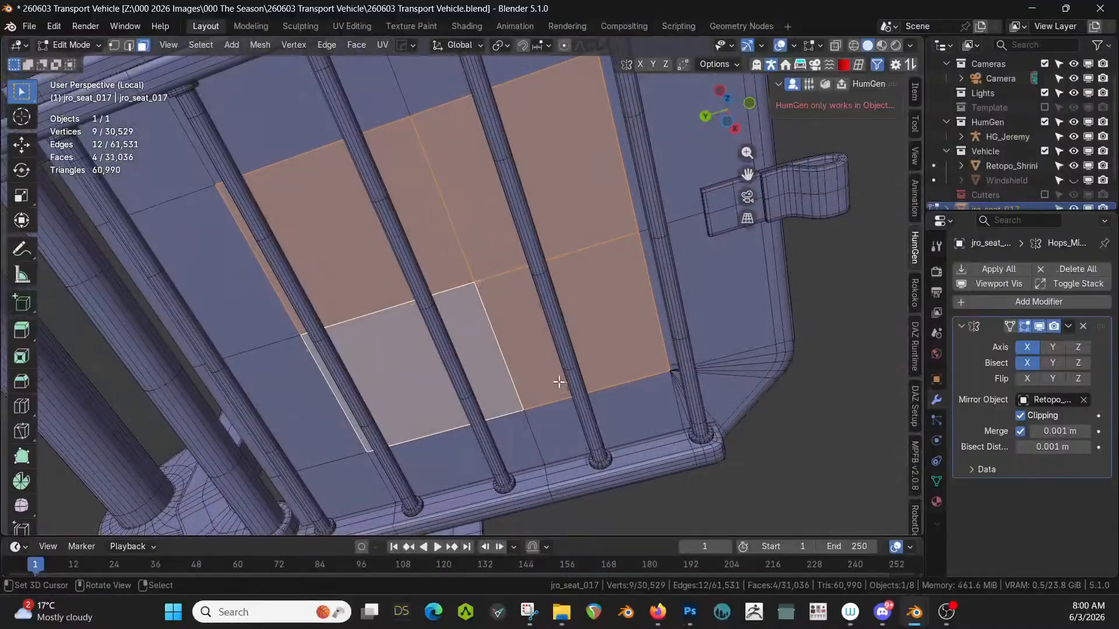
key("i")
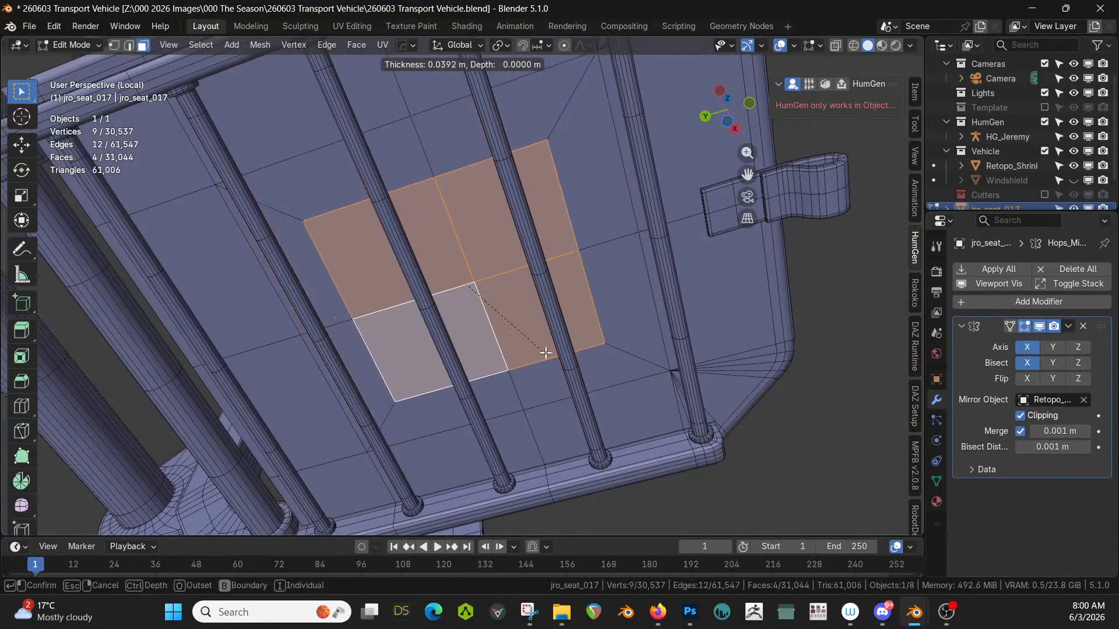
left_click(546, 353)
middle_click_drag(545, 353, 520, 353)
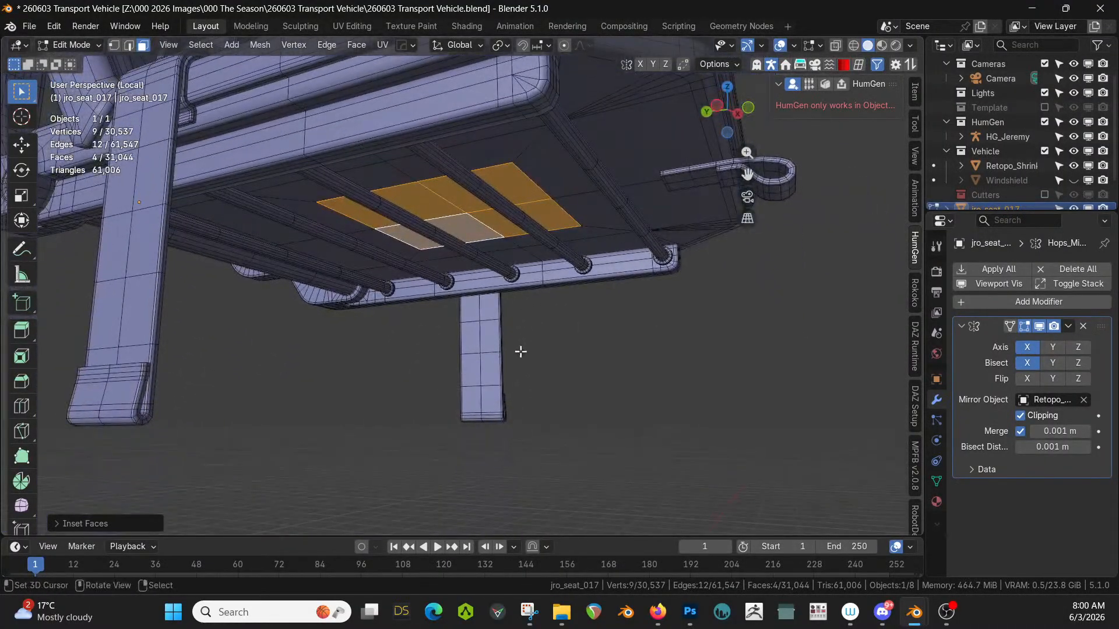
key("e")
left_click(526, 47)
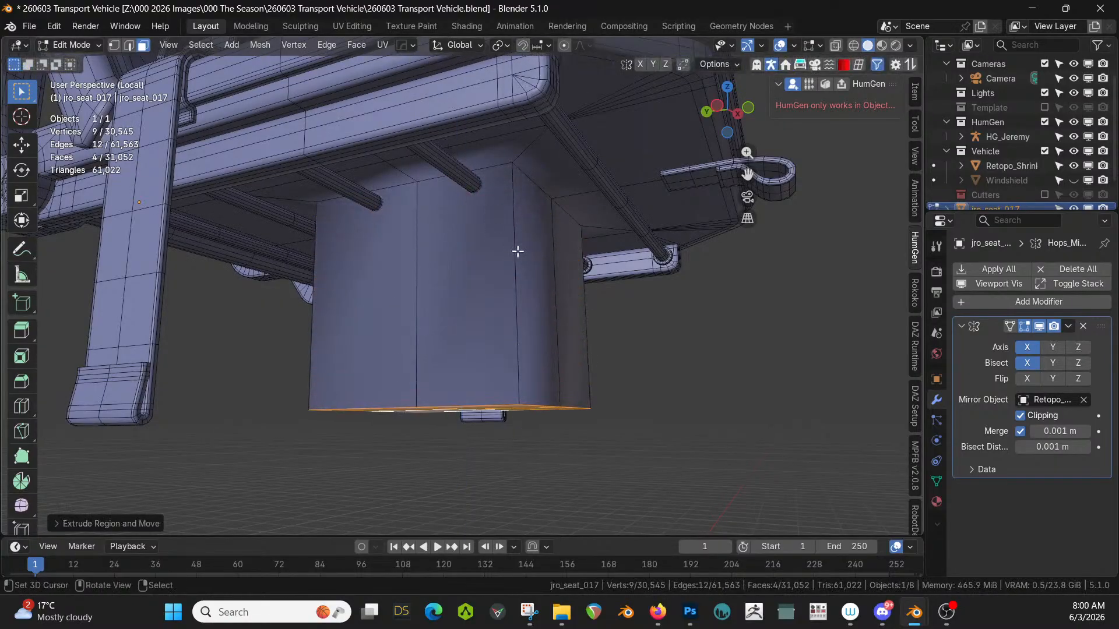
Leave local view and lengthen the pedestal by moving its bottom faces down along Z toward the cabin floor.
key("KP_Divide")
scroll(518, 207, "up", 2)
middle_click_drag(517, 251, 520, 169)
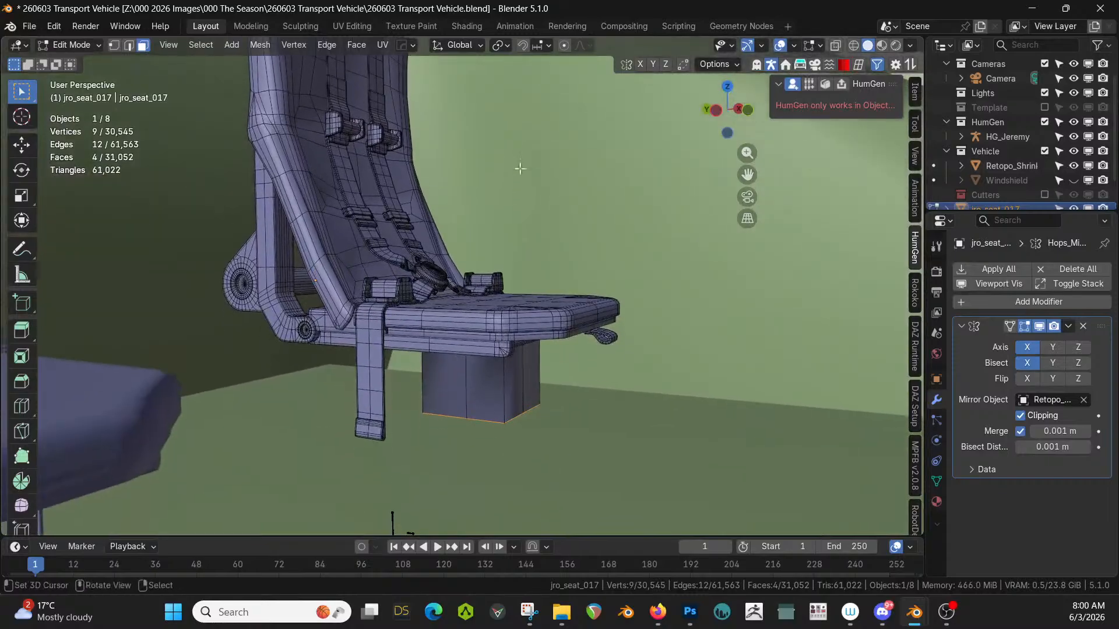
key("g")
key("z")
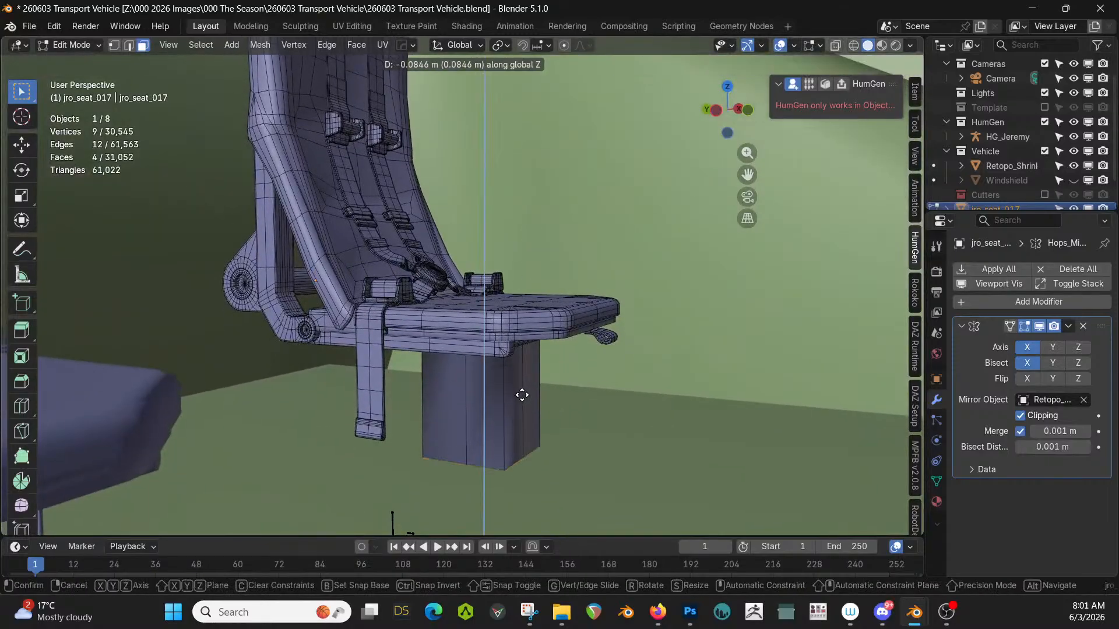
left_click(527, 379)
Flare the bottom of the pedestal outward into a wider base, extrude it downward about 0.055 m as a base plate, and leave Edit Mode.
key("s")
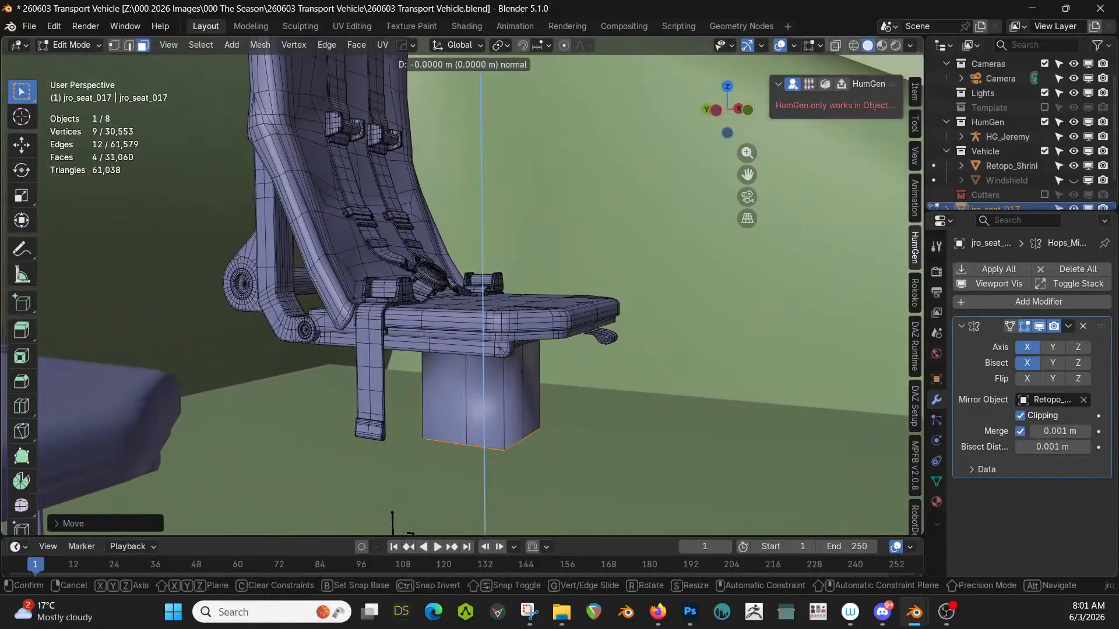
left_click(586, 383)
key("e")
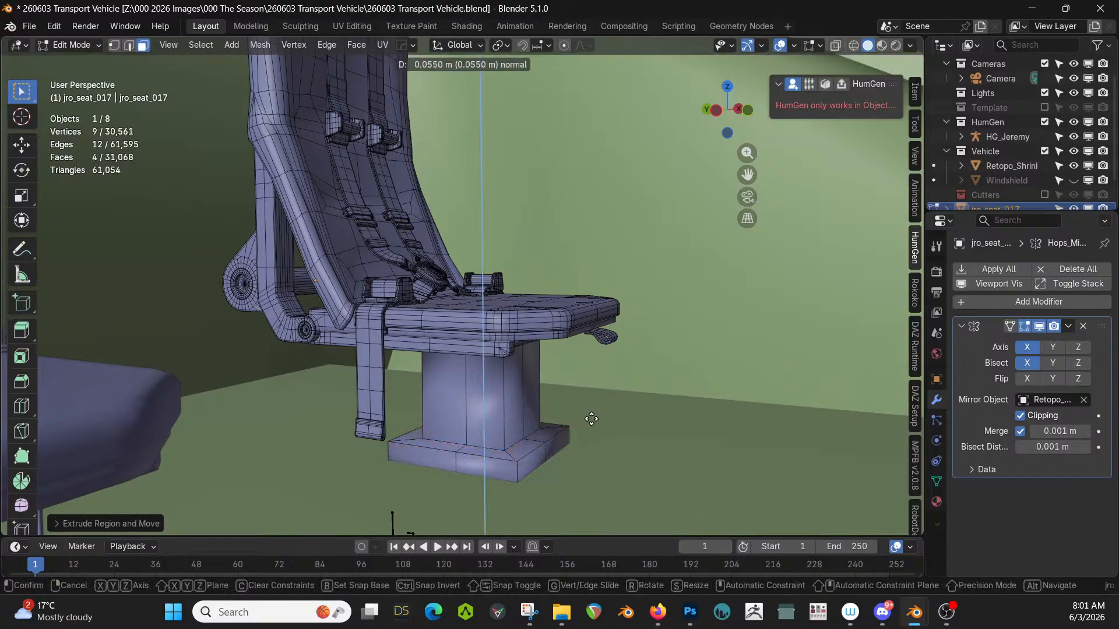
left_click(590, 424)
key("Tab")
Apply the HardOps Sharpen operation to the seats so their shading is smoothed by a 60° angle.
middle_click_drag(589, 425, 465, 457)
scroll(466, 459, "down", 3)
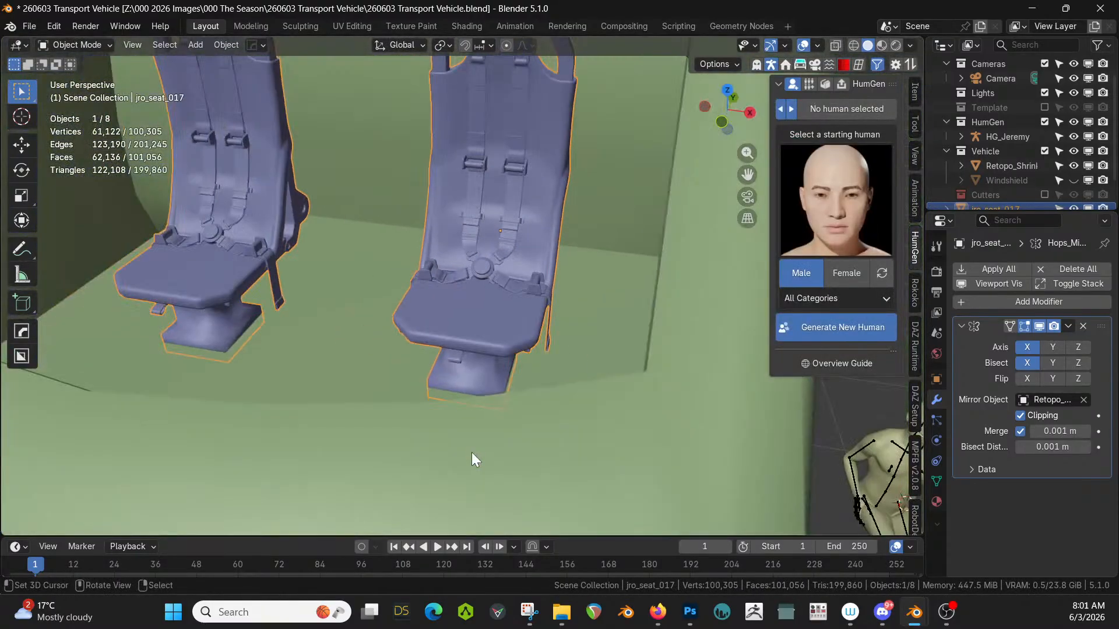
key("q")
left_click(465, 372)
middle_click_drag(467, 373, 525, 382)
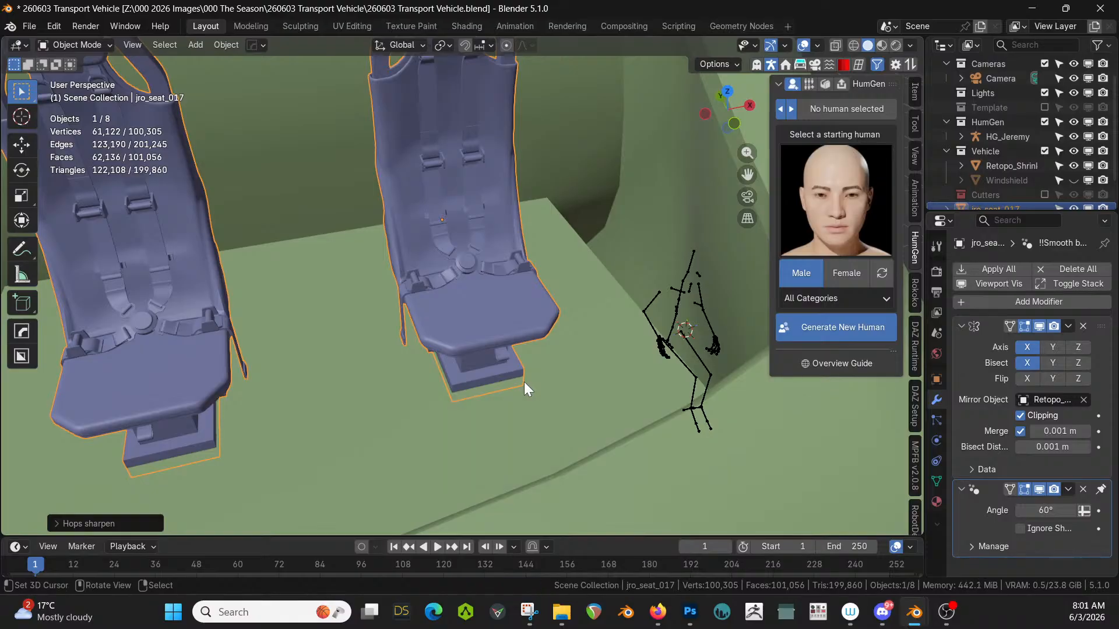
middle_click_drag(524, 383, 499, 356)
middle_click_drag(450, 110, 449, 216)
In Edit Mode on the vehicle body, add a loop cut across the cabin floor and slide it to just below the seats' front edges.
left_click(335, 317)
key("Tab")
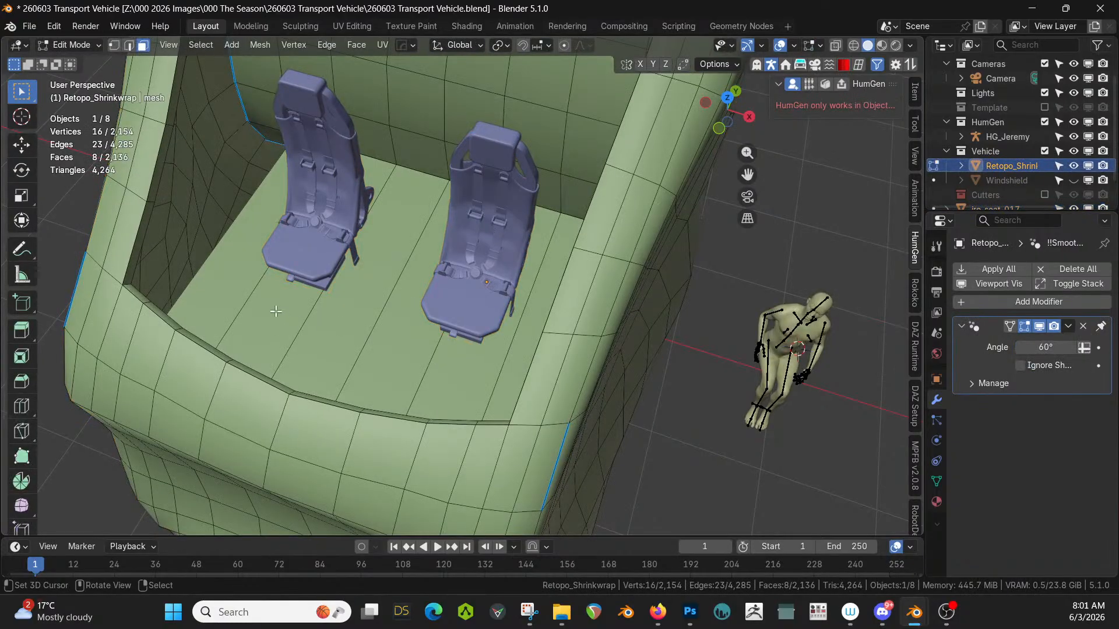
left_click(313, 316)
key("ctrl+r")
left_click(308, 329)
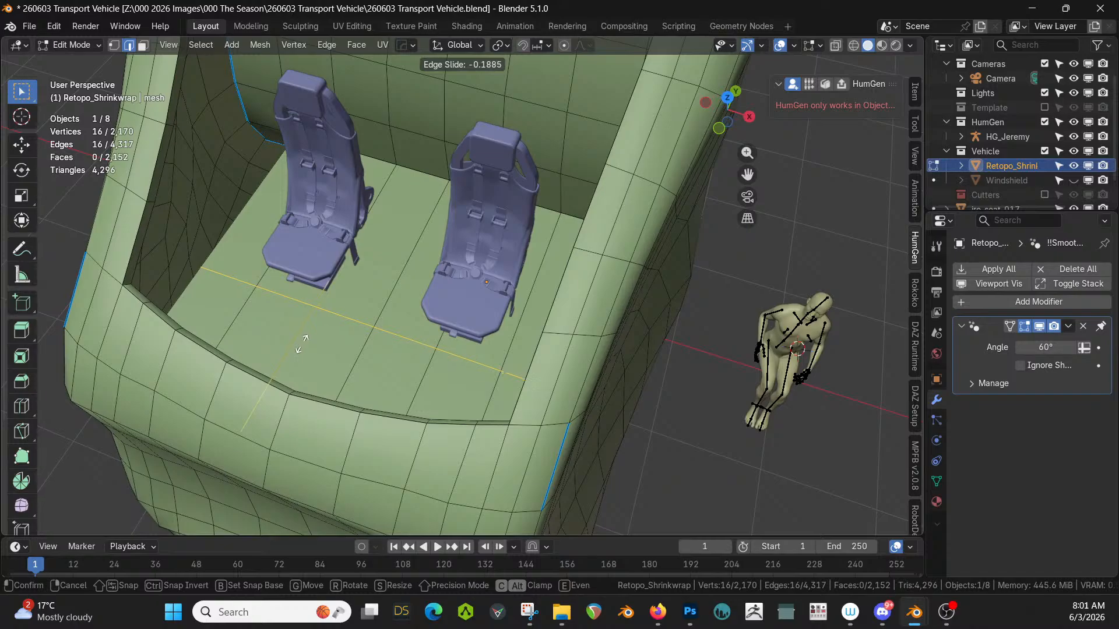
left_click(301, 343)
middle_click_drag(366, 352, 339, 362)
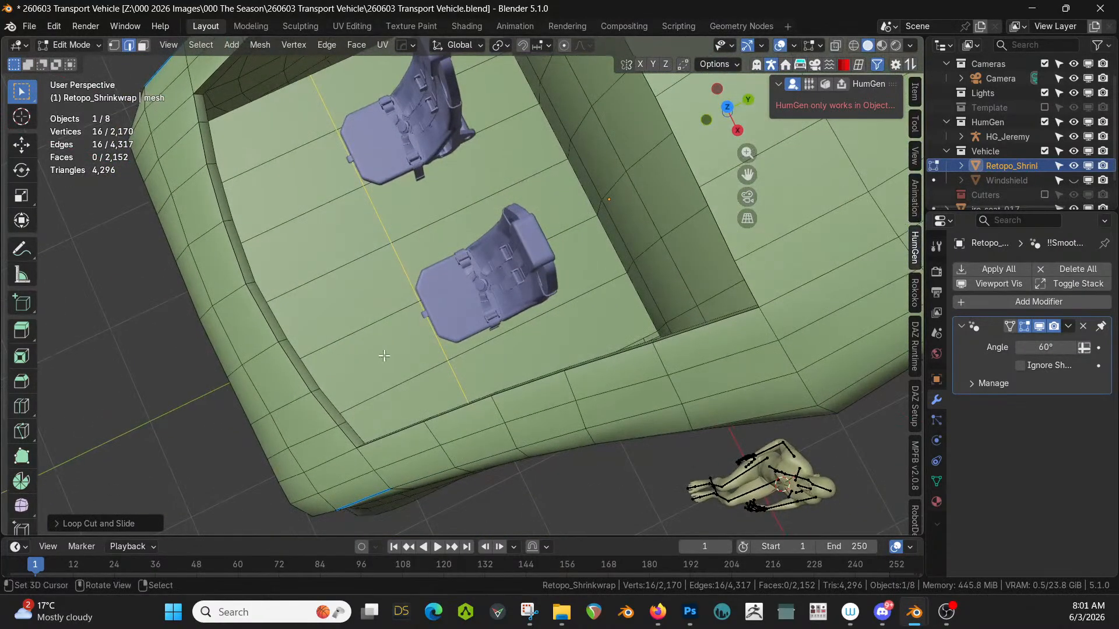
Select the four central floor faces in front of the seats and extrude them about 0.21 m downward to form a footwell.
key("3")
left_click(384, 355)
left_click(345, 300, "shift")
left_click(340, 221, "shift")
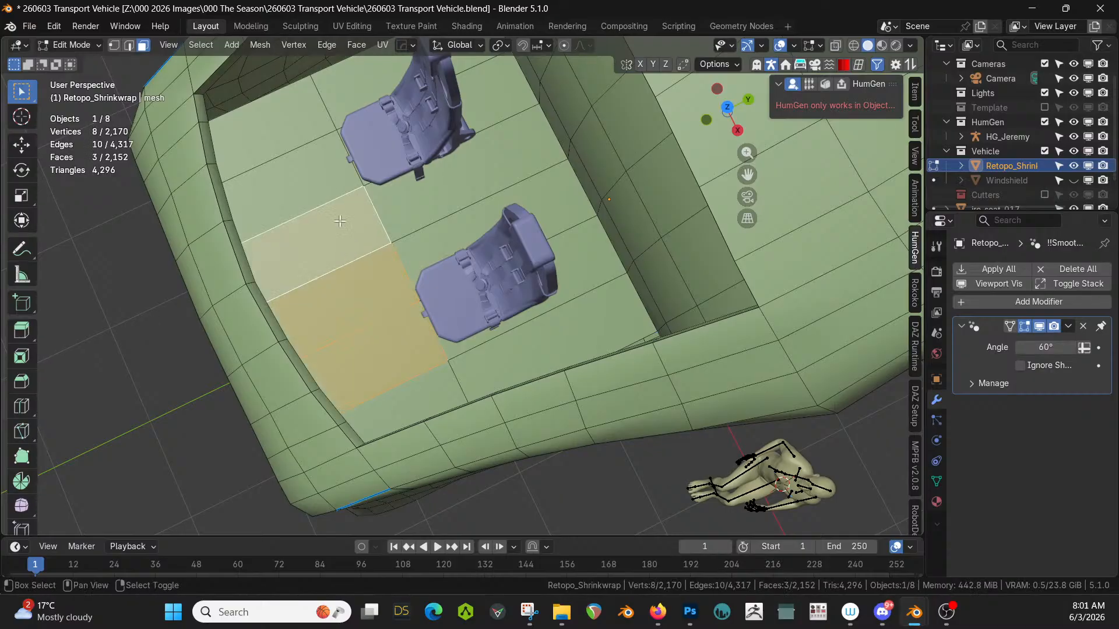
left_click(340, 221, "shift")
left_click(341, 221, "shift")
left_click(337, 180, "shift")
mouse_move(342, 180)
middle_mouse_down()
mouse_move(353, 140)
mouse_move(353, 186)
middle_mouse_up()
key("e")
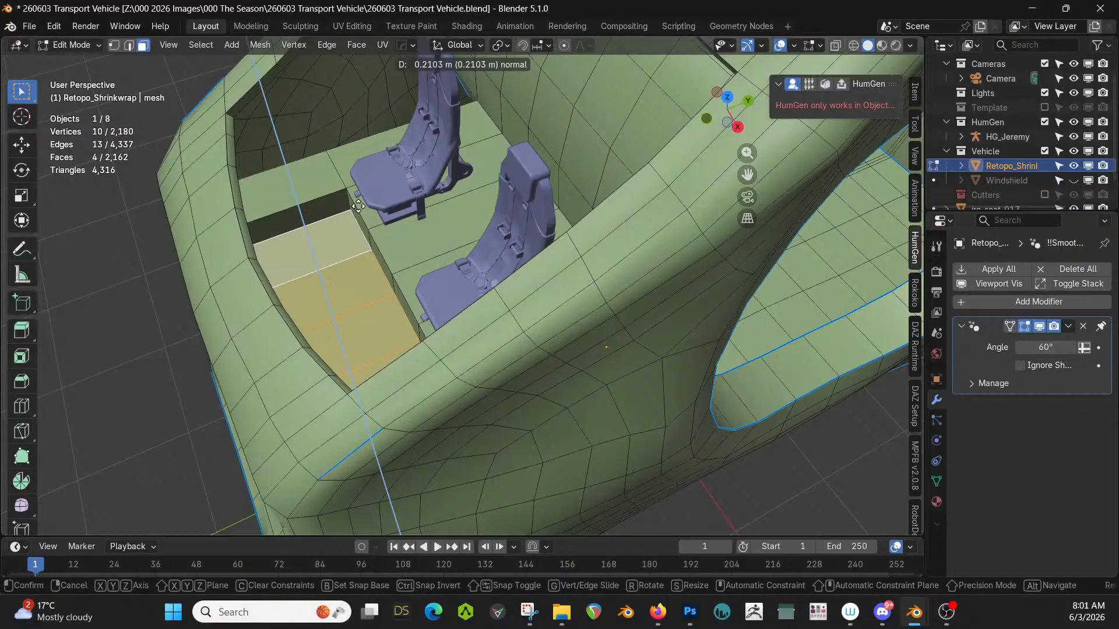
left_click(358, 205)
middle_click_drag(358, 205, 582, 194)
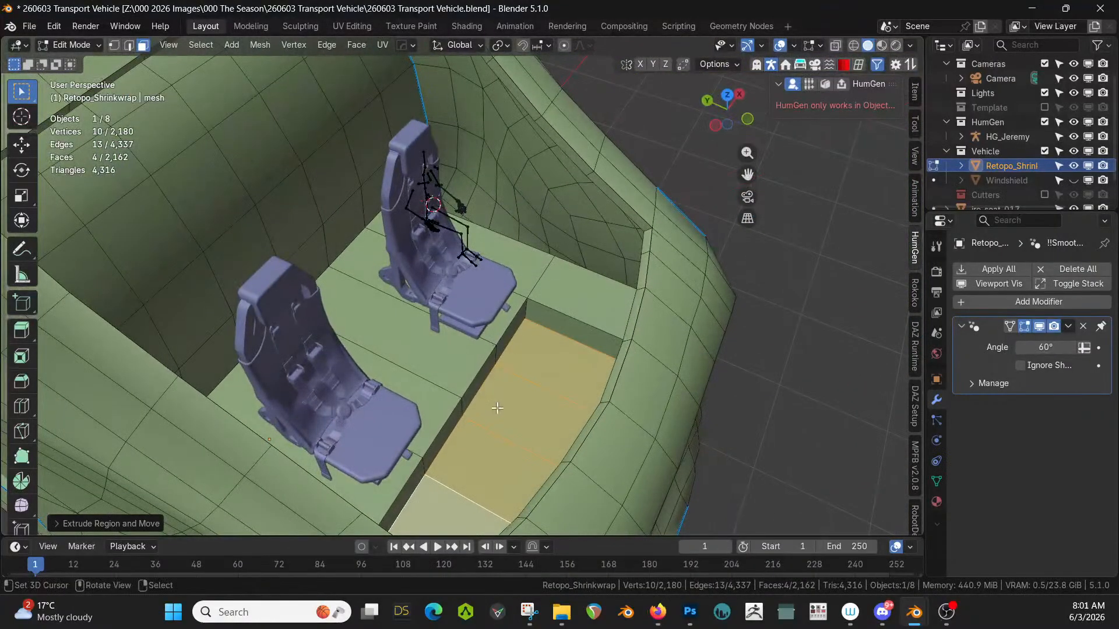
Bevel the four floor edges along the seat side of the footwell about 0.10 m with one segment, and save the file.
middle_click_drag(497, 408, 379, 403, "shift")
key("2")
left_click(526, 268)
left_click(374, 404, "ctrl")
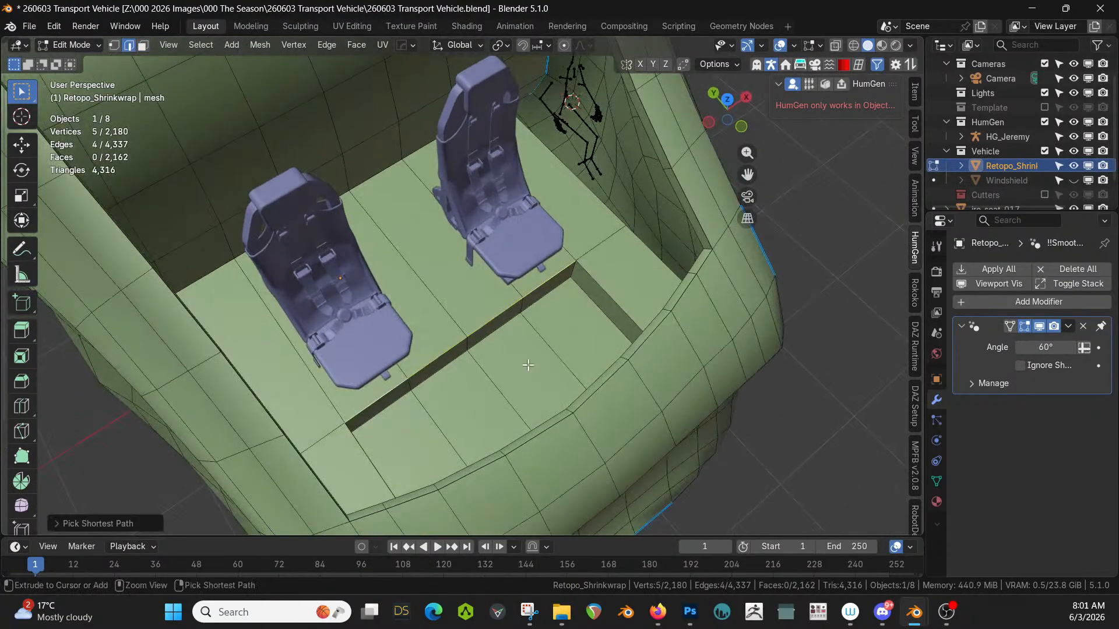
key("ctrl+b")
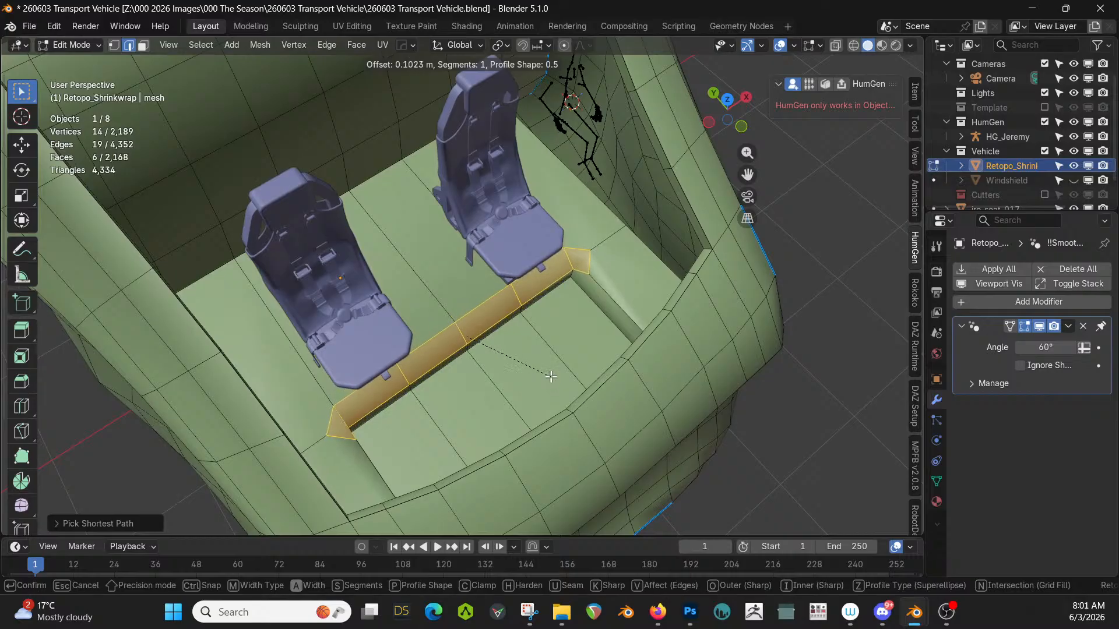
left_click(551, 372)
key("Tab")
middle_click_drag(551, 373, 450, 295)
scroll(449, 295, "down", 3)
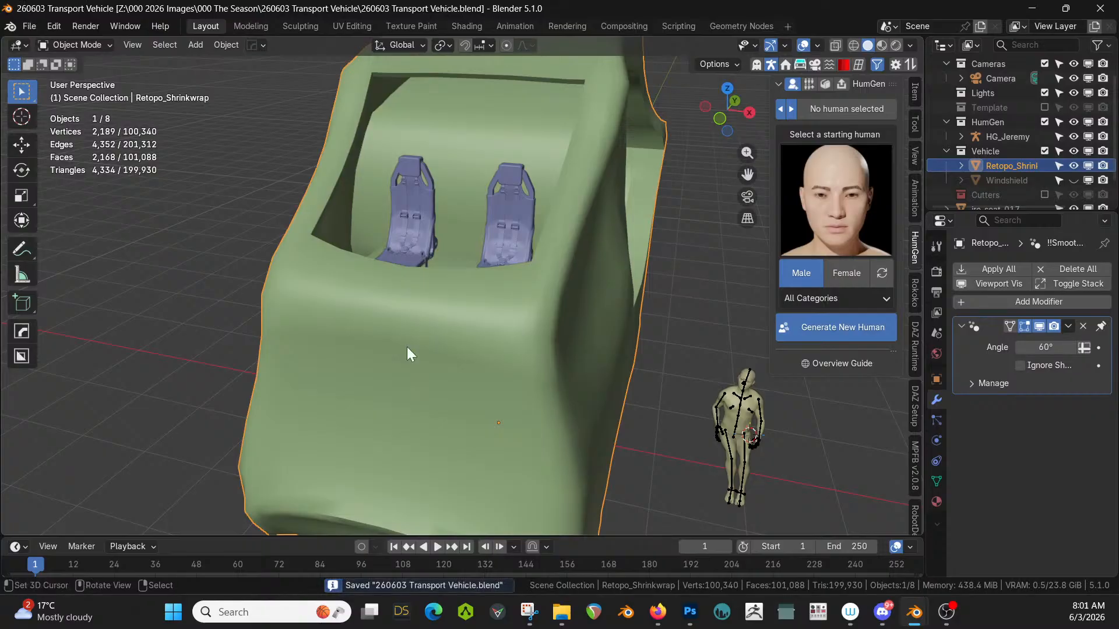
middle_click_drag(625, 202, 456, 309)
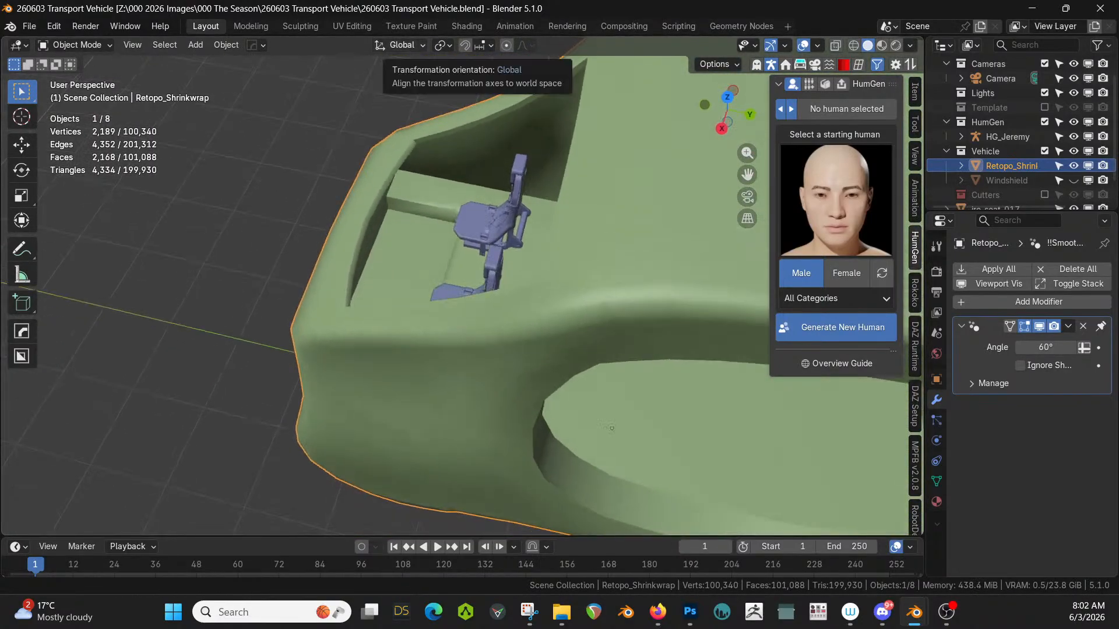
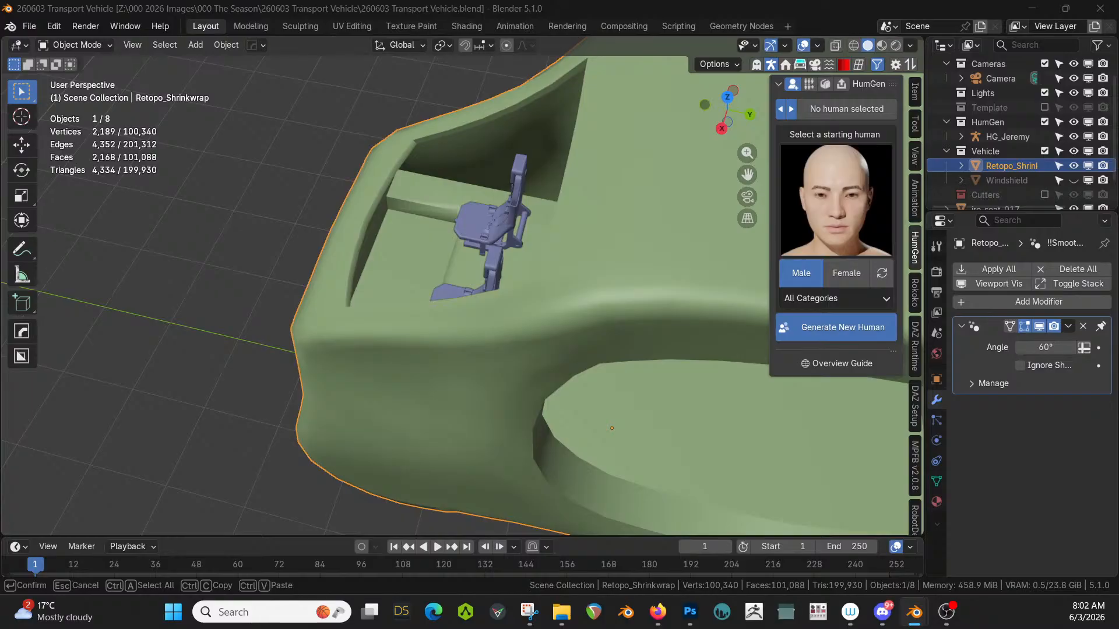
Place the 737 Above Console asset on the cabin floor in front of the seats and rotate it 180° about the Z axis.
left_click_drag(355, 1, 411, 250)
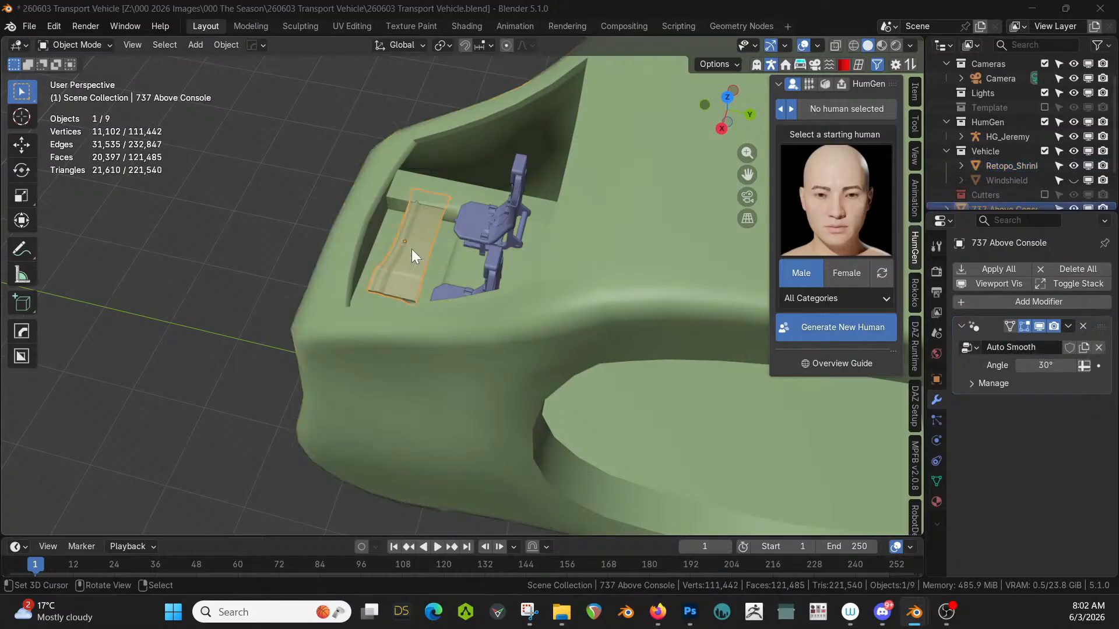
key("KP_Decimal")
middle_click_drag(411, 250, 468, 174)
key("r")
key("z")
key("1")
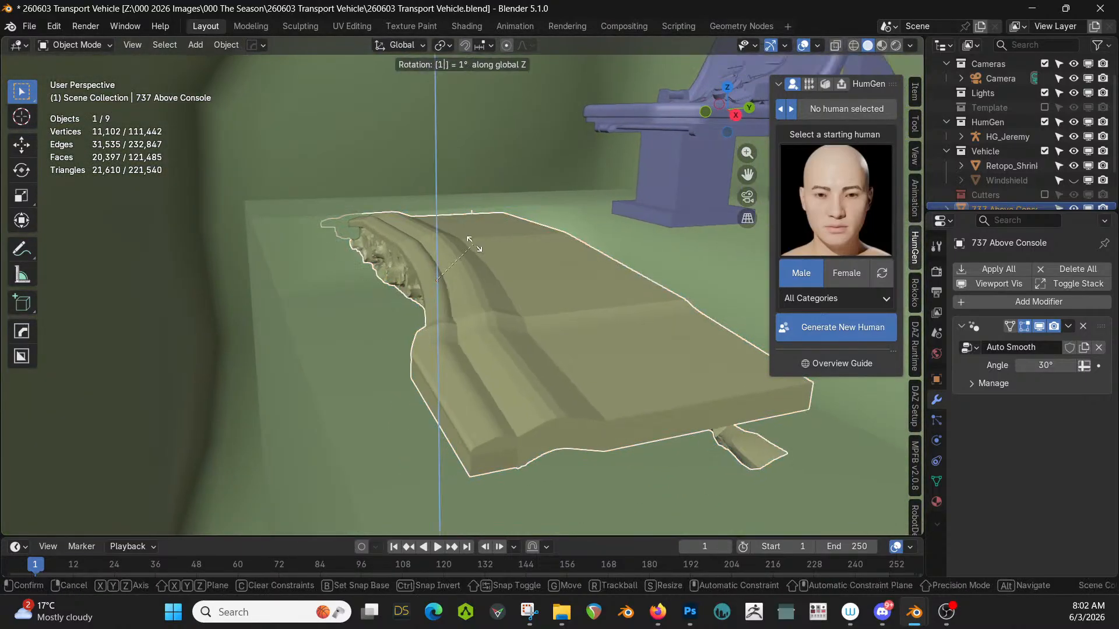
key("8")
key("0")
key("Return")
Raise the console just over 0.5 m along the Z axis, above the footwell at the windshield opening.
mouse_move(474, 245)
middle_mouse_down()
mouse_move(502, 225)
mouse_move(463, 228)
middle_mouse_up()
scroll(461, 227, "down", 3)
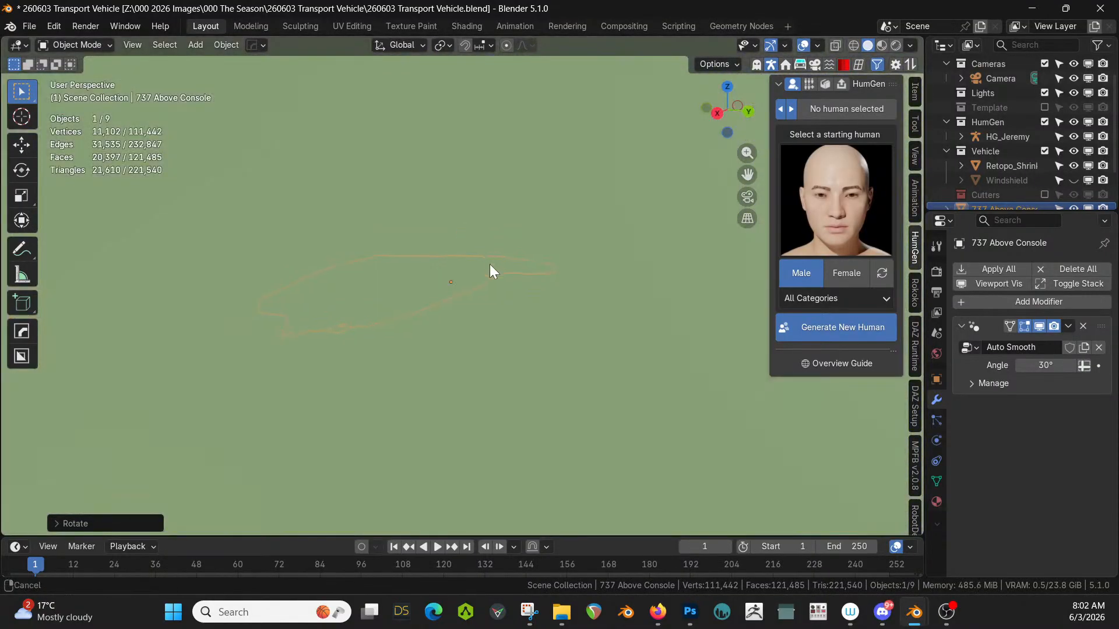
middle_click_drag(489, 264, 567, 419, "shift")
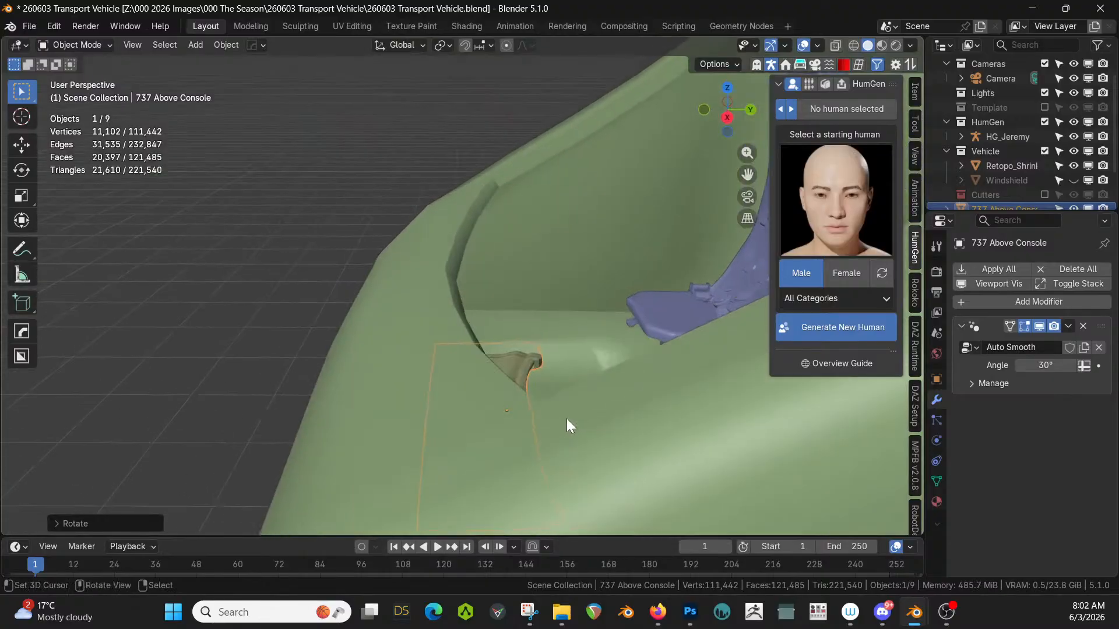
key("g")
key("z")
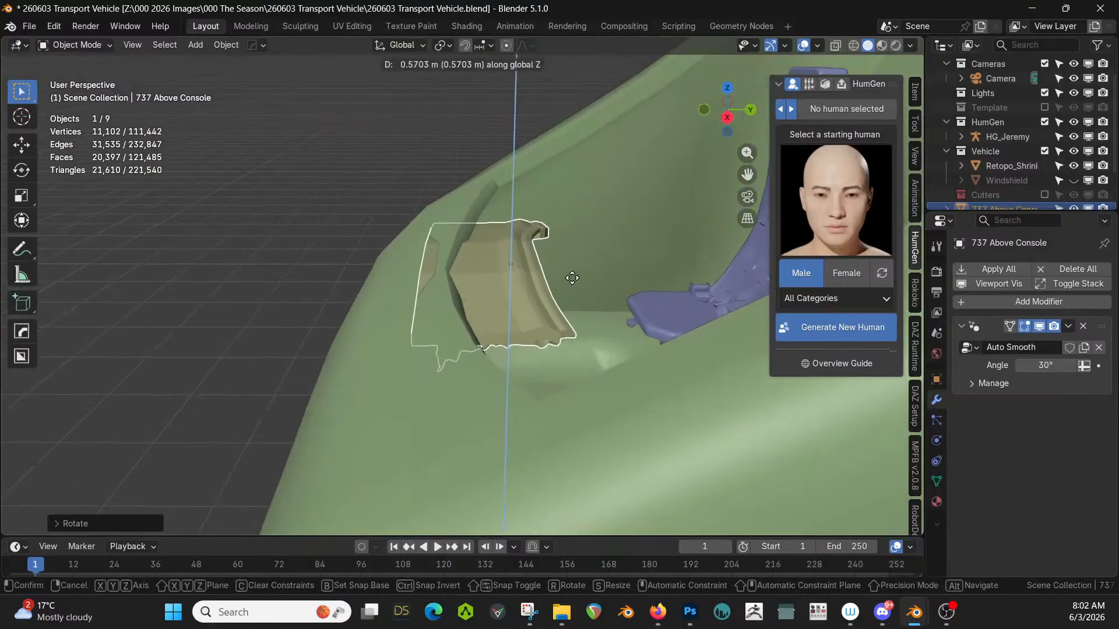
left_click(572, 286)
Switch to rendered shading and, in top view, move the console along negative X until its inner end lies near the vehicle's centre line.
middle_click_drag(574, 291, 722, 300)
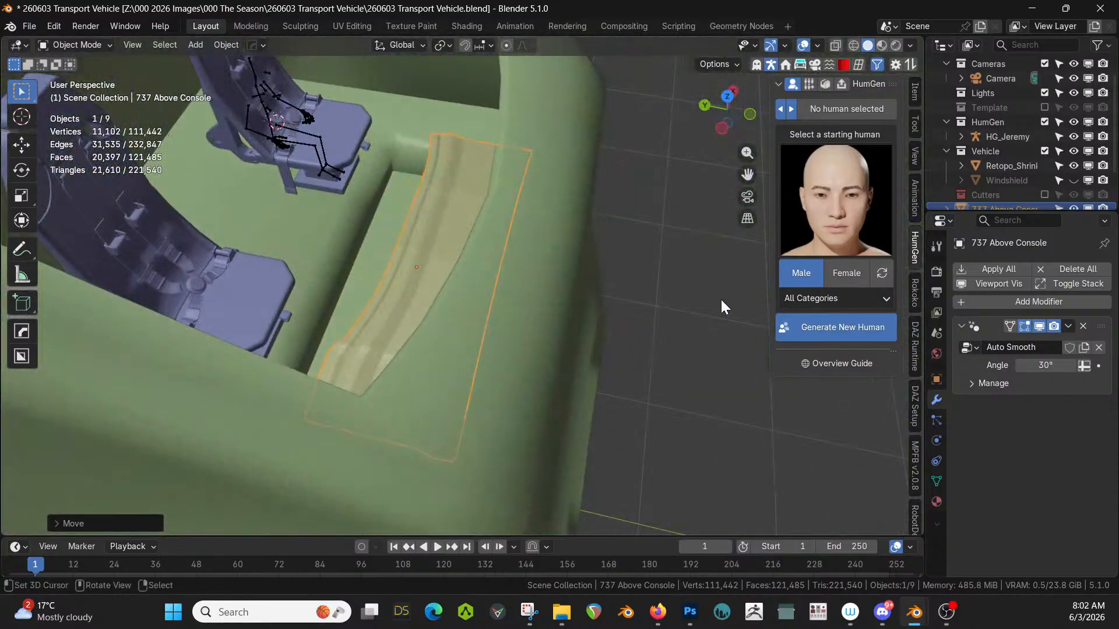
key("z")
key("8")
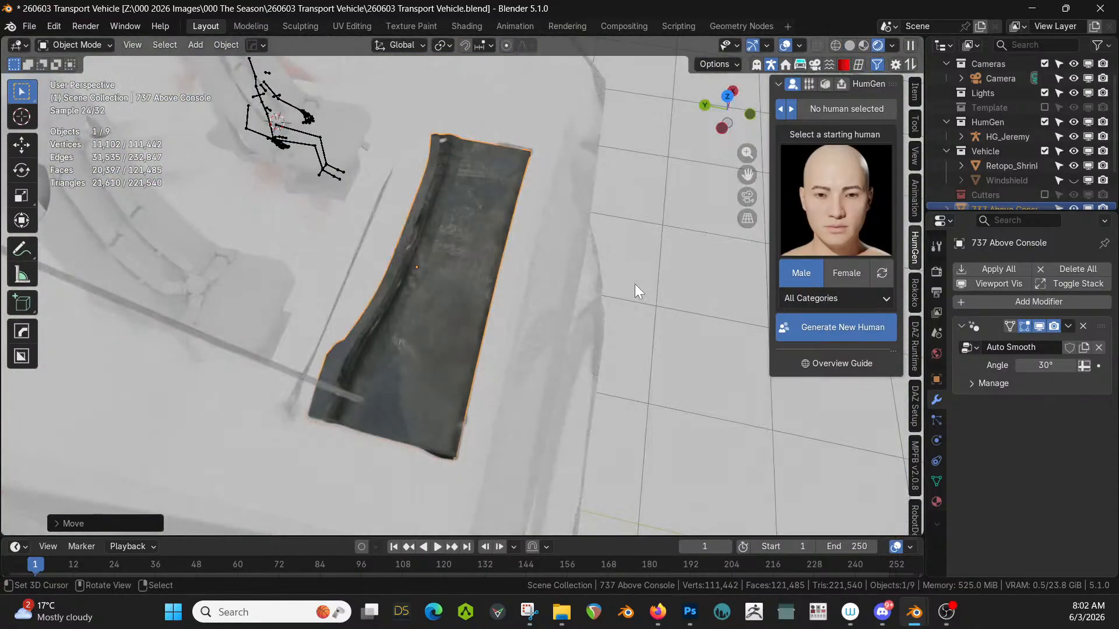
mouse_move(636, 285)
middle_mouse_down()
mouse_move(689, 265)
mouse_move(451, 312)
mouse_move(492, 260)
mouse_move(488, 386)
middle_mouse_up()
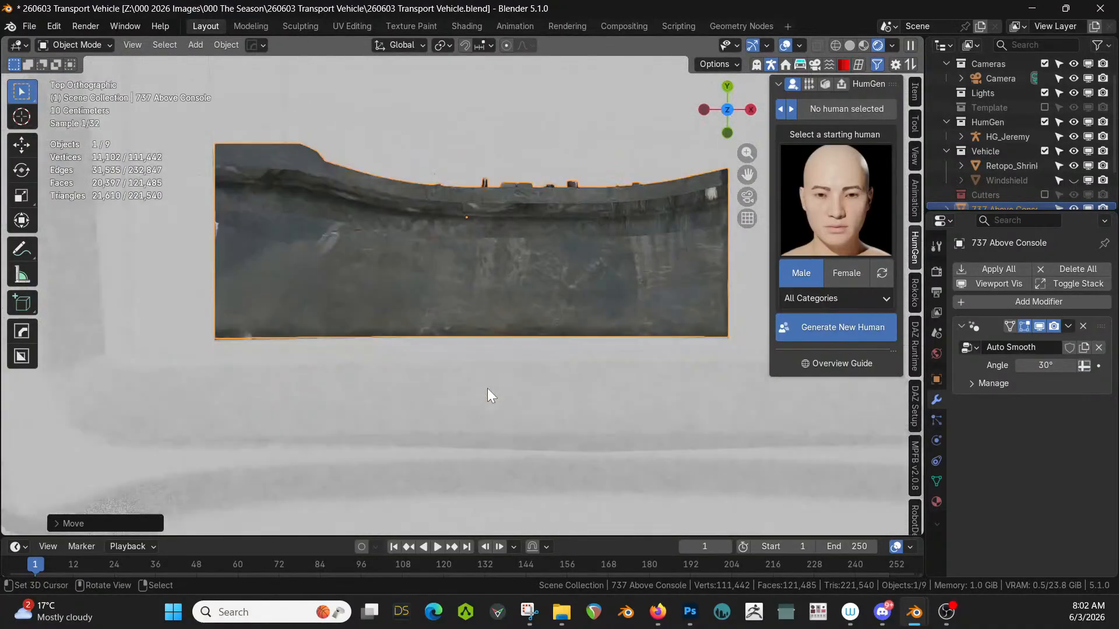
scroll(488, 388, "down", 5)
left_click(494, 276)
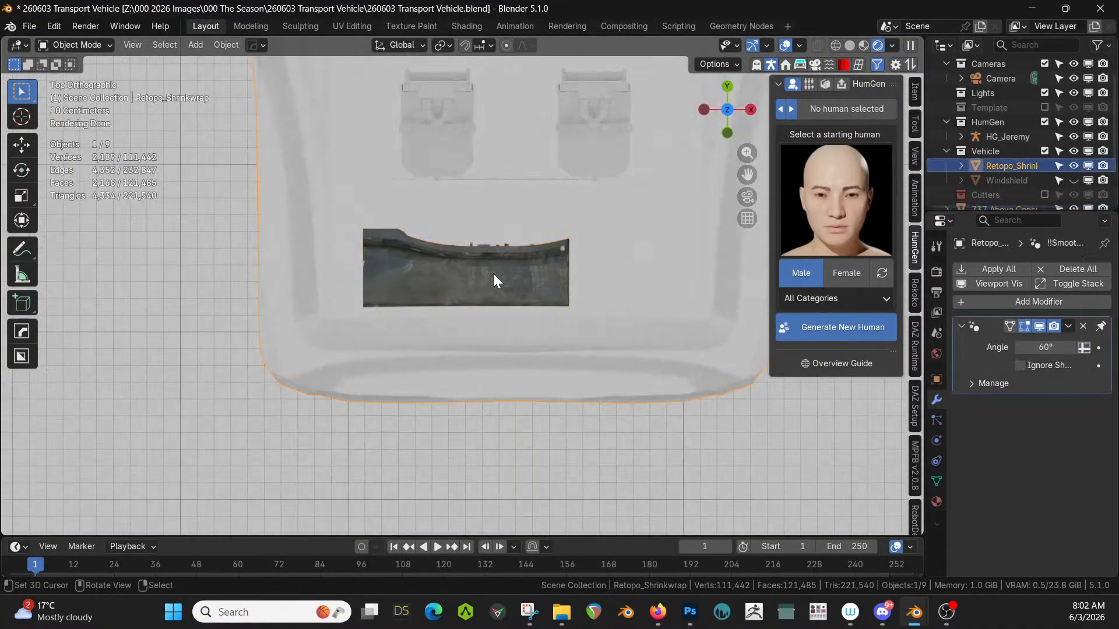
left_click(498, 274)
key("g")
key("x")
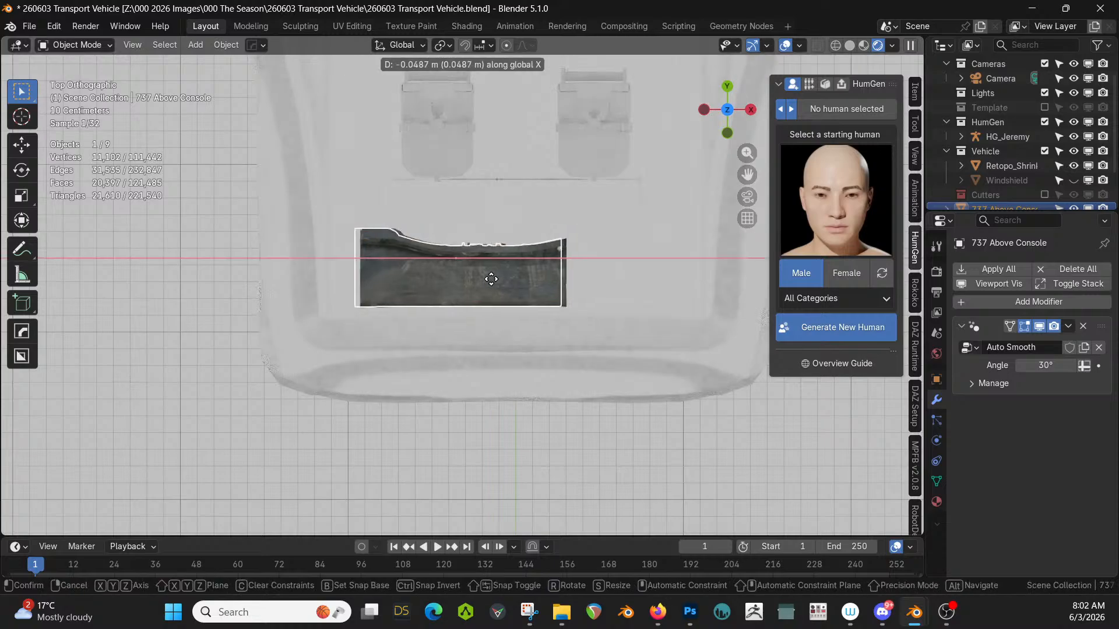
left_click(444, 286)
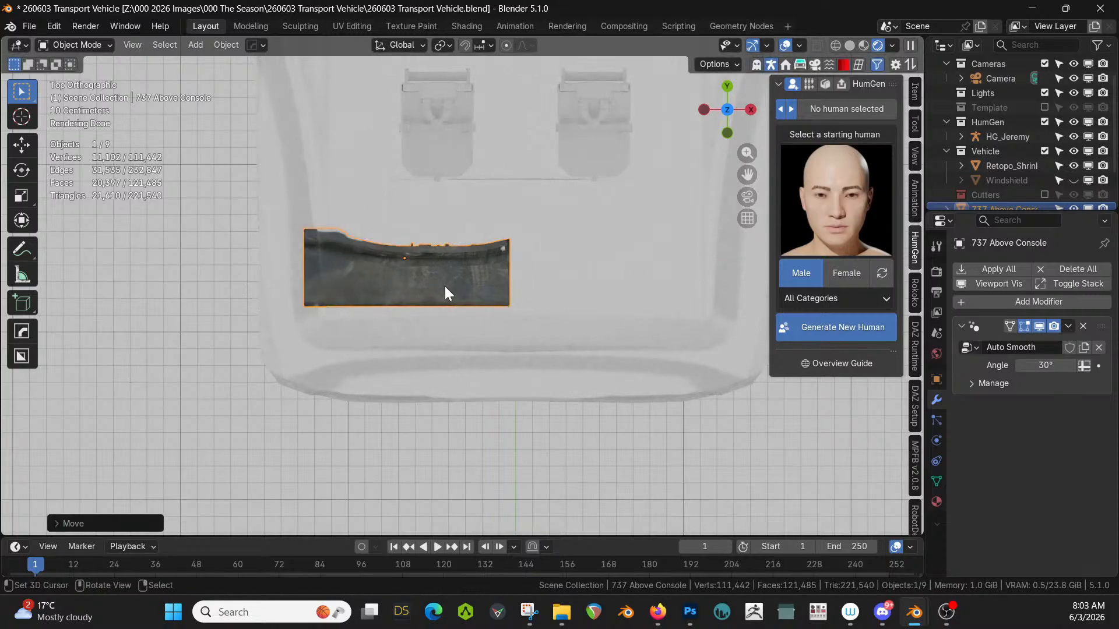
Mirror the console across the vehicle body on the X axis using the HardOps mirror gizmo.
scroll(461, 286, "down", 2)
left_click(548, 282, "shift")
key("alt+x")
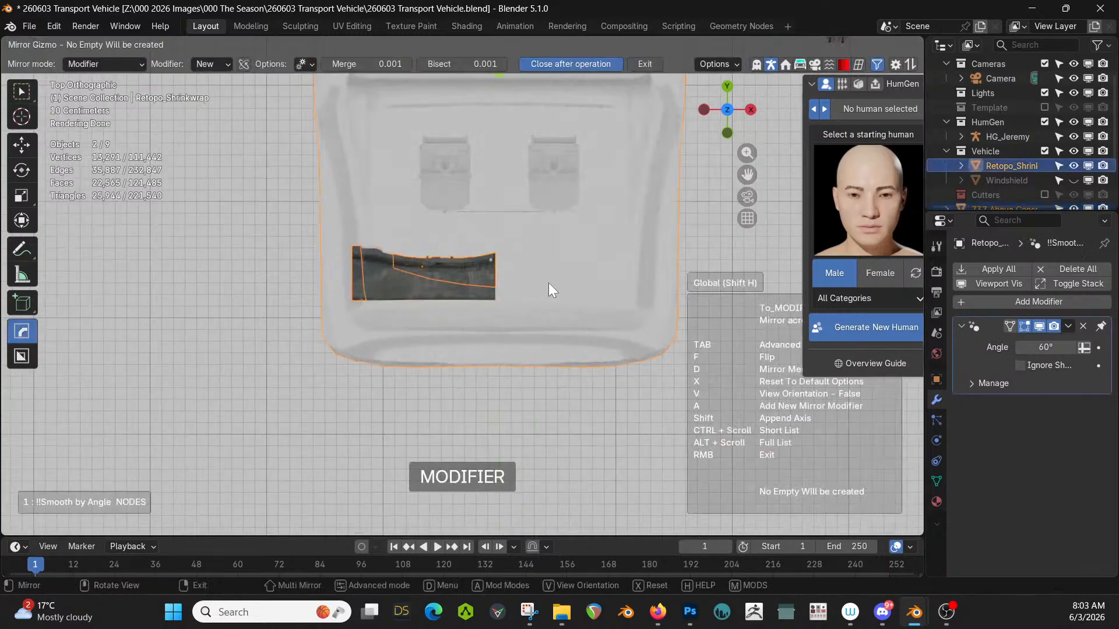
scroll(402, 291, "down", 3)
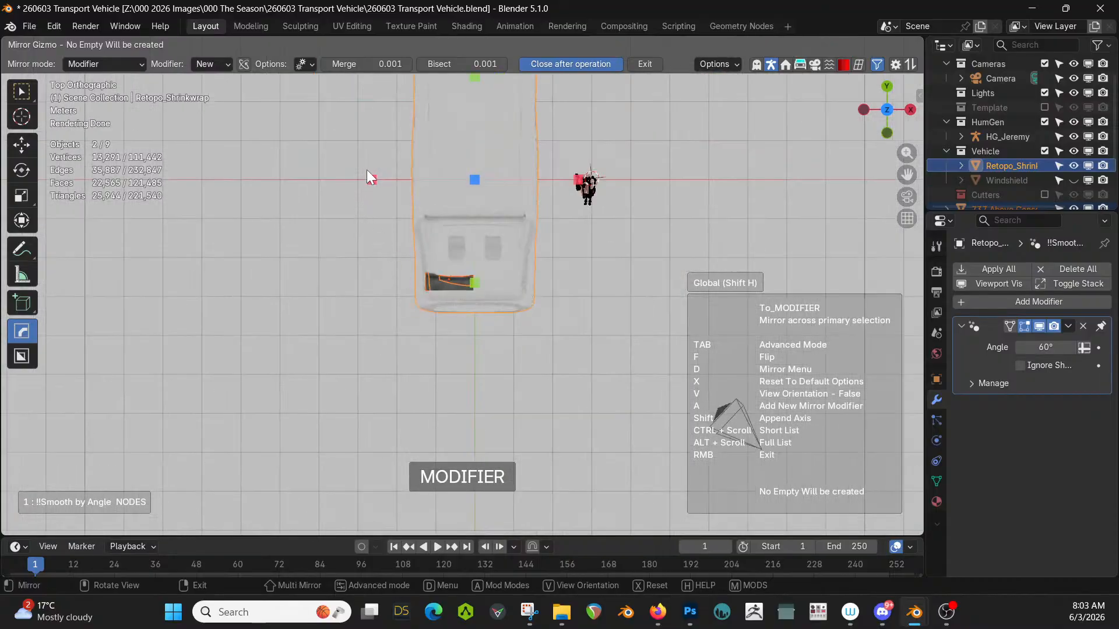
left_click(373, 178)
scroll(446, 338, "up", 2)
middle_click_drag(446, 338, 497, 376)
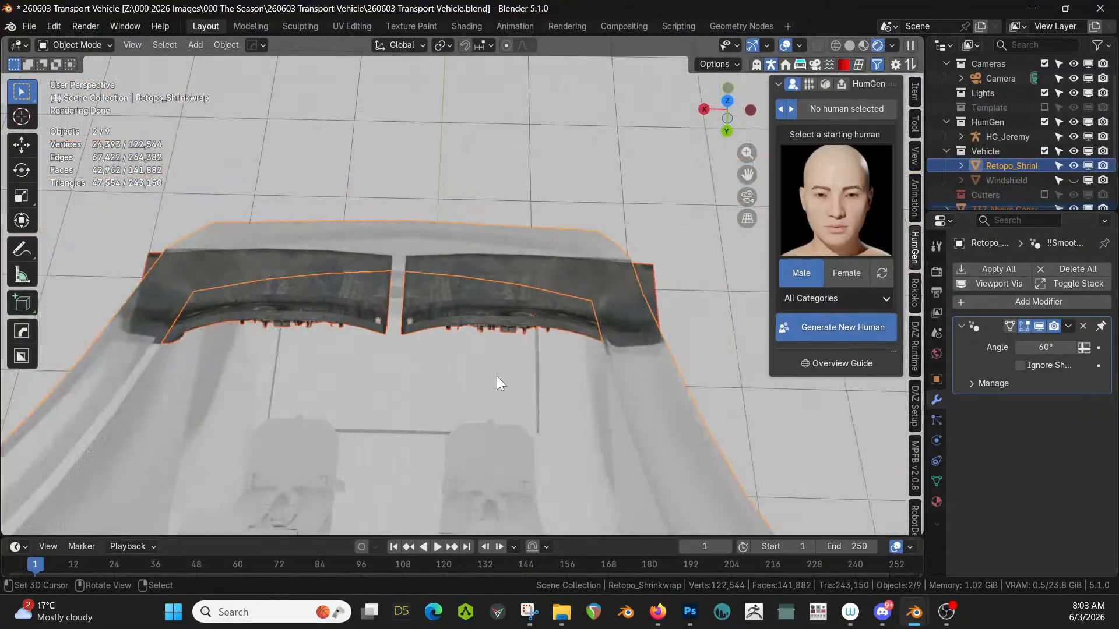
Move the console inward along the X axis until its two mirrored halves join at the centre of the cabin.
left_click(498, 322)
left_click(21, 220)
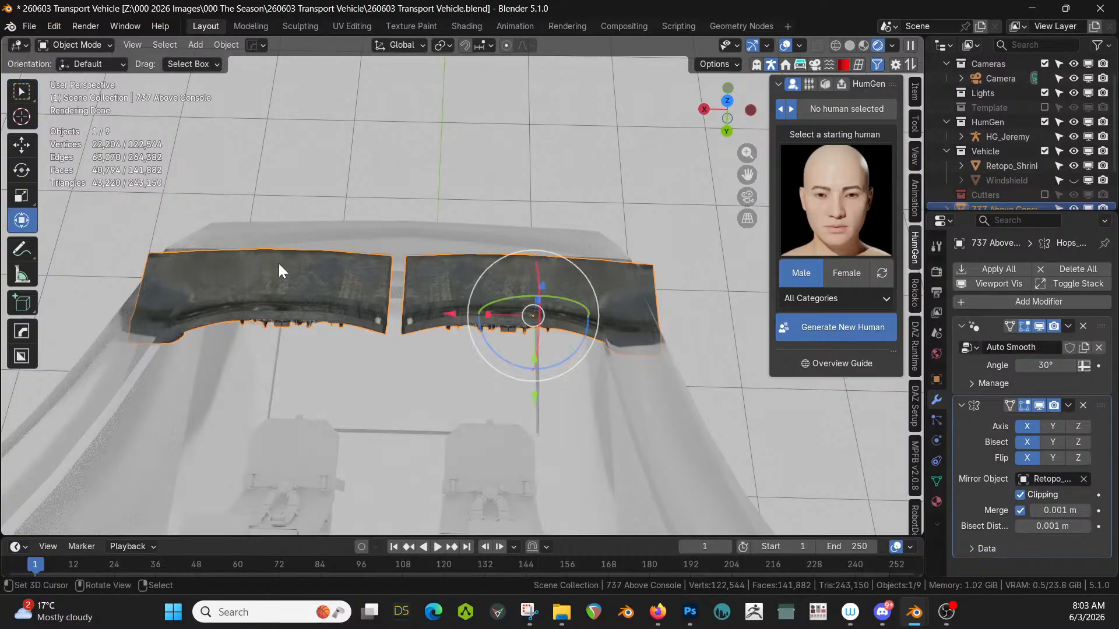
key("g")
key("x")
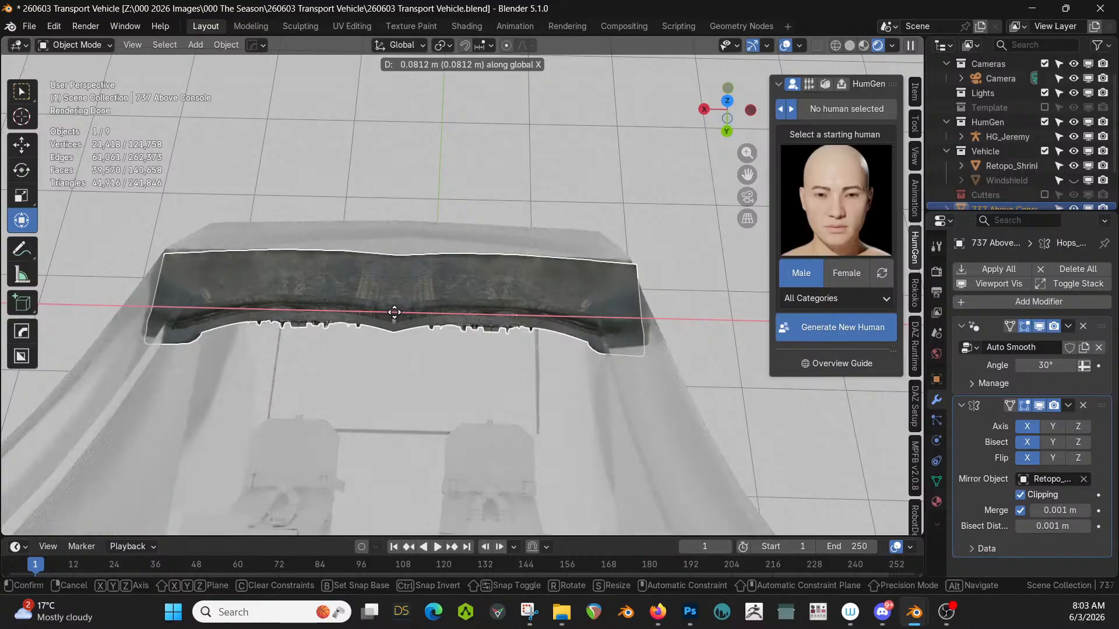
left_click(387, 312)
Remove the Shrinkwrap material from the vehicle body and save the file.
middle_click_drag(387, 319, 139, 229)
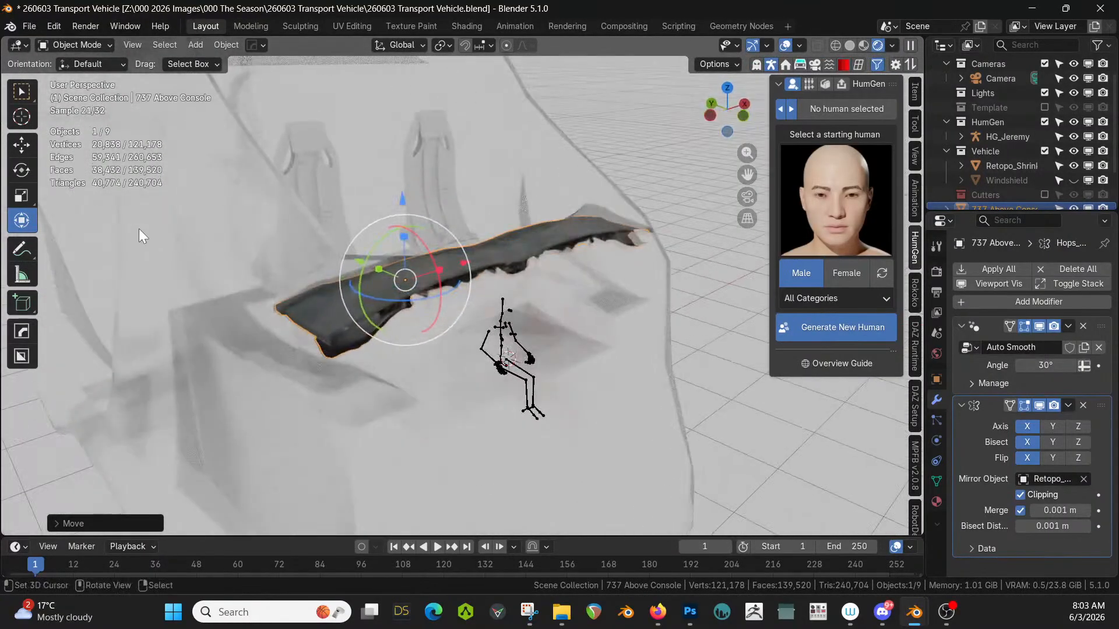
key("alt+z")
middle_click_drag(171, 285, 260, 287)
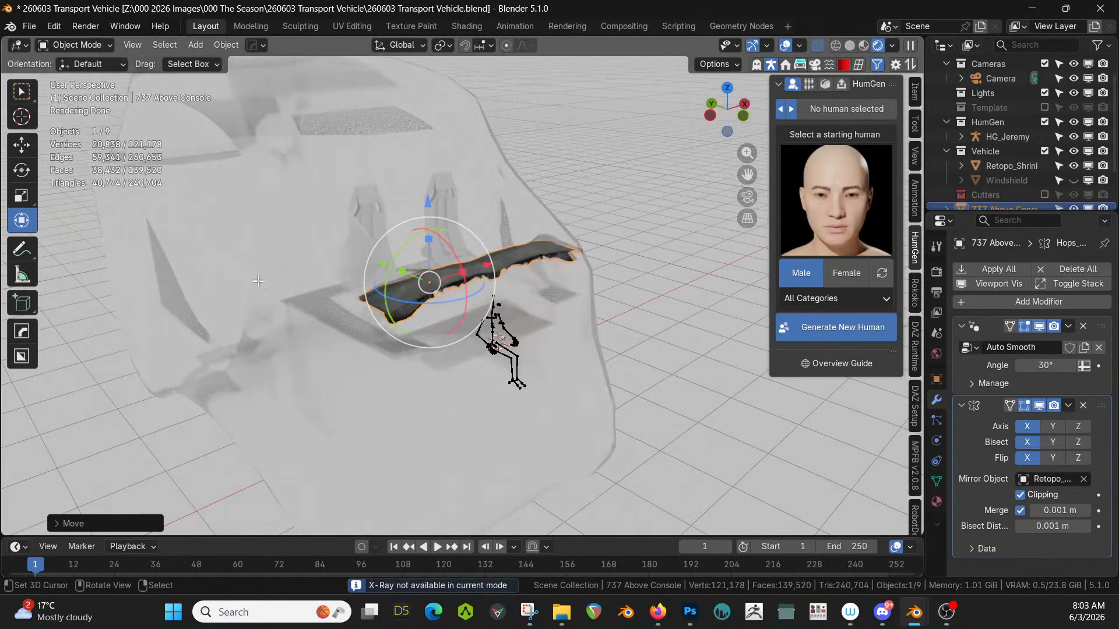
key("Tab")
key("Tab")
left_click(299, 218)
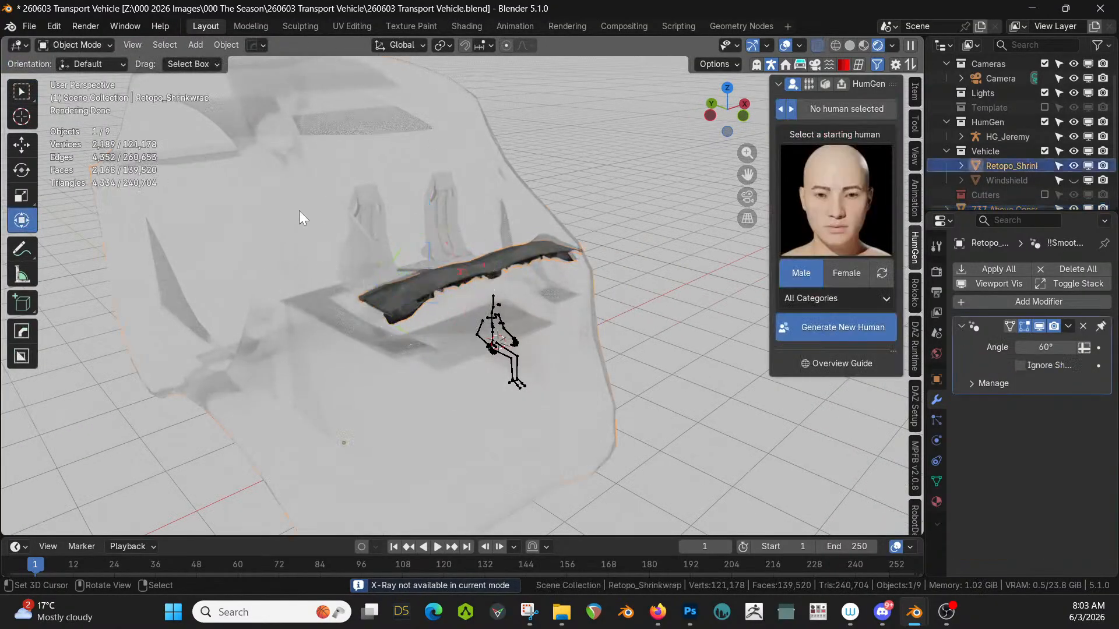
left_click(936, 501)
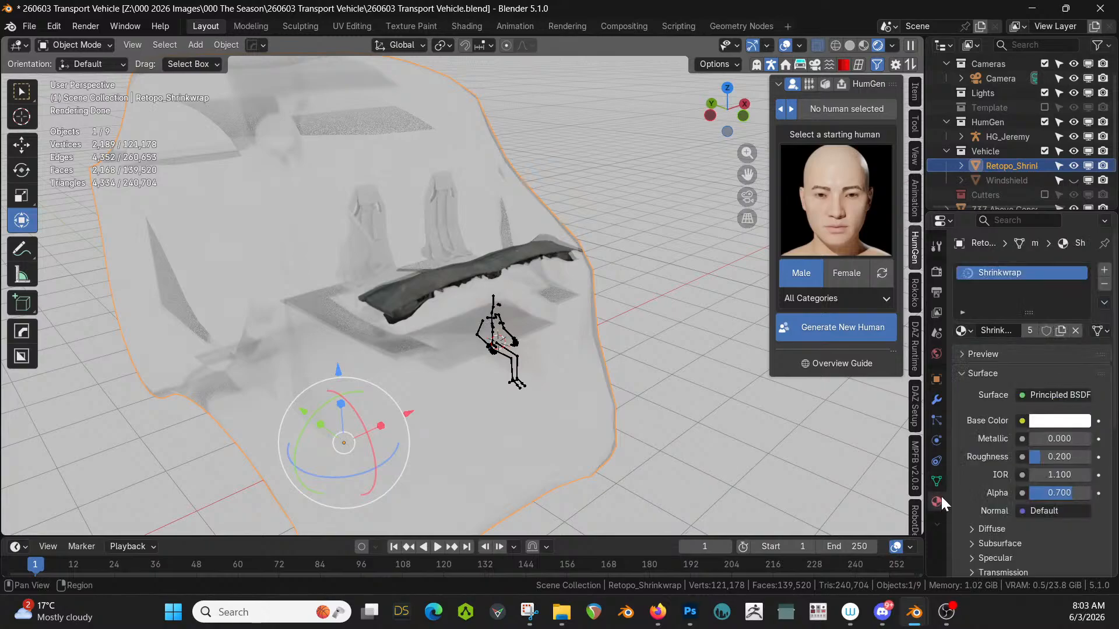
left_click(1105, 286)
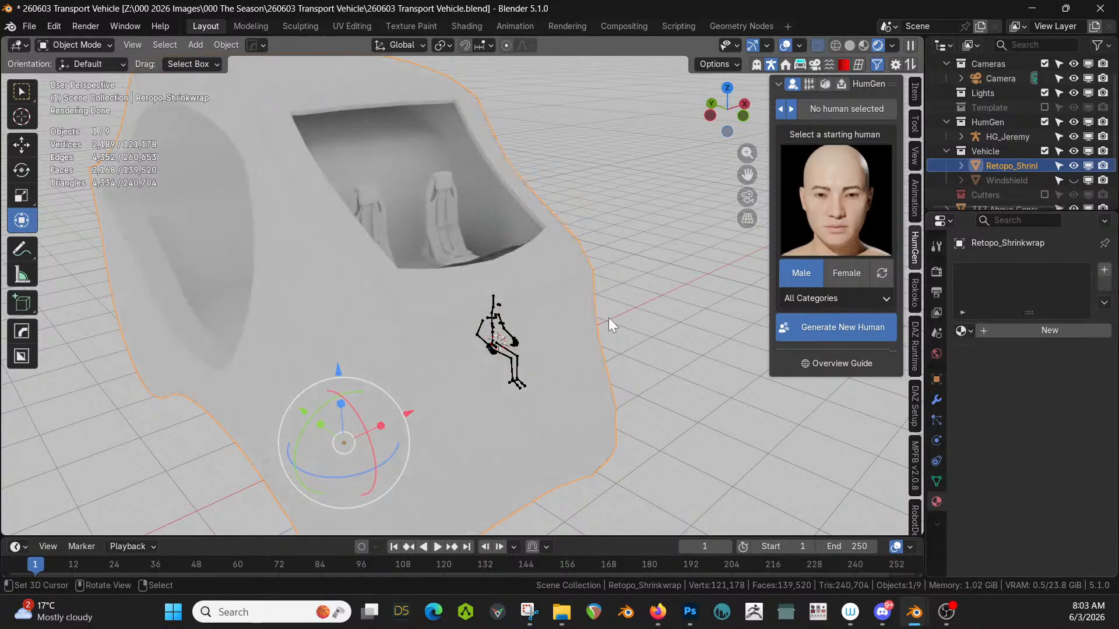
middle_click_drag(608, 317, 394, 331)
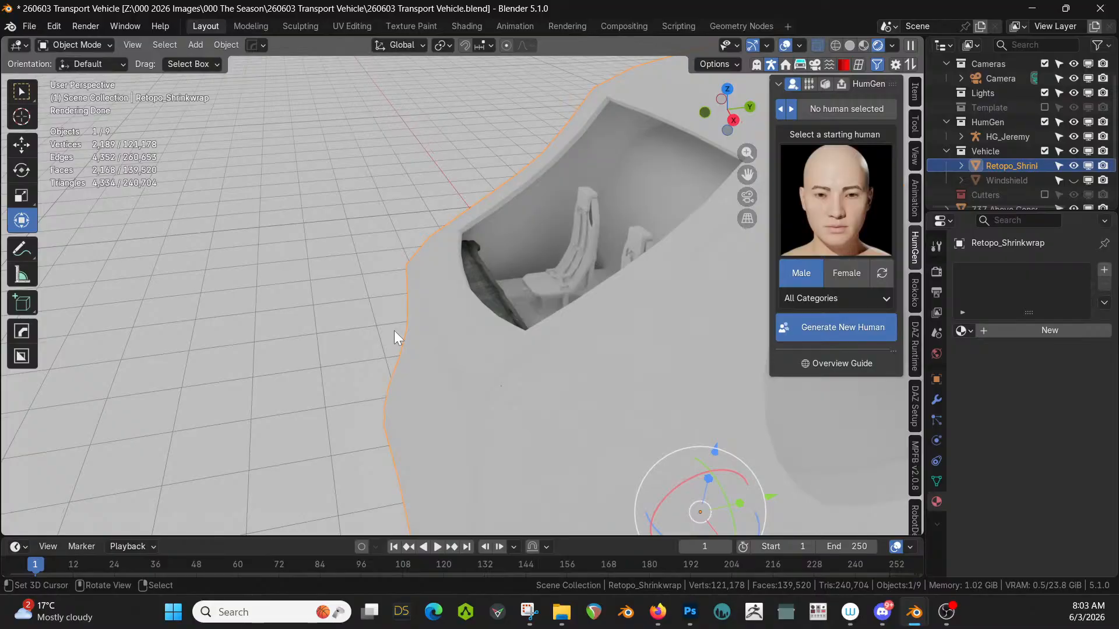
key("ctrl+s")
Place the Green Brake Console asset in the cabin between the two seats.
middle_click_drag(422, 320, 685, 361)
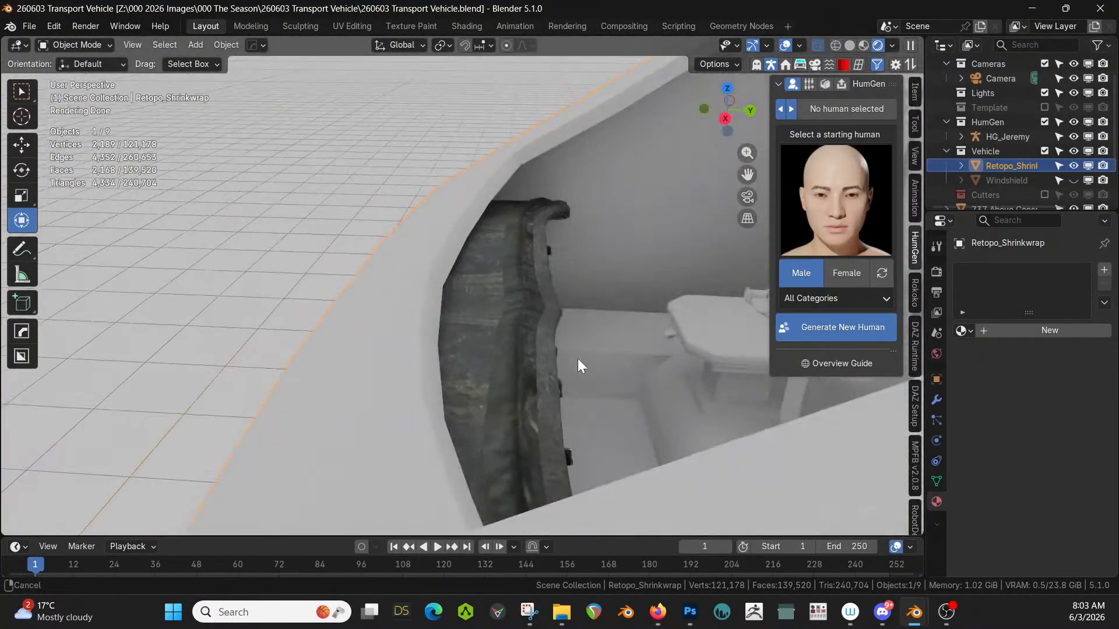
middle_click_drag(578, 358, 480, 421)
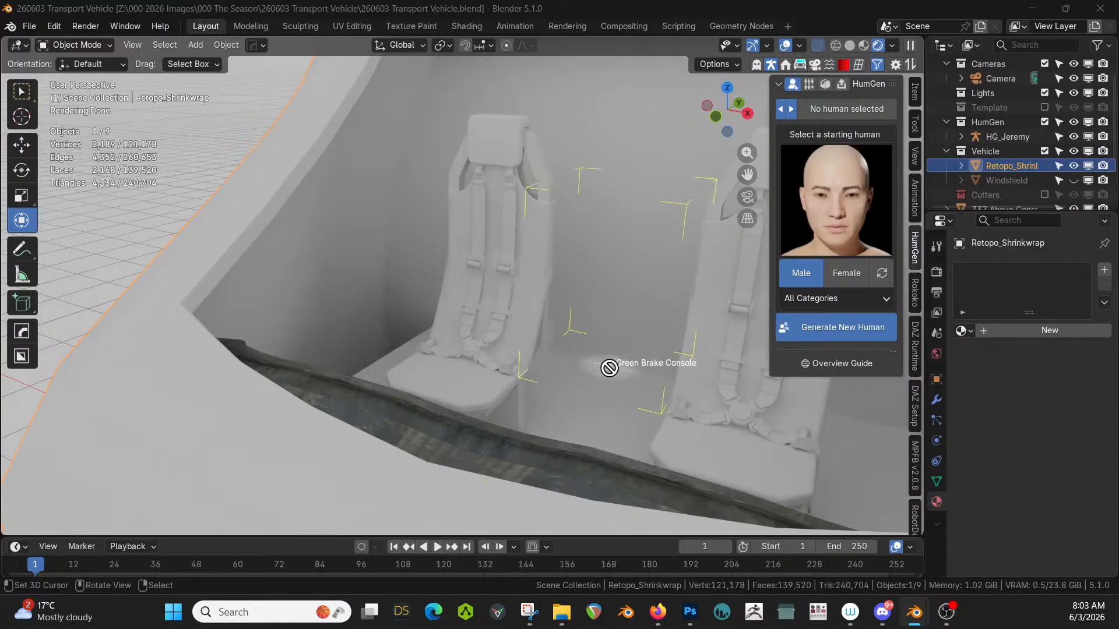
left_click_drag(597, 402, 597, 402)
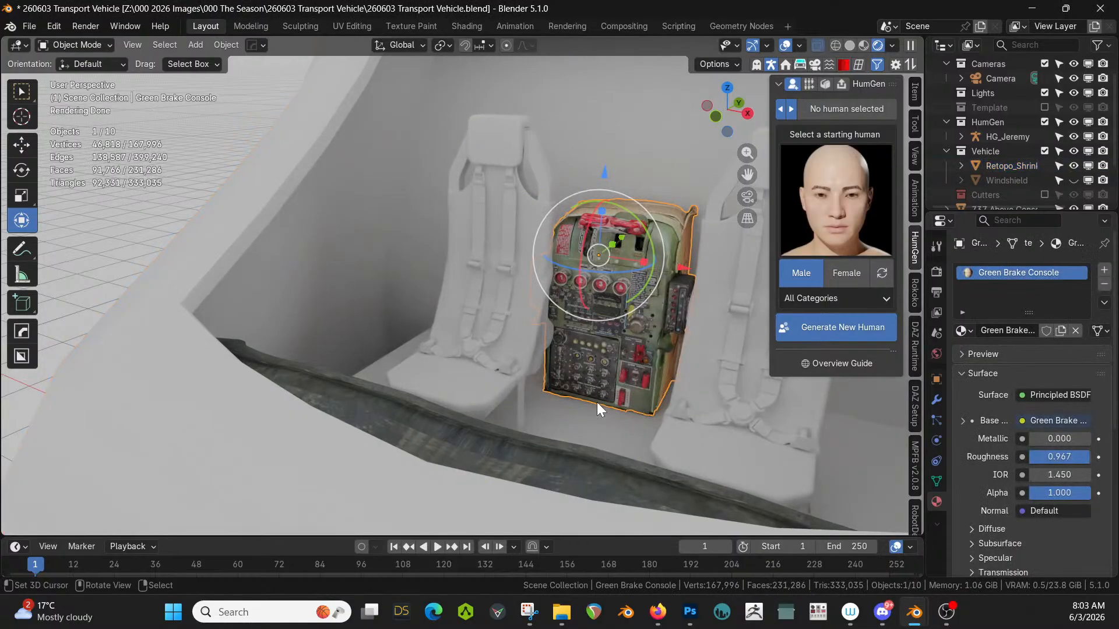
In top view, clear the brake console's rotation and move it forward to the cabin's centre, just behind the mirrored 737 console.
key("KP_7")
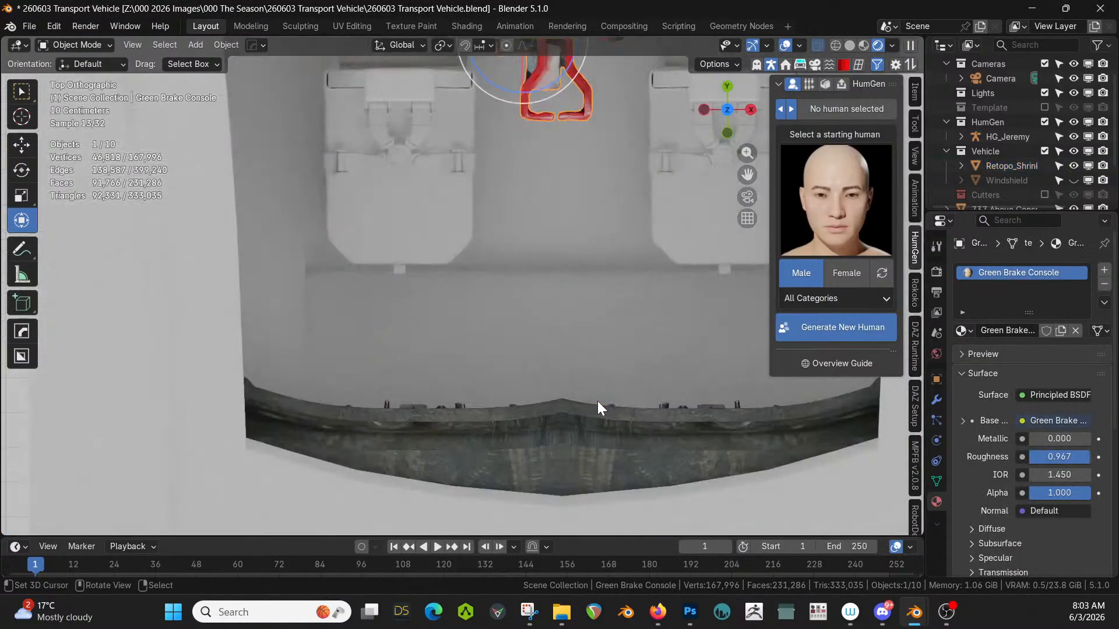
scroll(597, 400, "down", 2)
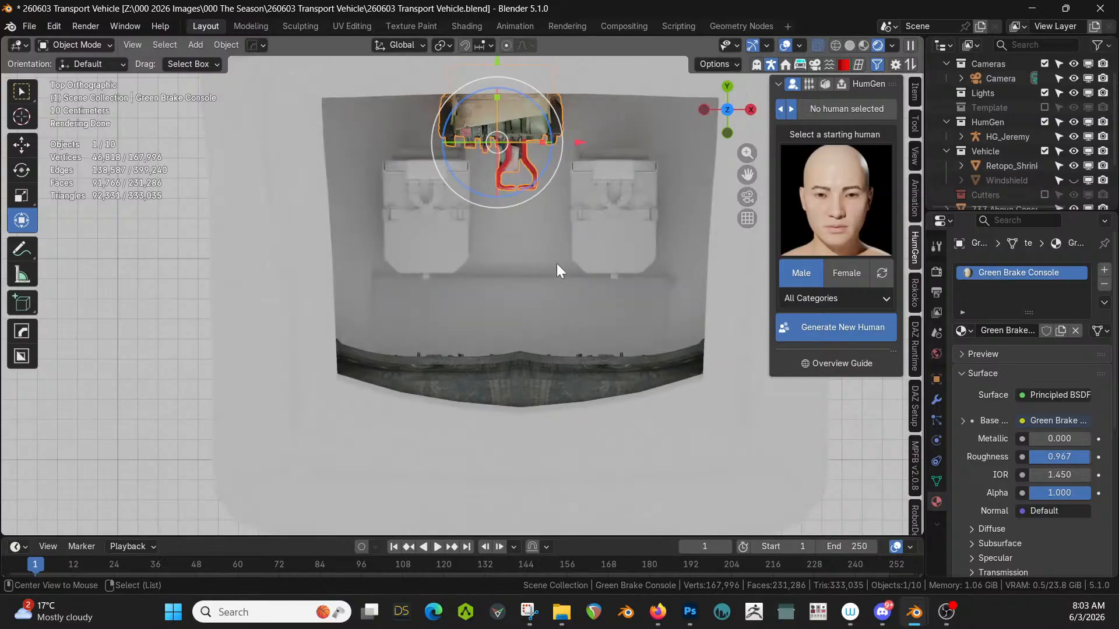
key("alt+r")
key("g")
left_click(577, 422)
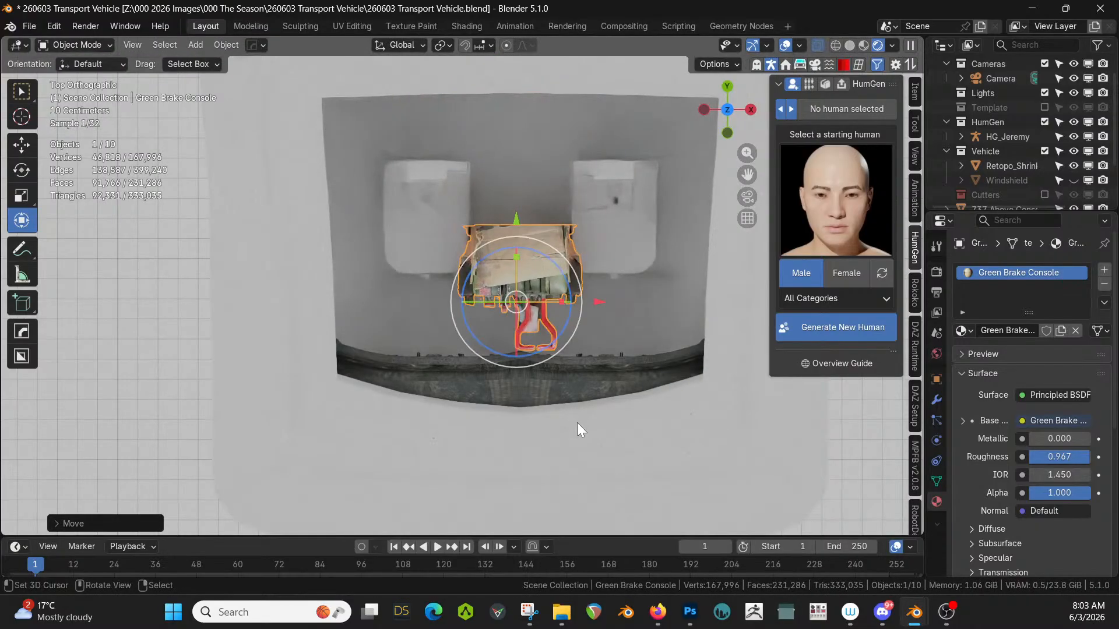
key("r")
type("y")
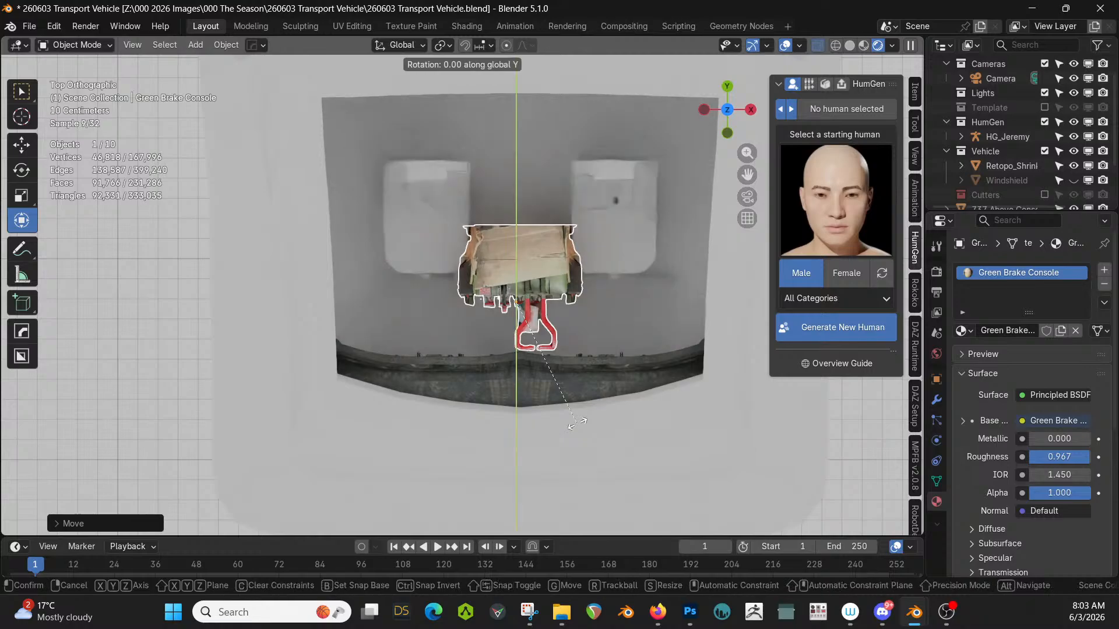
type("-90")
key("Escape")
Rotate the brake console 90° and a further 180° about the global X axis so its instrument face points up.
type("rx")
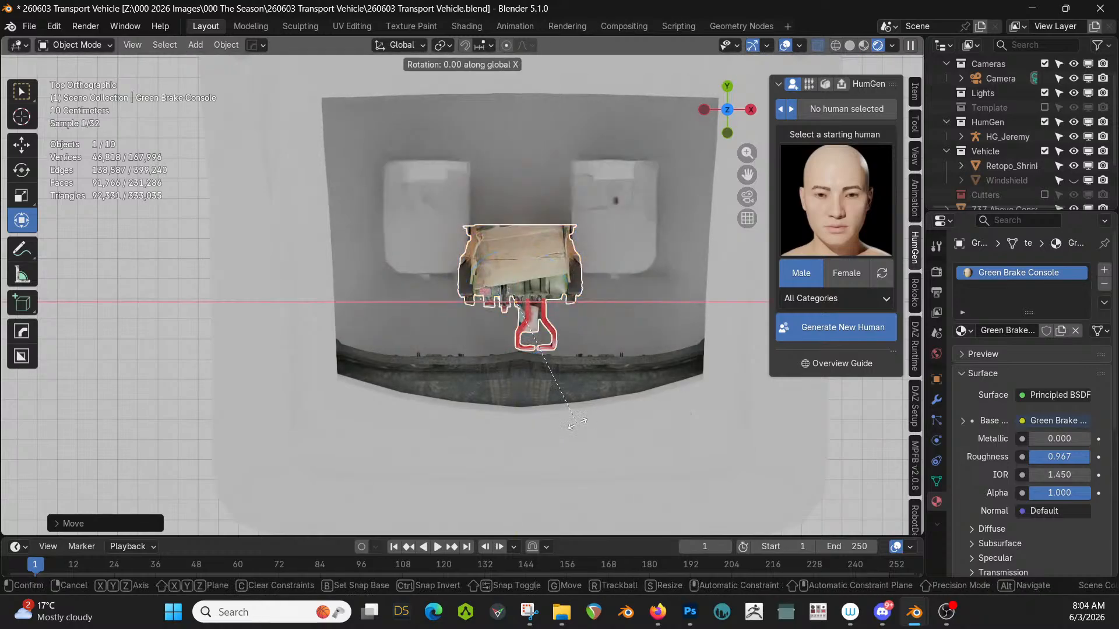
type("90")
key("Return")
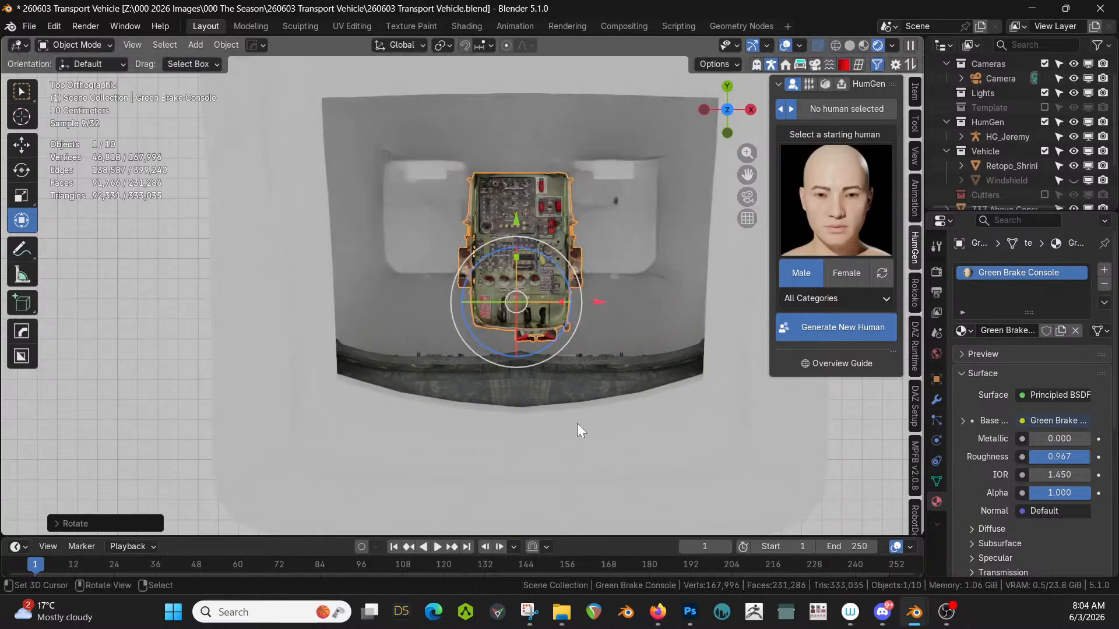
middle_click_drag(537, 397, 429, 295)
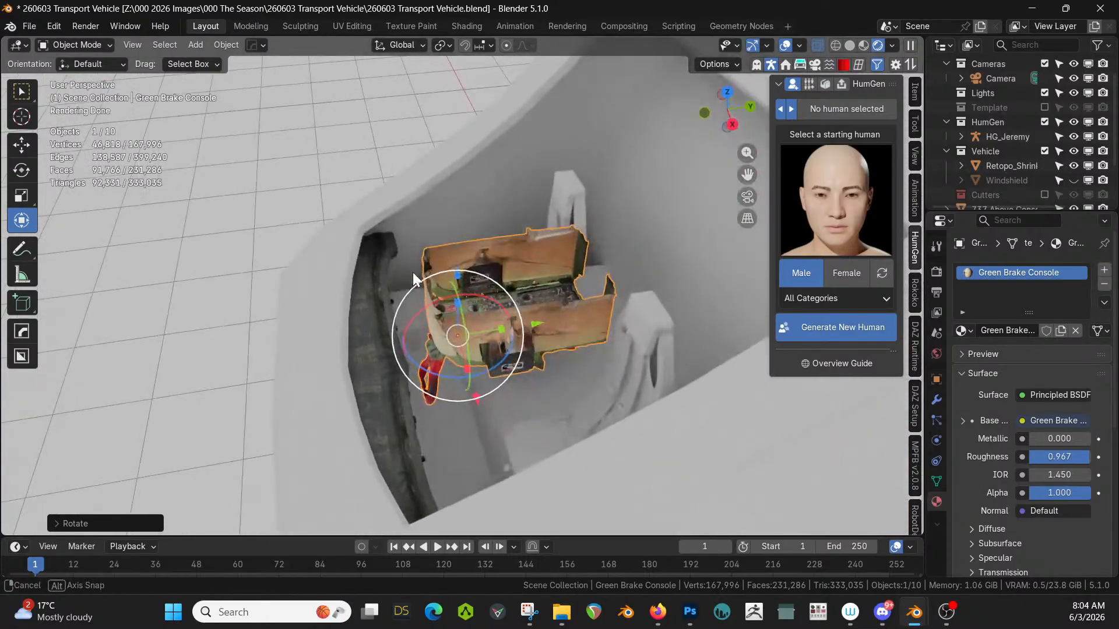
type("rx180")
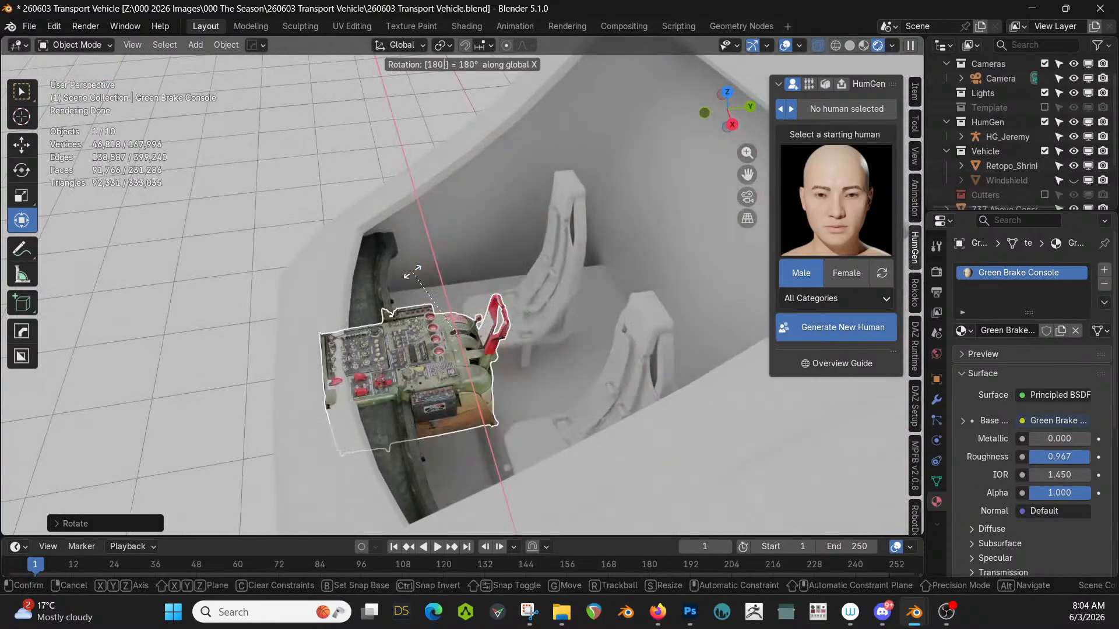
key("Return")
Lower the brake console along Z and adjust it along Y and X so it sits centred between the seats at the 737 console.
middle_click_drag(420, 267, 372, 317)
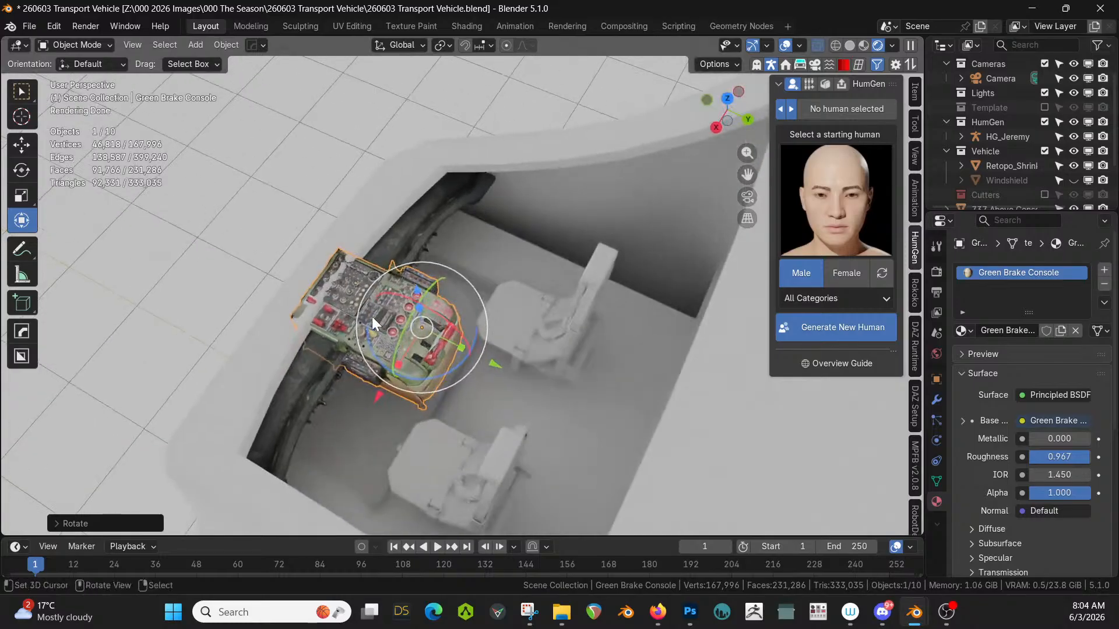
key("g")
key("z")
left_click(385, 348)
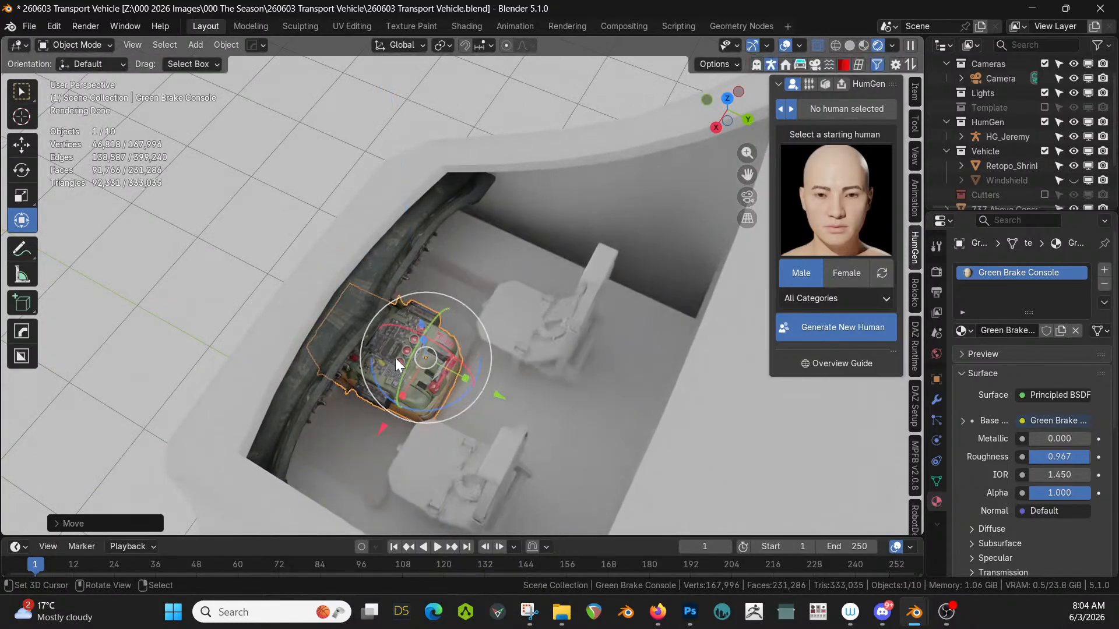
left_click_drag(498, 397, 517, 407)
middle_click_drag(517, 407, 617, 432)
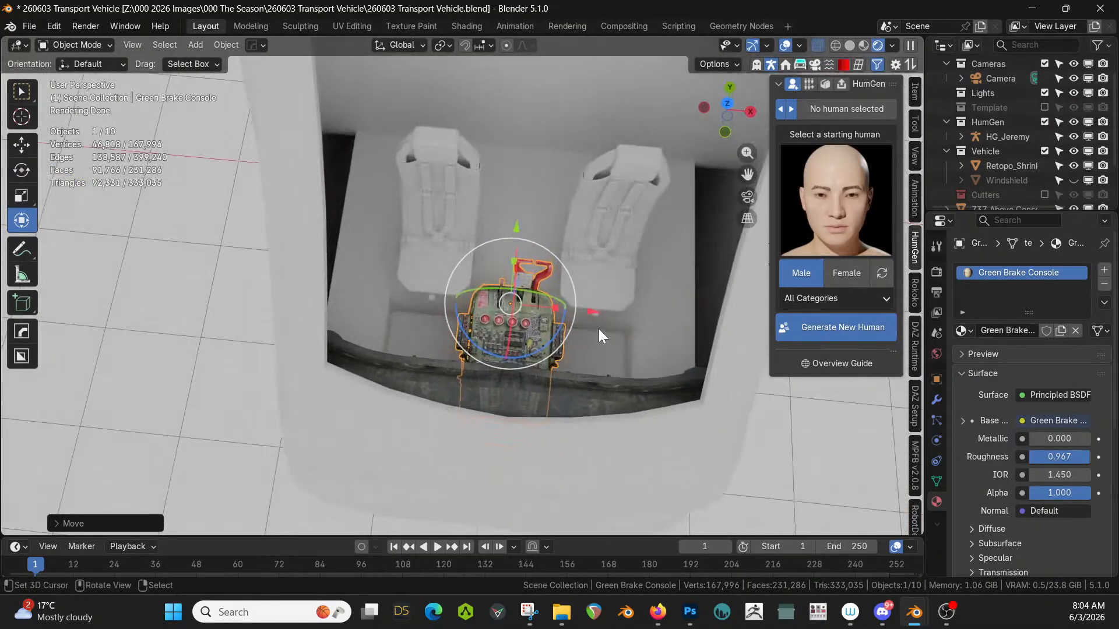
left_click_drag(592, 313, 590, 312)
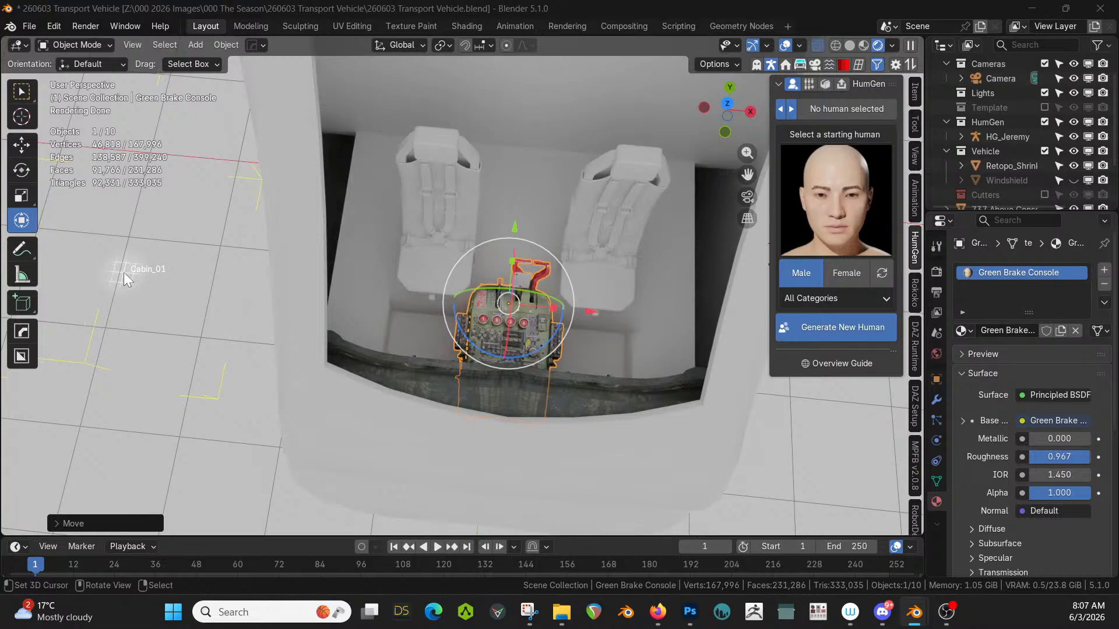
Try out the Cabin_01 asset beside the vehicle and delete it after inspecting it.
left_click(123, 271)
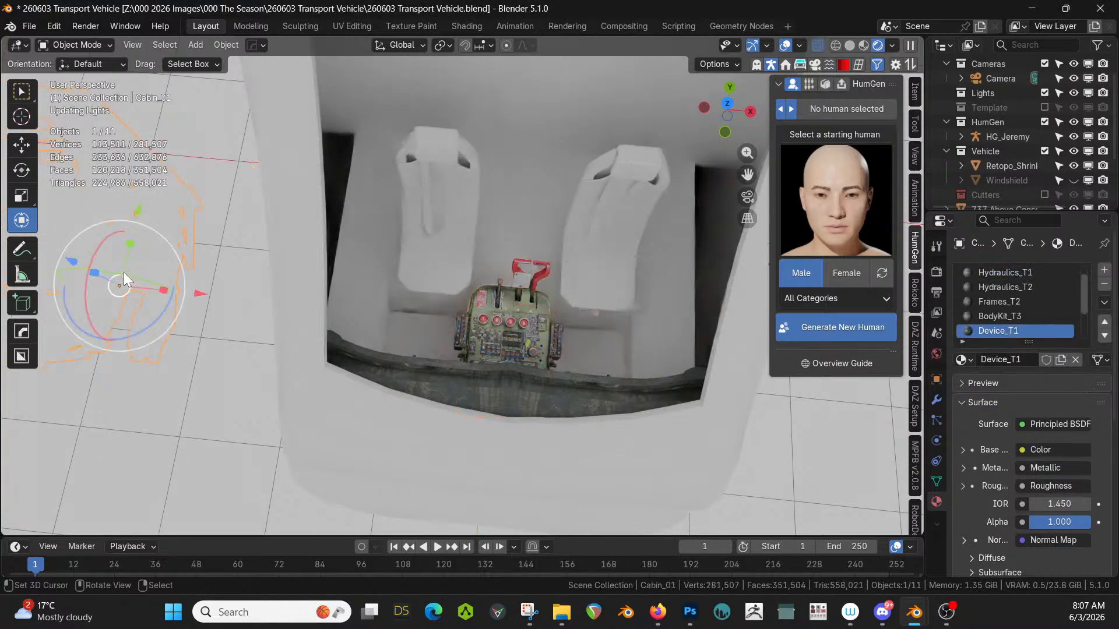
key("KP_Decimal")
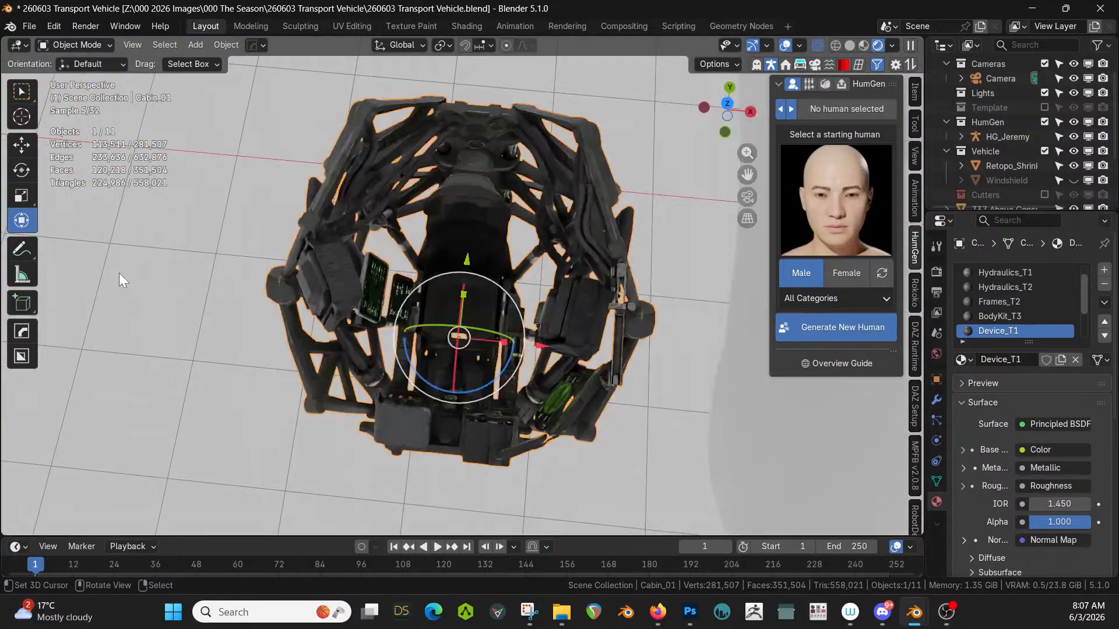
middle_click_drag(119, 272, 210, 194)
middle_click_drag(252, 224, 844, 282, "shift")
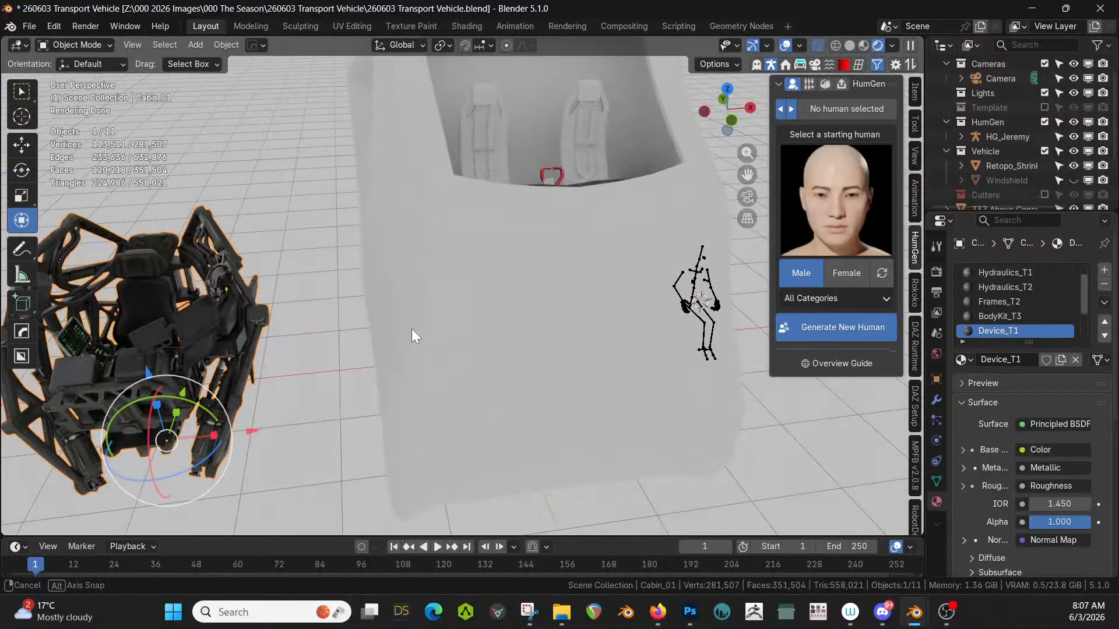
middle_click_drag(411, 329, 401, 327)
key("Delete")
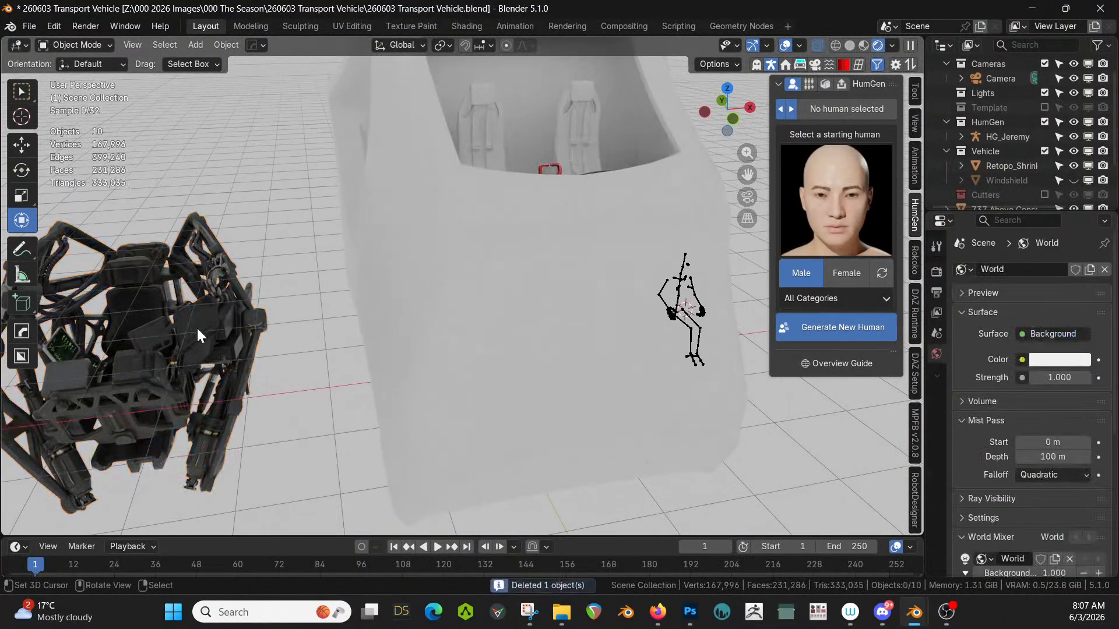
Place the 737_Ceiling panel asset inside the cabin above the seats and clear its rotation.
middle_click_drag(197, 327, 337, 369)
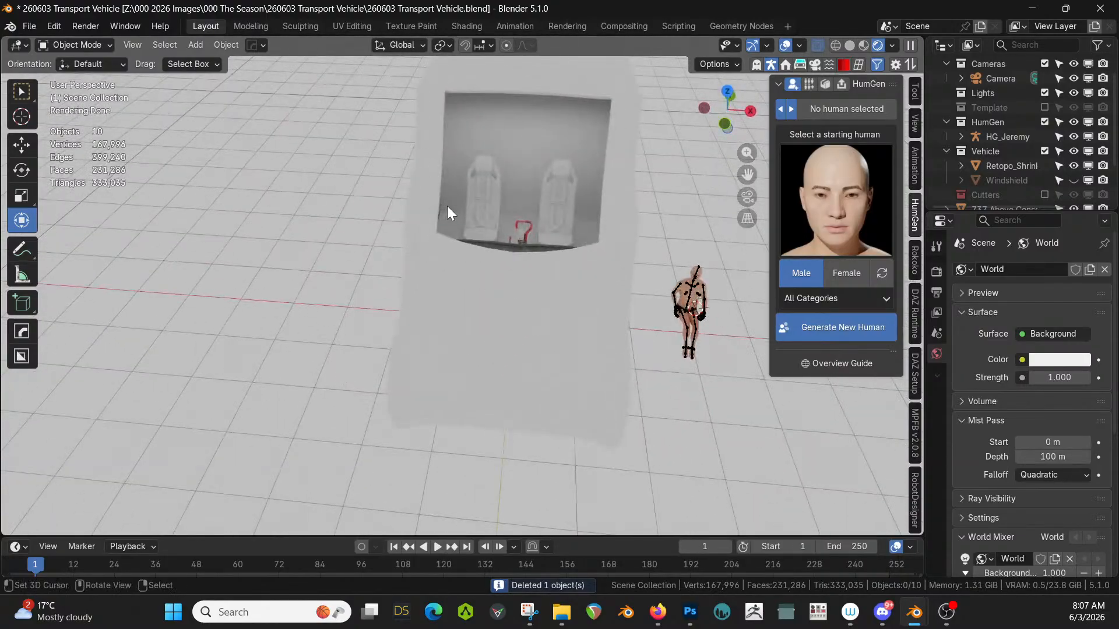
middle_click_drag(447, 206, 466, 174)
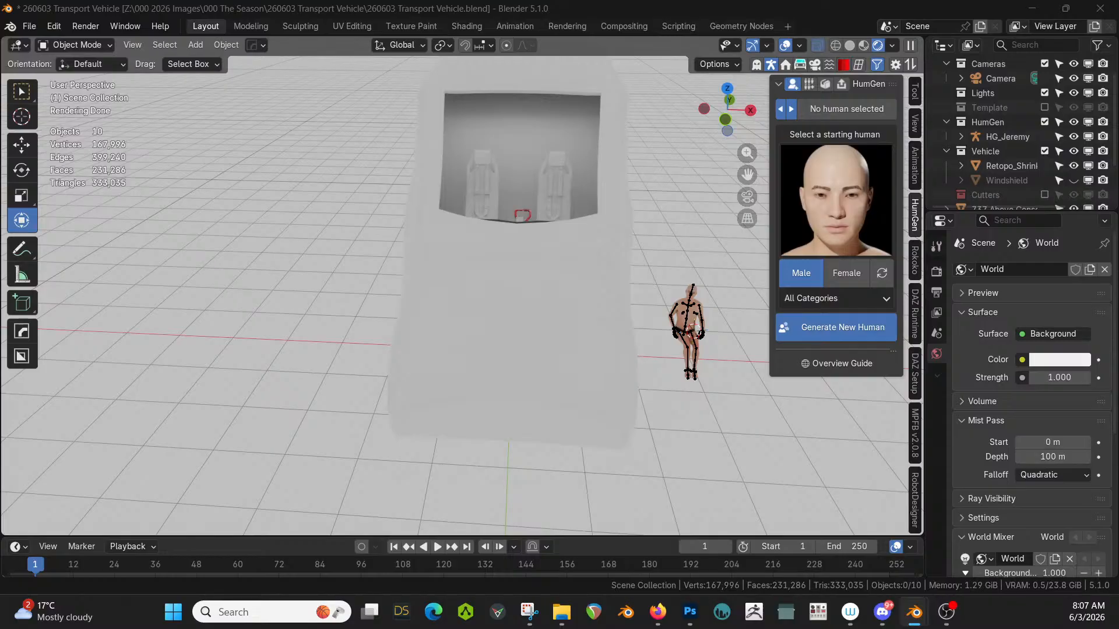
left_click_drag(629, 1, 516, 138)
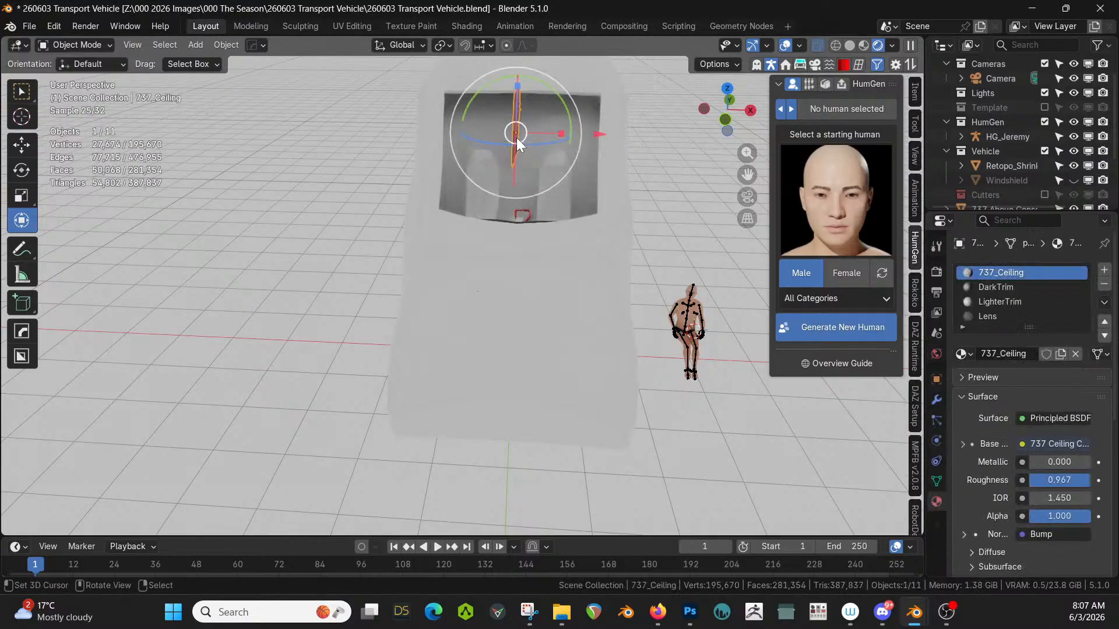
key("KP_Decimal")
middle_click_drag(548, 154, 577, 209)
key("alt+r")
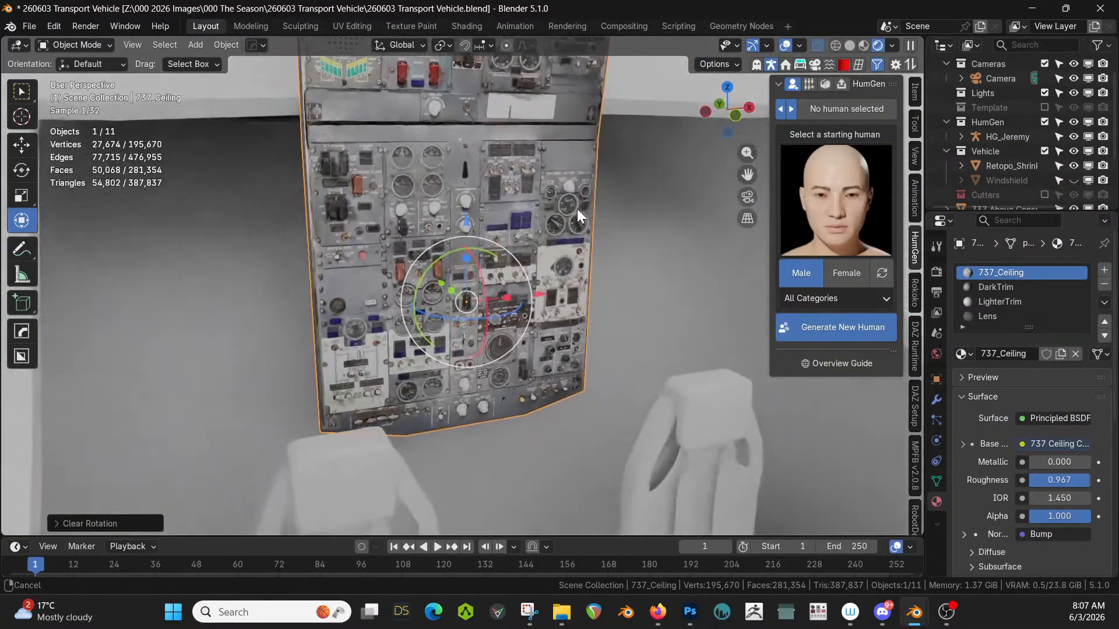
Lower the ceiling panel, move it about 0.17 m along Y toward the cabin's rear wall, and fine-tune its height along Z.
left_click_drag(502, 246, 485, 403)
middle_click_drag(485, 404, 518, 425)
key("g")
key("y")
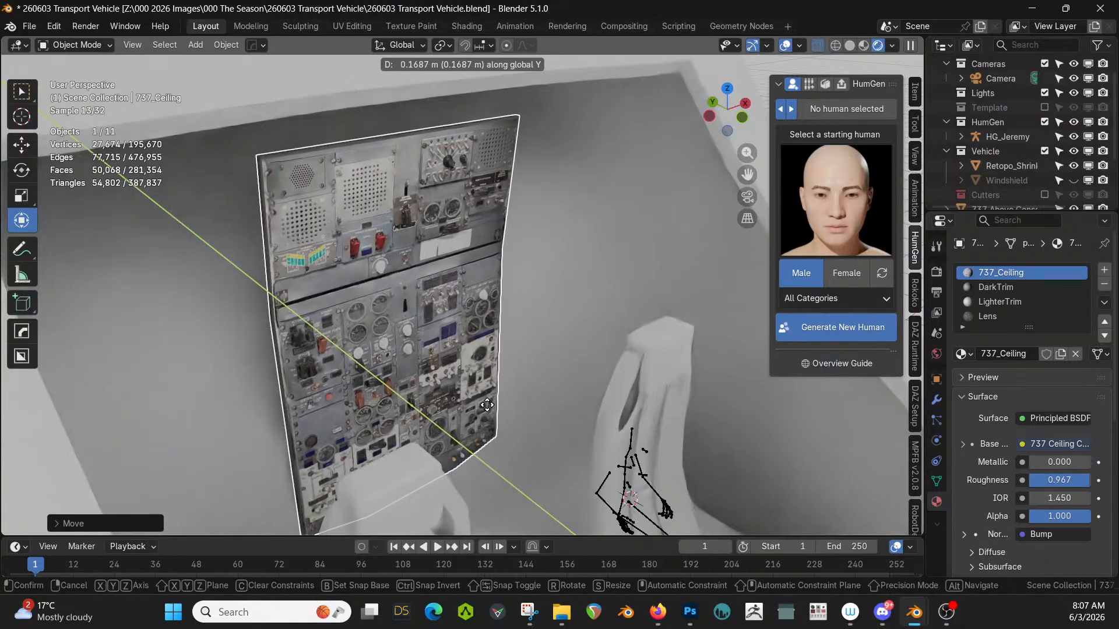
left_click(486, 403)
middle_click_drag(487, 405, 450, 380)
key("g")
key("z")
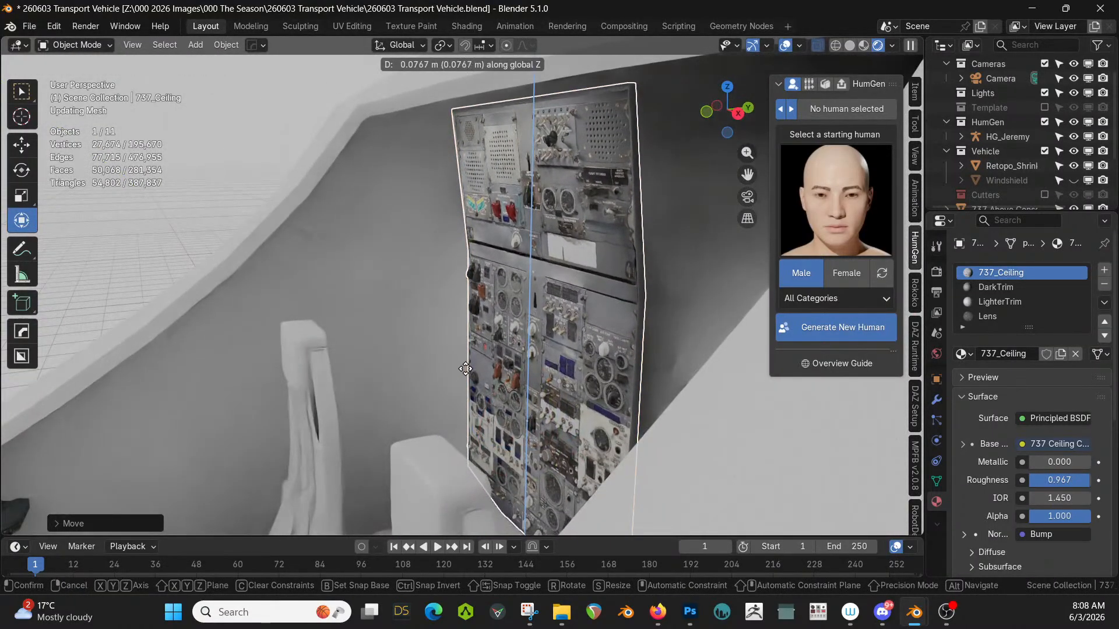
left_click(474, 361)
Move the ceiling panel about 0.87 m along negative X so it stands behind the seat on that side.
middle_click_drag(474, 361, 548, 376)
key("g")
key("x")
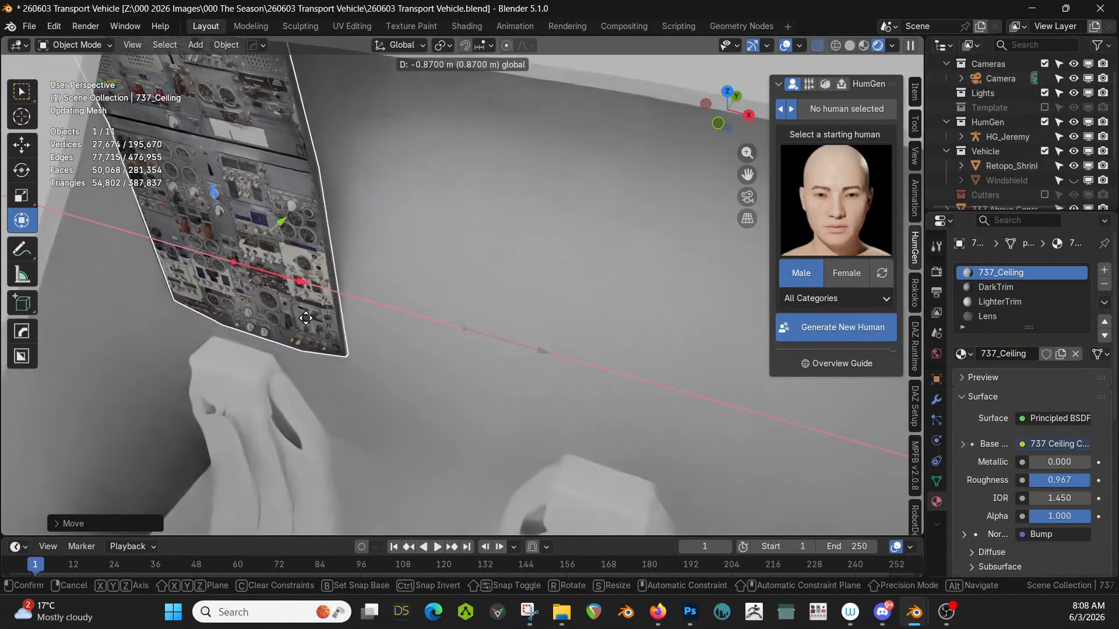
left_click(315, 322)
Create a linked duplicate of the ceiling panel and move it about 0.8 m along X, edge to edge with the original.
middle_click_drag(355, 334, 449, 318)
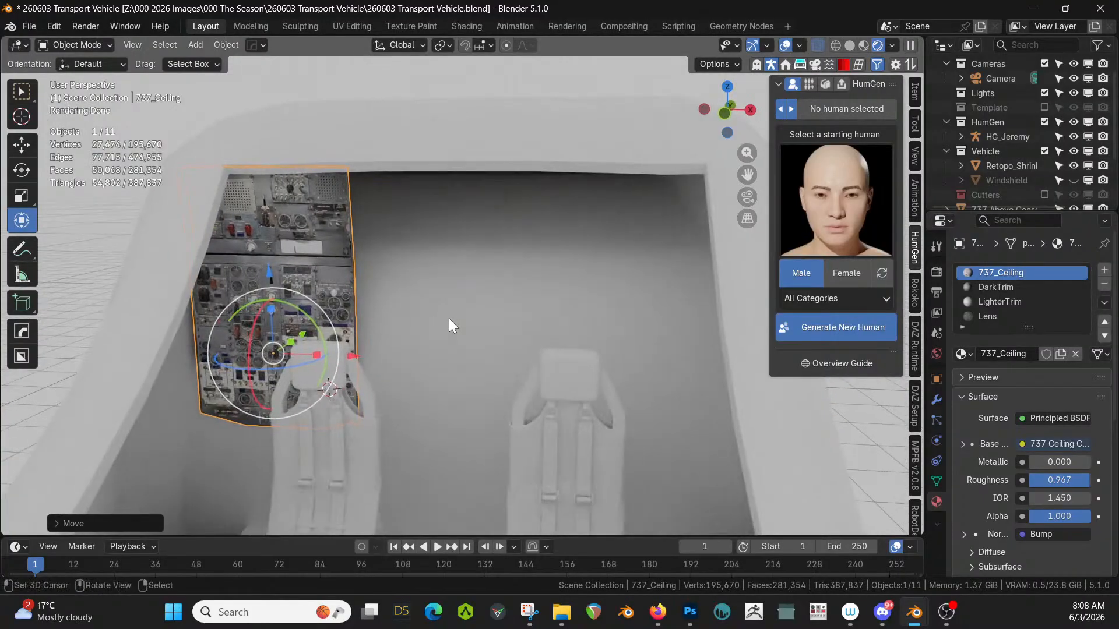
key("alt+d")
right_click(449, 318)
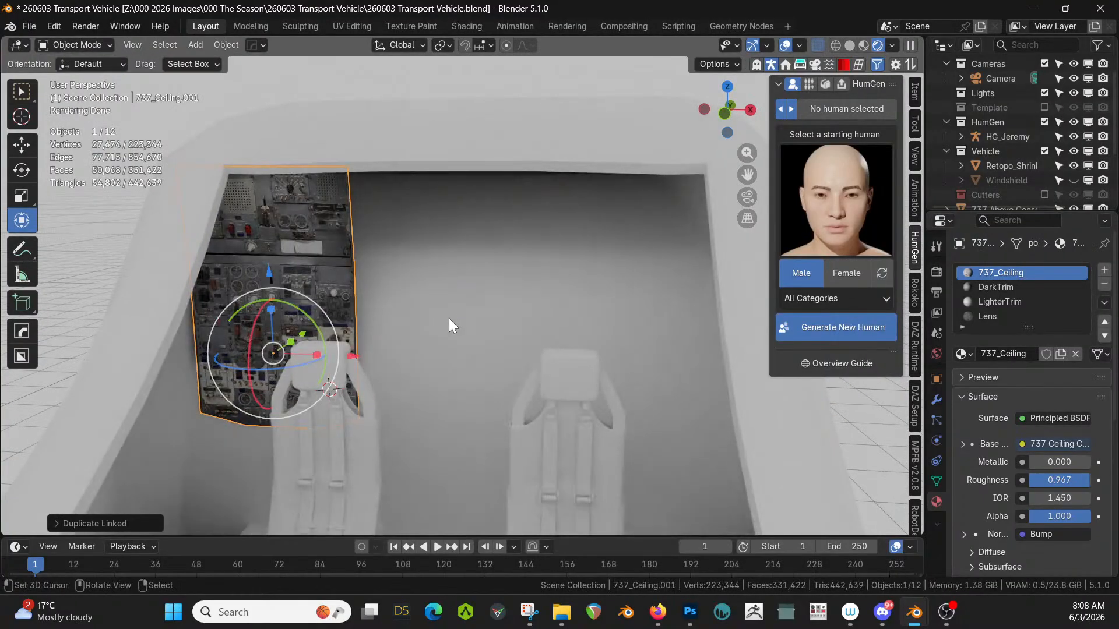
key("g")
key("x")
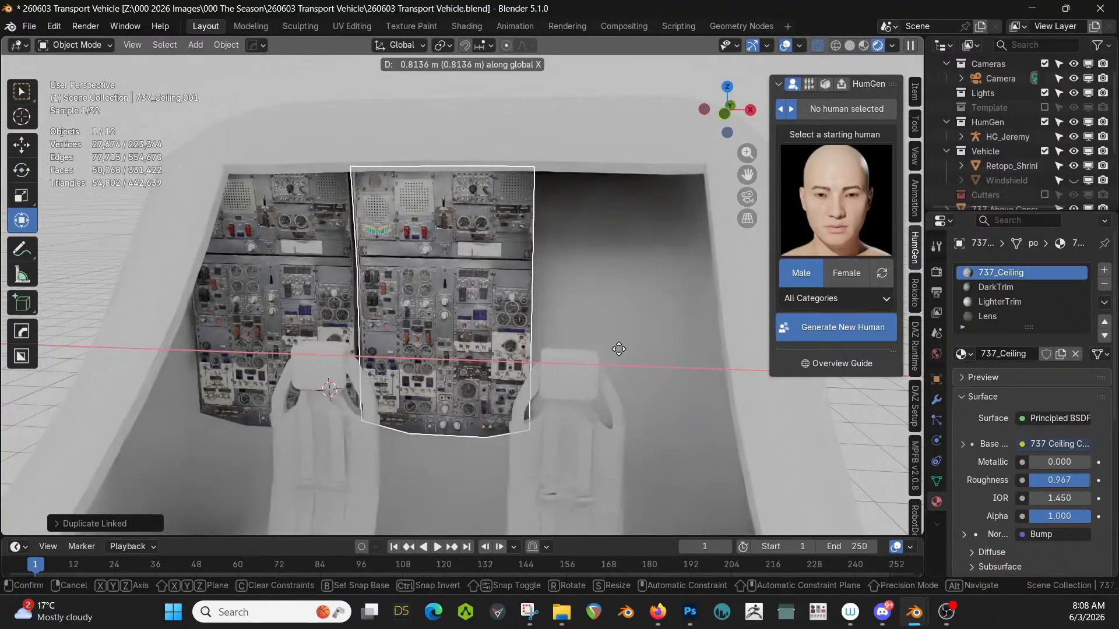
left_click(614, 348)
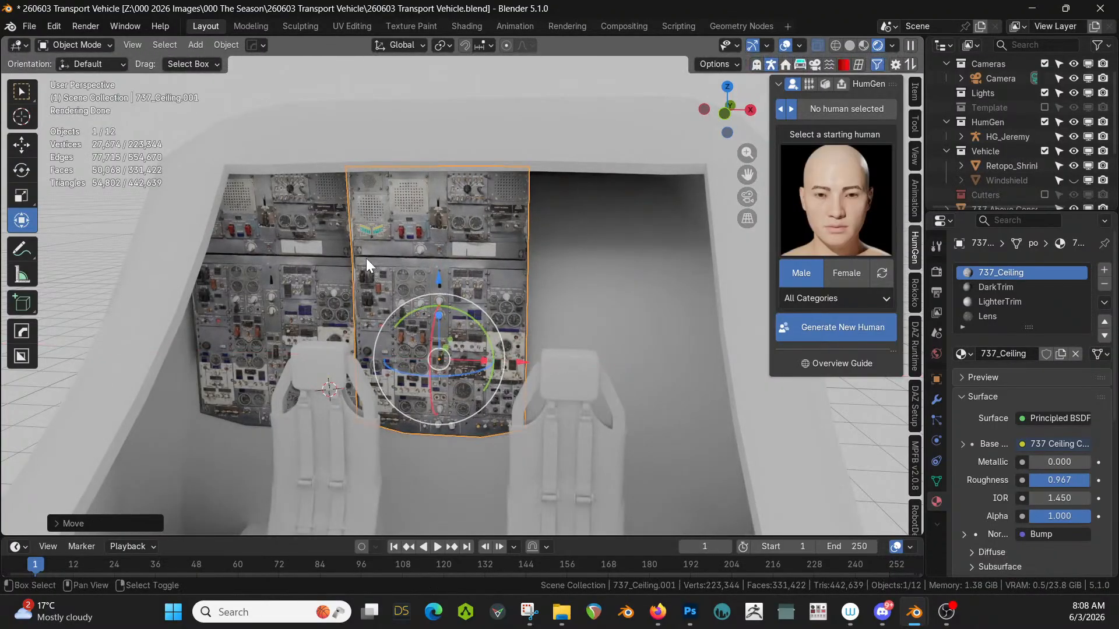
Join the two rear-wall ceiling panels into one object and mirror it across the vehicle body on the X axis.
left_click(321, 247, "shift")
key("ctrl+j")
scroll(424, 273, "down", 3)
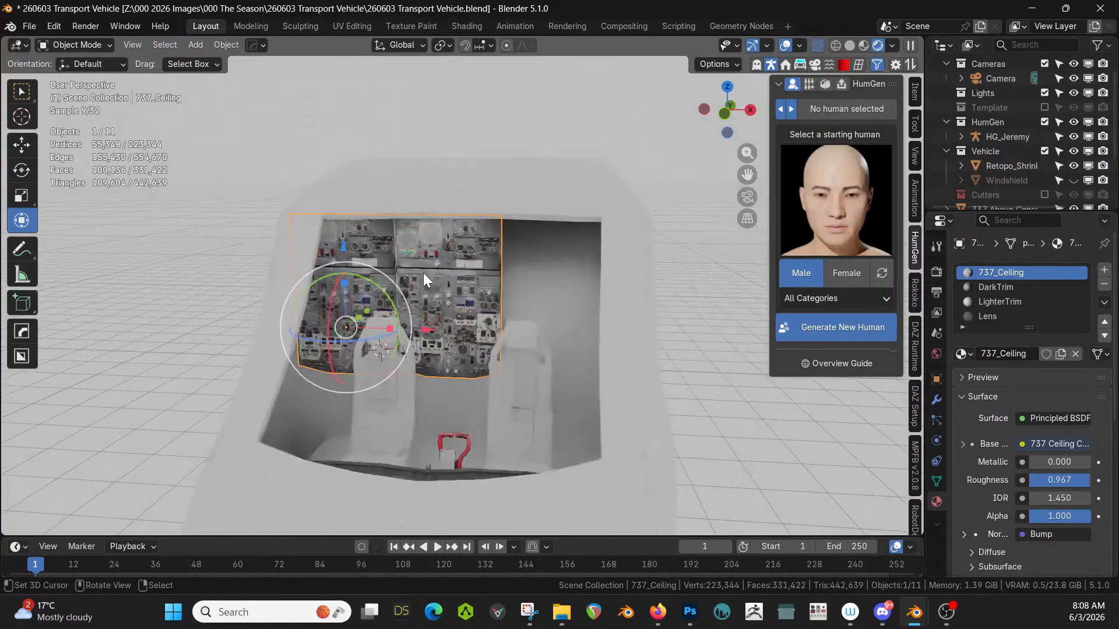
left_click(548, 213, "shift")
key("alt+x")
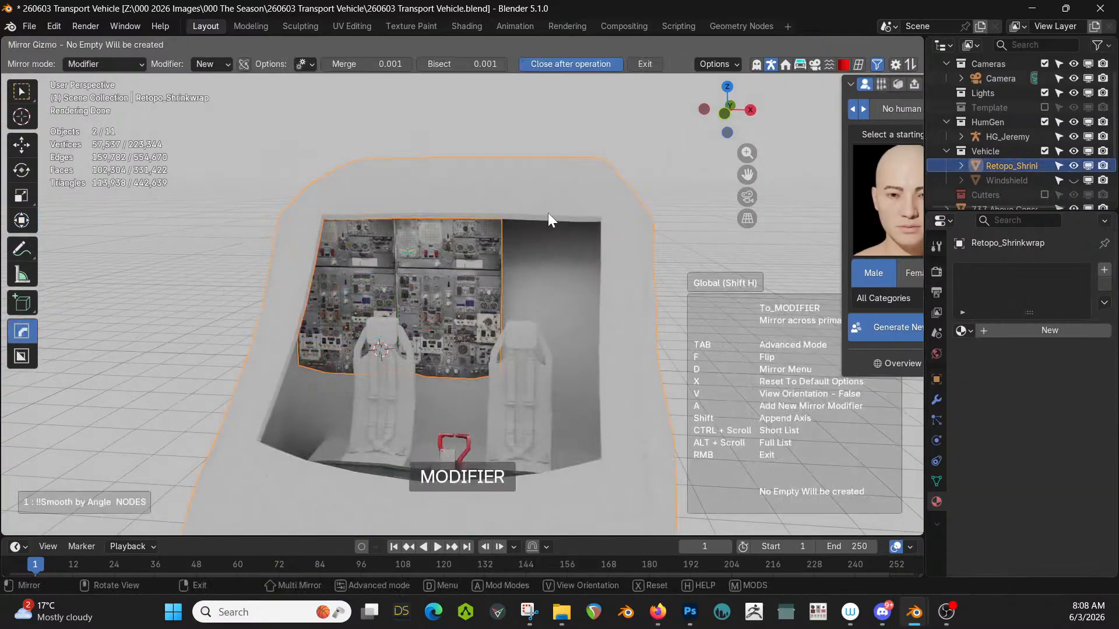
scroll(548, 213, "down", 6)
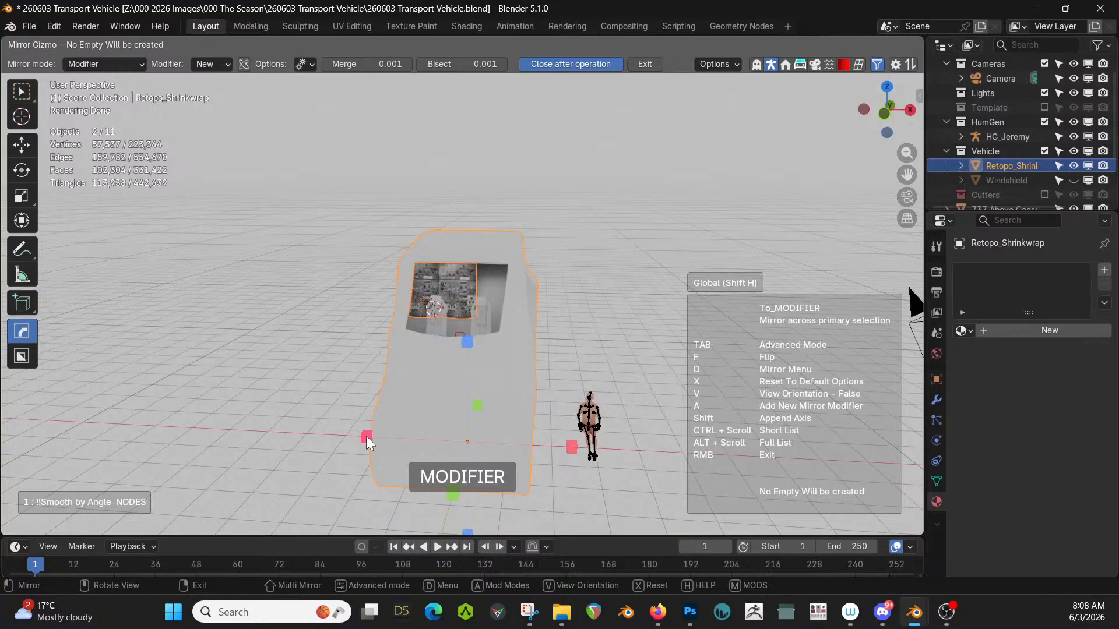
left_click(365, 436)
scroll(387, 400, "up", 4)
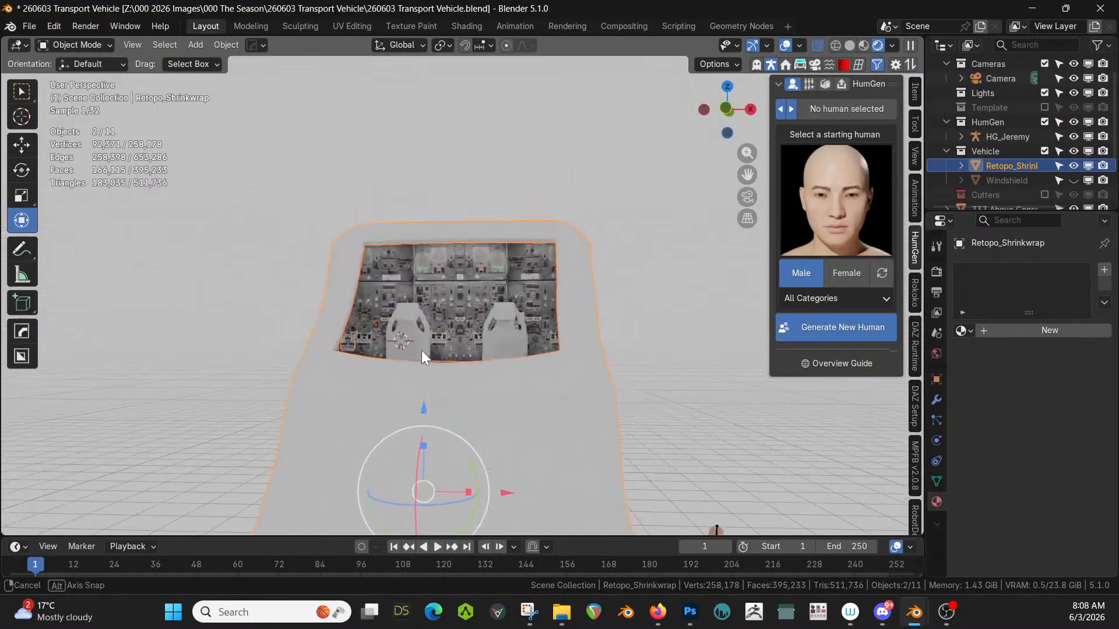
scroll(420, 351, "up", 4)
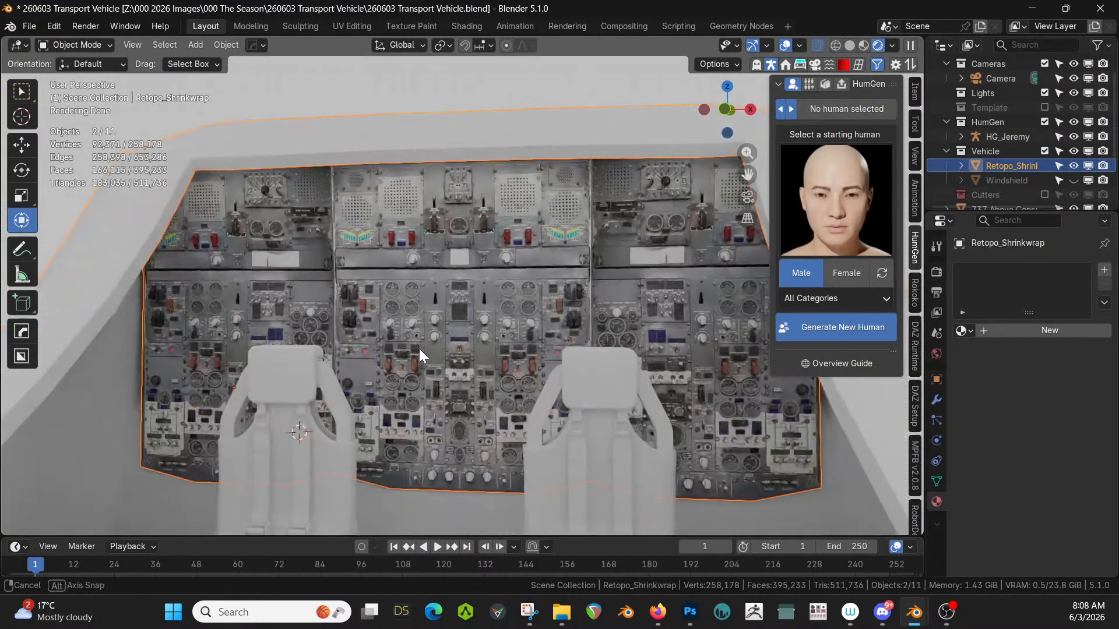
mouse_move(418, 349)
middle_mouse_down()
mouse_move(400, 363)
mouse_move(428, 356)
middle_mouse_up()
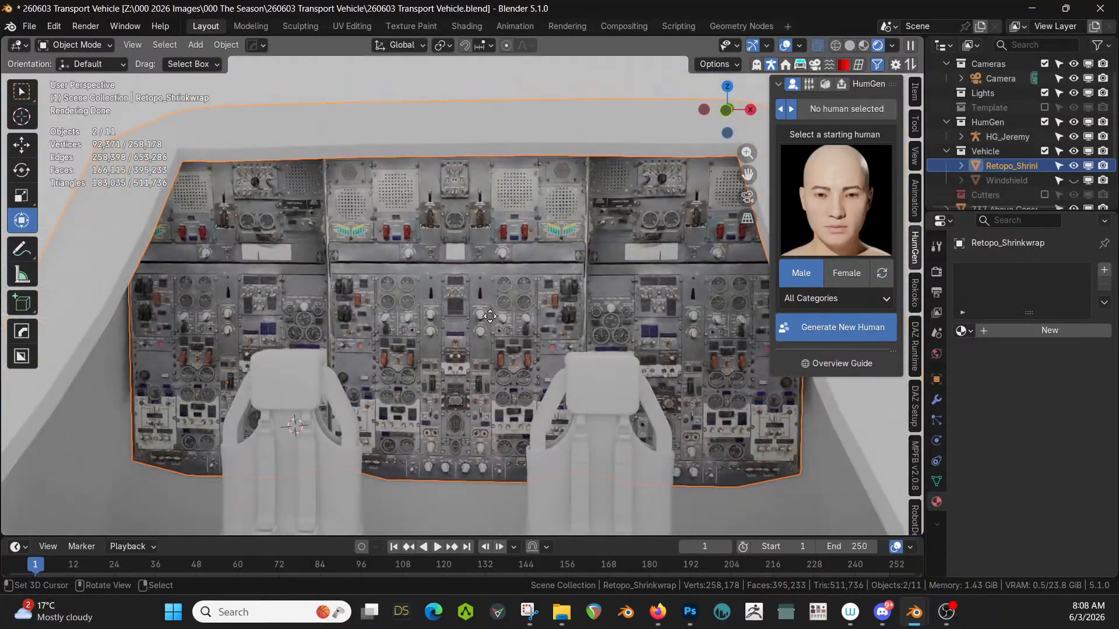
Lower the mirrored rear-wall panels alone by about 0.02 m along Z.
key("g")
key("z")
right_click(443, 288)
left_click(443, 287)
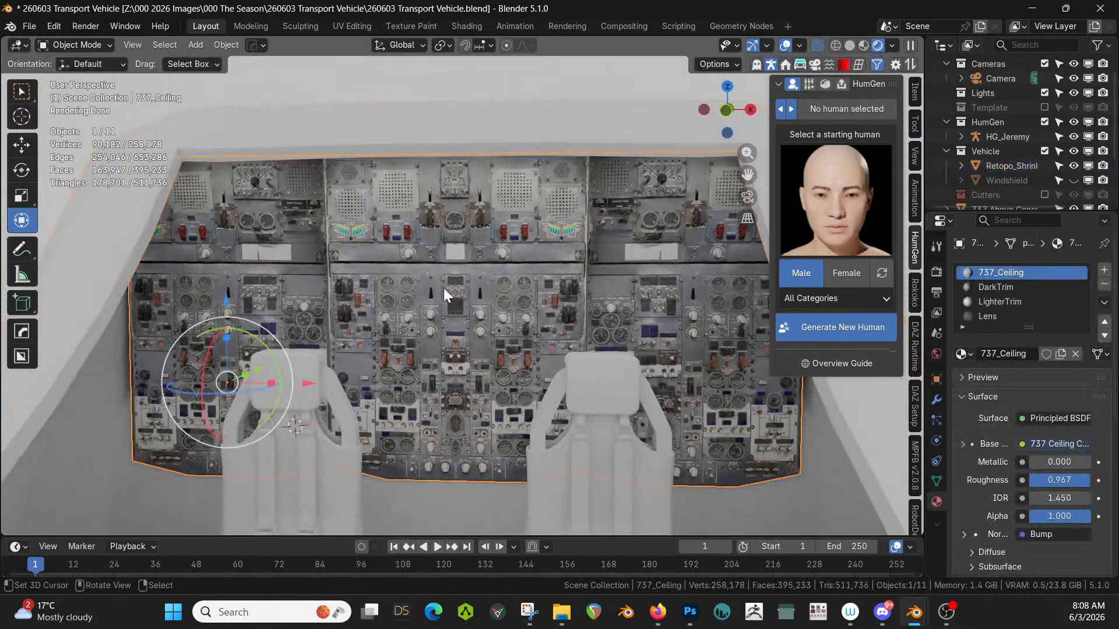
key("g")
key("z")
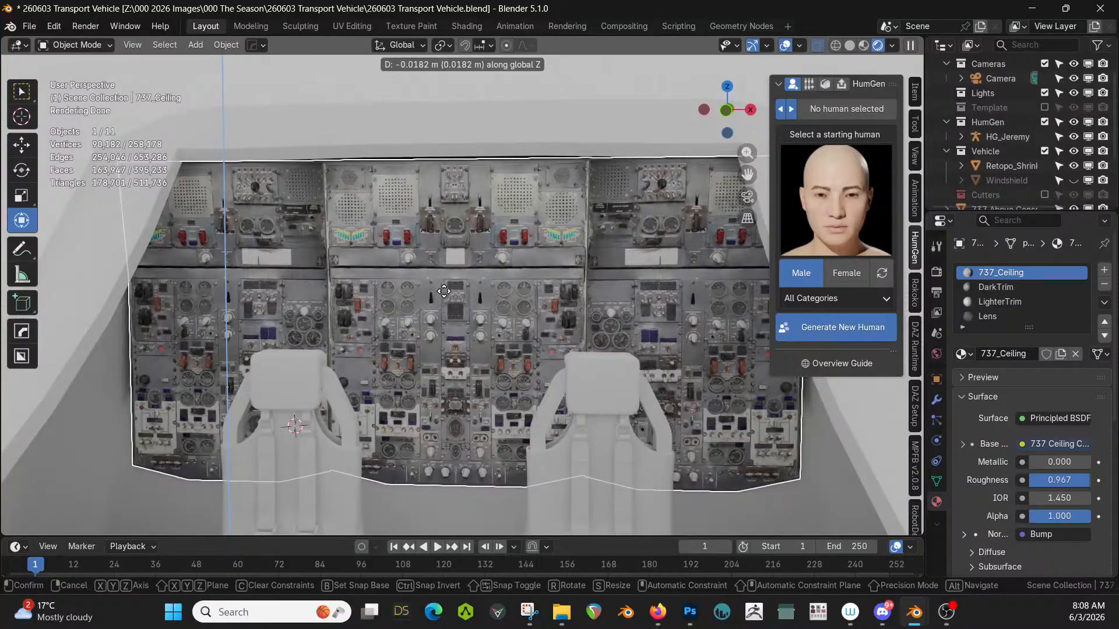
left_click(444, 290)
Place the Wall Panel Cluster asset inside the cabin at the side wall on the negative X side.
middle_click_drag(444, 289, 529, 302)
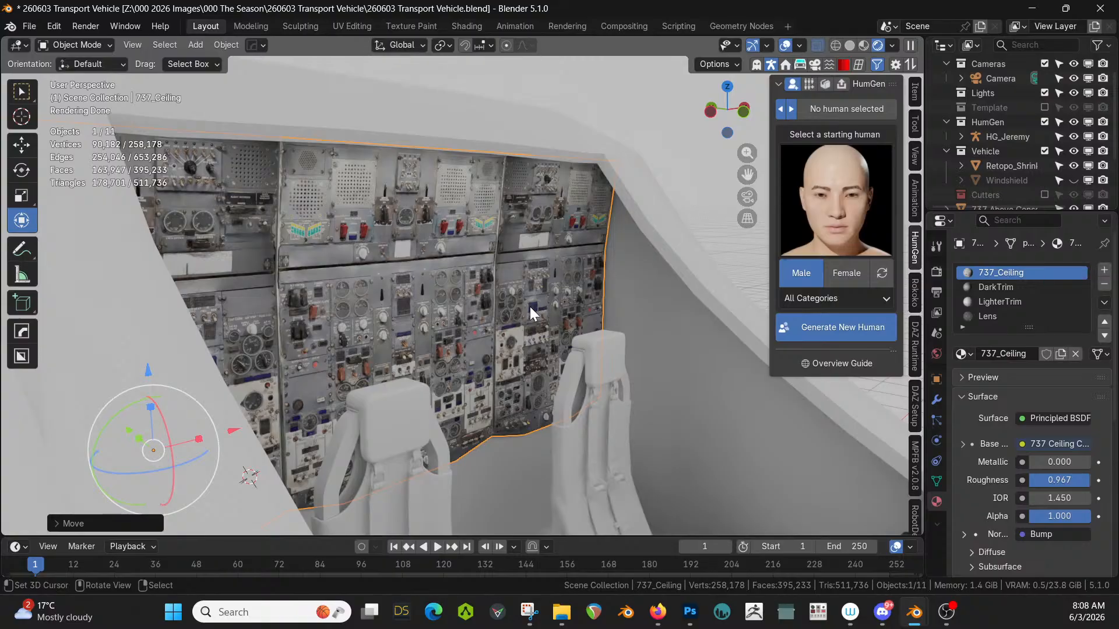
scroll(397, 330, "down", 6)
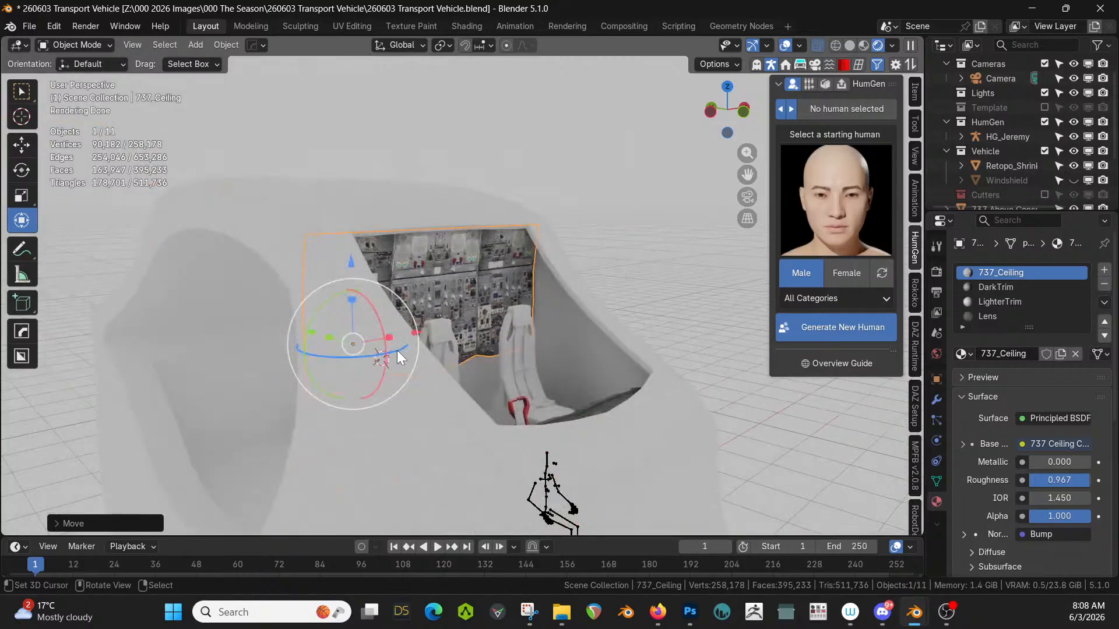
middle_click_drag(397, 351, 257, 349)
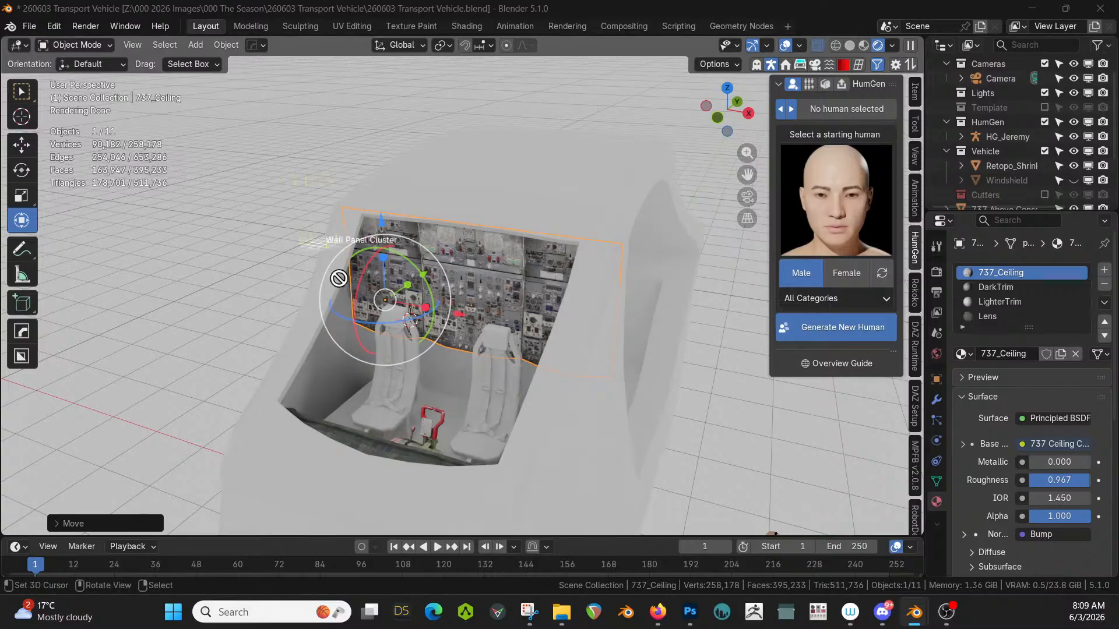
left_click(347, 364)
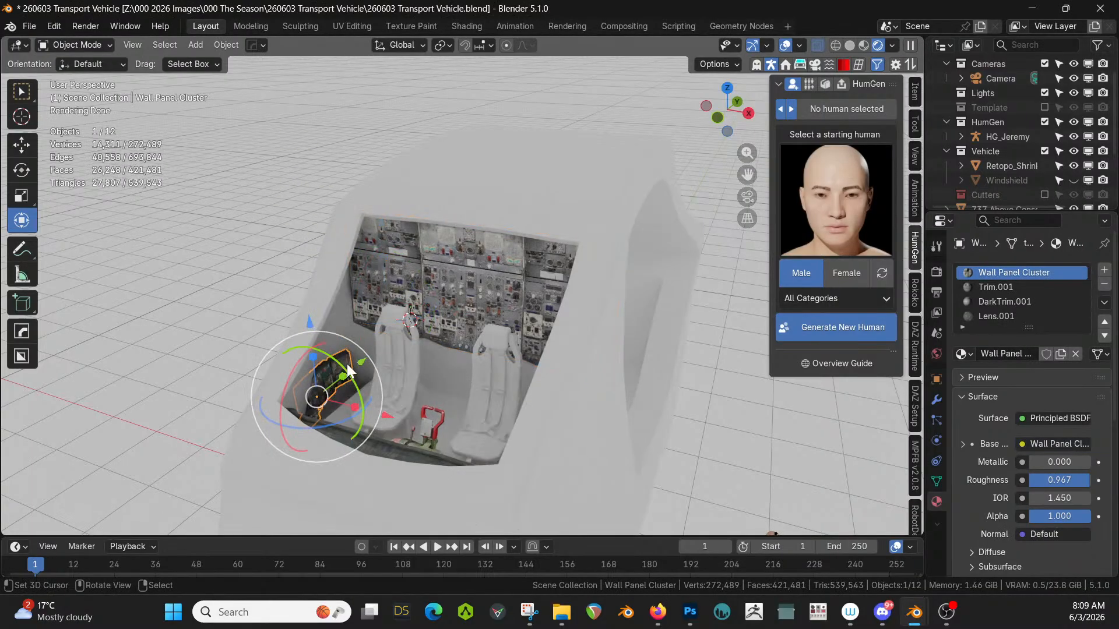
key("KP_Decimal")
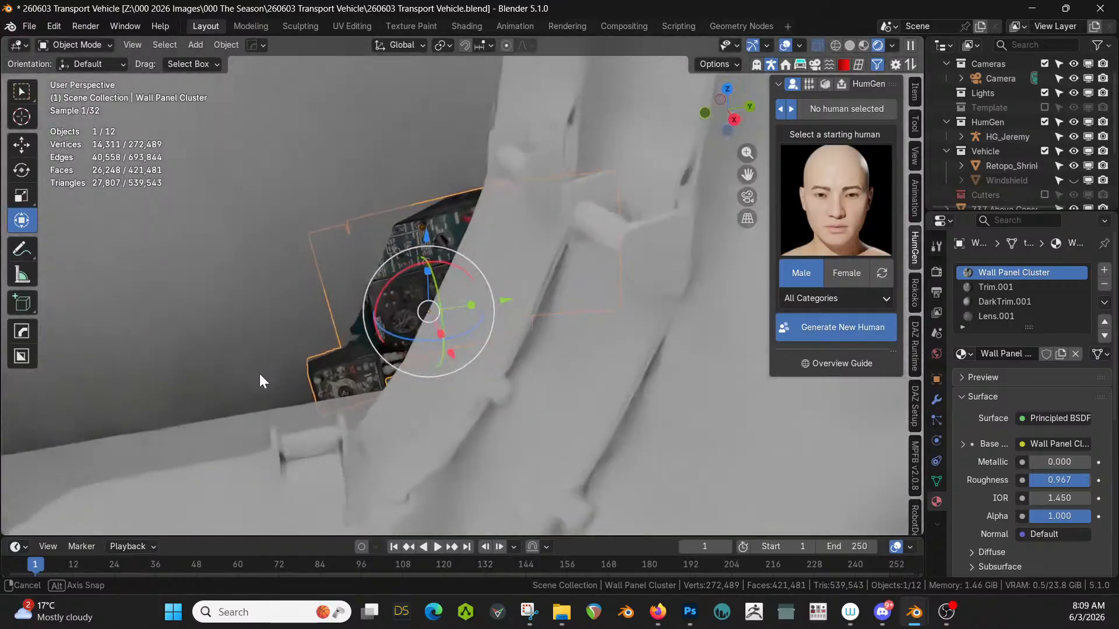
Clear the wall panel cluster's rotation and rotate it 90° about the Z axis.
key("alt+r")
middle_click_drag(285, 379, 362, 411)
type("rz90")
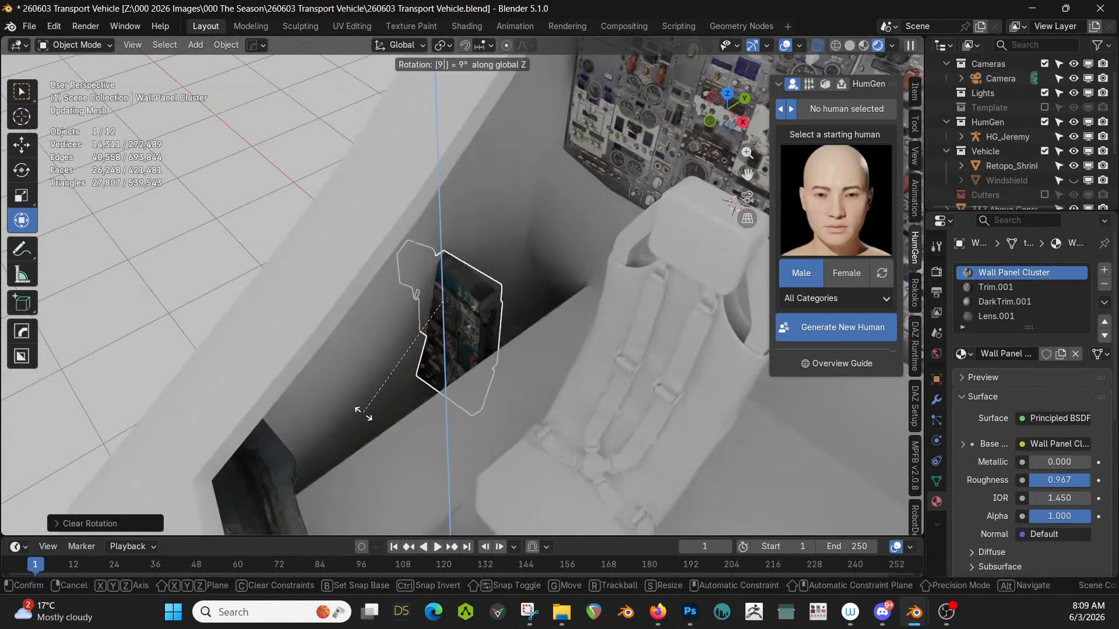
key("Return")
Raise the wall panel cluster about 0.9 m along Z on the cabin's side wall.
middle_click_drag(321, 378, 431, 309)
key("g")
key("z")
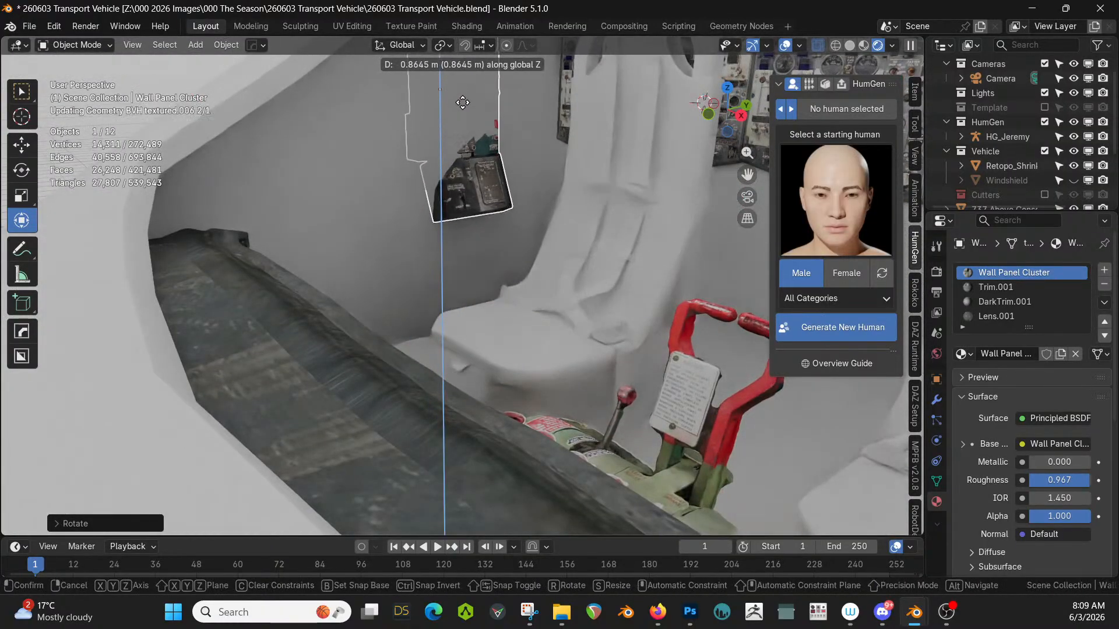
left_click(464, 85)
middle_click_drag(464, 85, 556, 170)
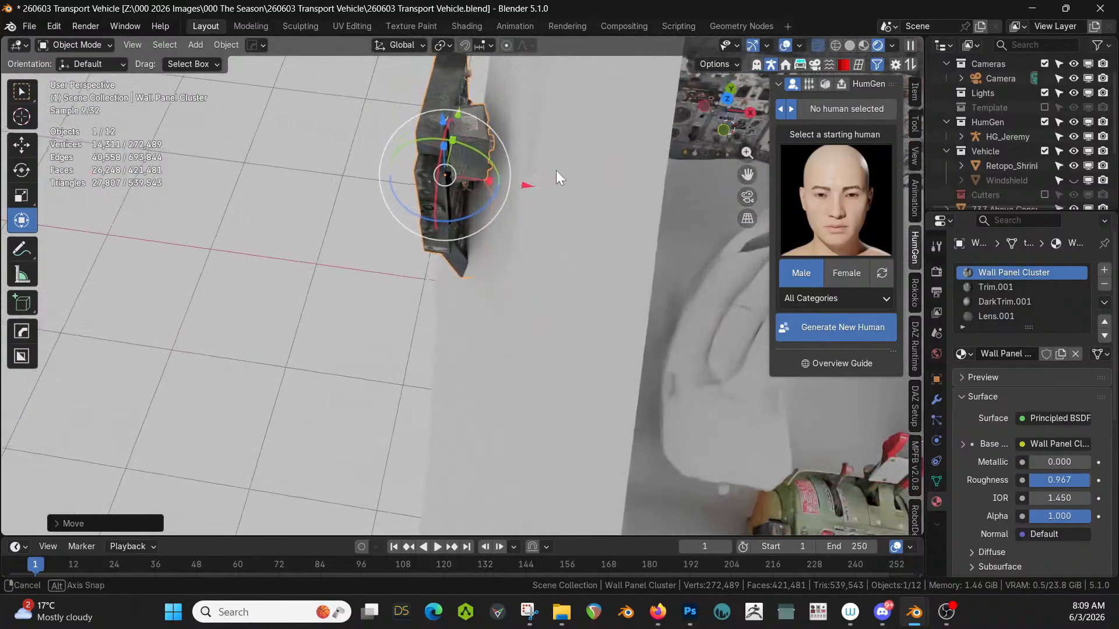
Move the wall panel cluster about 0.25 m along X toward the cabin interior and adjust its height along Z.
key("g")
key("x")
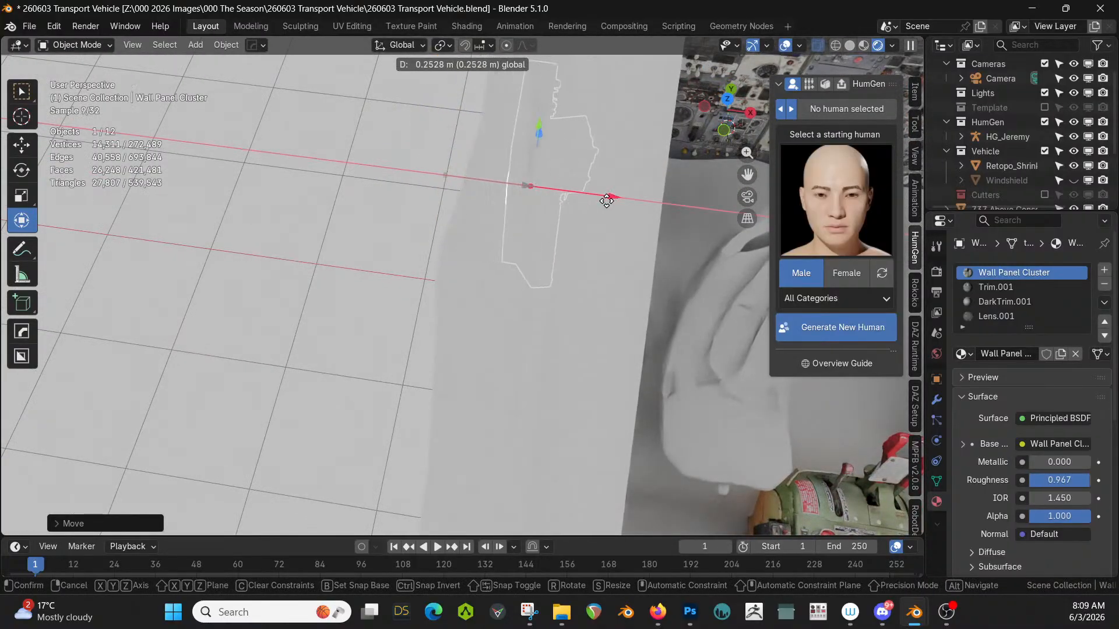
left_click(611, 201)
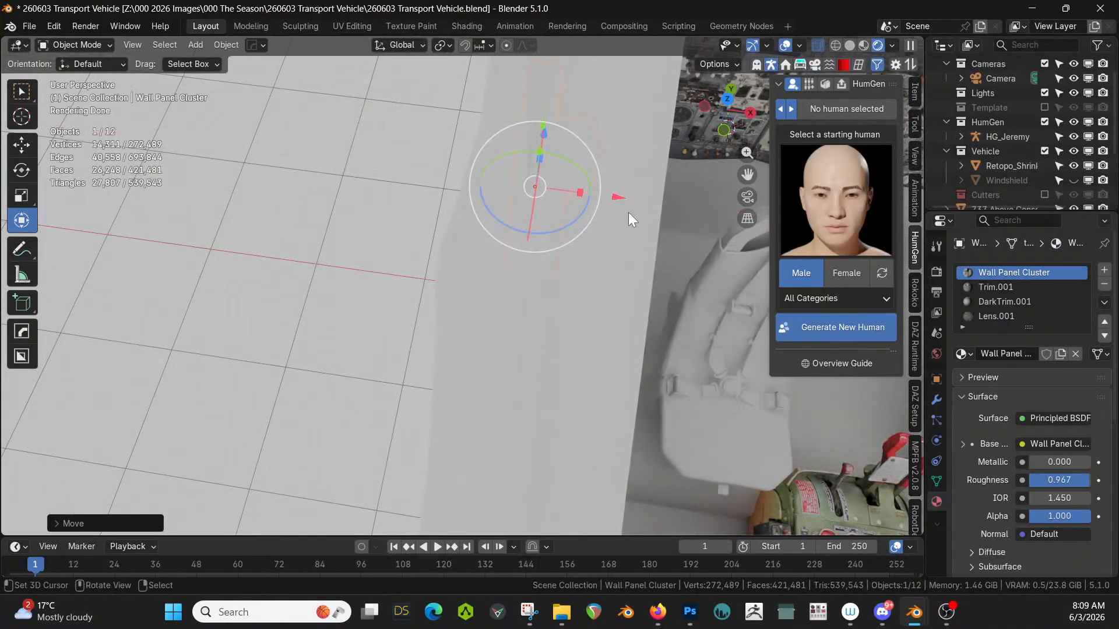
middle_click_drag(629, 212, 576, 310)
key("g")
key("z")
left_click(541, 151)
Mirror the wall panel cluster across the vehicle body on the X axis and save the file.
right_click(653, 258, "shift")
key("alt+x")
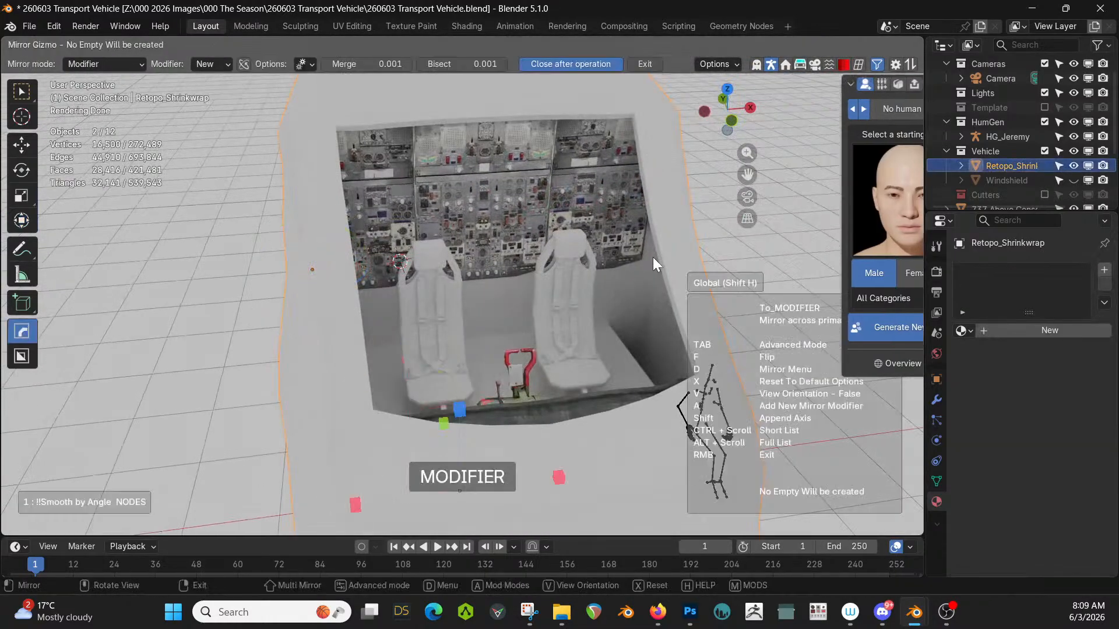
scroll(357, 362, "down", 2)
left_click(360, 453)
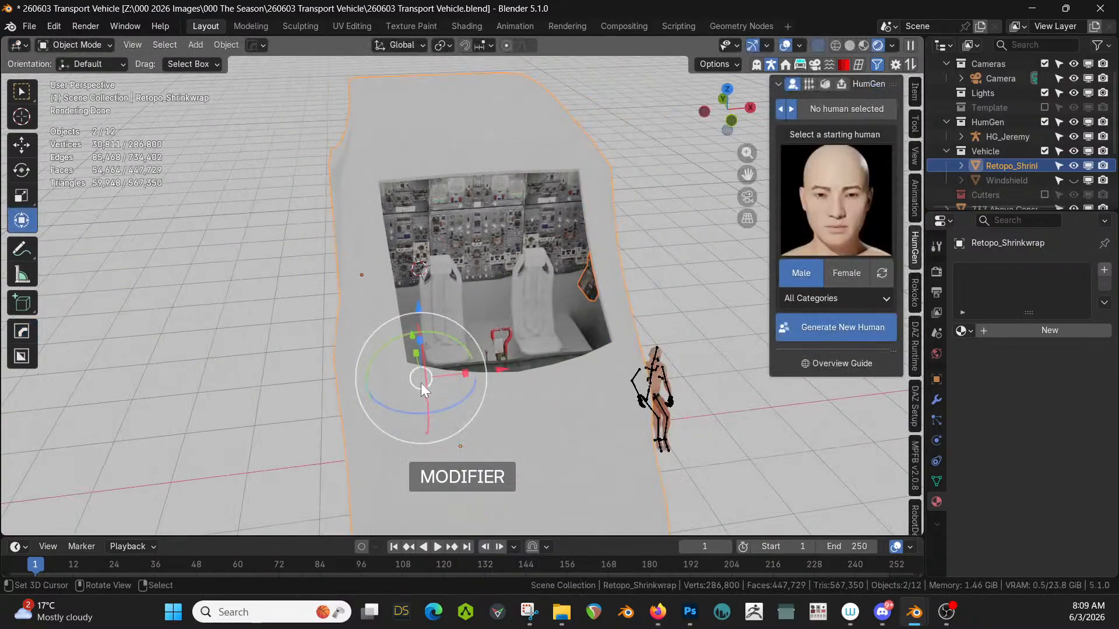
middle_click_drag(420, 383, 343, 380)
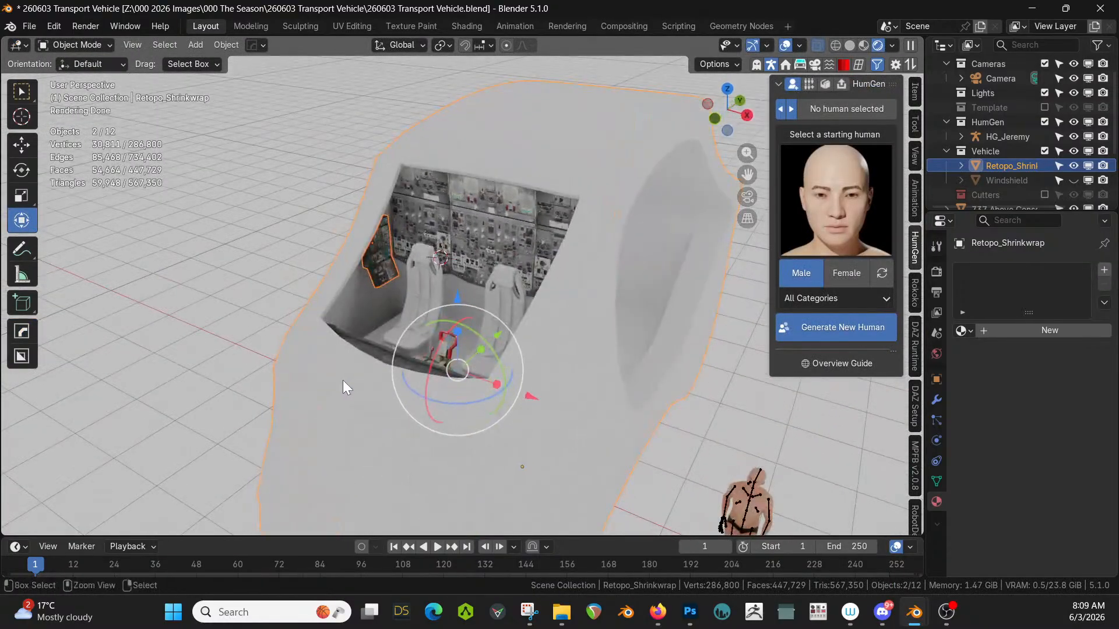
key("ctrl+s")
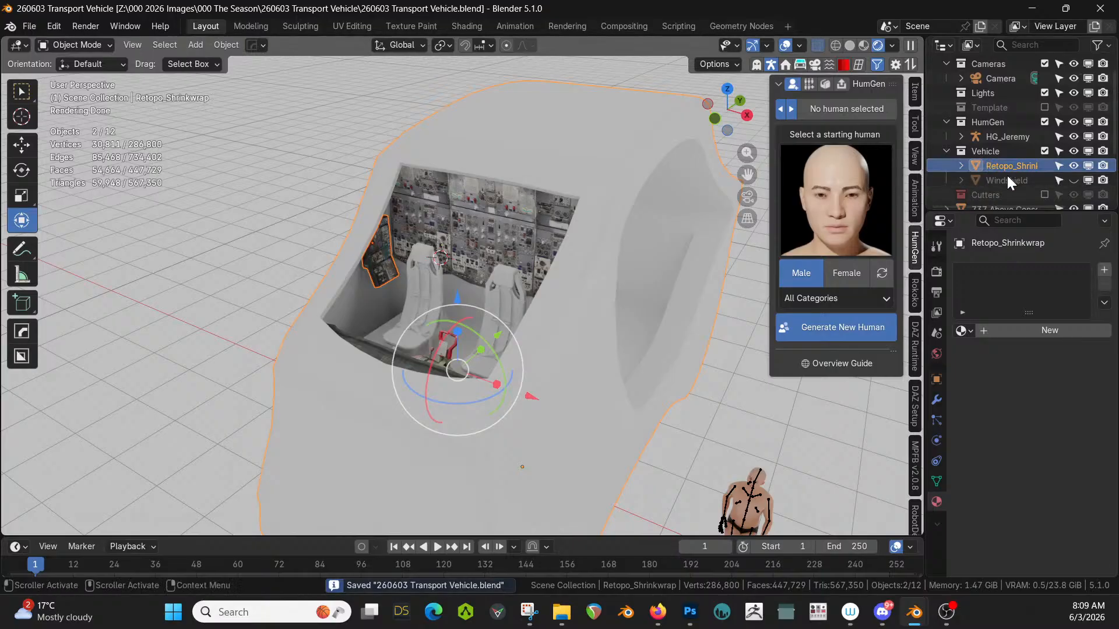
Unhide and select the windshield, and show the scene in solid shading with X-ray off.
left_click(1071, 180)
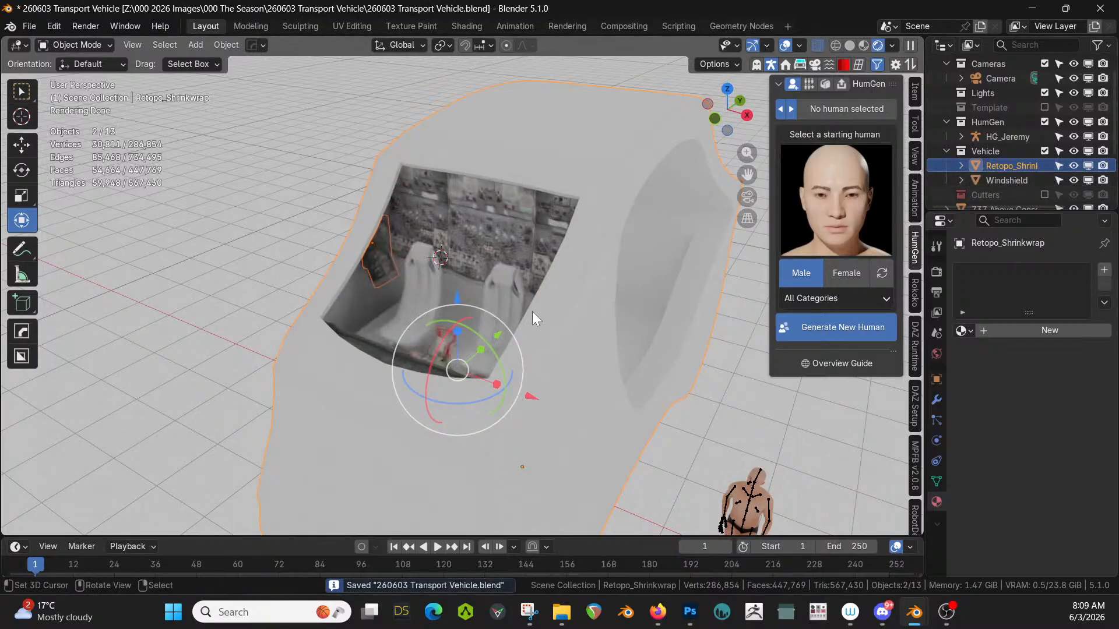
middle_click_drag(533, 312, 567, 282)
left_click(505, 254)
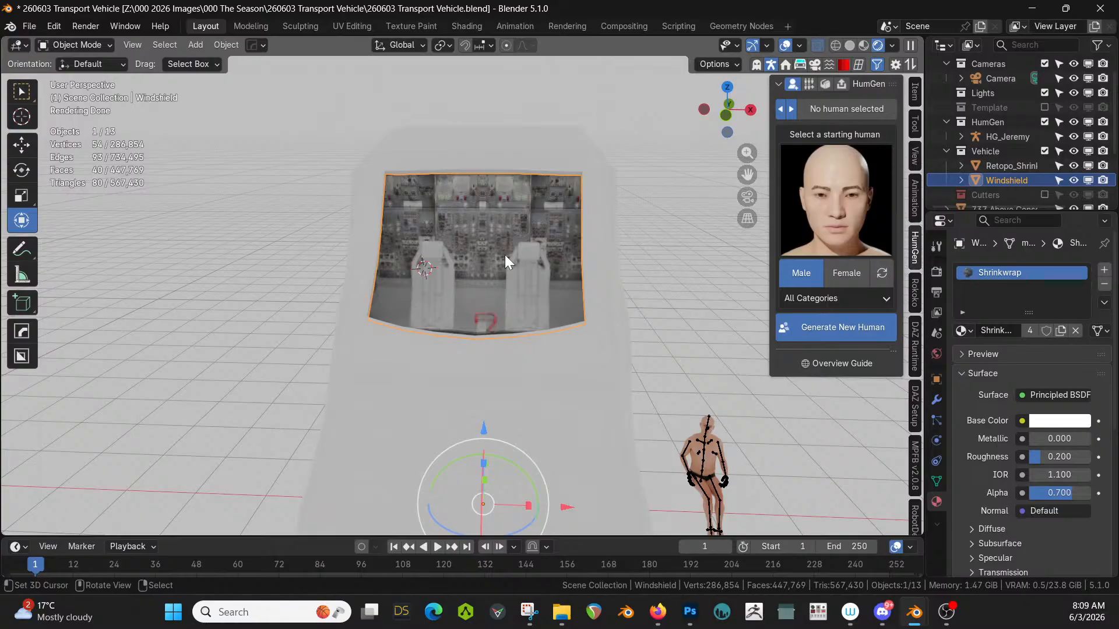
key("z")
key("6")
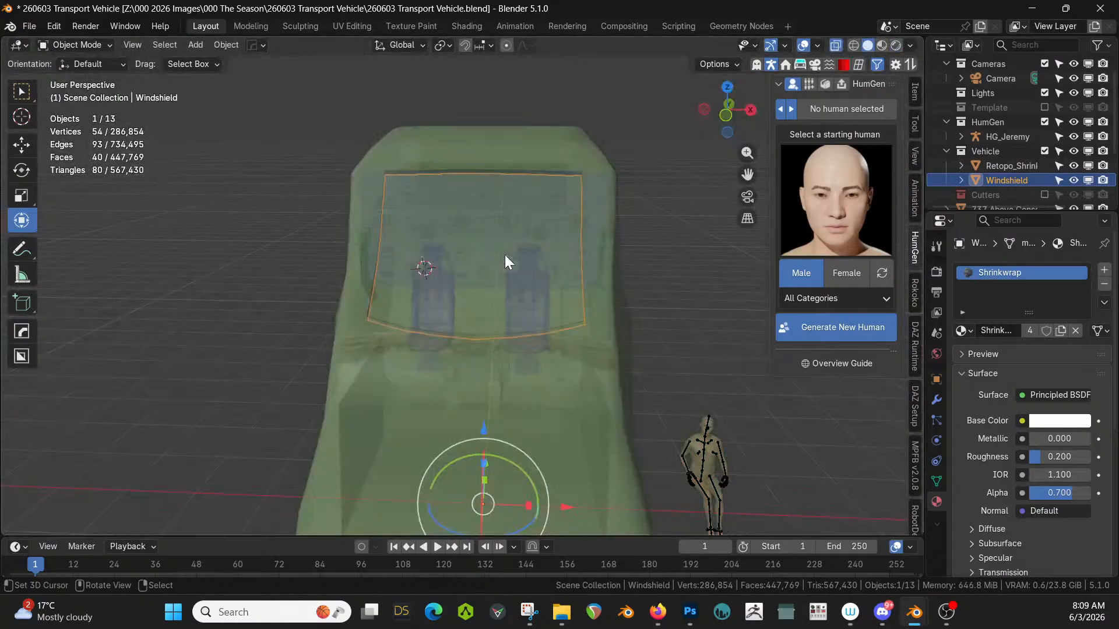
key("alt+z")
middle_click_drag(505, 256, 590, 367)
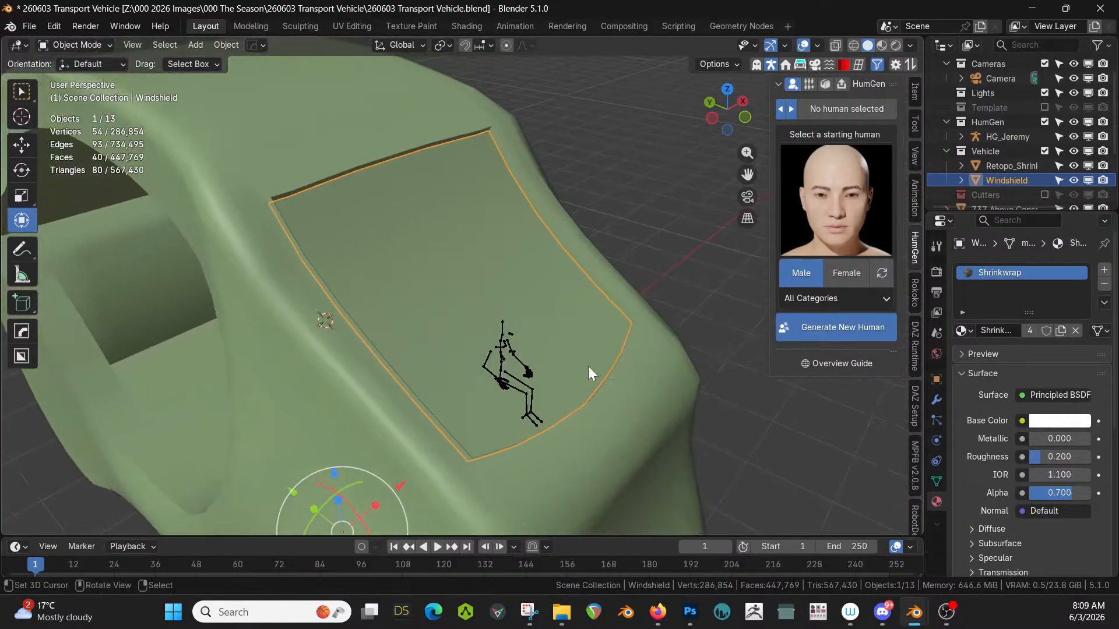
Inset all of the windshield's faces by about 0.036 m to create a border around the glass.
key("Tab")
middle_click_drag(506, 318, 317, 396)
key("a")
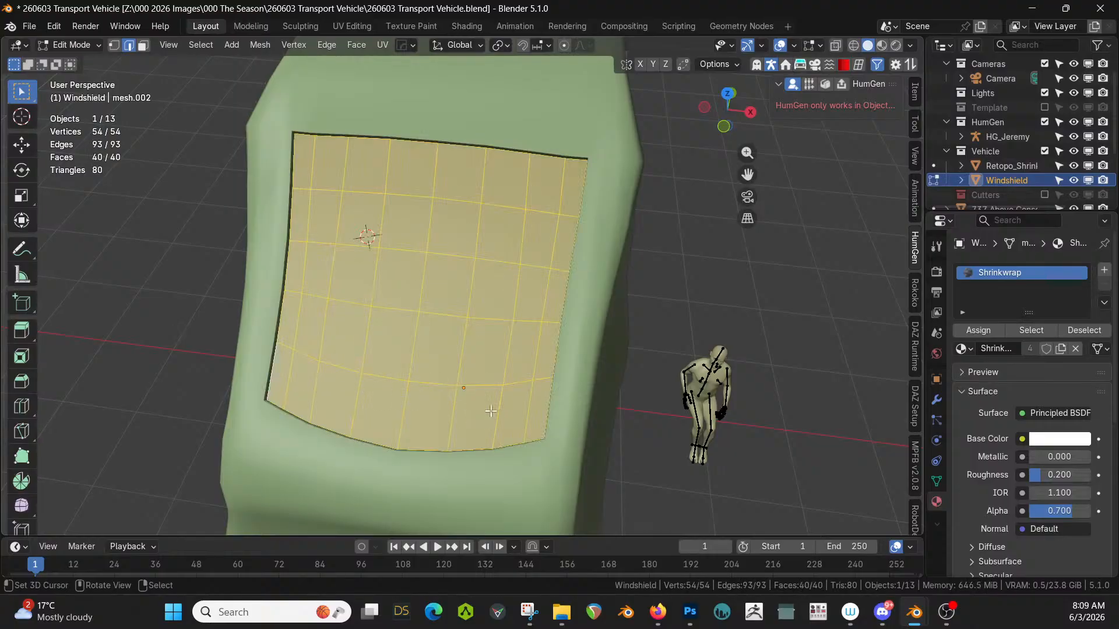
key("i")
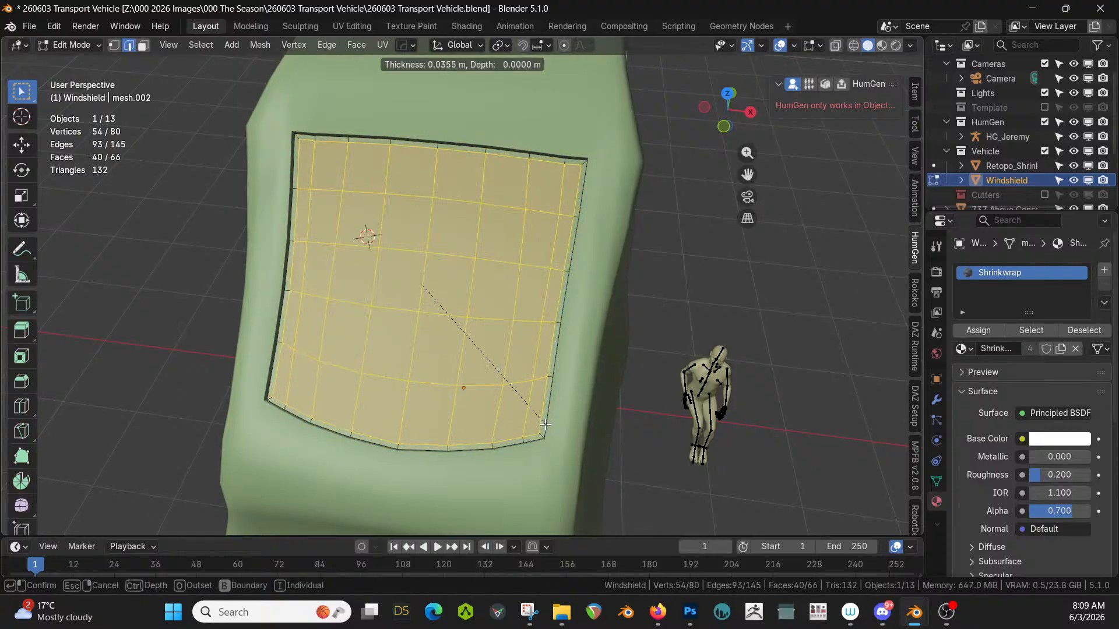
left_click(545, 425)
middle_click_drag(545, 424, 497, 364)
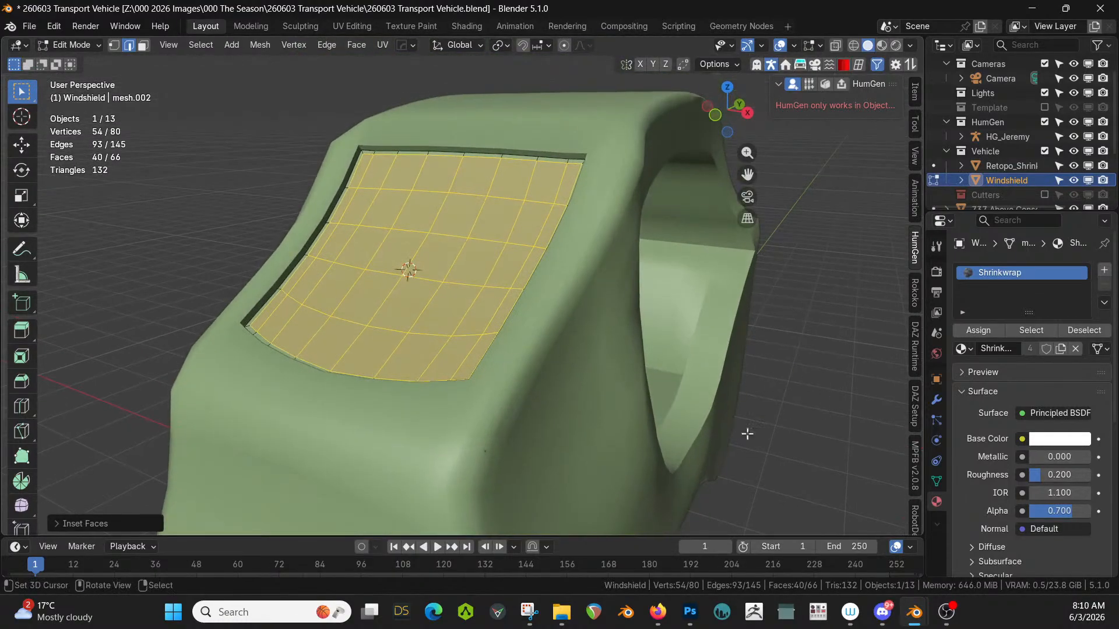
Switch the inset selection to the windshield's outer border faces and extrude them about 0.02 m outward along their normals.
left_click(67, 523)
left_click(182, 487)
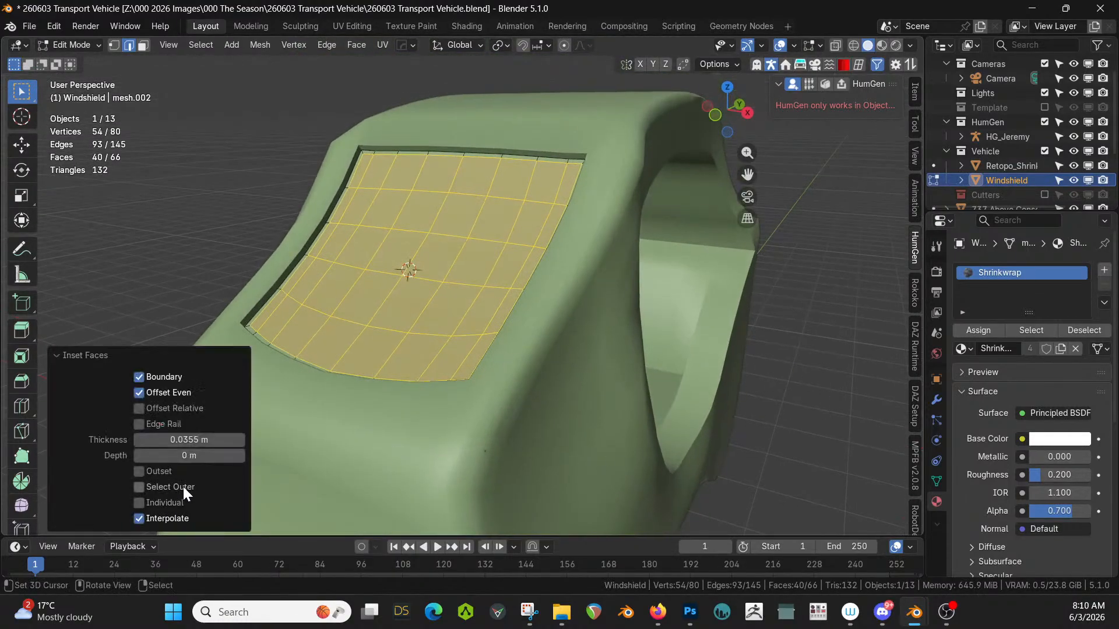
key("e")
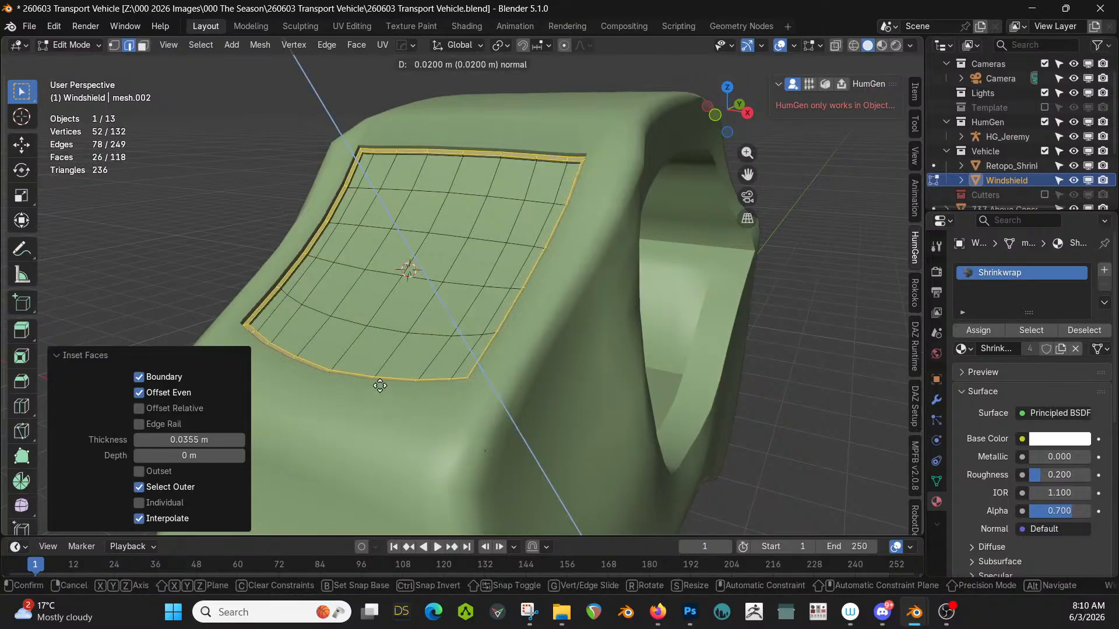
left_click(380, 385)
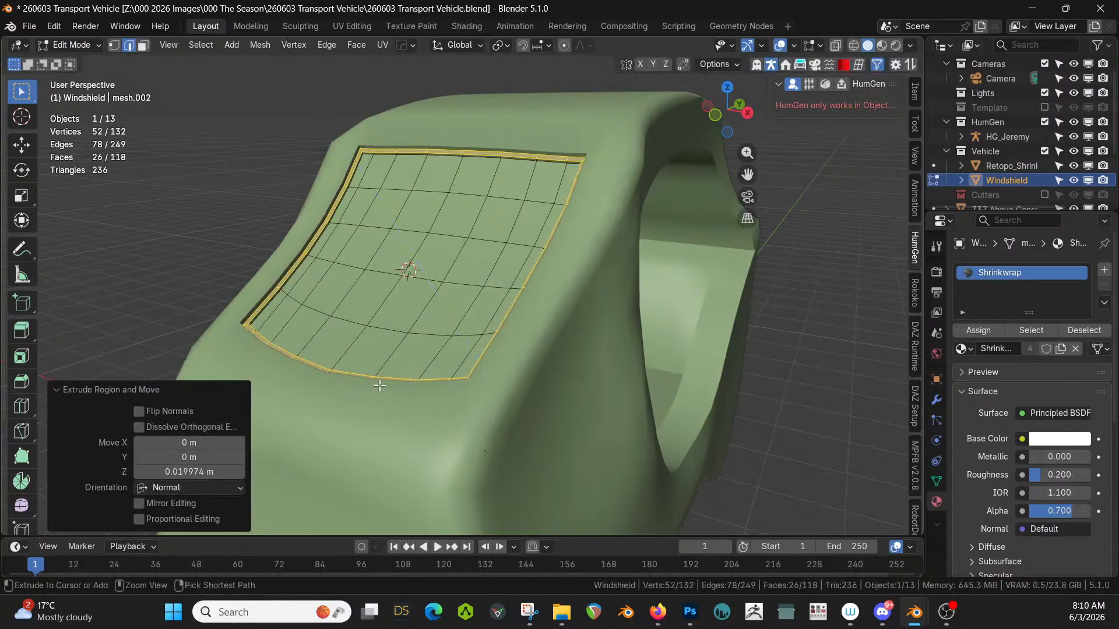
Grow the selection to the whole raised windshield frame and assign it a Rubber material in a new slot.
key("ctrl+KP_Add")
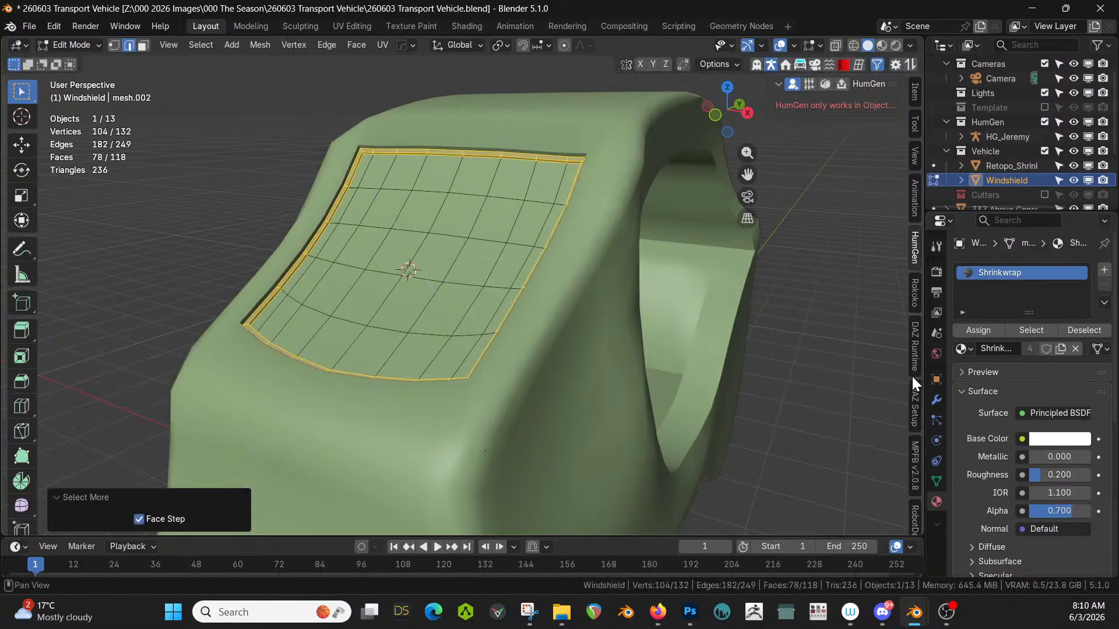
left_click(1104, 270)
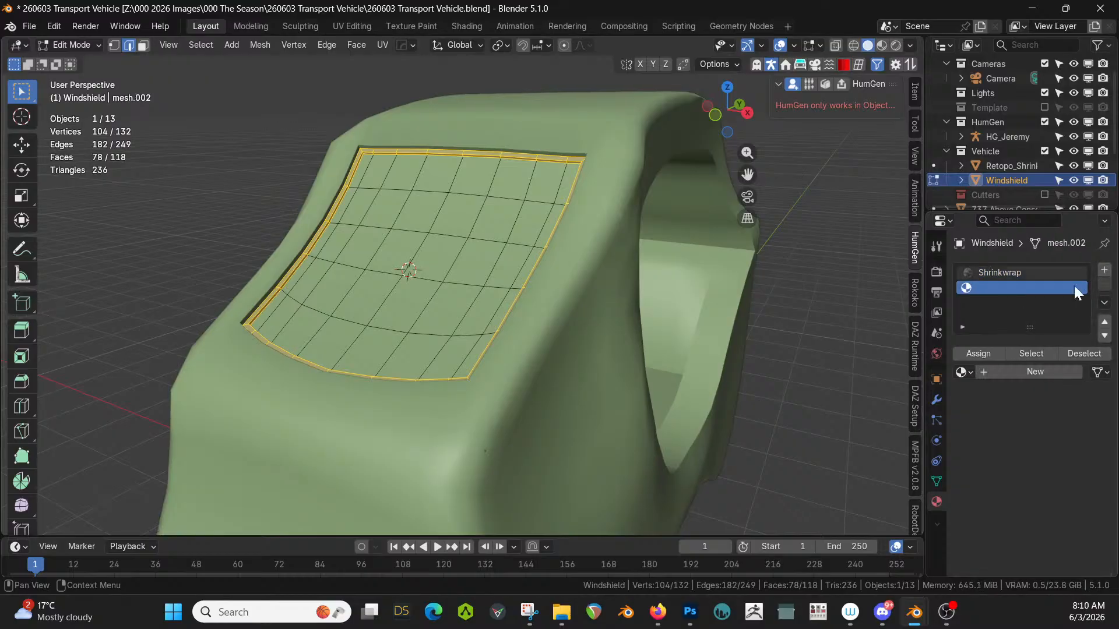
left_click(844, 63)
left_click(915, 280)
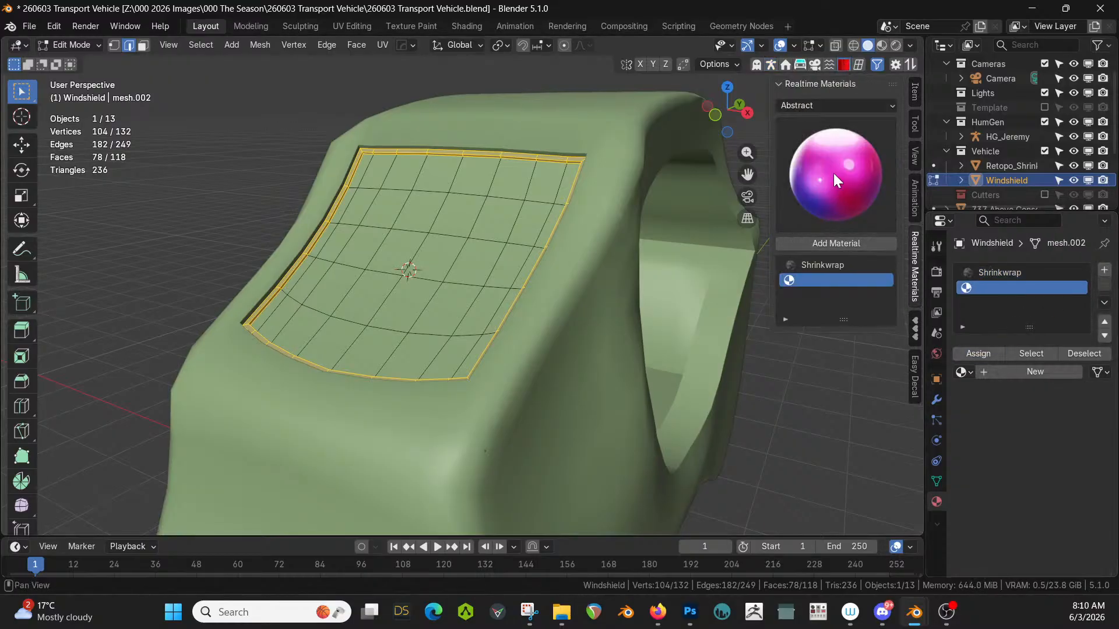
left_click(833, 173)
left_click(467, 493)
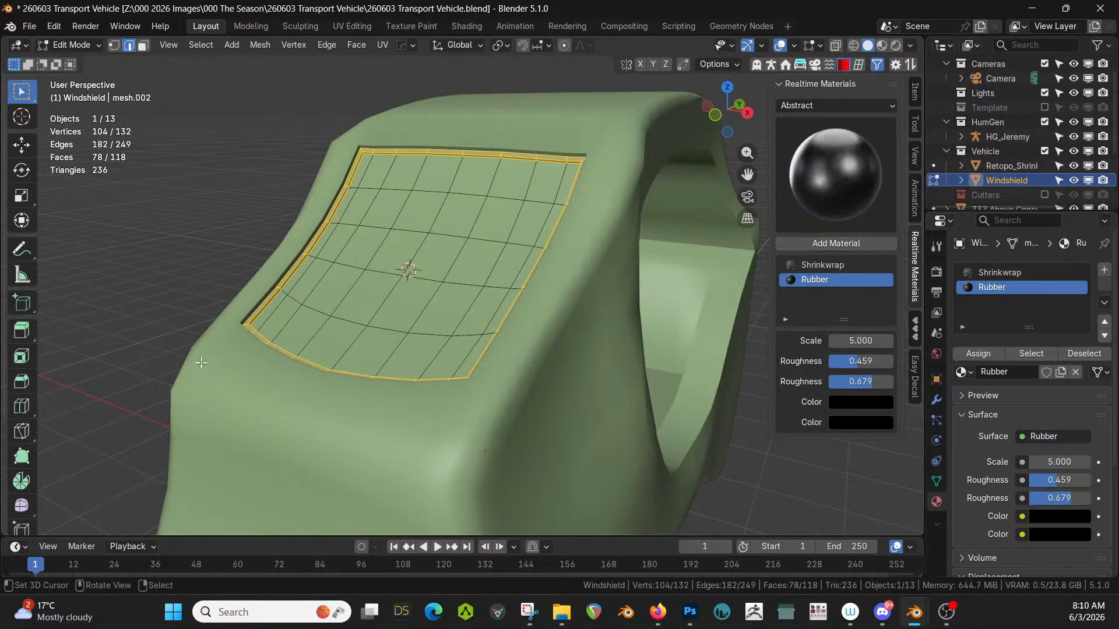
Replace the windshield's Shrinkwrap material with kc-glass-clear from the KO-Special-Mats pack.
middle_click_drag(263, 347, 408, 350)
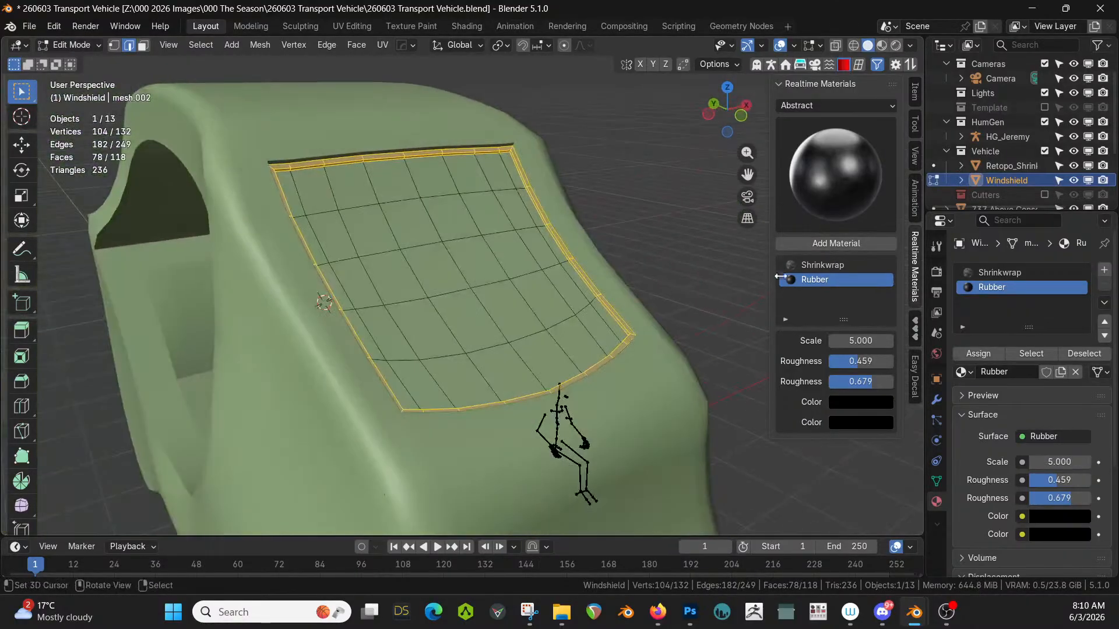
left_click(990, 272)
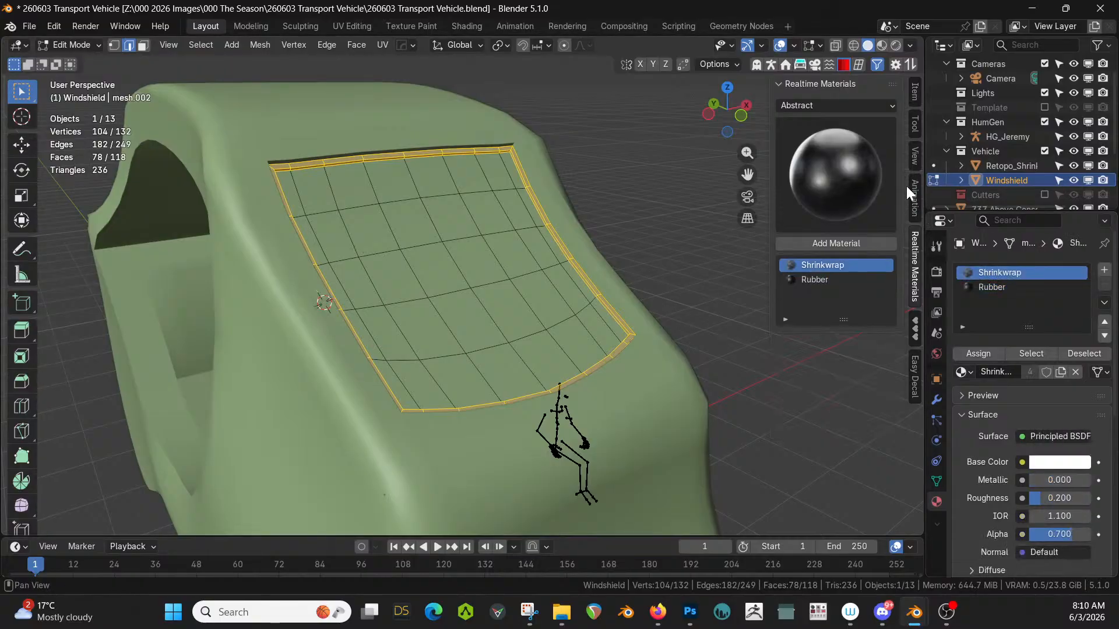
left_click(918, 323)
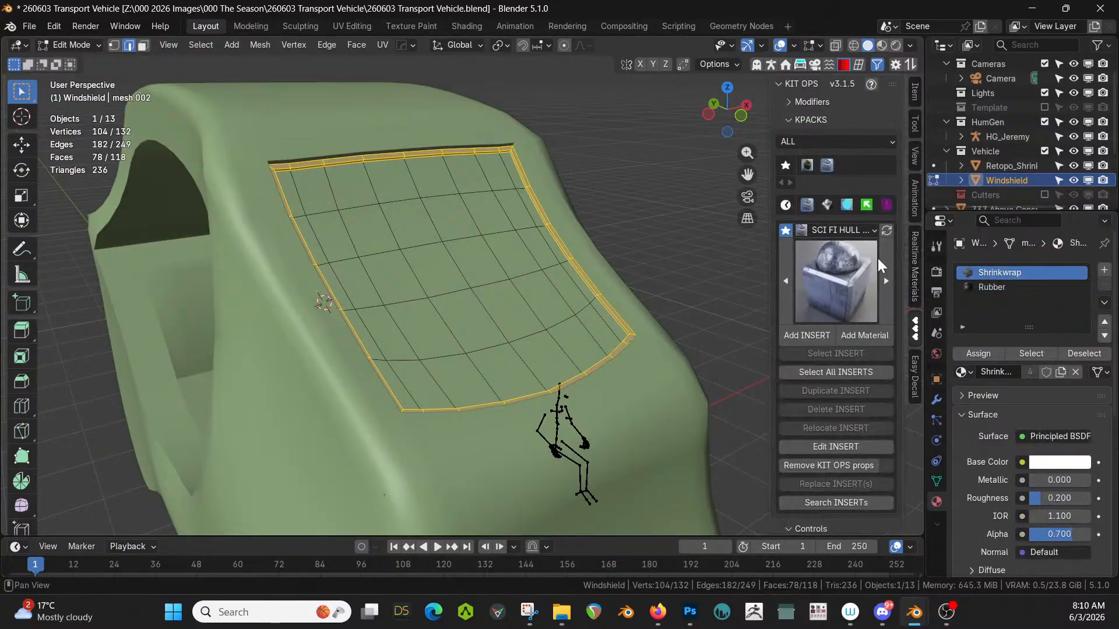
left_click(833, 227)
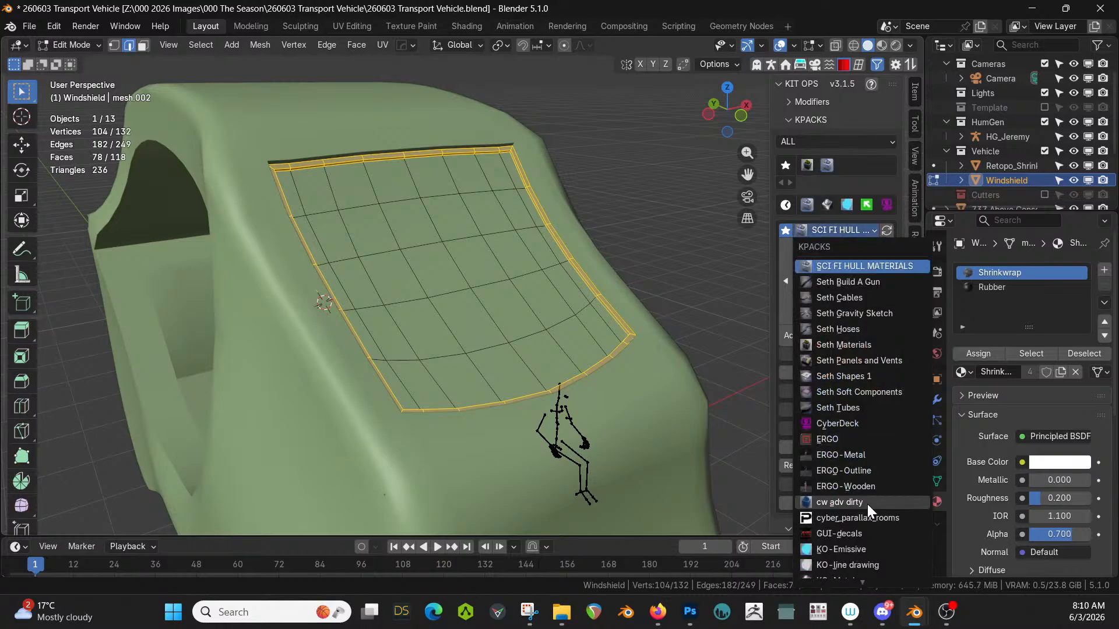
scroll(866, 507, "down", 2)
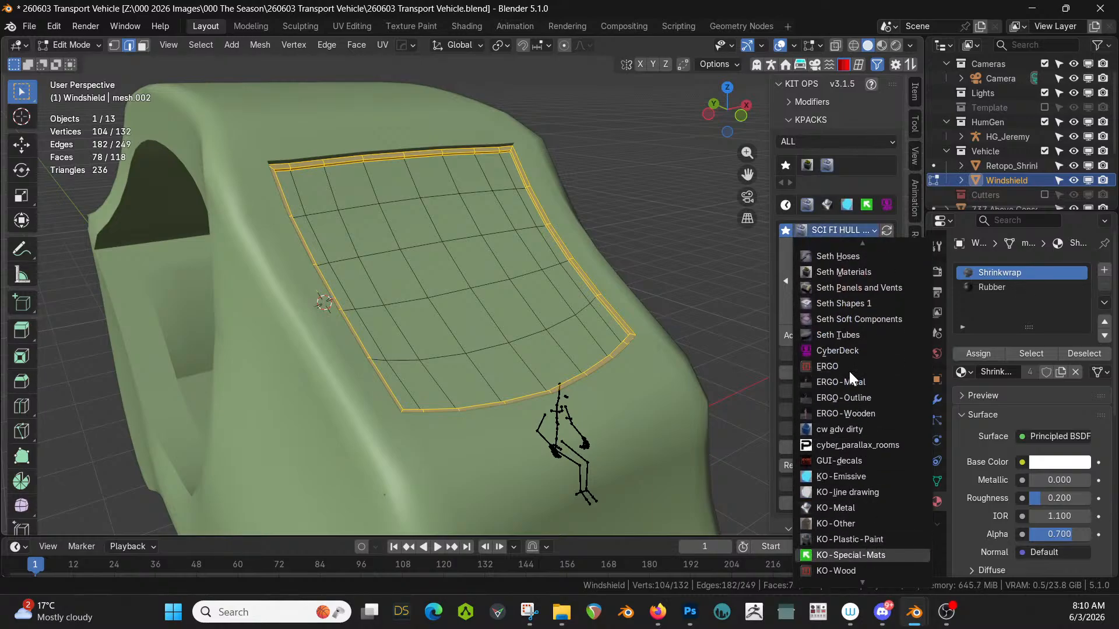
key("Return")
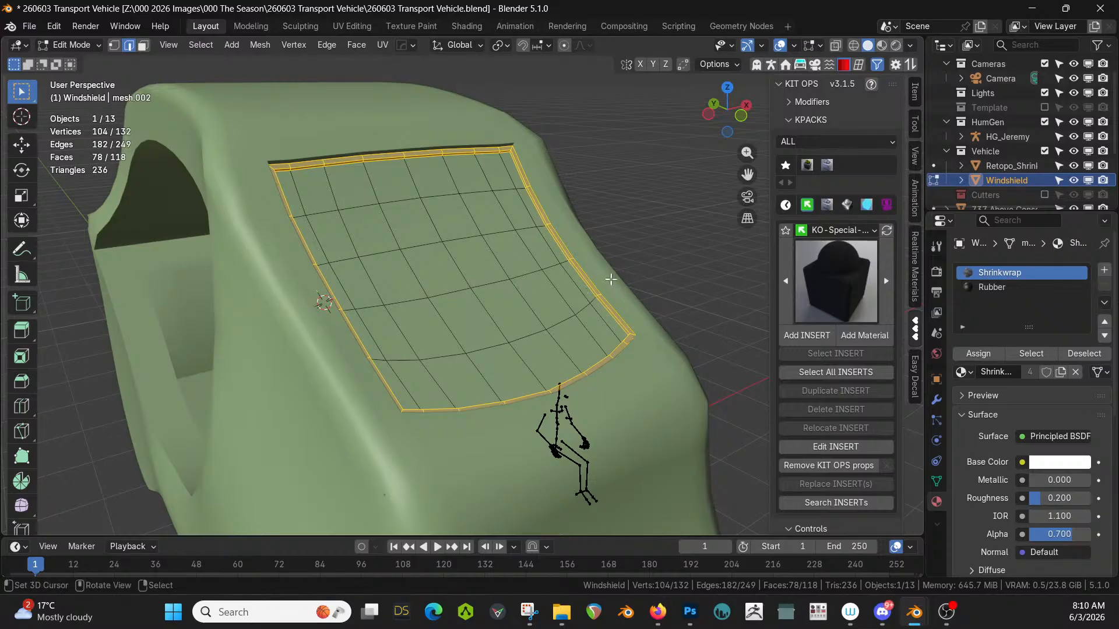
left_click(830, 294)
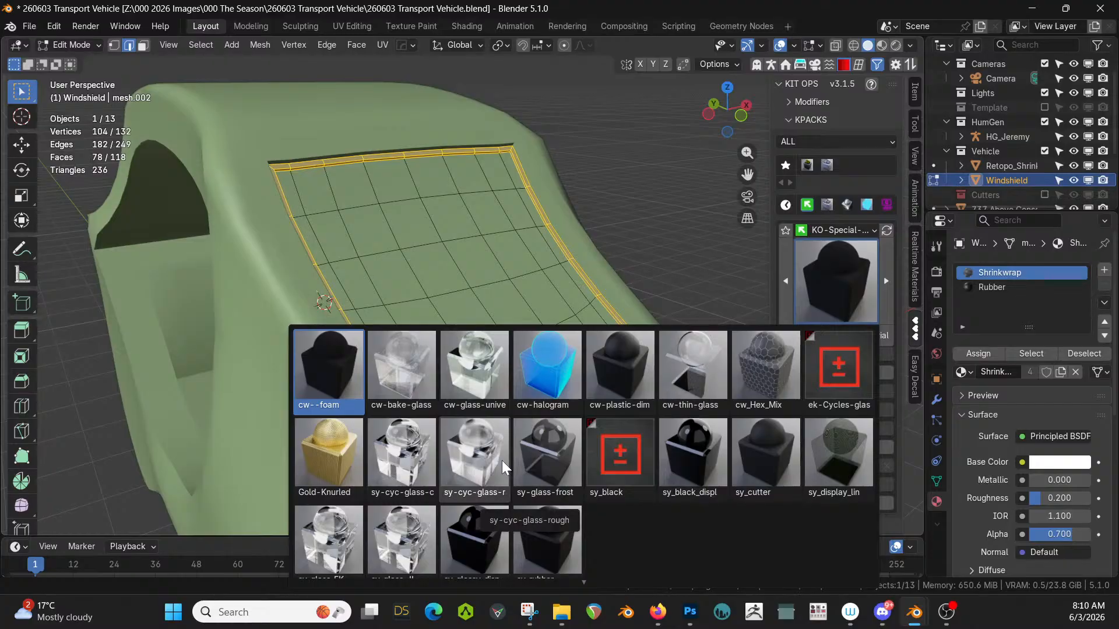
left_click(407, 466)
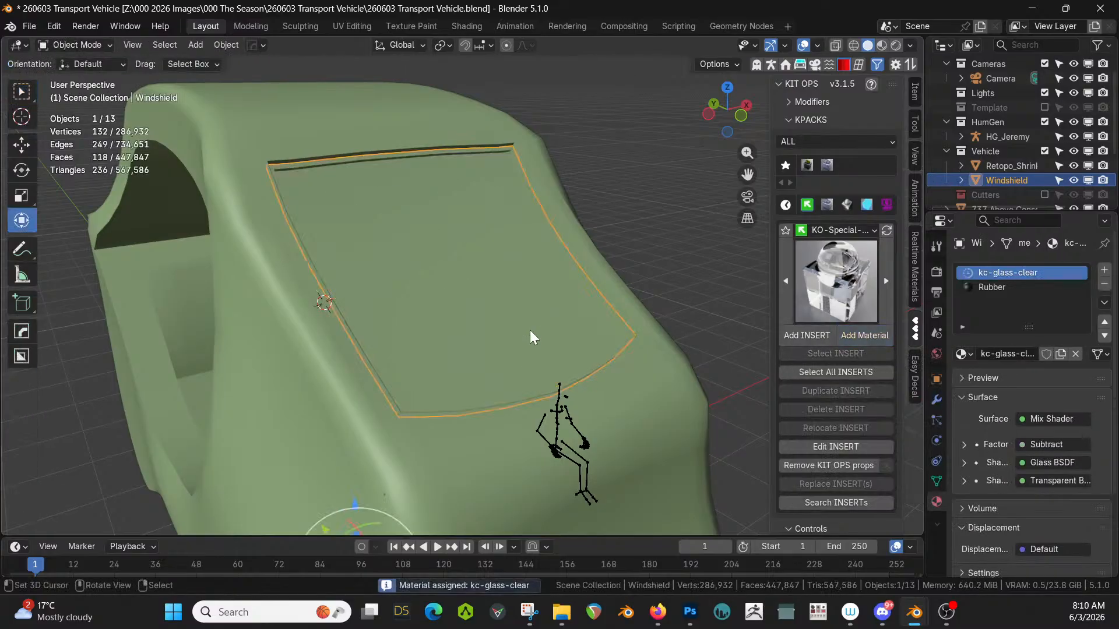
Select all windshield faces using the kc-glass-clear material and separate them into their own object.
middle_click_drag(538, 333, 461, 276)
left_click(461, 277)
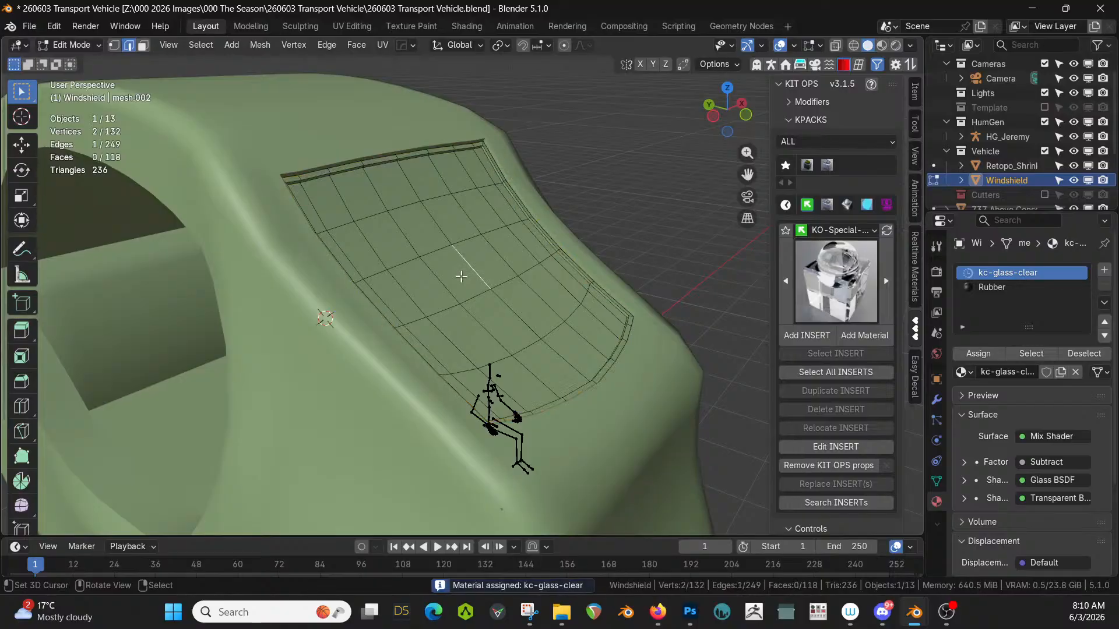
key("3")
left_click(455, 276)
left_click(1030, 354)
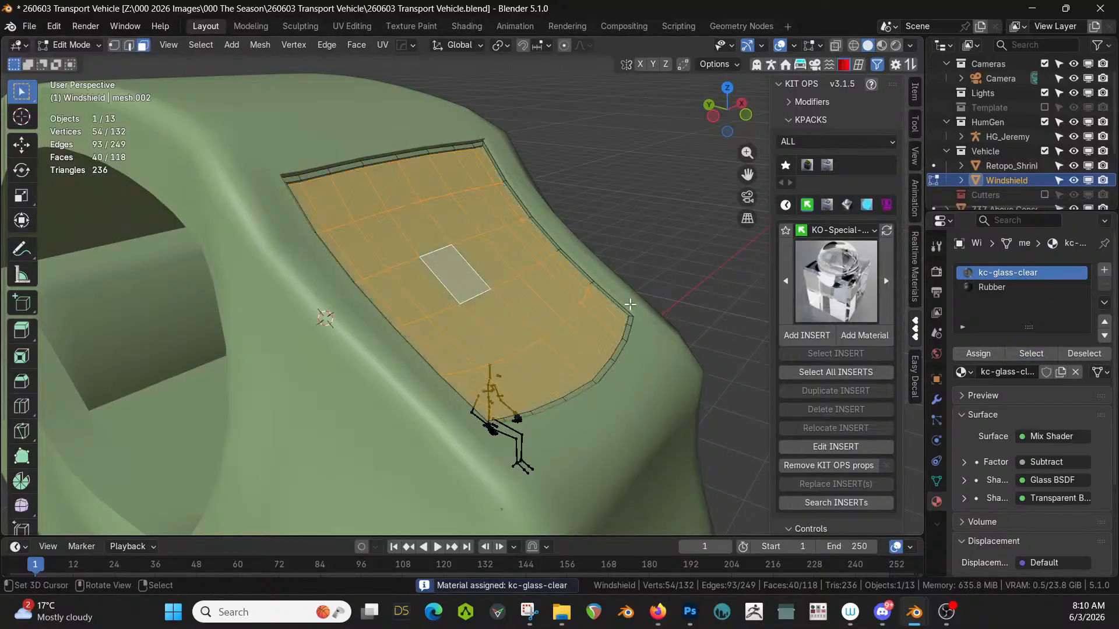
key("p")
left_click(551, 302)
key("Tab")
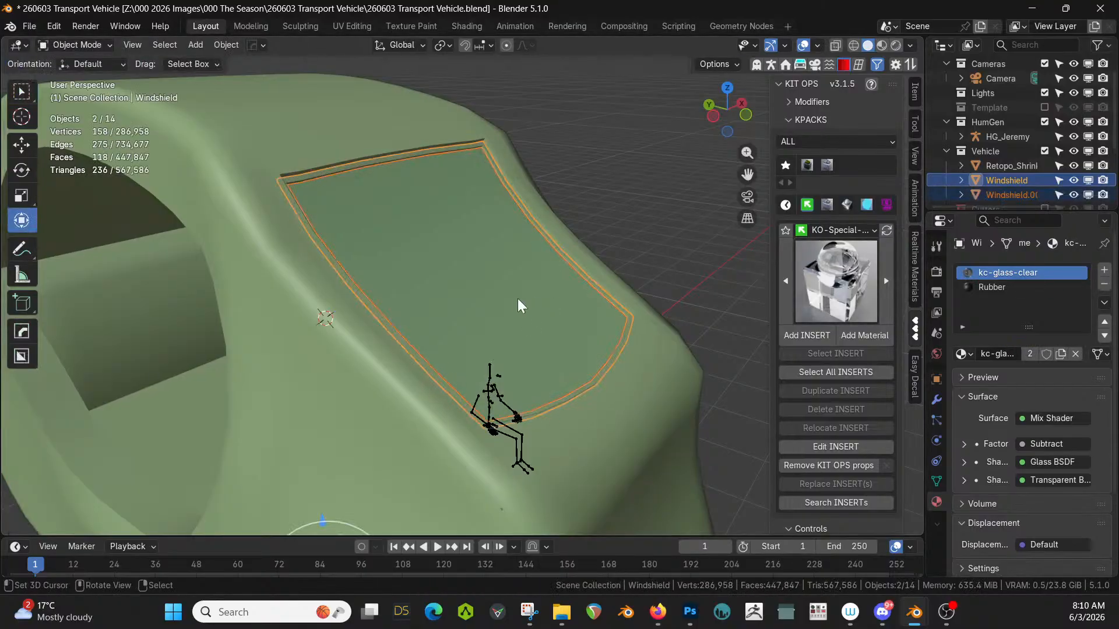
Select the separated glass pane and add a Solidify modifier to it.
left_click(513, 297)
key("q")
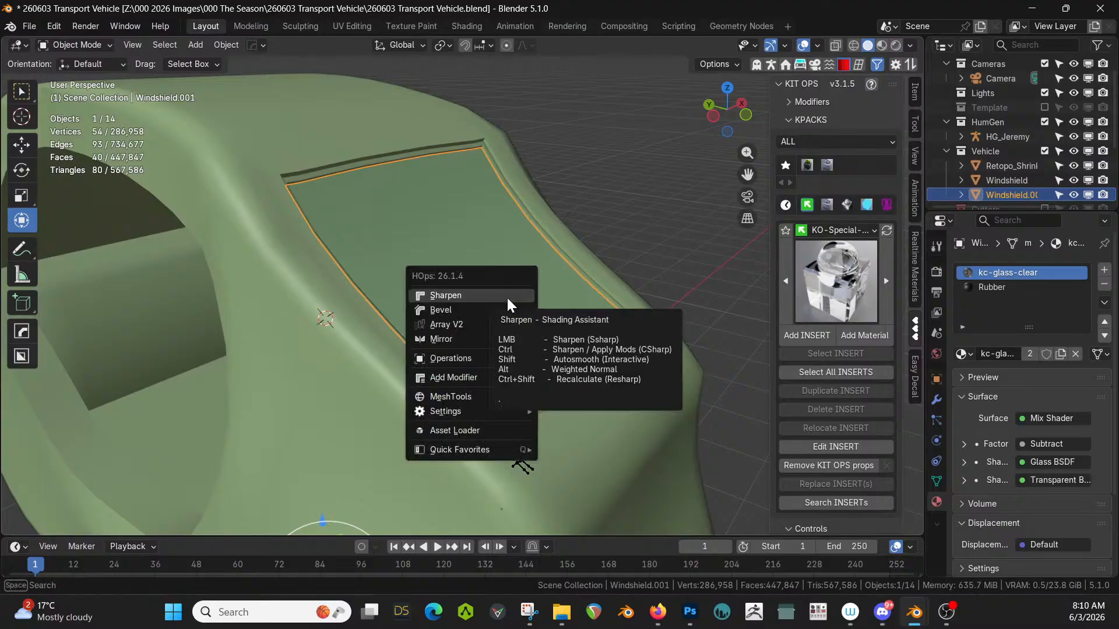
mouse_move(508, 386)
left_click(575, 393)
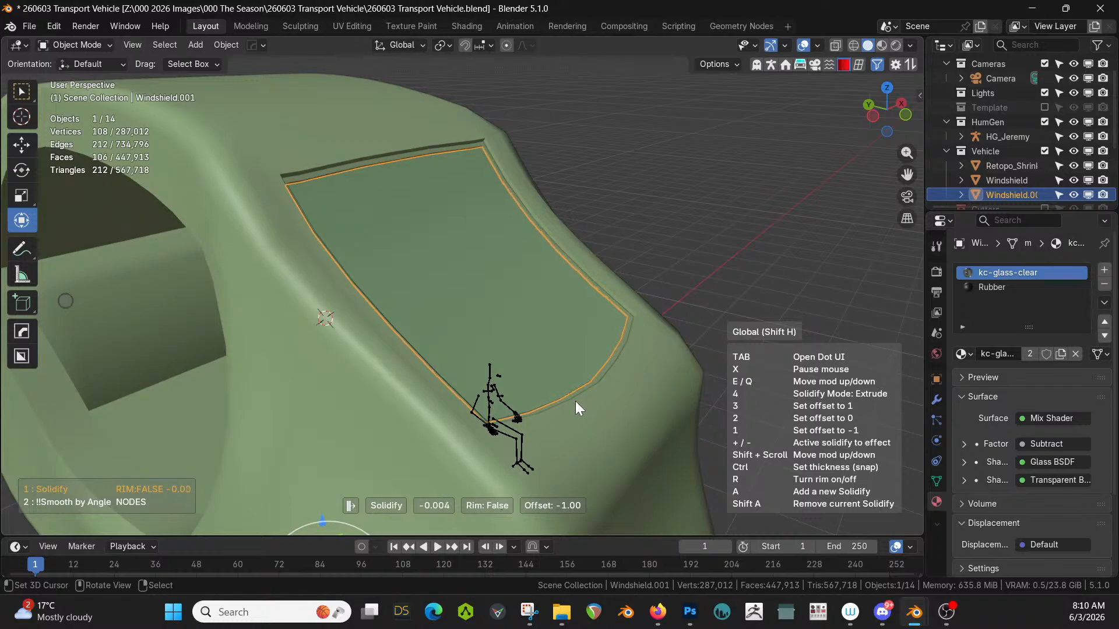
left_click(574, 405)
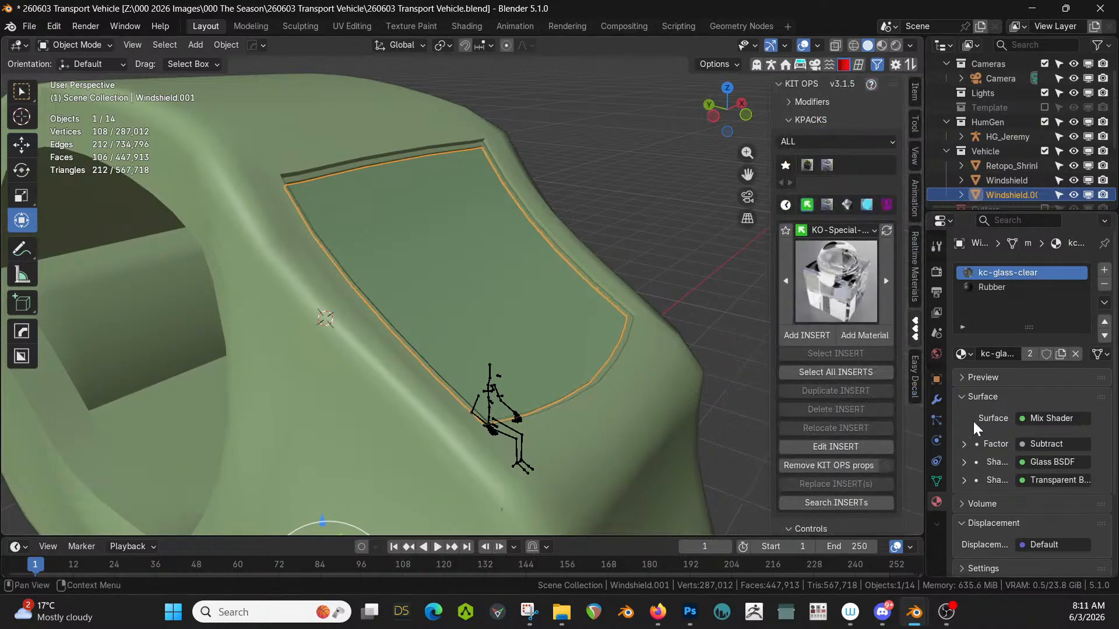
Set the glass pane's Solidify thickness to 0.01 m and apply all its modifiers.
left_click(936, 400)
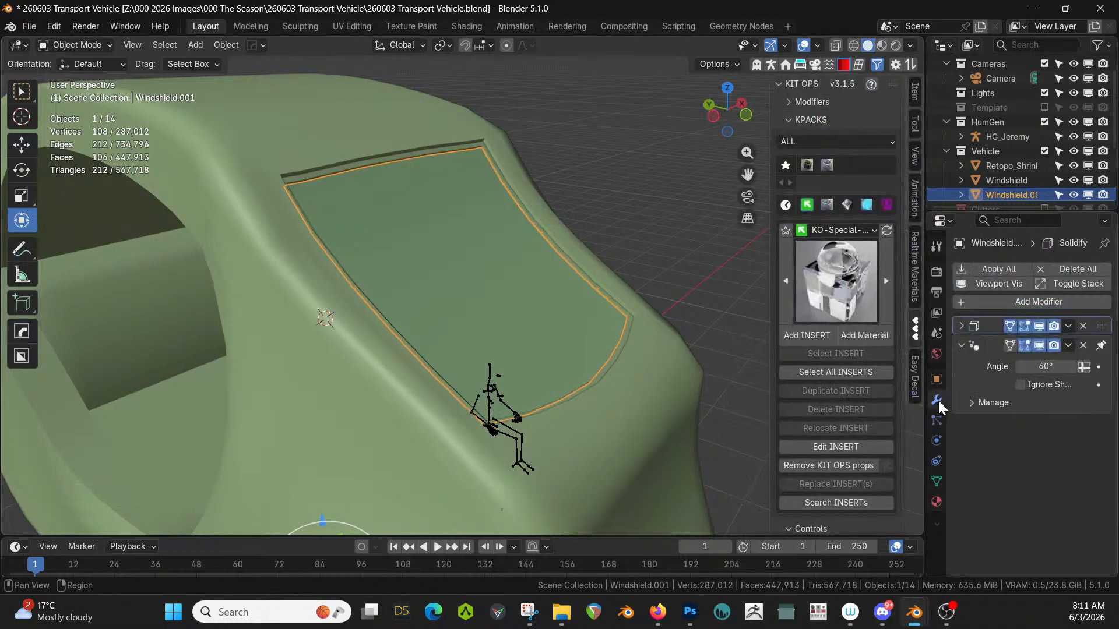
left_click(959, 327)
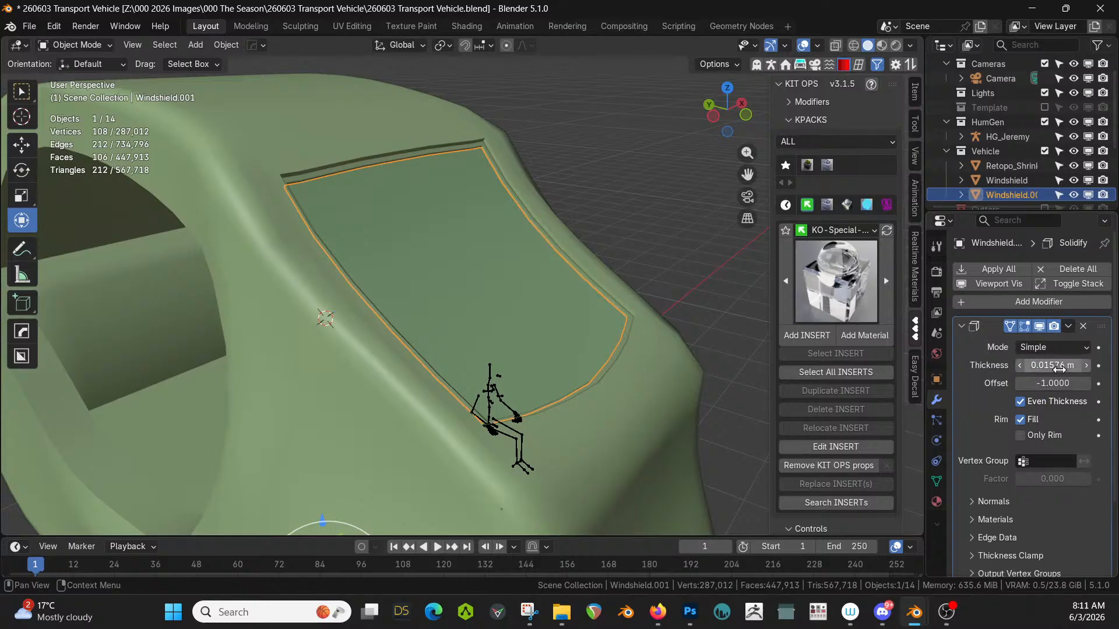
left_click(1059, 366)
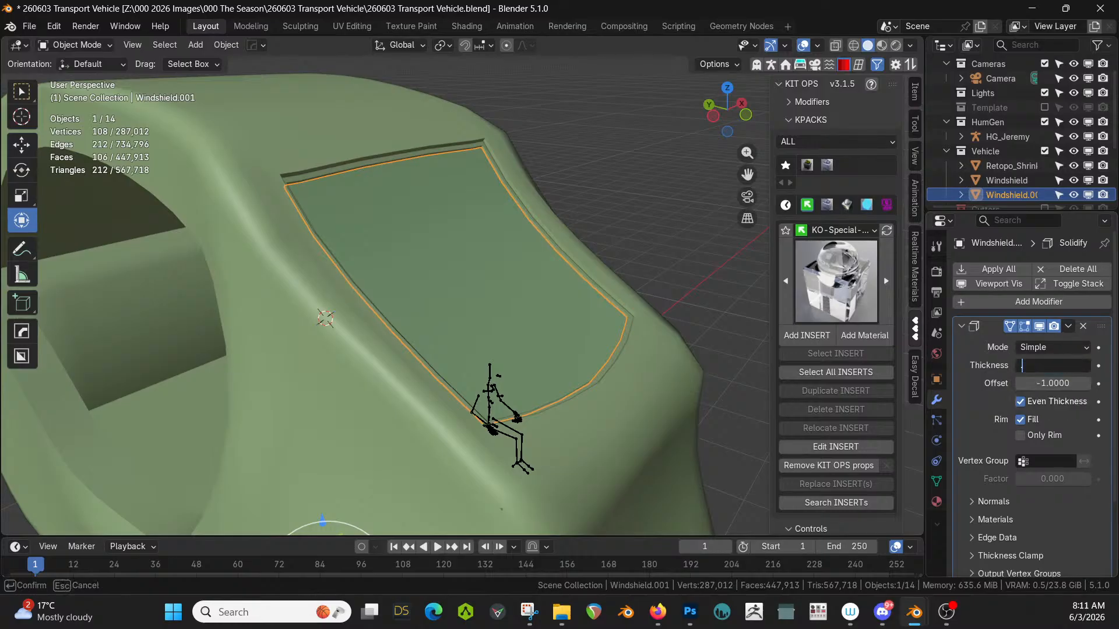
key("Return")
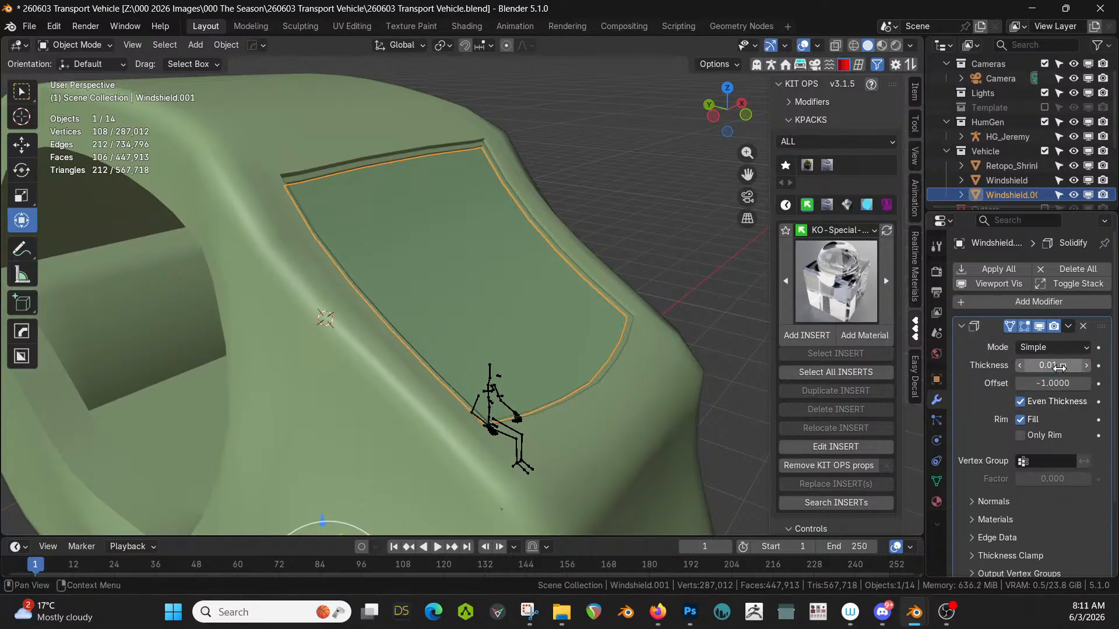
left_click(1008, 269)
Show the scene in rendered shading and select the vehicle body around the side opening.
key("z")
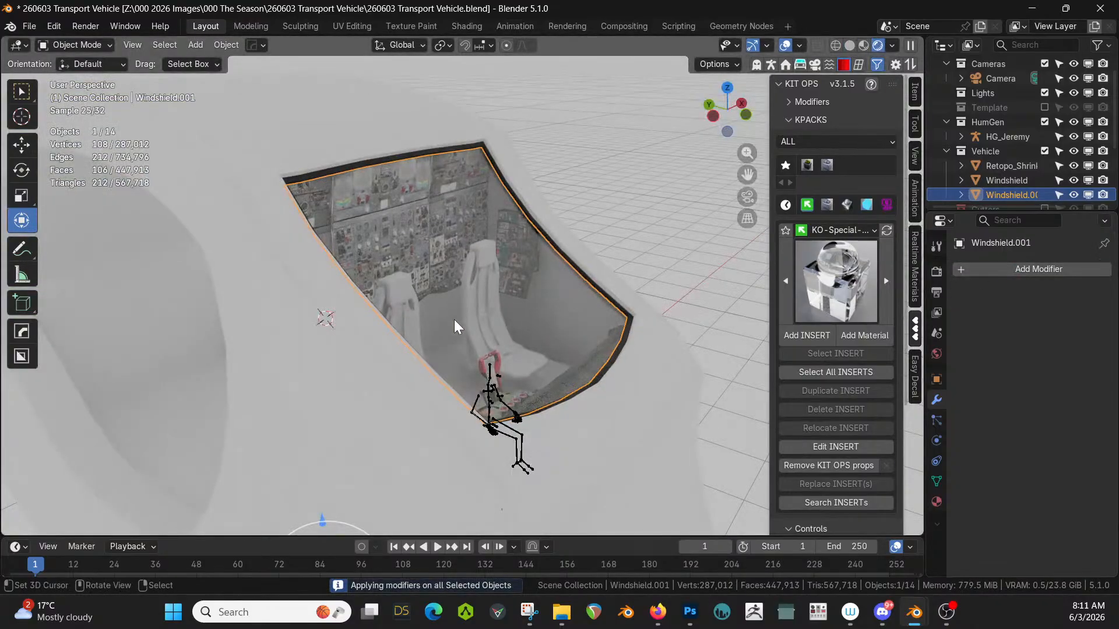
mouse_move(454, 320)
middle_mouse_down()
mouse_move(313, 304)
mouse_move(272, 312)
mouse_move(247, 296)
mouse_move(271, 240)
mouse_move(327, 233)
mouse_move(587, 222)
mouse_move(583, 252)
mouse_move(489, 302)
mouse_move(530, 264)
mouse_move(673, 266)
mouse_move(572, 339)
mouse_move(408, 375)
mouse_move(281, 380)
mouse_move(378, 326)
mouse_move(620, 311)
mouse_move(491, 291)
mouse_move(464, 325)
middle_mouse_up()
left_click(272, 240)
scroll(271, 240, "down", 5)
scroll(489, 302, "up", 5)
left_click(465, 324)
Extrude the row of eight body faces above the recessed wall about 0.061 m and scale them to about 0.95.
key("Tab")
left_click(560, 294)
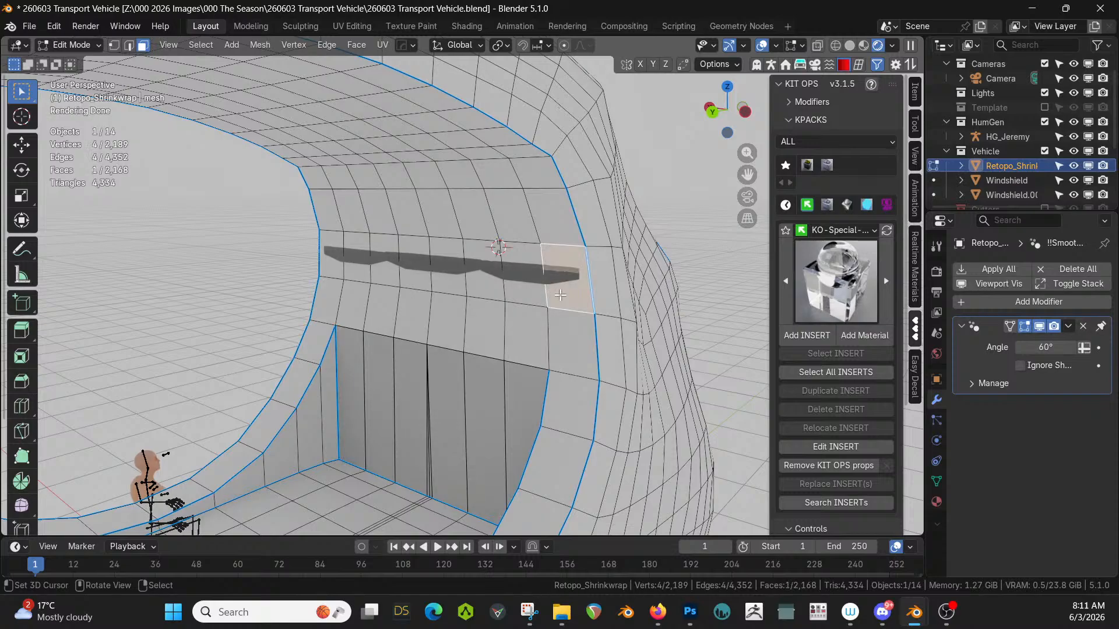
left_click(332, 269, "shift")
left_click(414, 277, "ctrl")
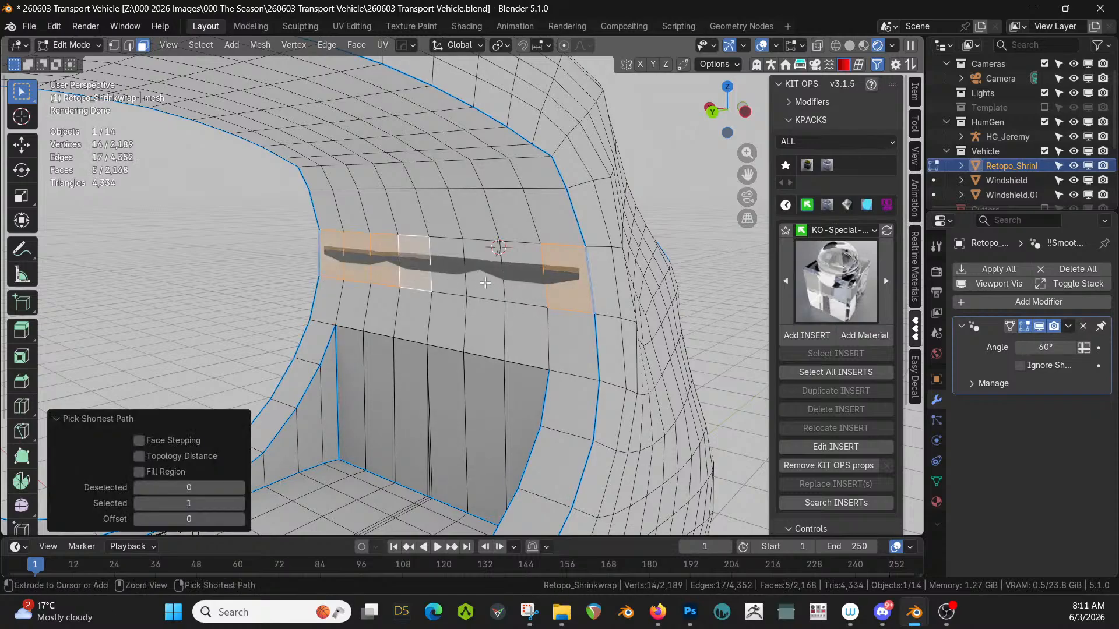
left_click(521, 288, "ctrl")
middle_click_drag(521, 288, 512, 320)
key("e")
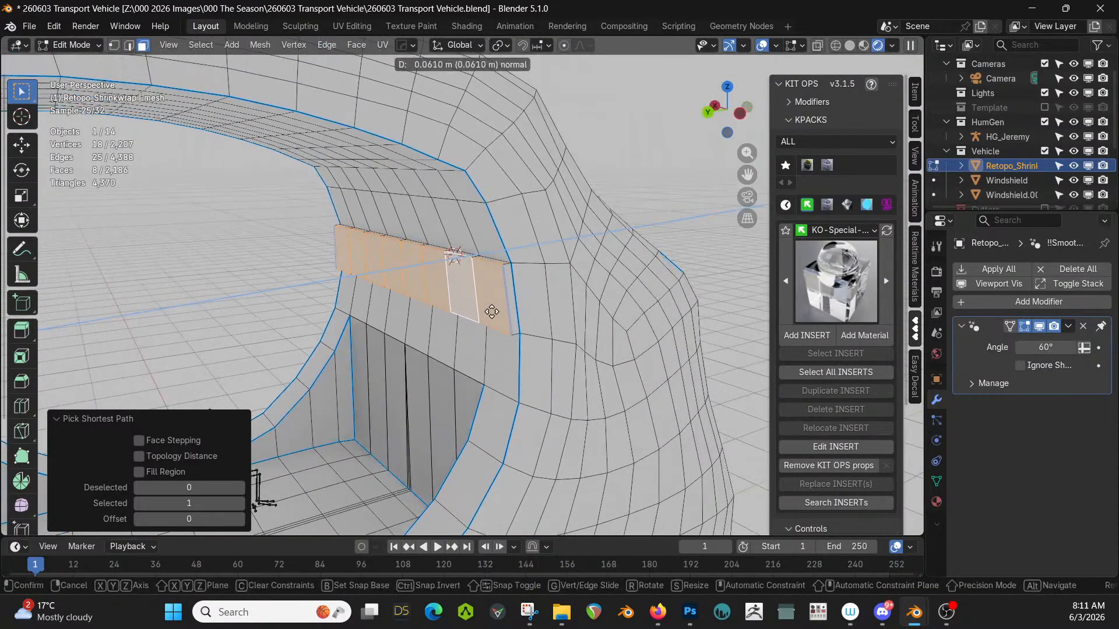
left_click(513, 322)
key("s")
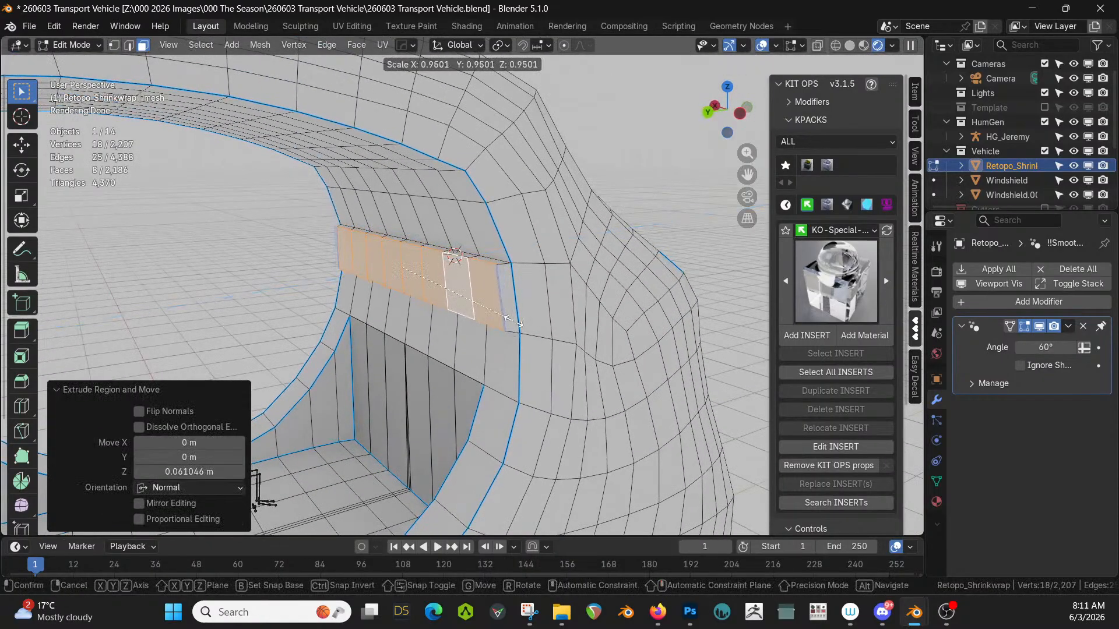
left_click(512, 322)
Show the vehicle body in solid shading and return to mesh editing at the corner between the cabin floor and recessed wall.
mouse_move(511, 322)
middle_mouse_down()
mouse_move(622, 309)
mouse_move(554, 345)
mouse_move(559, 362)
mouse_move(600, 380)
mouse_move(618, 365)
mouse_move(519, 369)
middle_mouse_up()
key("Tab")
key("z")
key("6")
key("Tab")
scroll(404, 327, "up", 5)
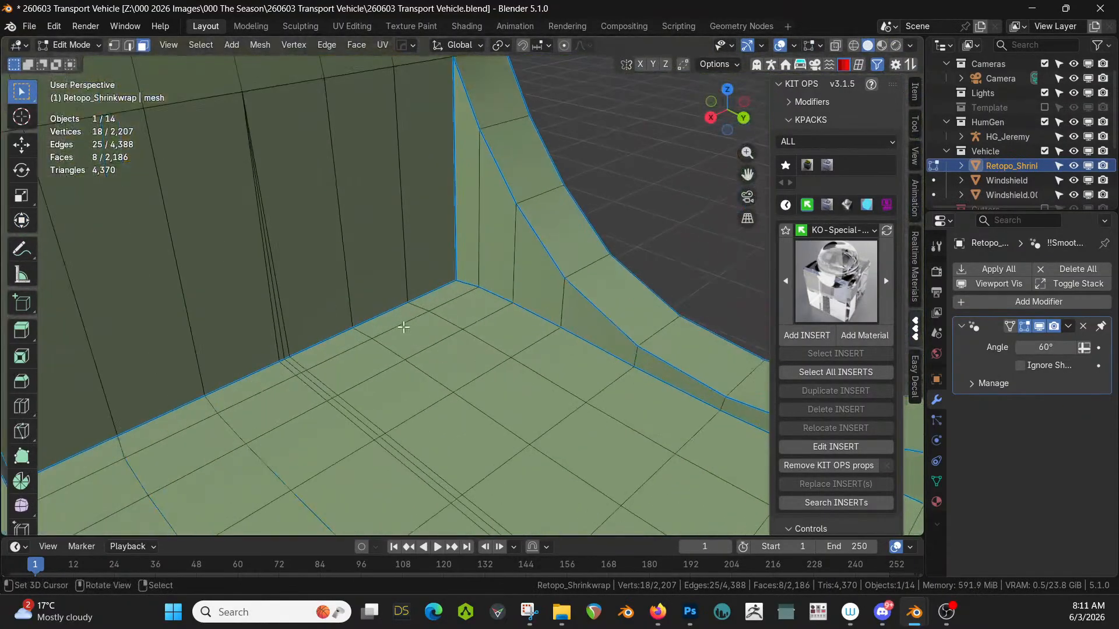
Dissolve the two redundant edge loops crossing the cabin floor and the two leftover edges on the recessed wall.
left_click(315, 398, "alt+shift")
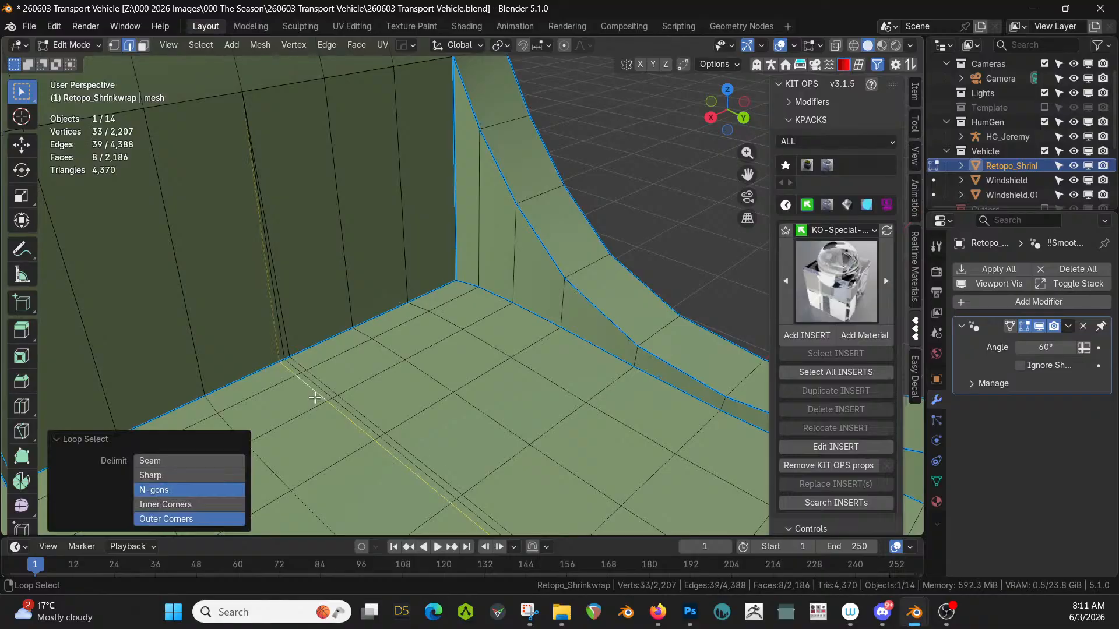
key("ctrl+x")
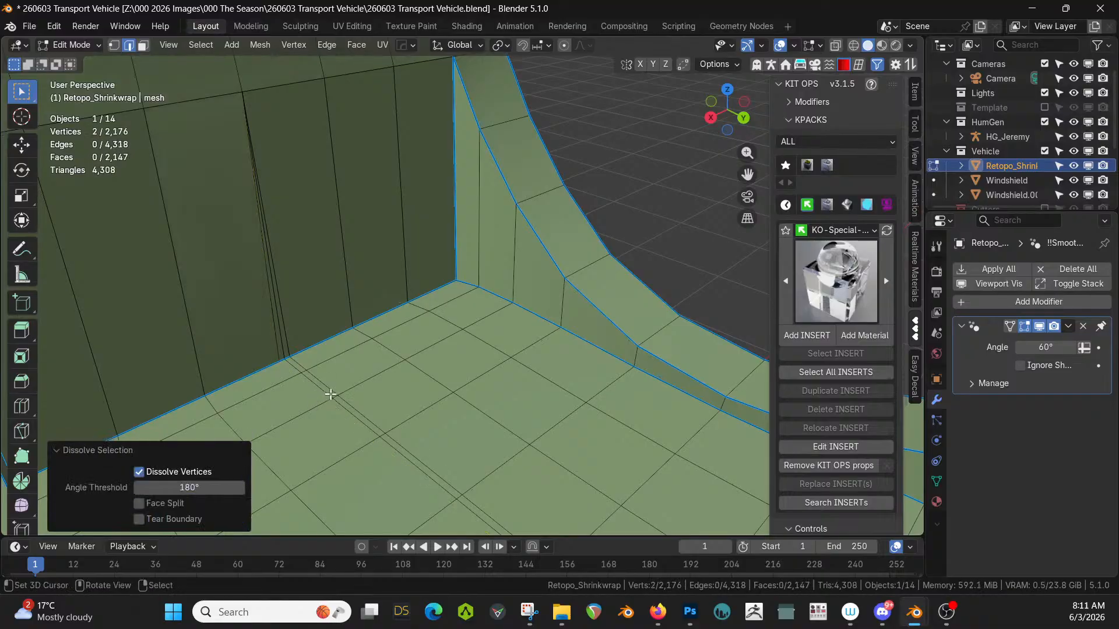
left_click(358, 406, "alt+shift")
key("ctrl+x")
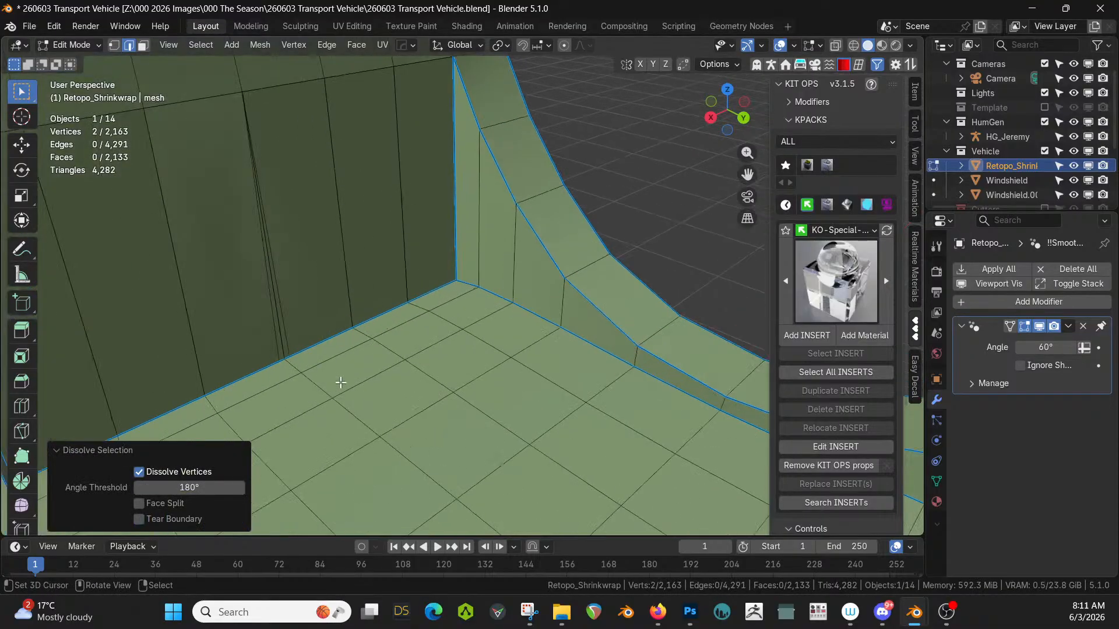
left_click(279, 350)
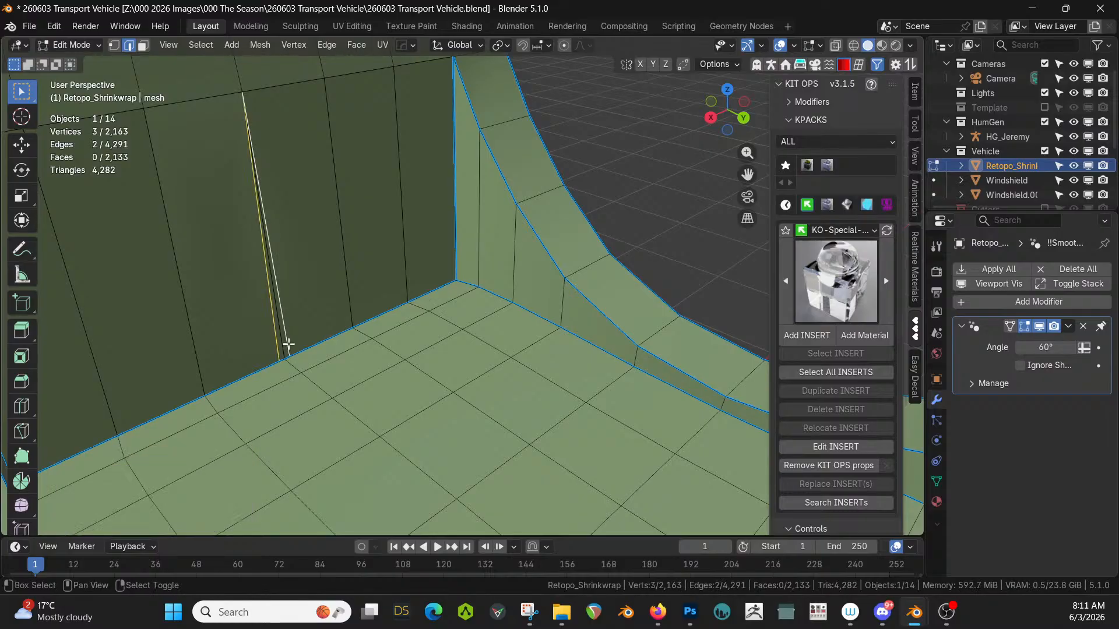
key("ctrl+x")
middle_click_drag(304, 350, 158, 352)
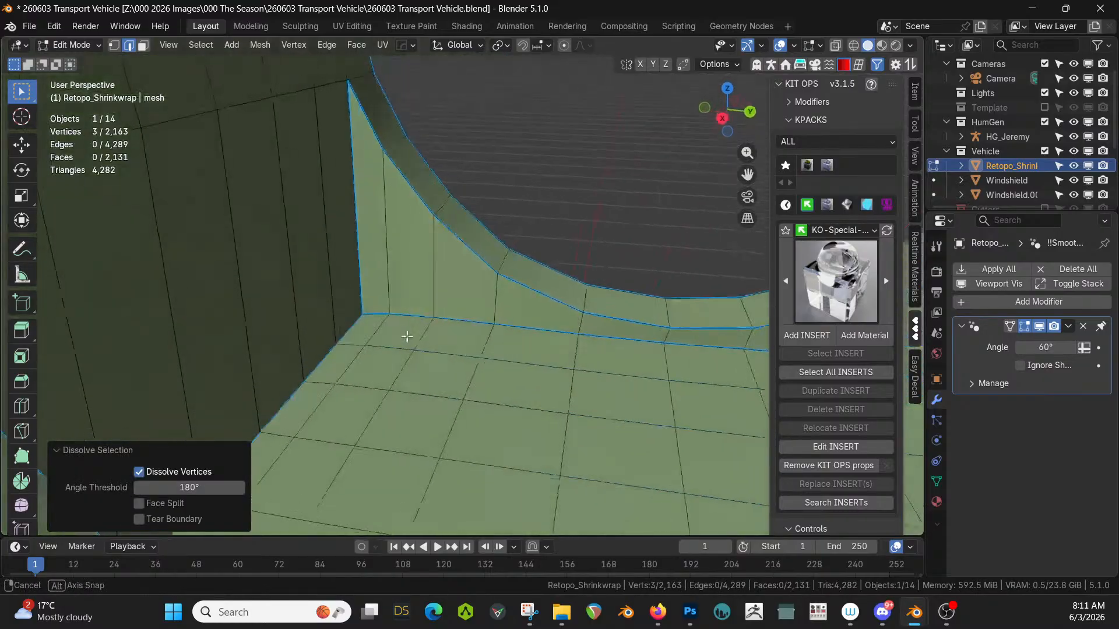
scroll(413, 346, "down", 5)
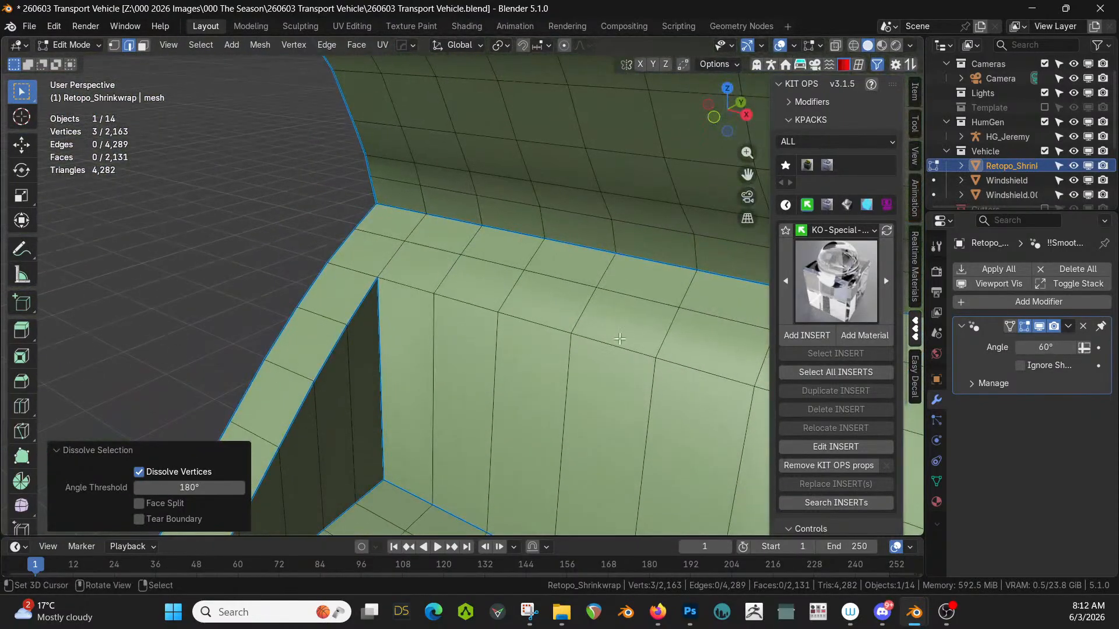
Select the edge loop through the opposite cabin wall and examine how it runs around the cabin, including the wall strip's shading.
left_click(576, 372, "alt")
middle_click_drag(576, 371, 488, 246)
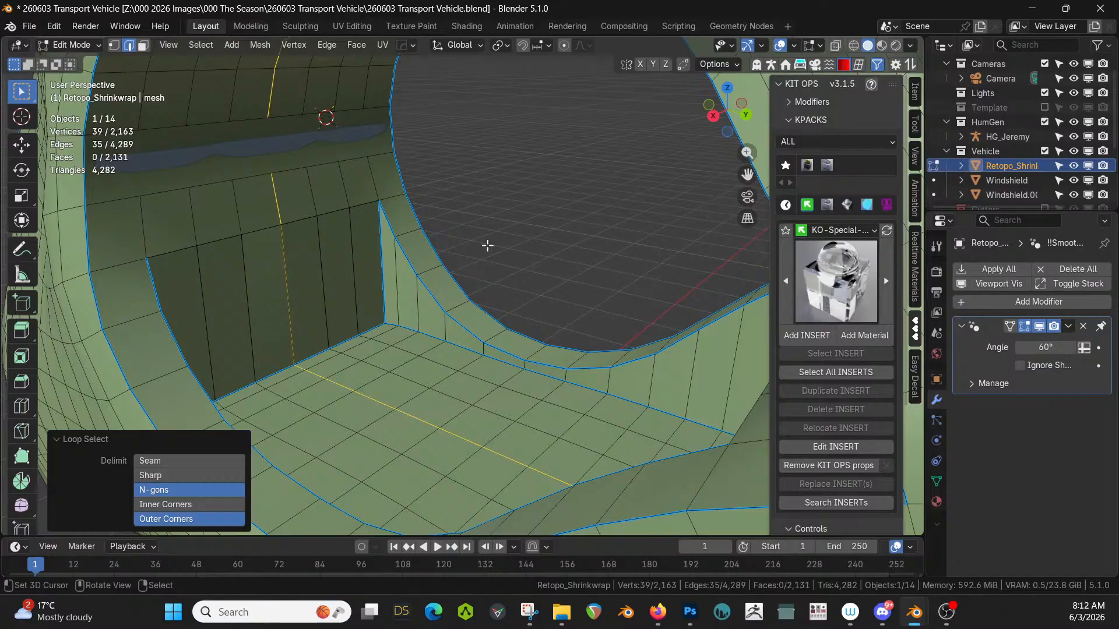
middle_click_drag(445, 272, 355, 303)
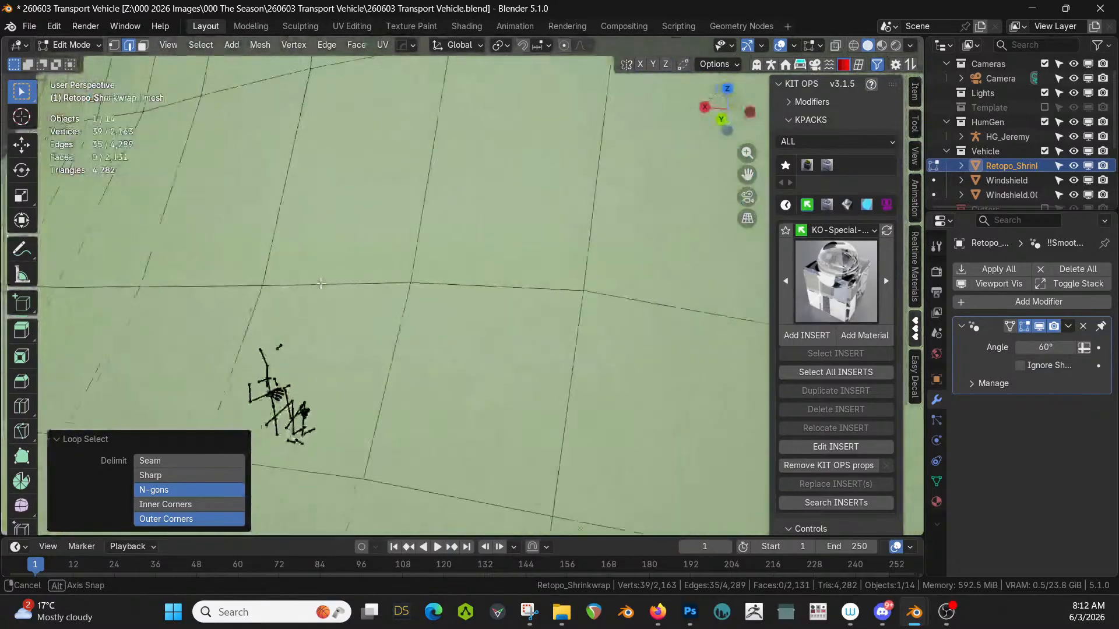
scroll(378, 280, "down", 4)
middle_click_drag(402, 256, 351, 247)
scroll(429, 260, "up", 5)
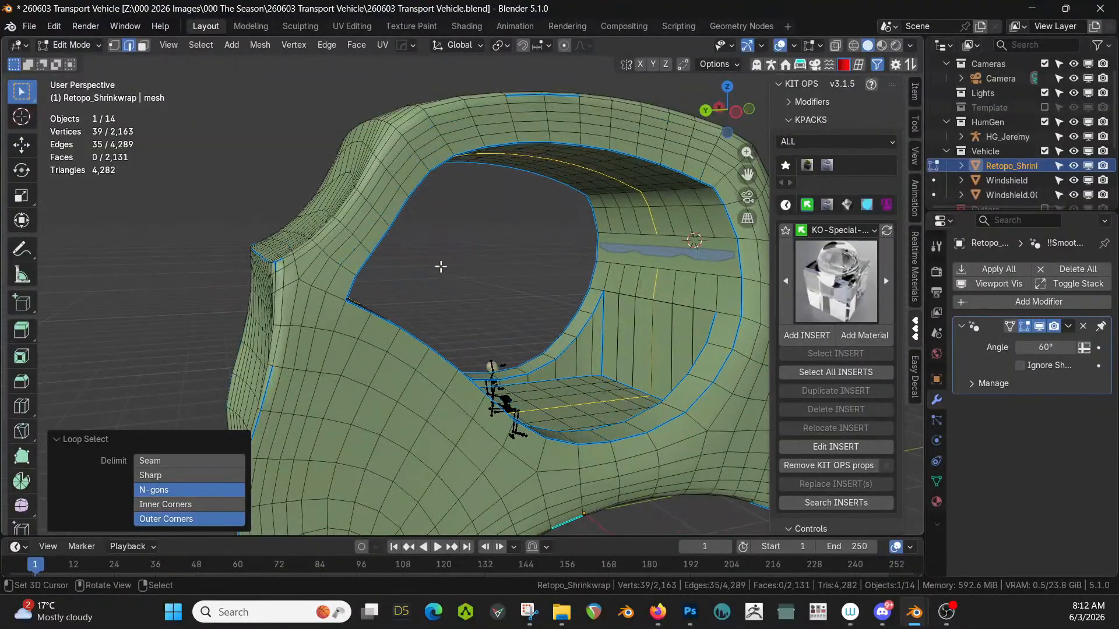
middle_click_drag(442, 267, 241, 307, "shift")
key("Tab")
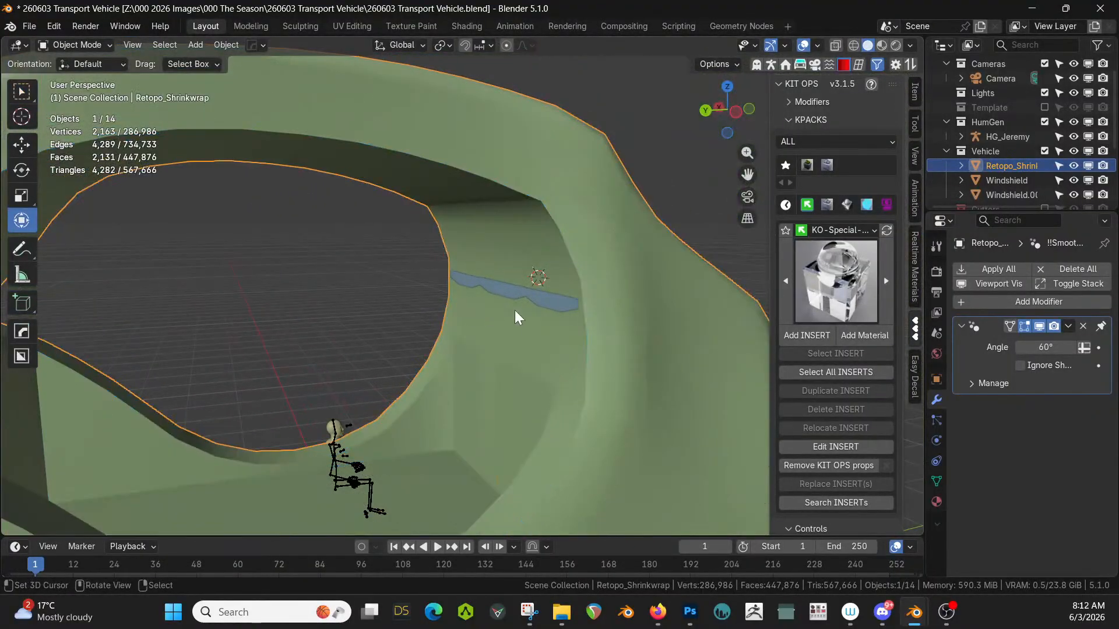
Extrude the long single face above the recessed wall about 0.03 m along its normal and scale it to 0.957.
key("Tab")
left_click(494, 311)
key("3")
left_click(538, 291)
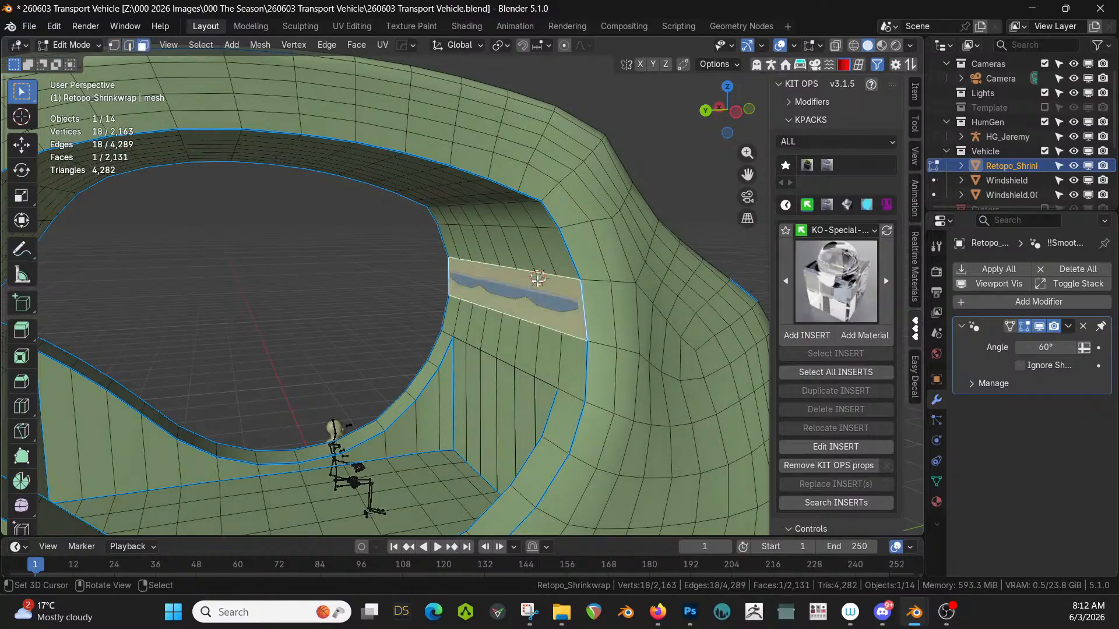
middle_click_drag(537, 291, 561, 313)
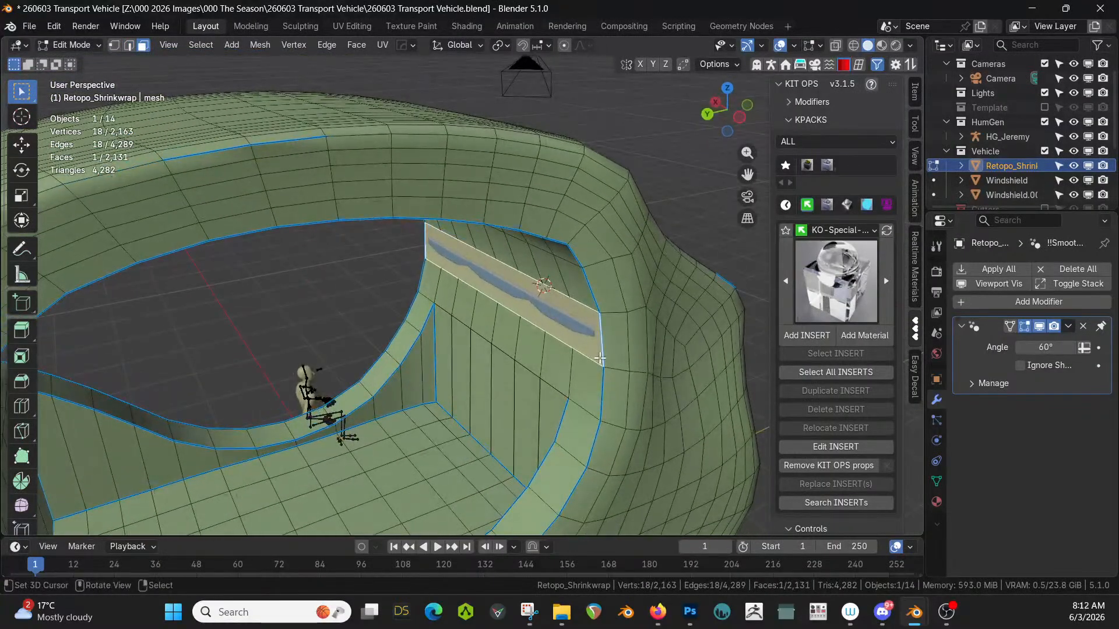
scroll(601, 358, "up", 2)
key("e")
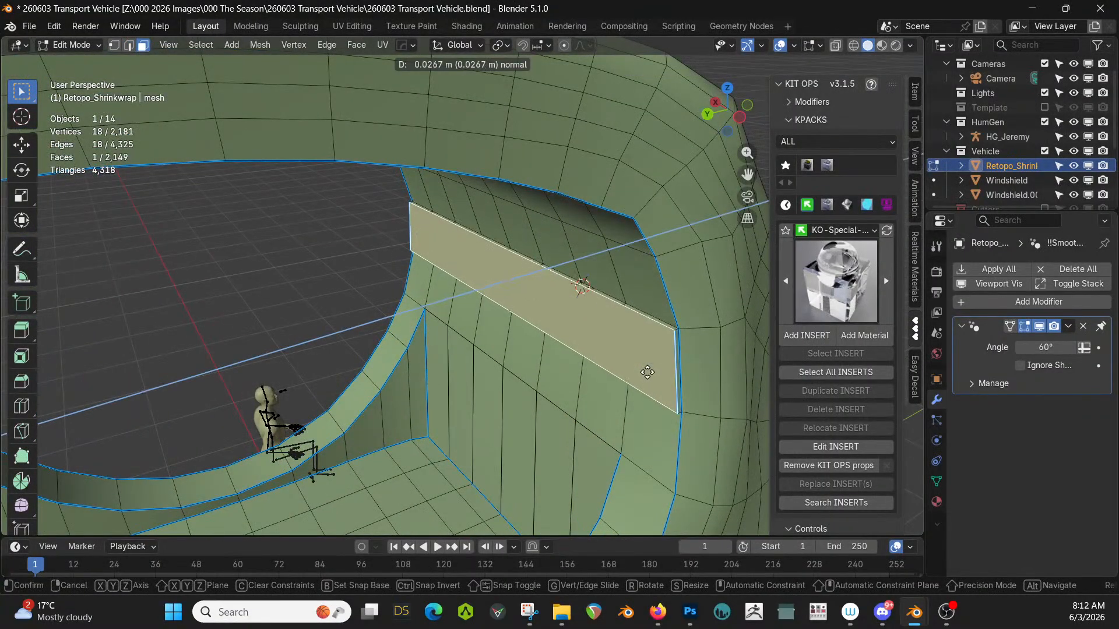
left_click(654, 375)
key("s")
left_click(656, 373)
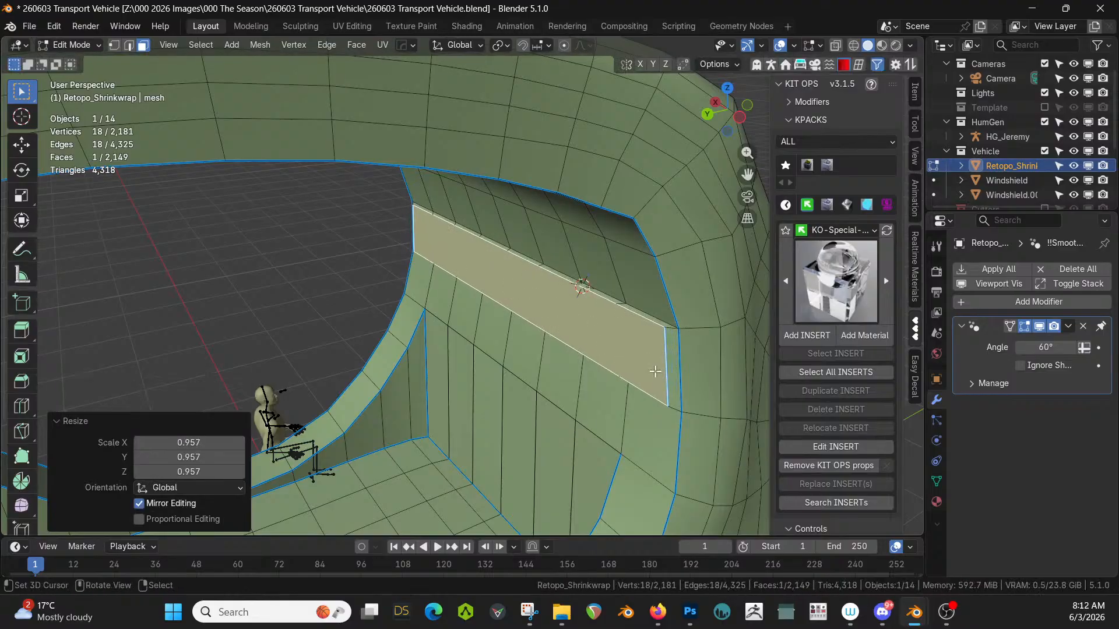
Knife-cut the extruded strip face between its first two pairs of opposite lower and upper vertices.
middle_click_drag(655, 373, 789, 307)
scroll(639, 370, "down", 5)
scroll(640, 370, "up", 2)
mouse_move(621, 326)
middle_mouse_down()
mouse_move(614, 342)
mouse_move(622, 324)
middle_mouse_up()
middle_click_drag(574, 361, 533, 422)
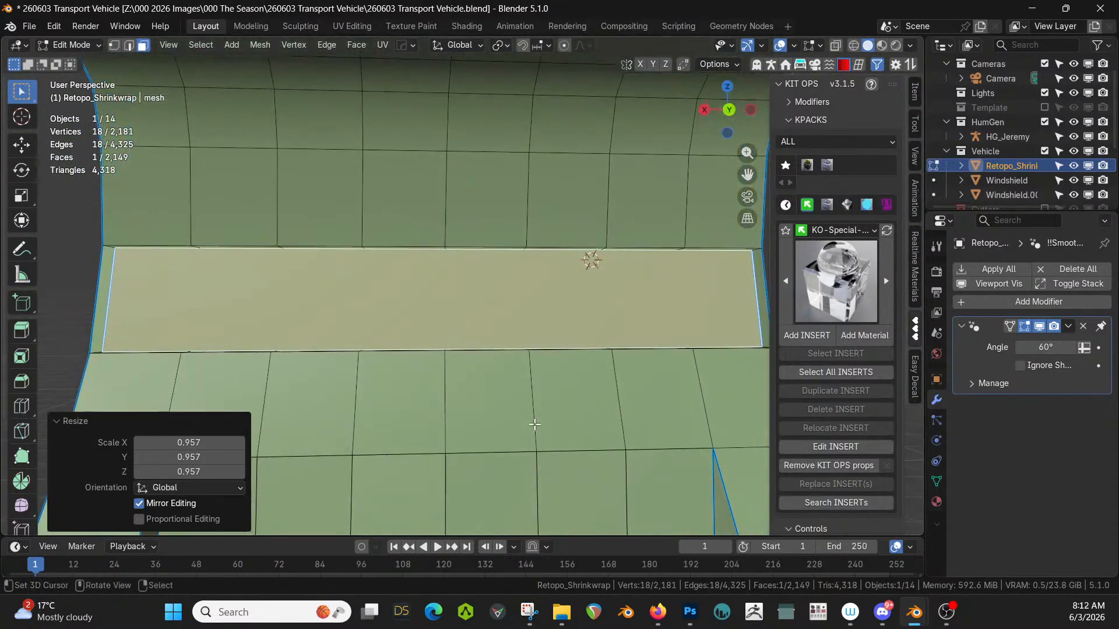
key("1")
left_click(192, 345)
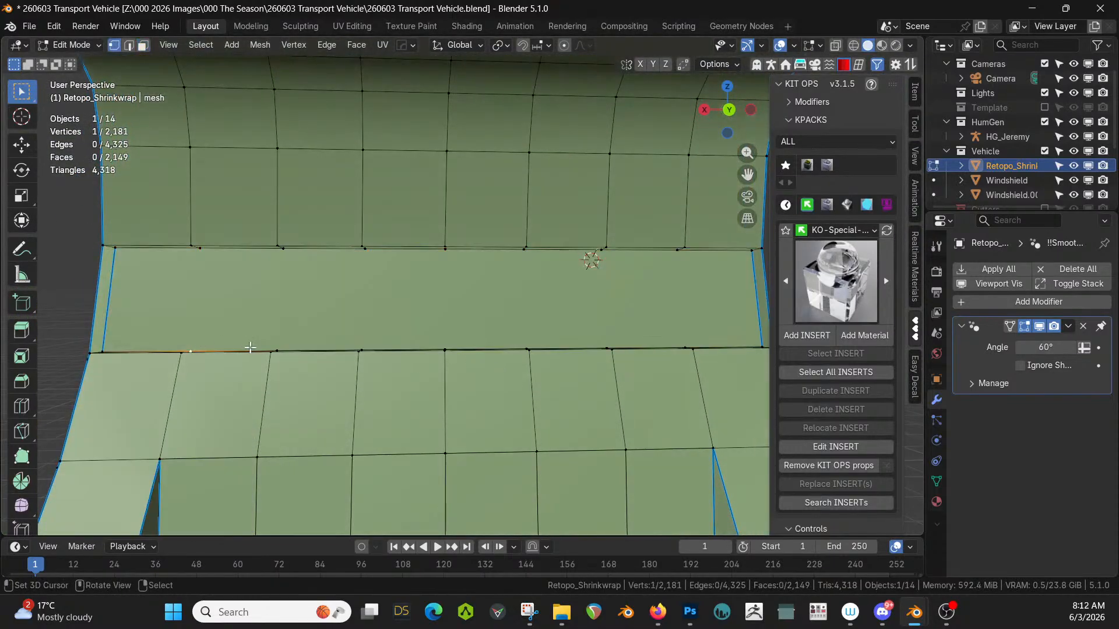
middle_click_drag(249, 350, 295, 365)
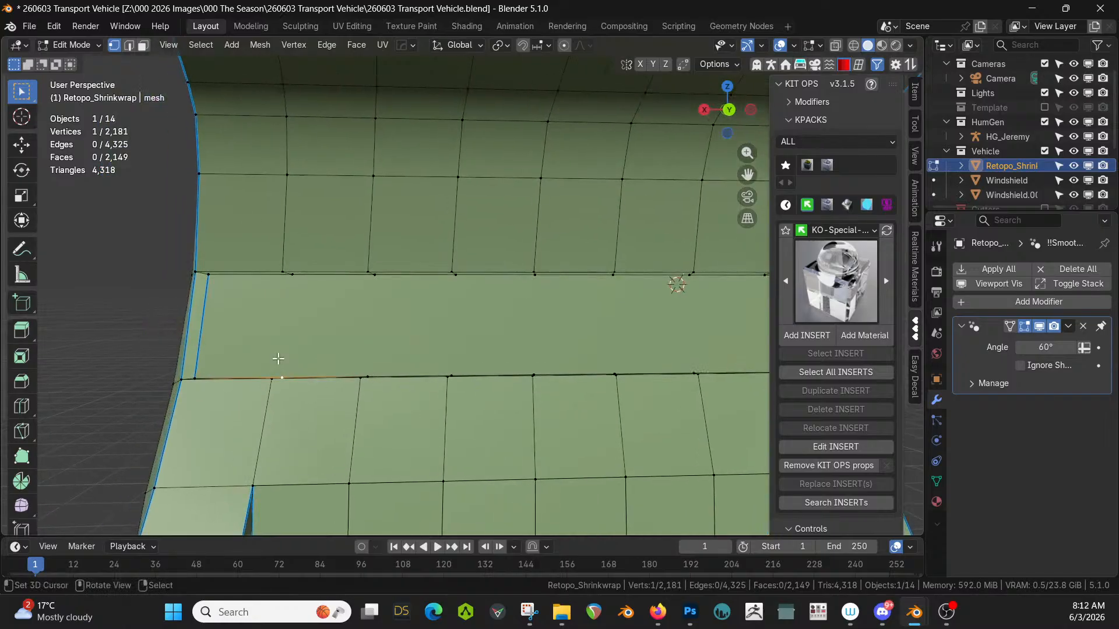
key("k")
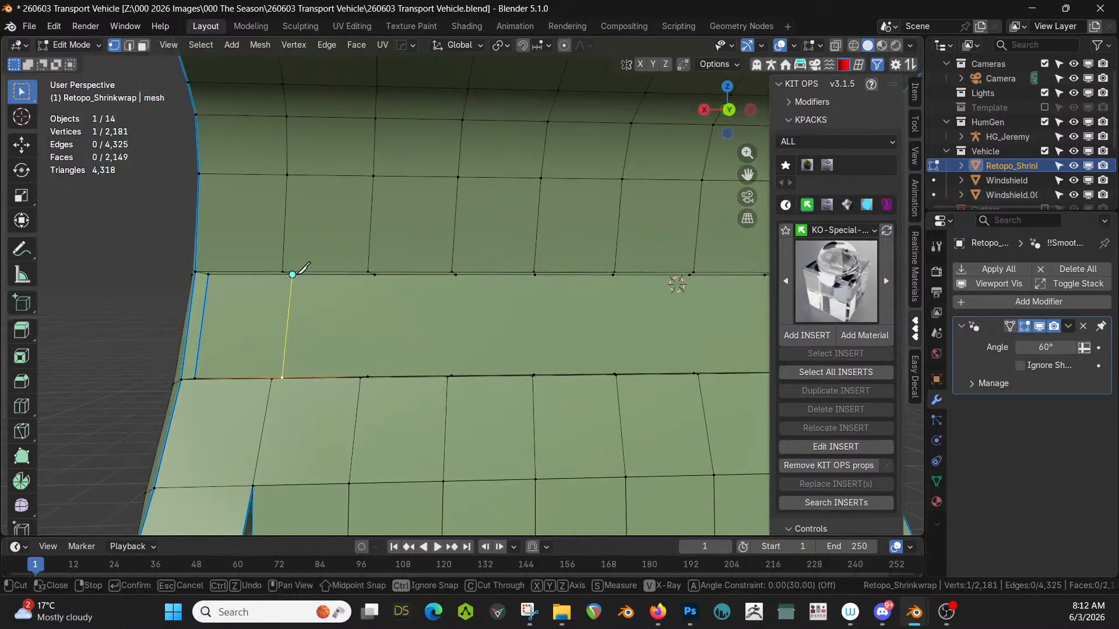
left_click(293, 274)
key("Return")
key("k")
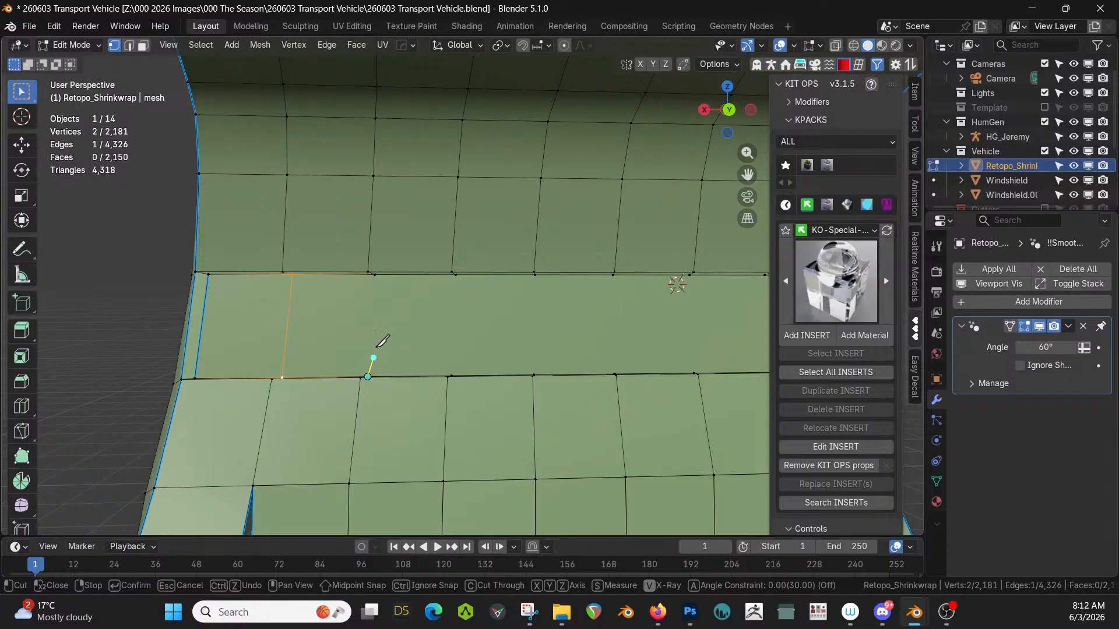
left_click(376, 274)
key("Return")
Isolate the remaining uncut strip face by hiding the rest of the mesh and entering local view, framed on its lower vertices.
mouse_move(437, 350)
middle_mouse_down()
mouse_move(453, 375)
mouse_move(509, 379)
mouse_move(450, 341)
middle_mouse_up()
key("3")
left_click(418, 304)
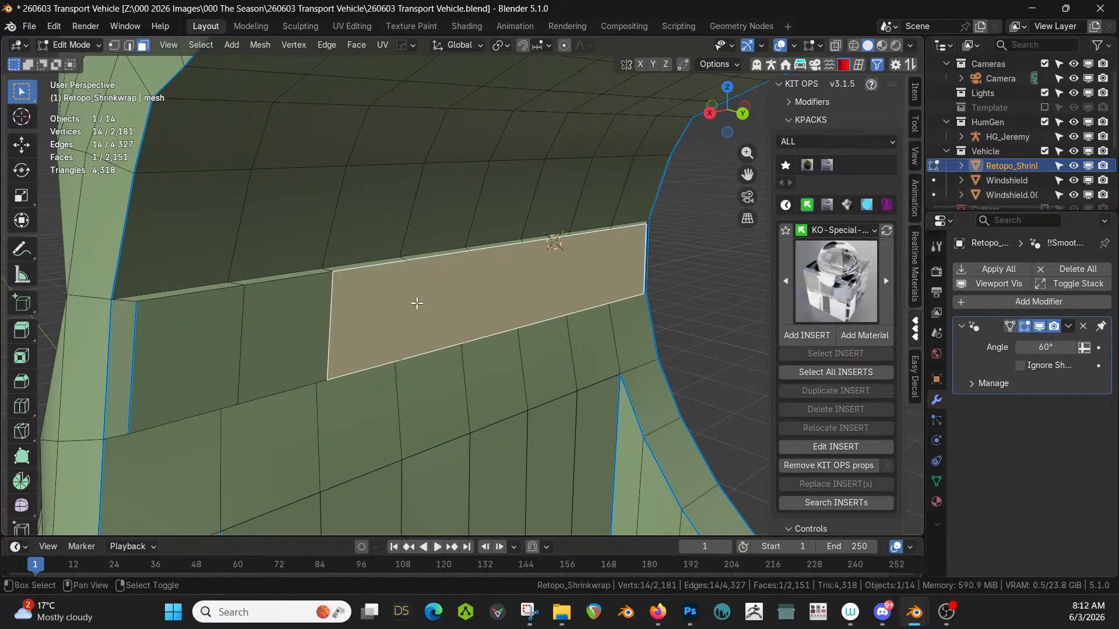
key("shift+h")
key("1")
middle_click_drag(398, 340, 444, 363)
key("KP_Divide")
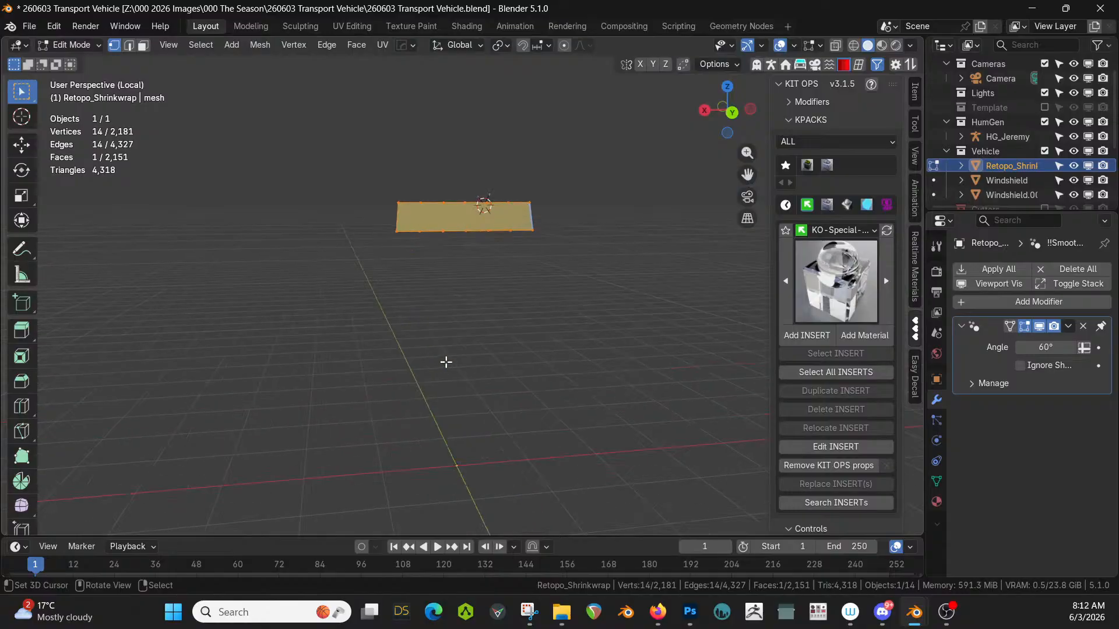
left_click(421, 229)
key("KP_Decimal")
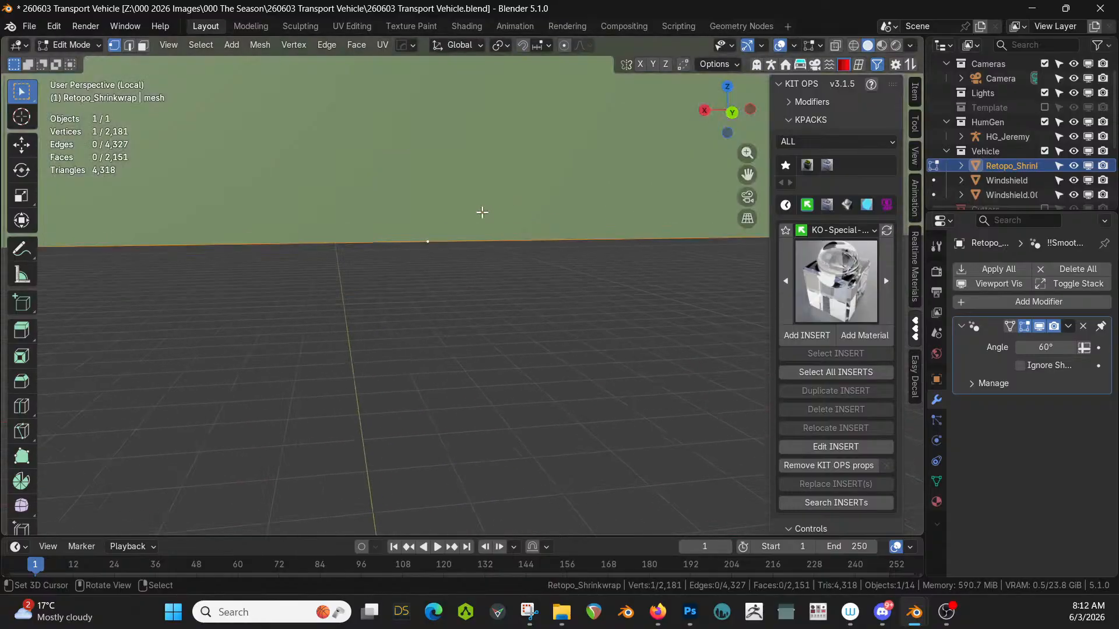
scroll(510, 219, "down", 6)
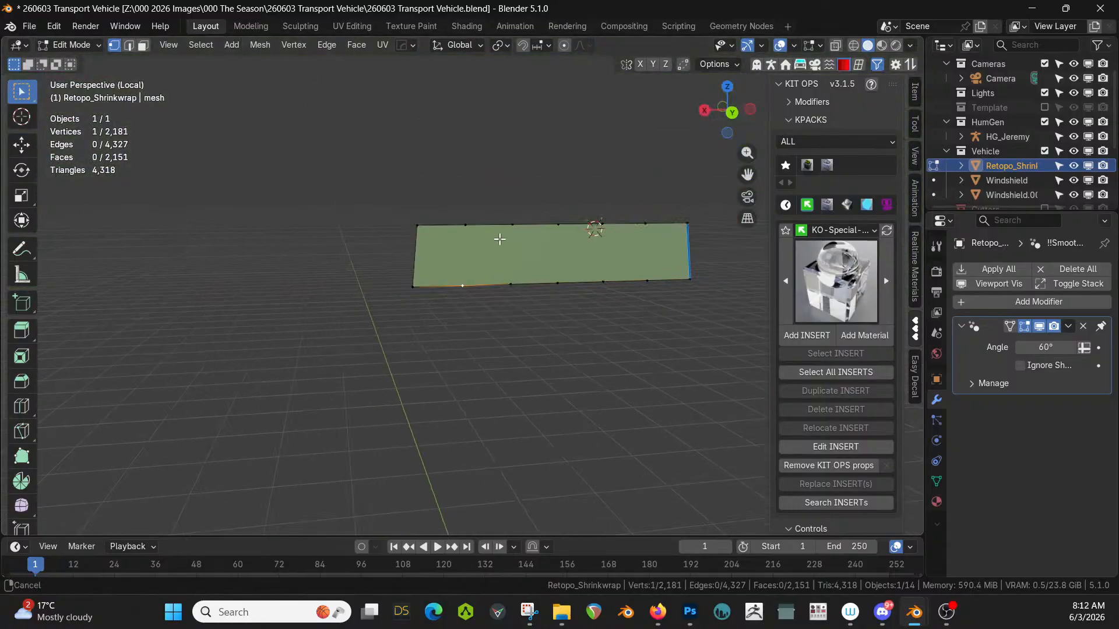
Knife-cut the isolated strip face between its five remaining pairs of opposite vertices to divide it into six faces.
key("k")
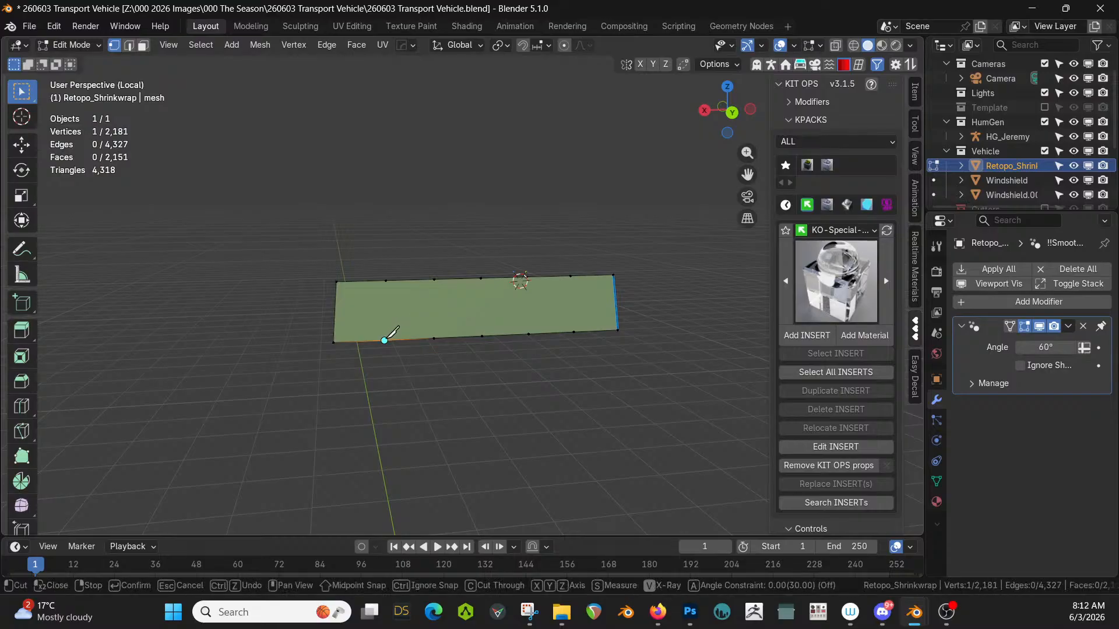
key("Return")
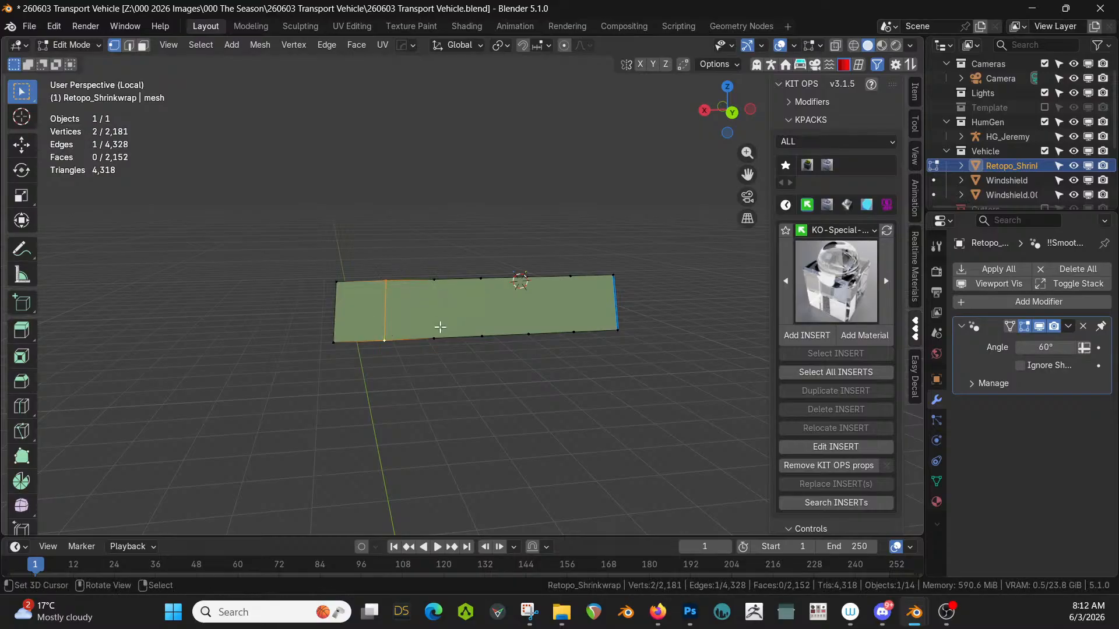
key("k")
left_click(434, 280)
key("Return")
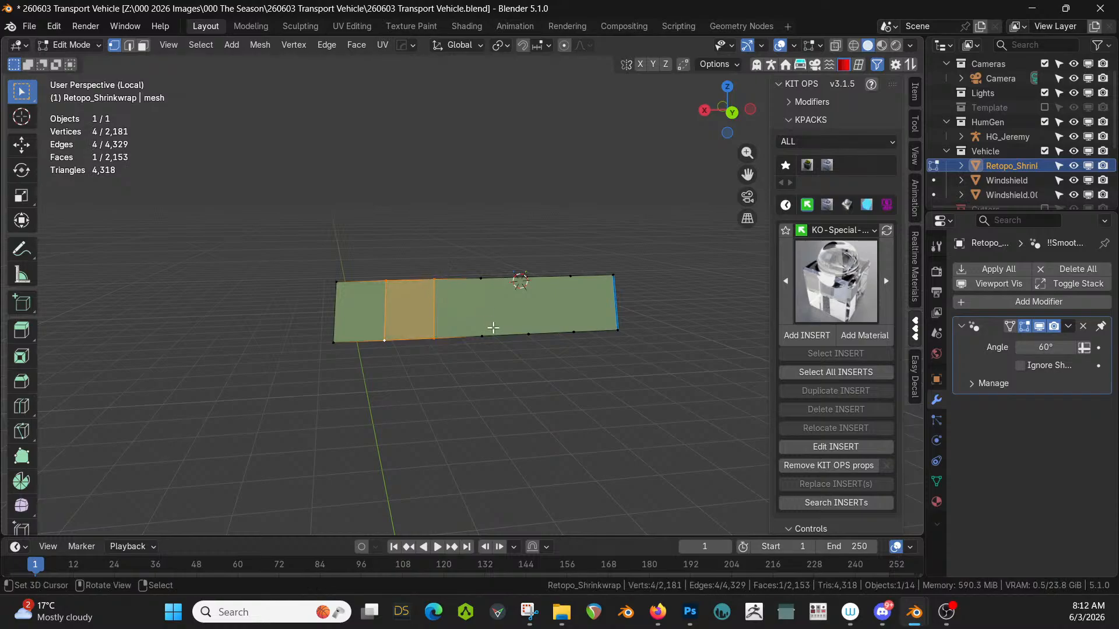
key("k")
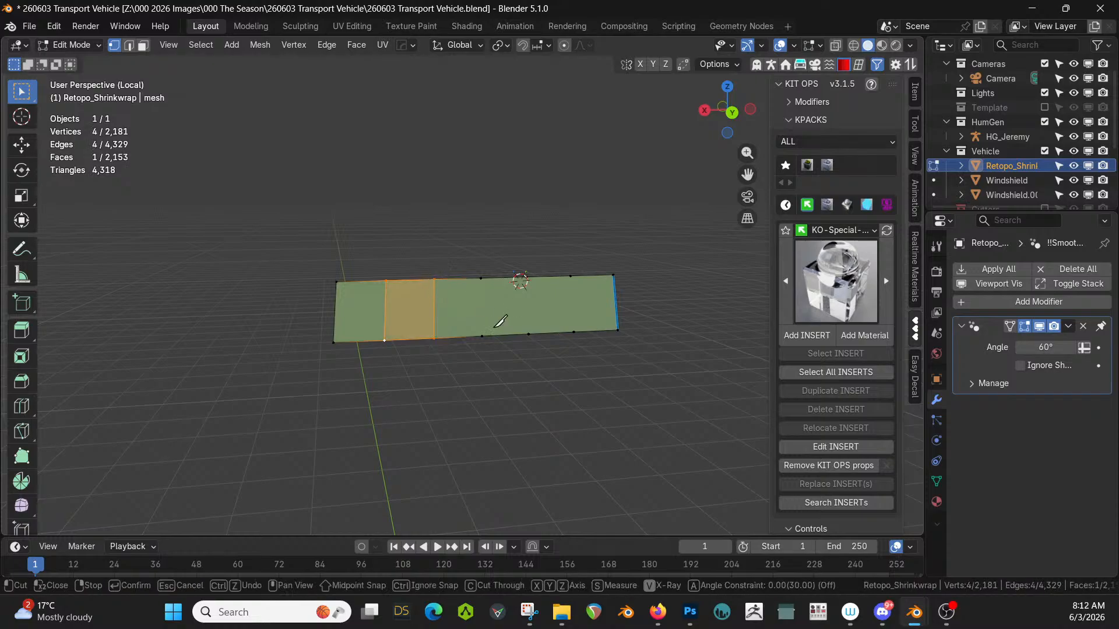
left_click(481, 278)
key("Return")
key("k")
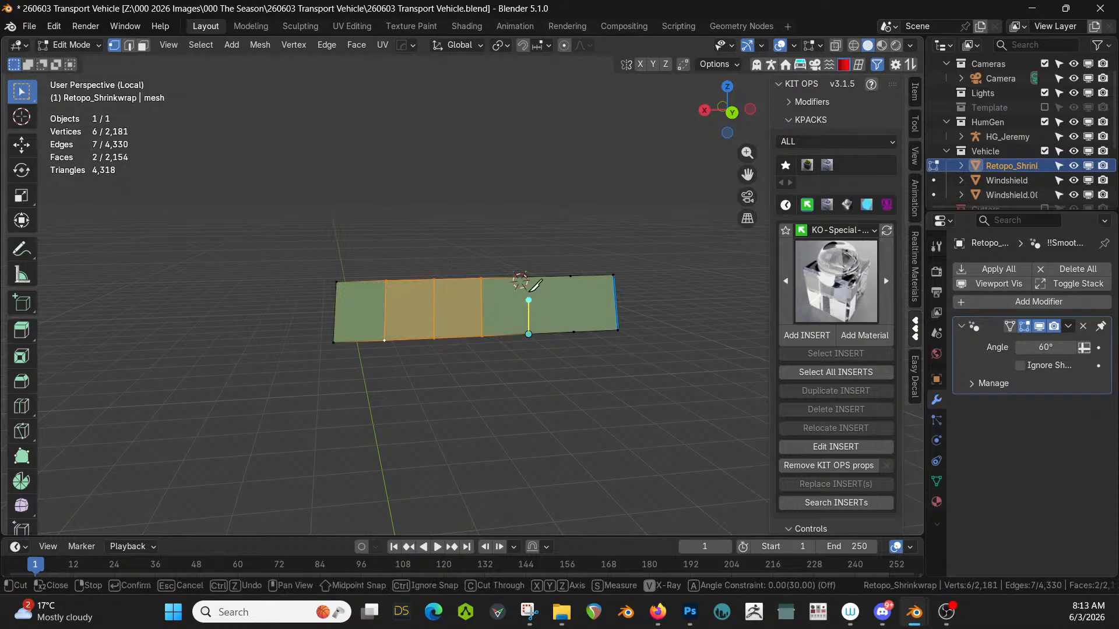
left_click(528, 274)
key("Return")
middle_click_drag(528, 274, 446, 342)
key("k")
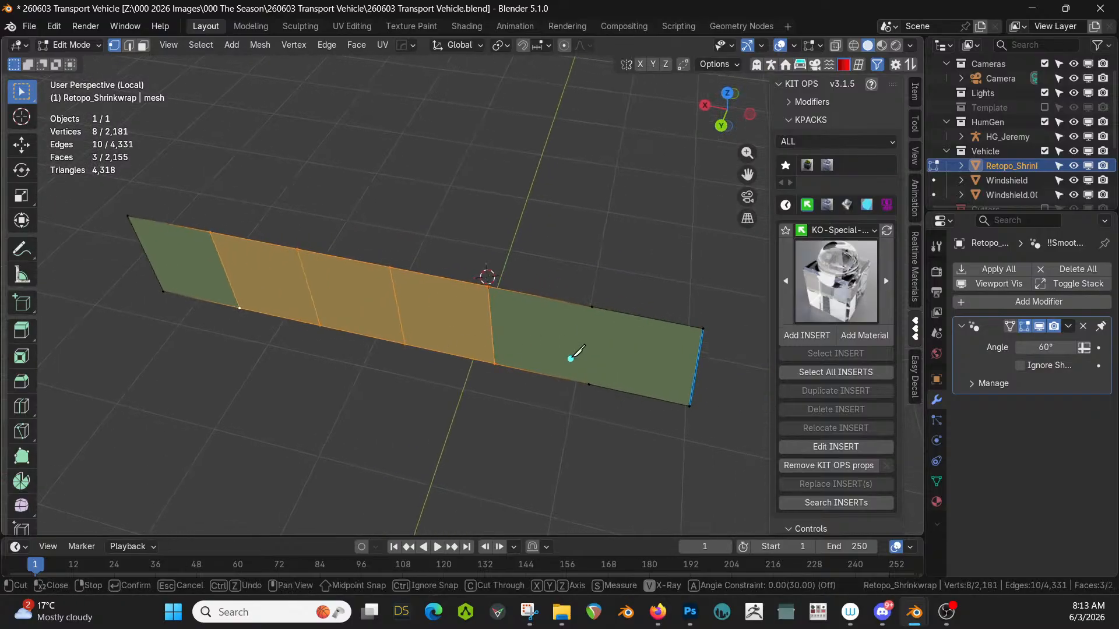
left_click(592, 307)
key("Return")
Reveal the hidden body geometry and check the vehicle body's shading in Object Mode.
key("alt+h")
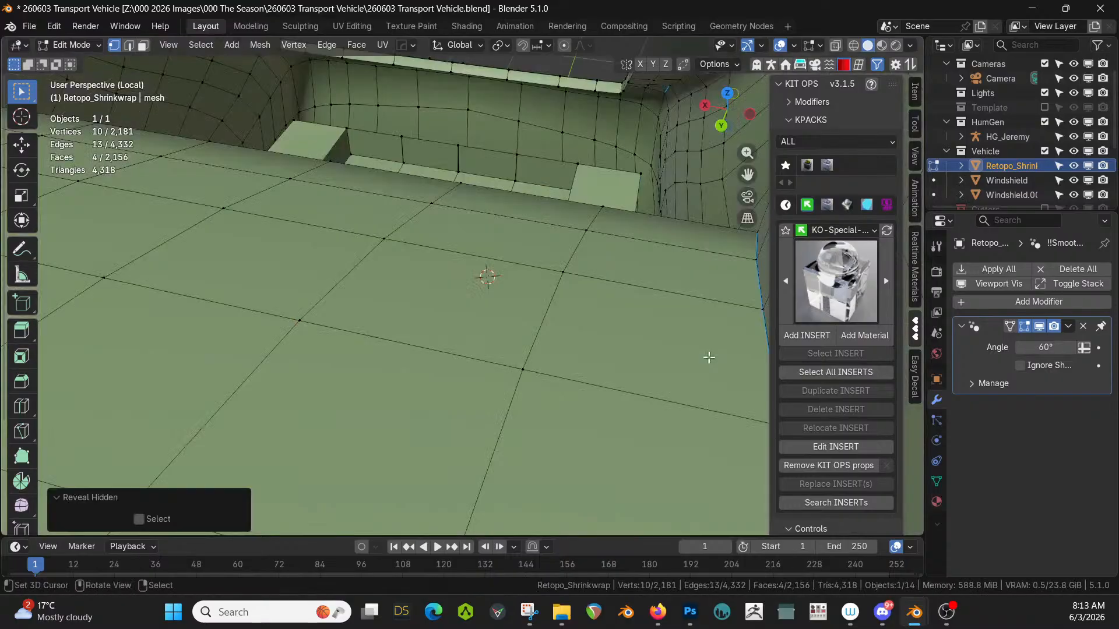
scroll(614, 284, "down", 8)
middle_click_drag(547, 265, 518, 247)
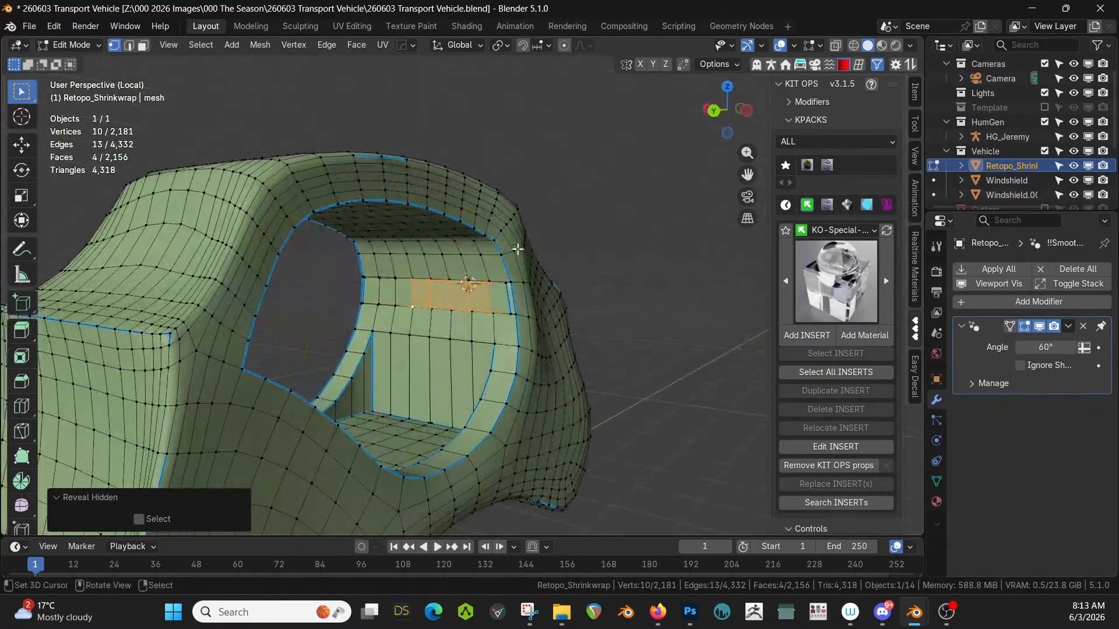
key("Tab")
scroll(529, 329, "up", 3)
middle_click_drag(529, 328, 485, 381)
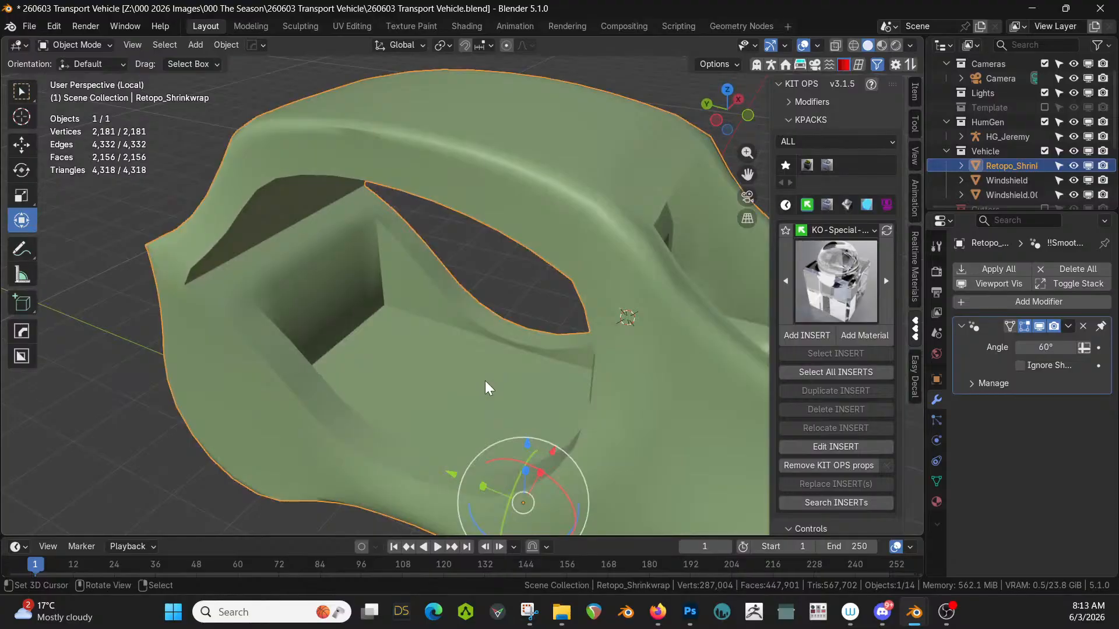
scroll(477, 375, "down", 5)
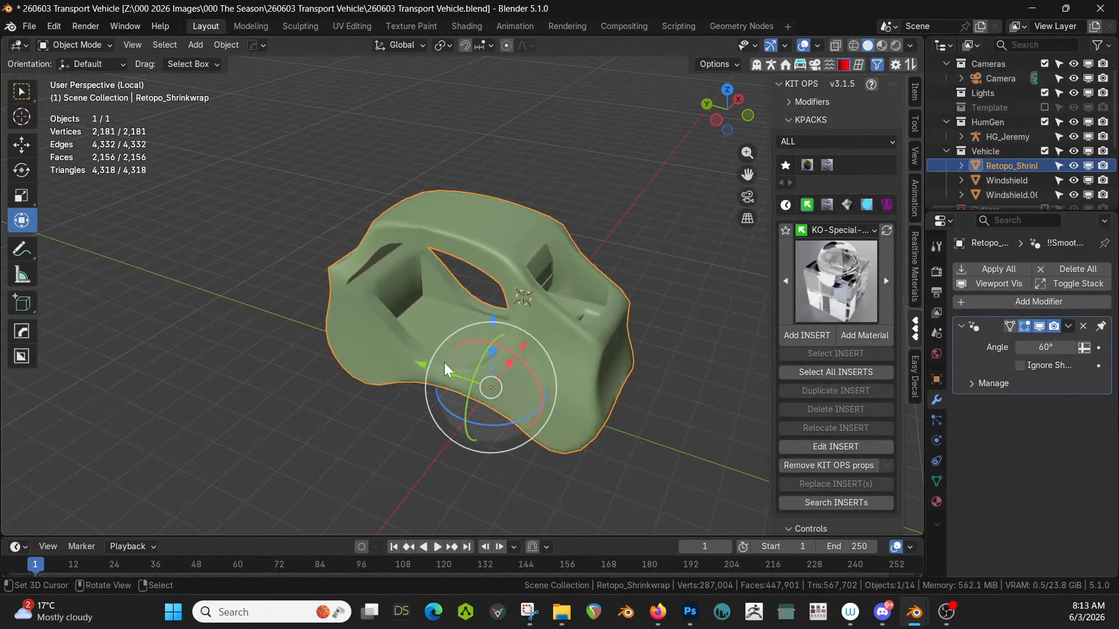
Leave local view and save the file, reopening the vehicle body for mesh editing around the cabin opening.
middle_click_drag(444, 362, 596, 256)
key("KP_Divide")
key("ctrl+s")
scroll(526, 417, "up", 3)
key("Tab")
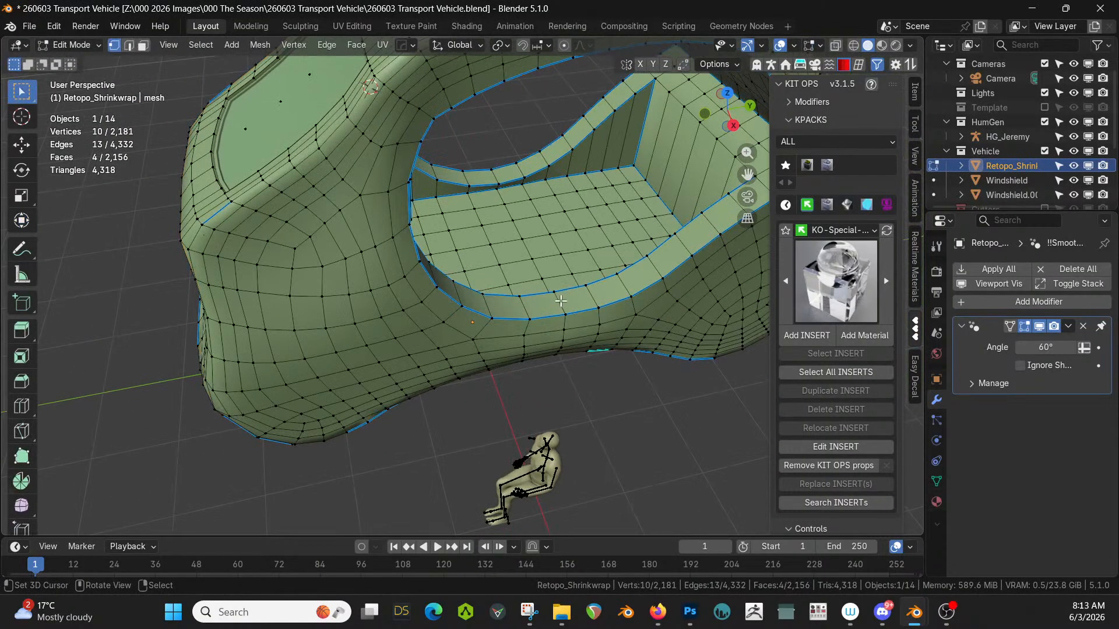
Lower two adjacent faces at the bottom of the cabin opening's sill about 0.09 m along global Z.
left_click(559, 302)
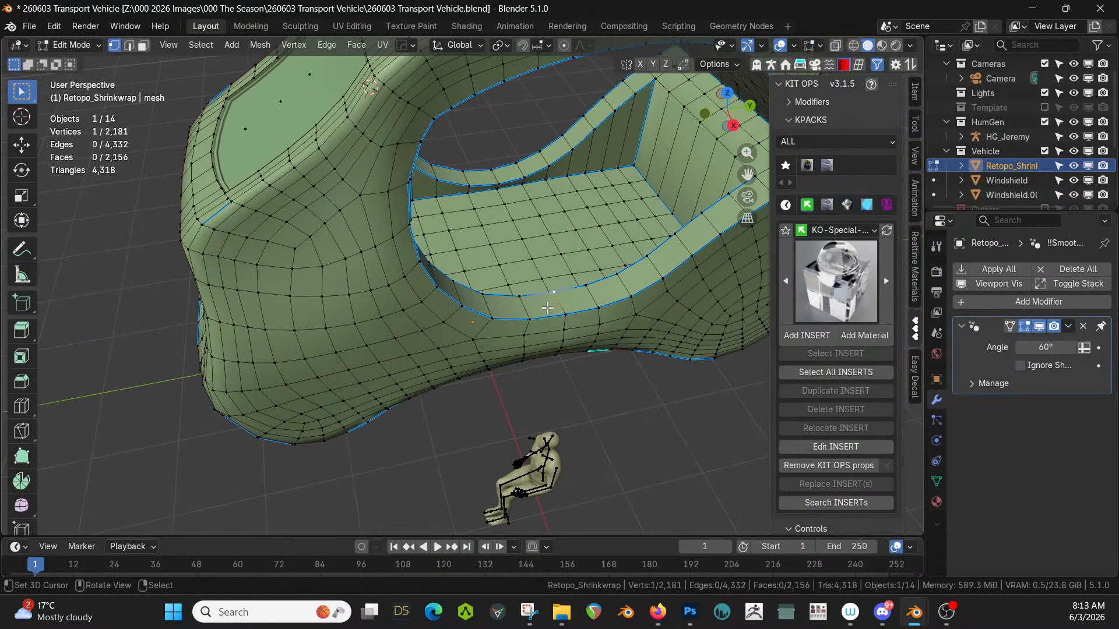
key("3")
left_click(544, 306)
left_click(581, 307, "shift")
middle_click_drag(580, 307, 513, 318)
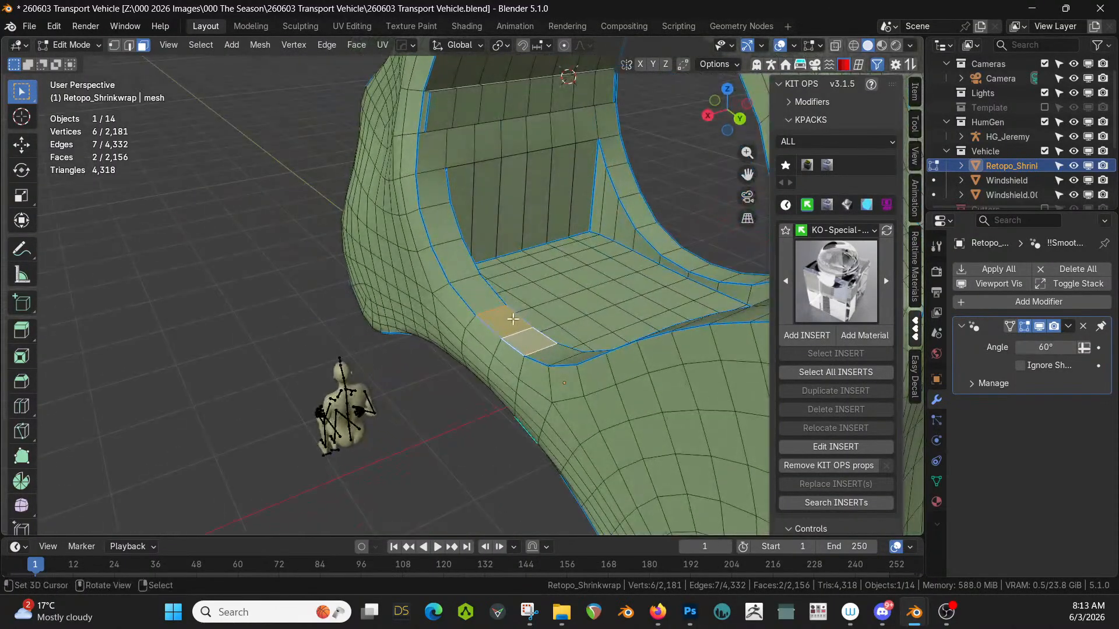
key("g")
key("z")
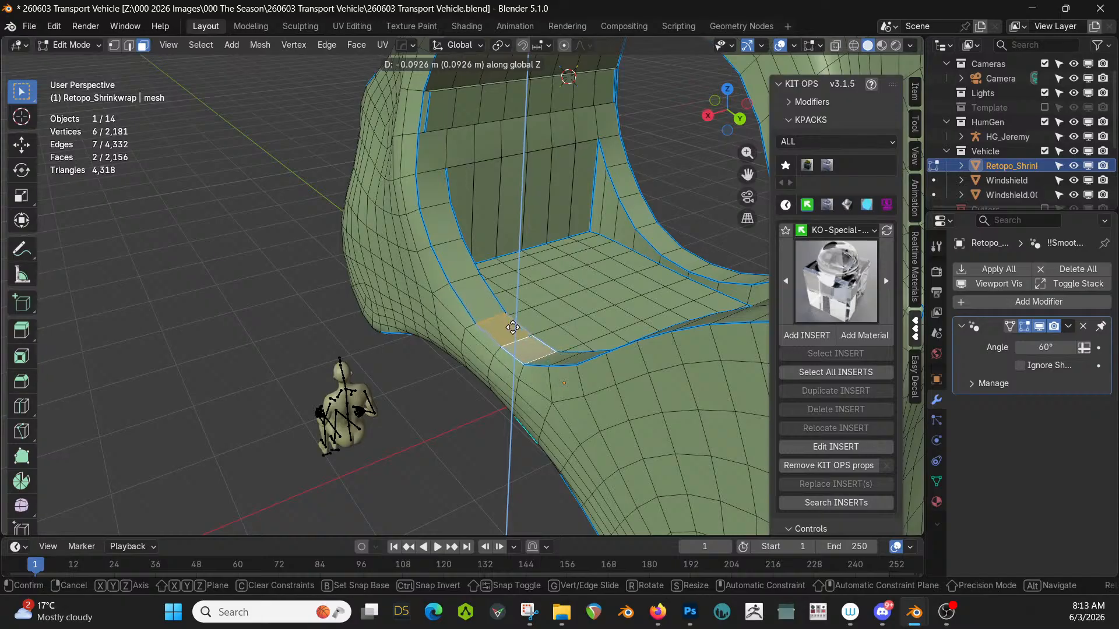
left_click(513, 326)
key("Tab")
Mirror the vehicle body across the X axis with bisect and clipping enabled.
scroll(515, 325, "down", 4)
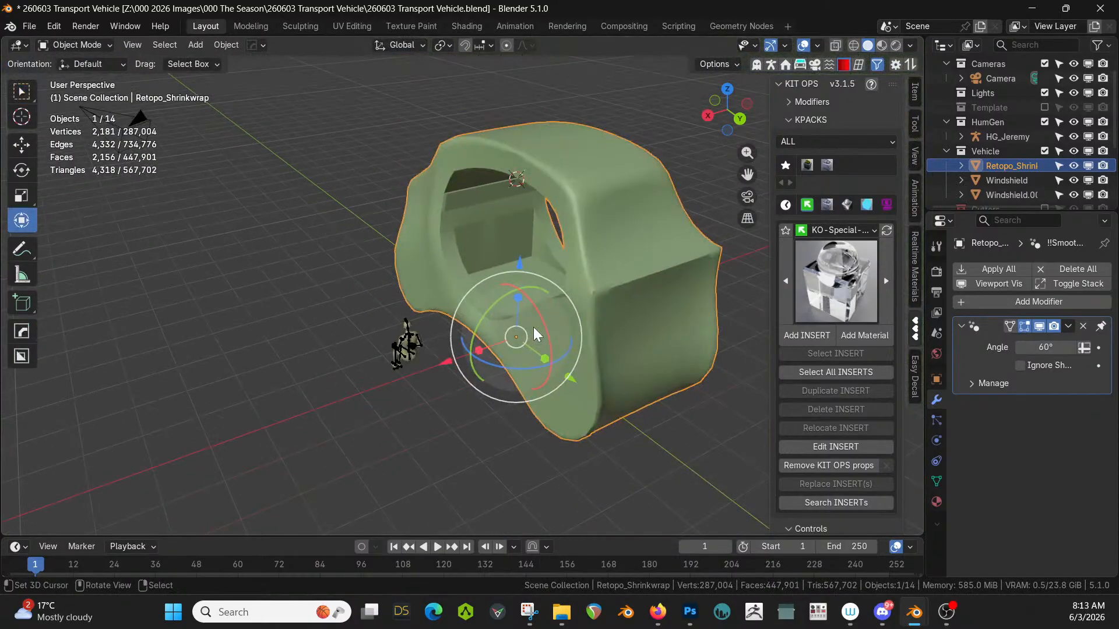
key("alt+x")
left_click(426, 369)
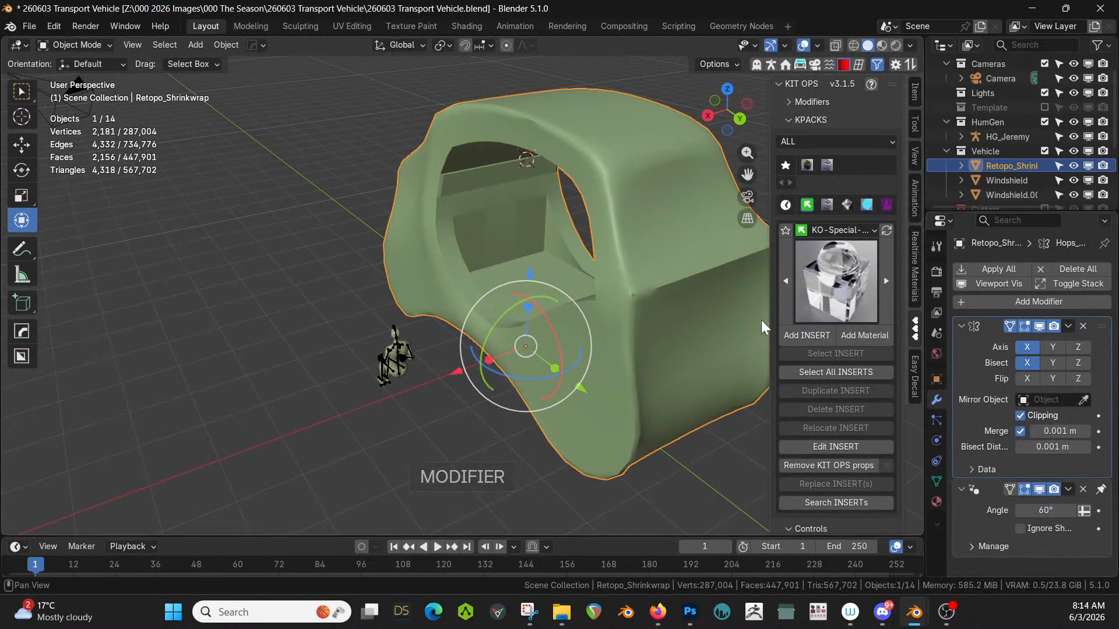
Extrude the two outer side faces just below the cabin sill outward about 0.08 m along X to form an entry step.
key("Tab")
mouse_move(764, 326)
middle_mouse_down()
mouse_move(697, 293)
mouse_move(769, 330)
middle_mouse_up()
scroll(599, 335, "up", 4)
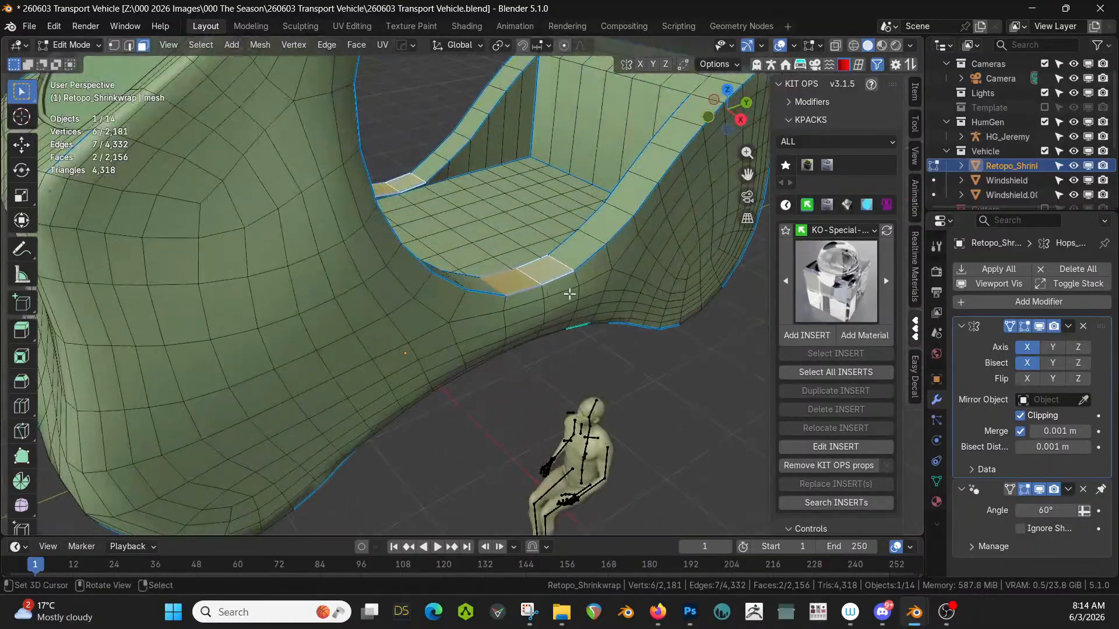
left_click(536, 295)
scroll(565, 290, "up", 2)
key("e")
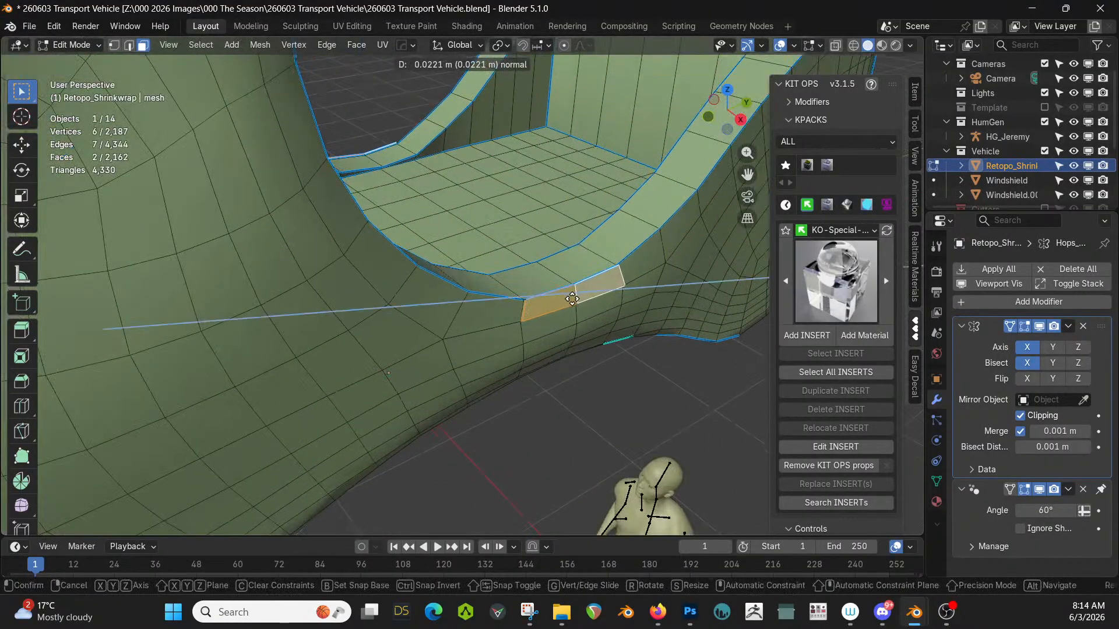
right_click(577, 305)
middle_click_drag(577, 305, 605, 335)
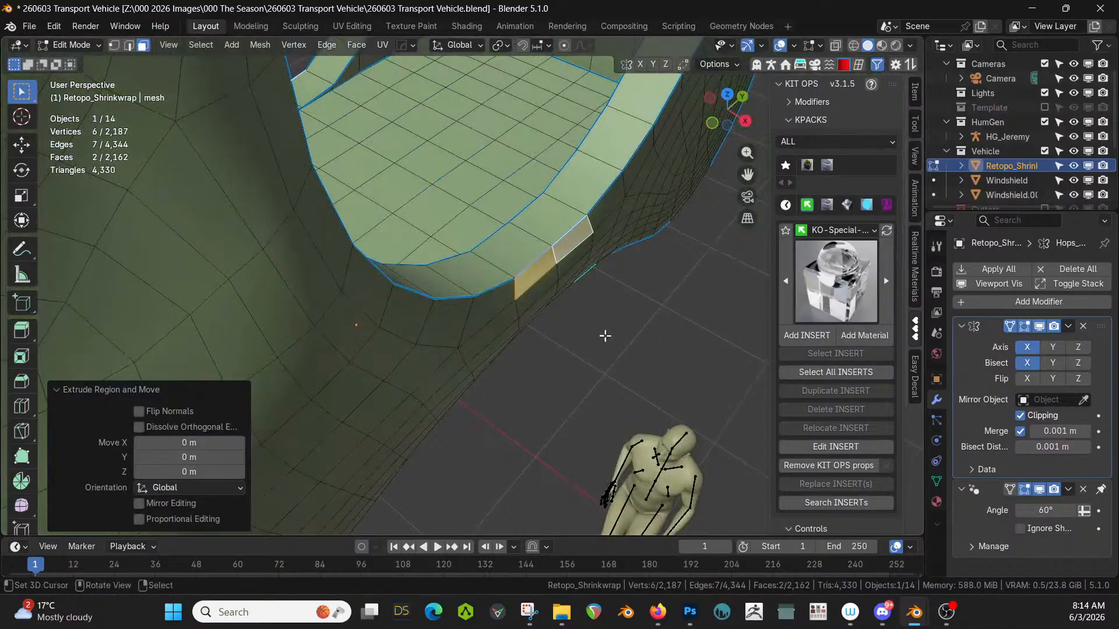
key("e")
left_click(610, 348)
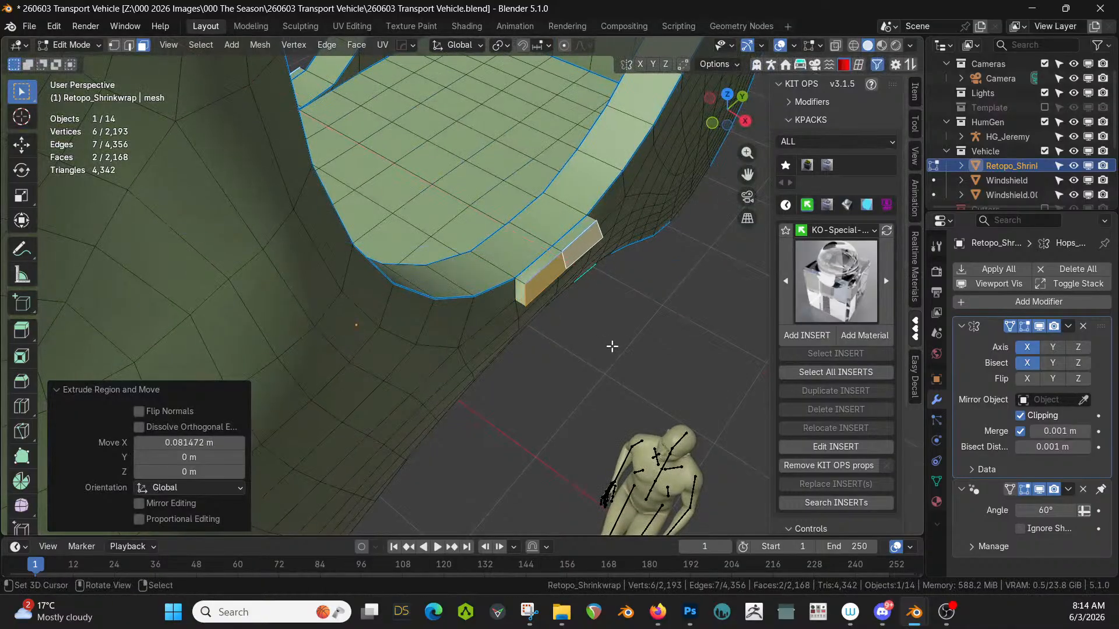
Examine the mirrored vehicle body and its extruded entry steps from several sides in Object Mode.
middle_click_drag(612, 348, 244, 320)
key("Tab")
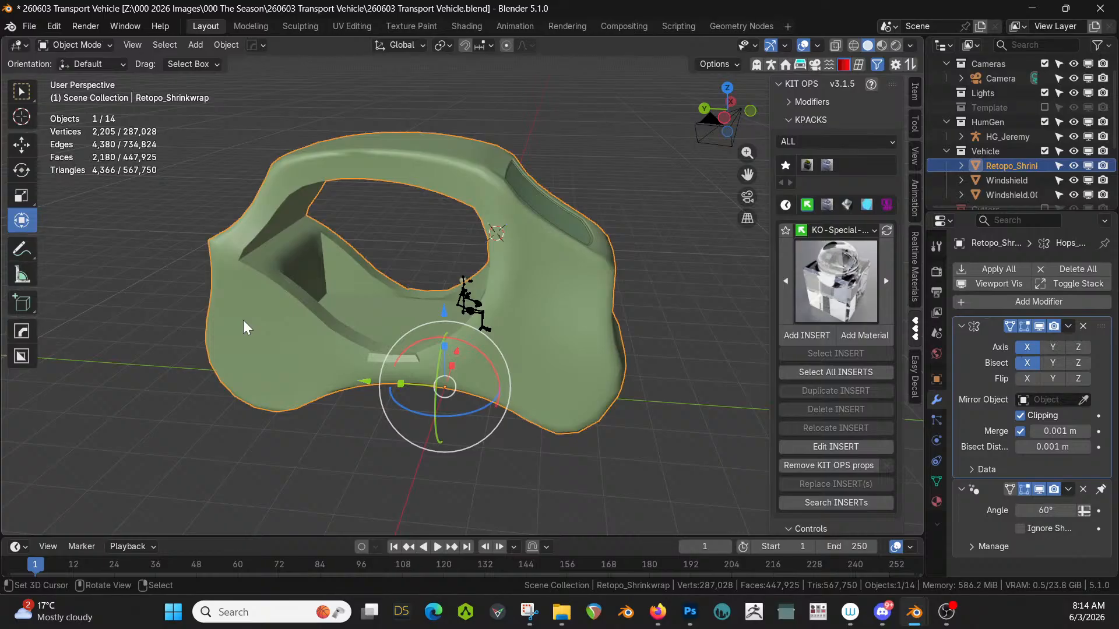
middle_click_drag(243, 320, 70, 291)
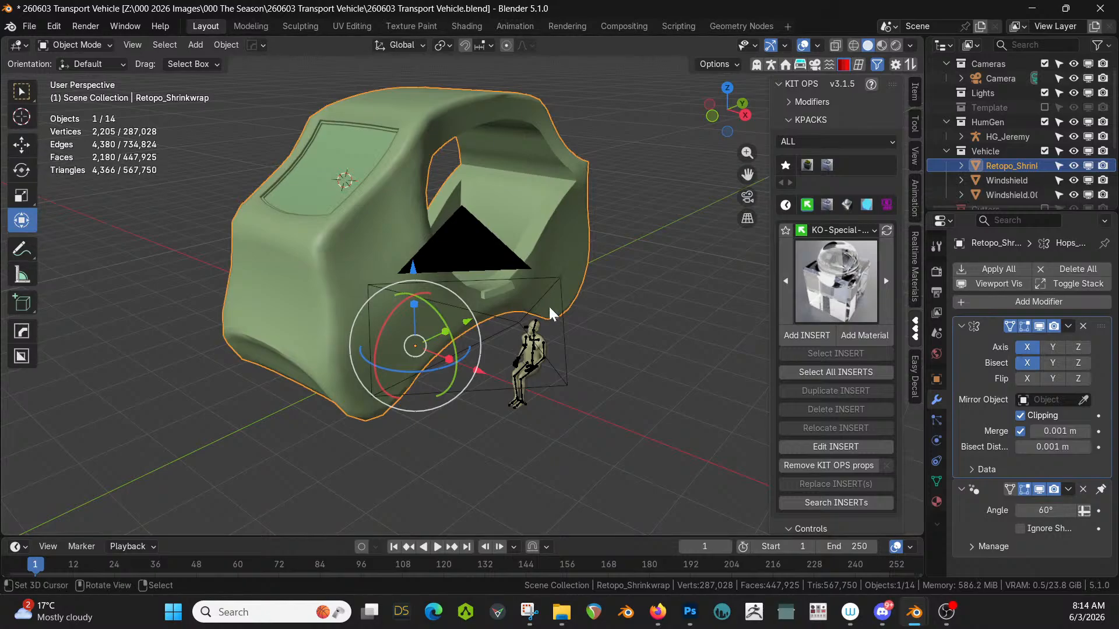
middle_click_drag(548, 306, 675, 356)
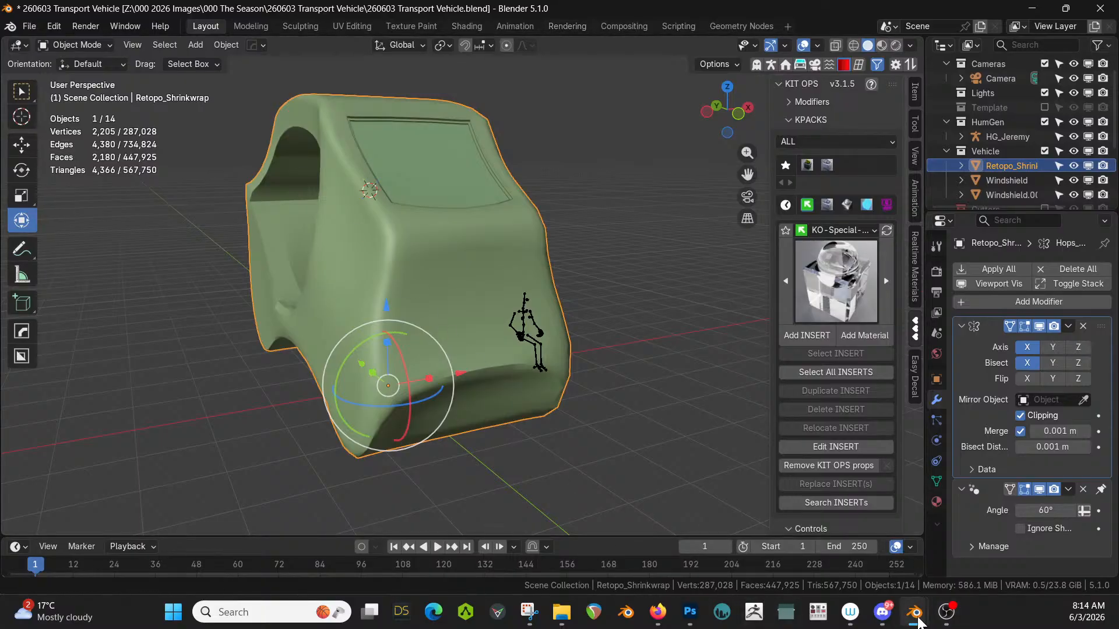
Switch to the other Blender window and open the file 260424 Delivery Vehicle.blend.
mouse_move(918, 621)
left_click(704, 556)
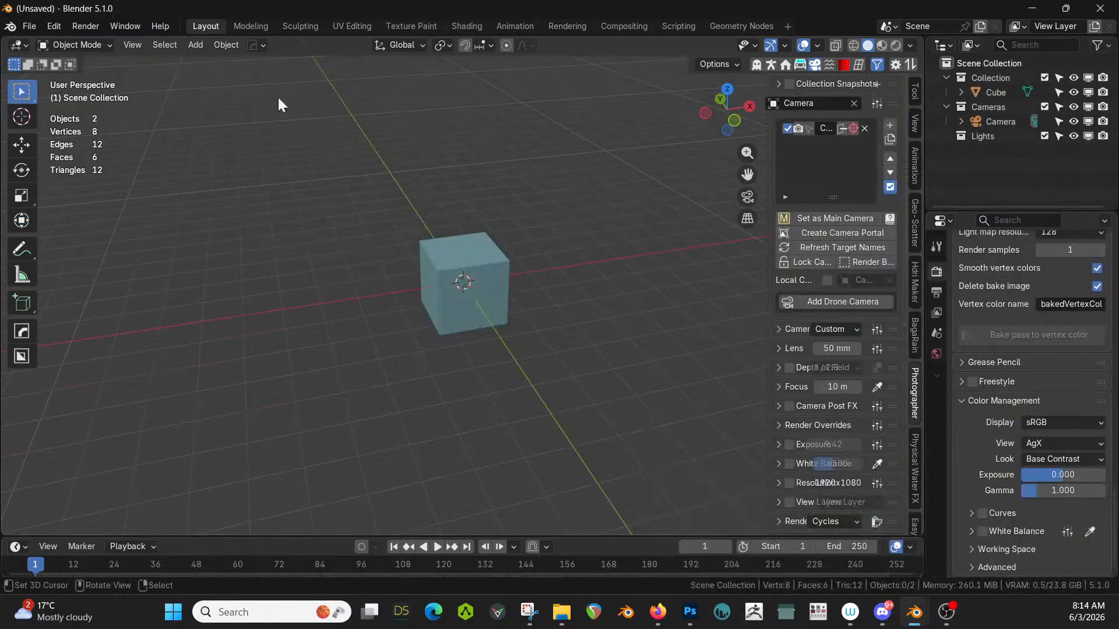
left_click(24, 27)
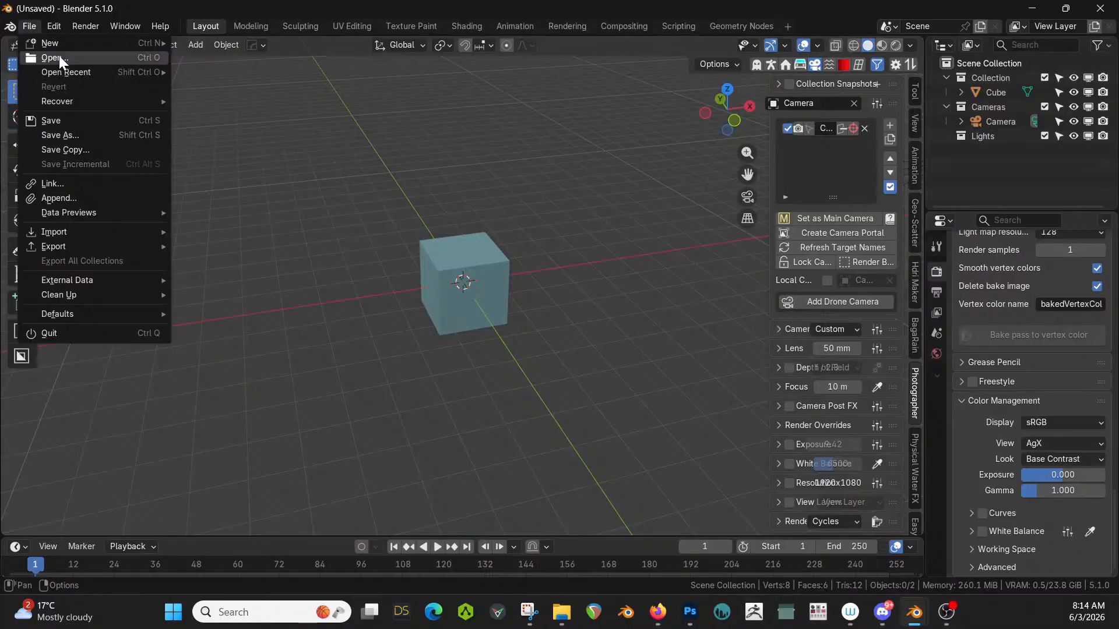
left_click(58, 57)
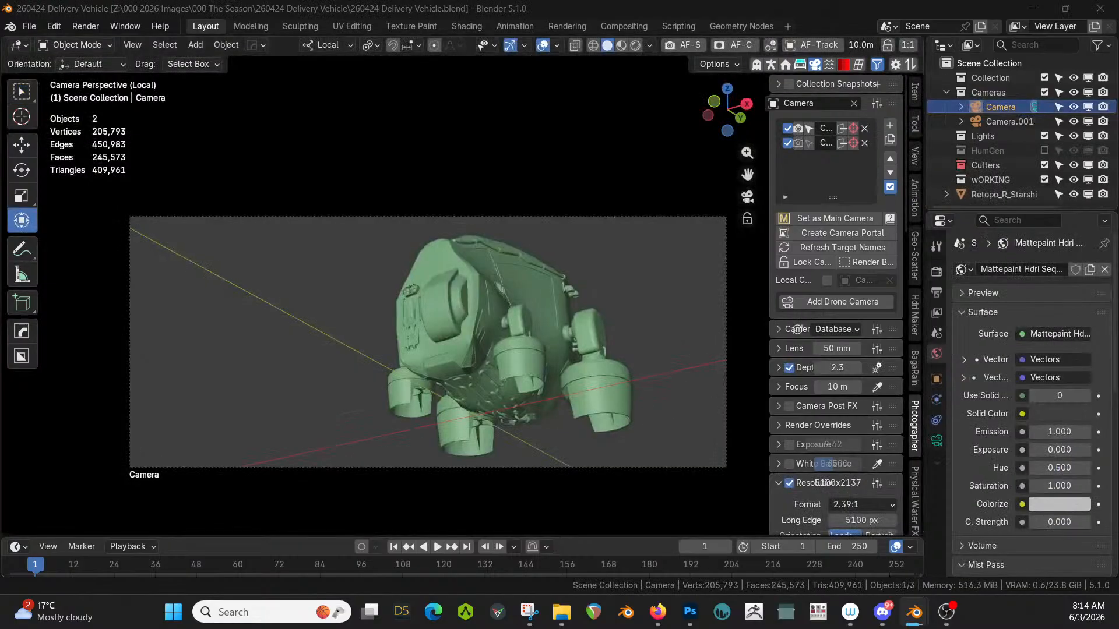
Frame the delivery vehicle's side with its thrusters and open its mesh for editing.
middle_click_drag(561, 278, 481, 384)
scroll(547, 338, "up", 2)
middle_click_drag(547, 338, 429, 380, "shift")
middle_click_drag(577, 323, 523, 320)
left_click(483, 377)
key("Tab")
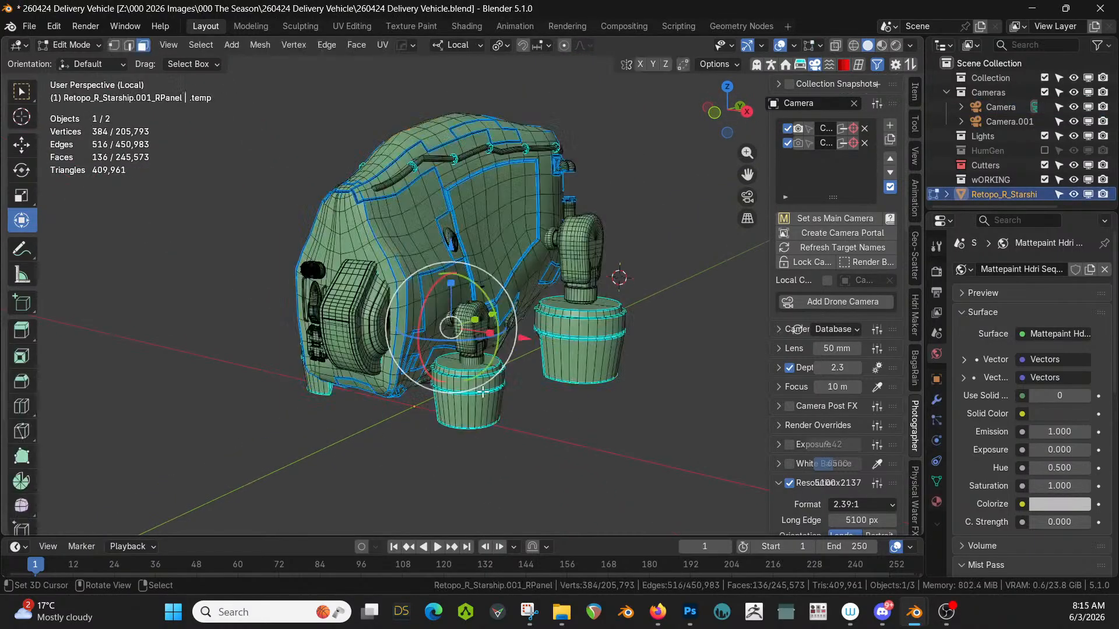
Select the front thruster's outer housing and top surfaces as linked regions delimited by sharp edges.
left_click(481, 395)
key("ctrl+l")
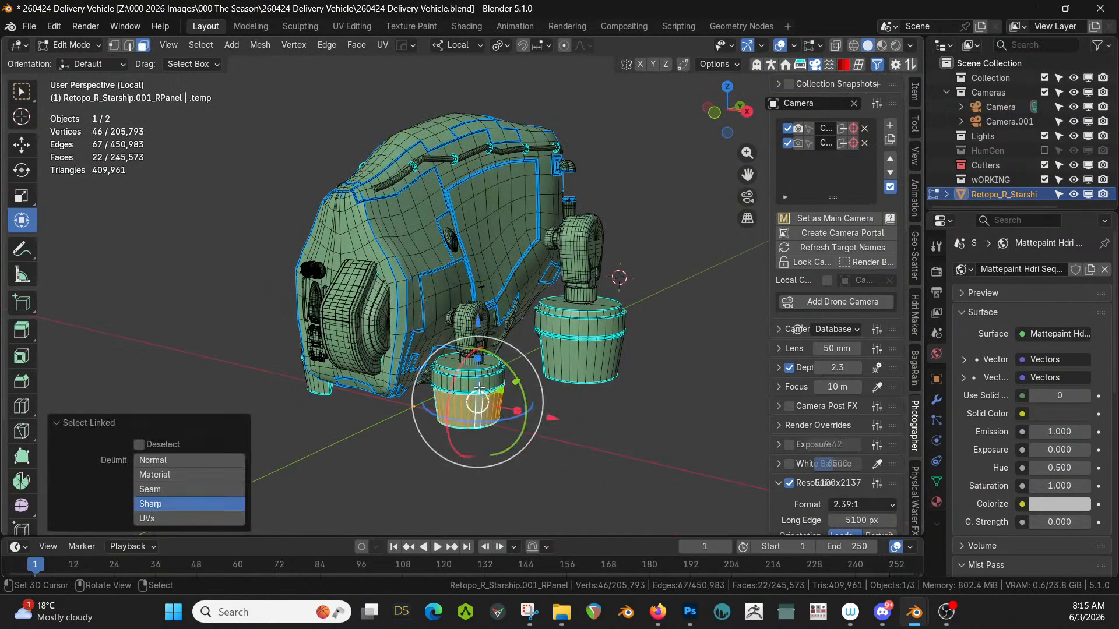
scroll(482, 399, "up", 1)
middle_click_drag(483, 401, 485, 415)
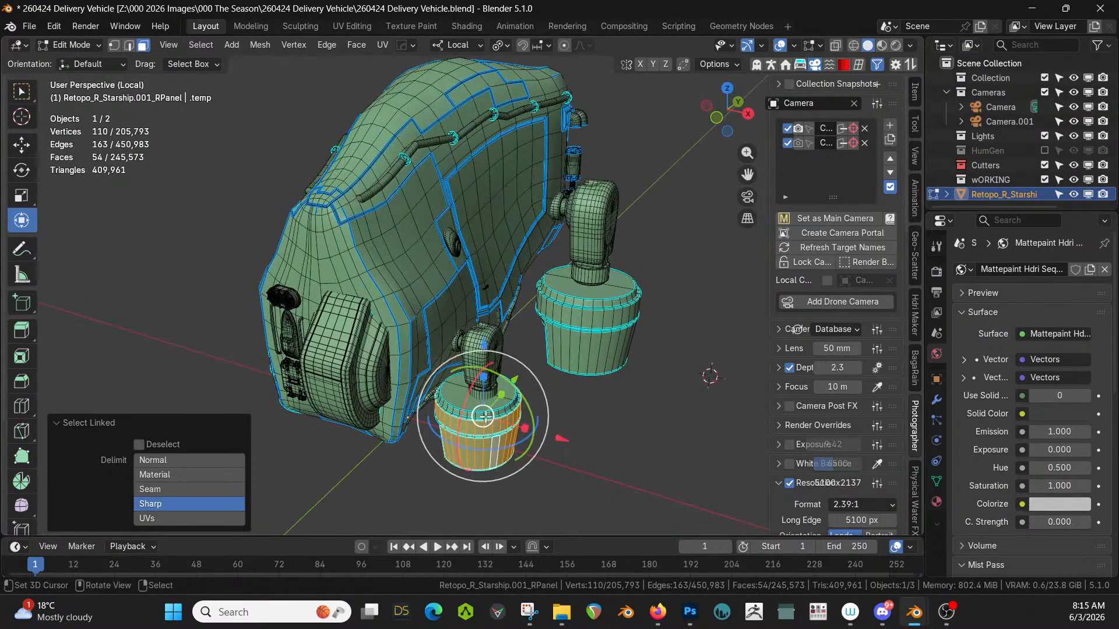
key("l")
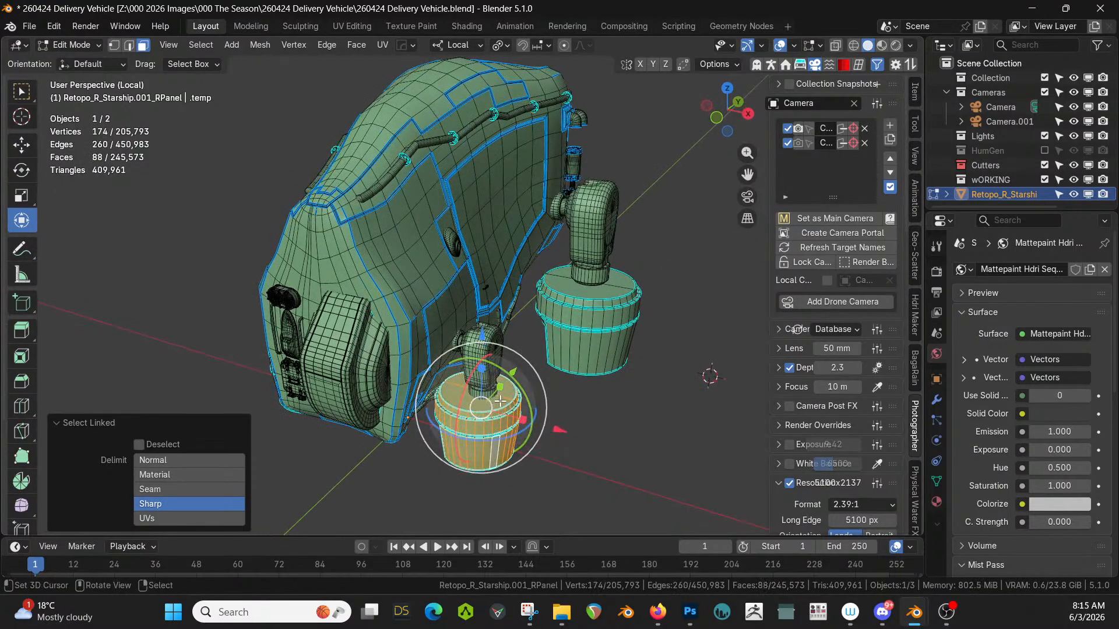
Box-select through the front thruster in X-ray top view and extend the selection to its linked geometry.
key("KP_7")
scroll(514, 394, "up", 2)
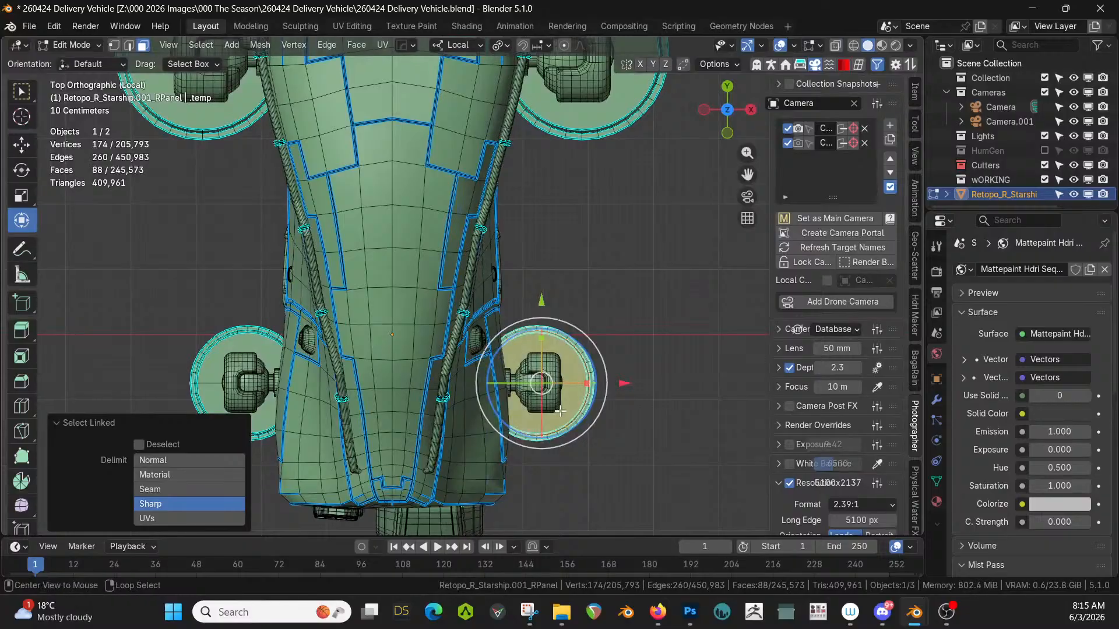
key("alt+z")
left_click_drag(635, 457, 527, 309)
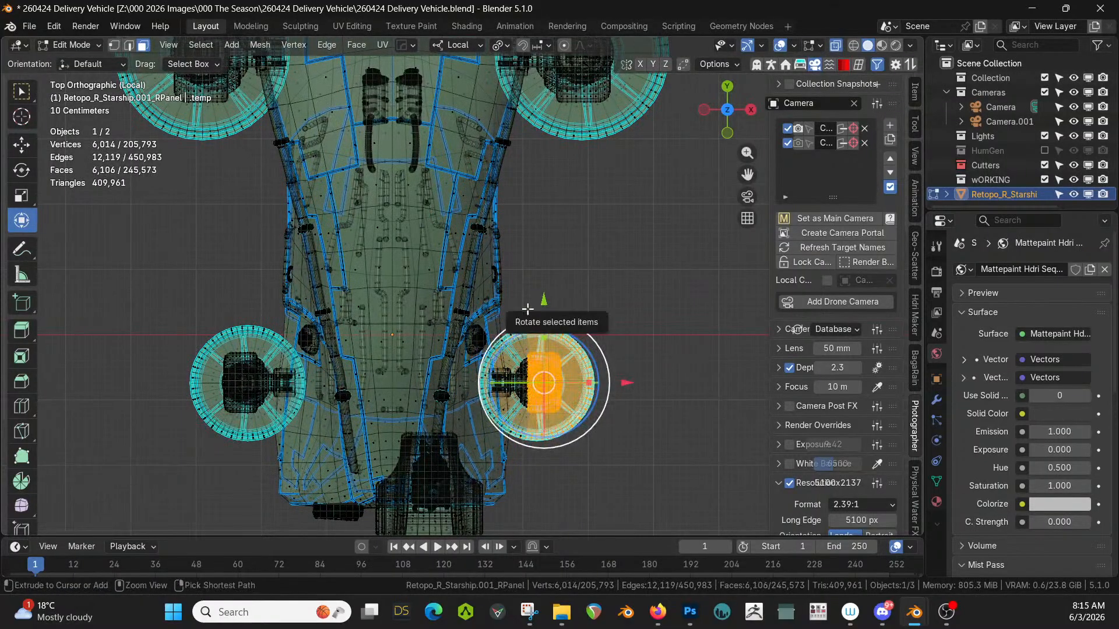
key("ctrl+l")
Add the linked connector pieces joining the front thruster's arm to the hull to the selection.
middle_click_drag(537, 326, 482, 233)
scroll(482, 287, "up", 4)
key("alt+z")
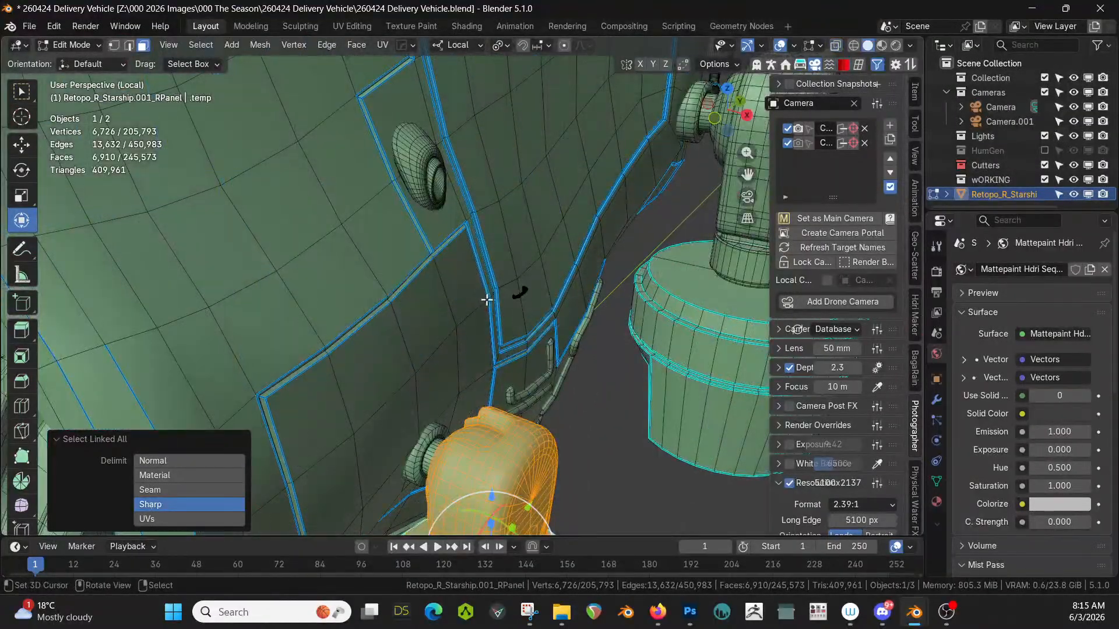
middle_click_drag(487, 300, 493, 284)
middle_click_drag(465, 381, 476, 316, "shift")
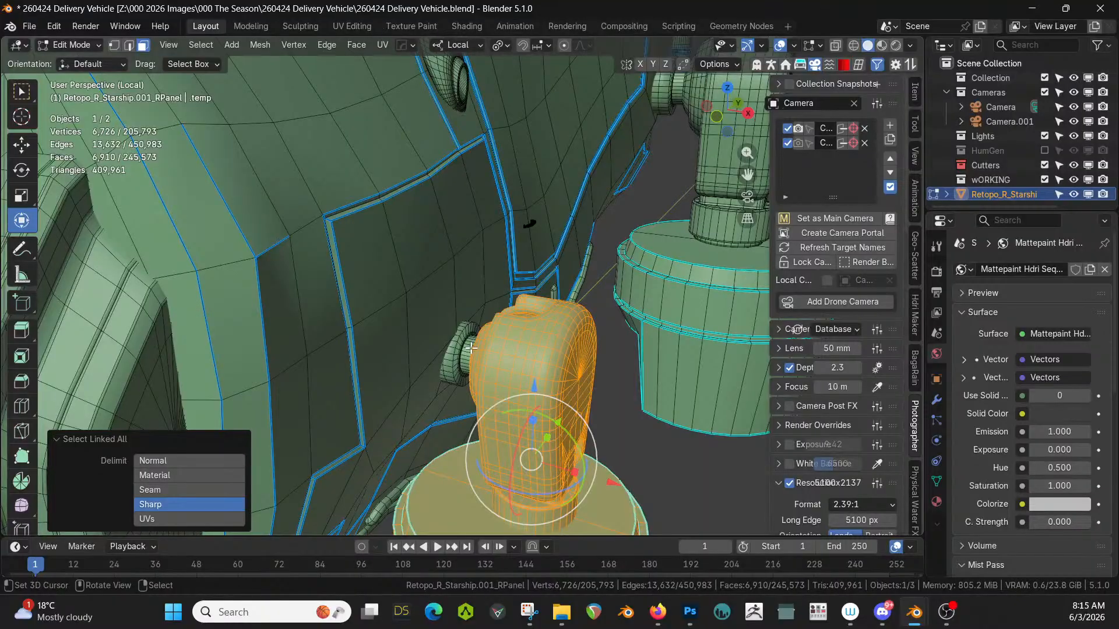
key("l")
key("l")
scroll(502, 359, "up", 8)
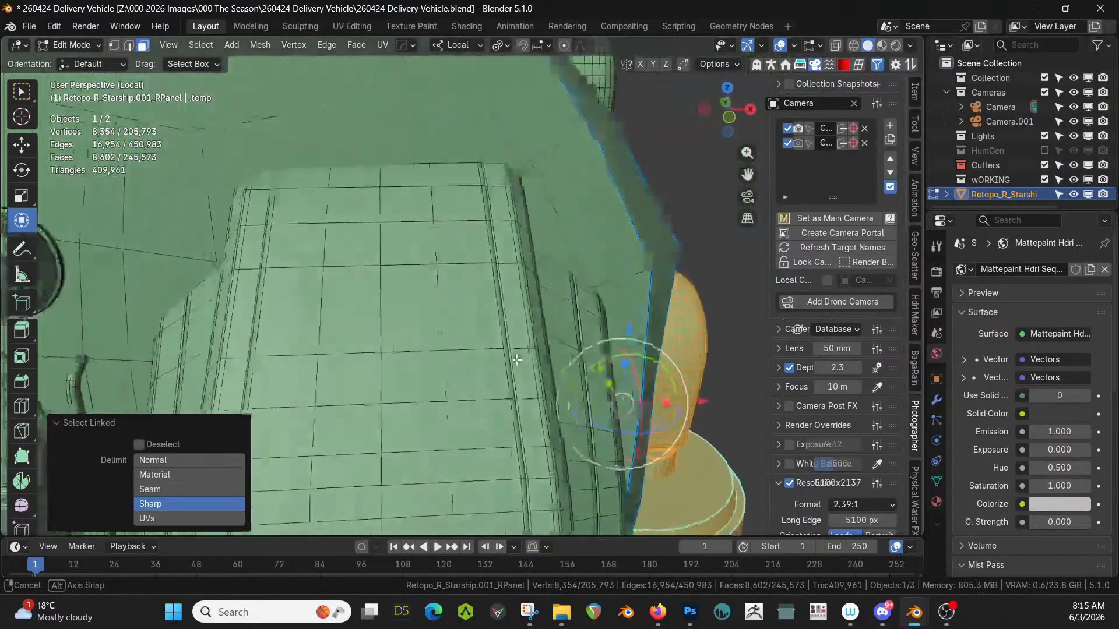
Add the thruster's remaining interior vane and ring faces to the selection, including all linked geometry.
scroll(548, 357, "down", 5)
middle_click_drag(549, 357, 349, 128)
scroll(492, 387, "down", 5)
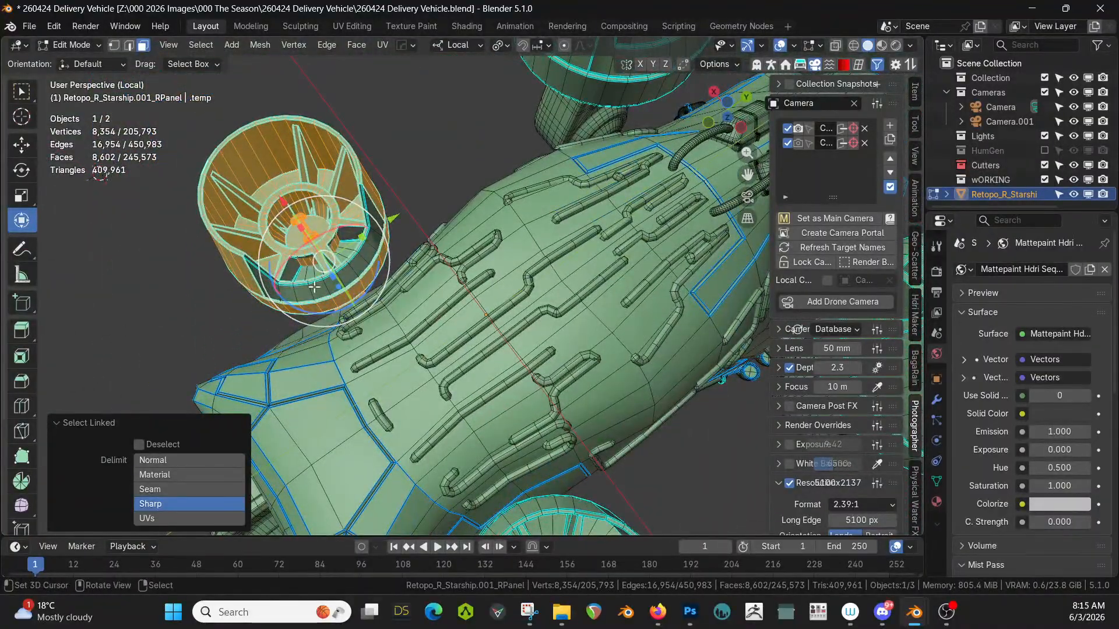
middle_click_drag(309, 272, 326, 285)
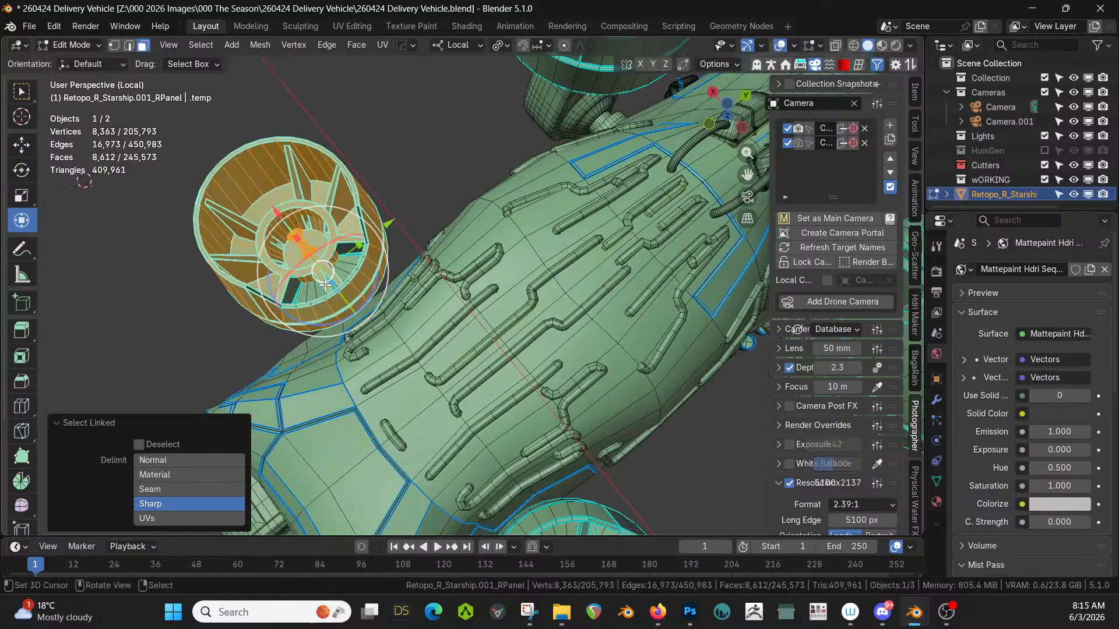
key("alt+z")
key("c")
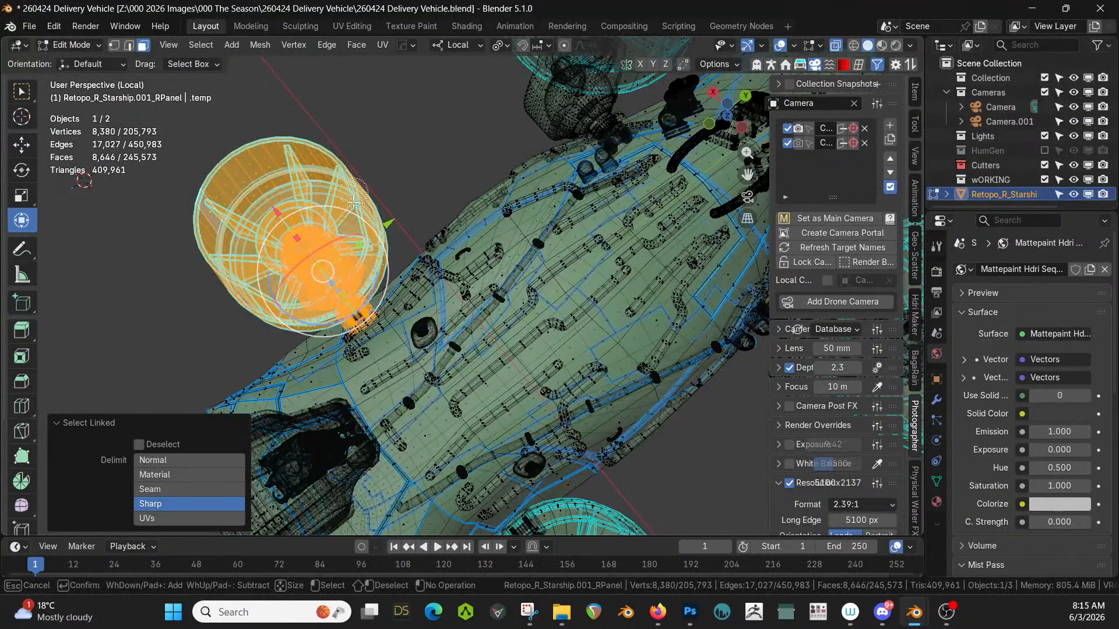
key("Escape")
middle_click_drag(282, 290, 277, 471)
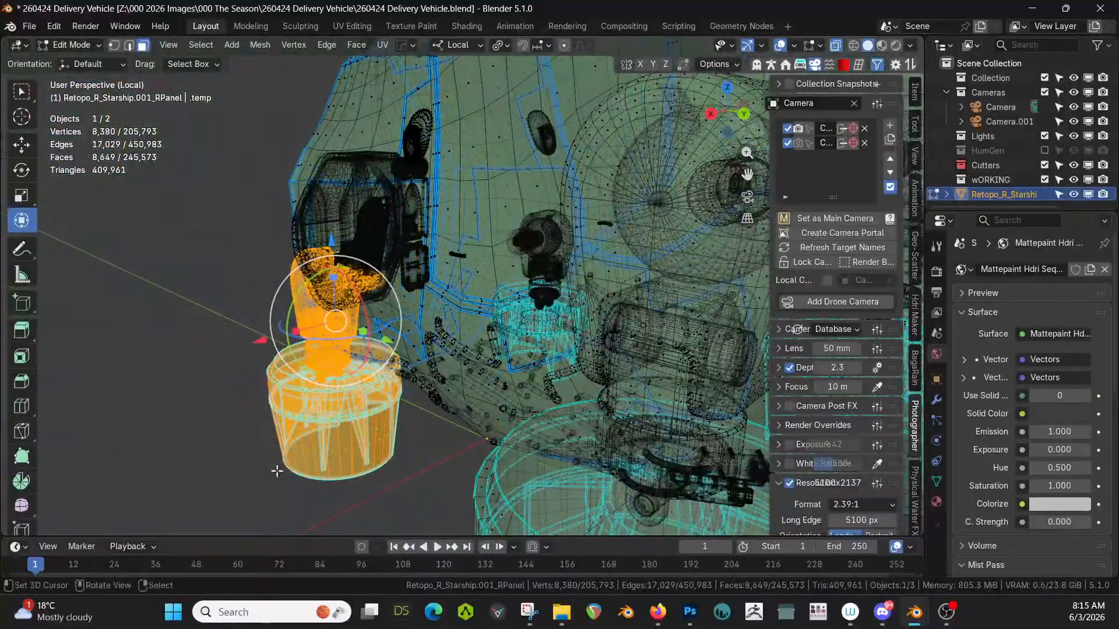
key("ctrl+l")
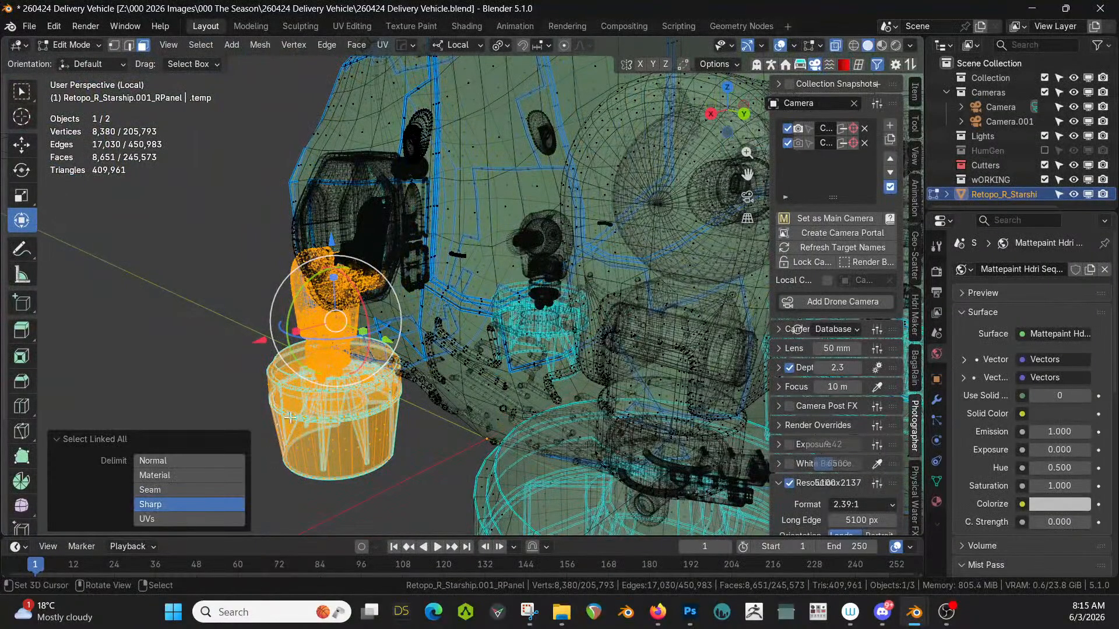
Isolate the selected thruster assembly by hiding all unselected geometry and check that it is complete.
key("shift+h")
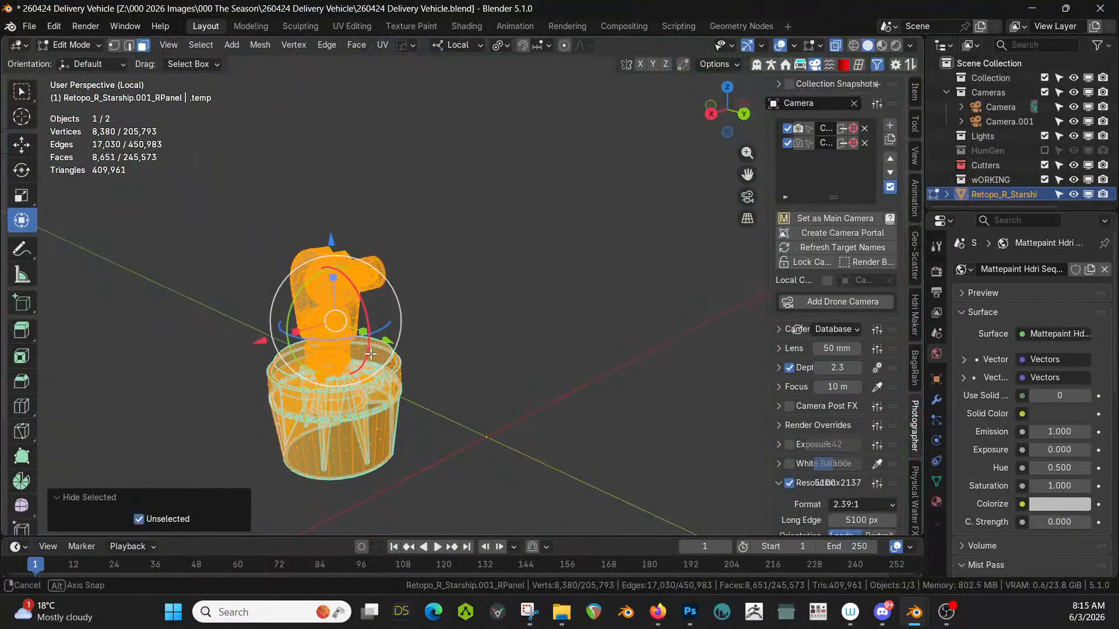
middle_click_drag(298, 408, 303, 390)
key("Tab")
key("Tab")
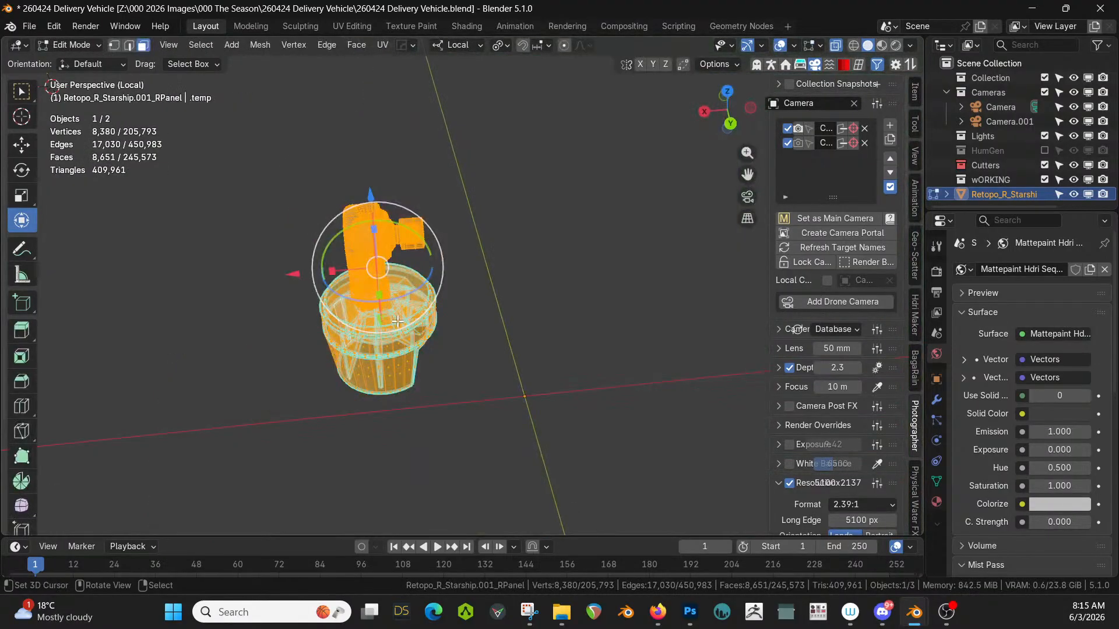
middle_click_drag(397, 321, 565, 241)
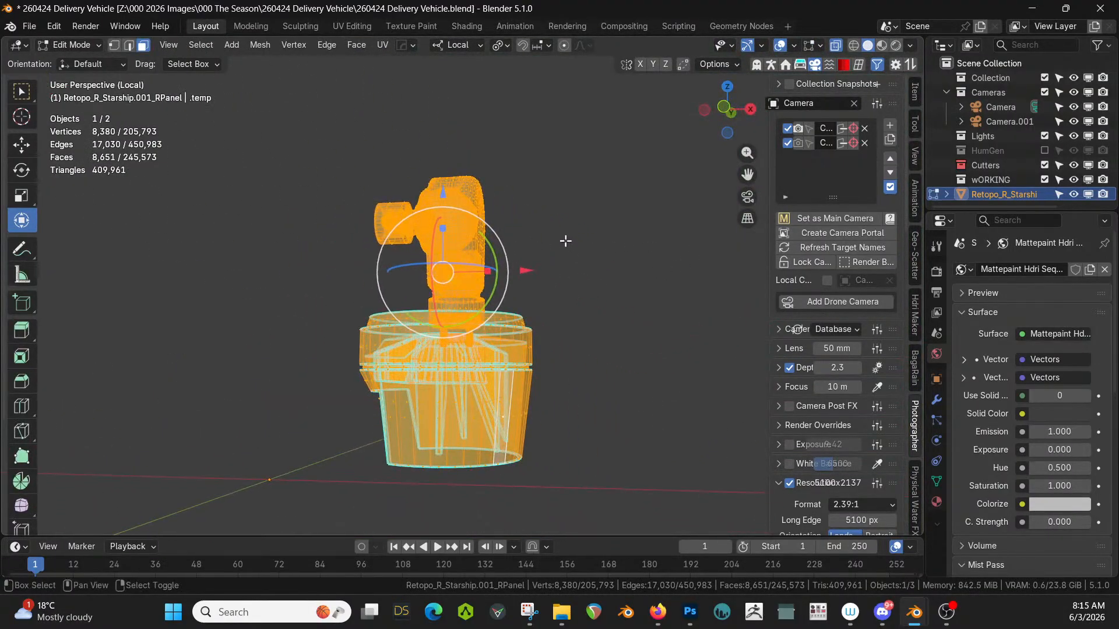
Duplicate the thruster assembly in place and separate the copy into its own object.
key("shift+d")
right_click(543, 286)
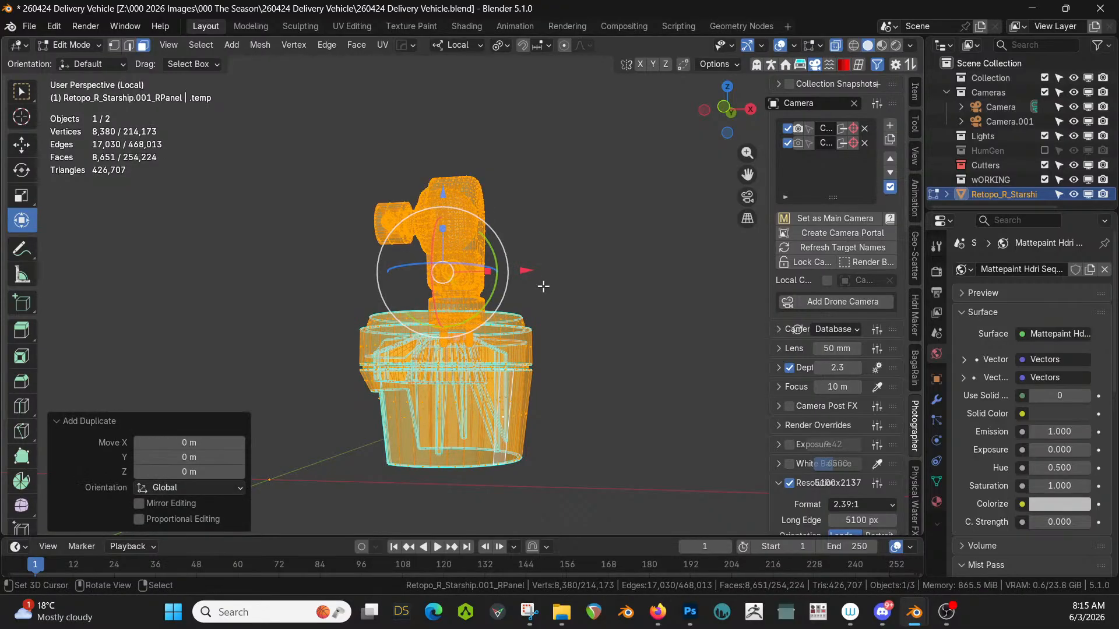
key("p")
left_click(544, 285)
key("Tab")
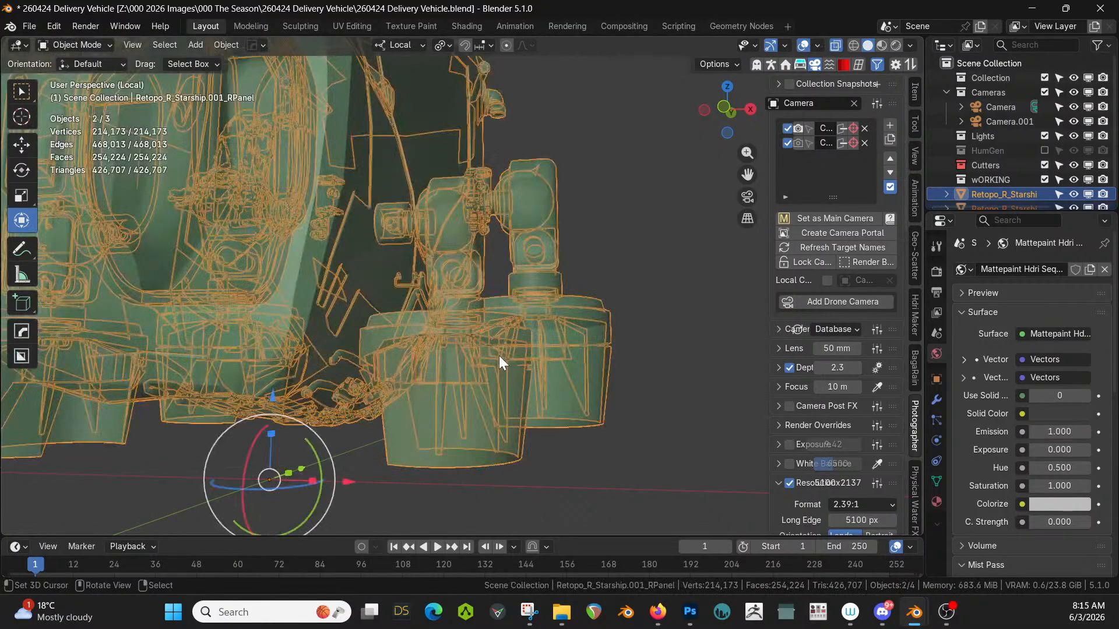
Copy the separated thruster object and paste it into the 260603 Transport Vehicle file.
left_click(472, 386)
key("ctrl+c")
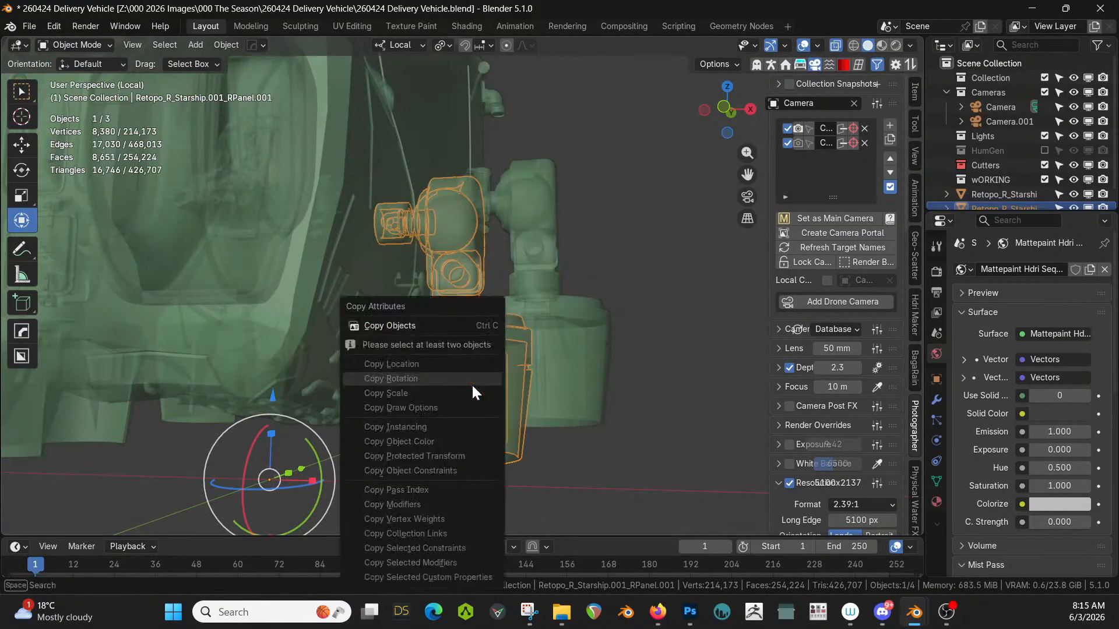
left_click(418, 324)
key("alt+Tab")
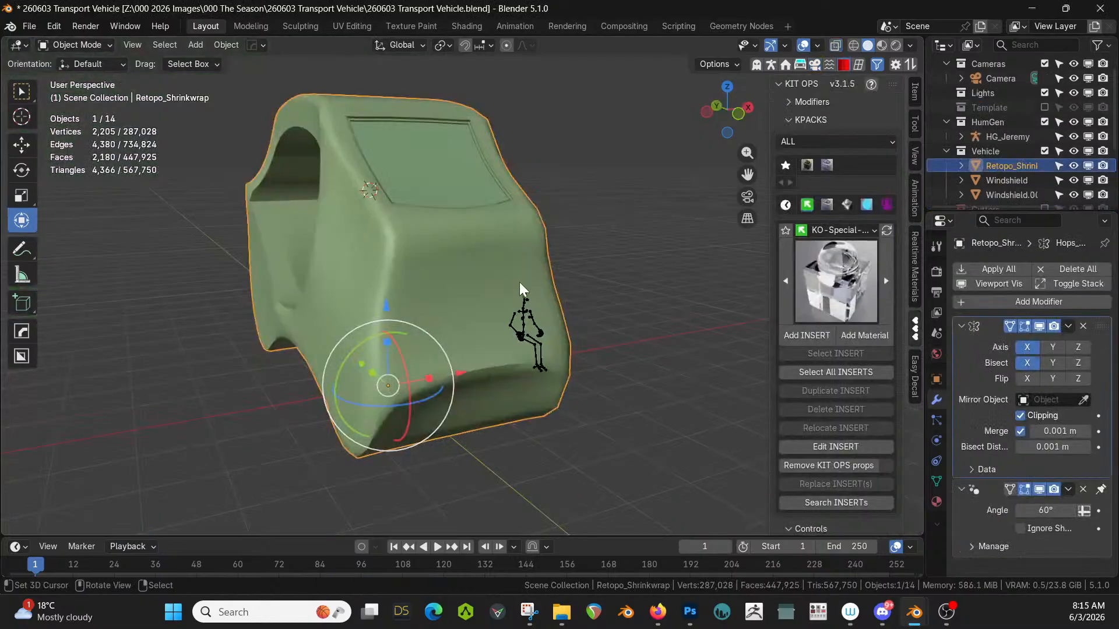
middle_click_drag(519, 282, 382, 314)
key("ctrl+v")
left_click(478, 349)
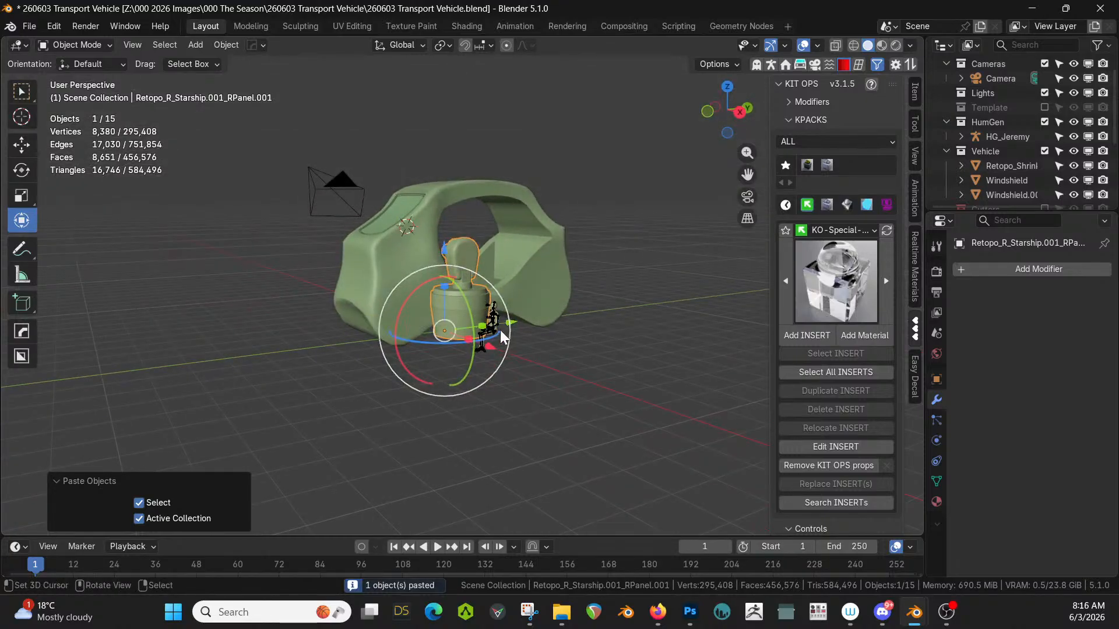
Move the pasted thruster toward the vehicle's front side and lower it about 1.76 m along Z.
key("KP_7")
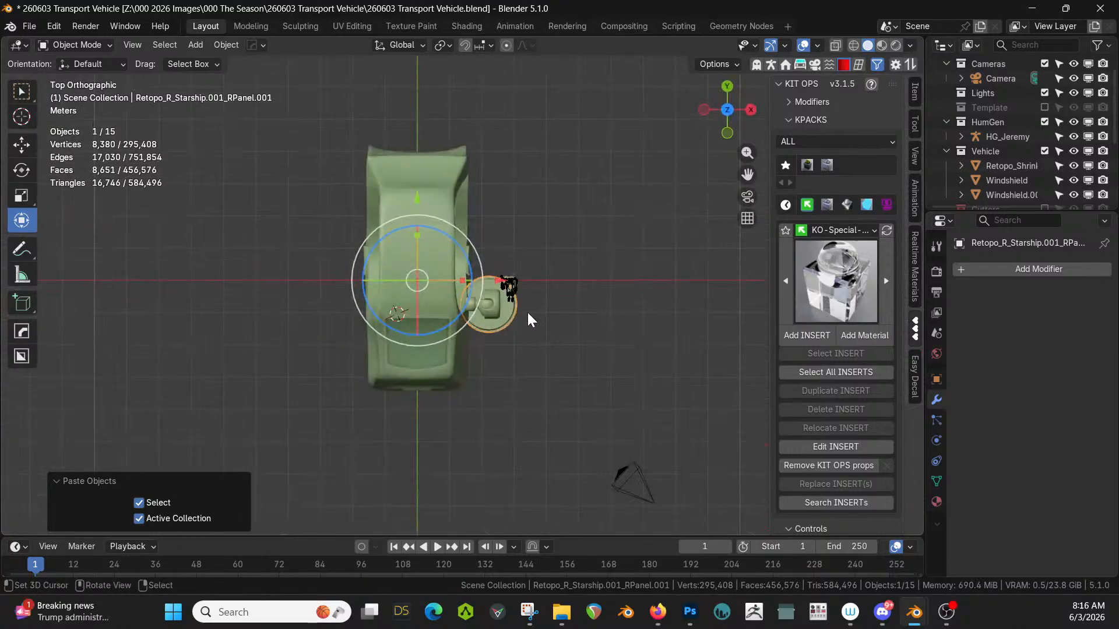
key("g")
left_click(527, 355)
middle_click_drag(527, 355, 452, 295)
key("g")
key("z")
left_click(463, 350)
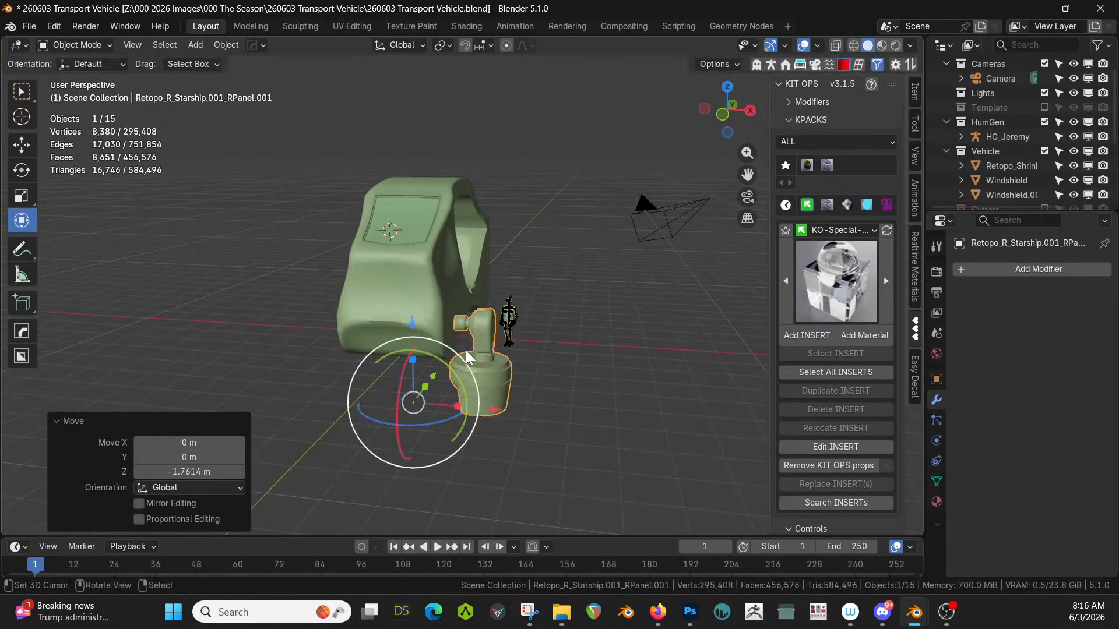
Scale the thruster down to about 0.63 and raise it about 0.98 m to the hull's lower edge.
middle_click_drag(463, 351, 532, 395)
scroll(382, 341, "up", 3)
key("s")
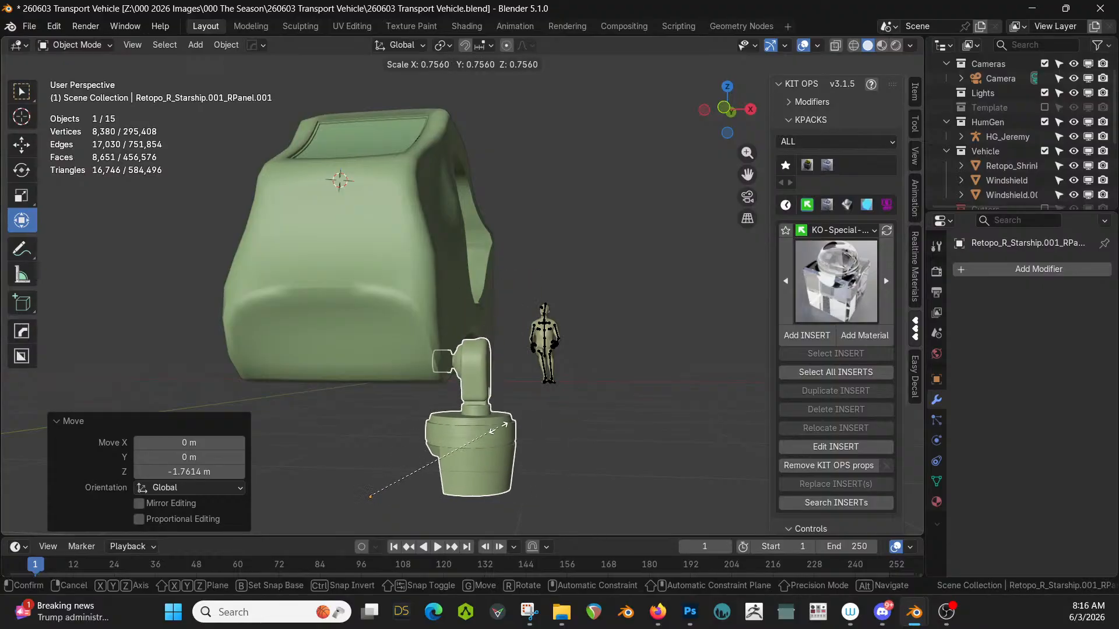
left_click(480, 446)
key("g")
key("z")
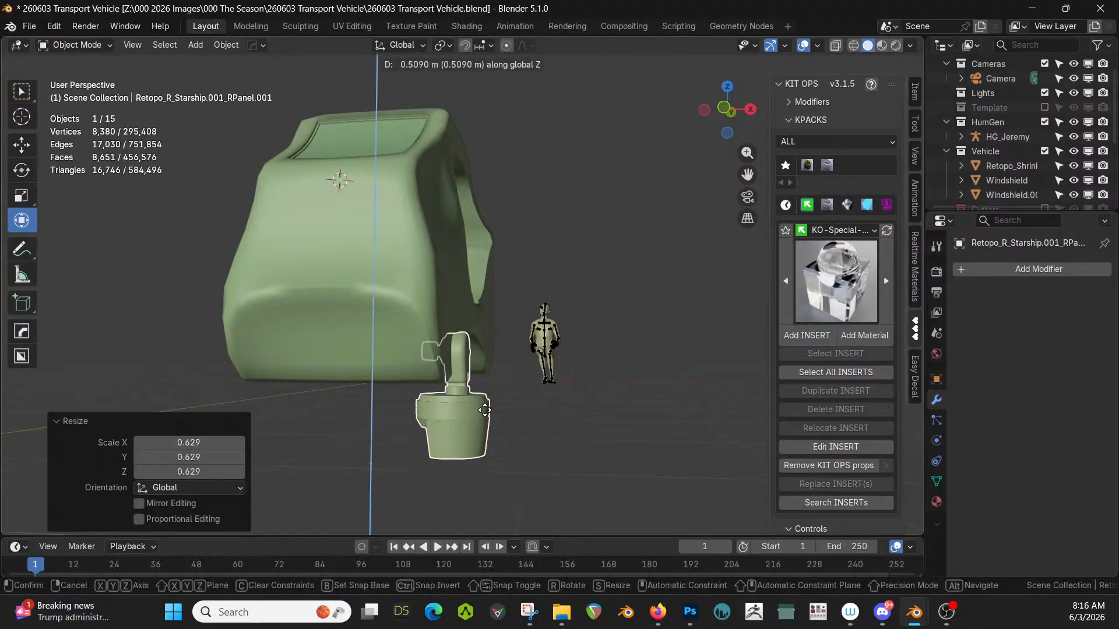
left_click(494, 383)
Shift the thruster about 0.23 m forward along the negative Y axis.
middle_click_drag(494, 383, 439, 466)
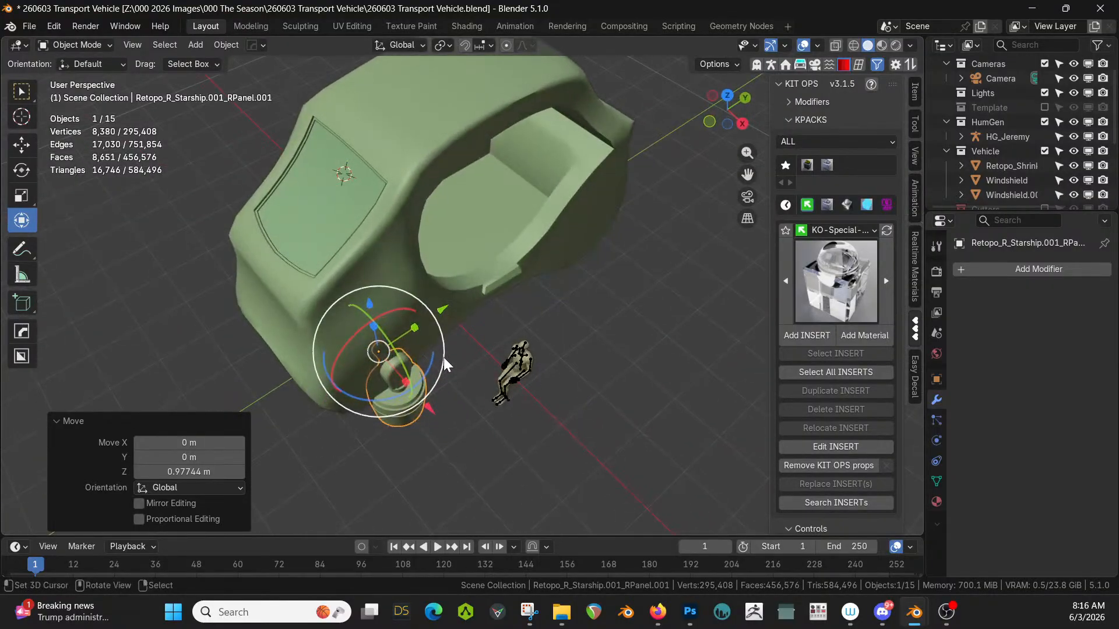
key("g")
key("y")
left_click(419, 351)
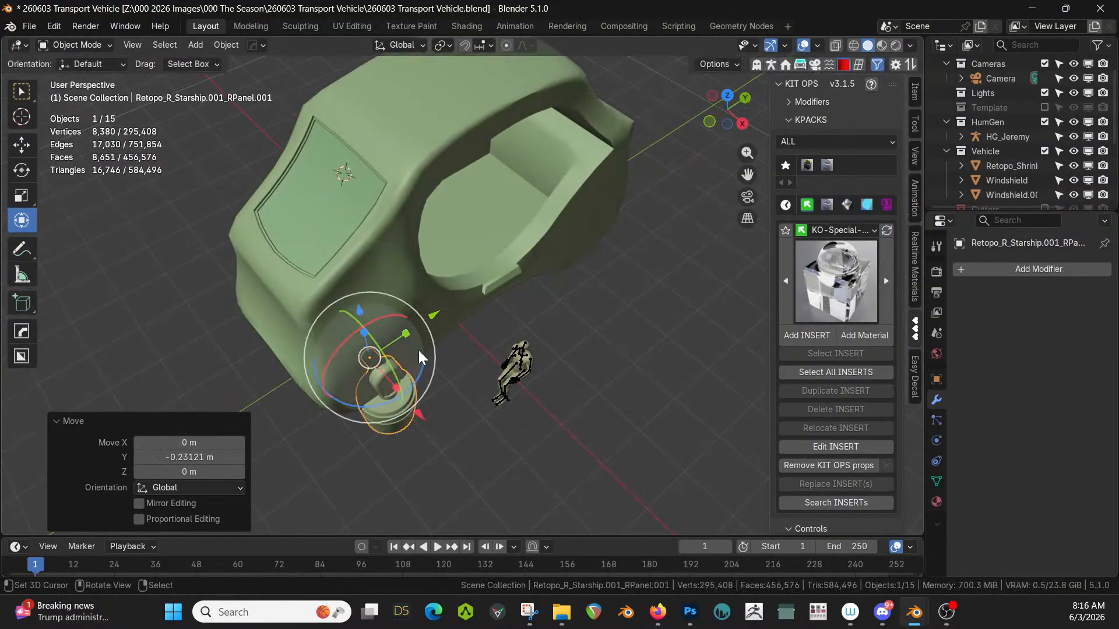
middle_click_drag(418, 351, 486, 324)
left_click(374, 330)
key("Tab")
scroll(377, 338, "up", 3)
key("Tab")
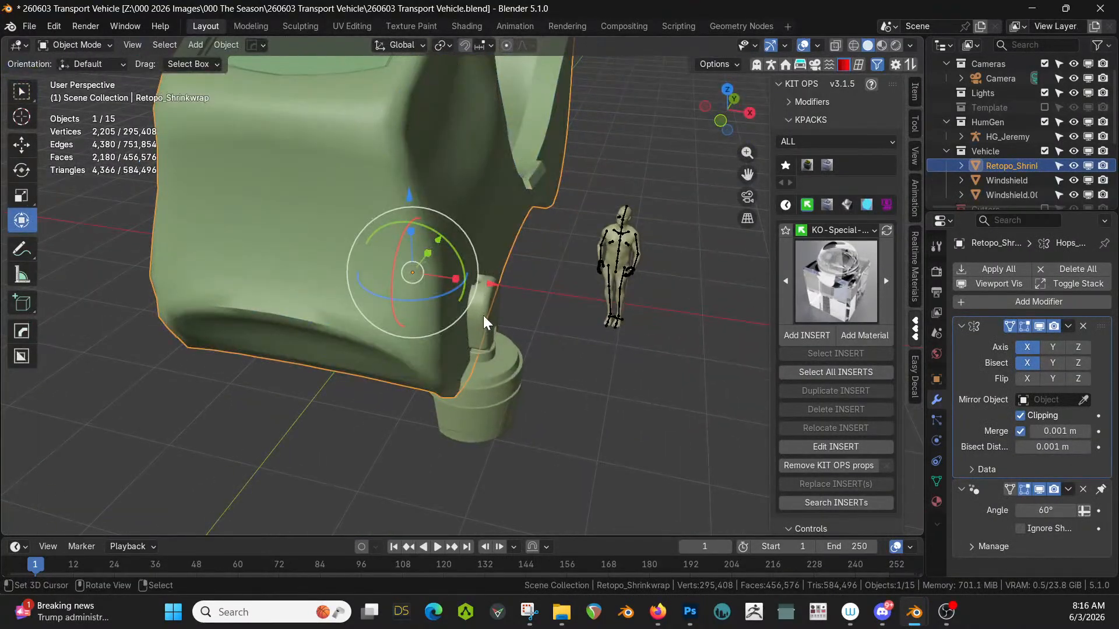
Move the thruster outward from the hull along X and lower it about 0.24 m.
left_click(484, 316)
key("g")
key("x")
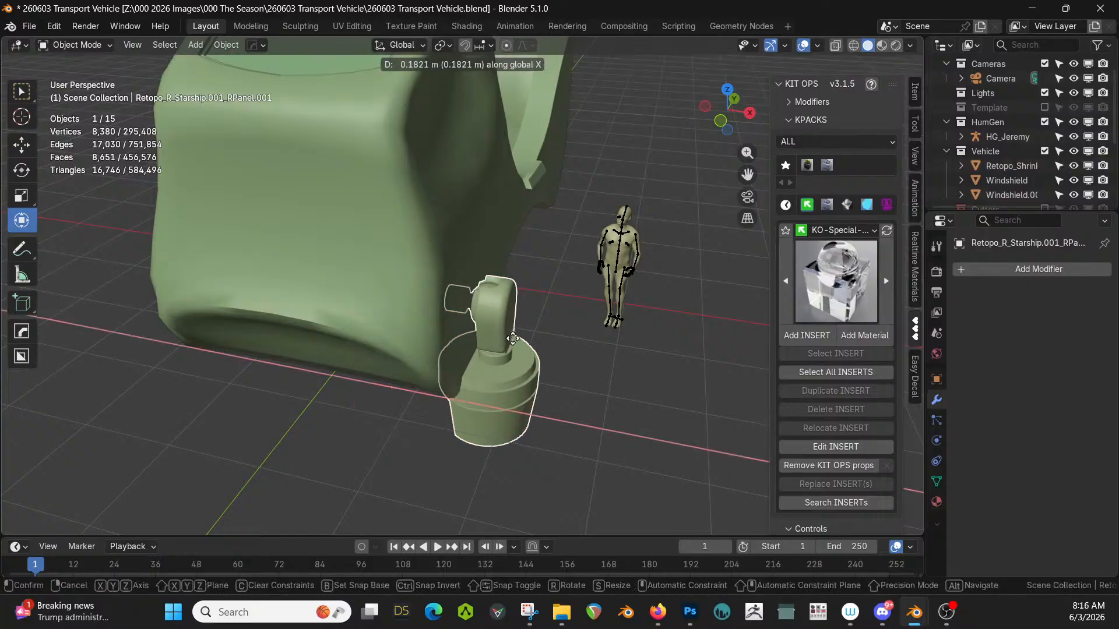
left_click(524, 347)
middle_click_drag(524, 347, 410, 425)
key("g")
key("z")
left_click(531, 298)
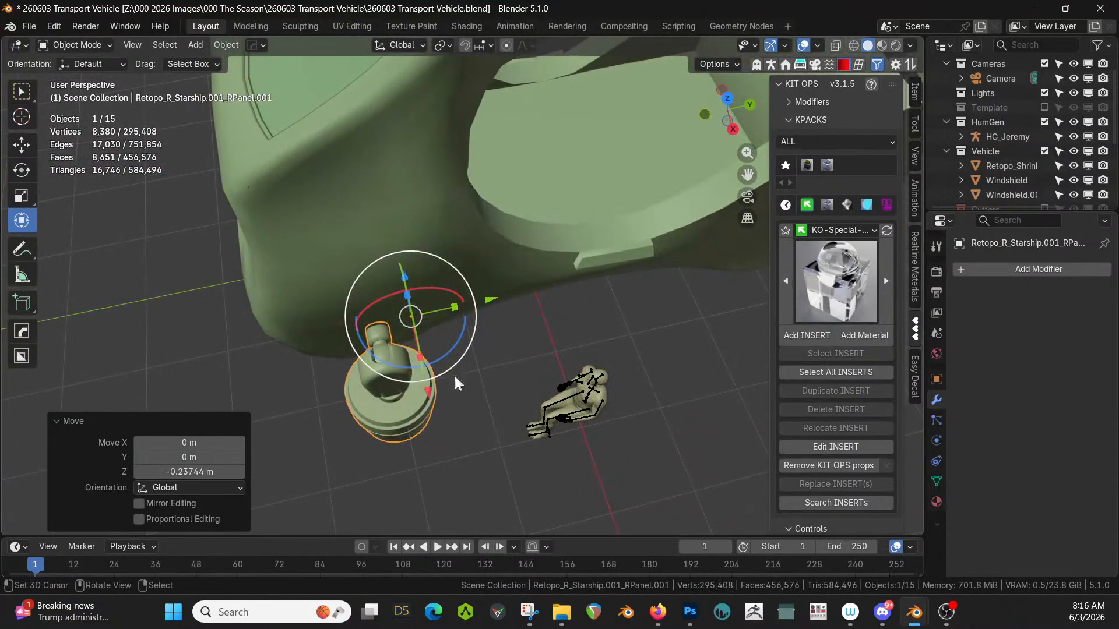
Nudge the thruster about 0.21 m forward along negative Y and about 0.08 m down.
key("g")
key("y")
left_click(474, 305)
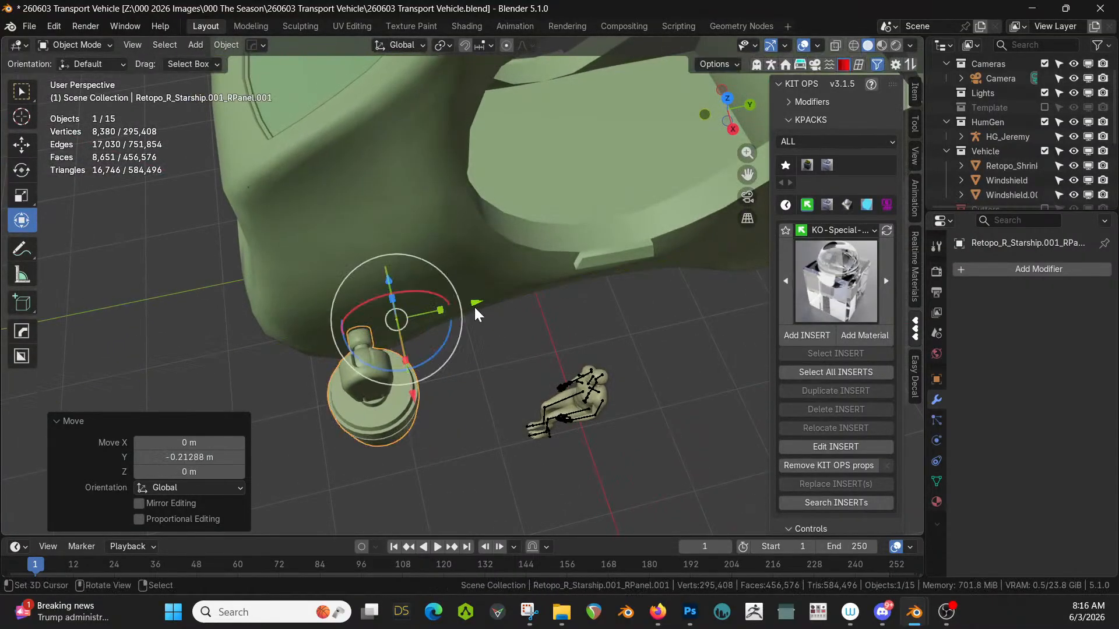
middle_click_drag(474, 306, 602, 205)
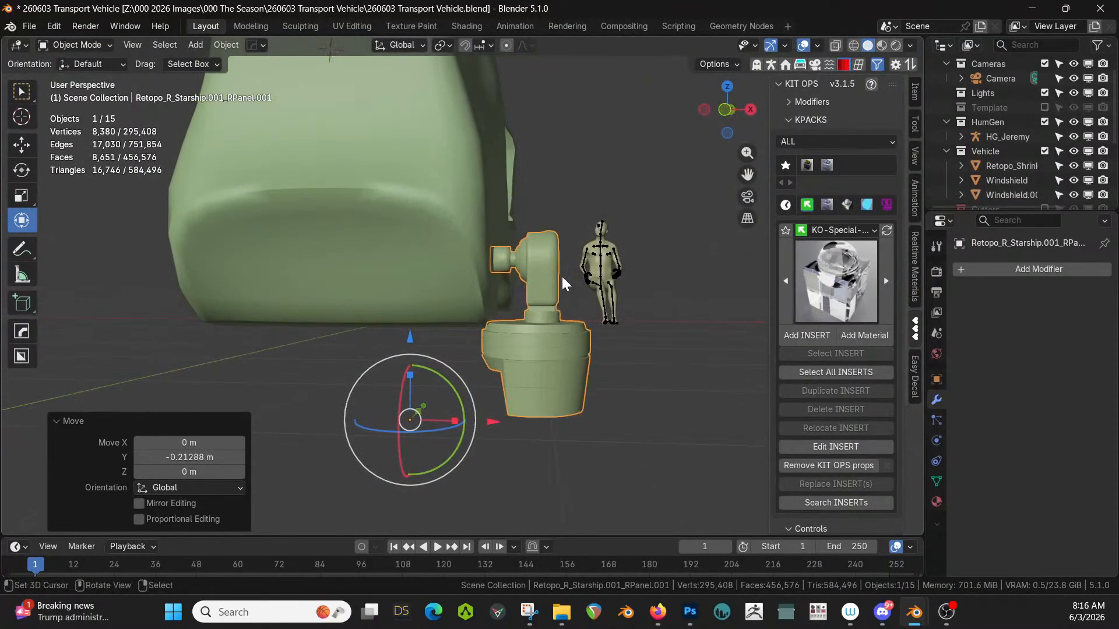
key("g")
key("z")
left_click(556, 291)
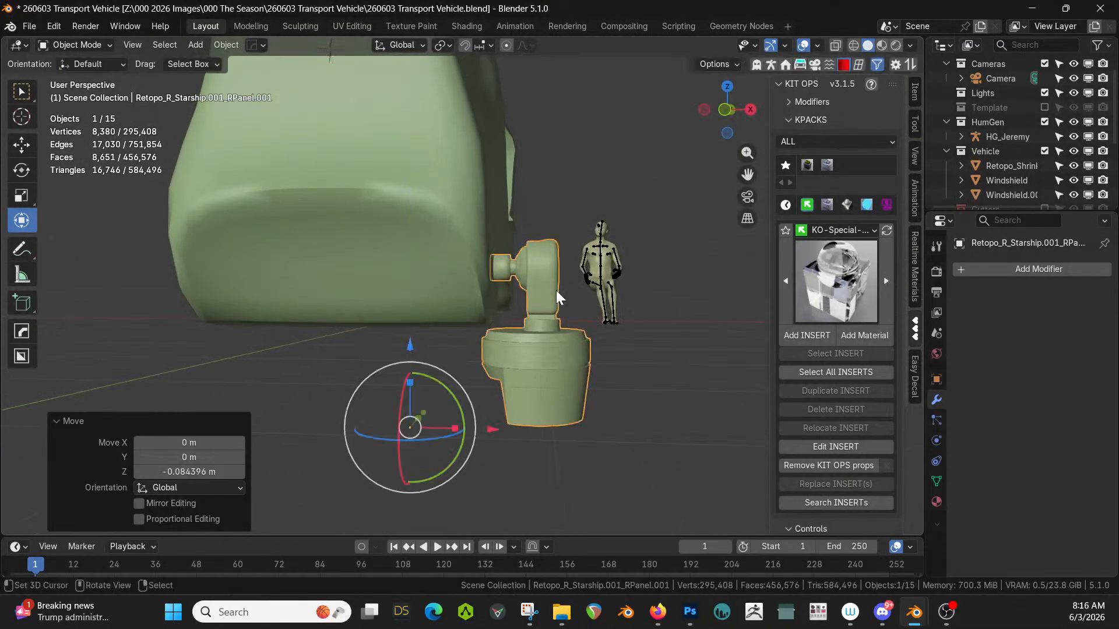
Mirror the thruster across the X axis to the other side, using the vehicle body as the mirror object.
middle_click_drag(556, 290, 378, 323)
left_click(432, 261, "shift")
key("alt+x")
left_click(517, 299)
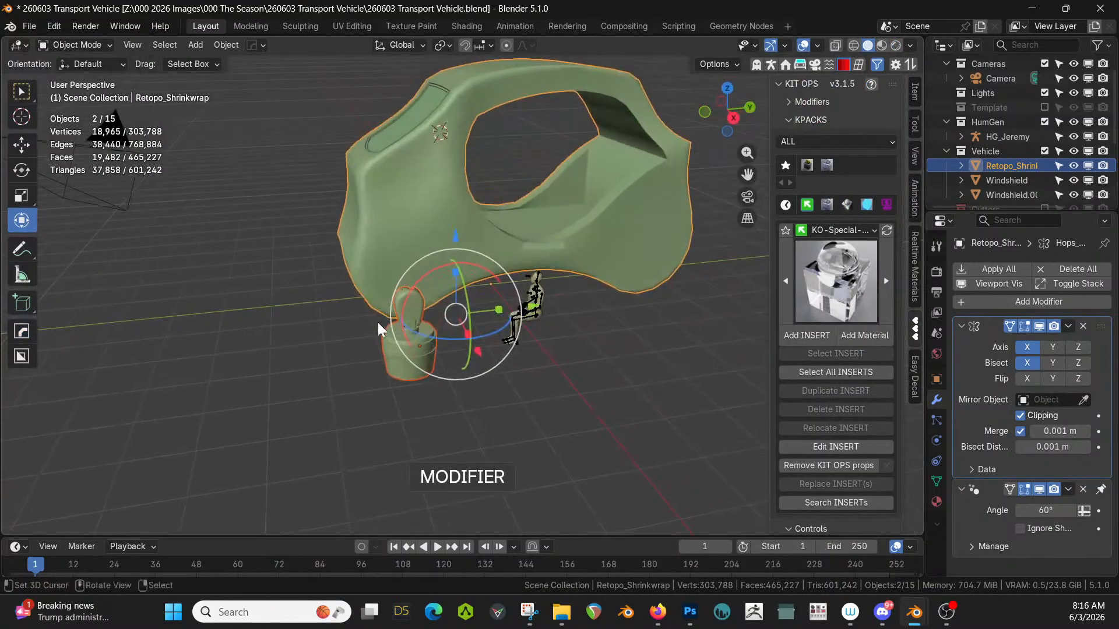
Create a linked duplicate of the mirrored thruster and move it about 5.37 m along Y to the vehicle's rear.
left_click(425, 344)
key("alt+d")
right_click(424, 340)
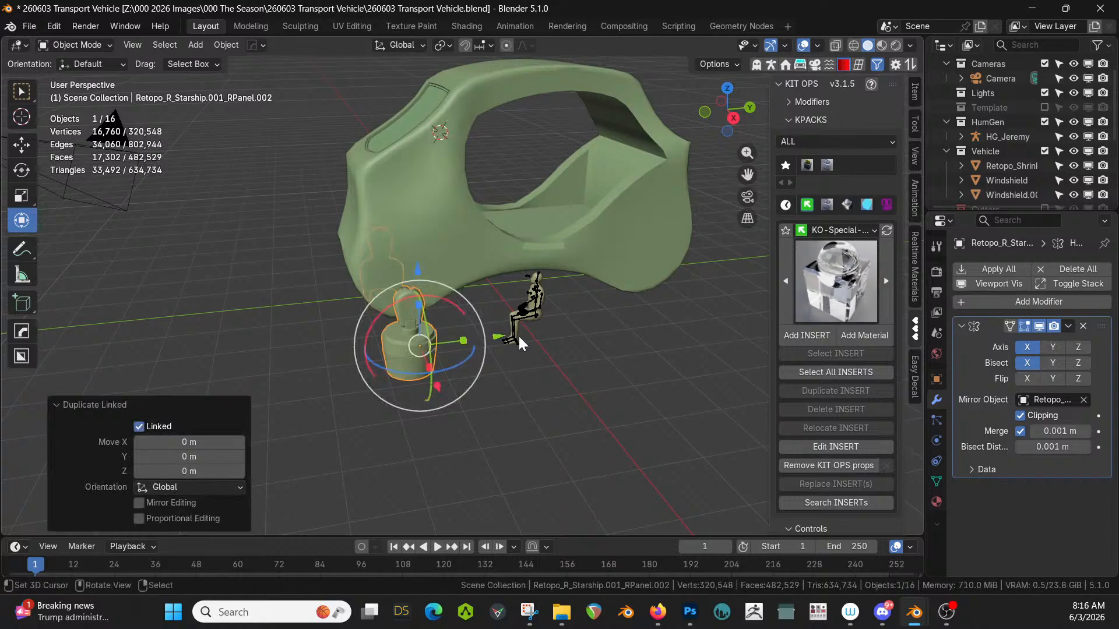
key("g")
key("y")
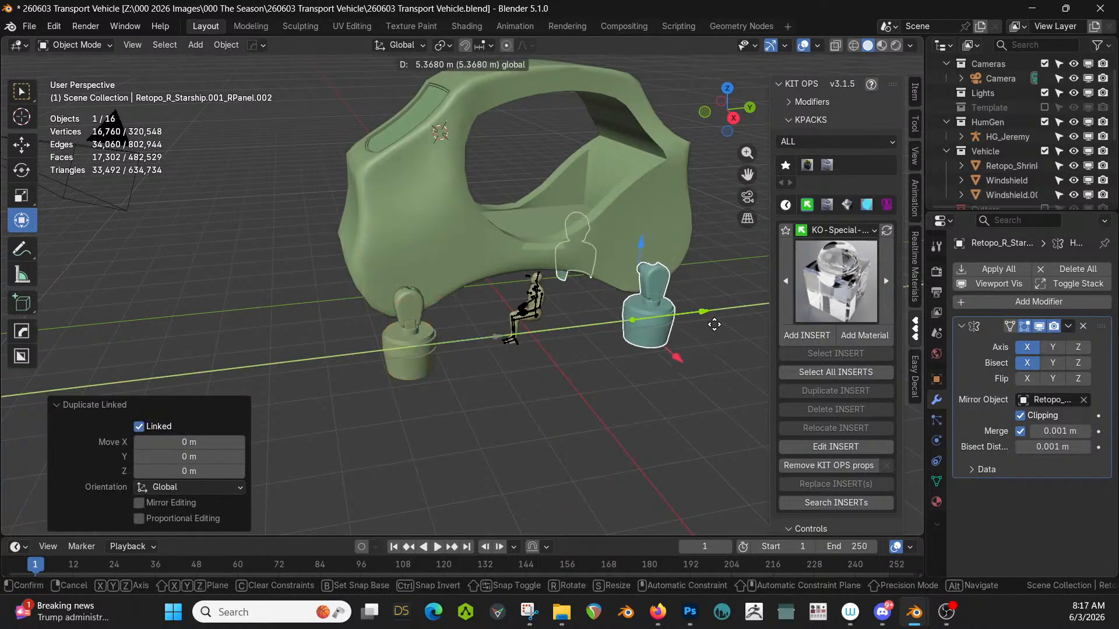
left_click(713, 320)
Snap the 3D cursor to the hull vertex beside the rear thruster's connector.
middle_click_drag(714, 320, 665, 309)
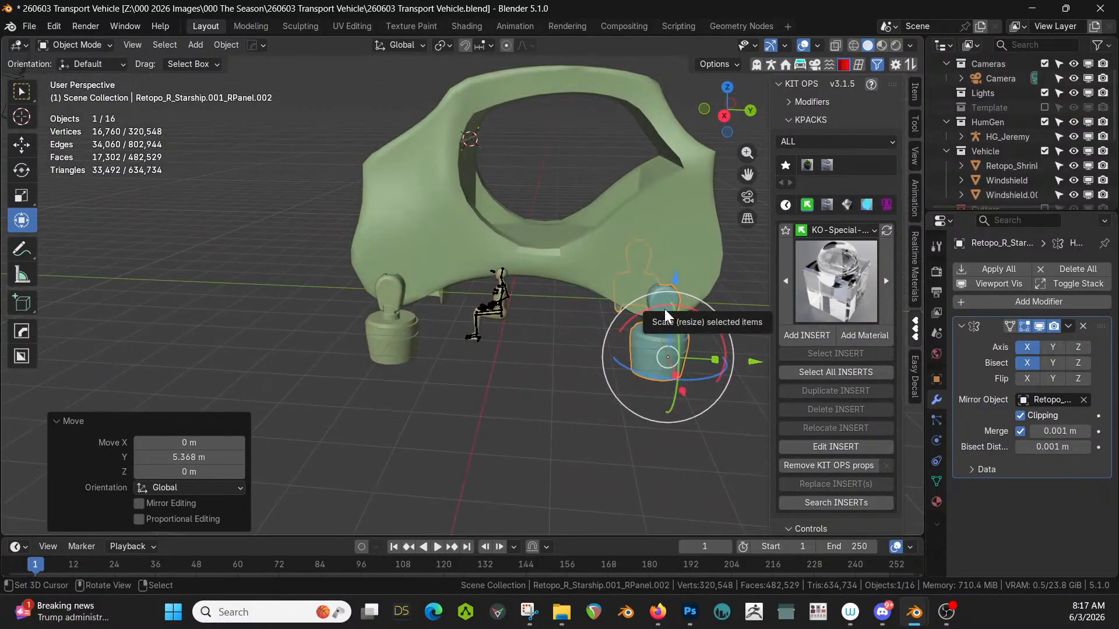
scroll(664, 308, "up", 3)
middle_click_drag(663, 305, 604, 321)
scroll(526, 310, "down", 4)
middle_click_drag(605, 327, 583, 364)
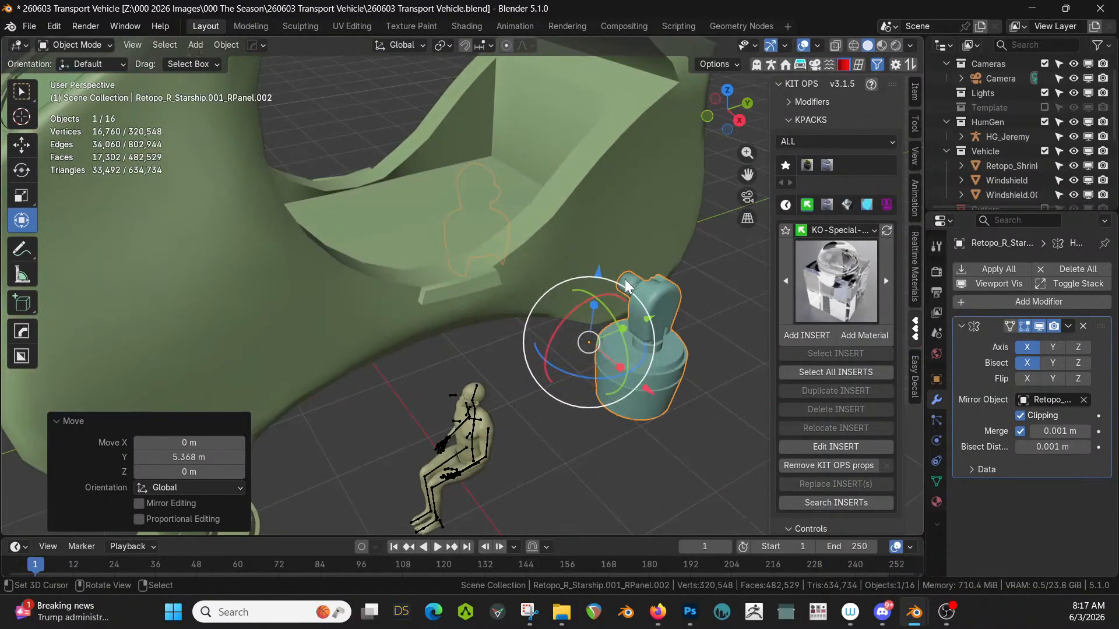
middle_click_drag(620, 293, 617, 331, "shift")
left_click(575, 303)
key("Tab")
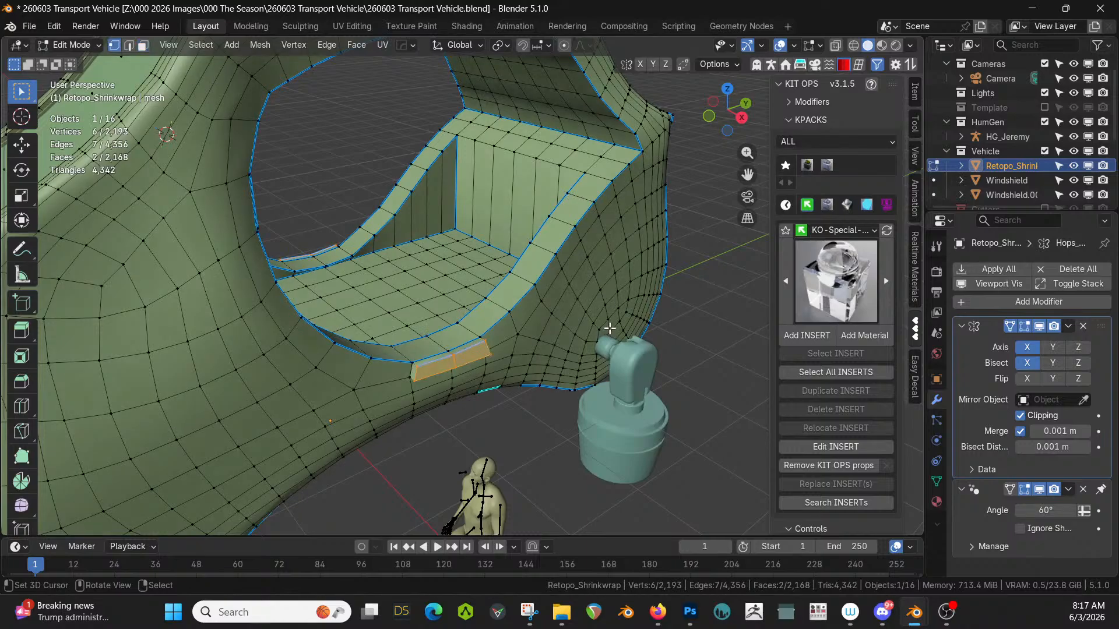
left_click(610, 328)
key("shift+s")
left_click(676, 361)
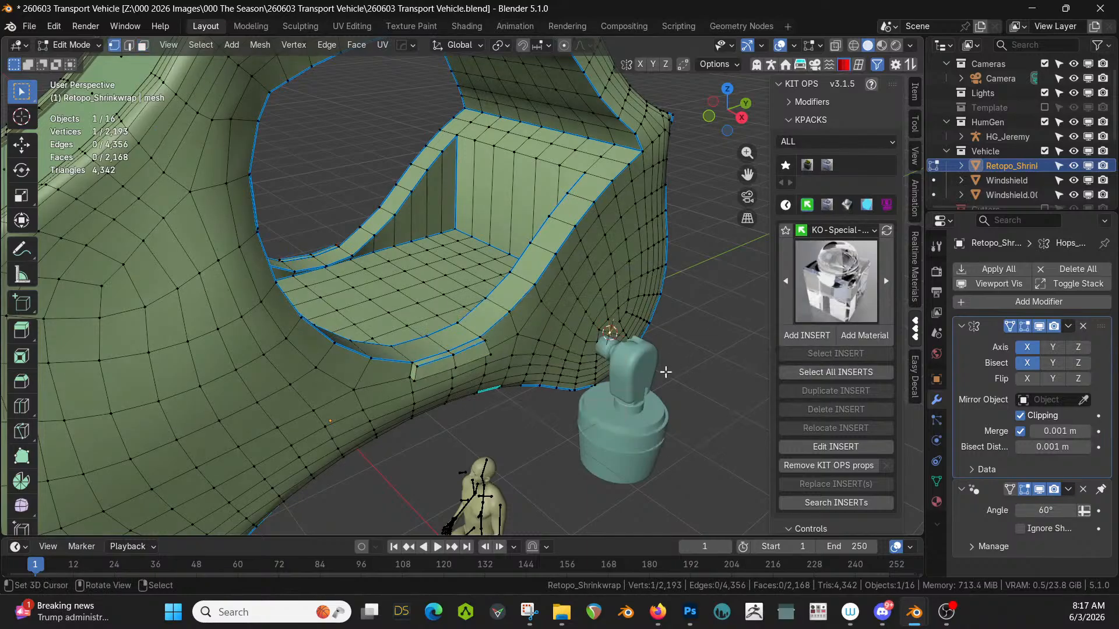
Move the rear thruster about 0.13 m backward along Y to line up with the 3D cursor.
key("Tab")
left_click(630, 407)
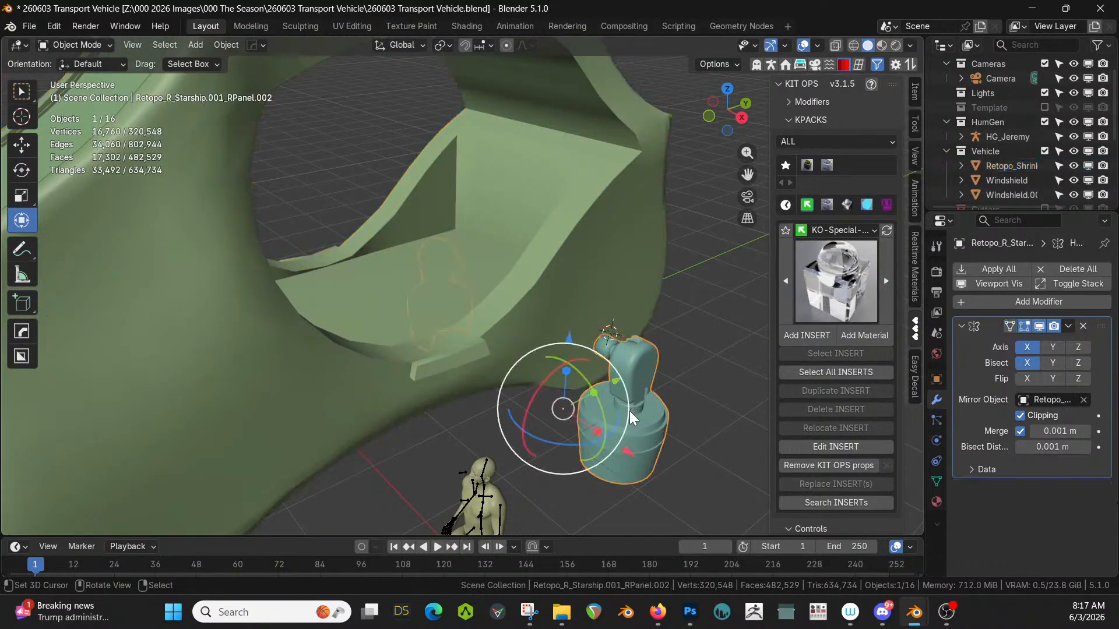
key("g")
key("y")
left_click(637, 414)
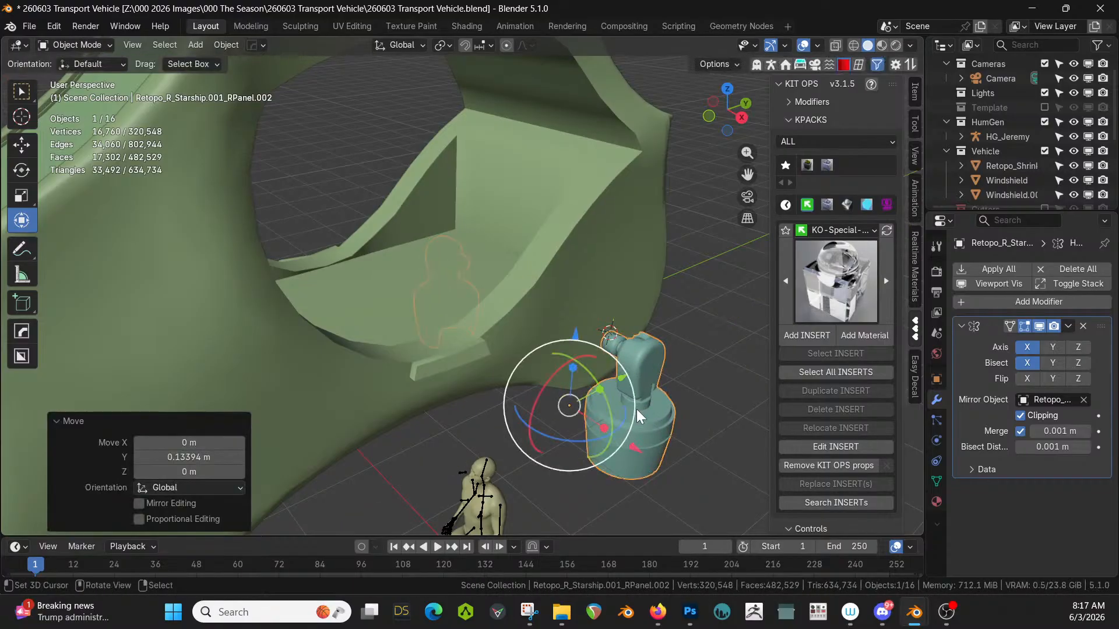
Scale the rear thruster up to about 1.13 and lower it about 0.11 m.
middle_click_drag(636, 409, 648, 351)
key("s")
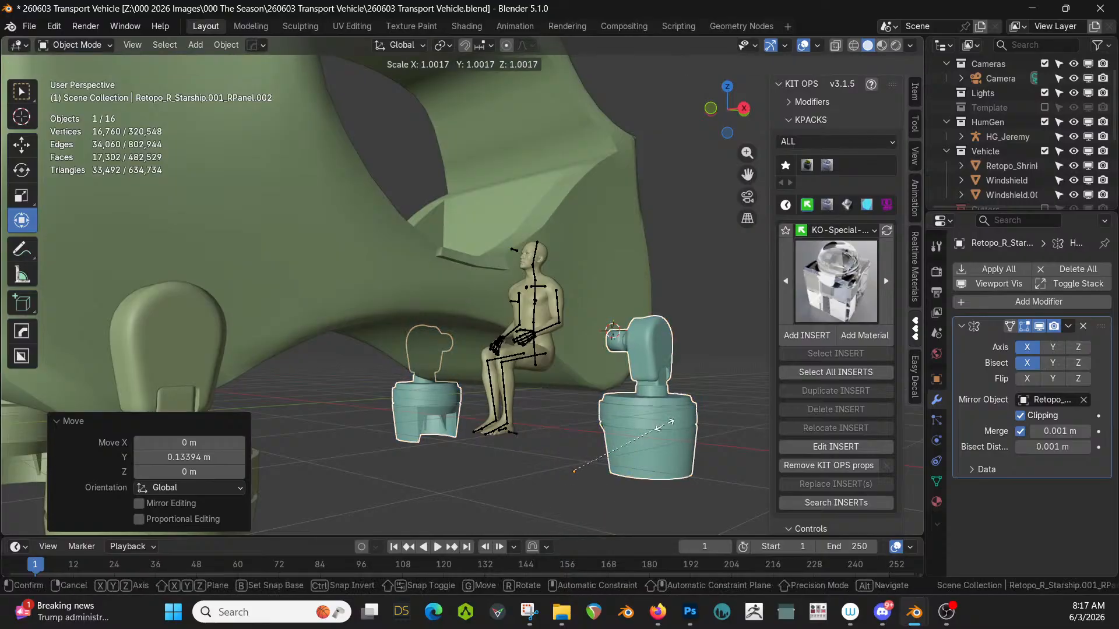
left_click(681, 429)
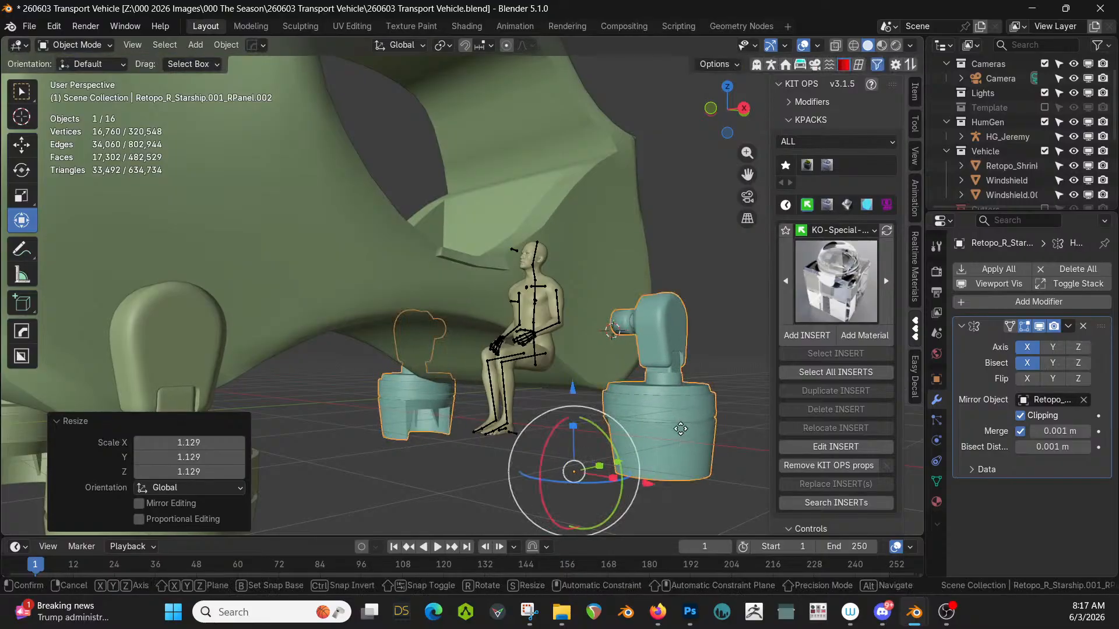
key("g")
key("z")
left_click(681, 437)
Fine-tune the rear thruster's position from above, moving it about -0.007 m in X and 0.029 m in Y.
middle_click_drag(681, 437, 619, 44)
key("KP_7")
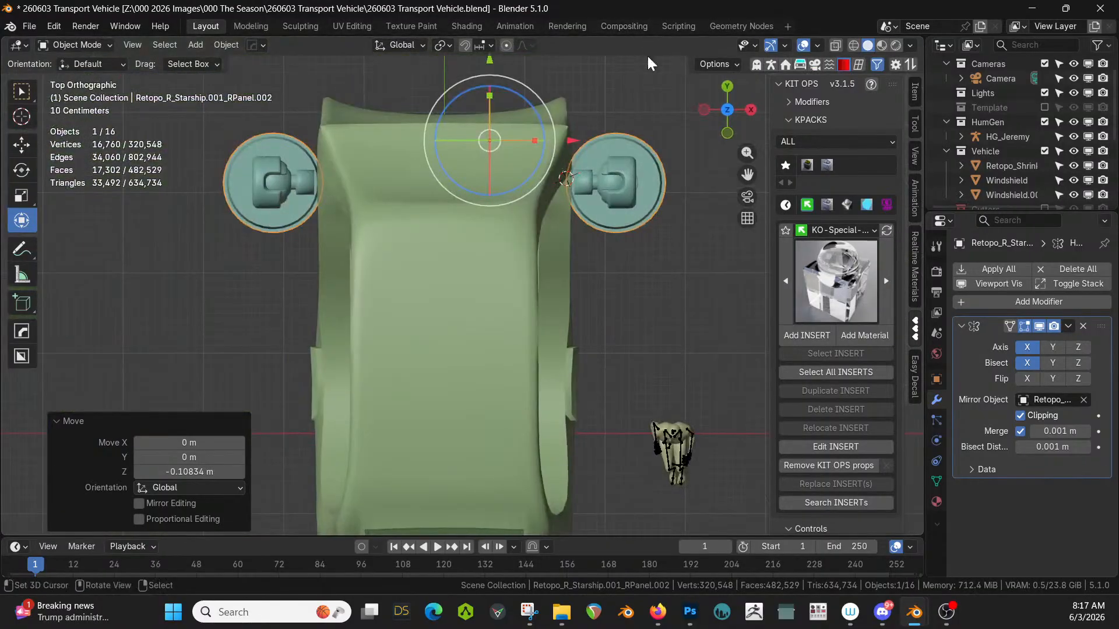
key("g")
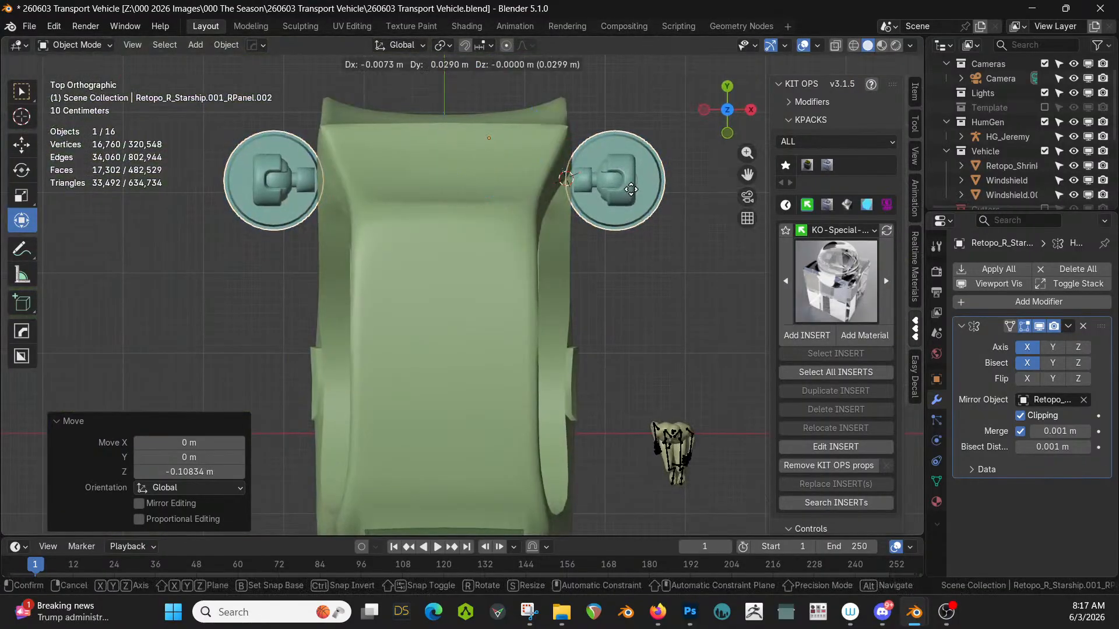
left_click(631, 189)
Lower the front thruster about 0.06 m along Z, aligning it with the rear one in side view.
middle_click_drag(630, 189, 508, 491)
key("KP_3")
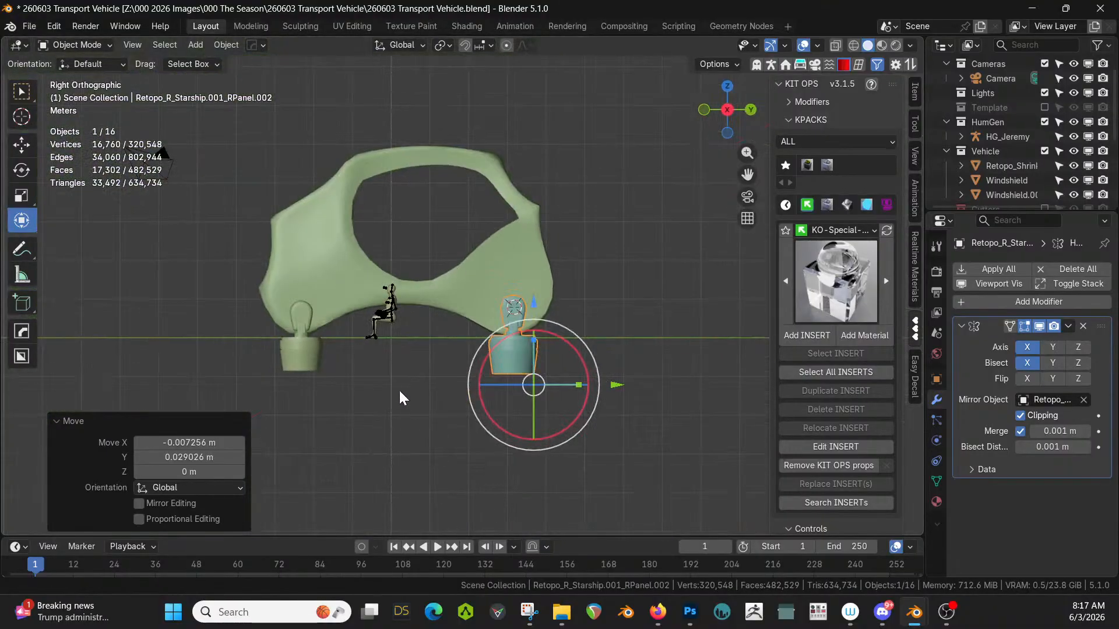
left_click(304, 359)
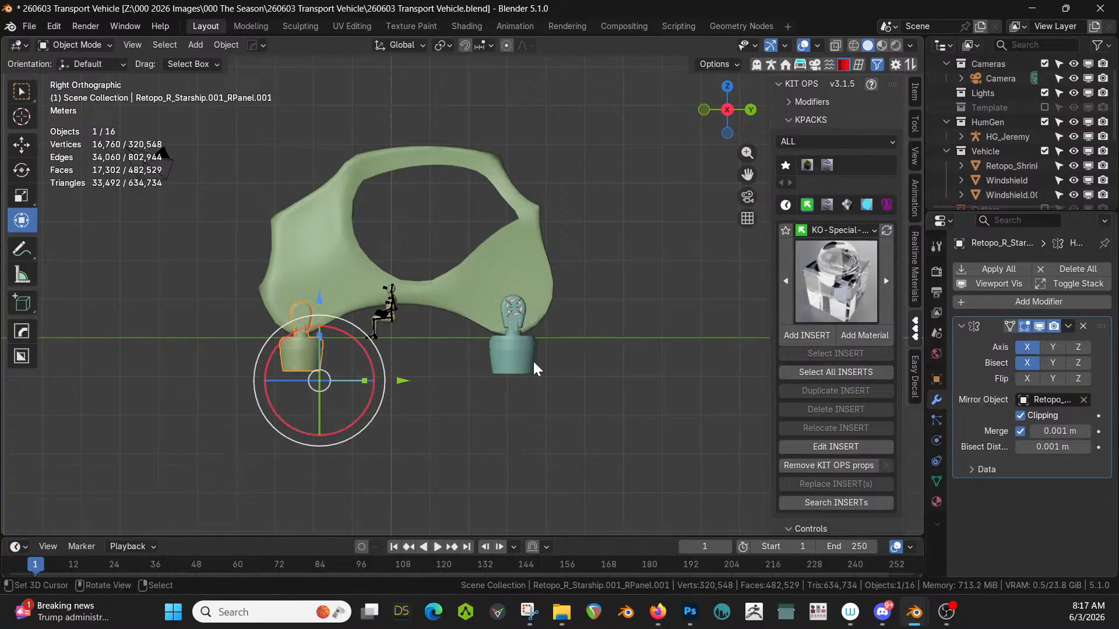
left_click(294, 335)
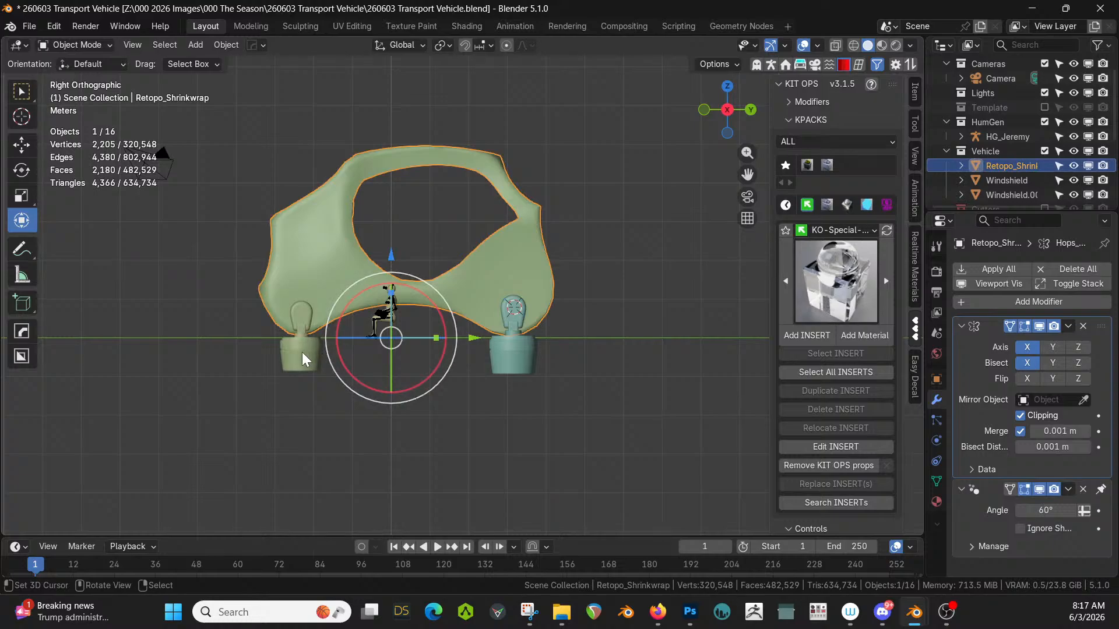
left_click(302, 352)
key("g")
key("z")
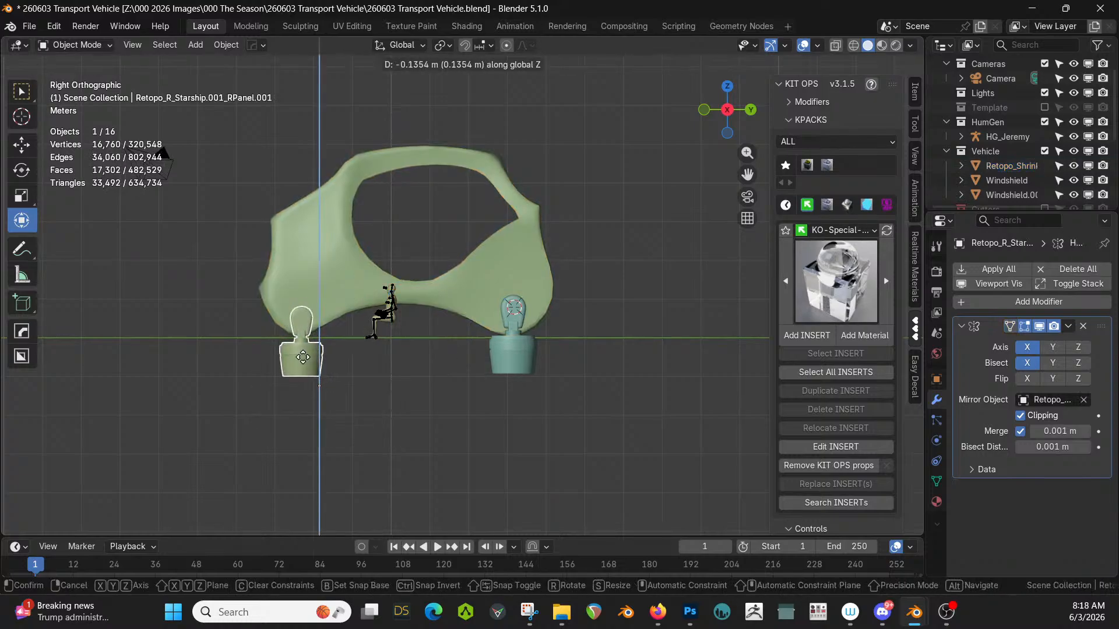
left_click(303, 354)
Save the transport vehicle file and check the four thrusters around the hull.
middle_click_drag(302, 354, 415, 386)
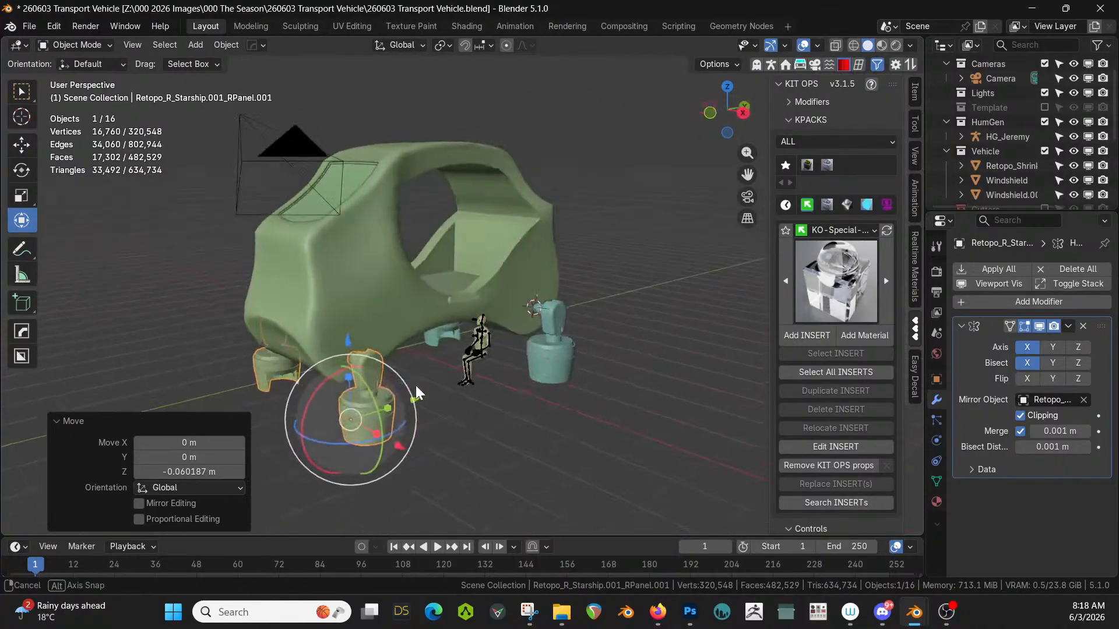
key("ctrl+s")
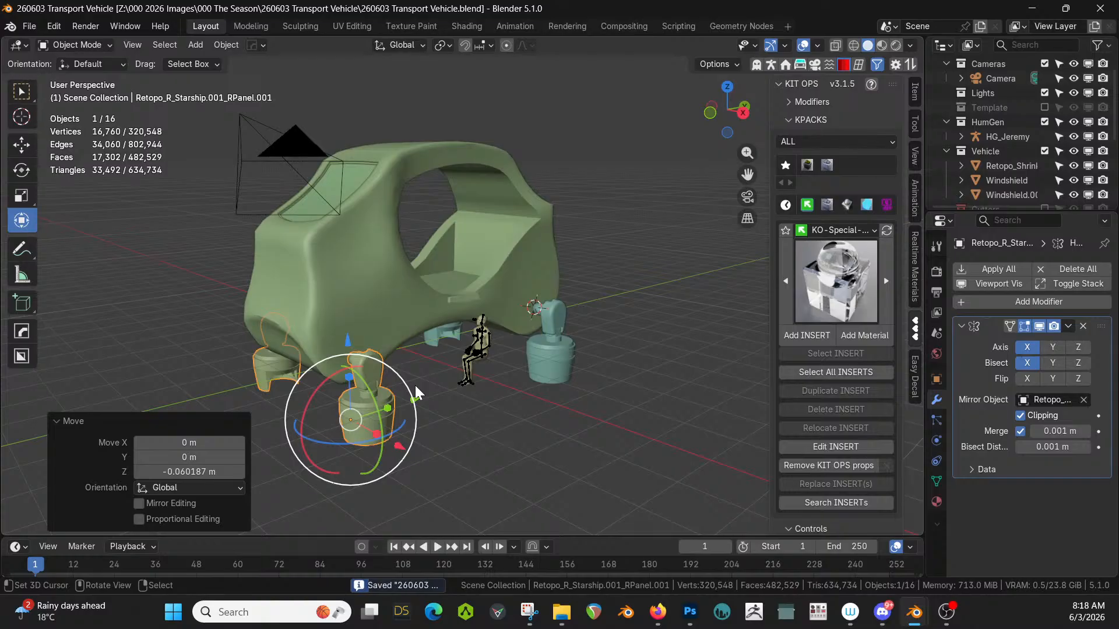
middle_click_drag(449, 361, 475, 392)
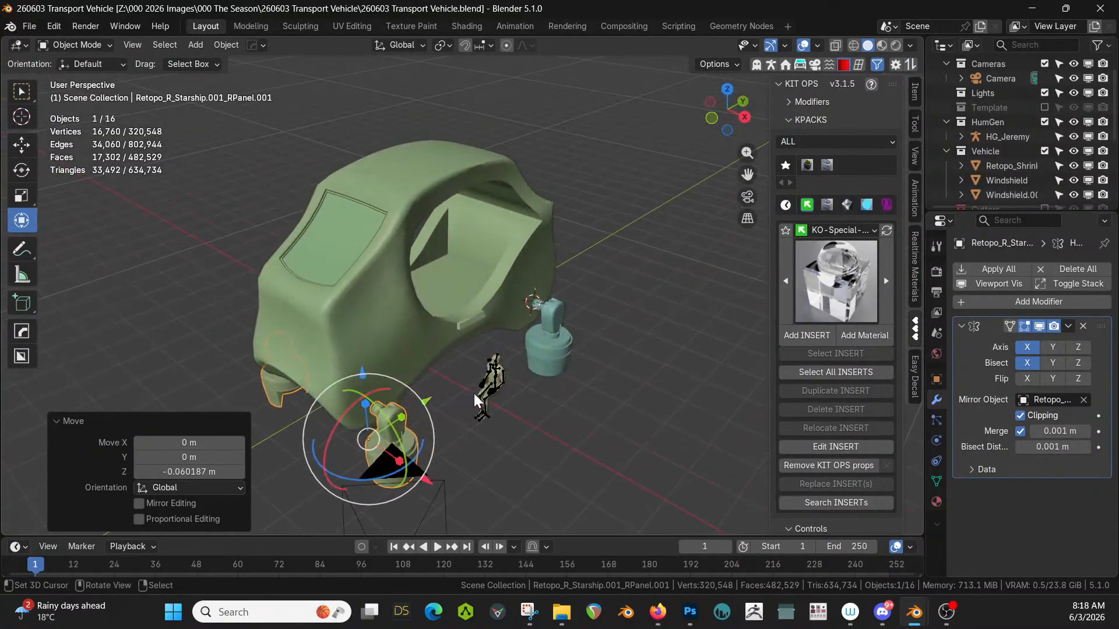
Isolate the rear thruster in local view and open its mesh for editing in face select mode.
scroll(522, 345, "up", 6)
middle_click_drag(558, 344, 330, 279)
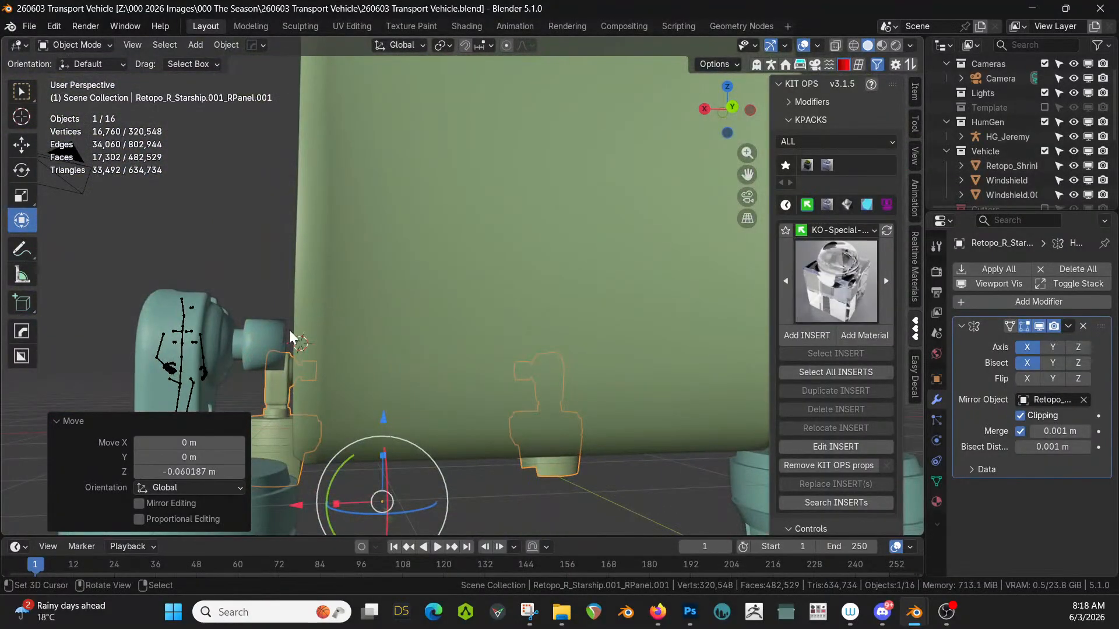
left_click(258, 339)
key("Tab")
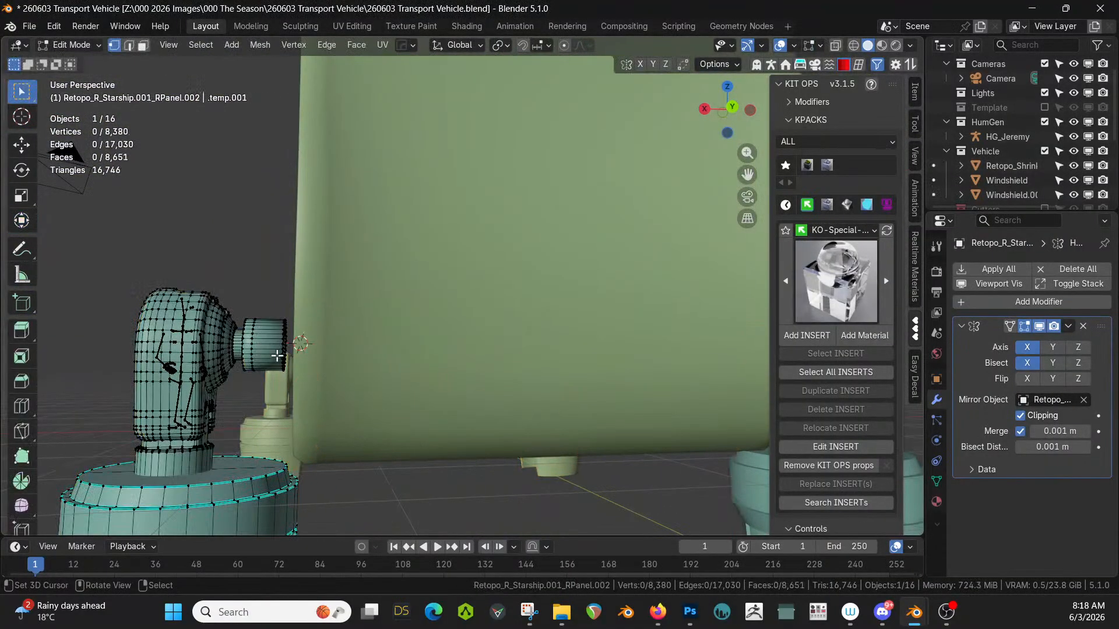
key("slash")
scroll(281, 346, "up", 4)
middle_click_drag(280, 347, 200, 393)
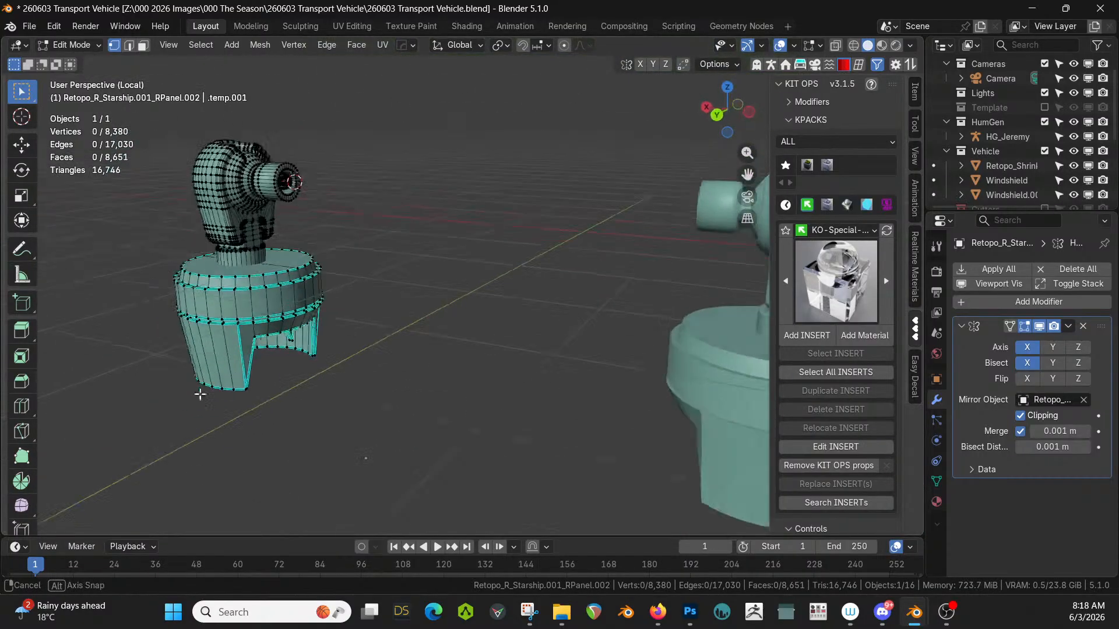
scroll(243, 237, "up", 1)
middle_click_drag(242, 237, 417, 462, "shift")
key("3")
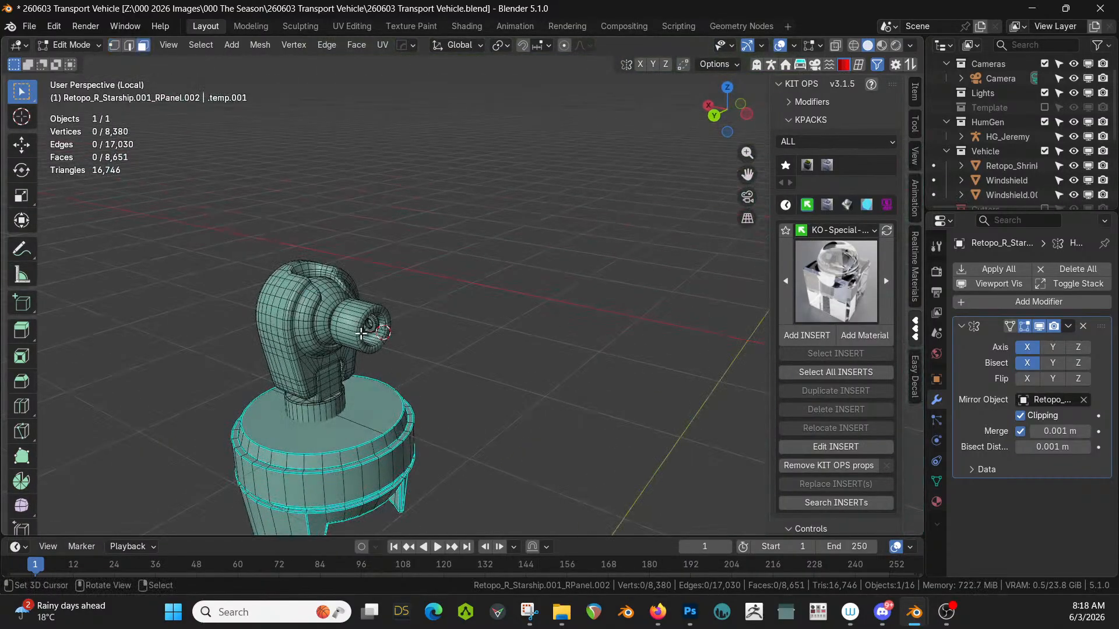
Extrude the ring of end faces on the thruster's mounting pipe, lengthening it towards the hull, and return to the full scene.
left_click(360, 332, "alt")
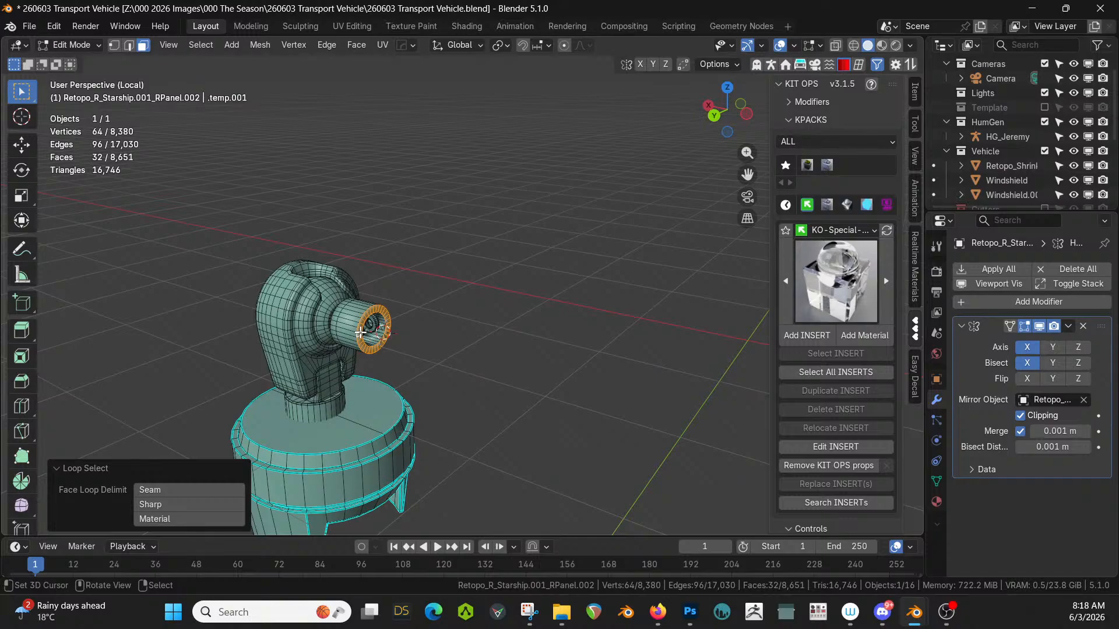
key("e")
left_click(393, 355)
key("Tab")
key("KP_Divide")
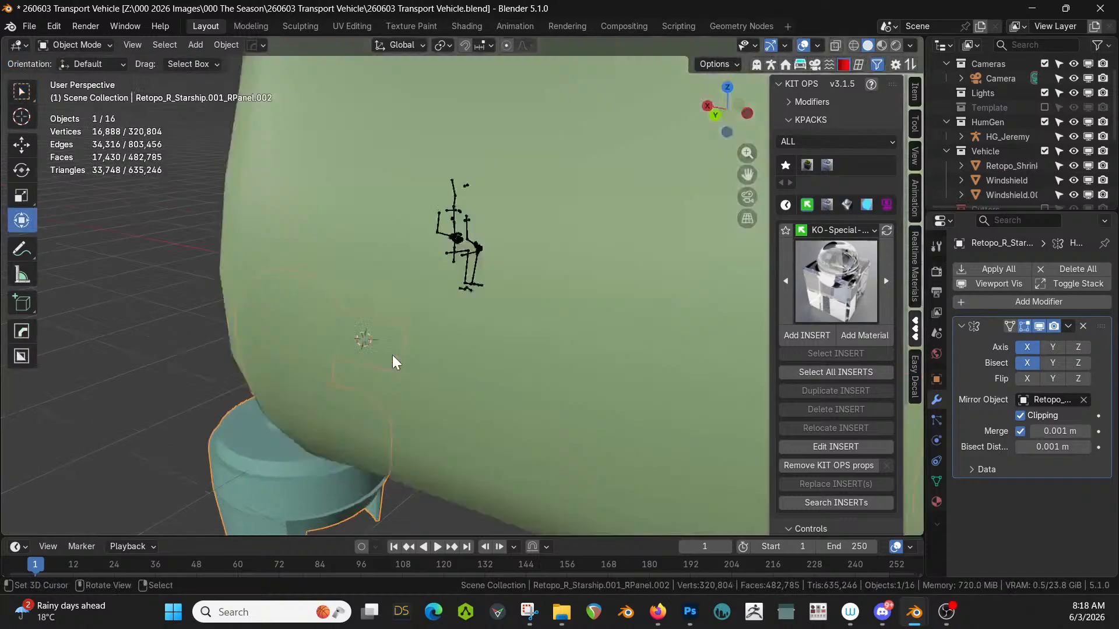
Check how the front thruster's lengthened mounting pipe meets the hull and save the transport vehicle file.
middle_click_drag(392, 355, 686, 359)
left_click(575, 315)
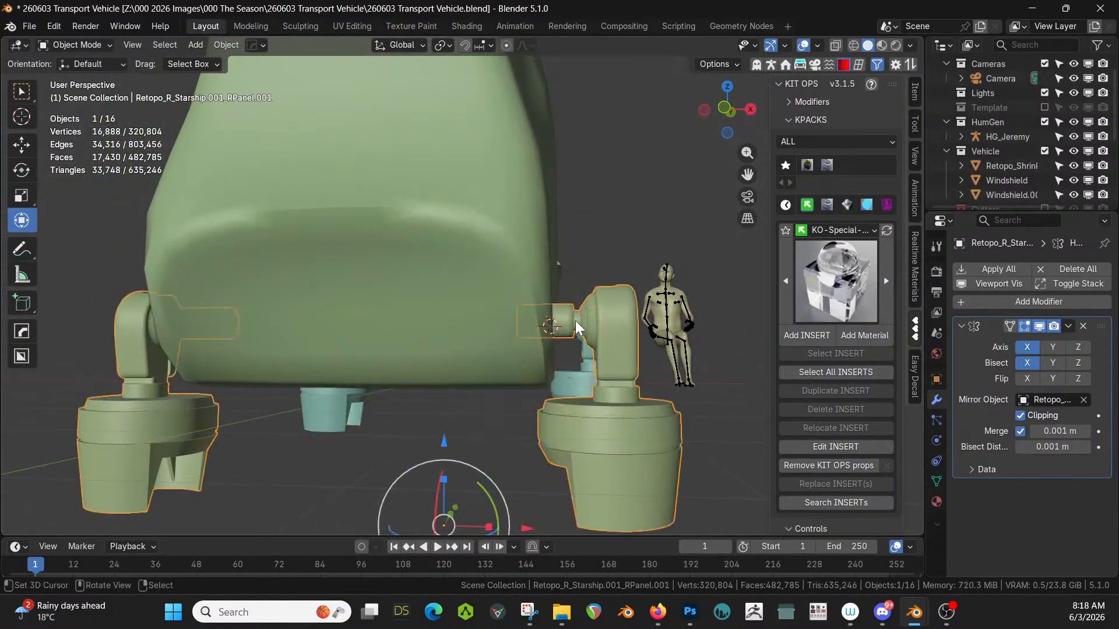
middle_click_drag(575, 321, 511, 376)
key("ctrl+s")
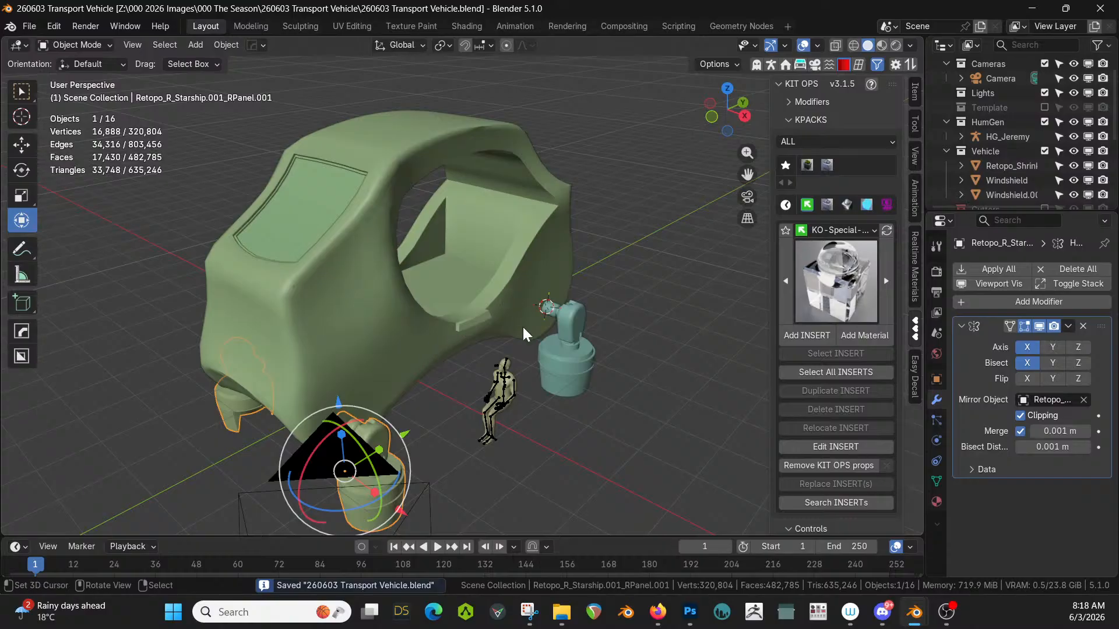
middle_click_drag(524, 332, 395, 348)
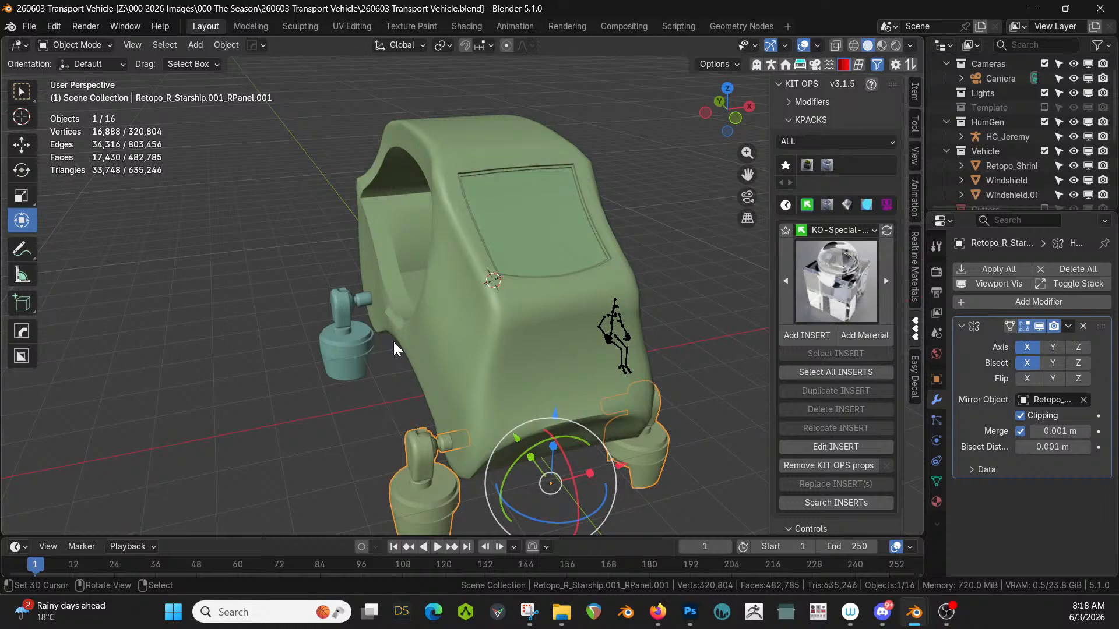
middle_click_drag(492, 271, 358, 263)
Switch the viewport to rendered shading and view the cabin interior through the windshield.
left_click(309, 253)
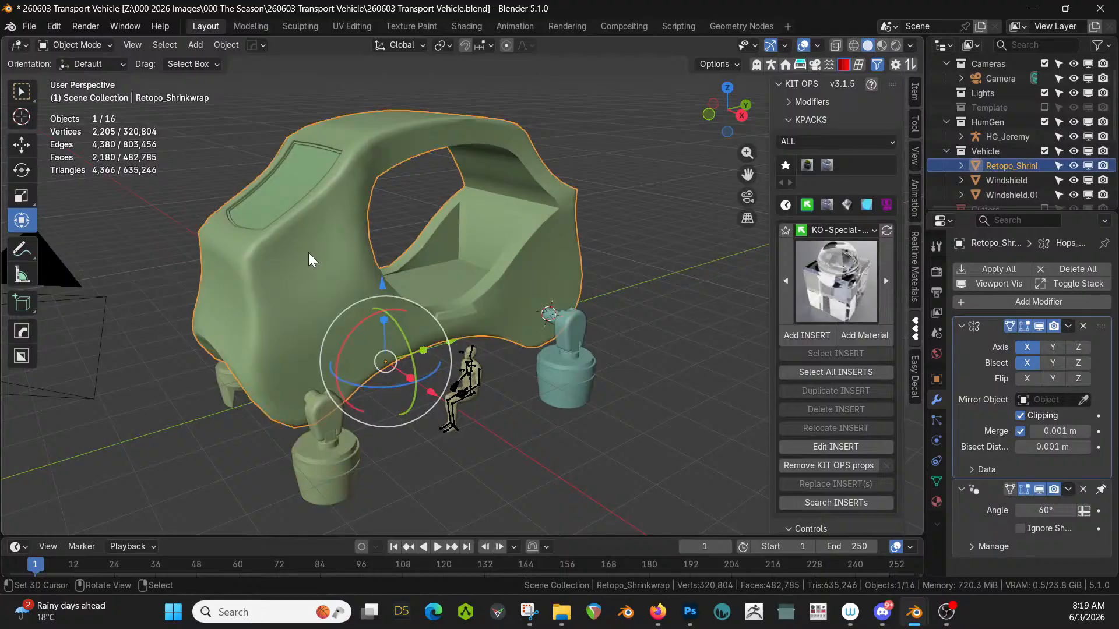
key("z")
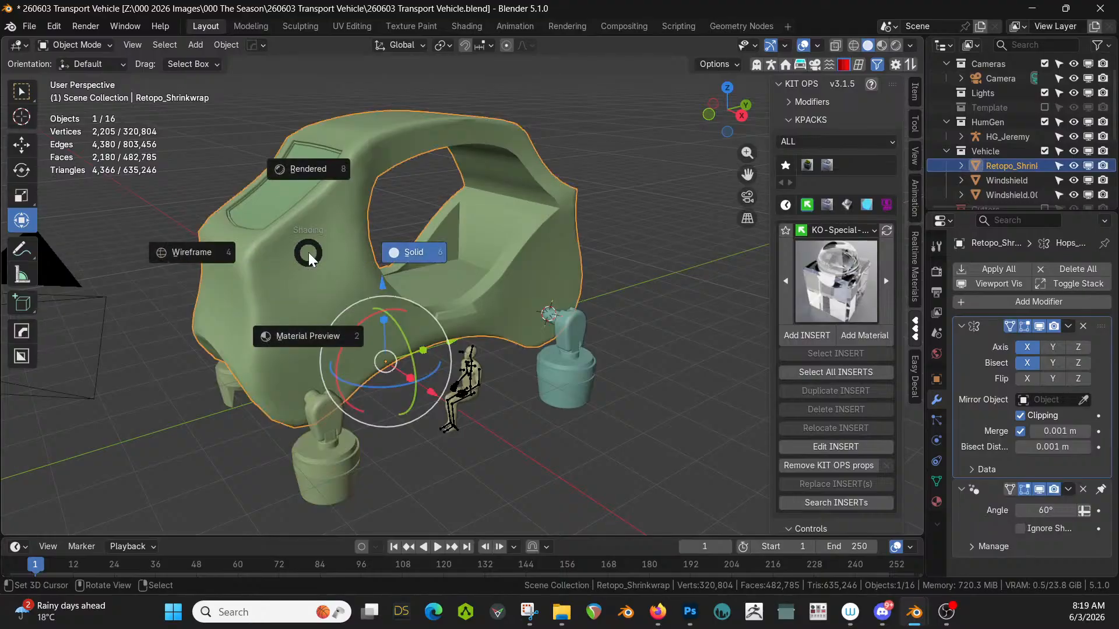
key("8")
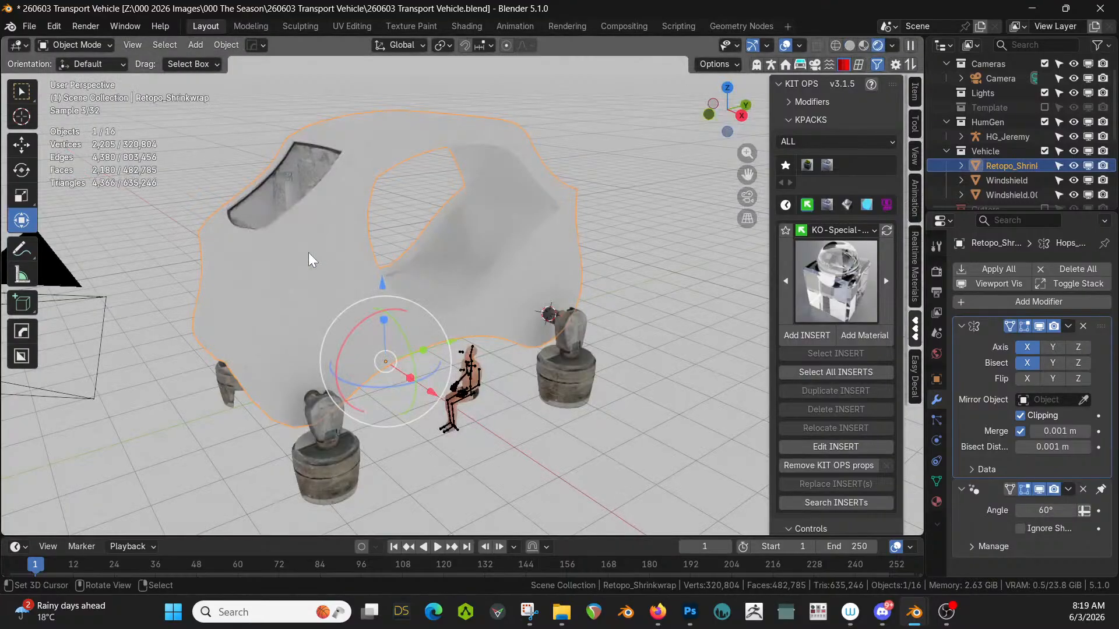
middle_click_drag(309, 253, 401, 296)
scroll(317, 251, "up", 4)
Isolate the 737_Ceiling instrument panel and delete the linked vertices of its section nearest the mirror centre.
left_click(400, 295)
left_click(410, 282)
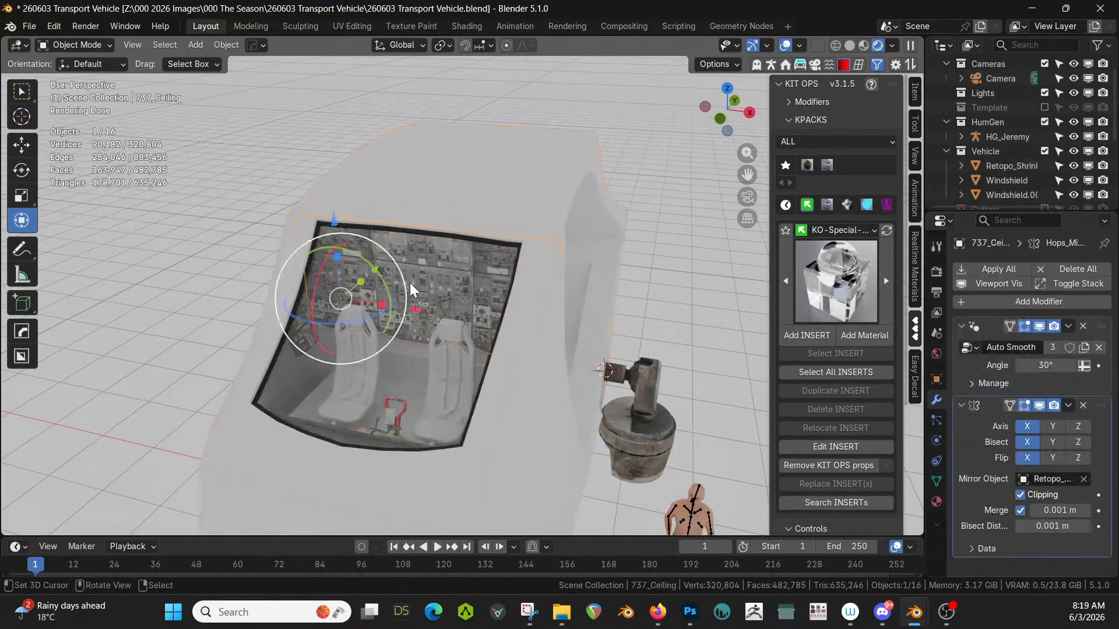
key("Tab")
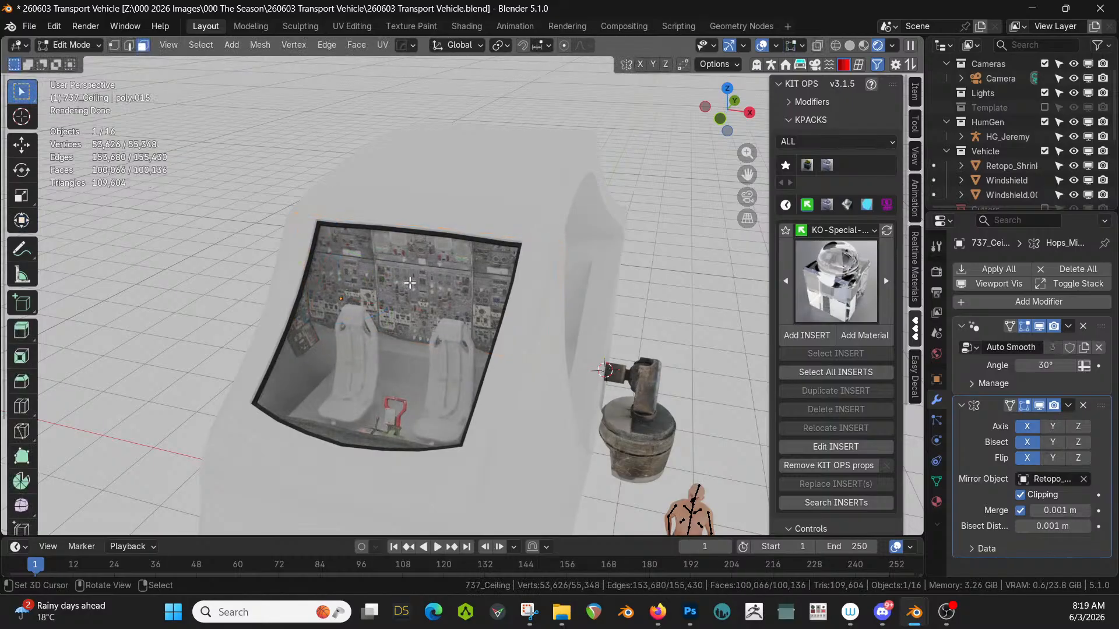
key("KP_Divide")
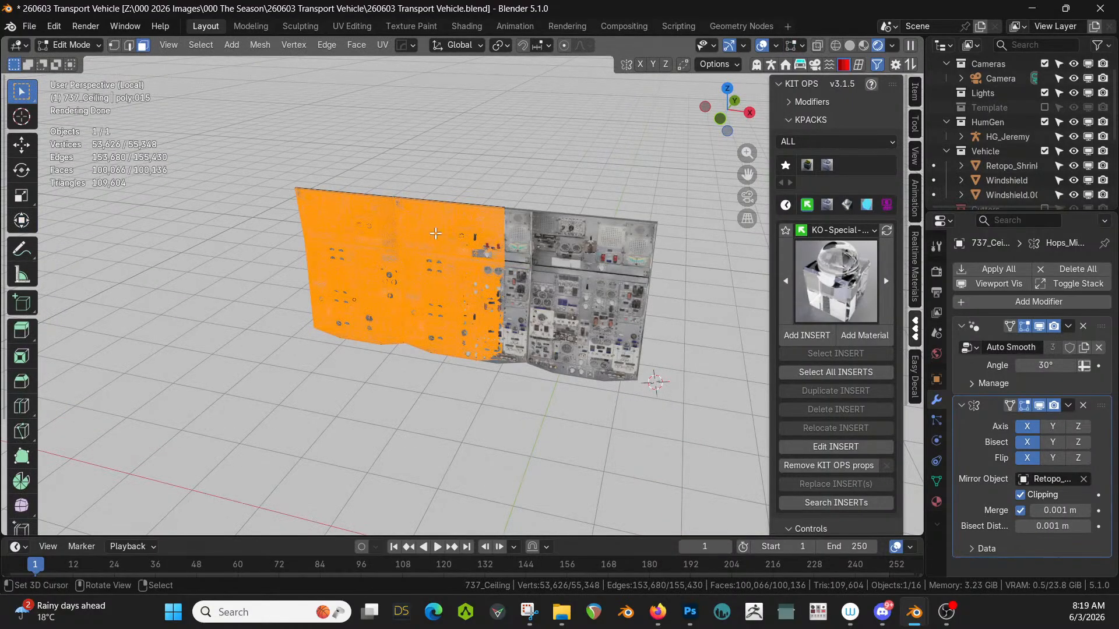
left_click(435, 233)
key("l")
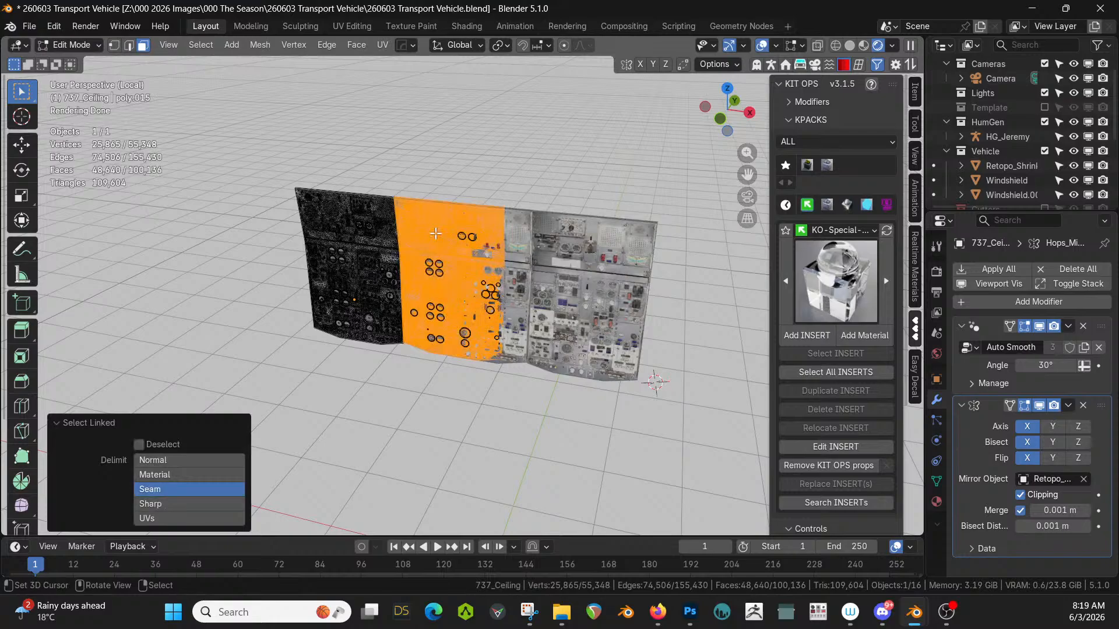
key("x")
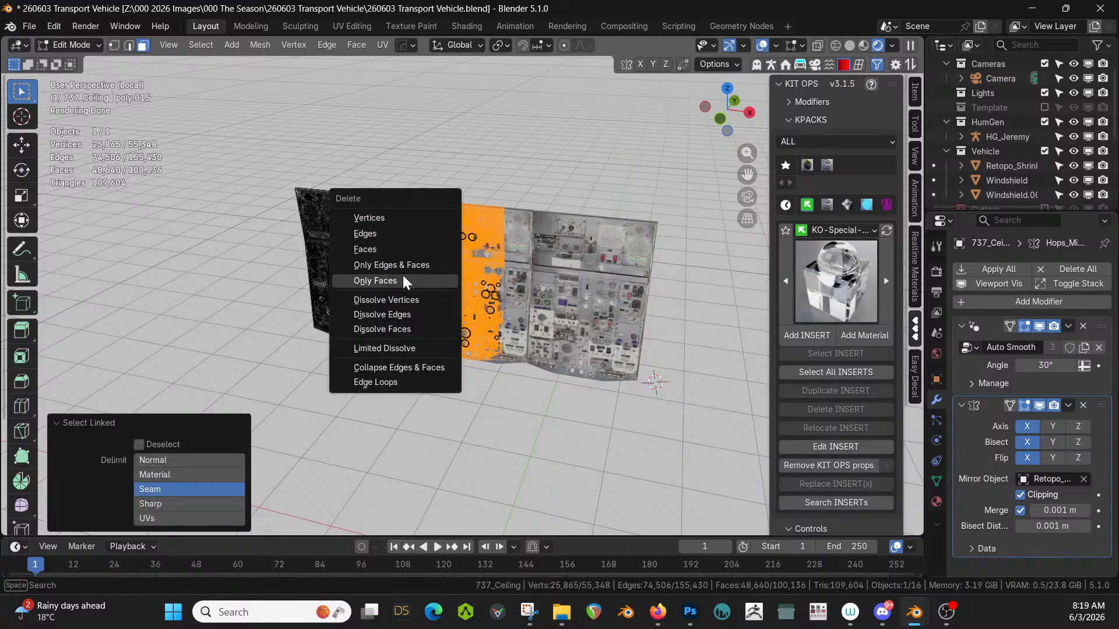
left_click(370, 218)
Delete the loose knobs left in the gap between the instrument panels with X-ray on, and return to the full scene.
middle_click_drag(373, 221, 418, 162)
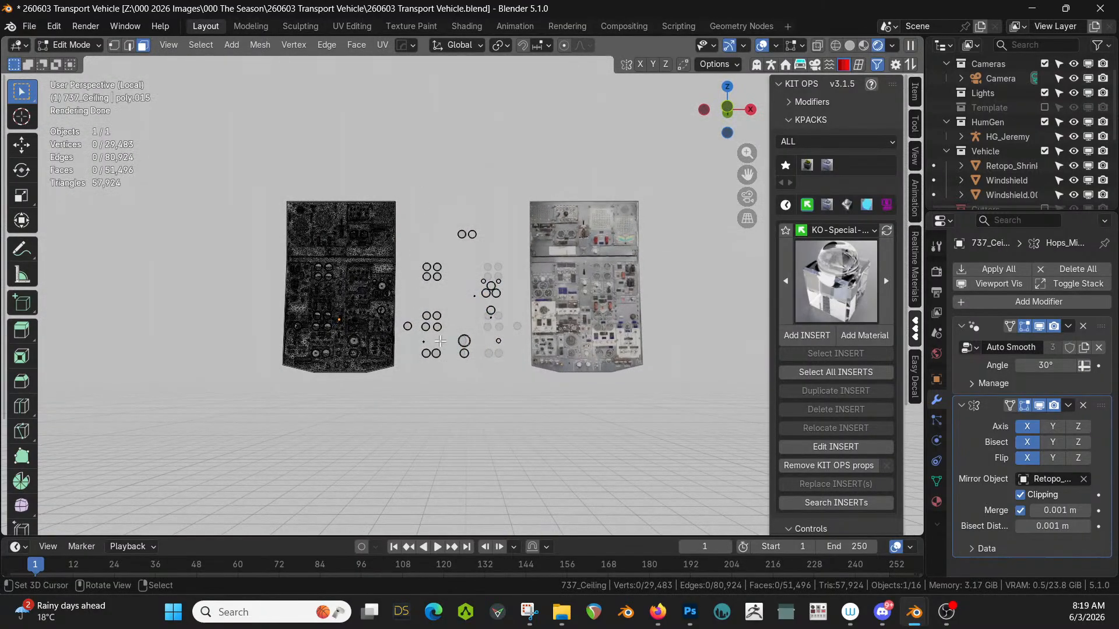
key("alt+z")
key("b")
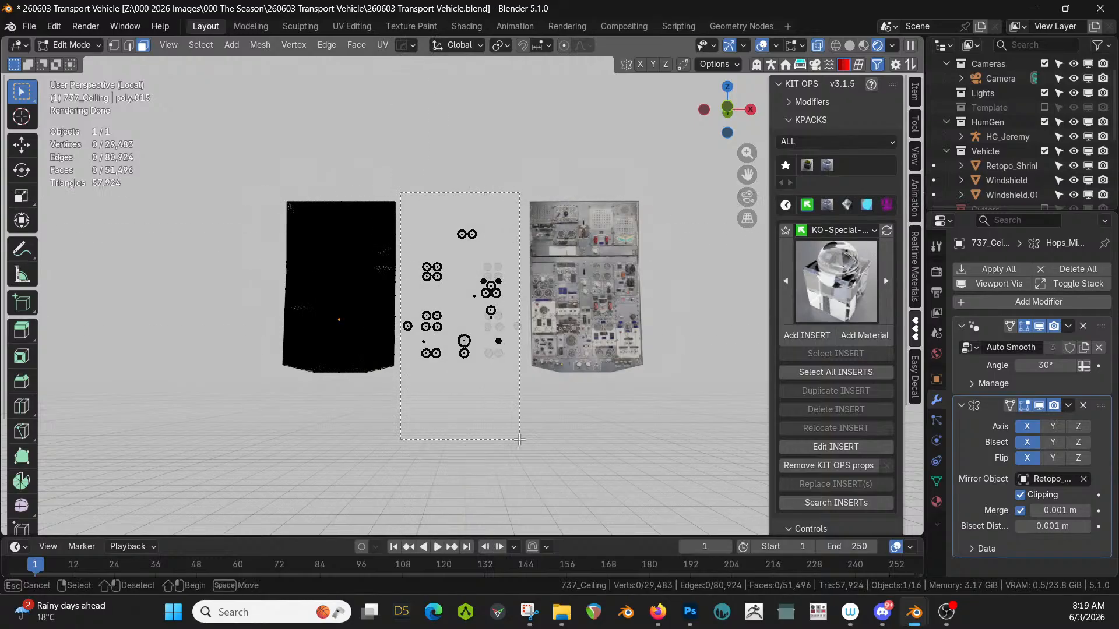
left_click_drag(519, 440, 520, 439)
key("x")
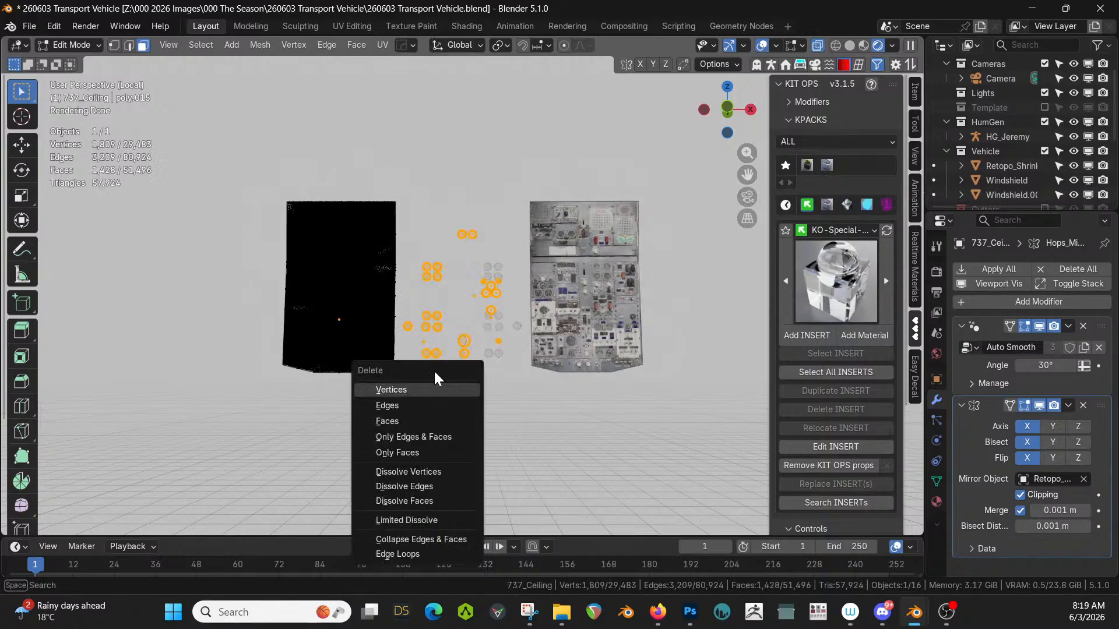
left_click(411, 391)
key("Tab")
key("KP_Divide")
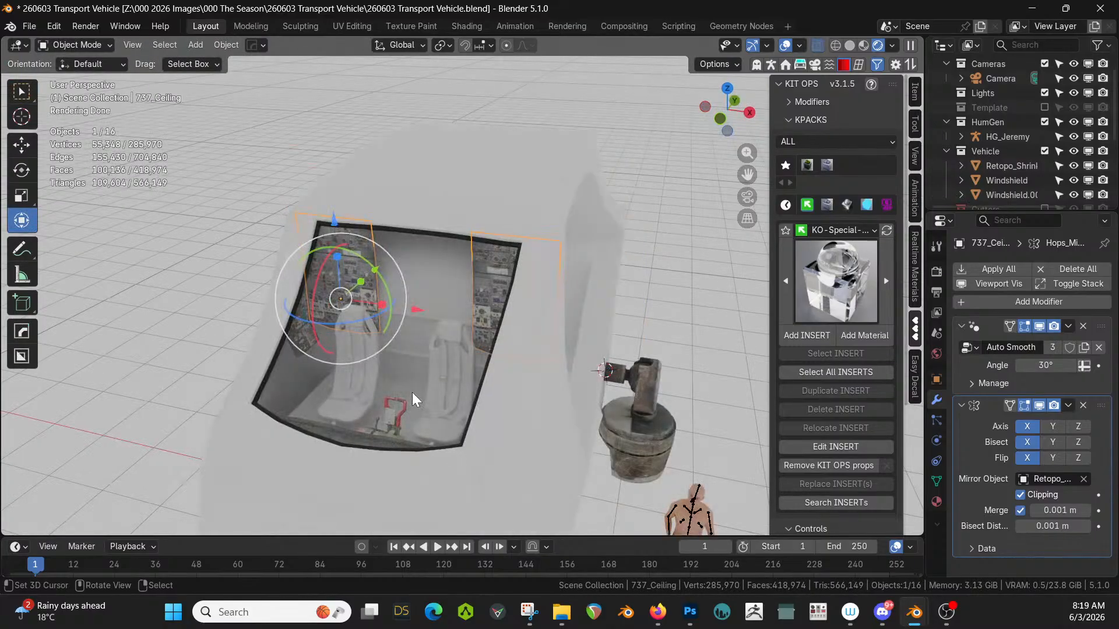
Hide both windshield objects in the viewport to open up access to the cabin.
middle_click_drag(476, 342, 540, 373)
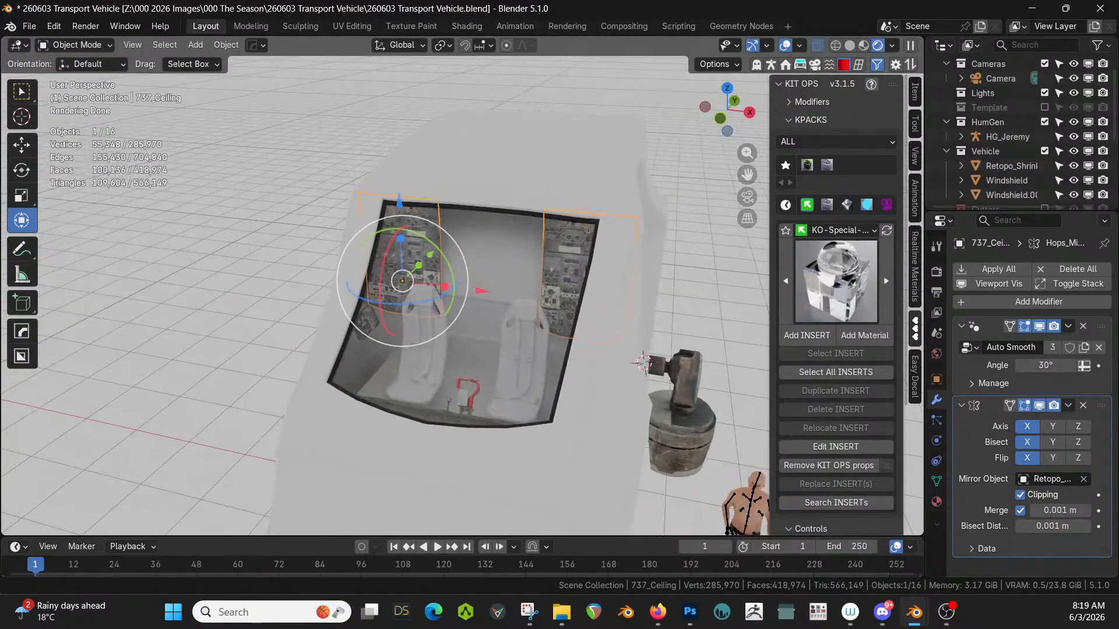
scroll(1049, 127, "down", 2)
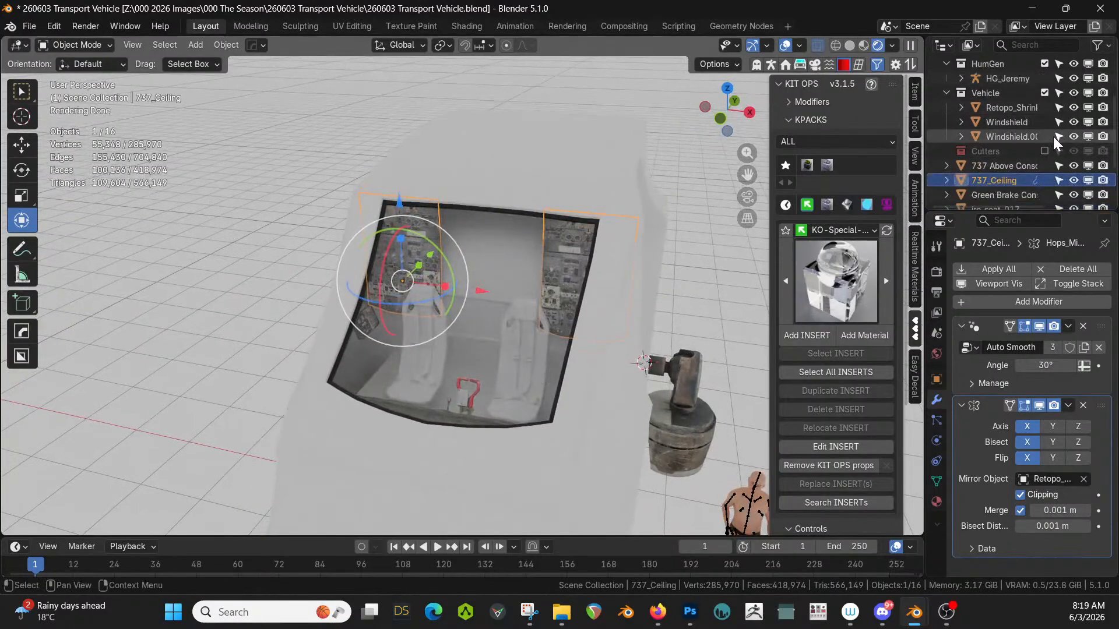
left_click(1073, 136)
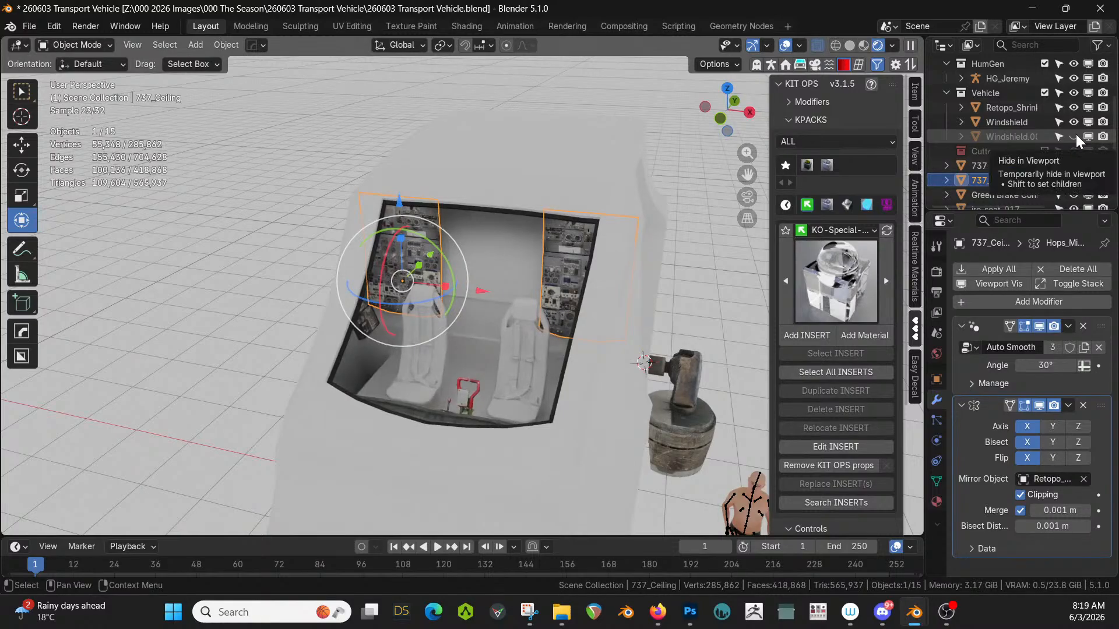
left_click(1074, 122)
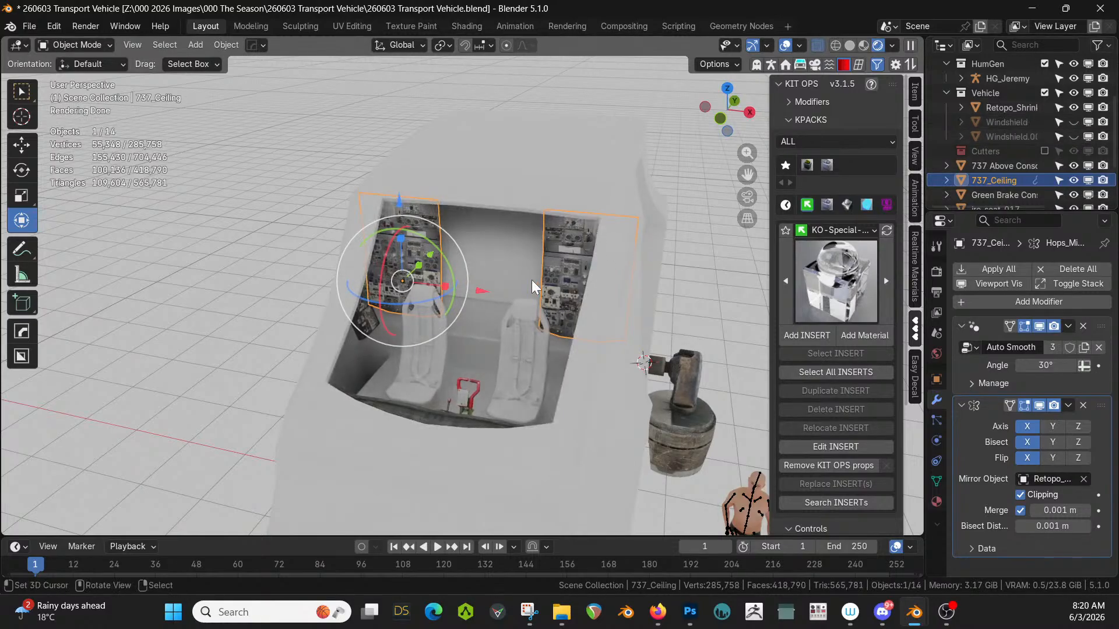
Open the hull mesh for editing, select upper faces on the cabin's rear wall, then clear the selection and switch to edge select mode.
left_click(502, 258)
key("Tab")
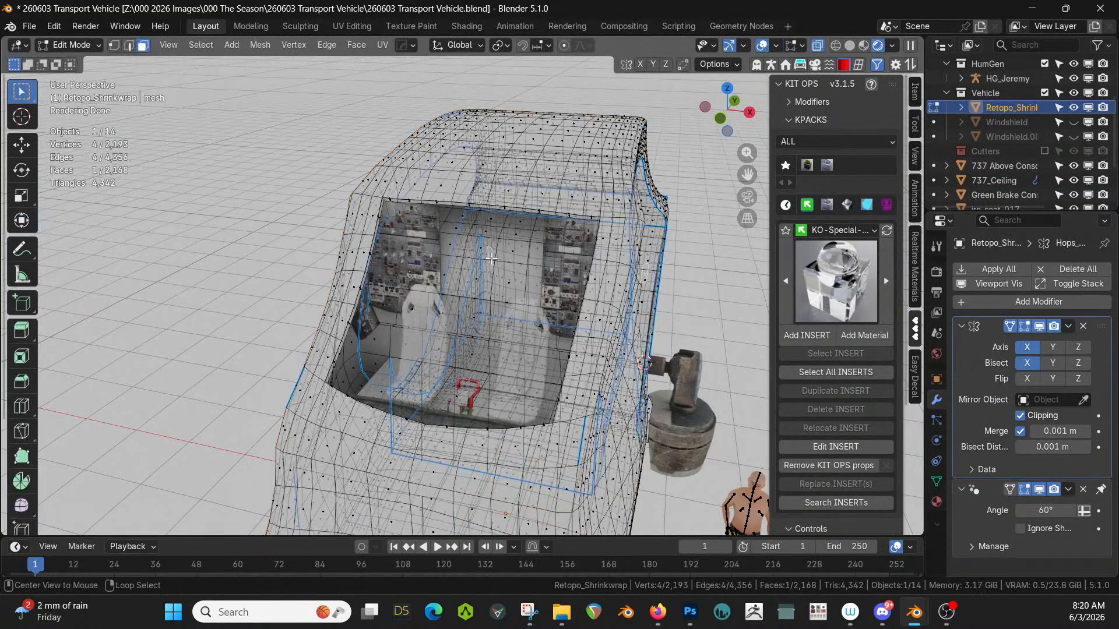
middle_click_drag(491, 258, 459, 245)
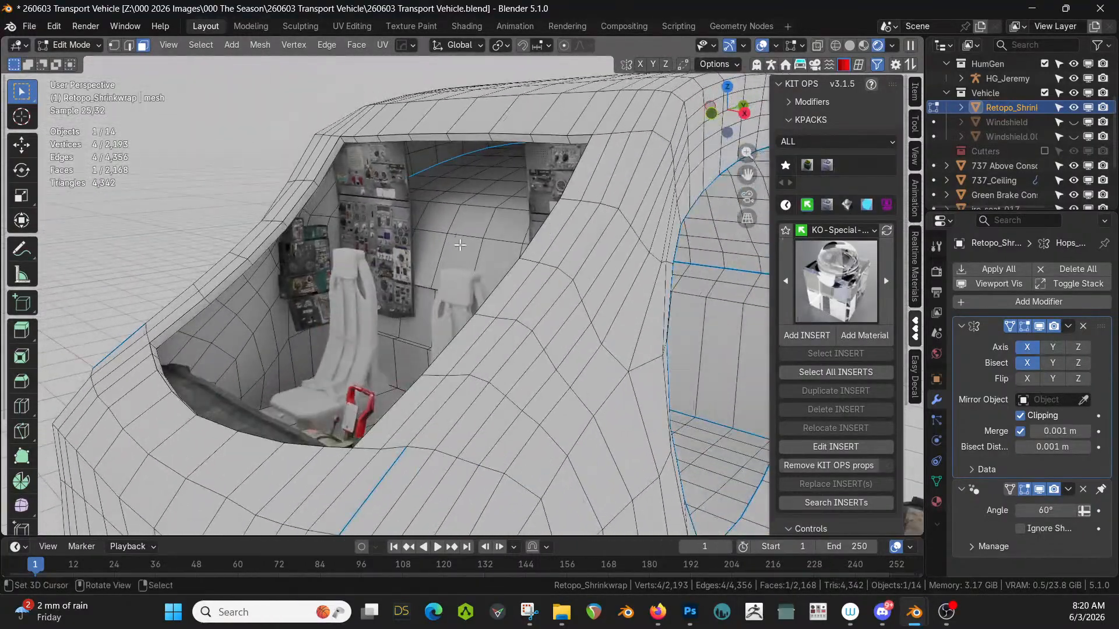
left_click(446, 215)
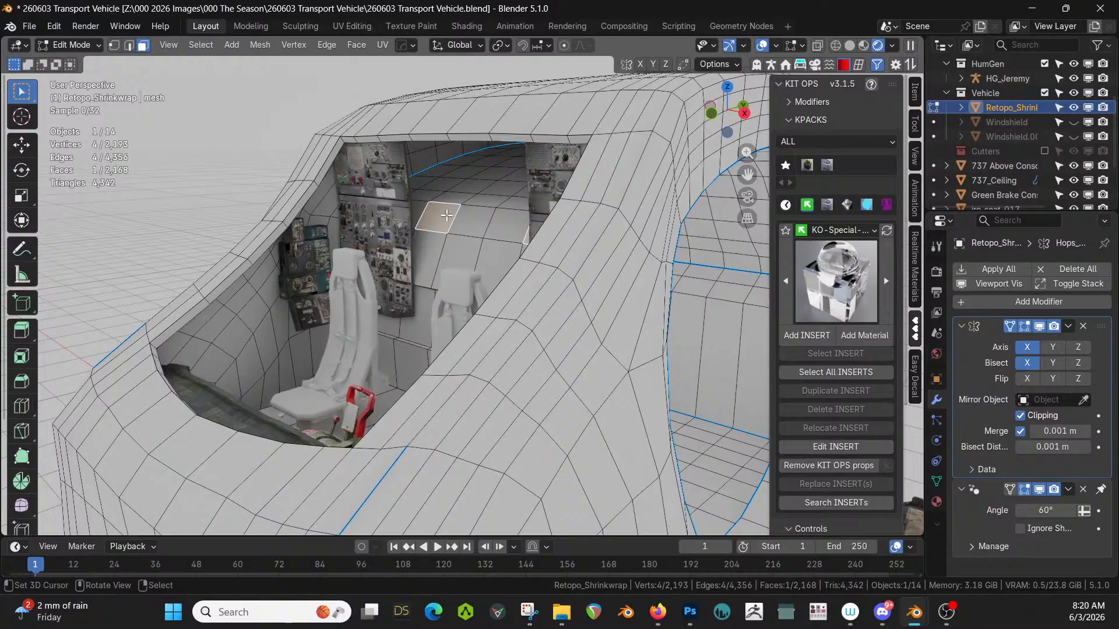
left_click(487, 224, "shift")
middle_click_drag(455, 243, 446, 316)
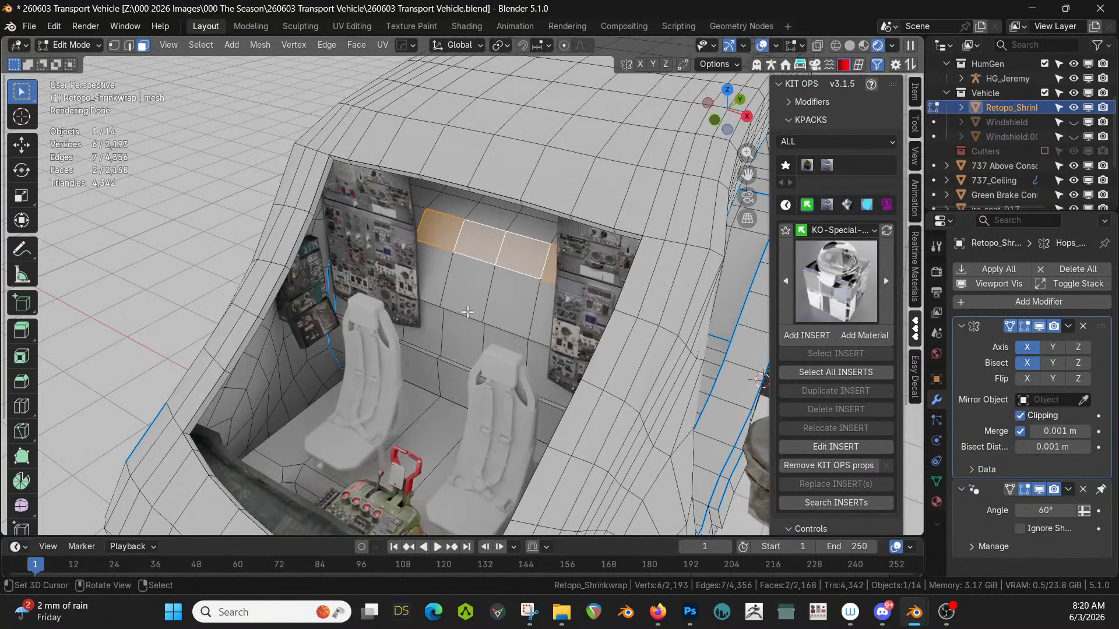
key("1")
left_click(468, 311)
key("2")
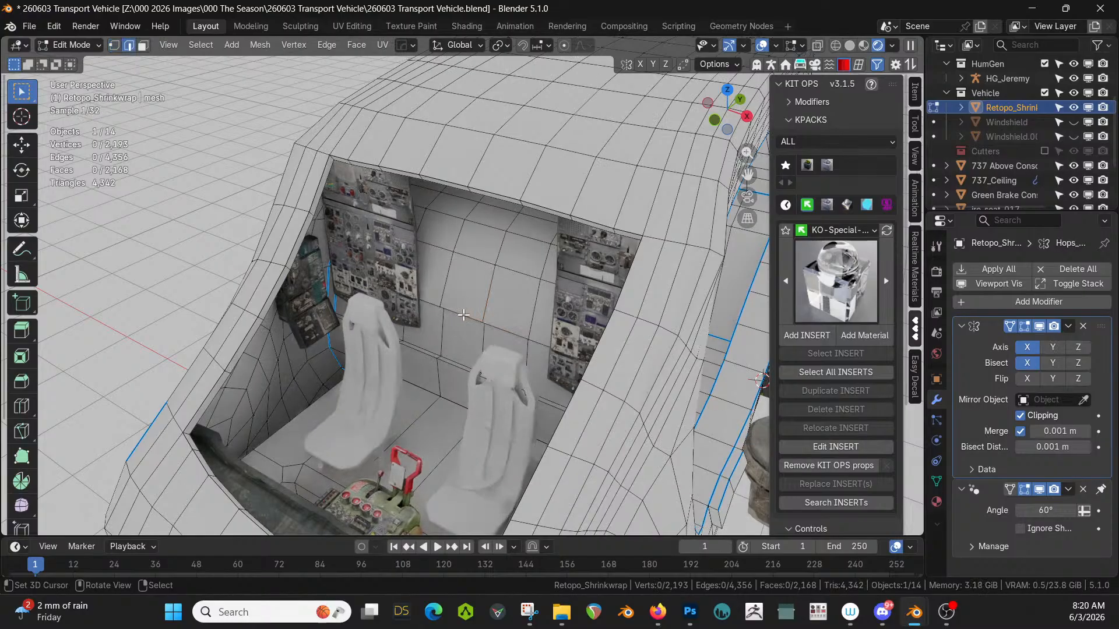
Snap the 3D cursor to the central vertex of the wall behind the cockpit seats.
middle_click_drag(488, 297, 519, 305)
key("1")
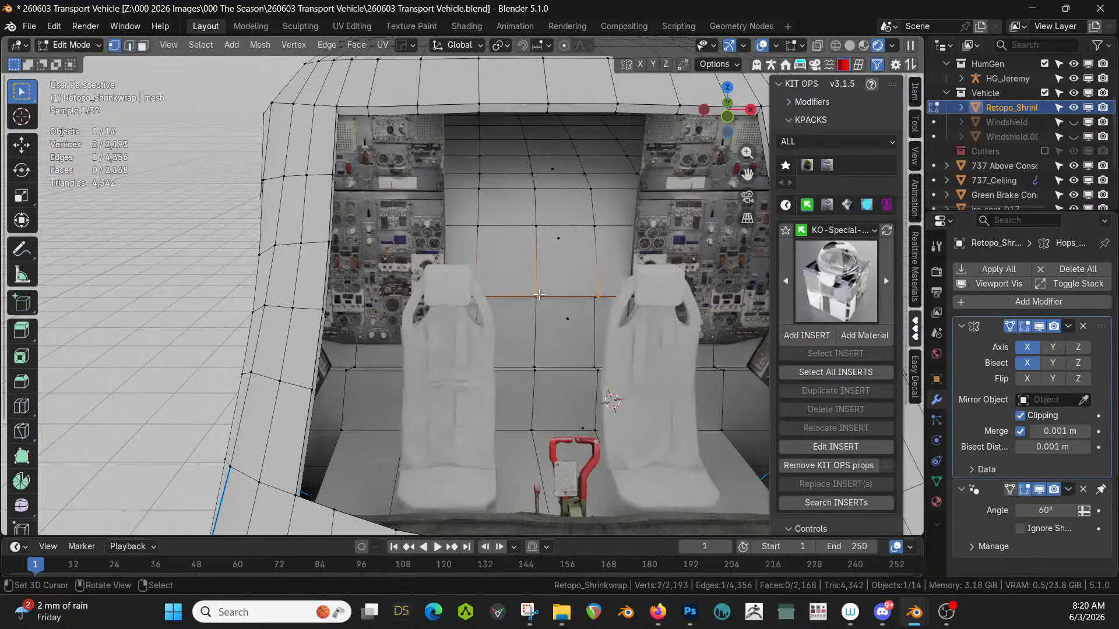
key("shift+s")
key("2")
middle_click_drag(562, 320, 521, 334)
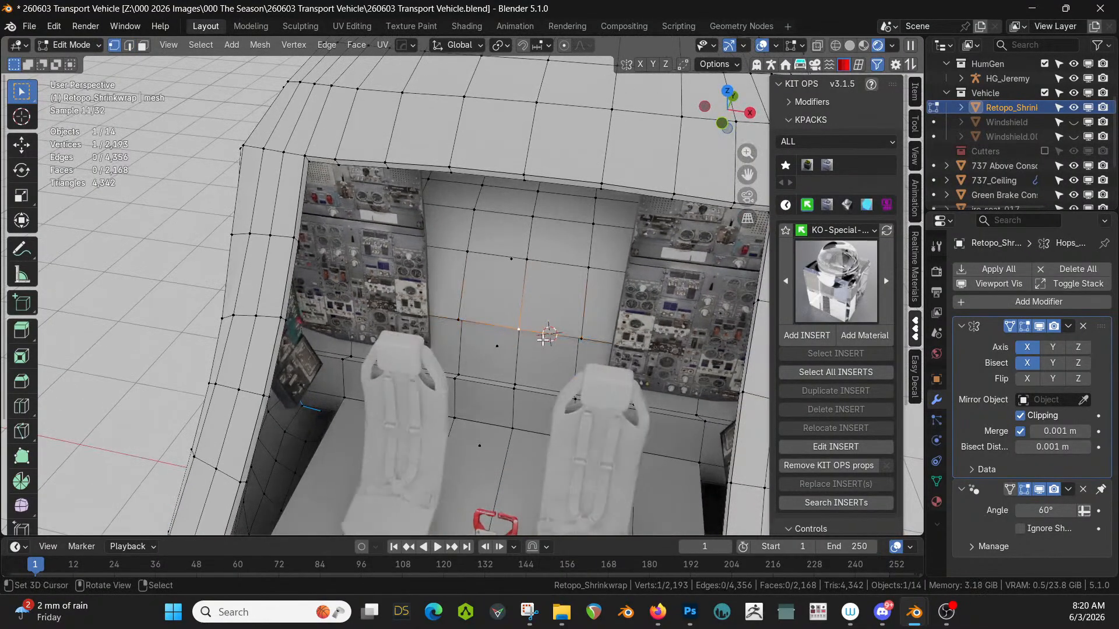
key("shift+s")
key("2")
Select the vertical strip of six mirrored centre faces on the rear cockpit wall, from the curved ceiling down to the floor.
key("3")
right_click(500, 298)
right_click(505, 247, "shift")
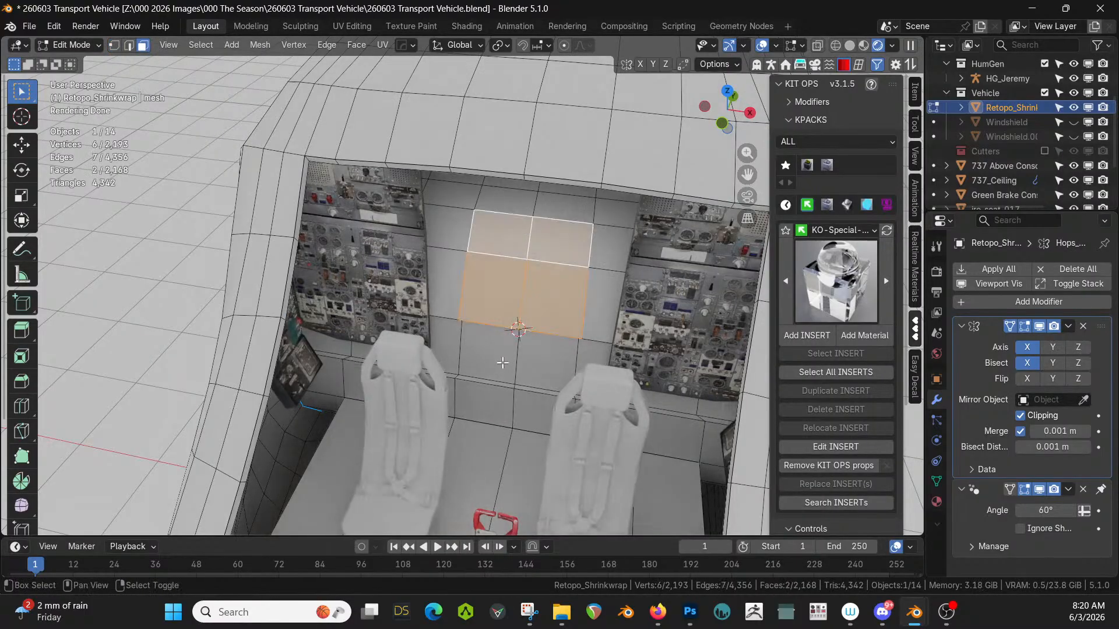
right_click(507, 349, "shift")
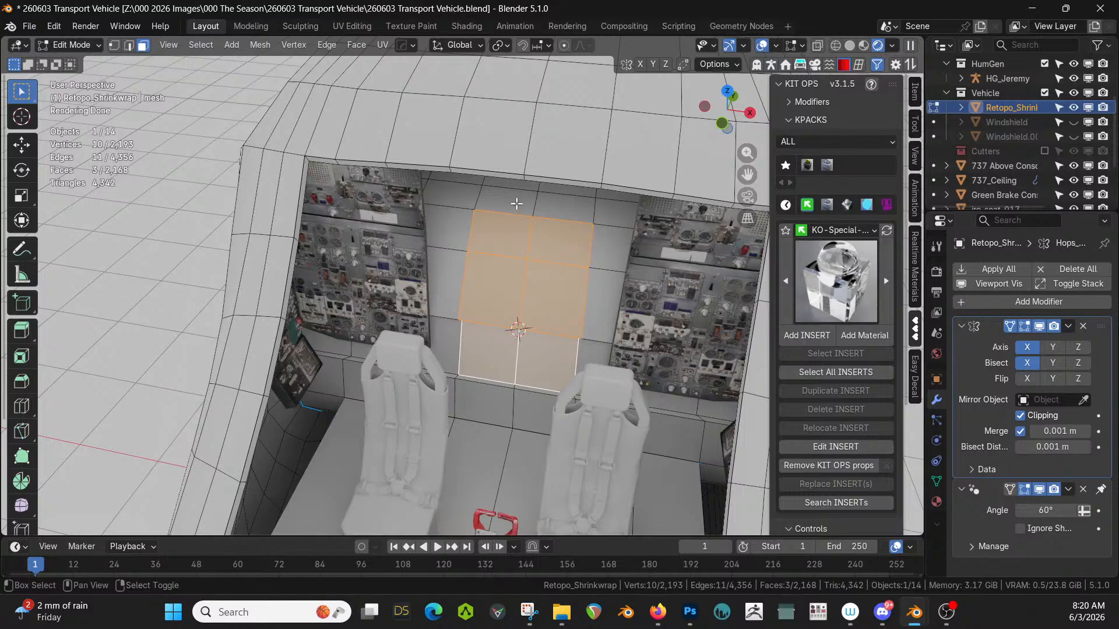
right_click(512, 211, "shift")
middle_click_drag(507, 214, 320, 151)
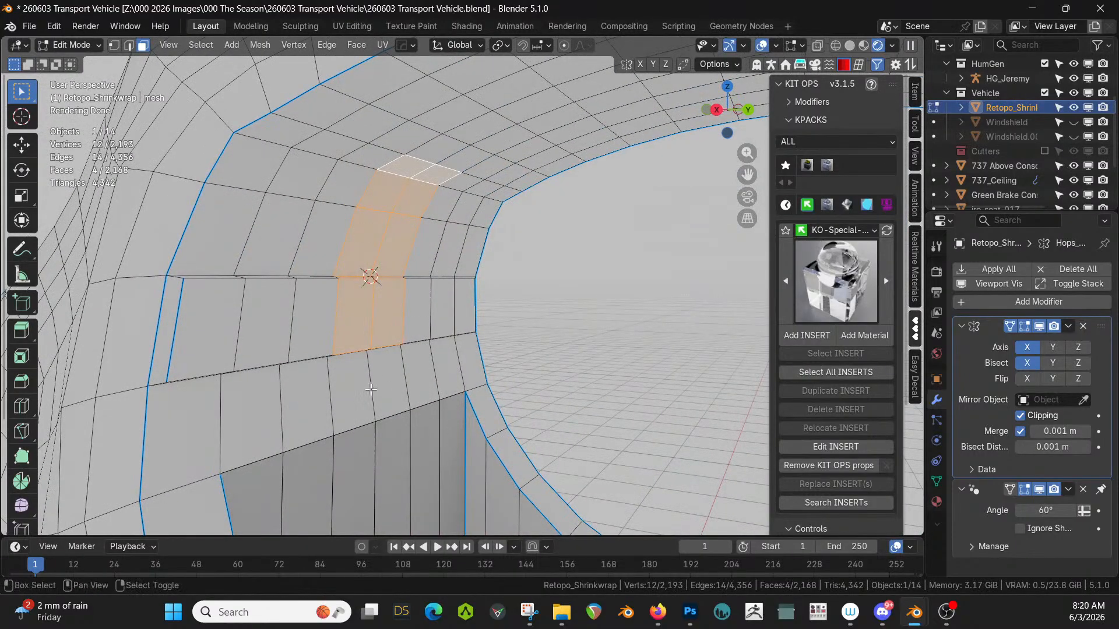
right_click(371, 389, "shift")
middle_click_drag(371, 389, 542, 420)
scroll(495, 408, "up", 2)
scroll(460, 399, "up", 2)
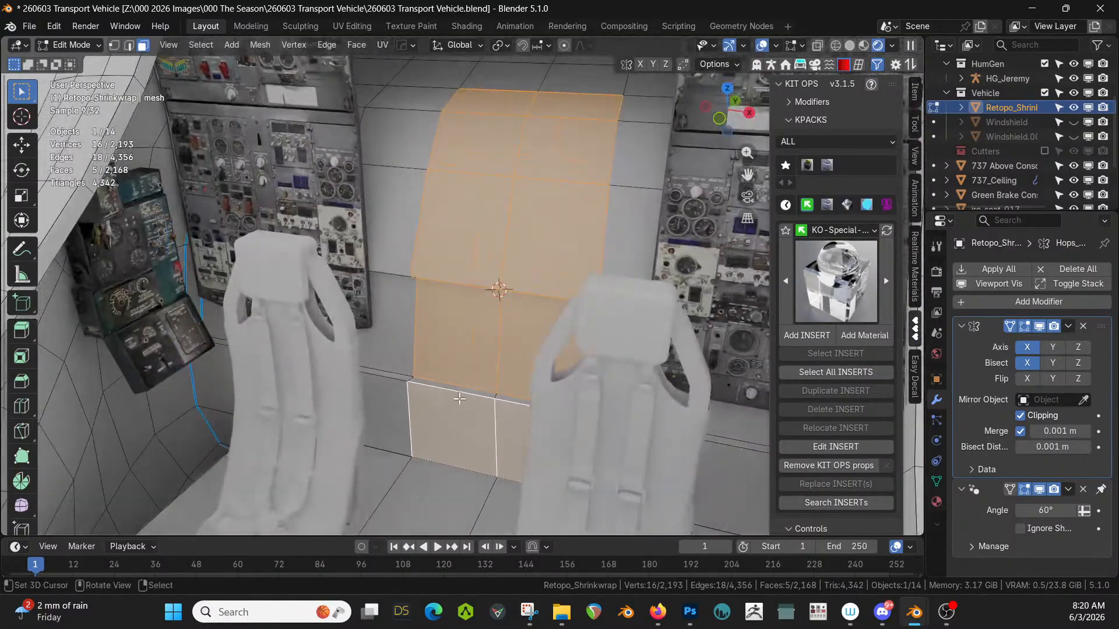
right_click(454, 387, "shift")
middle_click_drag(517, 400, 476, 324)
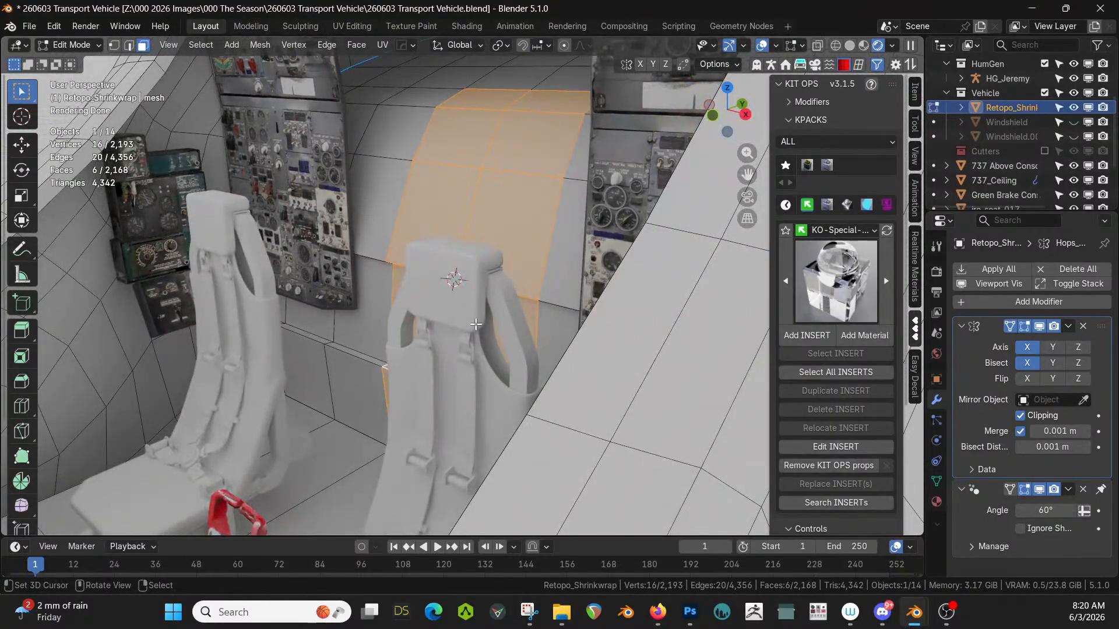
Set the pivot point to the 3D cursor and flatten the selected face strip by scaling it to 0 along Y.
left_click(500, 45)
left_click(533, 127)
scroll(415, 257, "down", 10)
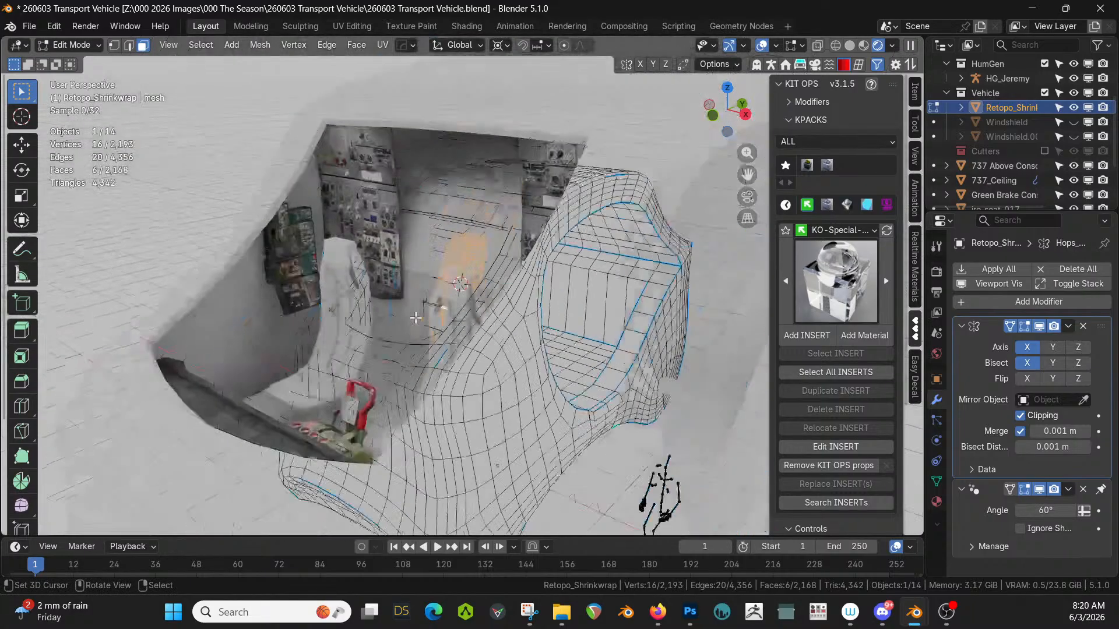
key("s")
key("y")
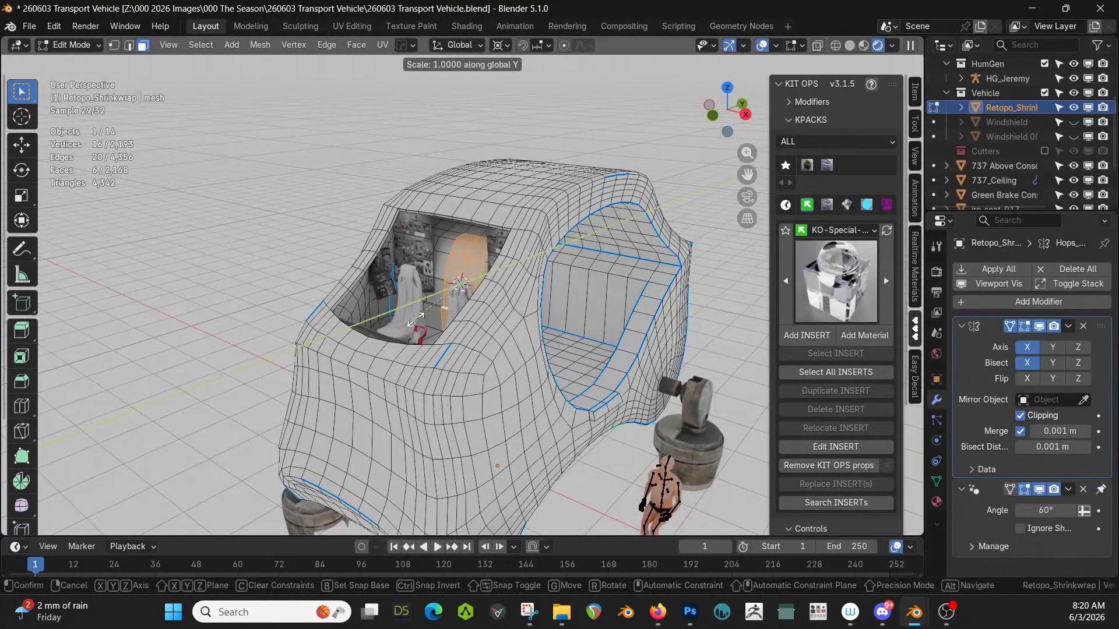
key("0")
key("Return")
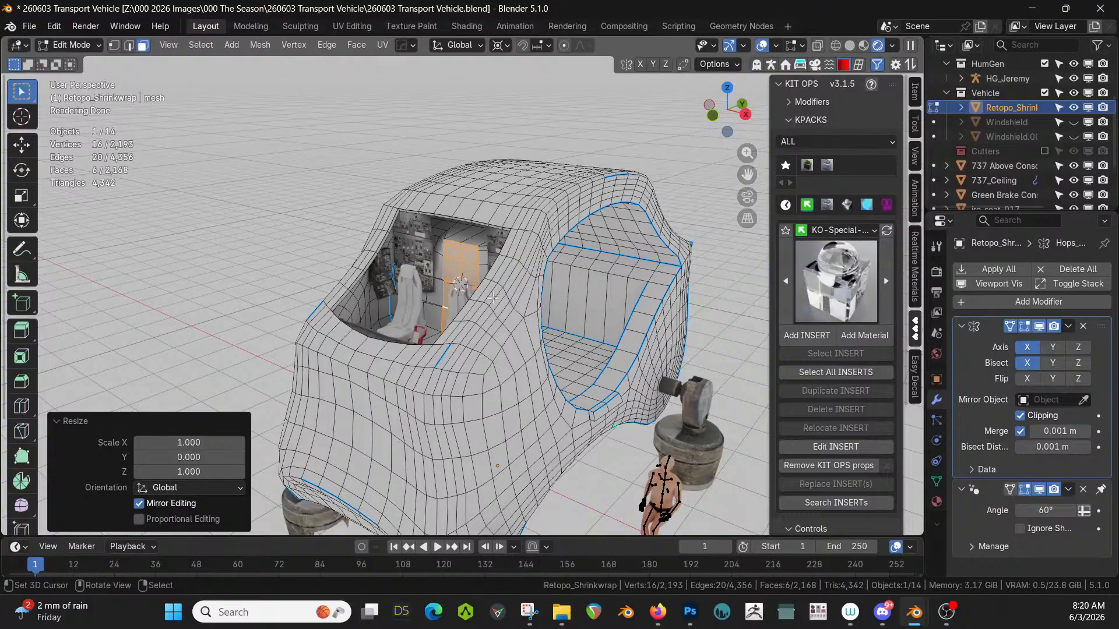
Select the central column of faces on the back side of the cockpit wall, from the rear recess up past the 3D cursor.
middle_click_drag(492, 297, 414, 375)
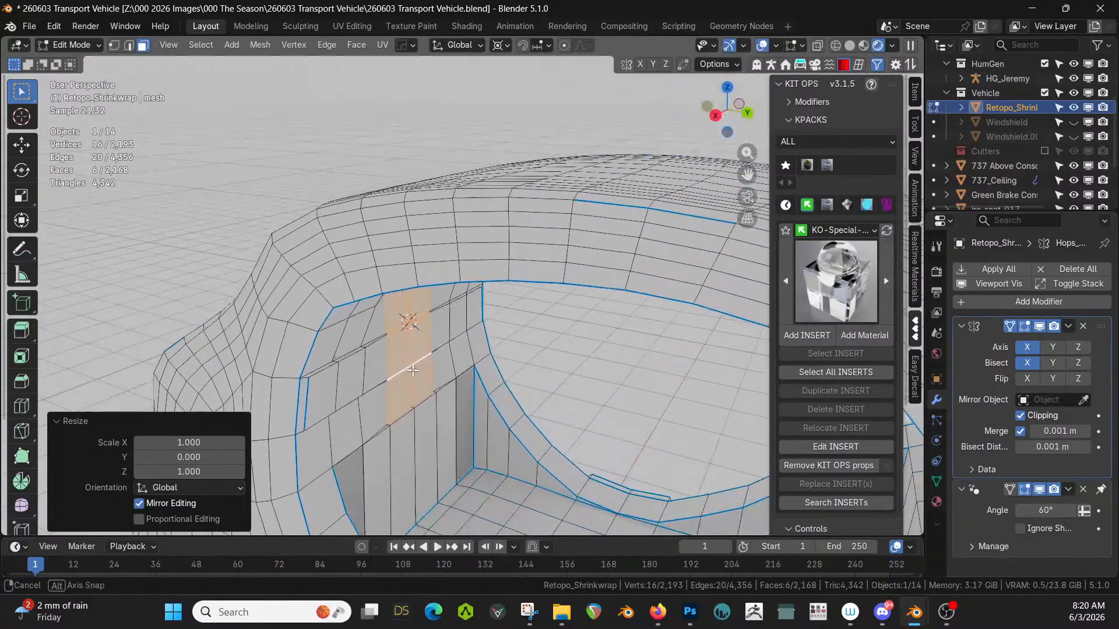
scroll(414, 374, "up", 2)
middle_click_drag(390, 502, 424, 345, "shift")
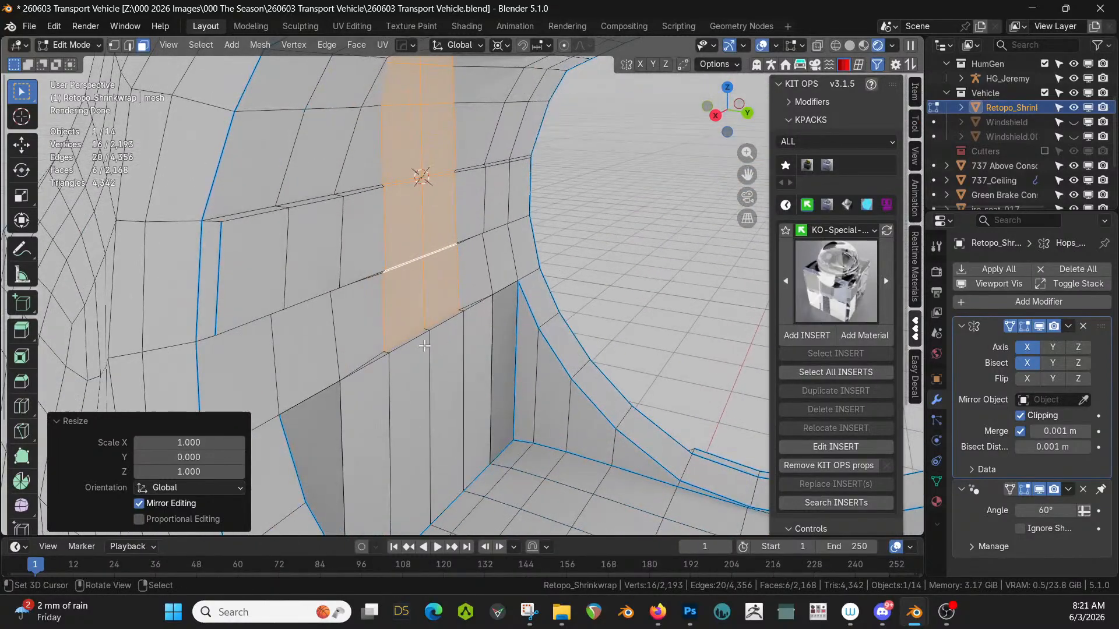
left_click(400, 345)
right_click(417, 357, "shift")
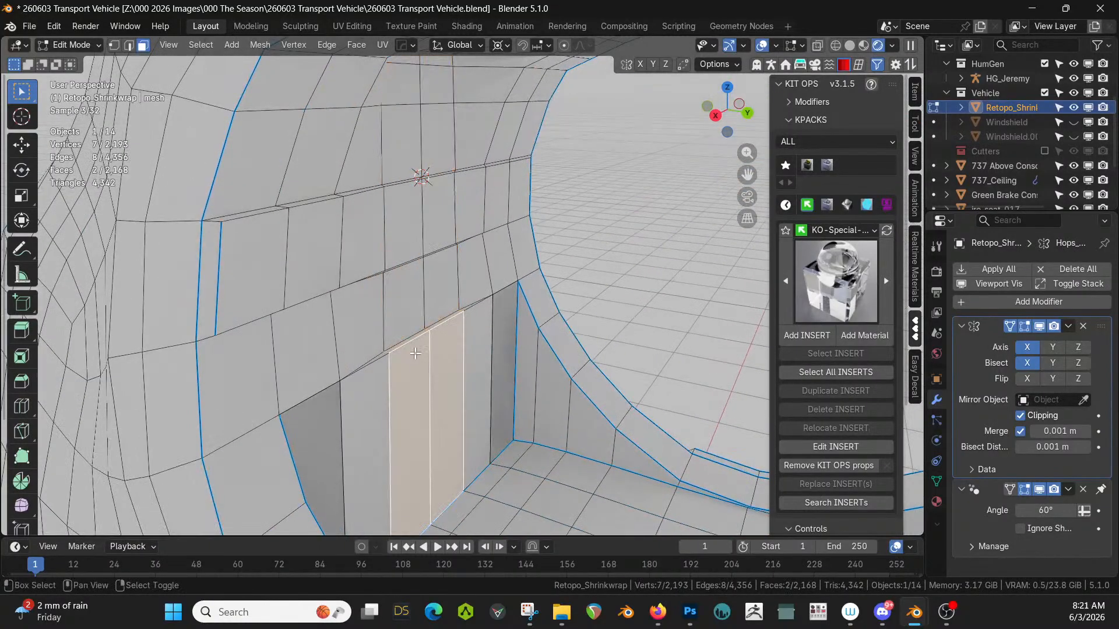
right_click(402, 318, "shift")
right_click(401, 257, "shift")
middle_click_drag(402, 257, 371, 235)
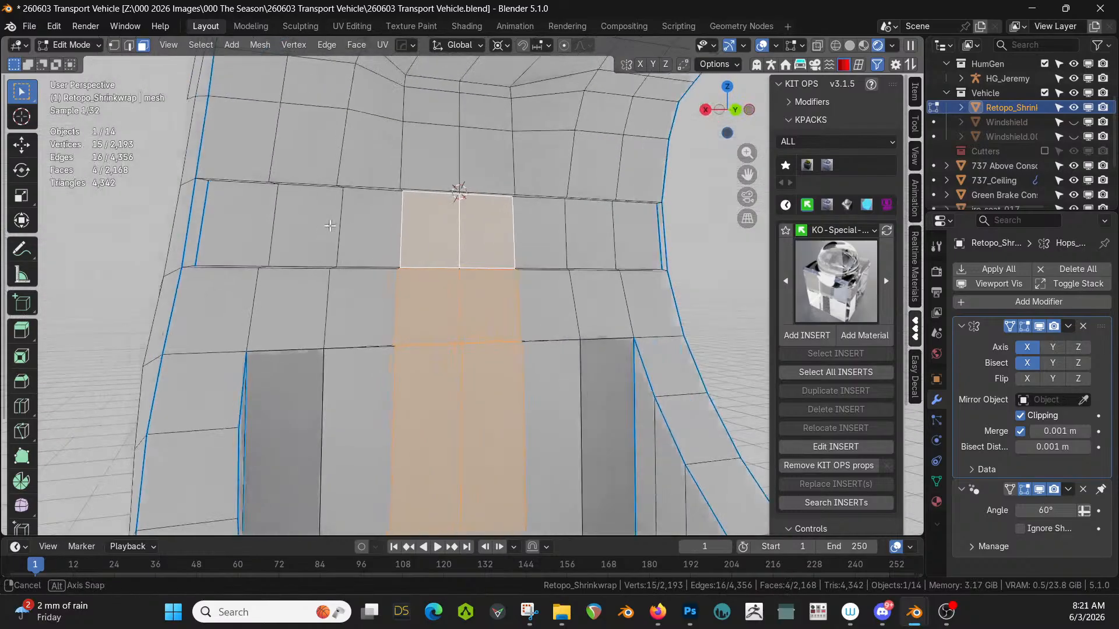
key("c")
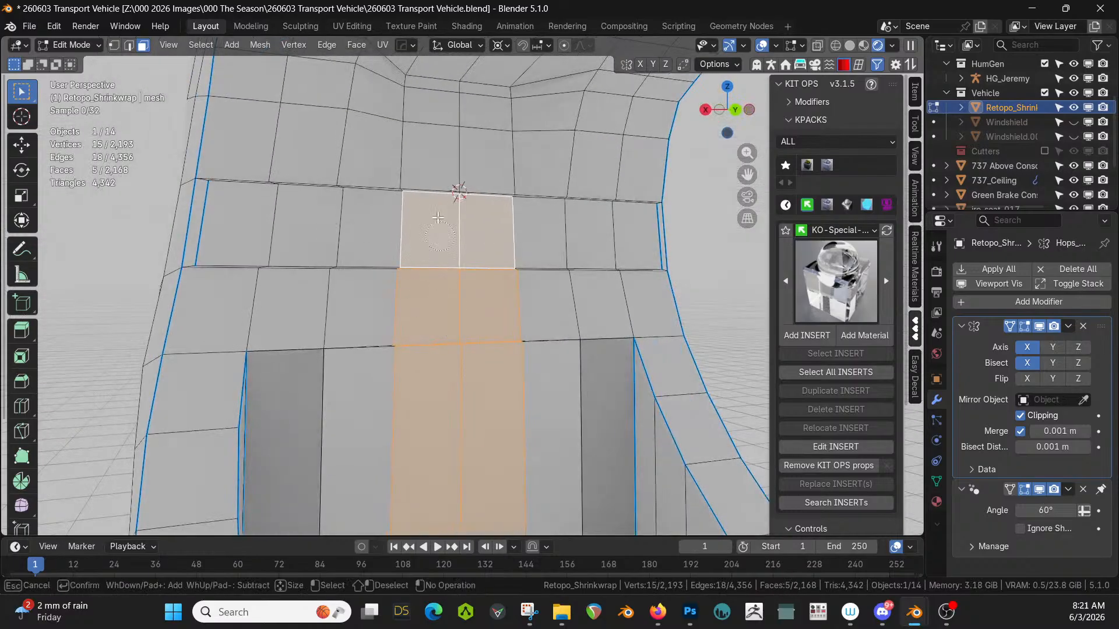
left_click_drag(439, 218, 446, 151)
key("Escape")
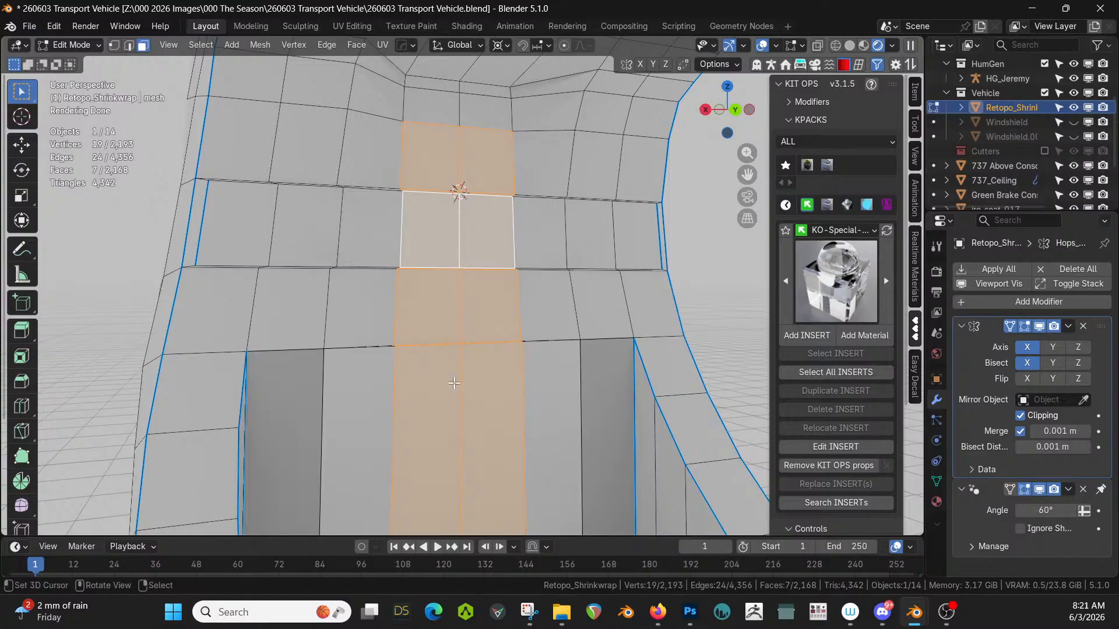
Flatten the selected back-side faces by scaling them to 0 along Y about the 3D cursor, and check the shape in Object Mode.
key("s")
key("y")
key("0")
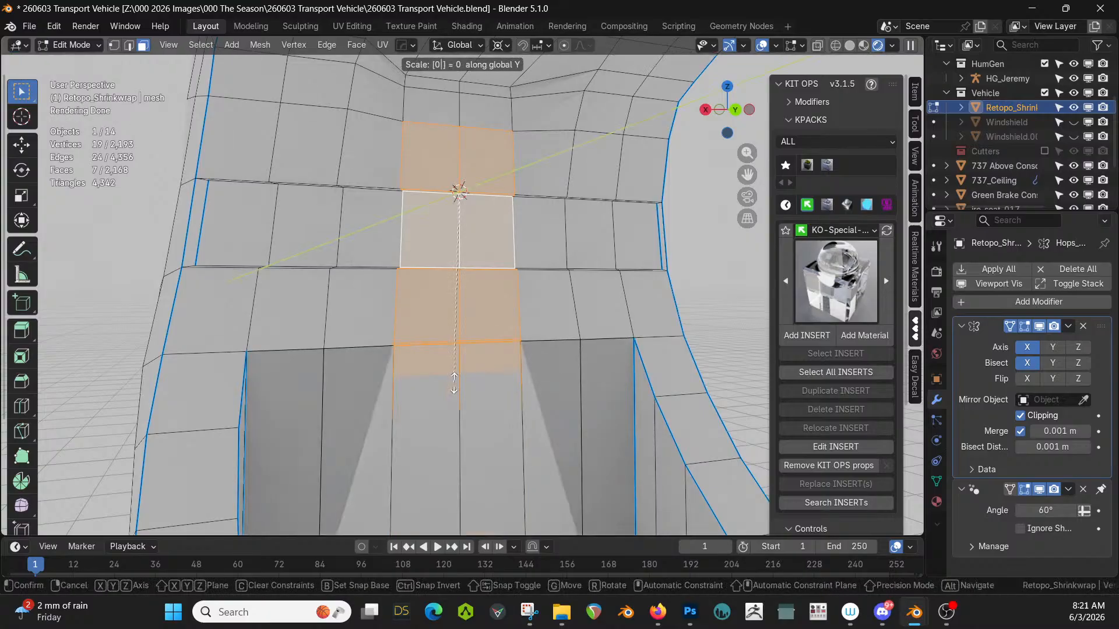
key("Return")
middle_click_drag(638, 270, 627, 341)
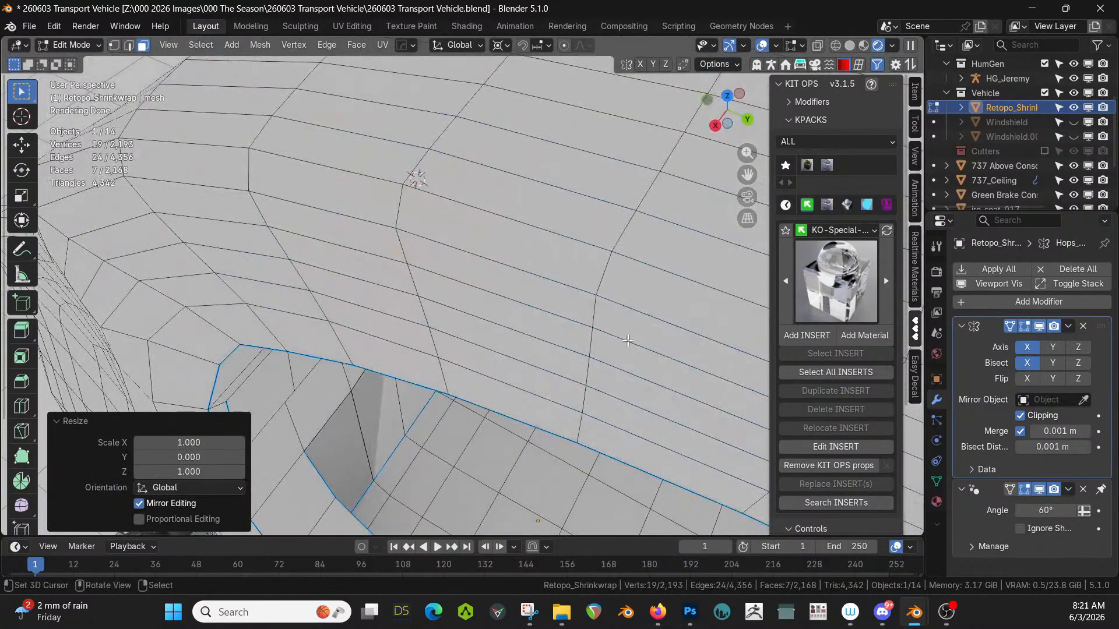
key("Tab")
middle_click_drag(554, 484, 407, 329)
key("Tab")
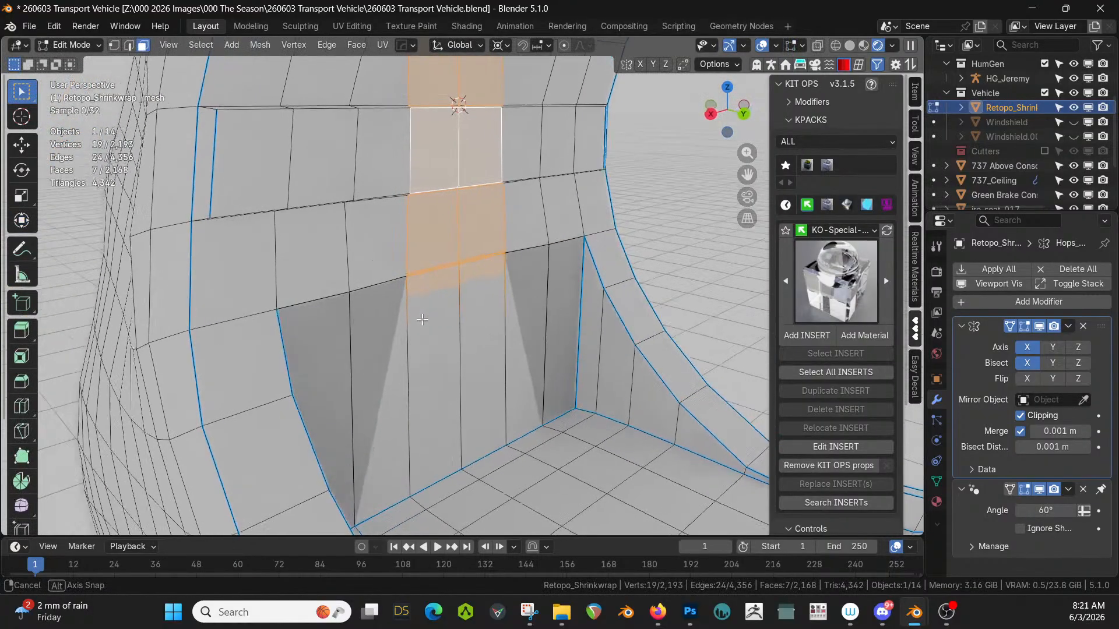
Add the adjacent recess face to the selection and scale to 0 along Y with smooth proportional editing at size 0.513.
left_click(384, 333, "shift")
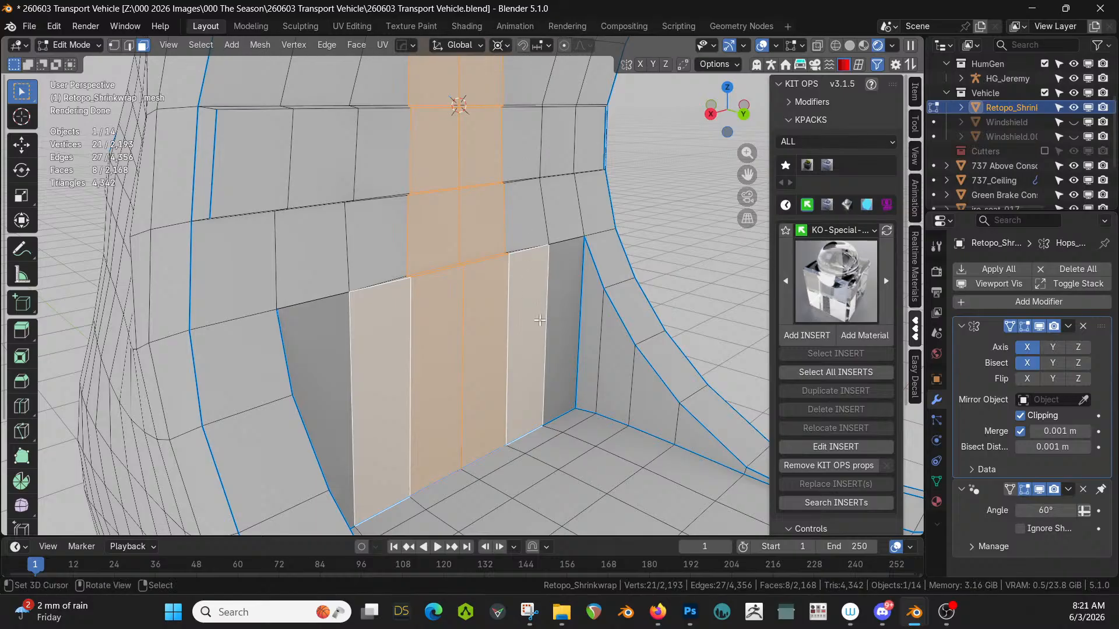
key("s")
key("y")
key("0")
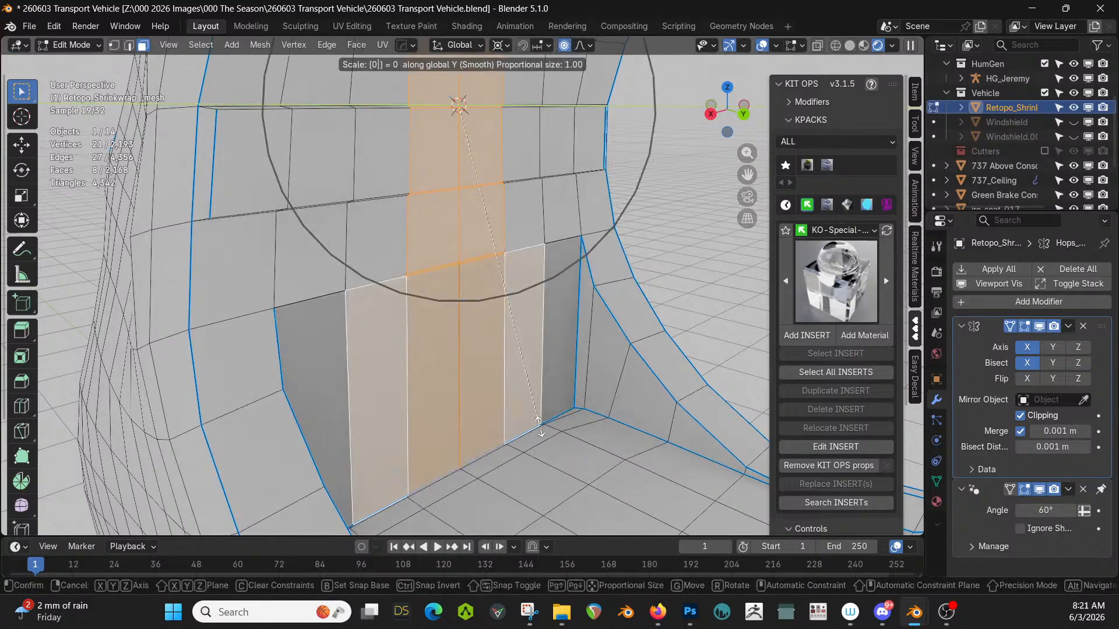
scroll(540, 427, "up", 1)
scroll(539, 427, "up", 6)
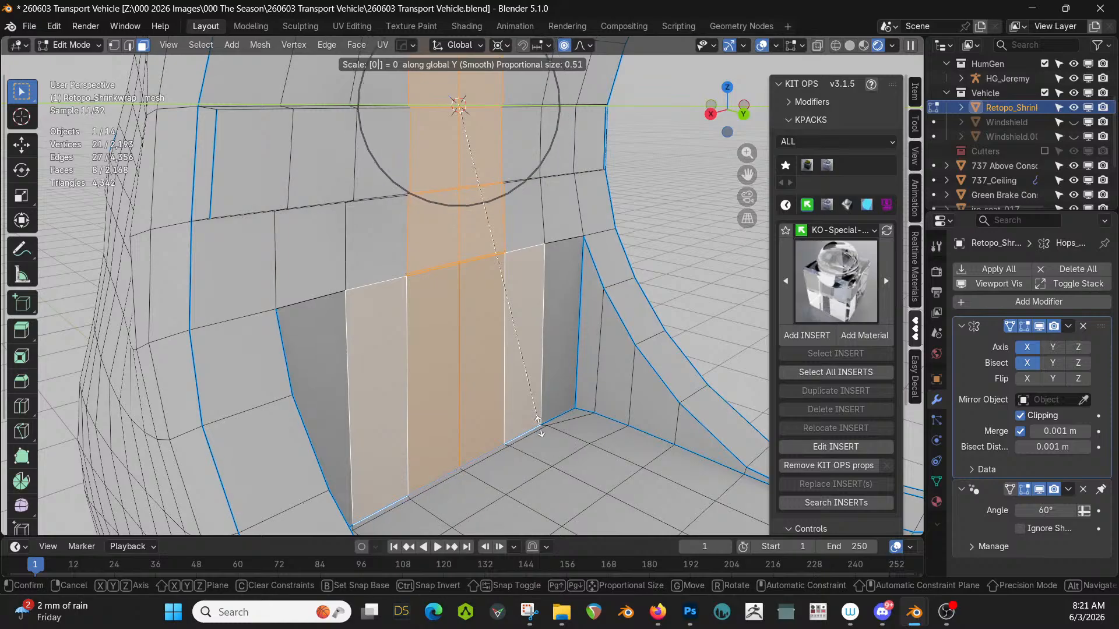
left_click(539, 428)
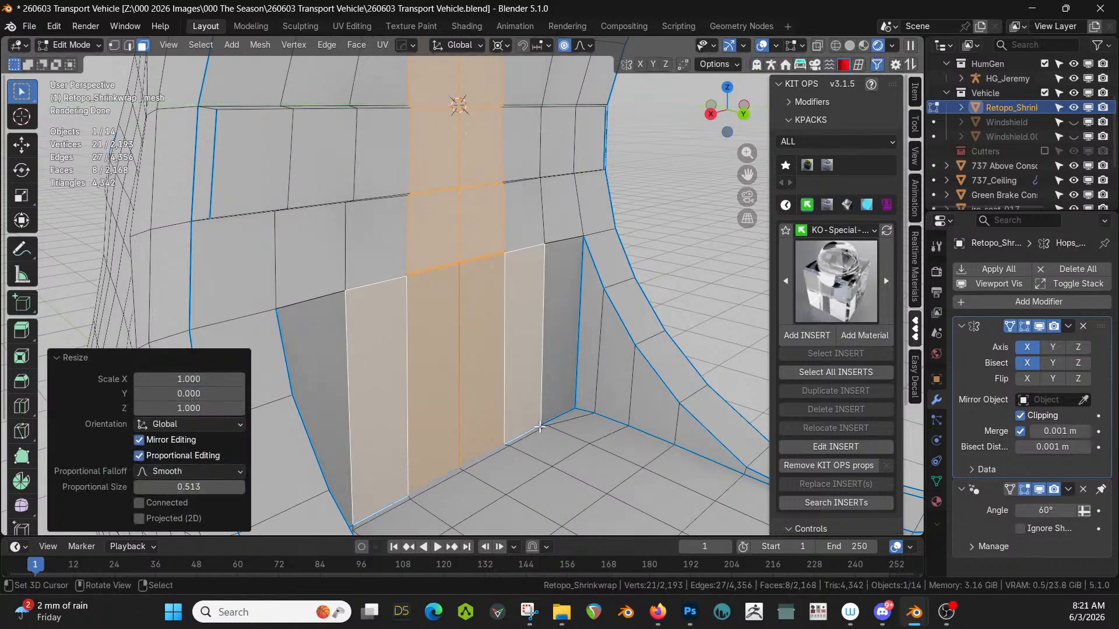
Display the vehicle in solid shading in Object Mode and turn on the face orientation overlay.
key("Tab")
middle_click_drag(533, 447, 474, 378)
scroll(474, 378, "down", 3)
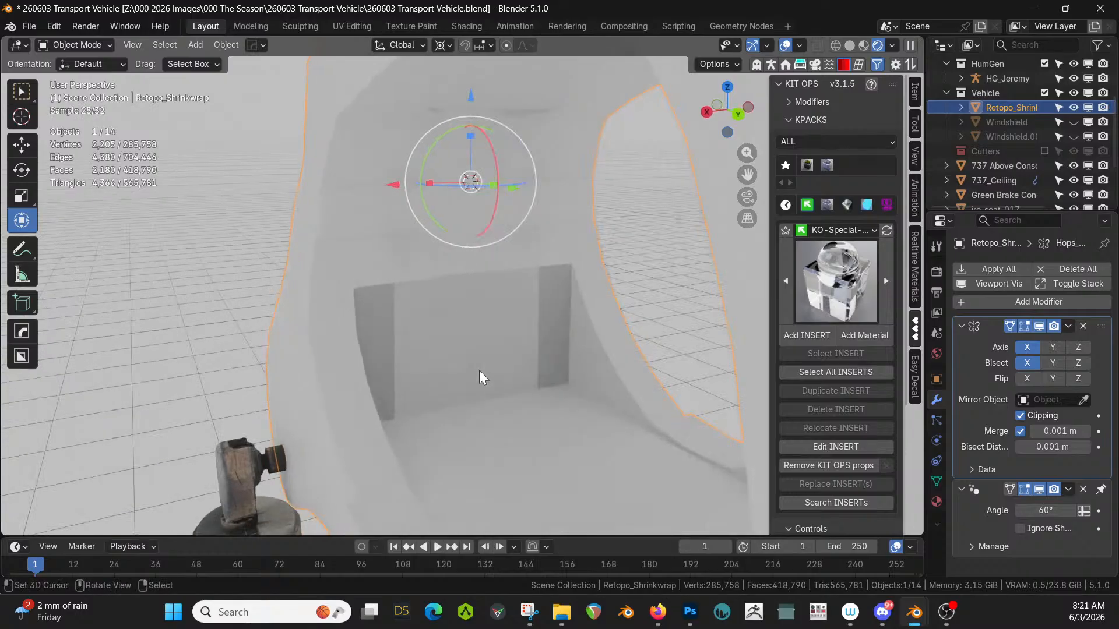
key("z")
key("6")
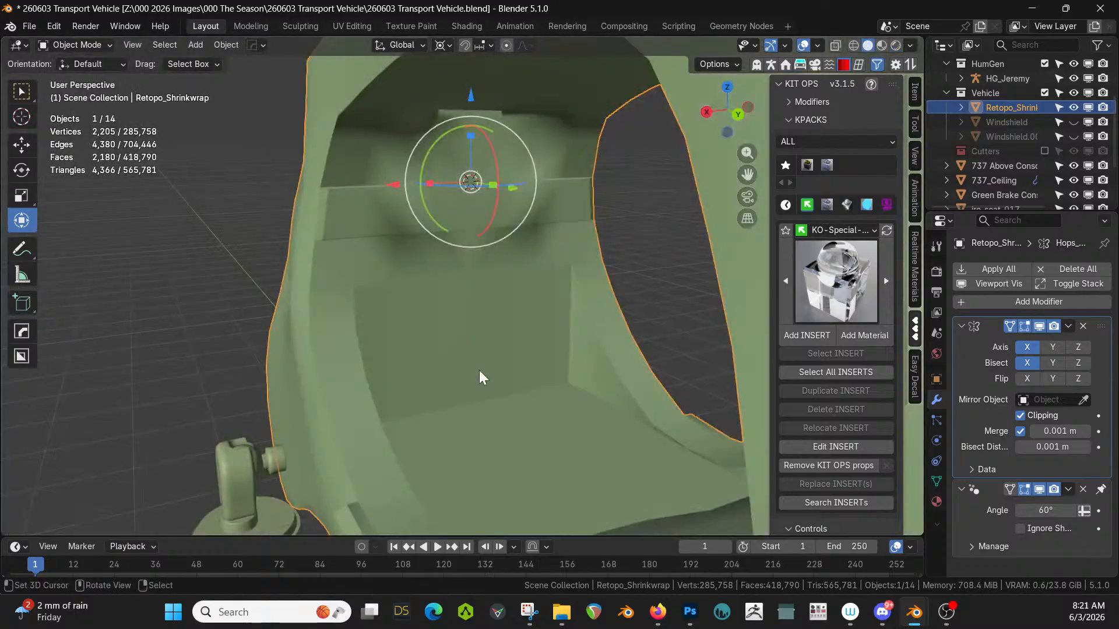
key("alt+v")
left_click(381, 386)
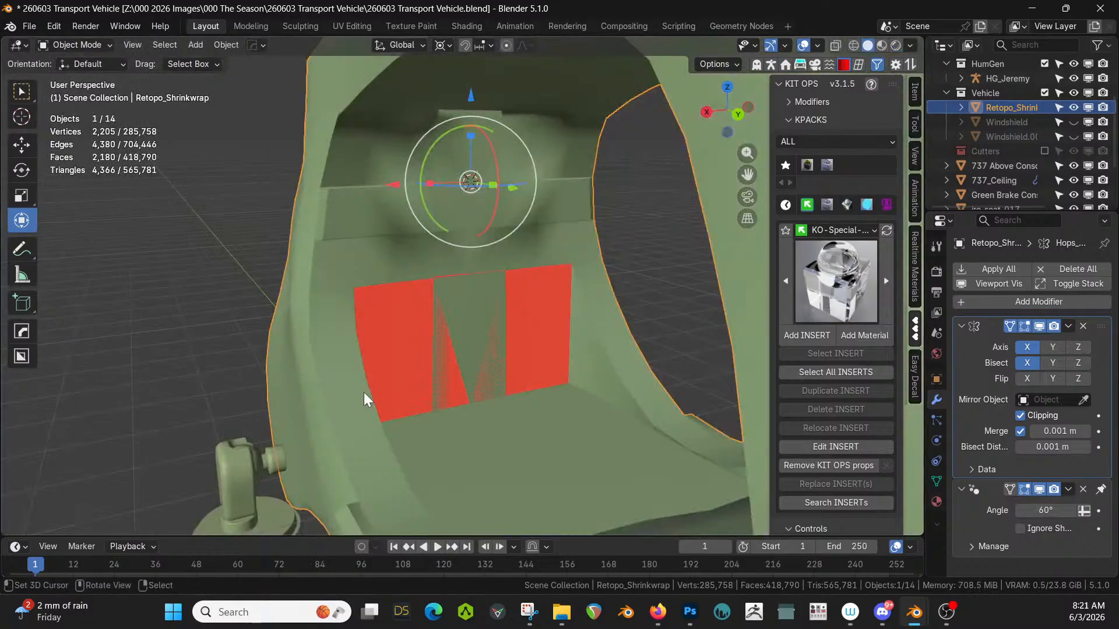
Recalculate the normals of the two mirrored, wrongly oriented outer faces on the rear recess wall.
scroll(473, 362, "up", 2)
key("Tab")
left_click(386, 345)
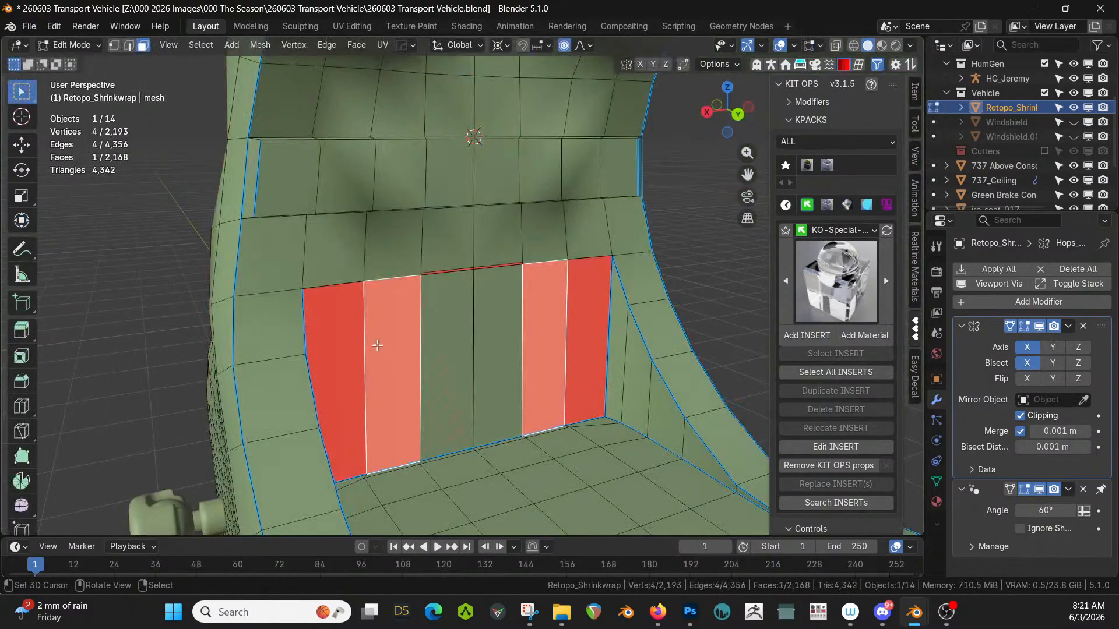
left_click(332, 326, "shift")
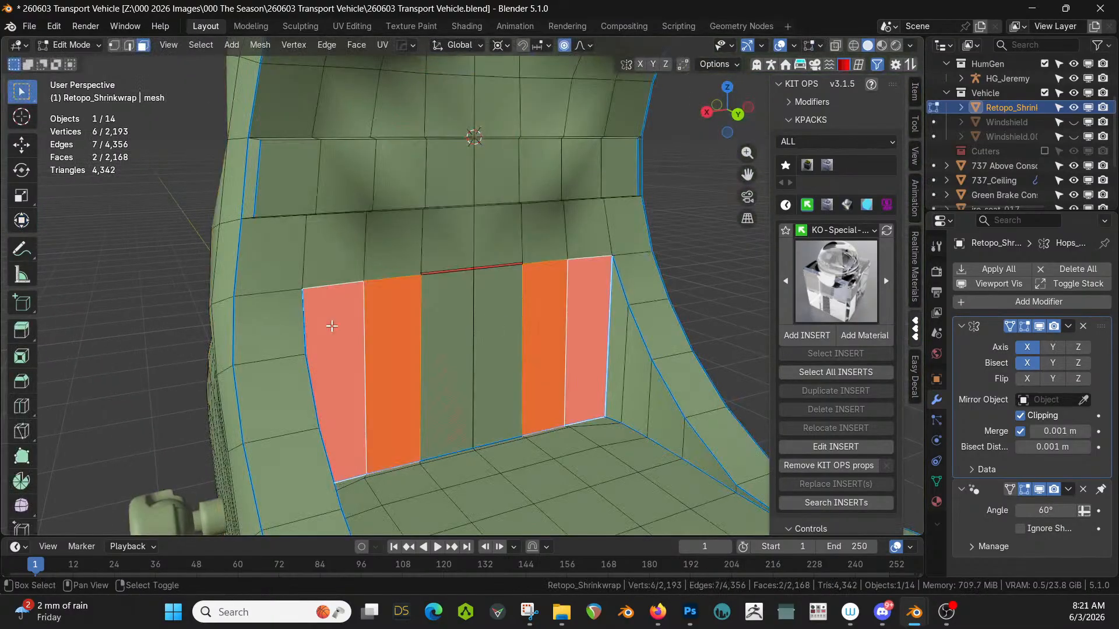
key("shift+n")
Recalculate the normals of the thin sliver face along the upper edge of the rear recess wall.
scroll(458, 274, "up", 4)
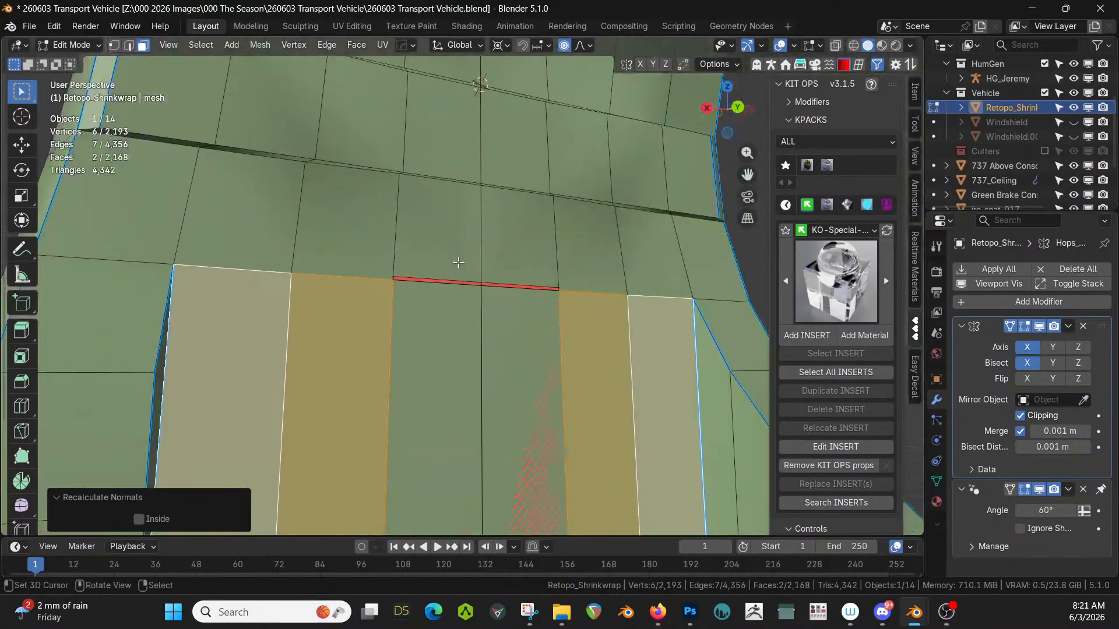
scroll(458, 268, "up", 1)
left_click(463, 282)
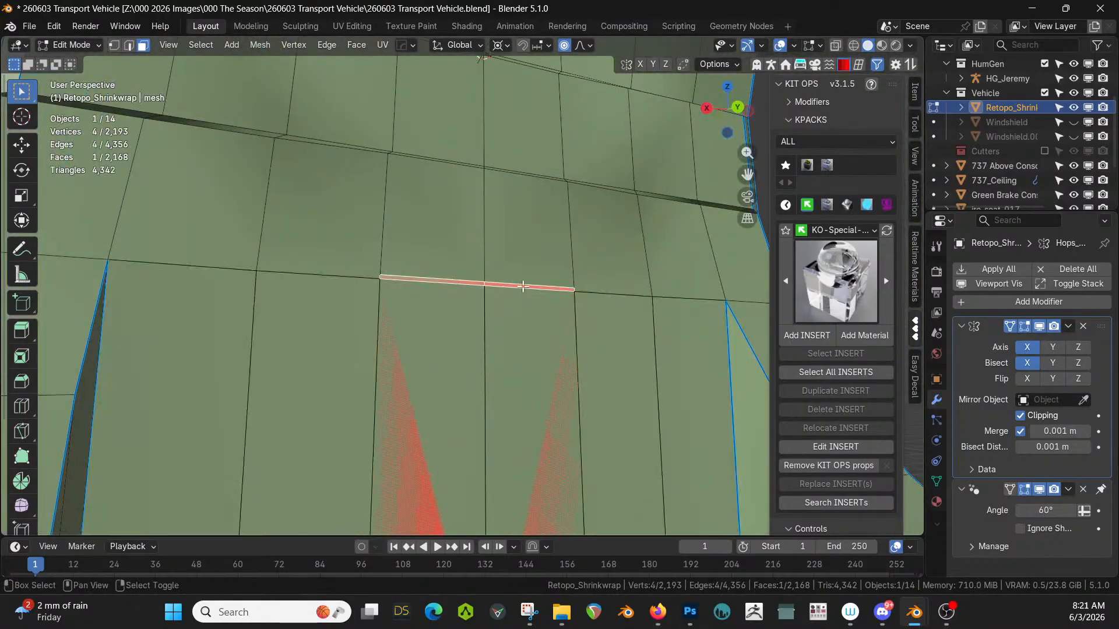
key("shift+n")
Examine the face orientation of the cockpit interior and hull from several angles, and leave Edit Mode.
middle_click_drag(414, 419, 536, 440)
middle_click_drag(388, 341, 572, 235)
scroll(572, 234, "down", 2)
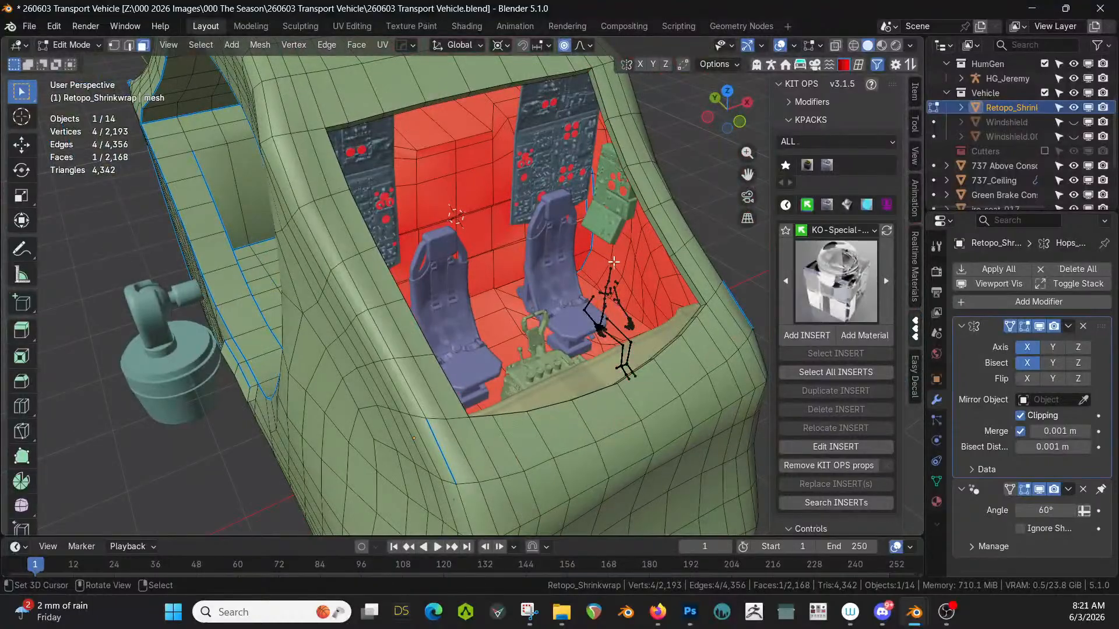
middle_click_drag(614, 268, 342, 304)
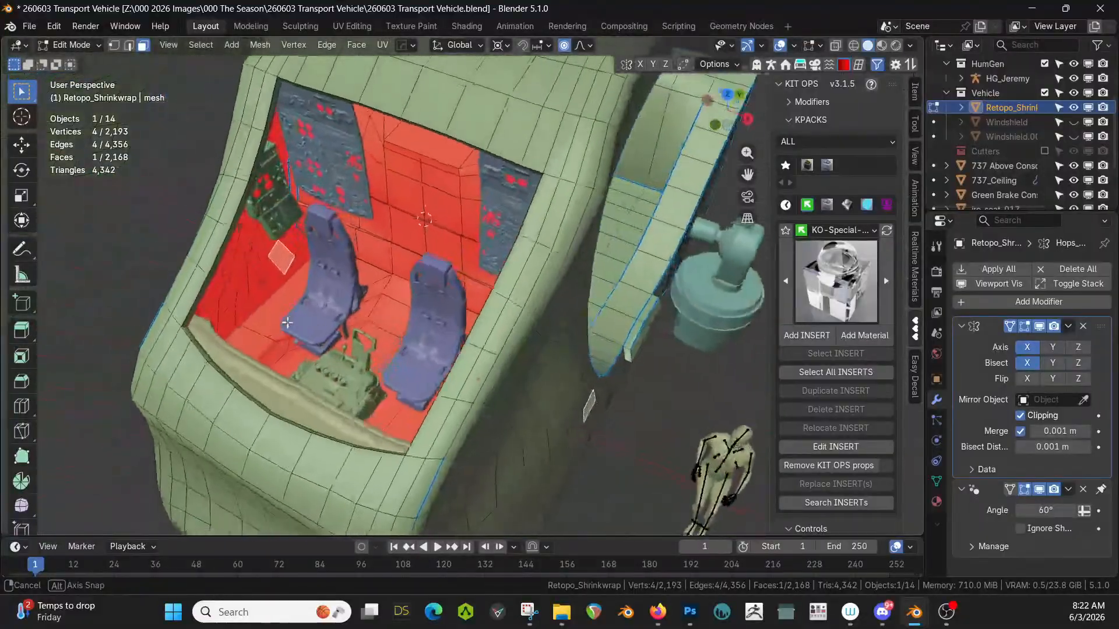
middle_click_drag(247, 330, 309, 290)
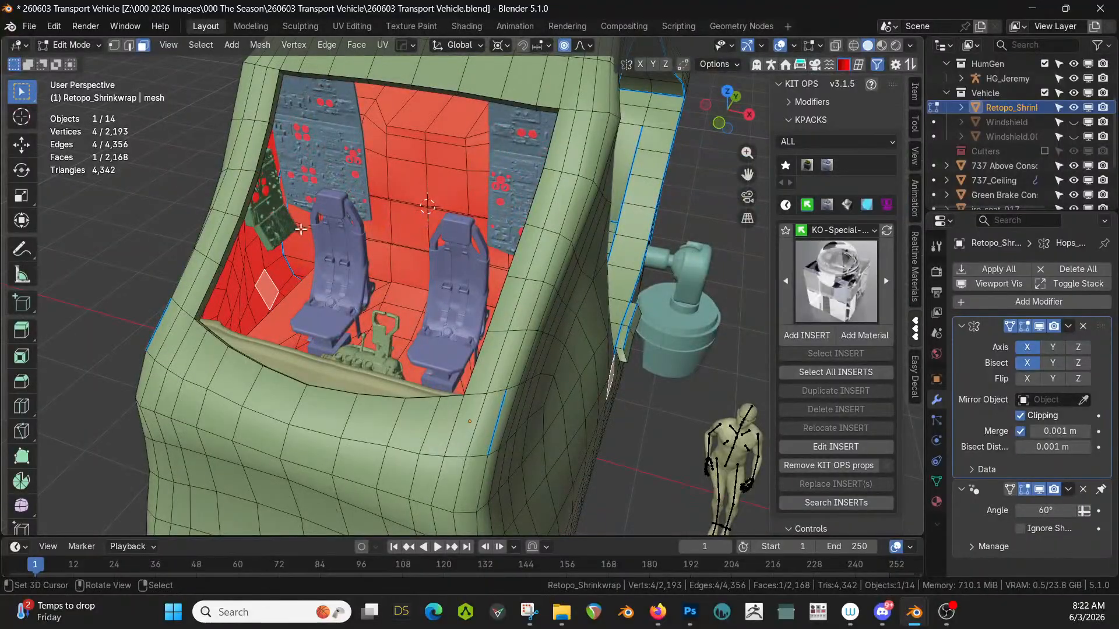
scroll(348, 256, "up", 2)
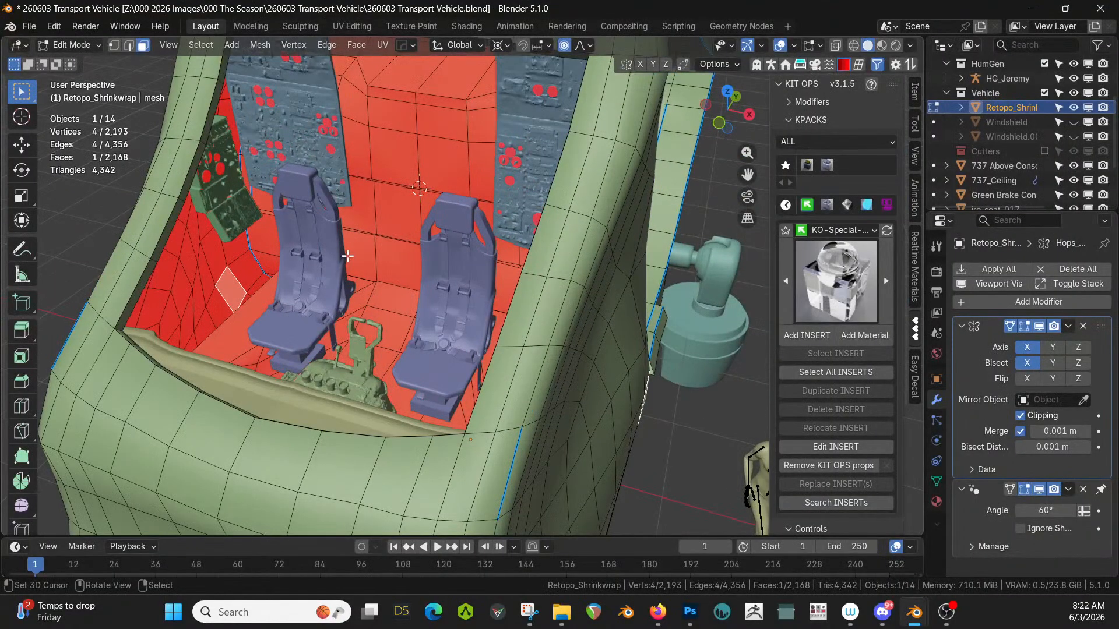
middle_click_drag(370, 251, 569, 205)
key("Tab")
left_click(568, 205)
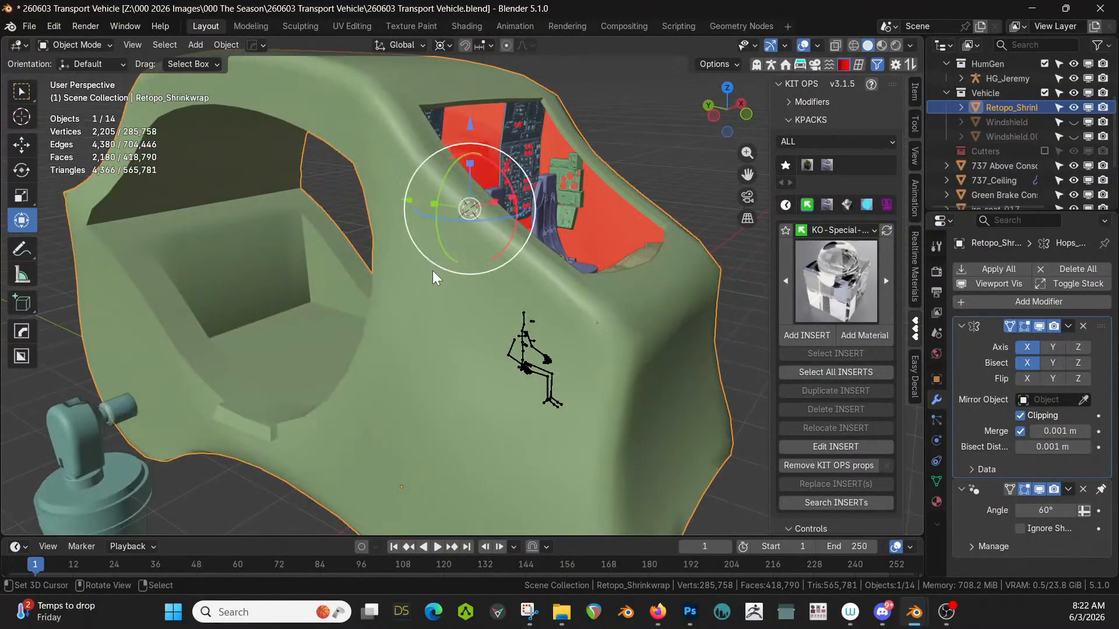
Duplicate the vehicle hull in place, move the copy to a new collection named OLD, and exclude that collection from the view layer.
left_click(419, 332)
key("shift+d")
key("Escape")
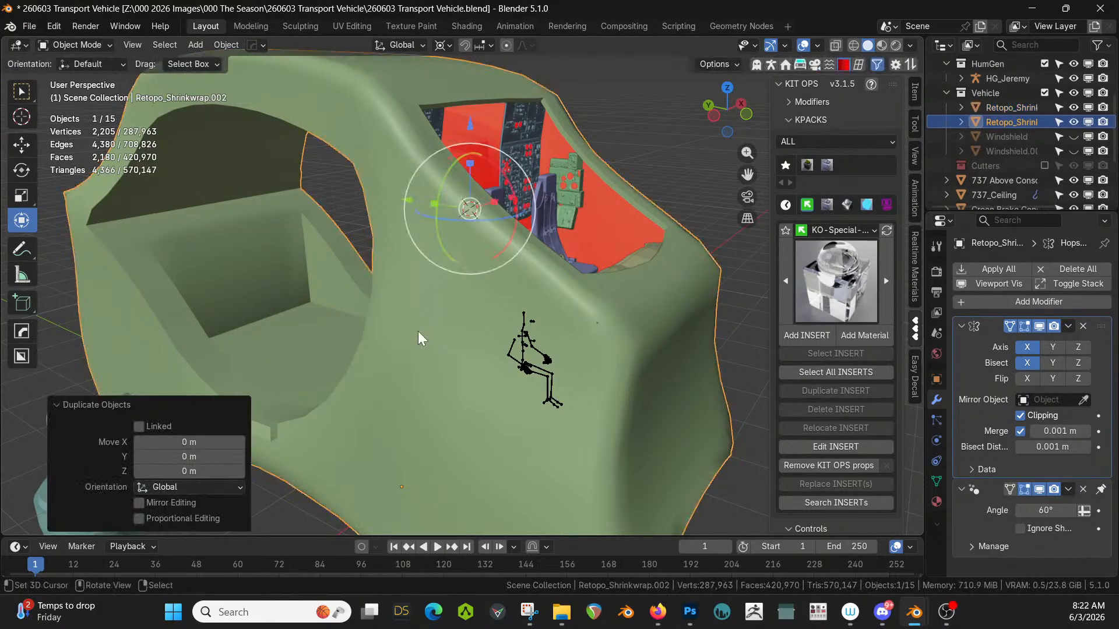
key("m")
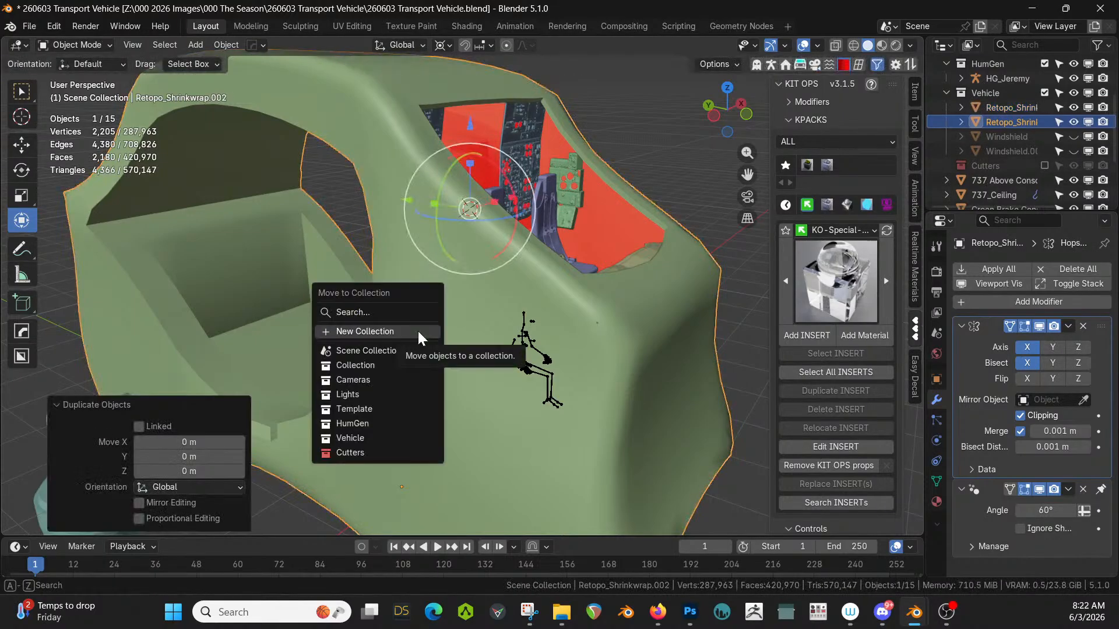
left_click(419, 332)
key("Return")
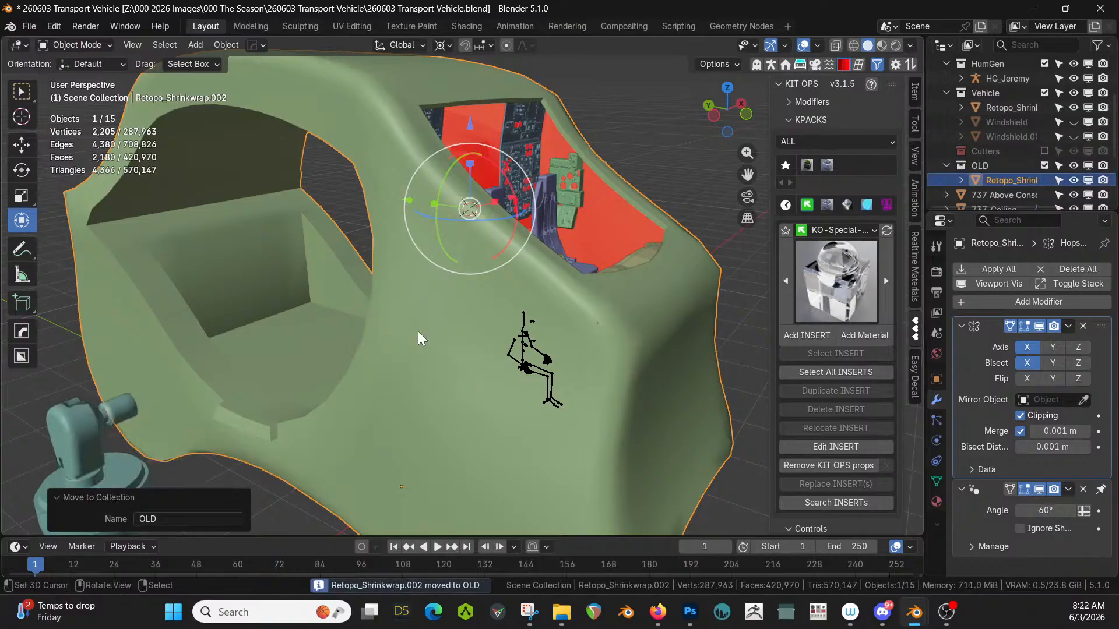
left_click(1046, 165)
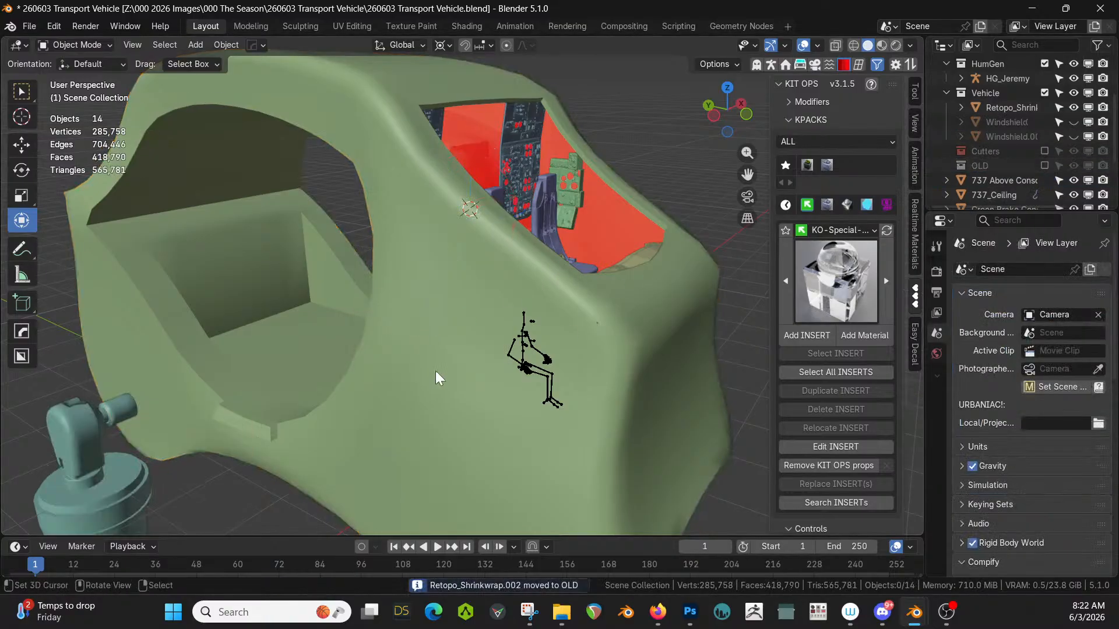
Add a Solidify modifier to the original hull with a thickness of about -0.0015 m.
left_click(444, 313)
key("q")
mouse_move(443, 313)
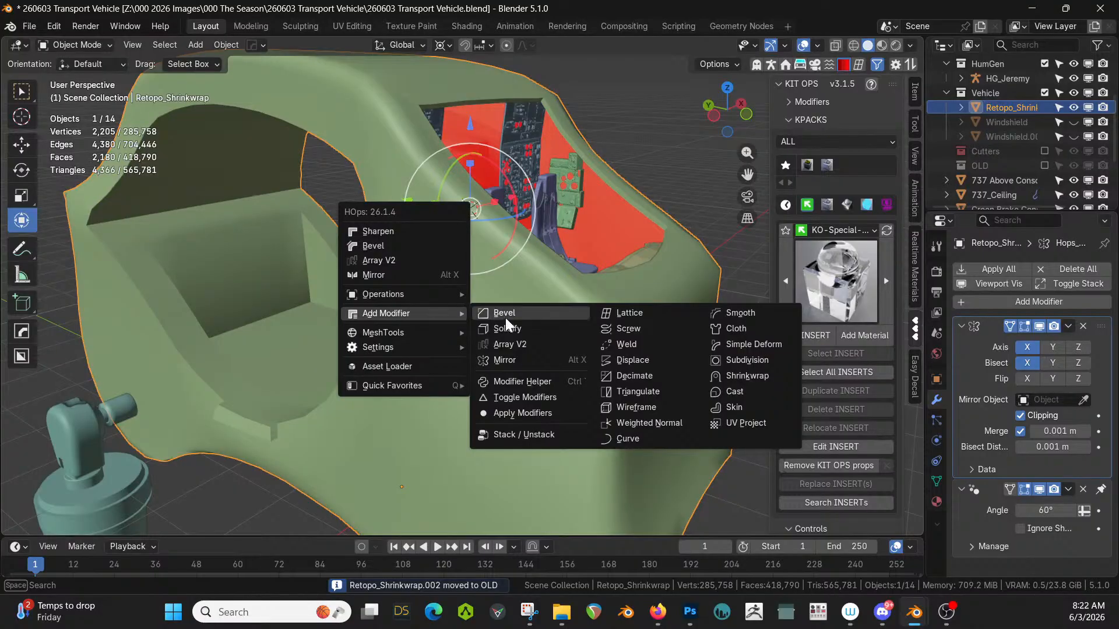
left_click(525, 329)
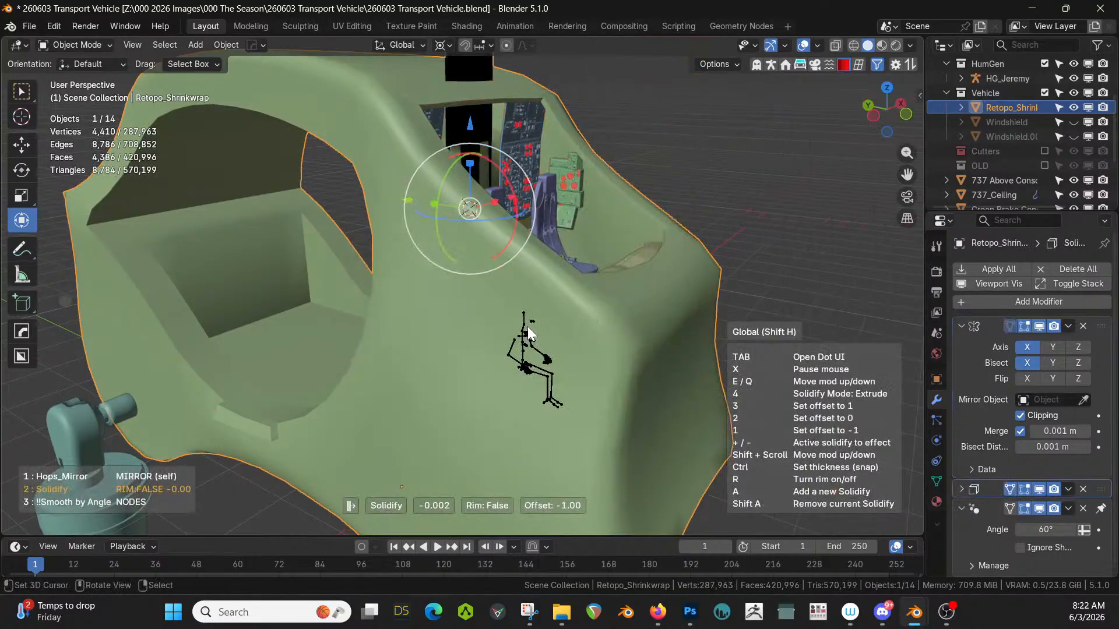
left_click(527, 327)
key("n")
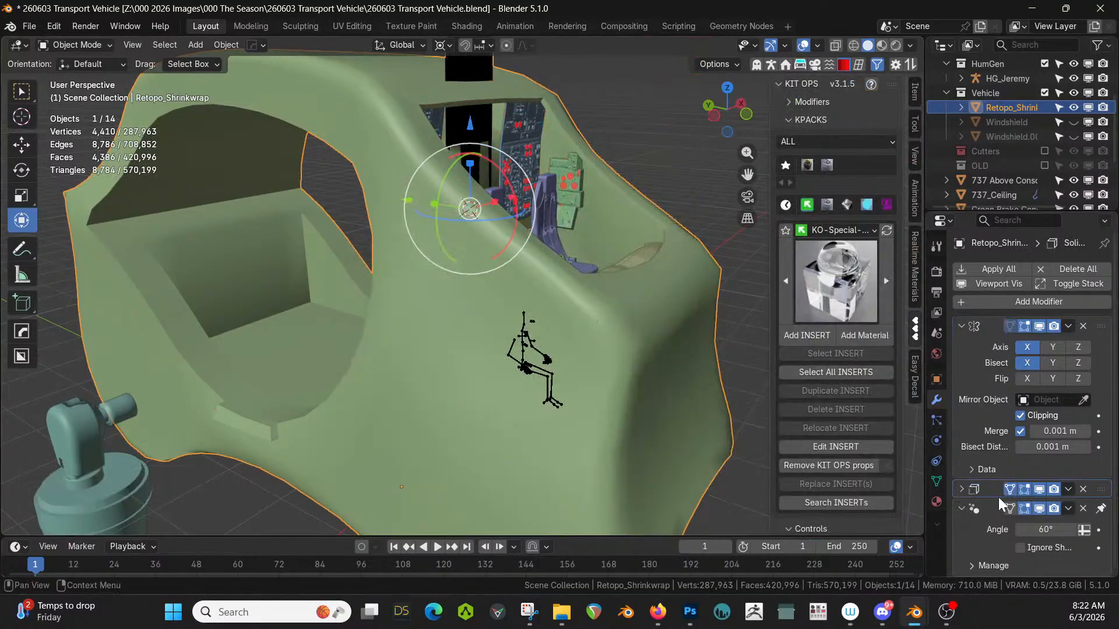
Move the hull's Solidify modifier to the top of the modifier stack, above the Mirror.
left_click(961, 489)
left_click_drag(1101, 489, 1085, 337)
left_click(1020, 402)
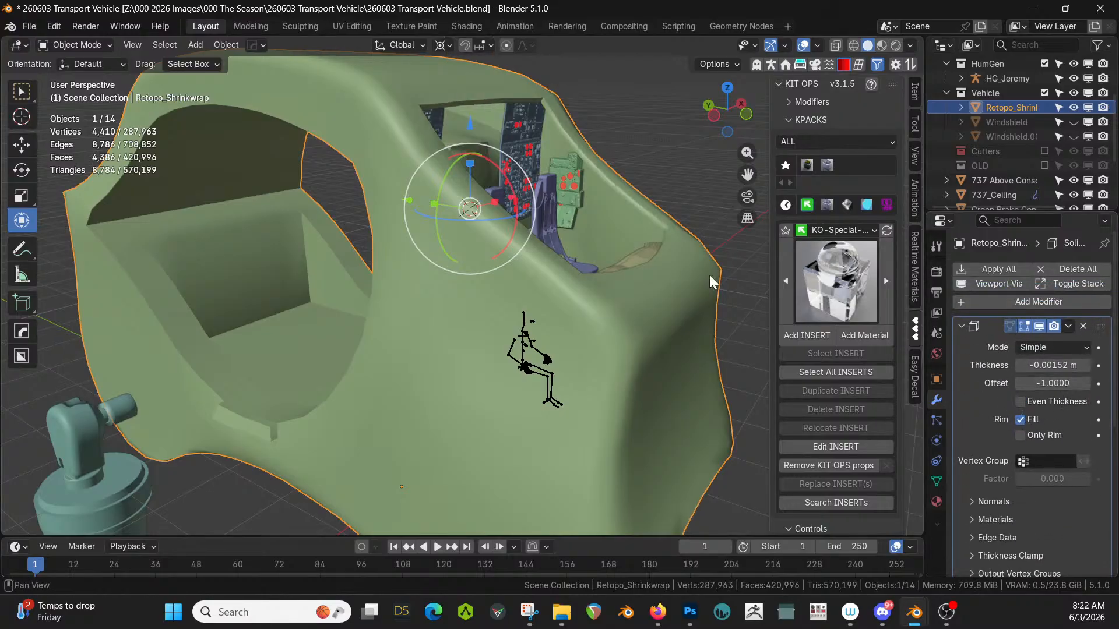
middle_click_drag(709, 275, 354, 271)
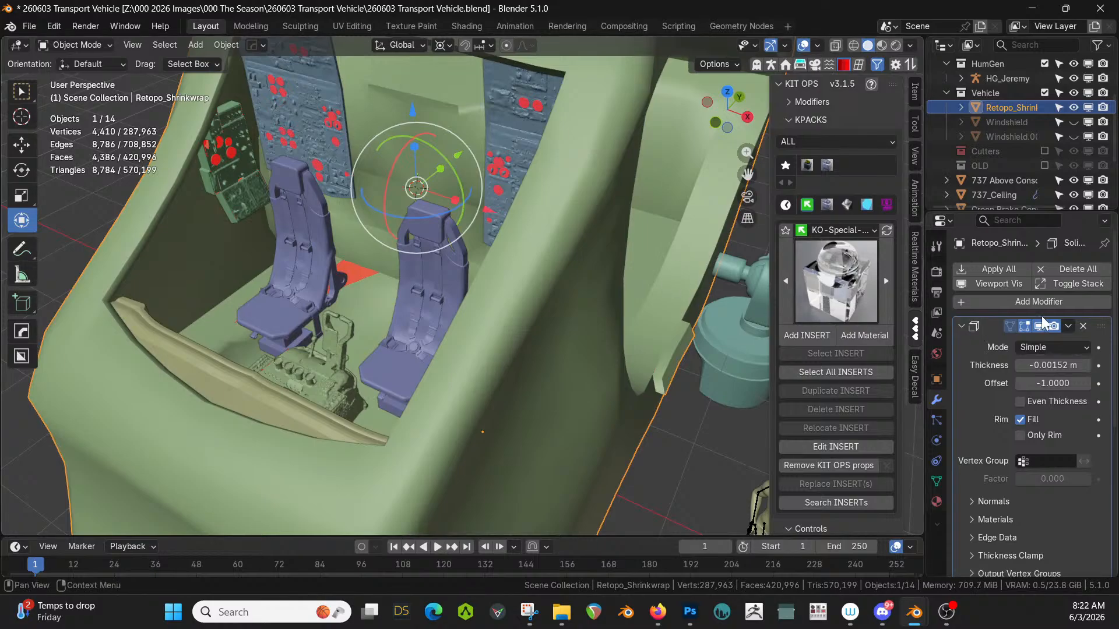
Apply all modifiers on the hull and save the file.
left_click(999, 269)
scroll(372, 268, "down", 3)
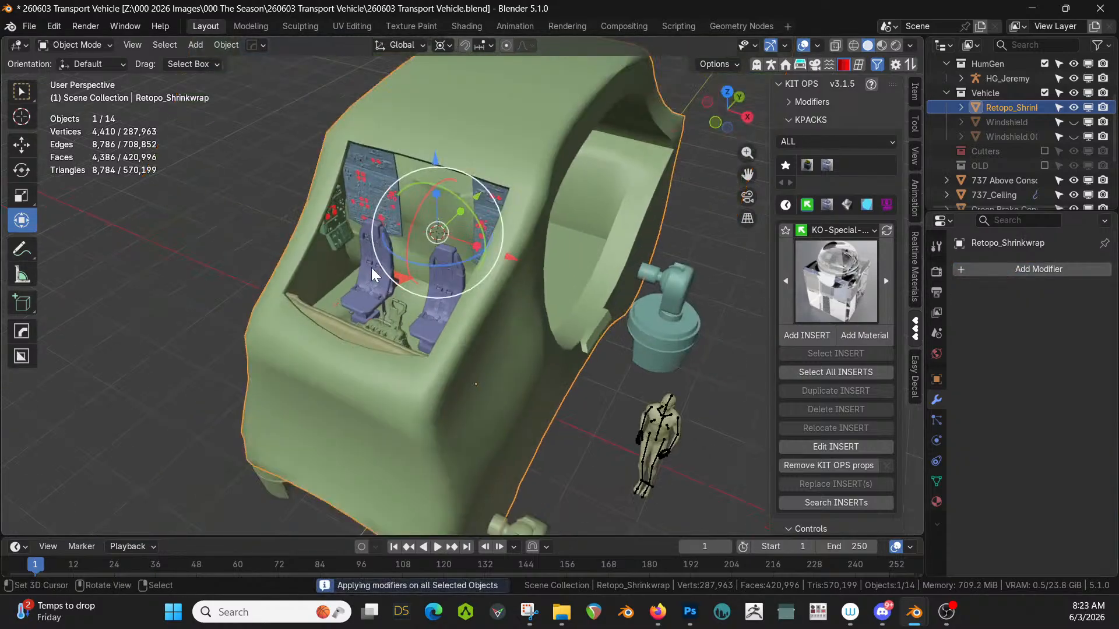
middle_click_drag(372, 268, 557, 241)
scroll(399, 318, "up", 4)
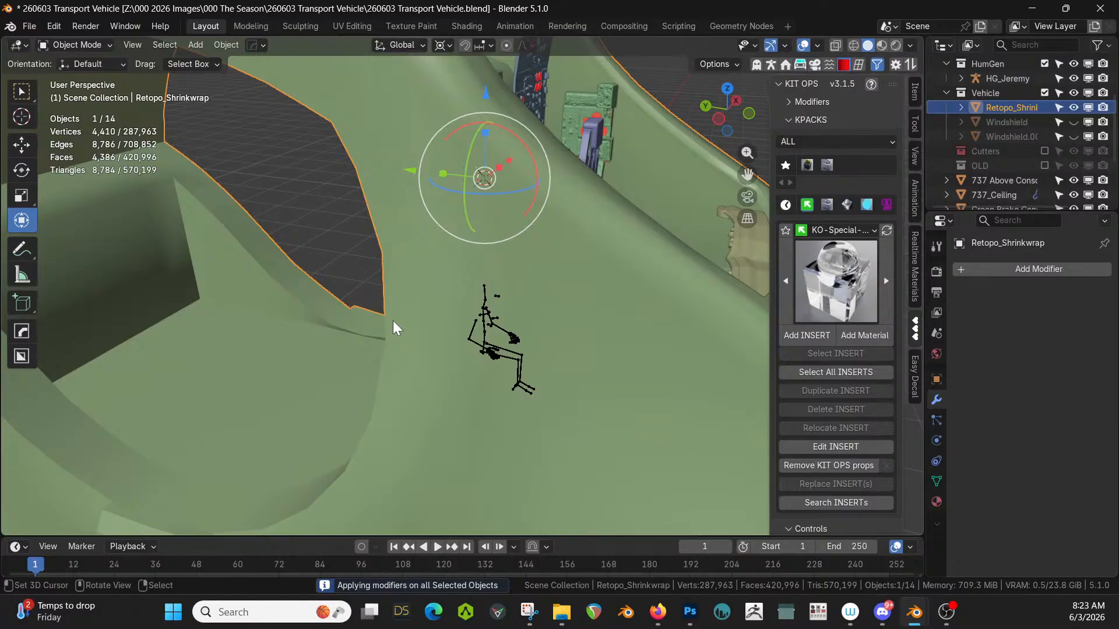
key("ctrl+s")
Try a viewport clip start of 0.001 m and settle on 0.05 m to reduce flickering between the hull's thin surfaces.
scroll(498, 337, "down", 5)
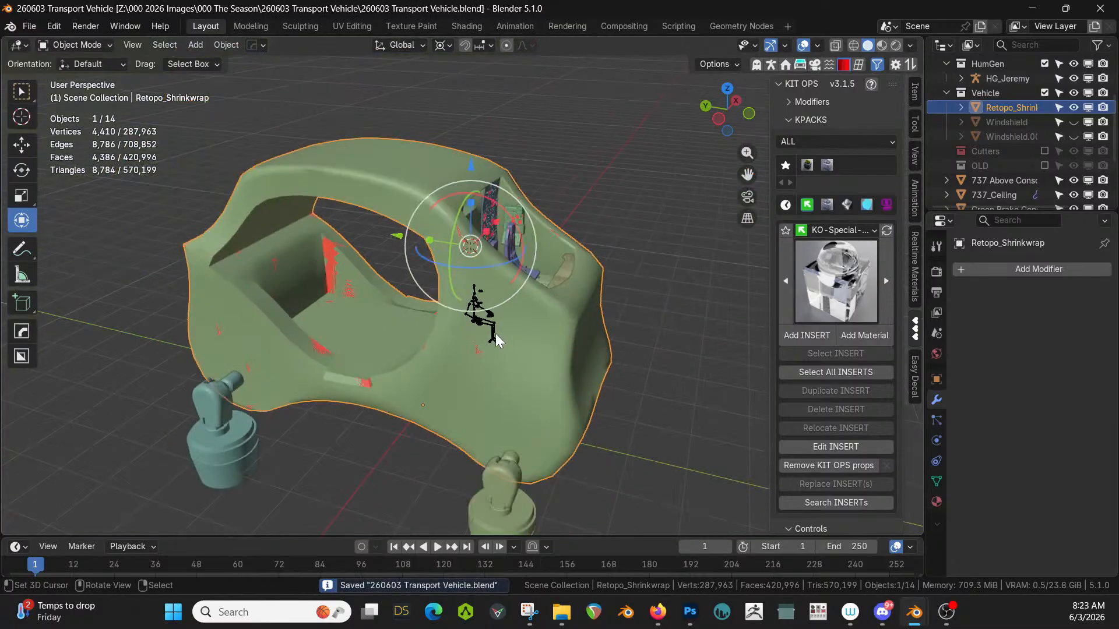
middle_click_drag(495, 337, 392, 343)
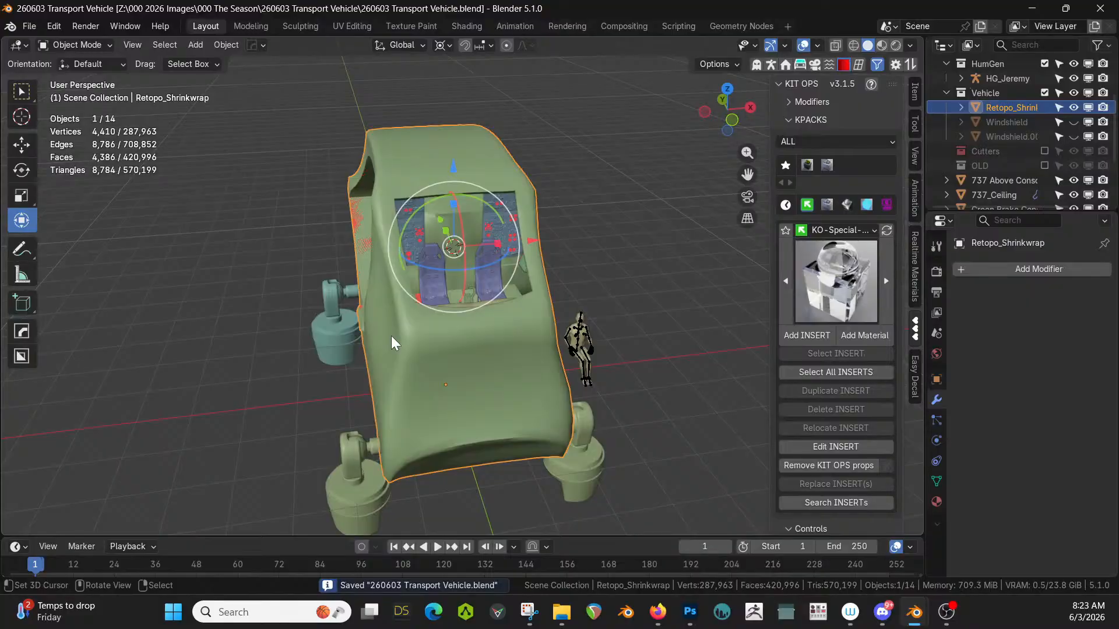
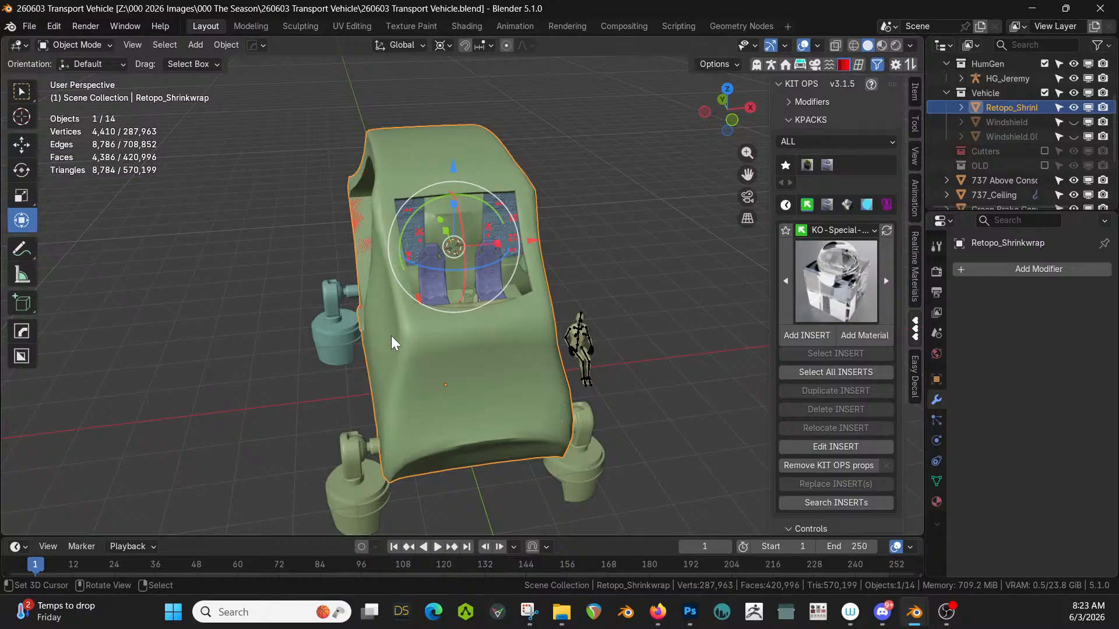
scroll(472, 313, "up", 2)
middle_click_drag(472, 314, 186, 332)
scroll(244, 365, "up", 3)
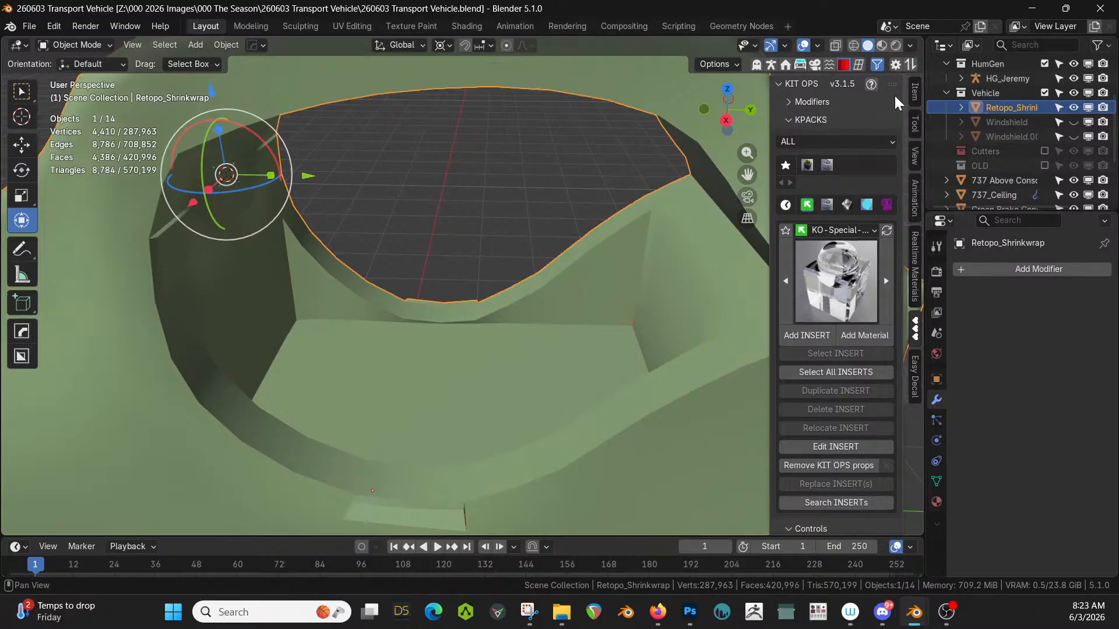
left_click(915, 94)
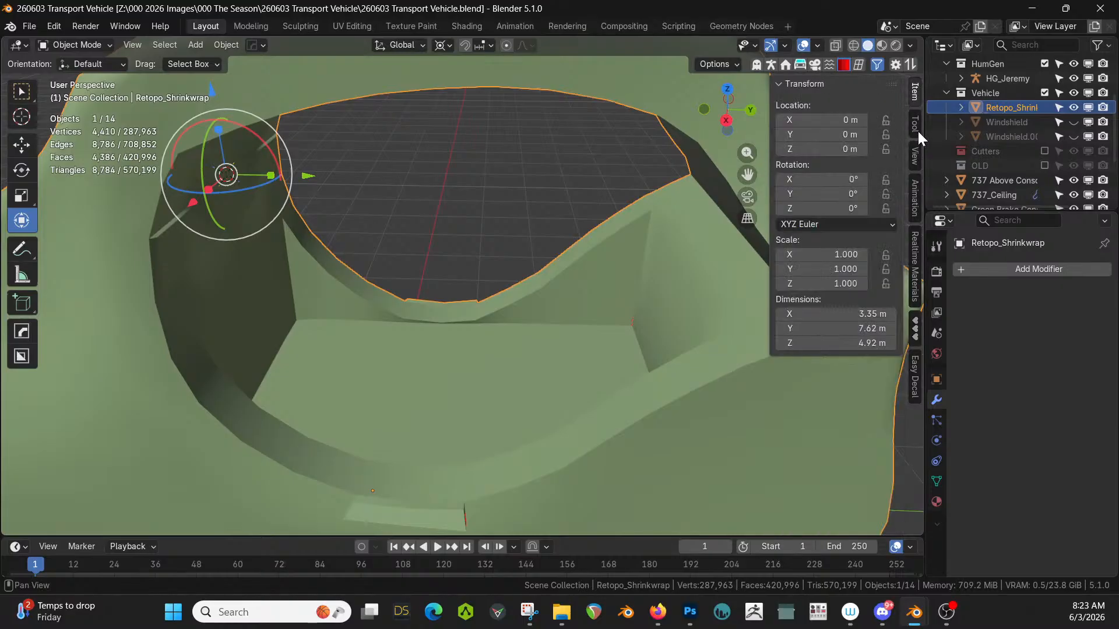
left_click(916, 156)
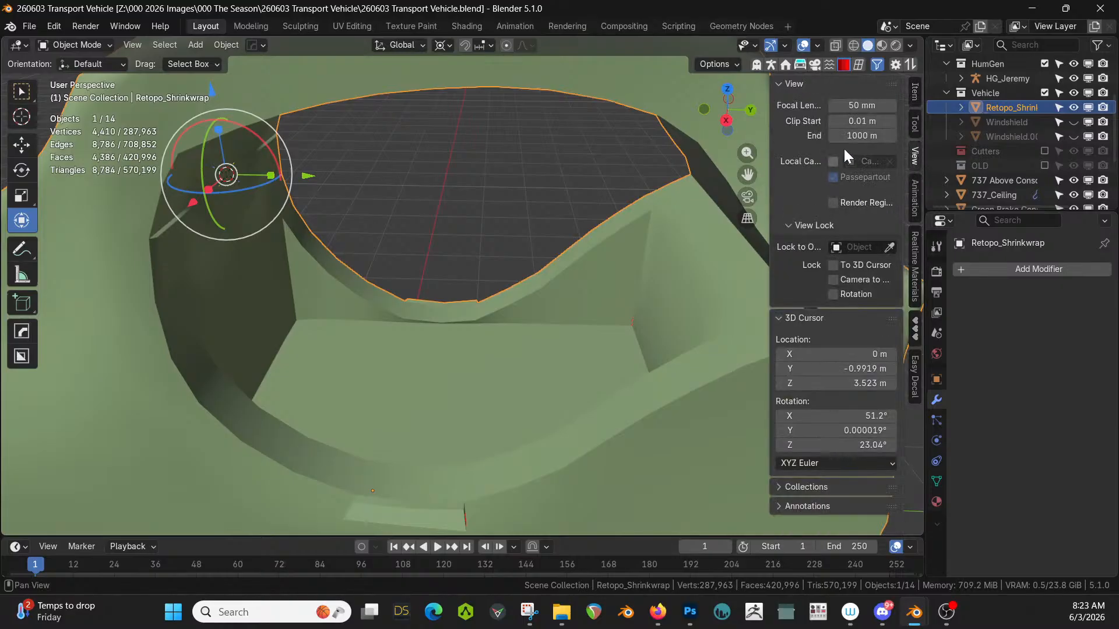
left_click(861, 121)
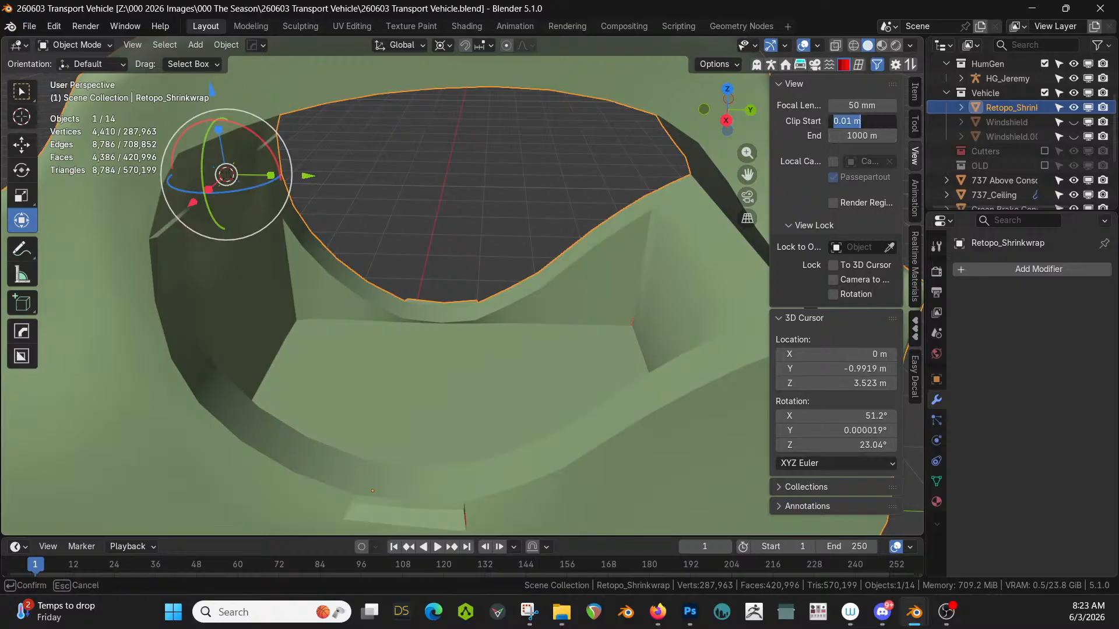
type(".001")
key("Return")
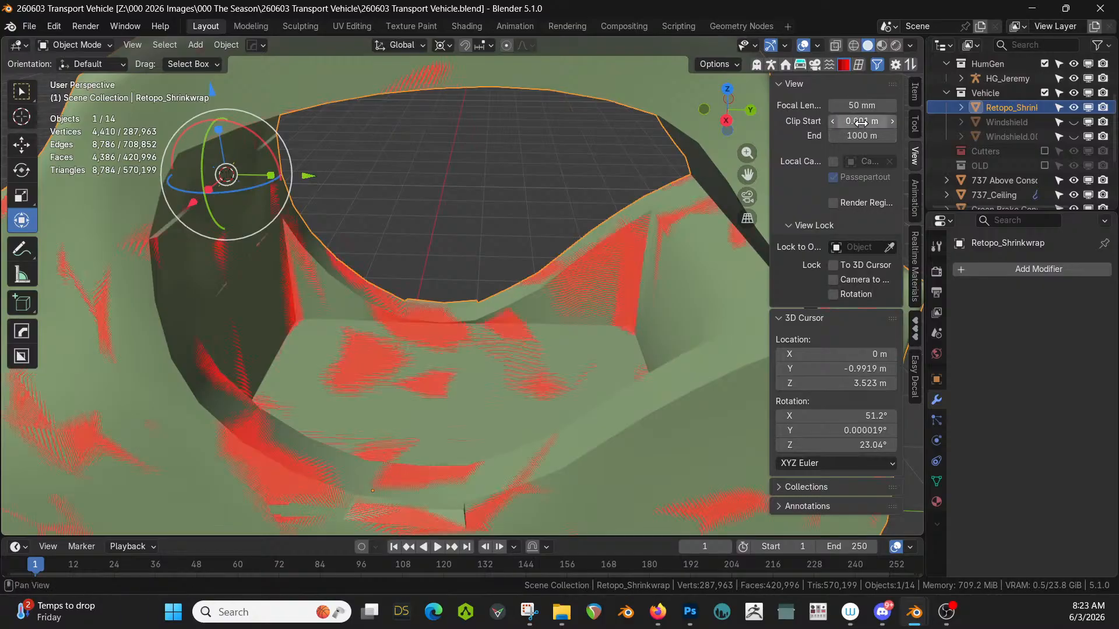
left_click(861, 121)
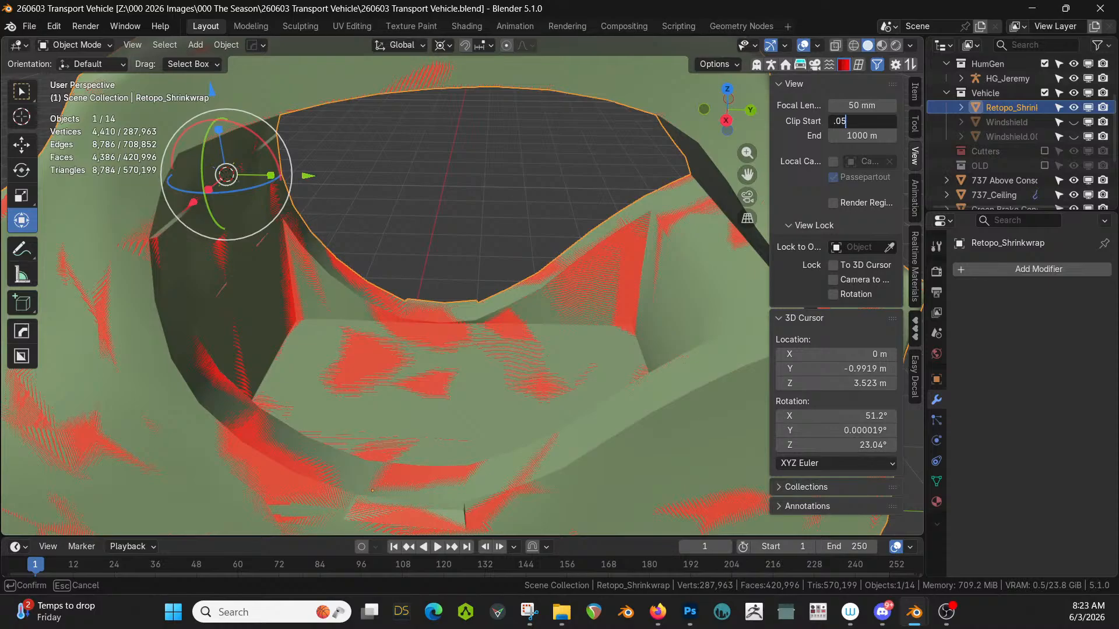
type(".05")
key("Return")
Recalculate the normals of the two mirrored, wrongly oriented faces on the cockpit floor behind the seats.
middle_click_drag(560, 303, 634, 349)
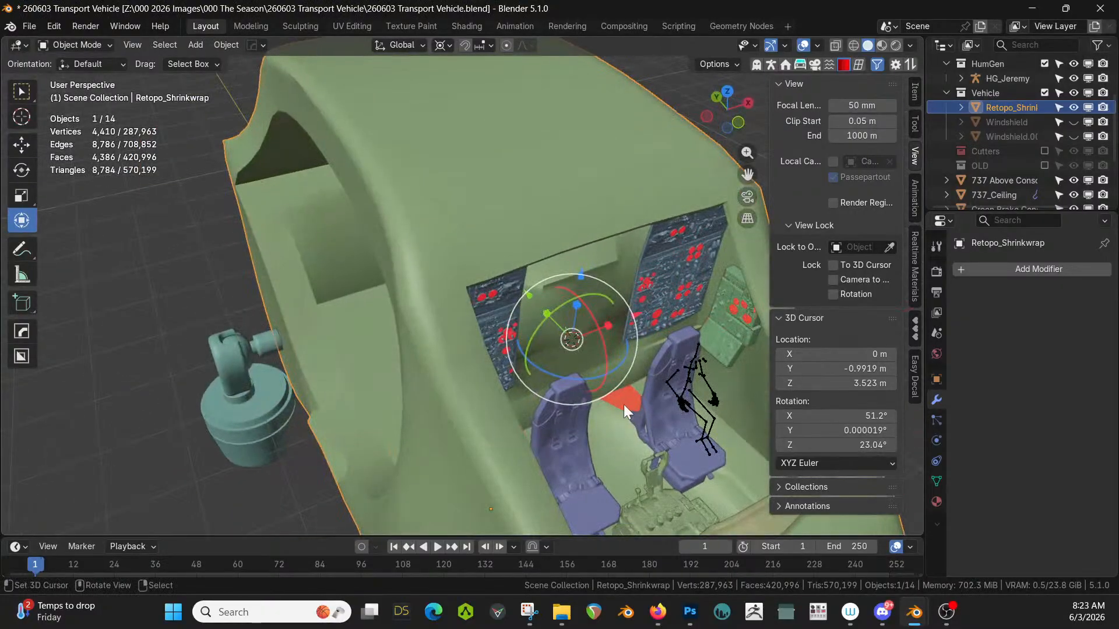
key("Tab")
middle_click_drag(623, 404, 485, 402)
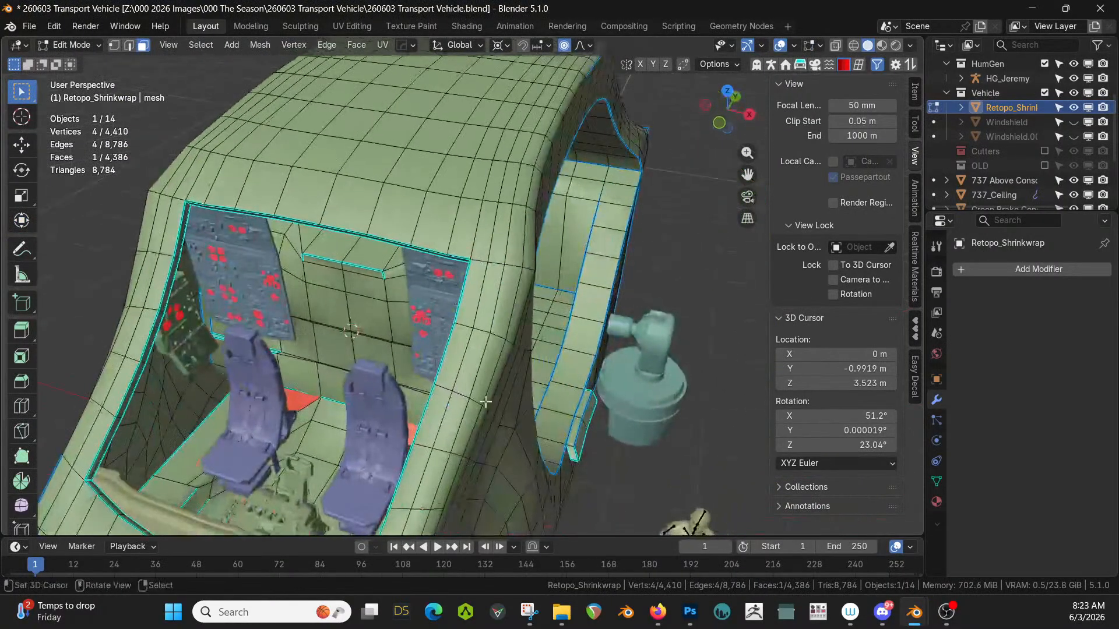
key("shift+n")
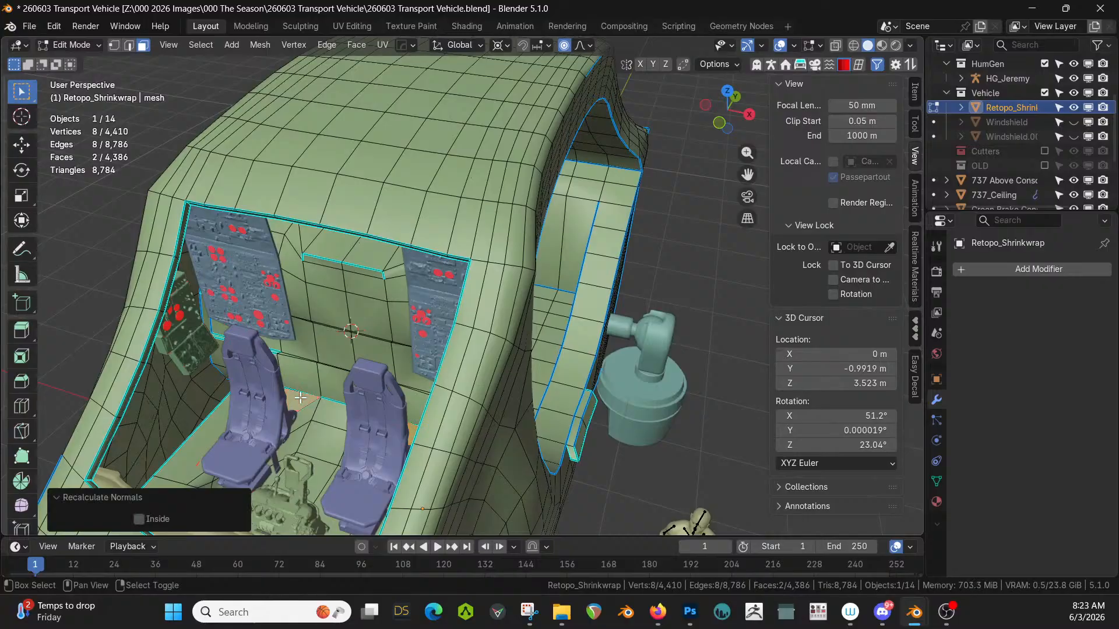
middle_click_drag(300, 398, 345, 388)
key("Tab")
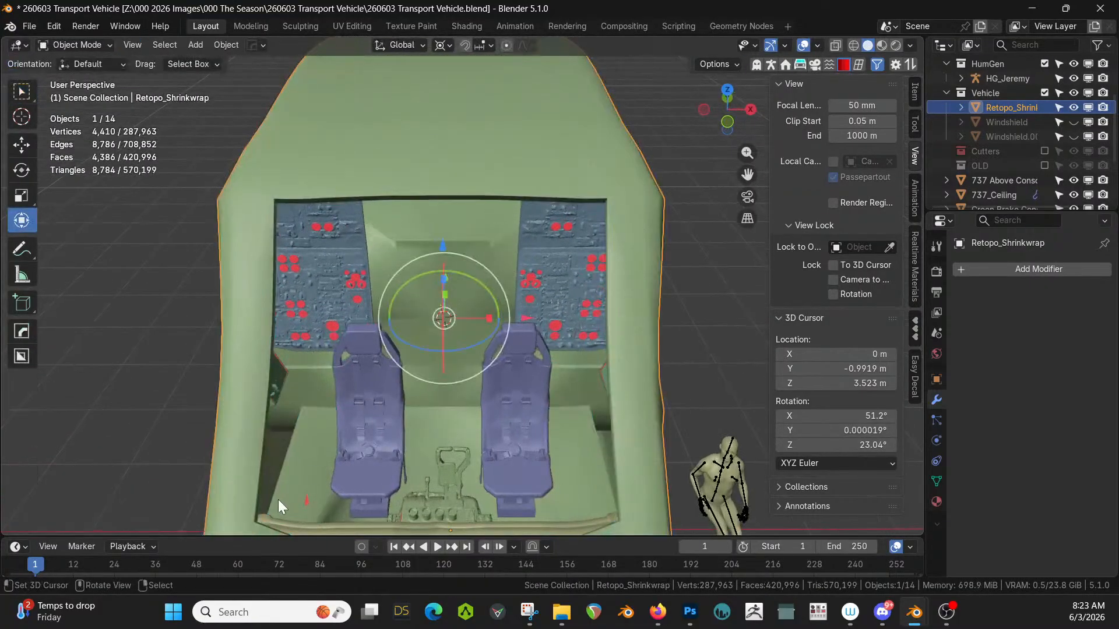
Raise the two mirrored side faces beside the cockpit seats by about 0.075 m along Z with smooth proportional editing.
middle_click_drag(278, 499, 357, 460)
middle_click_drag(359, 458, 343, 429, "shift")
key("Tab")
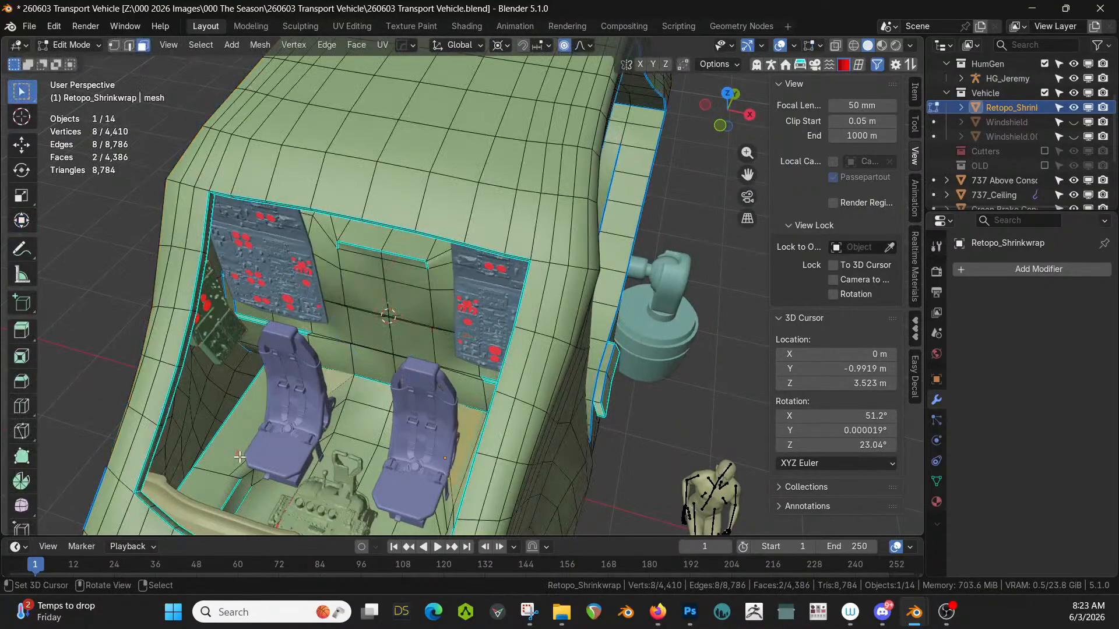
left_click(232, 453)
middle_click_drag(232, 453, 544, 386)
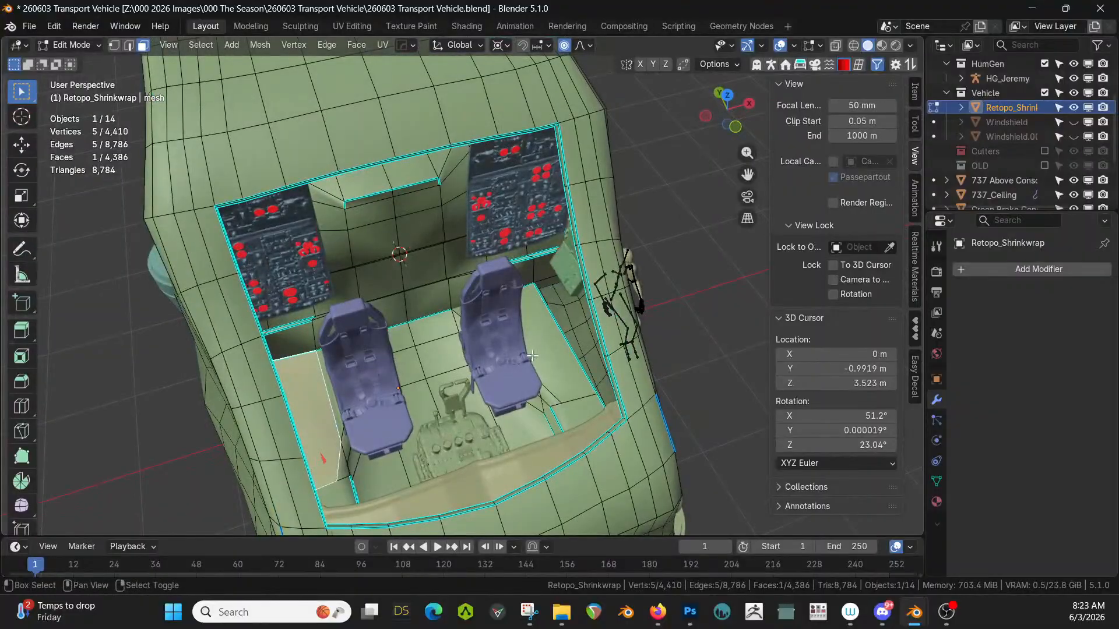
left_click(544, 386, "shift")
key("g")
key("z")
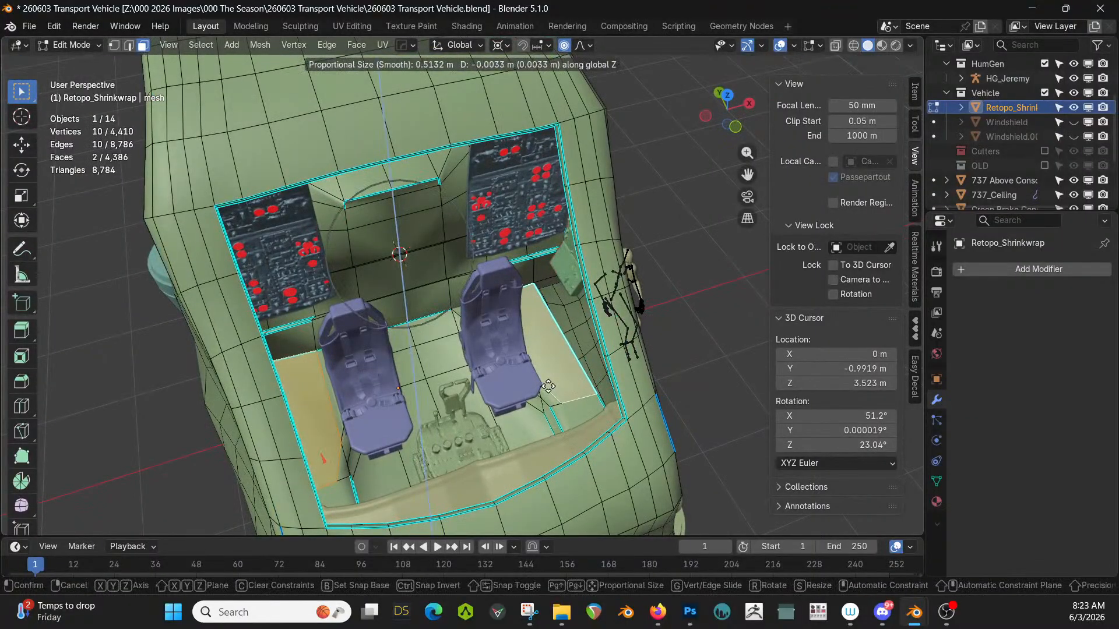
left_click(552, 379)
scroll(551, 375, "up", 8)
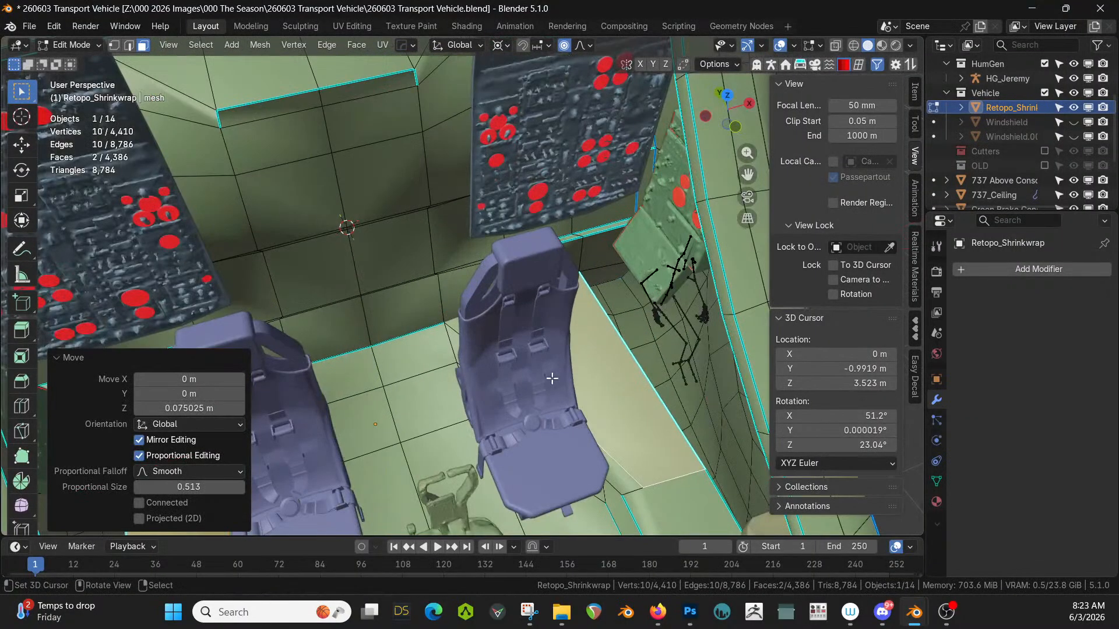
Return the hull to Object Mode, turn off the face orientation overlay, and save the file.
middle_click_drag(563, 344, 619, 316)
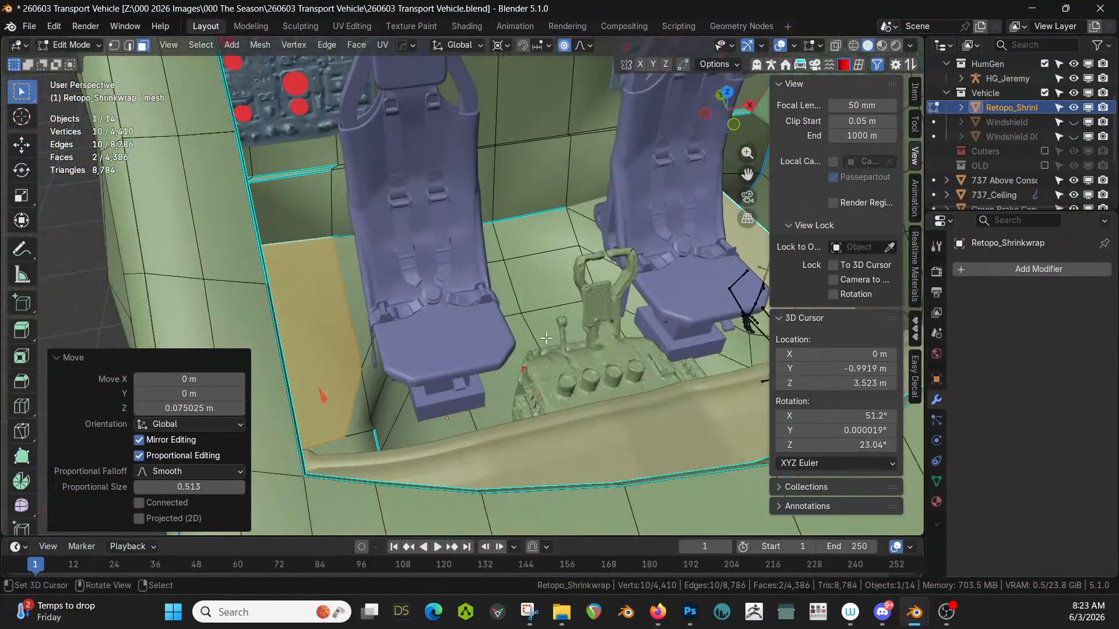
key("1")
middle_click_drag(529, 338, 472, 361)
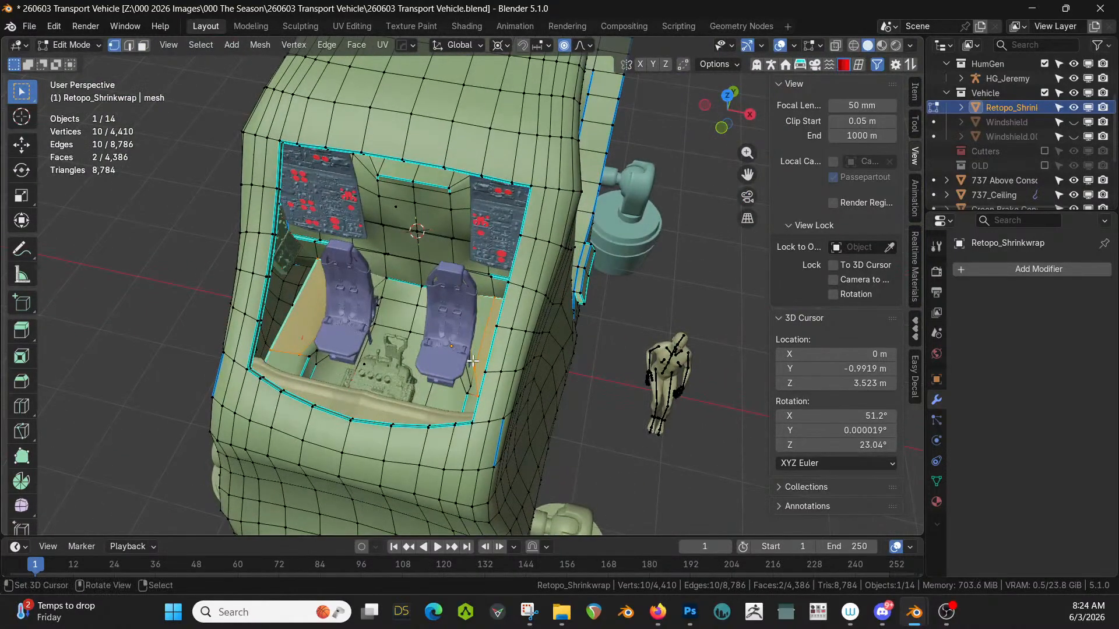
key("3")
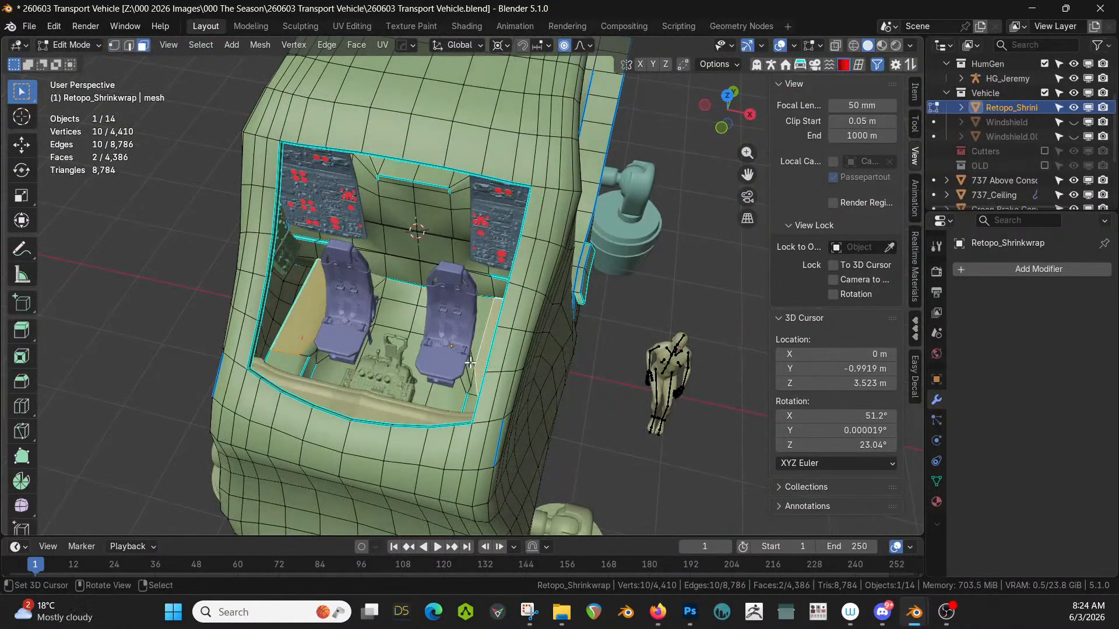
key("Tab")
key("alt+v")
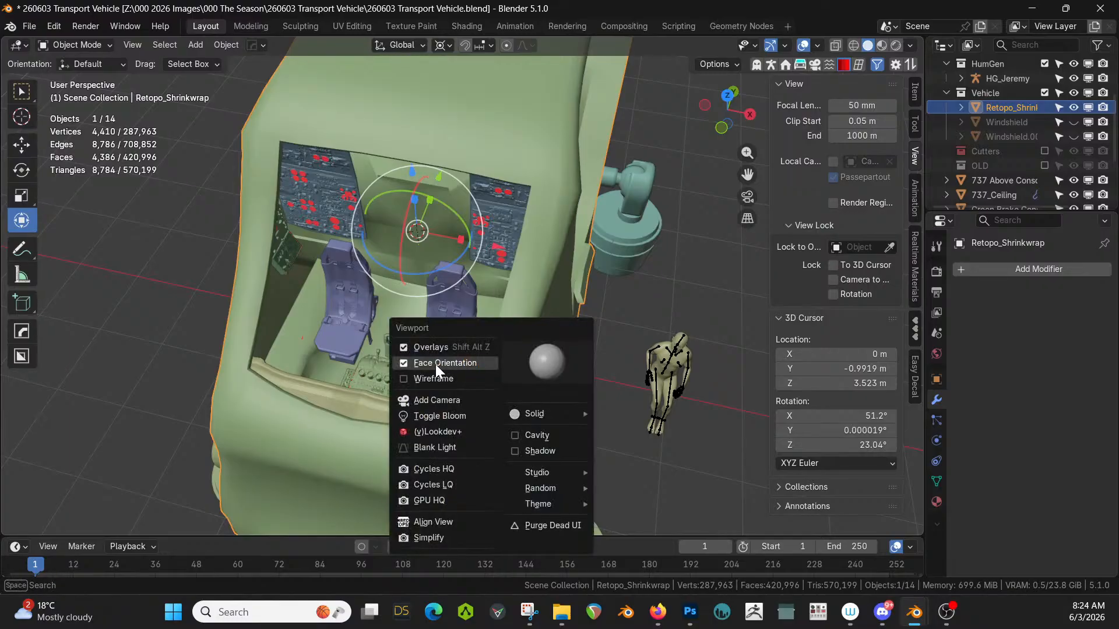
middle_click_drag(435, 365, 241, 334)
key("ctrl+s")
Select the central two-face-wide column of large faces on the wall behind the cockpit, from the floor to the upper wall.
scroll(408, 314, "up", 1)
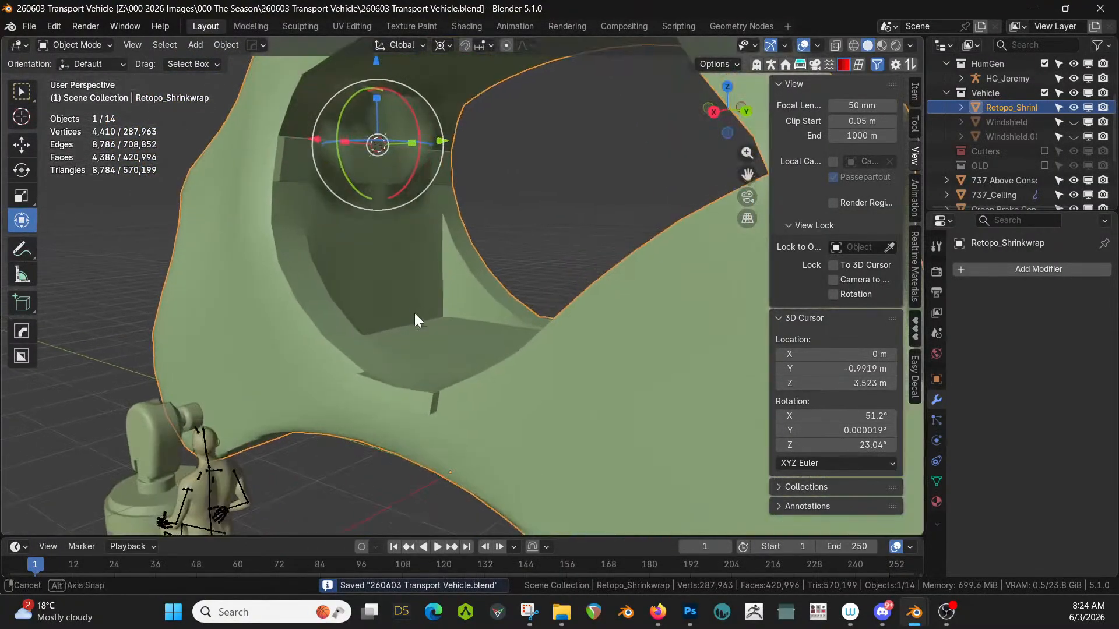
middle_click_drag(414, 313, 540, 378)
scroll(449, 319, "up", 2)
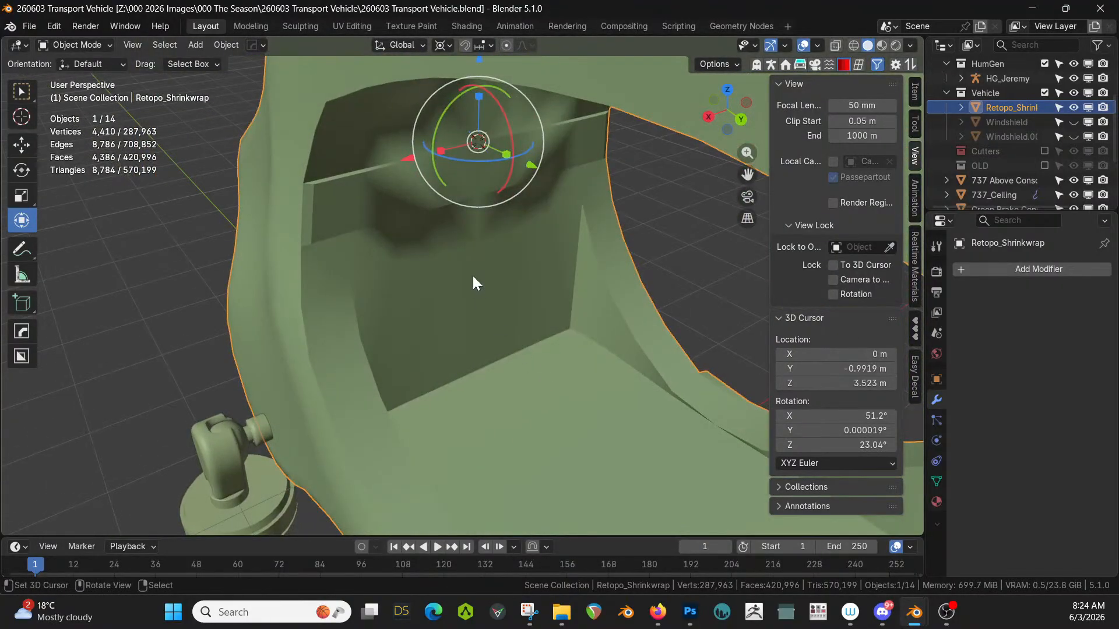
key("z")
key("Tab")
middle_click_drag(466, 263, 497, 280)
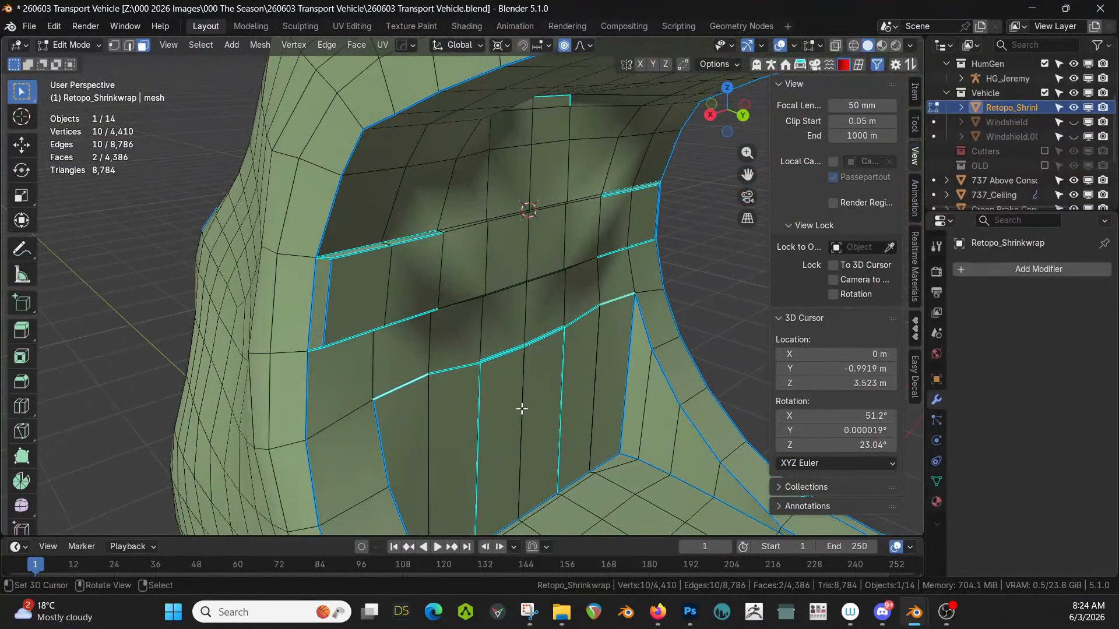
left_click(517, 414)
left_click(543, 396, "shift")
left_click(535, 325, "shift")
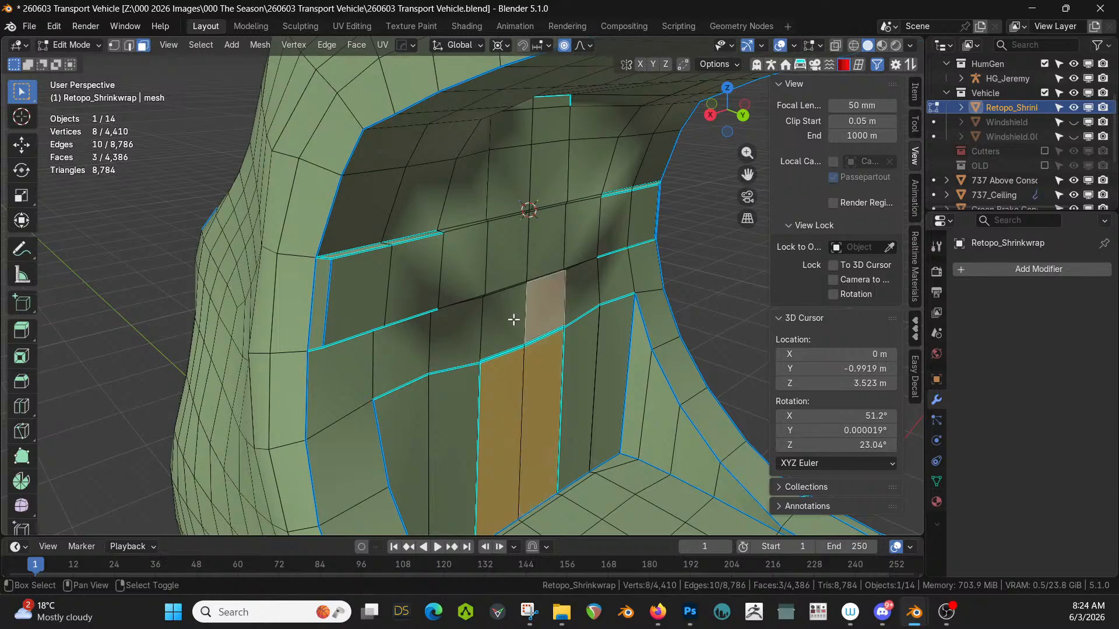
left_click(512, 320, "shift")
left_click(505, 271, "shift")
left_click(542, 240, "shift")
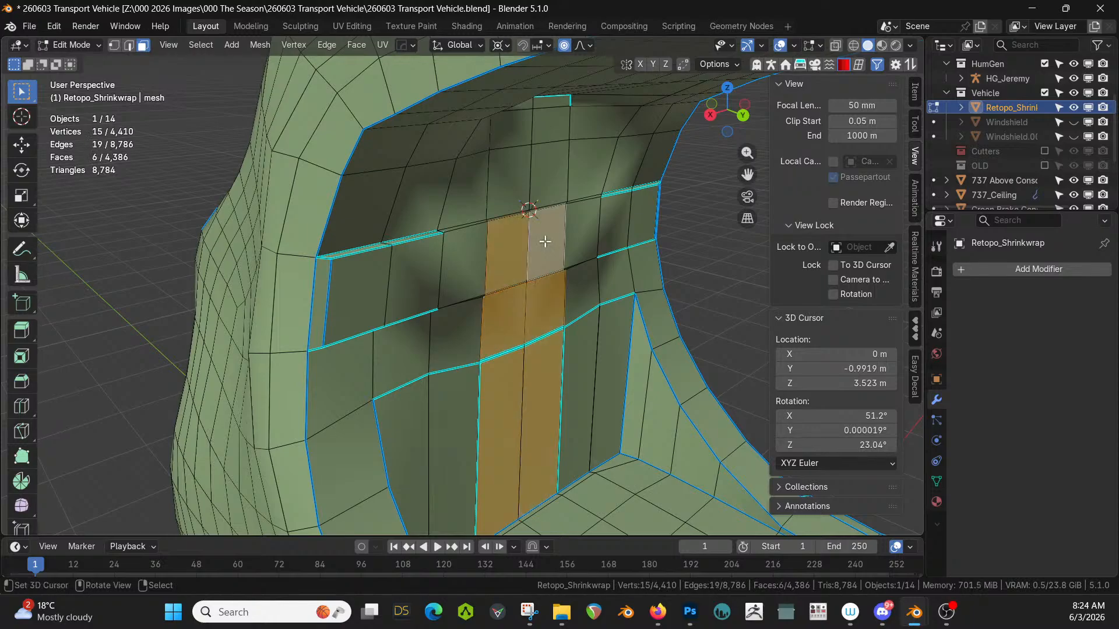
left_click(502, 214, "shift")
left_click(502, 214, "shift")
scroll(530, 211, "up", 3)
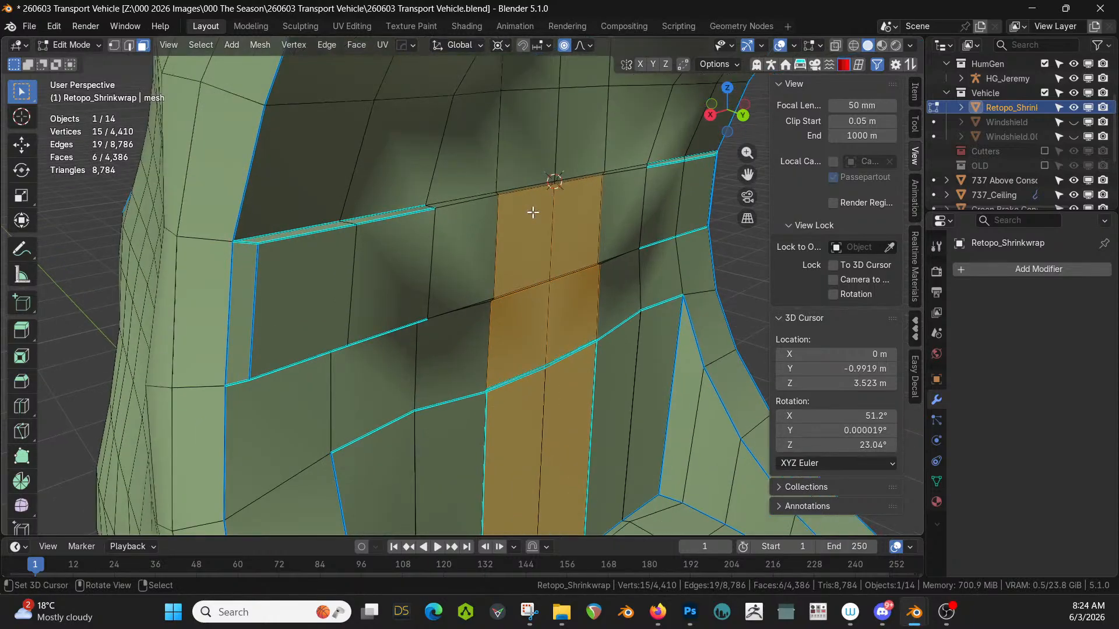
middle_click_drag(532, 212, 313, 349)
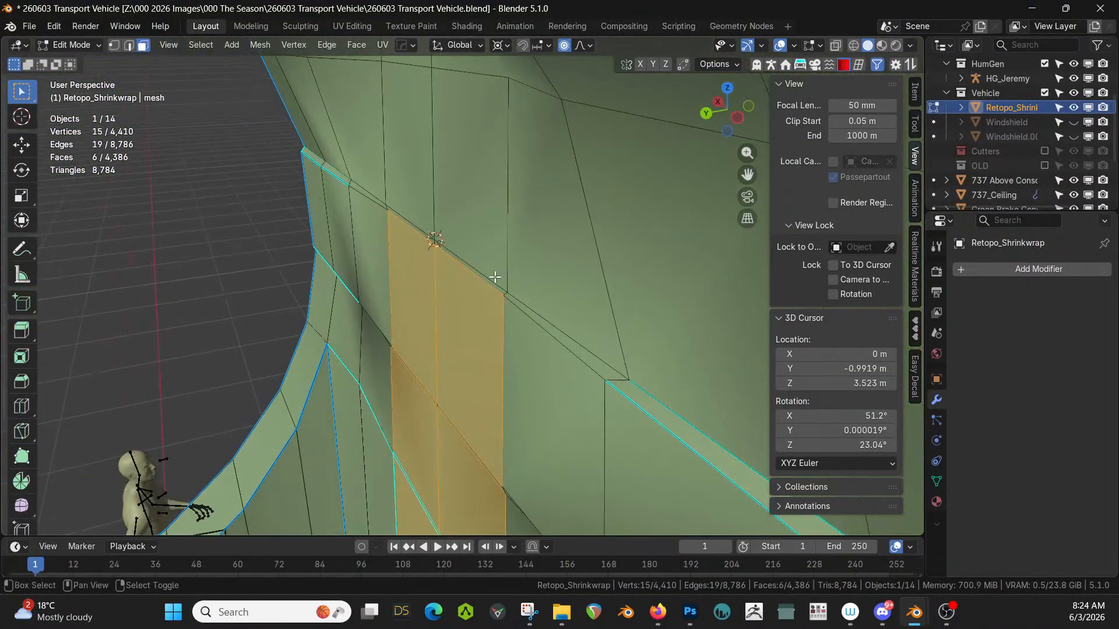
left_click(481, 279, "shift")
left_click(415, 179, "shift")
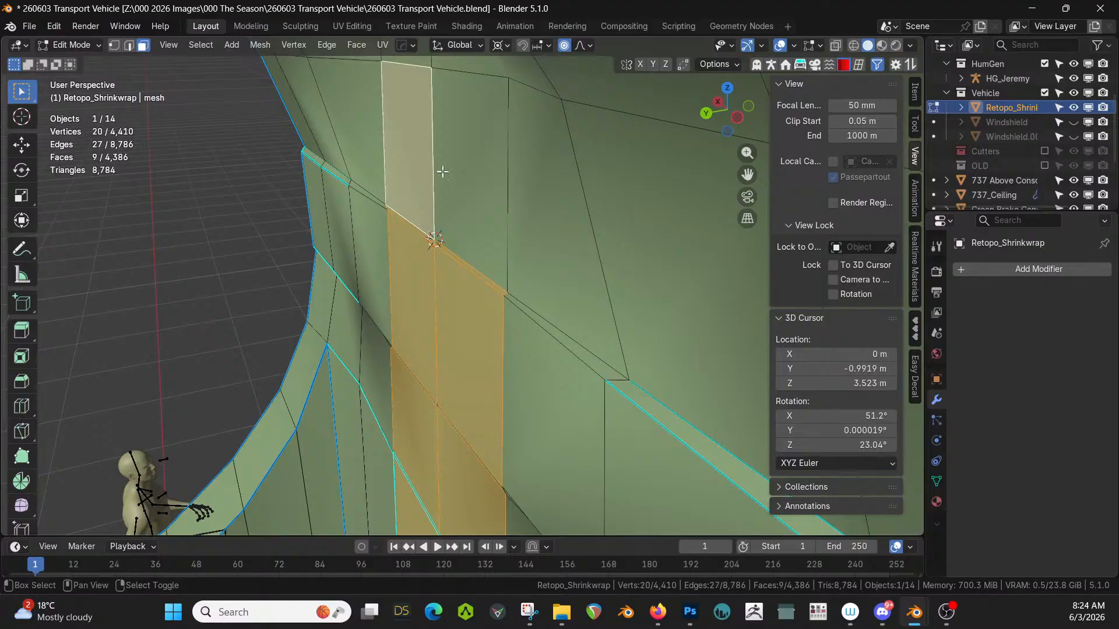
left_click(442, 172, "shift")
Try extruding the selected wall column outward along its normals by about 0.053 m.
middle_click_drag(443, 172, 534, 336)
key("e")
left_click(509, 348)
Set the transform pivot to Median Point and turn off proportional editing for flattening the wall column along Y.
left_click(499, 46)
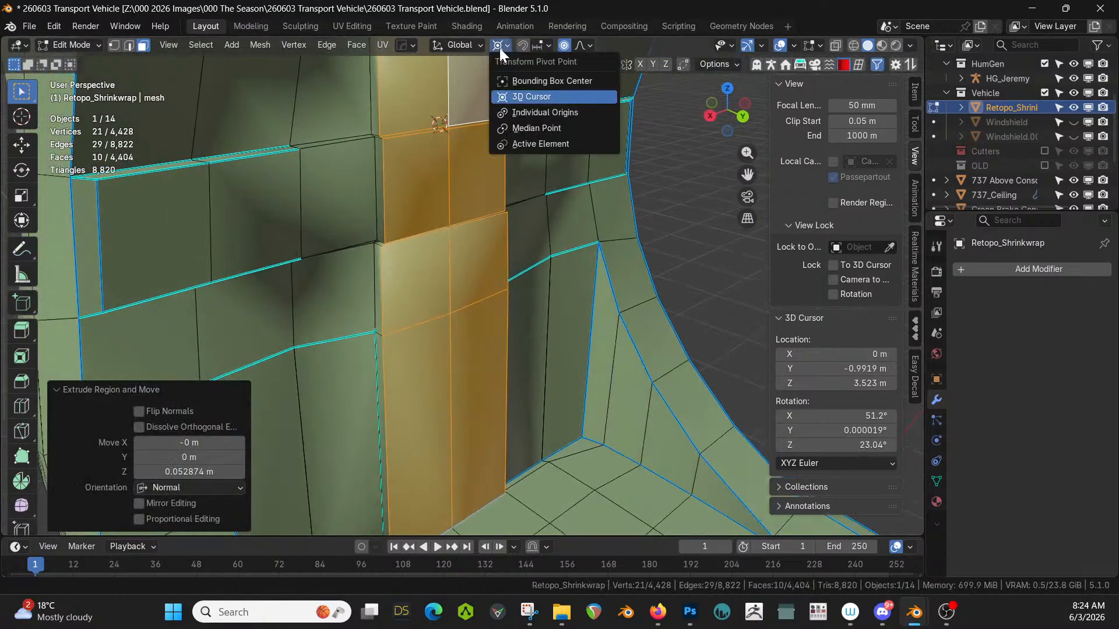
left_click(554, 128)
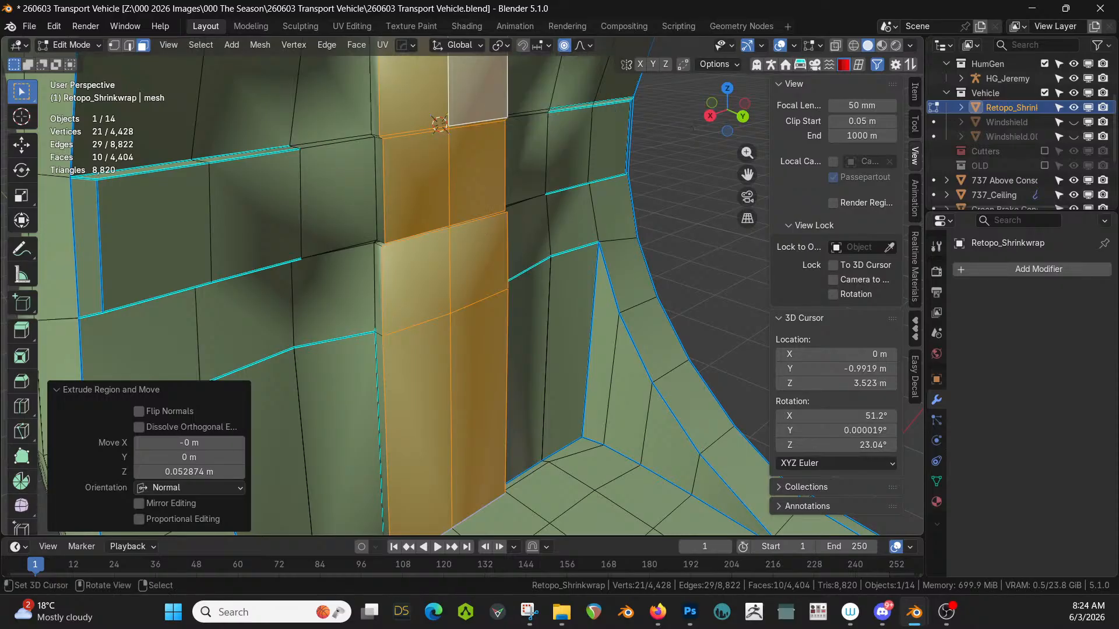
key("s")
key("y")
key("0")
key("Return")
key("o")
Try flattening the extruded wall column by scaling it to 0 along Y without proportional editing.
key("s")
key("y")
key("0")
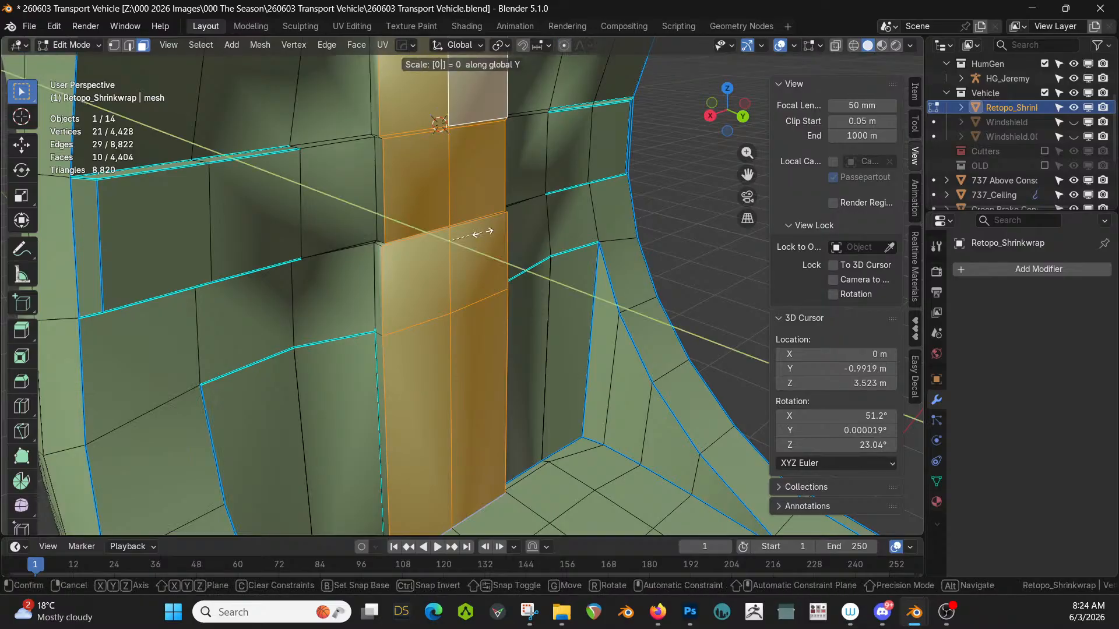
key("Return")
middle_click_drag(482, 233, 532, 204)
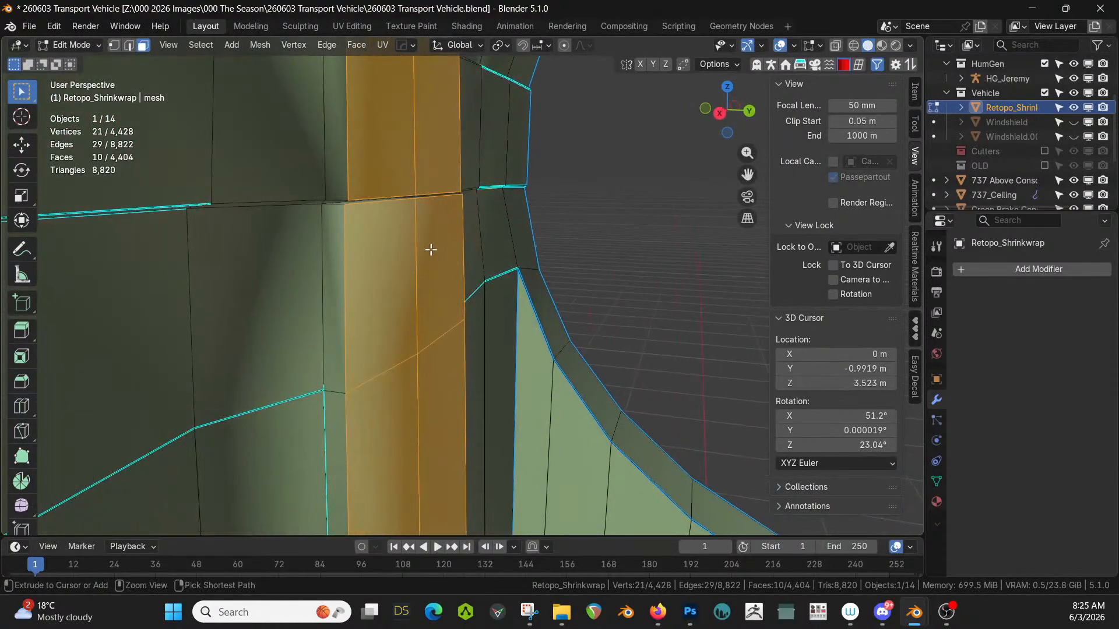
Add the two thin strip faces crossing the wall column at the horizontal seam to the face selection.
scroll(372, 233, "up", 1)
scroll(372, 233, "up", 1)
middle_click_drag(302, 199, 299, 153)
scroll(288, 142, "up", 1)
left_click(286, 141, "shift")
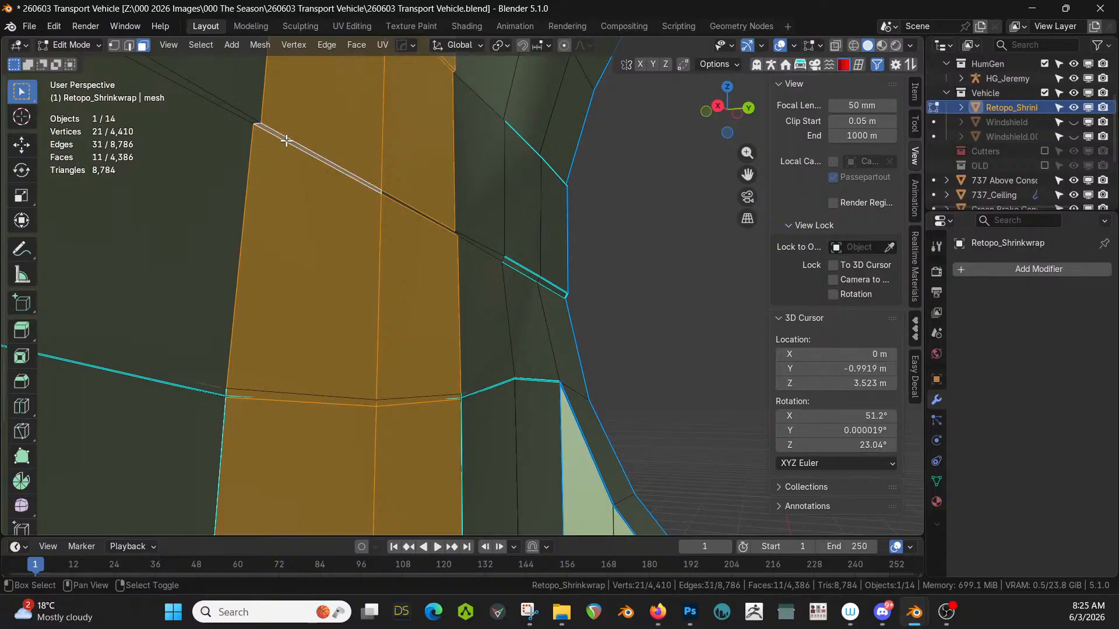
left_click(406, 203, "shift")
left_click(406, 202, "shift")
left_click(403, 202, "shift")
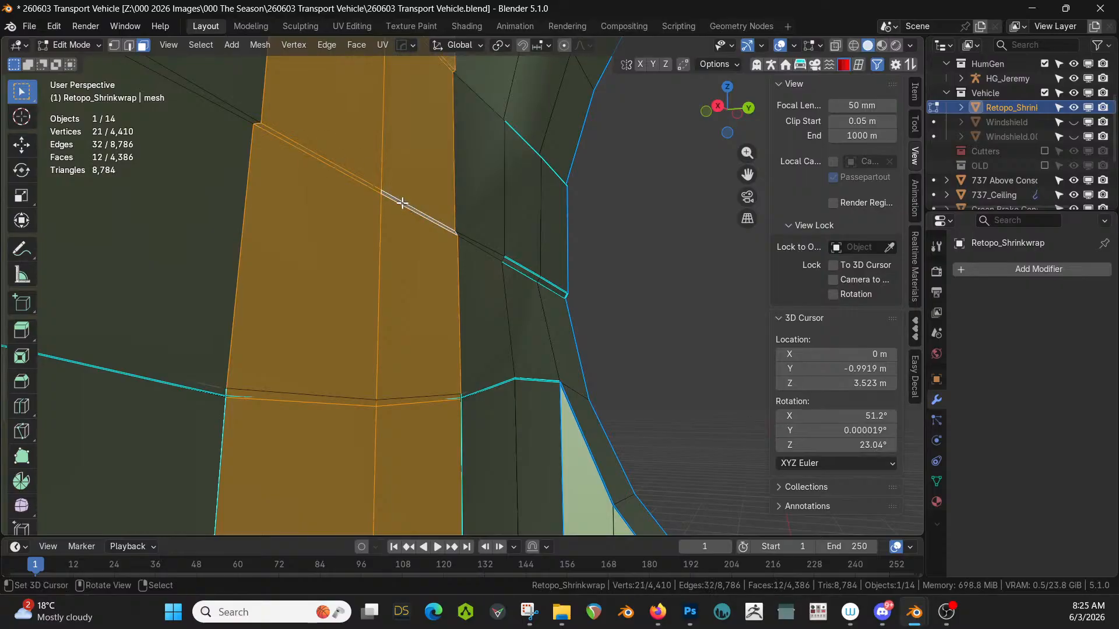
Extrude the selected wall column about 0.016 m along its normals and flatten it by scaling to 0 along Y.
middle_click_drag(403, 202, 435, 63)
key("e")
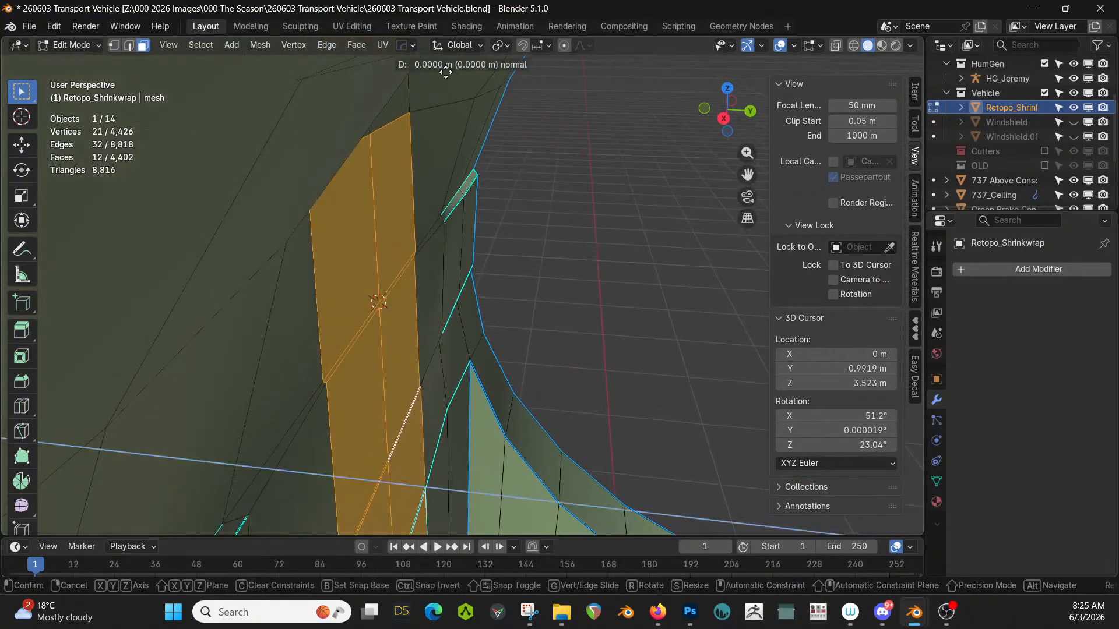
left_click(543, 340)
key("s")
key("y")
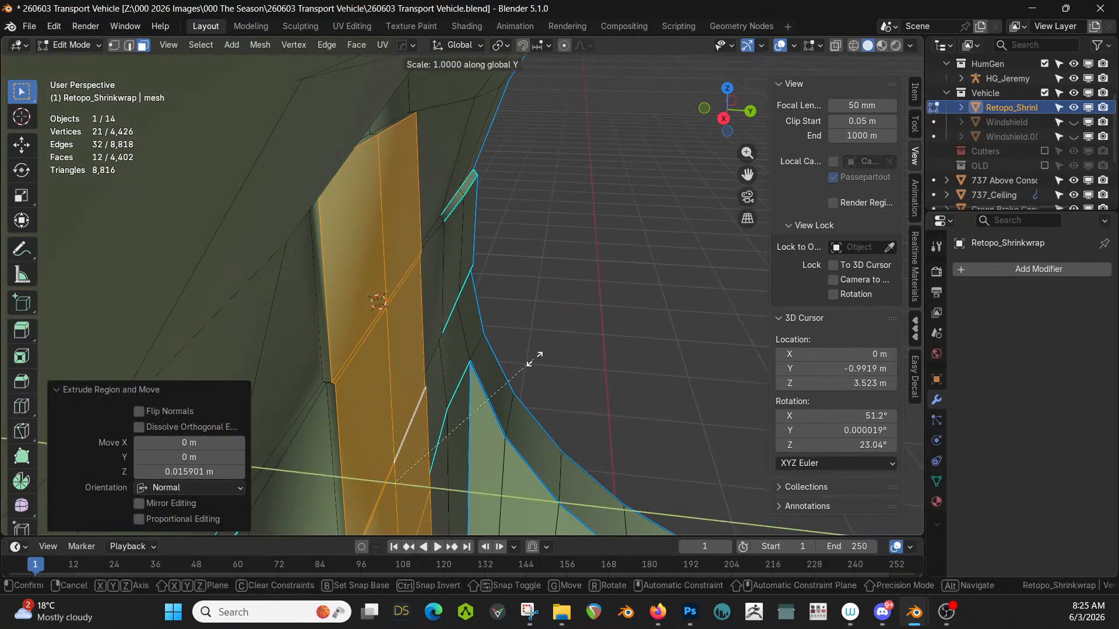
key("0")
key("Return")
Merge the extruded column's vertices by distance with a 0.0001 m threshold.
middle_click_drag(534, 359, 500, 350)
key("m")
left_click(482, 399)
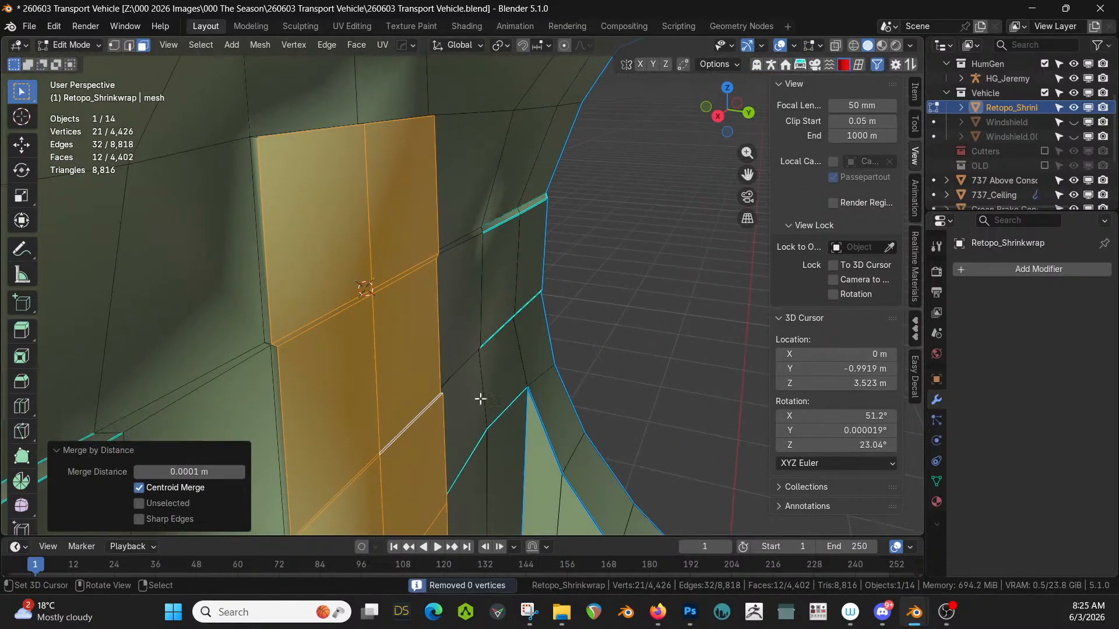
middle_click_drag(472, 400, 425, 376)
scroll(462, 373, "down", 2)
scroll(463, 373, "down", 3)
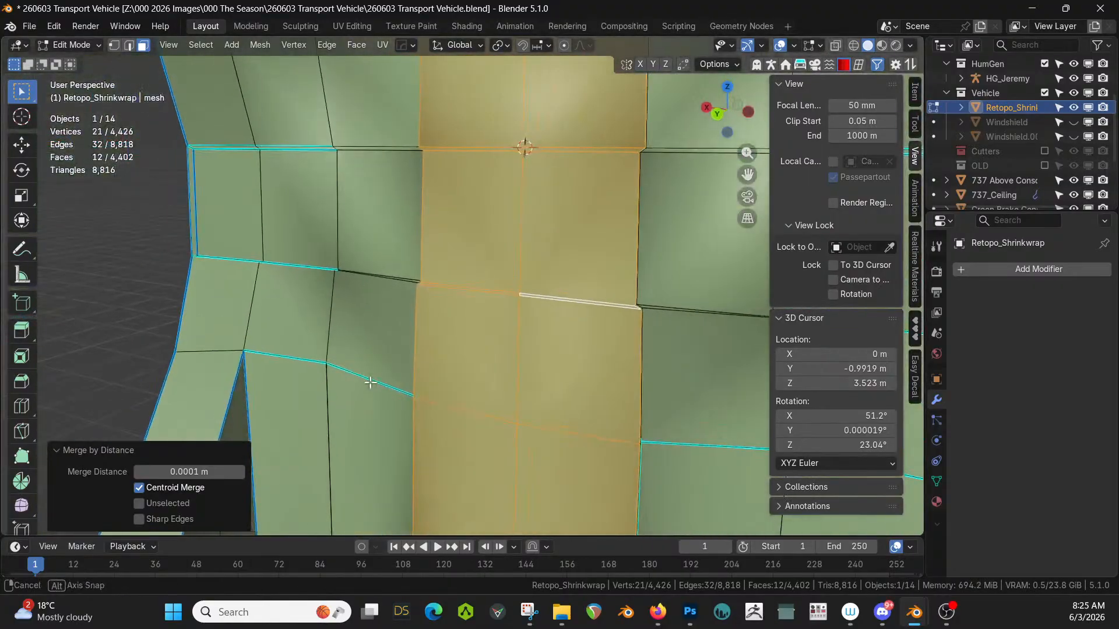
Apply the HOps Mark operation to the selected wall column and check the hull's shading in Object Mode.
key("Tab")
key("Tab")
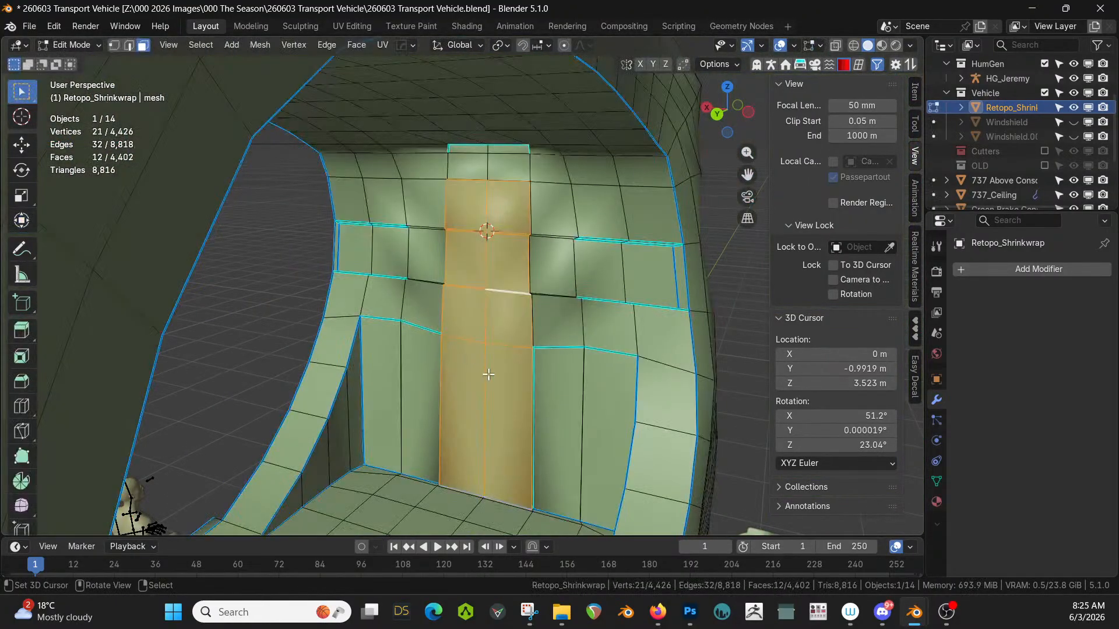
key("q")
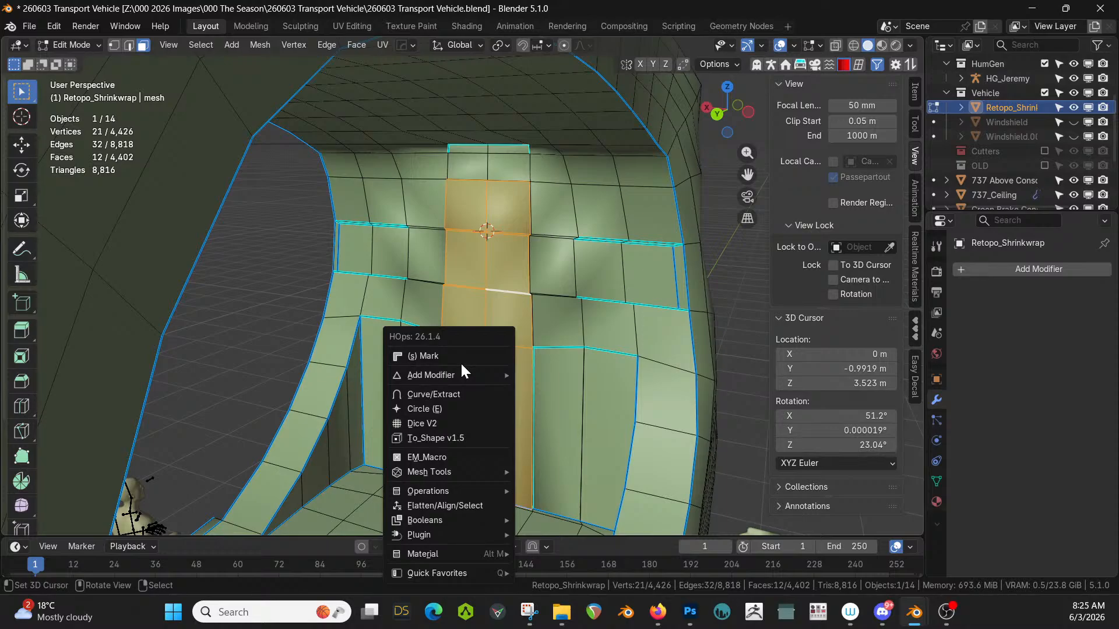
left_click(446, 356)
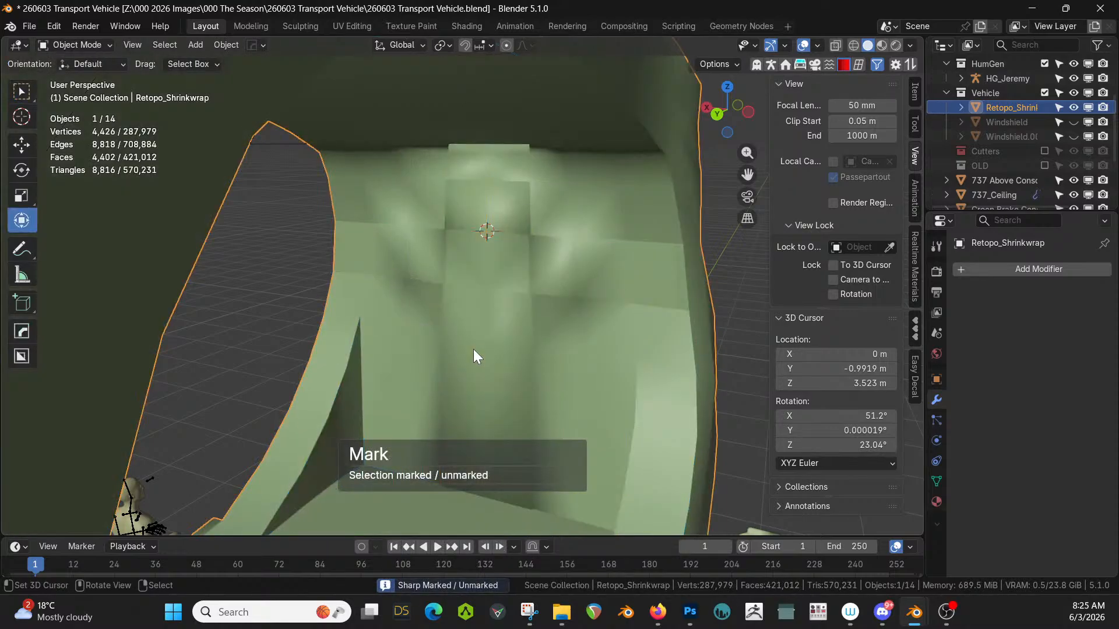
mouse_move(473, 348)
middle_mouse_down()
mouse_move(583, 348)
mouse_move(487, 358)
middle_mouse_up()
key("q")
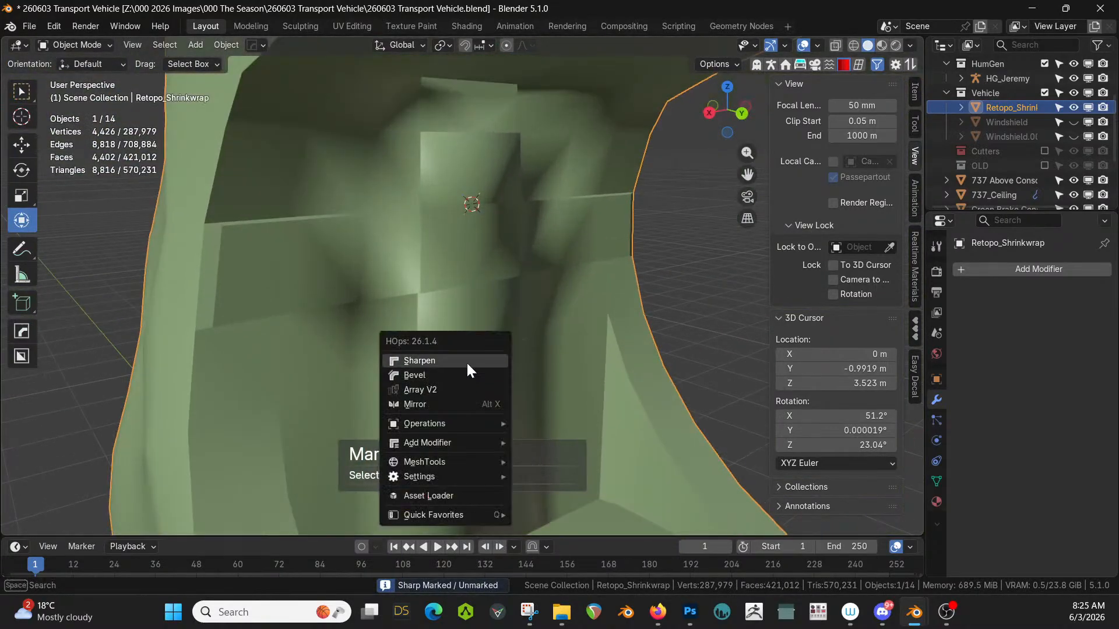
key("Escape")
key("Tab")
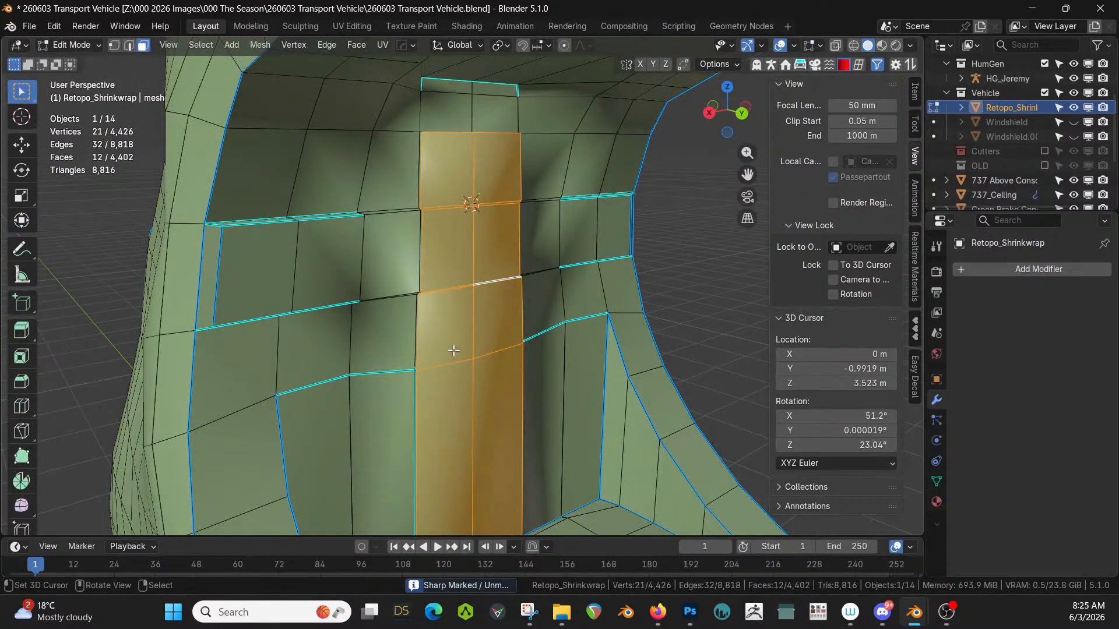
Sharpen the whole hull with HOps Ssharp at 60° sharpness and smooth angle, and save the file.
key("Tab")
key("q")
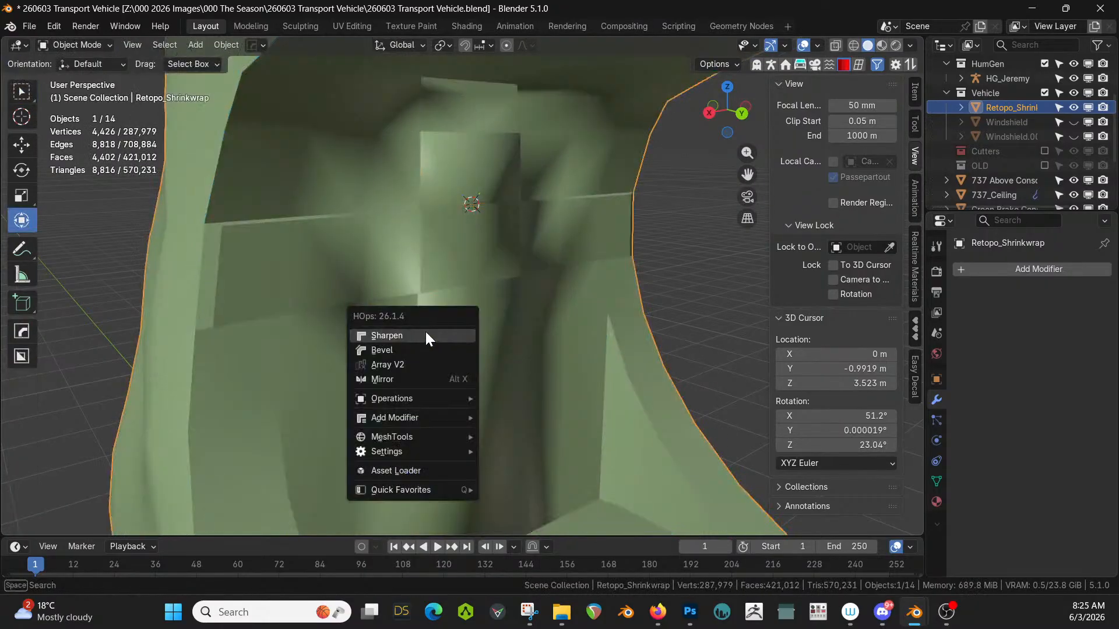
left_click(386, 335)
middle_click_drag(425, 332, 100, 369)
scroll(497, 351, "down", 2)
scroll(312, 340, "down", 2)
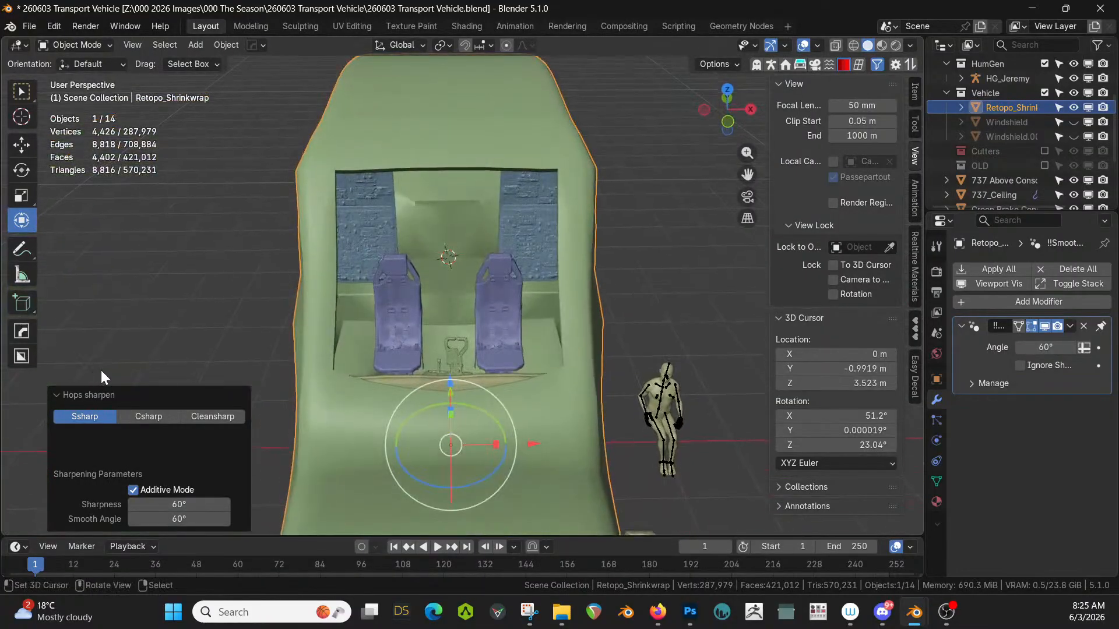
key("ctrl+s")
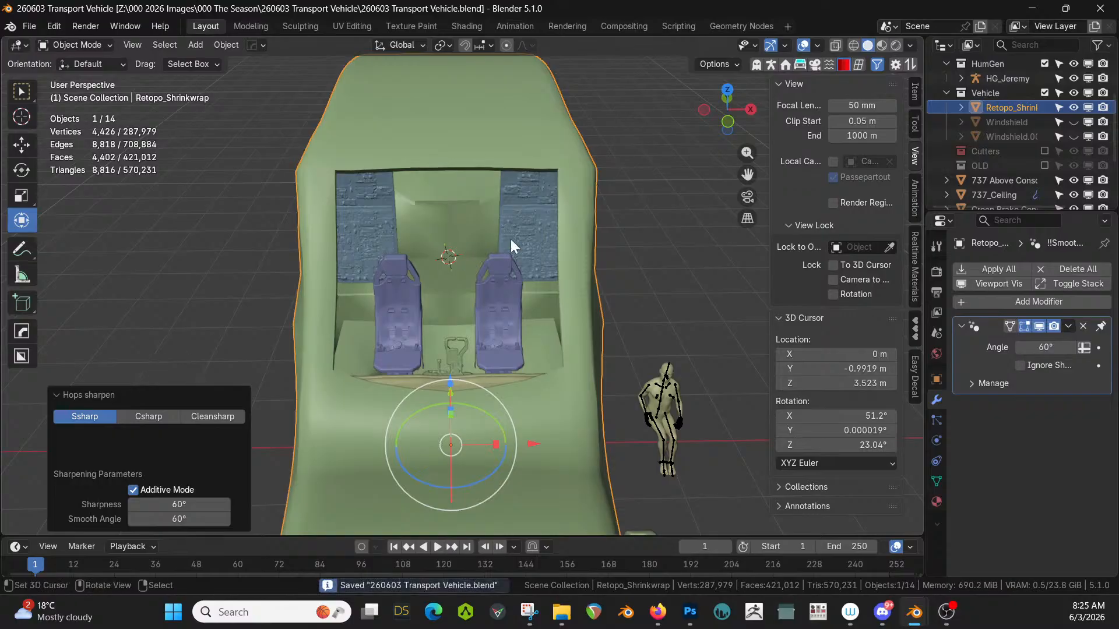
middle_click_drag(511, 239, 367, 202)
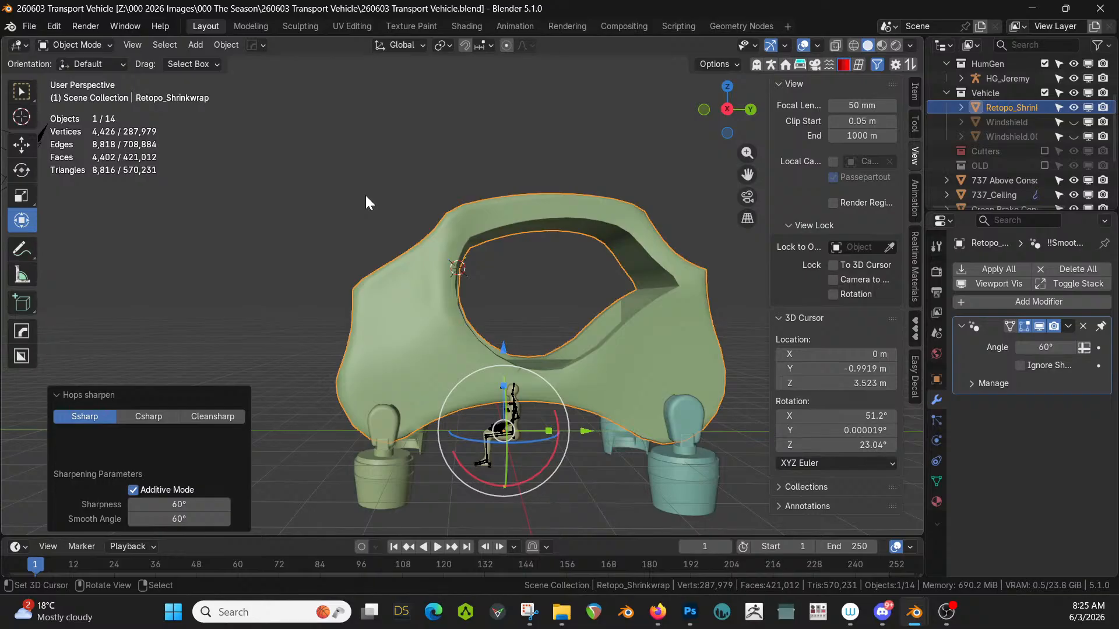
middle_click_drag(558, 283, 579, 257)
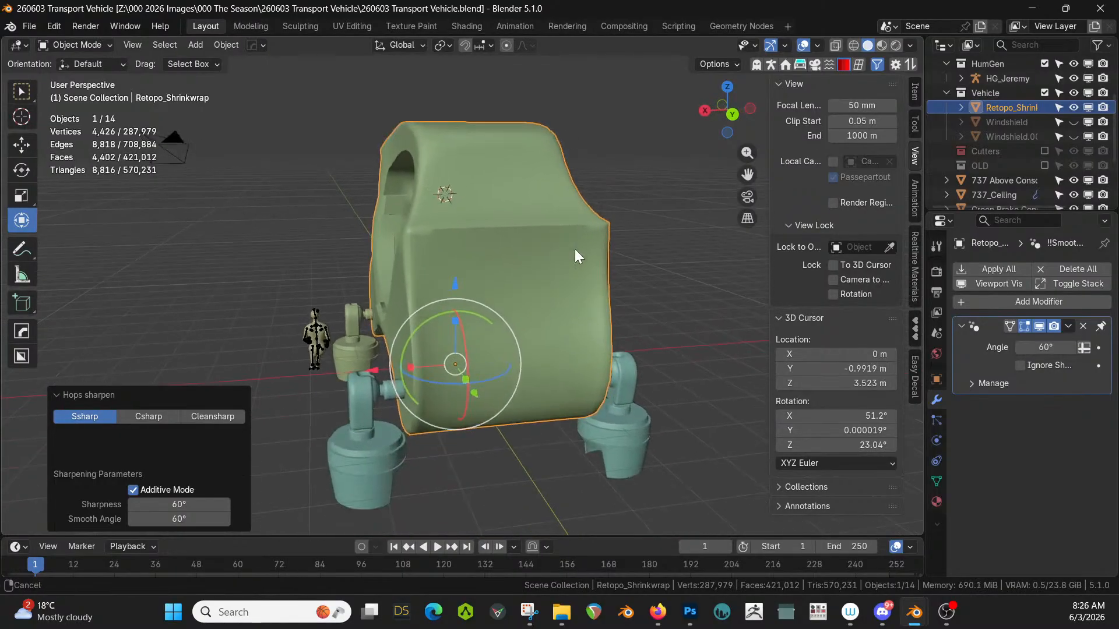
middle_click_drag(479, 250, 519, 190)
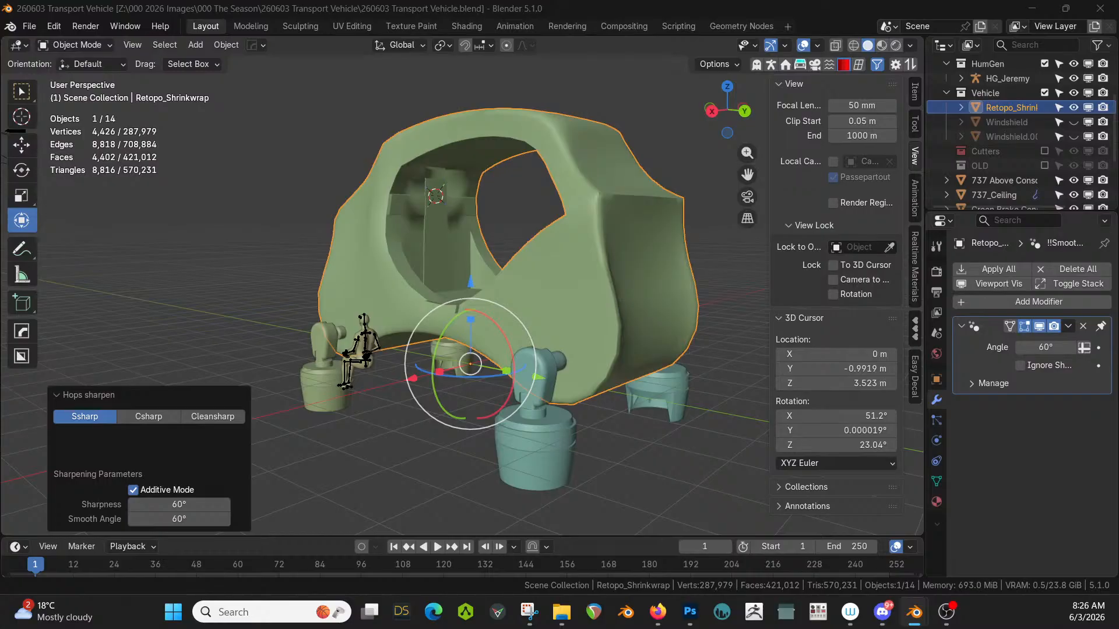
Place the Hull_part_04_2K asset on the end of the vehicle's hull and clear its rotation.
left_click_drag(702, 313, 655, 311)
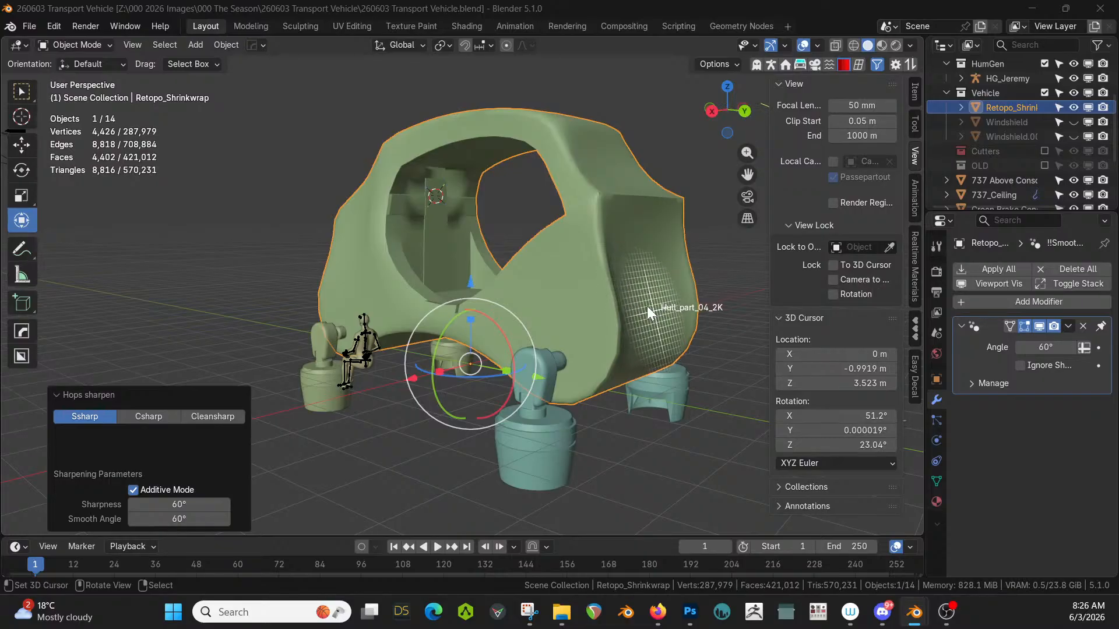
left_click_drag(648, 308, 649, 310)
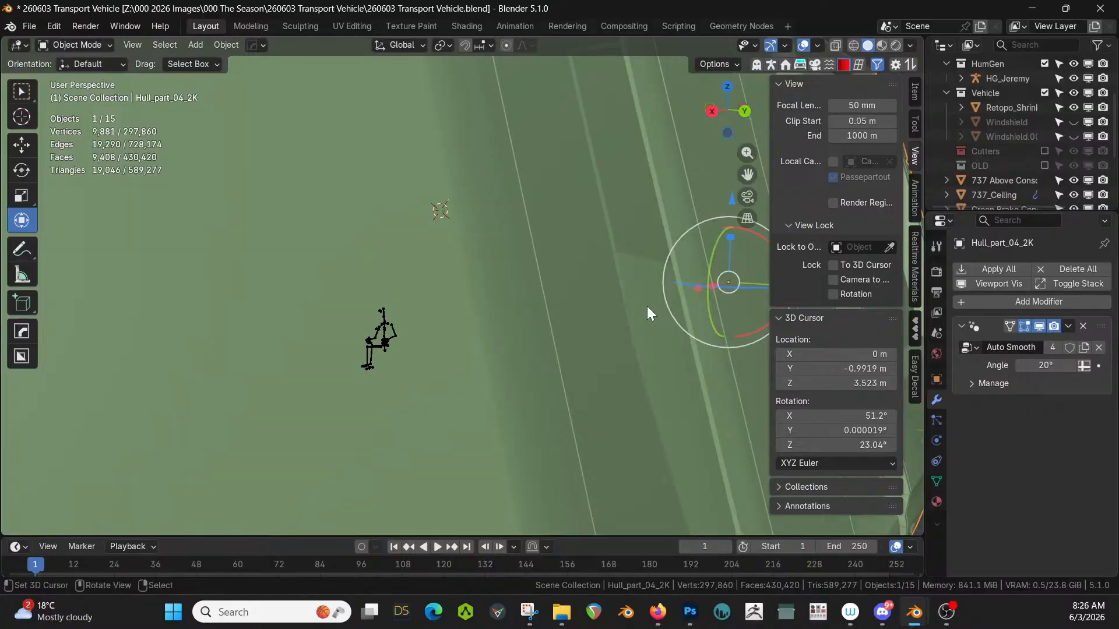
key("alt+r")
scroll(647, 306, "down", 3)
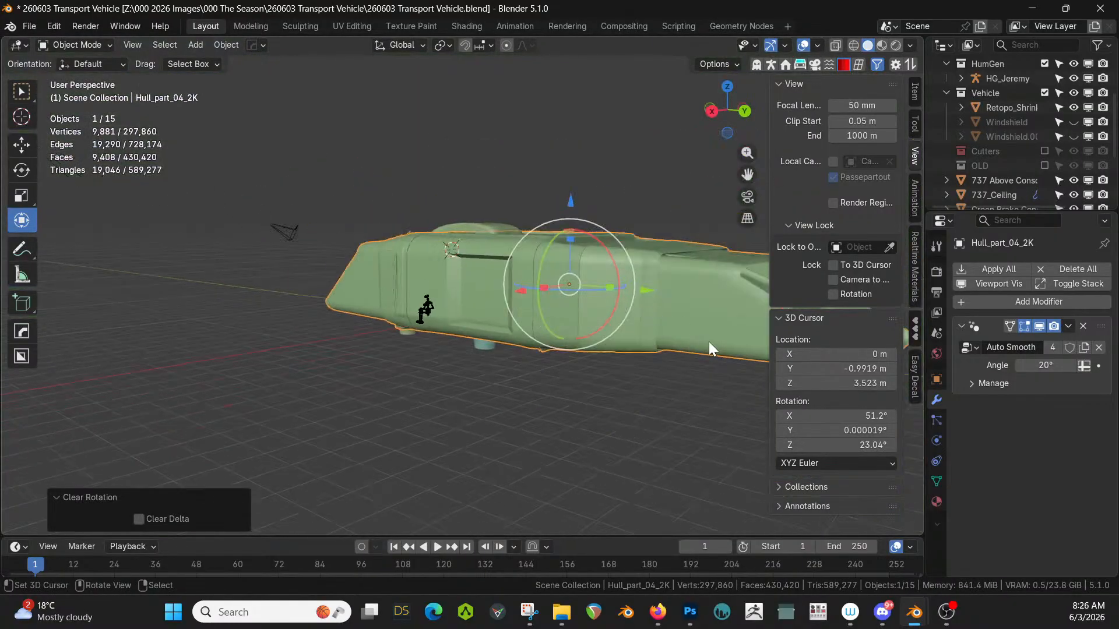
Scale the placed hull part to about 0.2 and rotate it -90° about the global X axis.
key("s")
left_click(600, 286)
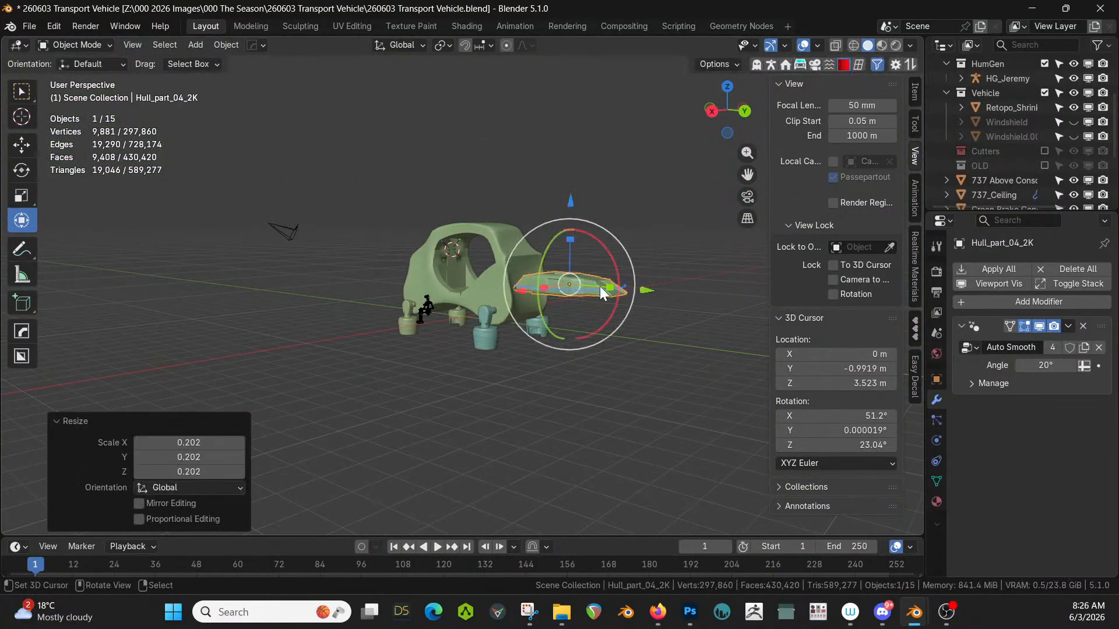
type("rx90")
key("Escape")
key("r")
type("x")
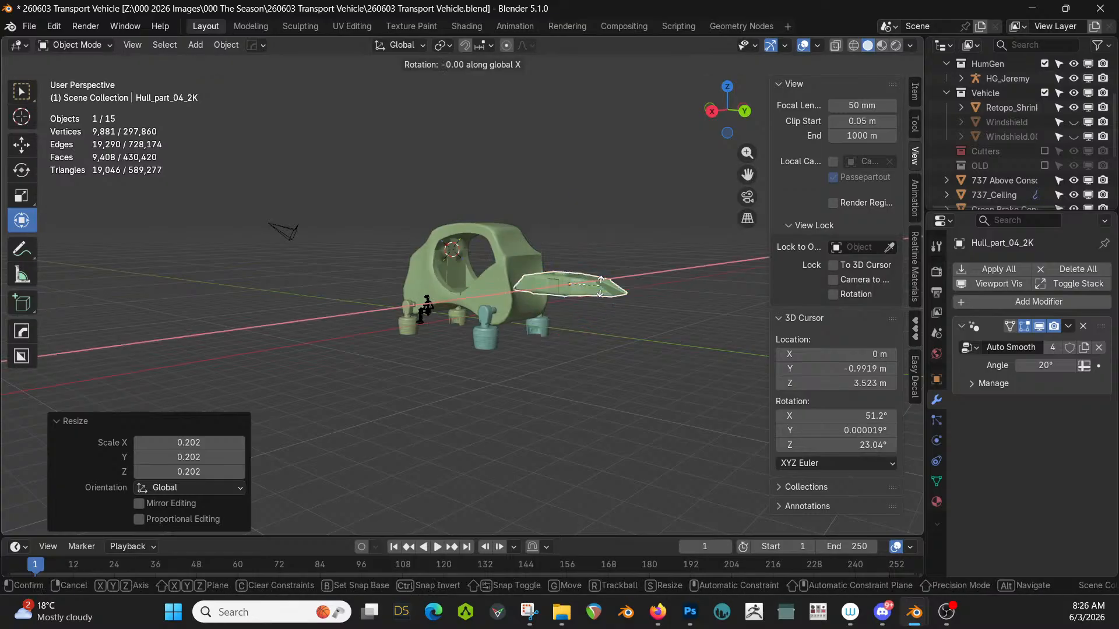
type("-90")
key("Return")
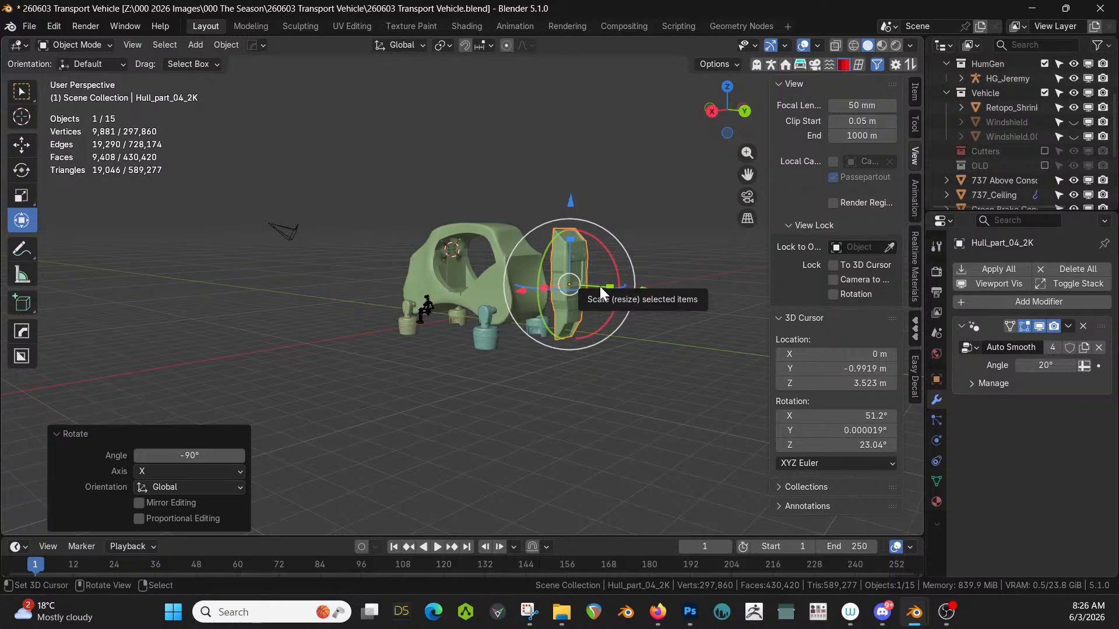
Scale the hull part to about 0.64 along Z and move it about -2.3 m along Y against the hull's end.
middle_click_drag(600, 286, 432, 314)
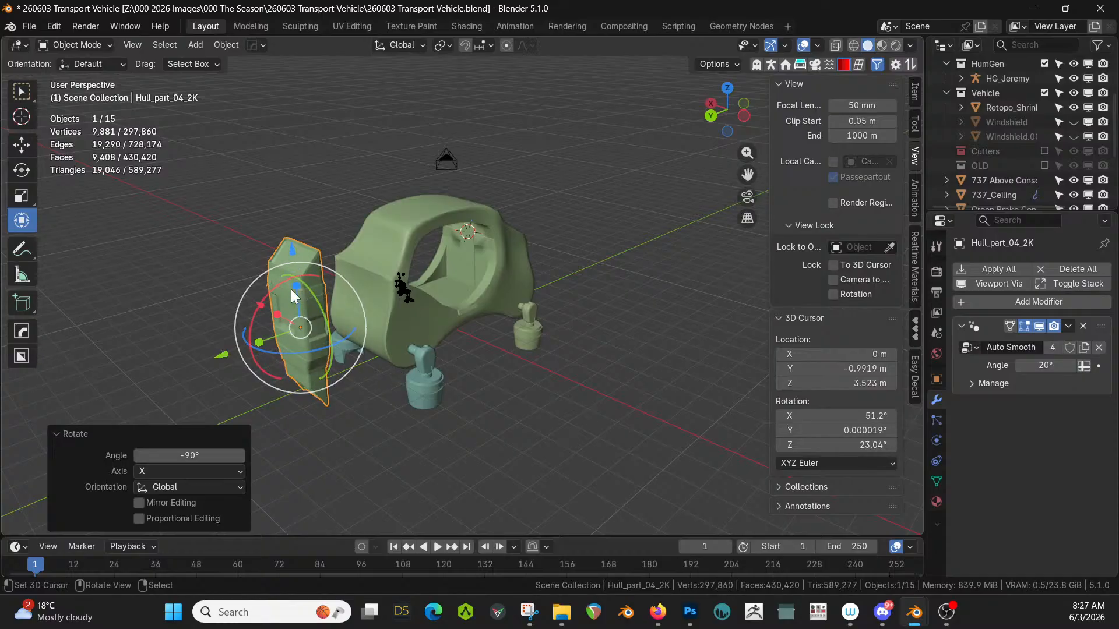
key("s")
key("z")
left_click(299, 308)
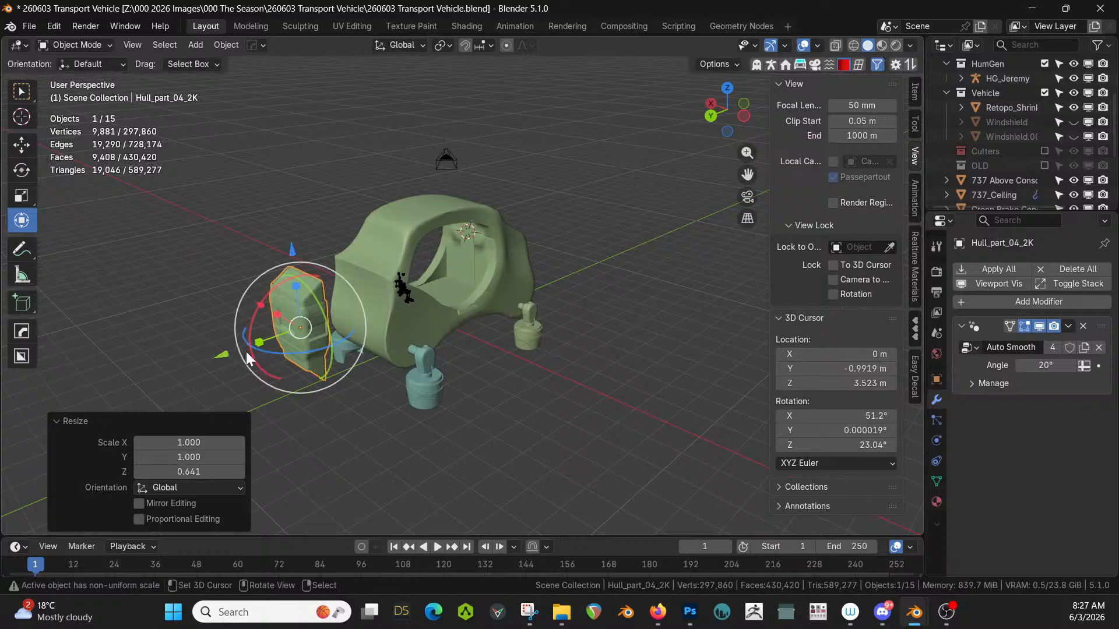
key("g")
key("y")
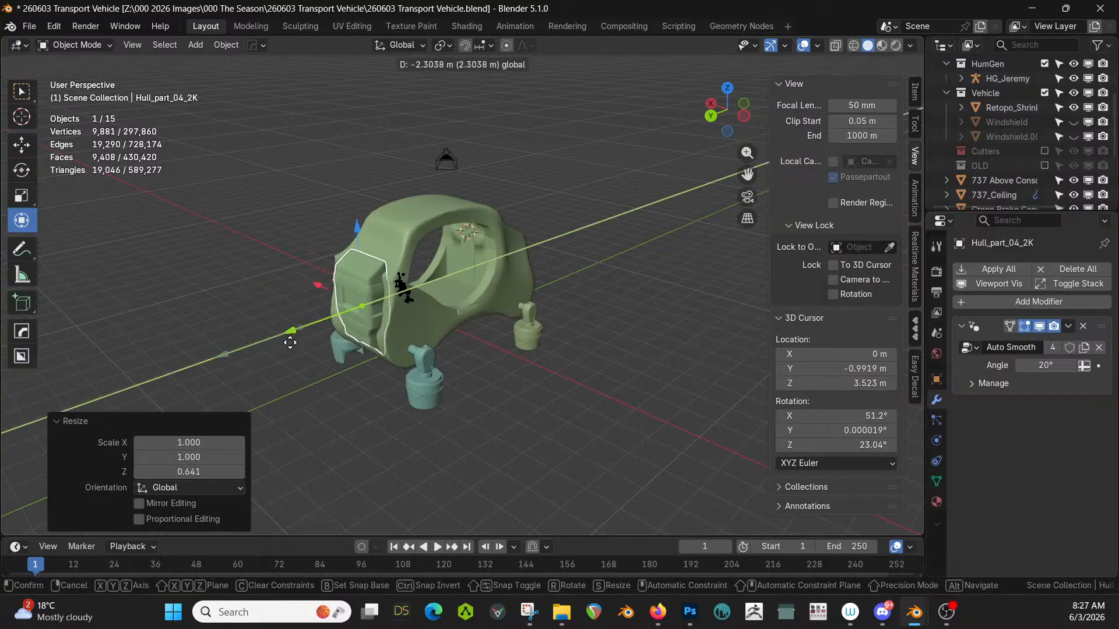
left_click(289, 342)
Lower the hull part about 0.31 m along Z on the end of the hull.
middle_click_drag(298, 345, 432, 334)
scroll(577, 307, "up", 4)
scroll(555, 291, "up", 1)
key("g")
key("z")
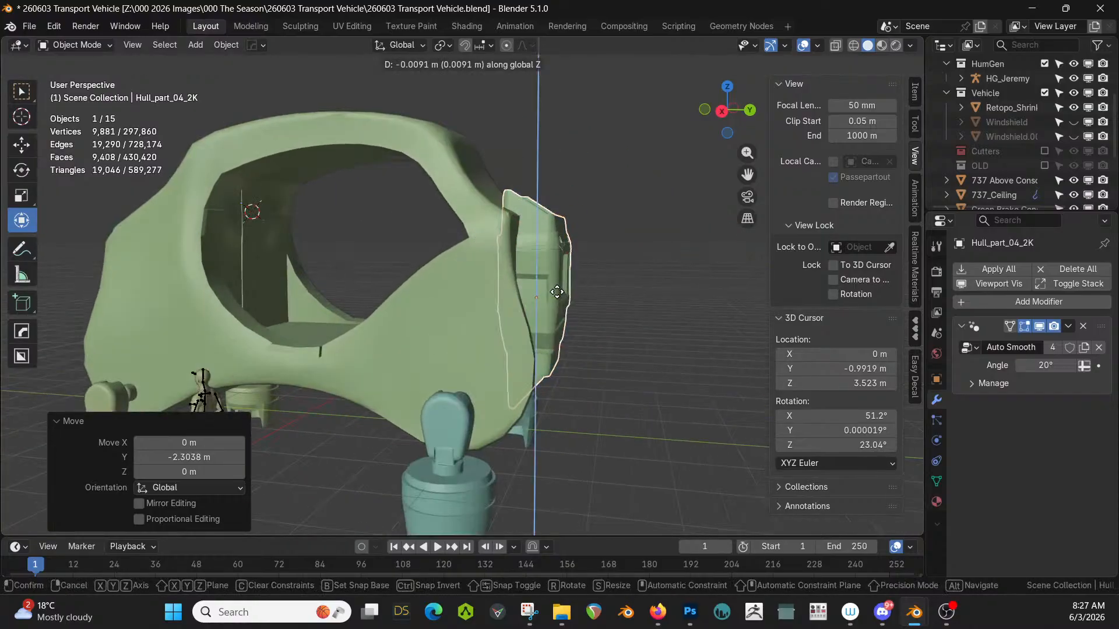
left_click(557, 310)
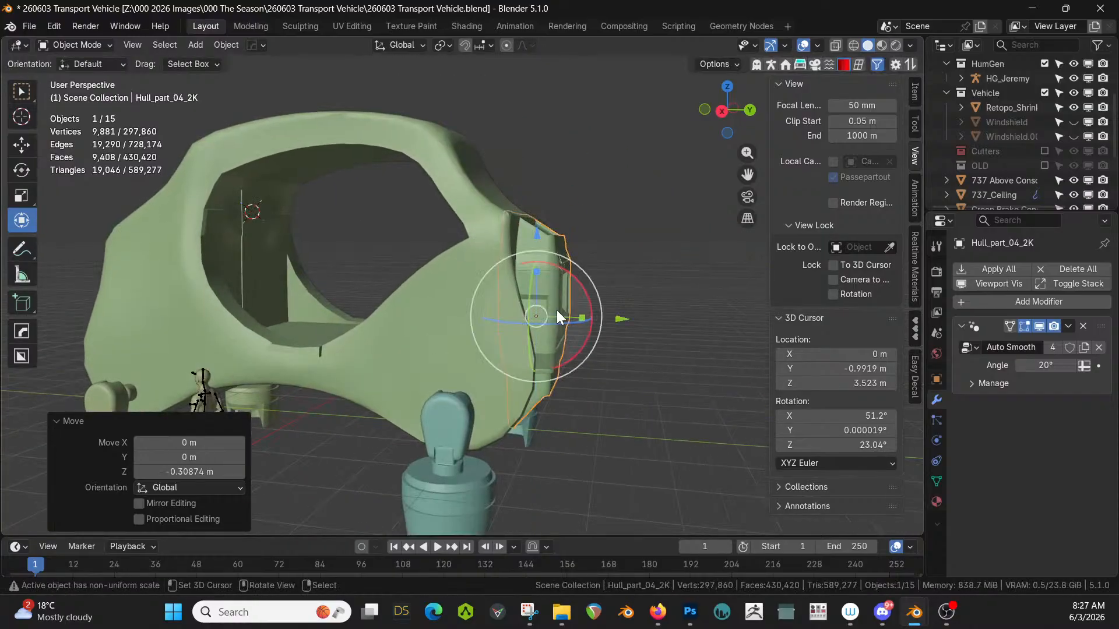
Centre the hull part on the vehicle by setting its X location to 0 m.
middle_click_drag(557, 310, 448, 338)
middle_click_drag(400, 319, 434, 347)
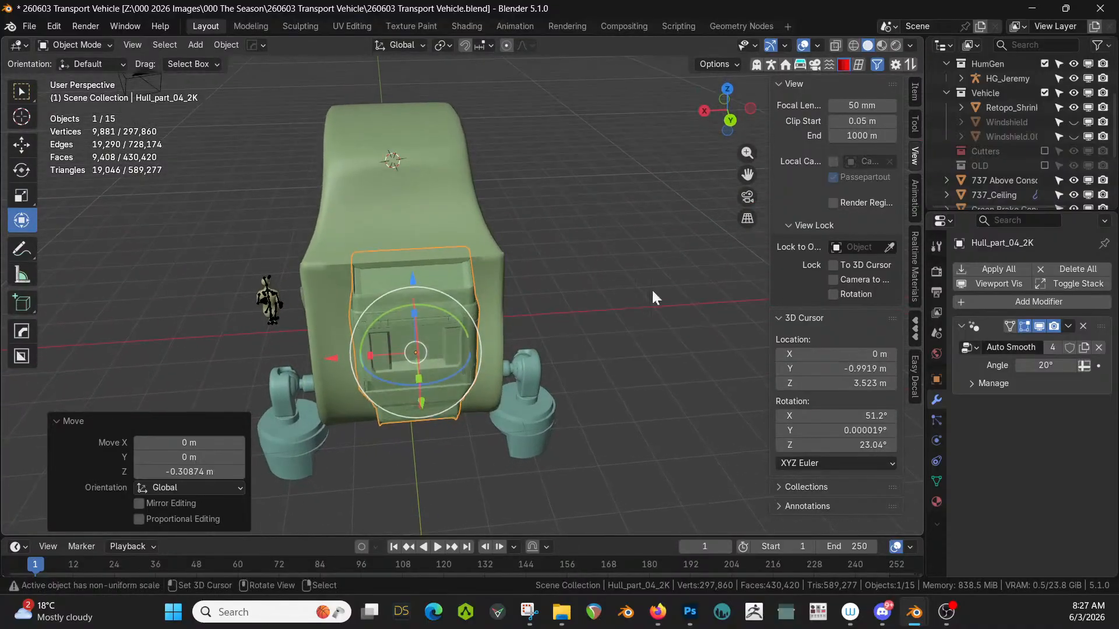
left_click(916, 90)
left_click(833, 120)
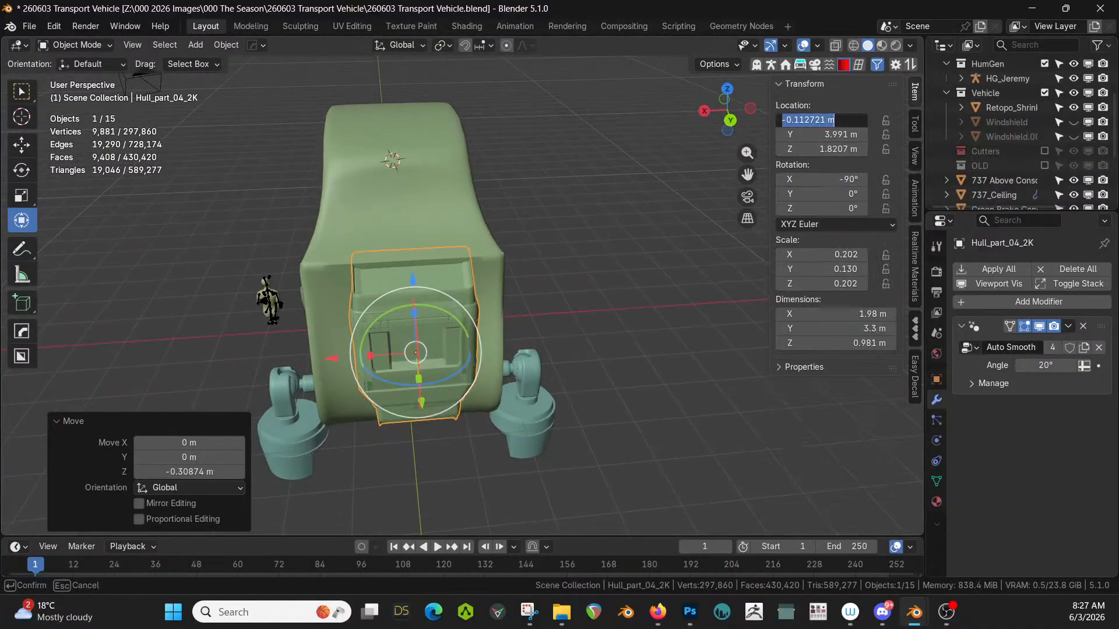
type("0")
key("Return")
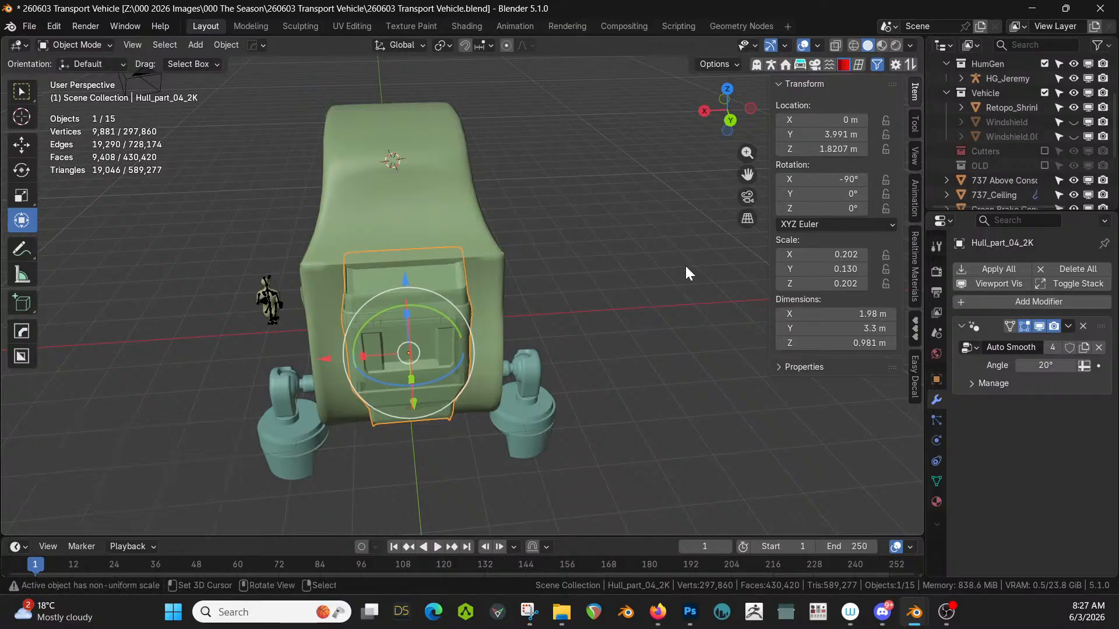
Enter Edit Mode on the hull part and isolate it in local view with its lower end in sight.
middle_click_drag(685, 263, 624, 342)
key("Tab")
left_click(628, 357)
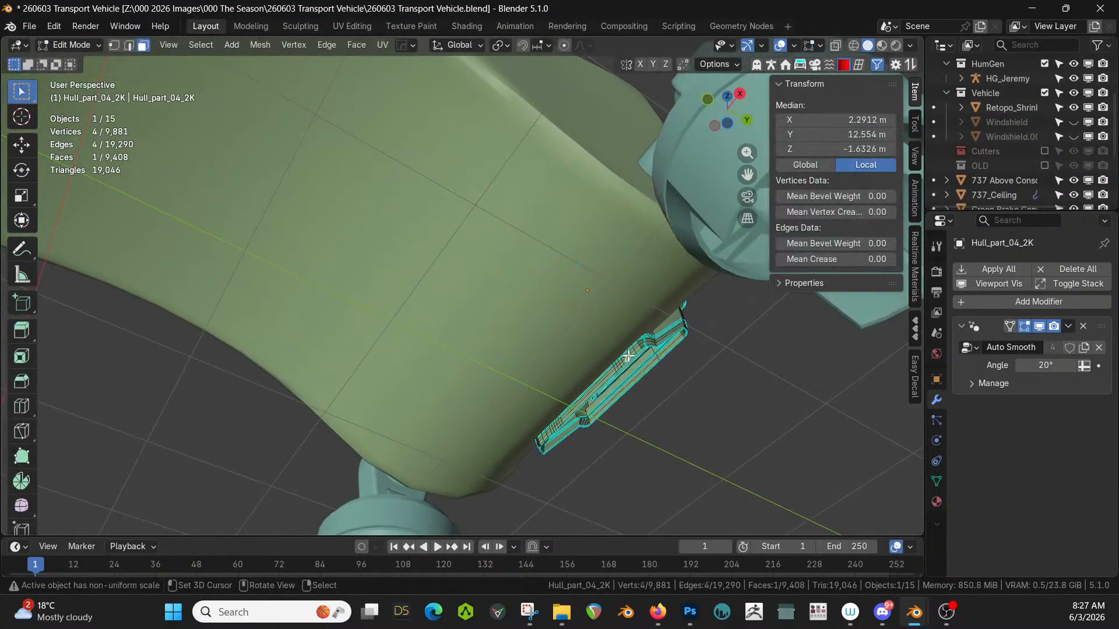
key("slash")
middle_click_drag(630, 354, 494, 418)
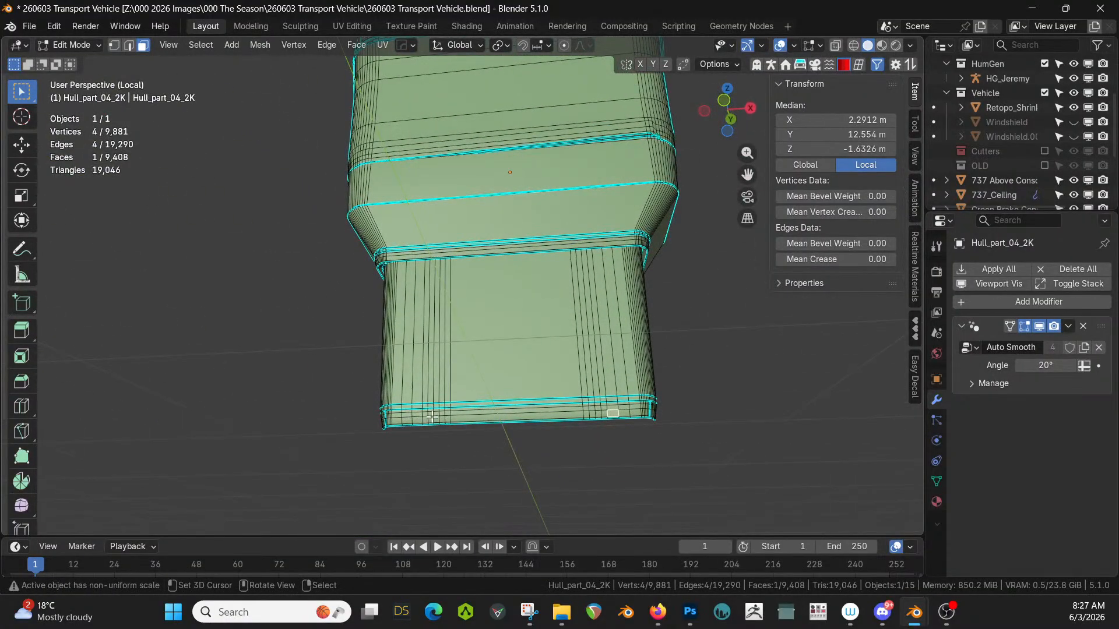
Select the narrow strip of faces along the hull part's lower end as linked faces delimited by Sharp.
left_click(484, 418)
left_click(484, 420, "shift")
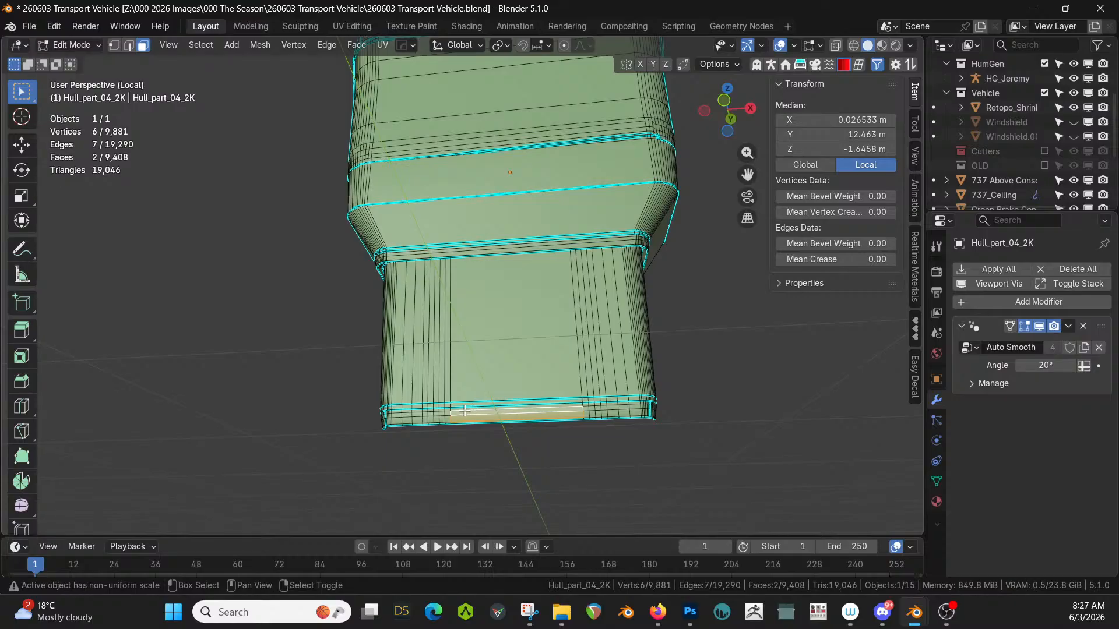
scroll(437, 411, "up", 1)
scroll(431, 410, "up", 4)
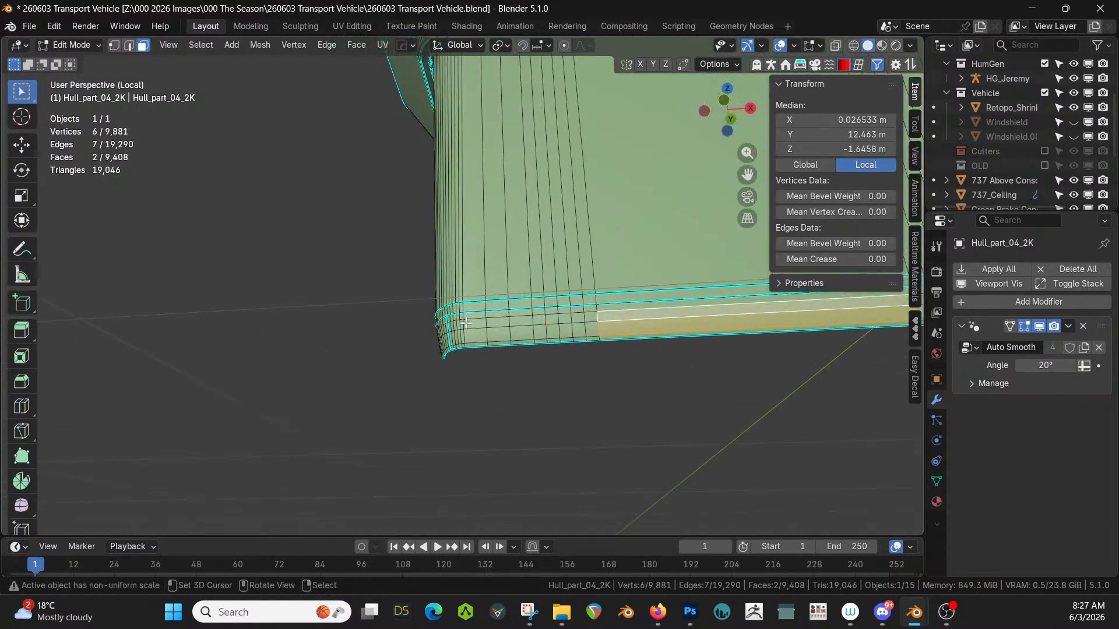
middle_click_drag(469, 322, 547, 307)
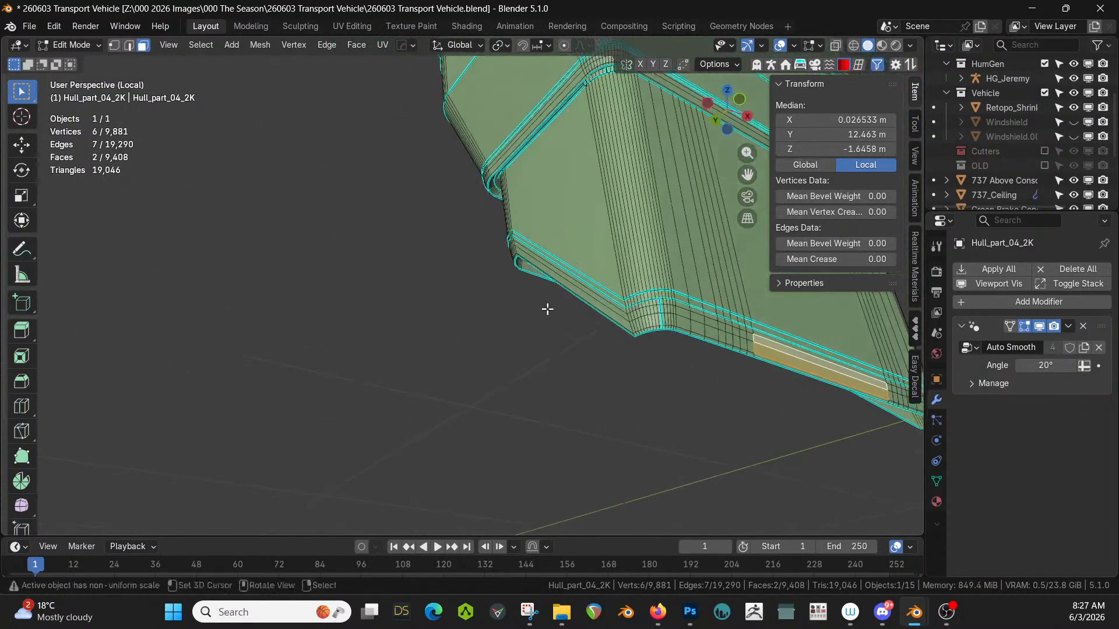
left_click(671, 306)
key("l")
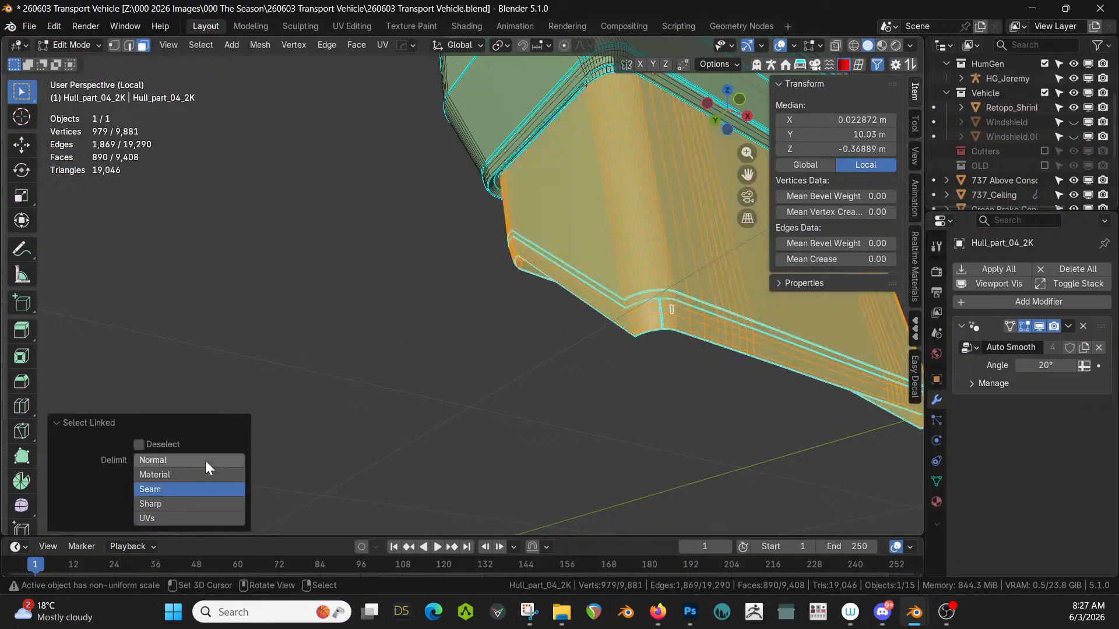
left_click(201, 502)
scroll(497, 370, "down", 3)
middle_click_drag(538, 374, 592, 405)
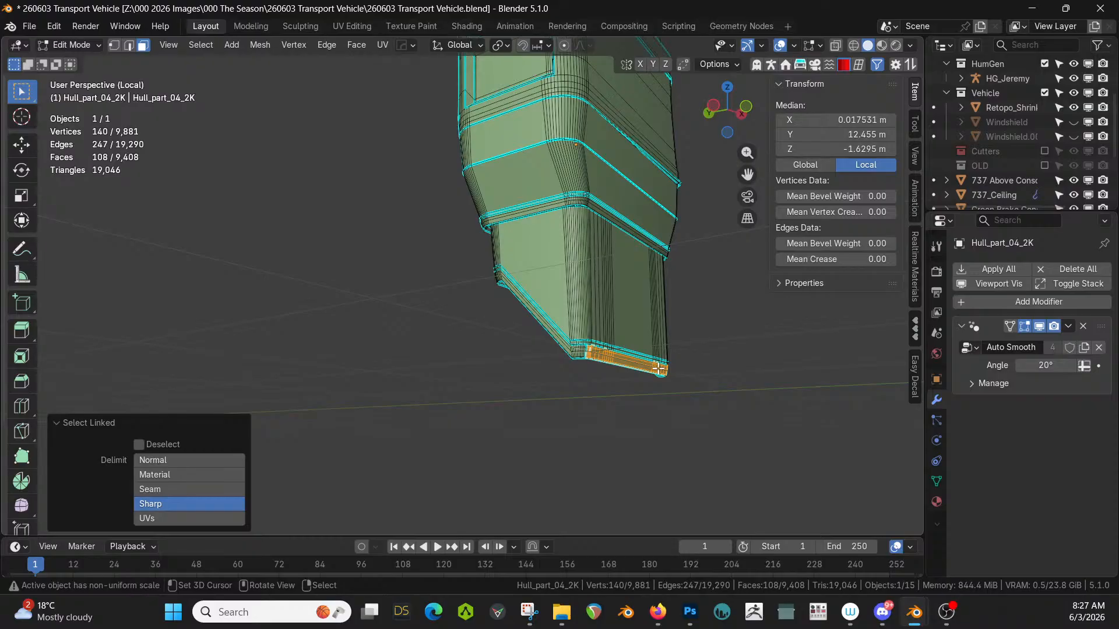
Extrude the selected lower-end faces -0.13 m along the global Y axis.
key("e")
right_click(689, 370)
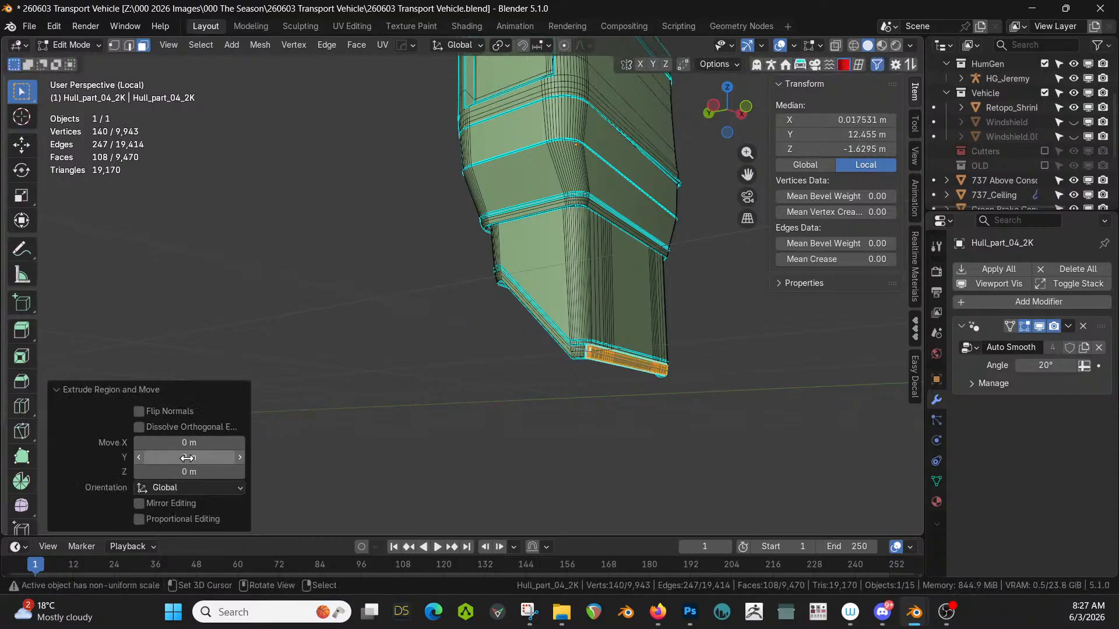
mouse_move(185, 457)
left_mouse_down()
mouse_move(205, 456)
mouse_move(181, 456)
left_mouse_up()
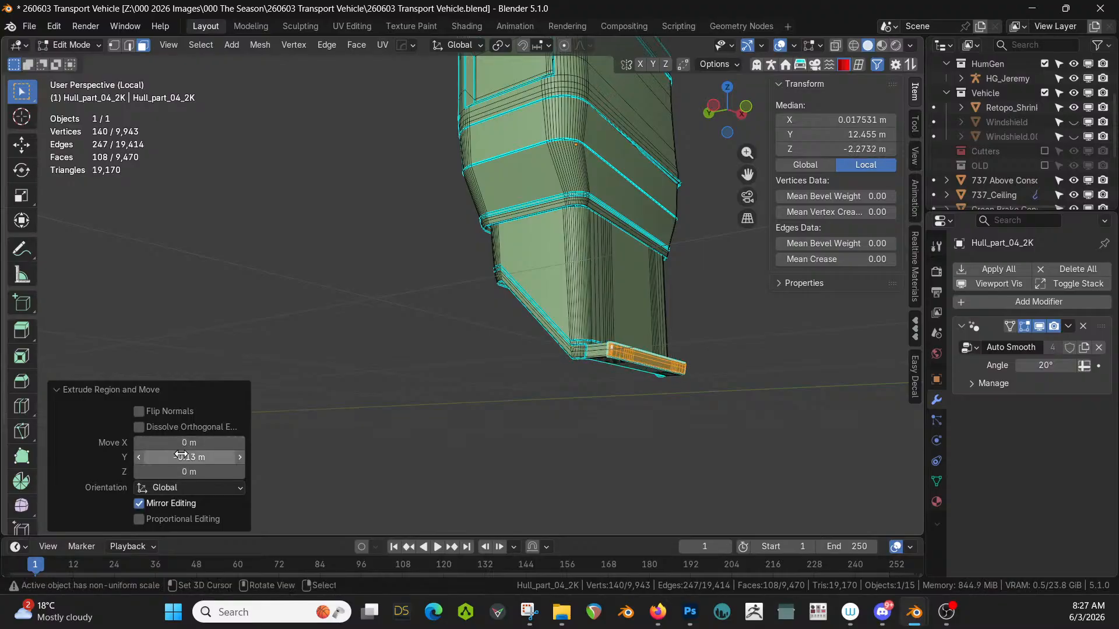
Leave local view, move the extruded faces about -0.2 m along Y into the hull, and return to Object Mode.
key("slash")
middle_click_drag(575, 415, 560, 448)
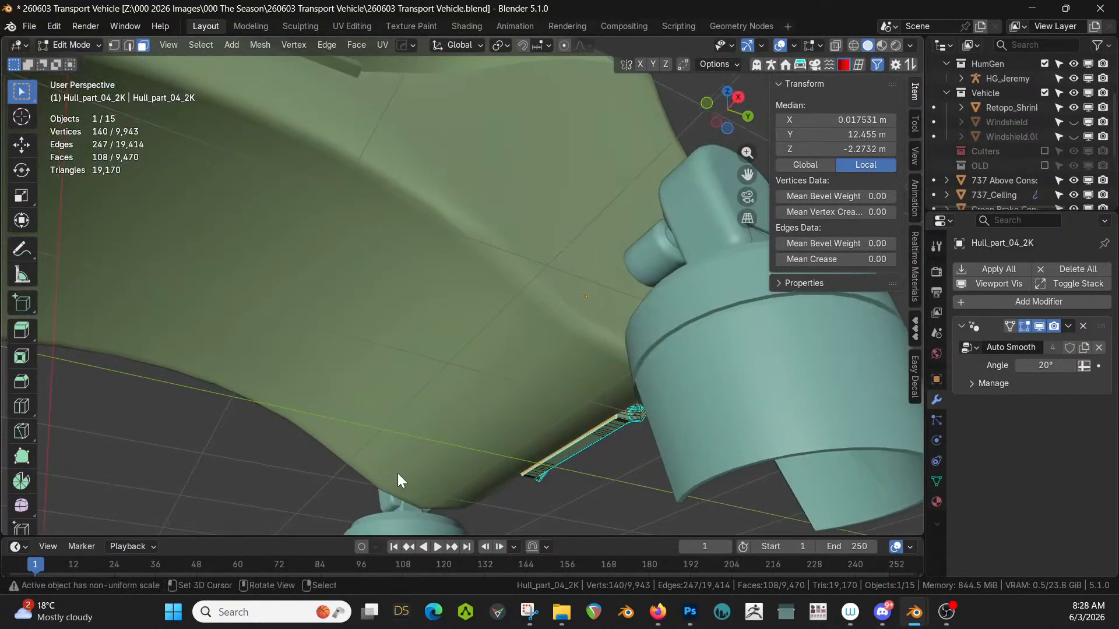
key("g")
key("y")
left_click(446, 448)
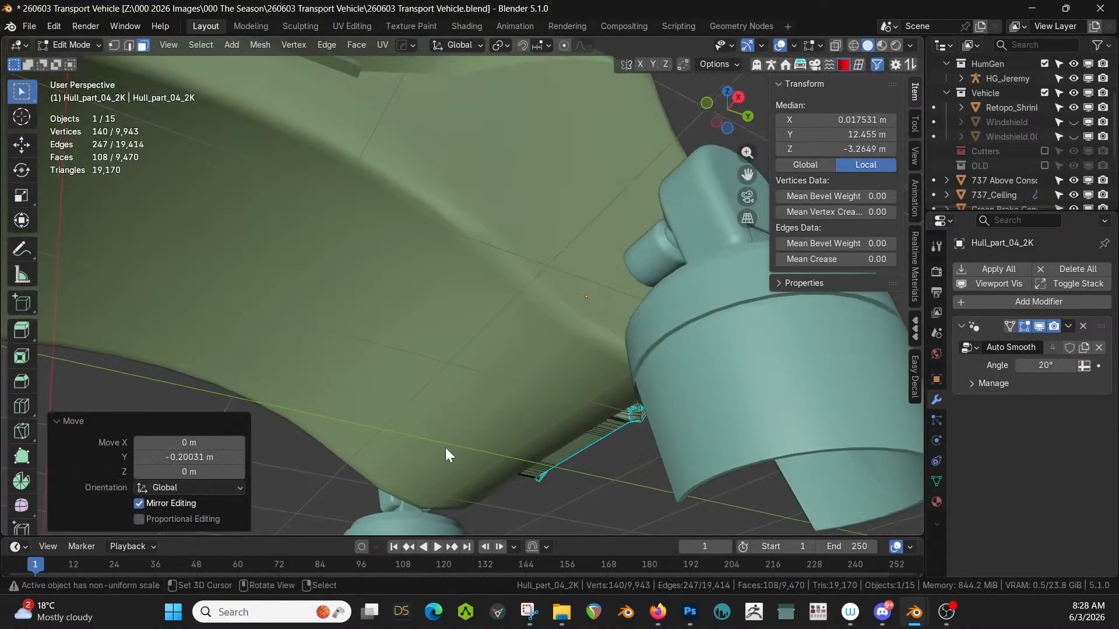
middle_click_drag(445, 449, 345, 477)
key("Tab")
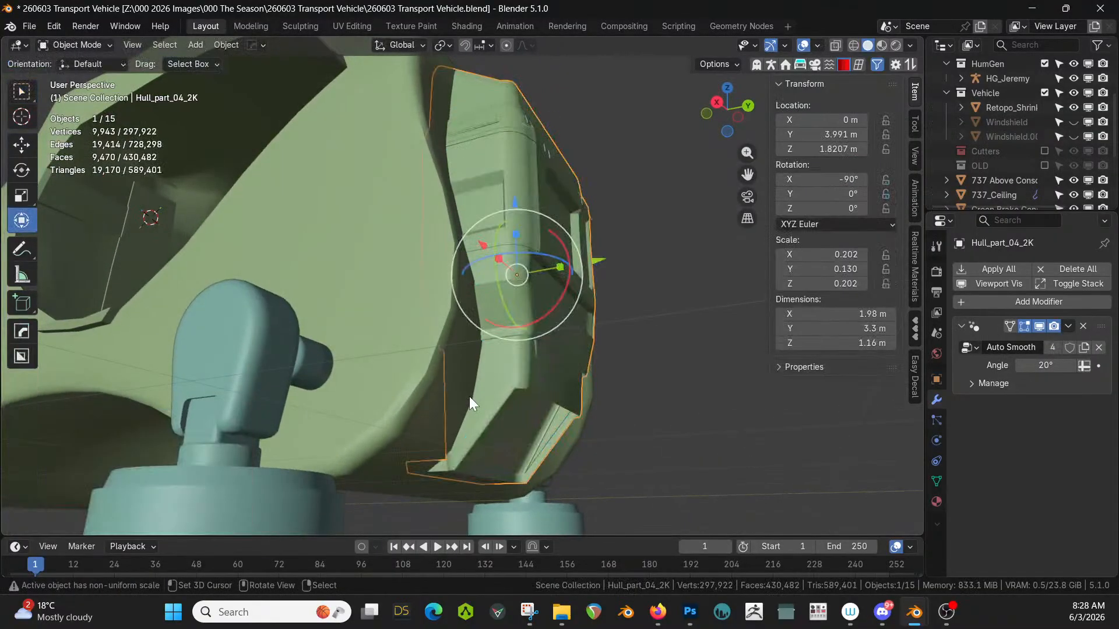
Check how the extended hull part meets the hull and save the file.
middle_click_drag(496, 366, 506, 551, "shift")
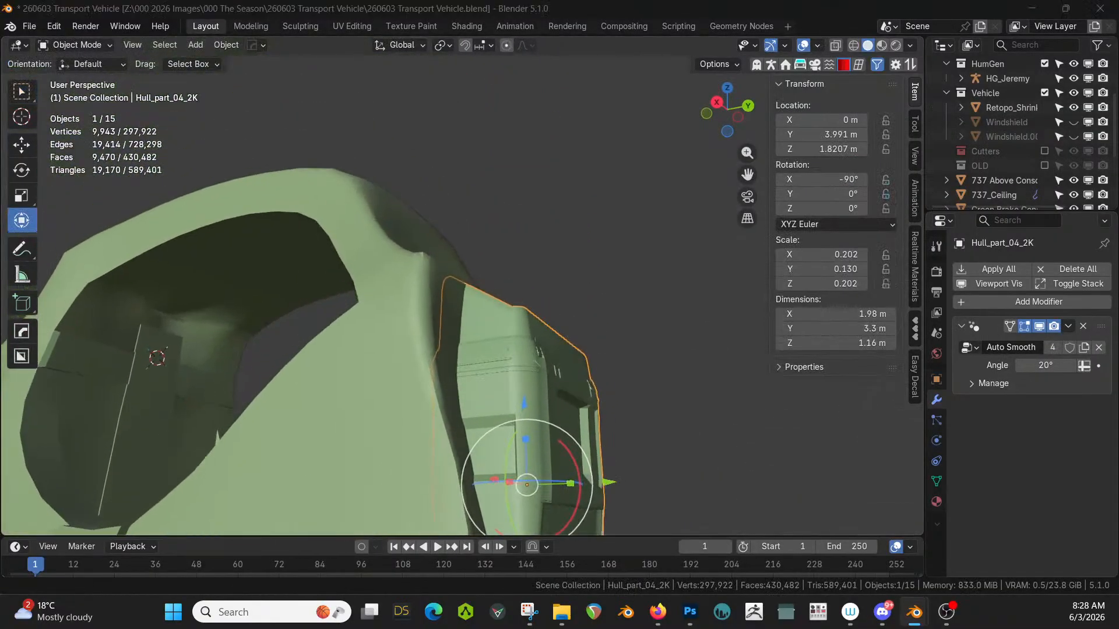
middle_click_drag(526, 387, 577, 329)
key("ctrl+s")
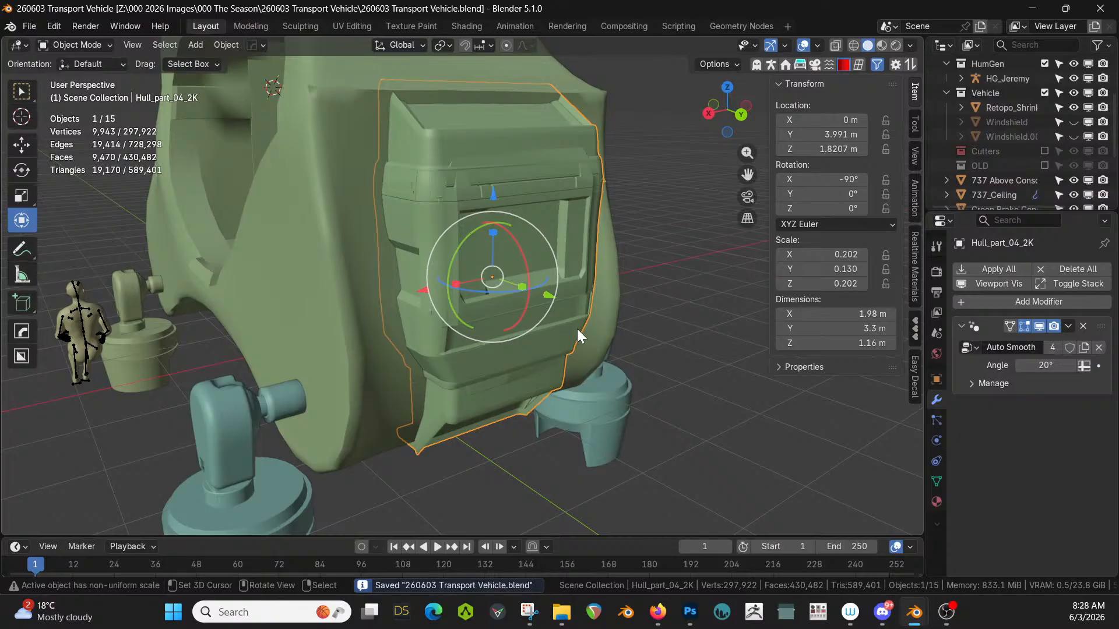
Place the jro_thrustengine_007 asset on the hull's side above the rear leg and frame it in the view.
middle_click_drag(577, 328, 527, 238)
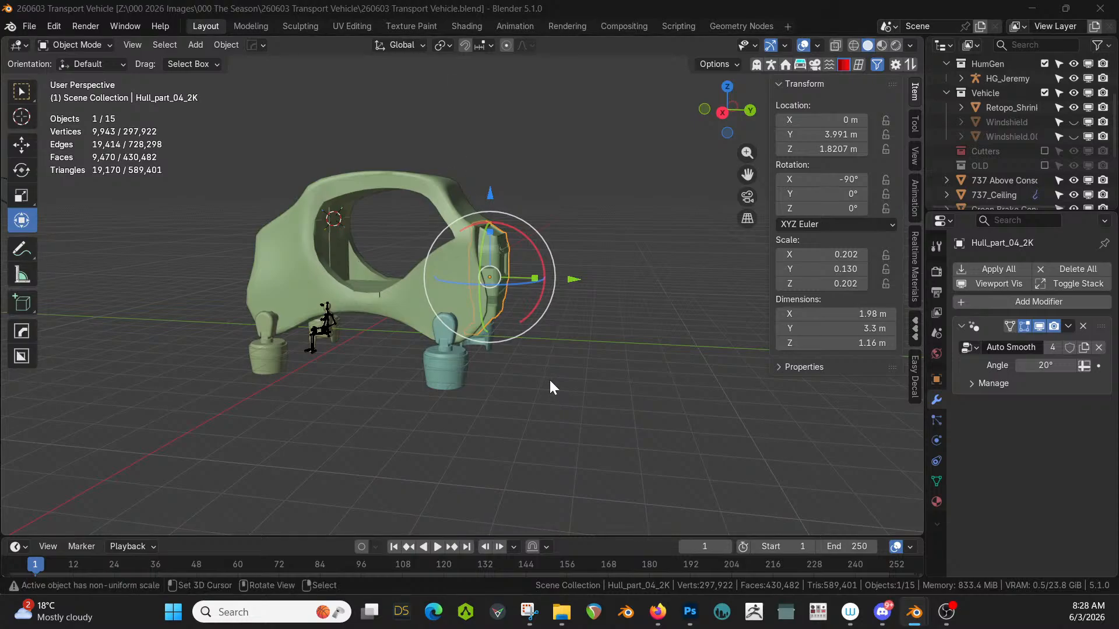
middle_click_drag(550, 387, 592, 320)
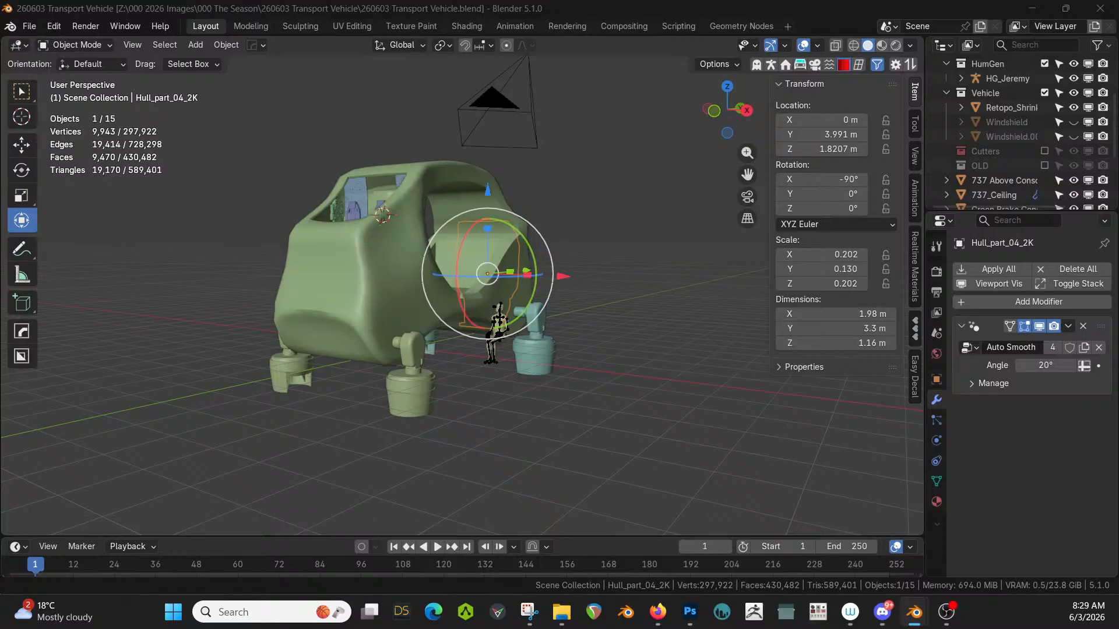
left_click(519, 281)
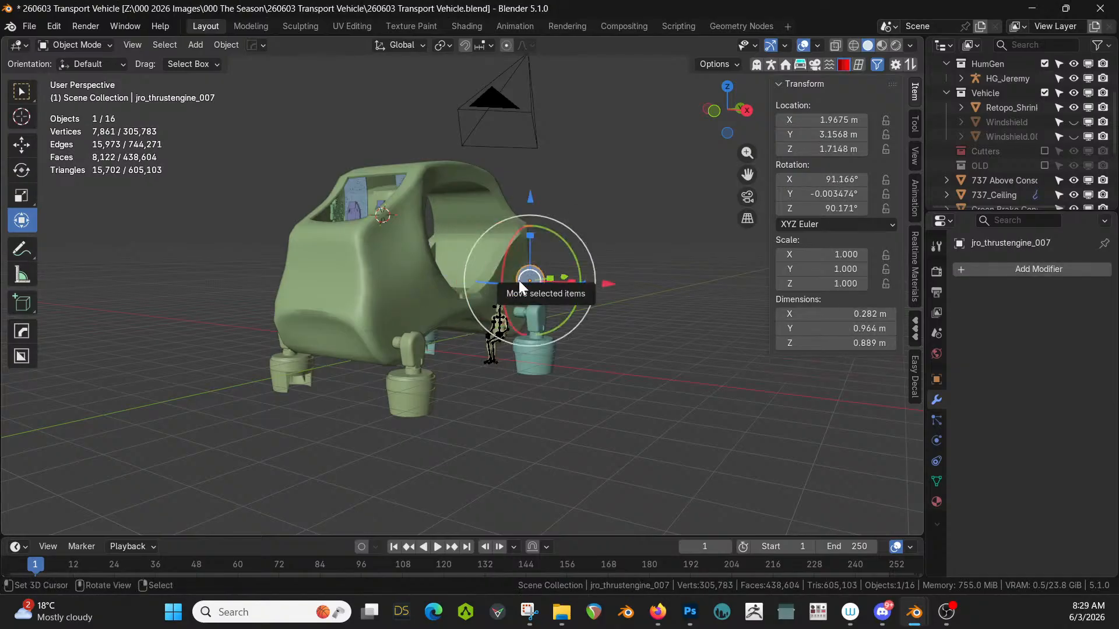
key("KP_Decimal")
middle_click_drag(519, 281, 415, 443)
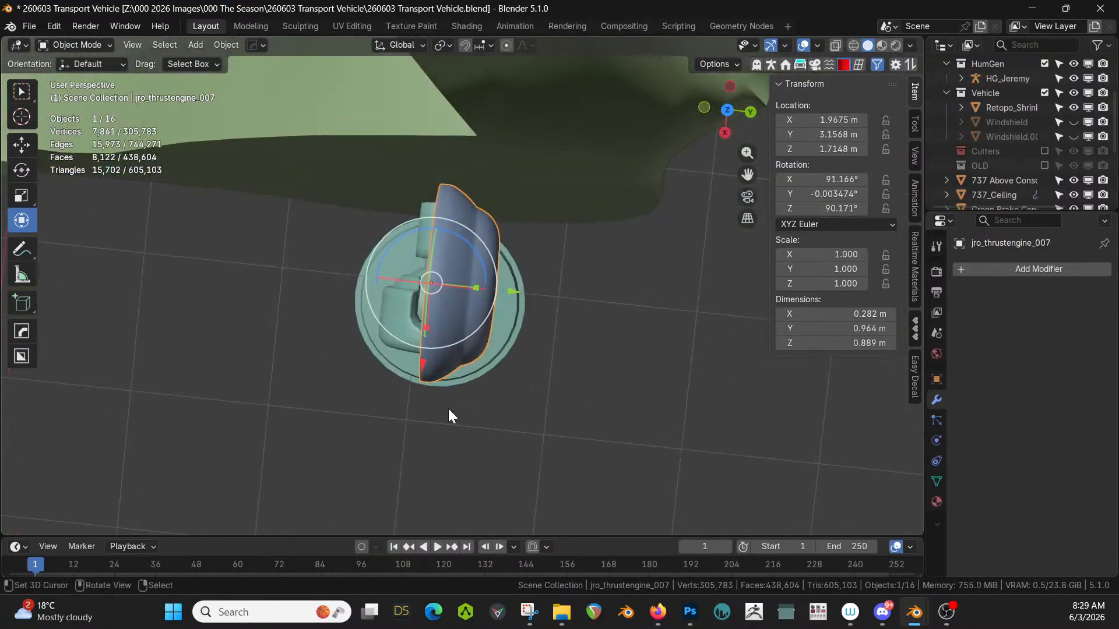
Rotate the thrust engine -90° about the global Z axis.
type("rz90")
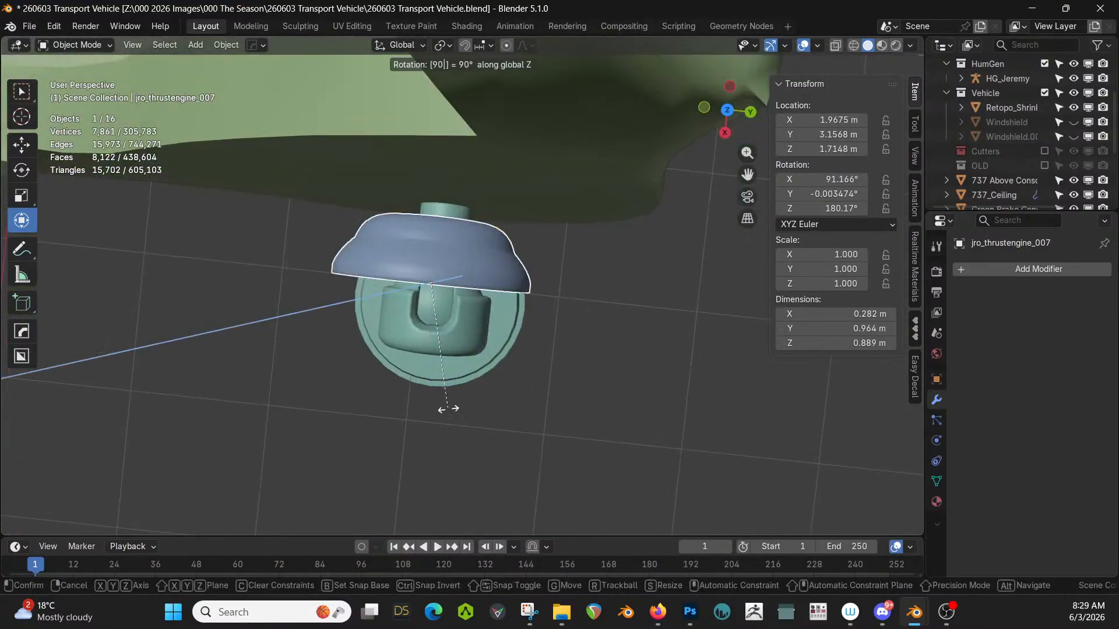
key("Escape")
type("rz-90")
key("Return")
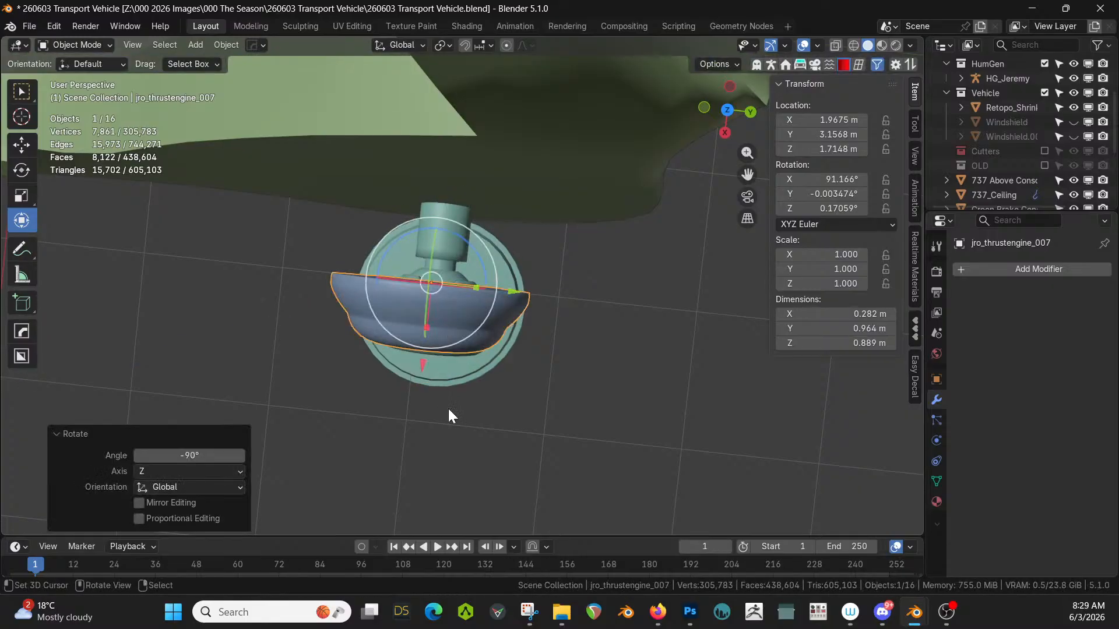
middle_click_drag(523, 329, 552, 334)
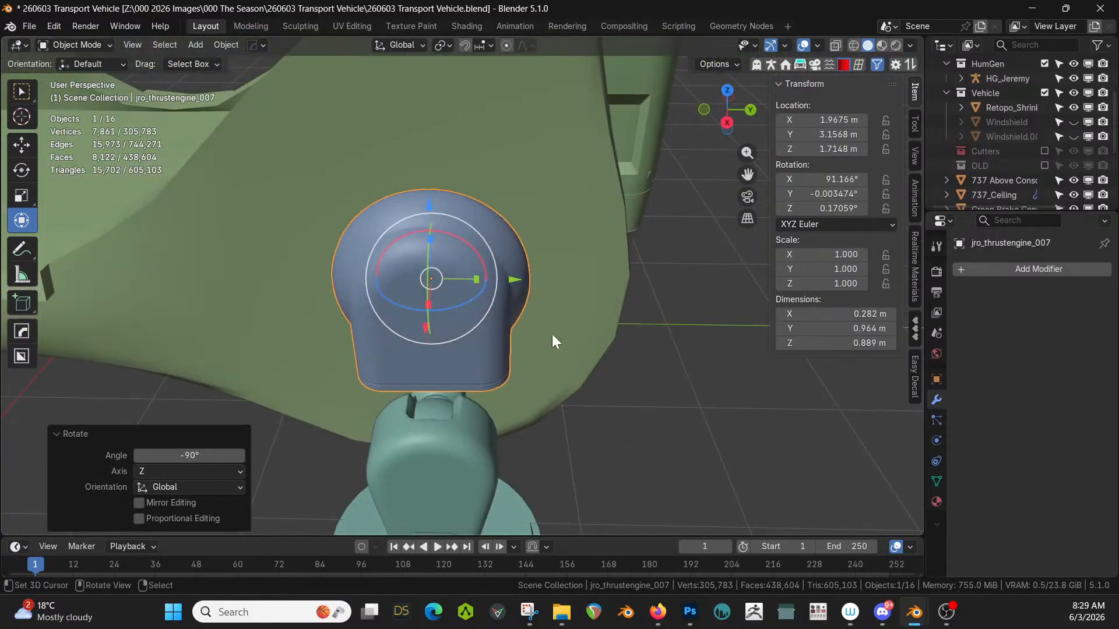
key("r")
key("z")
key("Escape")
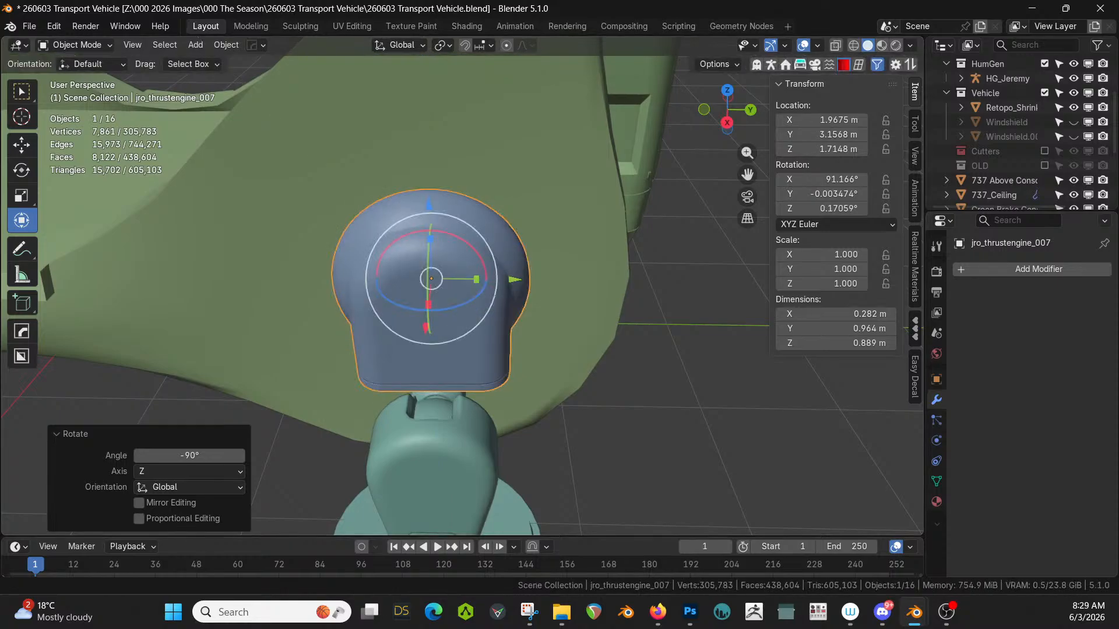
Rotate the thrust engine 90° about the global X axis so its nozzles point to the vehicle's rear.
middle_click_drag(586, 432, 595, 369)
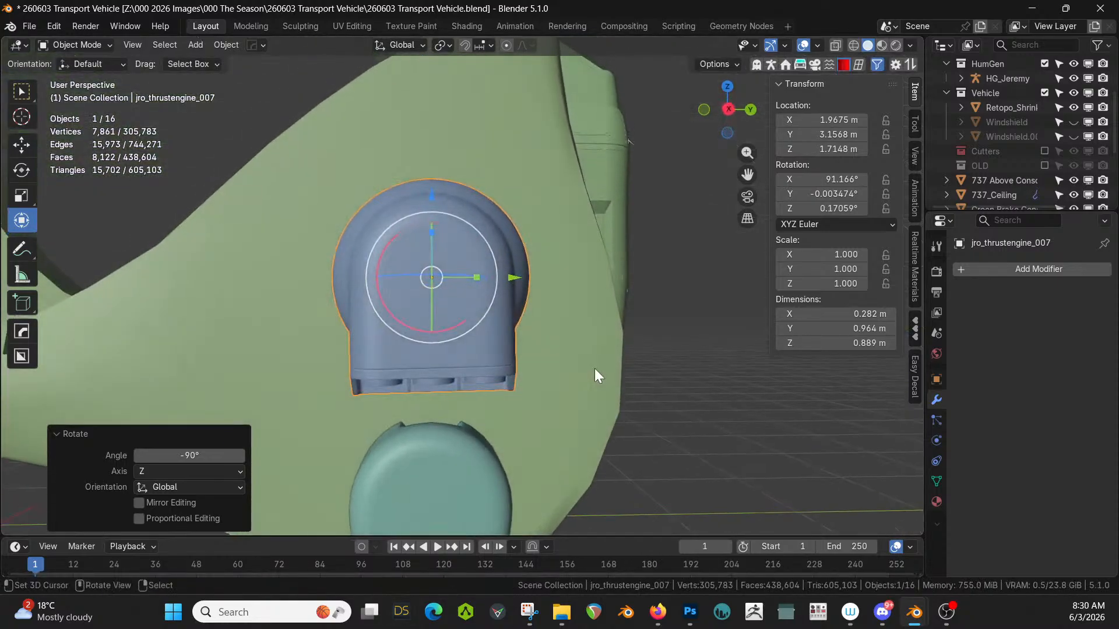
type("rx90")
key("Return")
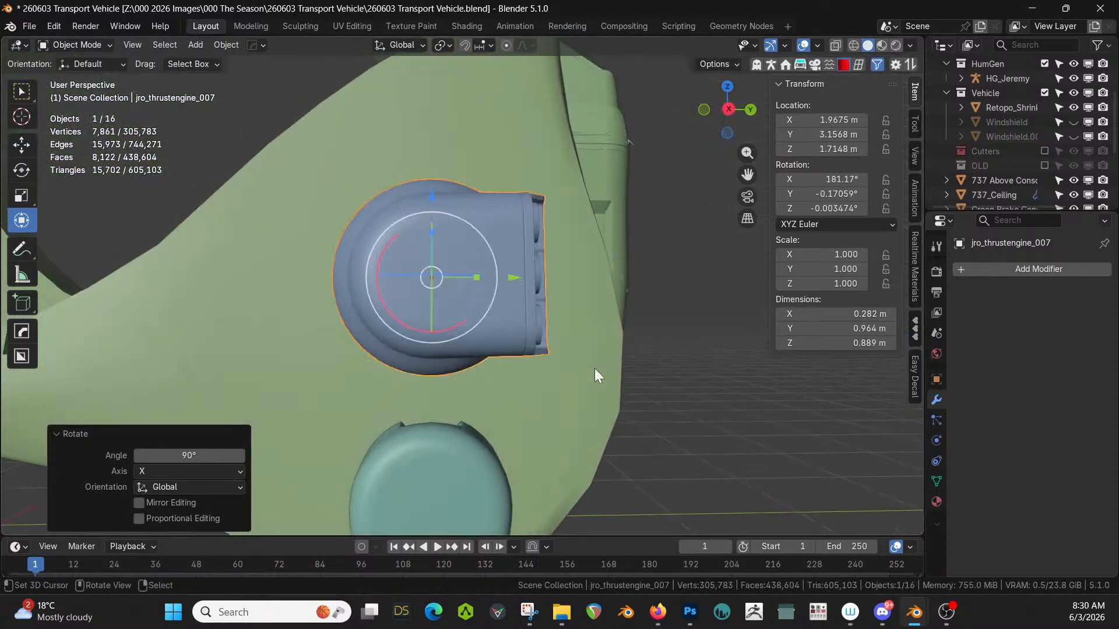
Move the thrust engine about -0.46 m along the global X axis toward the hull's side.
middle_click_drag(486, 344, 440, 472)
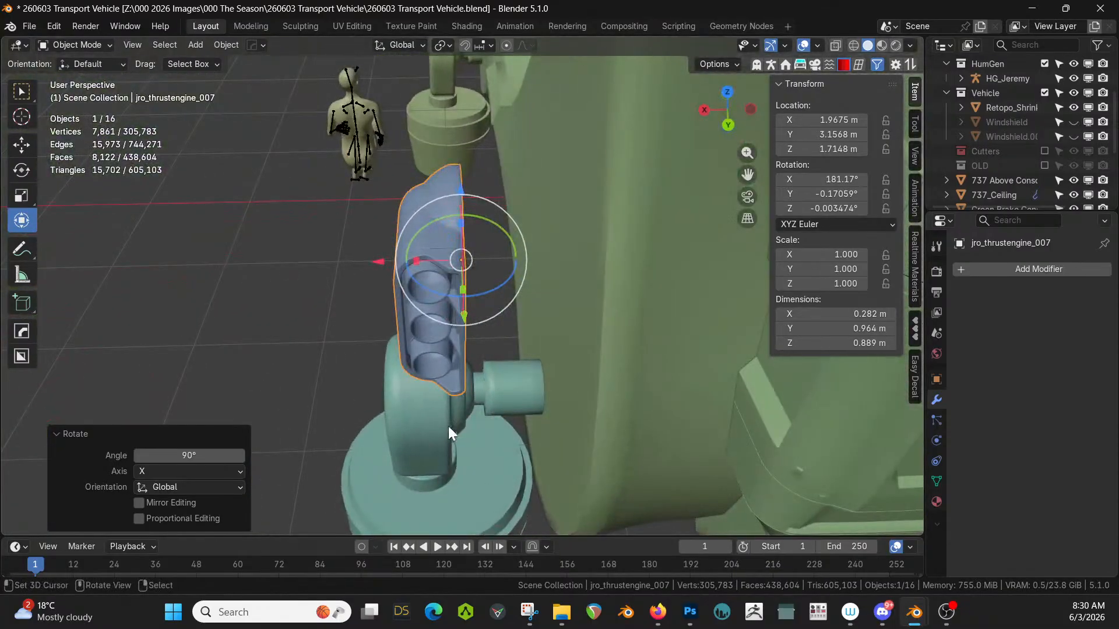
key("g")
key("x")
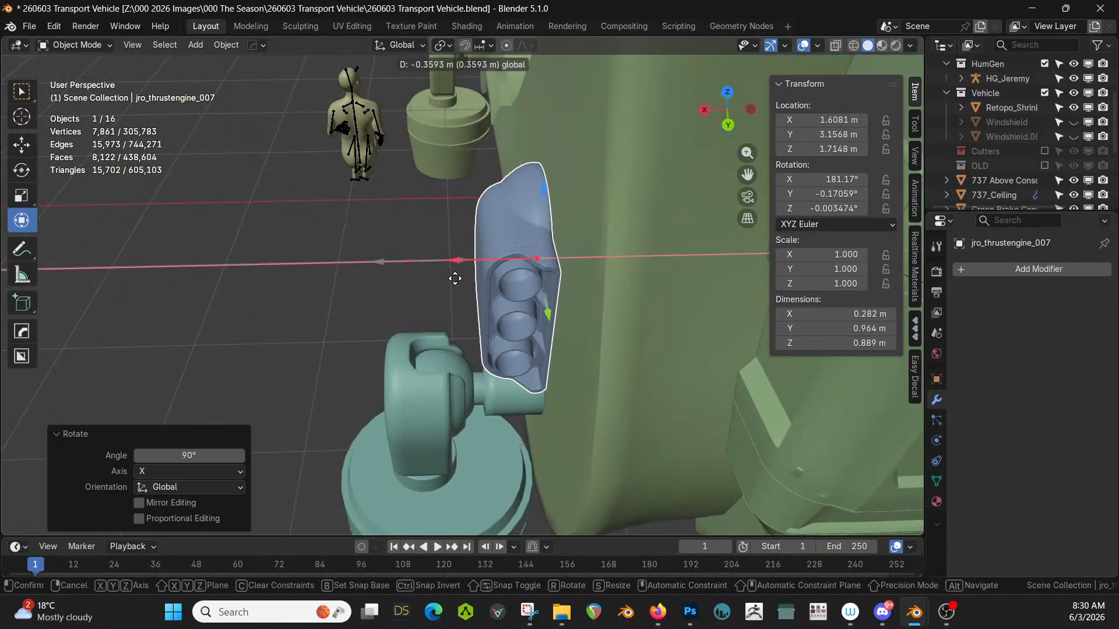
left_click(475, 280)
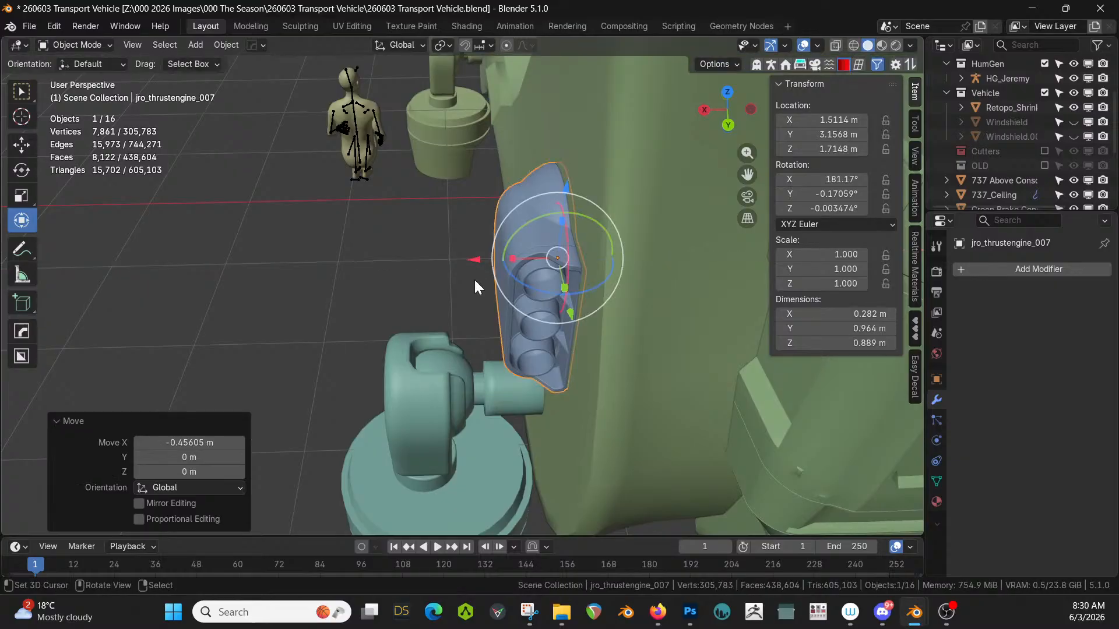
Mirror the thrust engine across the X axis to the hull's opposite side, using the hull as mirror reference, and save the file.
middle_click_drag(474, 278, 521, 287)
left_click(584, 178, "shift")
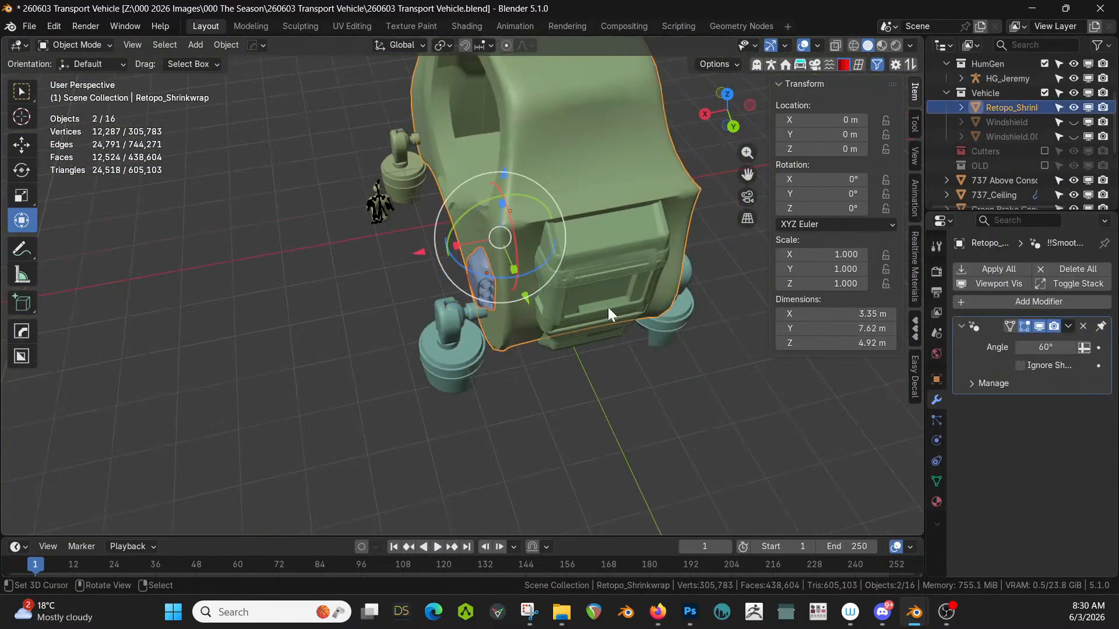
key("alt+x")
left_click(407, 229)
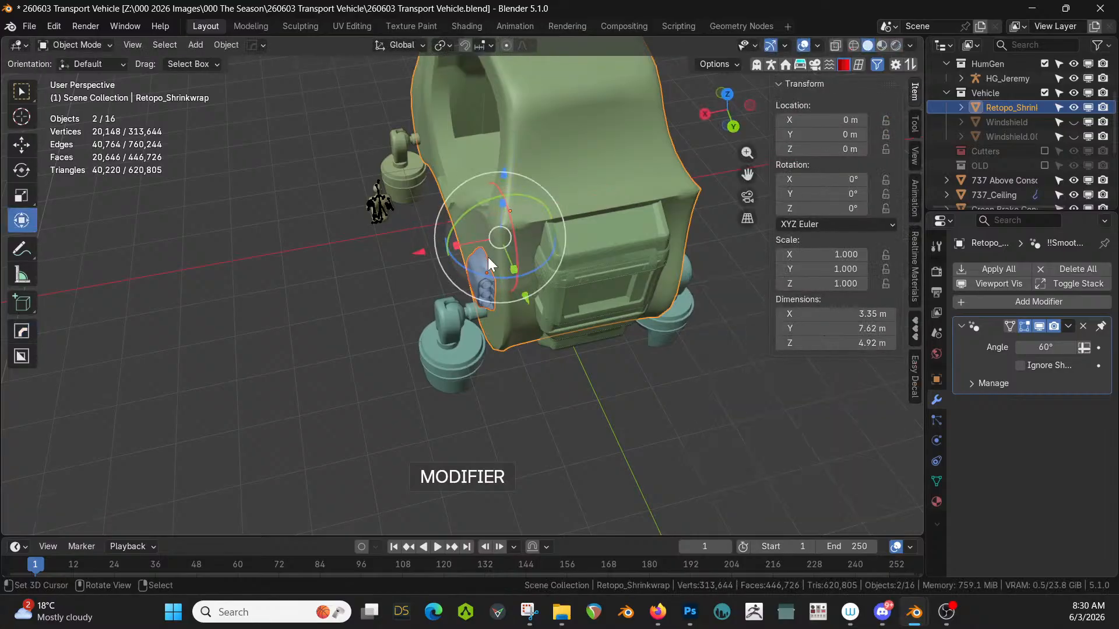
middle_click_drag(488, 257, 567, 198)
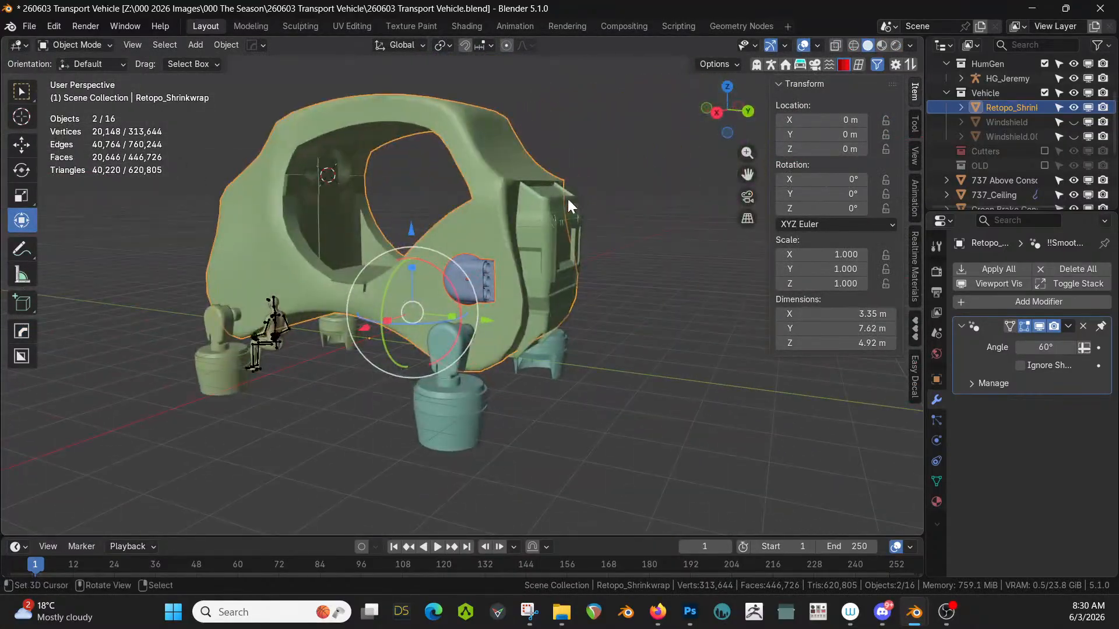
key("ctrl+s")
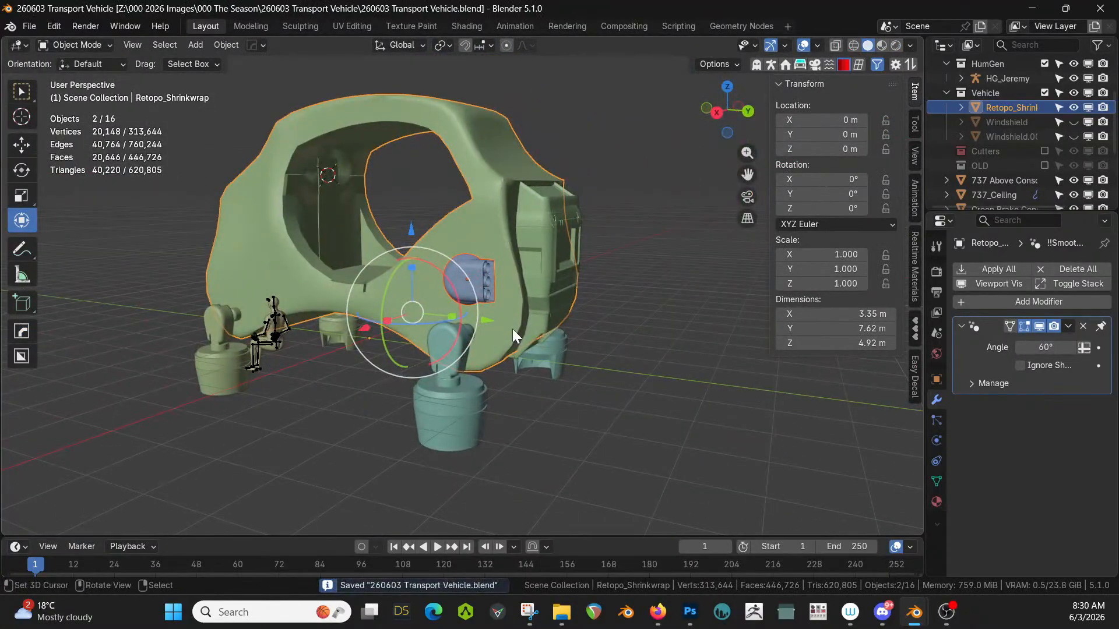
Select the hull's linked outer shell faces in Edit Mode, delimited by sharp edges.
middle_click_drag(513, 328, 581, 317)
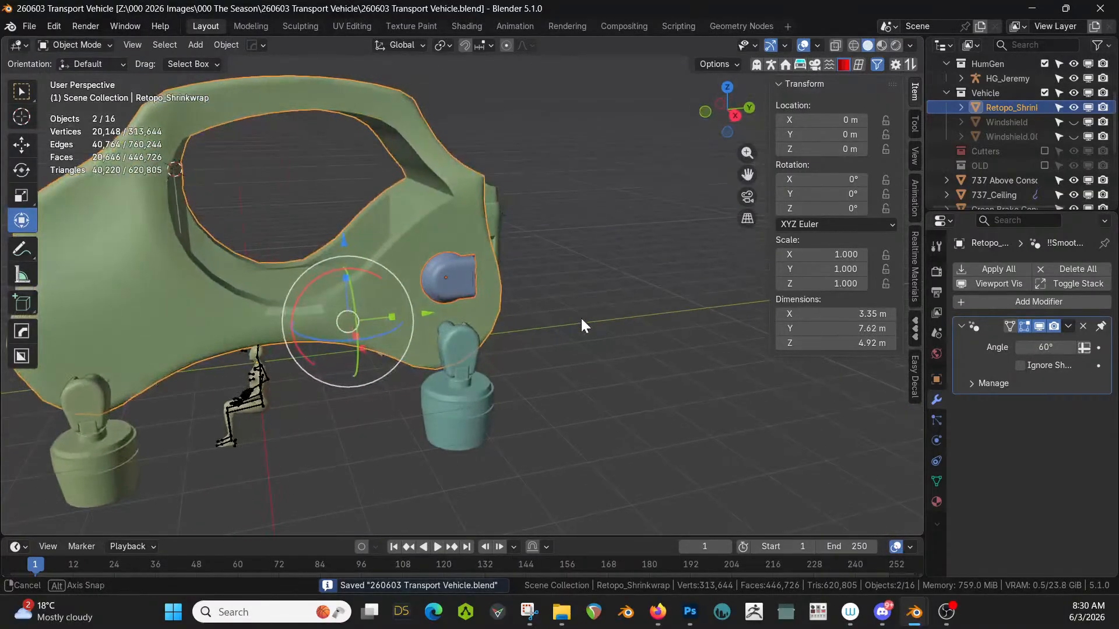
left_click(423, 239)
left_click(175, 248)
key("Tab")
left_click(152, 273)
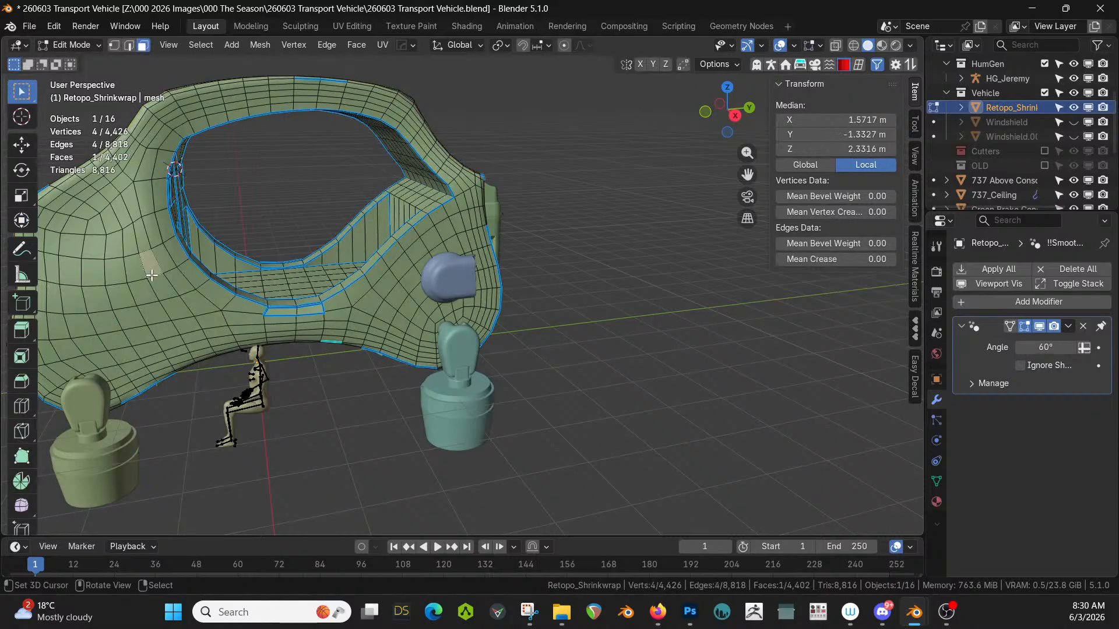
key("l")
middle_click_drag(152, 275, 353, 330)
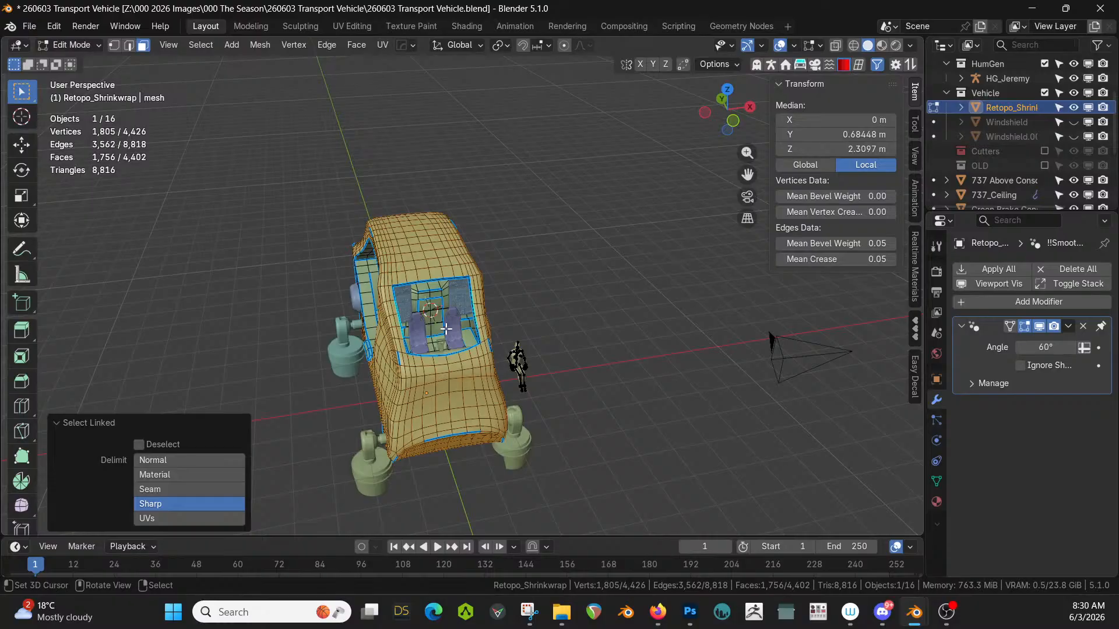
Add a bisecting mirror modifier across the X axis to the hull and check its selected shell faces.
key("Tab")
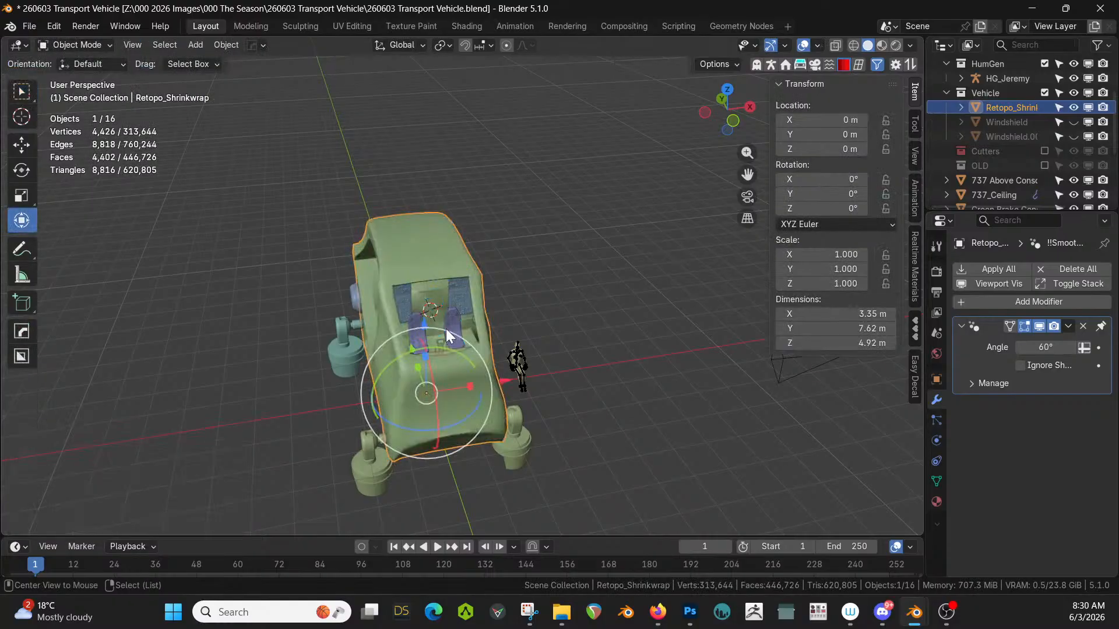
key("alt+x")
left_click(523, 380)
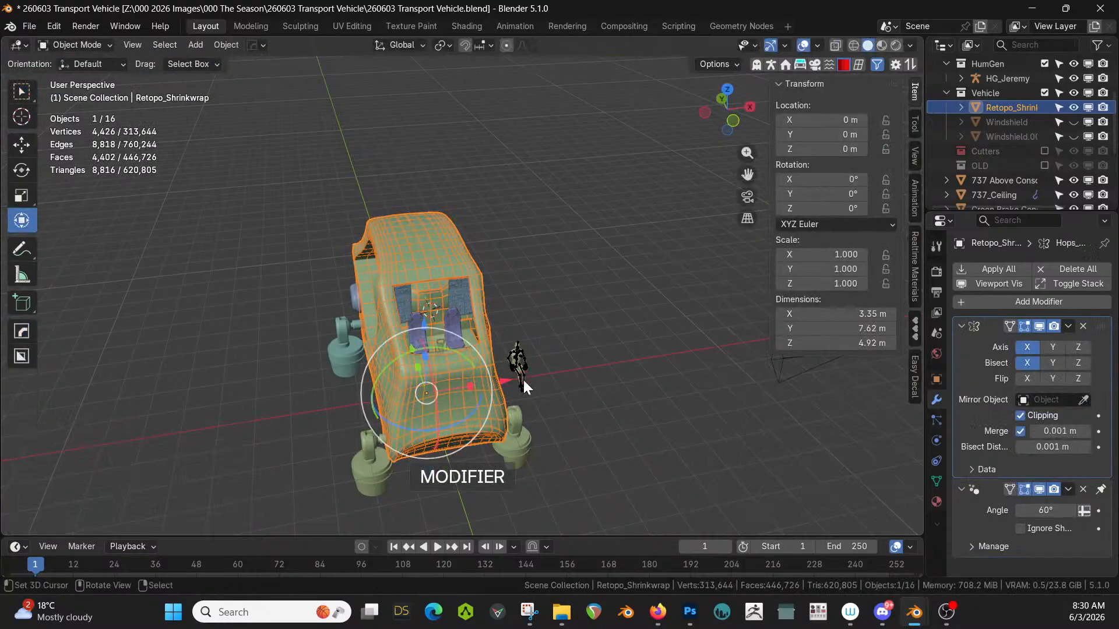
scroll(523, 379, "up", 3)
key("Tab")
middle_click_drag(523, 380, 443, 368)
scroll(450, 360, "up", 4)
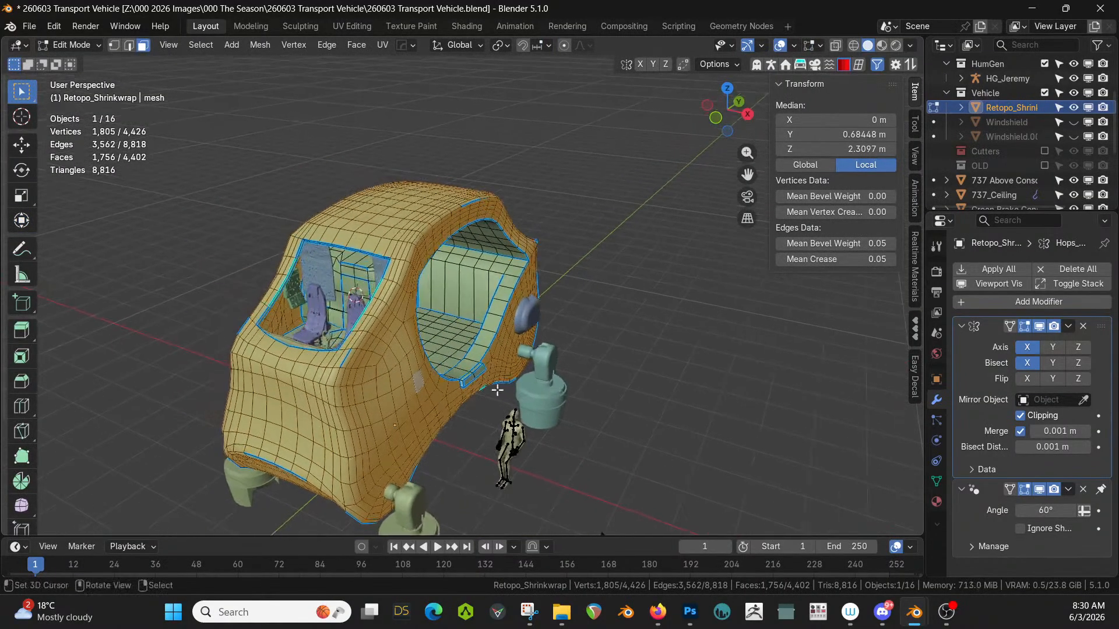
Generate Random Panels over the hull's selected shell faces with a panel seed of 2.
key("Tab")
middle_click_drag(495, 397, 453, 385)
key("shift+v")
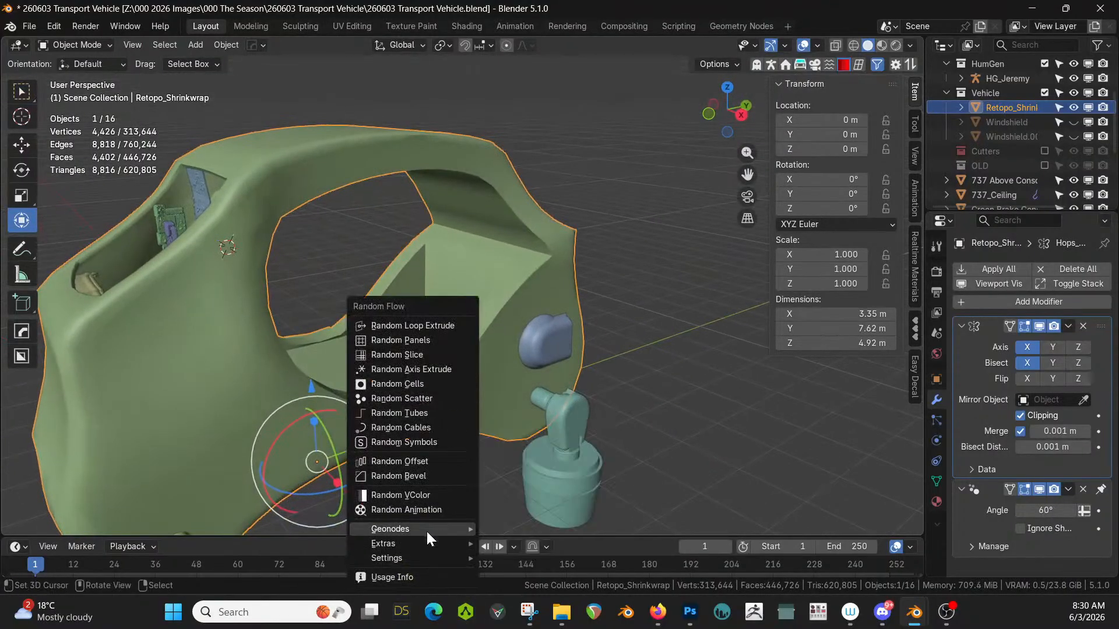
mouse_move(425, 545)
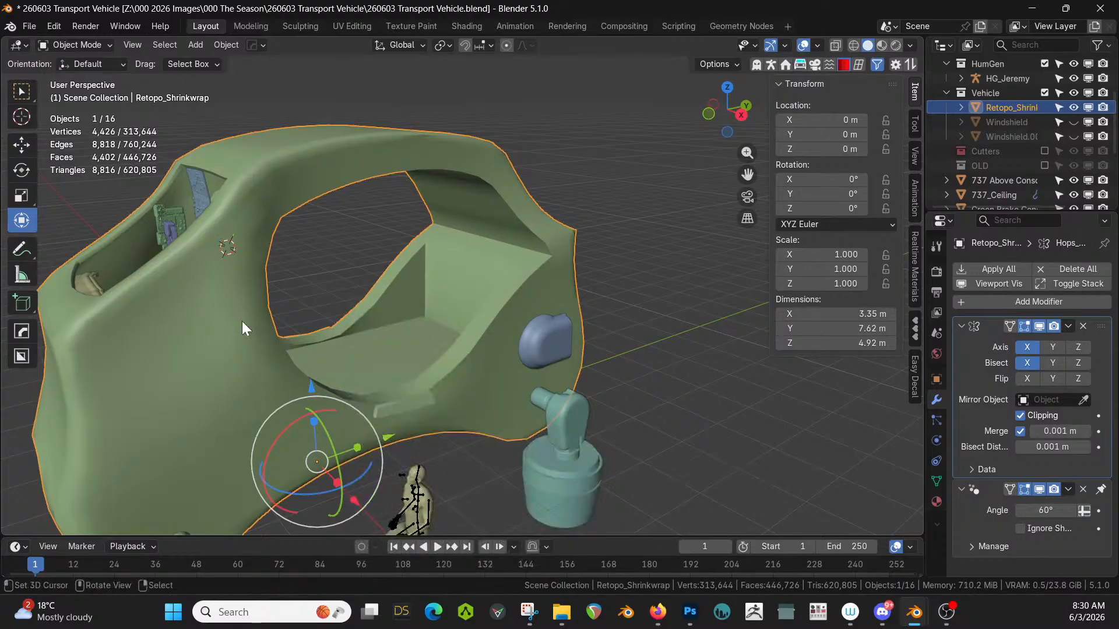
key("shift+v")
left_click(211, 101)
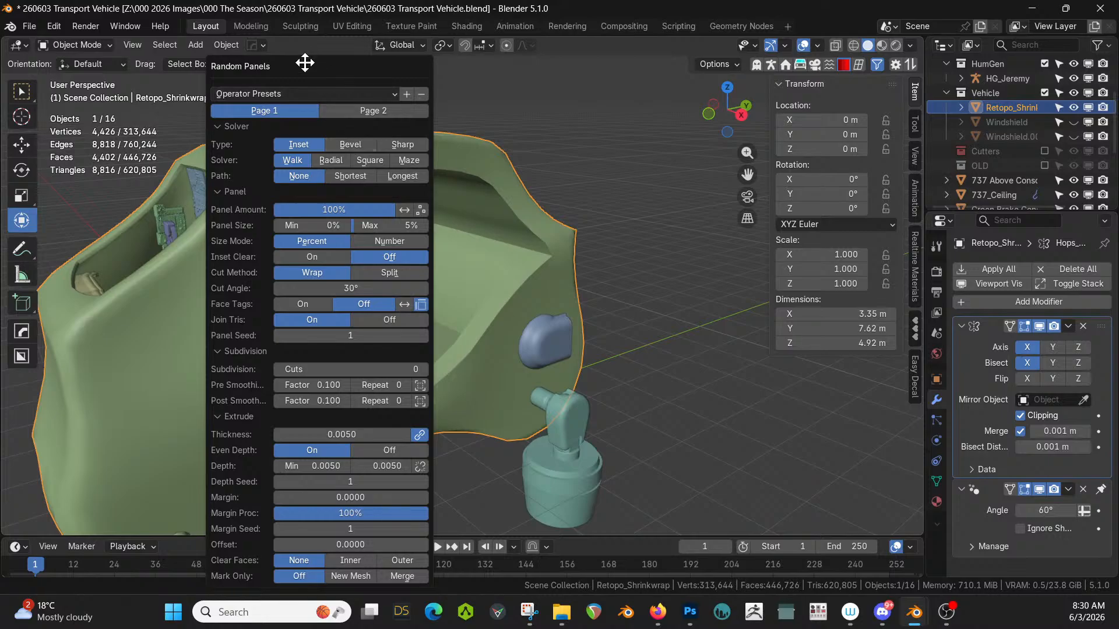
left_click_drag(305, 62, 794, 35)
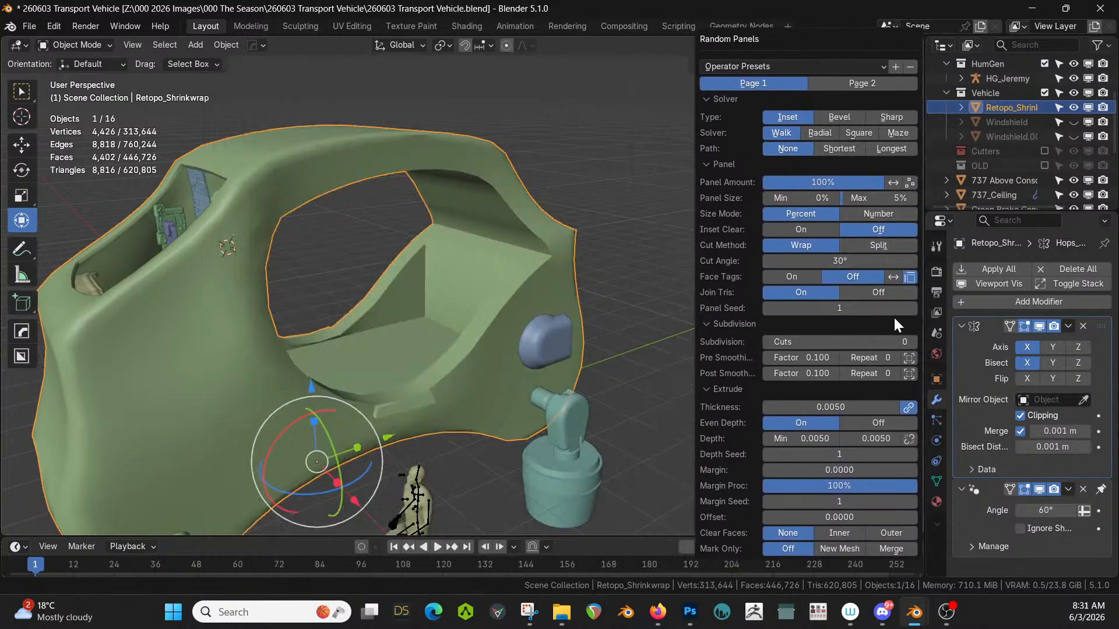
left_click(911, 308)
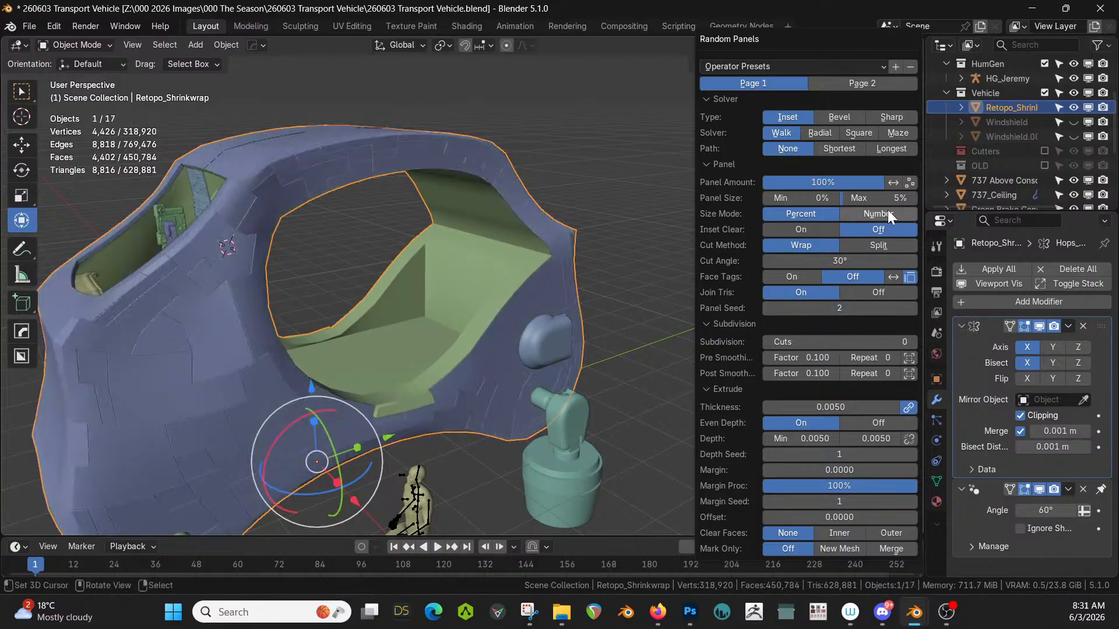
Set the random panels' maximum size to 30% and their solver to Radial, accept them and save the file.
left_click(868, 200)
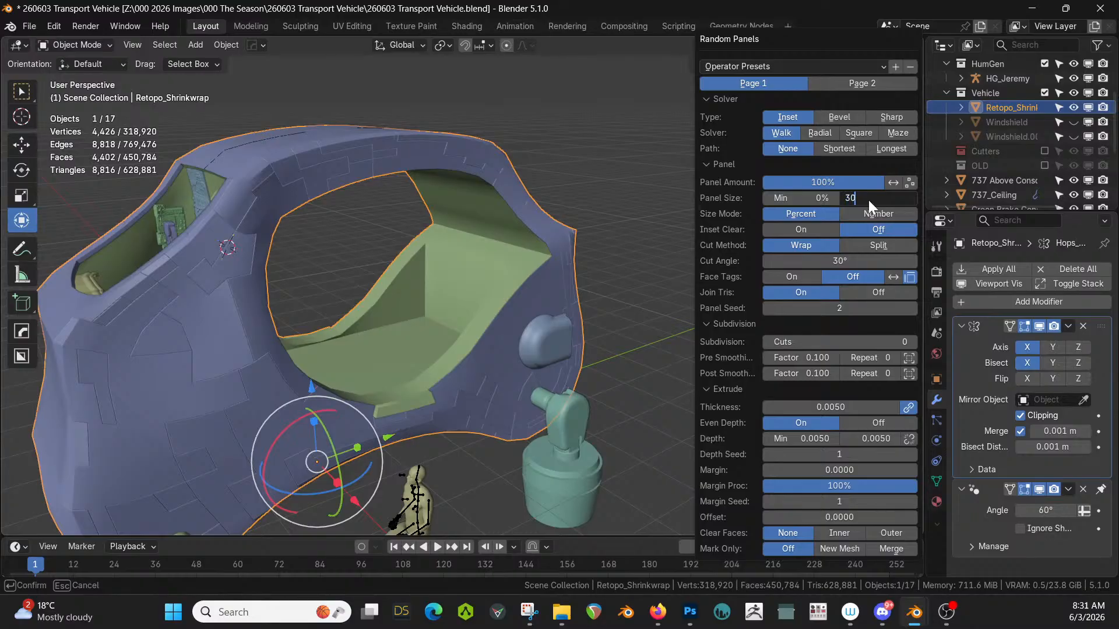
key("Return")
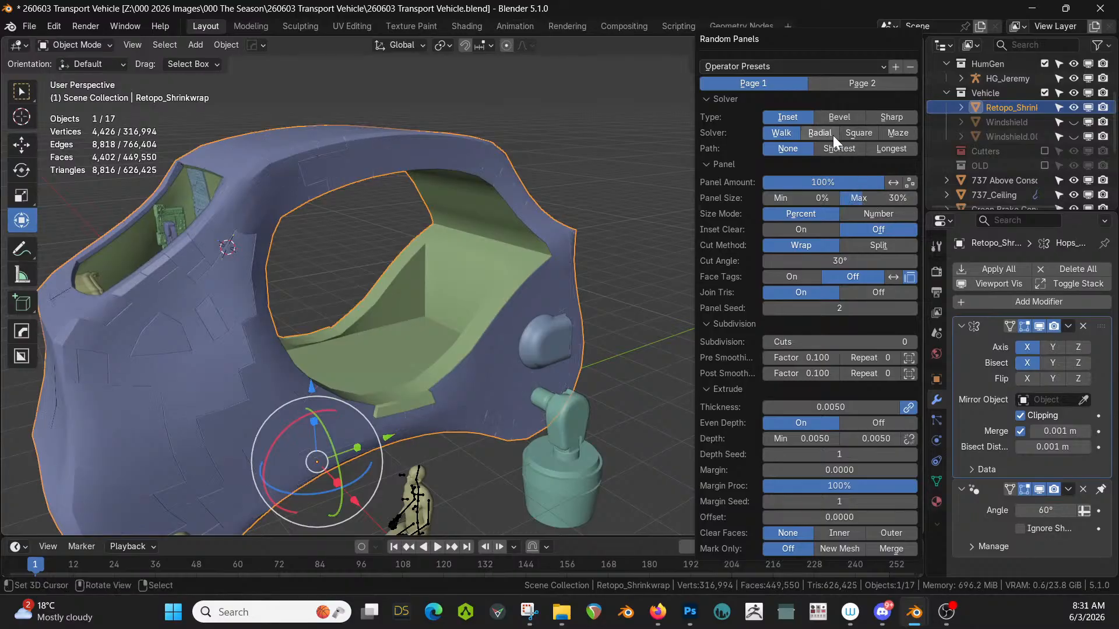
left_click(811, 134)
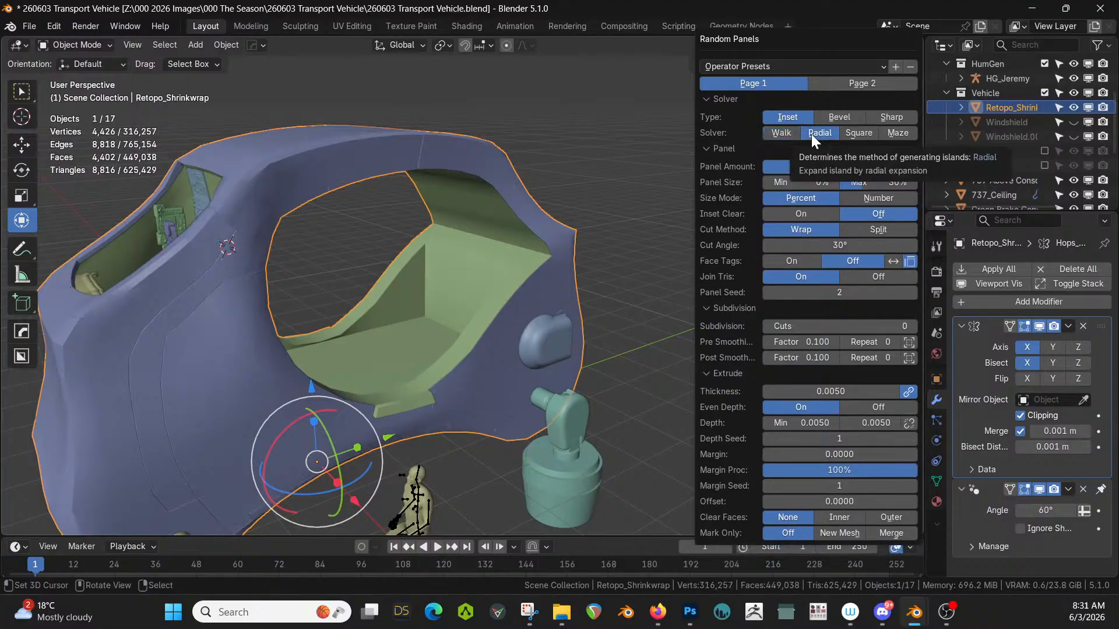
mouse_move(367, 350)
middle_mouse_down()
mouse_move(361, 382)
mouse_move(429, 355)
mouse_move(508, 360)
mouse_move(523, 374)
mouse_move(572, 335)
mouse_move(571, 309)
mouse_move(563, 294)
mouse_move(500, 397)
mouse_move(406, 402)
mouse_move(336, 385)
mouse_move(300, 407)
mouse_move(223, 405)
mouse_move(114, 373)
mouse_move(316, 369)
mouse_move(355, 350)
mouse_move(327, 392)
mouse_move(268, 357)
mouse_move(256, 371)
mouse_move(133, 401)
mouse_move(120, 434)
mouse_move(135, 478)
mouse_move(344, 422)
mouse_move(357, 363)
middle_mouse_up()
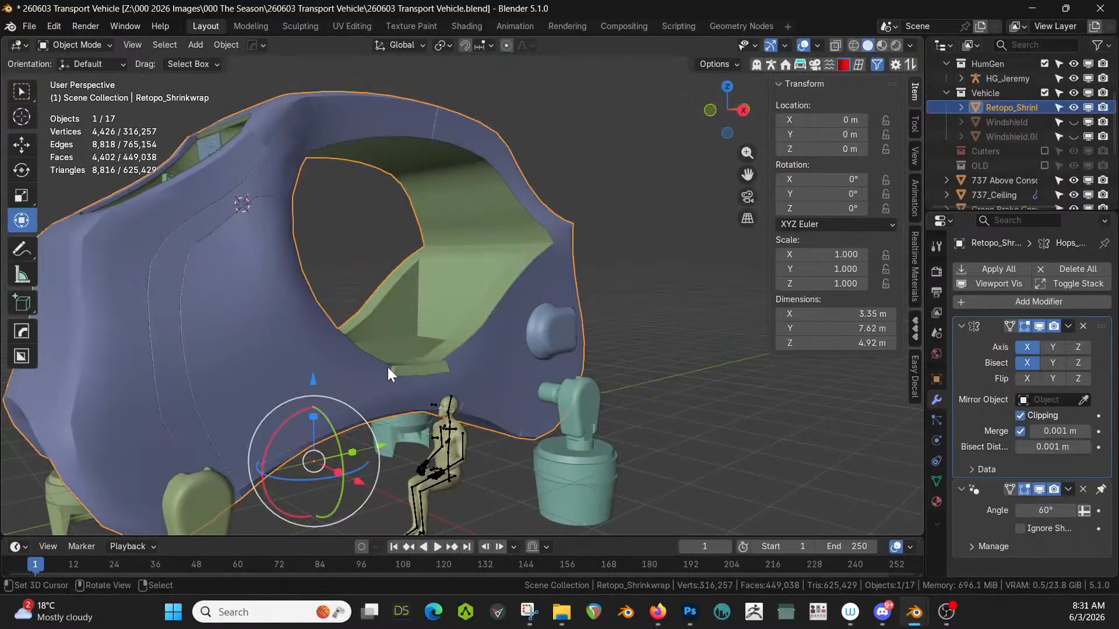
middle_click_drag(387, 367, 467, 362)
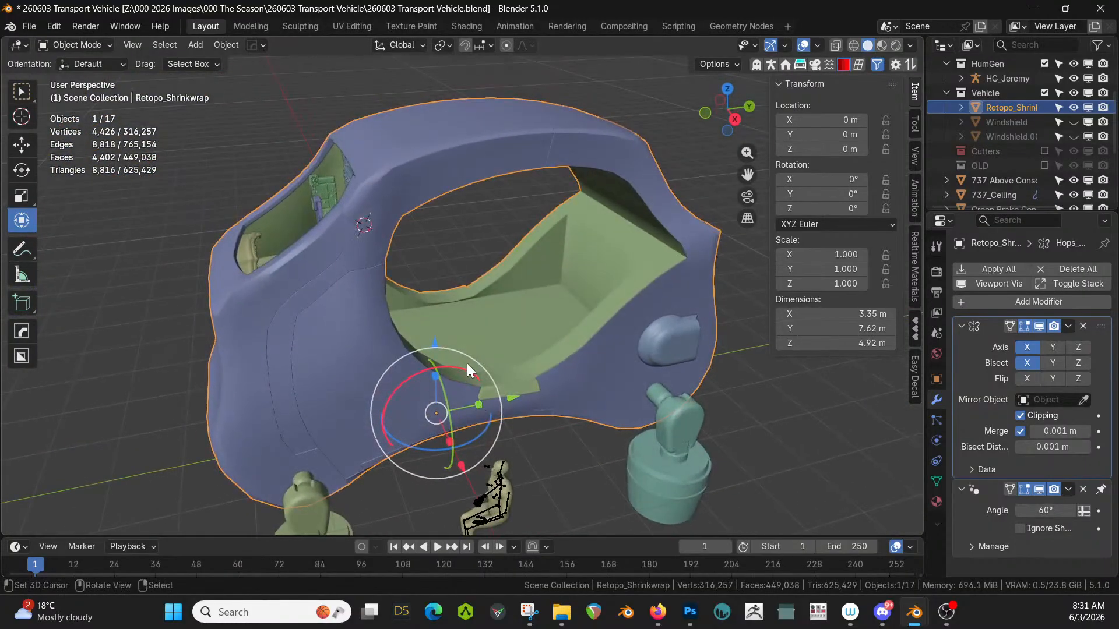
key("ctrl+s")
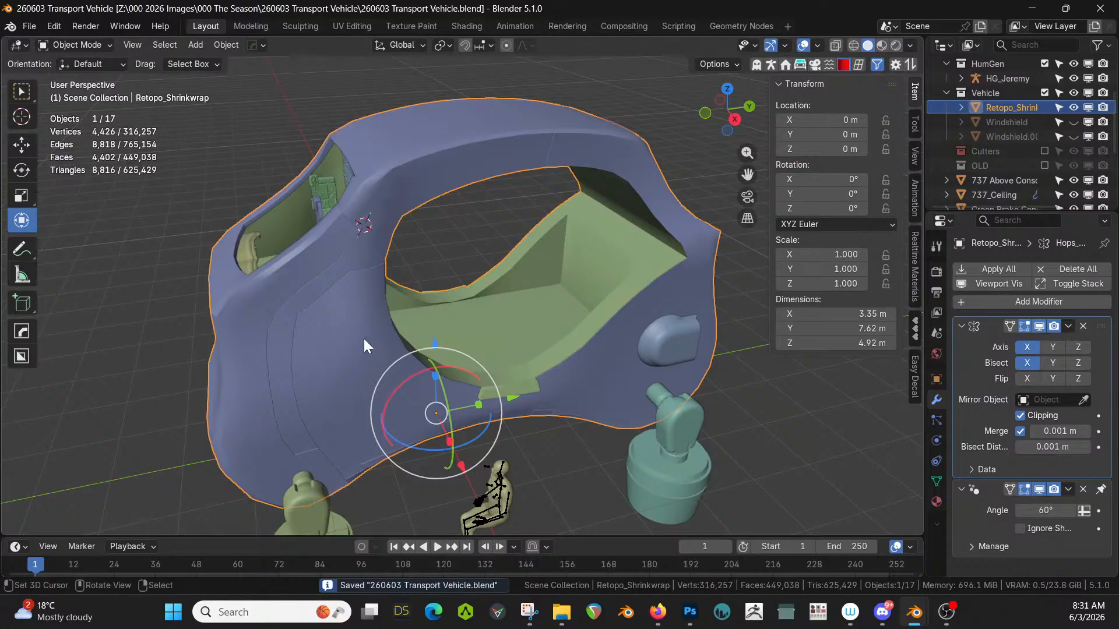
Isolate the original hull, delete its selected outer shell faces and bring the other objects back into view.
key("KP_Divide")
key("Tab")
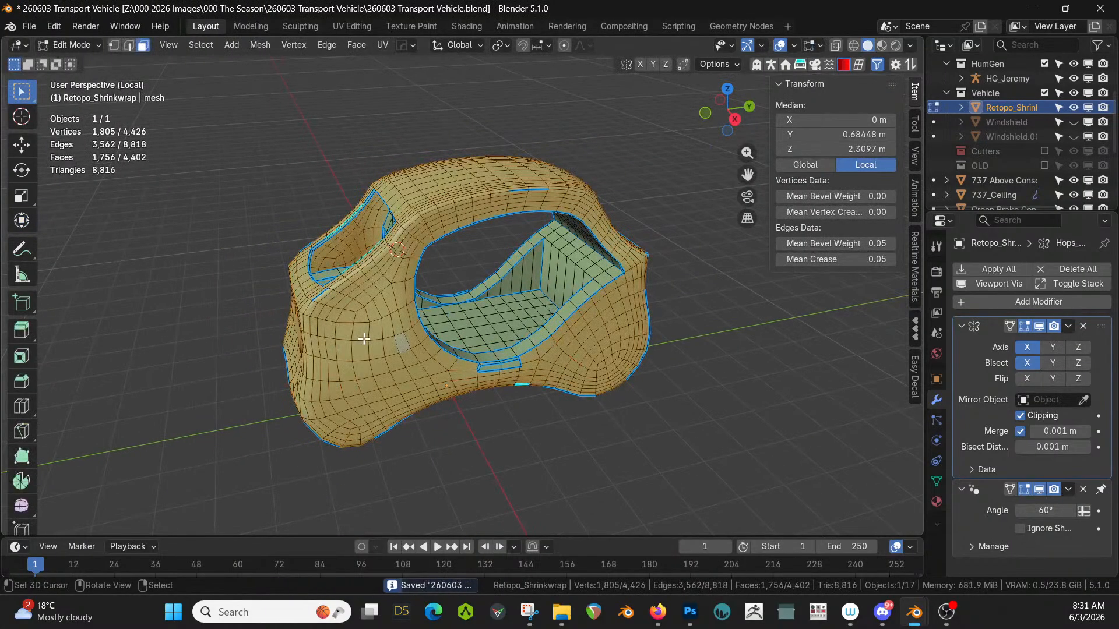
key("x")
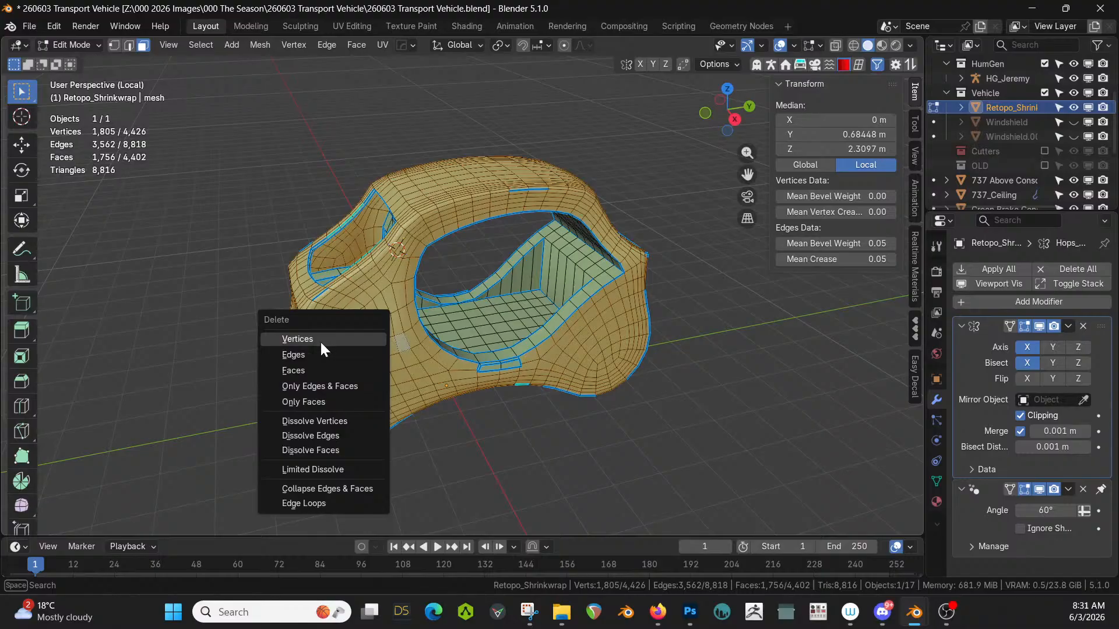
left_click(306, 366)
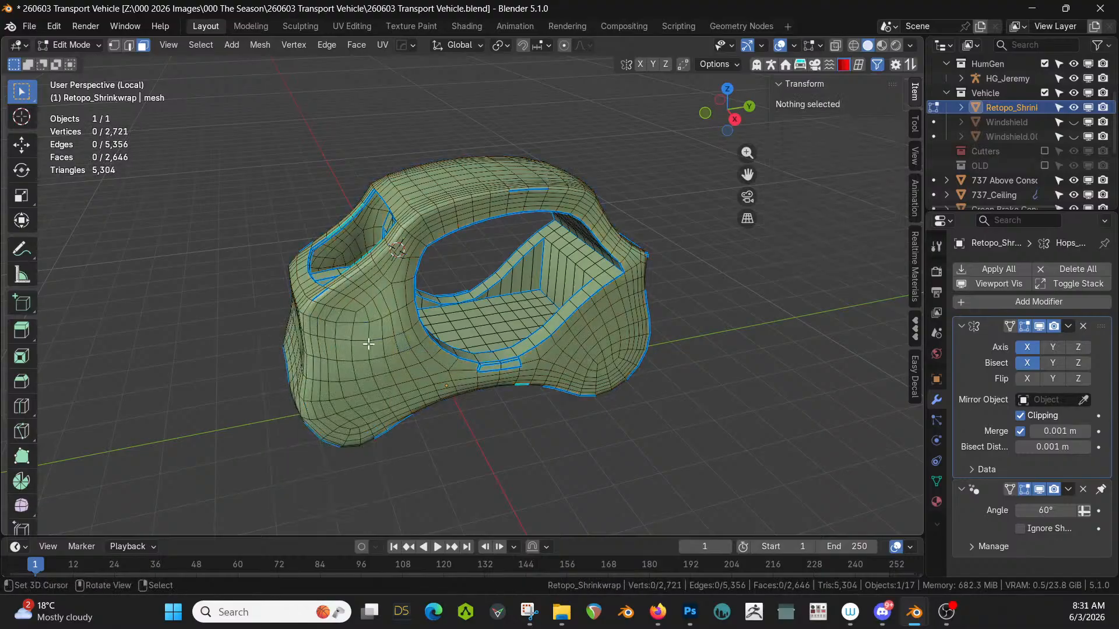
middle_click_drag(368, 344, 601, 345)
key("KP_Divide")
Check the hull's remaining interior by selecting its linked faces from the side opening, and clear the selection.
scroll(407, 340, "up", 3)
left_click(666, 247)
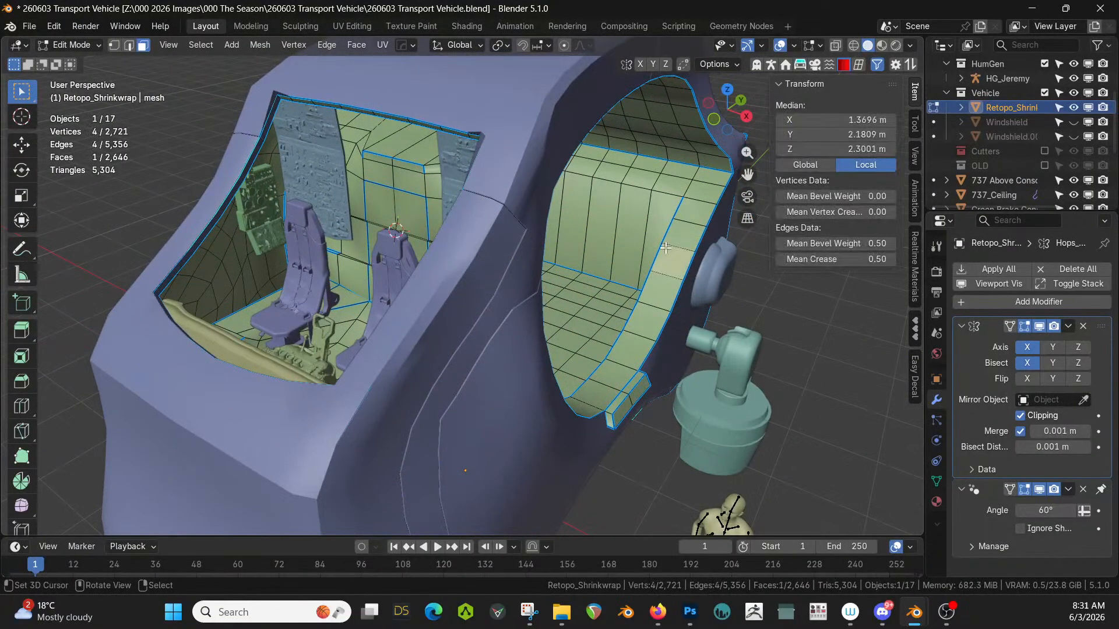
key("l")
middle_click_drag(665, 248, 681, 352)
key("alt+a")
key("Tab")
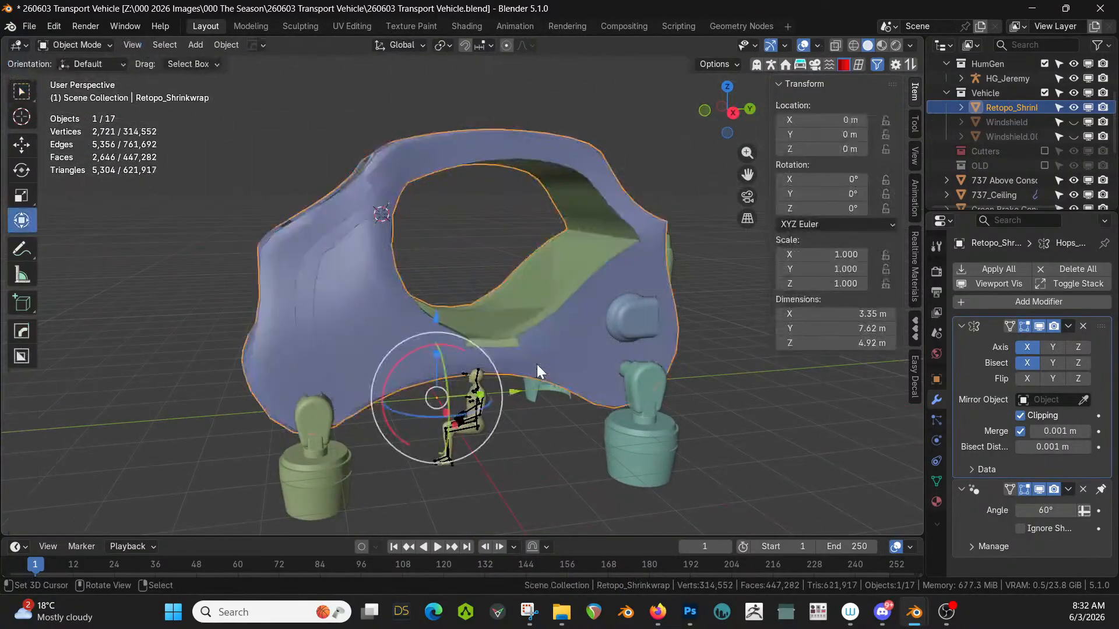
Examine the hull around the thrust engine and rear leg for faces remaining beneath the panel shell.
middle_click_drag(537, 369, 527, 404)
key("Tab")
scroll(536, 408, "up", 6)
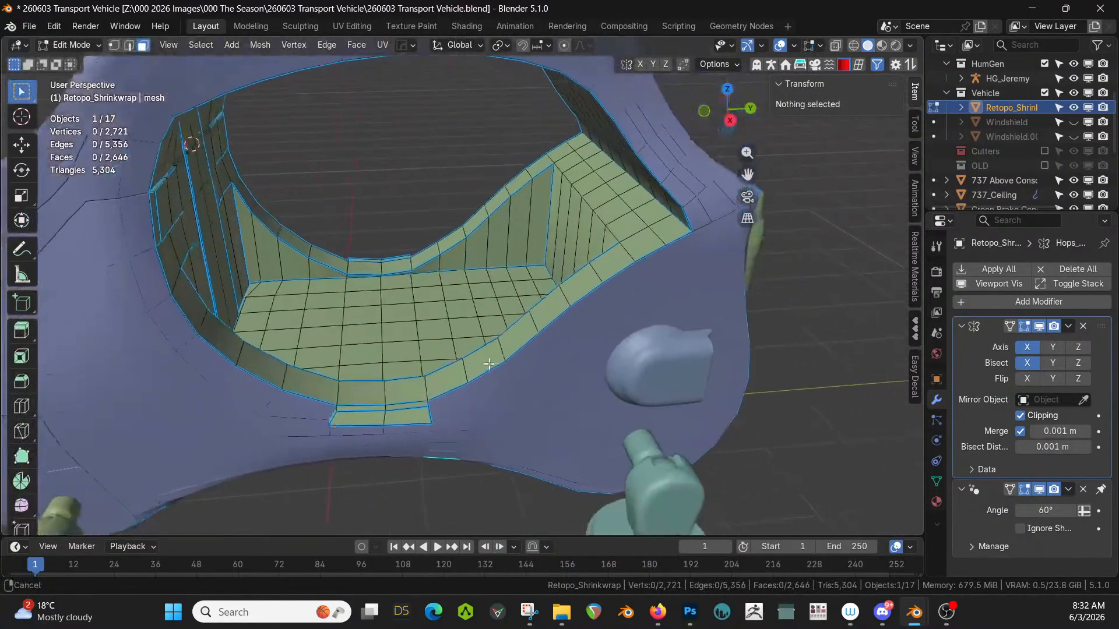
middle_click_drag(606, 430, 545, 366)
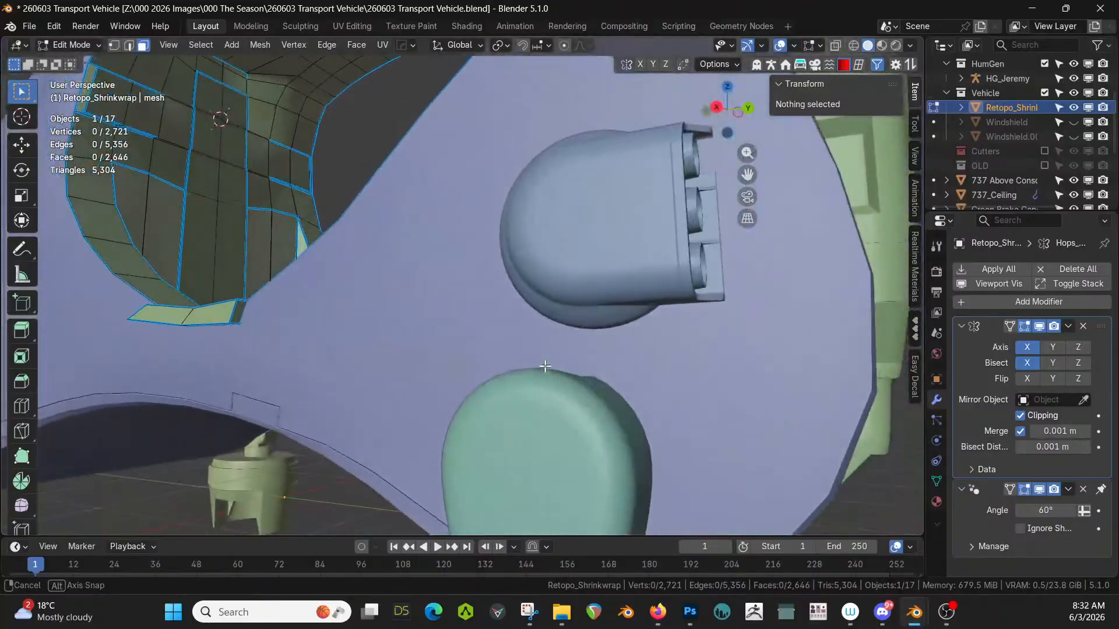
left_click(506, 332)
key("Tab")
key("Tab")
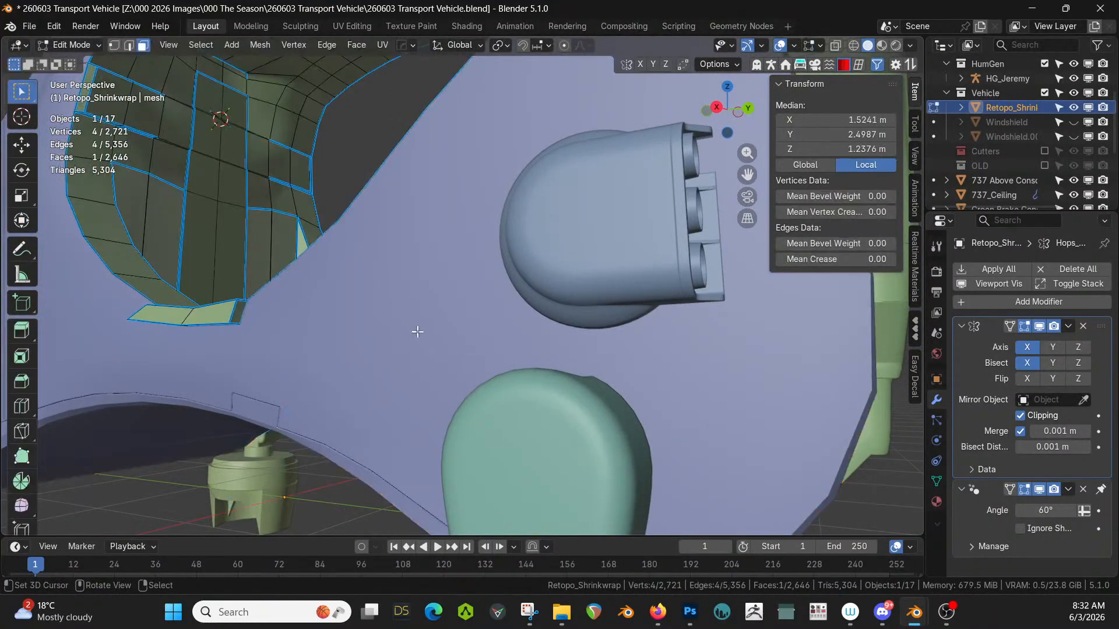
key("Tab")
key("Tab")
scroll(350, 357, "down", 10)
key("Tab")
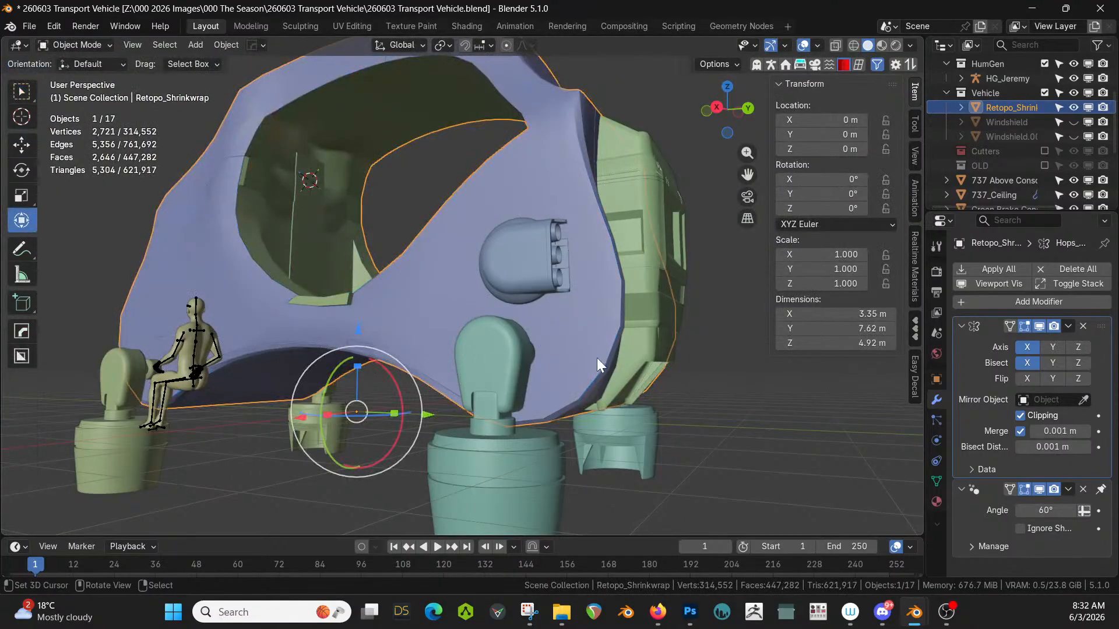
Open the random panel shell in Edit Mode with its panel faces selected, framing the front and side.
left_click(596, 357)
key("Tab")
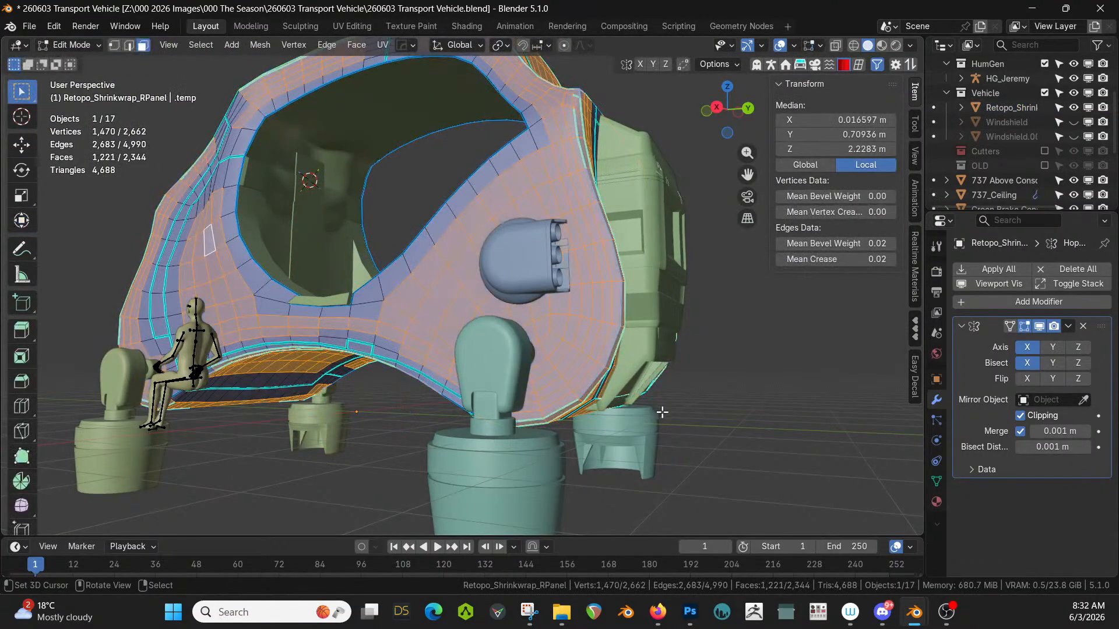
middle_click_drag(662, 412, 679, 460)
middle_click_drag(571, 432, 629, 451)
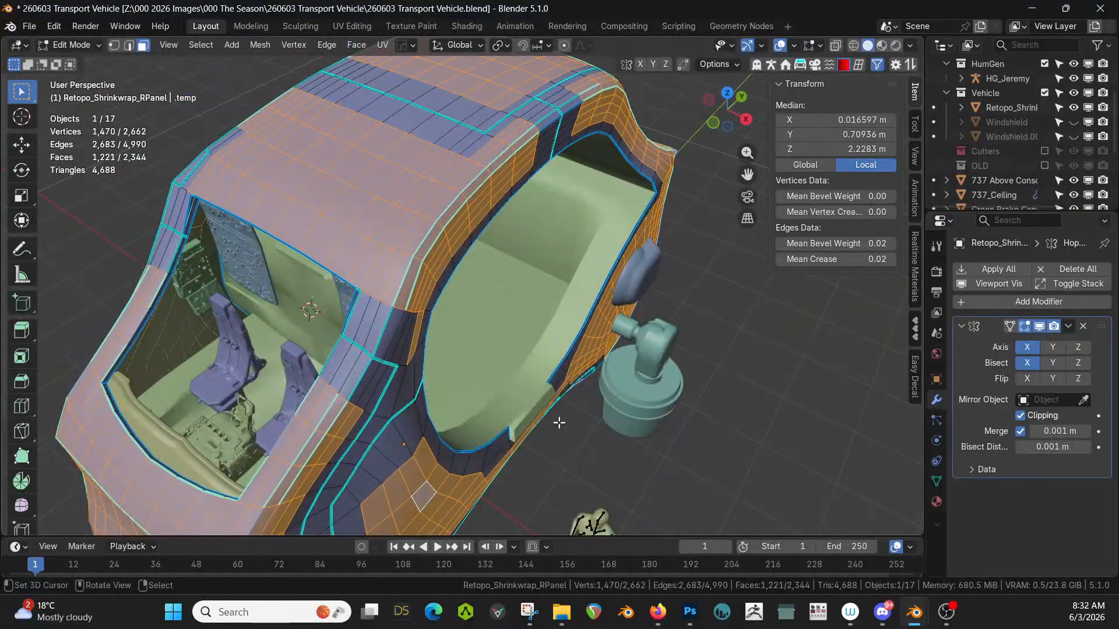
middle_click_drag(559, 422, 566, 383)
Try to extrude the panel shell's selected faces outward along their normals by about 0.034 m.
key("alt+e")
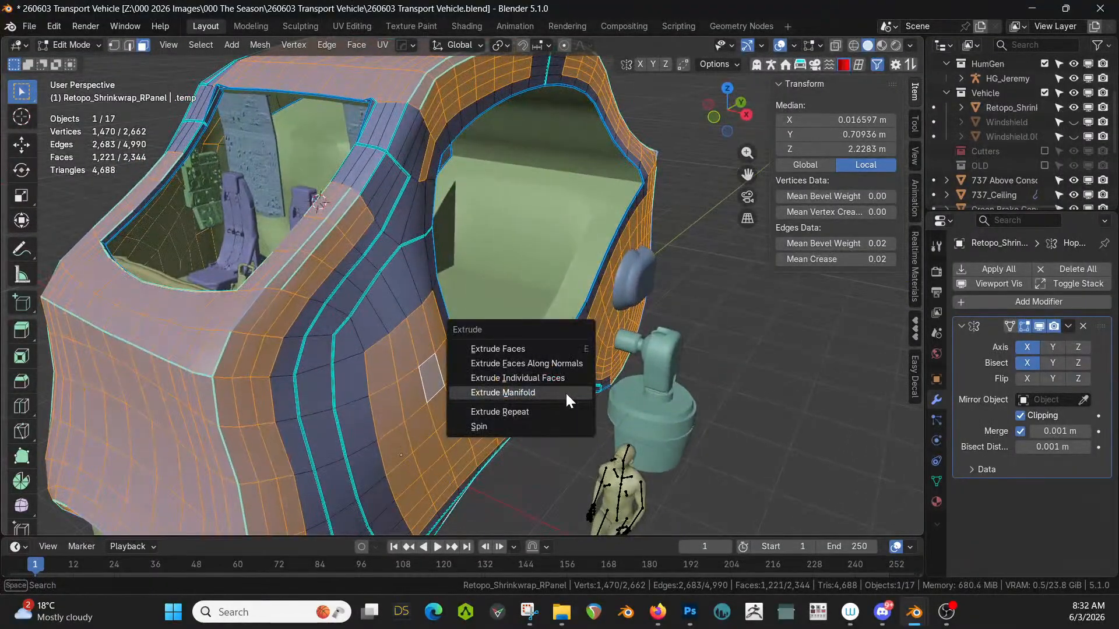
left_click(568, 365)
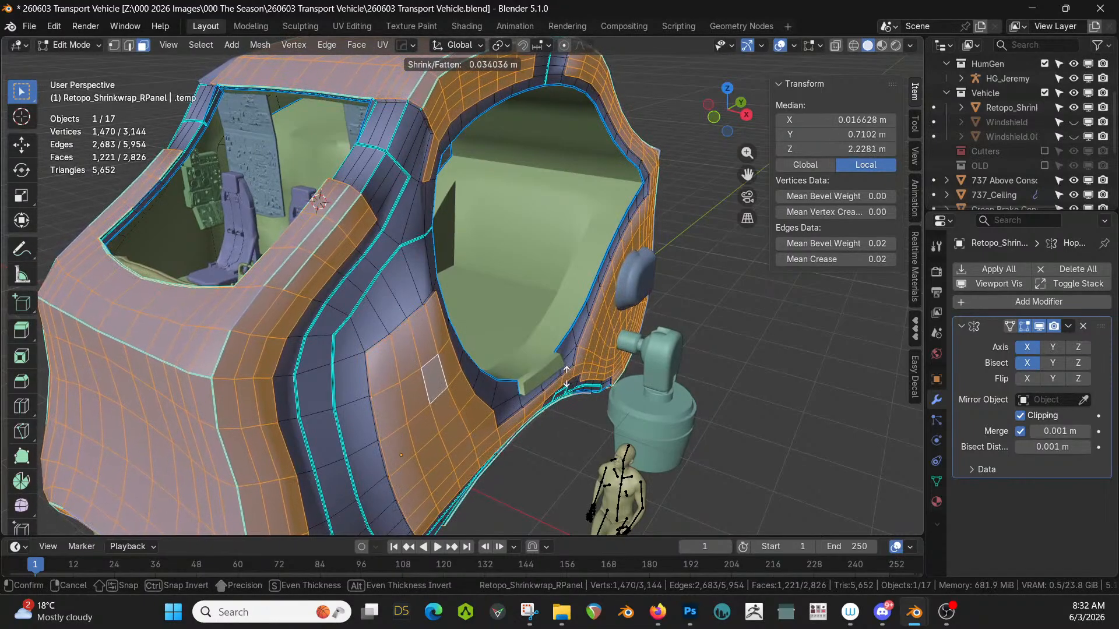
left_click(567, 377)
middle_click_drag(566, 377, 519, 401)
key("Tab")
key("q")
left_click(400, 338)
scroll(540, 373, "down", 2)
scroll(526, 350, "up", 4)
key("Tab")
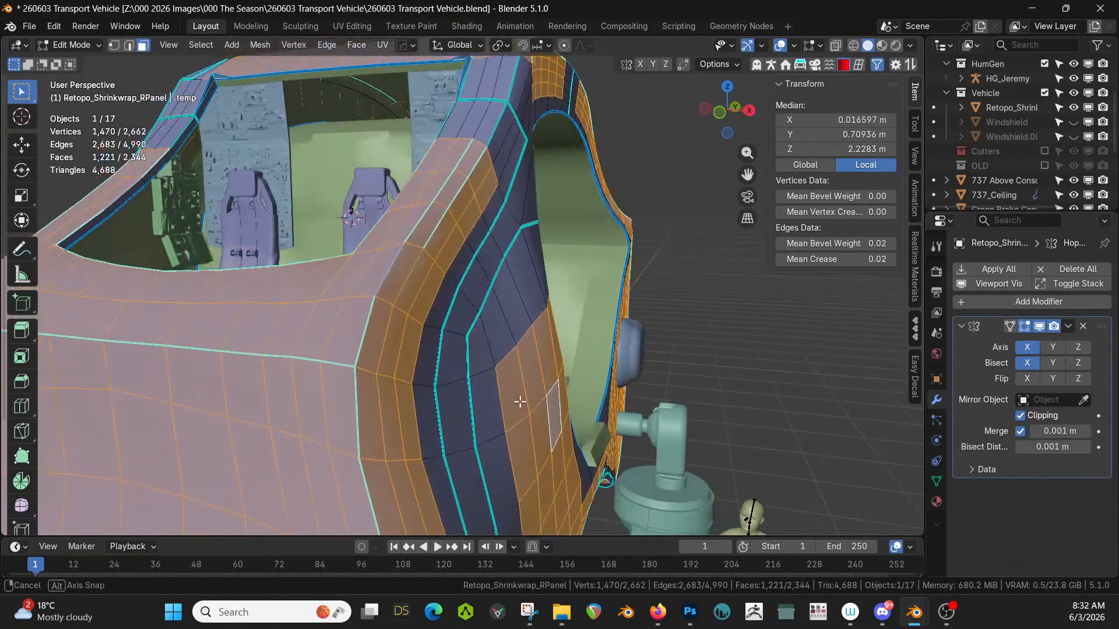
Extrude the panel shell's selected faces 0.01 m along their normals, and sharpen the shell with HOps at 60°.
key("alt+e")
left_click(554, 426)
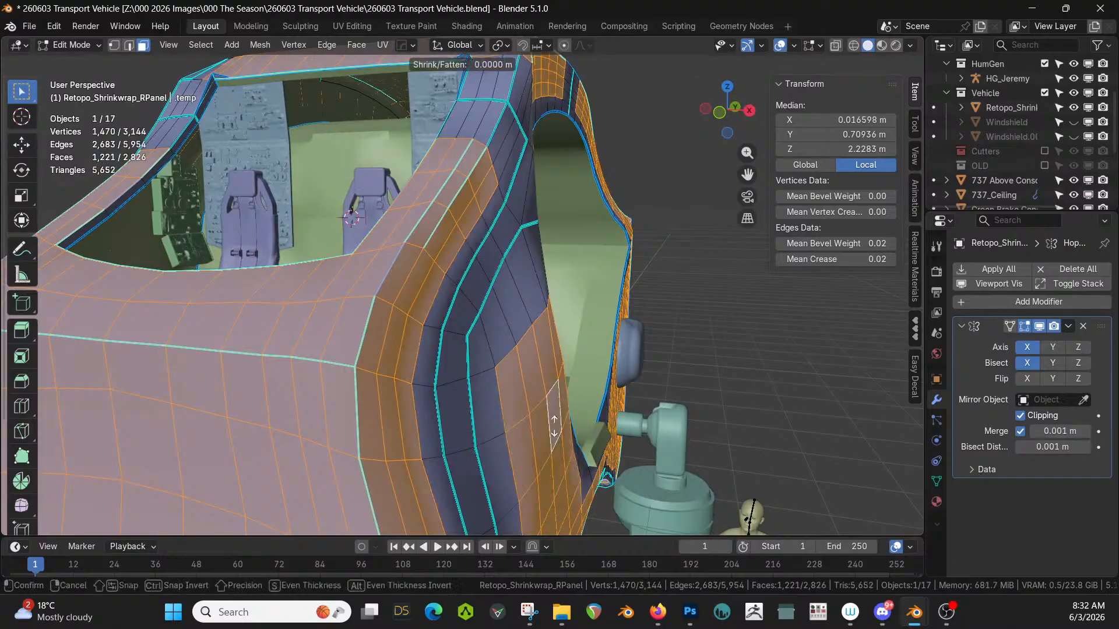
type(".01")
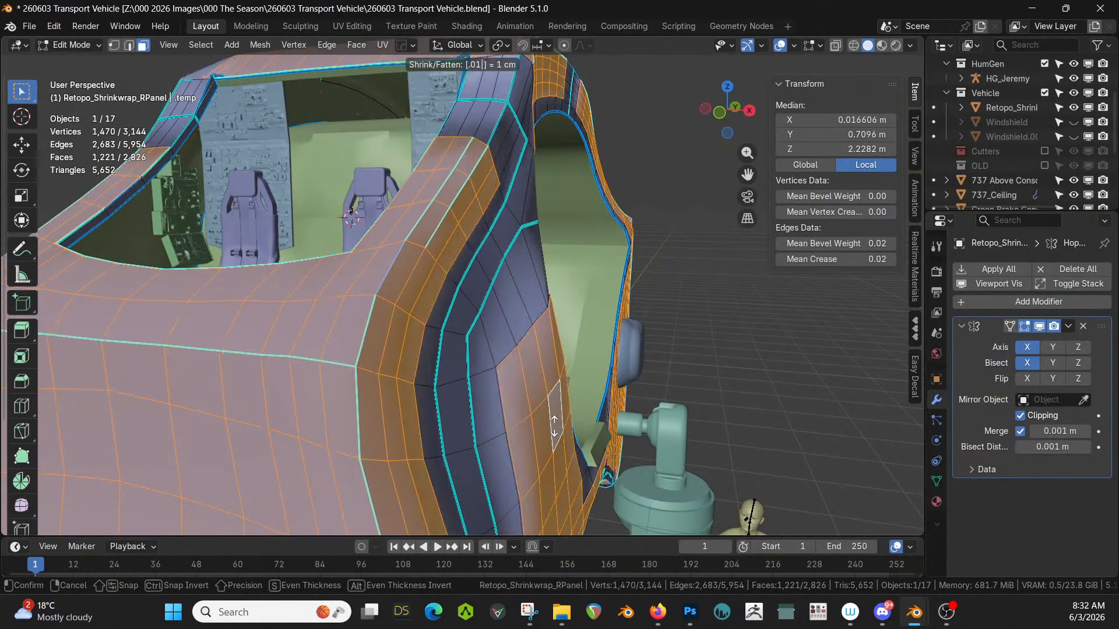
key("Return")
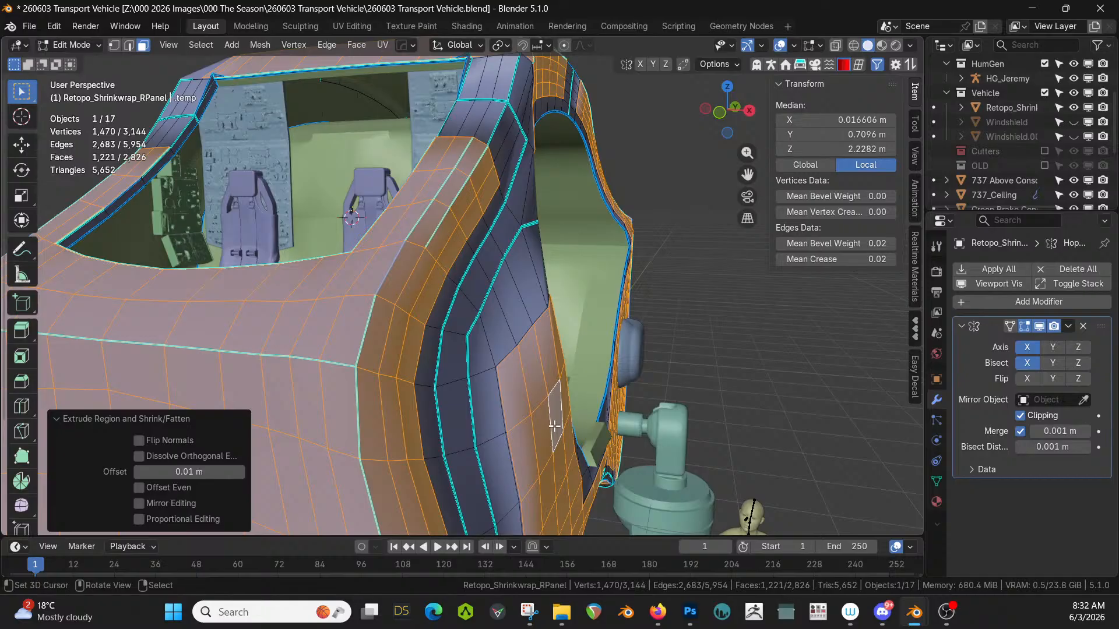
key("Tab")
key("q")
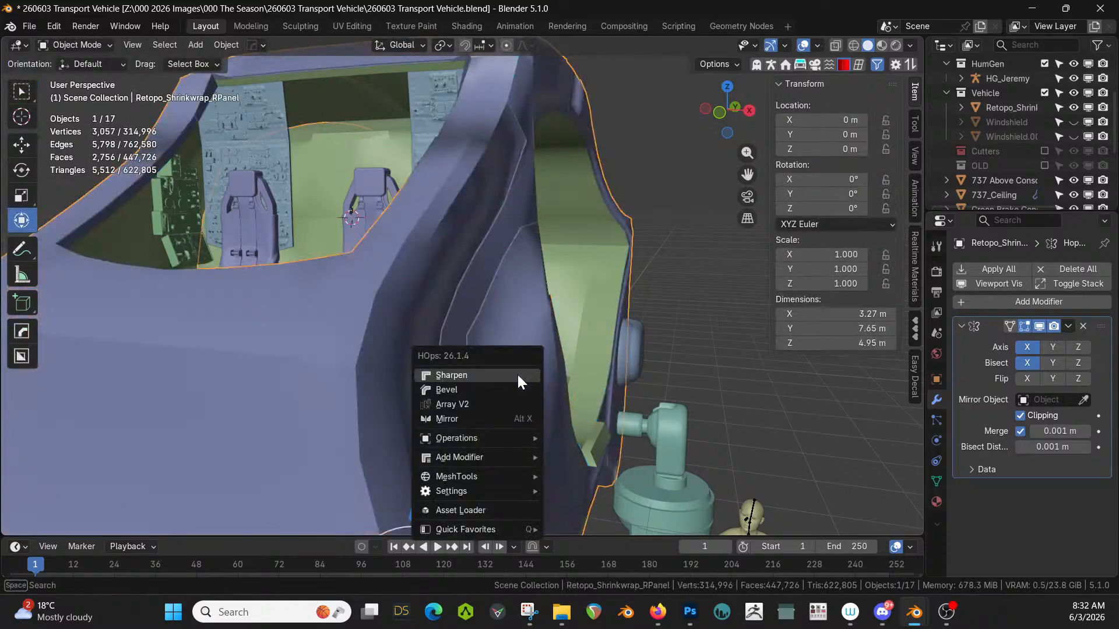
left_click(517, 374)
Extrude the end ring of the rear leg's connecting shaft along its normals by 0.214 m to form a flange.
scroll(519, 373, "down", 4)
middle_click_drag(519, 370, 434, 332)
scroll(488, 341, "up", 3)
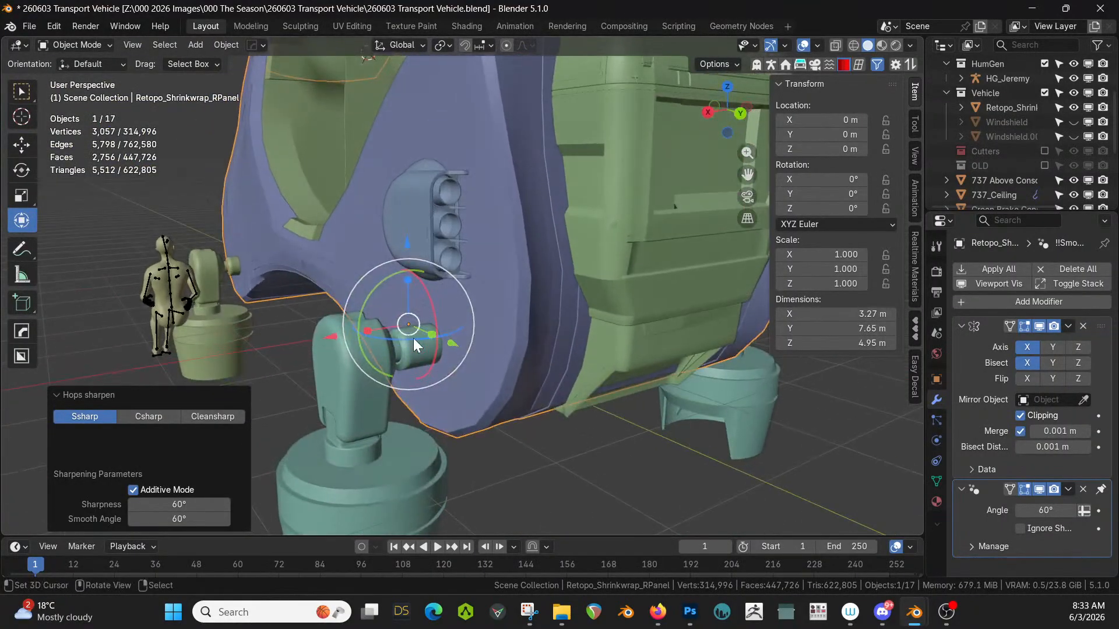
left_click(415, 344)
key("Tab")
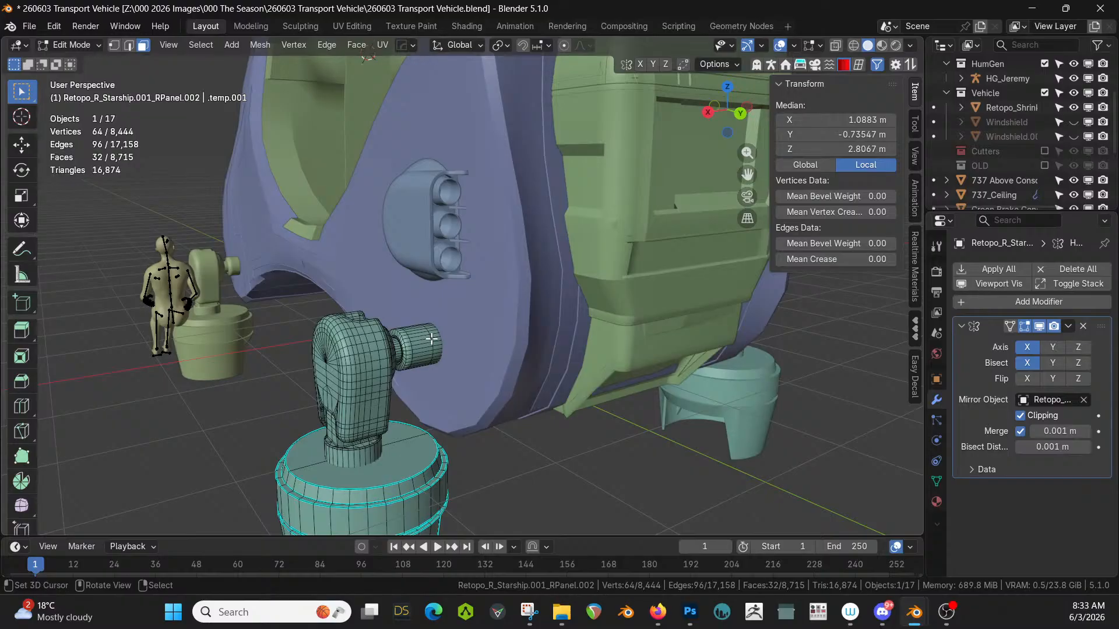
left_click(432, 338, "alt")
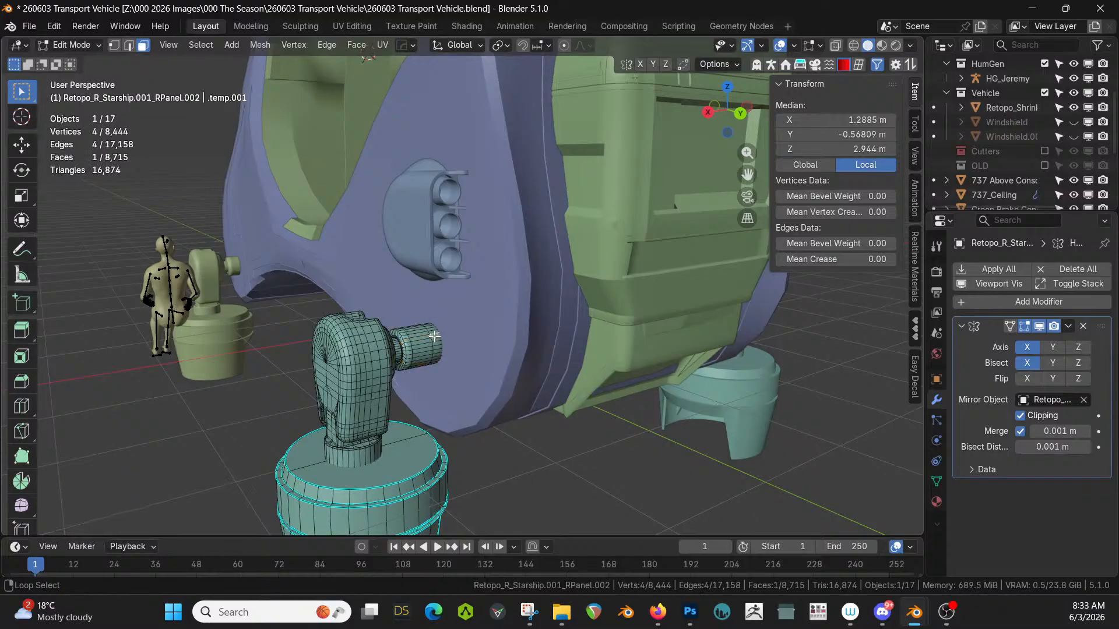
left_click(434, 336, "alt")
key("alt+e")
left_click(449, 358)
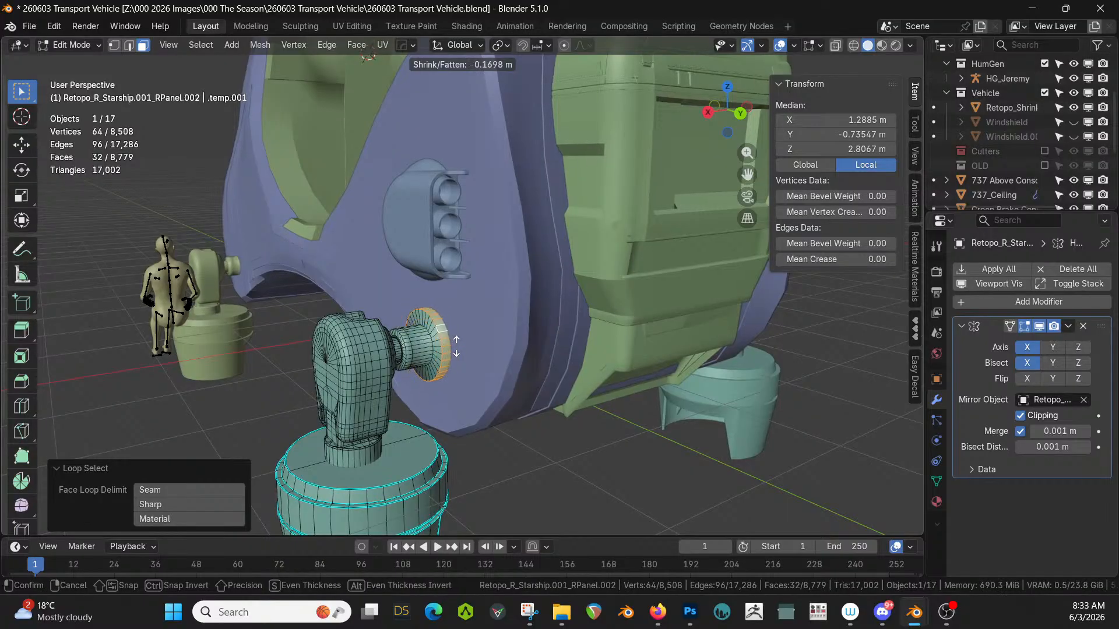
left_click(457, 344)
middle_click_drag(456, 344, 417, 344)
key("e")
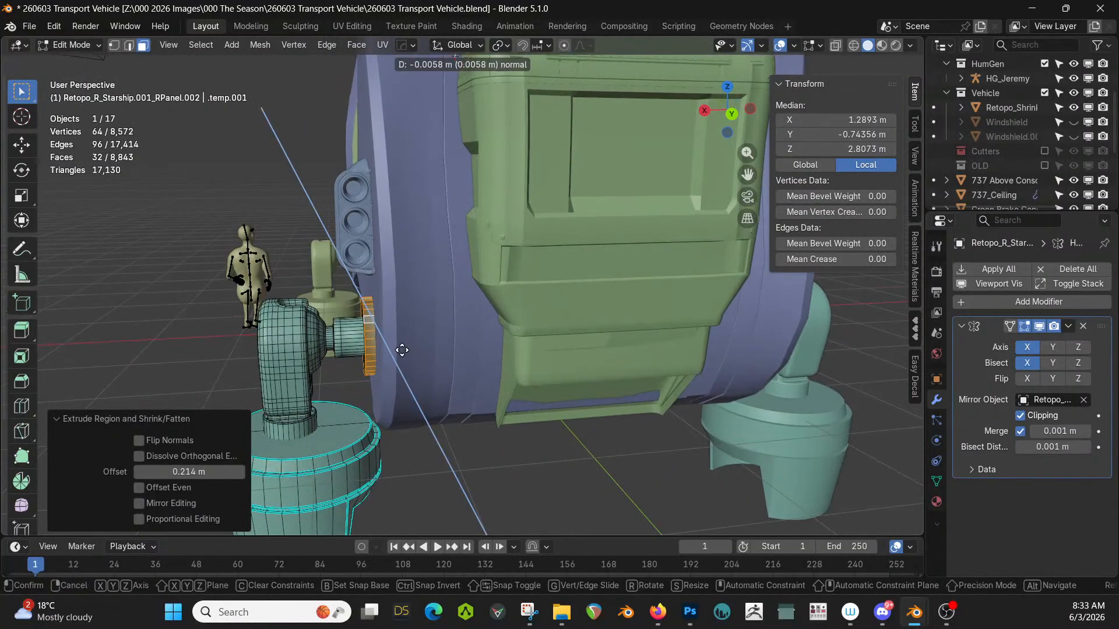
right_click(409, 351)
scroll(409, 350, "up", 3)
middle_click_drag(407, 350, 343, 352)
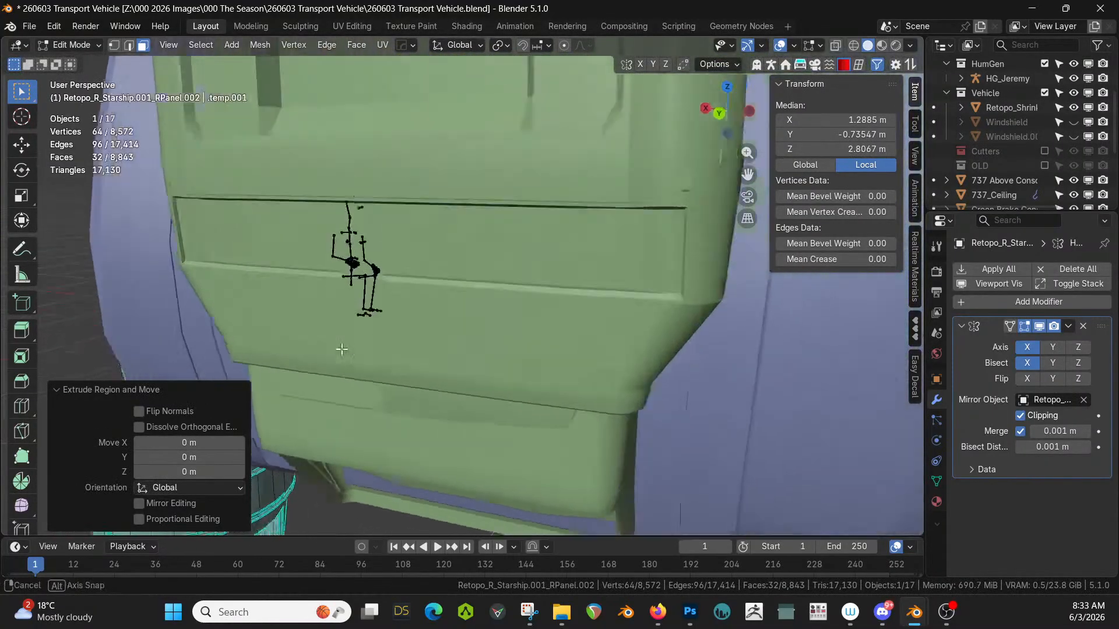
scroll(342, 352, "up", 6)
scroll(390, 370, "down", 10)
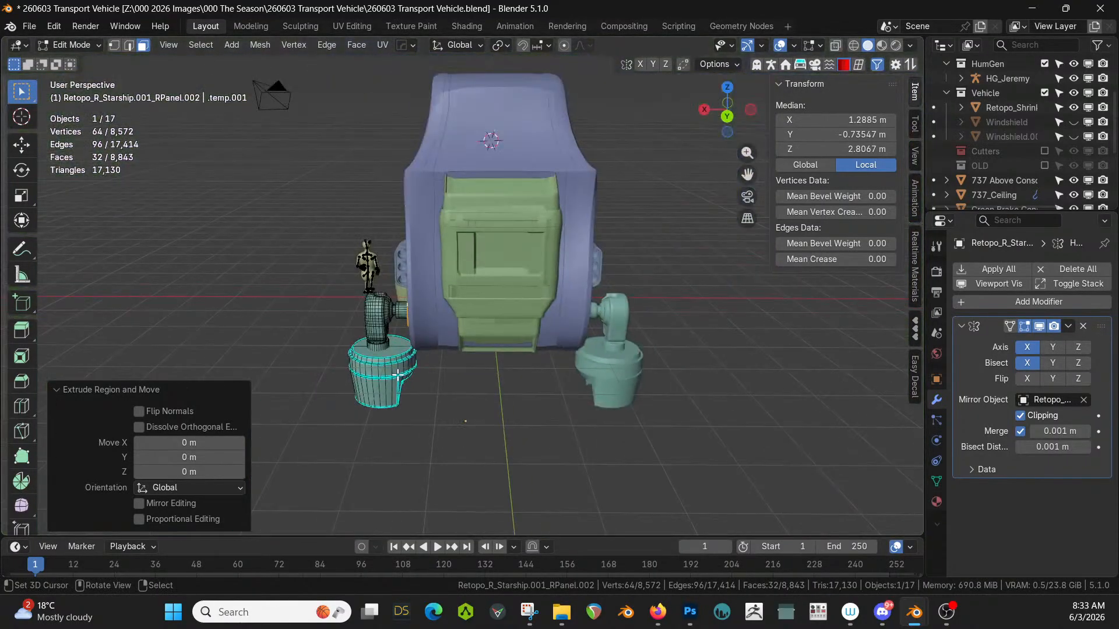
middle_click_drag(402, 373, 473, 399)
Make the front leg's mesh data single-user, separate from the rear leg's, and isolate the front leg in local view.
key("Tab")
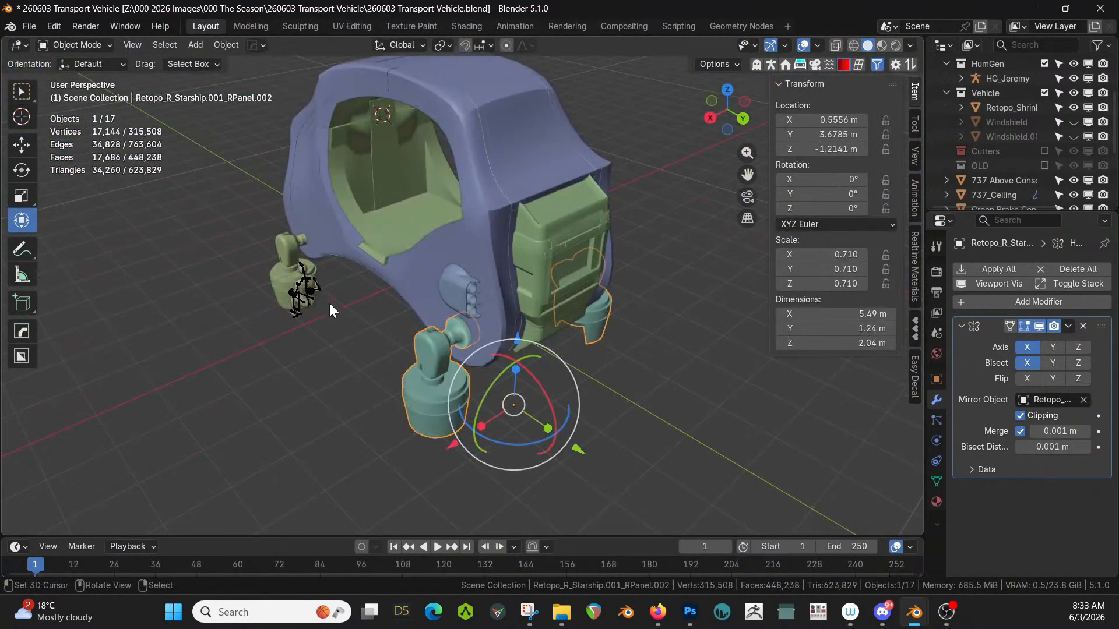
left_click(293, 258)
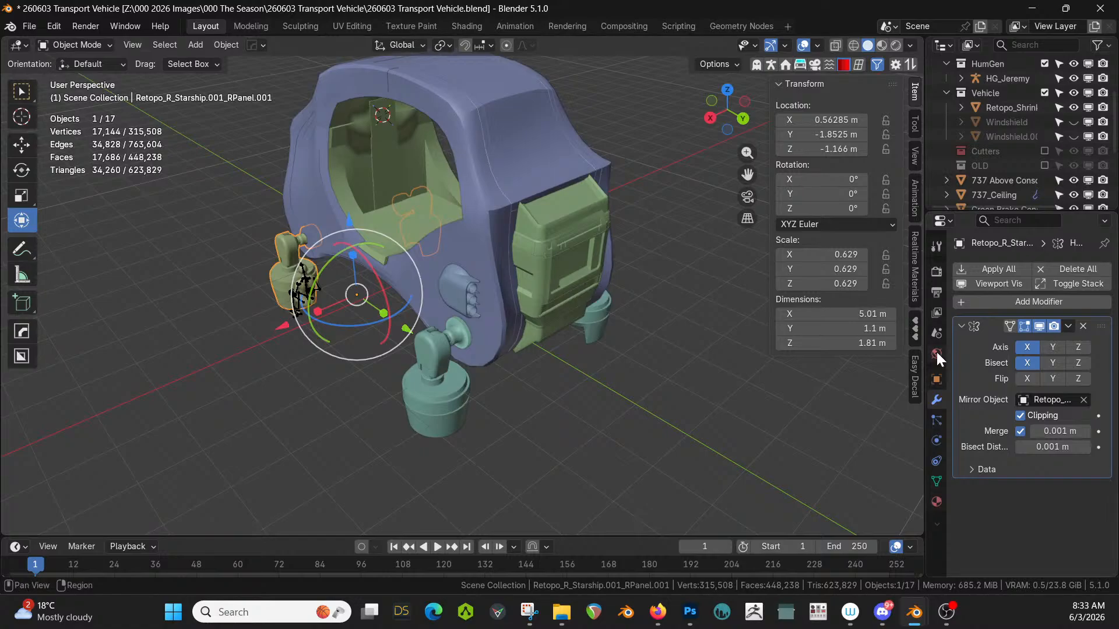
left_click(937, 481)
left_click(1084, 271)
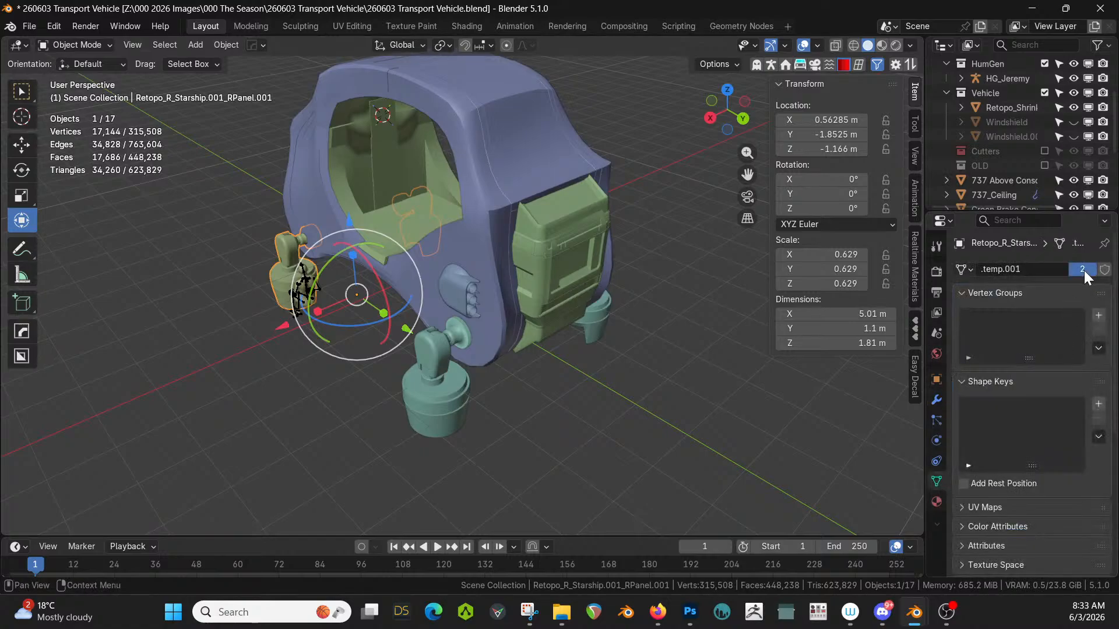
scroll(326, 313, "up", 3)
middle_click_drag(310, 316, 383, 417, "shift")
key("KP_Divide")
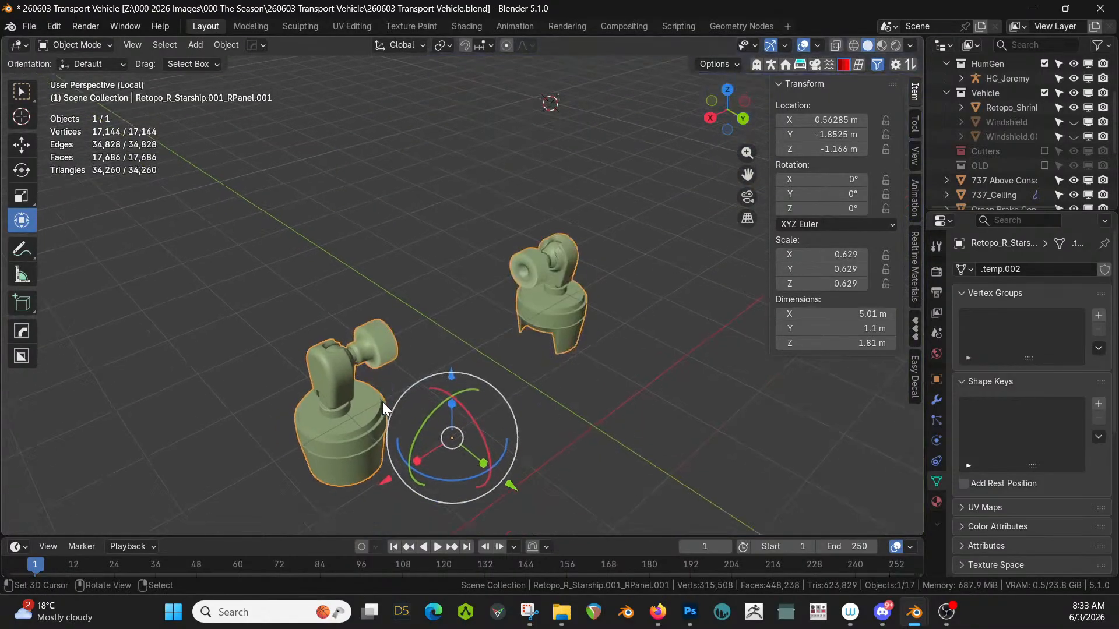
Extrude the flat face ring on the front leg's flange about 0.08 m away from the hull, with the whole vehicle back in view.
key("Tab")
left_click(370, 276, "alt")
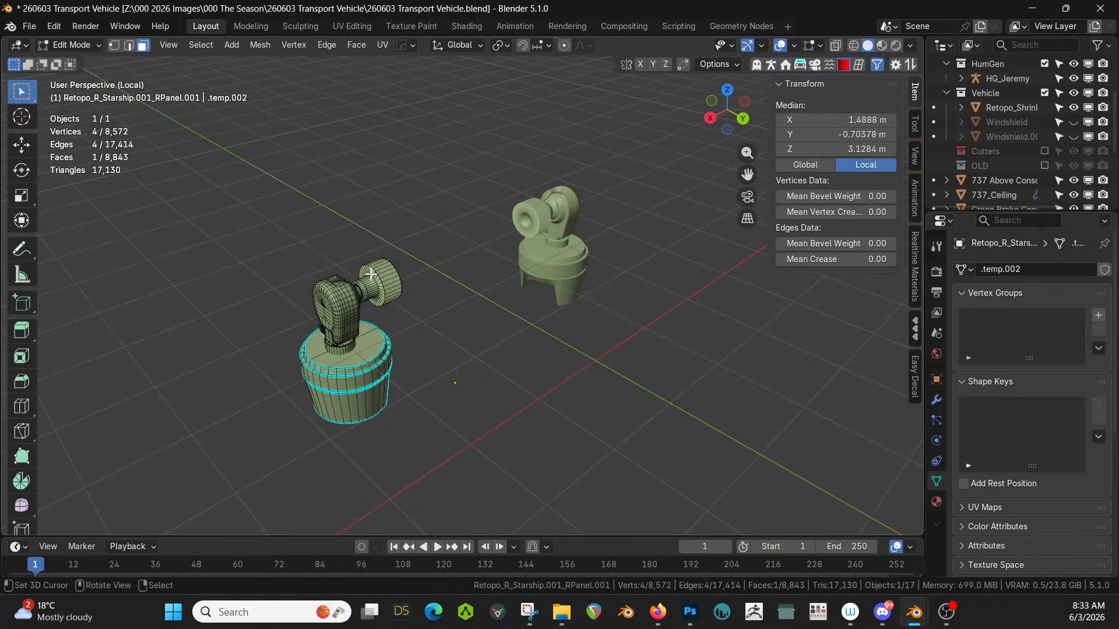
key("KP_Divide")
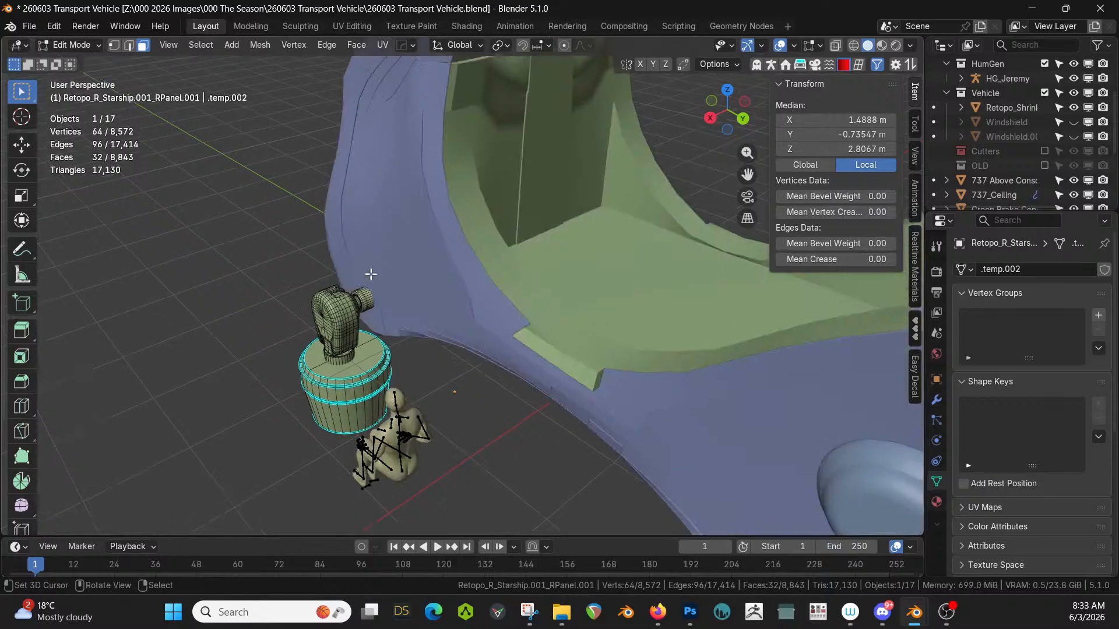
key("e")
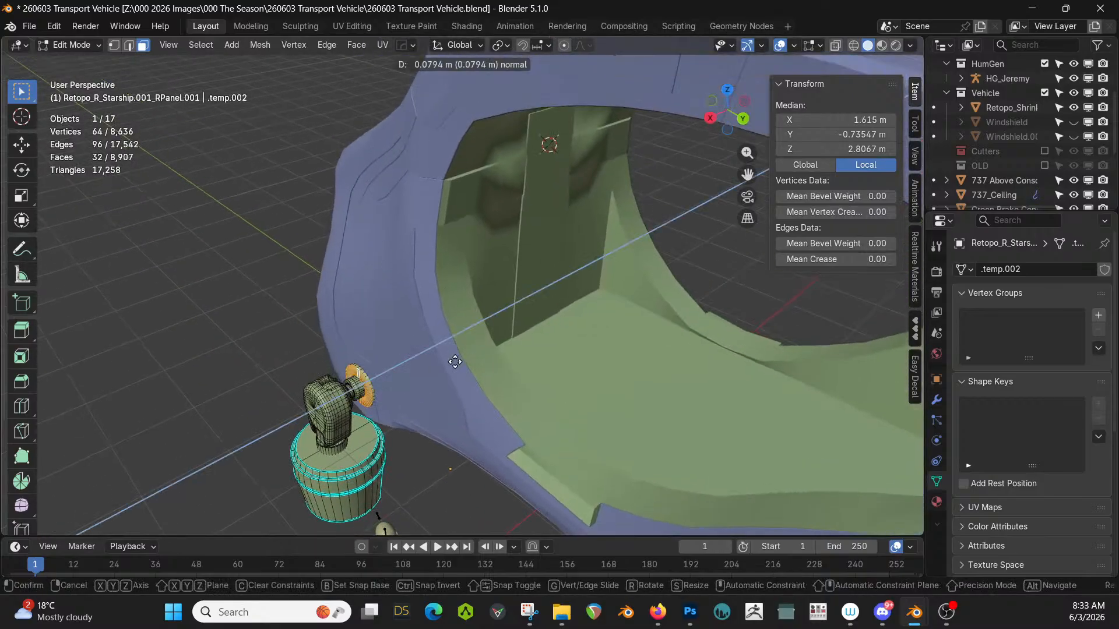
left_click(454, 362)
key("Tab")
Apply HOps Sharpen at 60° to the front leg and the rear leg.
scroll(454, 362, "down", 2)
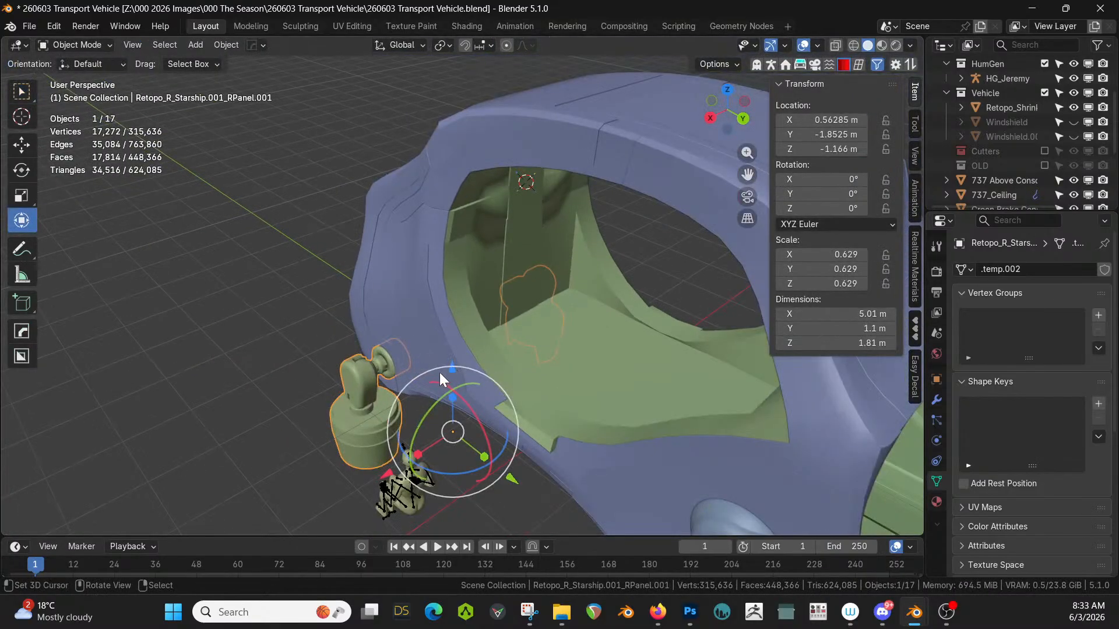
key("q")
left_click(398, 360)
middle_click_drag(422, 384, 338, 237, "shift")
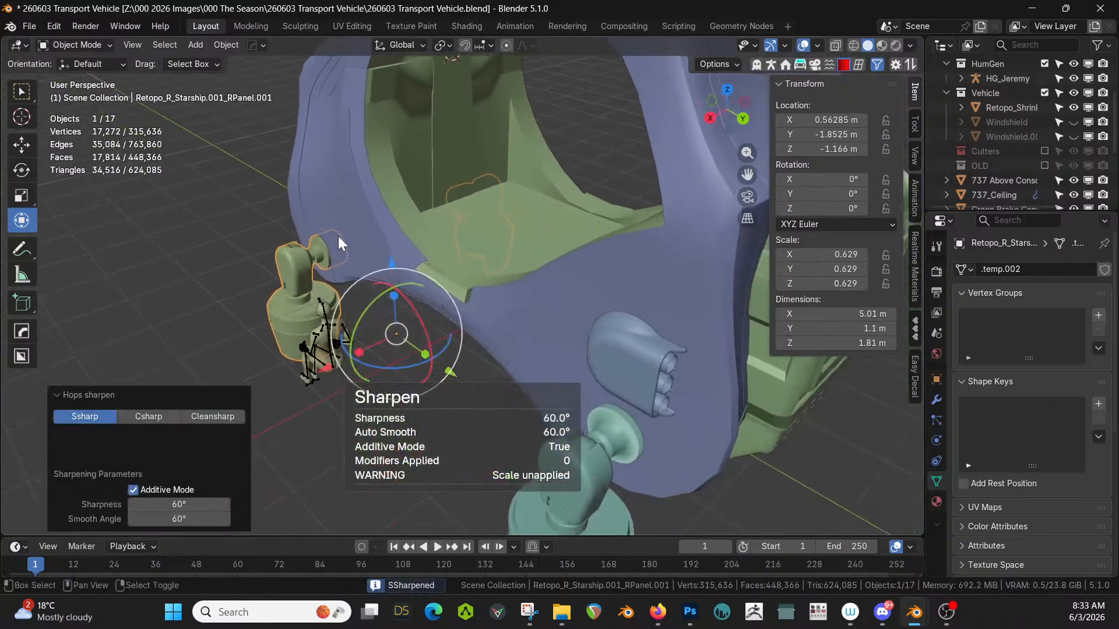
left_click(639, 434)
key("q")
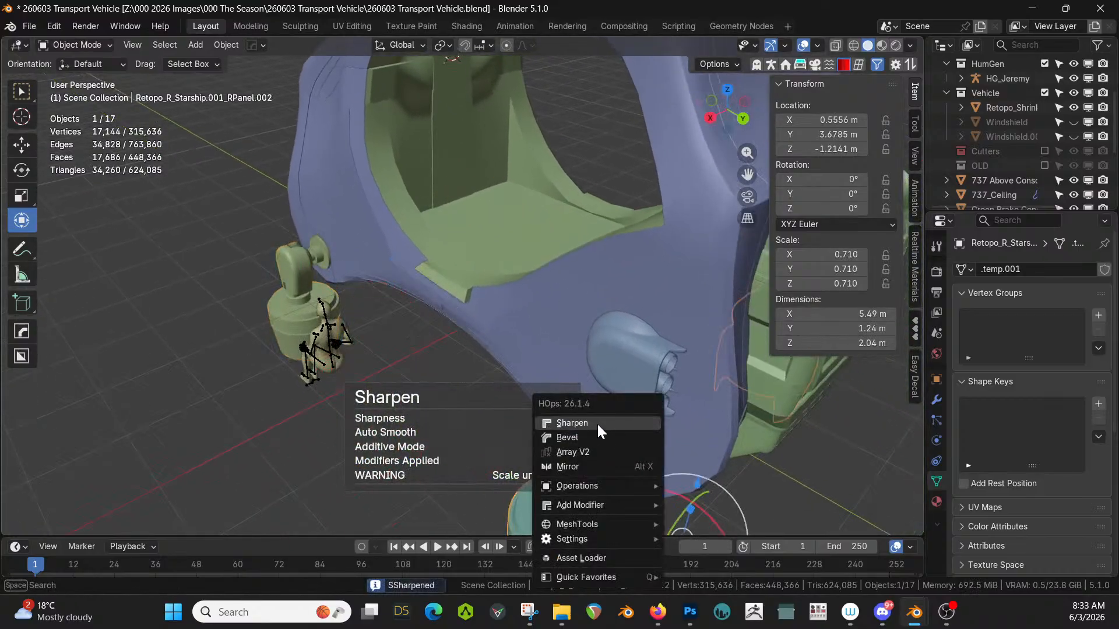
left_click(597, 421)
Move the four panel-shell faces poking through the rear hatch's underside about 0.03 m into the hull, locking the X axis.
middle_click_drag(661, 435, 592, 371)
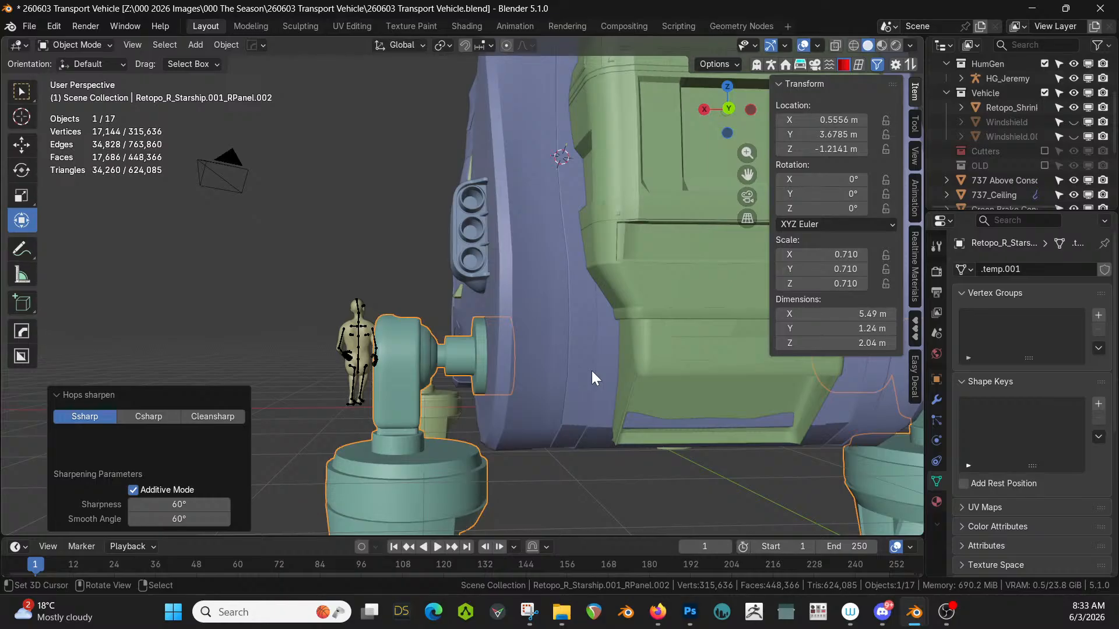
left_click(679, 430)
middle_click_drag(679, 431, 624, 403)
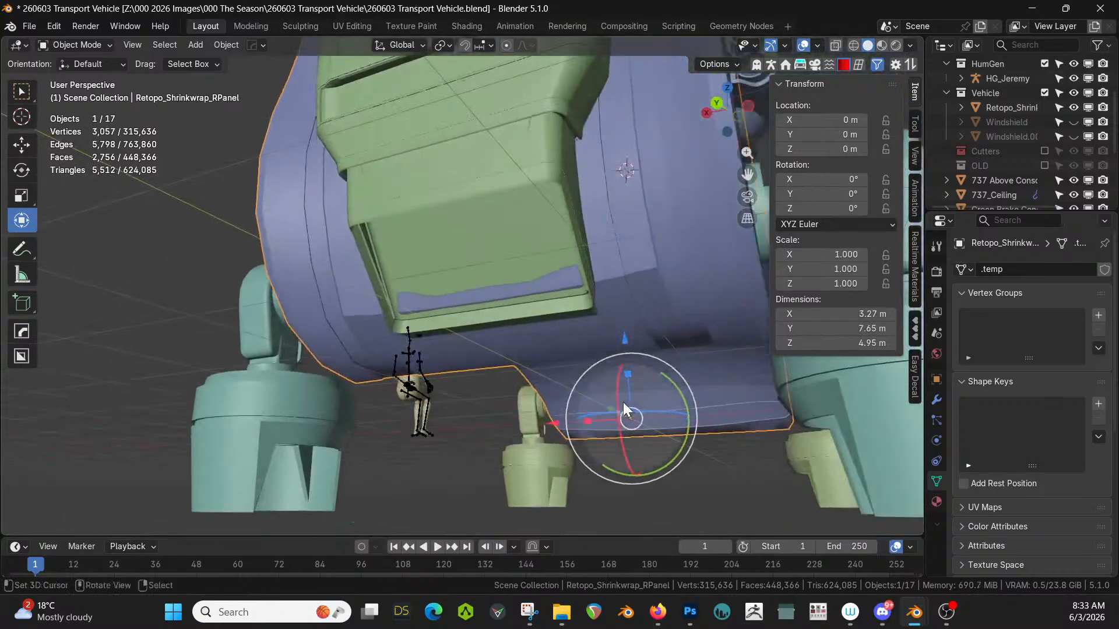
key("Tab")
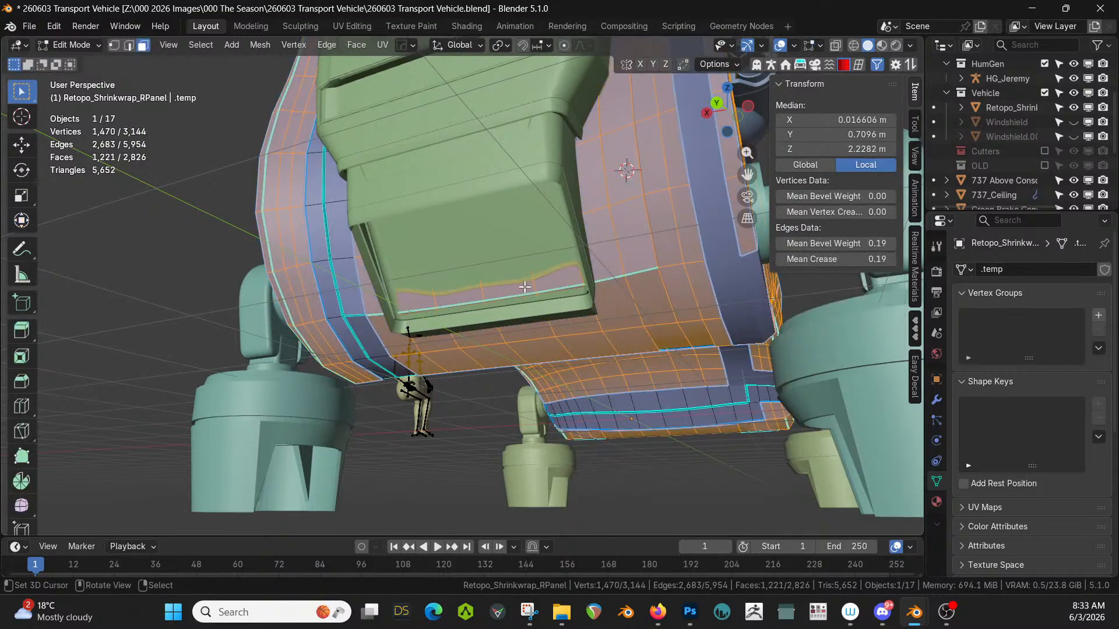
left_click(527, 286)
key("l")
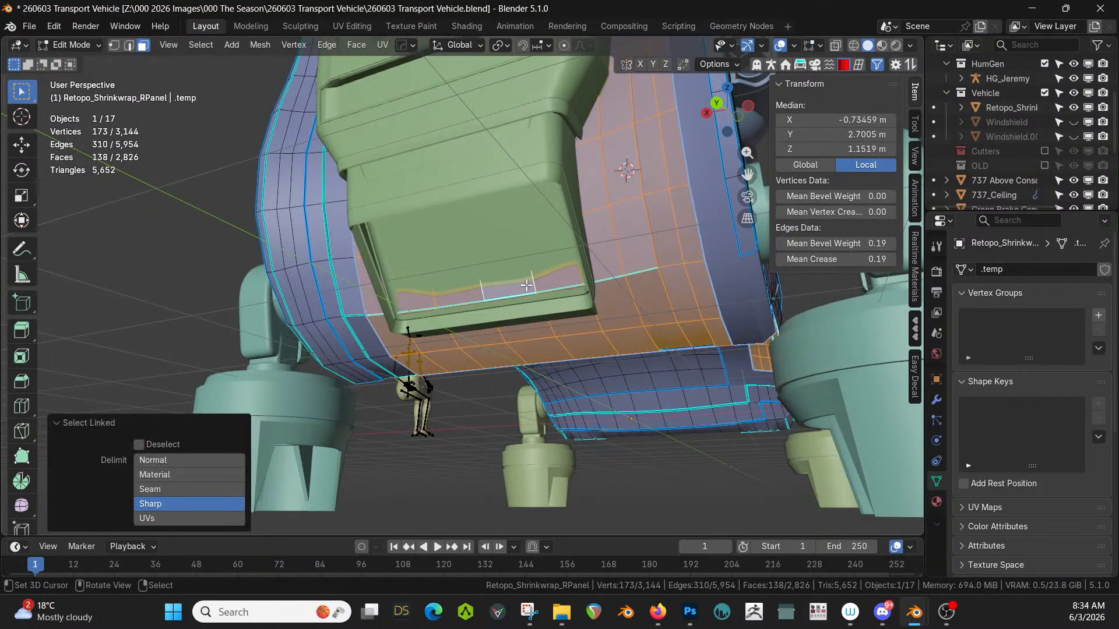
left_click(554, 283)
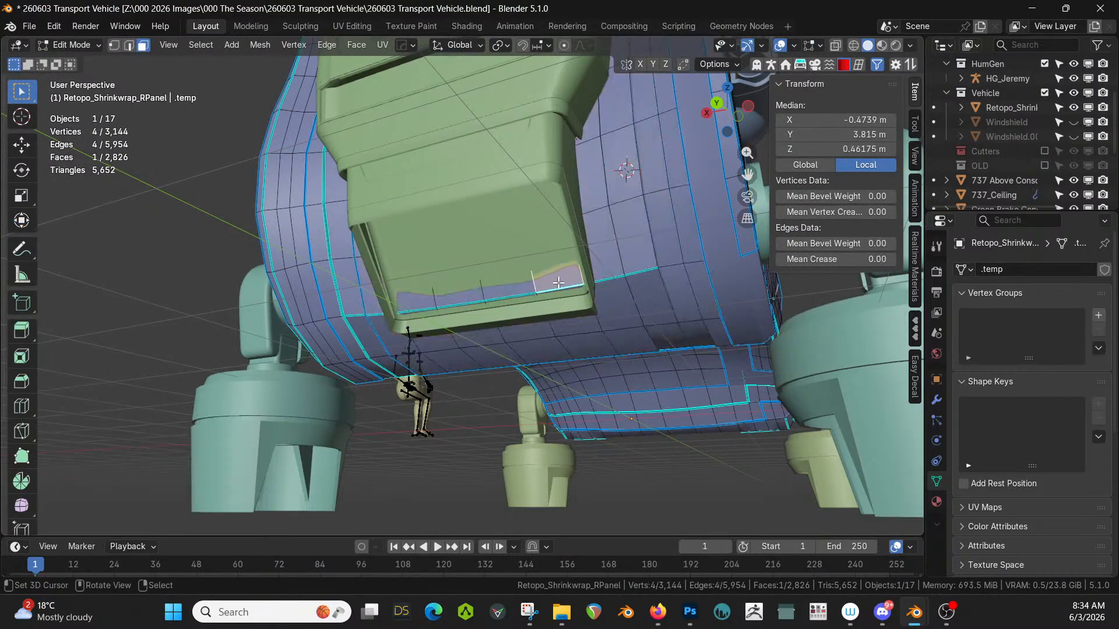
left_click(509, 291, "shift")
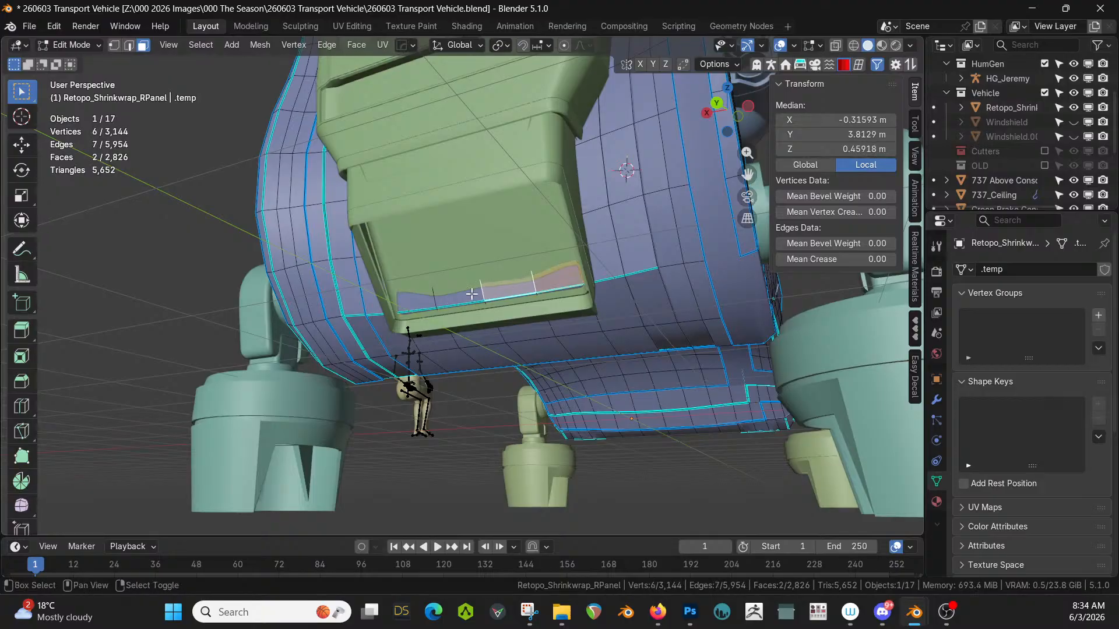
left_click(435, 293, "shift")
left_click(430, 299, "shift")
middle_click_drag(430, 299, 397, 310)
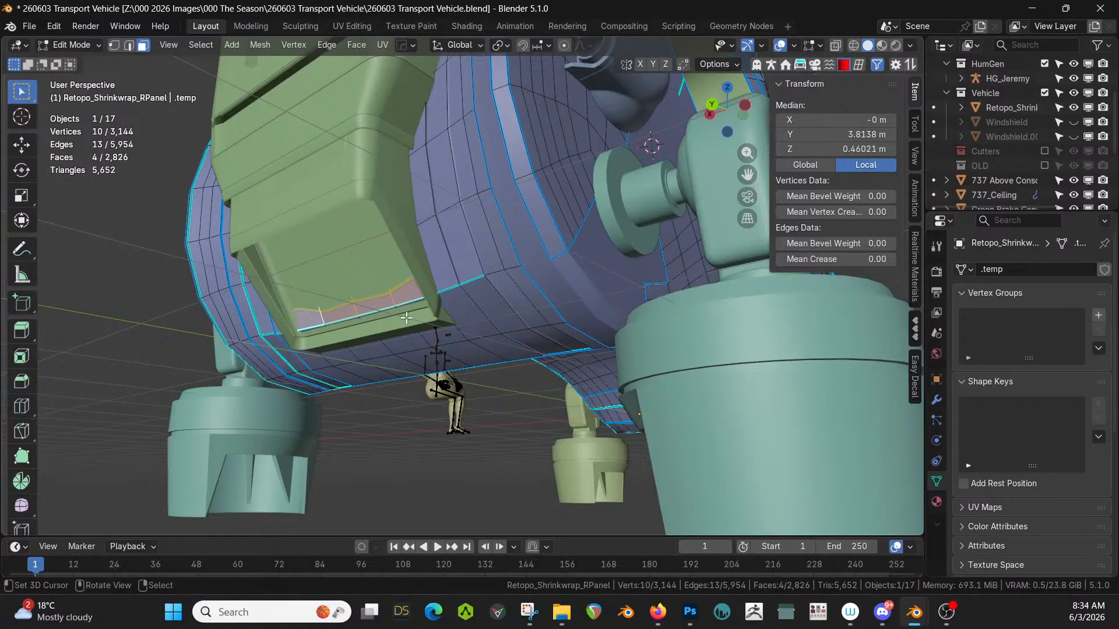
key("g")
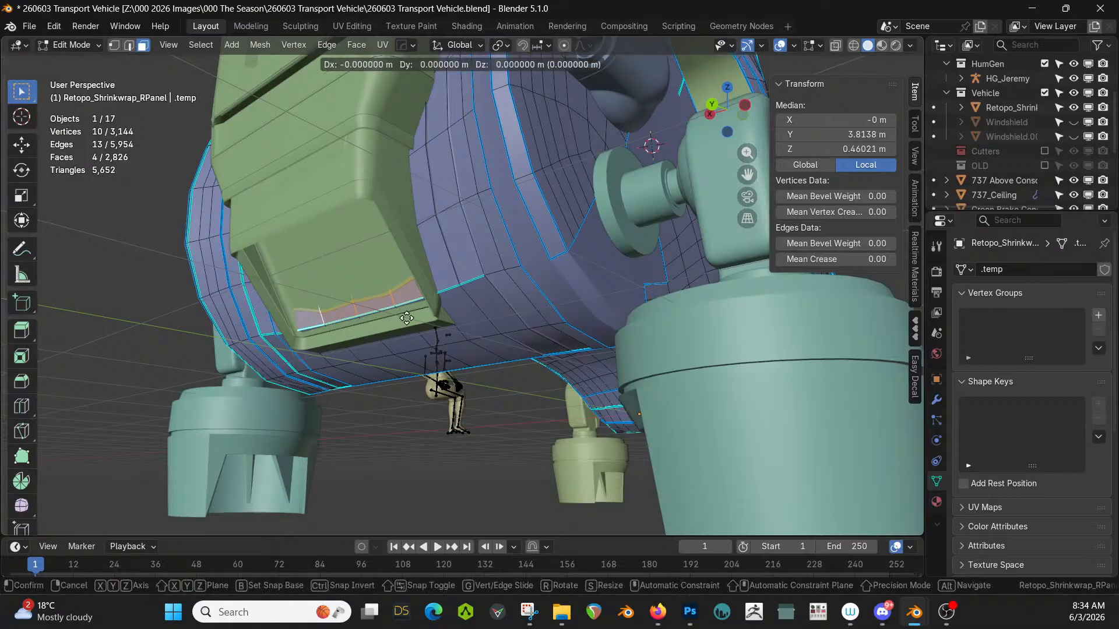
key("shift+x")
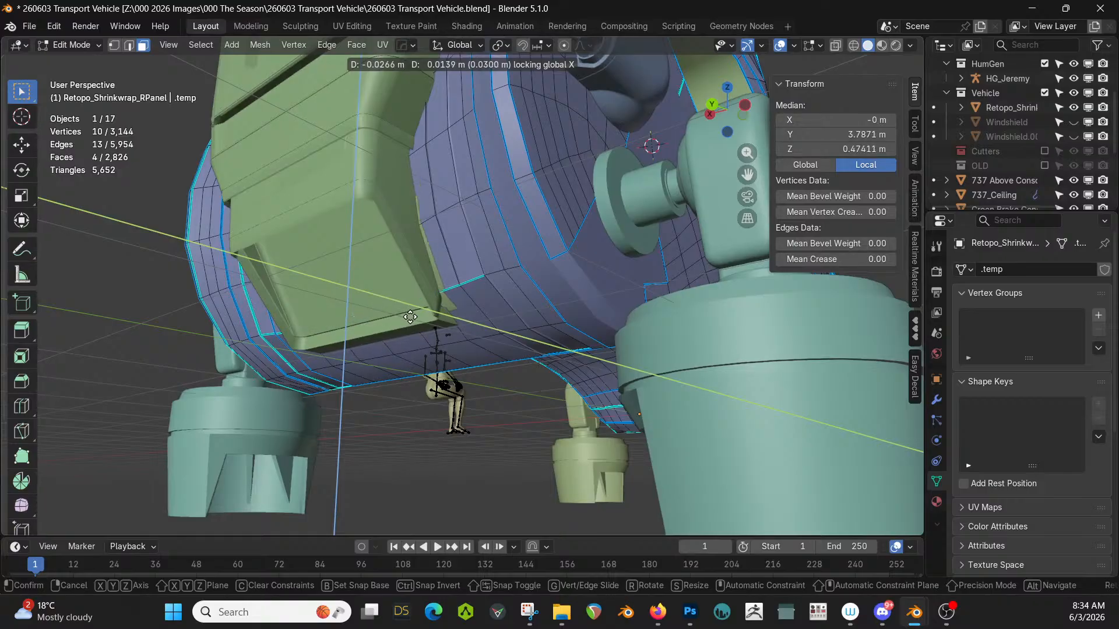
left_click(408, 317)
key("Tab")
Save the file and review the panelled vehicle from the side.
mouse_move(409, 317)
middle_mouse_down()
mouse_move(489, 327)
mouse_move(537, 348)
mouse_move(590, 406)
mouse_move(444, 427)
mouse_move(480, 383)
mouse_move(607, 392)
mouse_move(627, 410)
mouse_move(599, 424)
mouse_move(523, 418)
mouse_move(509, 407)
mouse_move(515, 345)
mouse_move(534, 345)
mouse_move(598, 397)
mouse_move(607, 421)
mouse_move(561, 428)
mouse_move(521, 400)
mouse_move(507, 348)
mouse_move(568, 365)
mouse_move(591, 393)
mouse_move(669, 415)
mouse_move(578, 400)
middle_mouse_up()
key("ctrl+s")
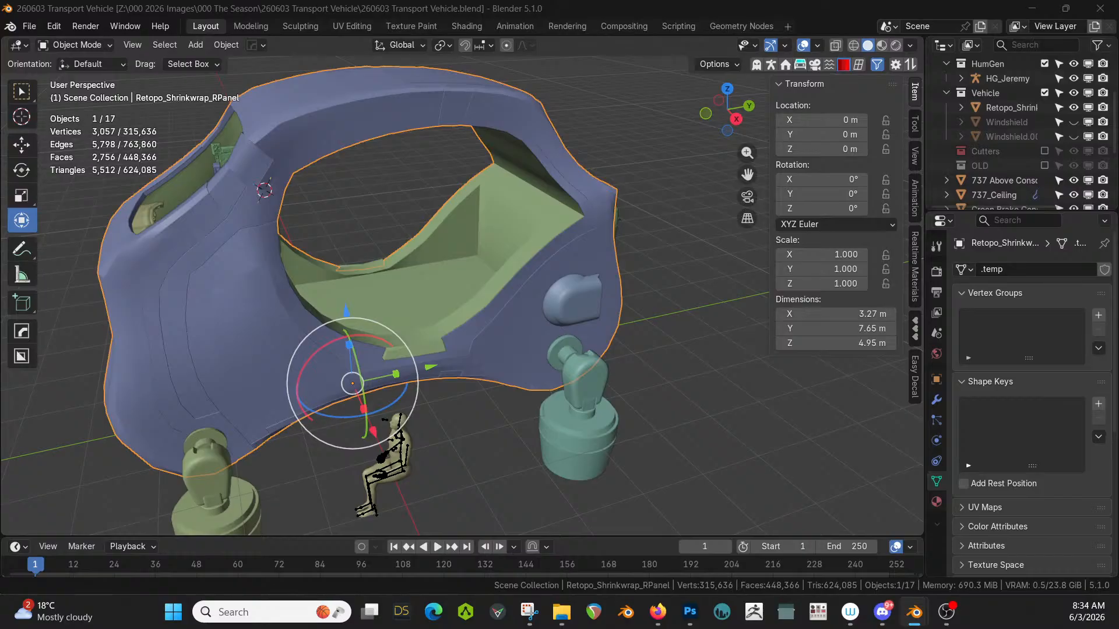
middle_click_drag(485, 110, 483, 221)
scroll(374, 186, "up", 3)
scroll(484, 230, "down", 3)
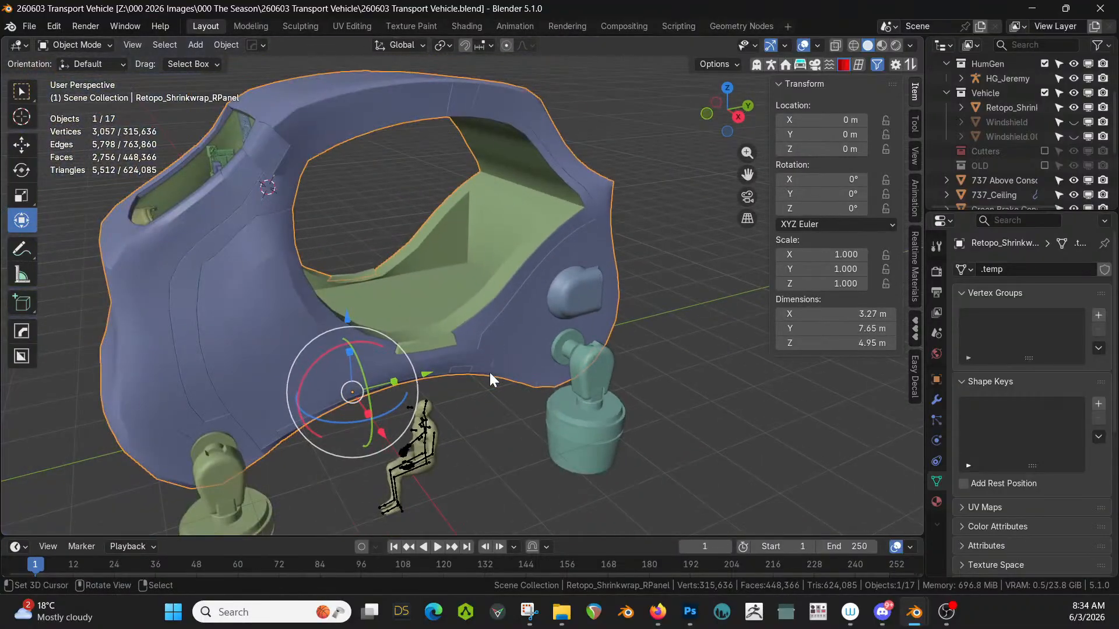
Clear the HumGen pose search filter and apply the Alimpo Idle 1 pose to the seated human figure.
left_click(425, 424)
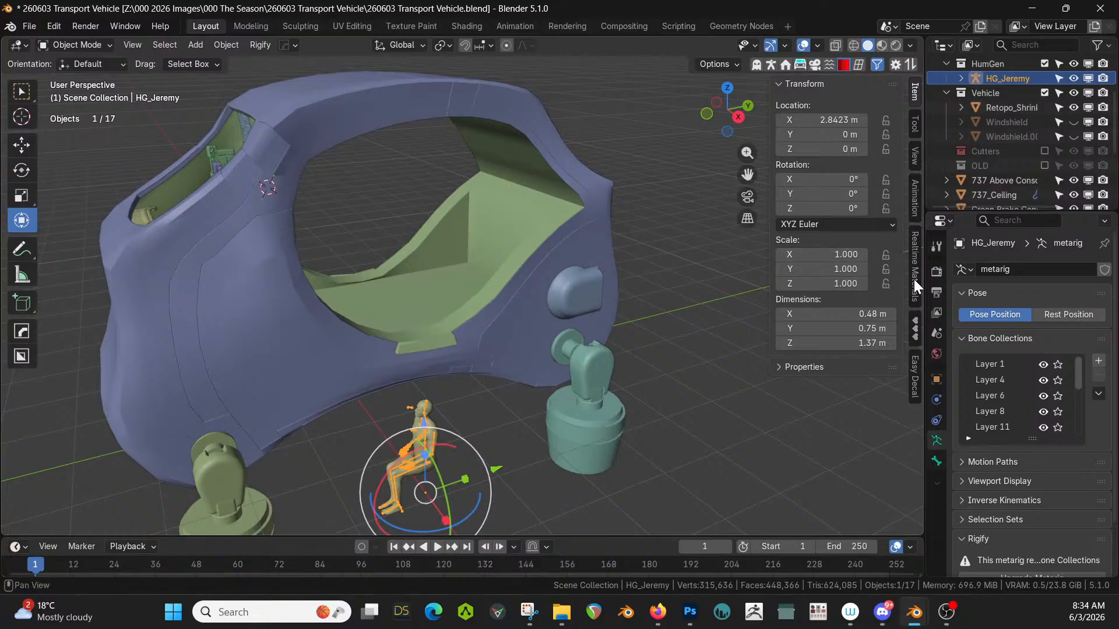
left_click(771, 64)
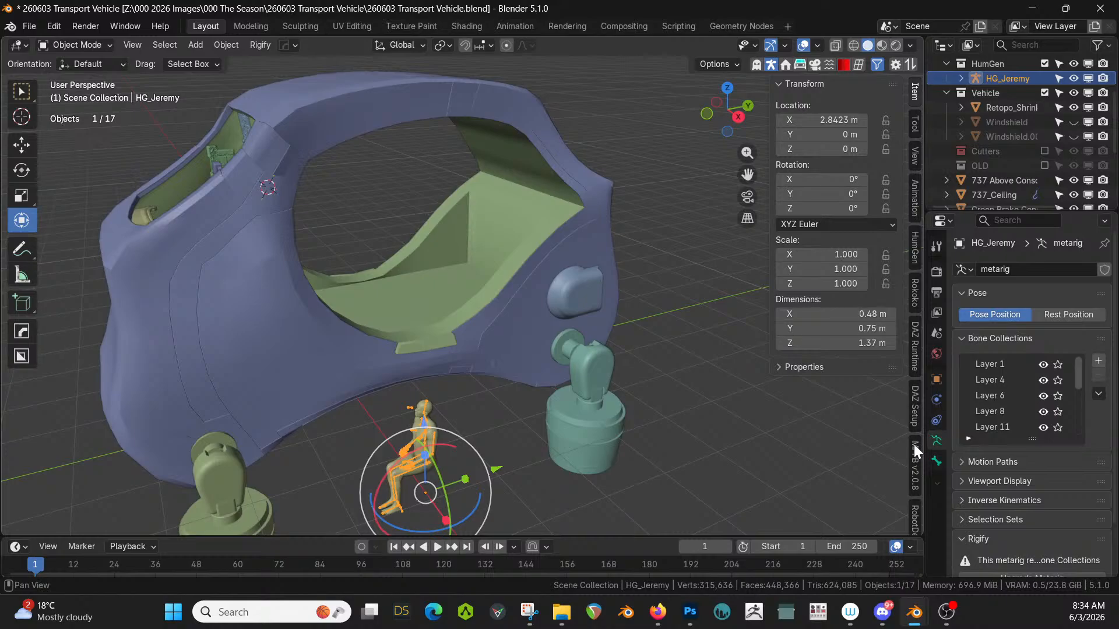
left_click(915, 249)
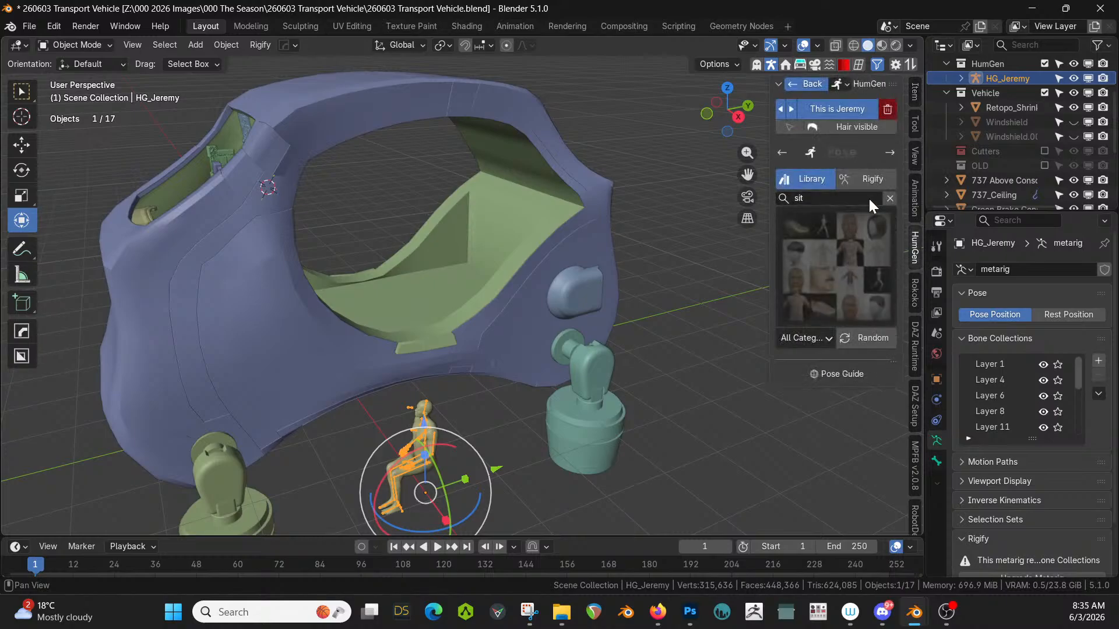
left_click(887, 199)
left_click(831, 243)
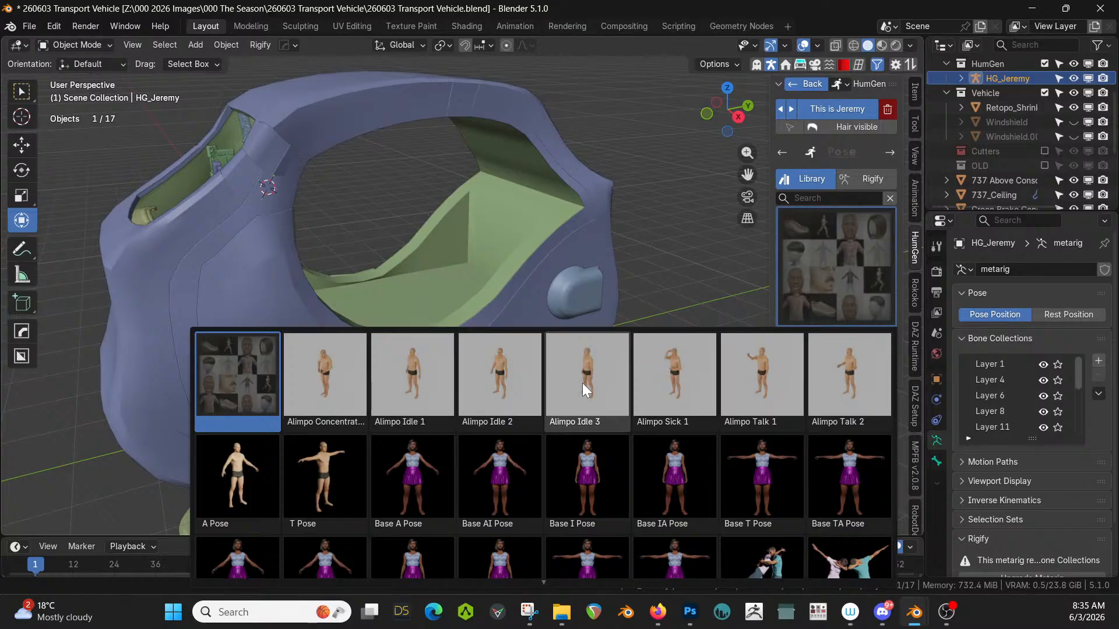
left_click(417, 383)
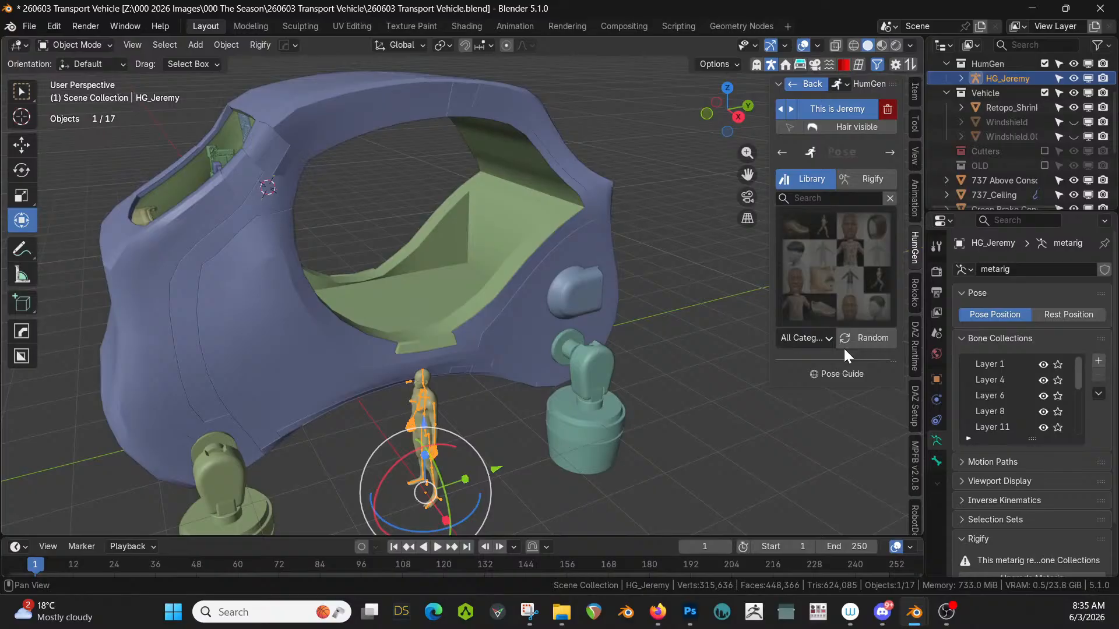
Raise the human figure about 2.01 m along Z and move it about -1.39 m along X into the vehicle's side opening.
scroll(571, 370, "down", 1)
middle_click_drag(549, 425, 564, 448)
key("g")
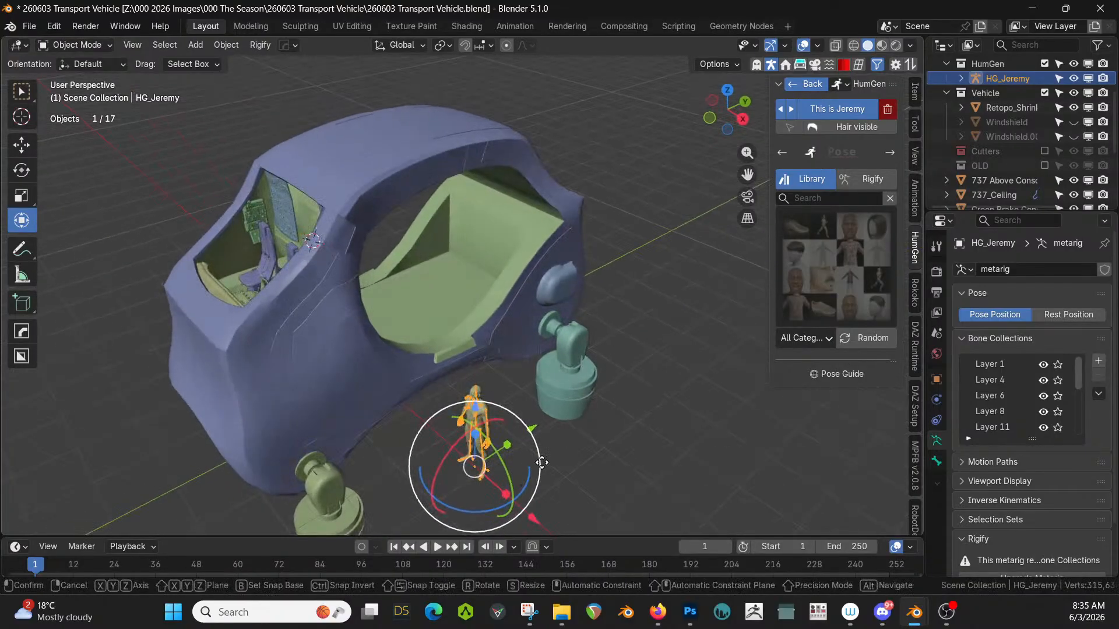
key("z")
left_click(541, 432)
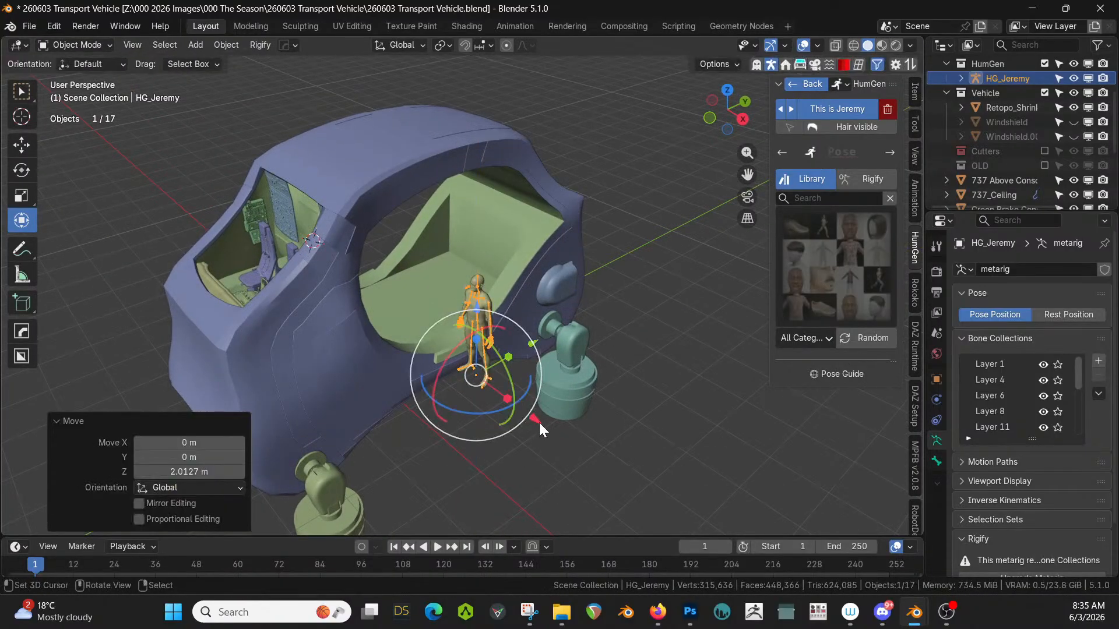
key("g")
key("x")
left_click(476, 394)
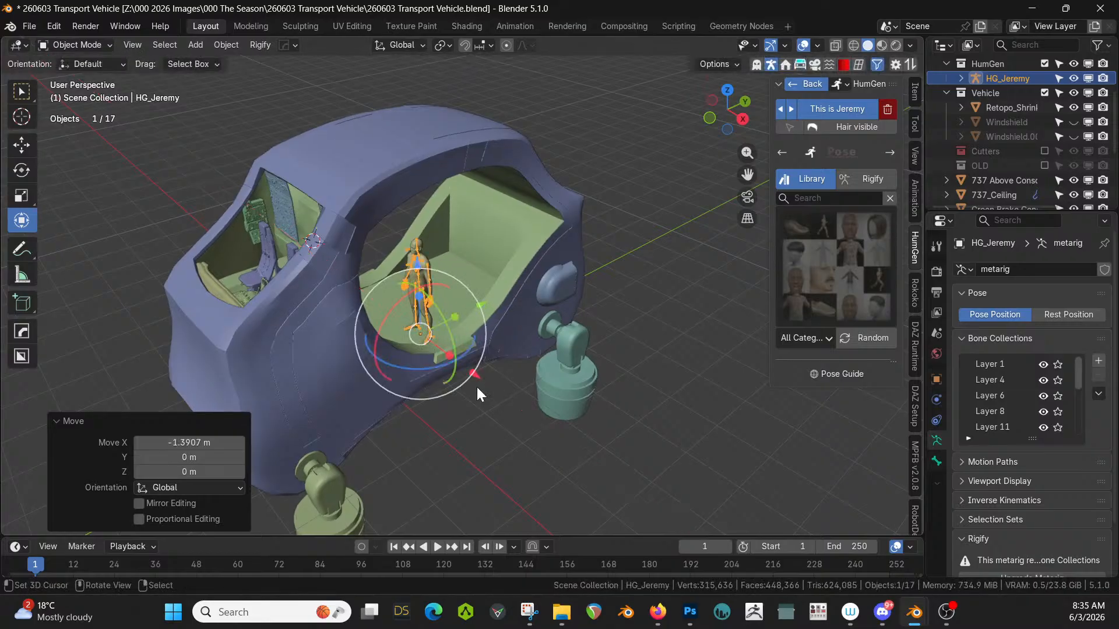
Shift the human figure a further -0.60 m along X and lower it about 0.60 m along Z onto the vehicle floor.
key("KP_Decimal")
middle_click_drag(477, 387, 418, 358)
scroll(418, 358, "down", 2)
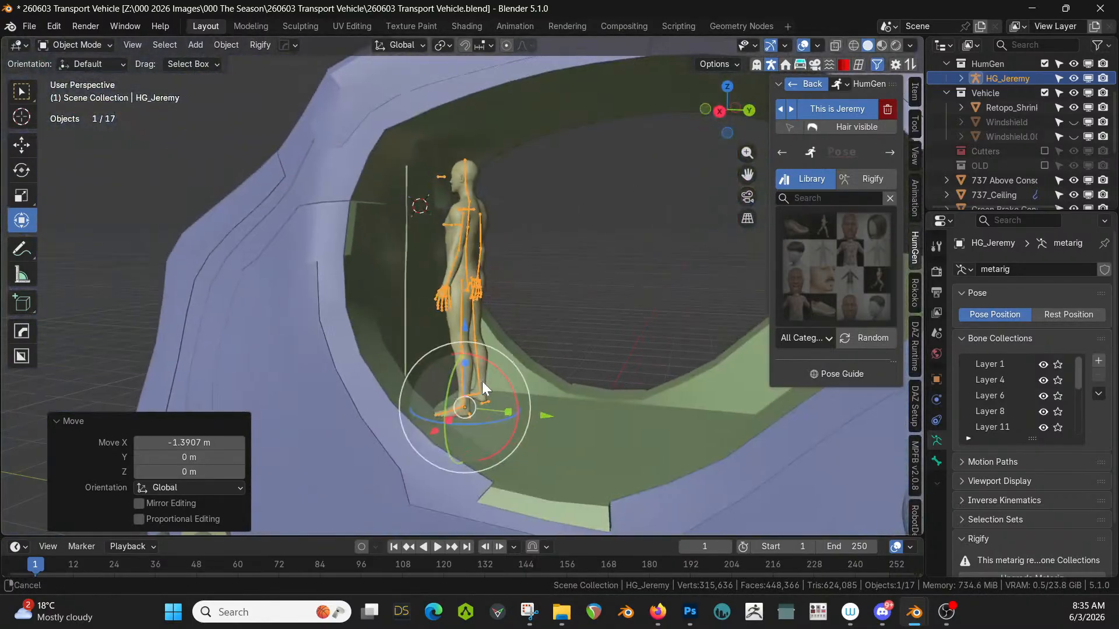
middle_click_drag(481, 382, 519, 391)
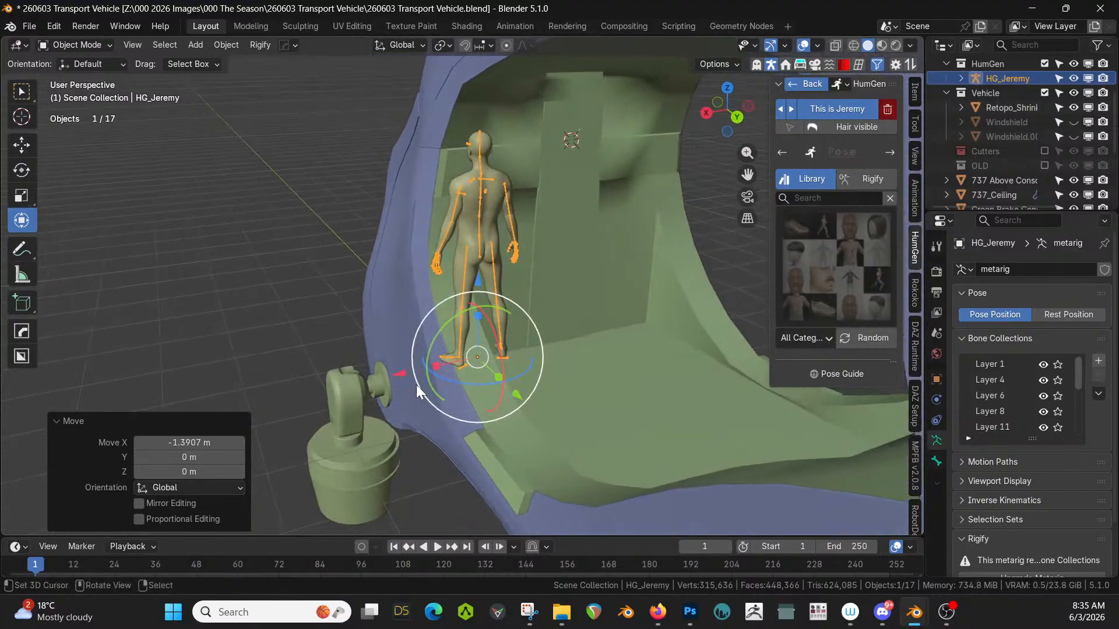
key("g")
key("x")
left_click(493, 361)
key("g")
key("z")
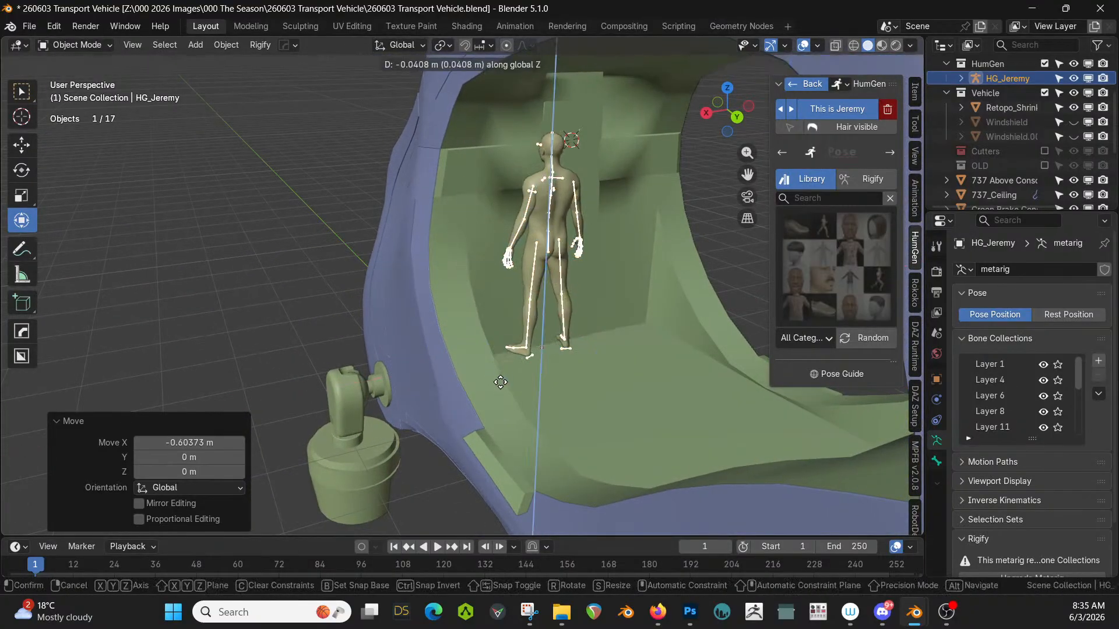
left_click(497, 421)
middle_click_drag(499, 417, 470, 410)
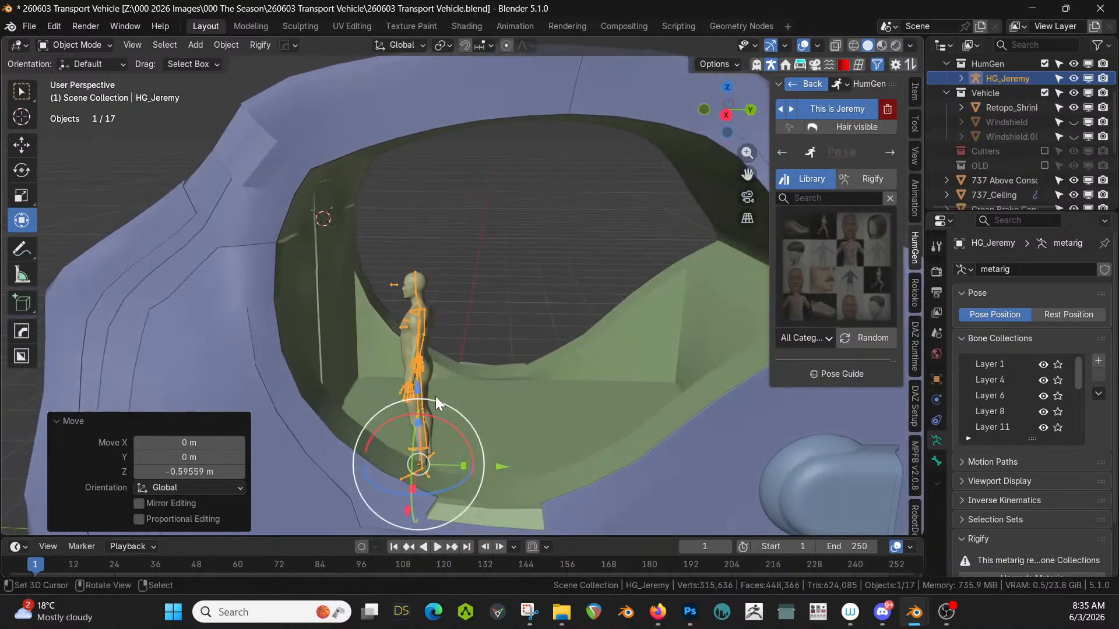
scroll(407, 351, "down", 2)
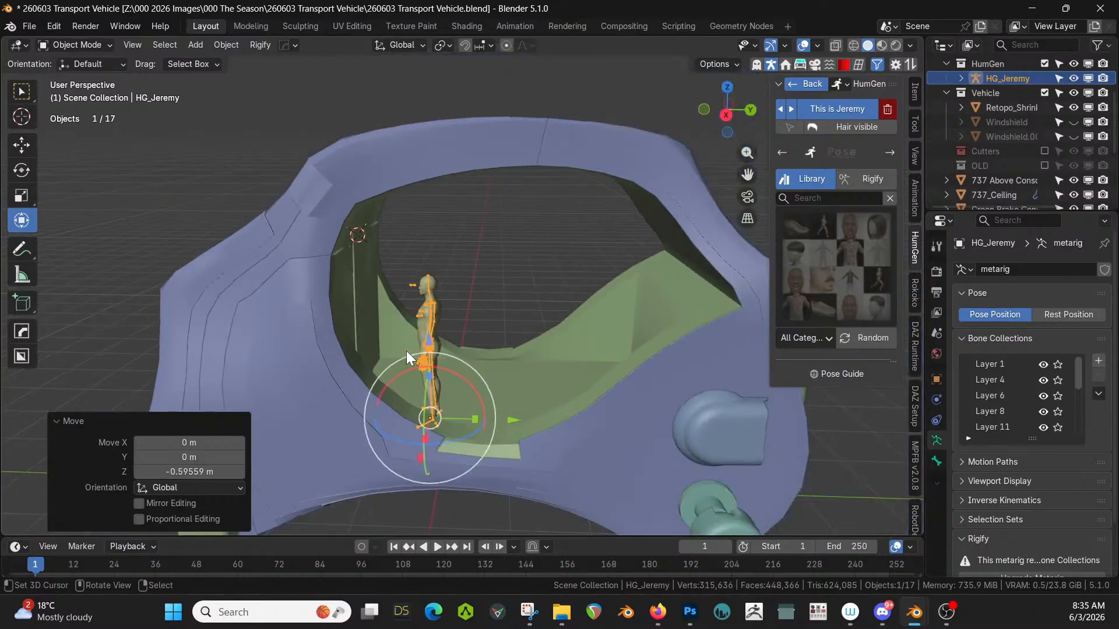
Move the human figure about -5.3 m along Y, out in front of the vehicle.
key("x")
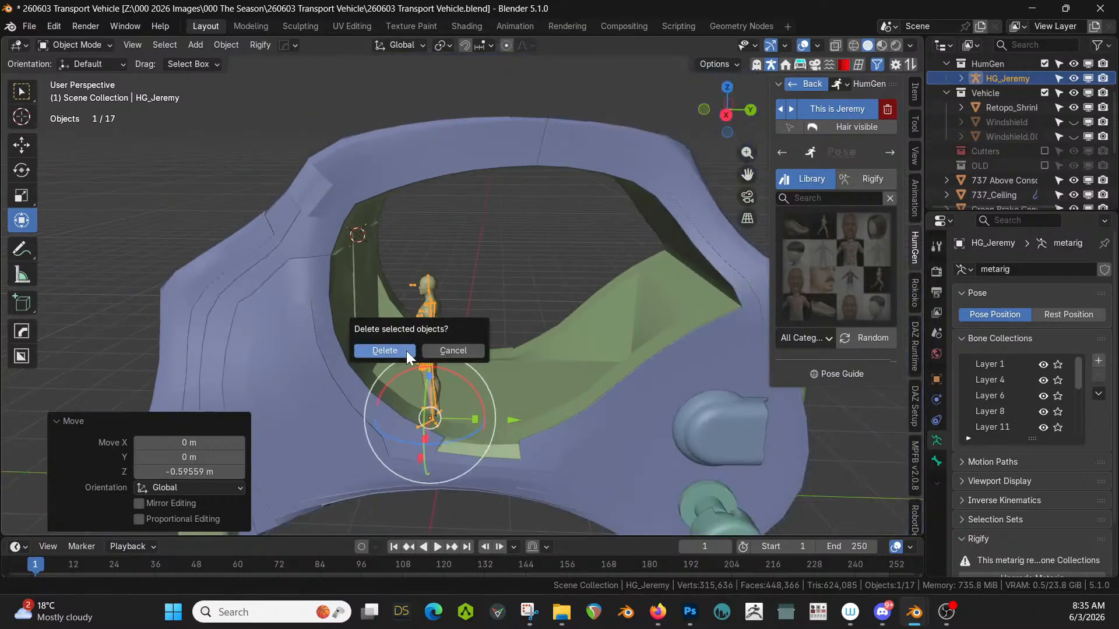
key("Escape")
middle_click_drag(472, 350, 530, 366)
left_click_drag(532, 369, 239, 336)
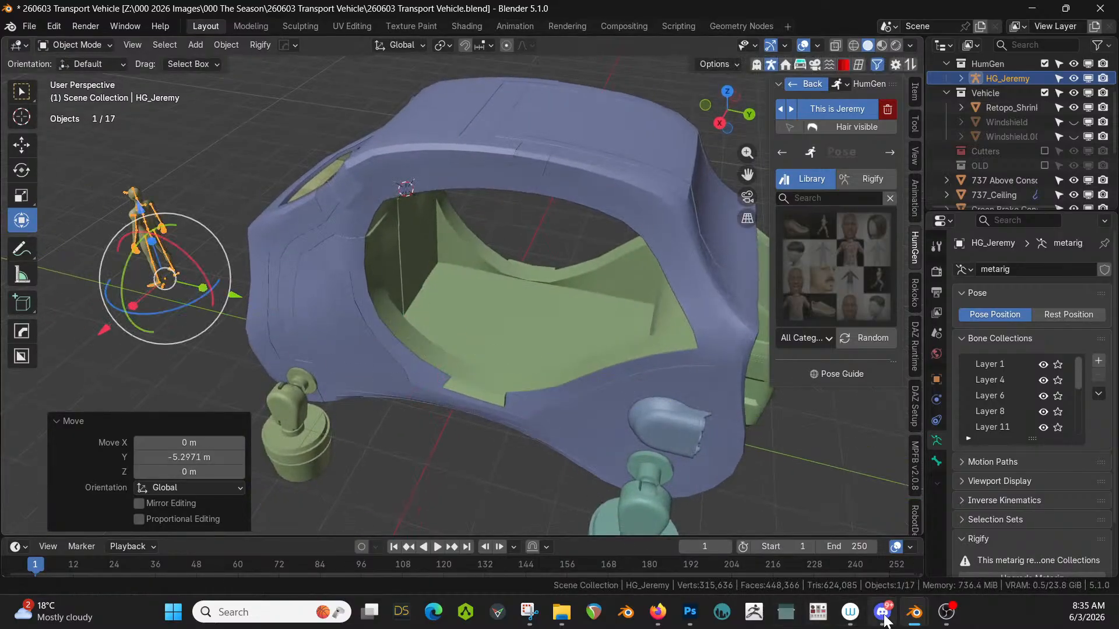
Switch to the Delivery Vehicle window and open 260507-1 Humanoid Construction Robot.blend there without saving the Delivery Vehicle changes.
mouse_move(915, 615)
left_click(628, 561)
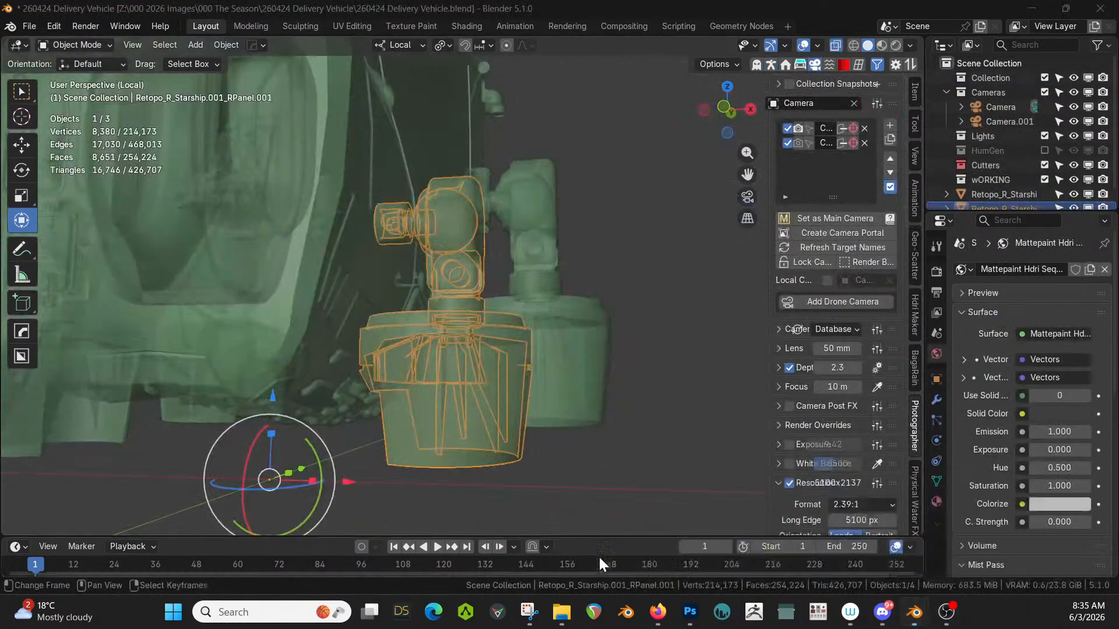
left_click(27, 26)
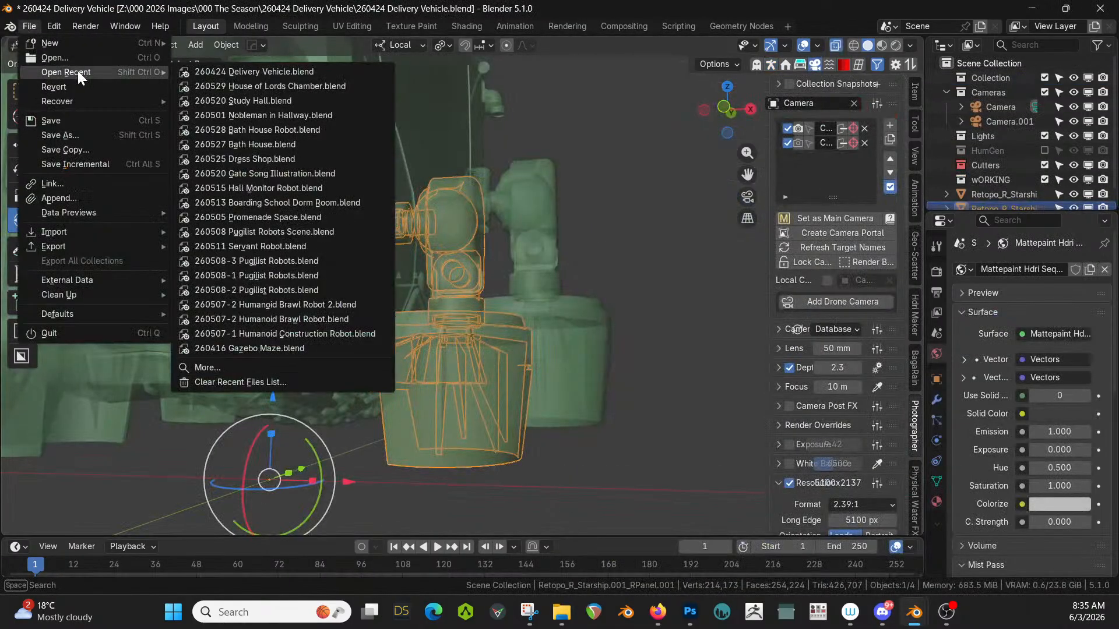
left_click(54, 56)
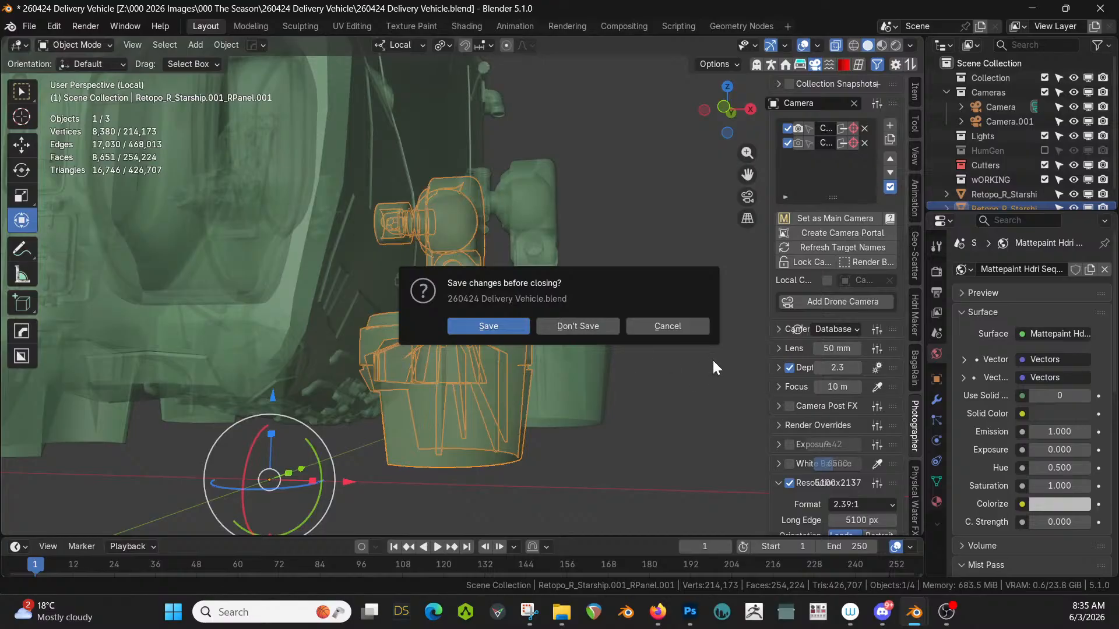
left_click(586, 327)
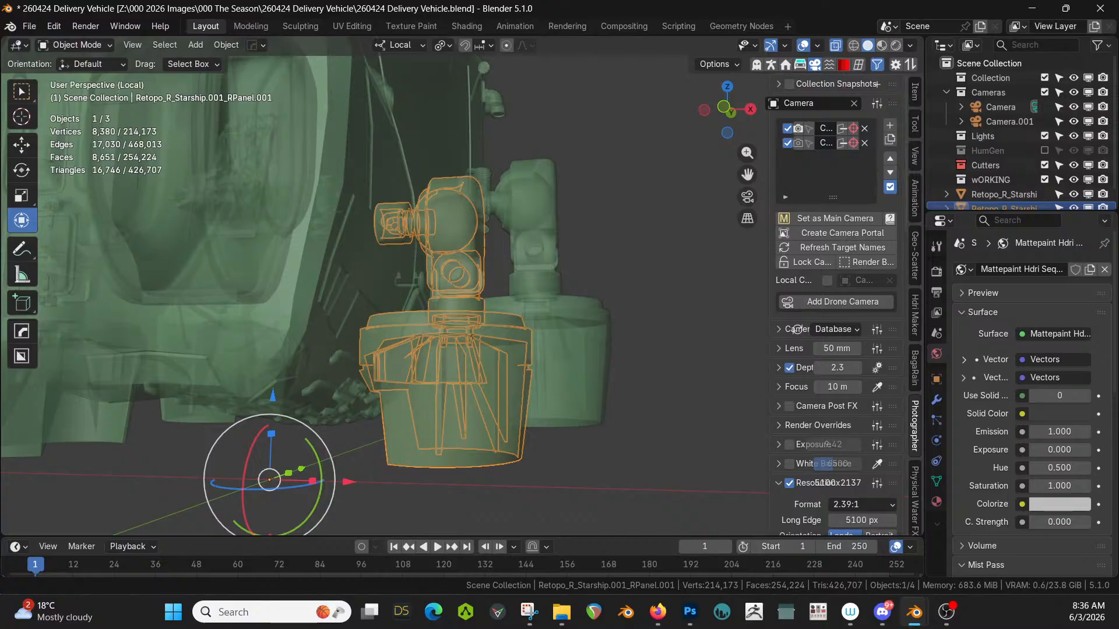
key("alt+Tab")
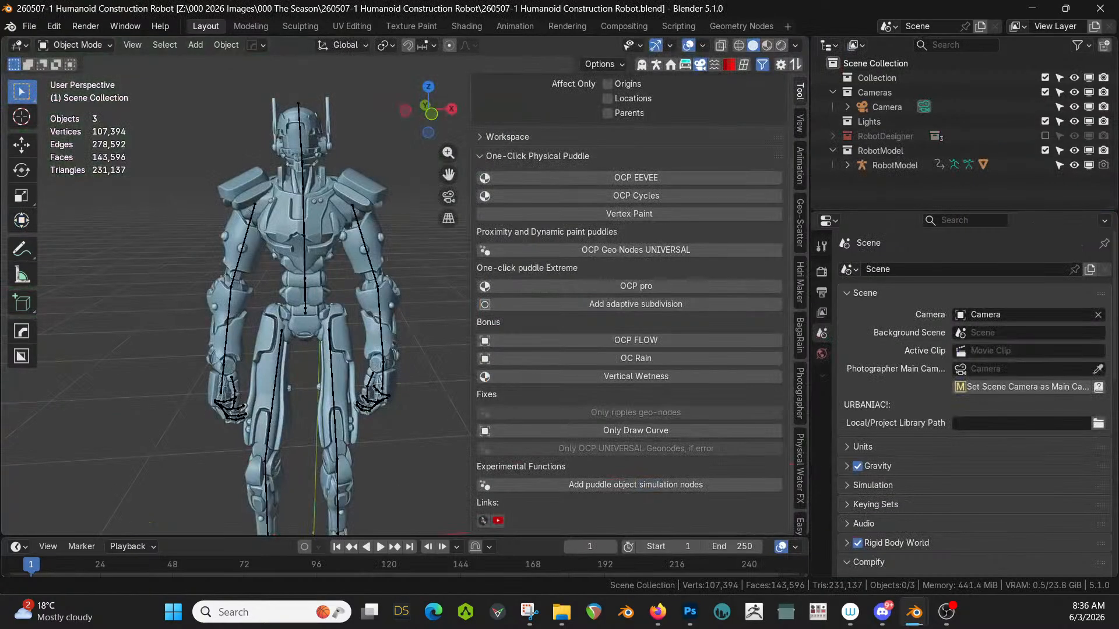
Select the RobotModel armature together with its child mesh and copy both objects.
middle_click_drag(330, 396, 254, 422)
left_click(356, 339)
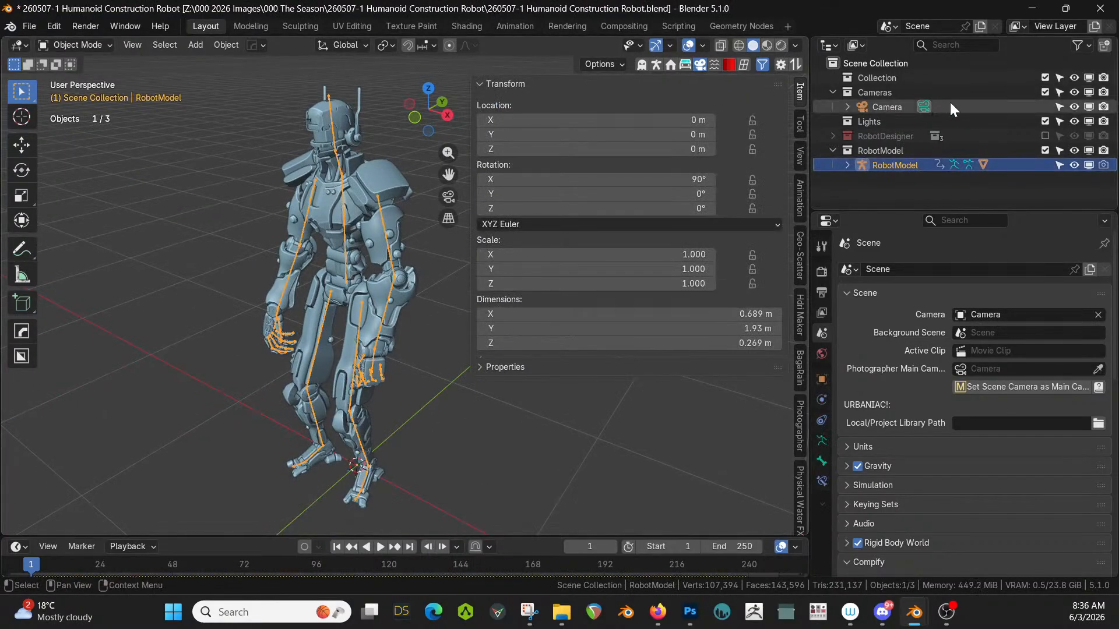
right_click(891, 159)
left_click(842, 241)
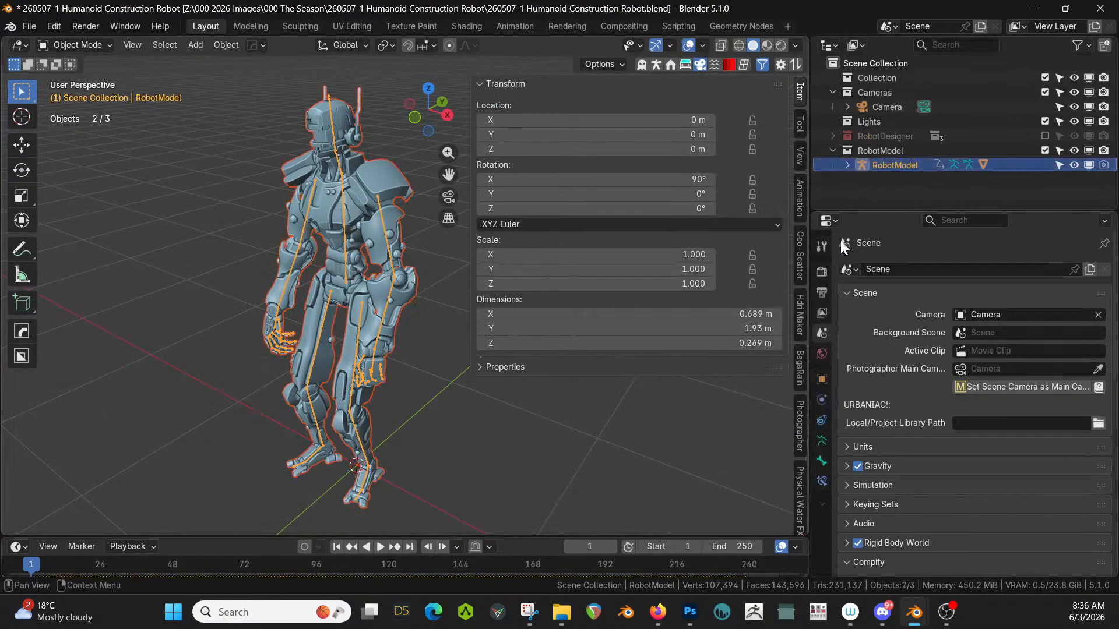
key("ctrl+c")
left_click(354, 247)
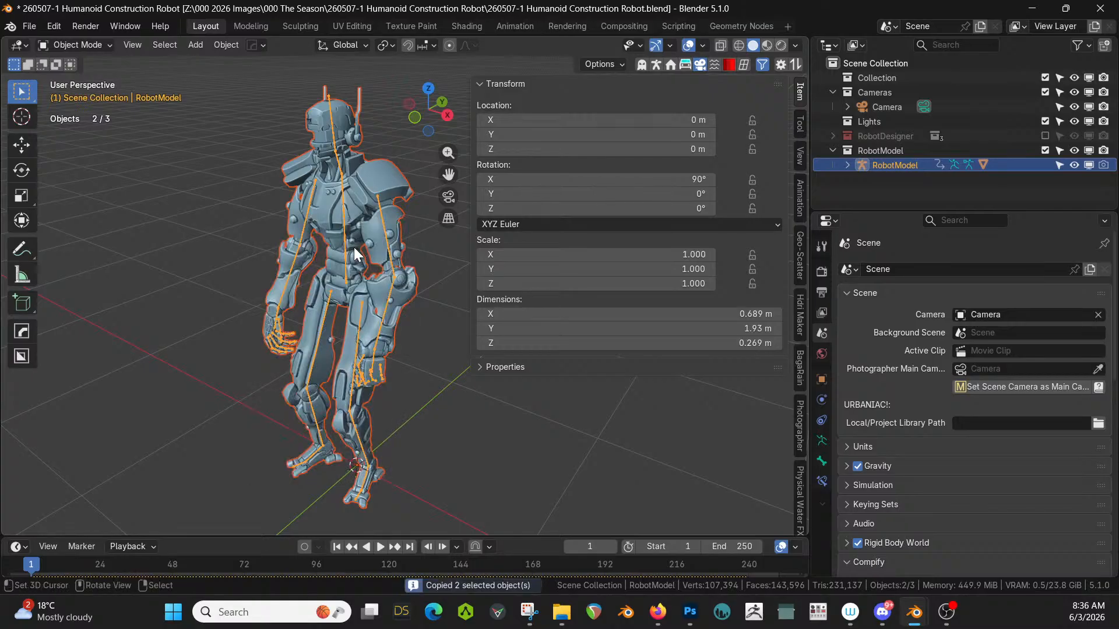
Return to the Transport Vehicle file and paste the copied robot into the HumGen collection.
key("alt+Tab")
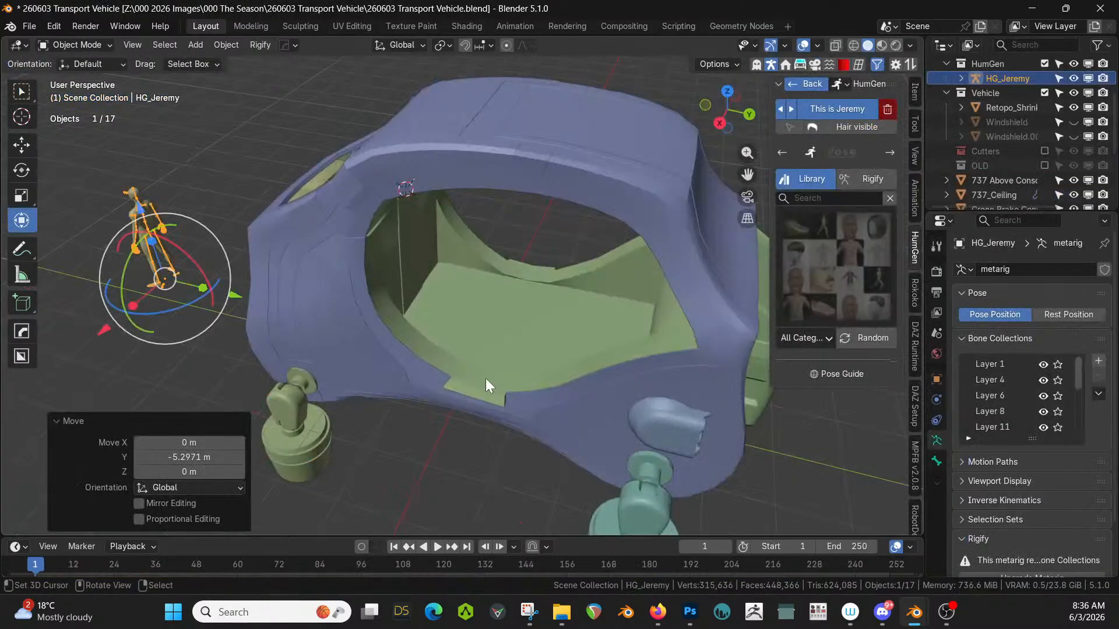
left_click(990, 65)
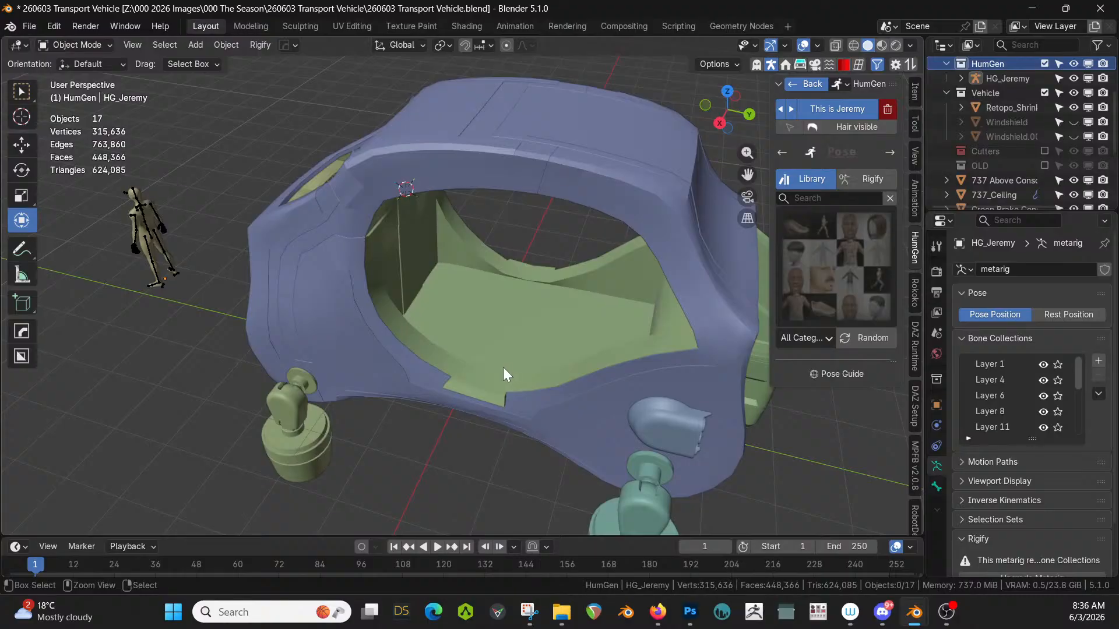
key("ctrl+v")
middle_click_drag(503, 367, 466, 330)
scroll(512, 346, "up", 2)
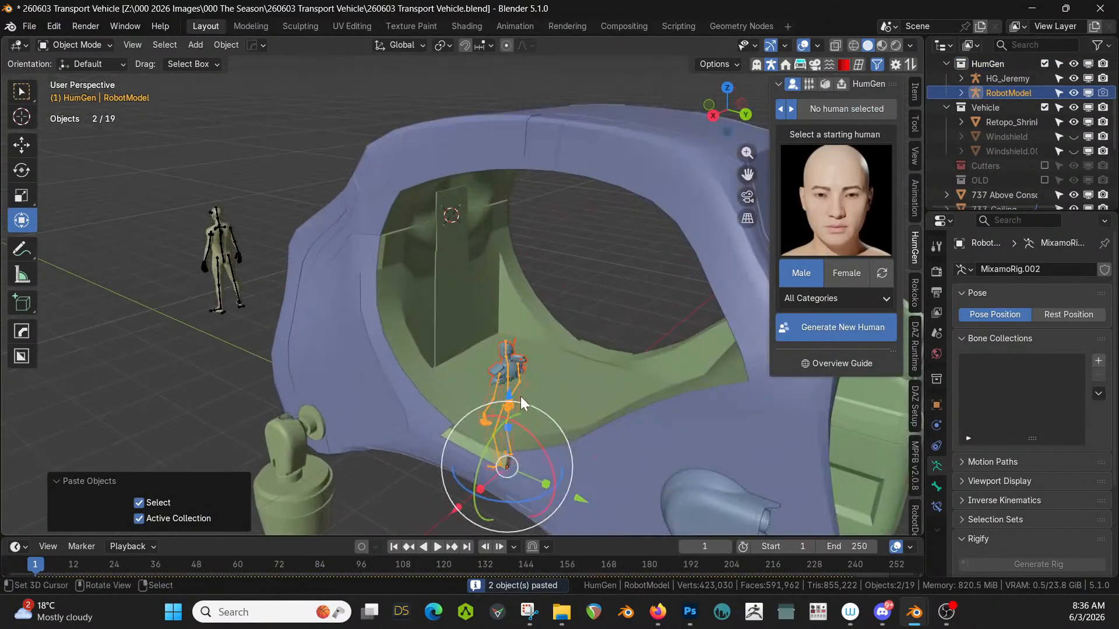
Raise the pasted robot about 1.41 m along Z into the vehicle's side opening.
key("g")
key("z")
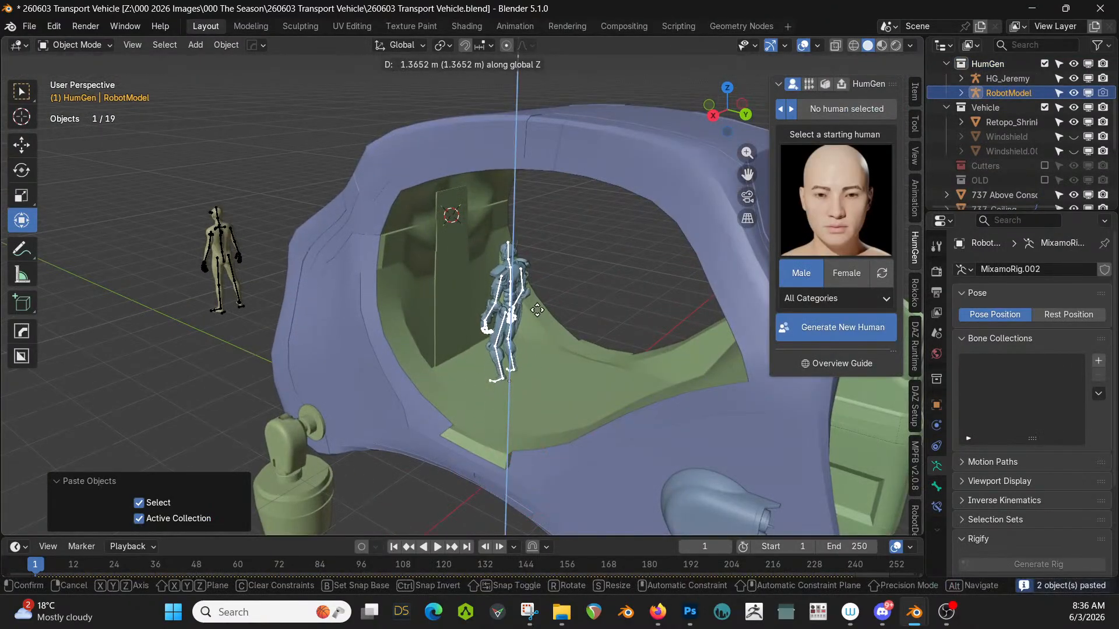
left_click(536, 310)
scroll(545, 300, "up", 2)
middle_click_drag(555, 290, 540, 212)
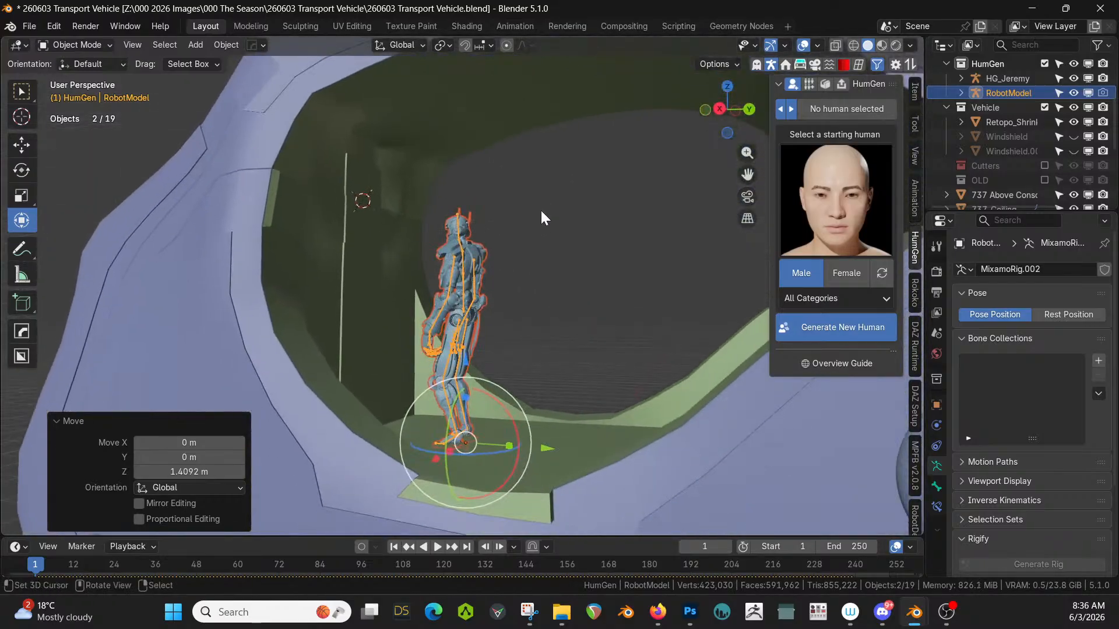
Scale the robot up by about 1.3 and move it about 0.72 m along X towards the side opening.
key("s")
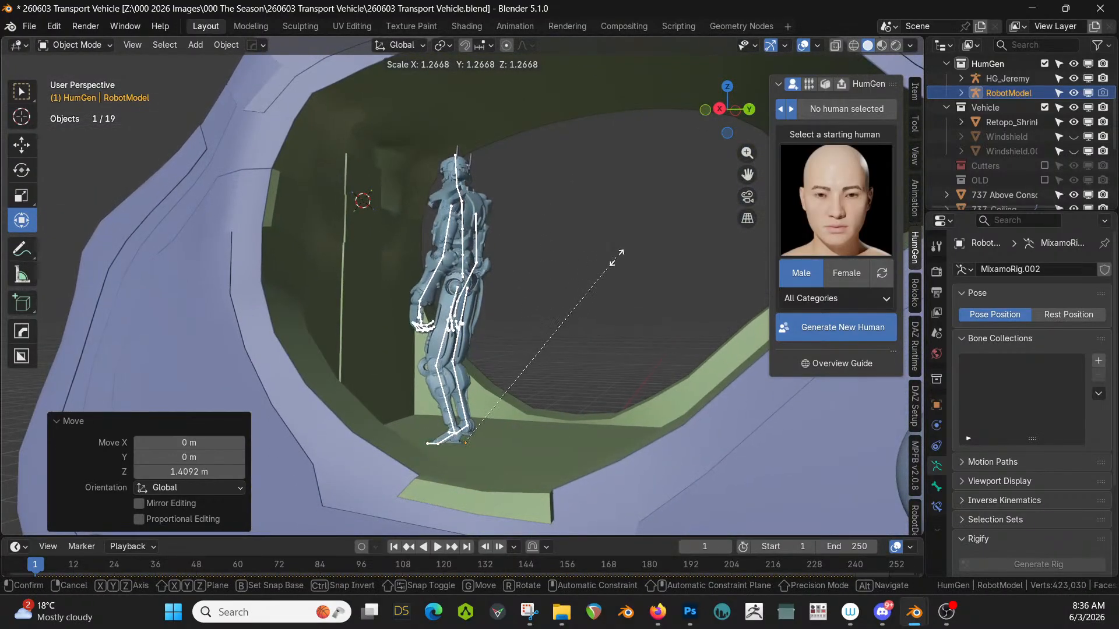
left_click(623, 255)
middle_click_drag(619, 260, 550, 340)
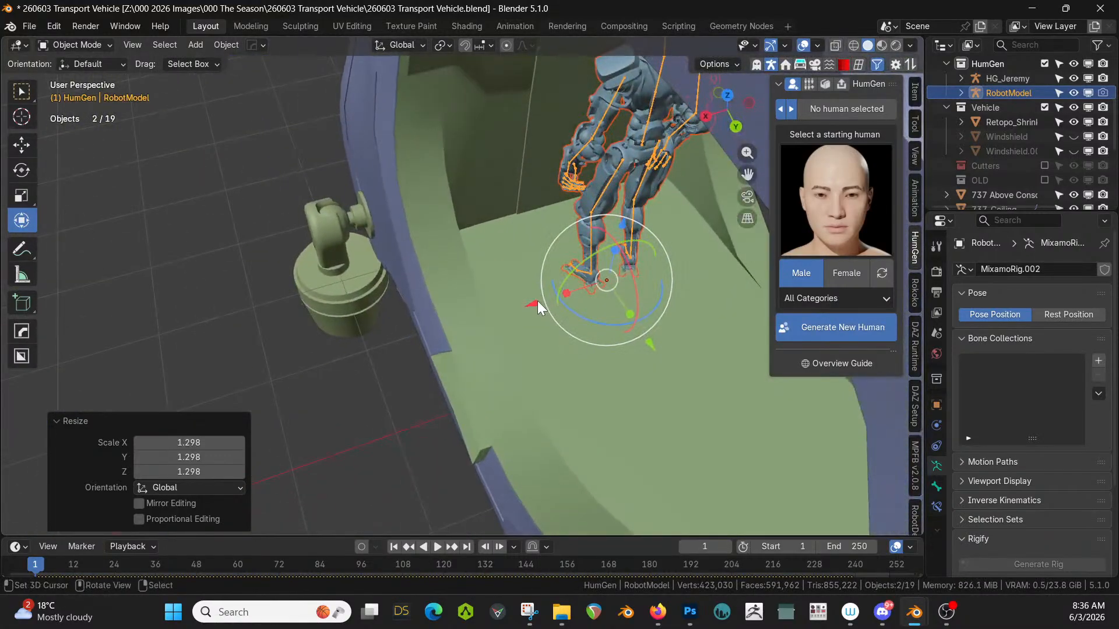
key("g")
key("x")
left_click(463, 338)
middle_click_drag(463, 332, 565, 356)
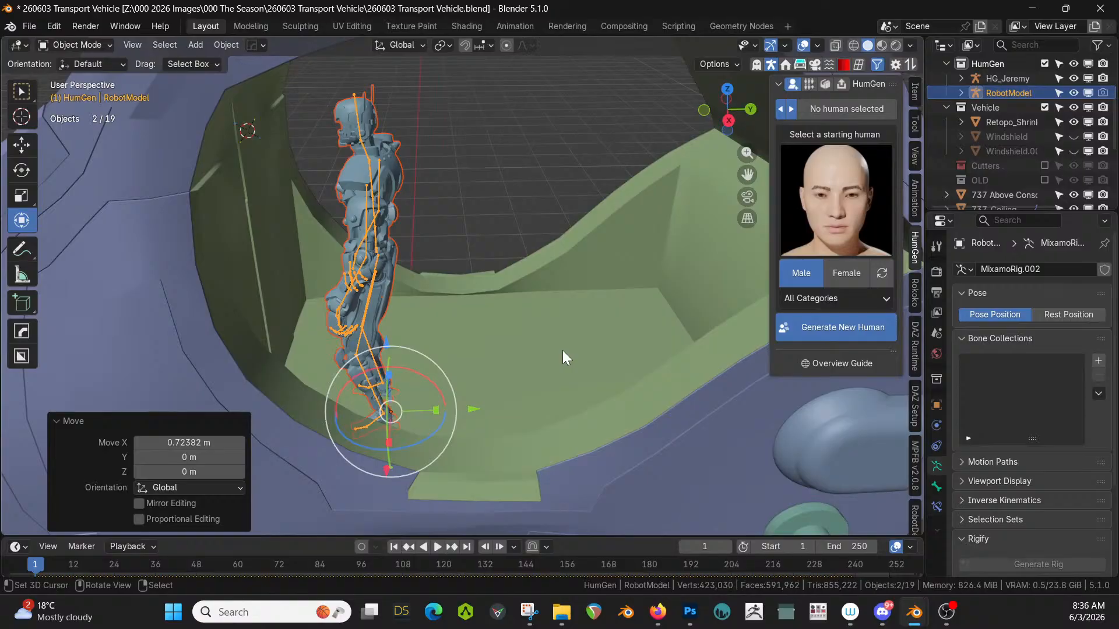
Raise the robot about 0.036 m along Z so its feet sit on the vehicle's interior floor.
middle_click_drag(449, 219, 429, 256)
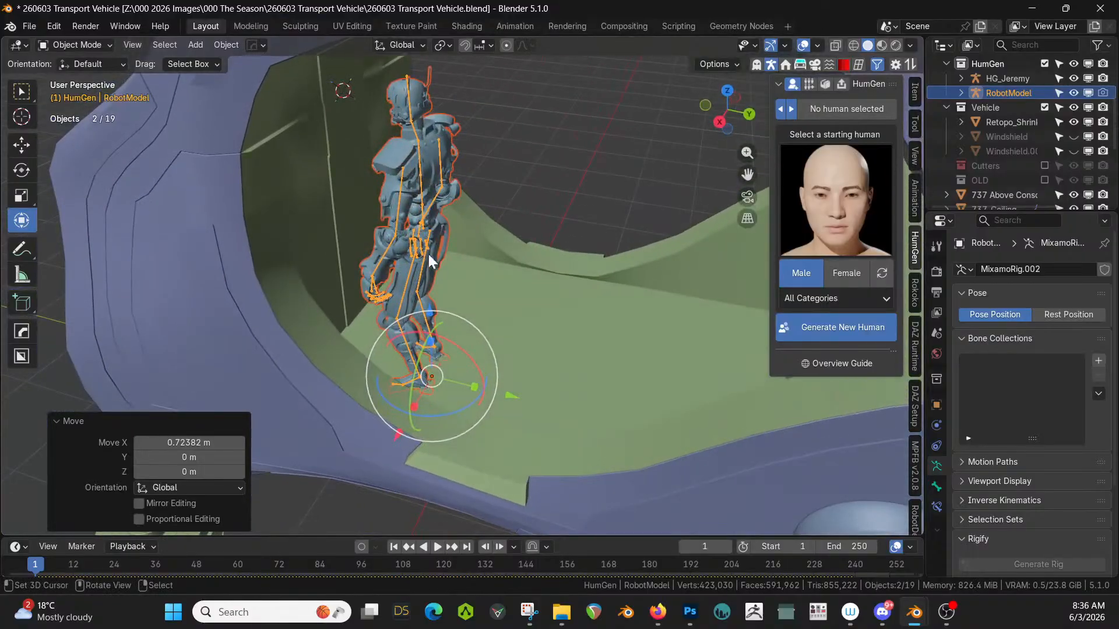
scroll(437, 280, "up", 2)
key("KP_Decimal")
scroll(443, 326, "up", 2)
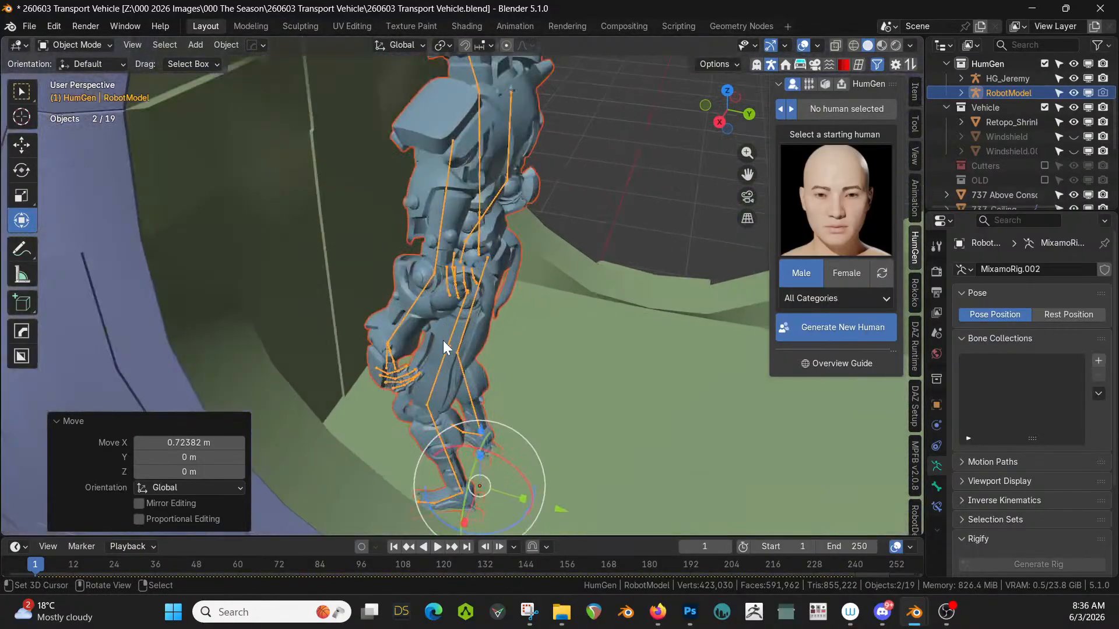
scroll(428, 387, "up", 2)
middle_click_drag(428, 387, 426, 184, "shift")
key("g")
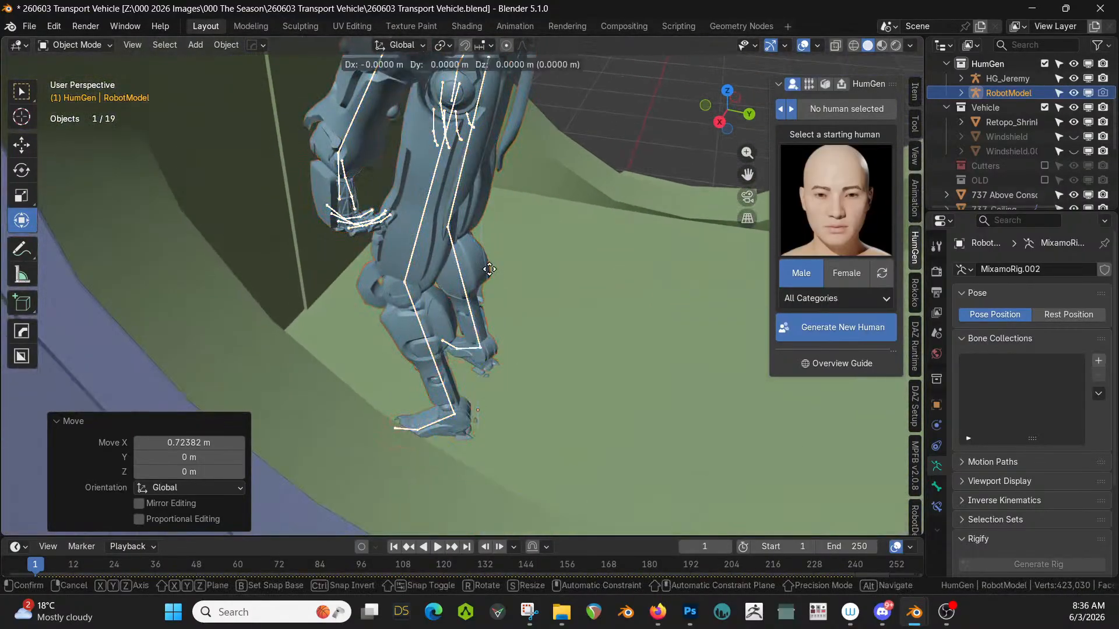
key("z")
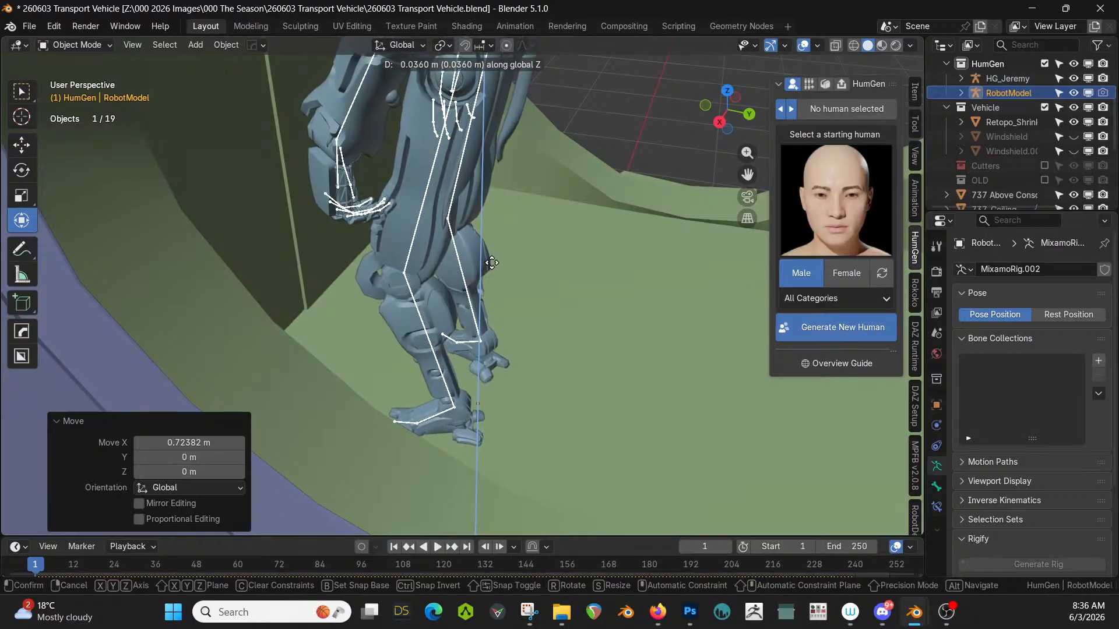
left_click(502, 256)
scroll(502, 256, "down", 2)
middle_click_drag(502, 256, 488, 252)
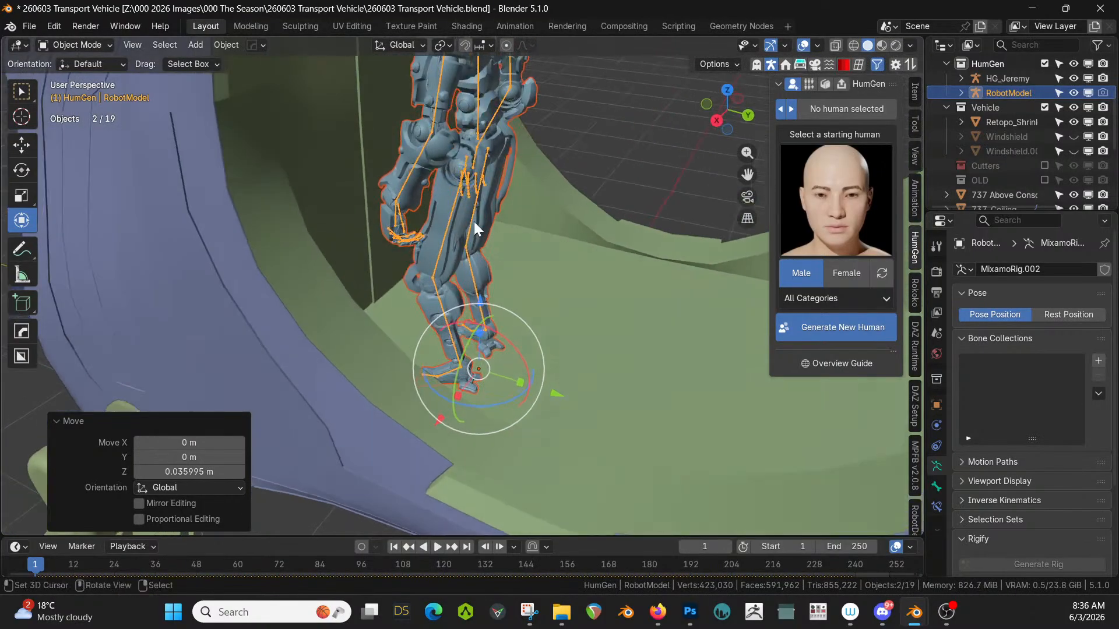
Select the RobotModel armature with its child mesh and apply the scale to both.
right_click(1012, 93)
left_click(964, 135)
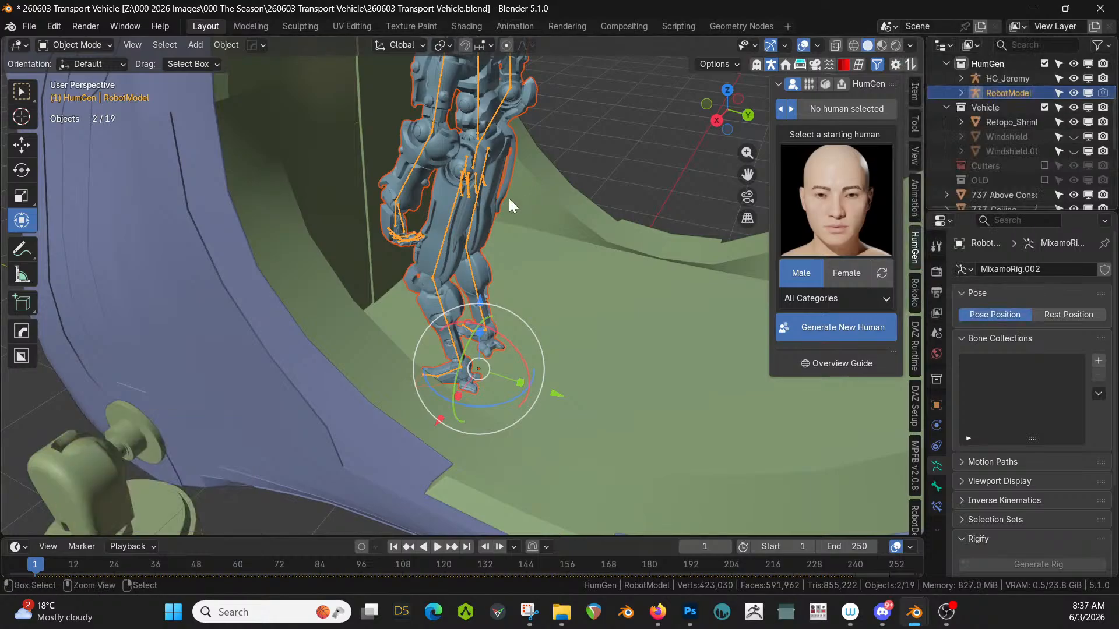
key("ctrl+a")
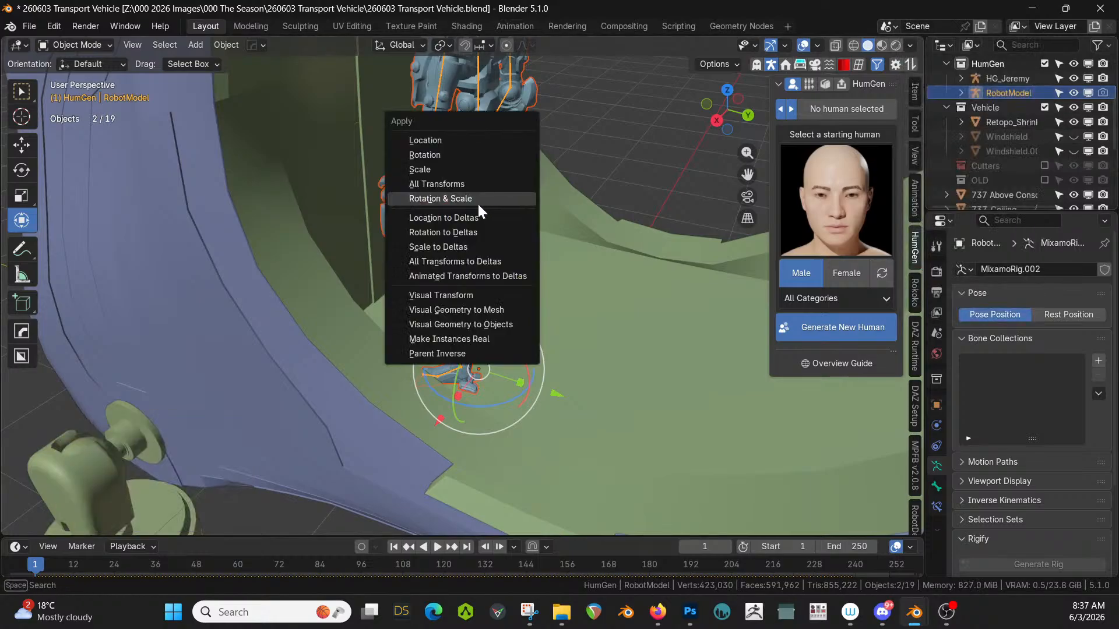
left_click(435, 169)
Examine the robot's size and placement inside the vehicle's side opening from several angles.
middle_click_drag(435, 167, 403, 274)
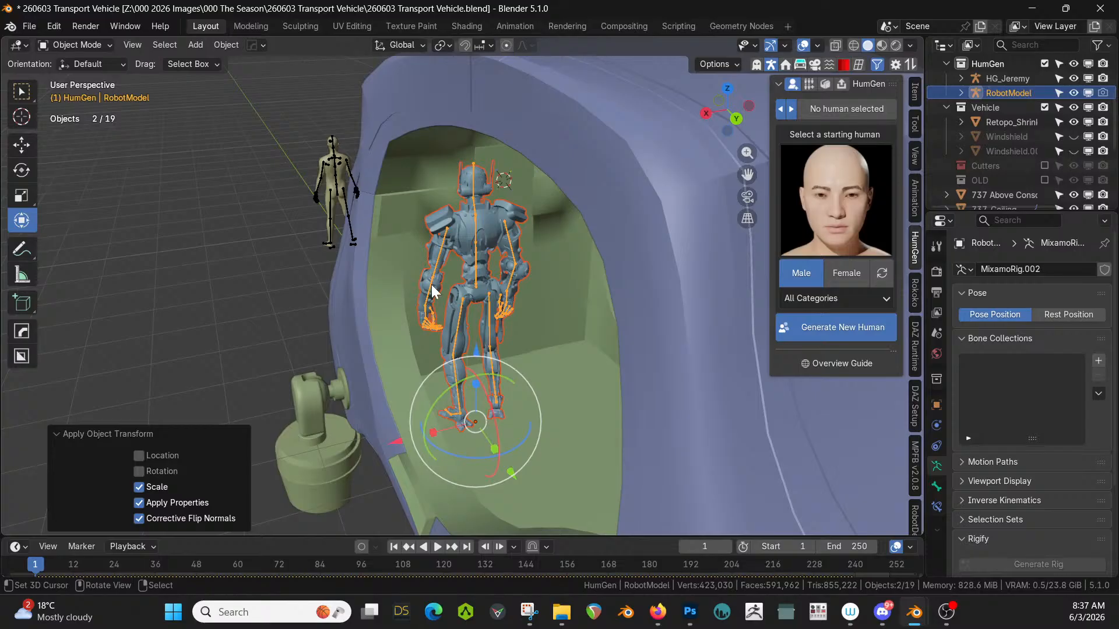
middle_click_drag(472, 302, 459, 185)
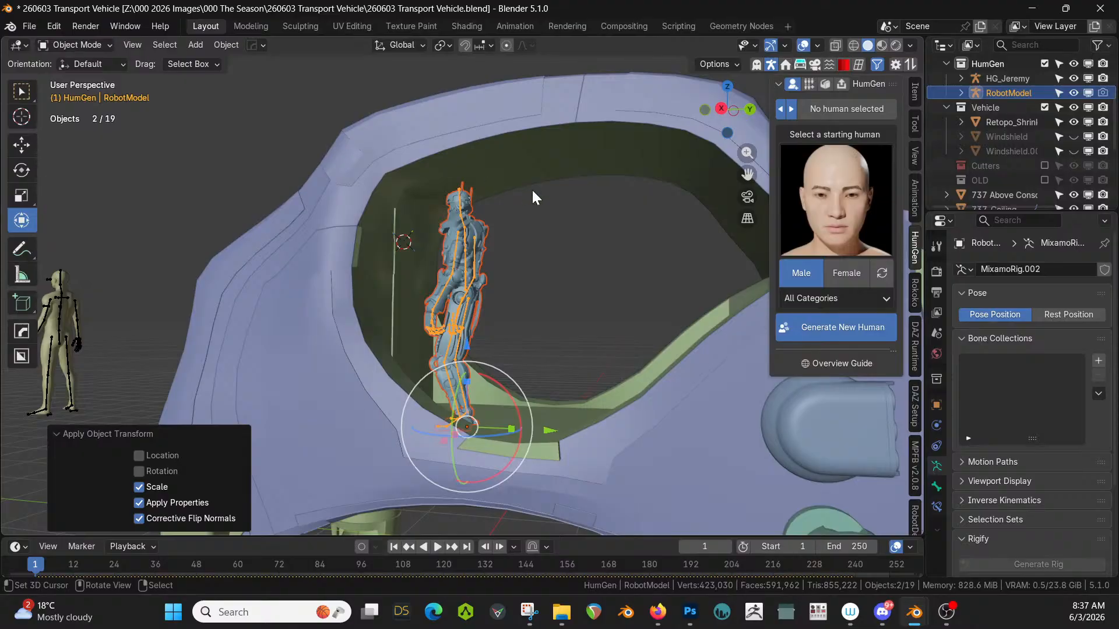
middle_click_drag(531, 189, 354, 297)
scroll(366, 211, "up", 2)
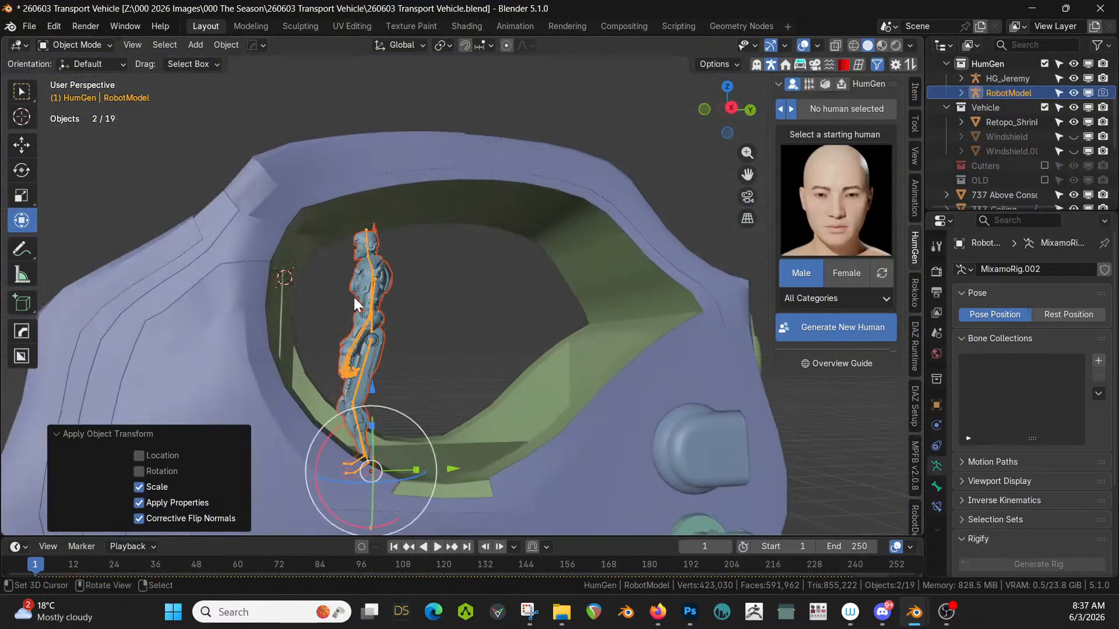
scroll(354, 297, "up", 2)
scroll(358, 297, "down", 4)
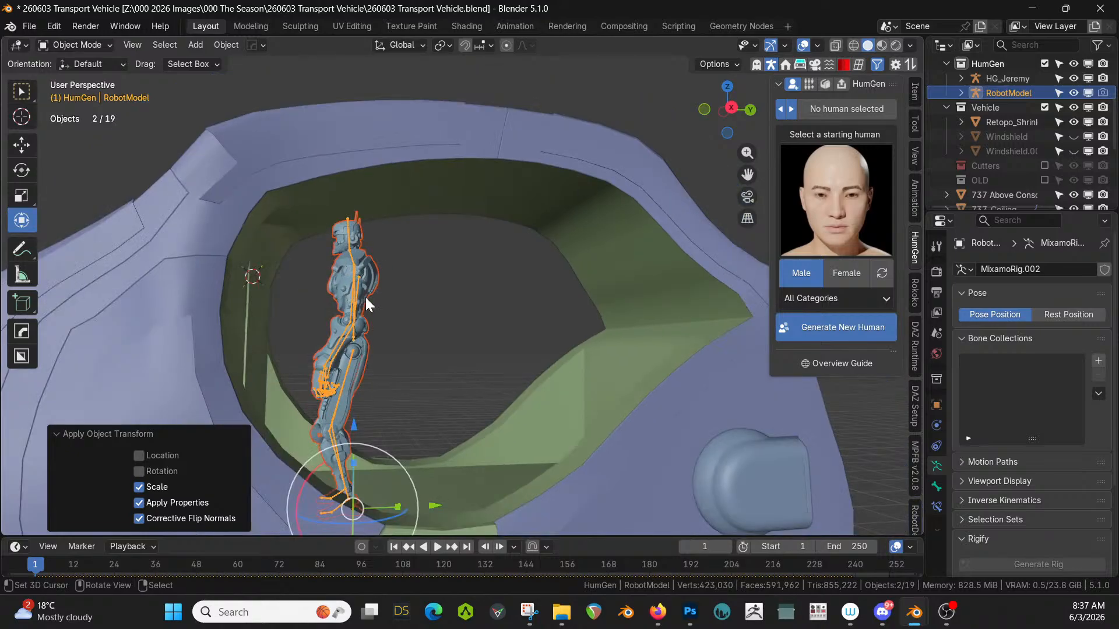
middle_click_drag(371, 303, 351, 338)
scroll(351, 338, "up", 3)
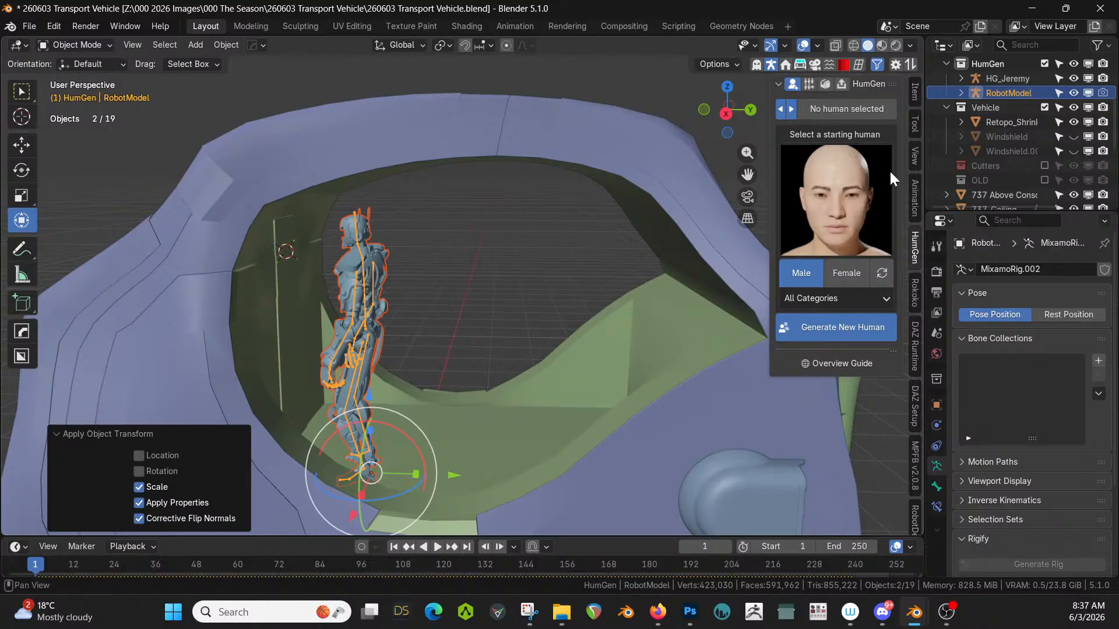
Duplicate the RobotModel armature together with its mesh and move the copy 1 m along Y.
right_click(1002, 94)
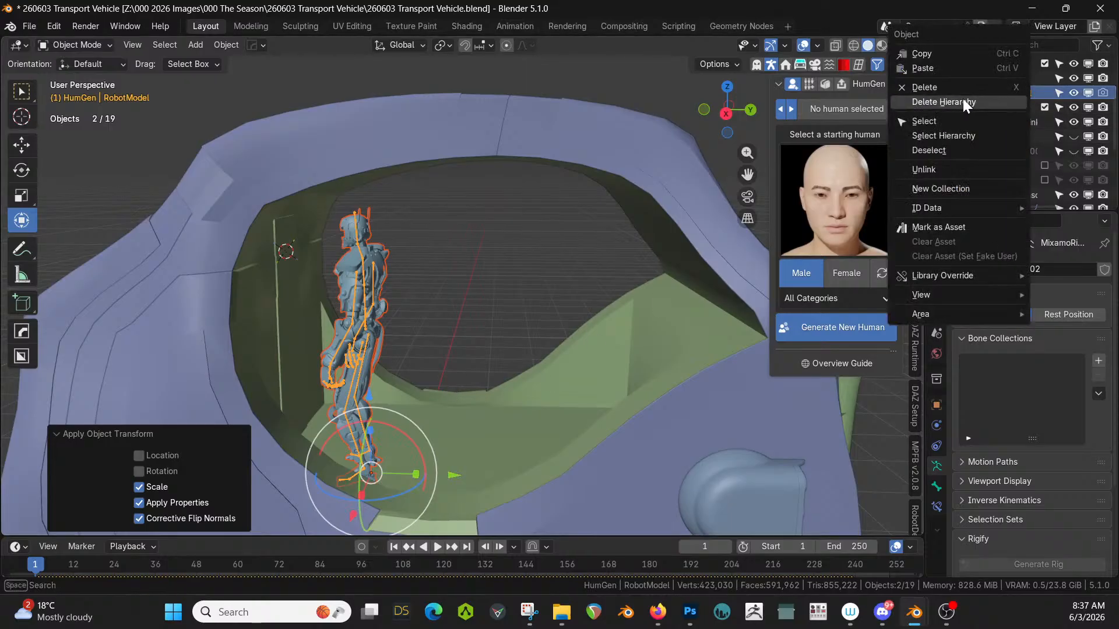
left_click(967, 135)
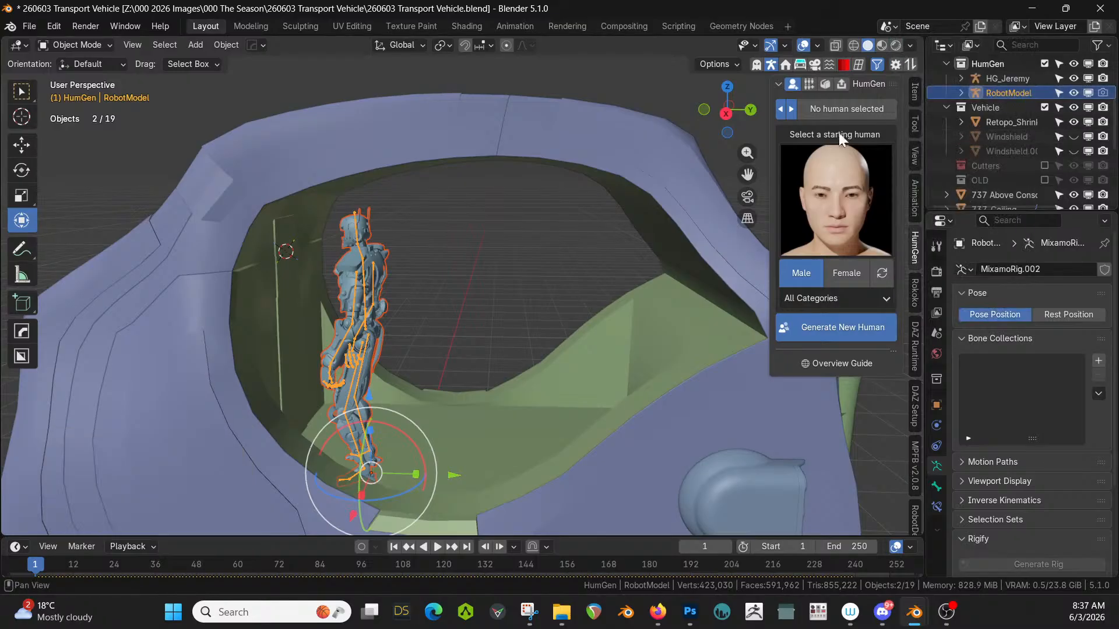
right_click(1022, 92)
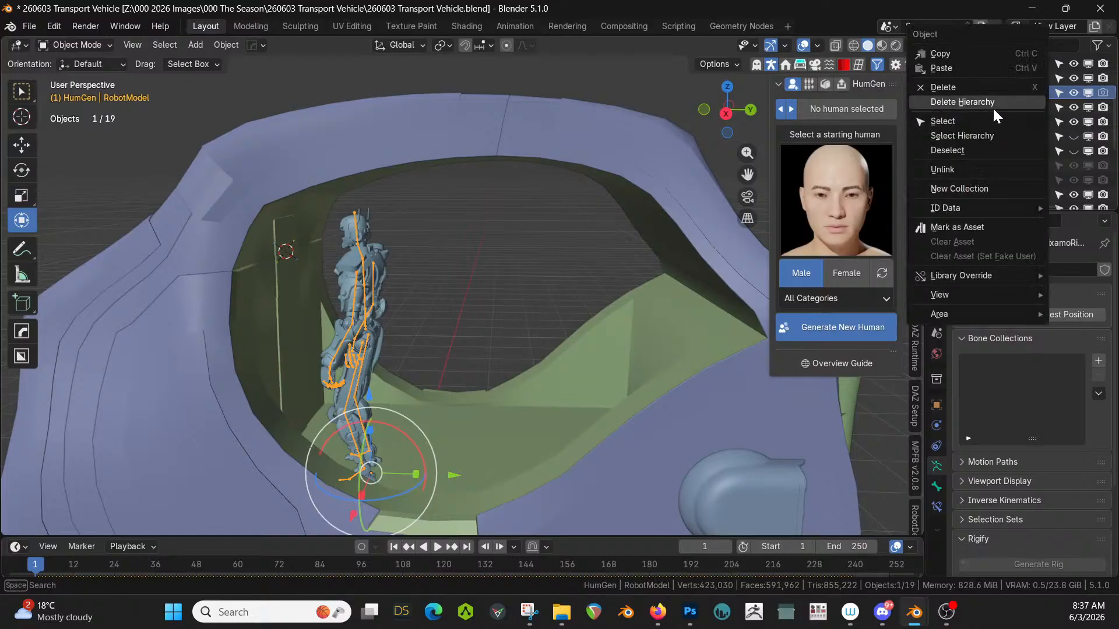
left_click(981, 134)
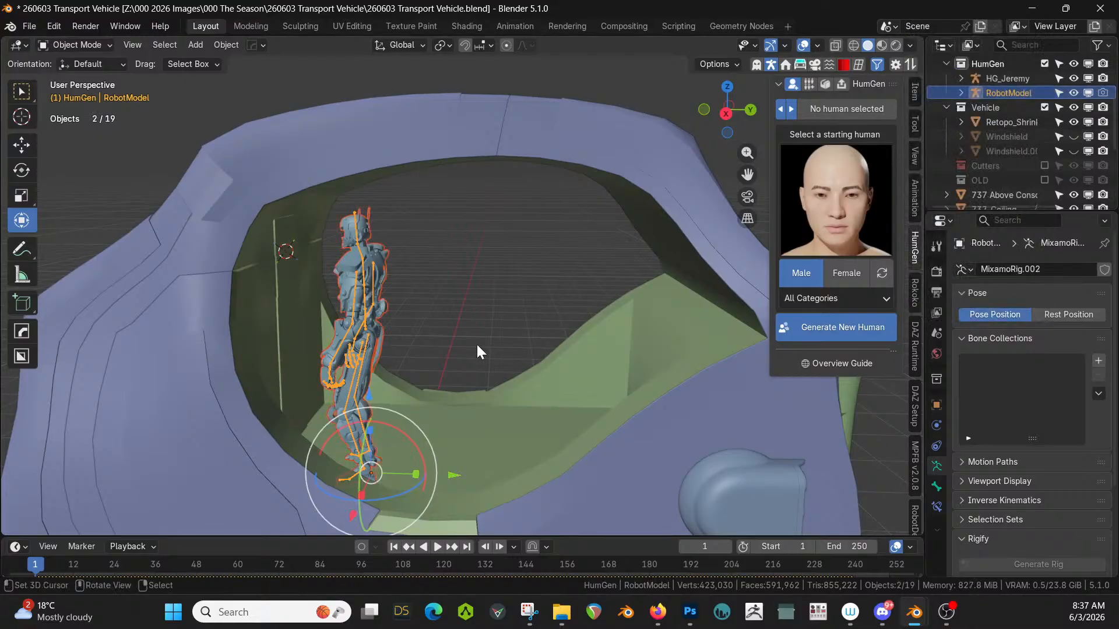
key("shift+d")
key("Escape")
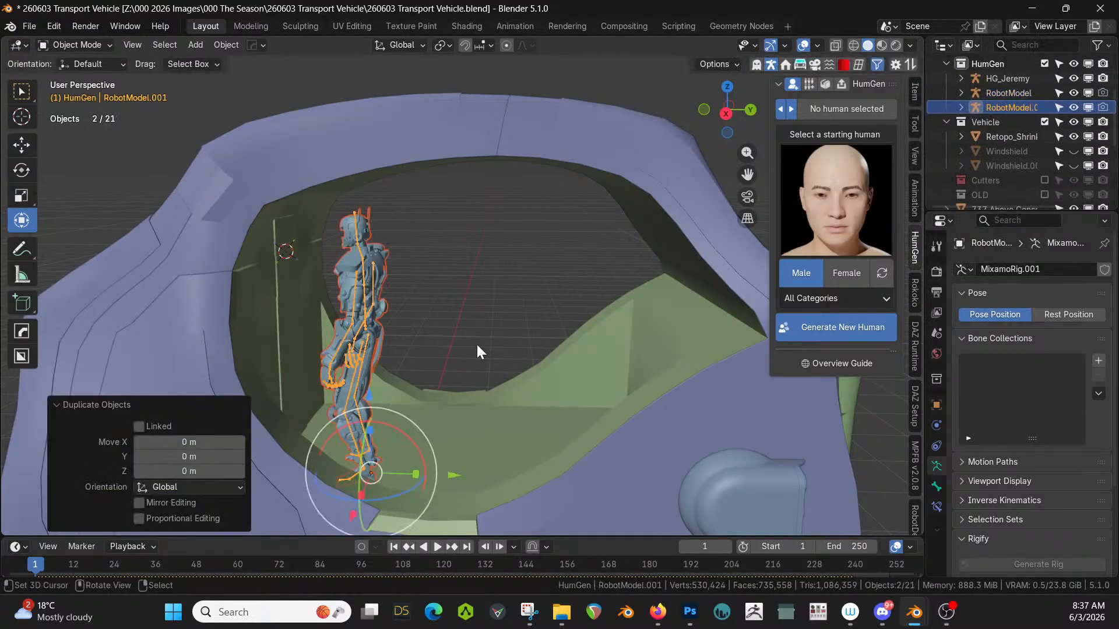
key("g")
key("y")
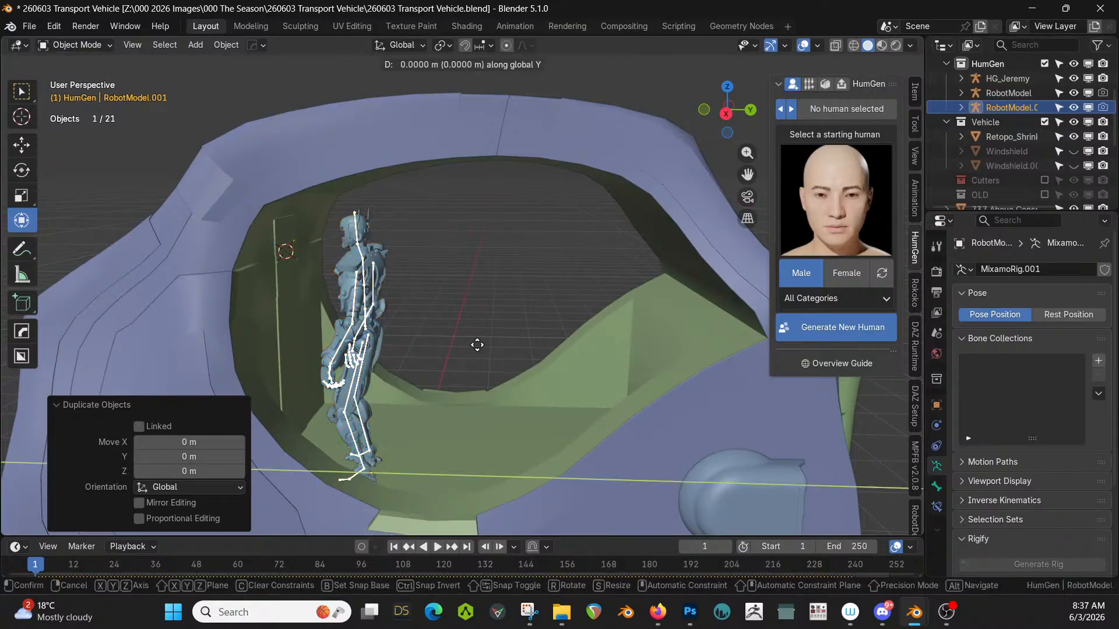
key("1")
key("Return")
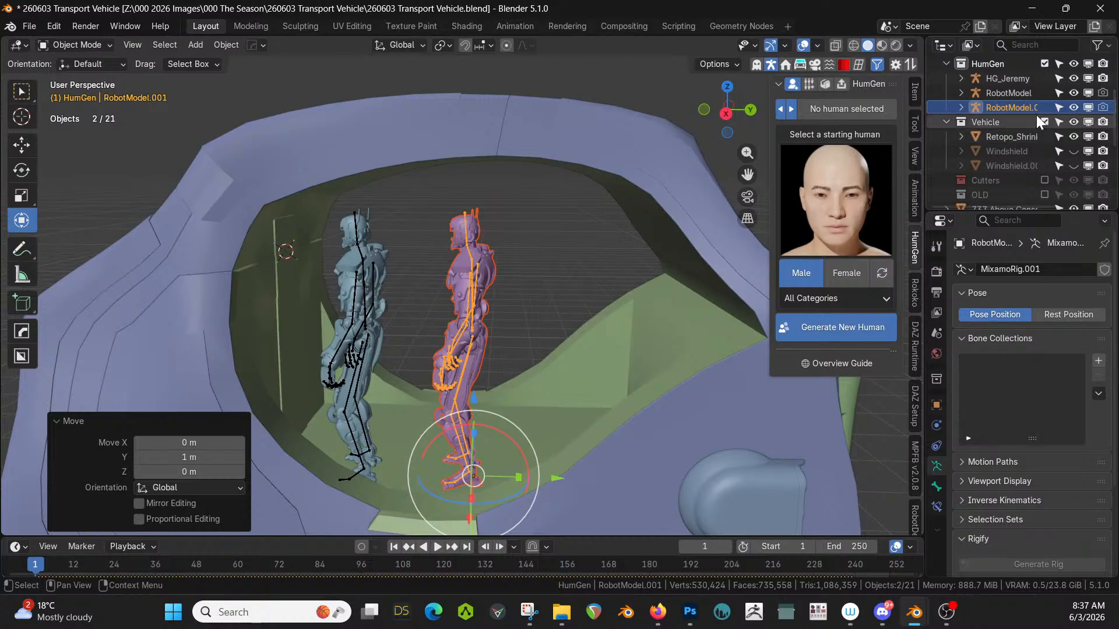
Select the second robot's full hierarchy and duplicate it 1 m further along Y as a third robot.
right_click(1017, 106)
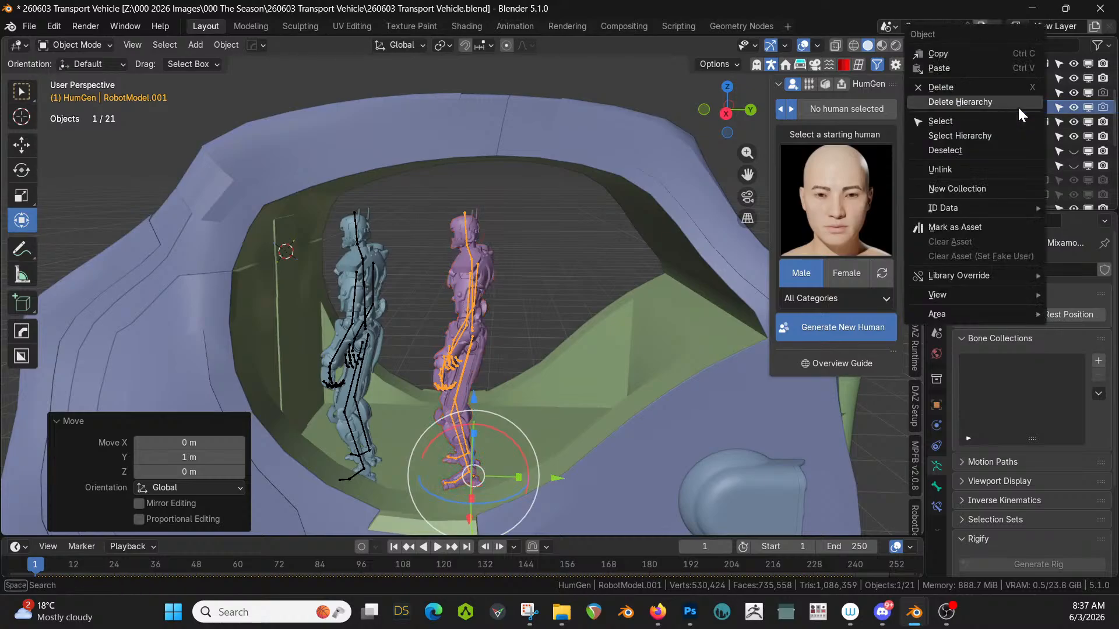
left_click(973, 137)
key("shift+d")
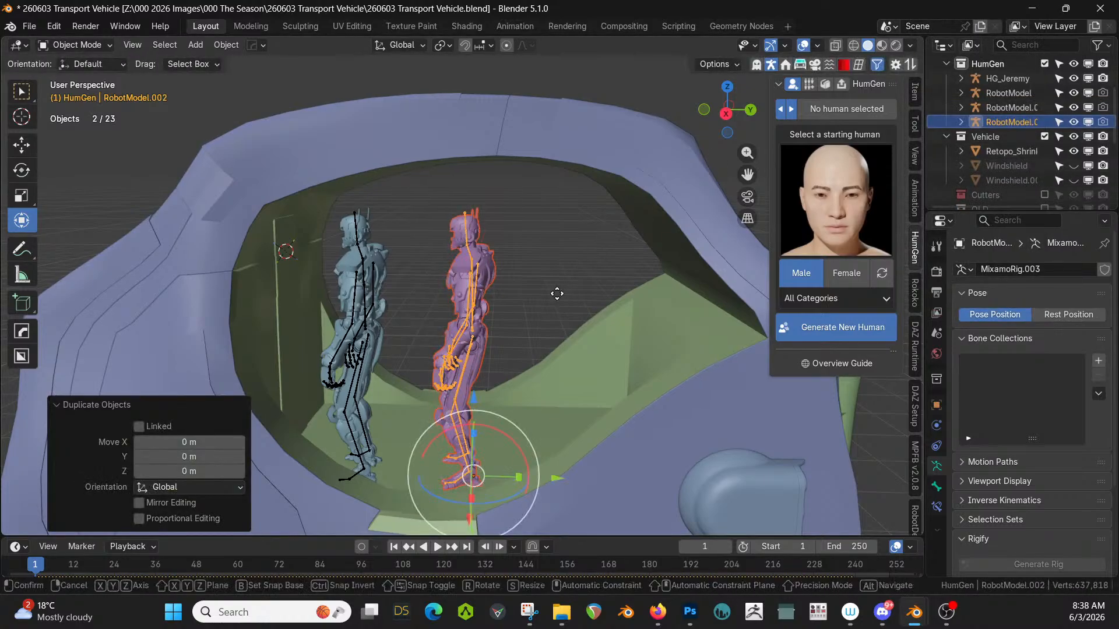
key("y")
key("1")
key("Return")
middle_click_drag(557, 294, 554, 329)
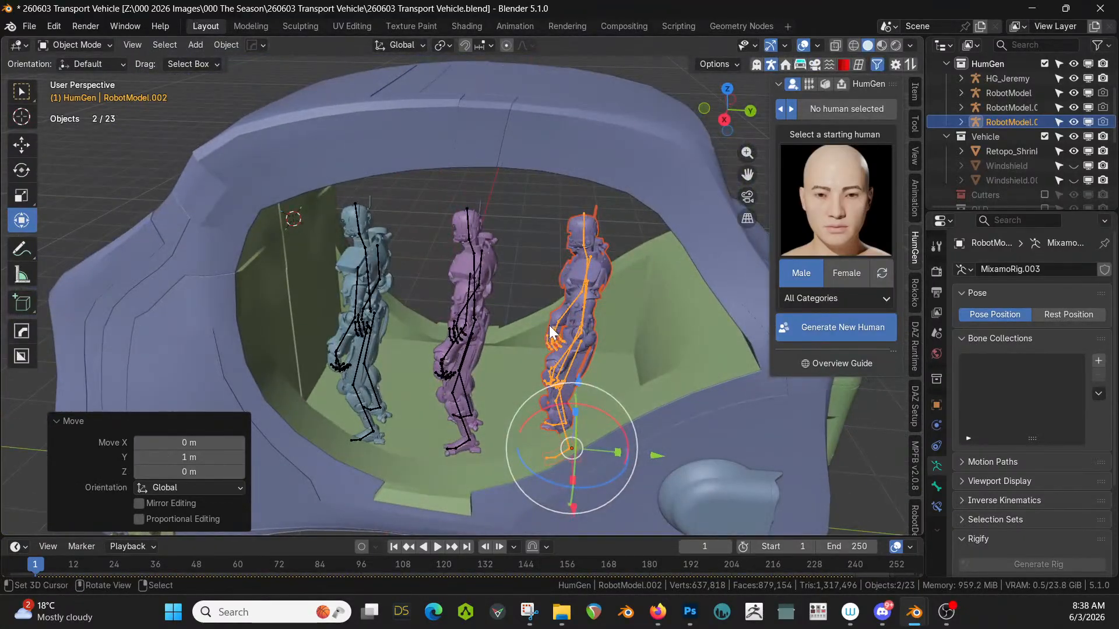
Duplicate the third robot with its mesh and move the copy 1 m along Y to make a row of four.
key("shift+d")
key("Escape")
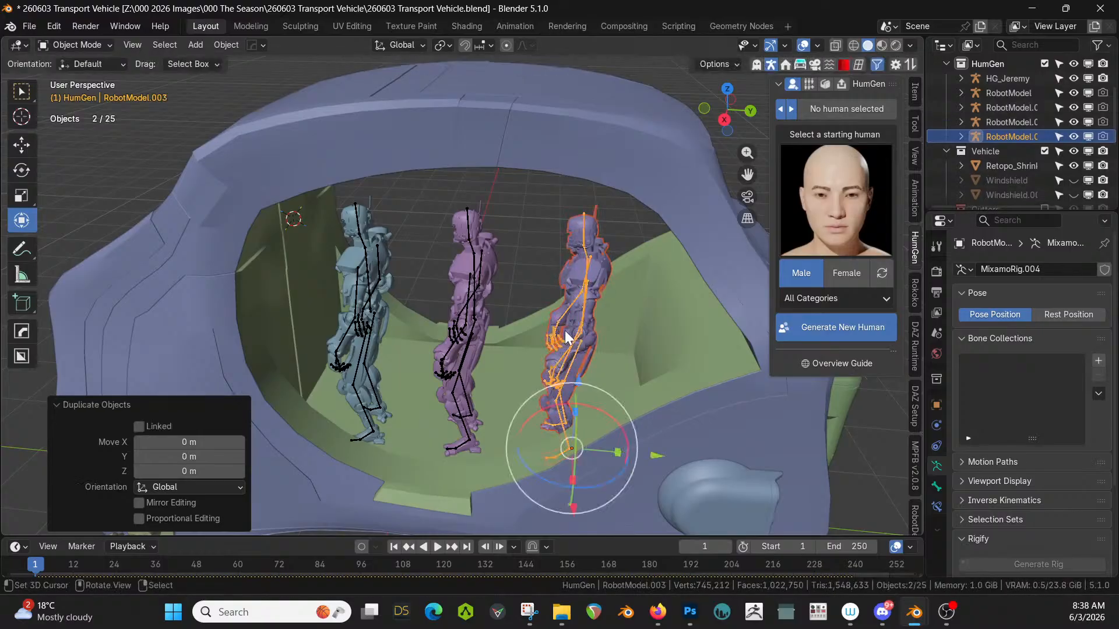
key("g")
key("y")
key("1")
key("Return")
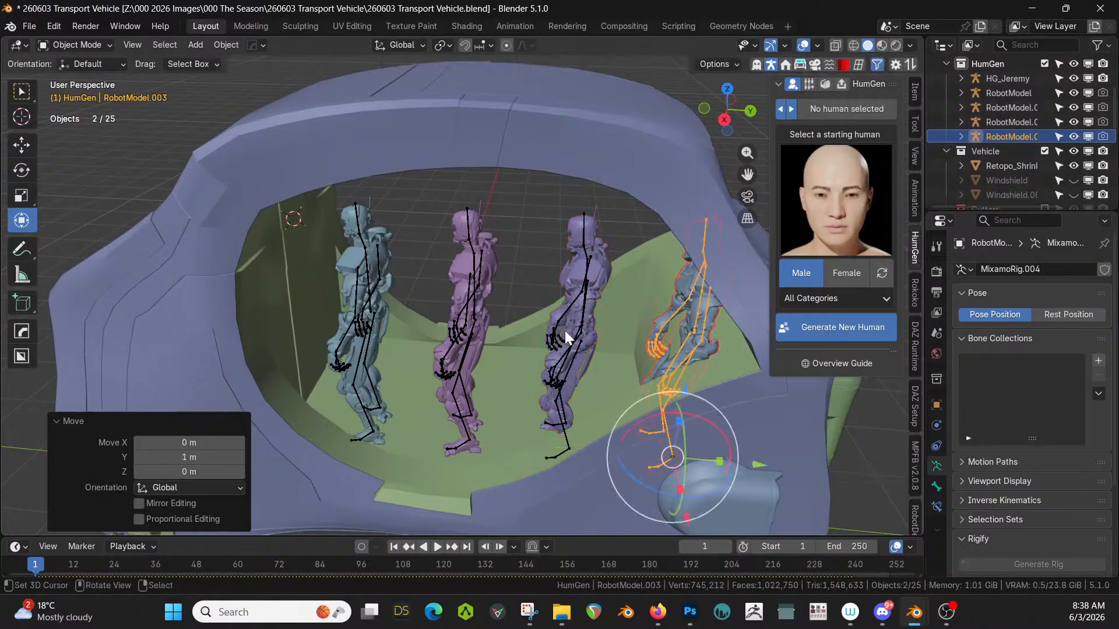
Select all four robot armatures and shift the row about -0.31 m along Y inside the vehicle.
left_click(1018, 109, "shift")
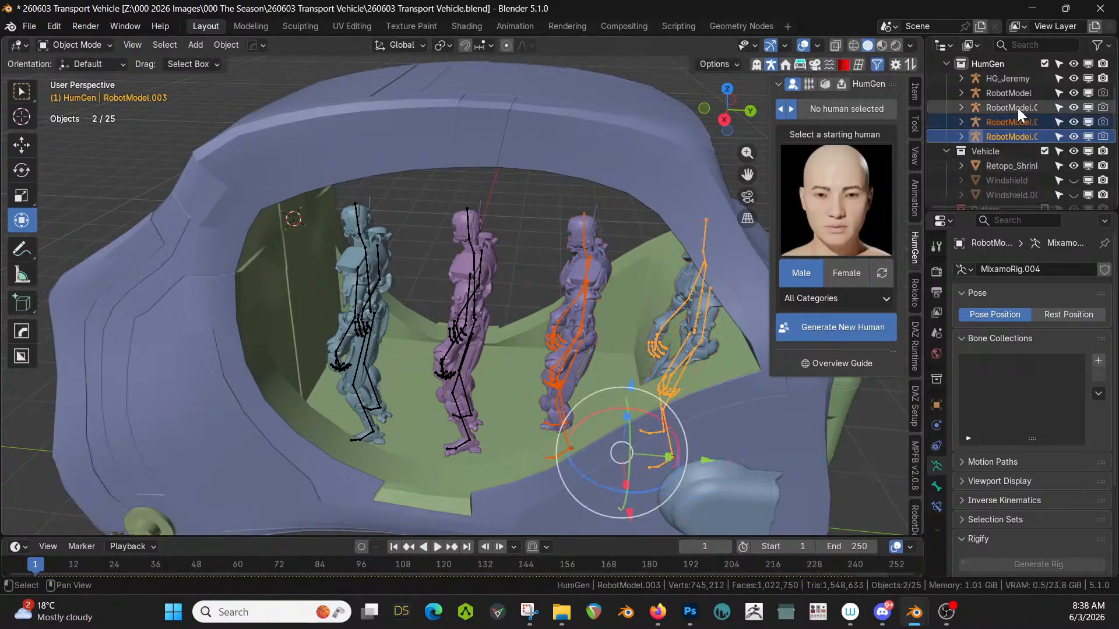
left_click(1015, 94, "shift")
key("g")
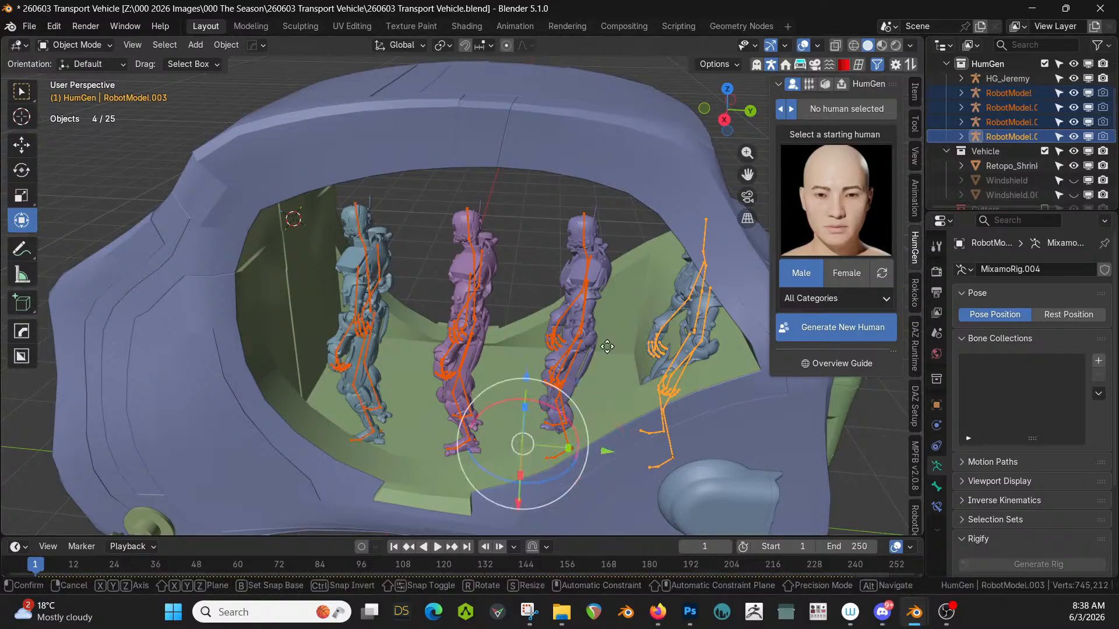
key("y")
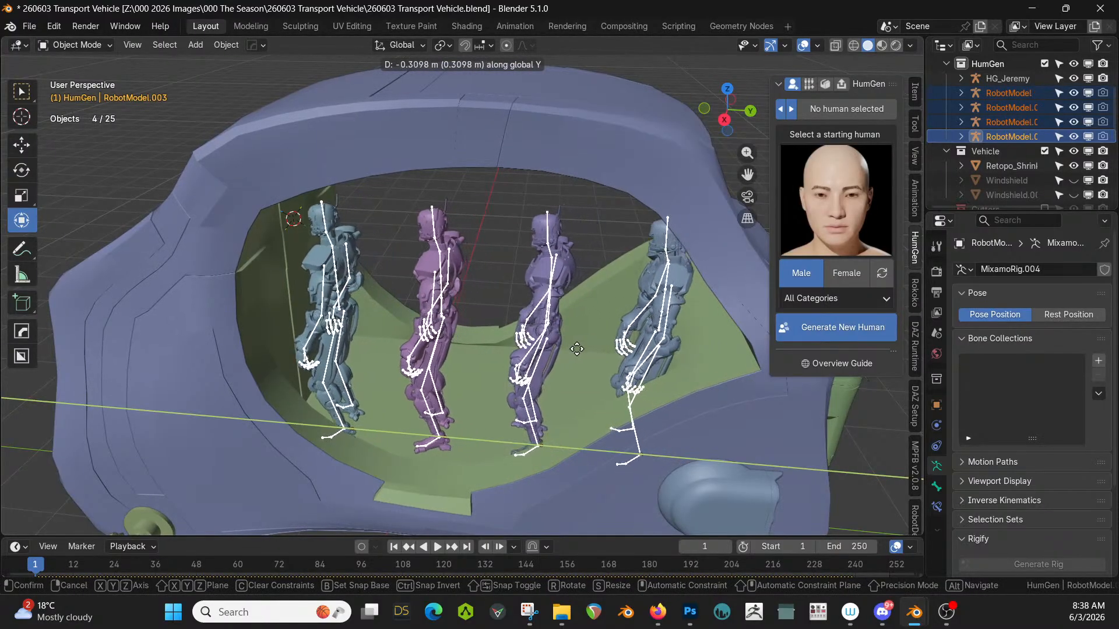
left_click(577, 348)
middle_click_drag(578, 346, 874, 330)
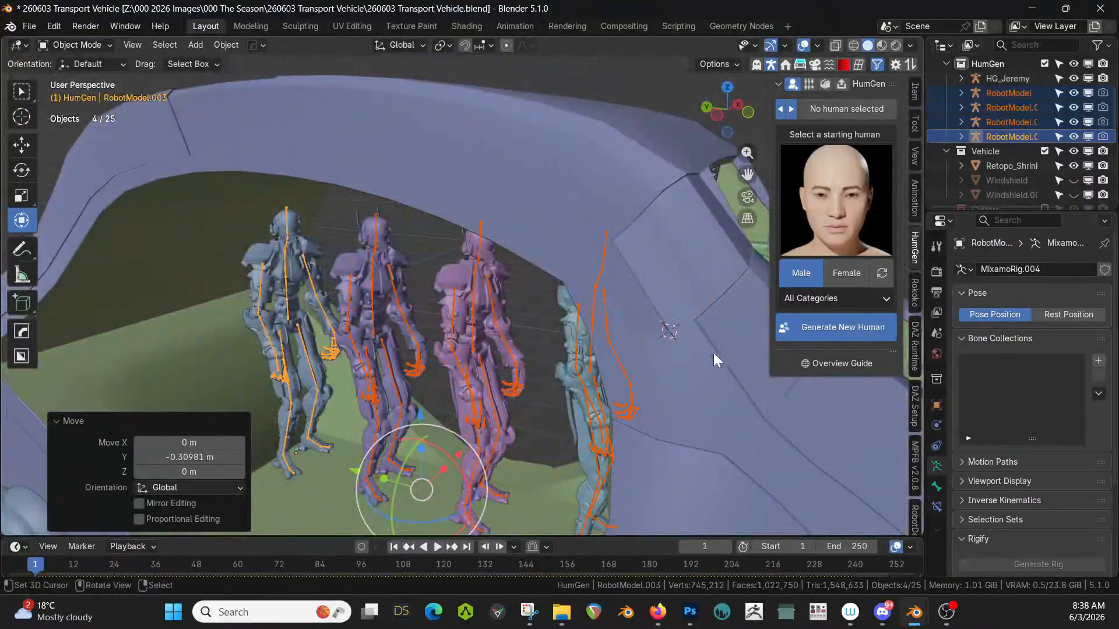
middle_click_drag(713, 352, 579, 321)
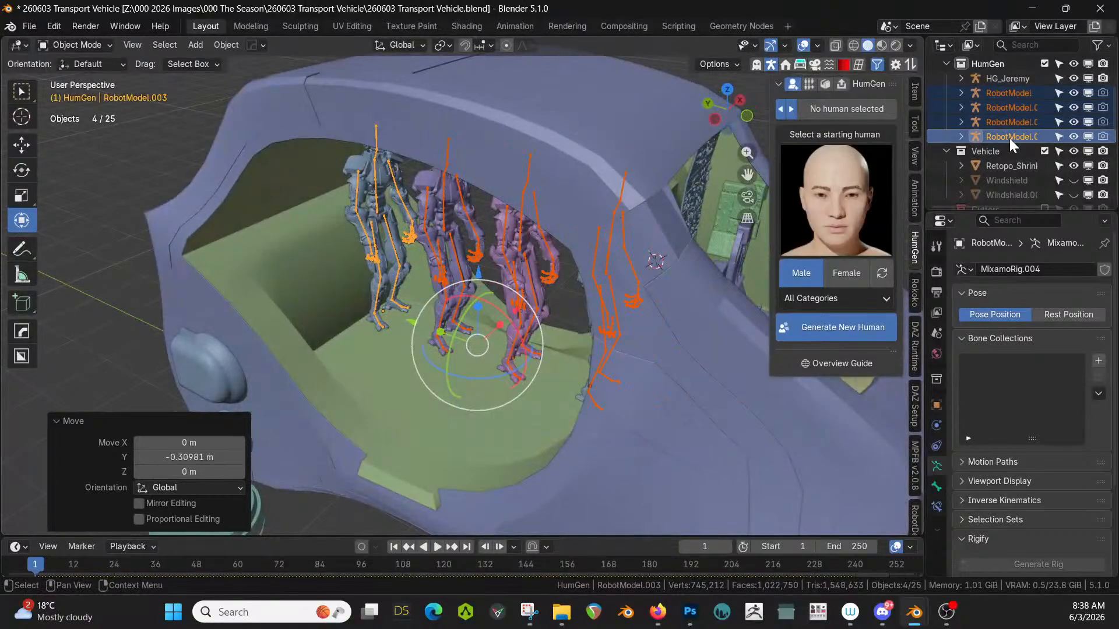
Select the four robot armatures together with their child meshes, leaving out the HG_Jeremy figure.
left_click(1008, 79)
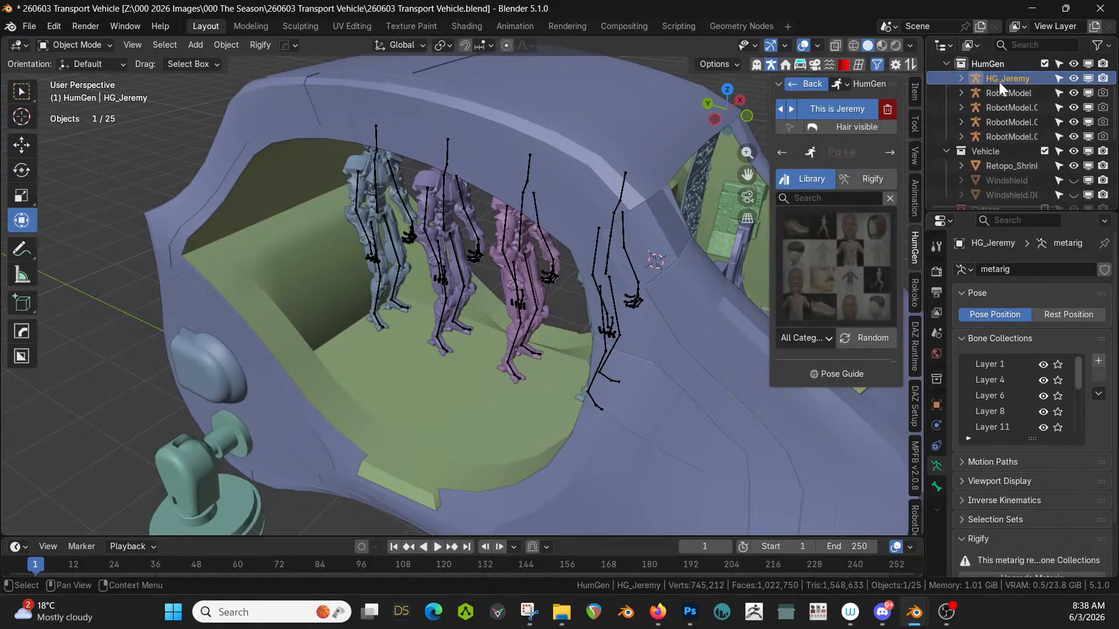
left_click(1000, 94)
left_click(1004, 106, "shift")
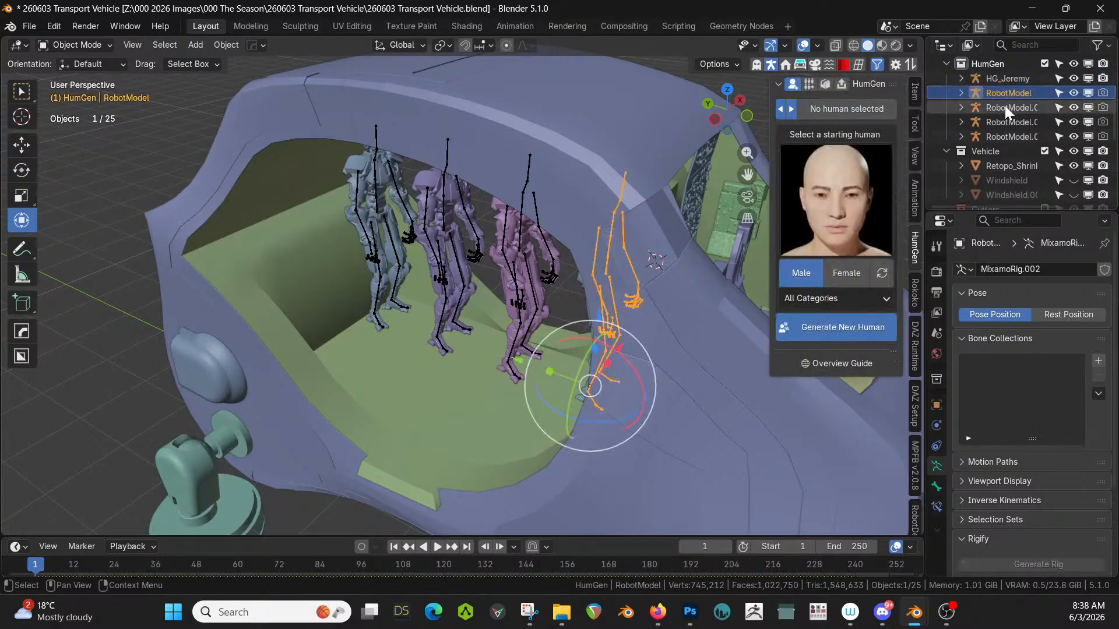
left_click(1006, 121, "shift")
left_click(1005, 137, "shift")
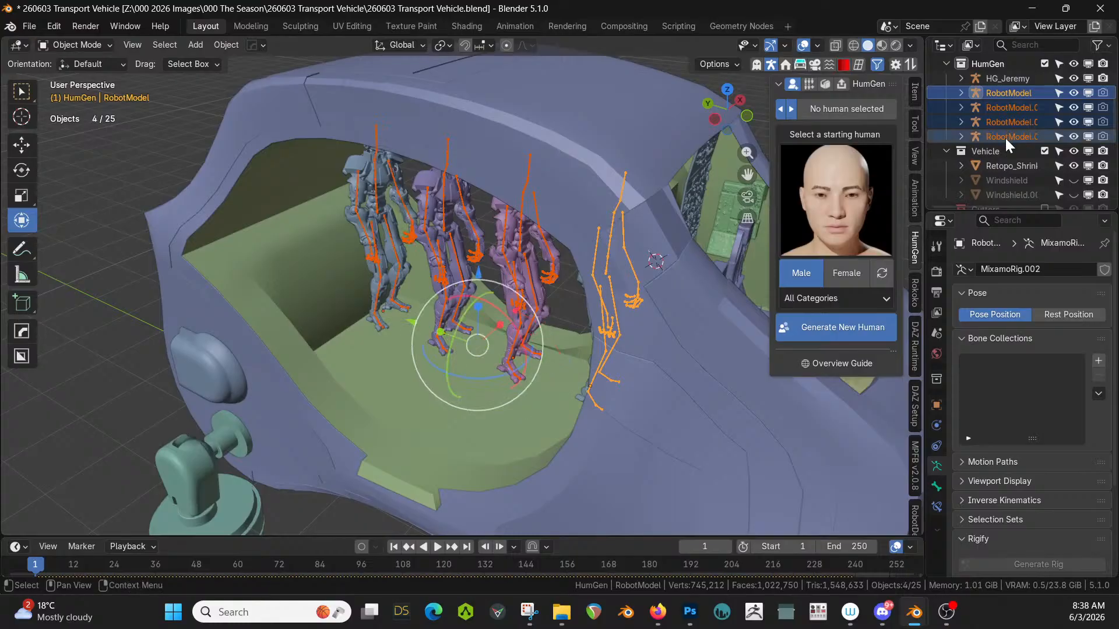
right_click(1006, 137)
left_click(990, 138)
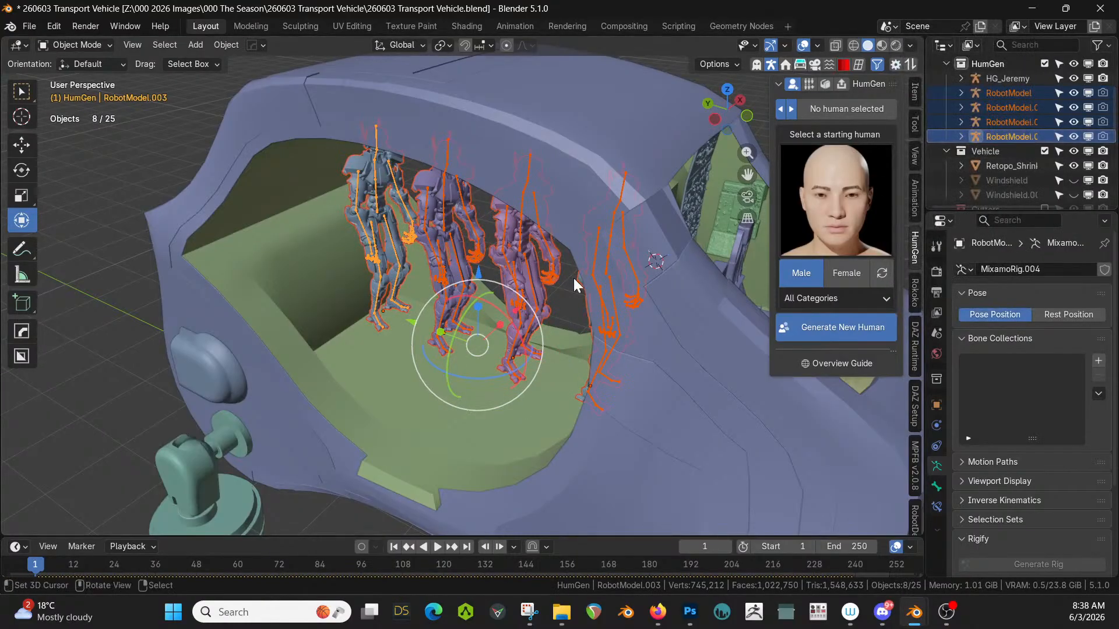
Duplicate the selected row of four robots with their meshes and move the copies about -1.39 m along X as a second row.
key("shift+d")
key("Escape")
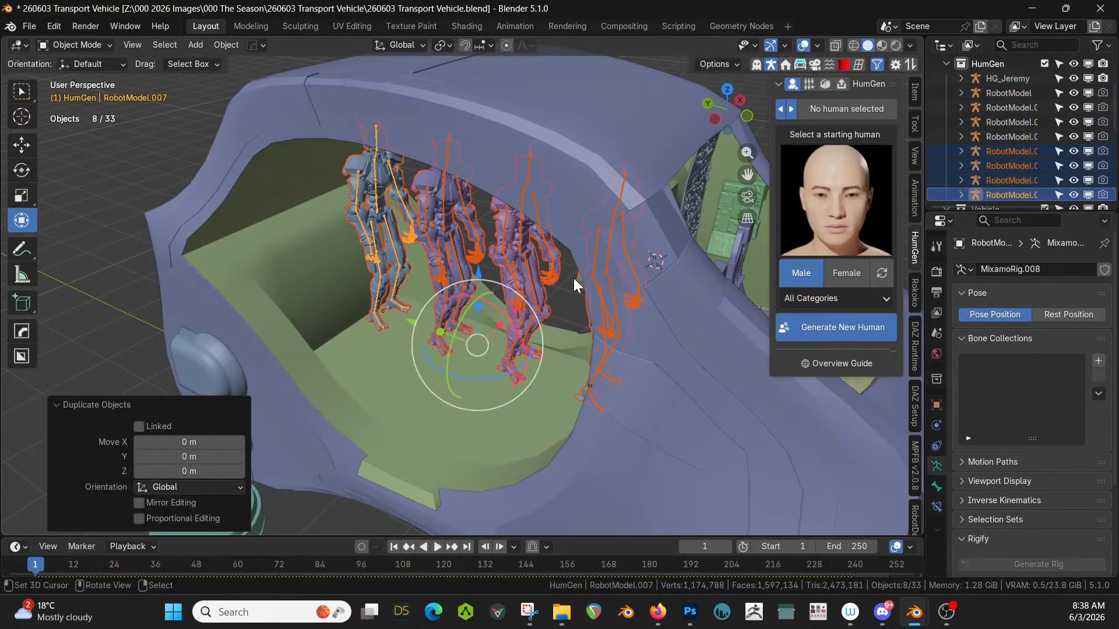
key("g")
key("x")
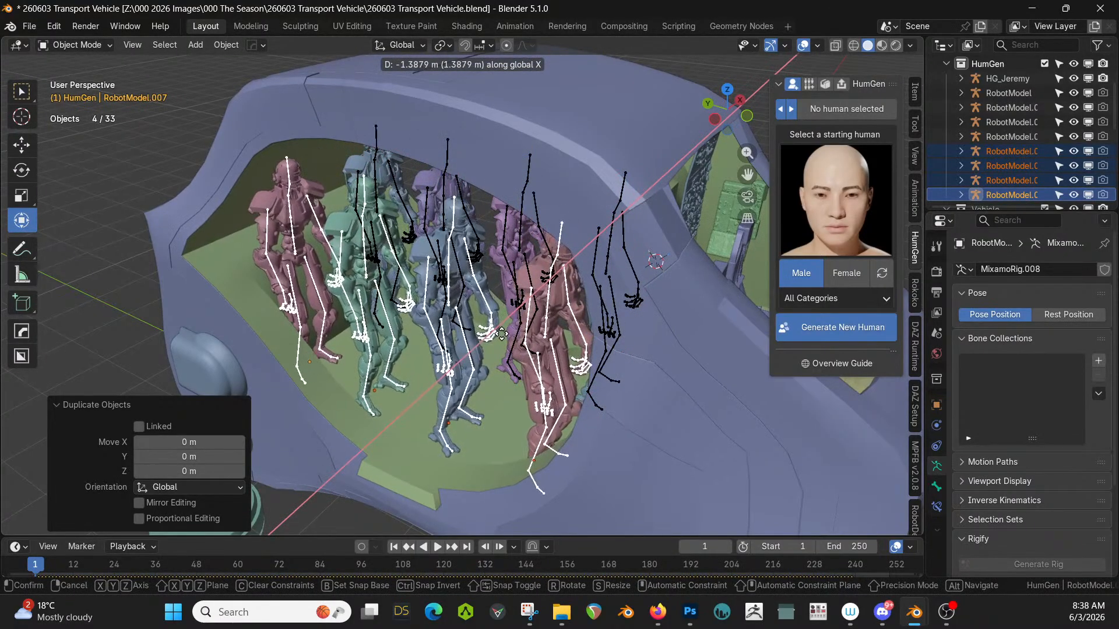
left_click(501, 333)
middle_click_drag(501, 334, 164, 312)
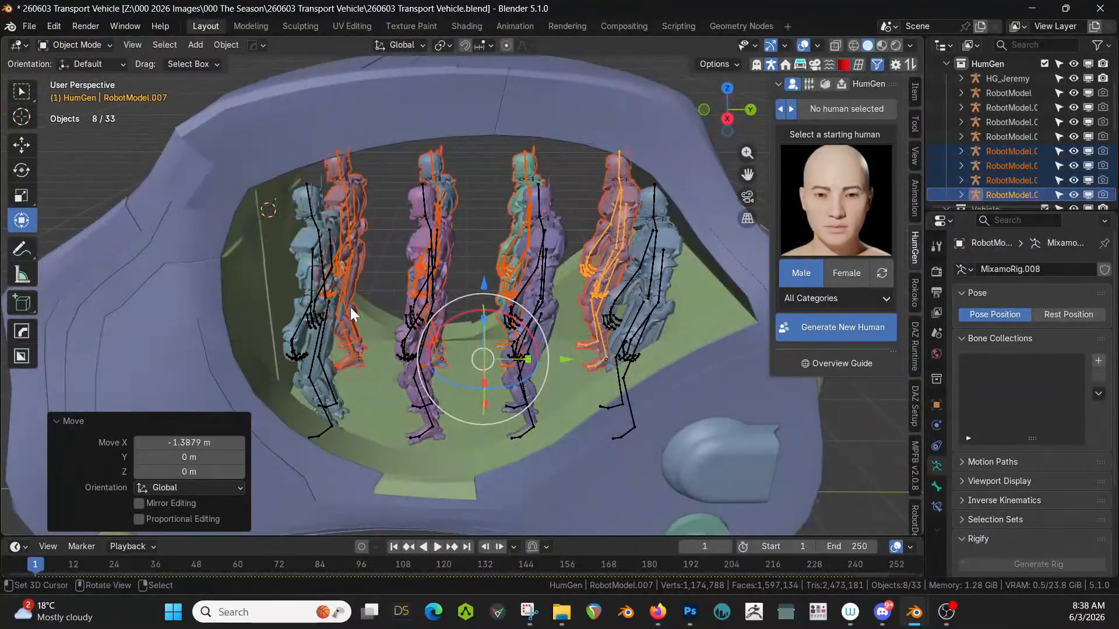
middle_click_drag(351, 307, 460, 296)
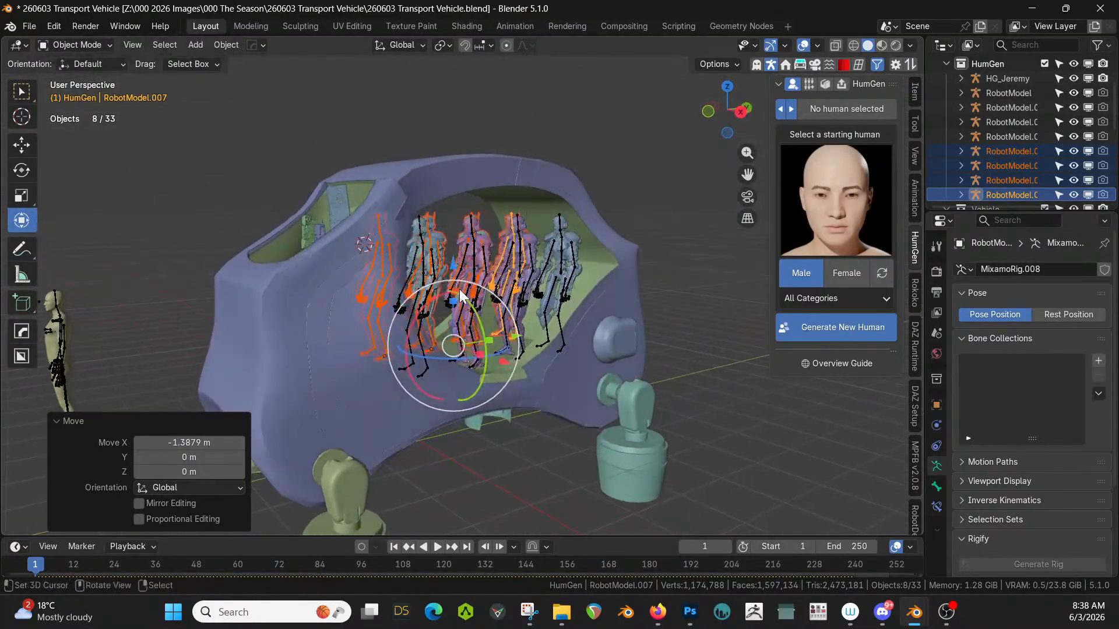
left_click(650, 157)
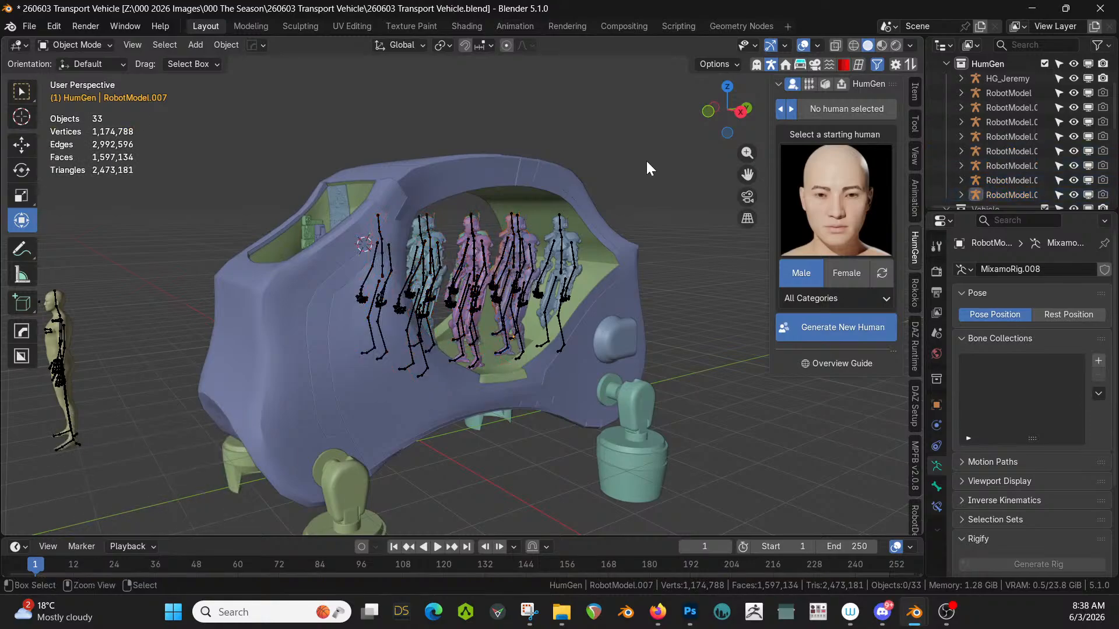
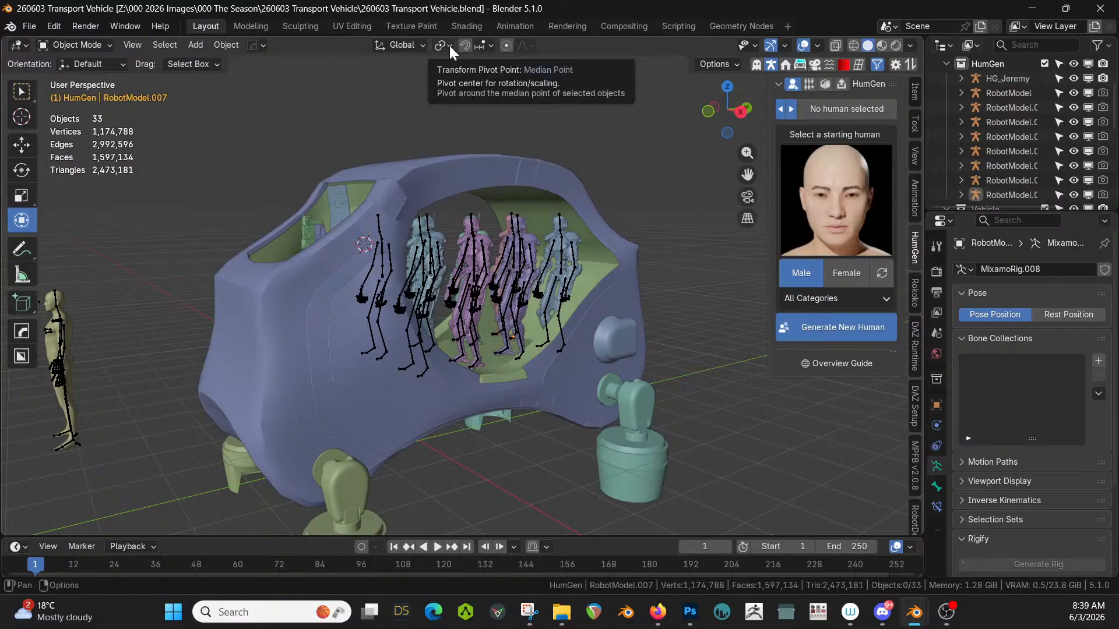
Hide the bones in the viewport overlays.
left_click(787, 45)
left_click(819, 42)
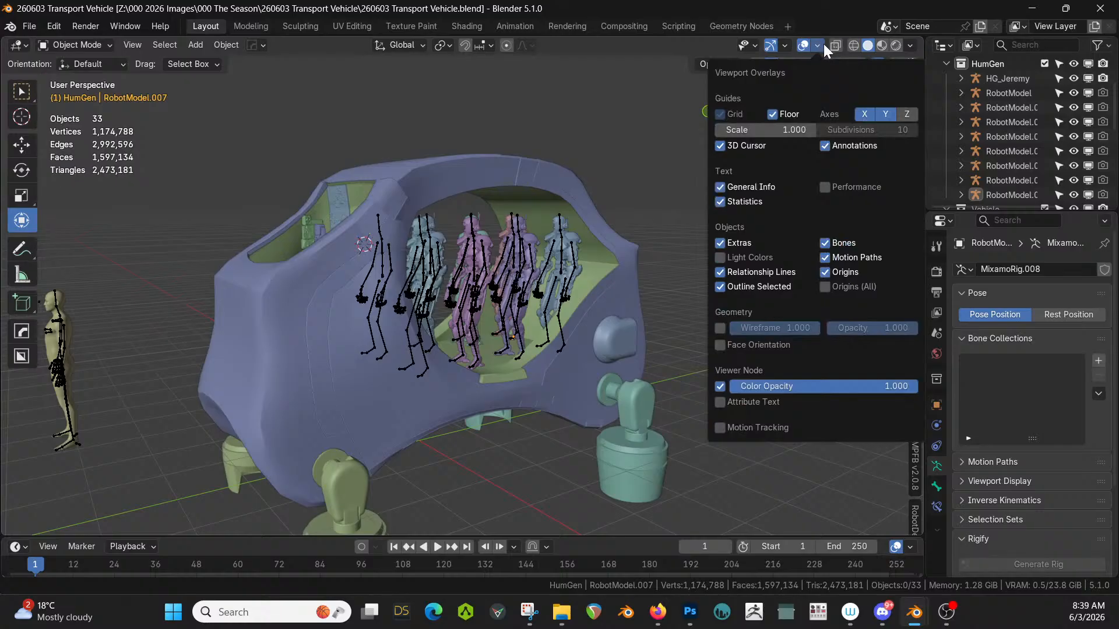
left_click(825, 244)
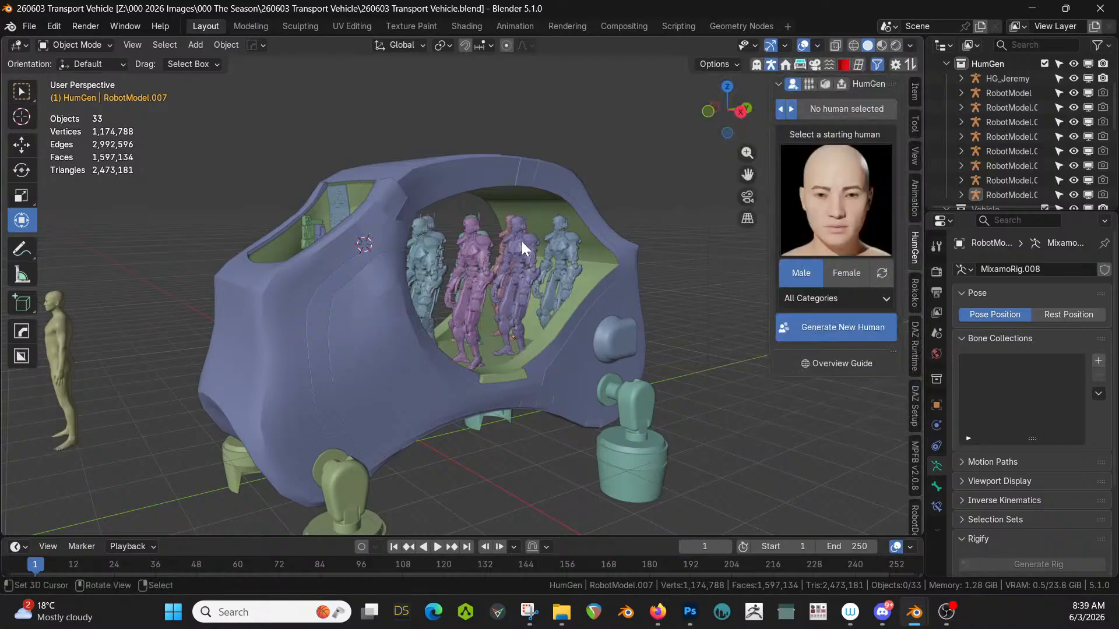
Switch the viewport to Rendered shading and inspect the two rows of robots inside the vehicle.
middle_click_drag(524, 271, 548, 309)
key("z")
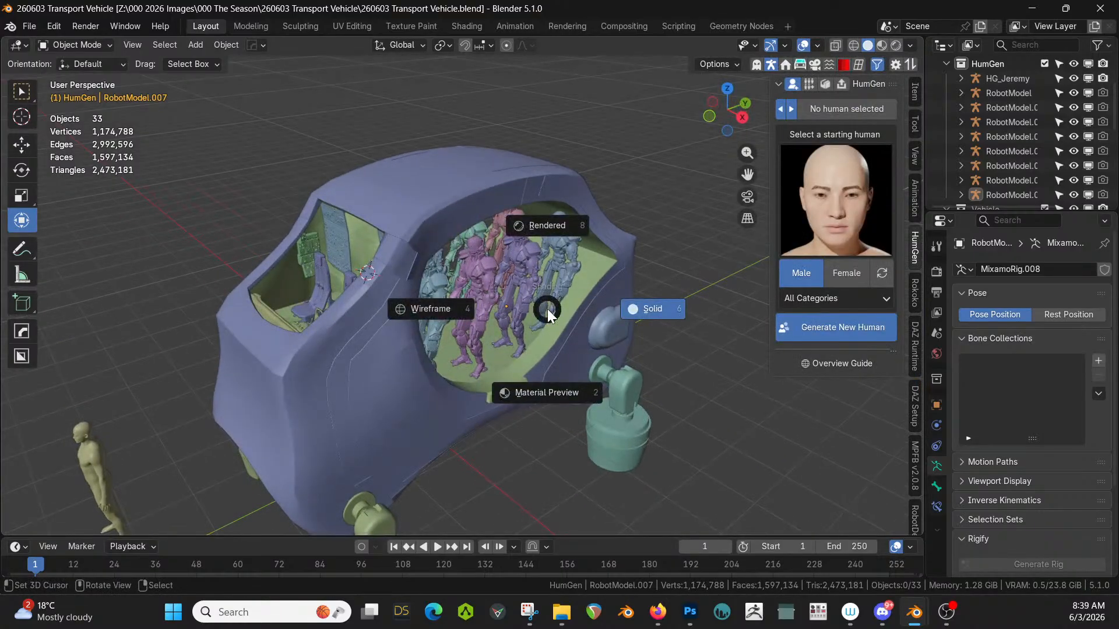
key("8")
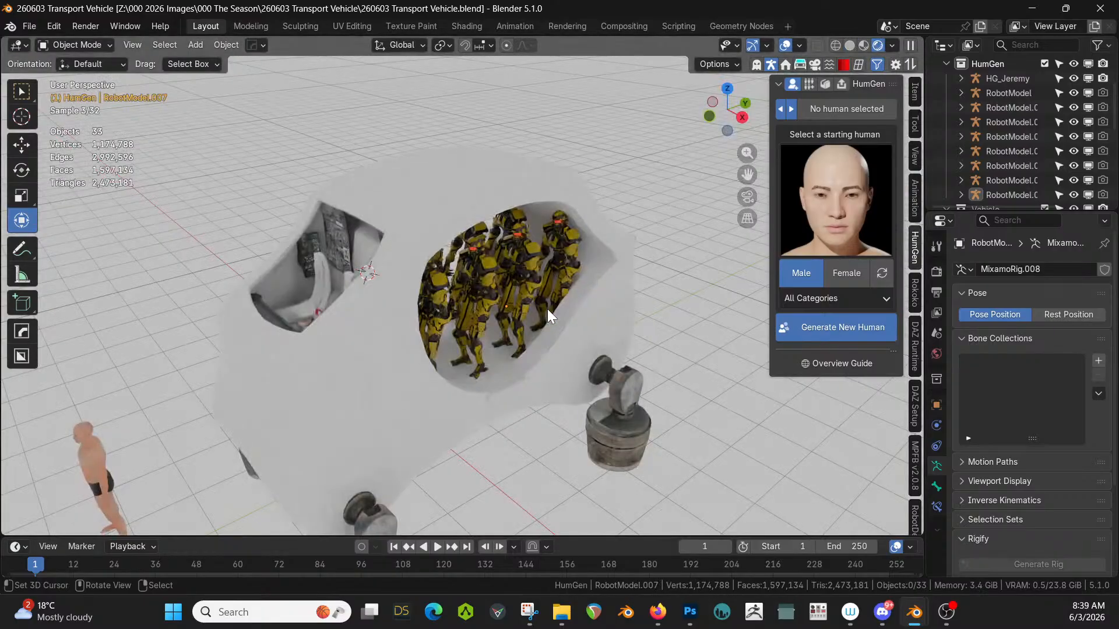
mouse_move(547, 309)
middle_mouse_down()
mouse_move(514, 272)
mouse_move(484, 271)
mouse_move(502, 290)
middle_mouse_up()
scroll(500, 289, "up", 4)
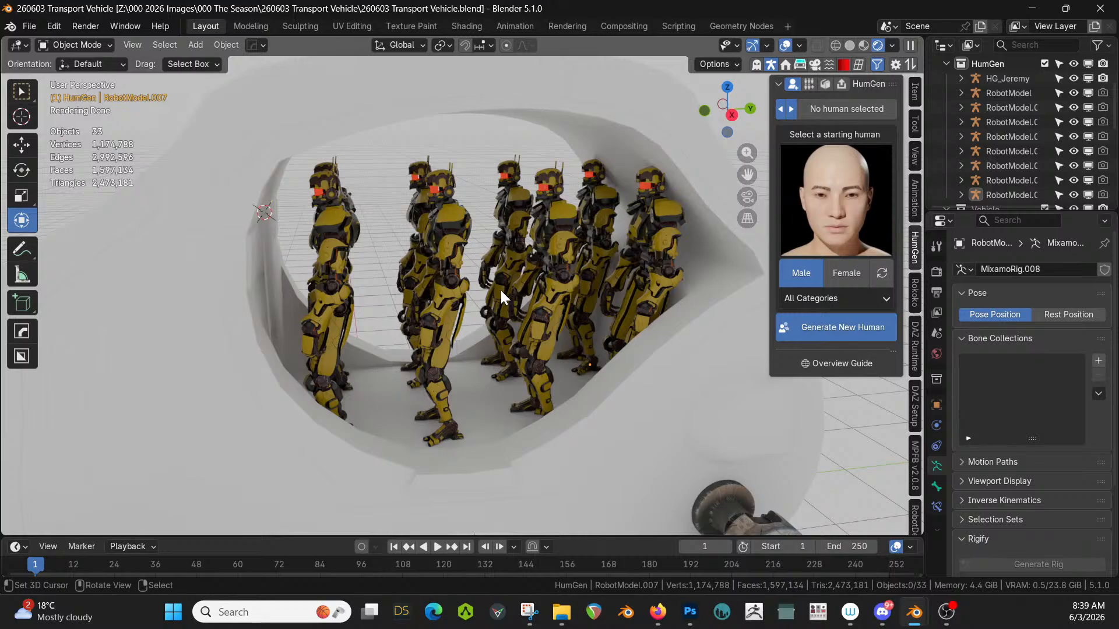
middle_click_drag(500, 288, 557, 308)
scroll(542, 331, "up", 6)
scroll(557, 308, "down", 5)
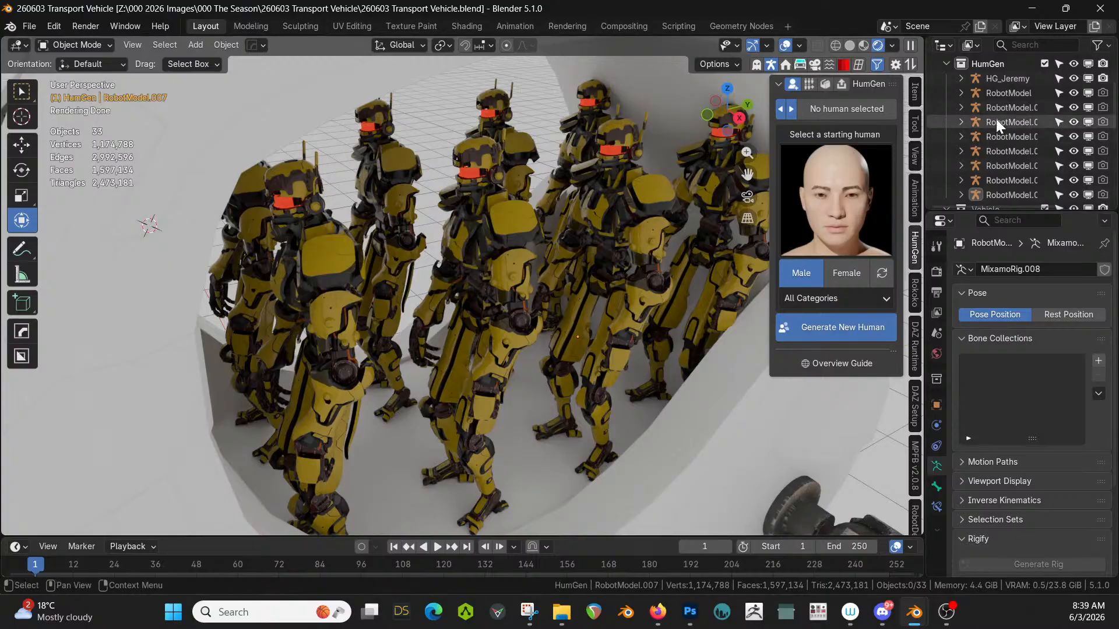
Delete the seven robot copies RobotModel.001 to RobotModel.007 with their full hierarchies, keeping only the original robot, and save the file.
left_click(1009, 108)
scroll(1010, 120, "down", 3)
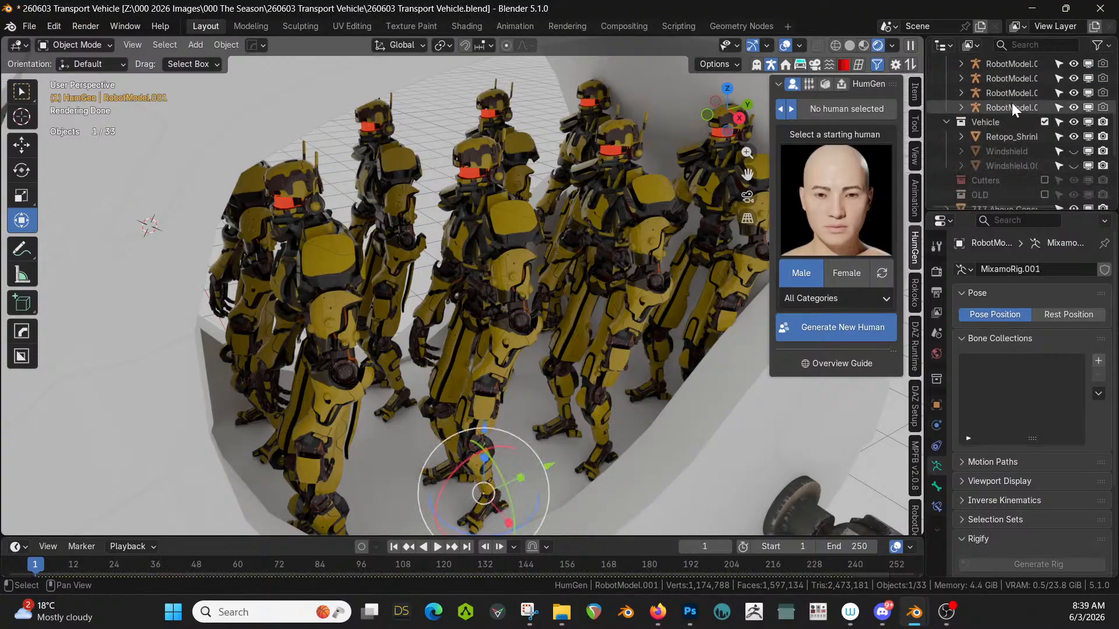
left_click(1012, 107, "shift")
right_click(1012, 107)
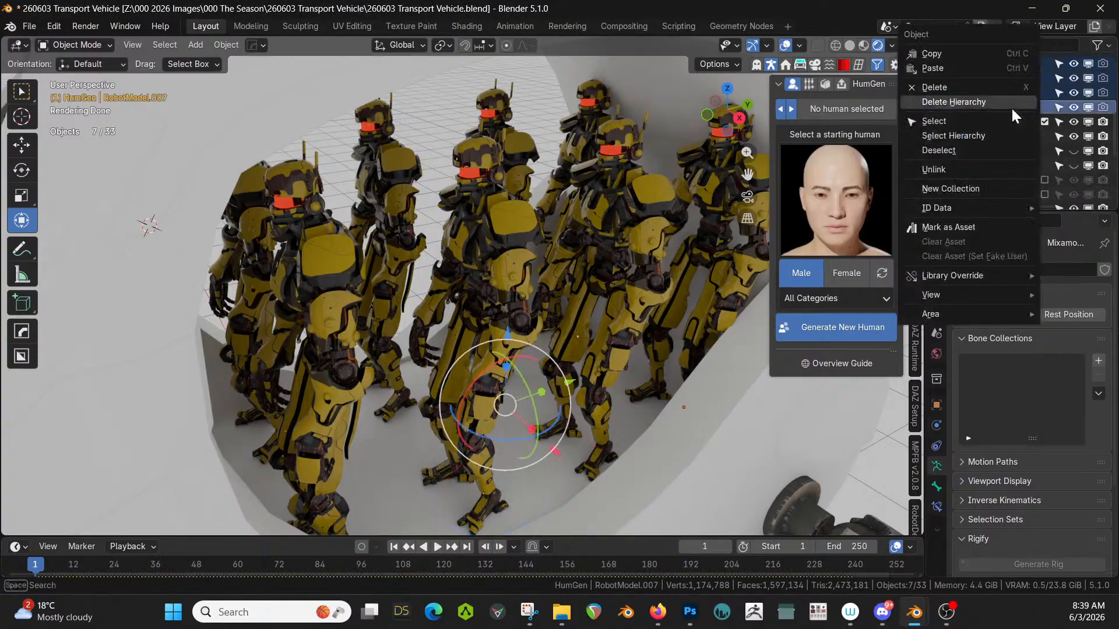
left_click(945, 137)
key("x")
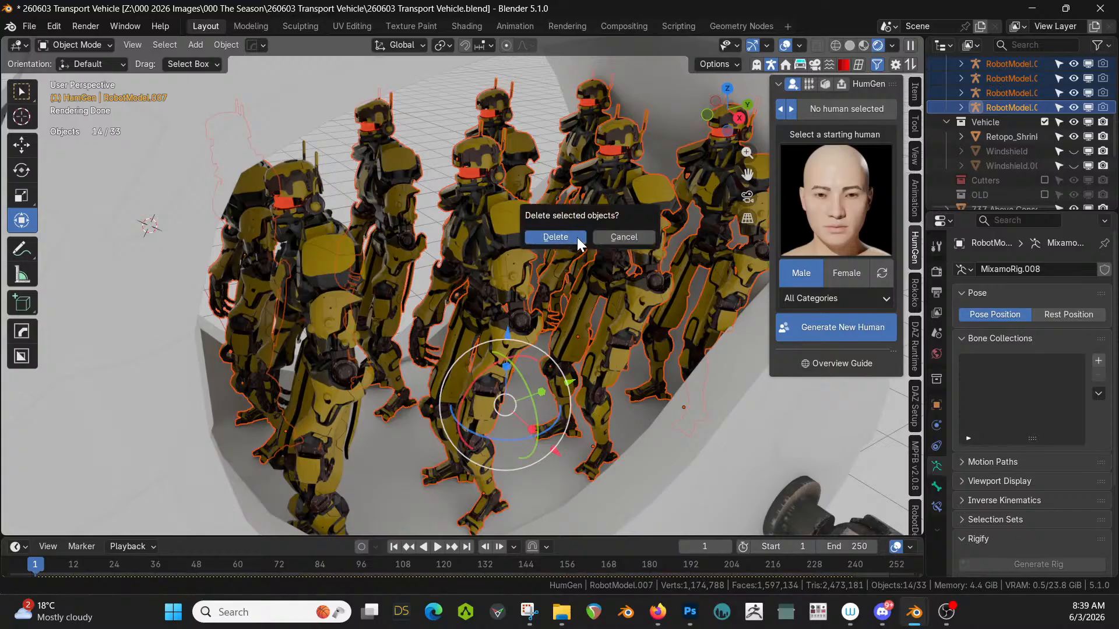
left_click(577, 237)
middle_click_drag(493, 288, 435, 321)
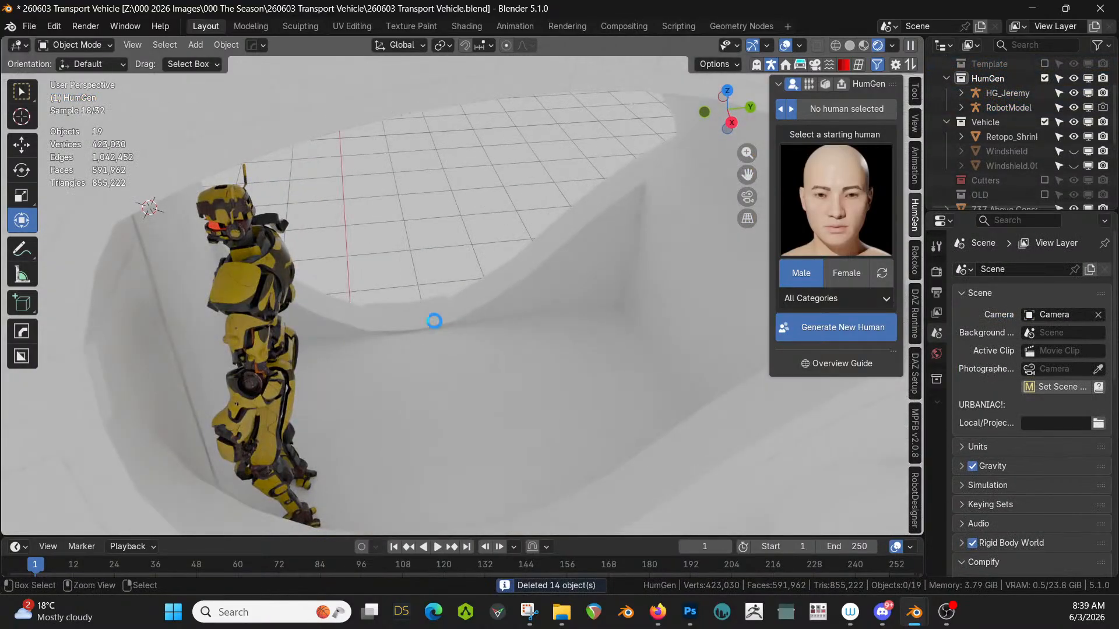
key("ctrl+s")
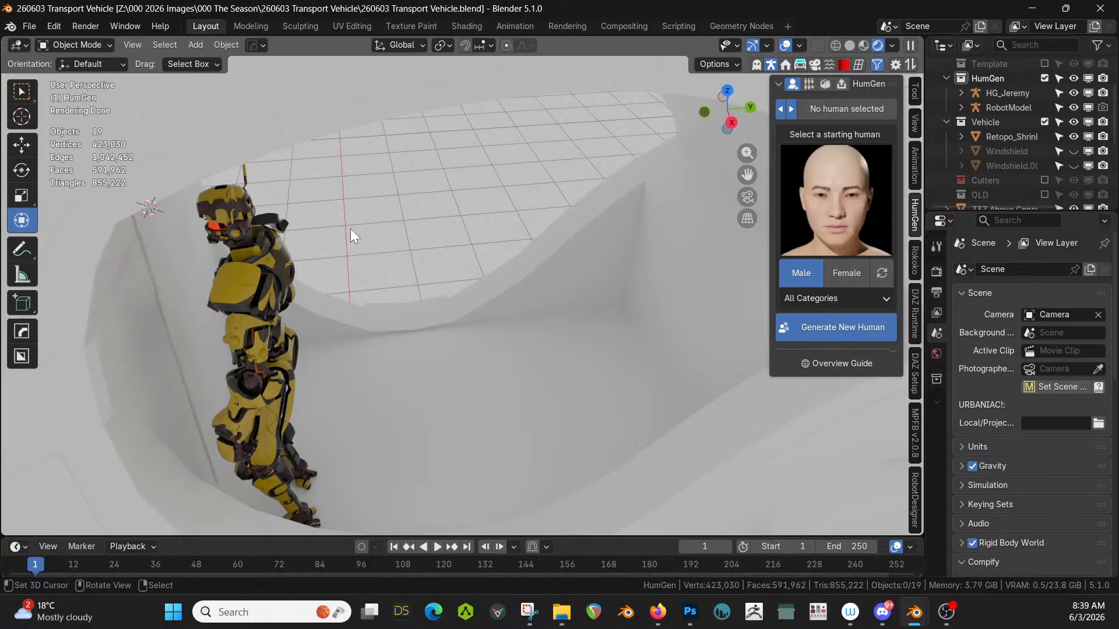
Return the viewport to Solid shading, place the LED Sign asset in the scene and scale it to 0.120.
key("z")
key("6")
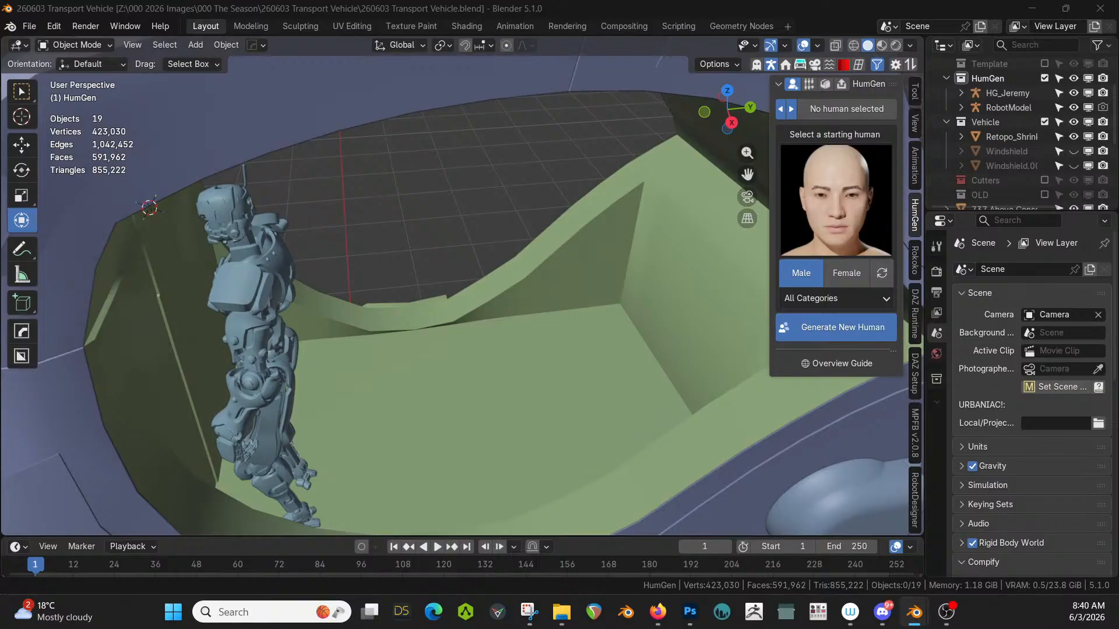
left_click_drag(460, 52, 234, 290)
key("KP_Decimal")
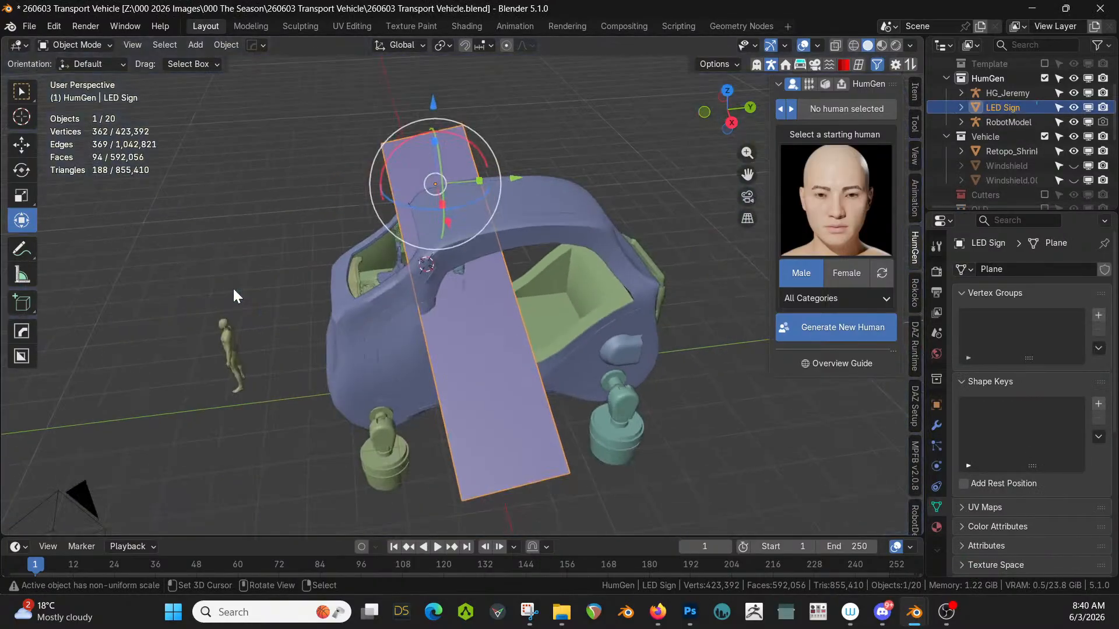
key("s")
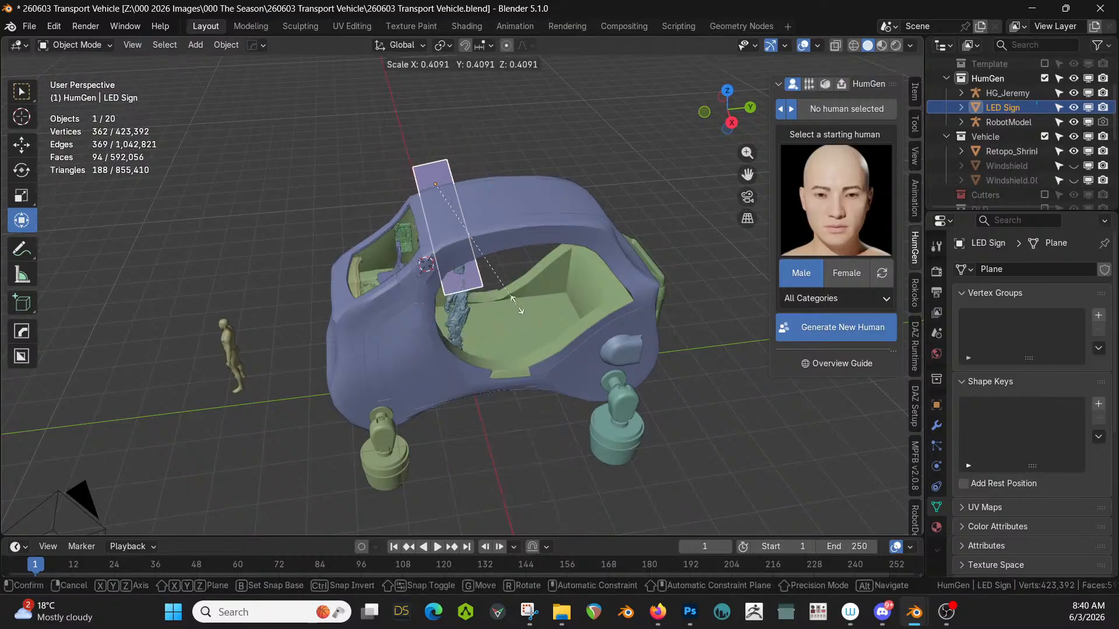
left_click(473, 203)
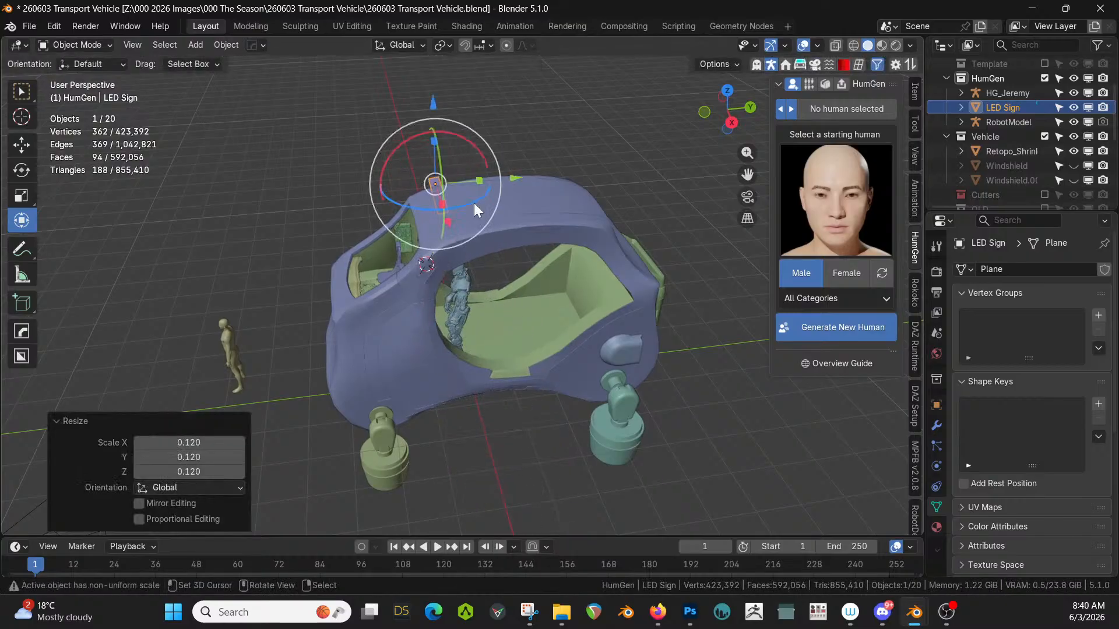
Move the LED sign about 1.9 m along X, 0.35 m along Y and -1.01 m along Z, beside the robot's head.
key("KP_7")
key("g")
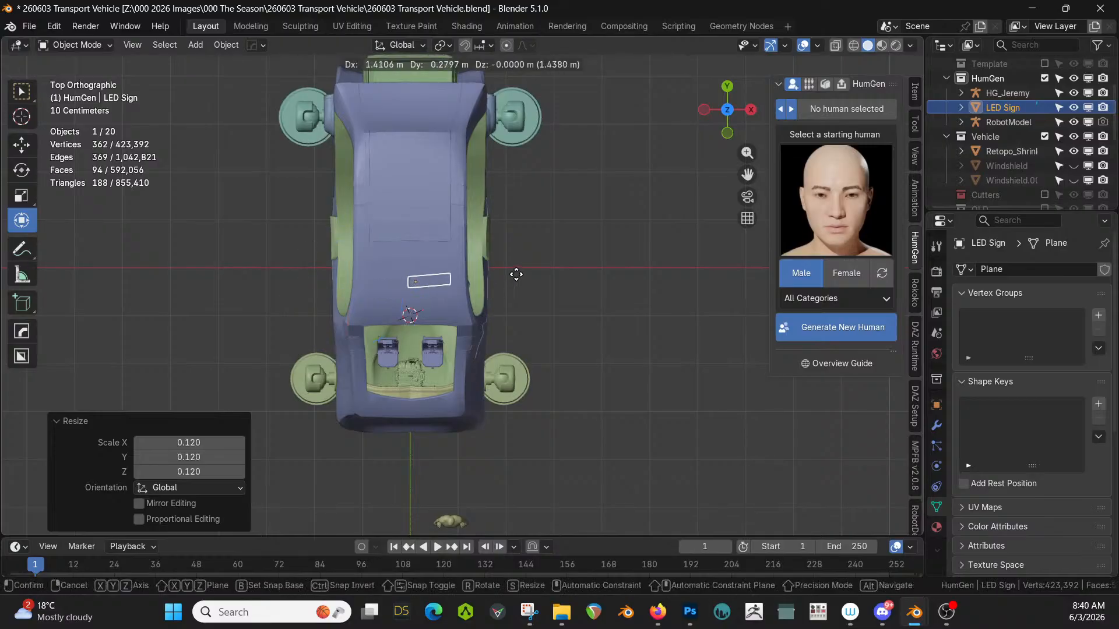
left_click(533, 273)
key("KP_Decimal")
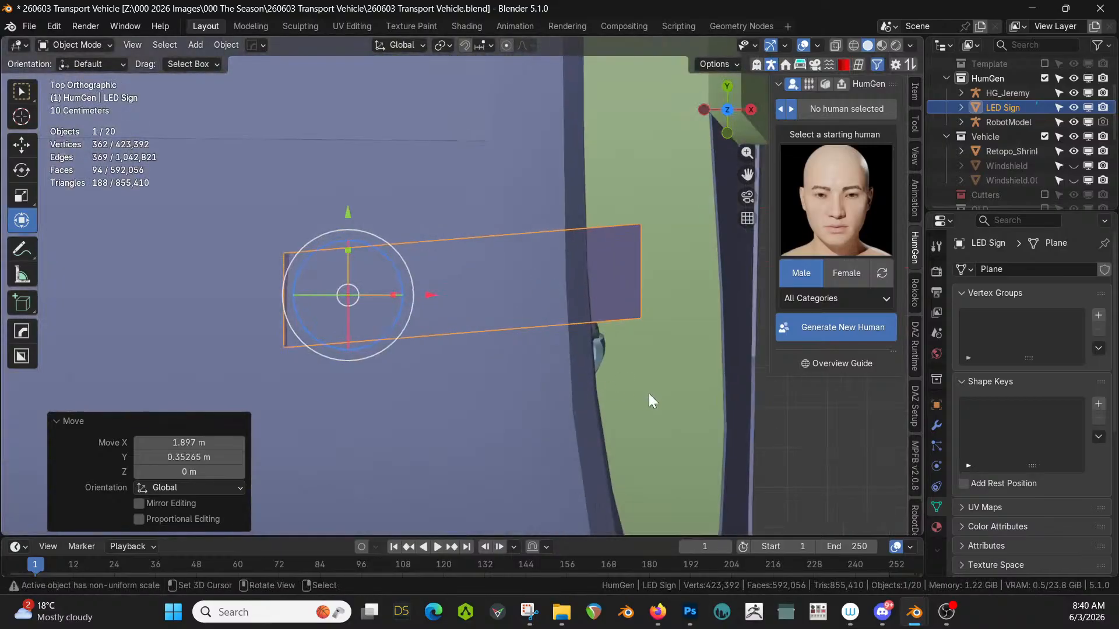
middle_click_drag(540, 510, 497, 250)
key("g")
key("z")
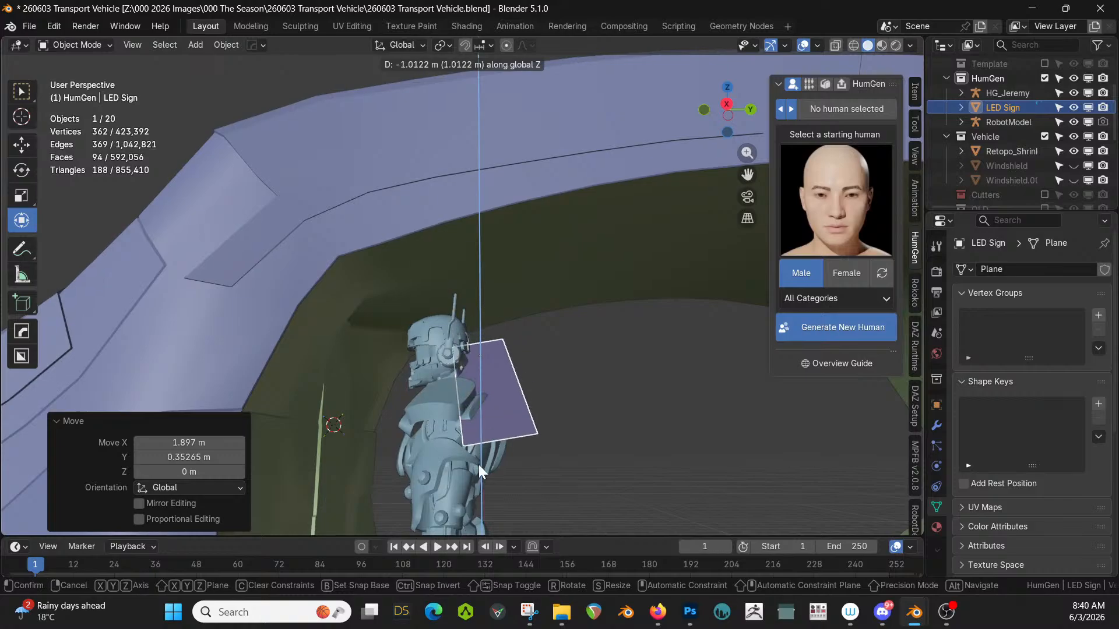
left_click(520, 452)
Scale the LED sign down further beside the robot and clear its rotation.
key("s")
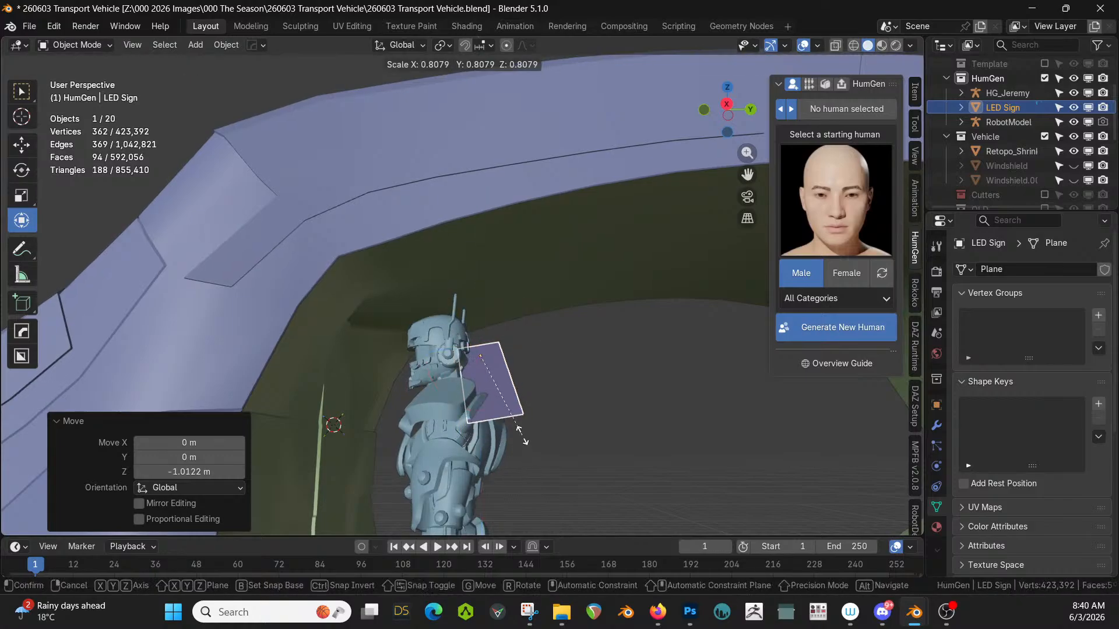
left_click(512, 401)
key("alt+r")
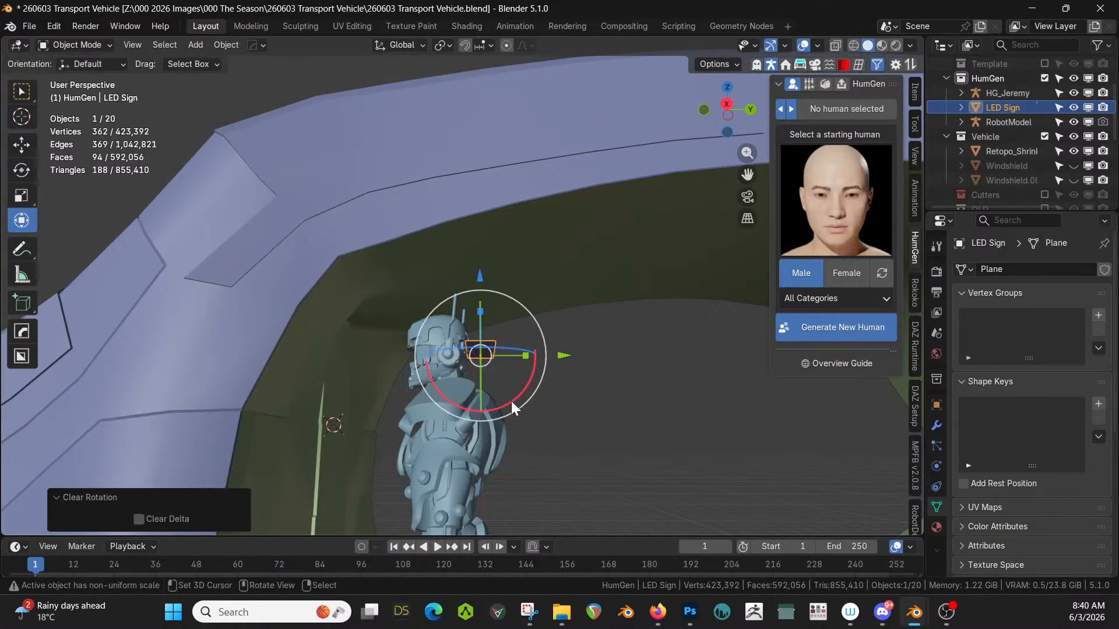
Isolate the LED sign and the robot's full hierarchy in local view, and select only the sign.
right_click(1012, 125)
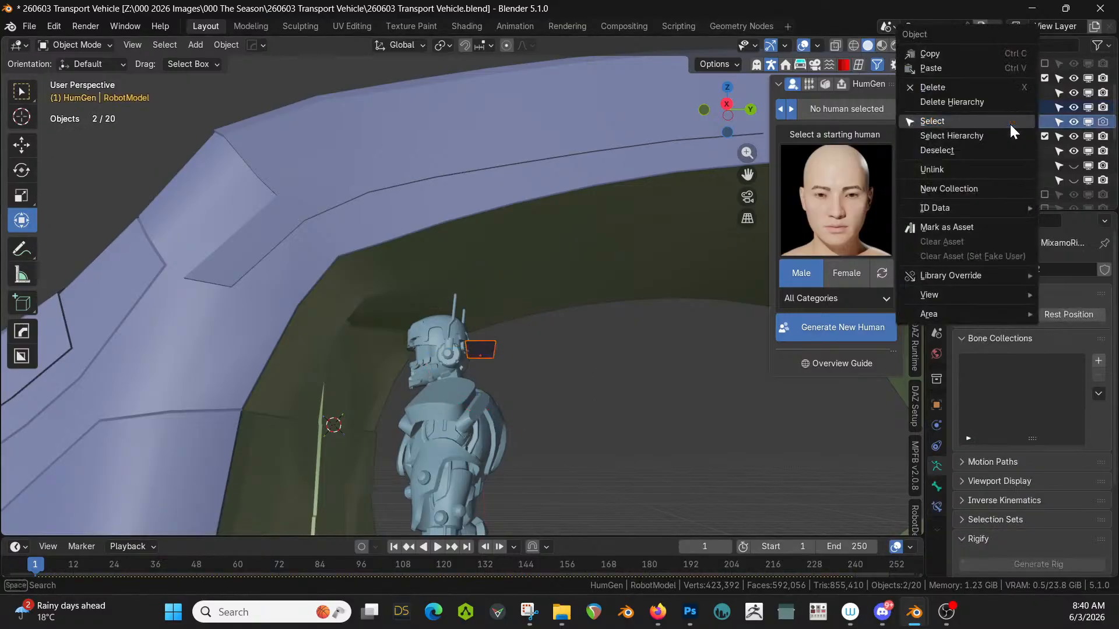
left_click(956, 135)
key("KP_Divide")
middle_click_drag(453, 173, 508, 230)
left_click(497, 217)
scroll(496, 217, "up", 2)
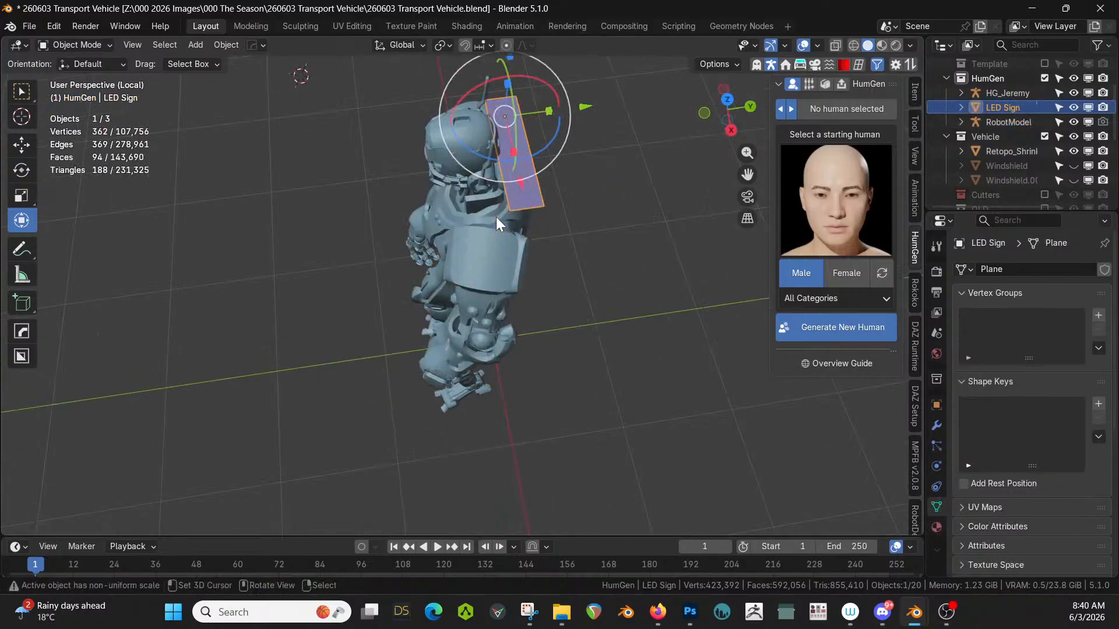
Shrink the LED sign in the top view and rotate it about -76.3° around Z.
key("KP_7")
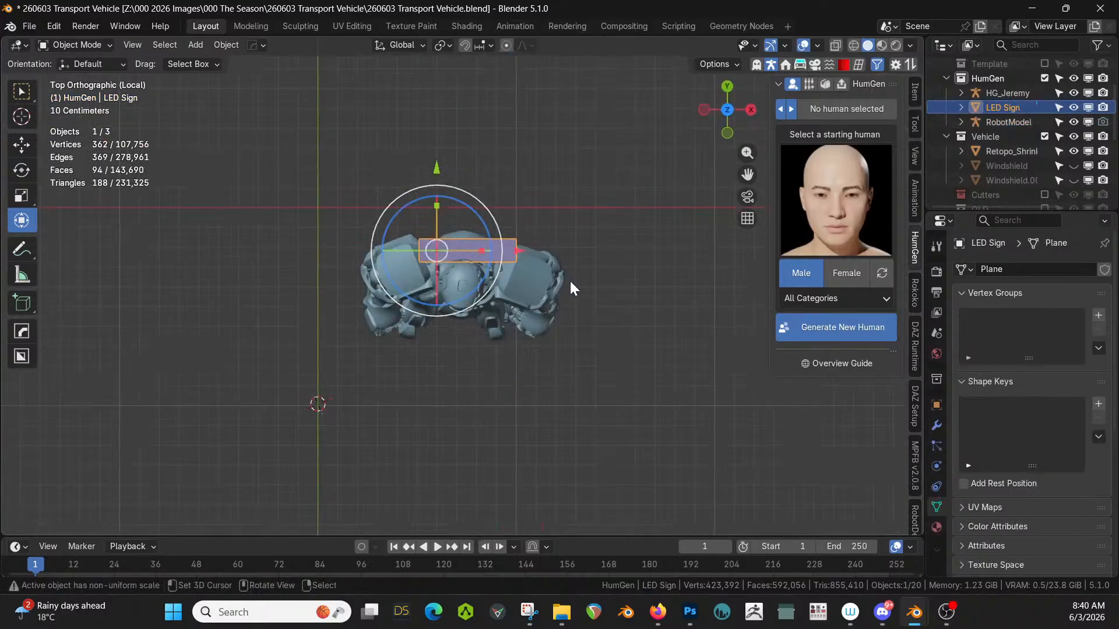
key("s")
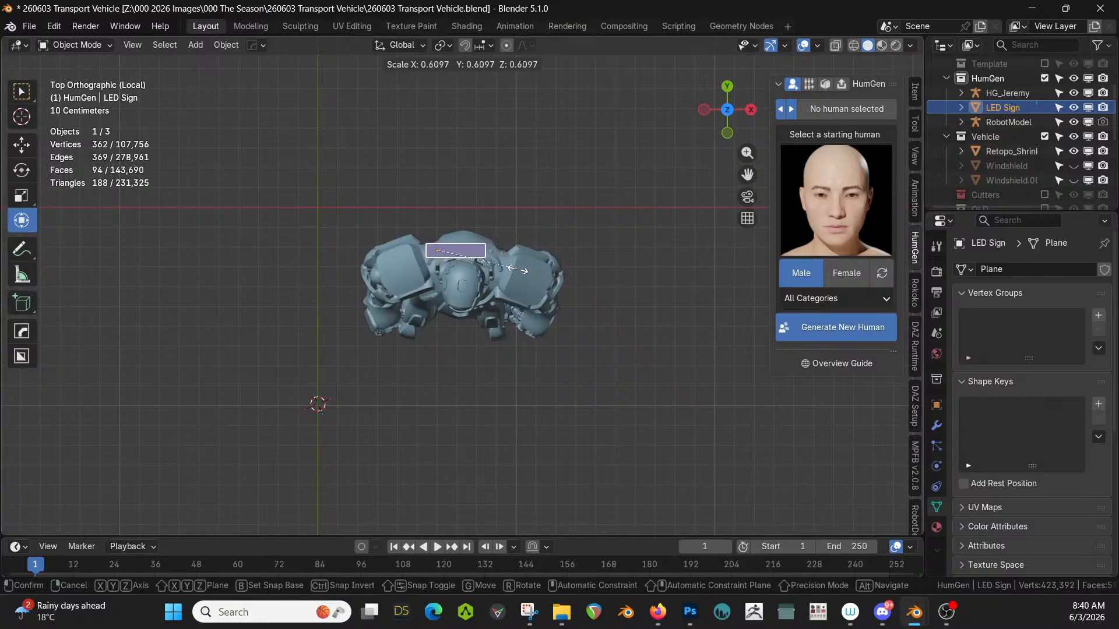
left_click(508, 269)
key("r")
key("Escape")
Move the LED sign over the robot's shoulder plate on the +X side and scale it to 0.767.
key("g")
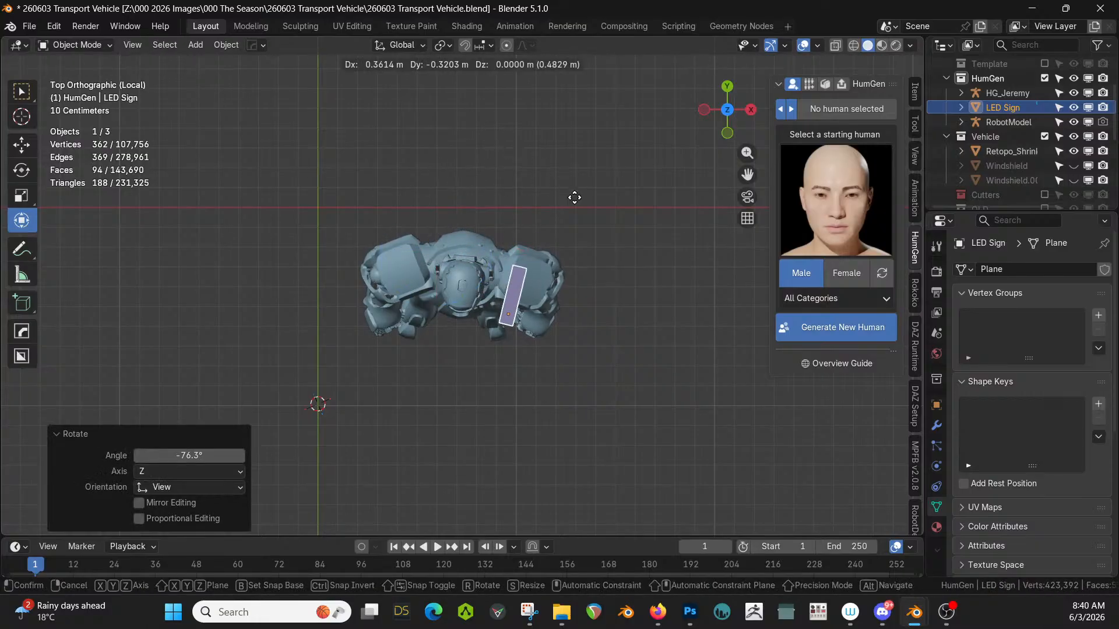
left_click(583, 182)
key("s")
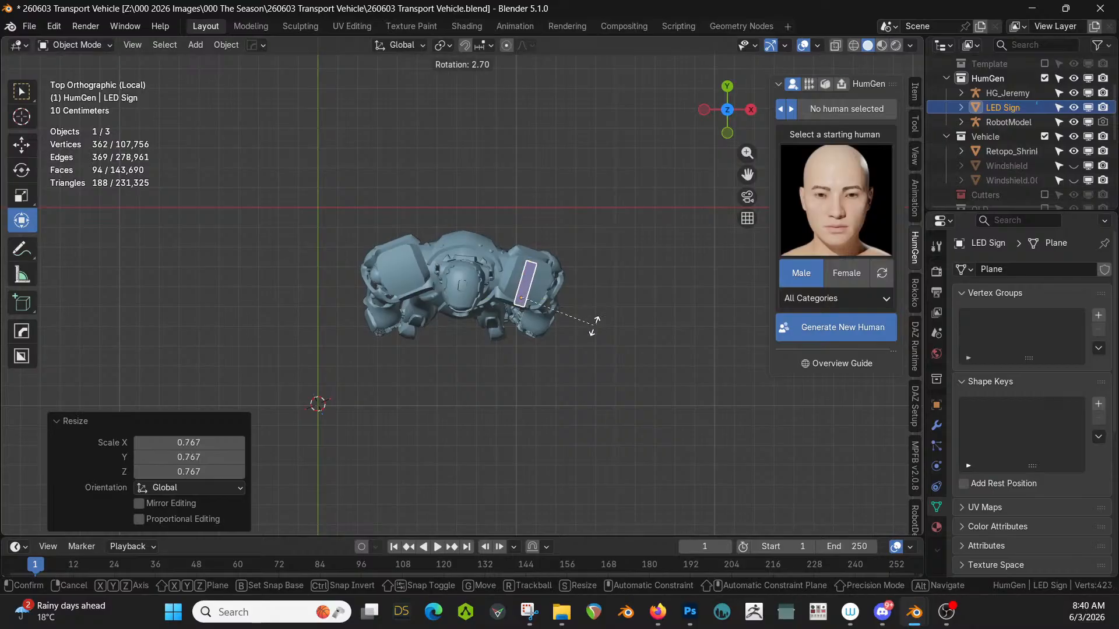
key("Escape")
Fine-tune the LED sign's angle on the shoulder plate, scale it to 0.908 and nudge it about -0.02 m in X and 0.026 m in Y.
key("r")
left_click(590, 338)
key("s")
left_click(586, 332)
key("g")
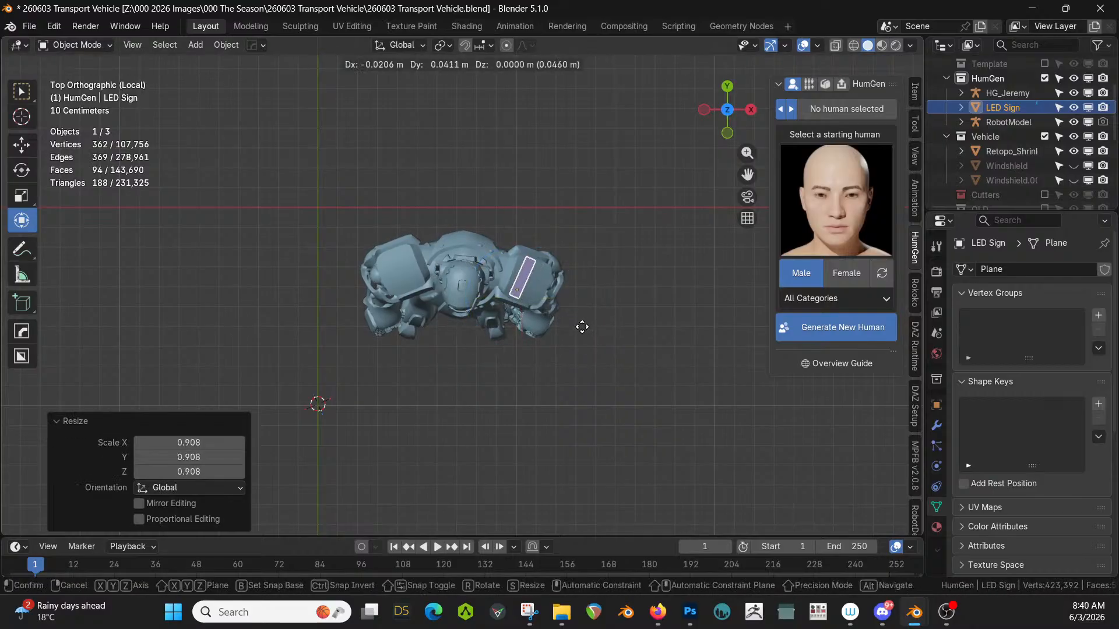
left_click(582, 326)
key("r")
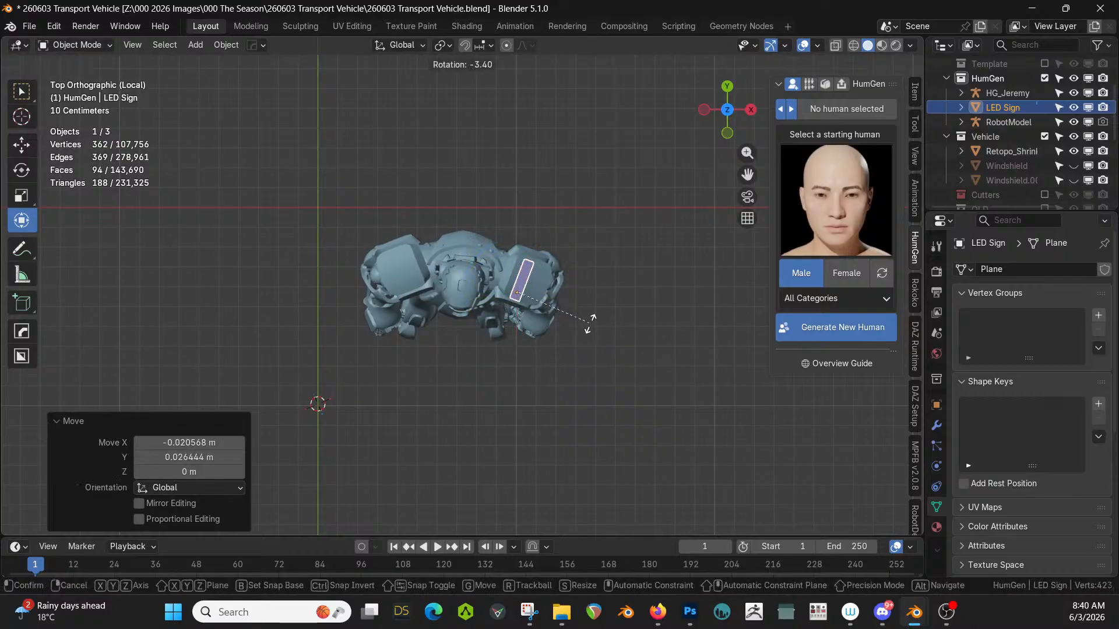
left_click(589, 321)
Lower the LED sign about 0.11 m along Z onto the robot's shoulder plate.
middle_click_drag(590, 320, 470, 274)
key("g")
key("z")
left_click(553, 230)
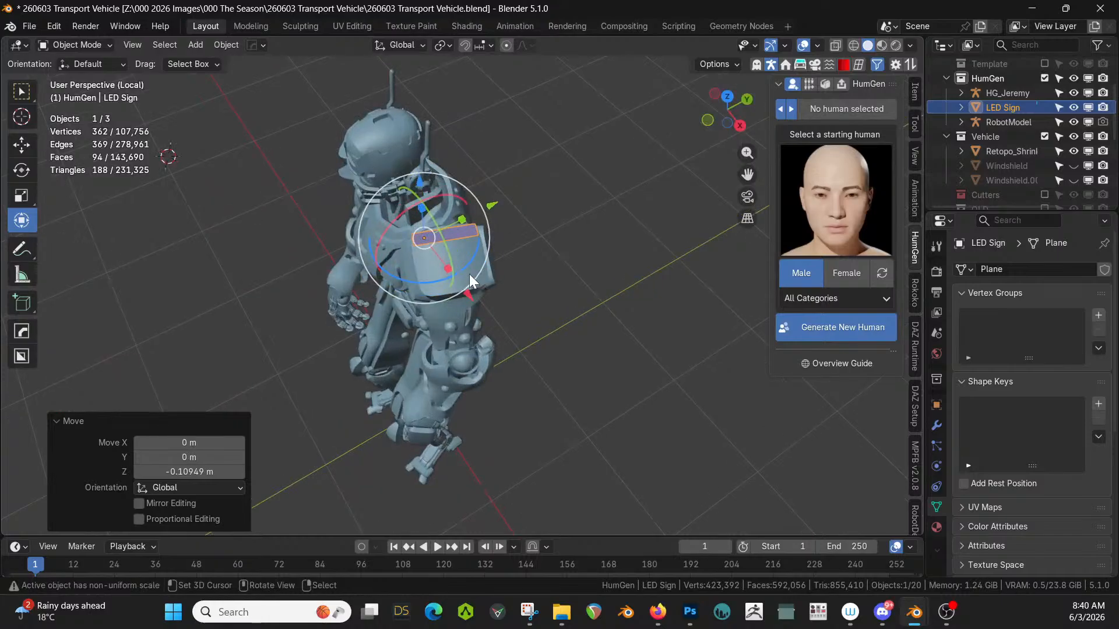
Set the transform orientation to Local and scale the LED sign by 2.661 along its local Y axis.
left_click(401, 45)
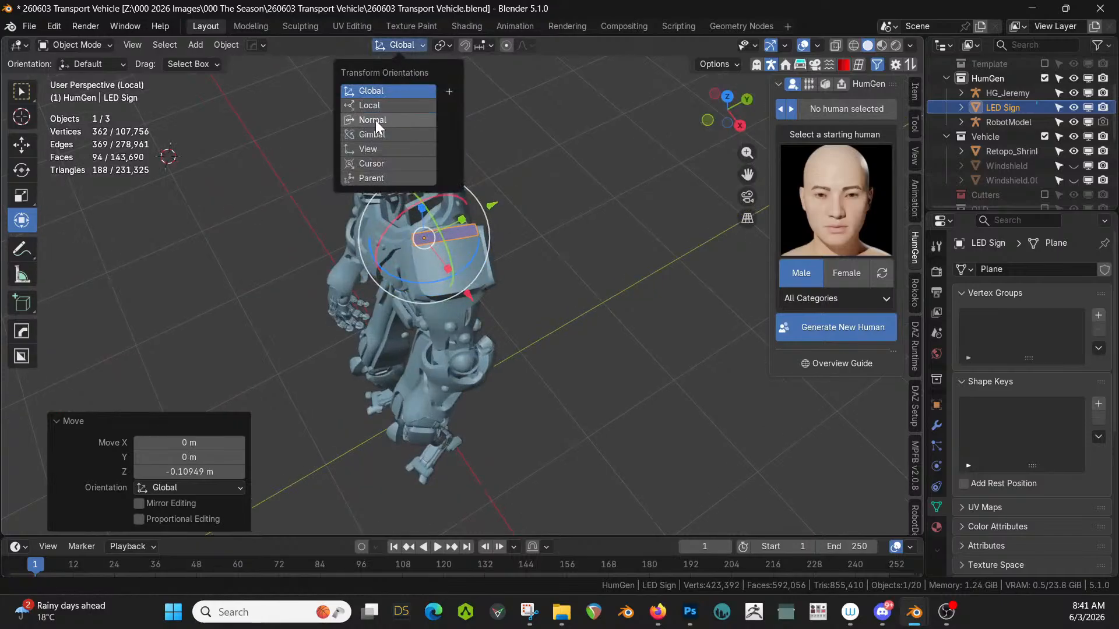
left_click(376, 105)
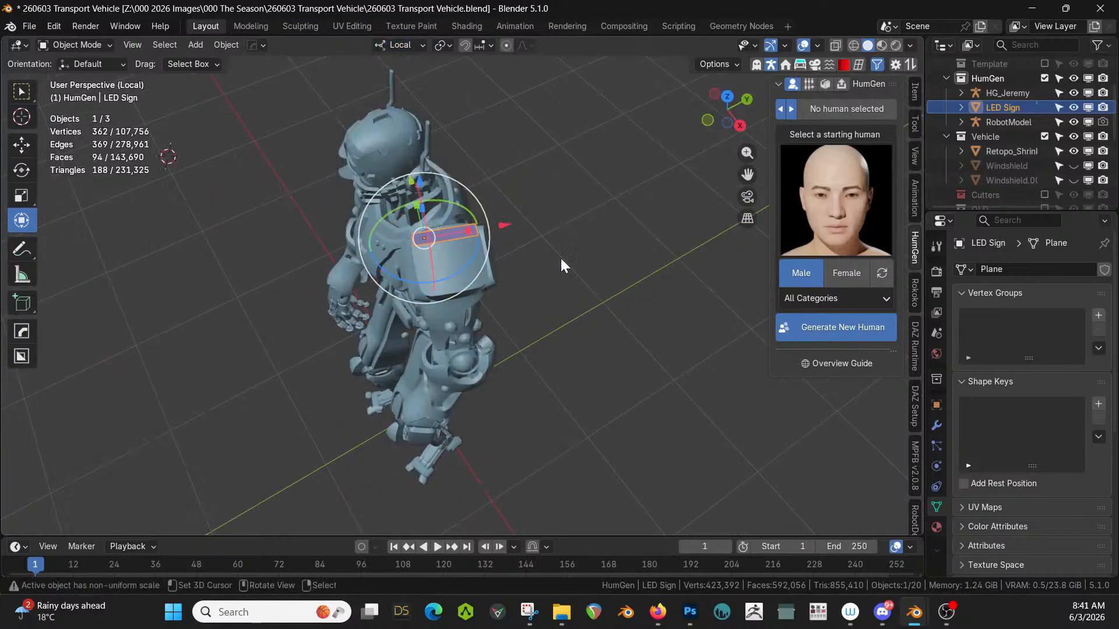
scroll(583, 265, "up", 4)
middle_click_drag(603, 270, 541, 177)
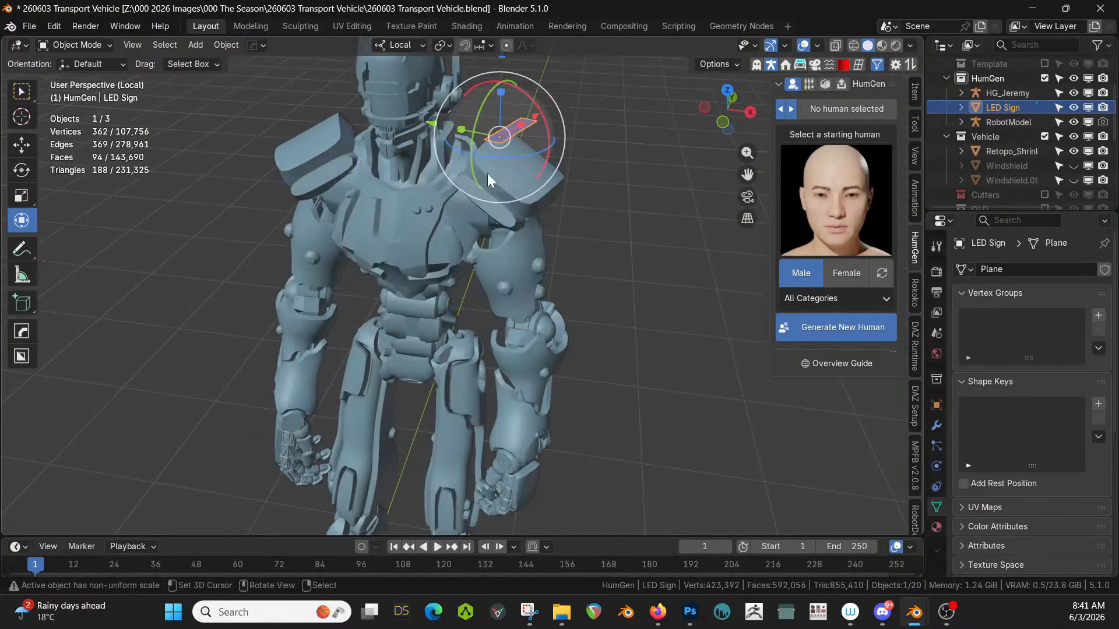
key("s")
key("y")
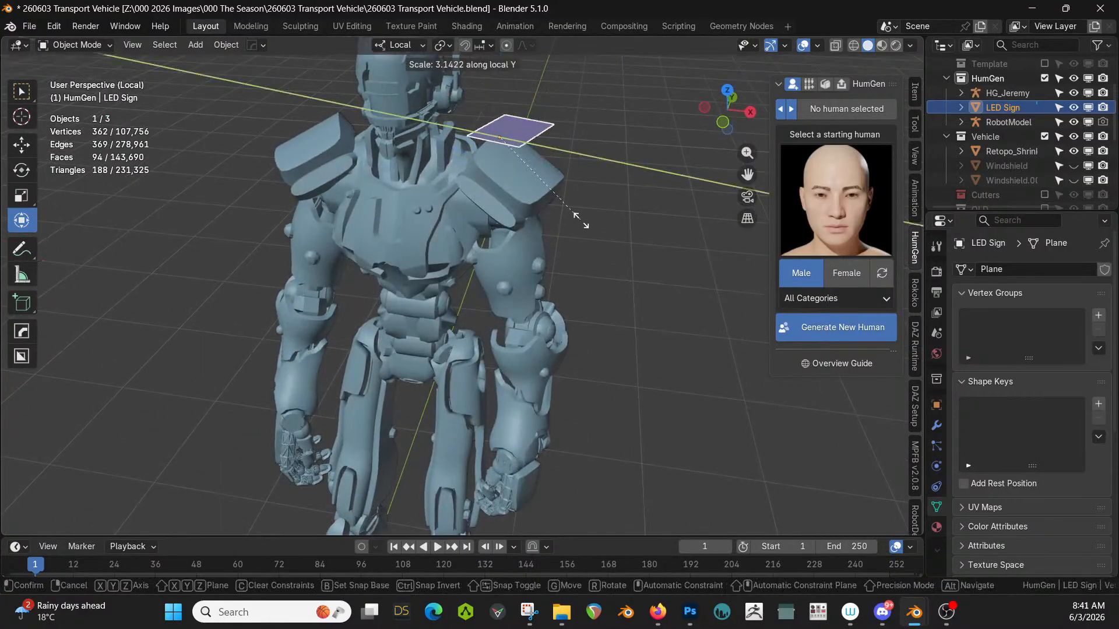
left_click(565, 209)
Move the LED sign about -0.051 m along its local Y axis and show the viewport in Rendered shading.
middle_click_drag(562, 173, 570, 160)
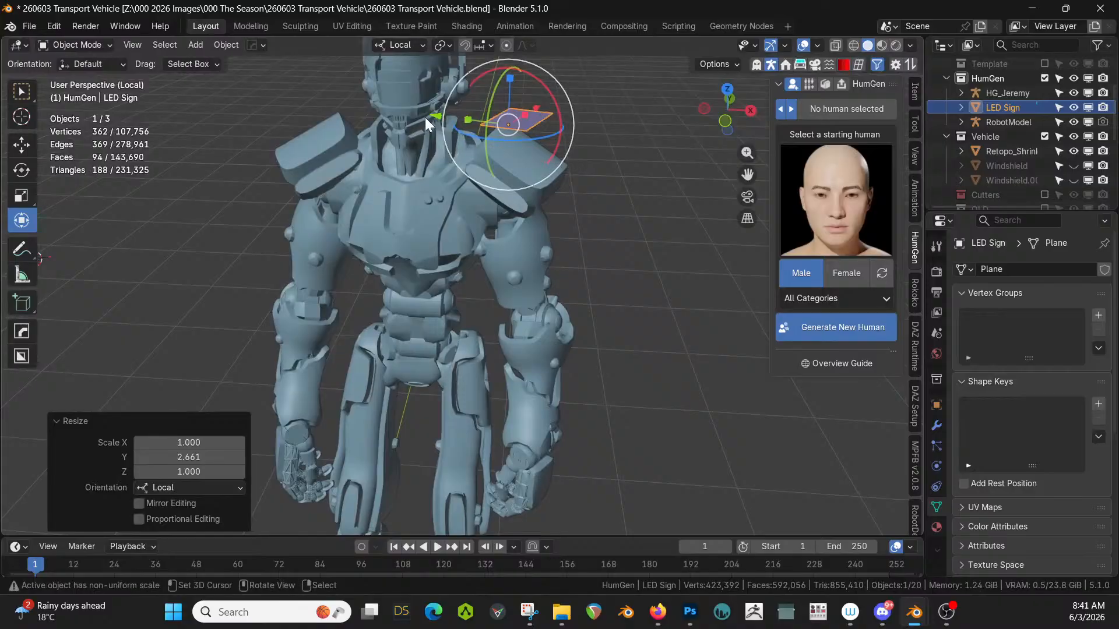
key("g")
key("y")
left_click(450, 129)
mouse_move(450, 128)
middle_mouse_down()
mouse_move(551, 183)
mouse_move(543, 194)
middle_mouse_up()
key("z")
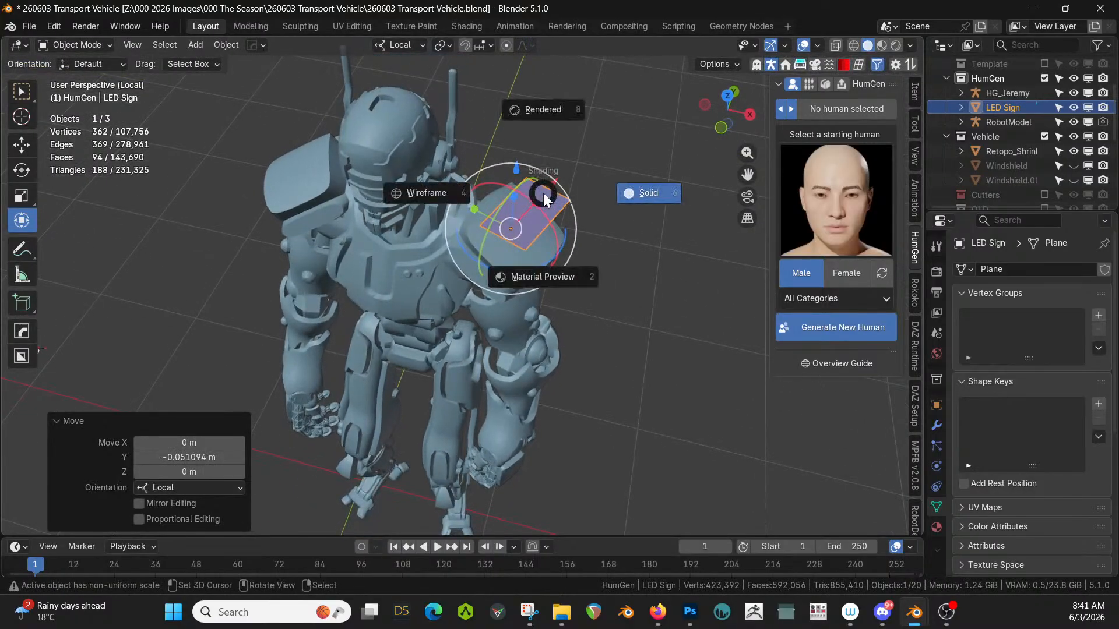
key("8")
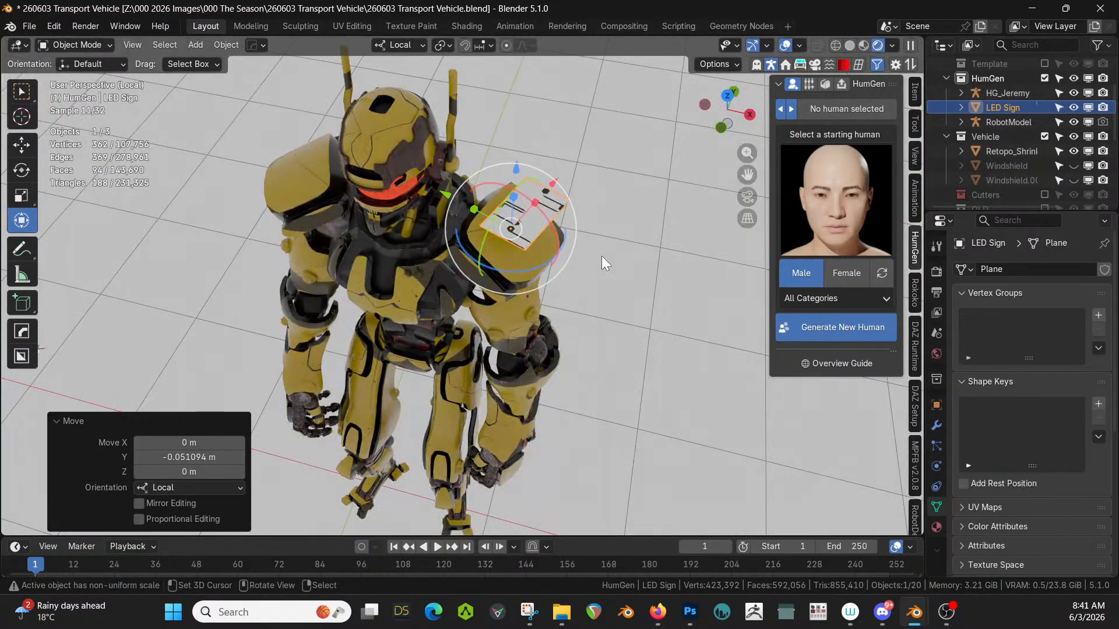
middle_click_drag(602, 256, 523, 315)
scroll(533, 281, "up", 1)
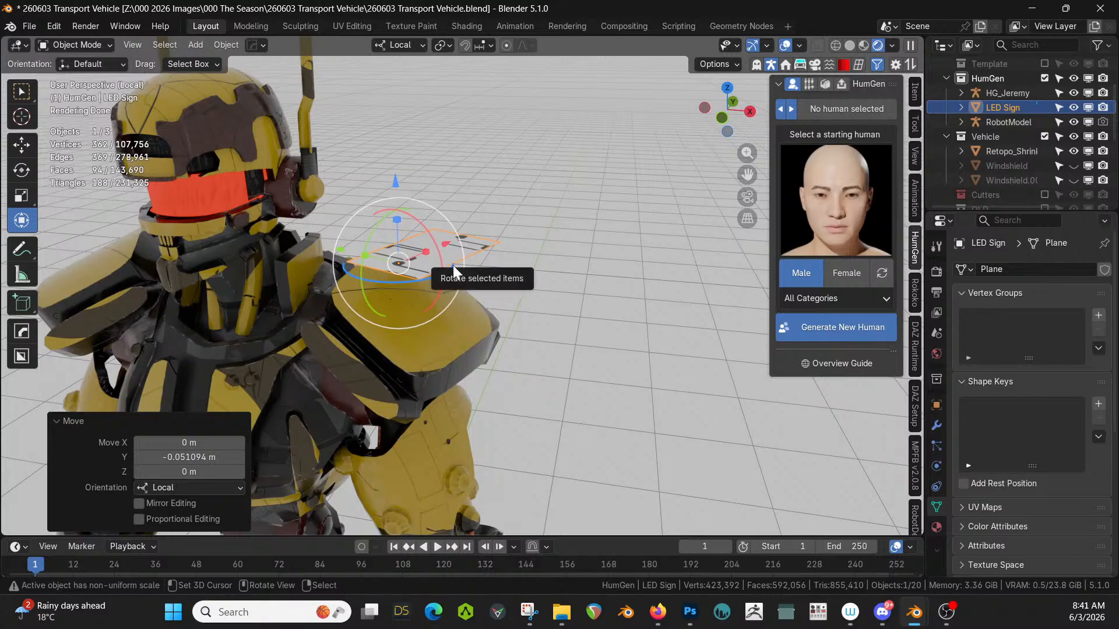
Delete the LED sign faces that use the Letters BG material and remove the sign's unused material slot.
key("Tab")
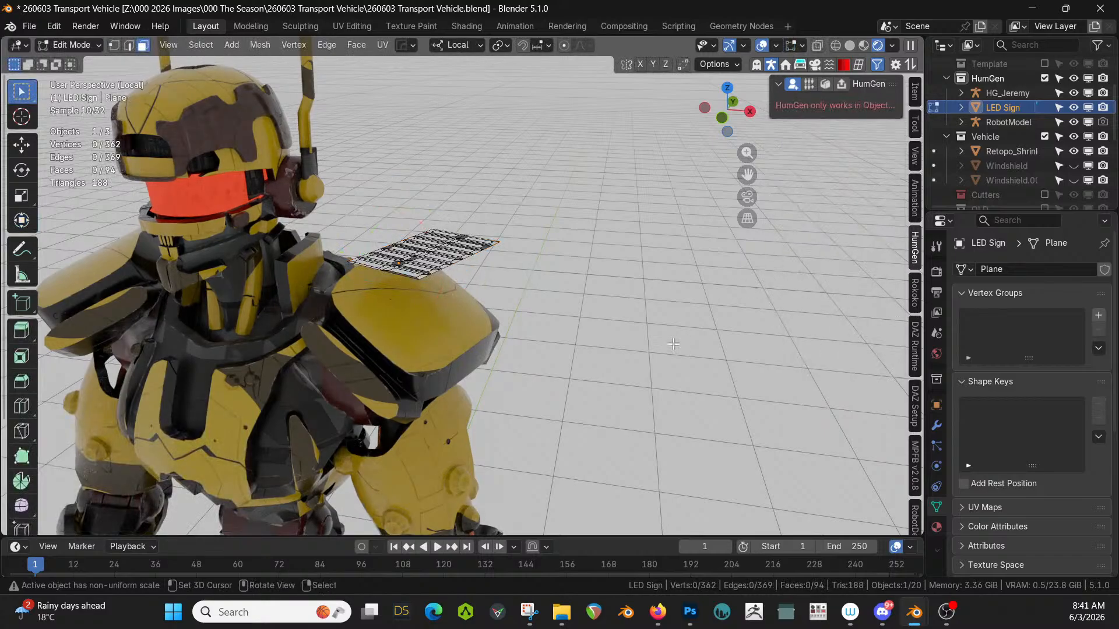
left_click(936, 527)
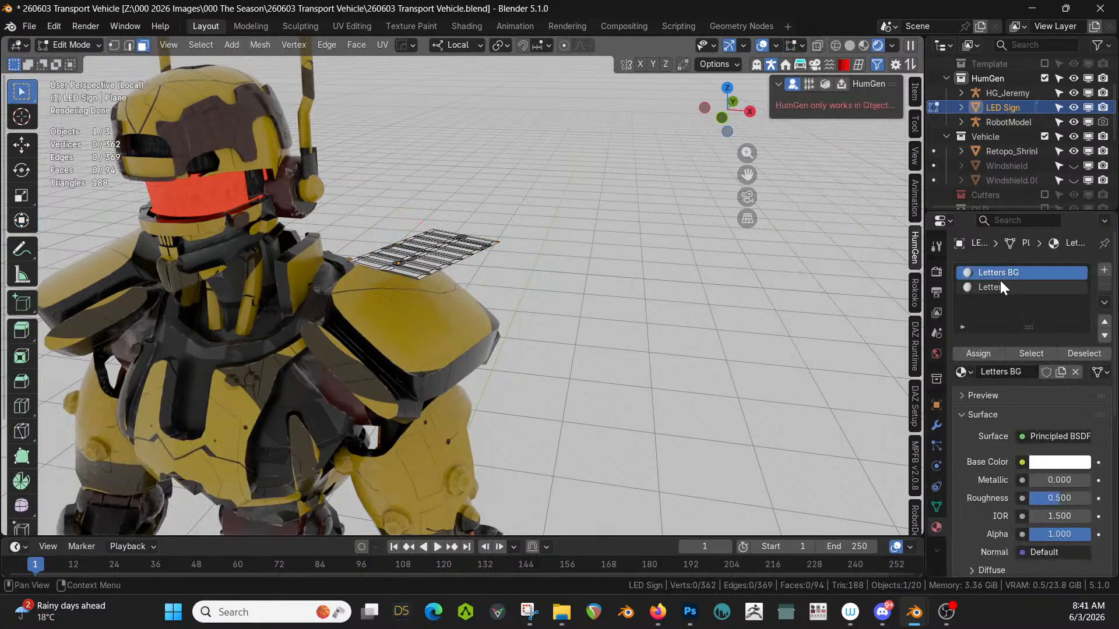
left_click(1031, 354)
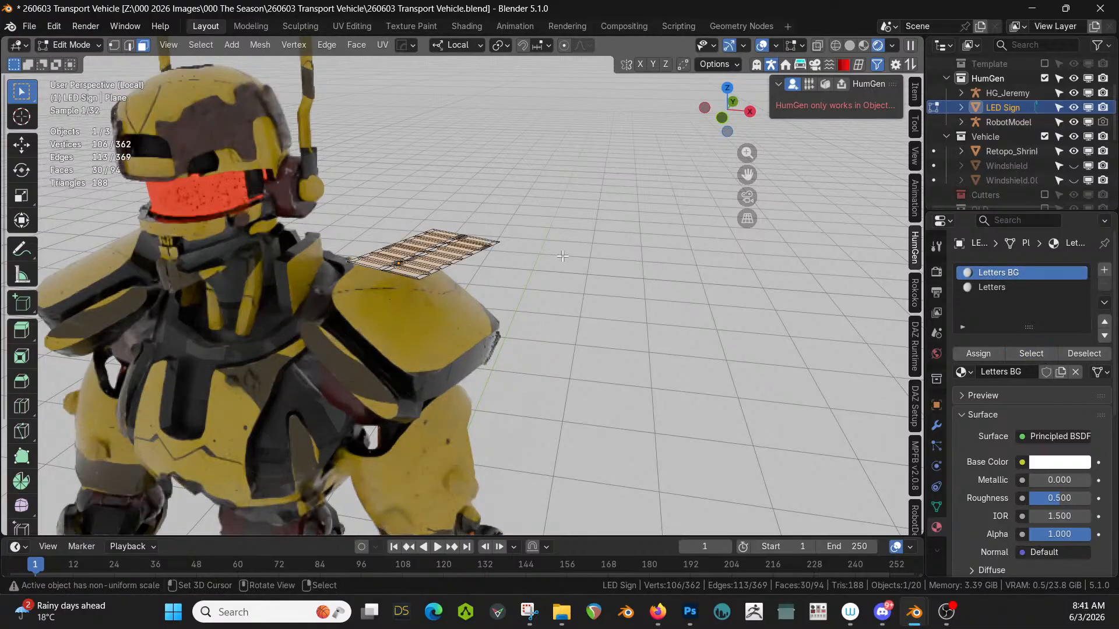
key("KP_Decimal")
key("x")
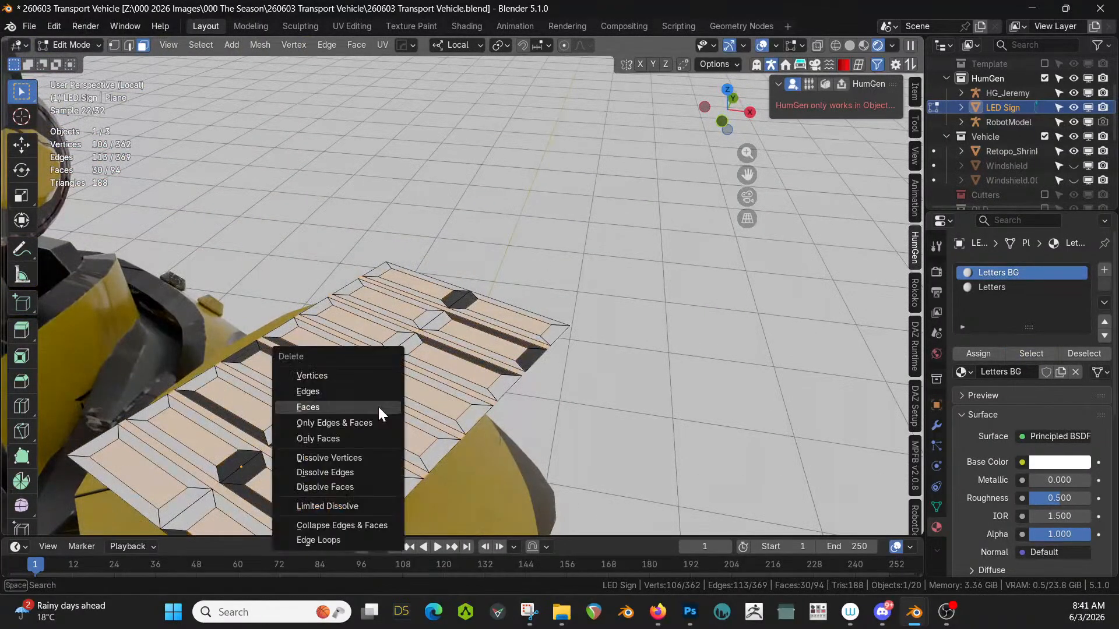
left_click(360, 405)
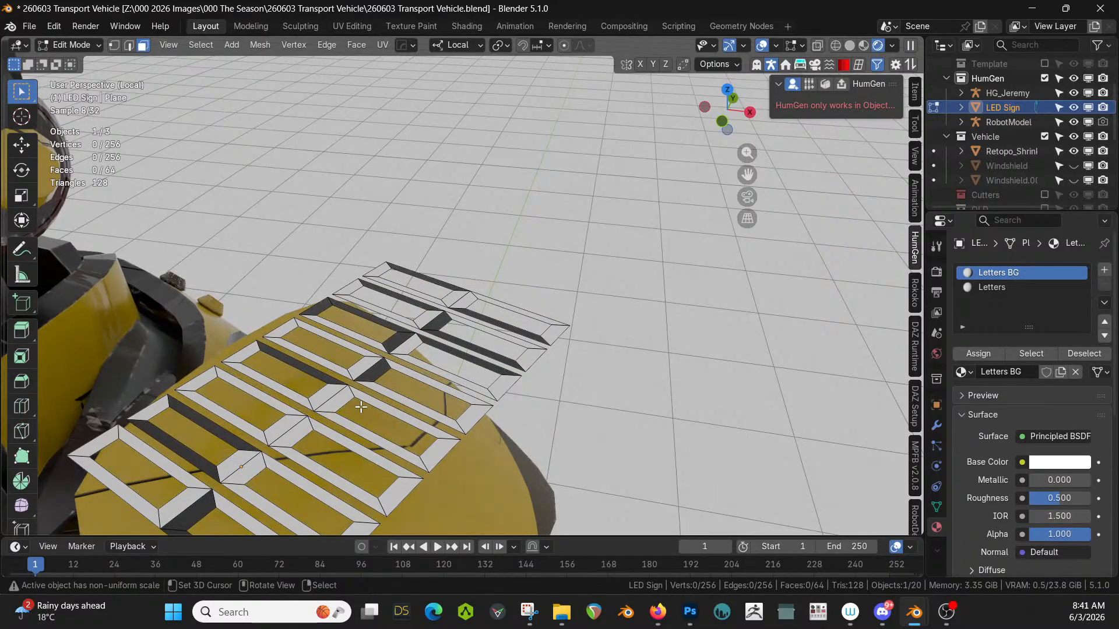
middle_click_drag(519, 370, 484, 367)
scroll(460, 382, "down", 3)
key("Tab")
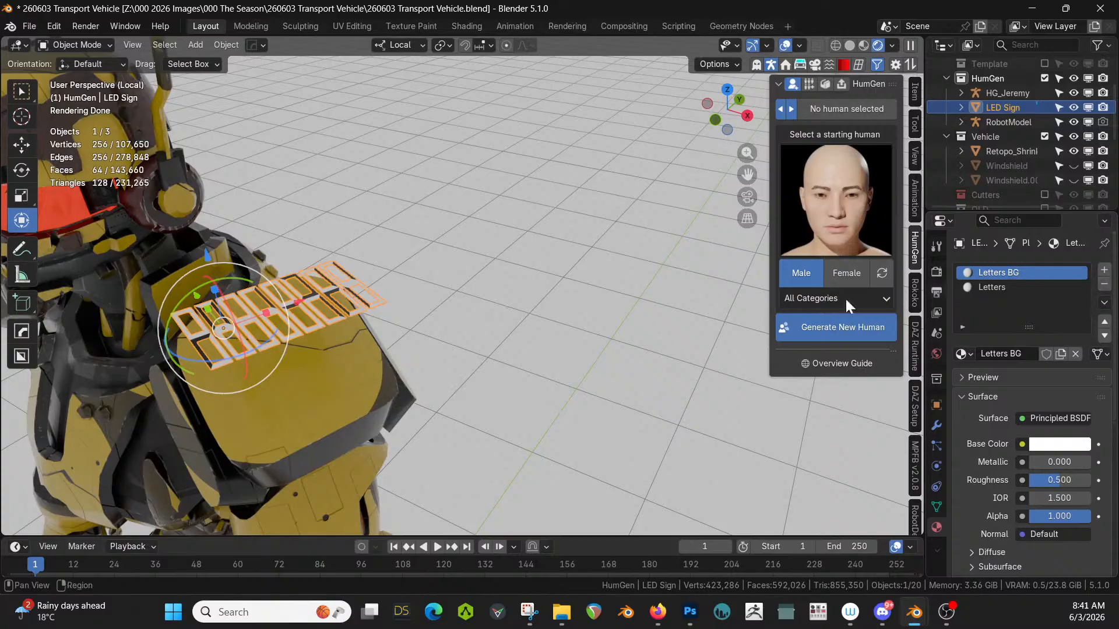
left_click(1104, 302)
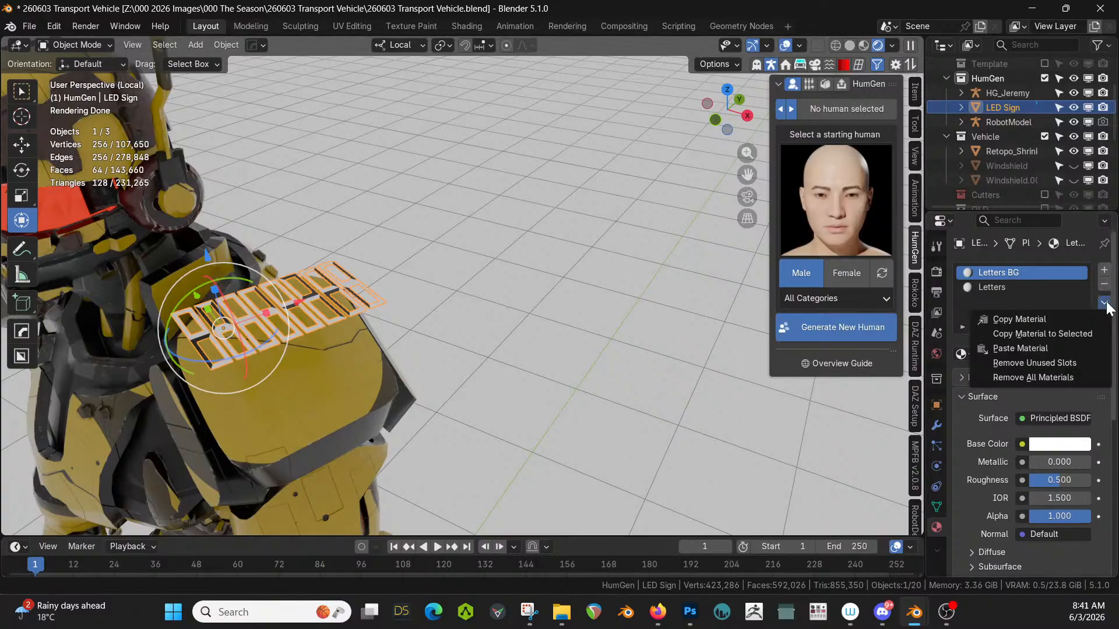
left_click(1054, 362)
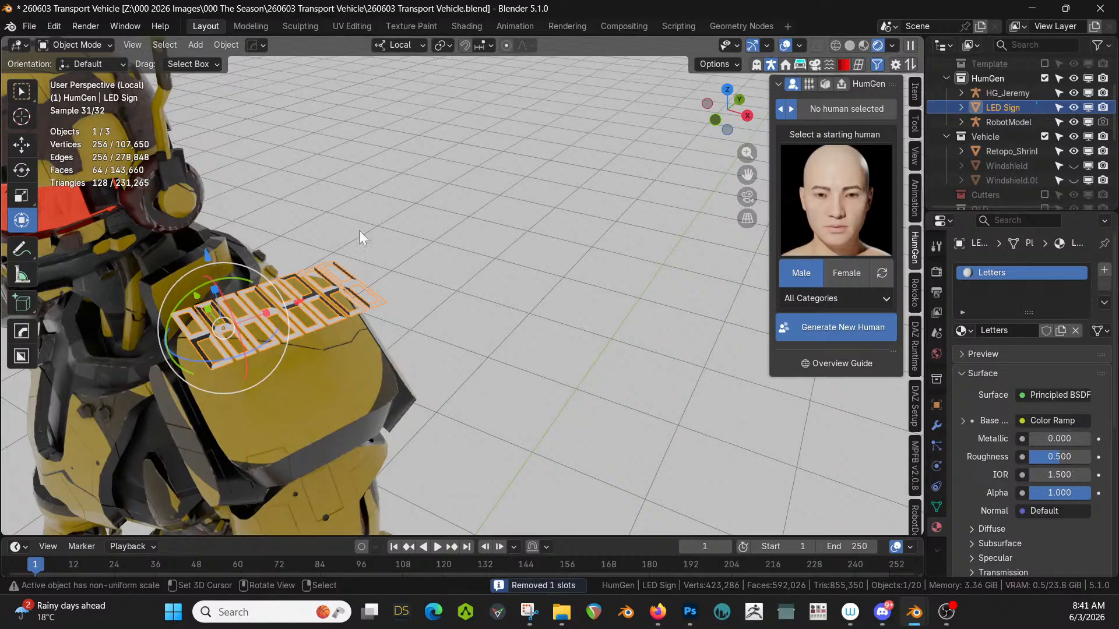
In the shader nodes of the Letters material, connect the Color Ramp's Color output to the Principled BSDF's Alpha.
left_click(460, 24)
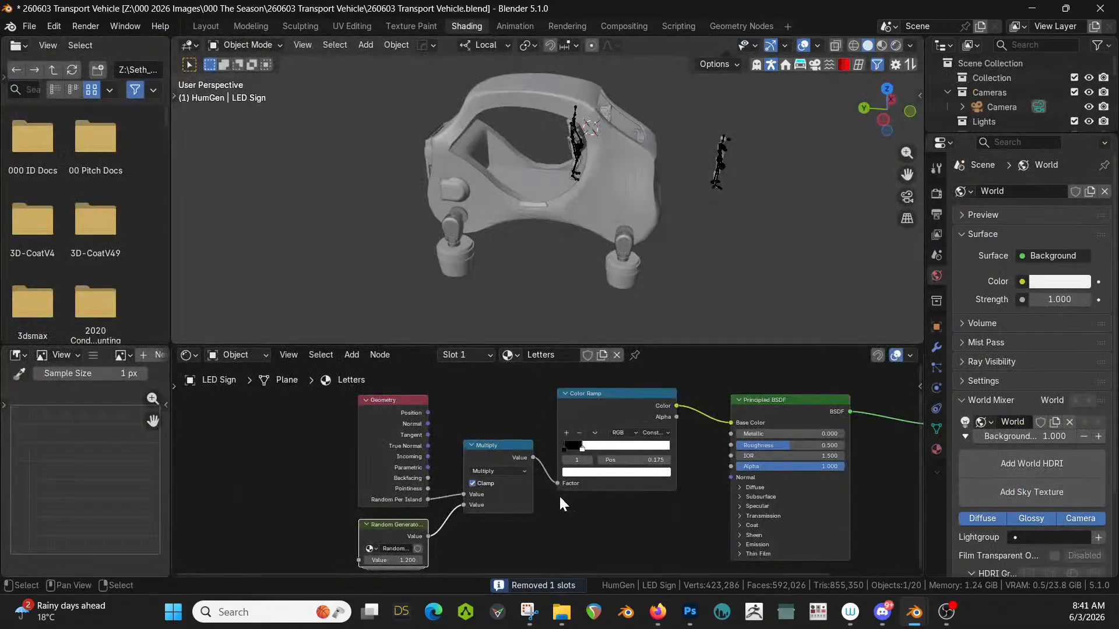
middle_click_drag(596, 524, 466, 511)
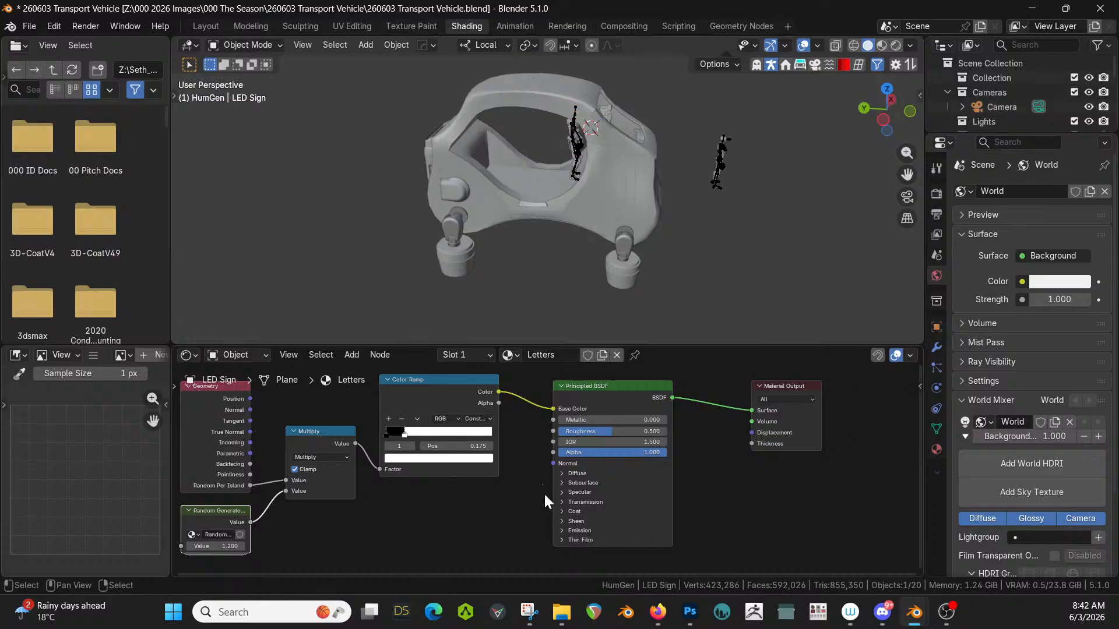
scroll(543, 494, "up", 1)
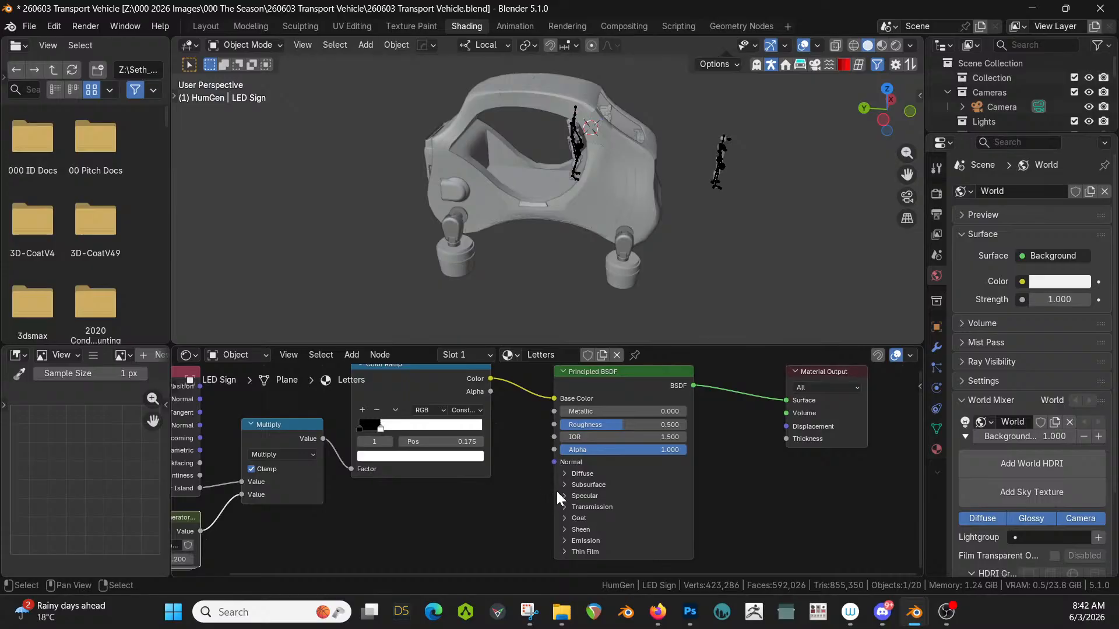
left_click_drag(490, 379, 552, 450)
Insert an Invert Color node between the Color Ramp and the Principled BSDF's Alpha, and isolate the LED sign in the Shading viewport.
key("shift+a")
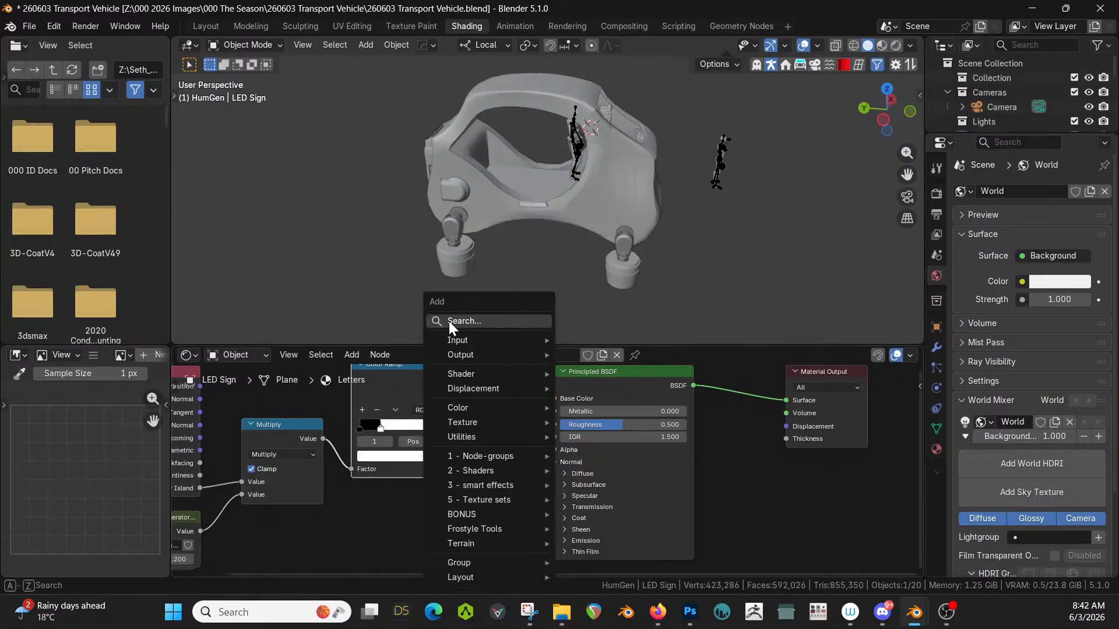
left_click(449, 320)
type("invert")
key("Return")
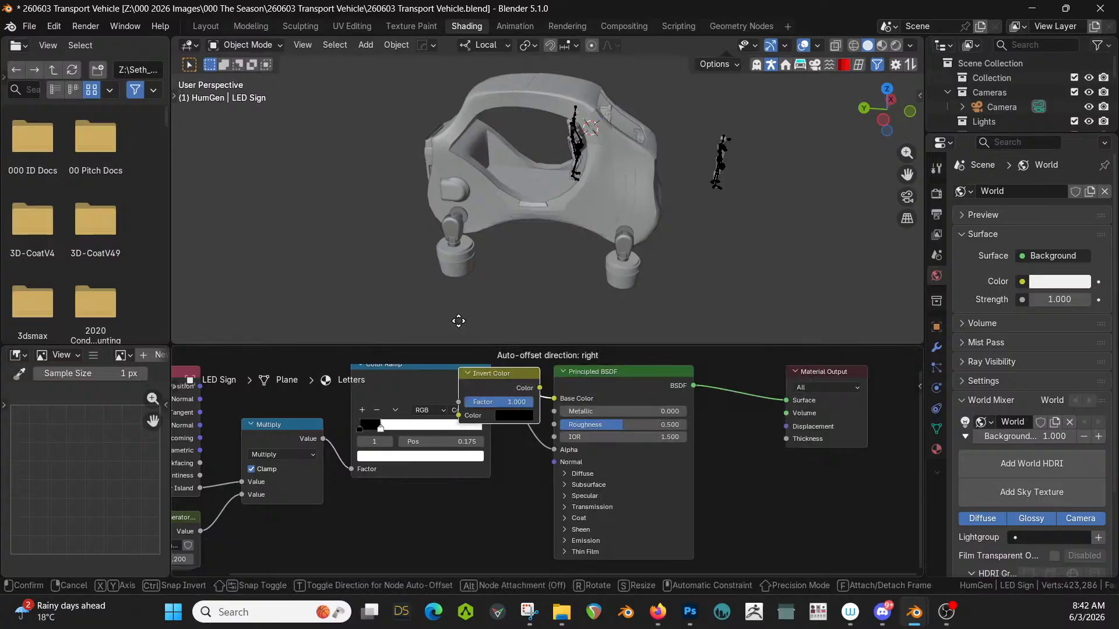
left_click(511, 356)
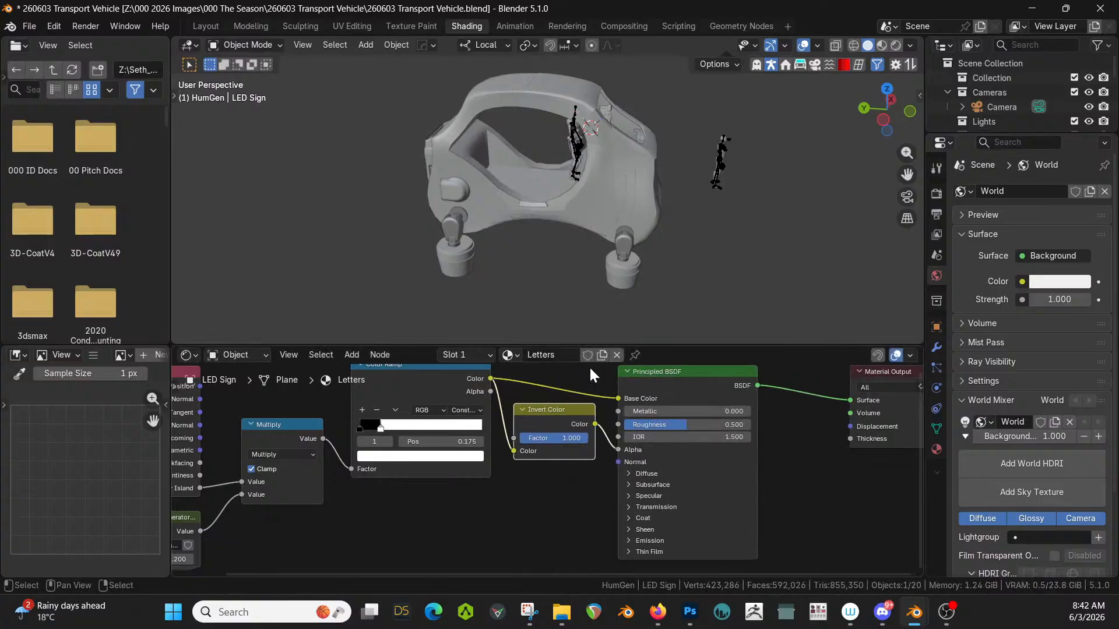
key("KP_Divide")
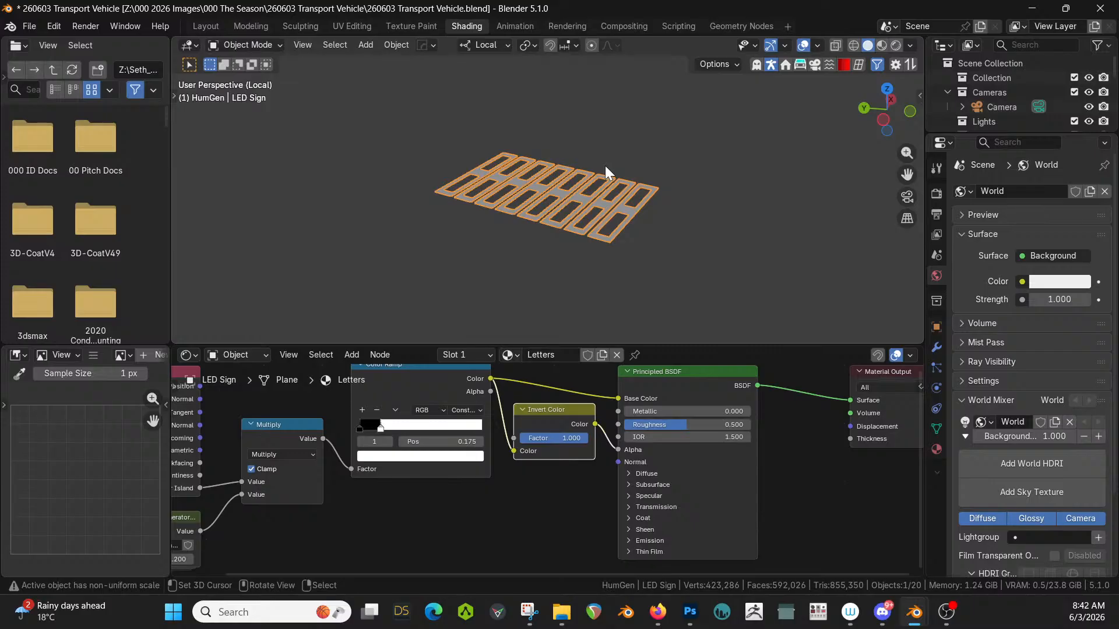
Return to the Layout workspace and shrinkwrap the LED sign onto the robot with the HOps Shrinkwrap modifier.
left_click(206, 25)
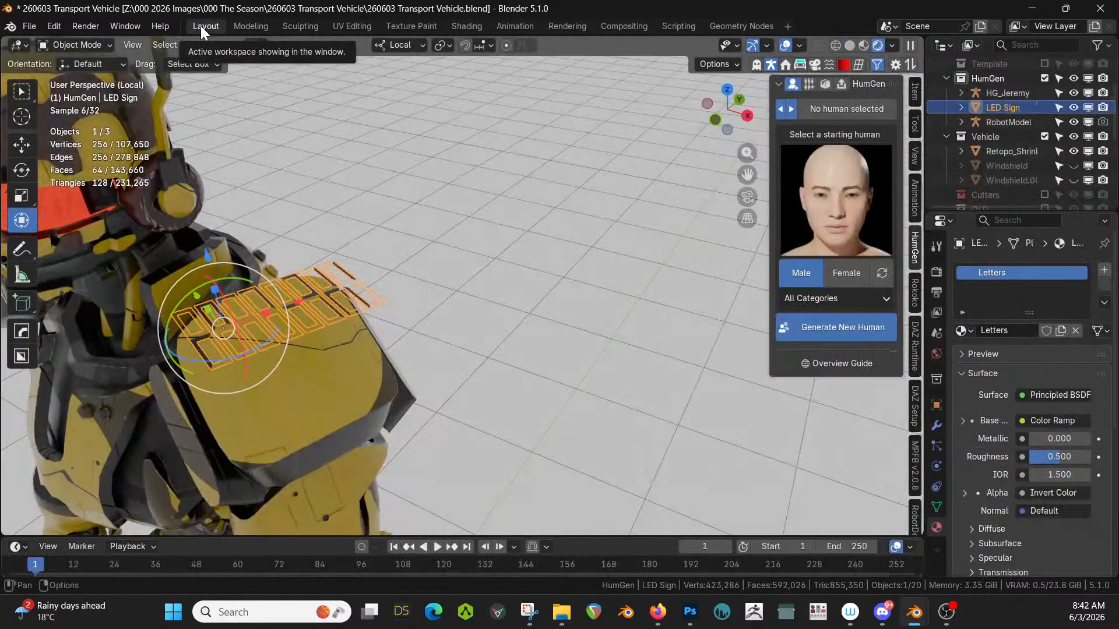
left_click(491, 313)
middle_click_drag(455, 313, 488, 298)
left_click(277, 328)
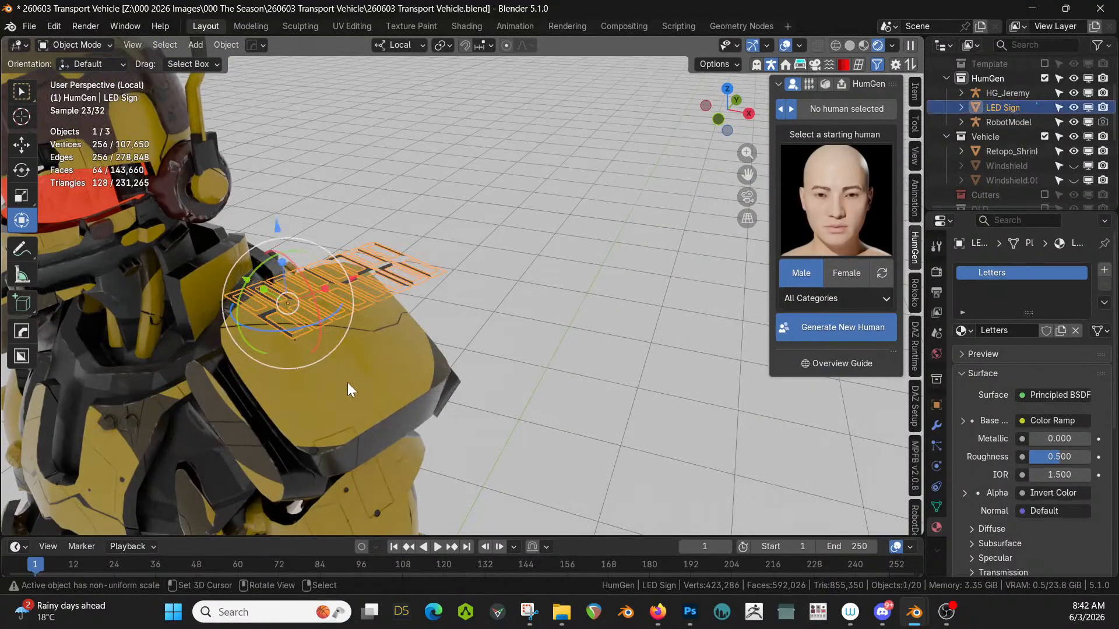
left_click(373, 379, "shift")
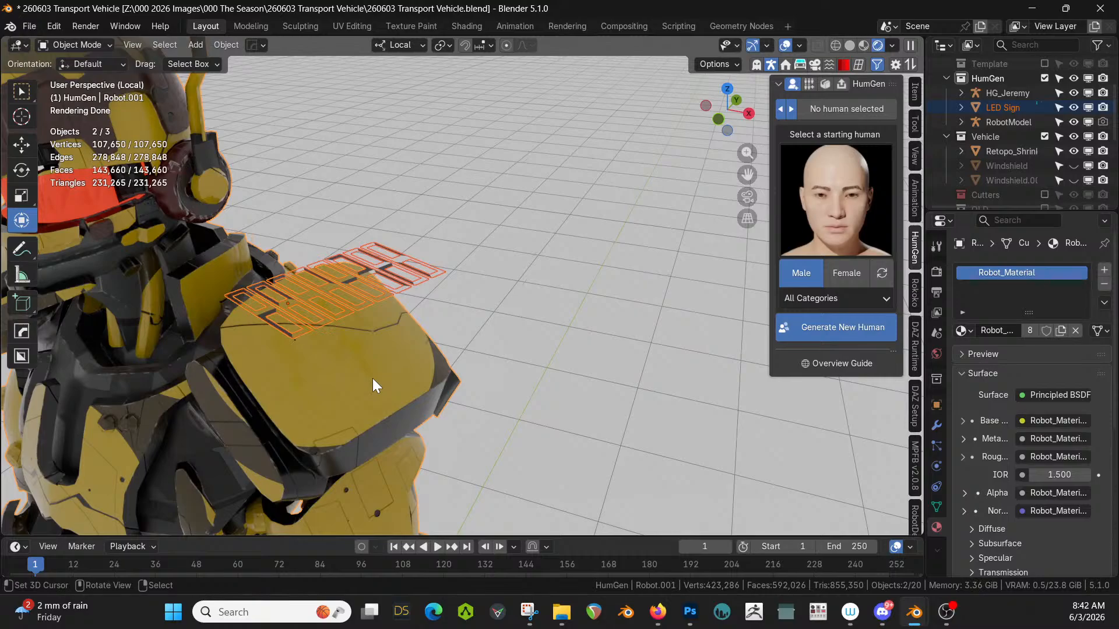
key("q")
mouse_move(368, 456)
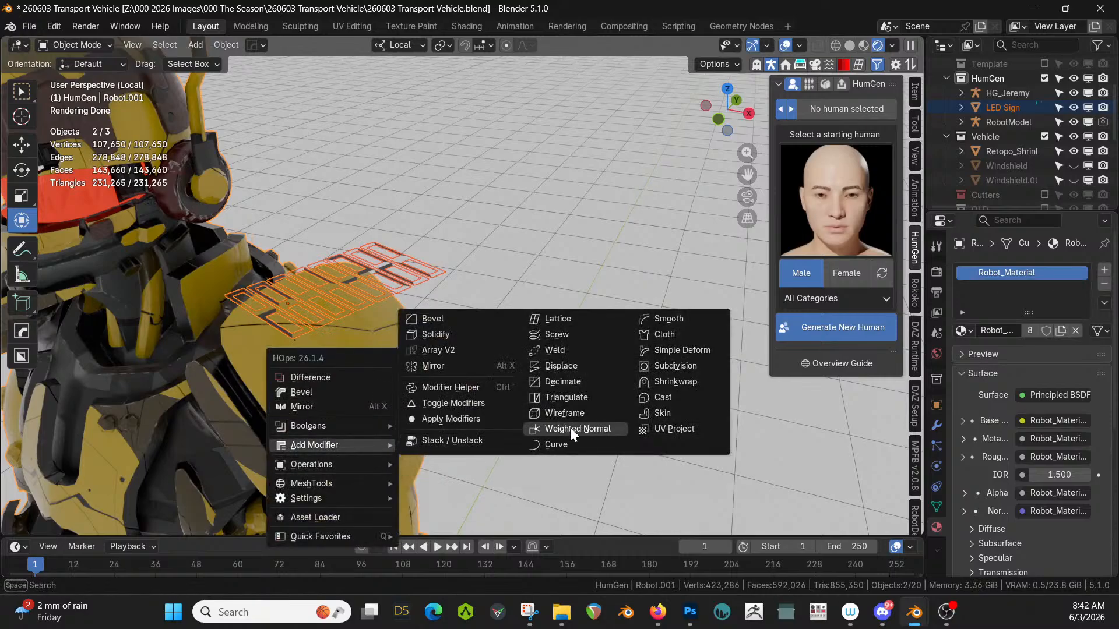
left_click(679, 380)
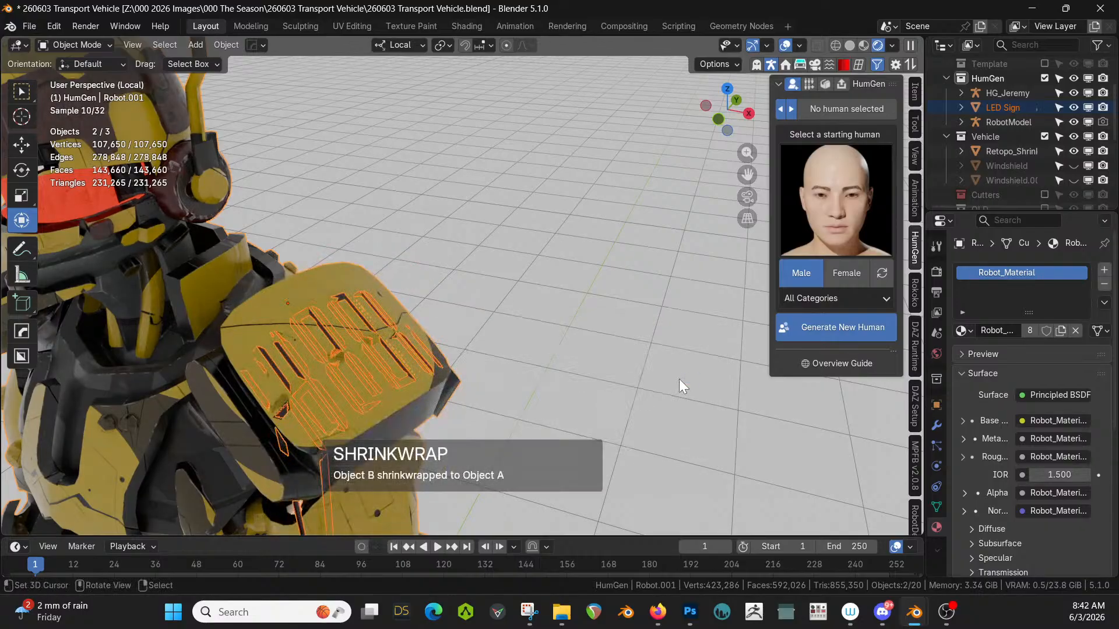
Give the LED sign a level 2 Subdivision modifier set to Simple and place it above the Shrinkwrap modifier.
left_click(285, 359)
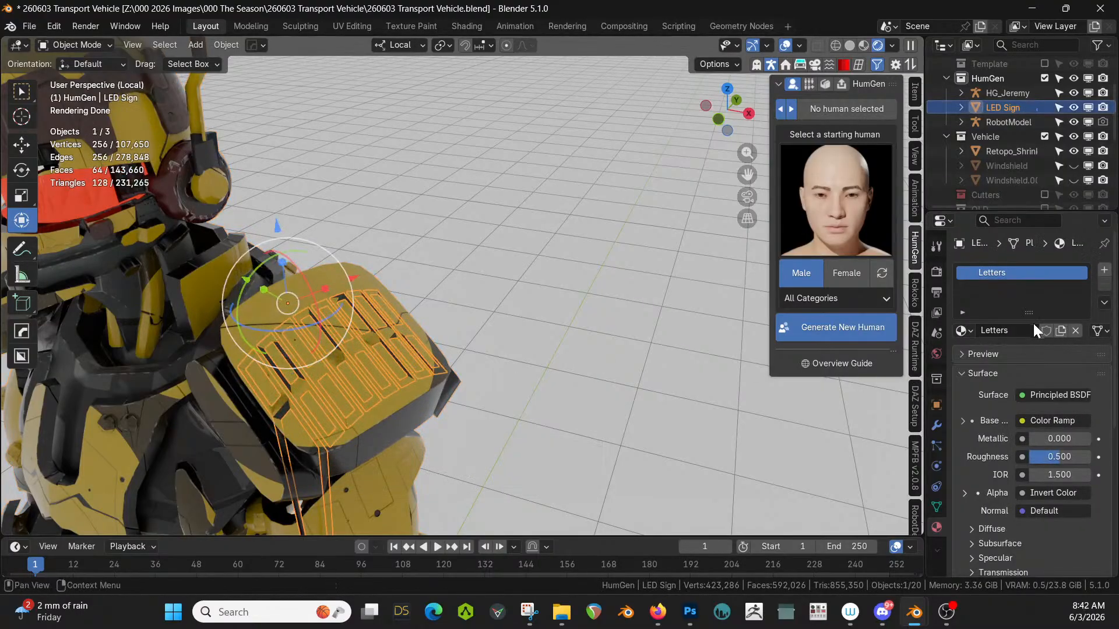
left_click(936, 425)
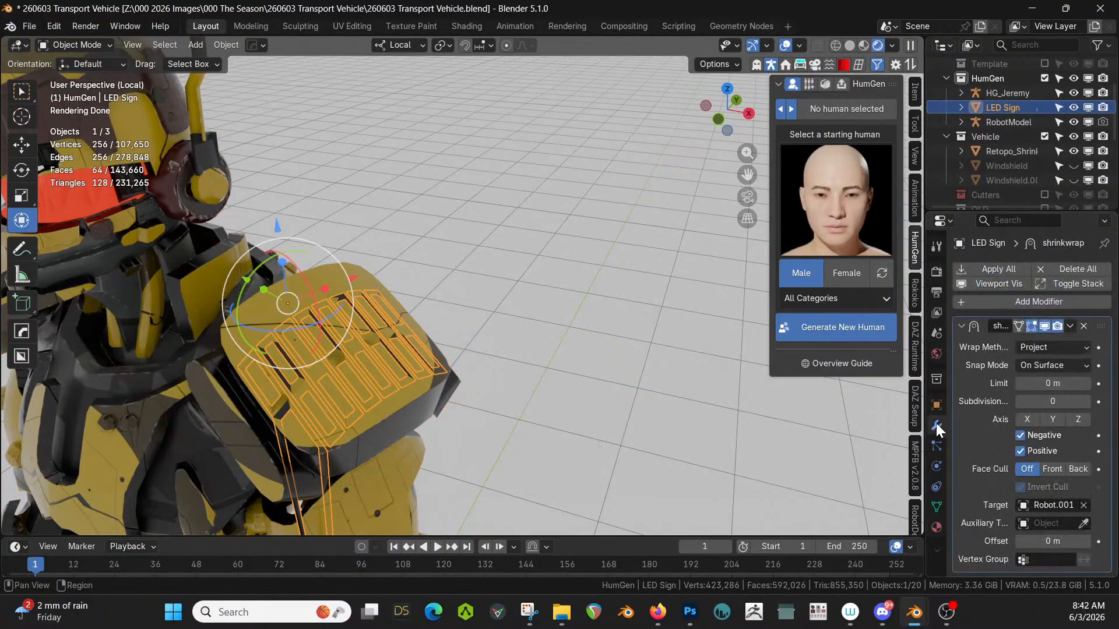
left_click(971, 329)
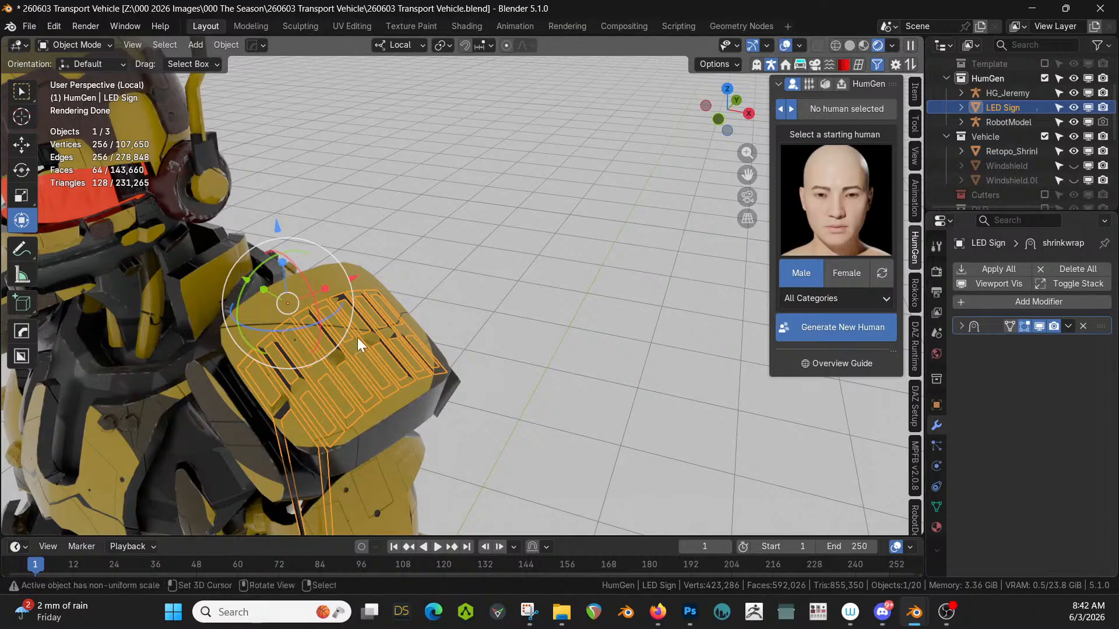
key("ctrl+2")
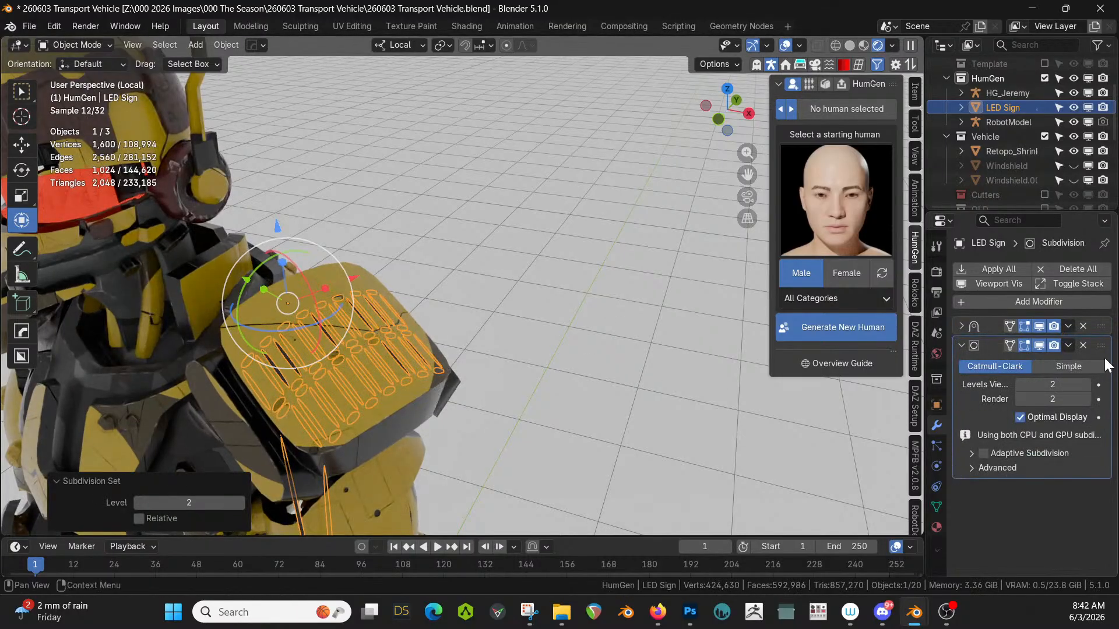
left_click_drag(1101, 345, 1101, 326)
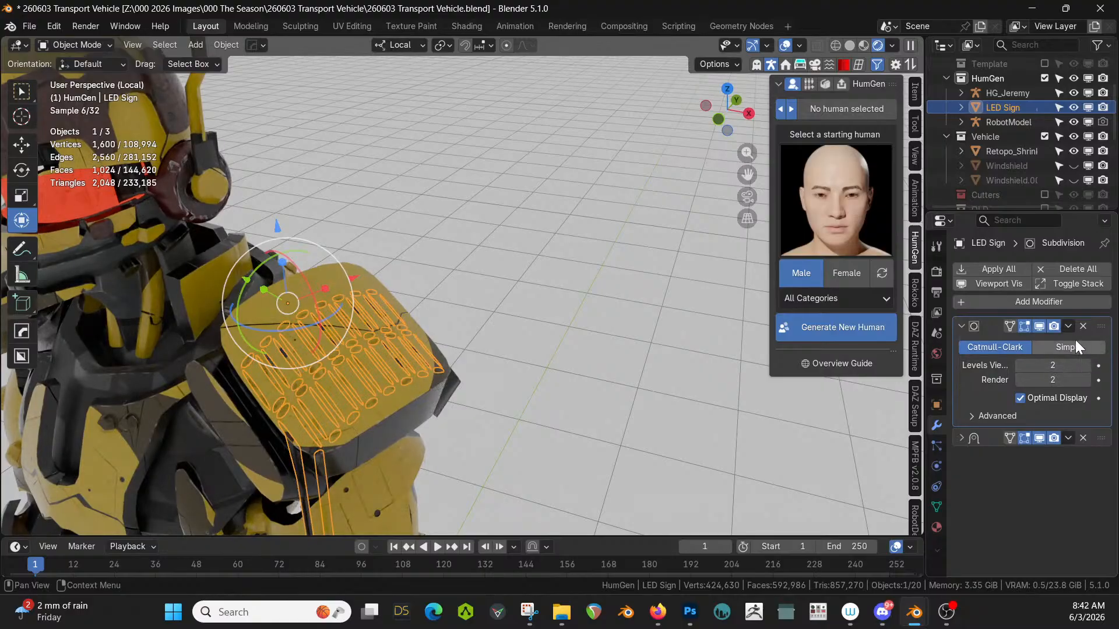
left_click(1077, 347)
Scale the LED sign to about 0.826 and shift it across the shoulder plate about 0.028 m in local X and 0.038 m in local Y.
key("s")
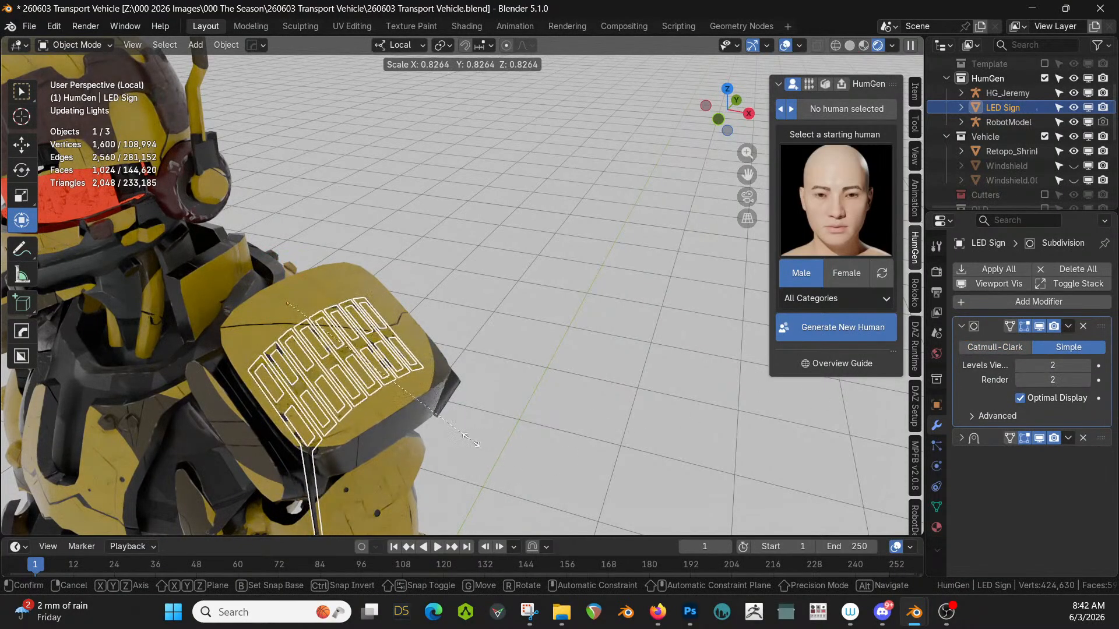
left_click(469, 438)
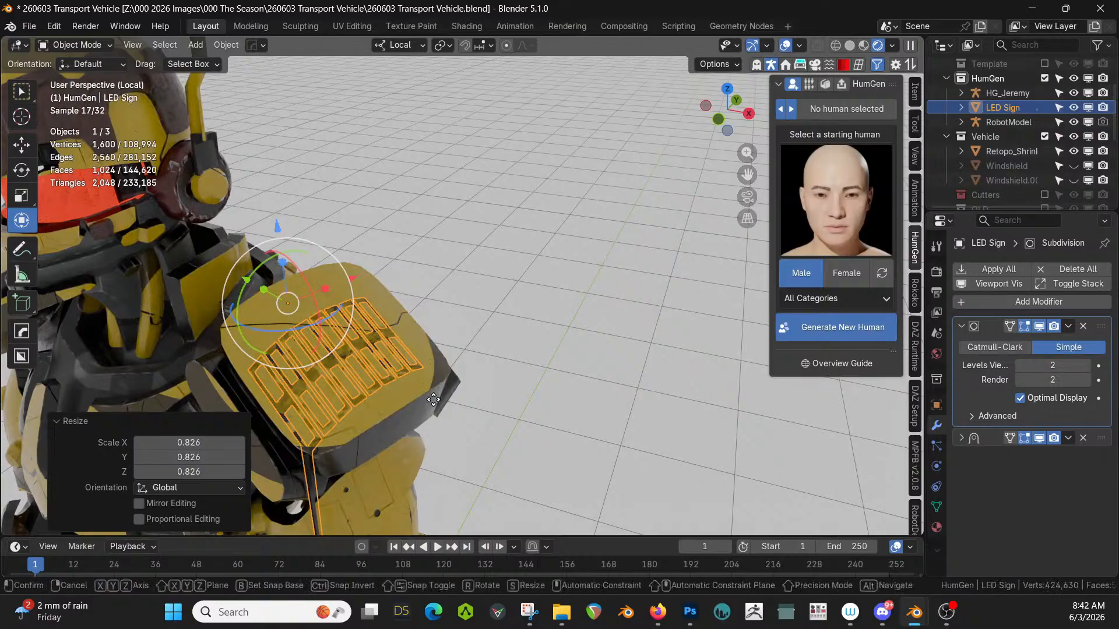
key("g")
key("shift+z")
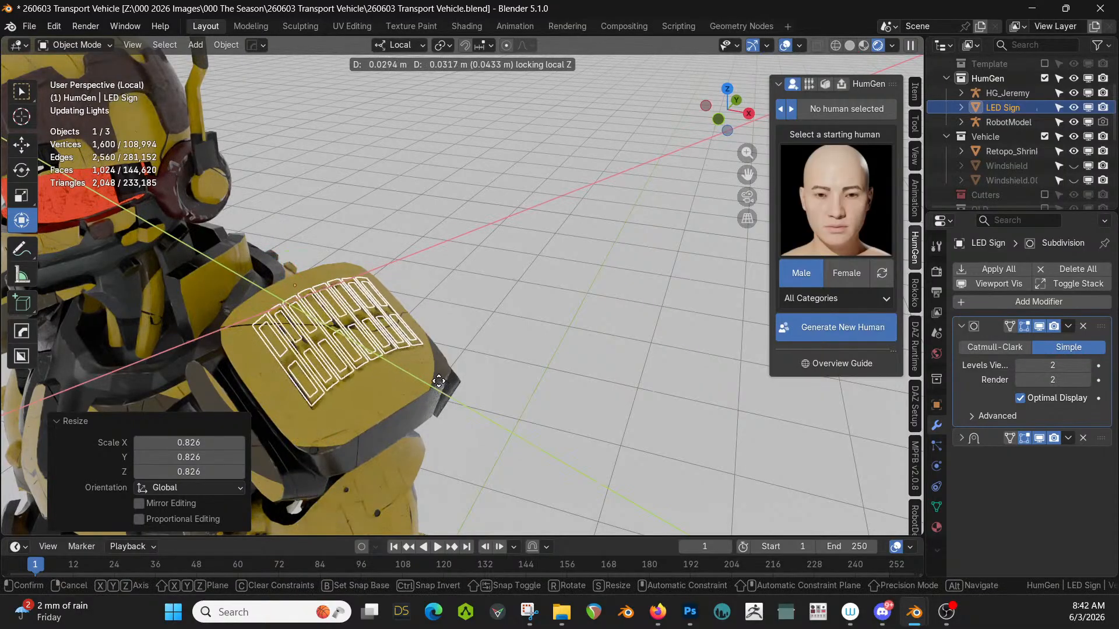
left_click(436, 380)
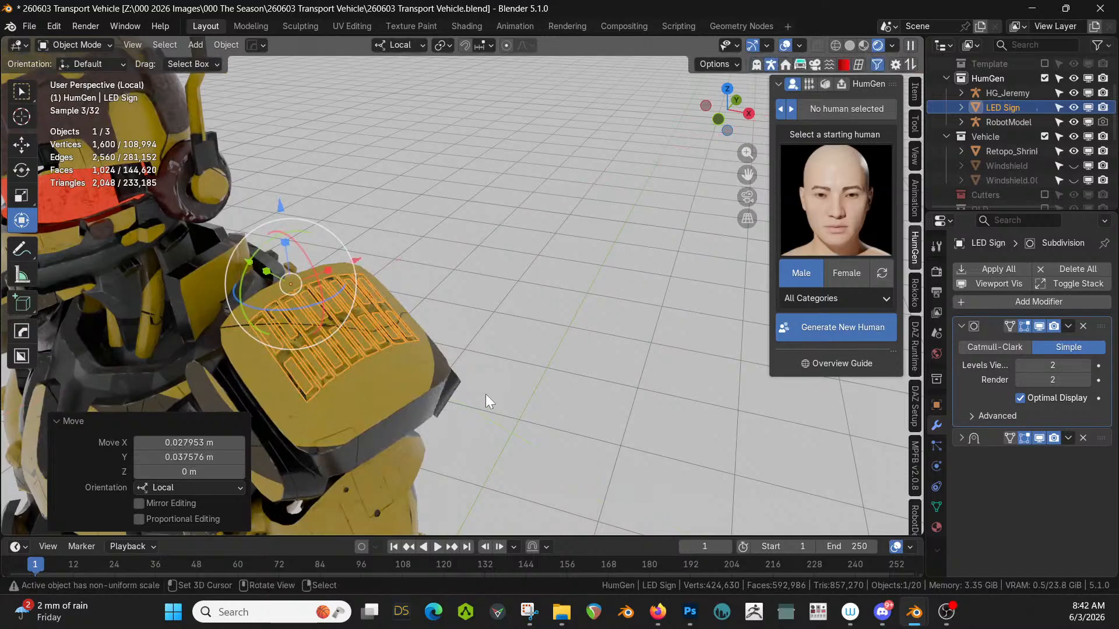
Set the Offset of the LED sign's Shrinkwrap modifier to 0.001 m.
left_click(447, 377)
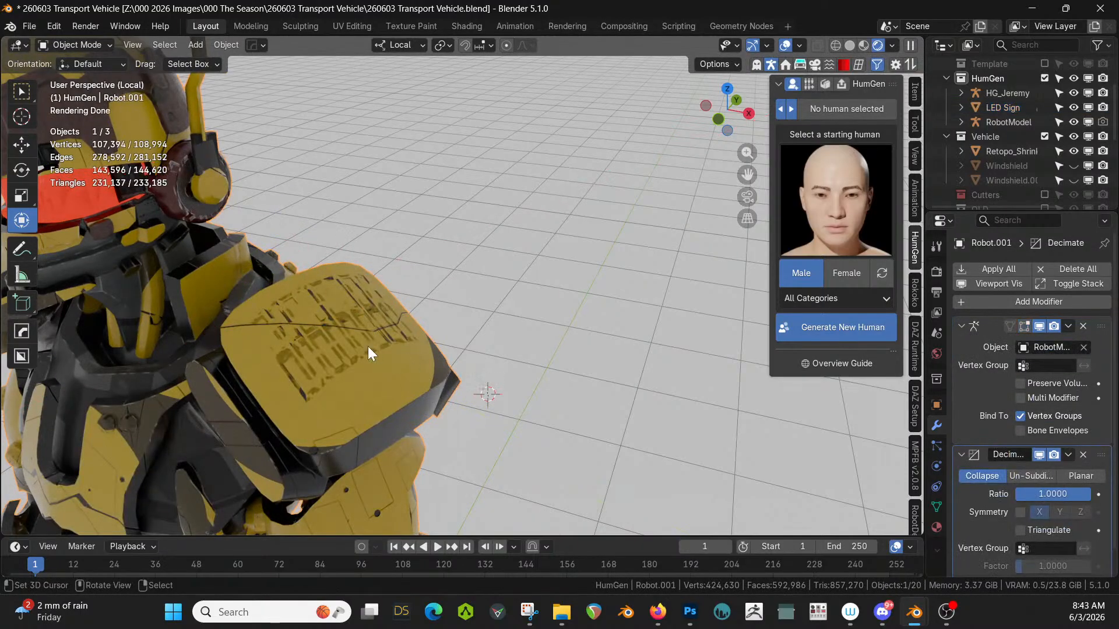
left_click(360, 364)
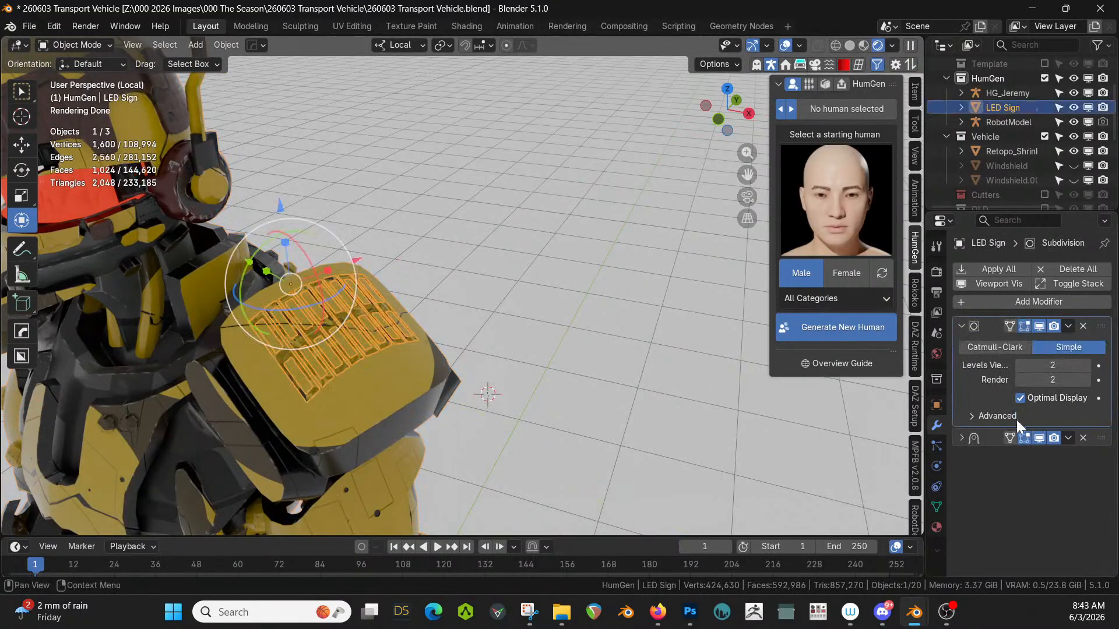
left_click(961, 438)
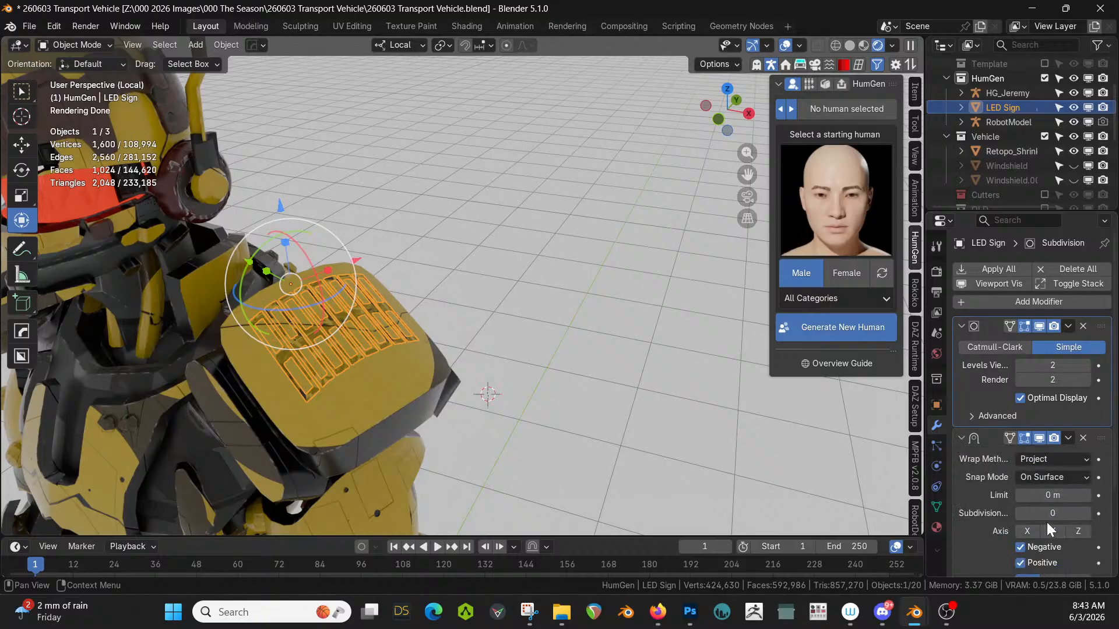
scroll(996, 539, "down", 3)
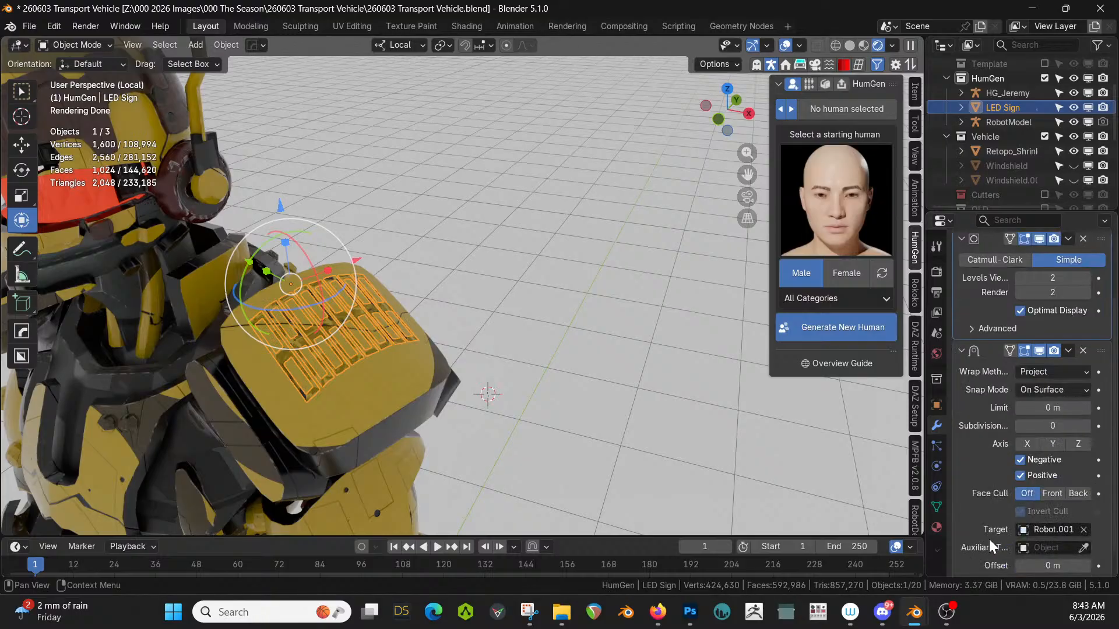
scroll(990, 545, "down", 1)
left_click(1043, 545)
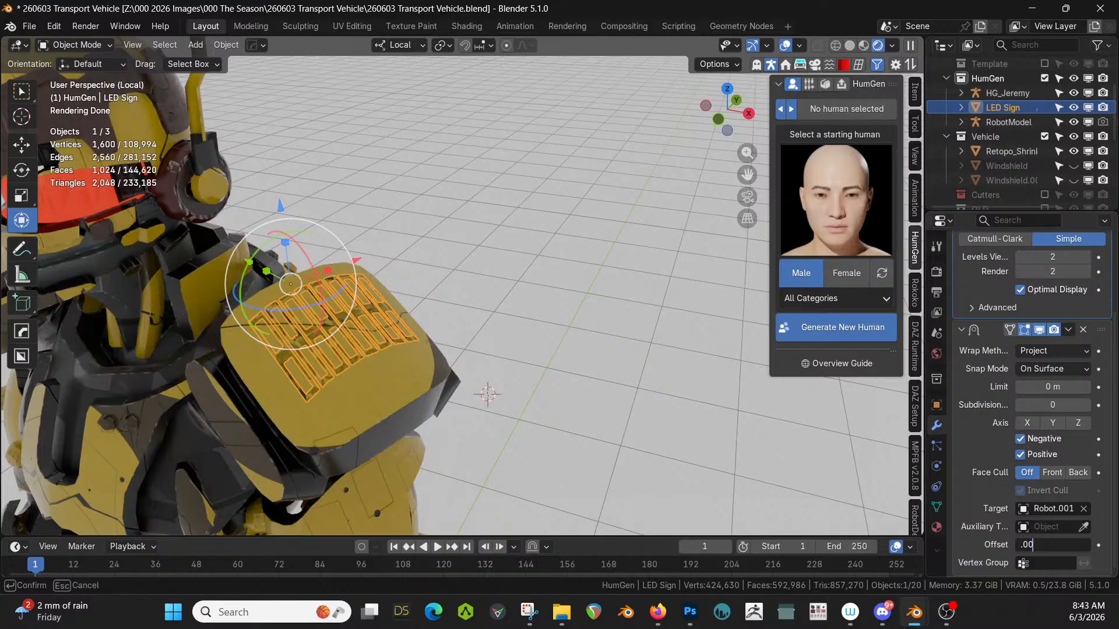
key("Return")
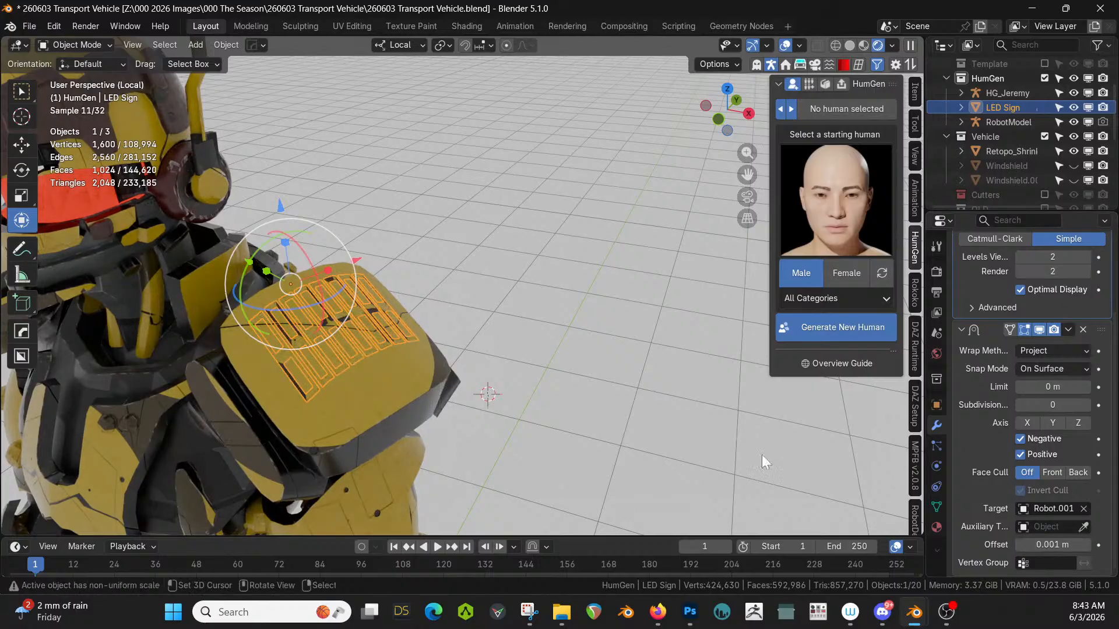
Mirror the LED sign across the robot body on the X axis with the HOps Mirror gizmo, onto the opposite shoulder plate.
left_click(463, 341)
middle_click_drag(461, 341, 428, 337)
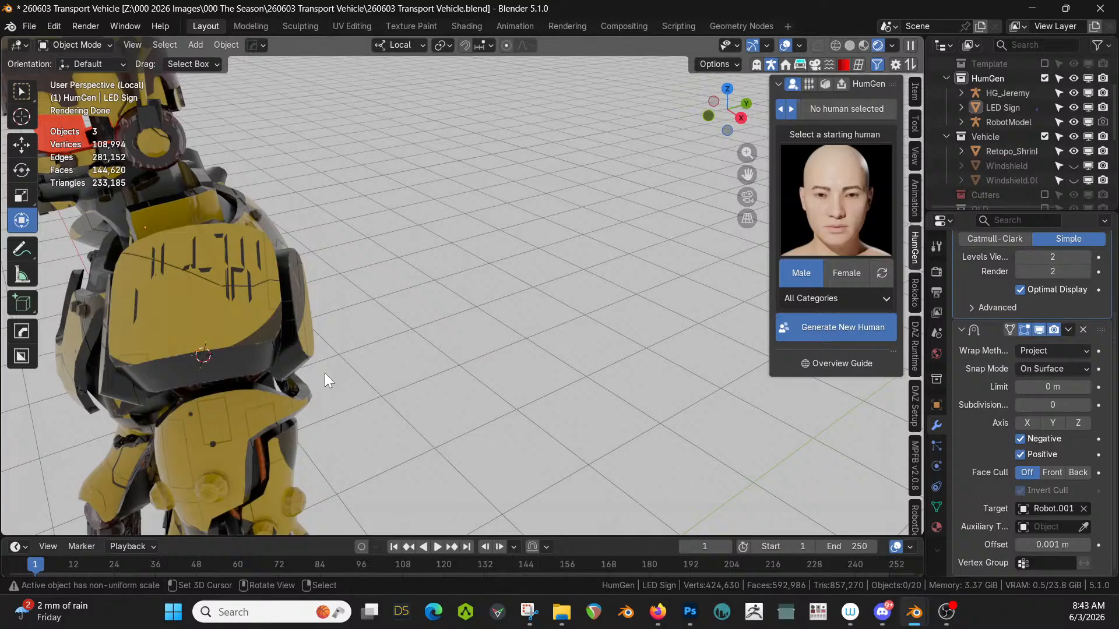
middle_click_drag(324, 373, 407, 343)
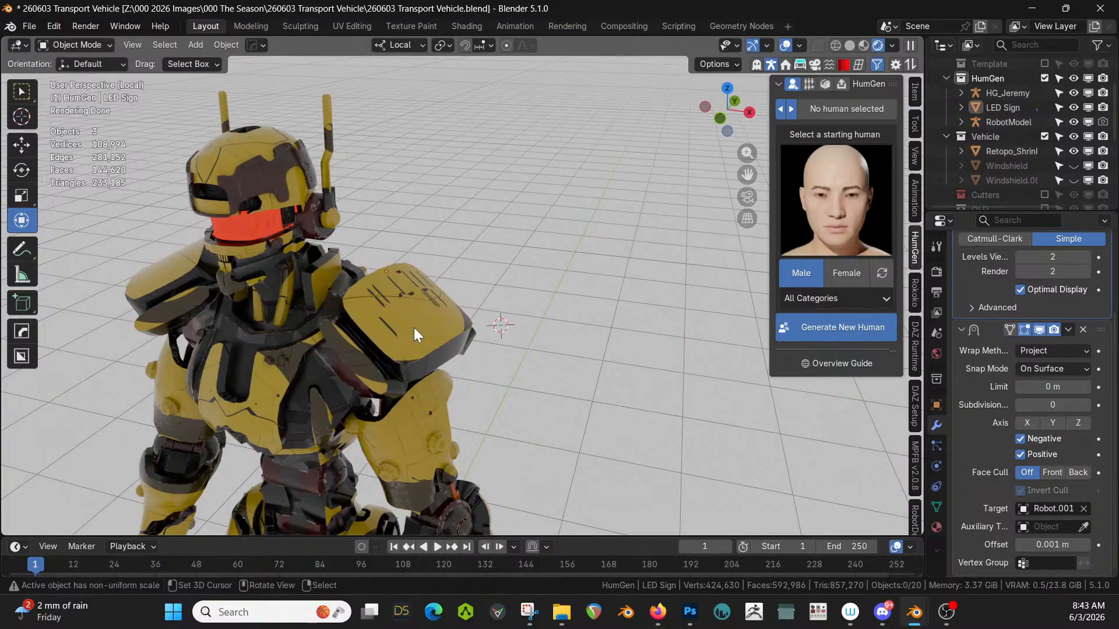
scroll(410, 308, "up", 2)
middle_click_drag(417, 316, 429, 343)
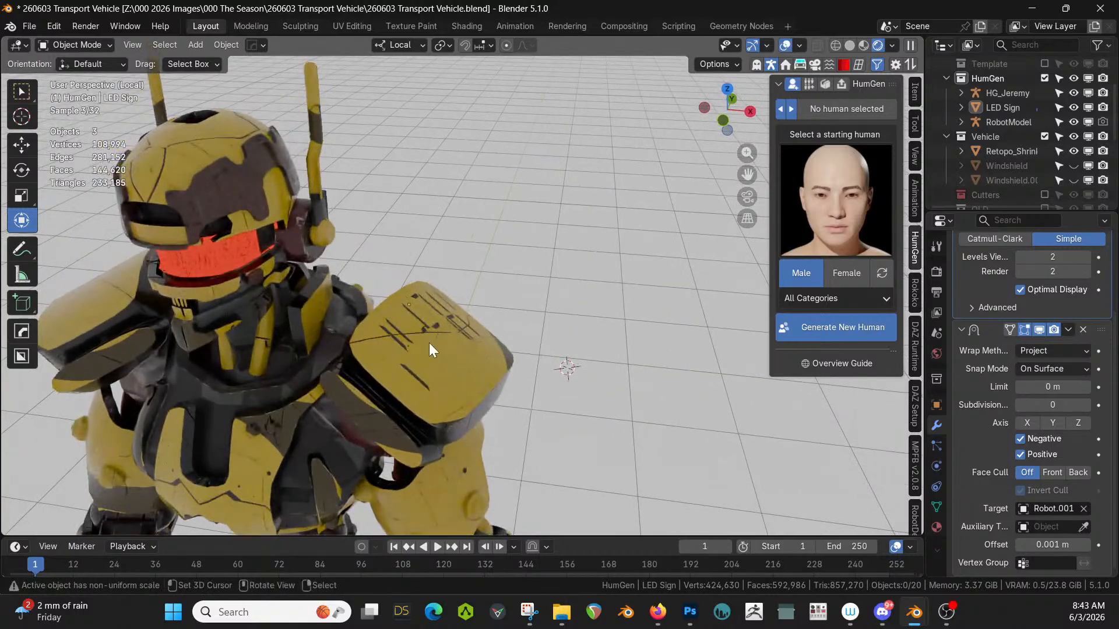
left_click(396, 336)
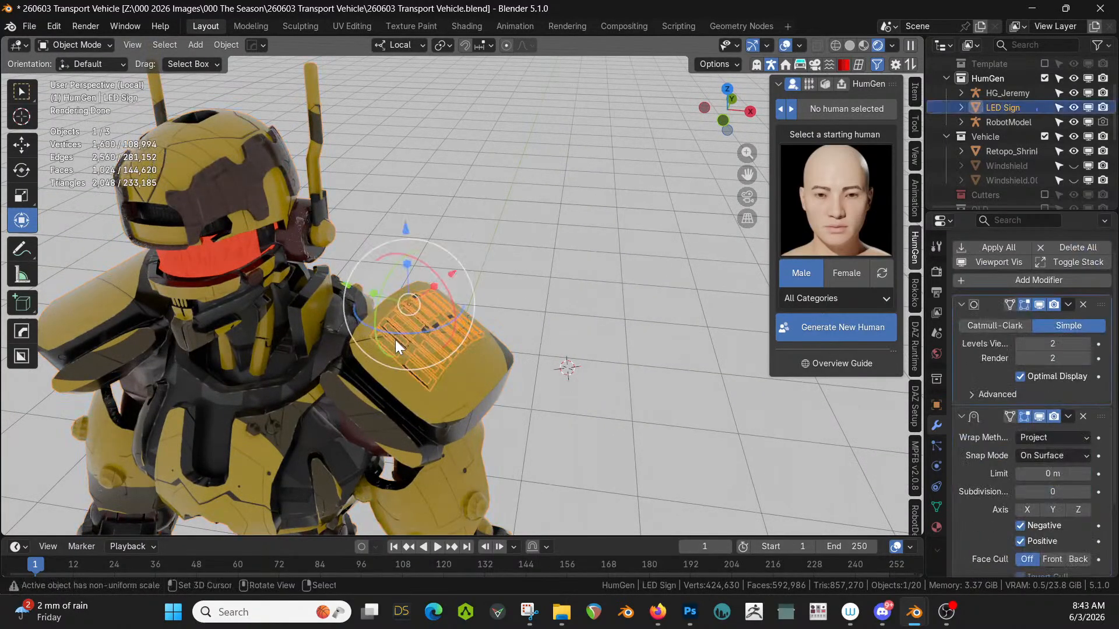
middle_click_drag(443, 387, 481, 341)
scroll(498, 352, "down", 2)
scroll(498, 352, "down", 4)
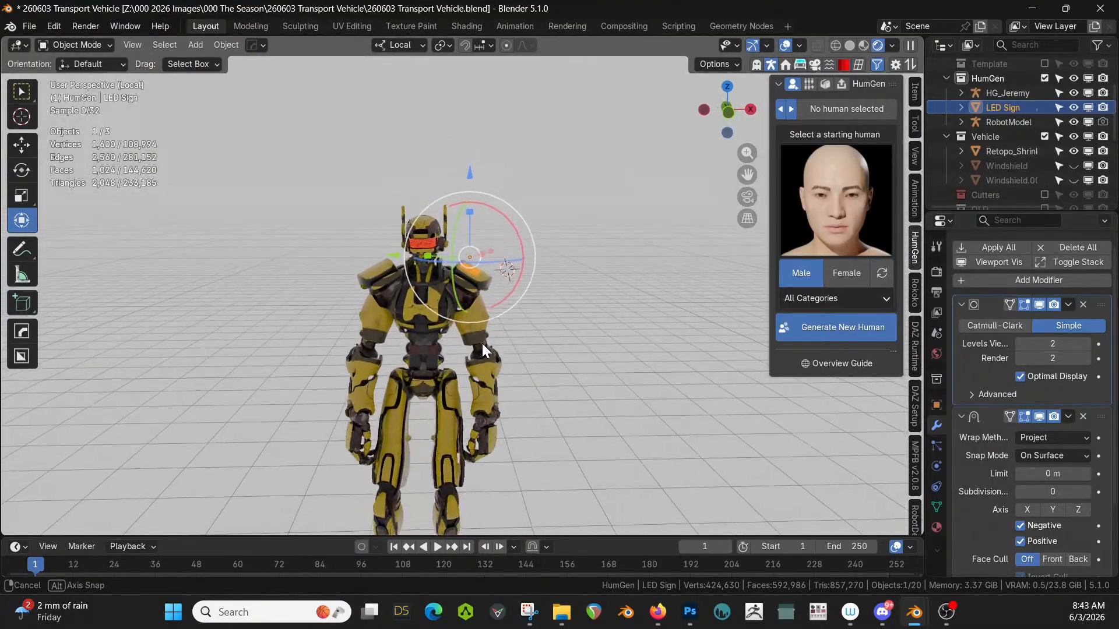
scroll(481, 344, "up", 2)
left_click(404, 308, "shift")
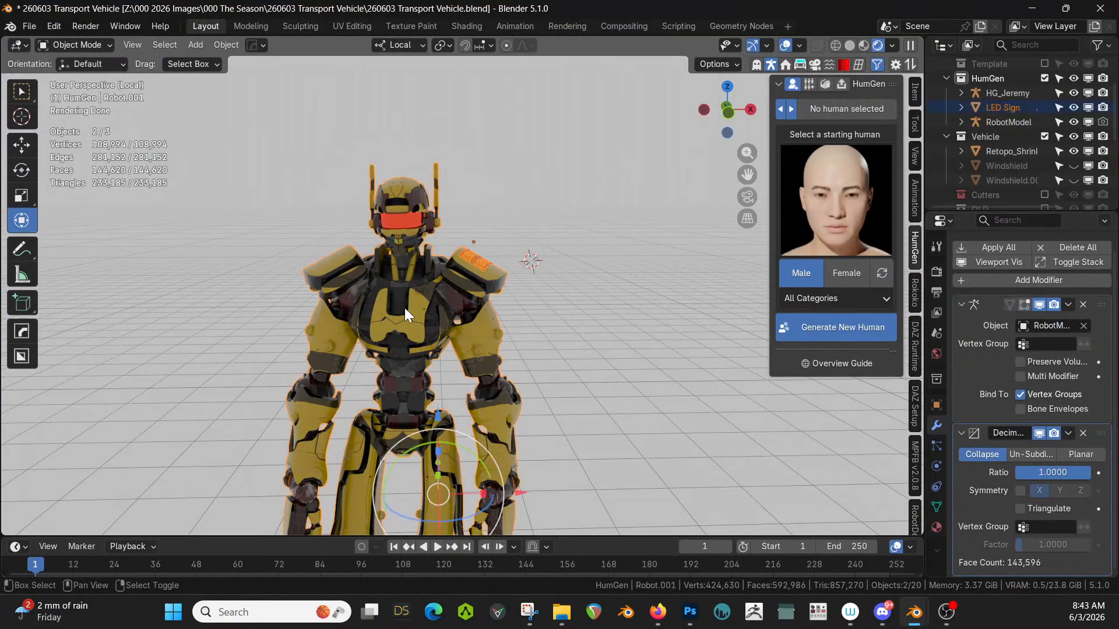
key("alt+x")
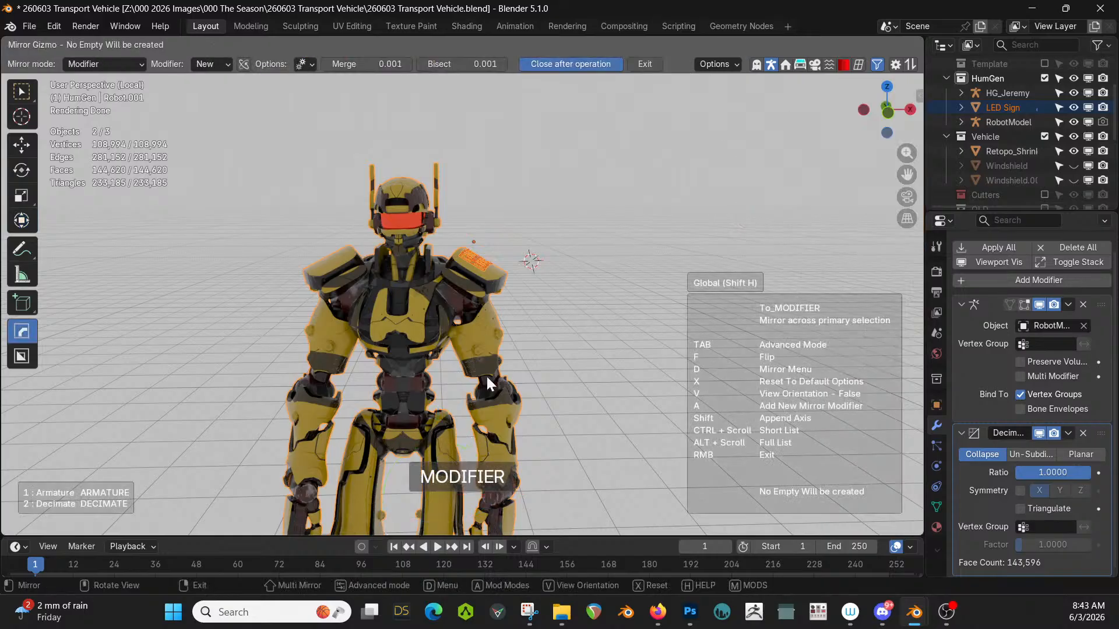
scroll(507, 410, "down", 3)
left_click(533, 527)
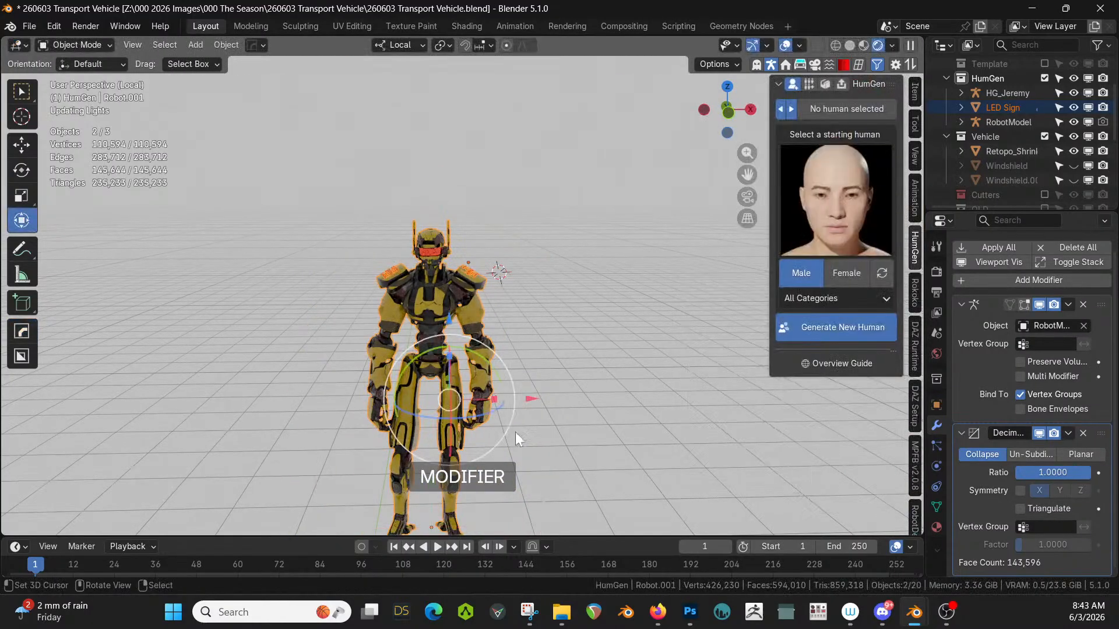
Move the LED sign's Hops_Mirror modifier to the top of the stack, above Subdivision and Shrinkwrap, and apply it.
scroll(503, 334, "up", 5)
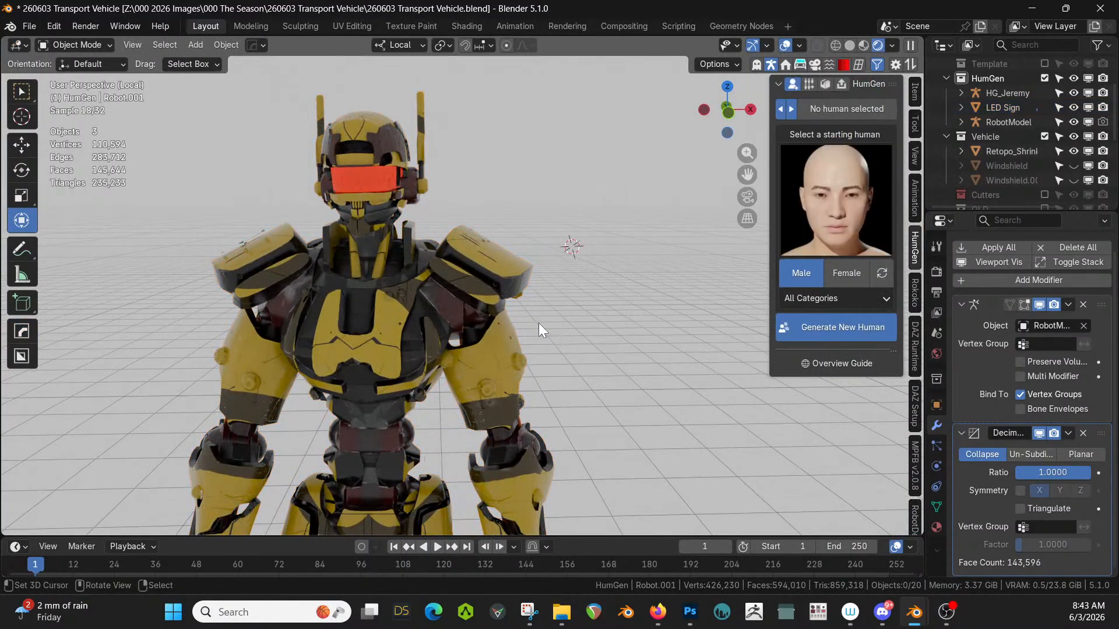
scroll(539, 323, "up", 3)
middle_click_drag(547, 330, 551, 321)
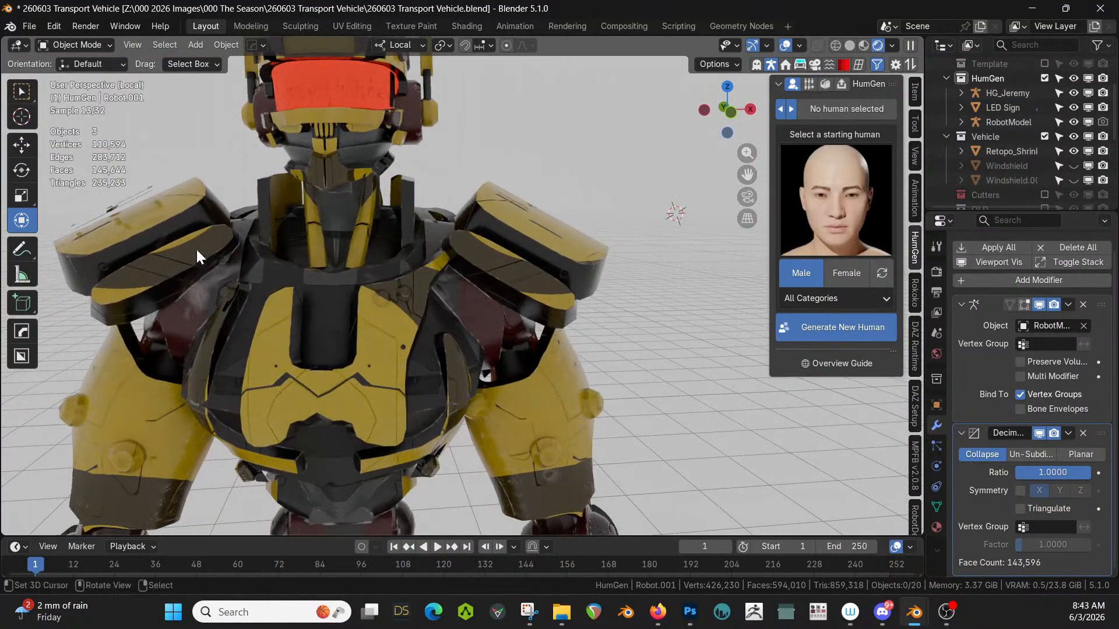
left_click(129, 203)
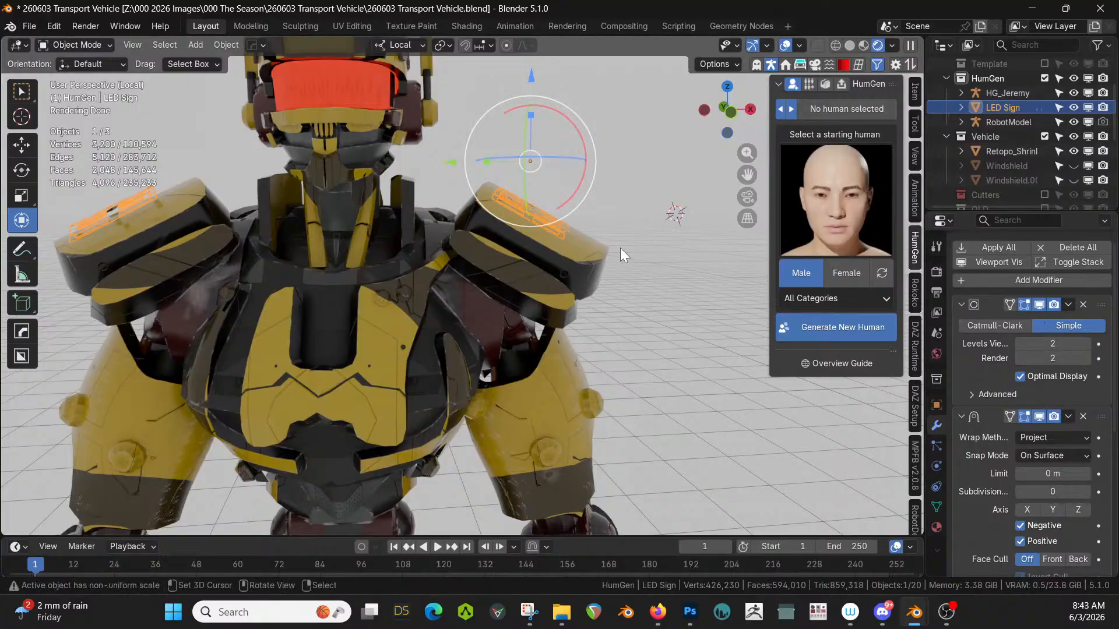
scroll(998, 418, "down", 5)
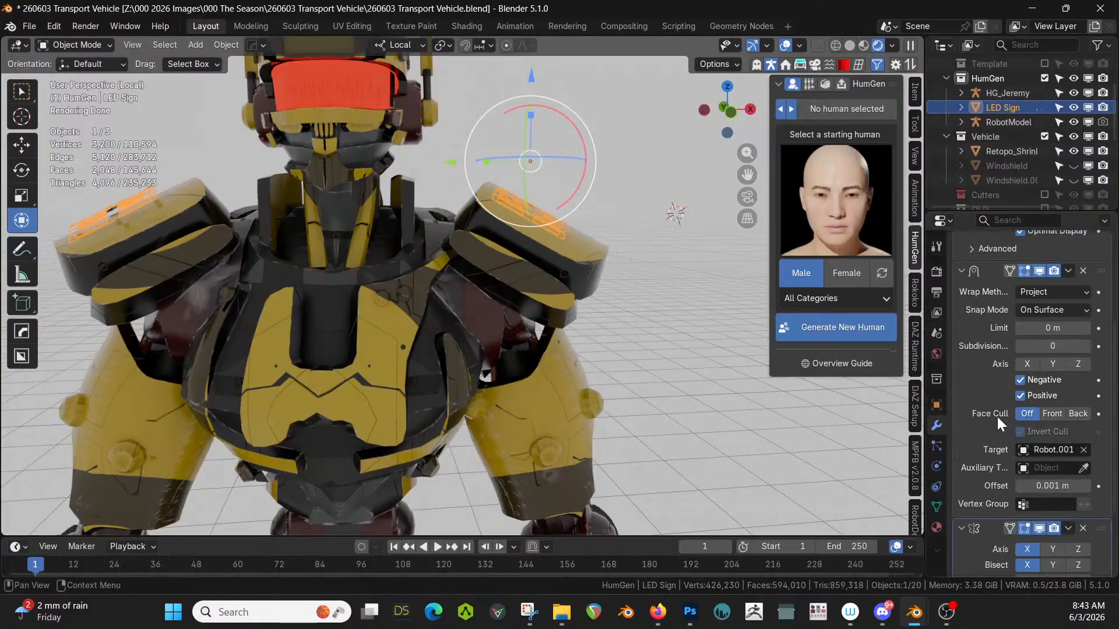
left_click_drag(926, 372, 770, 373)
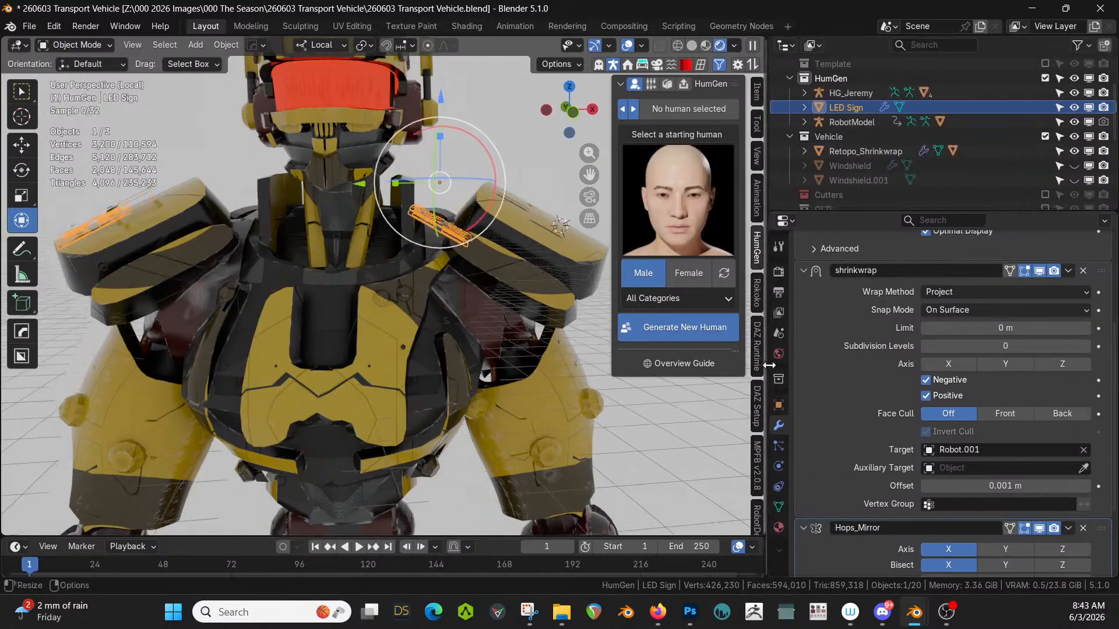
scroll(936, 507, "down", 3)
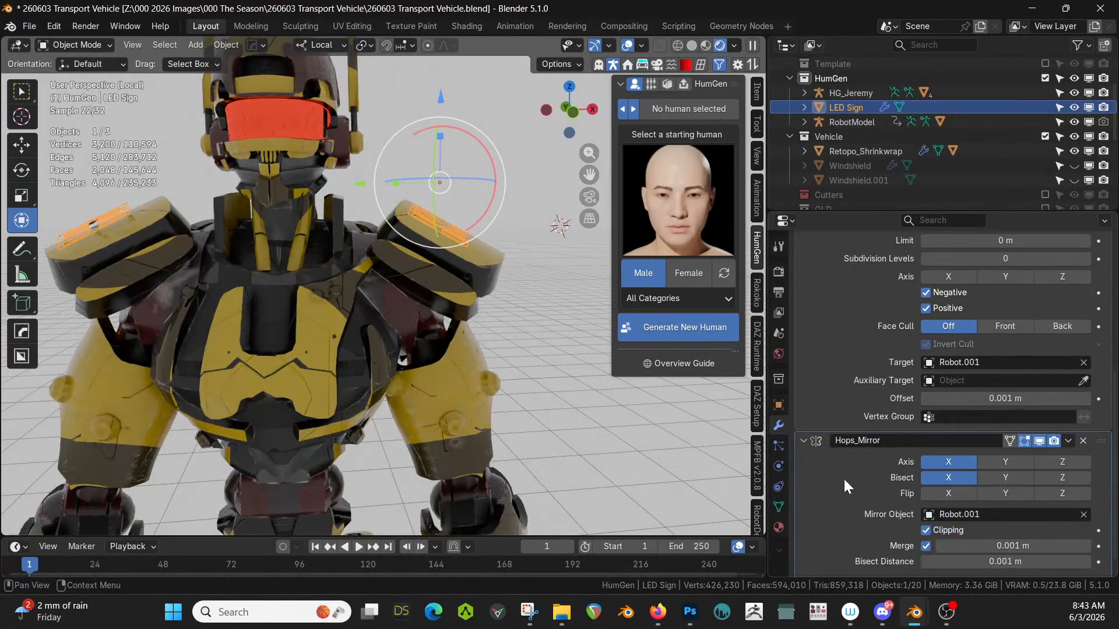
left_click_drag(1103, 441, 1108, 309)
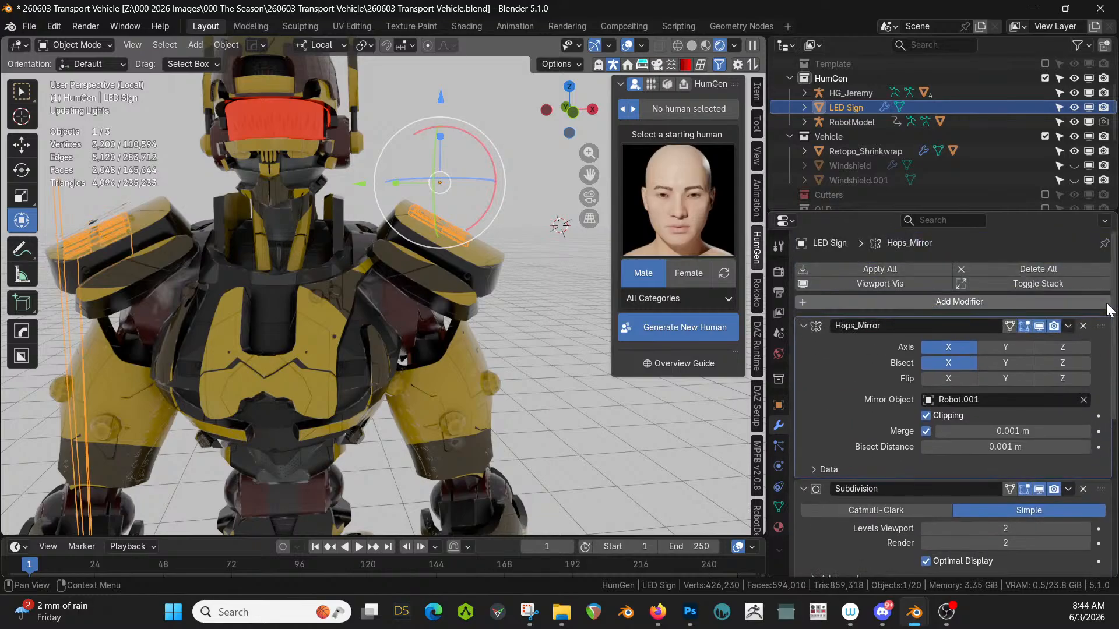
middle_click_drag(389, 273, 464, 317)
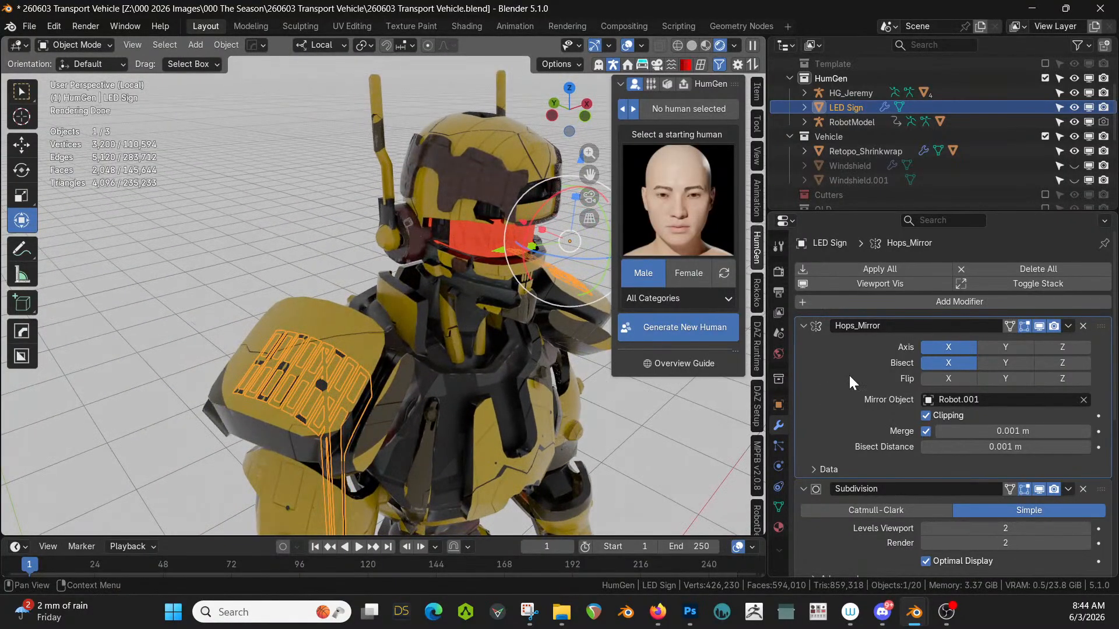
key("ctrl+a")
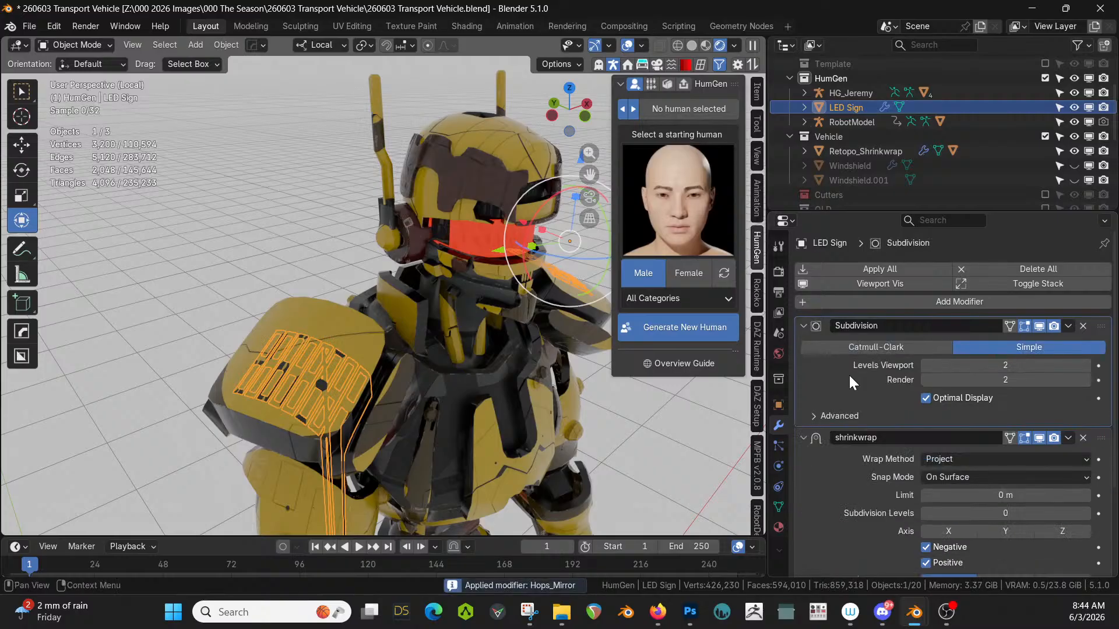
Open the LED Sign mesh for editing in solid shading and turn off the shrinkwrap modifier's edit-mode display.
key("Tab")
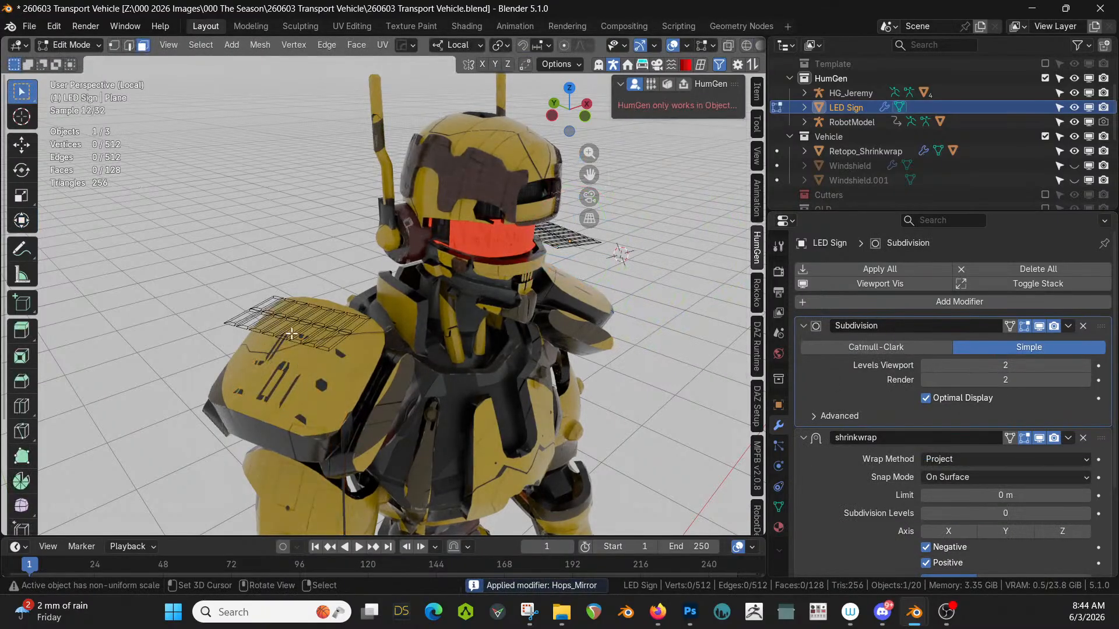
key("z")
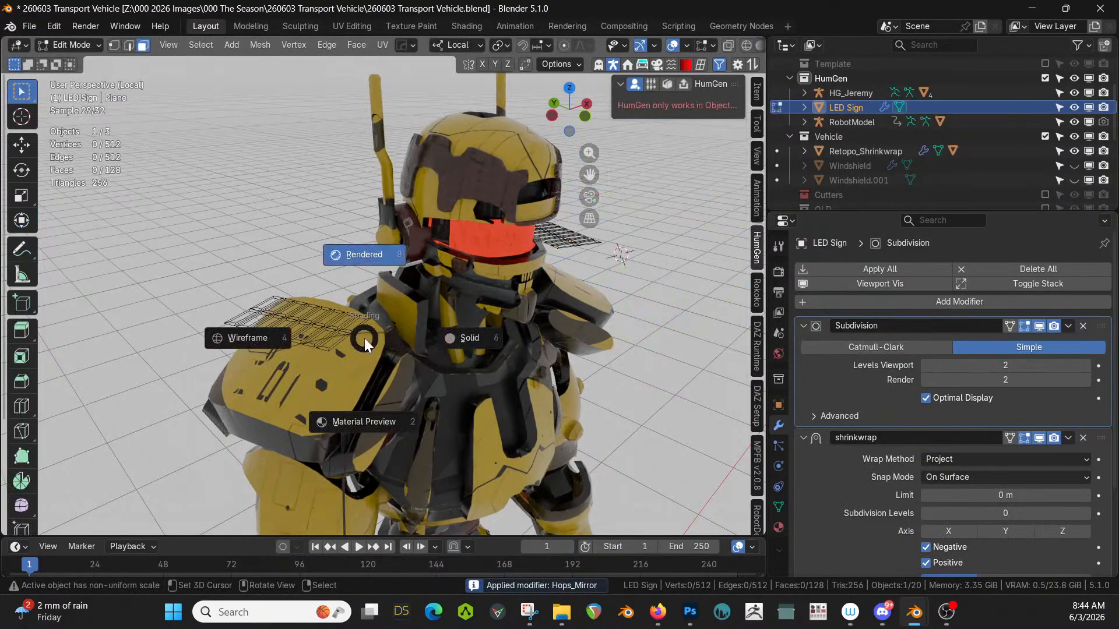
key("6")
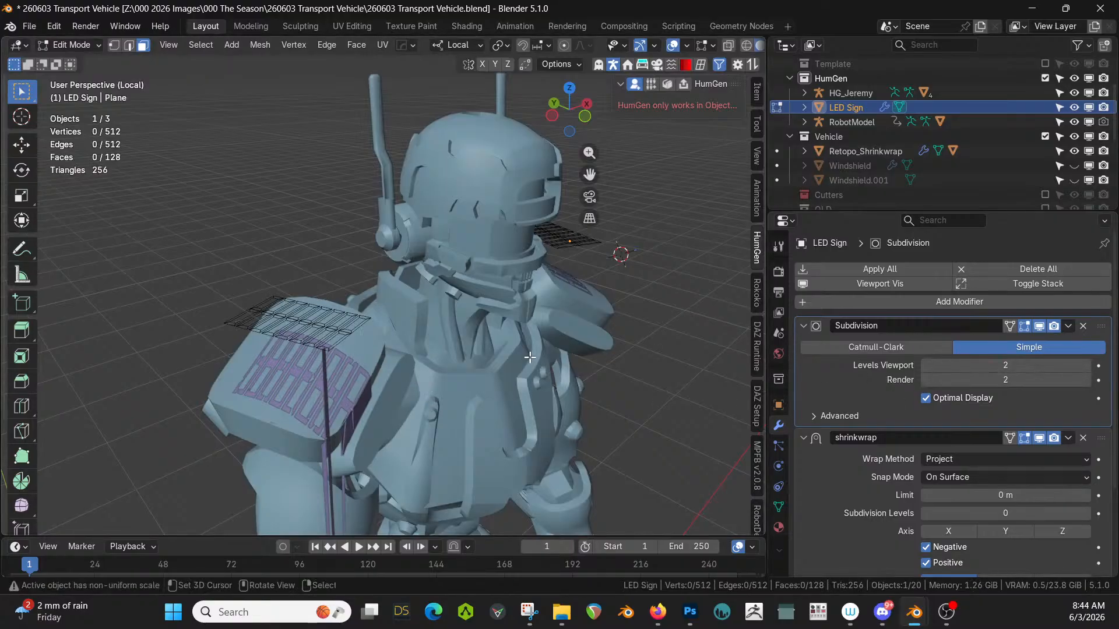
middle_click_drag(530, 357, 577, 347)
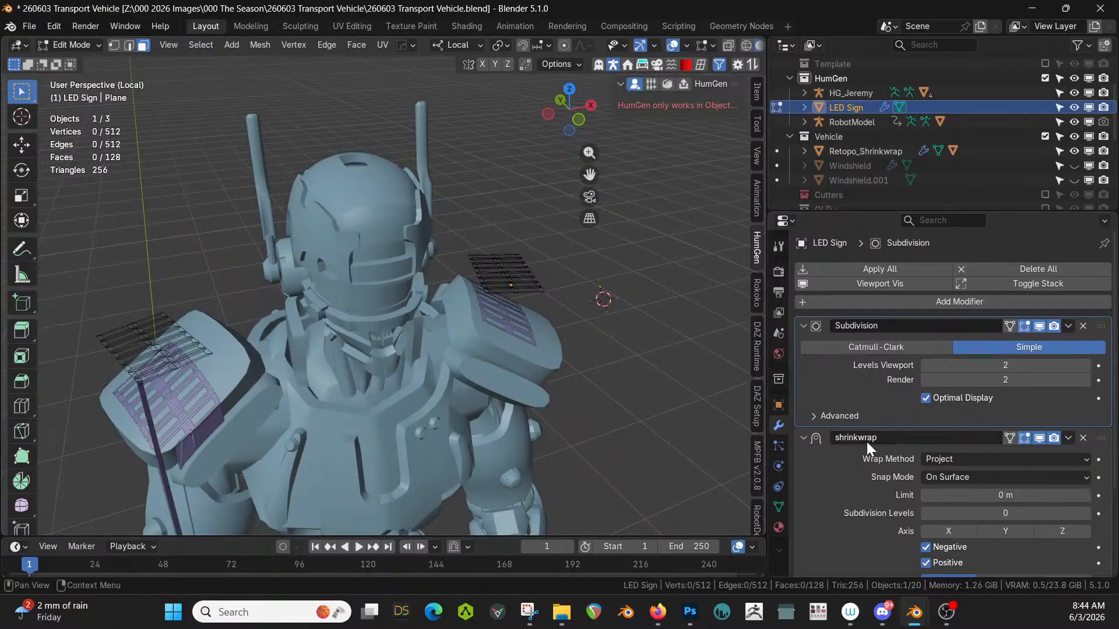
left_click(1025, 438)
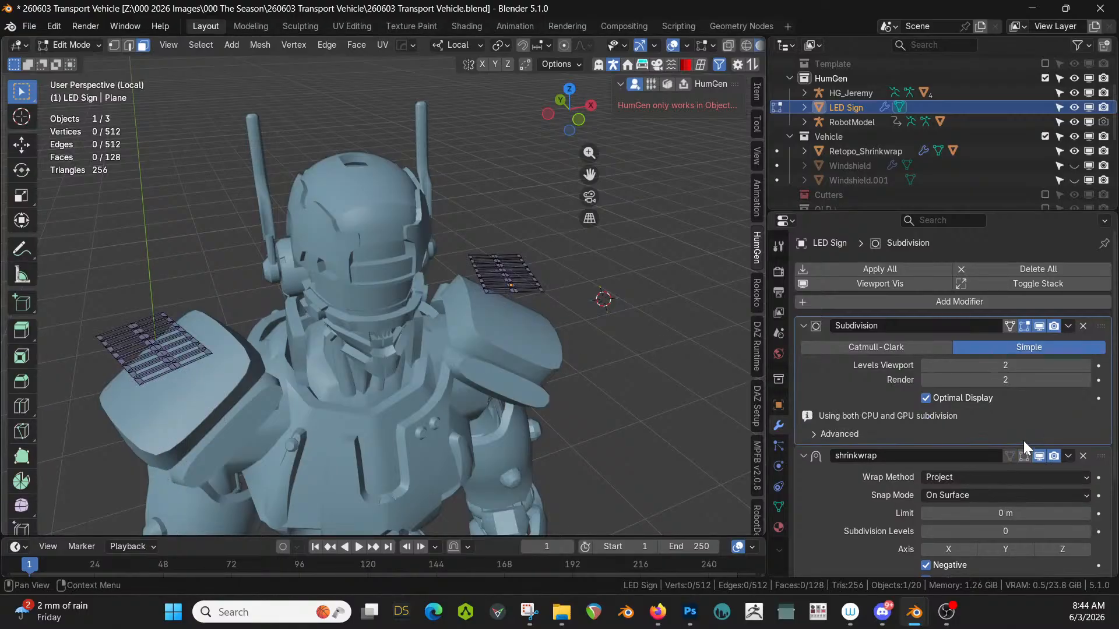
Delete all LED Sign faces above the robot's right shoulder and return to Object Mode.
left_click(165, 357)
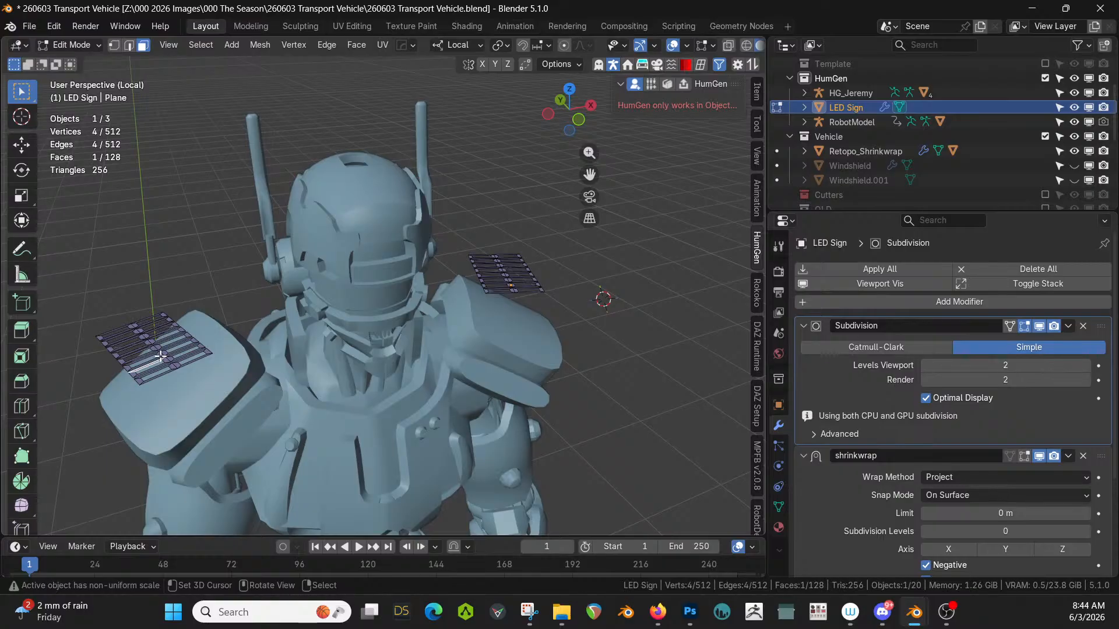
key("c")
mouse_move(155, 357)
left_mouse_down()
mouse_move(117, 344)
mouse_move(166, 373)
mouse_move(157, 336)
mouse_move(173, 331)
mouse_move(220, 364)
left_mouse_up()
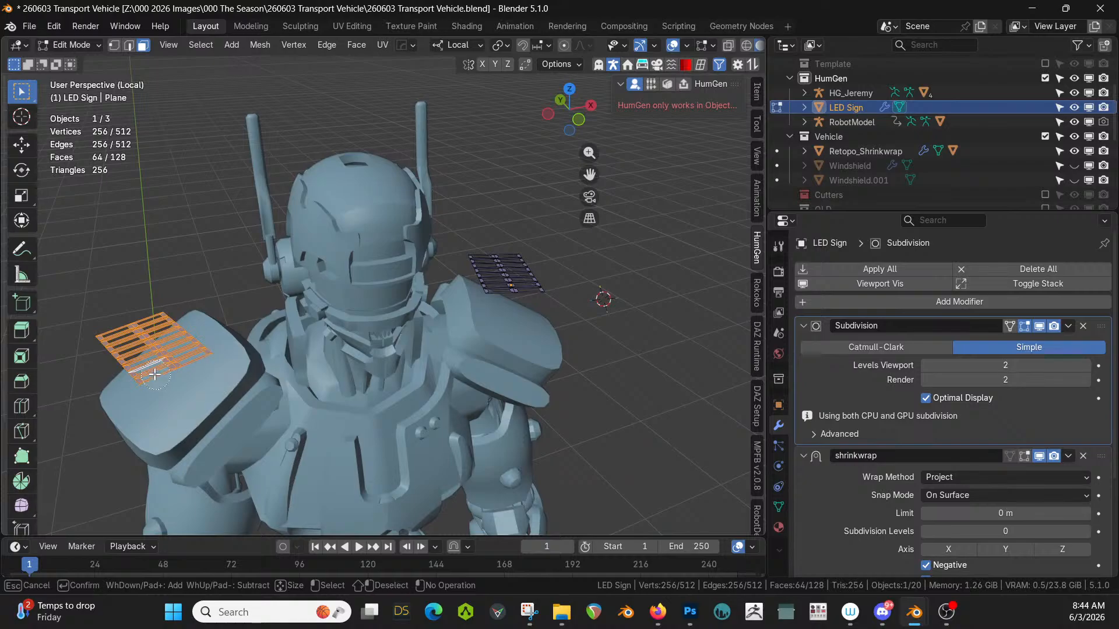
key("Escape")
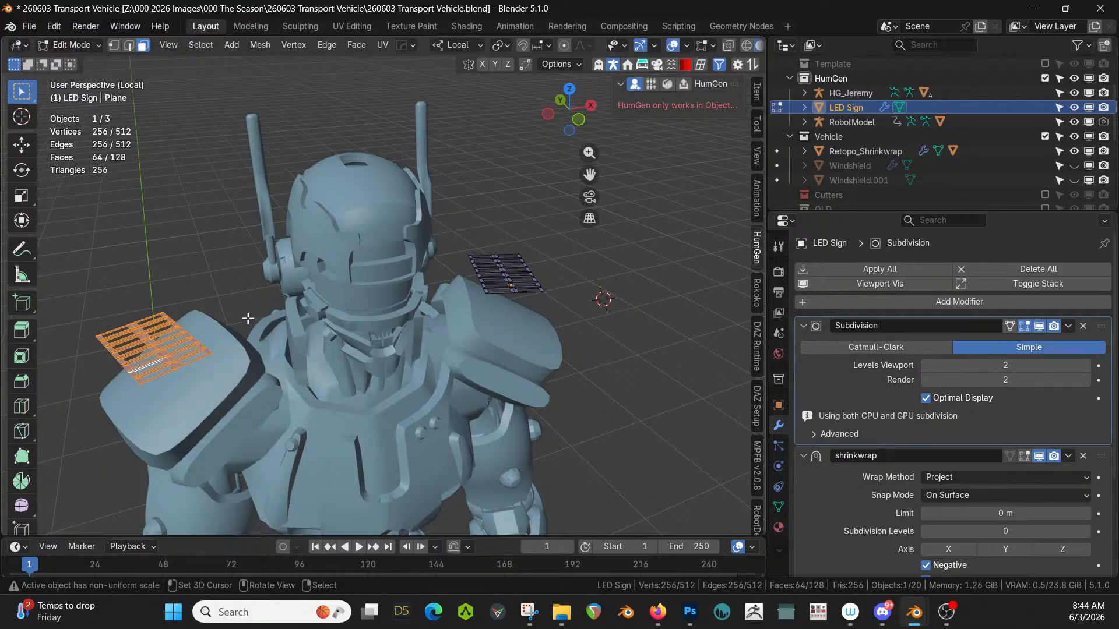
key("x")
left_click(187, 284)
key("Tab")
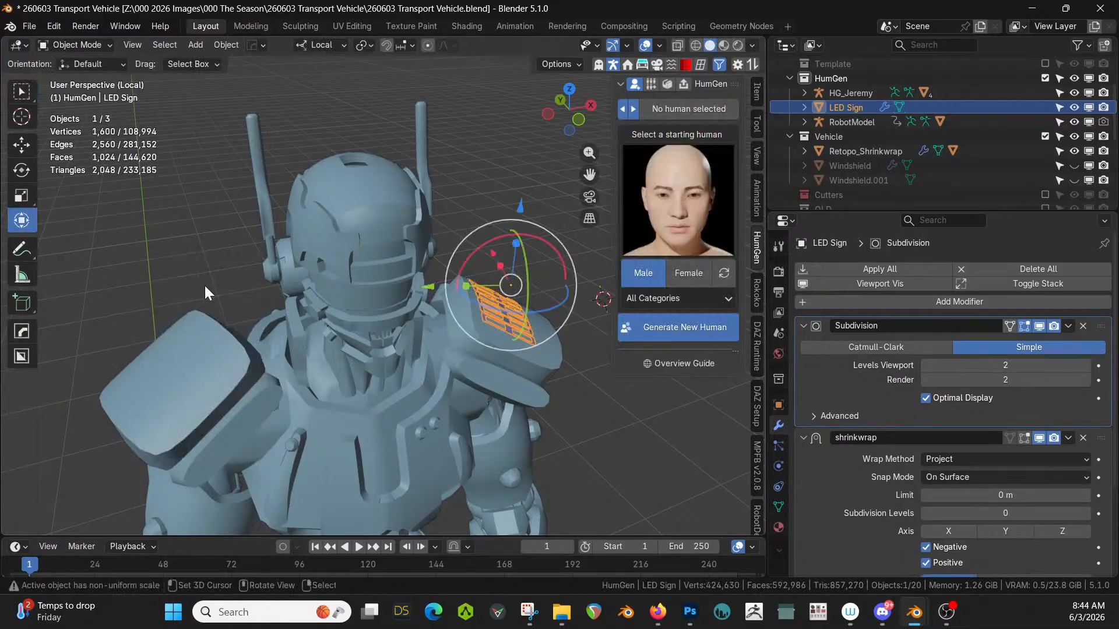
Return the viewport to rendered shading, deselect everything and bring the shoulder with the remaining sign into view.
key("z")
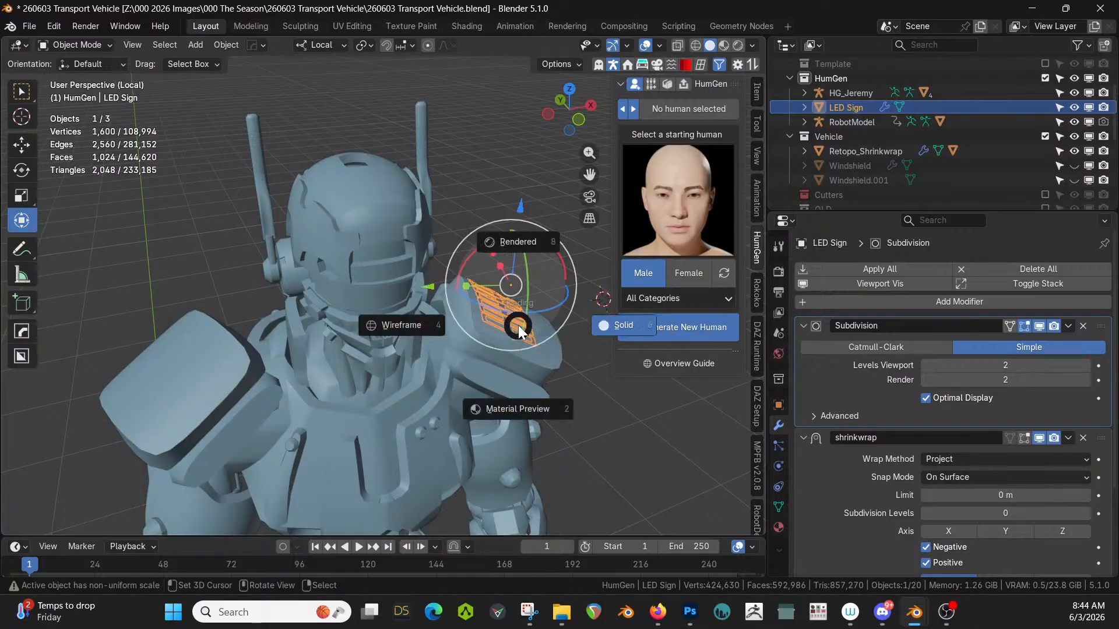
key("8")
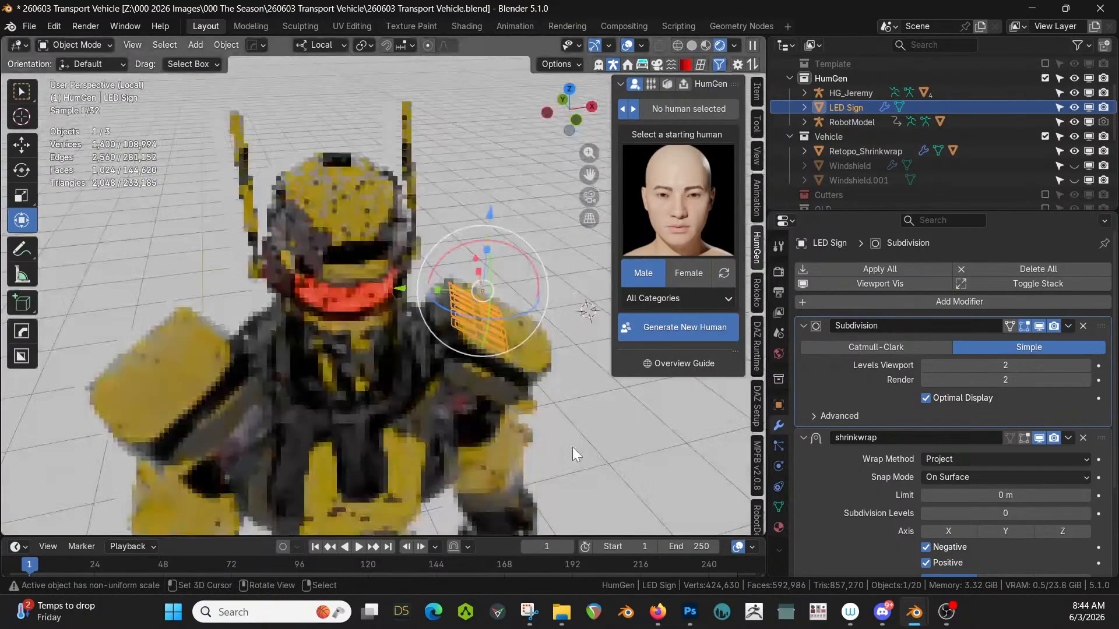
left_click(527, 418)
middle_click_drag(552, 415, 443, 411)
Parent the LED Sign to the robot body mesh using the Object option, leaving nothing selected.
left_click(260, 357)
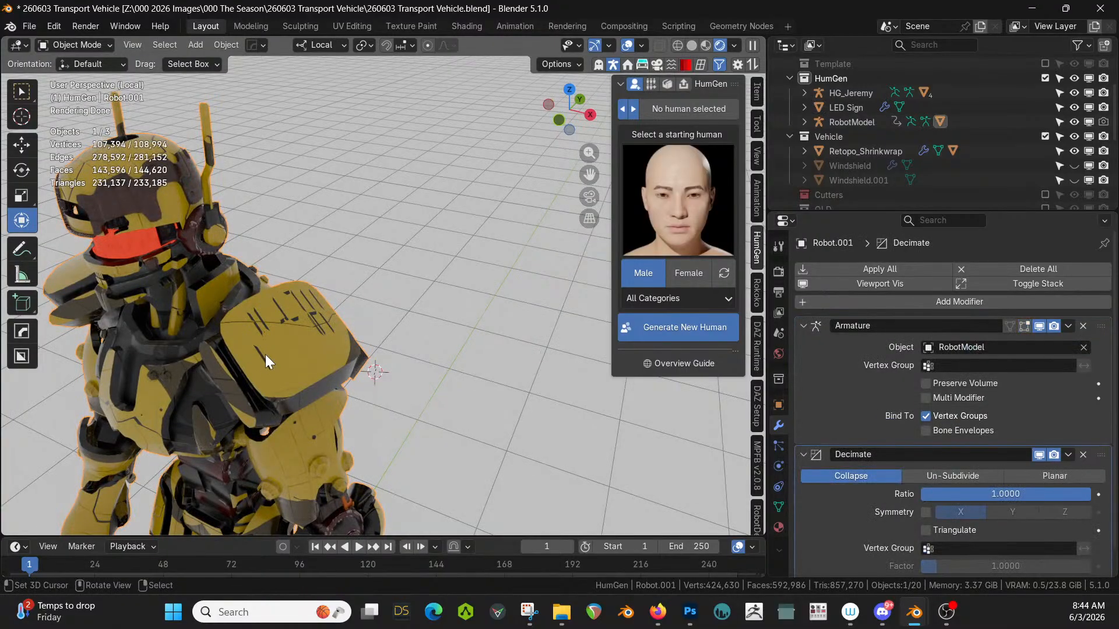
left_click(264, 354)
left_click(302, 371, "shift")
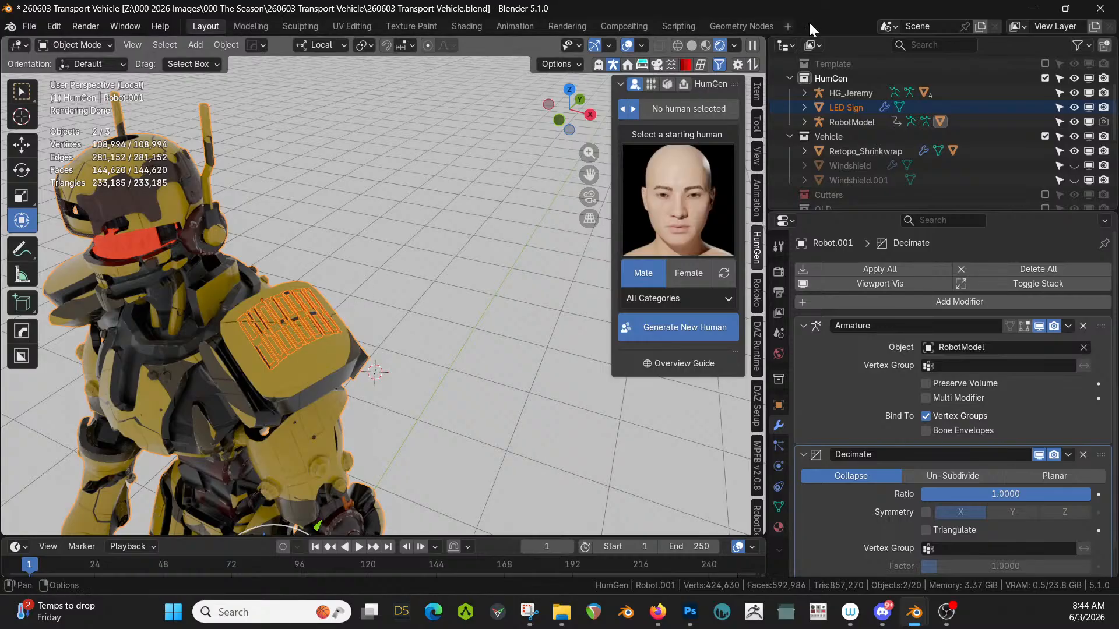
left_click(851, 109, "shift")
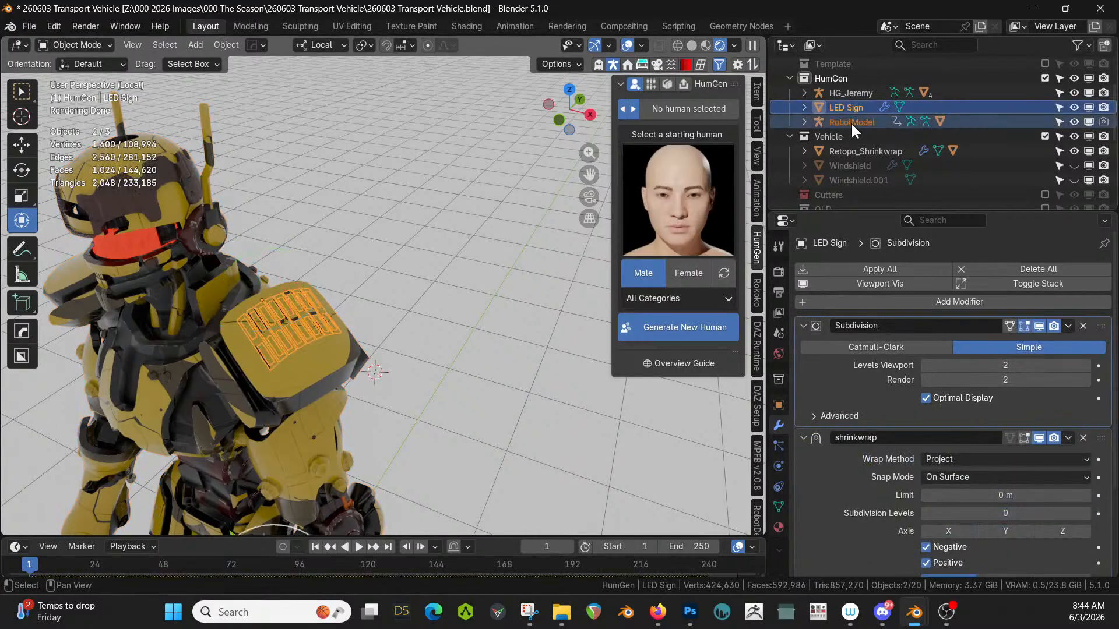
left_click(313, 321)
left_click(317, 337)
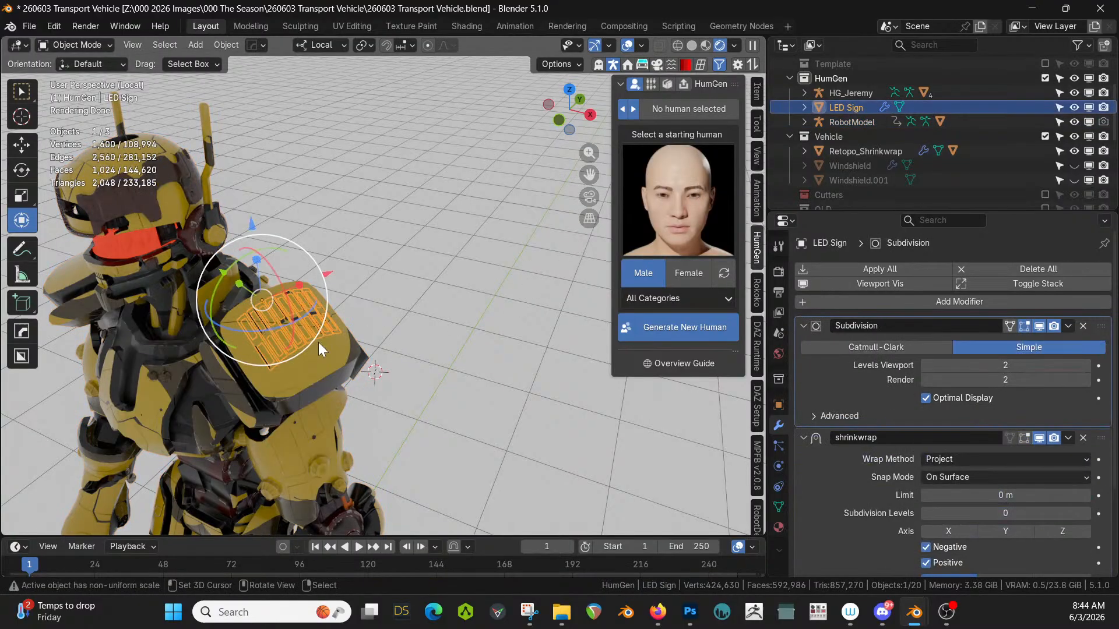
left_click(323, 355, "shift")
key("ctrl+p")
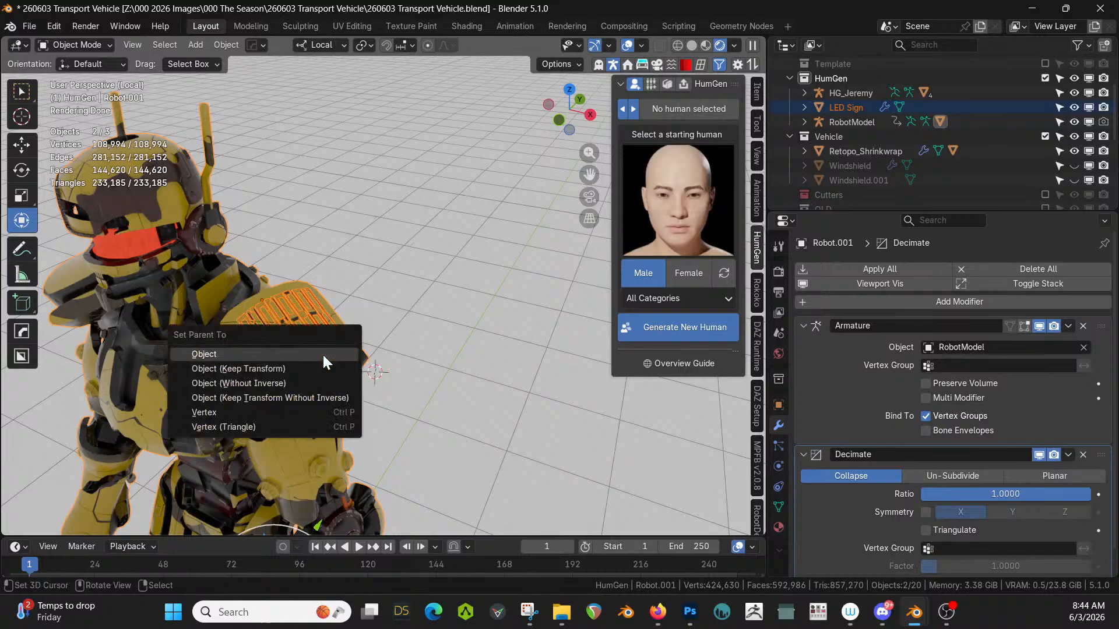
left_click(323, 355)
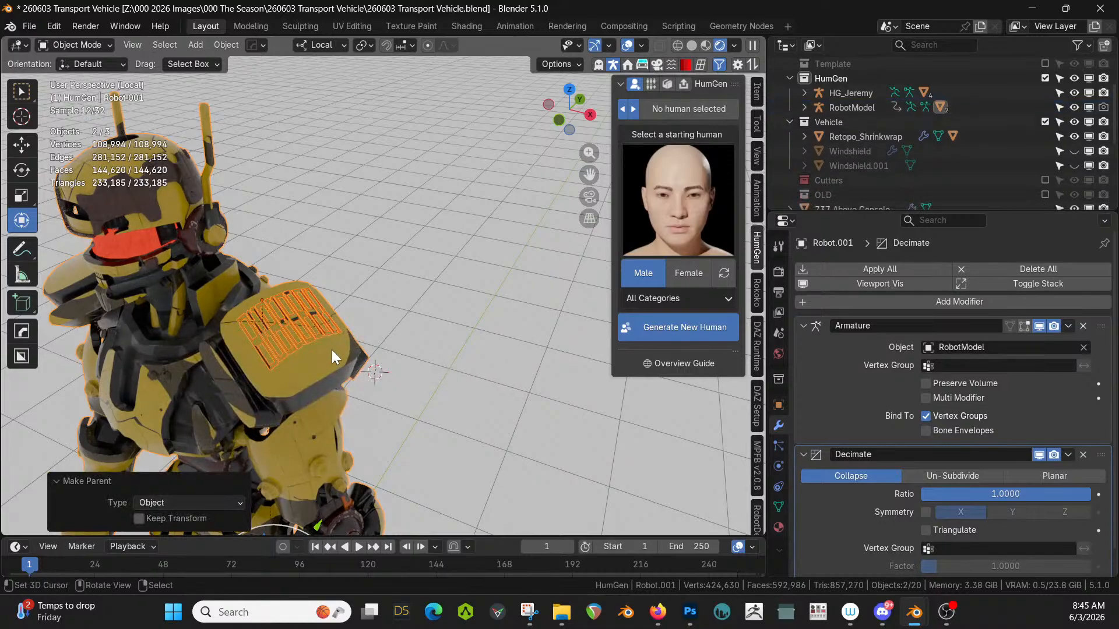
left_click(379, 337)
Duplicate the complete RobotModel hierarchy in place, including the body and shoulder sign.
middle_click_drag(415, 333, 705, 177)
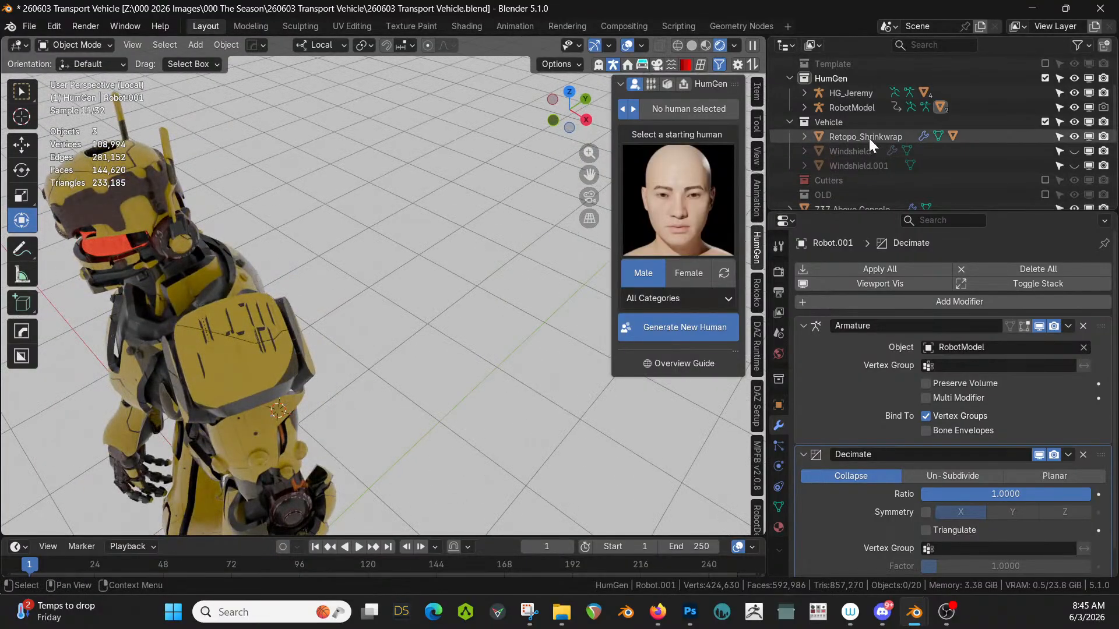
right_click(857, 107)
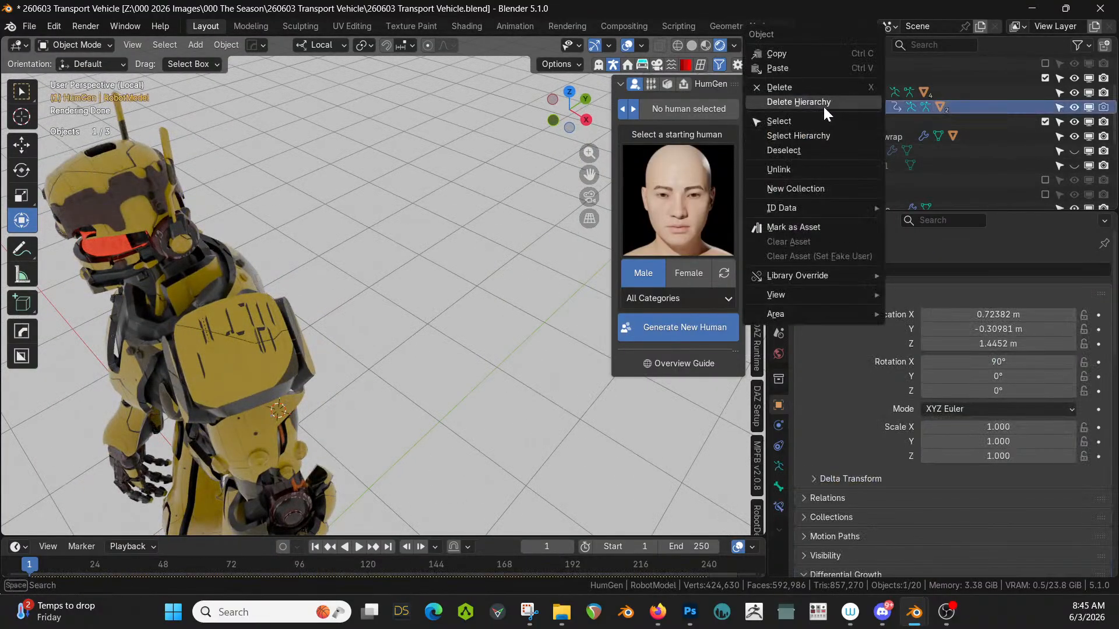
left_click(812, 135)
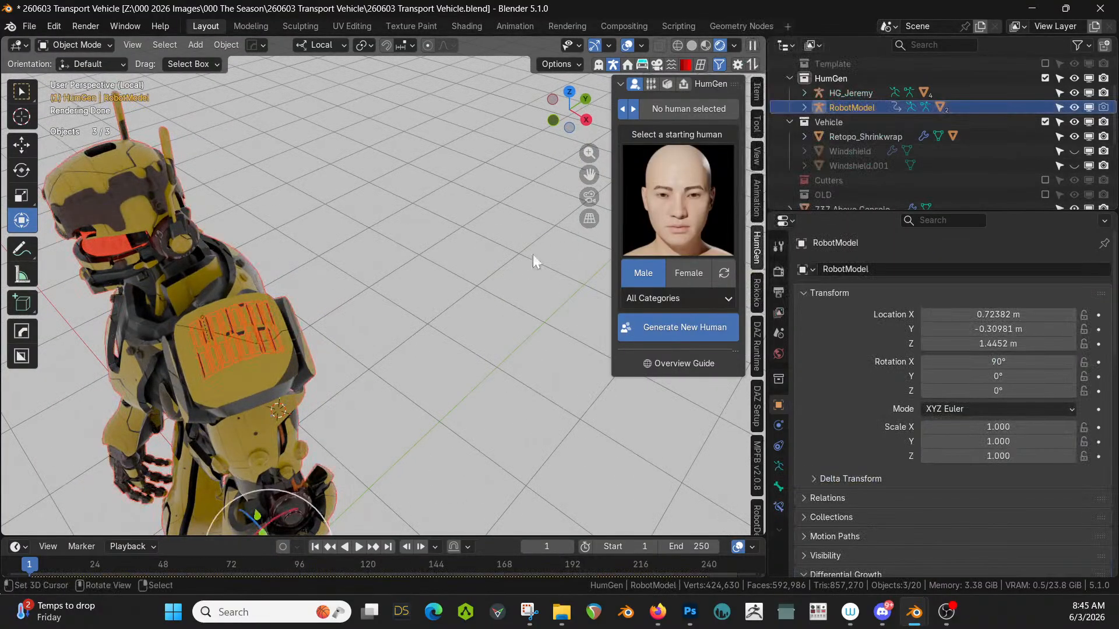
key("shift+d")
right_click(455, 320)
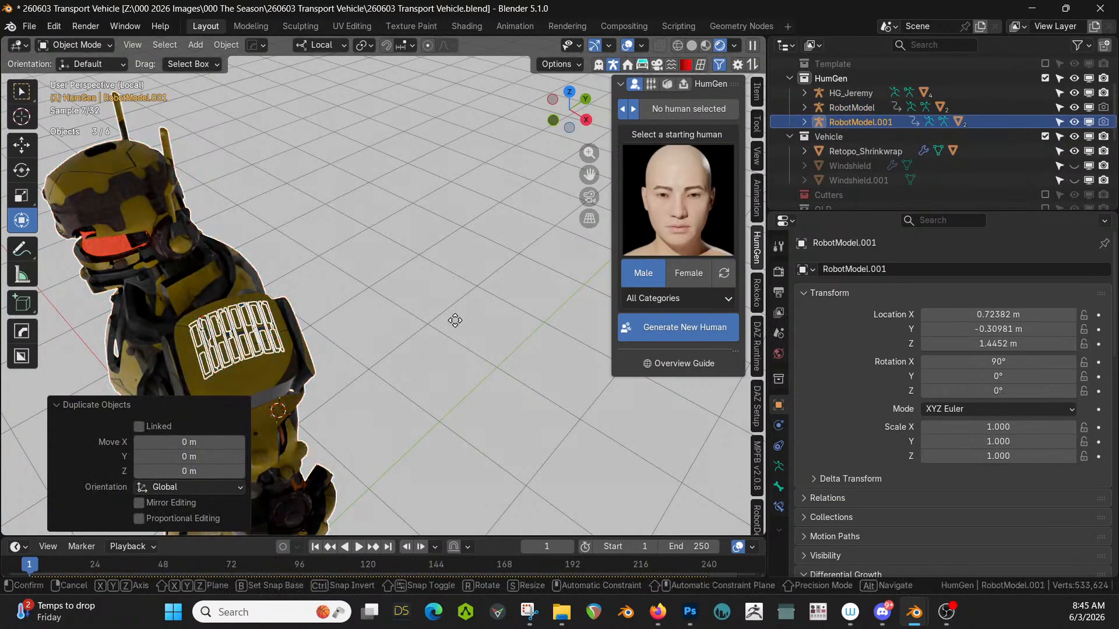
Try to move the duplicated robot 1 m along its local Y axis.
key("g")
key("y")
key("1")
key("Return")
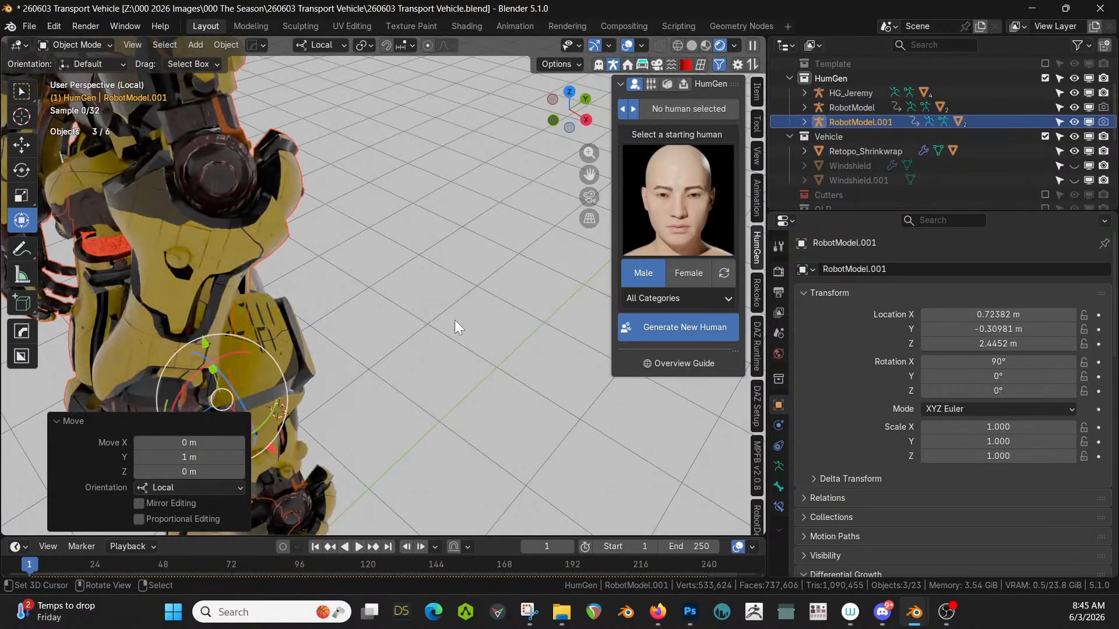
key("ctrl+z")
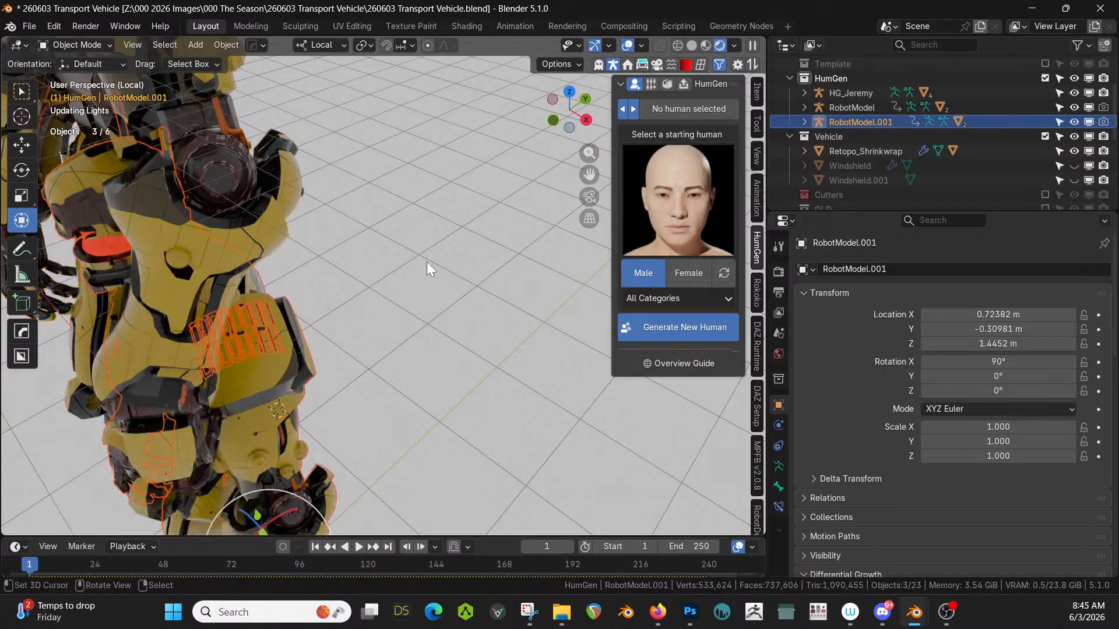
Set the transform orientation to Global and move the duplicated robot 1 m along Y.
left_click(342, 45)
left_click(314, 90)
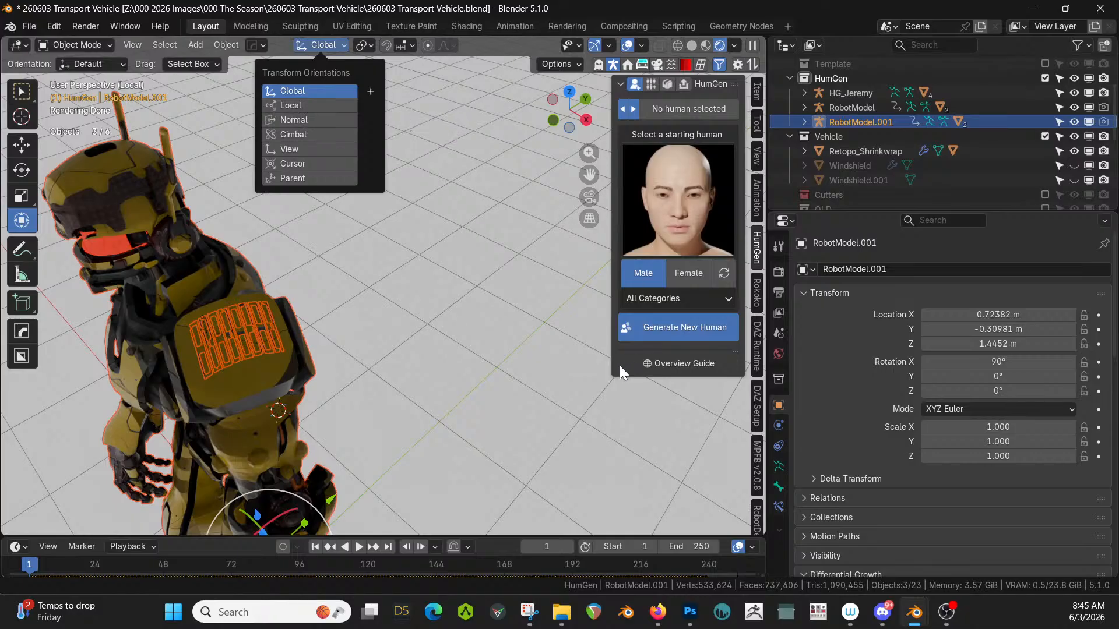
left_click(576, 382)
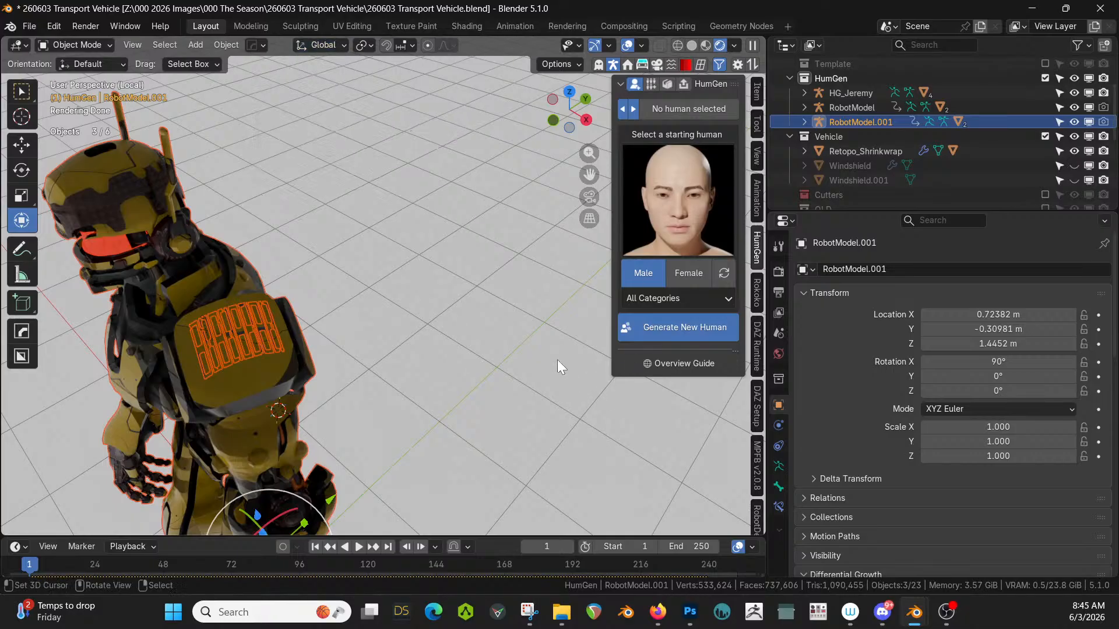
key("g")
key("y")
key("1")
key("Return")
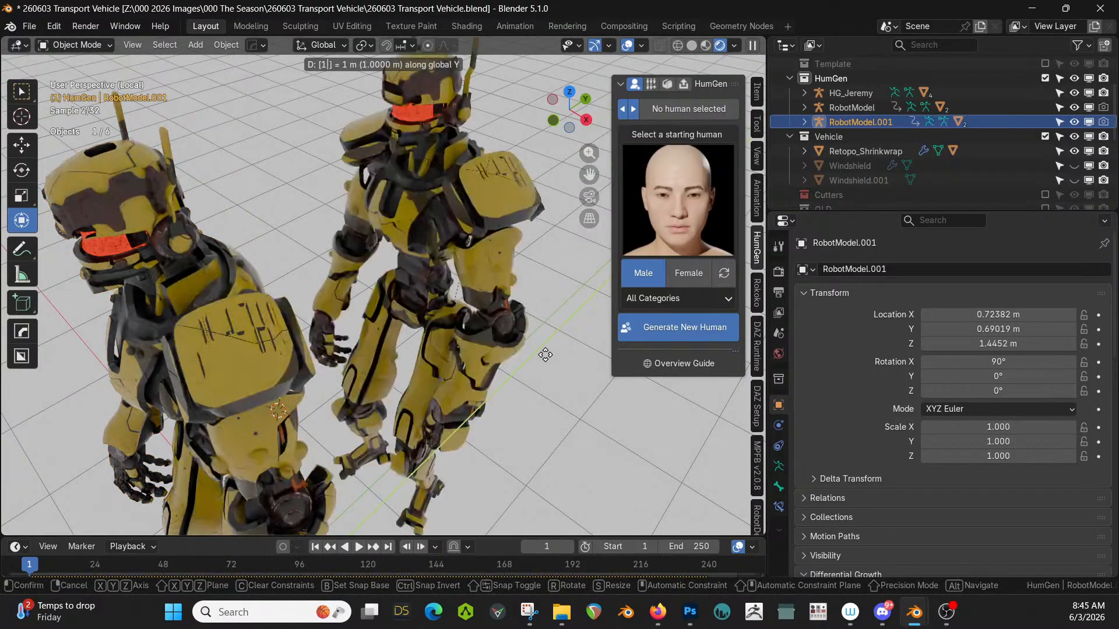
left_click(515, 380)
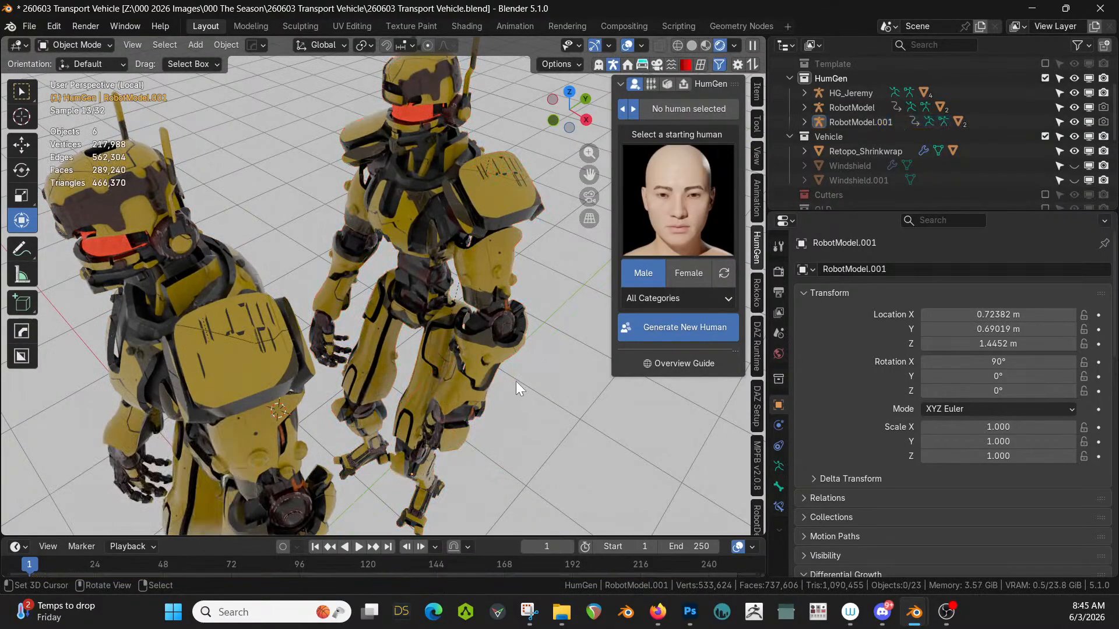
Duplicate the second robot's complete hierarchy in place.
middle_click_drag(516, 382, 419, 415)
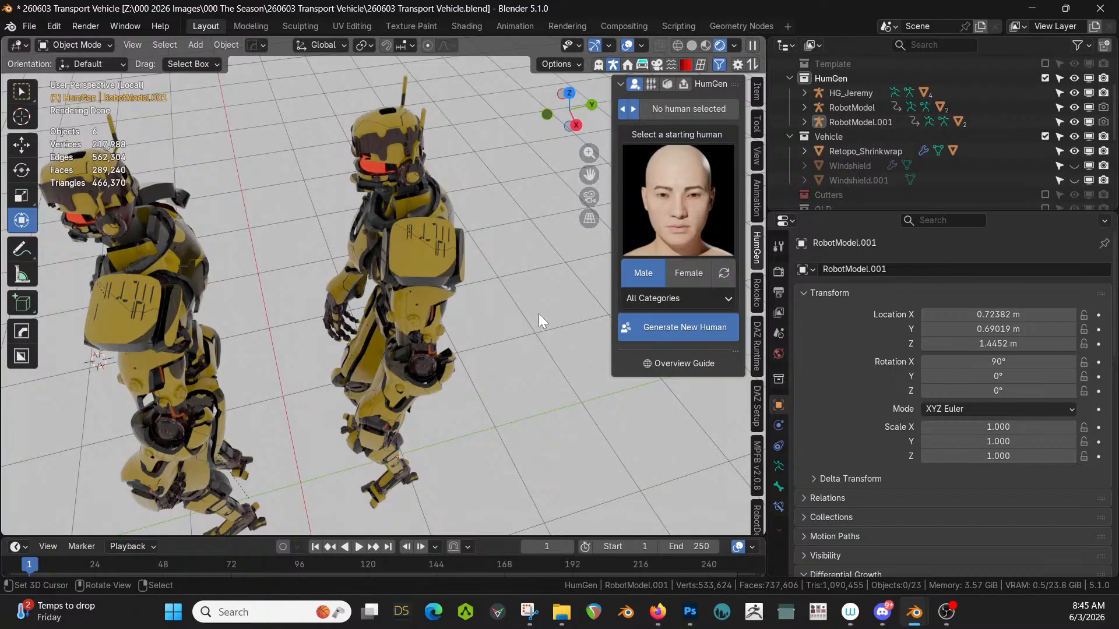
middle_click_drag(539, 313, 426, 292)
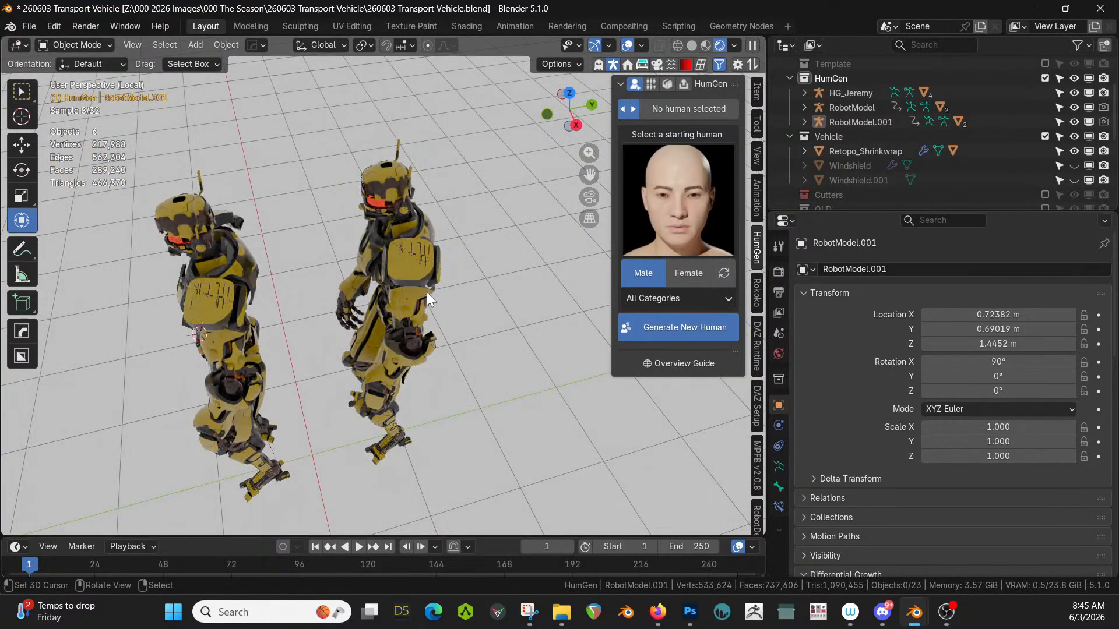
left_click(869, 124)
right_click(865, 123)
left_click(835, 135)
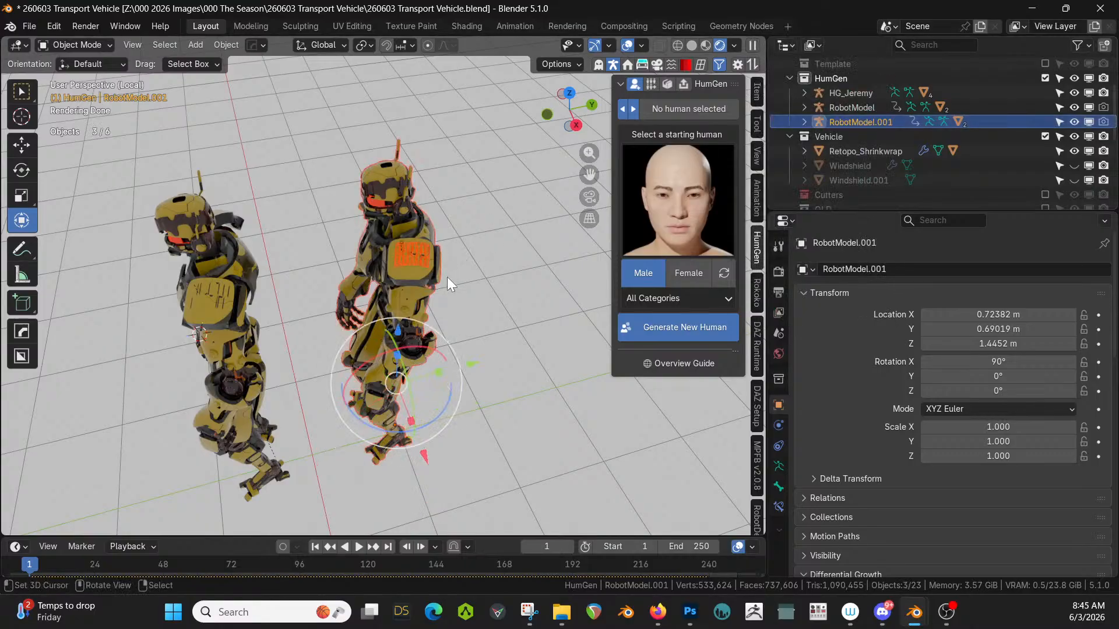
key("shift+d")
key("Escape")
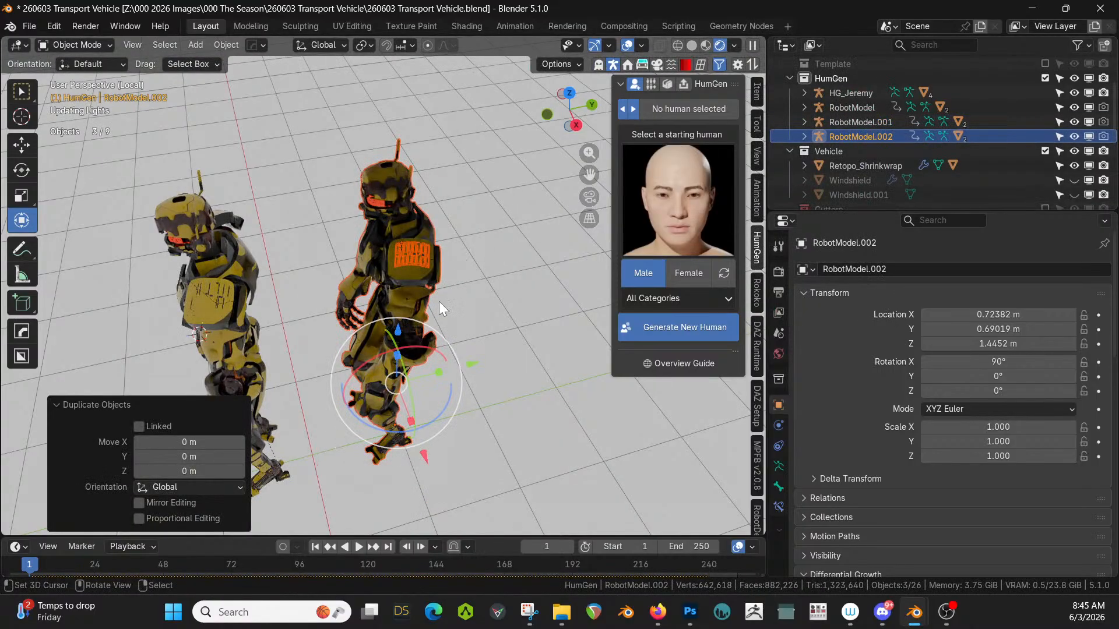
Move the third robot 1 m along the global Y axis.
key("g")
key("y")
key("1")
key("Return")
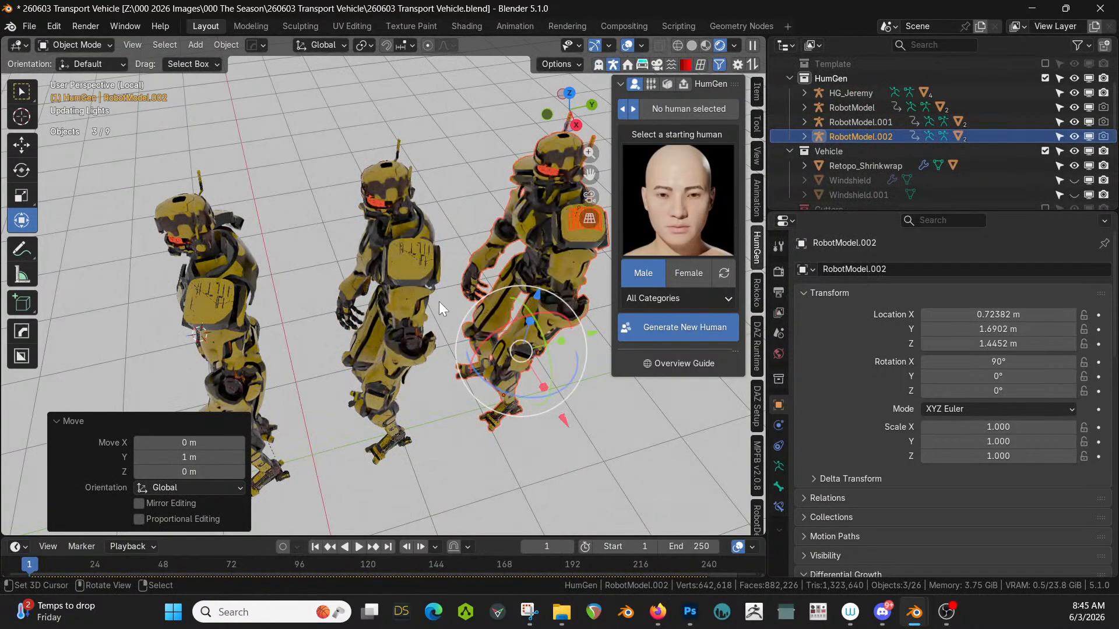
left_click(523, 401)
Duplicate the third robot's complete hierarchy in place.
middle_click_drag(523, 401, 424, 396)
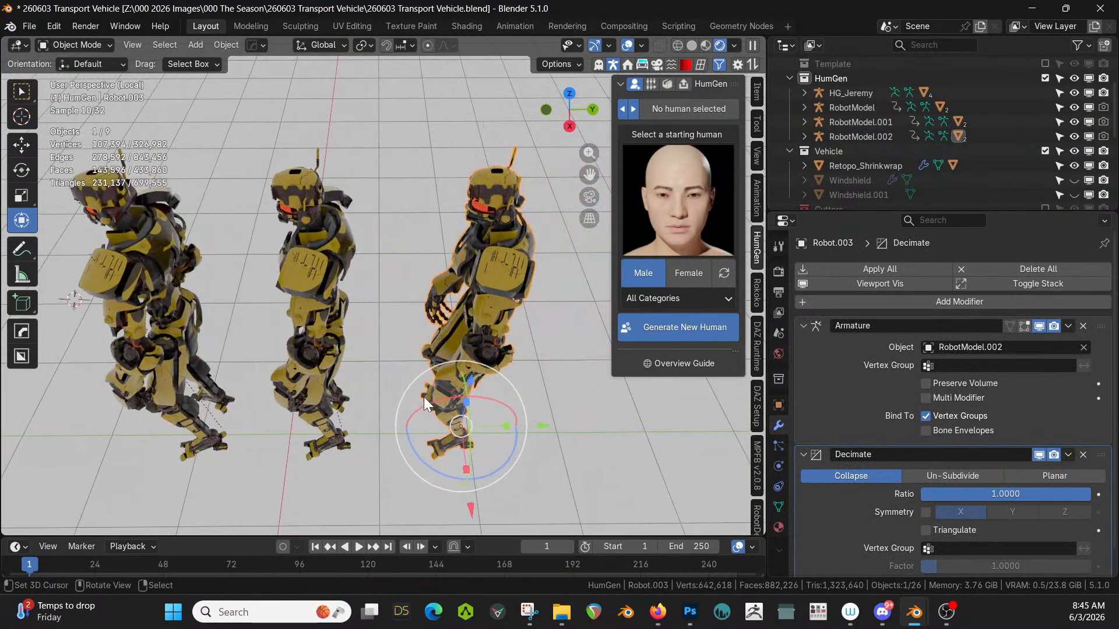
scroll(484, 397, "up", 3)
middle_click_drag(507, 397, 484, 418)
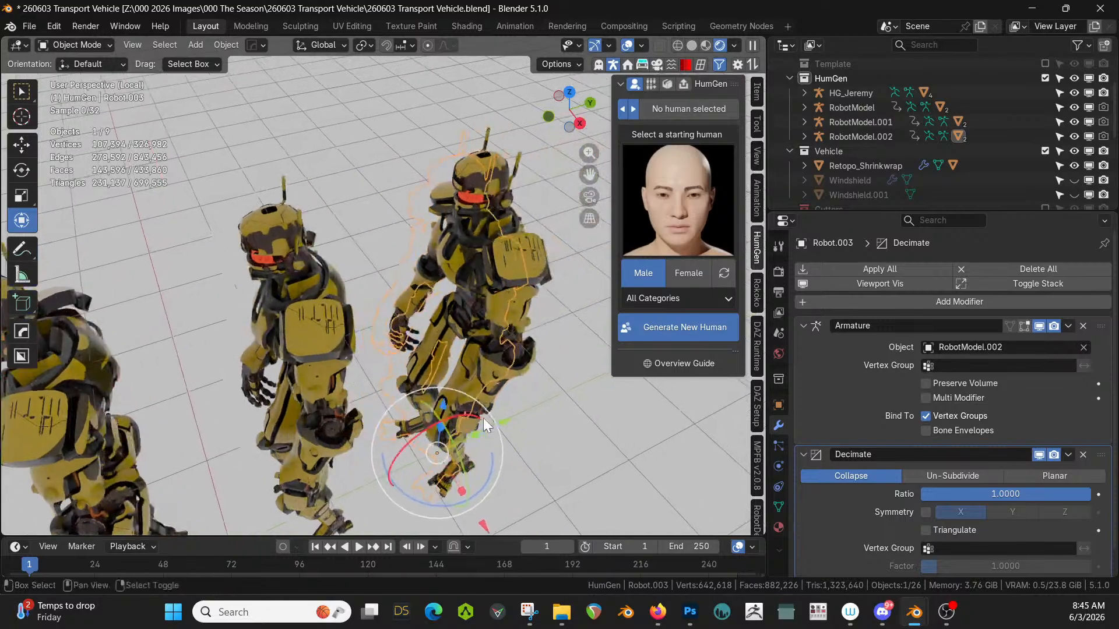
right_click(873, 135)
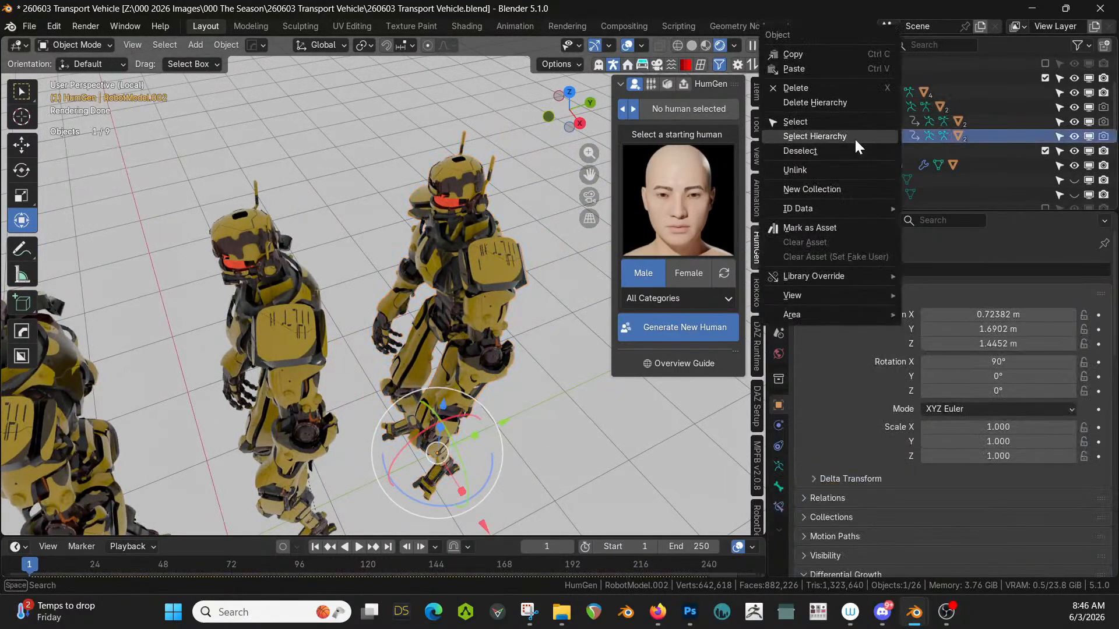
left_click(854, 137)
key("shift+d")
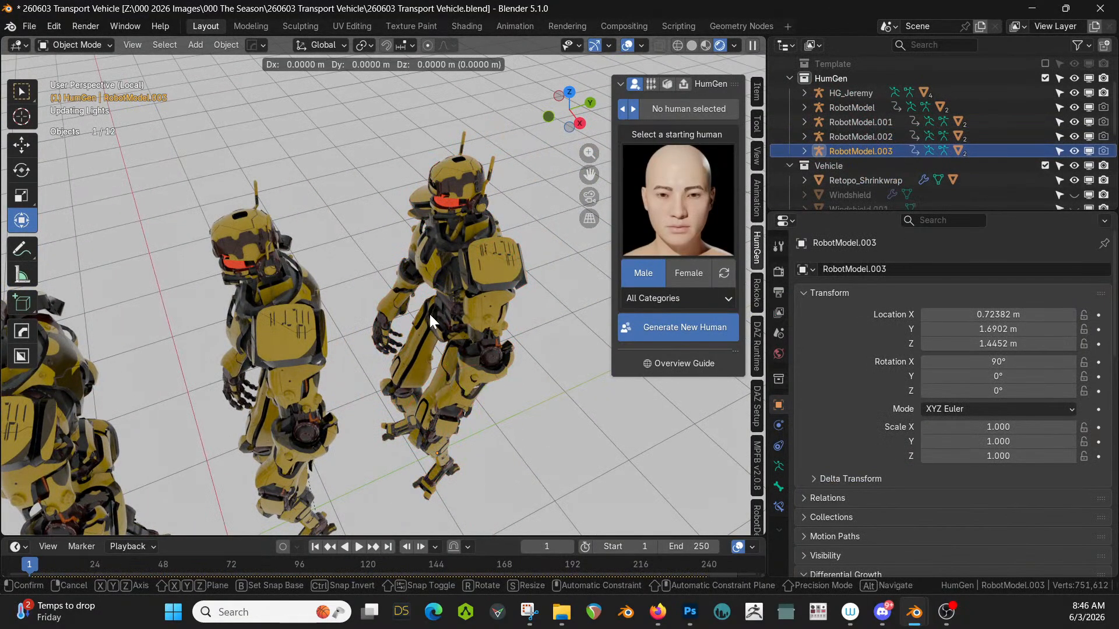
right_click(429, 312)
Move the fourth robot 1 m along the global Y axis and clear the selection.
key("g")
key("y")
key("1")
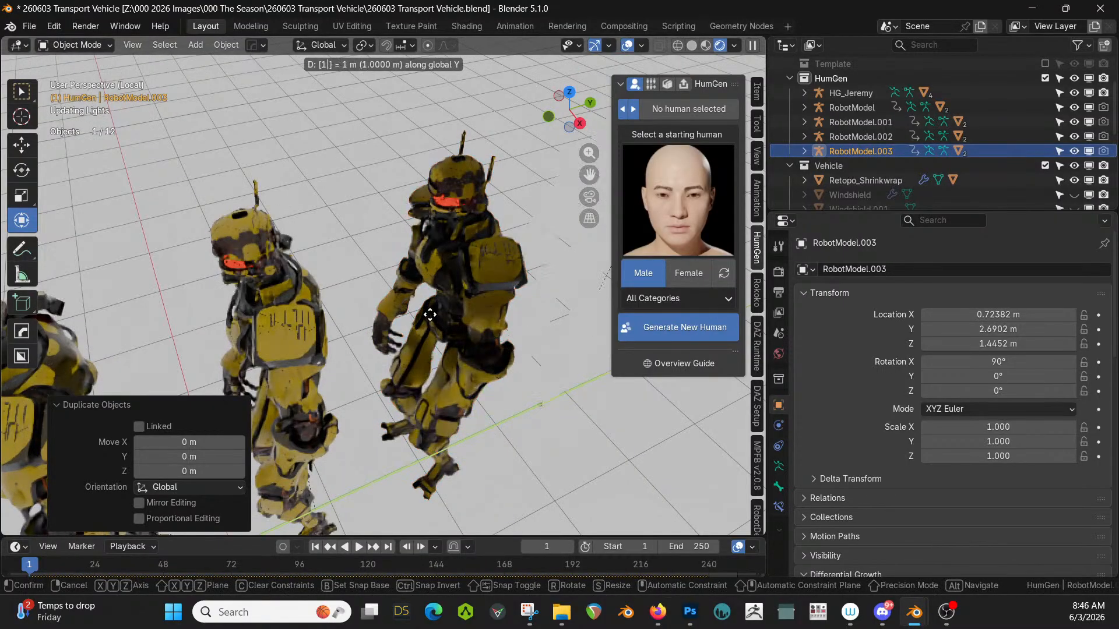
key("Return")
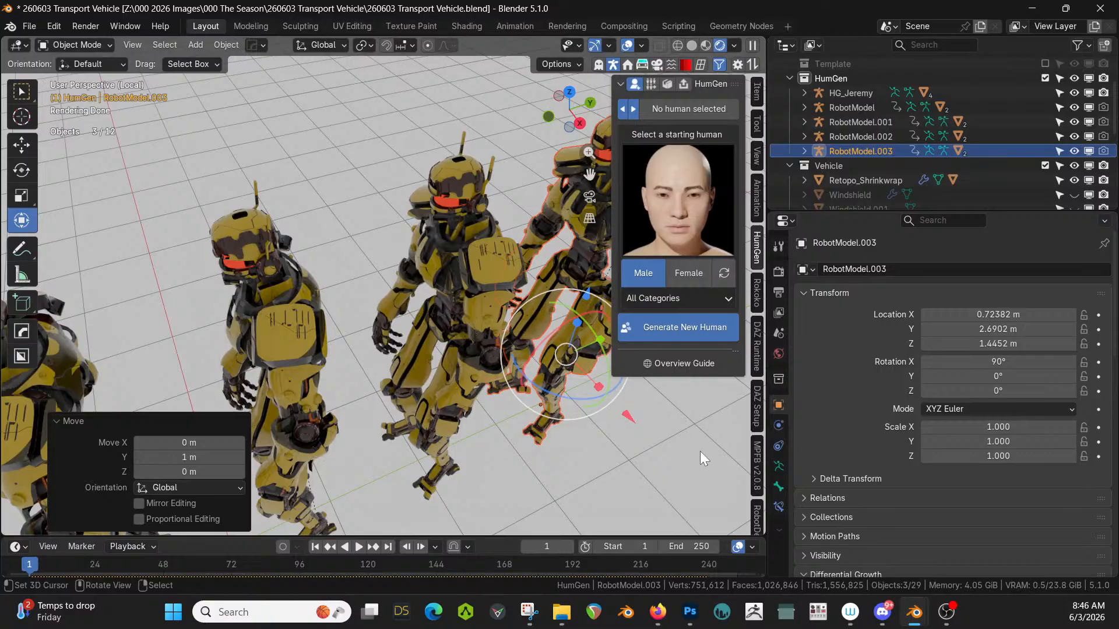
left_click(677, 450)
middle_click_drag(610, 441, 496, 457)
scroll(541, 453, "down", 1)
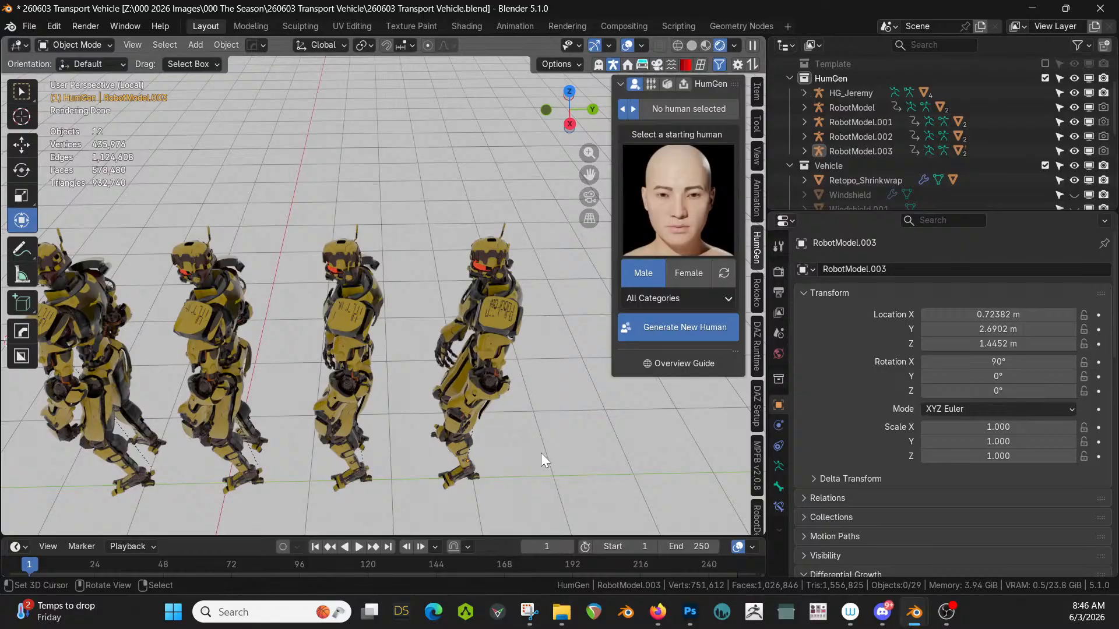
Select the complete hierarchies of all four robots, from RobotModel to RobotModel.003.
left_click(891, 153)
left_click(848, 108, "shift")
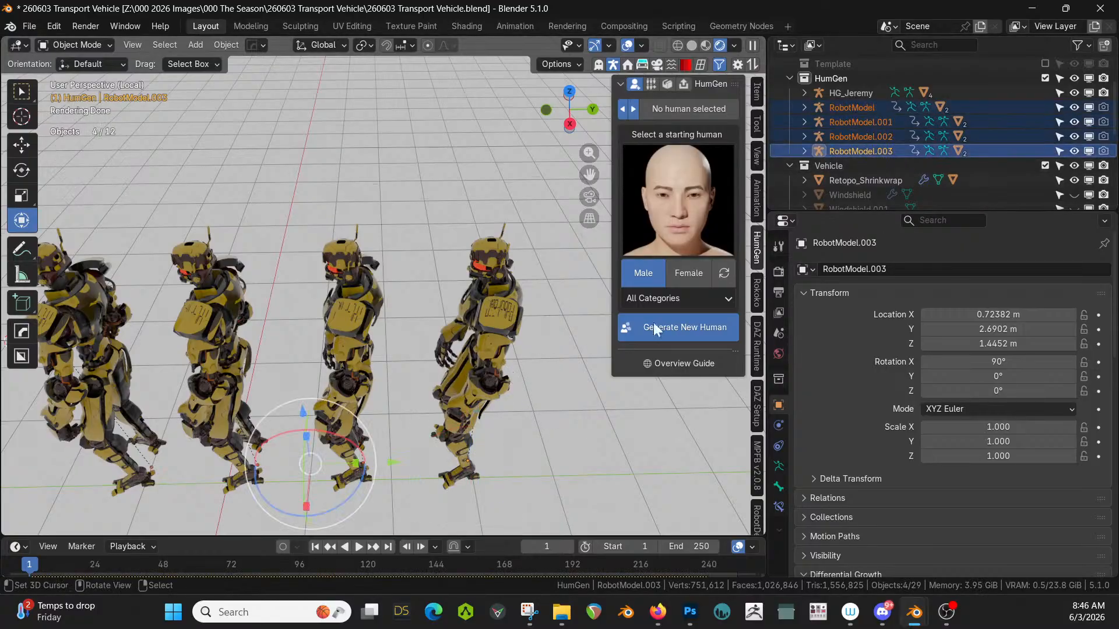
right_click(853, 108)
left_click(833, 135)
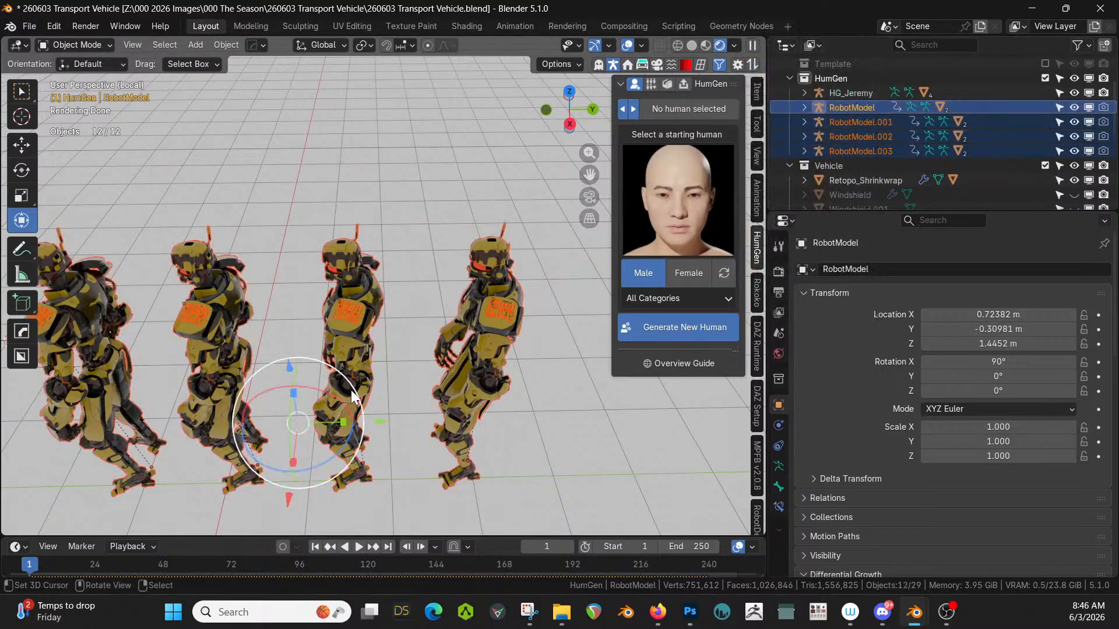
Leave local view to bring back the vehicle around the selected robots, and switch the viewport to solid shading.
key("KP_Divide")
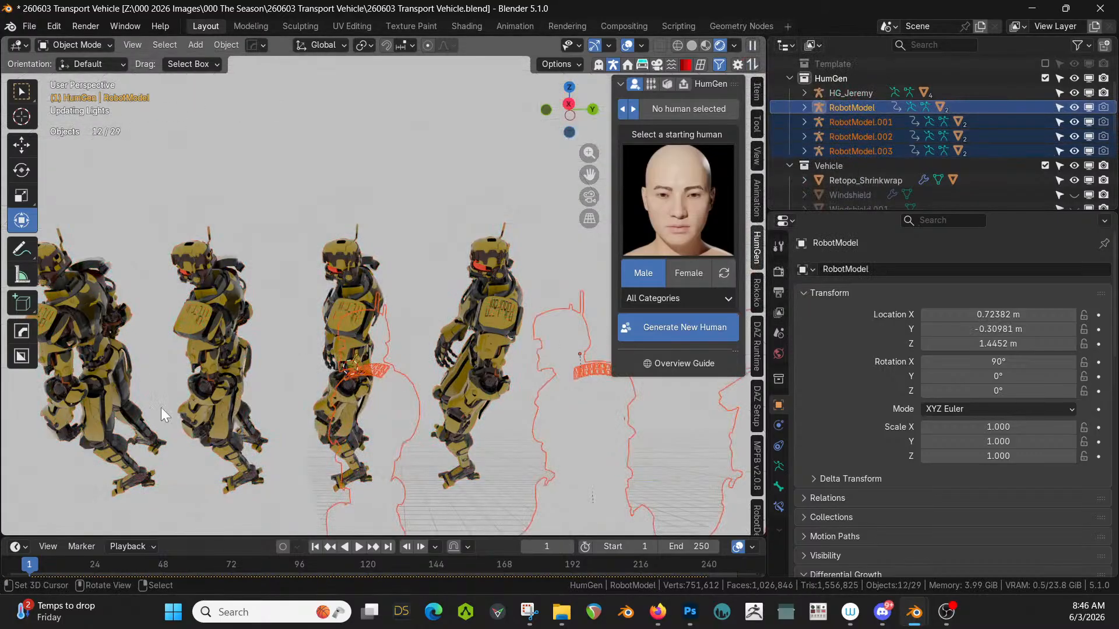
key("KP_Decimal")
middle_click_drag(160, 408, 379, 525)
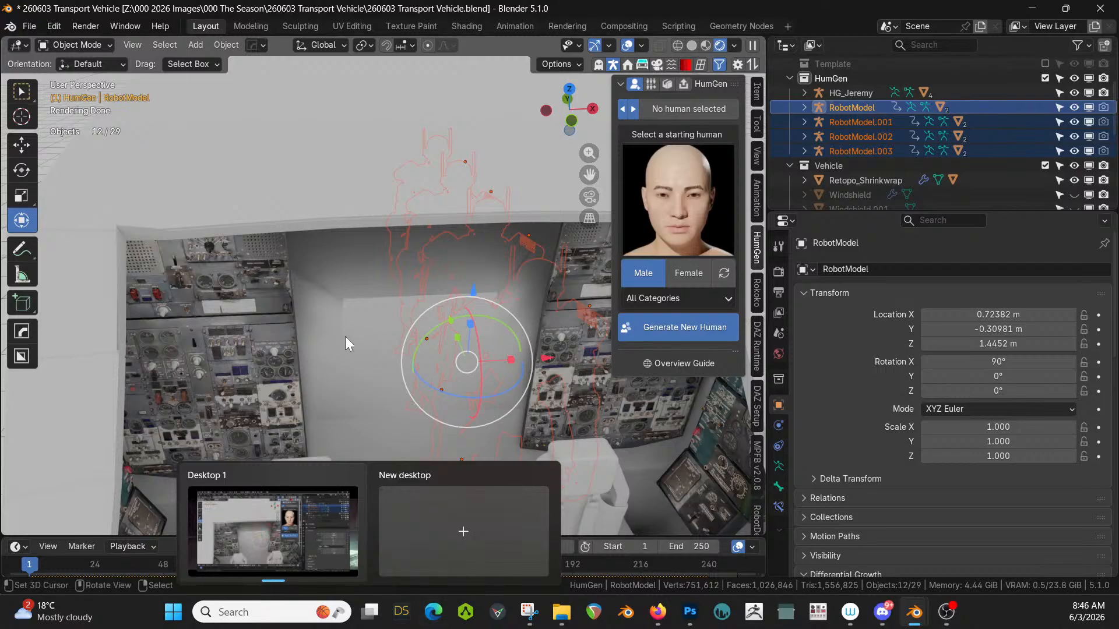
key("z")
key("6")
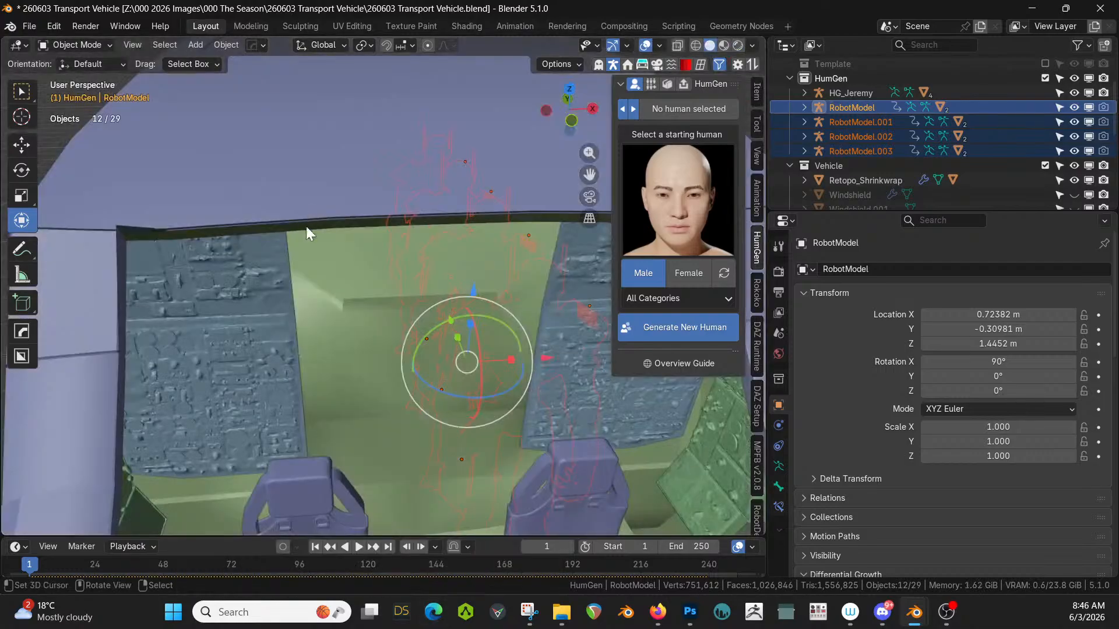
middle_click_drag(344, 282, 542, 272)
Duplicate the row of four robots and move the copies about -1.25 m along the global X axis.
key("shift+d")
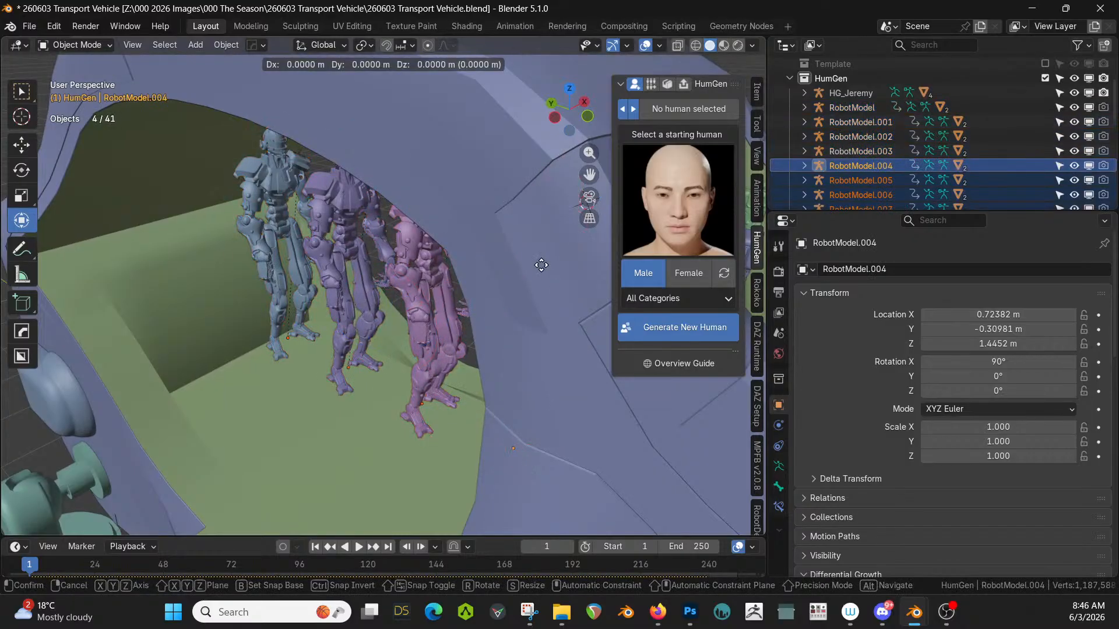
right_click(542, 265)
key("g")
key("x")
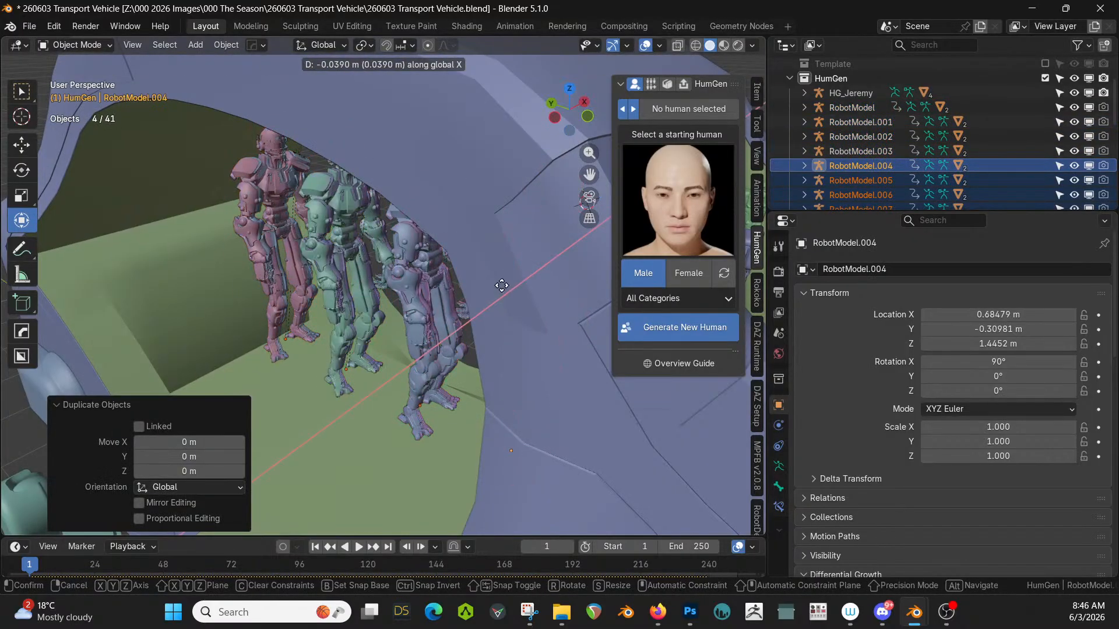
left_click(445, 320)
middle_click_drag(446, 320, 110, 229)
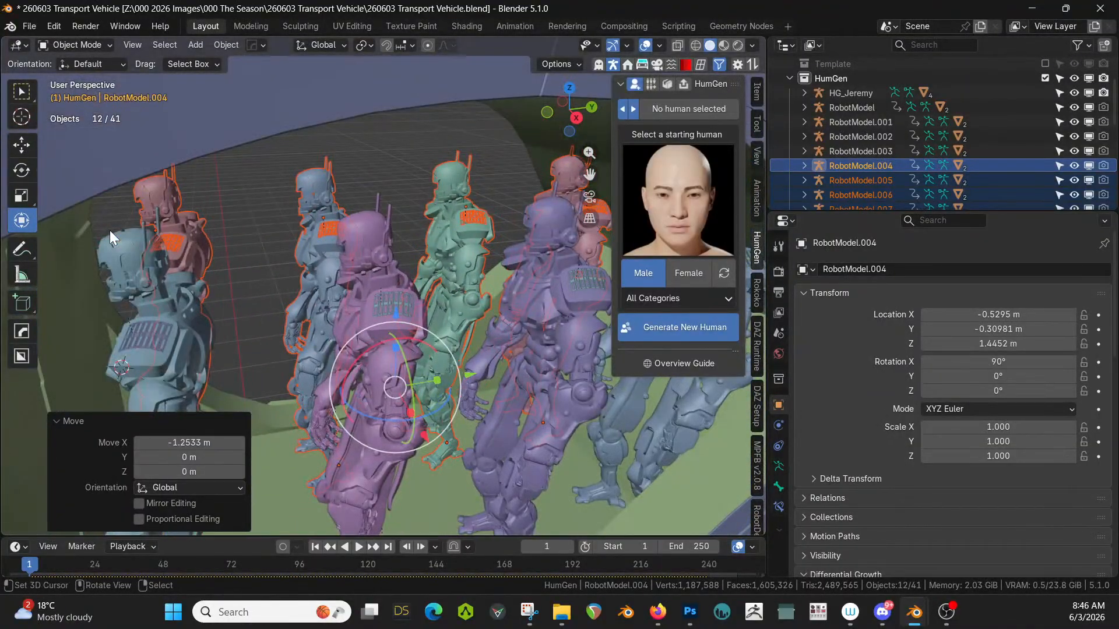
Switch the viewport to rendered shading with nothing selected, and save the file.
key("z")
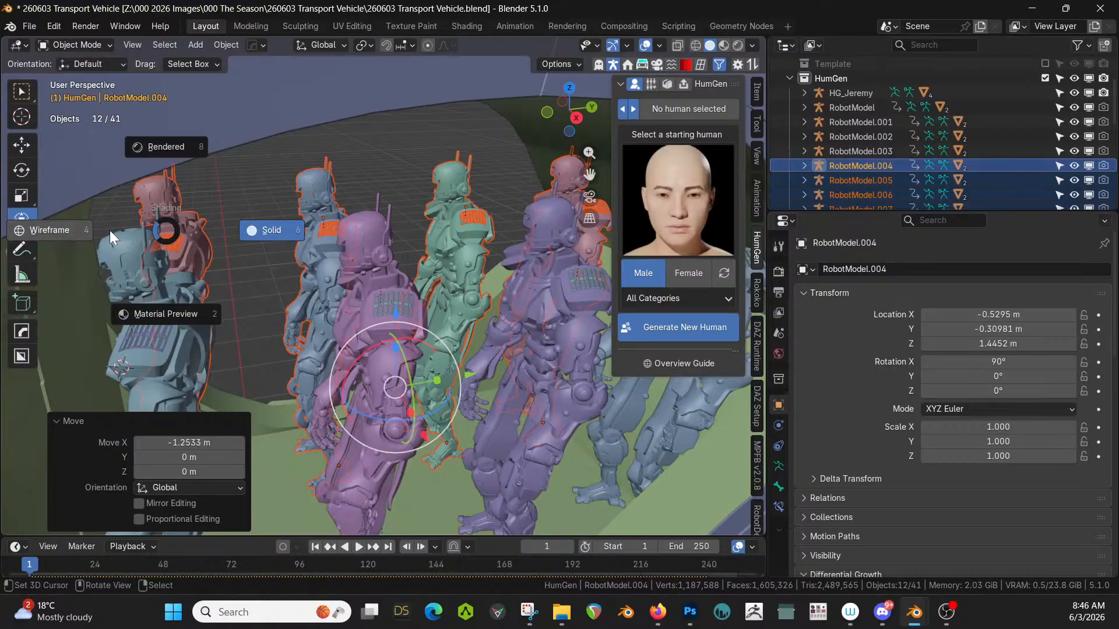
left_click(147, 209)
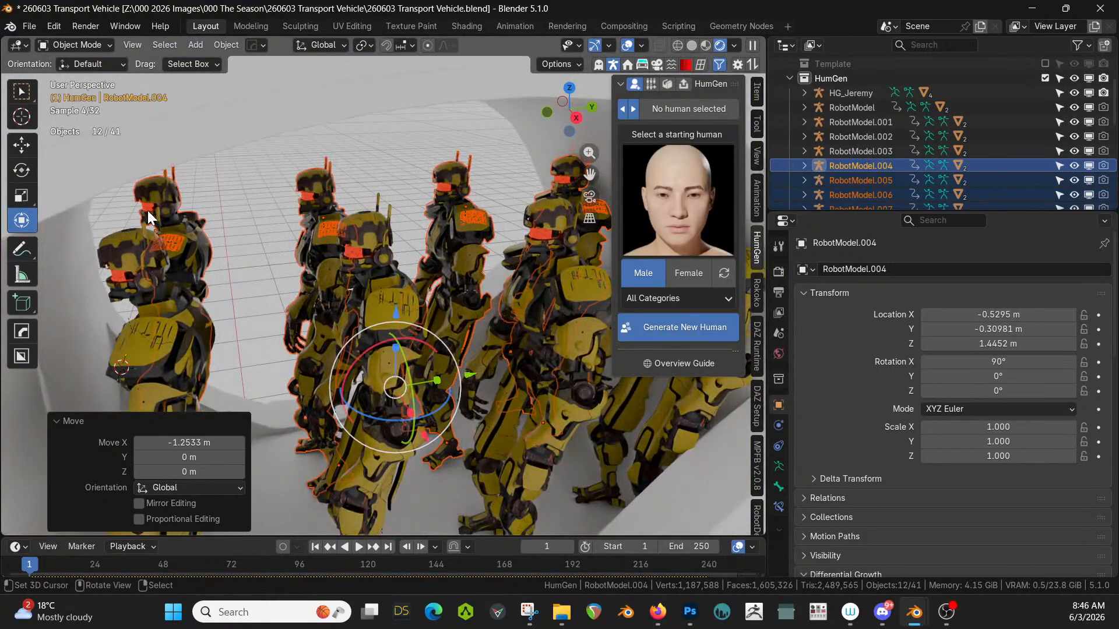
right_click(250, 229)
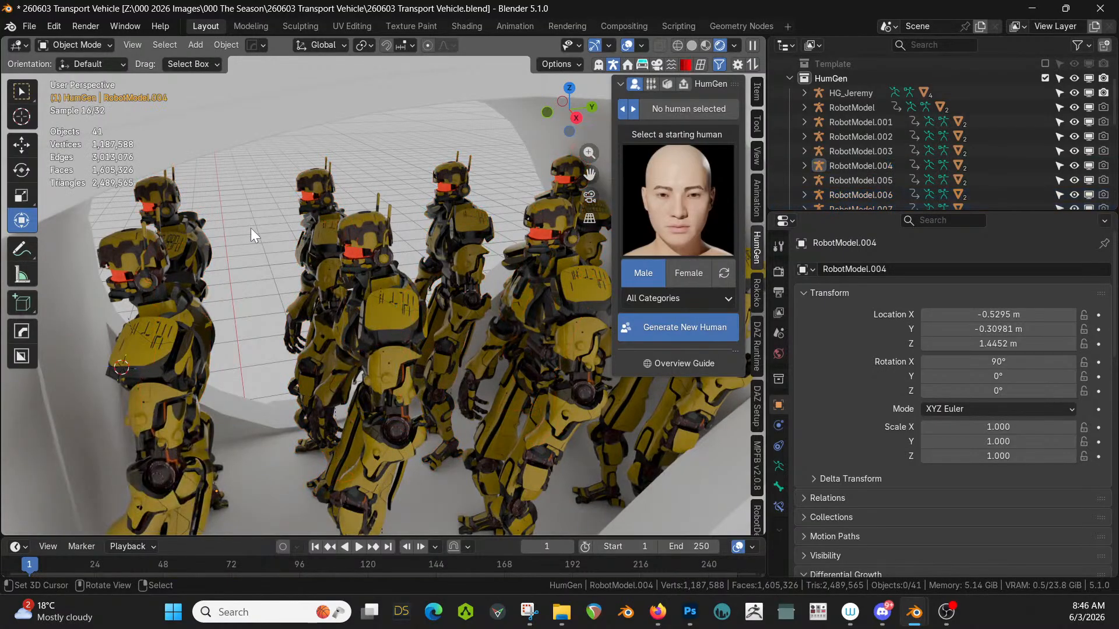
scroll(252, 229, "up", 3)
scroll(312, 239, "down", 1)
scroll(312, 239, "down", 3)
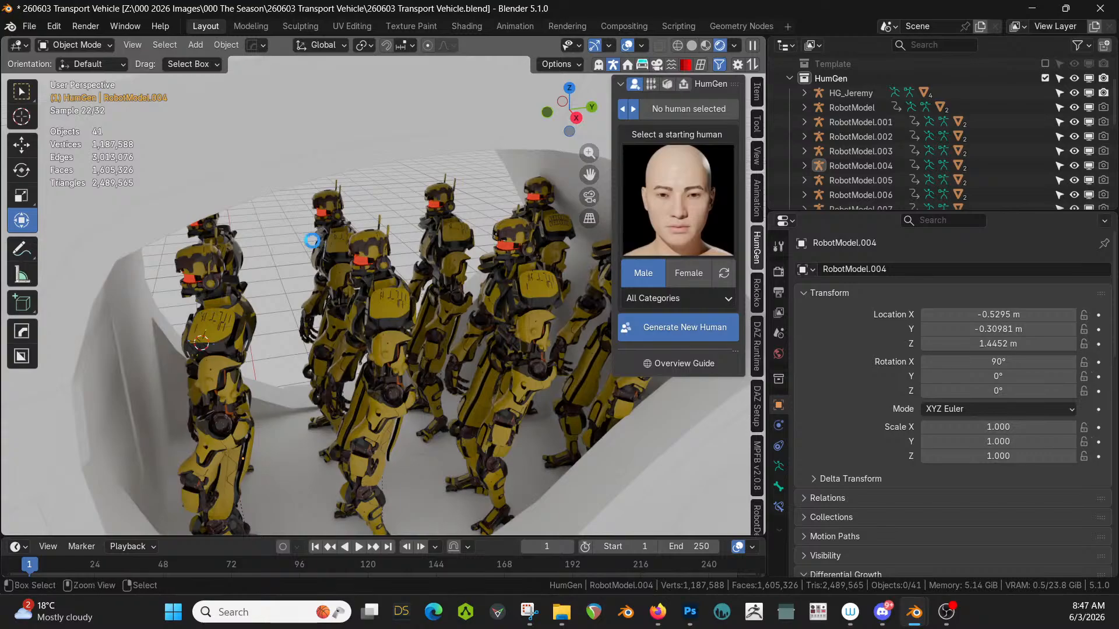
key("ctrl+s")
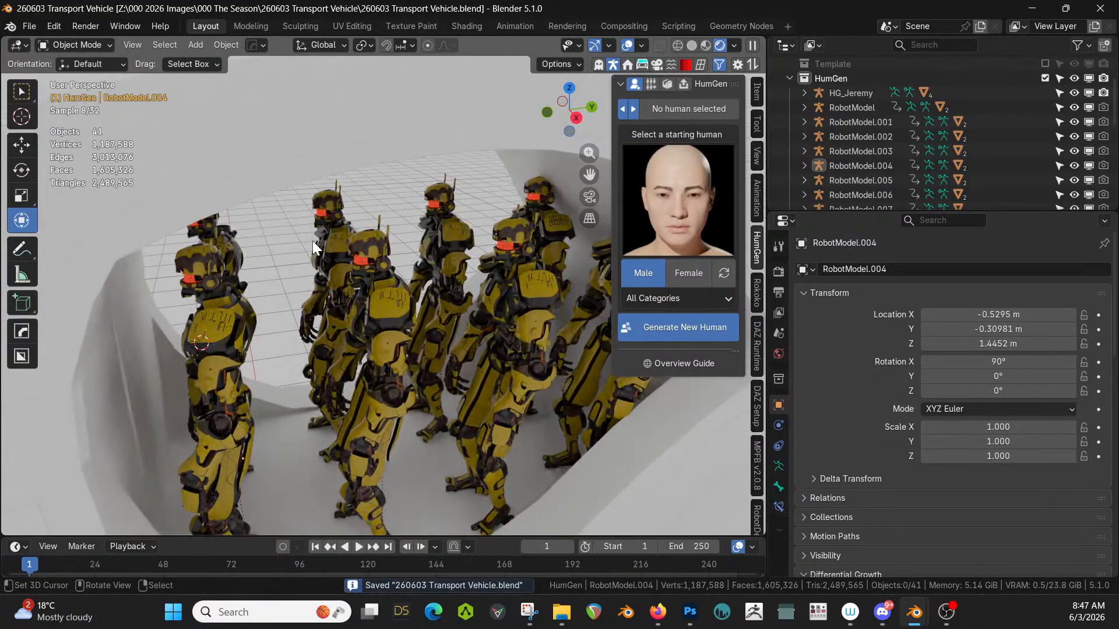
Move all eight robots, RobotModel to RobotModel.007, about -0.11 m along the global Y axis and save the file.
middle_click_drag(316, 230, 374, 264)
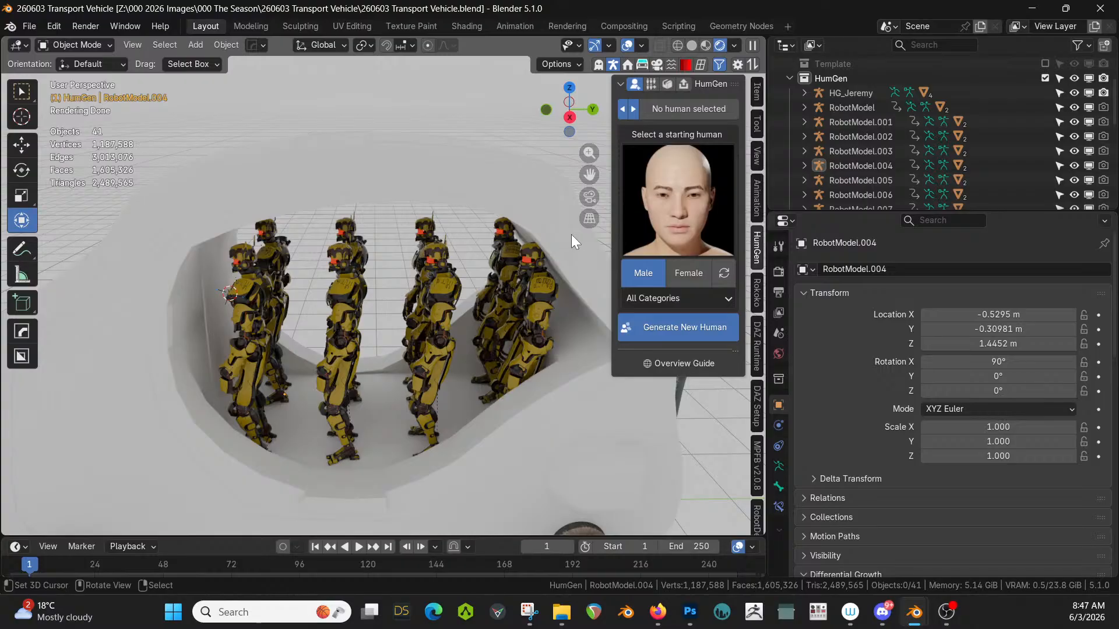
left_click(871, 105)
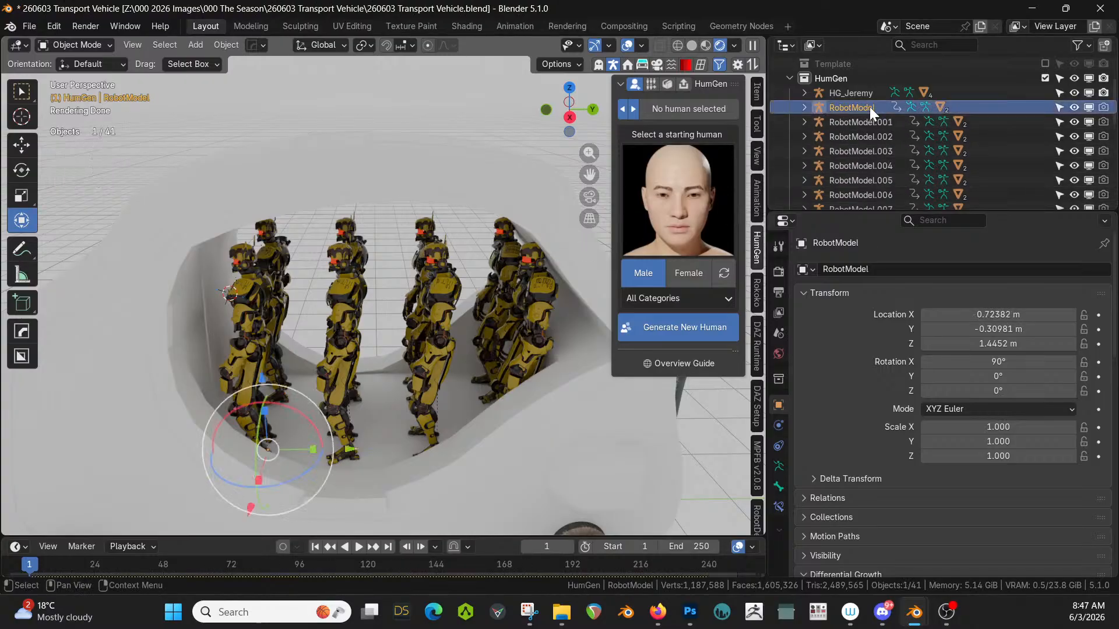
scroll(886, 134, "down", 2)
left_click(887, 151, "shift")
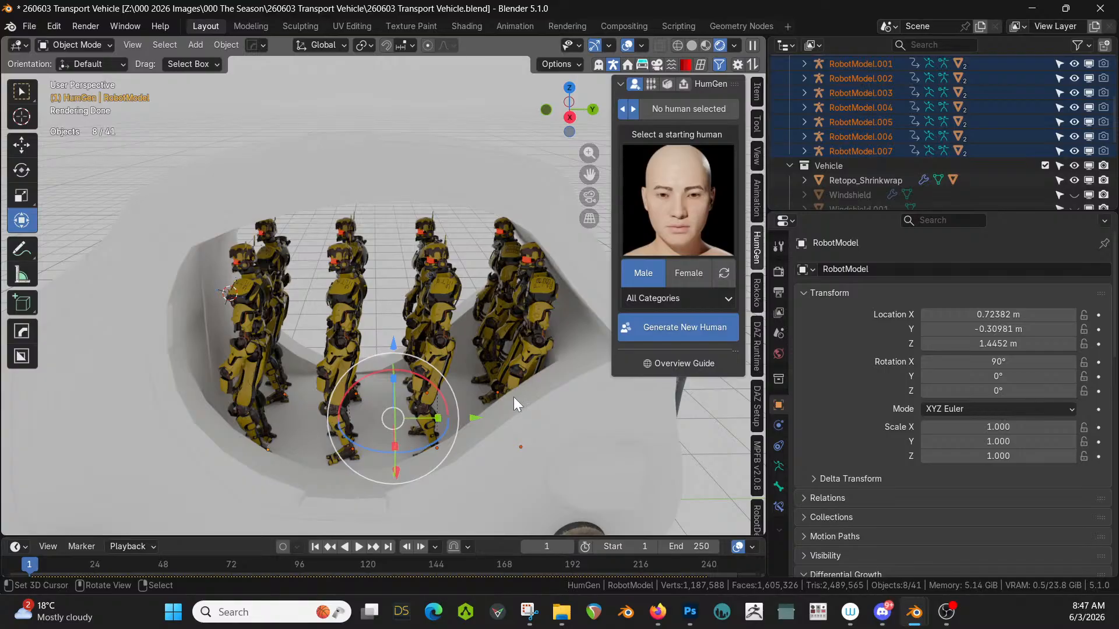
key("g")
key("y")
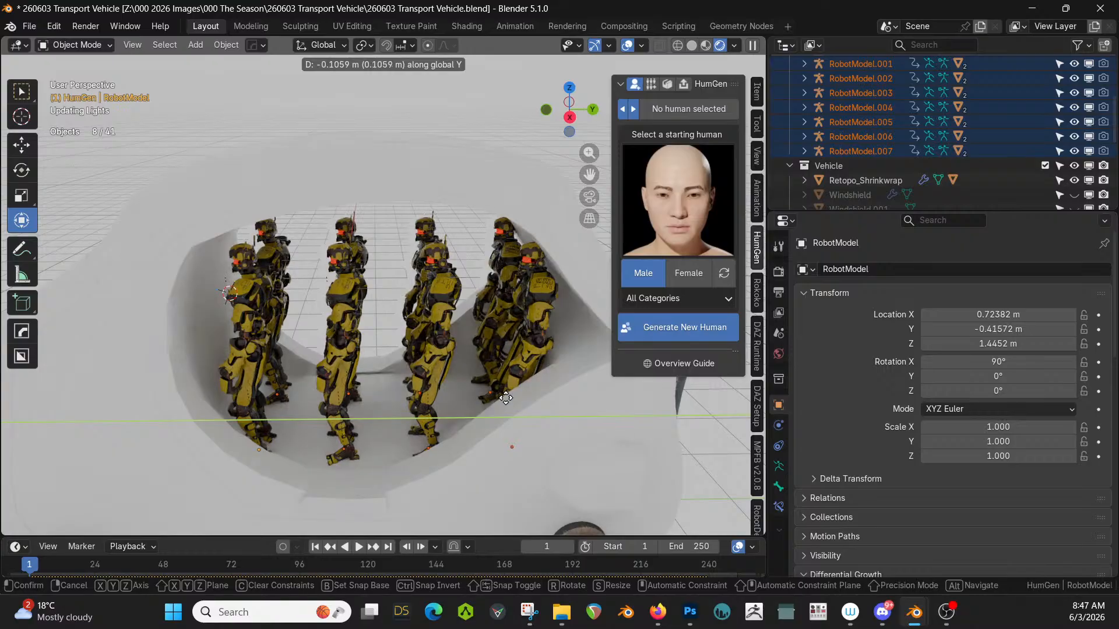
left_click(506, 398)
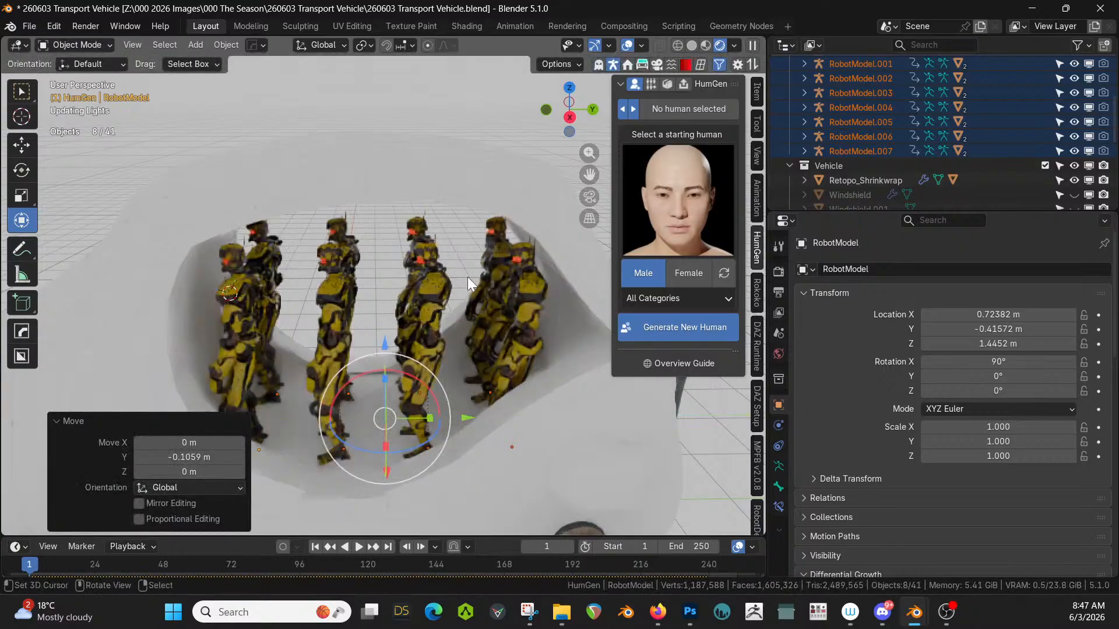
middle_click_drag(467, 267, 455, 251)
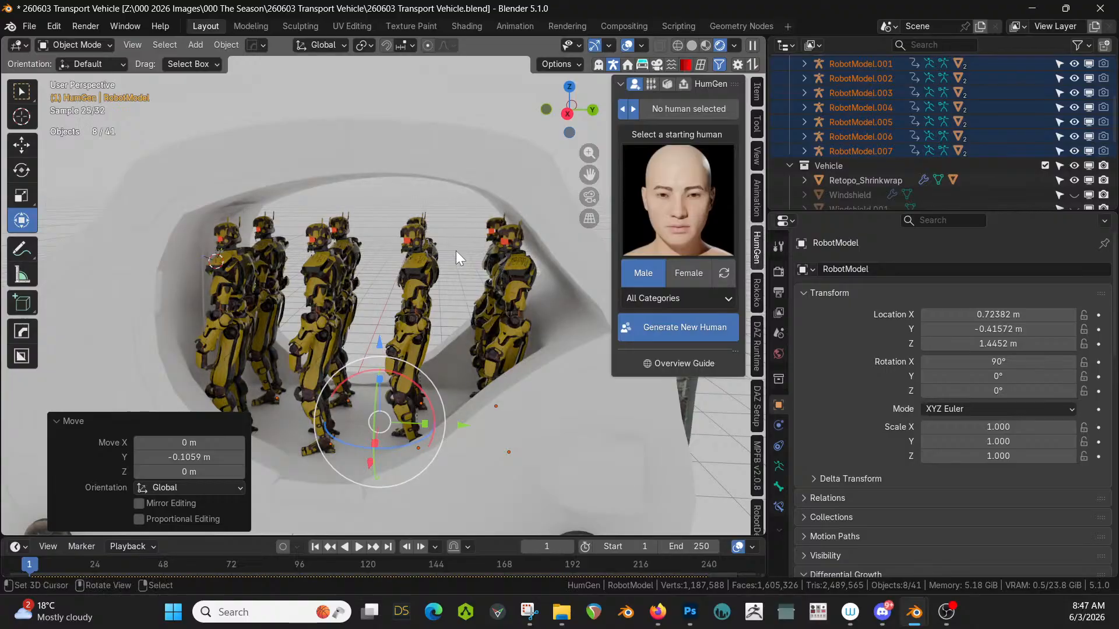
key("ctrl+s")
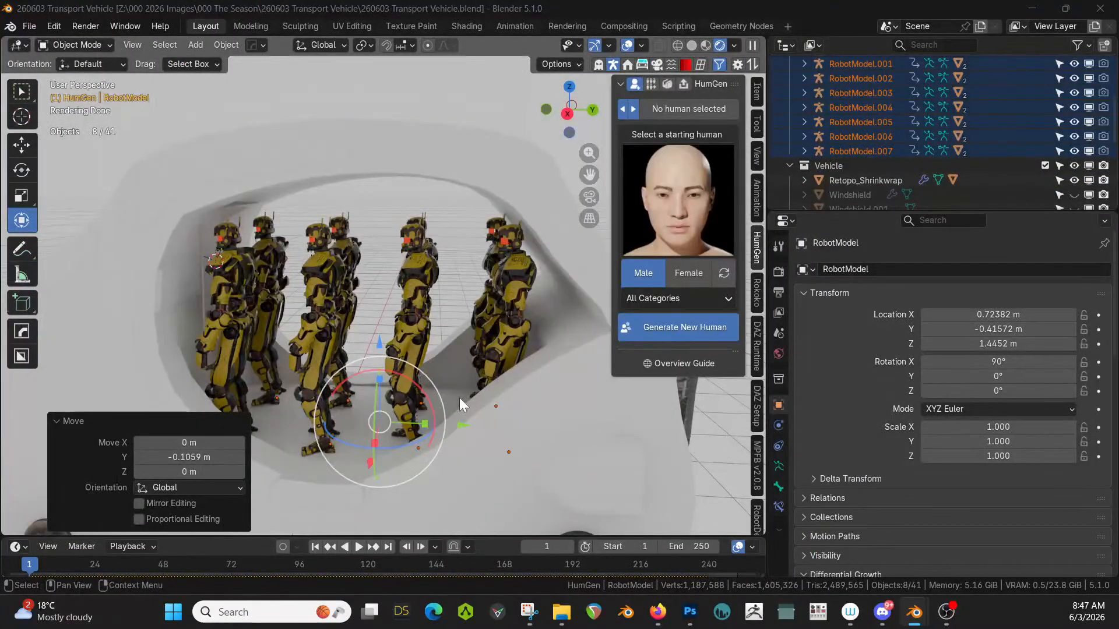
Unhide the Windshield object in the Vehicle collection.
middle_click_drag(459, 398, 475, 401)
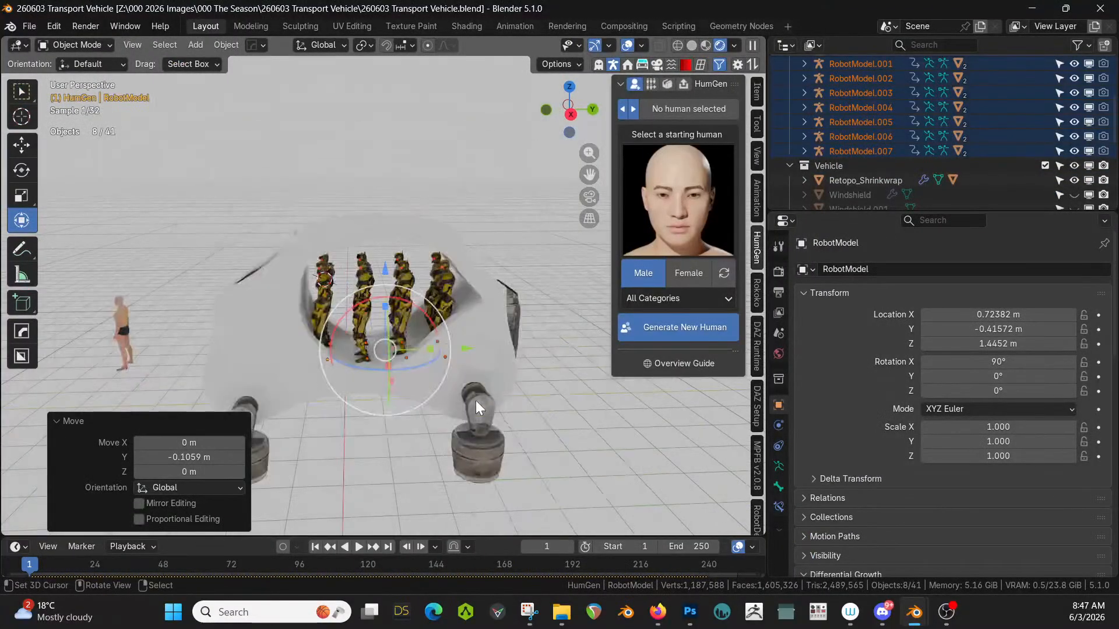
middle_click_drag(476, 401, 530, 375)
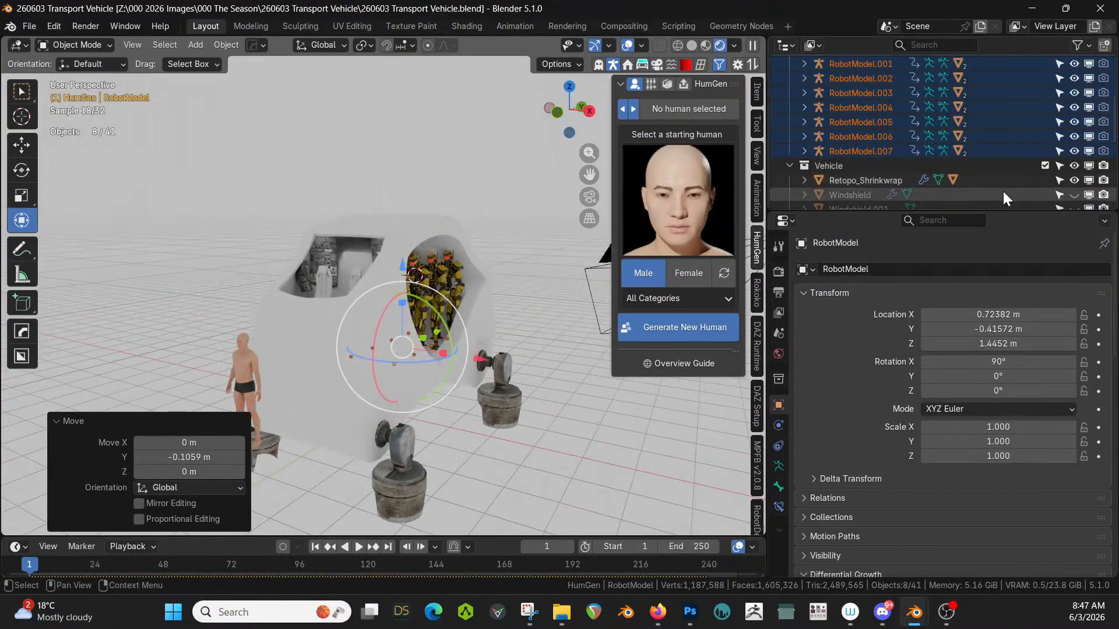
left_click(1074, 195)
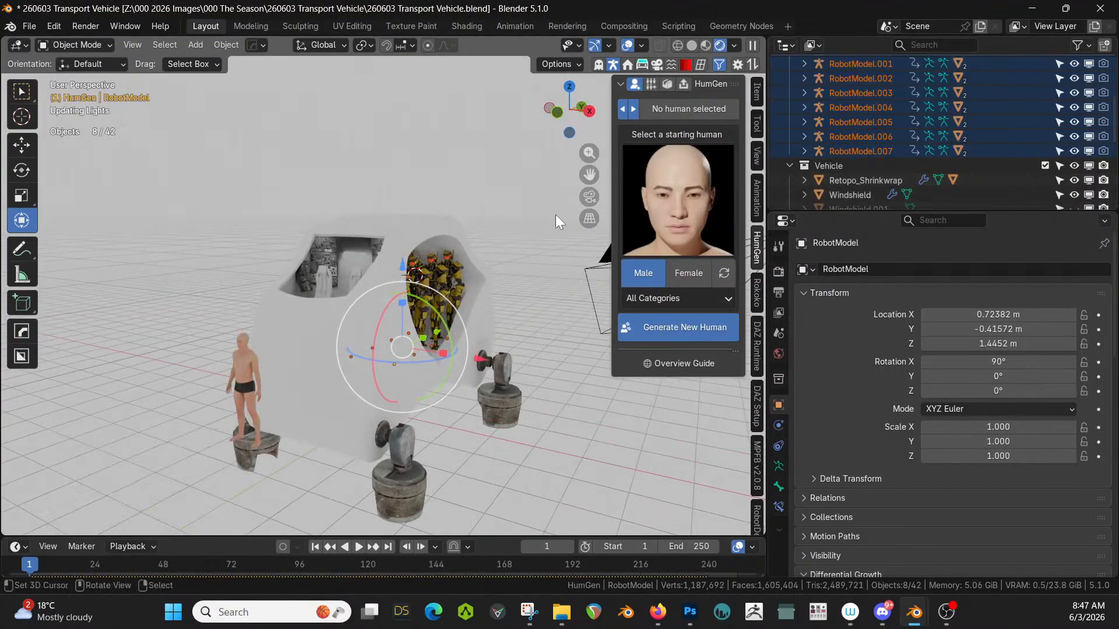
middle_click_drag(554, 215, 392, 281)
scroll(425, 265, "up", 2)
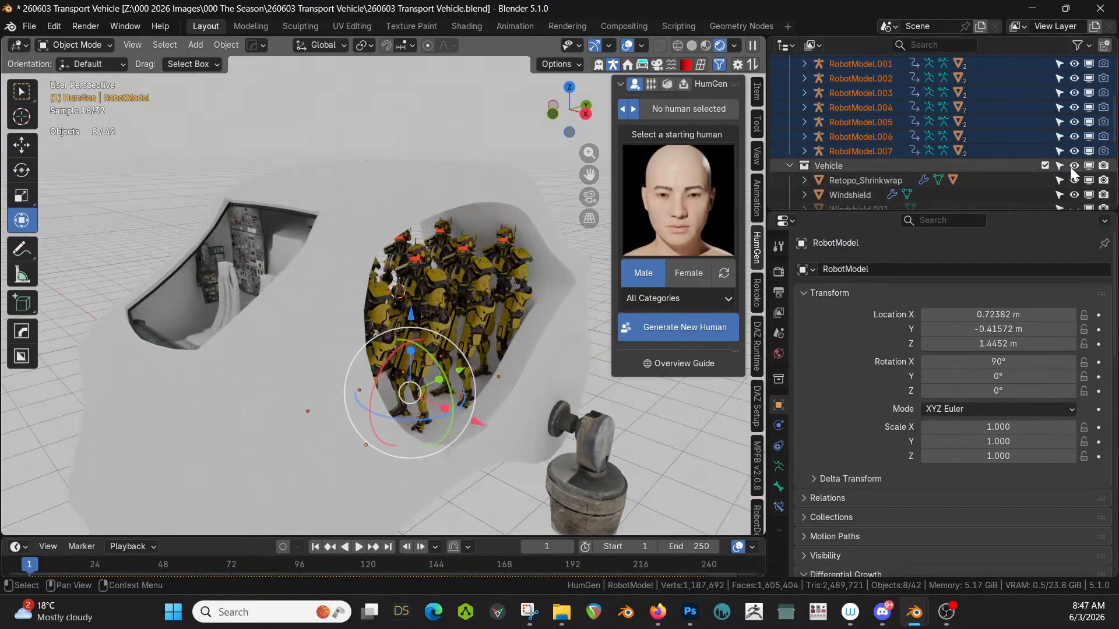
Exclude the HumGen collection from the view layer and hide the Windshield object.
scroll(1014, 140, "up", 4)
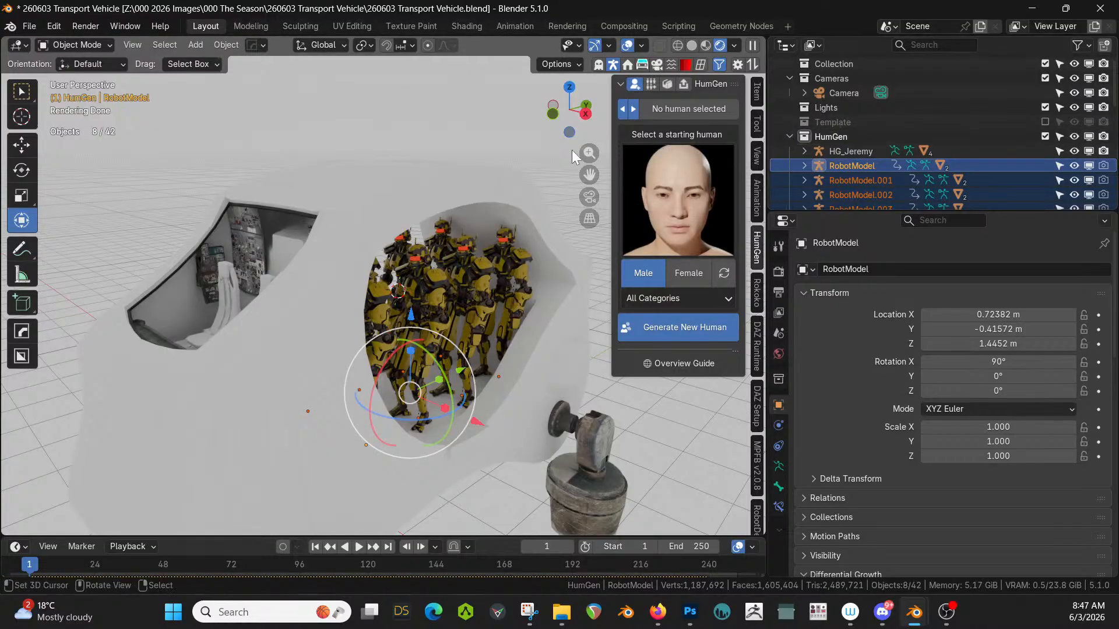
left_click(790, 135)
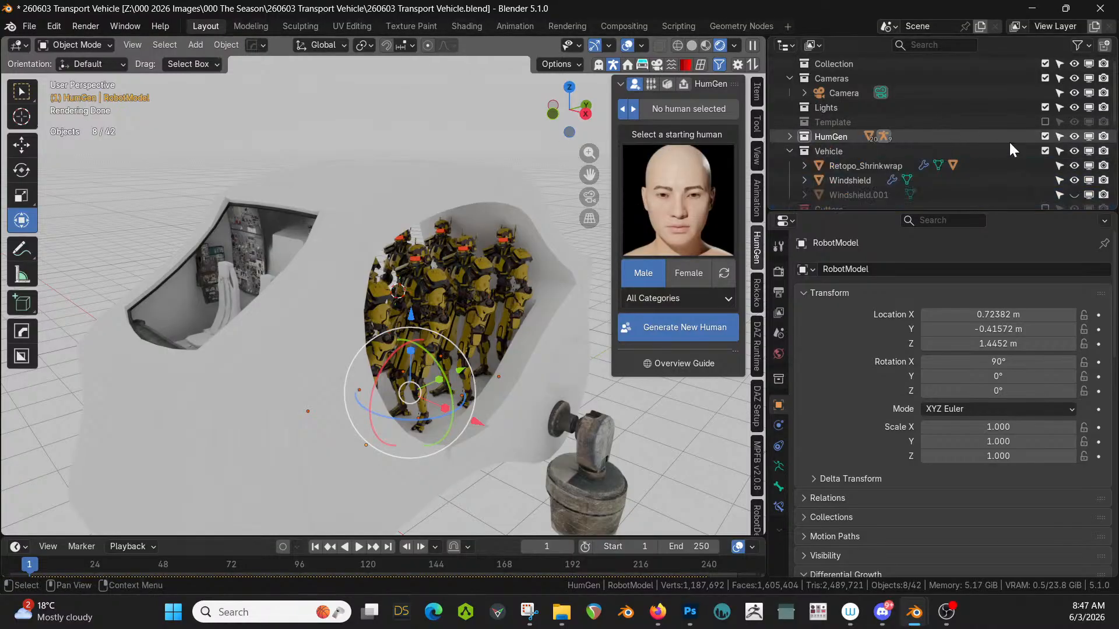
left_click(1044, 136)
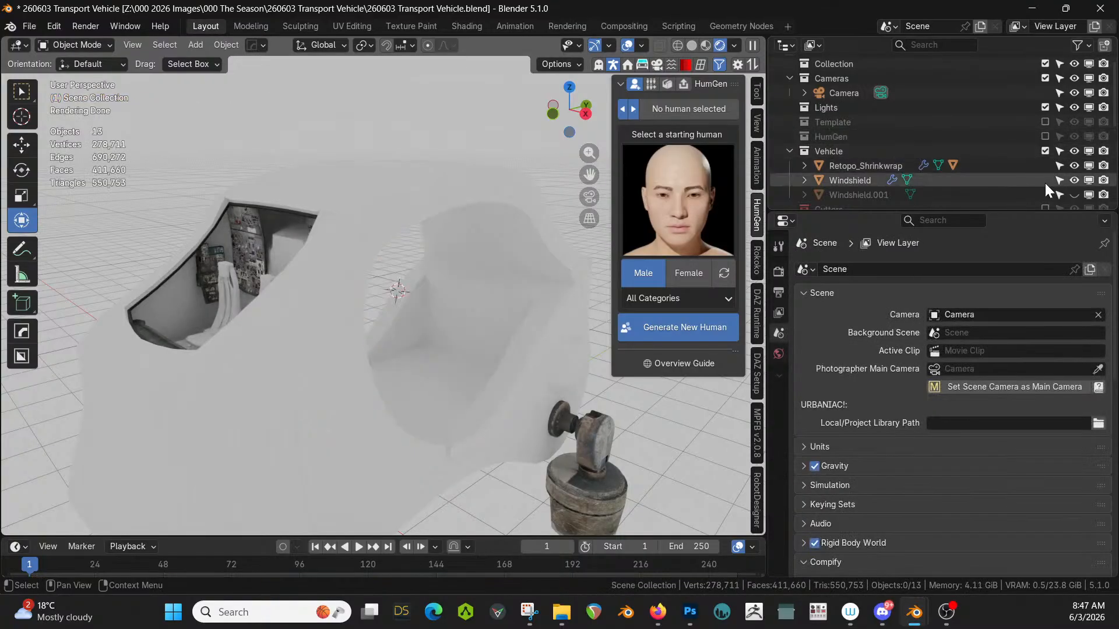
left_click(1072, 180)
middle_click_drag(216, 228, 323, 260)
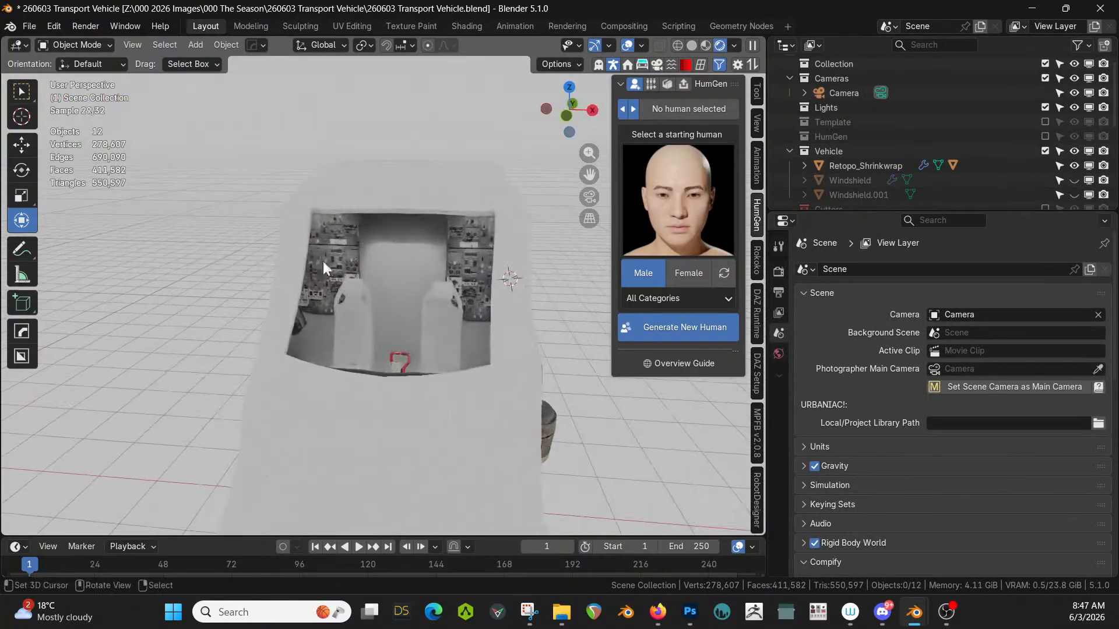
left_click(458, 324)
middle_click_drag(417, 285, 321, 279)
left_click(488, 320)
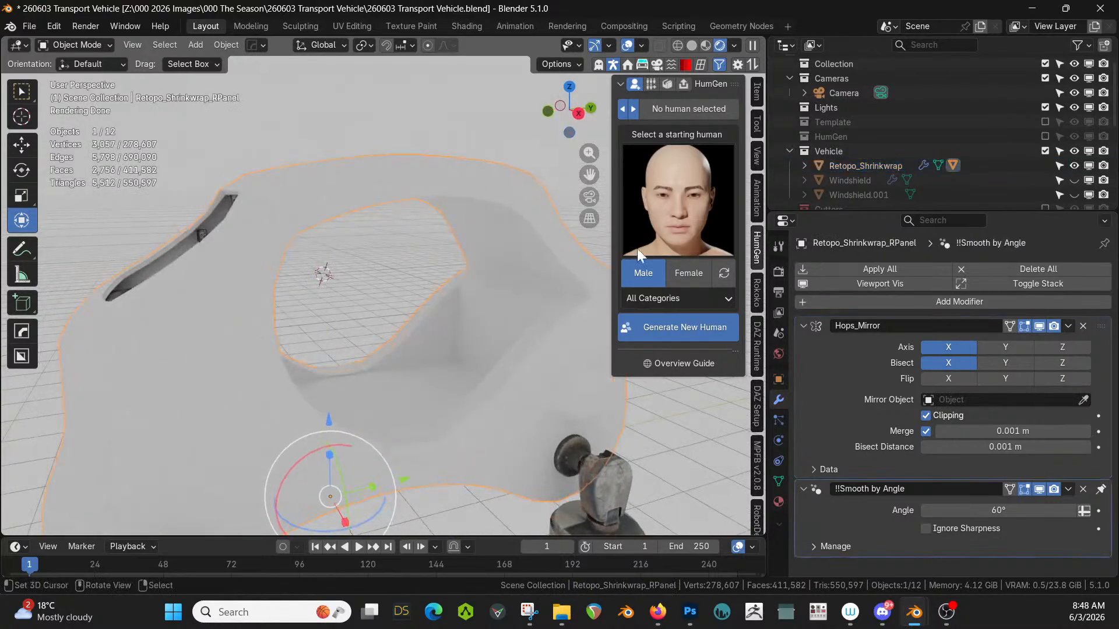
mouse_move(502, 305)
middle_mouse_down()
mouse_move(509, 318)
mouse_move(490, 321)
middle_mouse_up()
key("Tab")
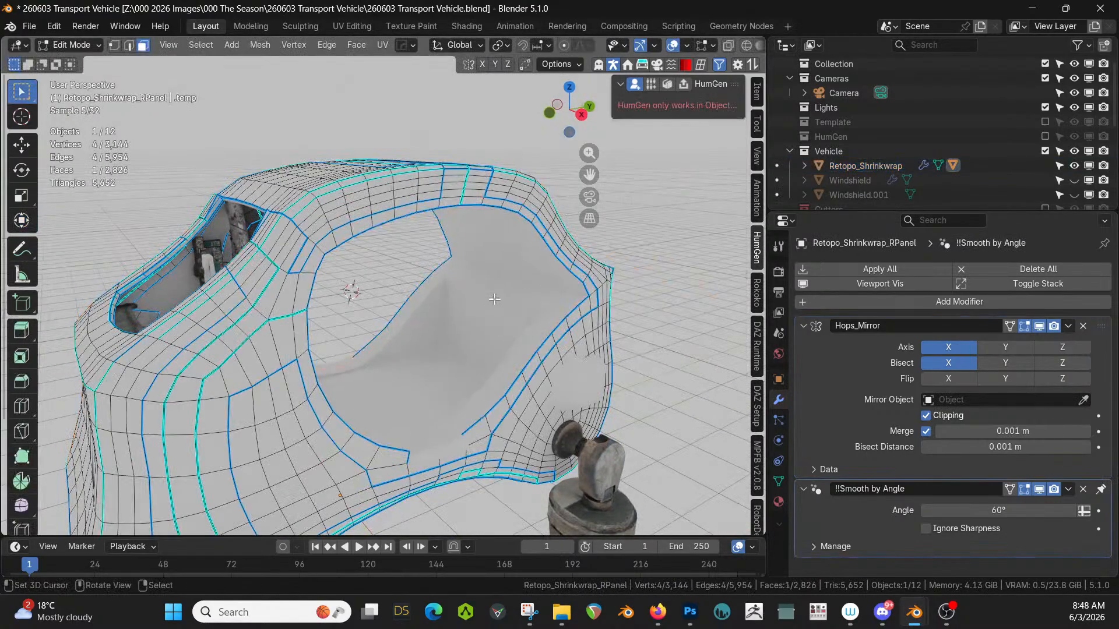
key("Tab")
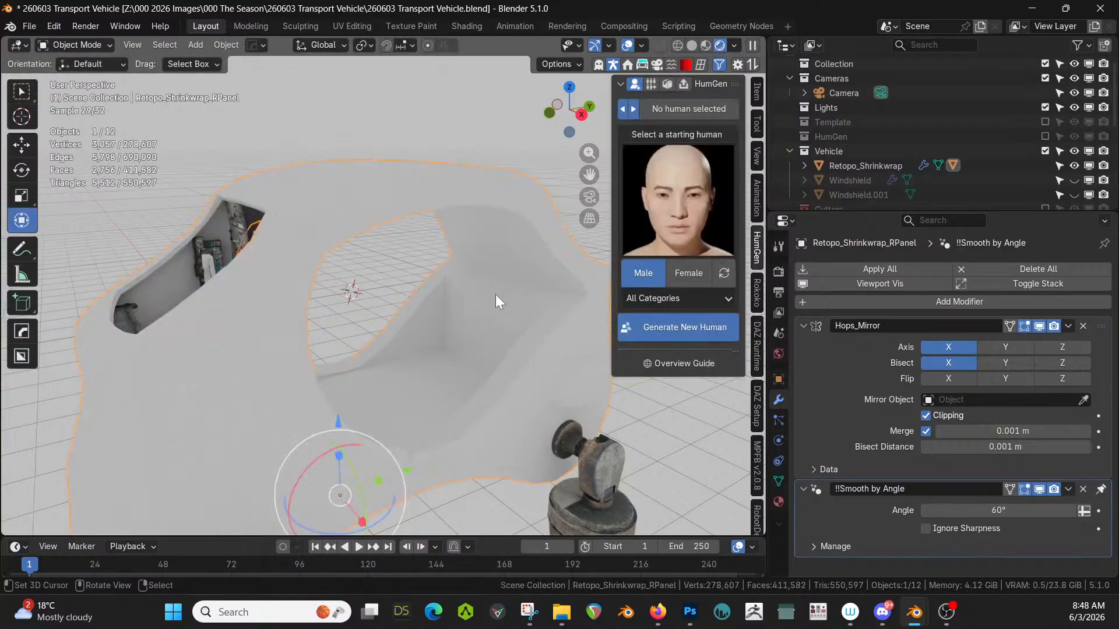
Enter Edit Mode on Retopo_Shrinkwrap in solid shading, reveal hidden geometry and select the bay's inner wall faces linked within sharp edges.
left_click(498, 289)
key("Tab")
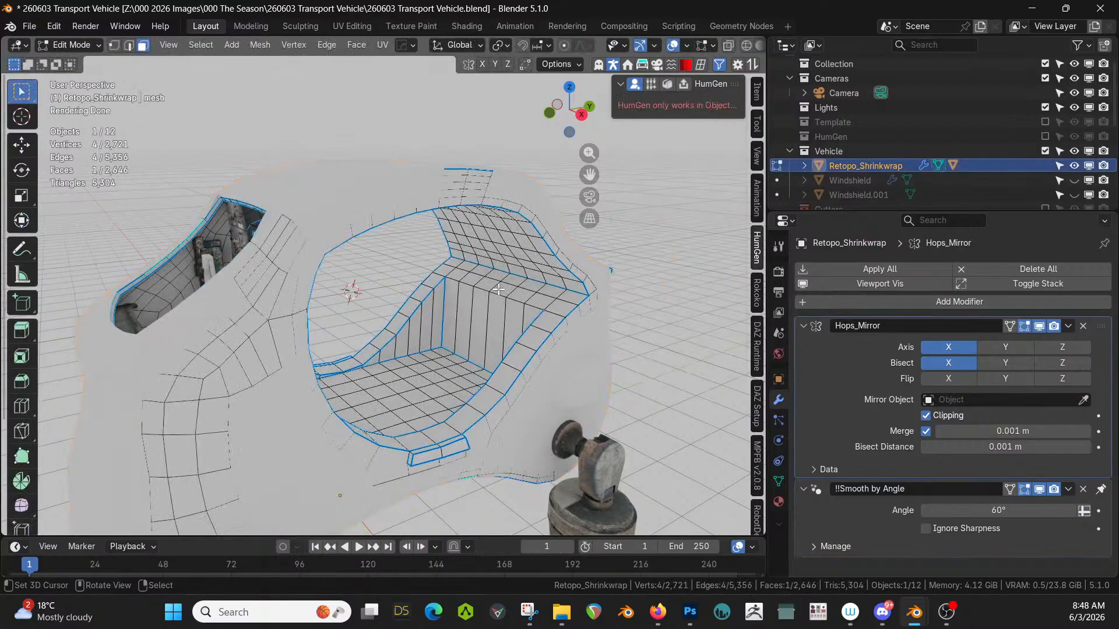
key("alt+h")
key("z")
key("s")
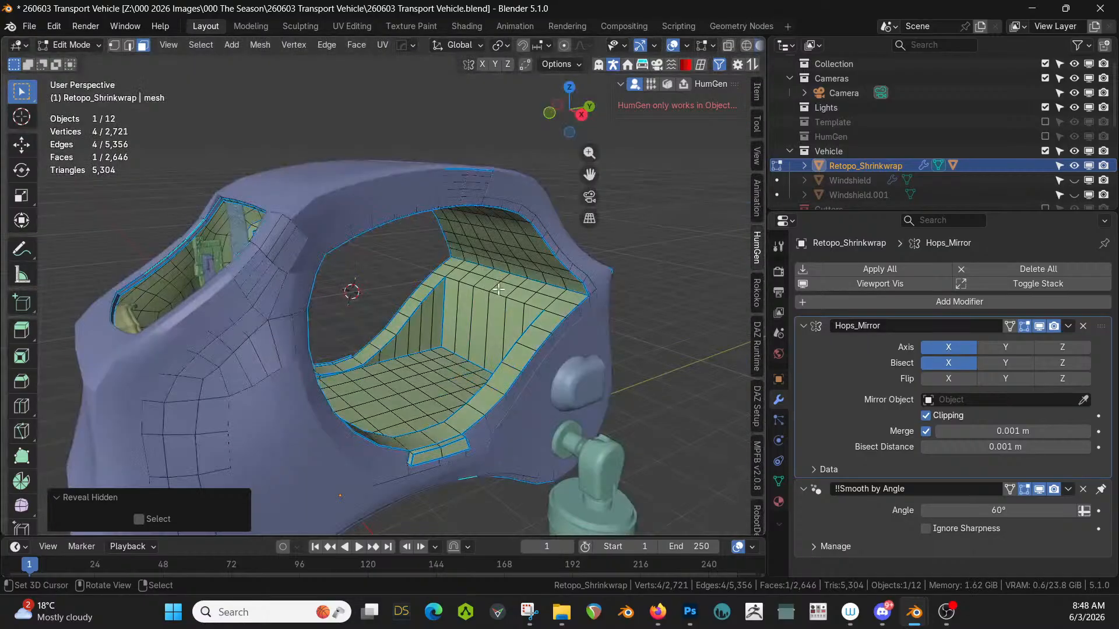
left_click(485, 291)
key("ctrl+l")
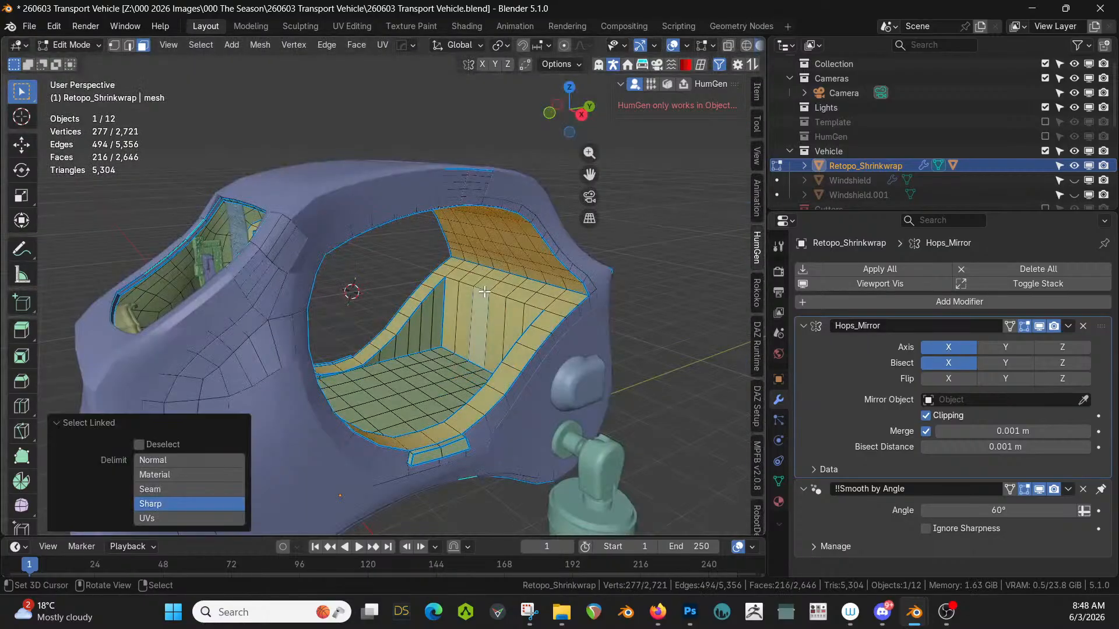
Add all faces of the low inner side wall beneath one side opening to the selection.
middle_click_drag(484, 292, 6, 343)
scroll(239, 314, "up", 1)
middle_click_drag(239, 315, 629, 339)
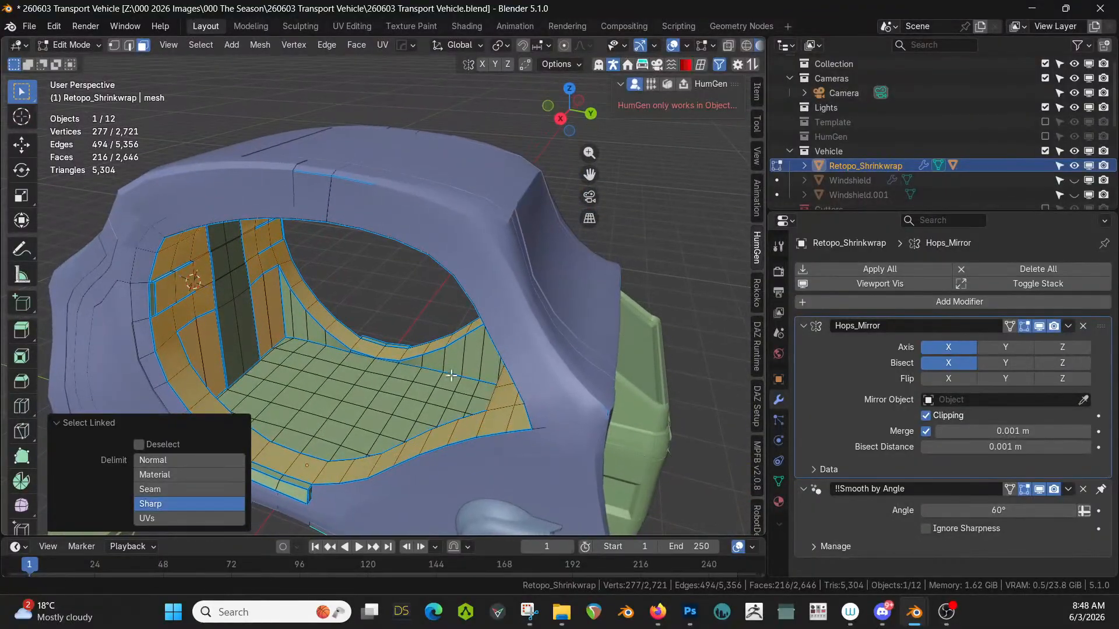
scroll(451, 374, "up", 3)
middle_click_drag(443, 356, 480, 318)
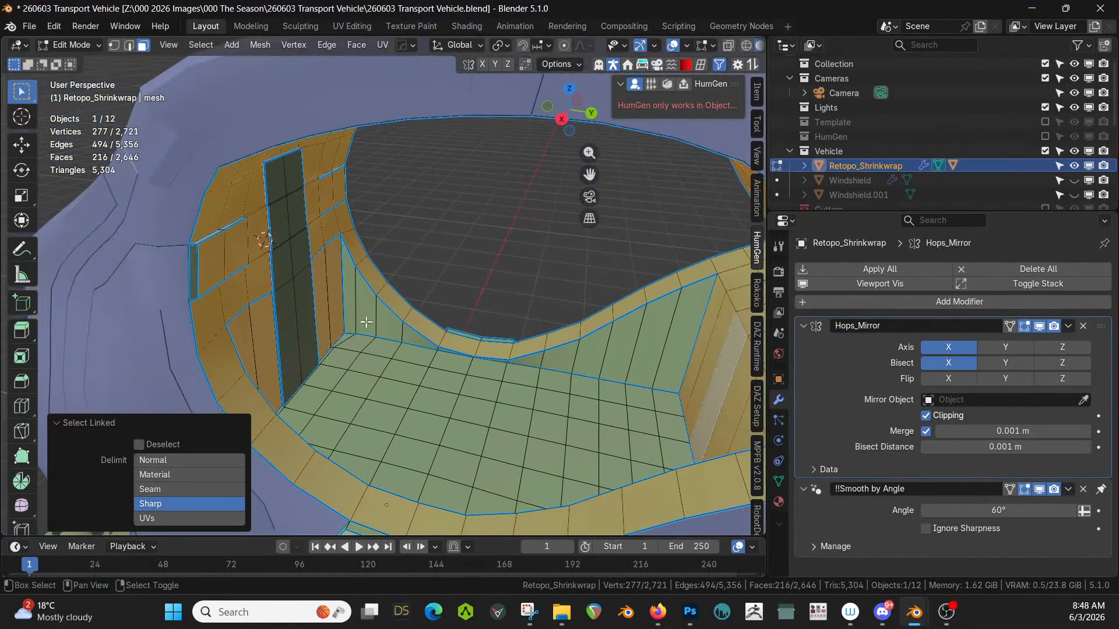
right_click(349, 305, "shift")
right_click(375, 307, "shift")
right_click(387, 321, "shift")
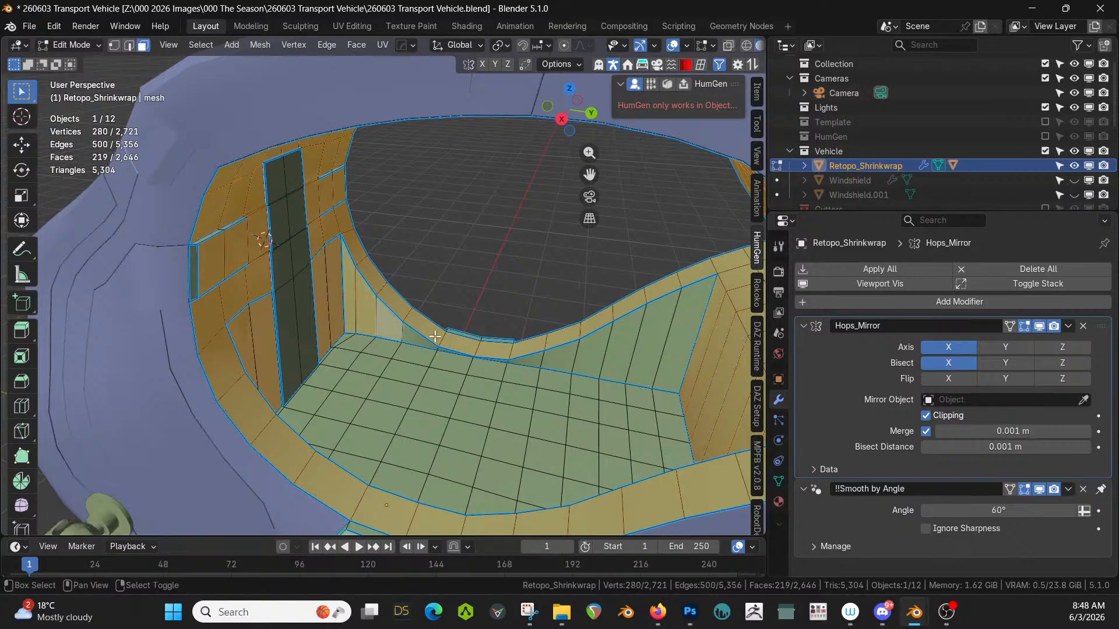
right_click(419, 338, "shift")
right_click(529, 358, "shift")
right_click(560, 357, "shift")
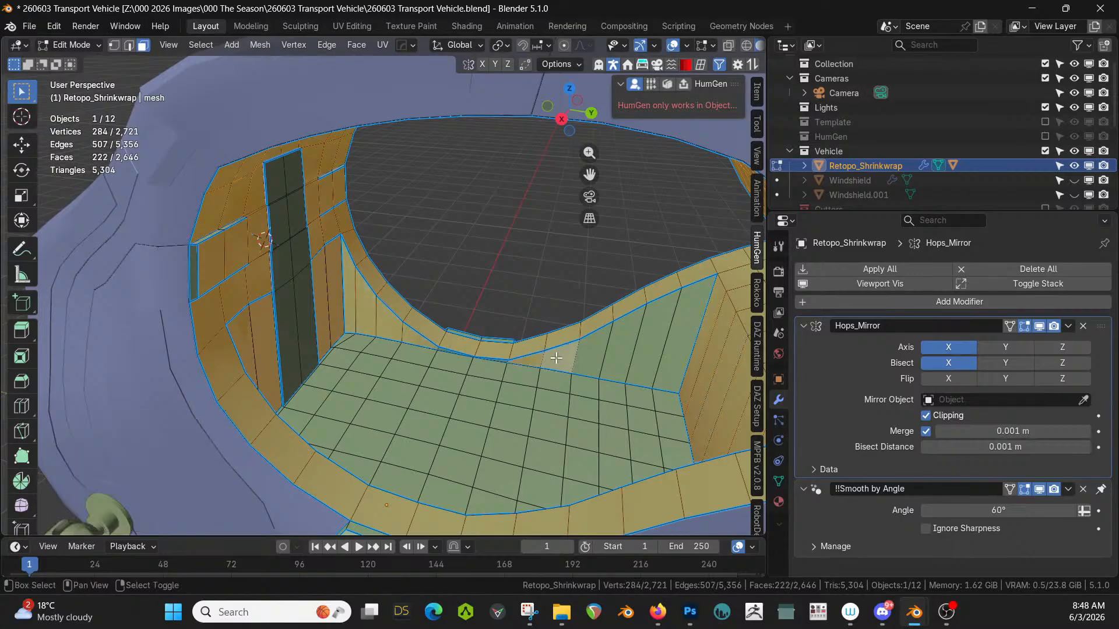
right_click(596, 357, "shift")
right_click(618, 357, "shift")
key("l")
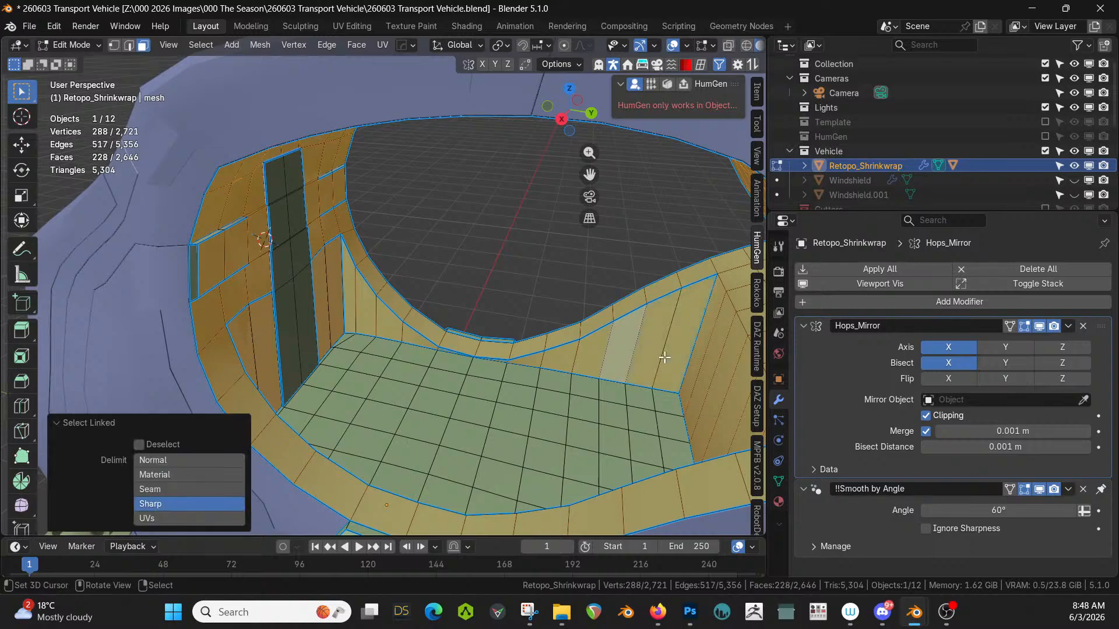
Add the linked faces of the opposite low side wall to the selection and create a material slot on the mesh.
middle_click_drag(684, 356, 393, 345)
key("l")
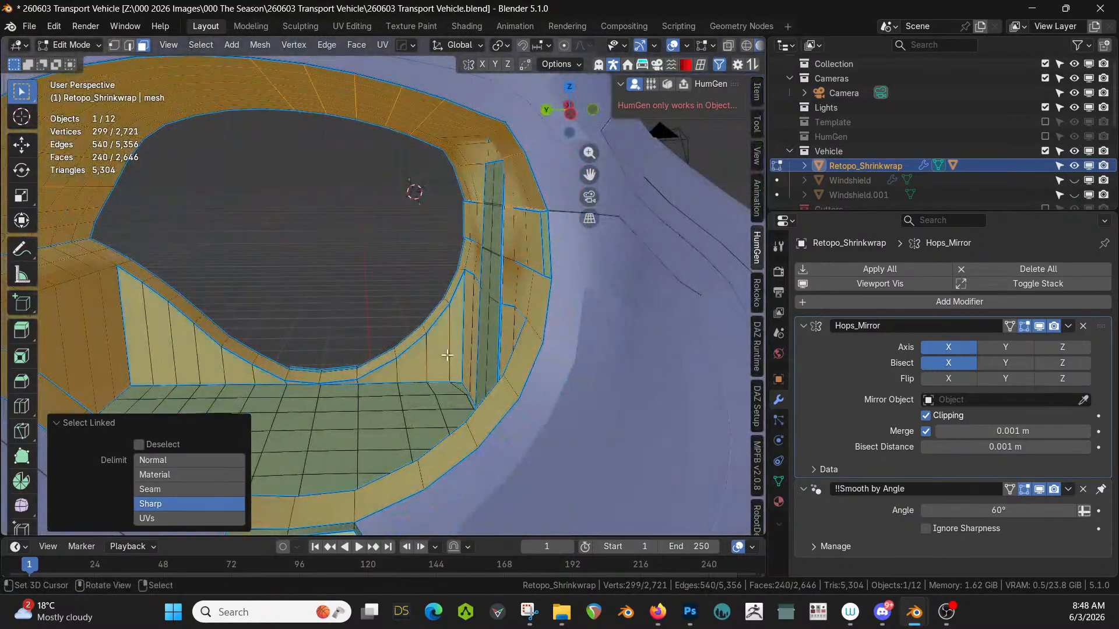
middle_click_drag(238, 332, 355, 357)
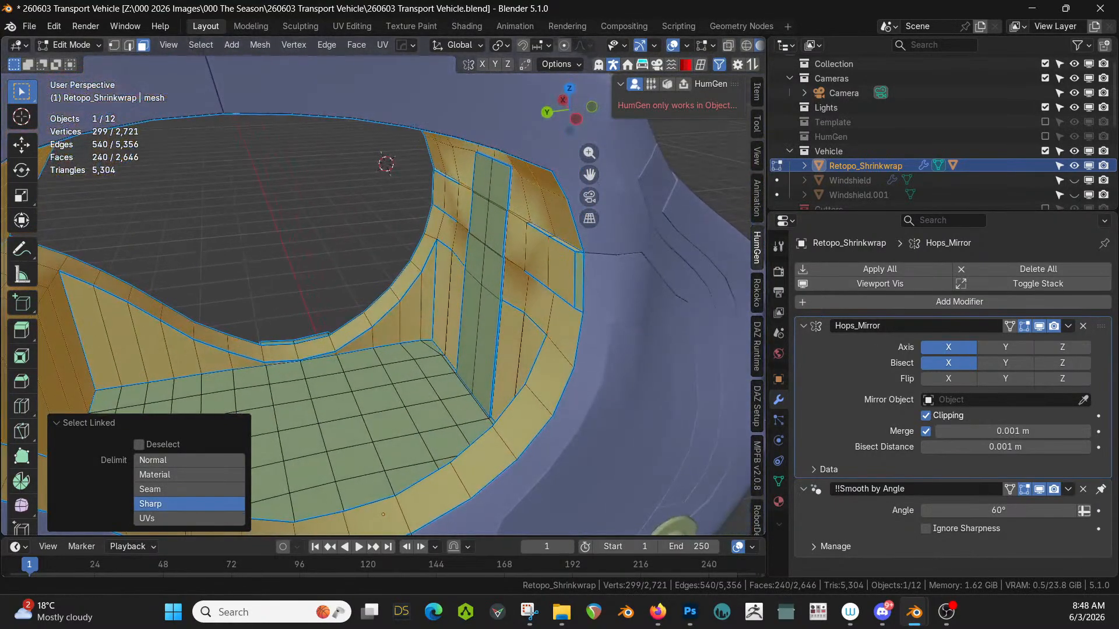
left_click(780, 500)
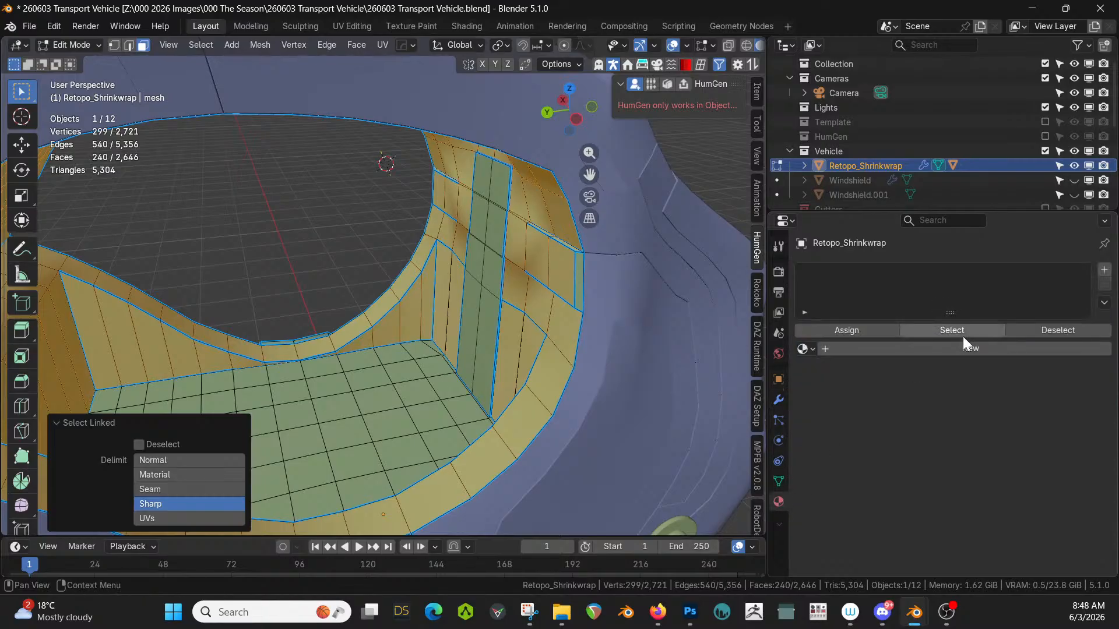
left_click(1104, 270)
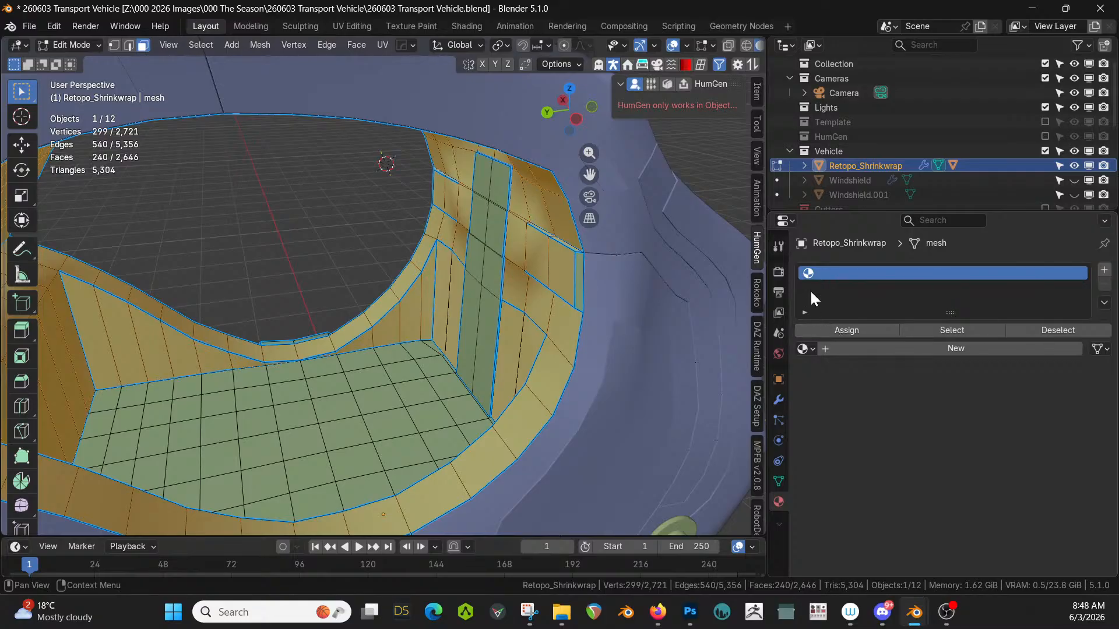
Add the narrow edge faces on both sides of the bay to the selection and create a second material slot, keeping the first active.
middle_click_drag(689, 344, 631, 323)
left_click(554, 272, "shift")
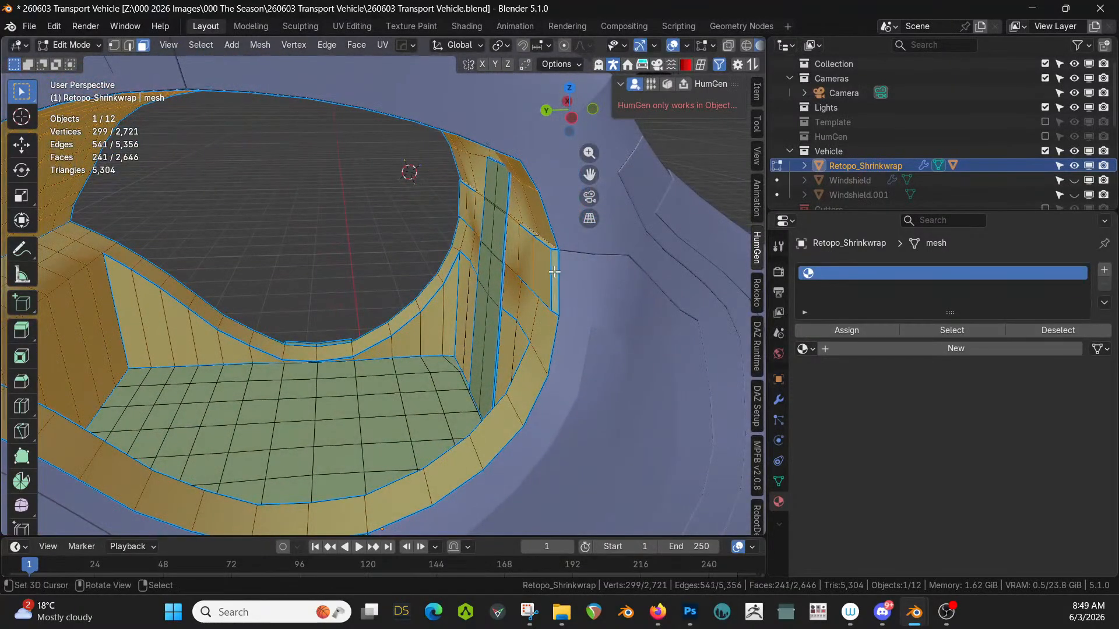
middle_click_drag(554, 271, 26, 271)
left_click(203, 251, "shift")
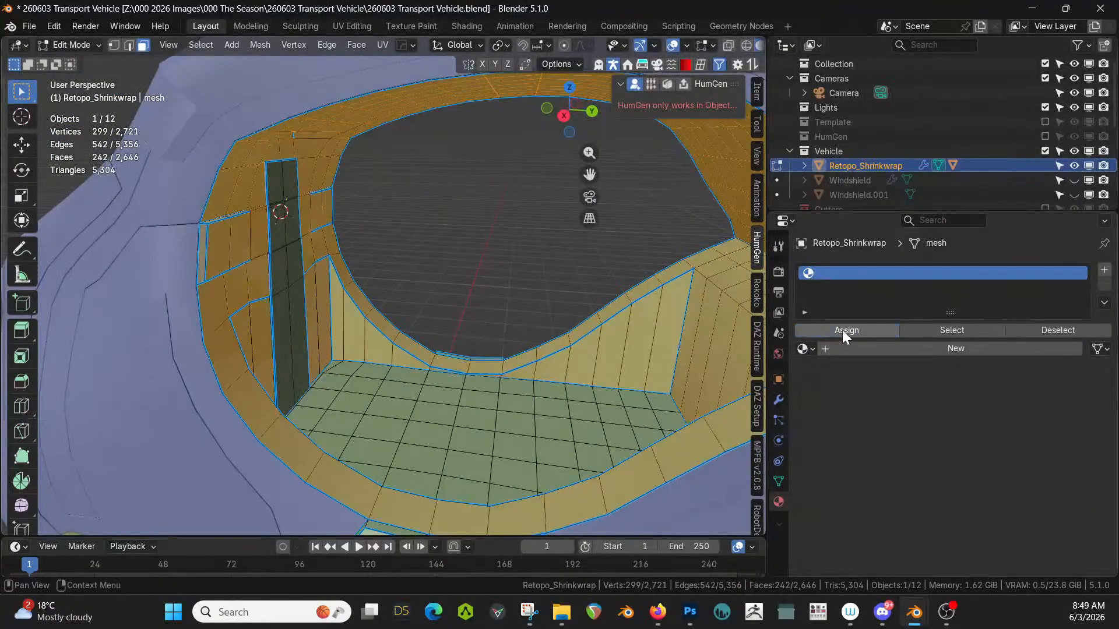
left_click(1104, 270)
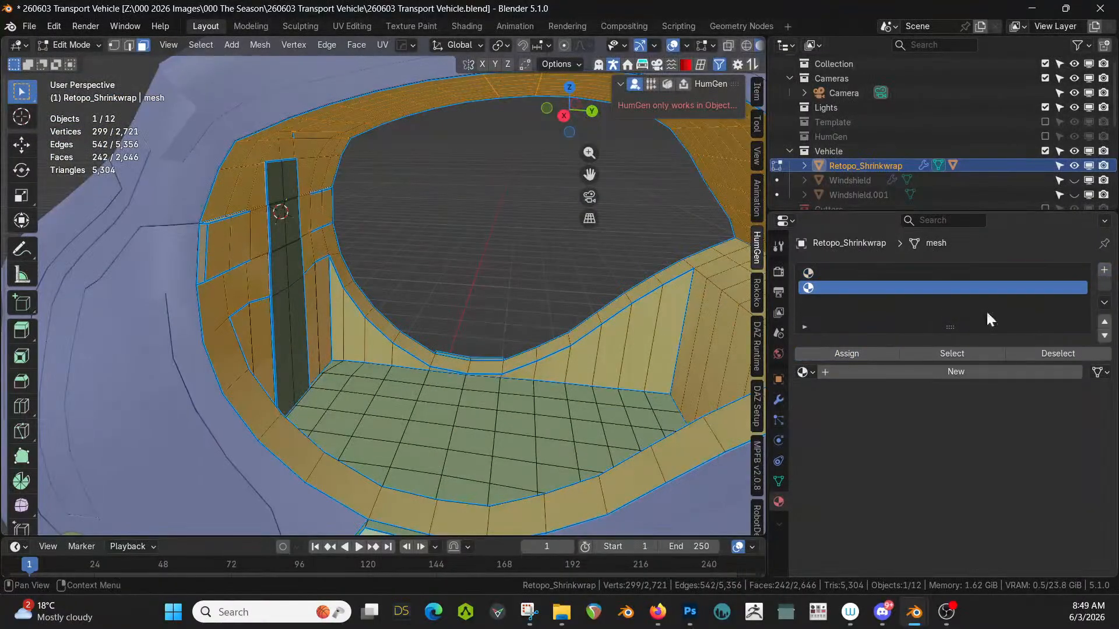
left_click(821, 272)
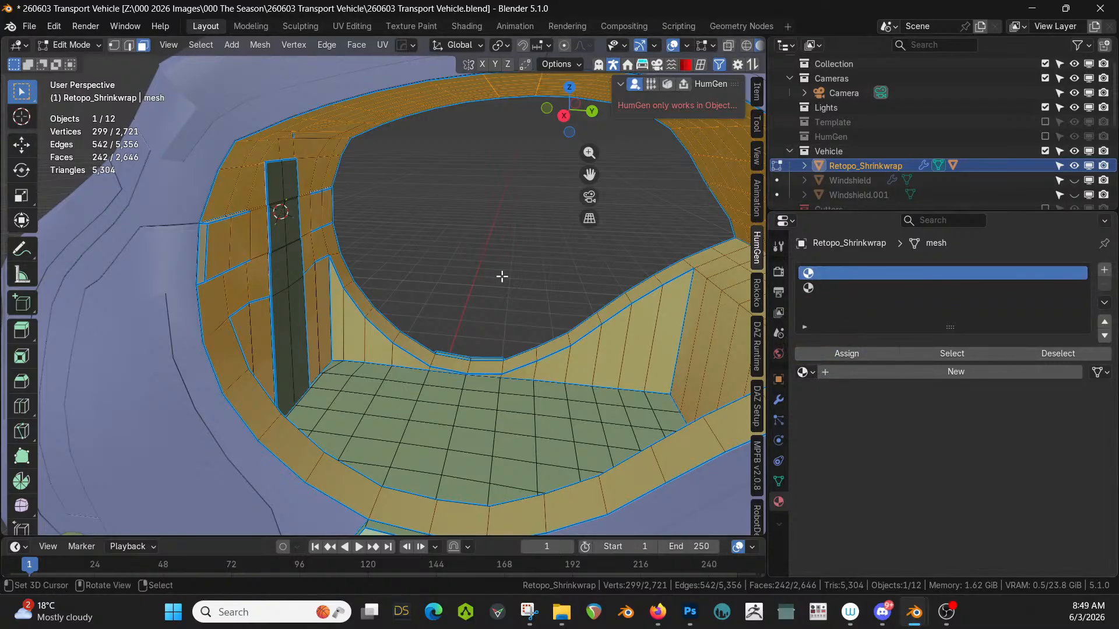
Try to expand the face selection to all linked geometry, and undo it.
key("ctrl+l")
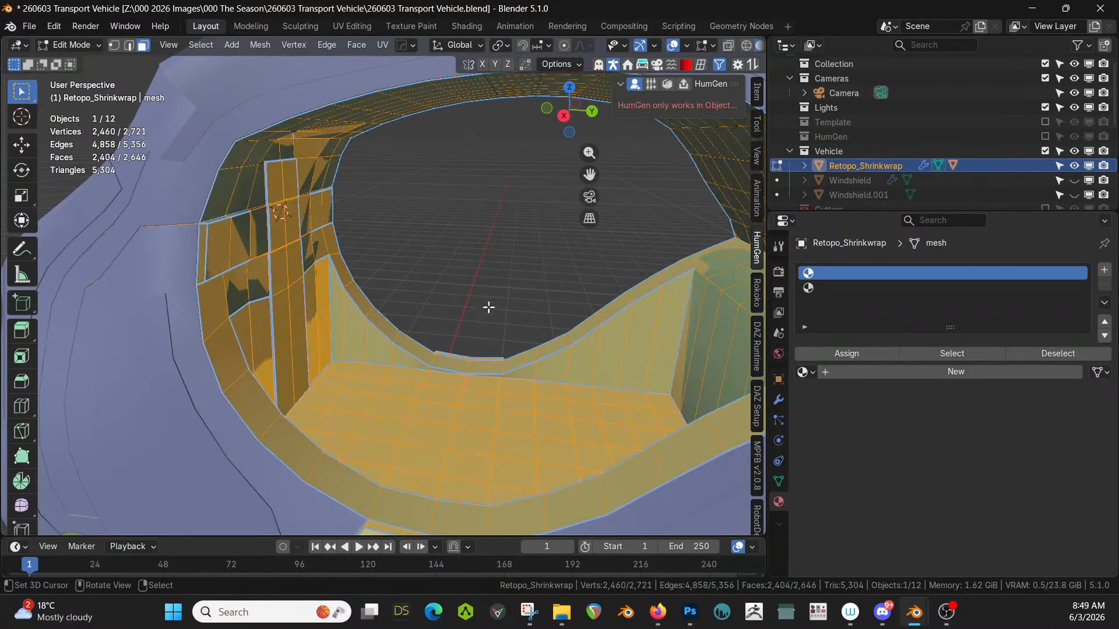
middle_click_drag(487, 307, 412, 330)
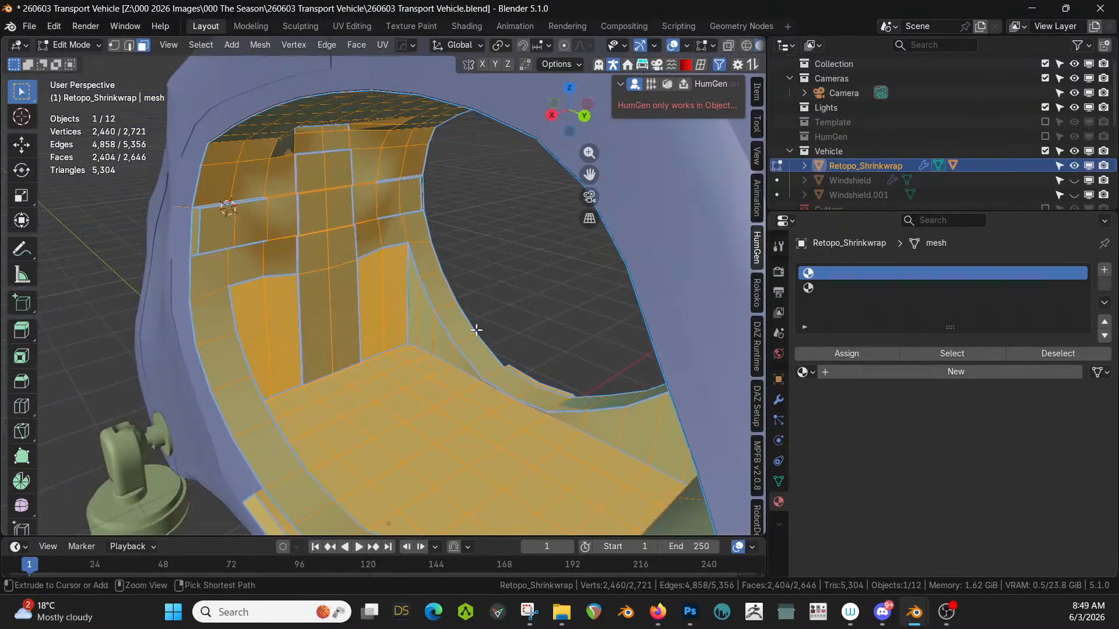
key("ctrl+z")
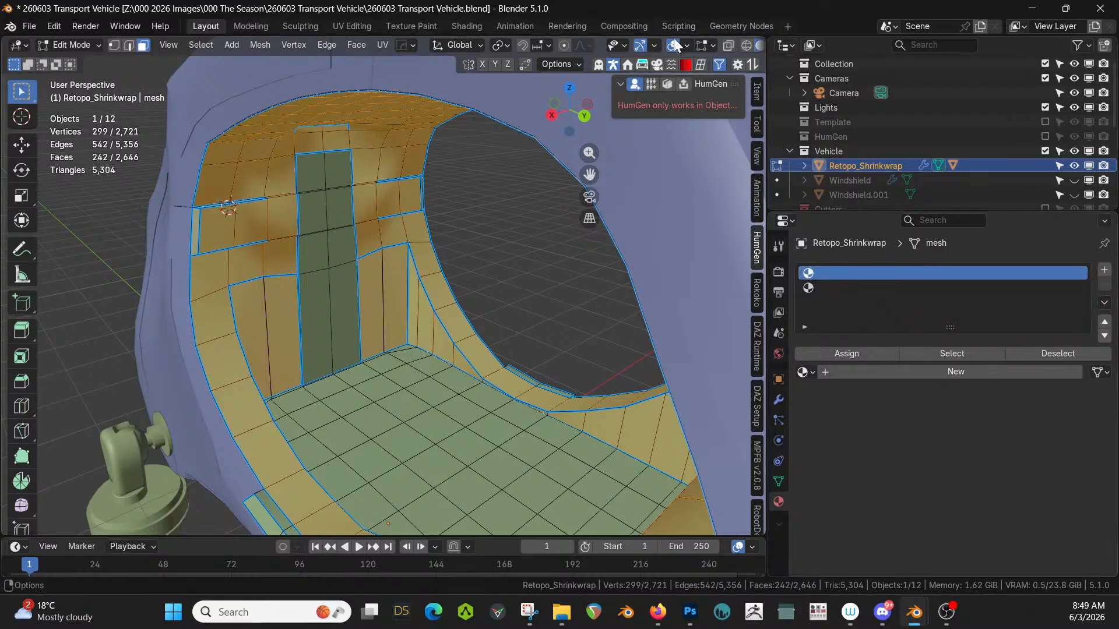
Show all add-on panels and choose the cw adv dirty pack in the KIT OPS library.
left_click(685, 65)
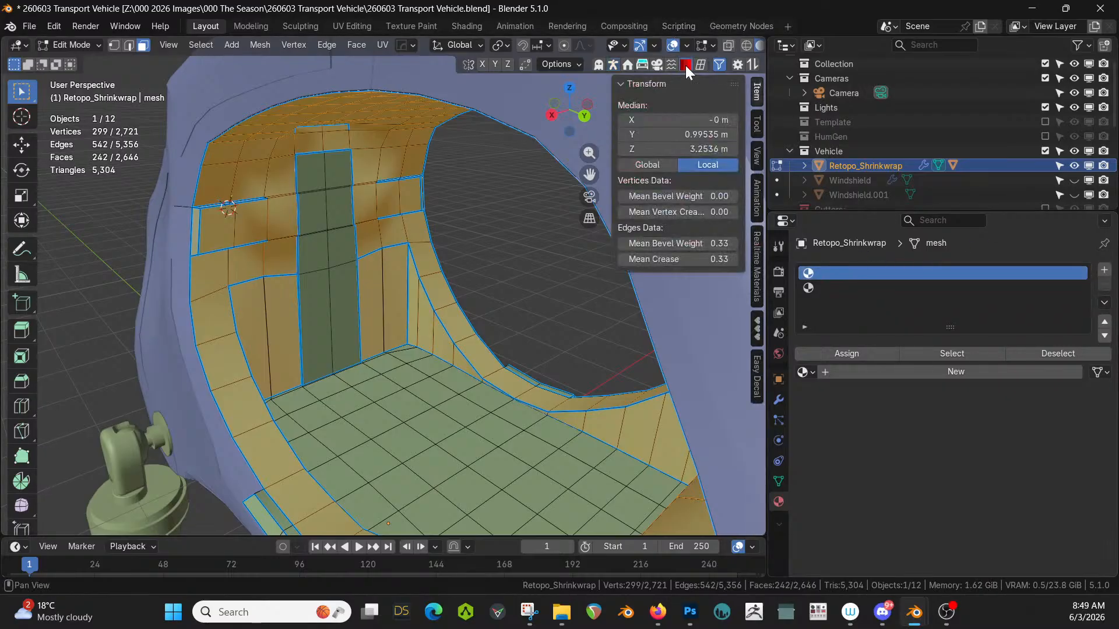
left_click(757, 331)
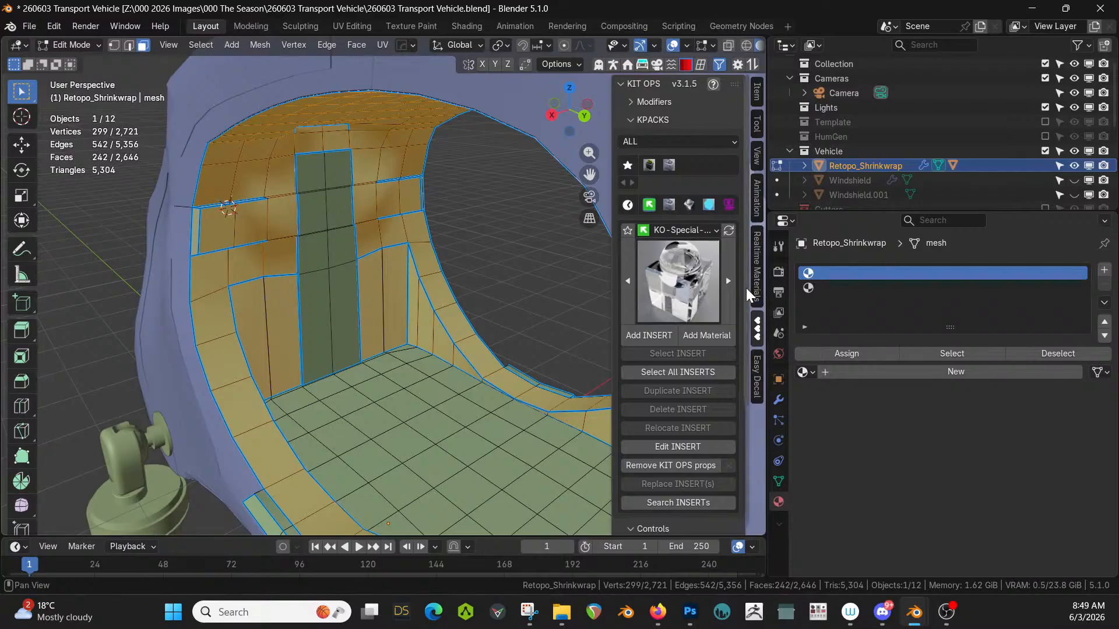
left_click(688, 233)
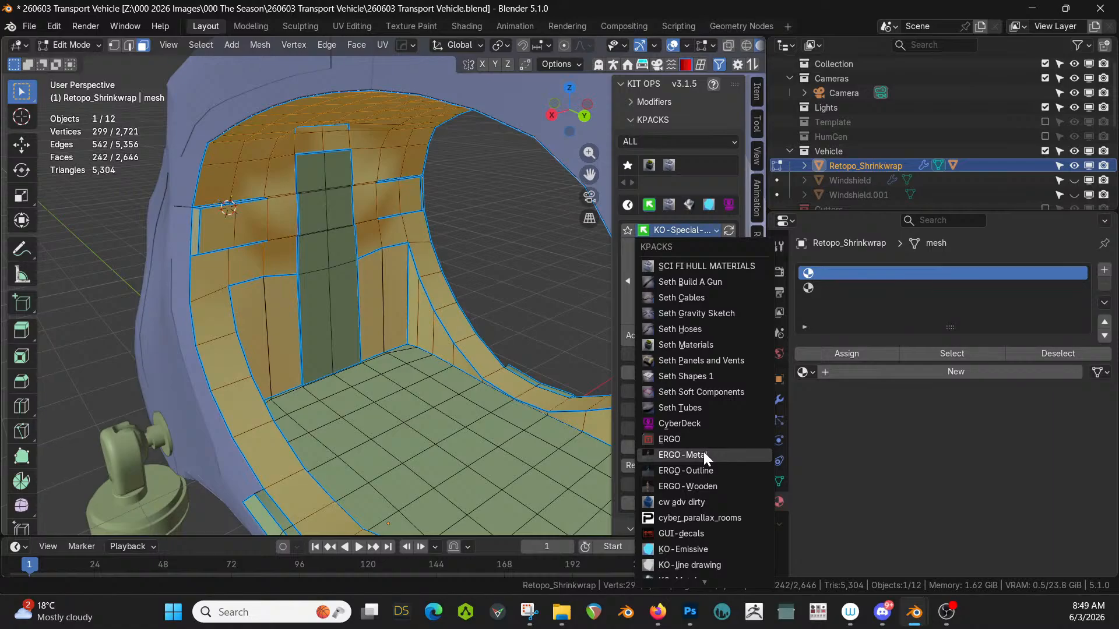
scroll(709, 466, "down", 2)
scroll(708, 478, "down", 5)
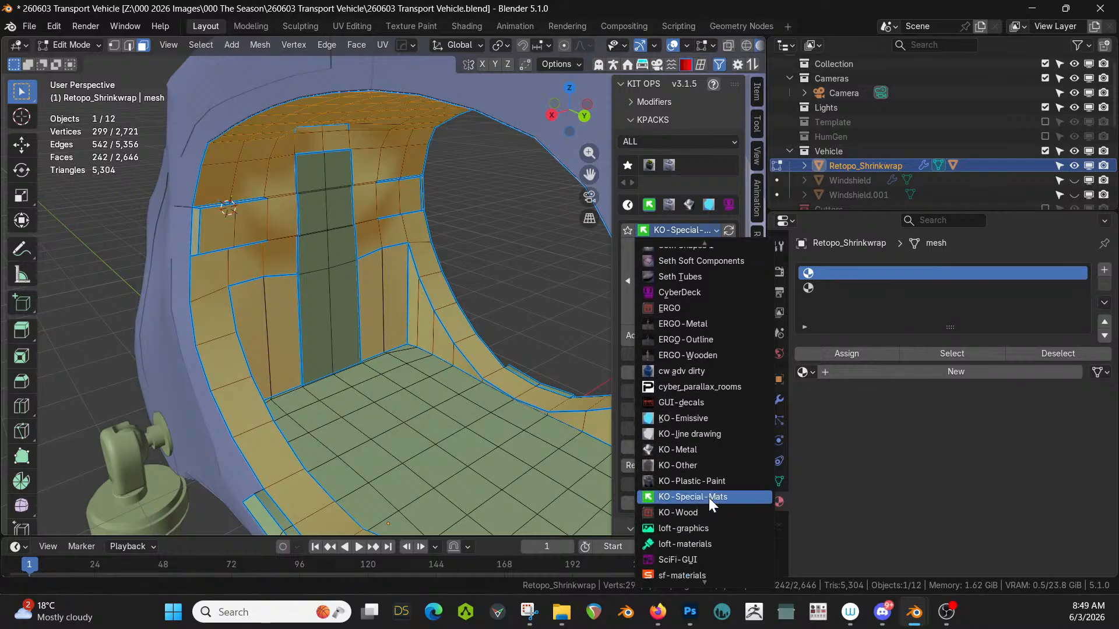
scroll(708, 498, "down", 3)
left_click(680, 344)
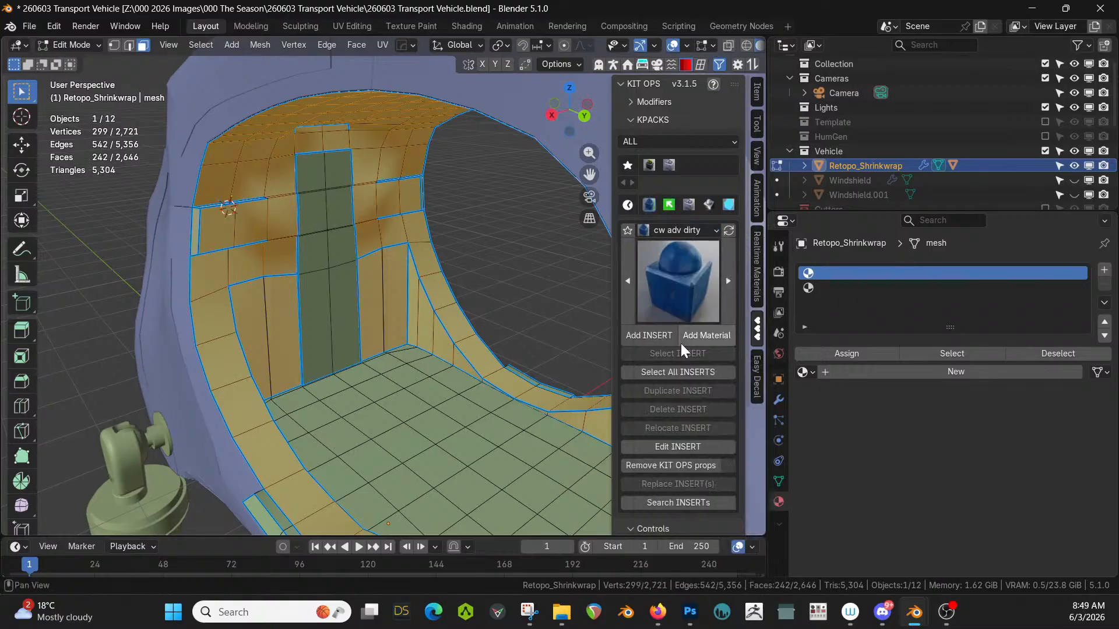
Choose the cw-panels material and add it to the first material slot of Retopo_Shrinkwrap.
left_click(687, 301)
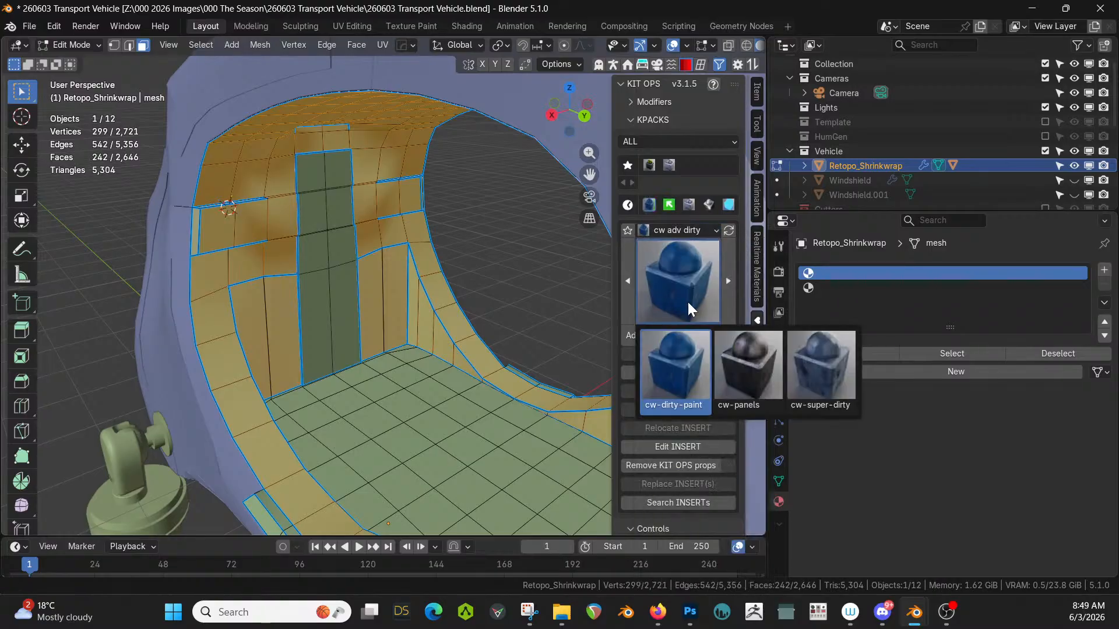
left_click(744, 379)
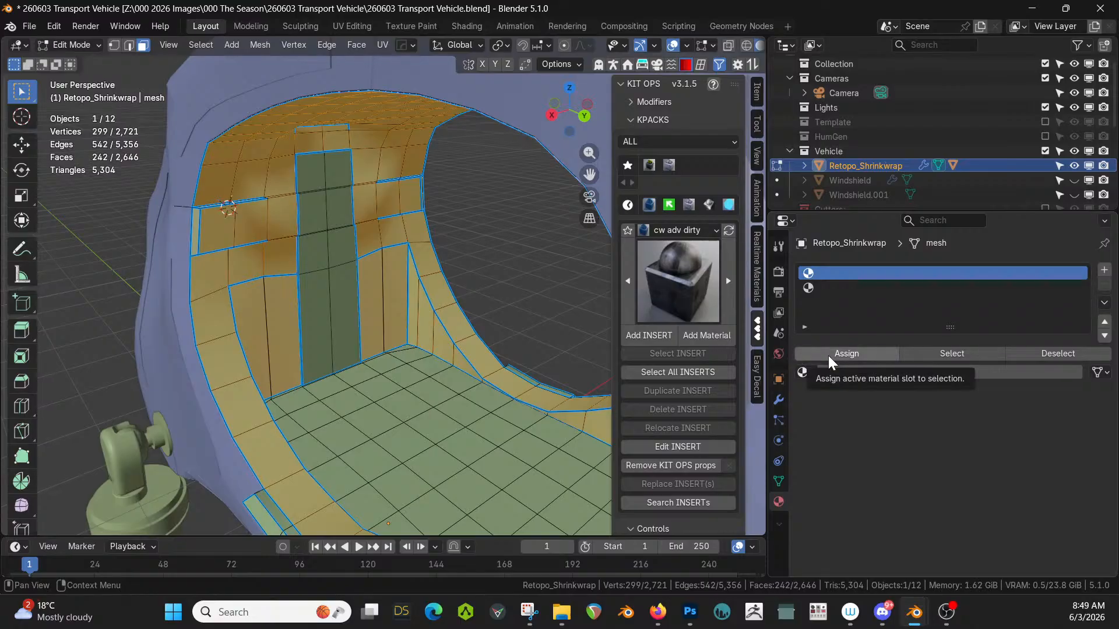
left_click(717, 339)
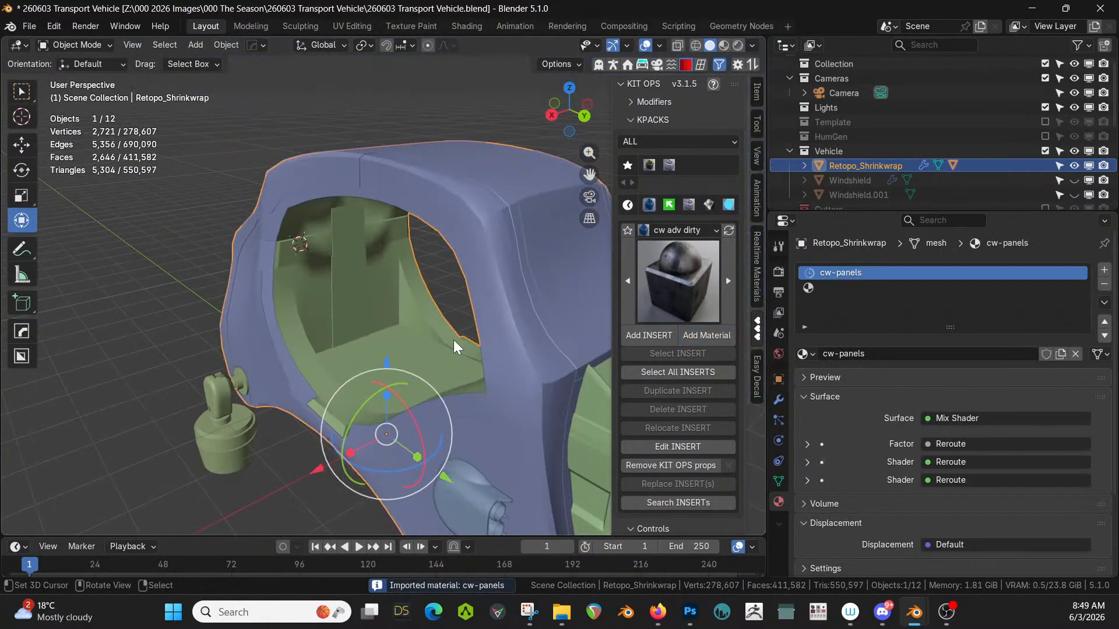
Switch the viewport to rendered shading and select the Retopo_Shrinkwrap object again after inspecting the outer RPanel body.
key("z")
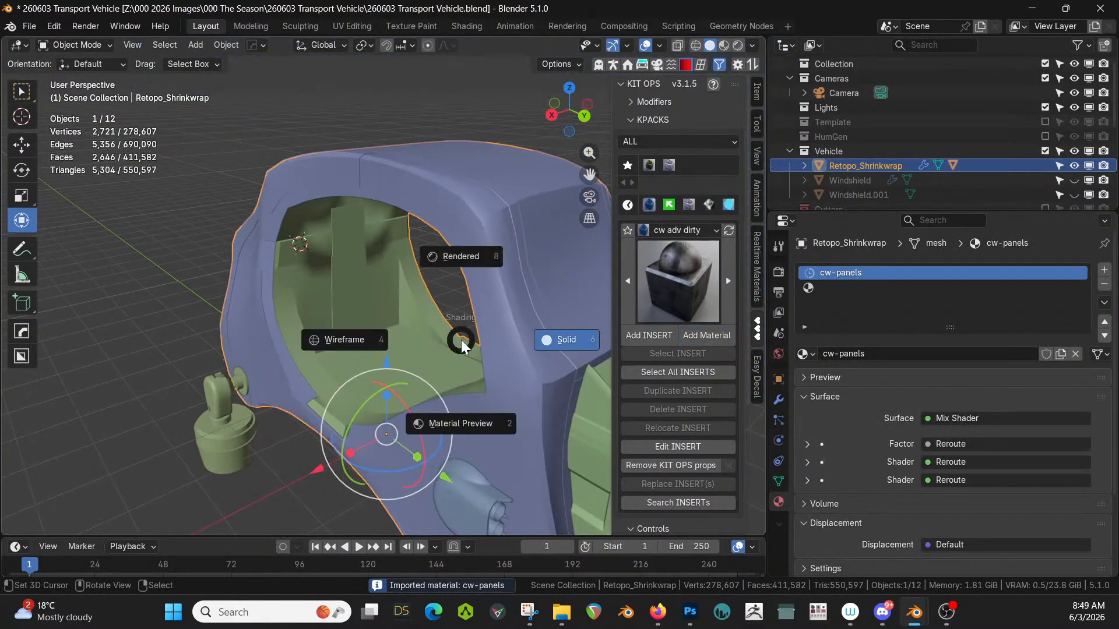
key("8")
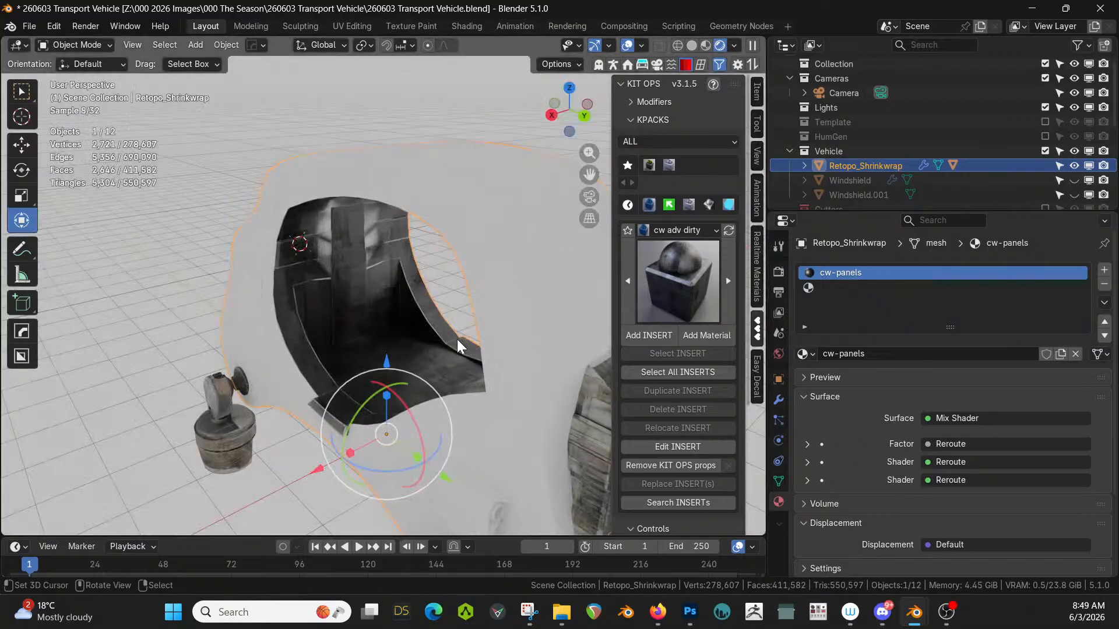
mouse_move(462, 344)
middle_mouse_down()
mouse_move(555, 344)
mouse_move(527, 332)
mouse_move(484, 348)
mouse_move(580, 332)
mouse_move(565, 318)
mouse_move(487, 369)
mouse_move(575, 375)
mouse_move(577, 364)
middle_mouse_up()
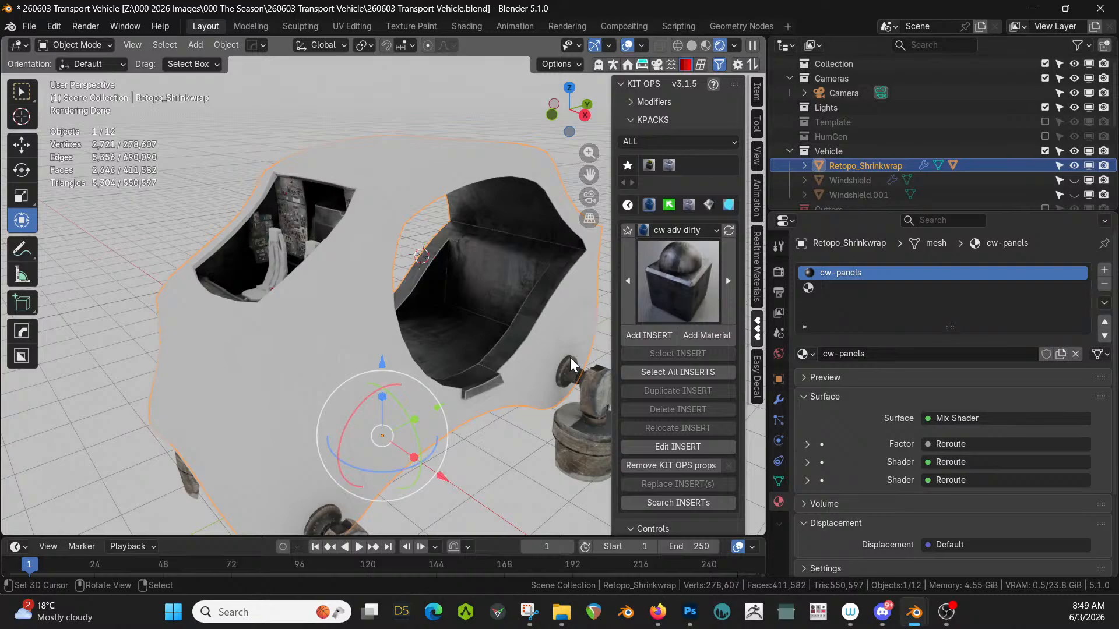
left_click(363, 301)
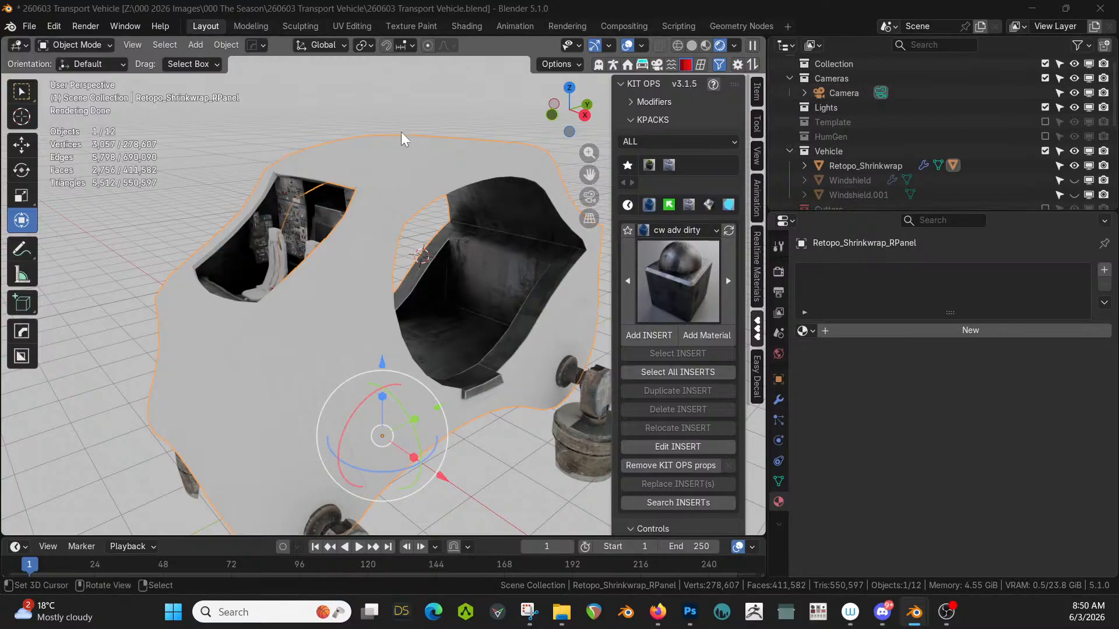
left_click(389, 156)
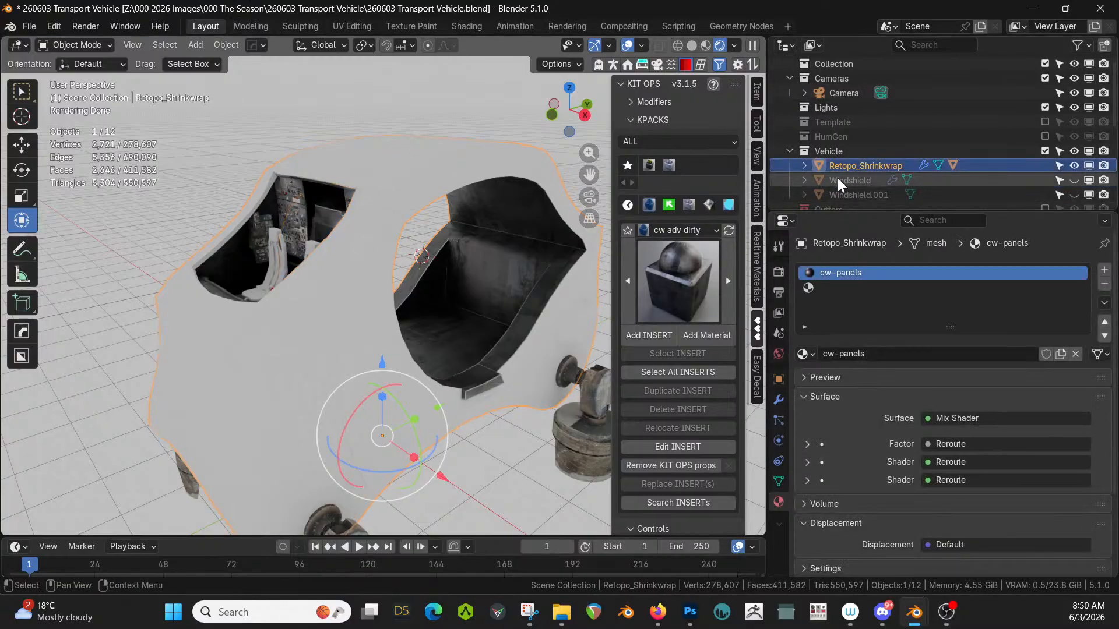
Select Retopo_Shrinkwrap_RPanel under Retopo_Shrinkwrap and apply the Dirty Yellow Paint on Dented Metal material to it.
left_click(805, 166)
scroll(822, 166, "down", 2)
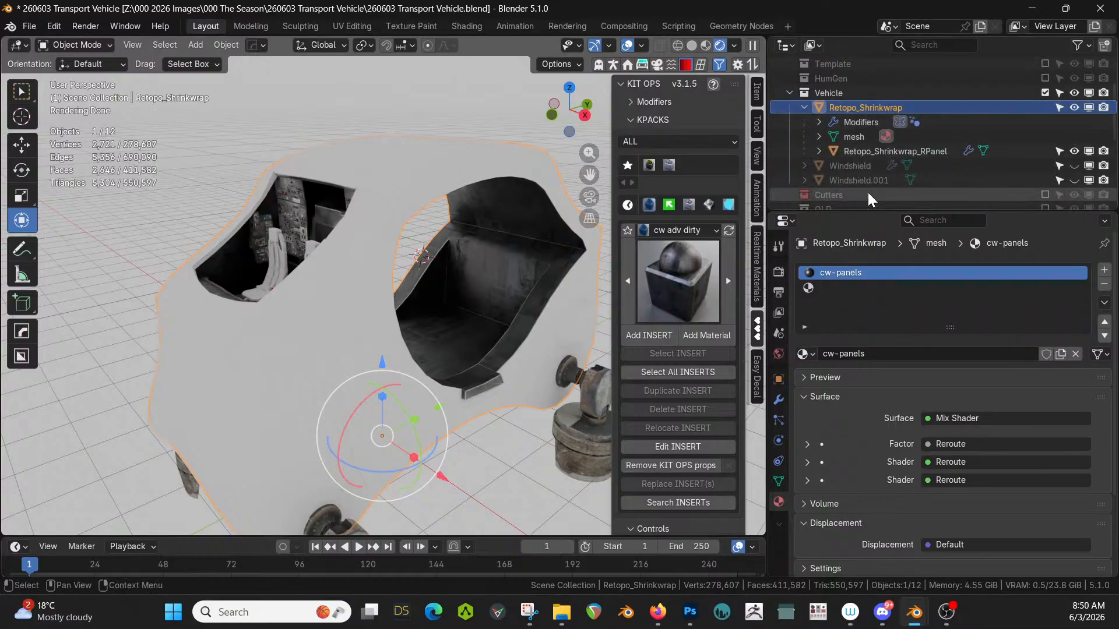
left_click(885, 152)
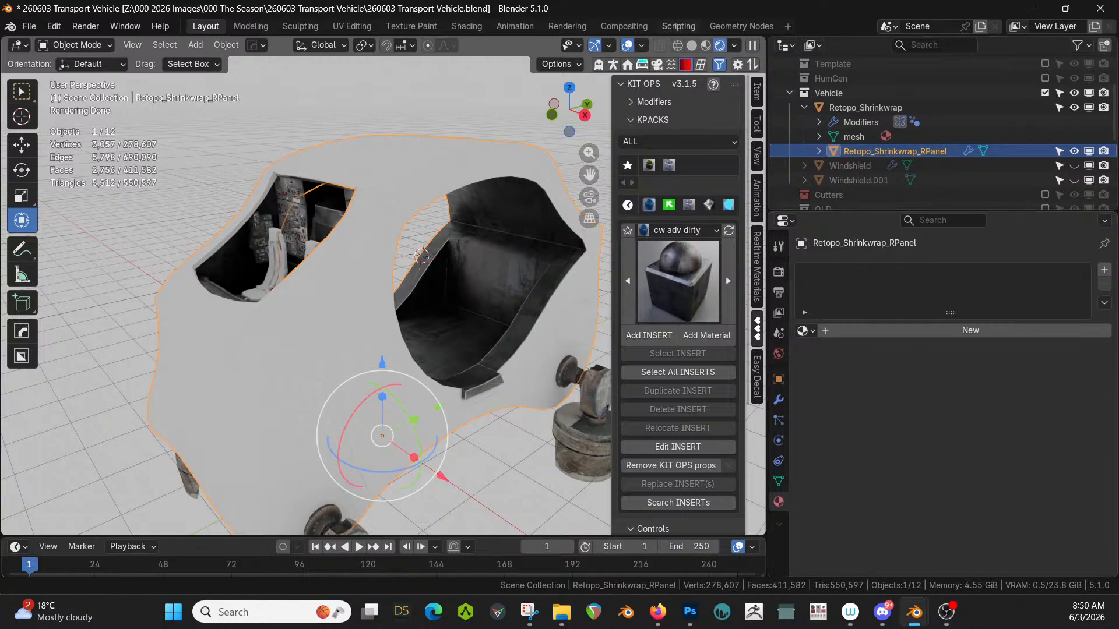
mouse_move(856, 250)
left_mouse_down()
mouse_move(900, 322)
mouse_move(903, 288)
mouse_move(892, 306)
mouse_move(907, 295)
left_mouse_up()
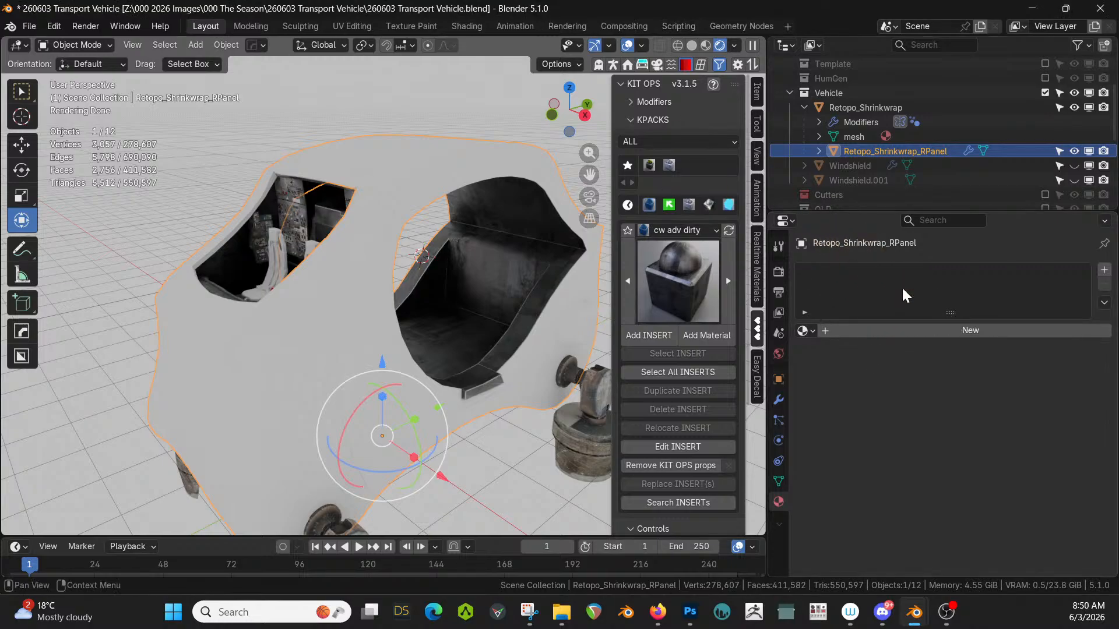
mouse_move(297, 3)
left_mouse_down()
mouse_move(302, 54)
mouse_move(399, 165)
left_mouse_up()
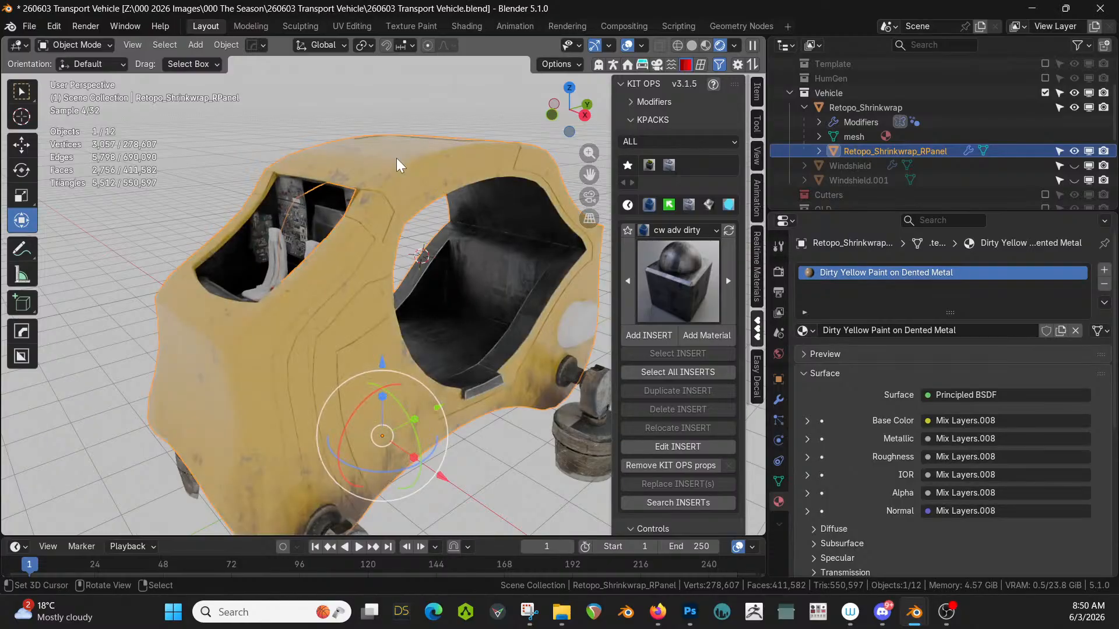
Join the unpainted white nozzle housing on the side of the body into Retopo_Shrinkwrap_RPanel.
middle_click_drag(393, 334, 247, 345)
middle_click_drag(330, 365, 260, 352)
middle_click_drag(379, 349, 352, 369)
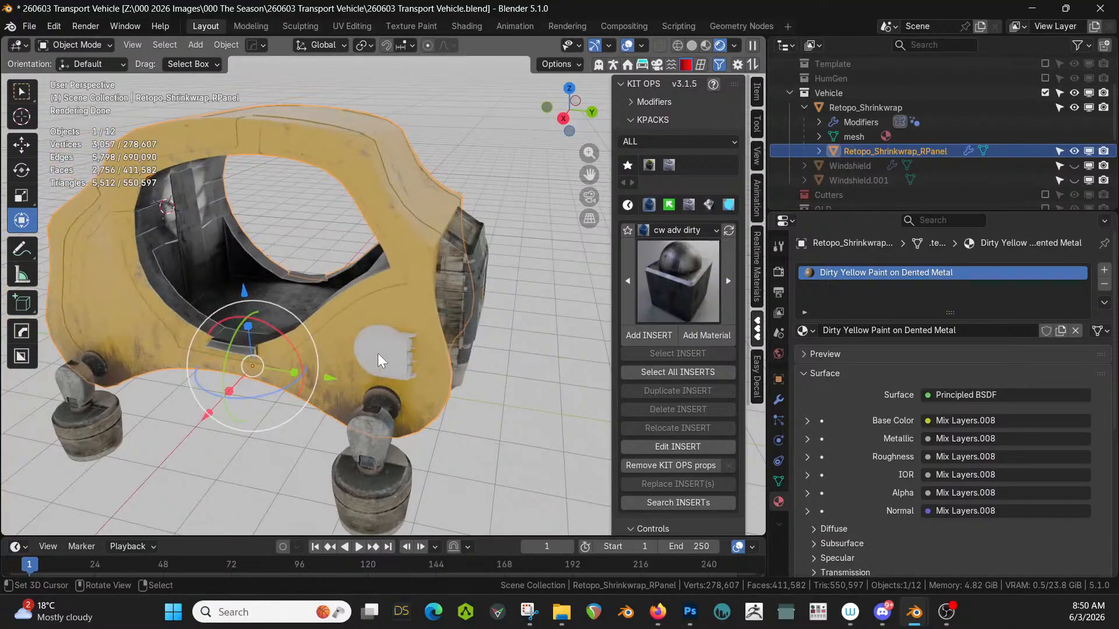
left_click(378, 353, "shift")
left_click(412, 281, "shift")
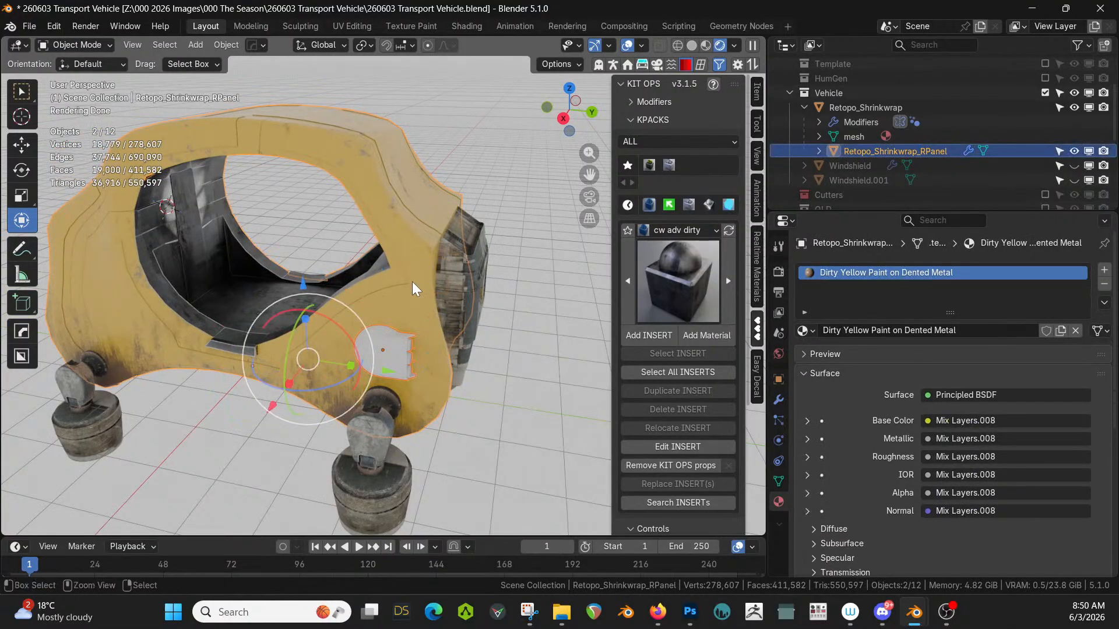
key("ctrl+j")
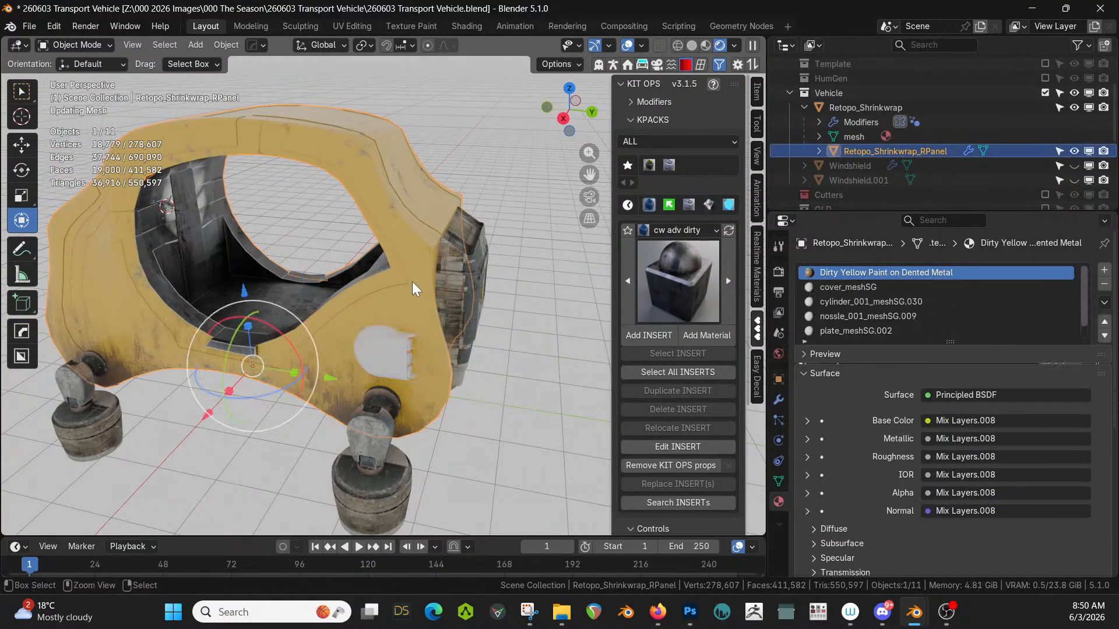
Remove the cover_meshSG material slot, then reorder main_meshSG.029 directly below the yellow paint and remove it too.
left_click(866, 287)
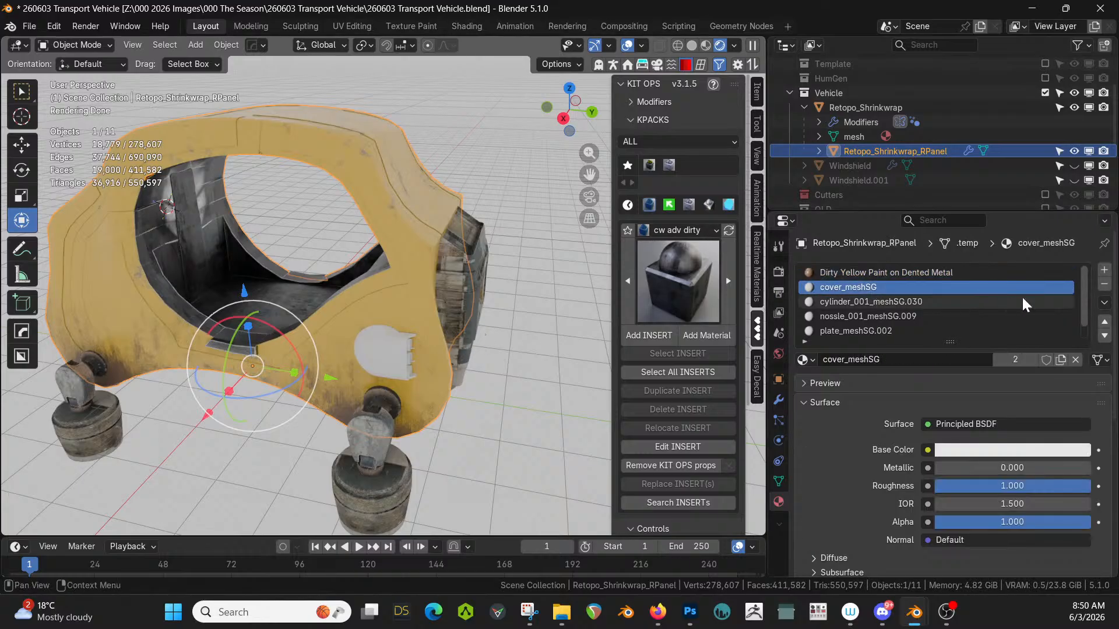
left_click(1104, 287)
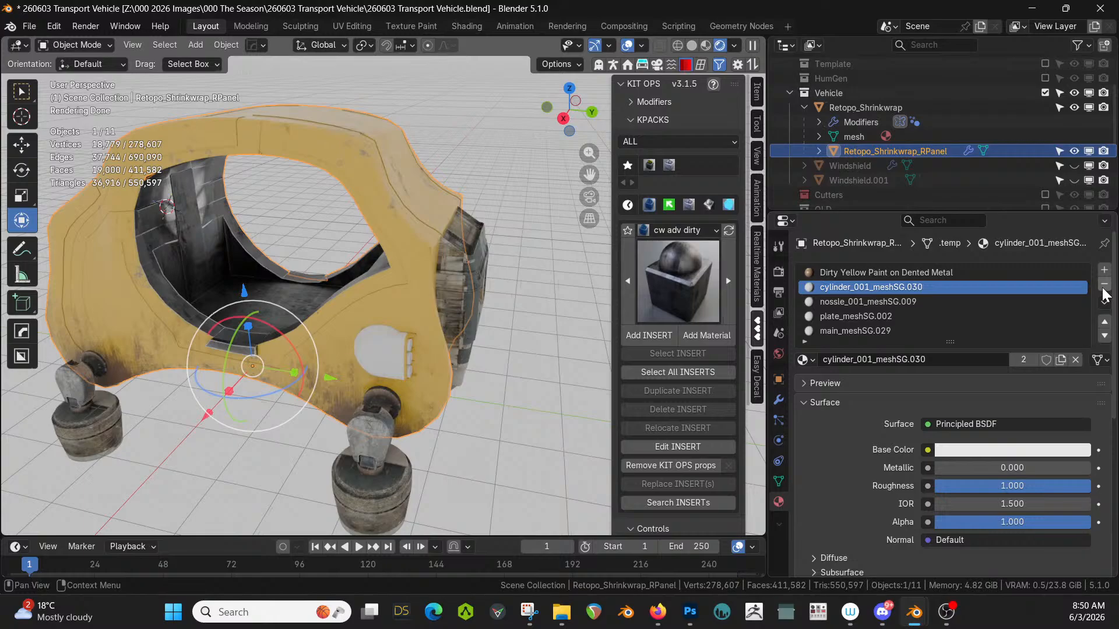
scroll(373, 346, "up", 4)
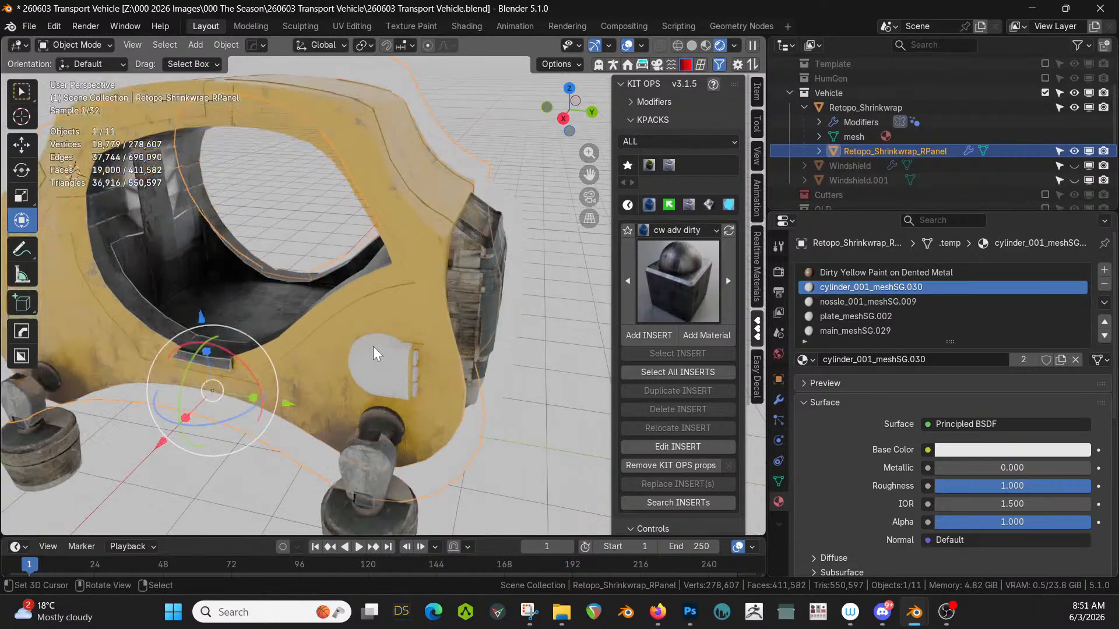
key("Tab")
left_click(863, 331)
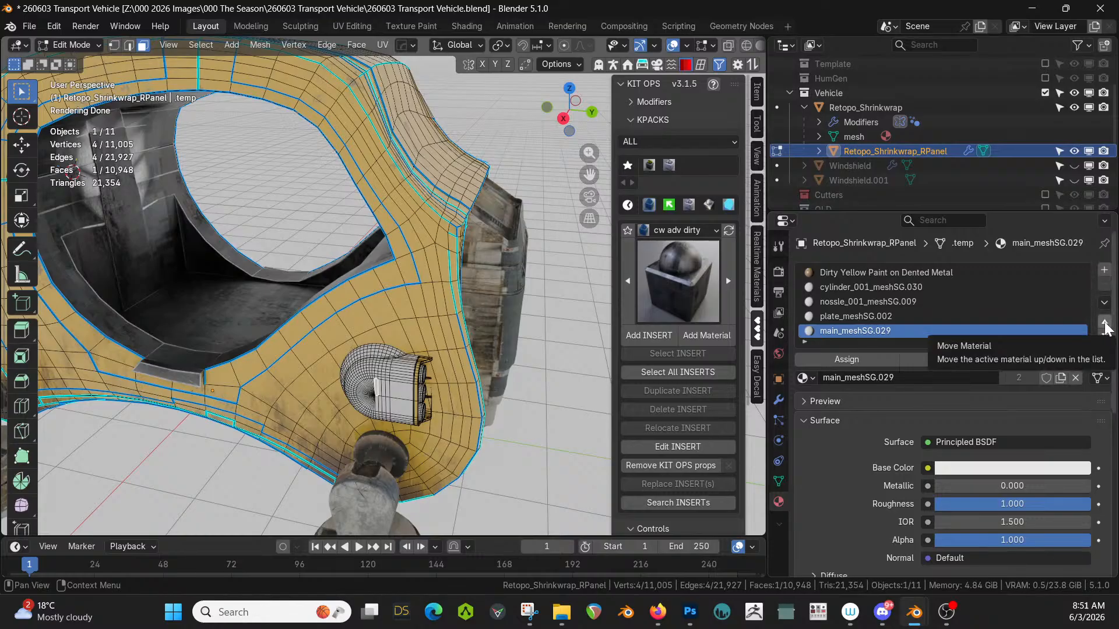
left_click(1104, 322)
left_click(1104, 322)
left_click(1105, 323)
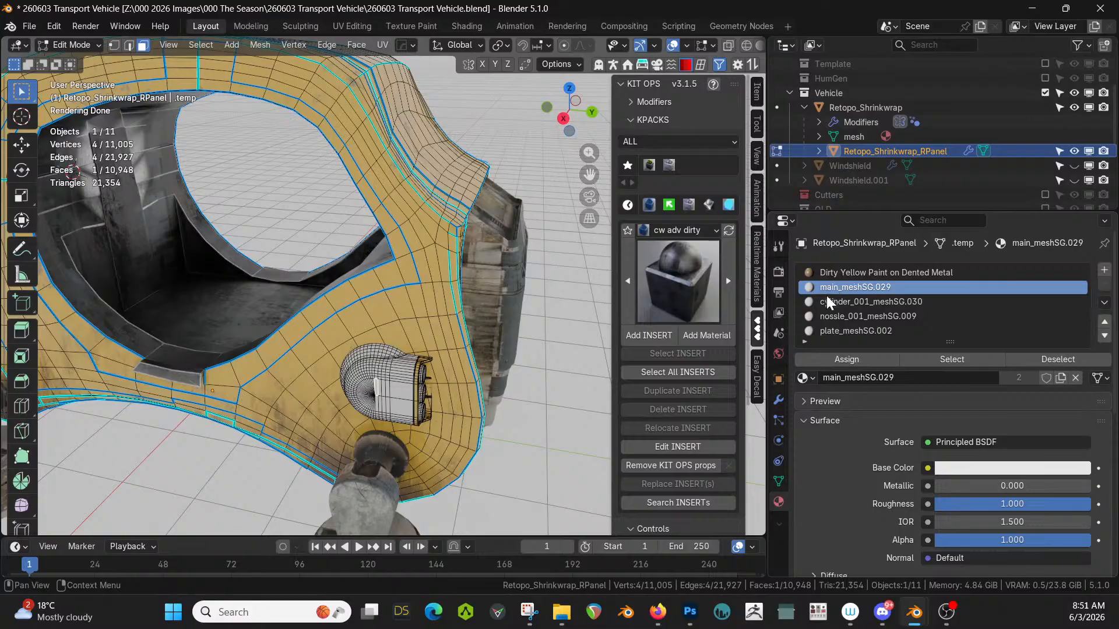
key("Tab")
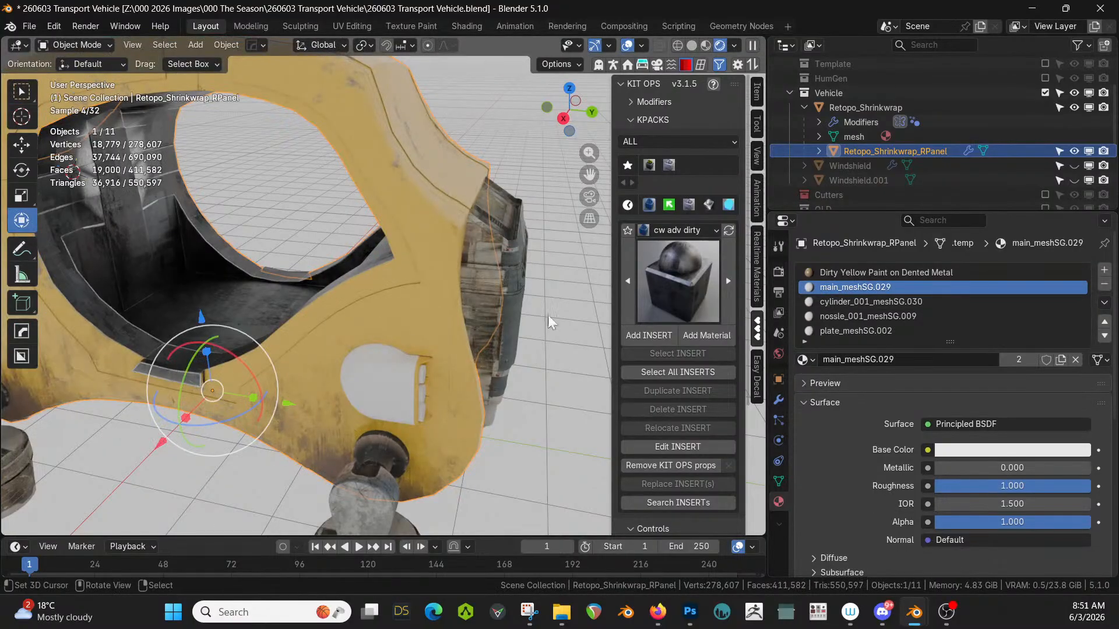
left_click(1104, 285)
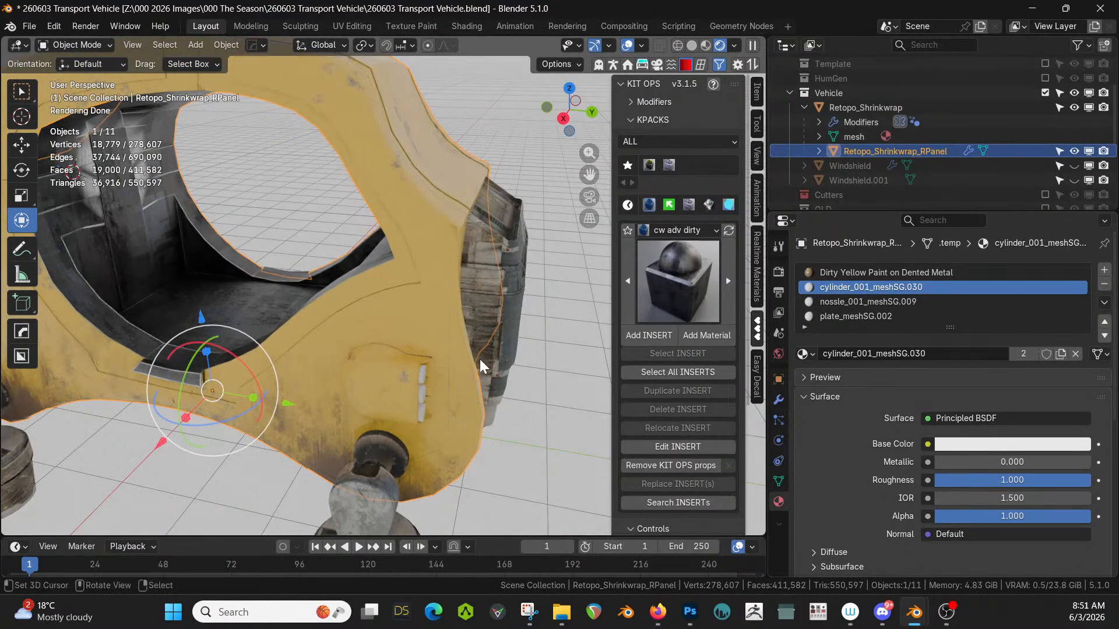
Replace the cylinder_001_meshSG.030 material with Distressed Hull Texture and remove the nossle_001_meshSG.009 and plate_meshSG.002 slots.
middle_click_drag(481, 359, 386, 230)
scroll(429, 331, "up", 3)
middle_click_drag(362, 320, 353, 302)
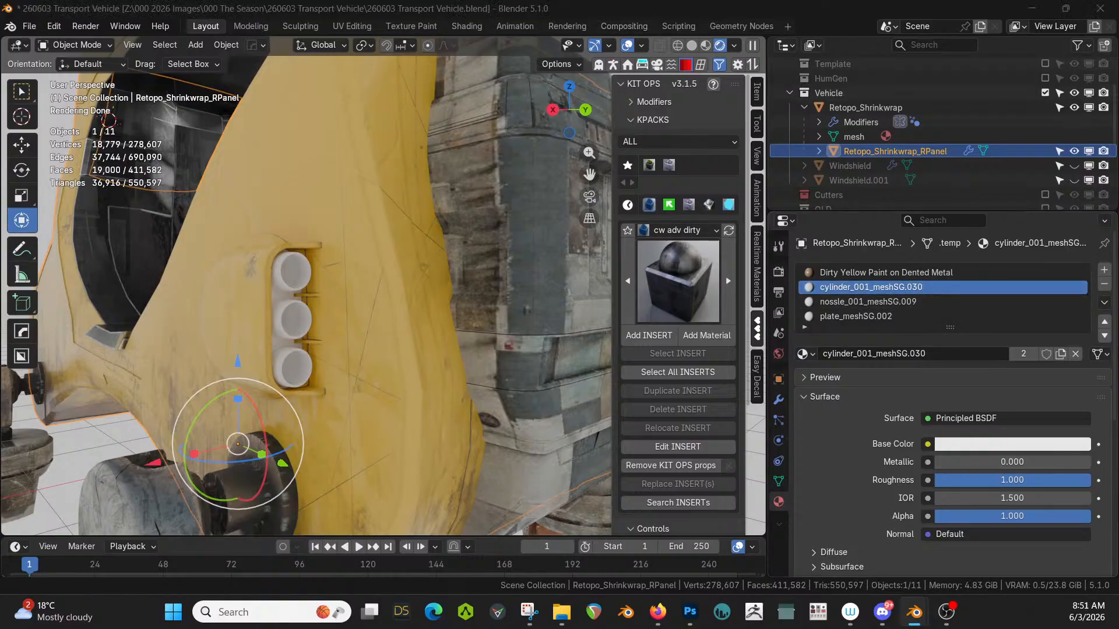
left_click_drag(687, 24, 878, 287)
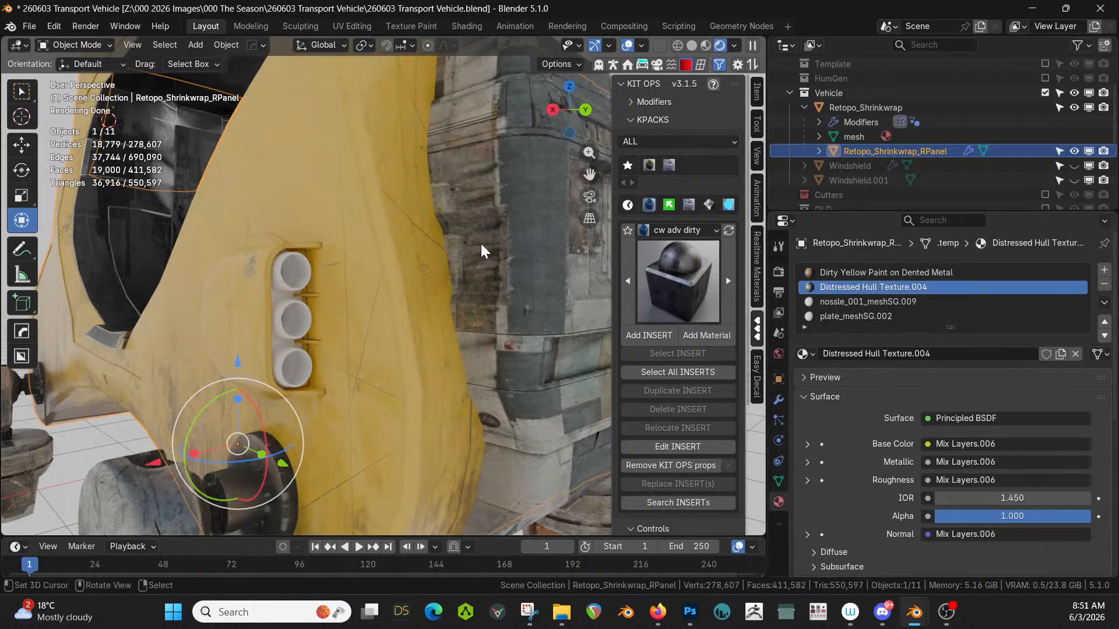
left_click(901, 300)
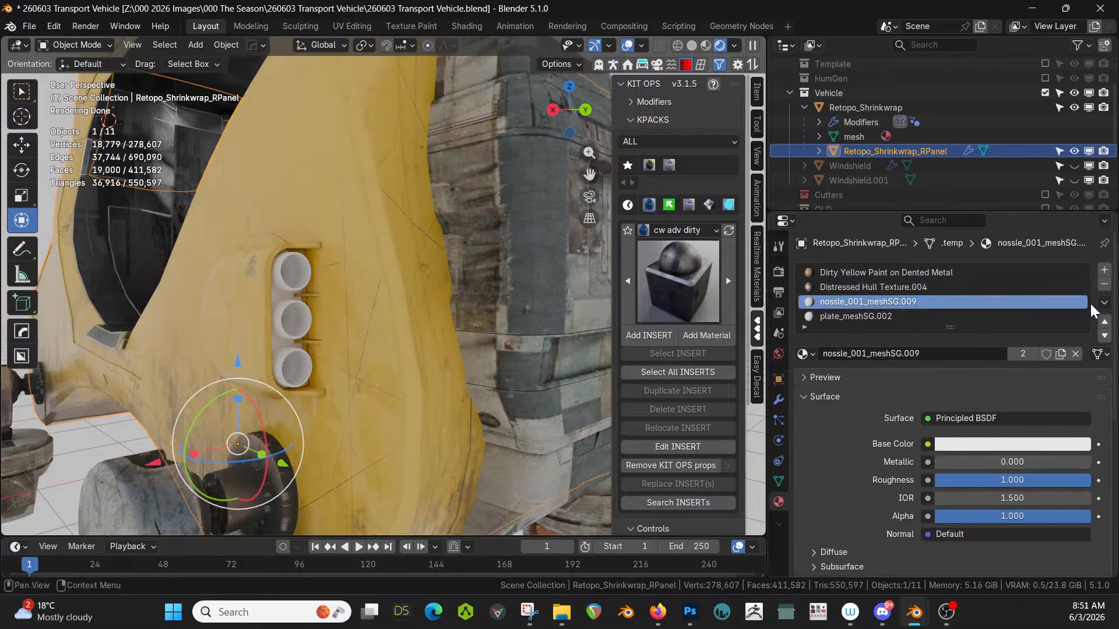
left_click(1105, 284)
left_click(1104, 283)
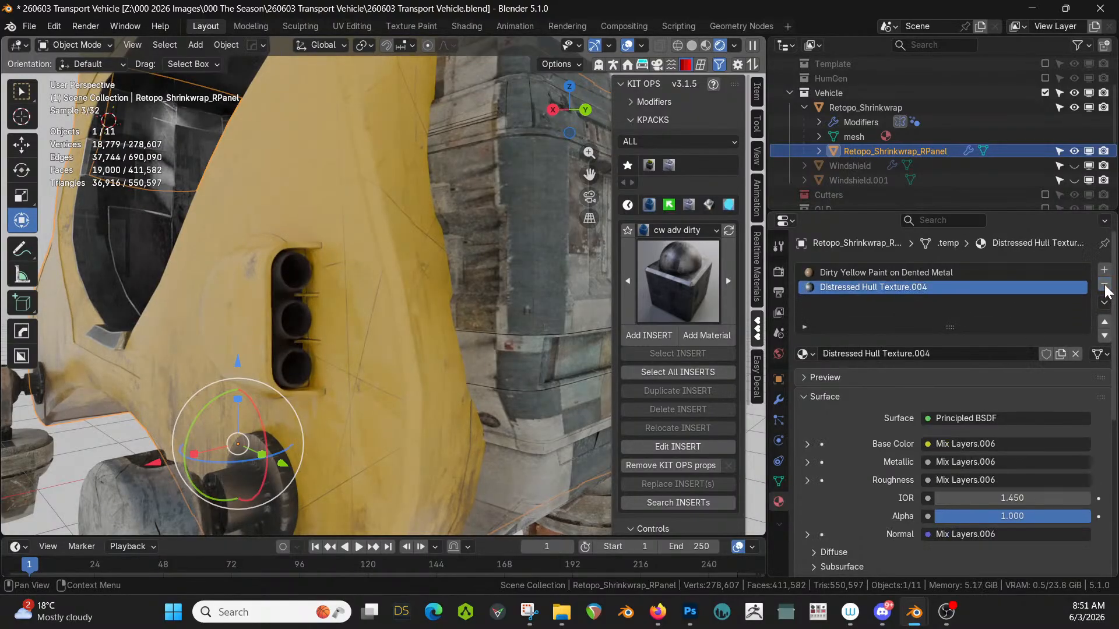
Switch to solid shading and select the linked faces of the roof panel in Edit Mode, delimited by sharp edges.
middle_click_drag(294, 317, 341, 327)
scroll(341, 328, "down", 4)
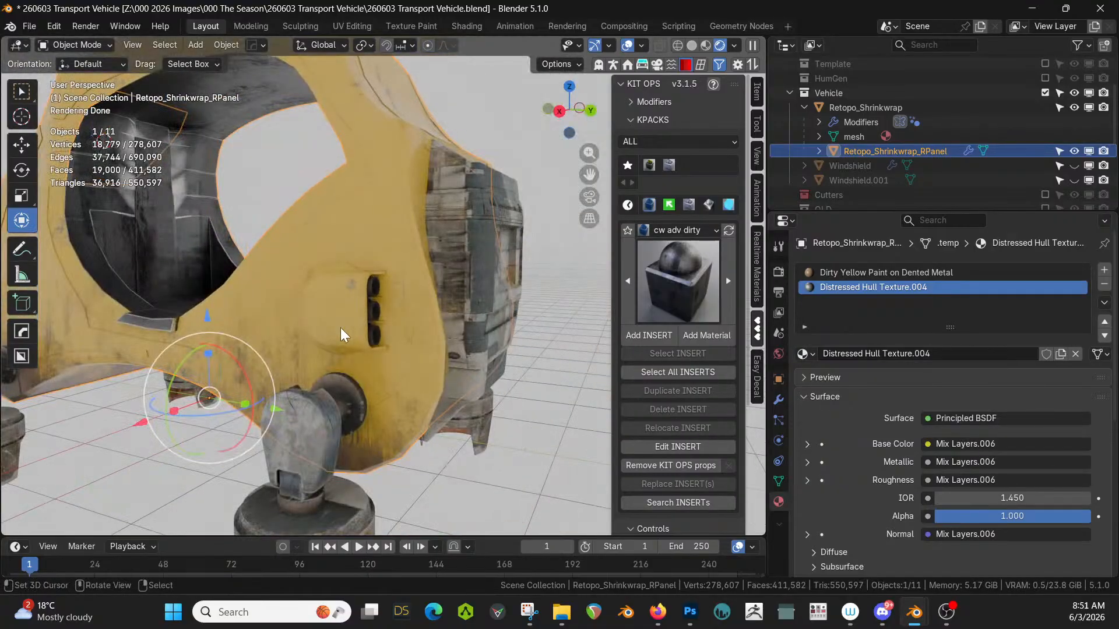
middle_click_drag(341, 328, 341, 441)
scroll(363, 345, "down", 5)
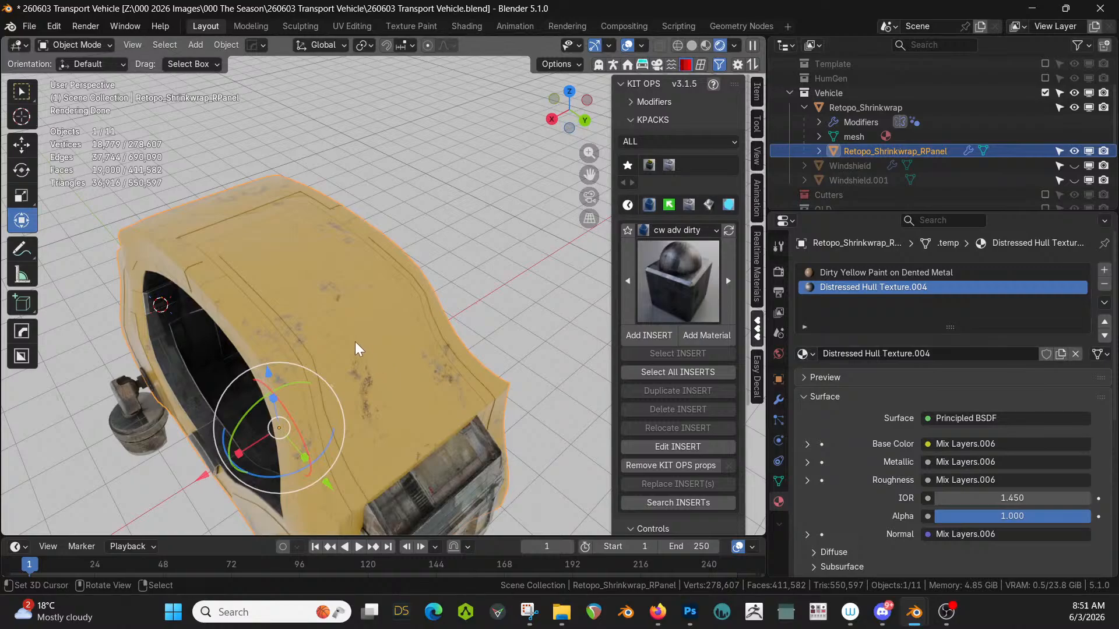
key("z")
key("s")
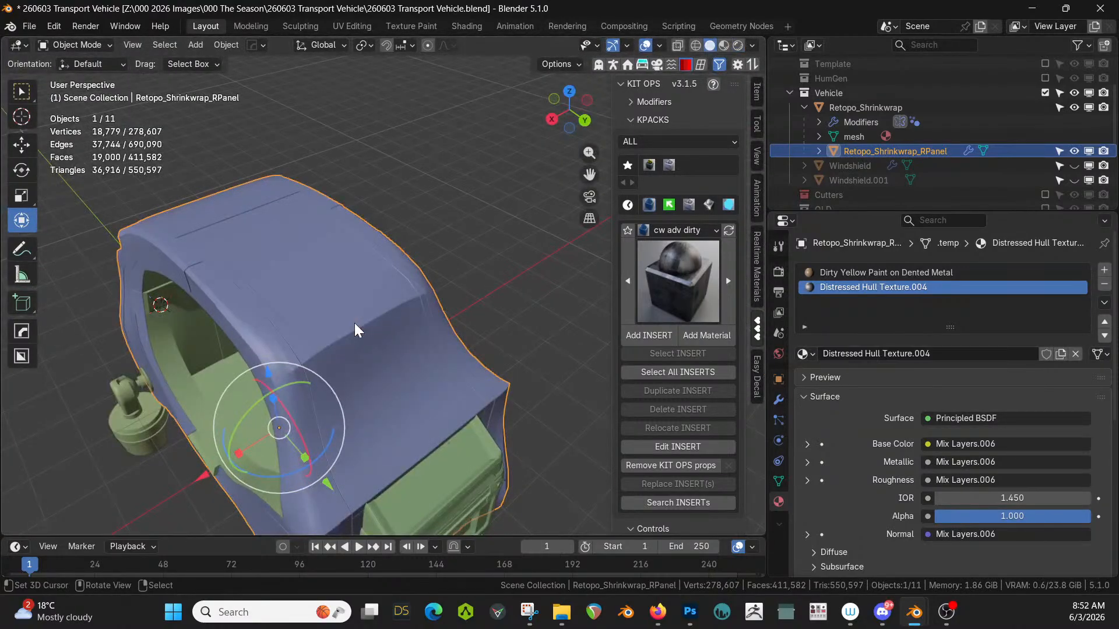
key("Tab")
left_click(327, 295)
key("ctrl+l")
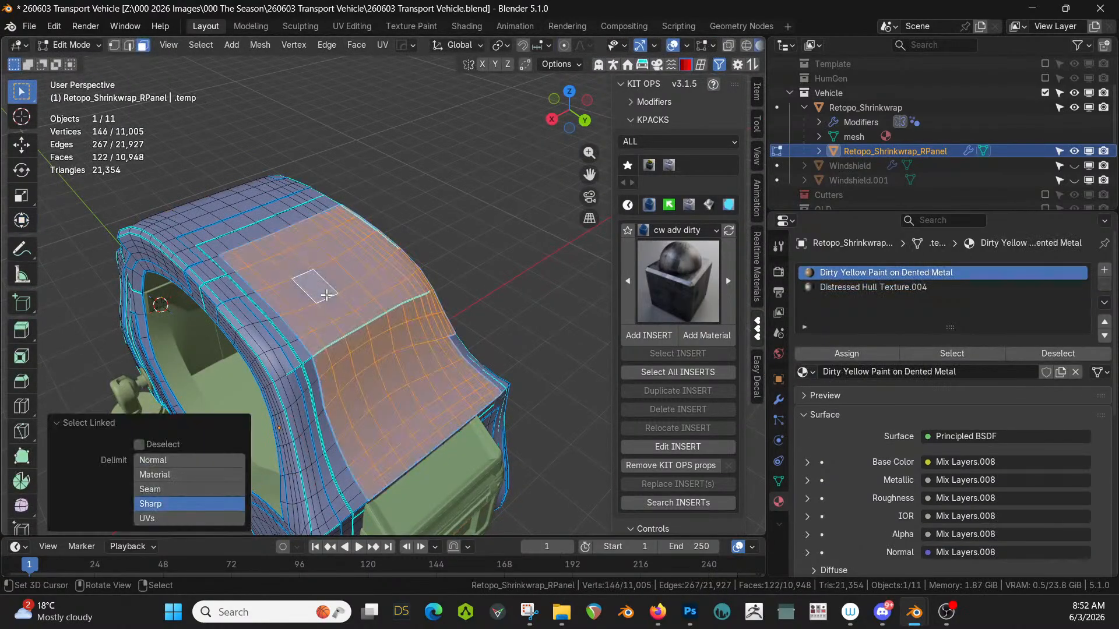
Extrude the selected roof panel outward about 0.15 m, scale it to about 0.95, and return to Object Mode.
middle_click_drag(352, 314, 387, 267)
key("e")
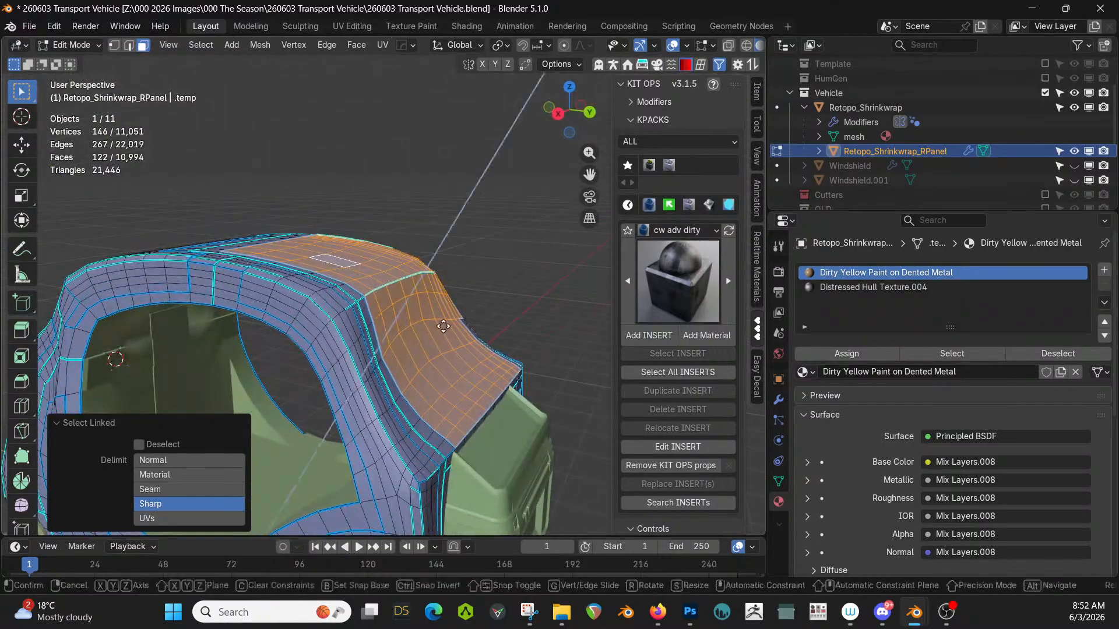
left_click(454, 318)
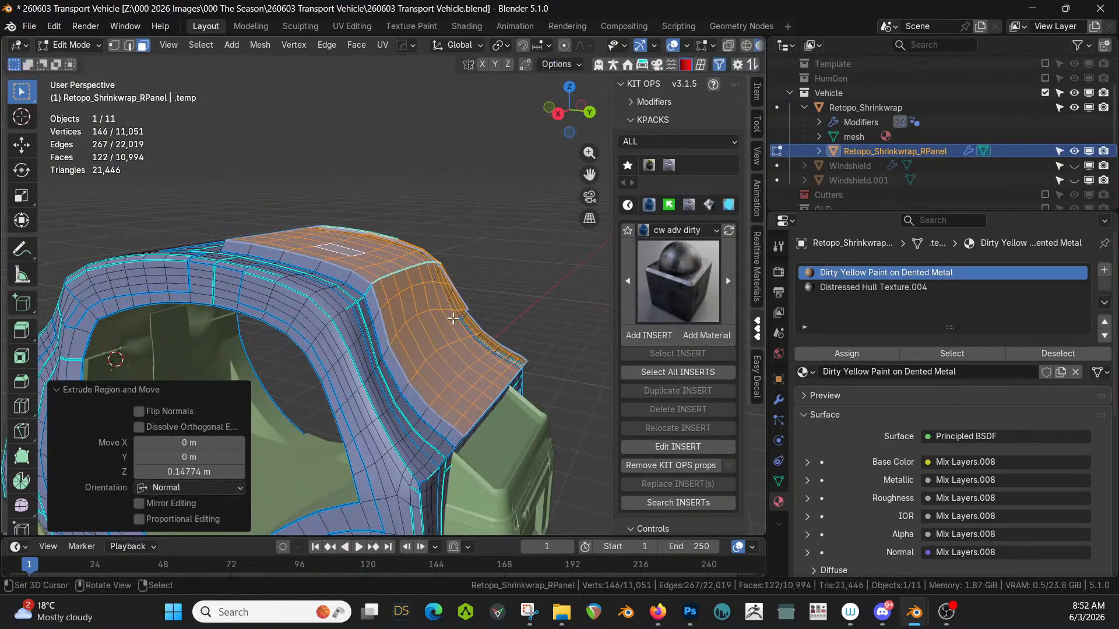
key("s")
left_click(499, 384)
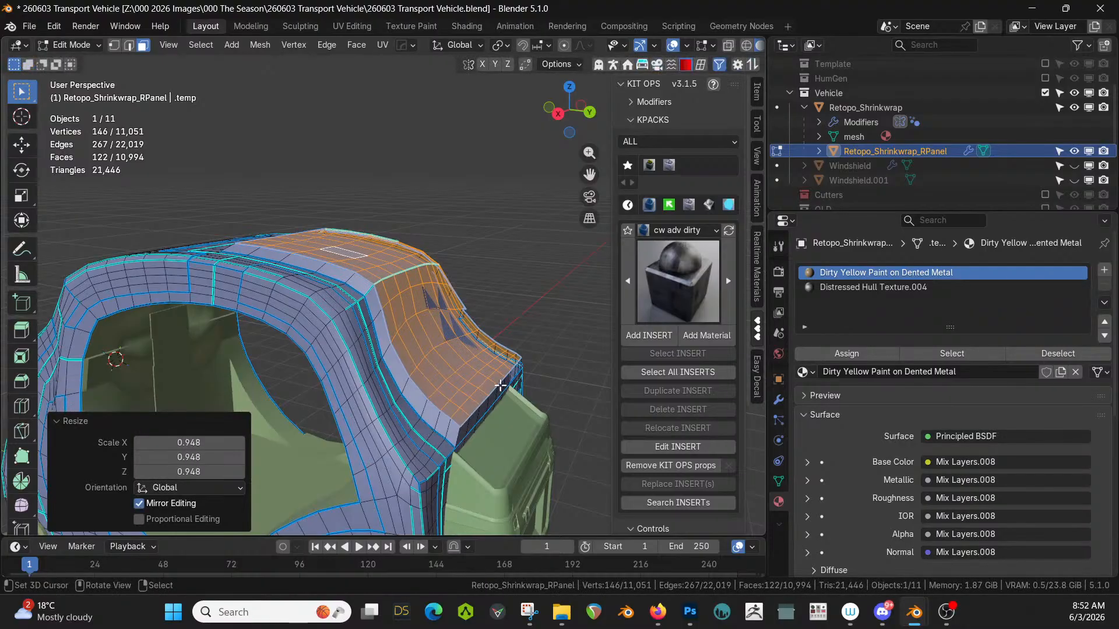
key("Tab")
Inspect the raised roof panel and painted body from several sides in rendered shading, then return to solid shading.
middle_click_drag(500, 386, 669, 317)
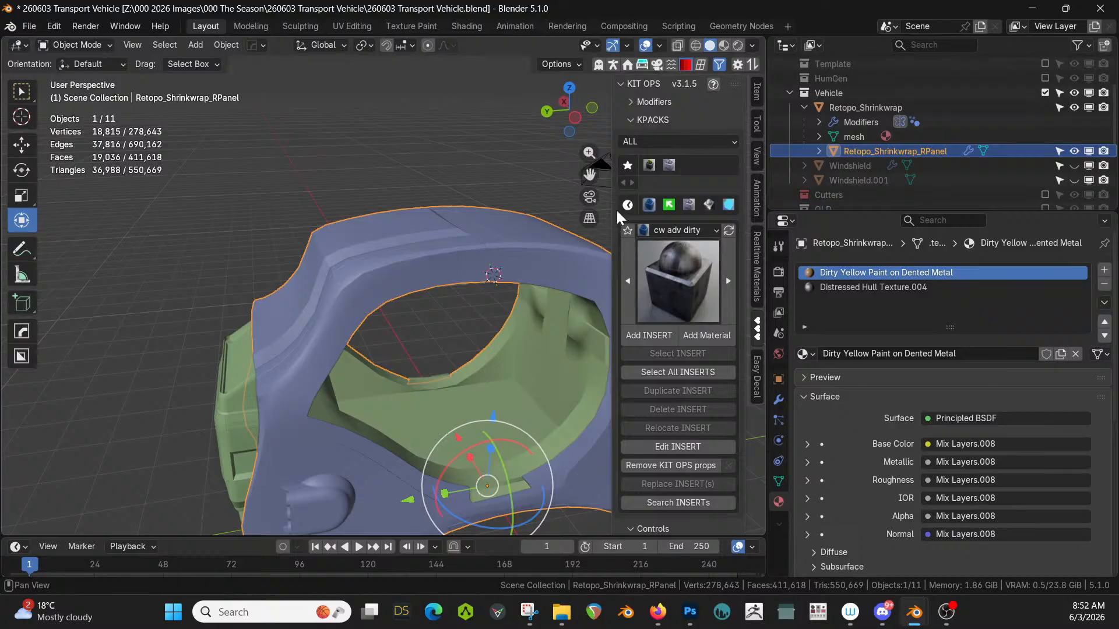
middle_click_drag(407, 299, 251, 309)
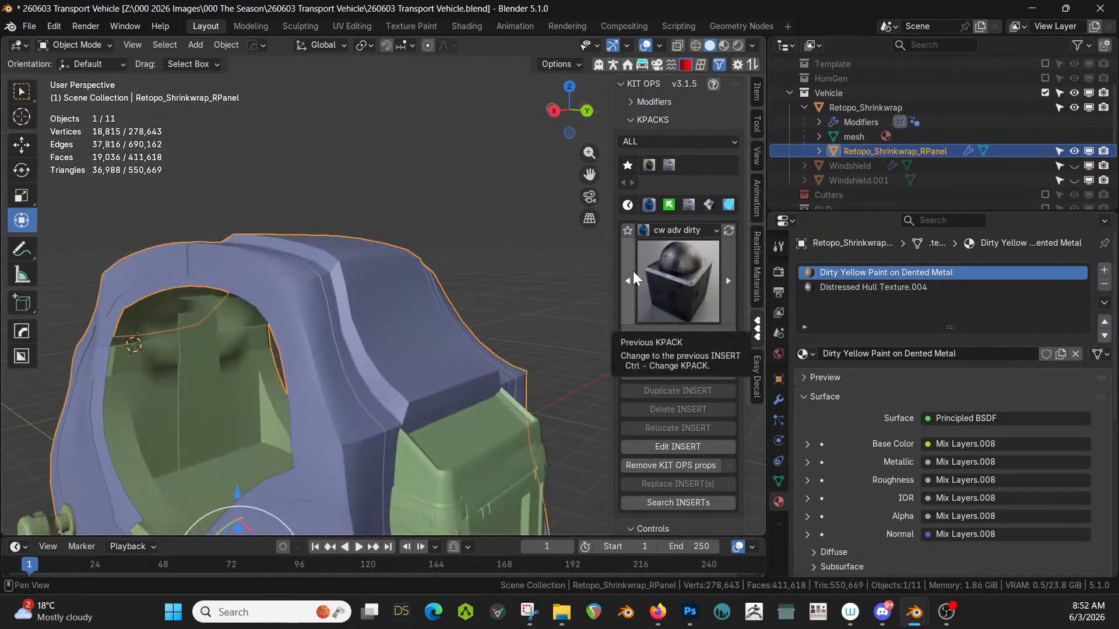
key("z")
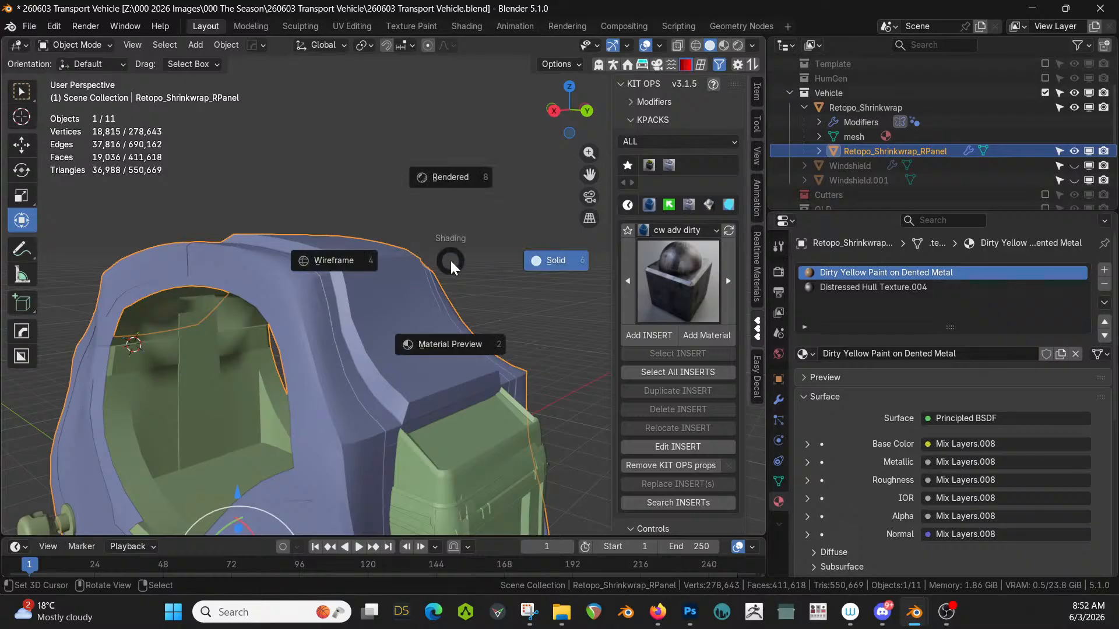
key("8")
mouse_move(450, 260)
middle_mouse_down()
mouse_move(540, 250)
mouse_move(521, 262)
mouse_move(563, 282)
mouse_move(539, 276)
mouse_move(621, 266)
mouse_move(487, 292)
mouse_move(470, 204)
middle_mouse_up()
scroll(512, 261, "down", 3)
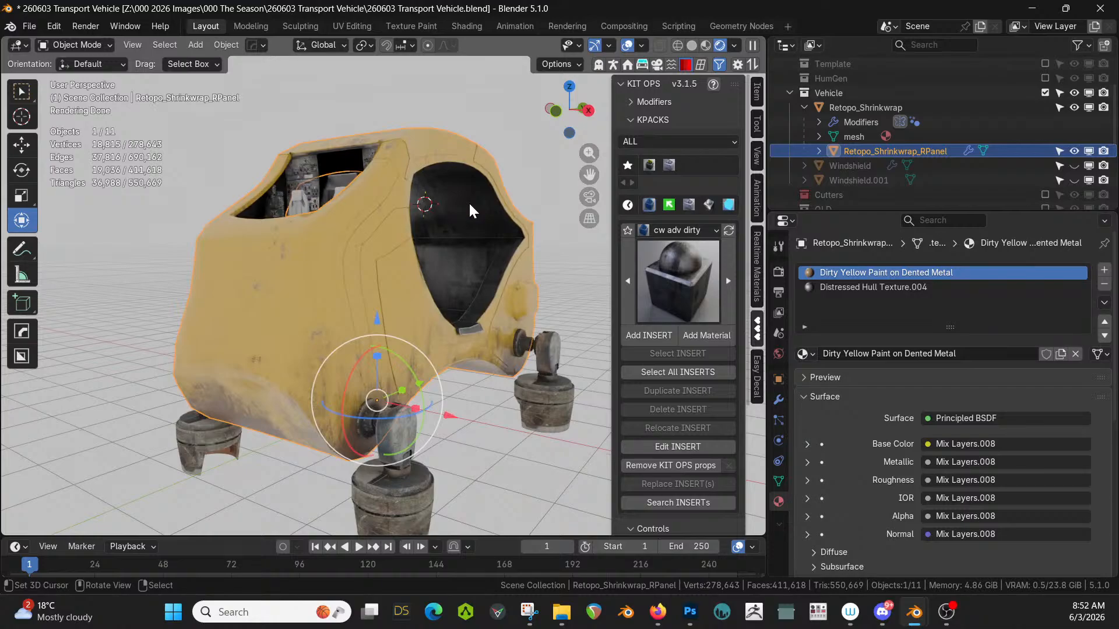
key("z")
key("6")
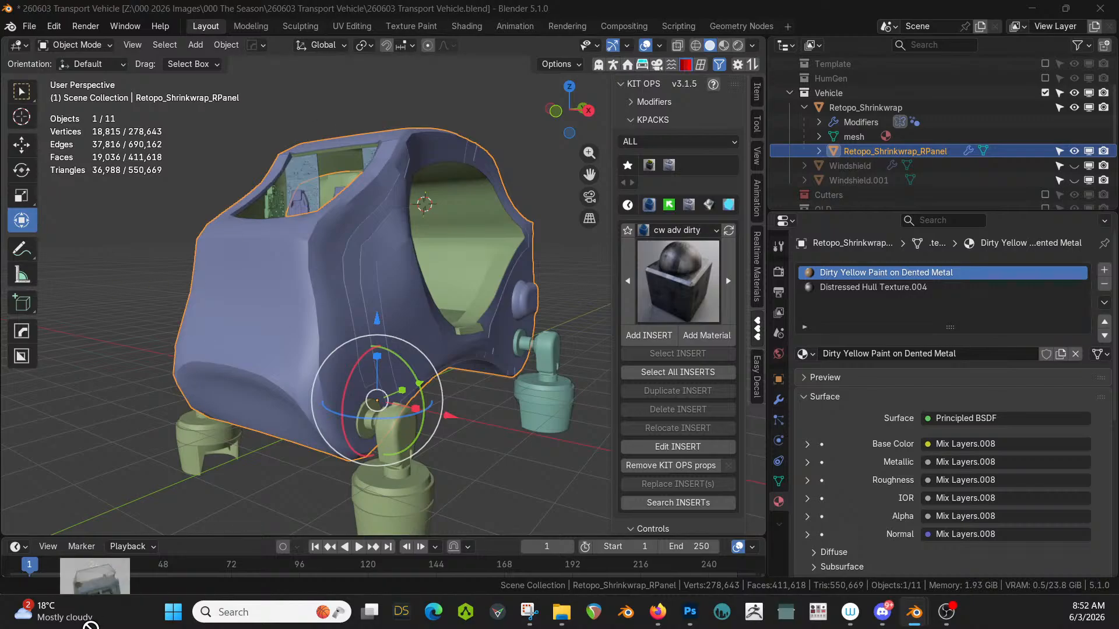
Place the Shell_07 asset at the lower end of the vehicle body, clear its rotation and frame it.
left_click_drag(90, 624, 275, 420)
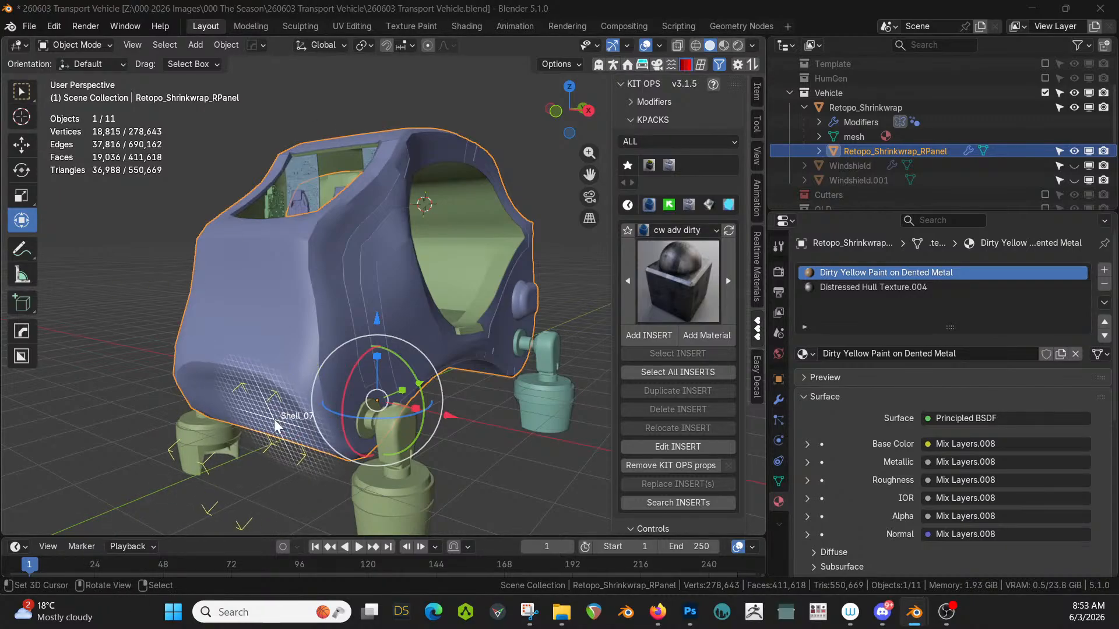
key("alt+r")
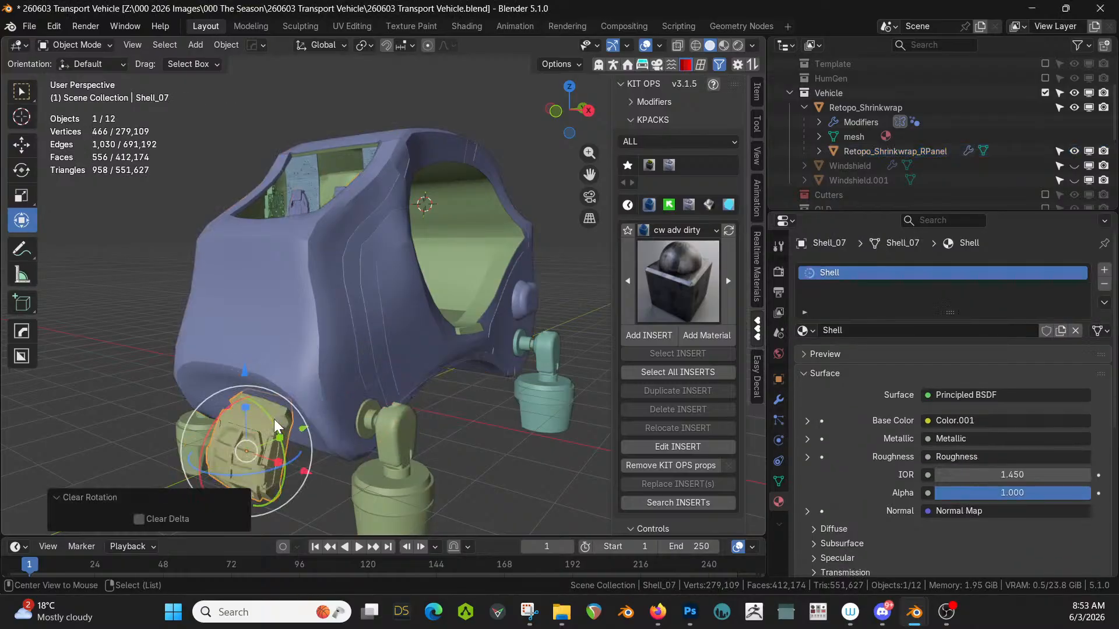
key("KP_Decimal")
middle_click_drag(285, 418, 478, 424)
scroll(434, 409, "down", 4)
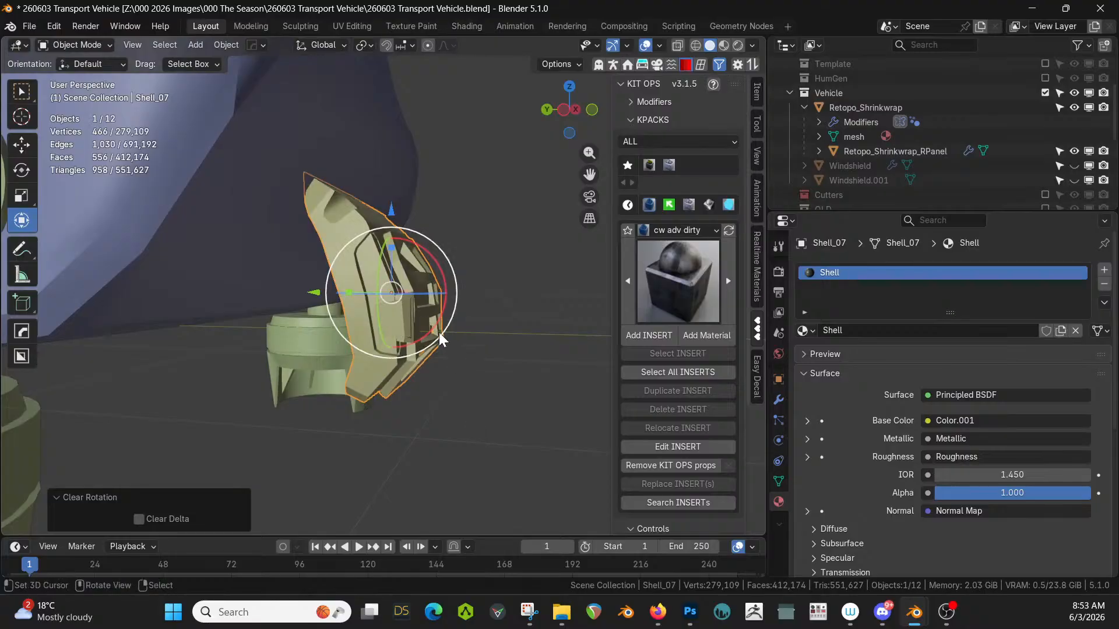
Rotate Shell_07 about 47° around the global X axis and set the transform orientation to Local.
left_click_drag(429, 271, 433, 362)
left_click(336, 45)
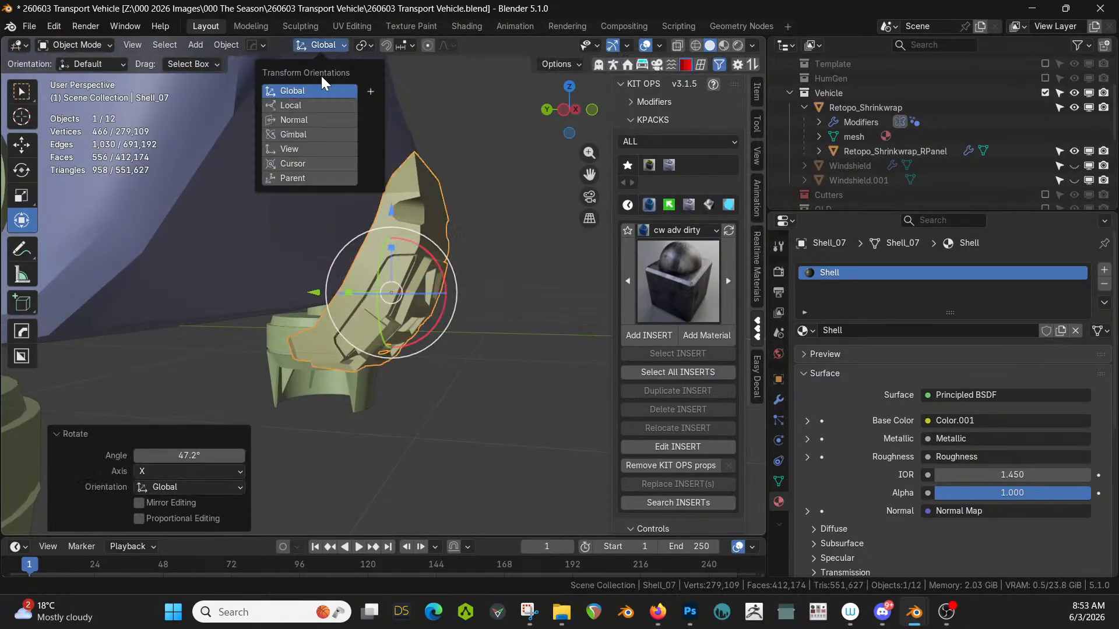
left_click(295, 106)
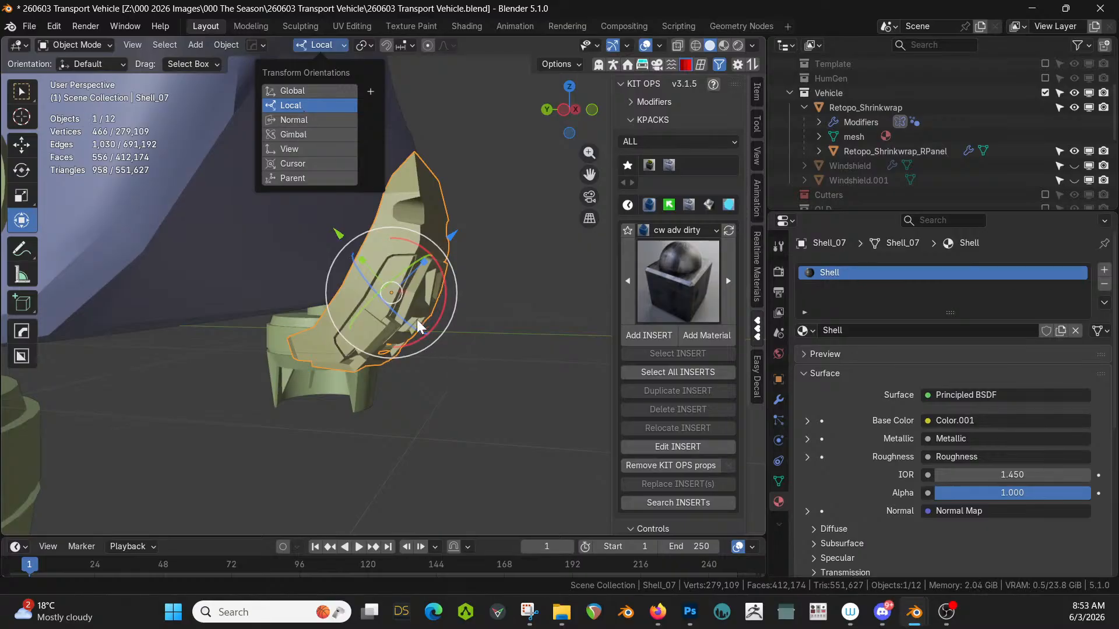
Move Shell_07 about 0.56 m along its local Y axis toward the vehicle body.
key("g")
key("y")
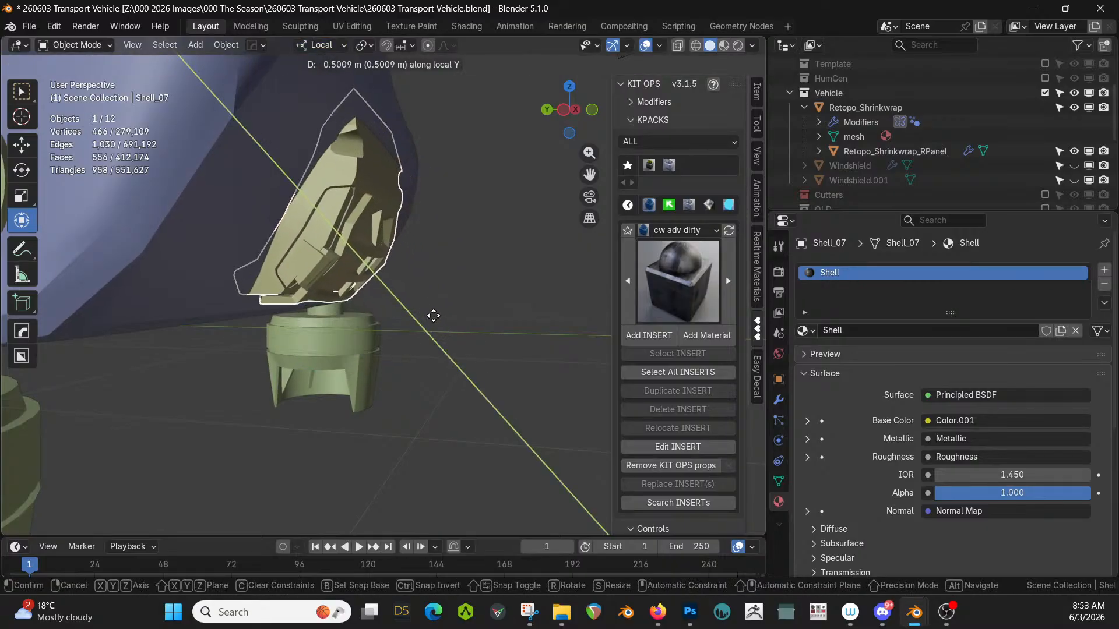
left_click(428, 309)
middle_click_drag(428, 309, 278, 306)
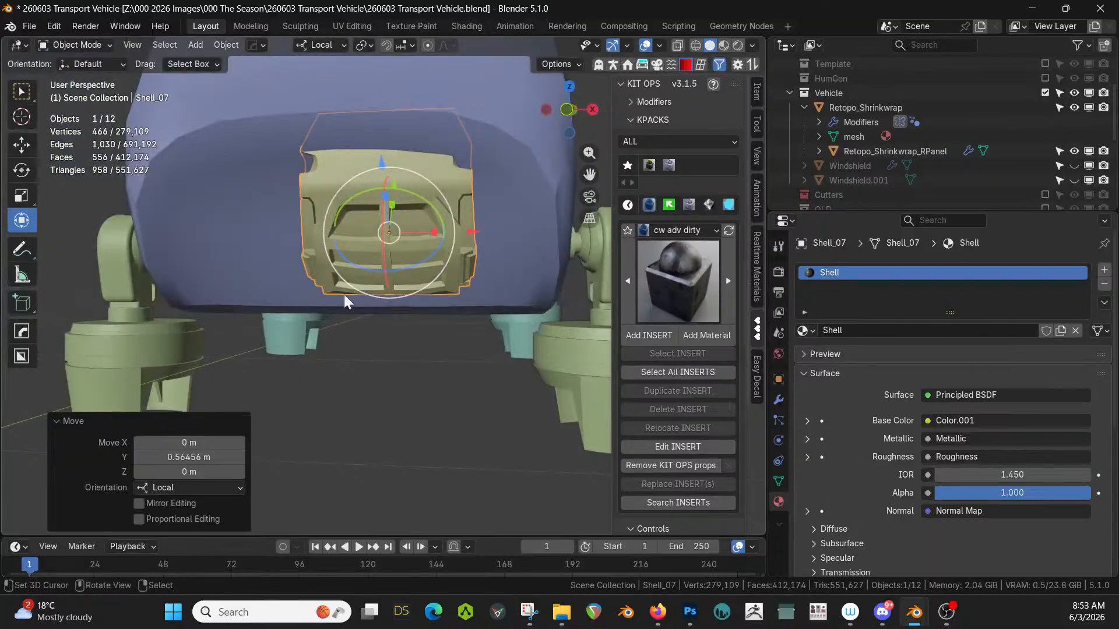
Shift Shell_07 sideways and center it on the vehicle by setting its X location to 0 m.
left_click_drag(472, 232, 439, 247)
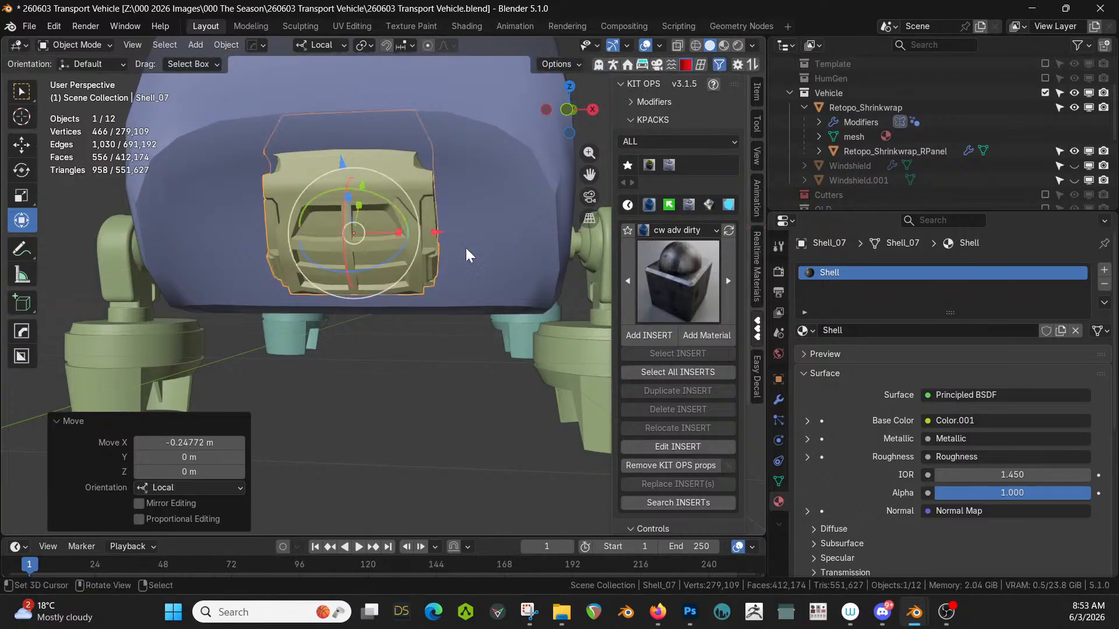
left_click(757, 95)
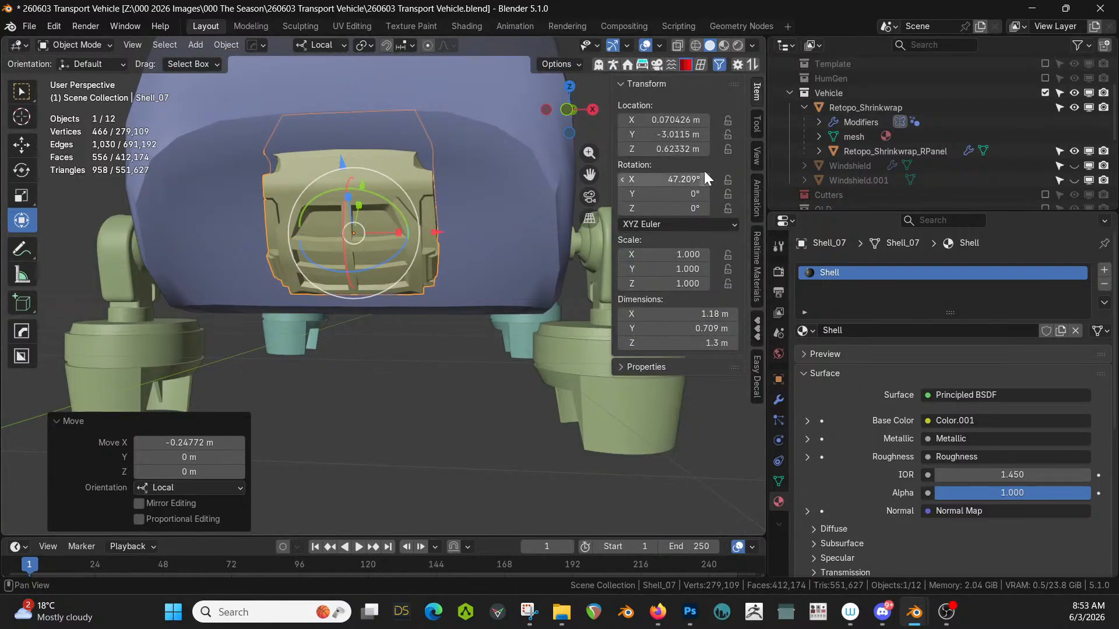
left_click(665, 119)
type("0")
key("Return")
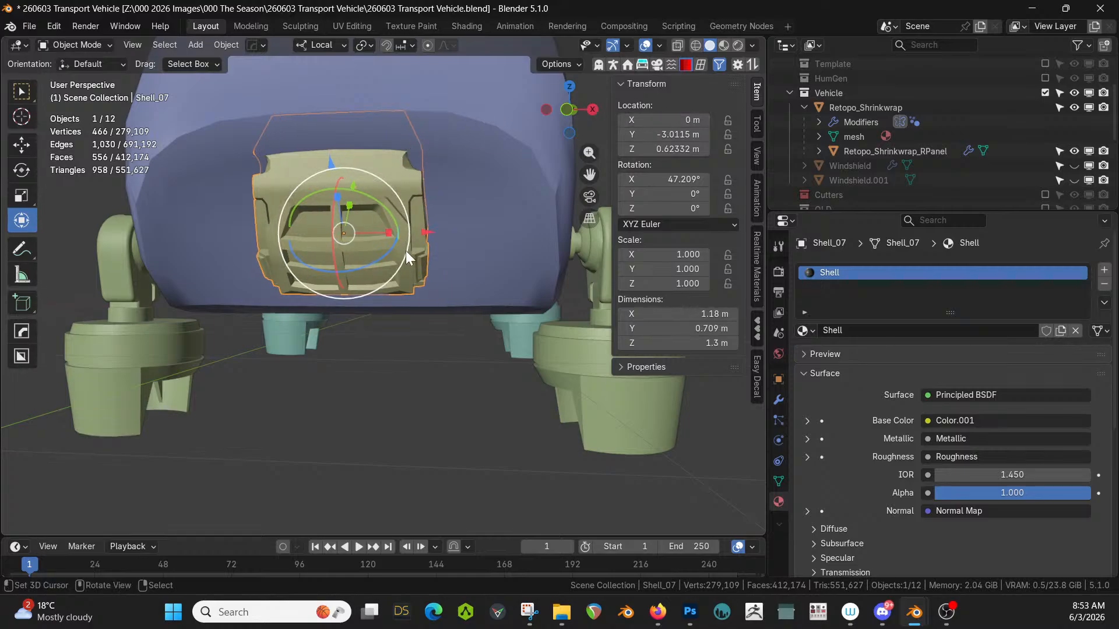
mouse_move(402, 250)
middle_mouse_down()
mouse_move(424, 243)
mouse_move(417, 267)
middle_mouse_up()
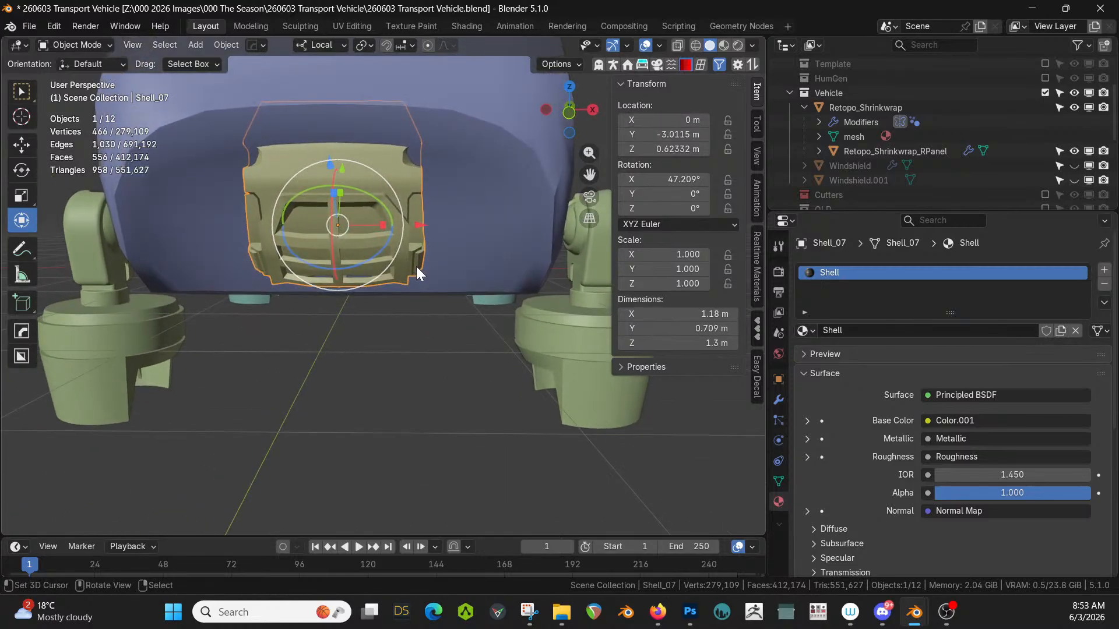
Widen Shell_07 by a factor of about 2.4 along its local X axis to span the body's lower end.
key("s")
key("x")
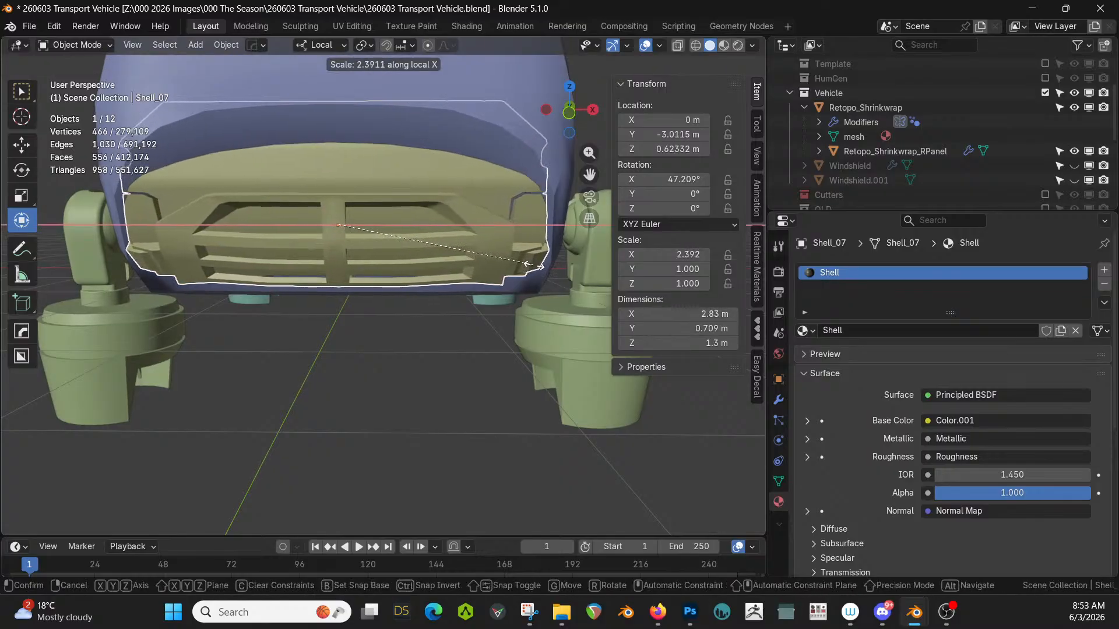
left_click(527, 265)
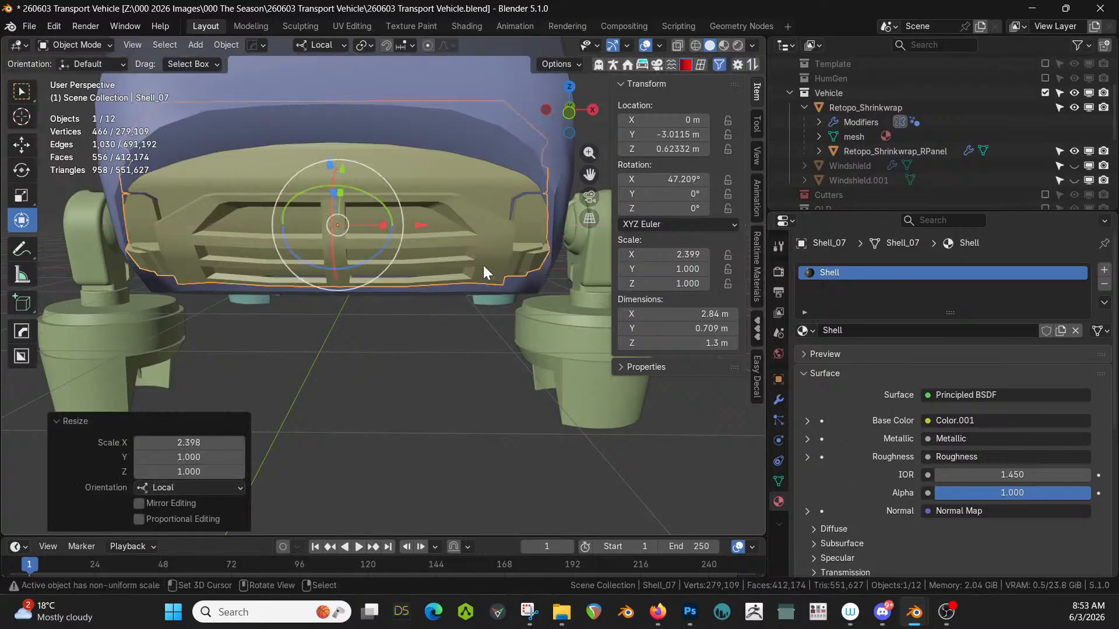
middle_click_drag(483, 265, 529, 265)
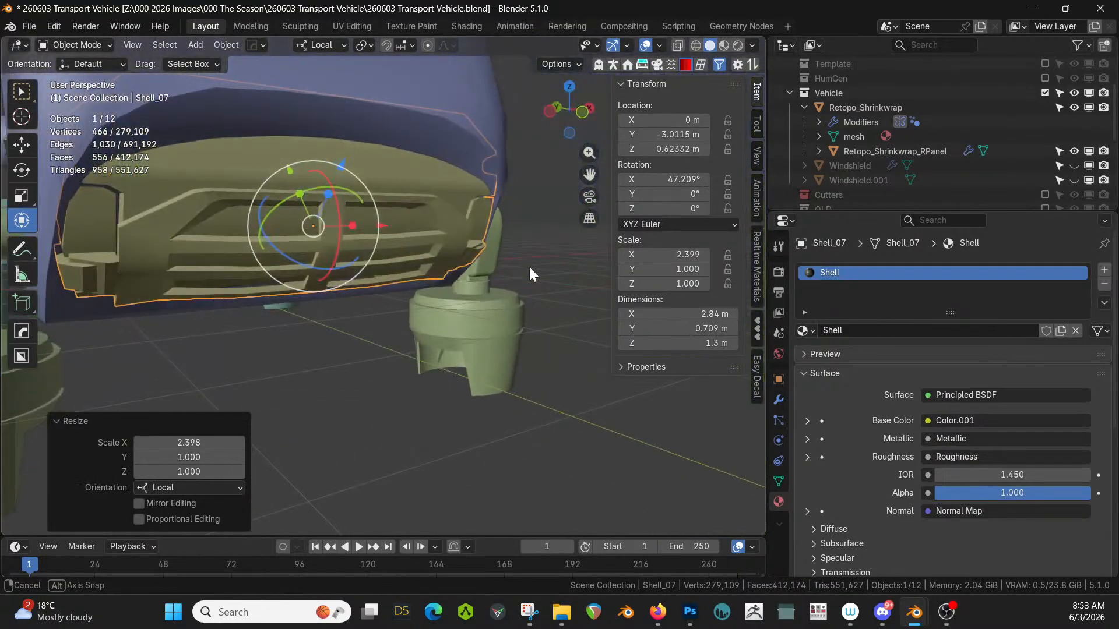
Move Shell_07 about -0.19 m along local Y, then about -0.06 m and -0.03 m along global Y.
left_click_drag(292, 171, 292, 188)
middle_click_drag(147, 201, 387, 239)
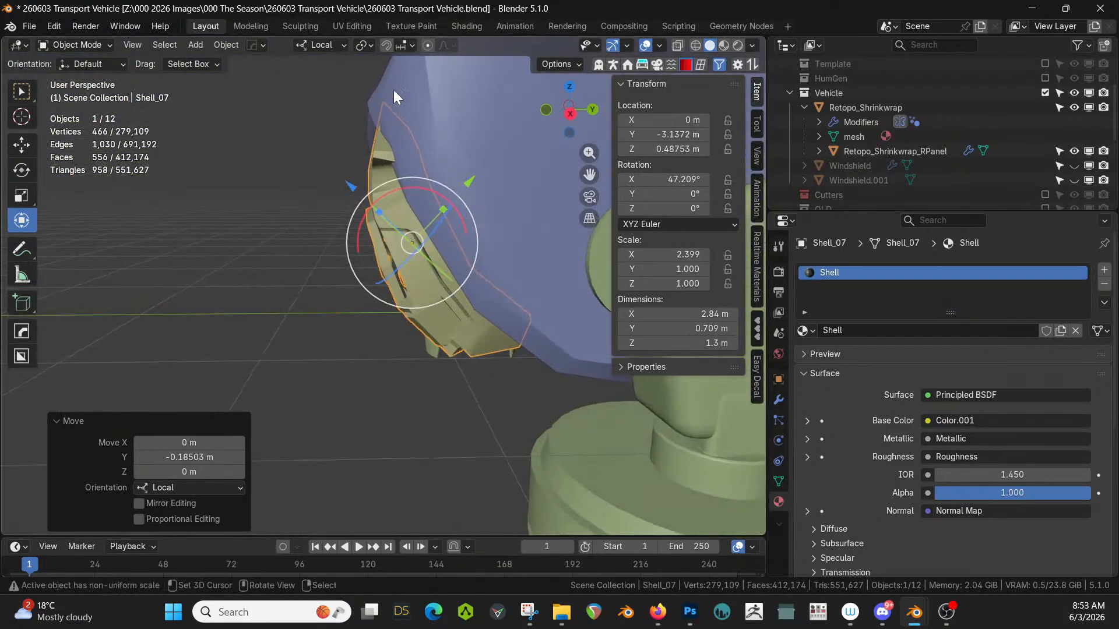
key("g")
key("y")
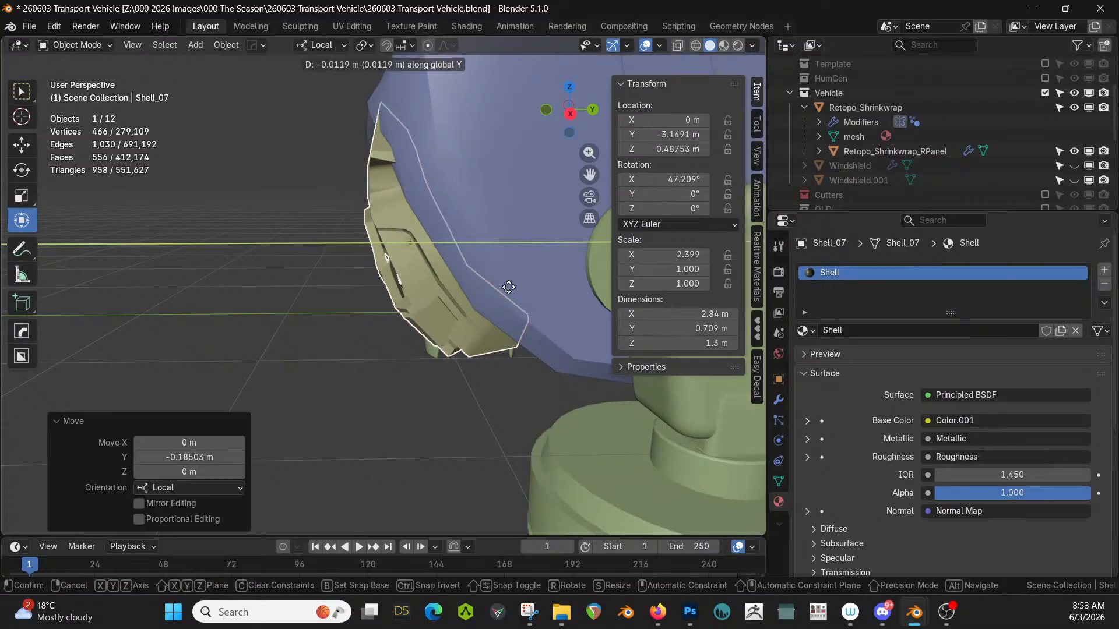
left_click(501, 287)
middle_click_drag(509, 292, 550, 351)
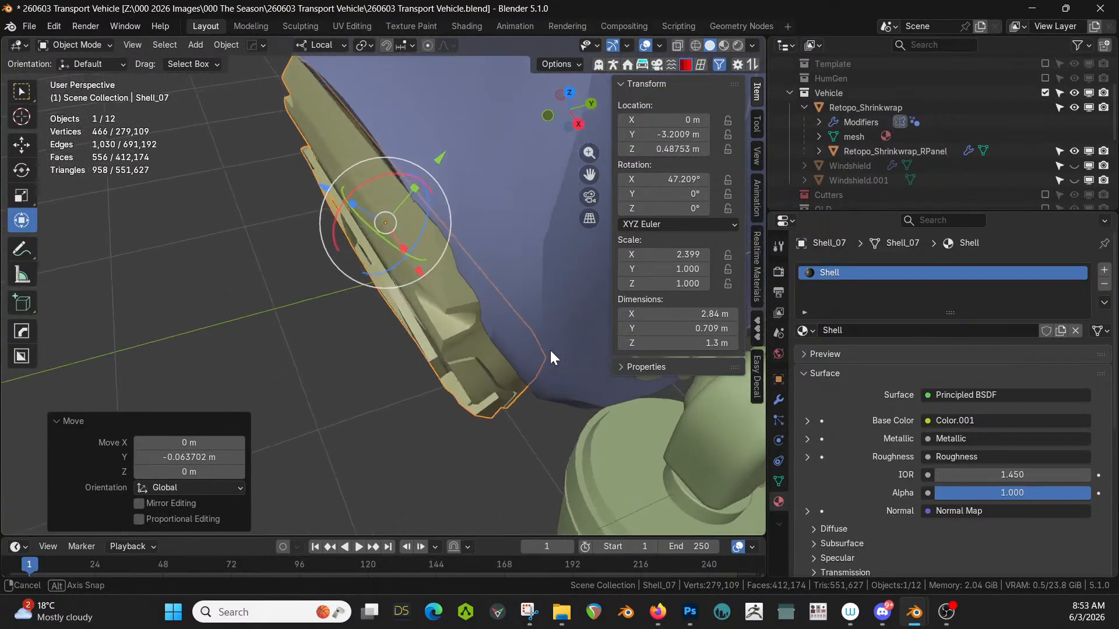
key("g")
key("y")
left_click(515, 311)
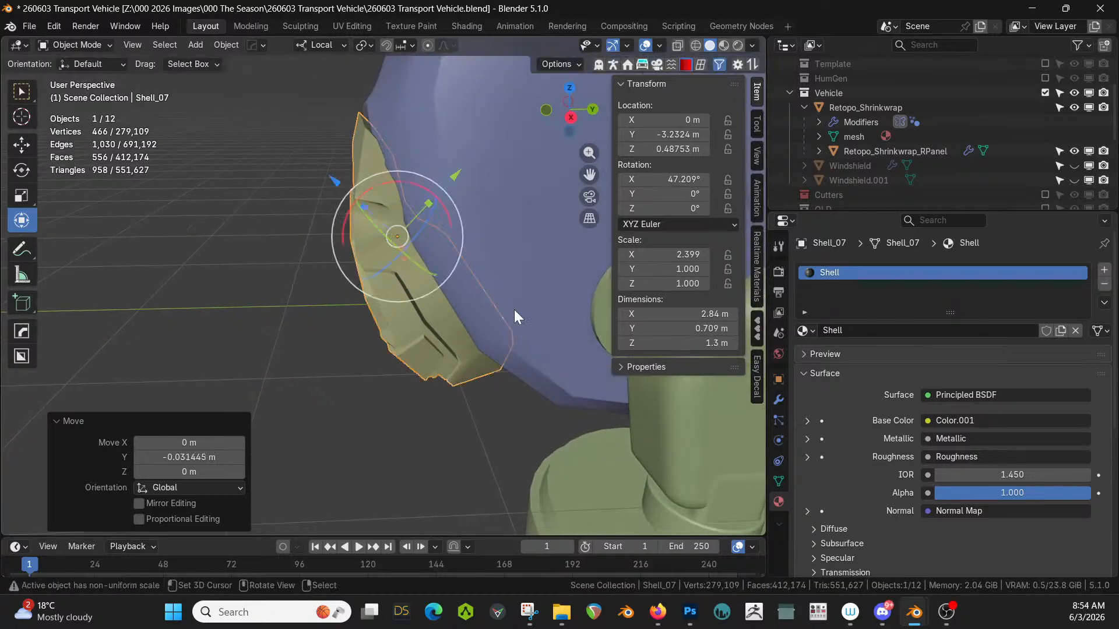
middle_click_drag(515, 310, 428, 348)
Isolate Shell_07 in local view and enter Edit Mode.
key("slash")
key("Tab")
scroll(497, 327, "up", 2)
left_click(273, 318)
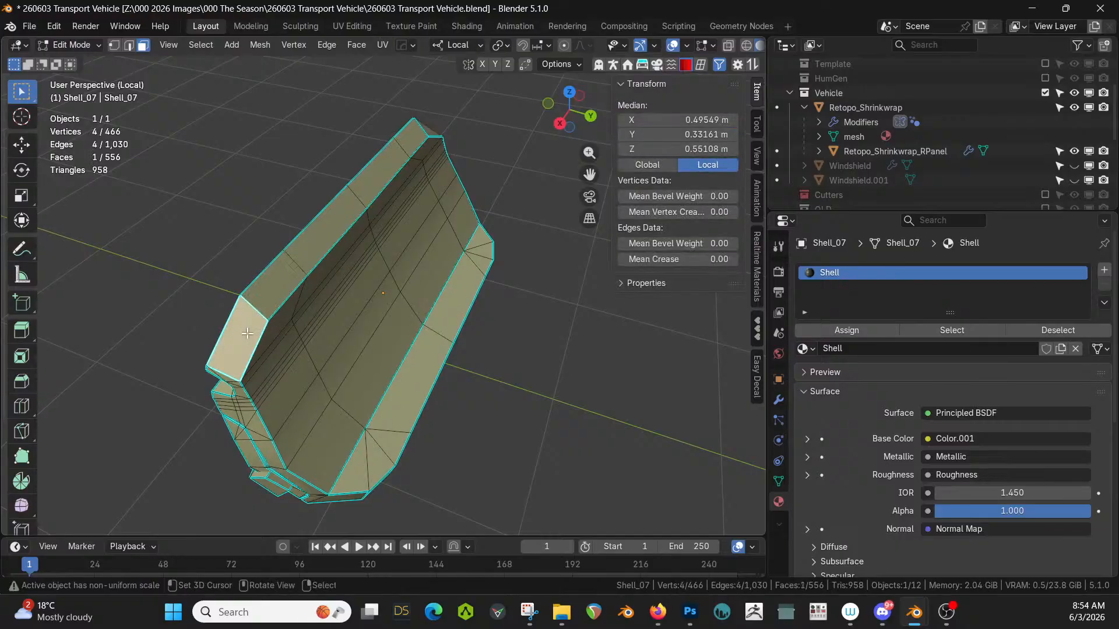
left_click(415, 132, "ctrl")
middle_click_drag(352, 304, 366, 267)
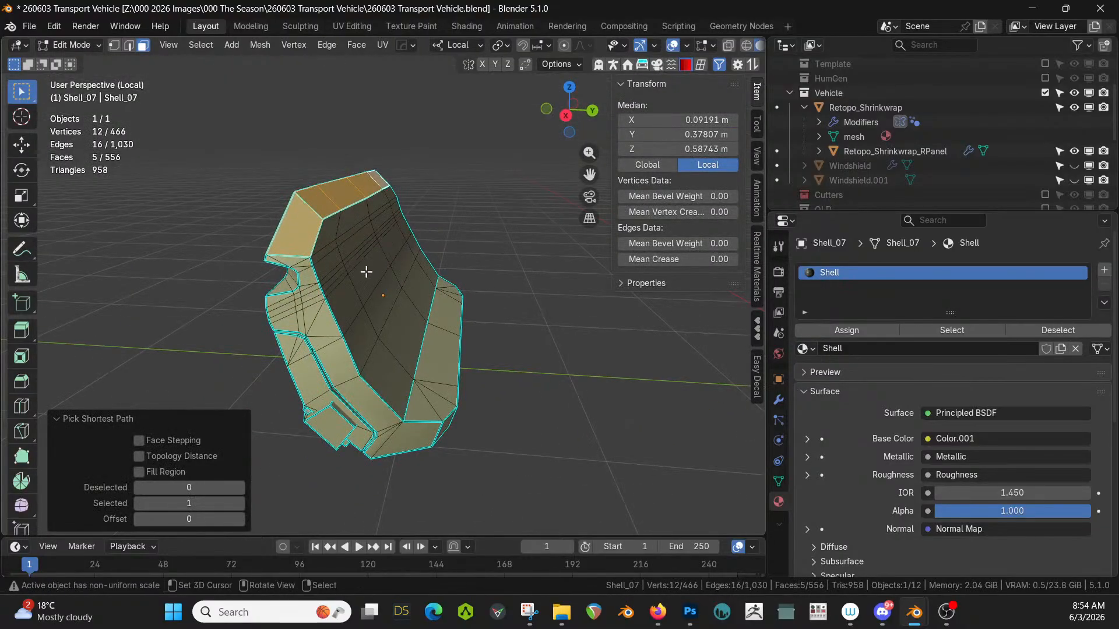
left_click(341, 253, "shift")
key("l")
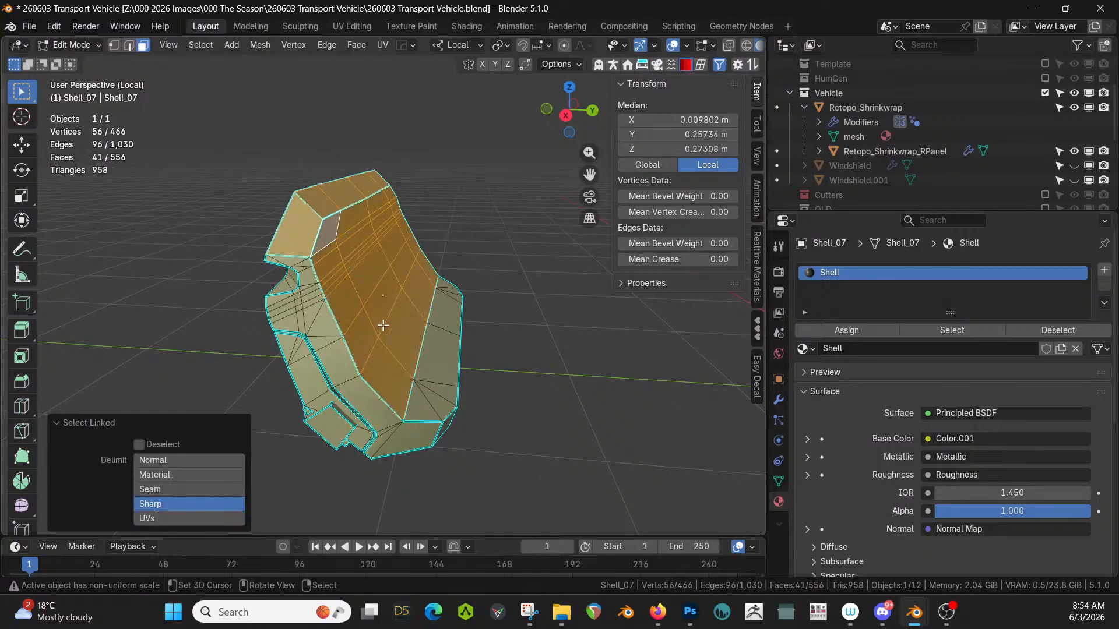
key("l")
middle_click_drag(436, 383, 421, 371)
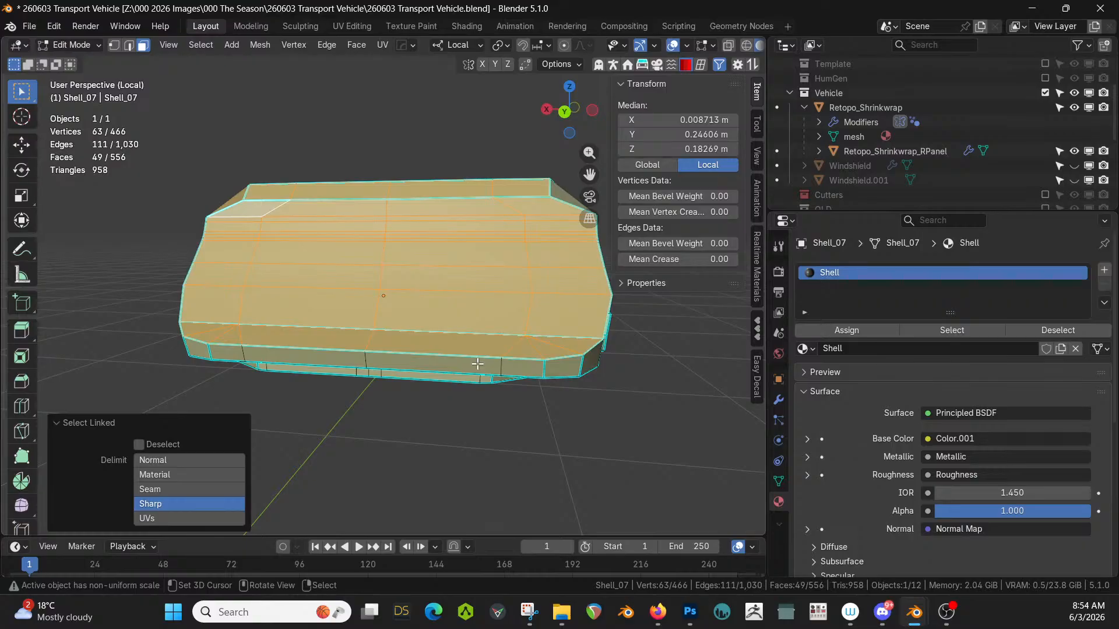
key("l")
key("l")
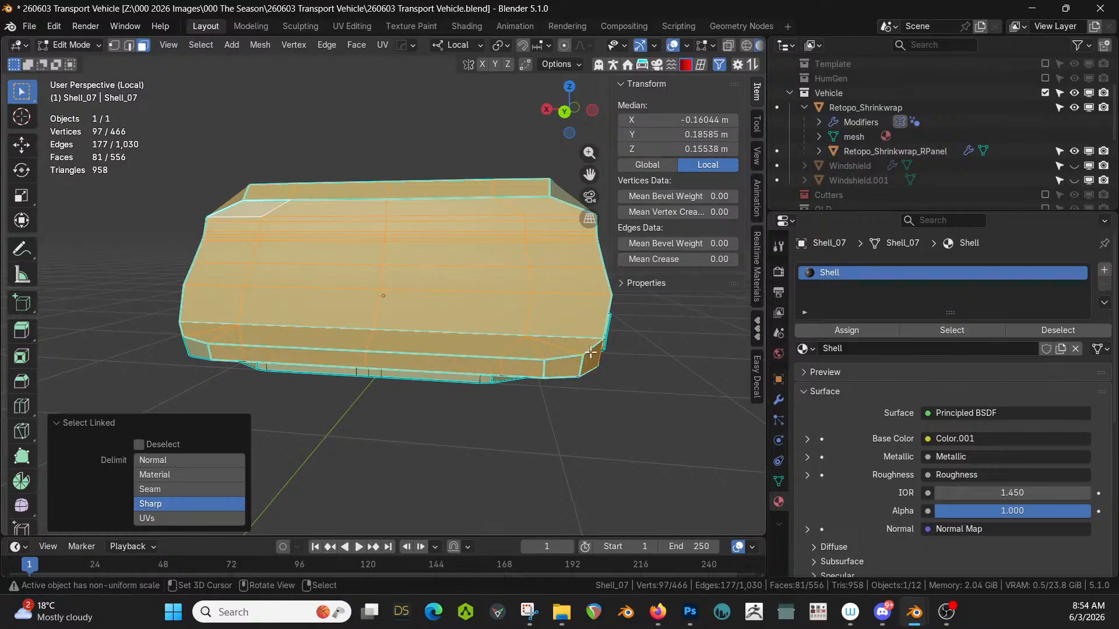
middle_click_drag(590, 353, 458, 352)
key("l")
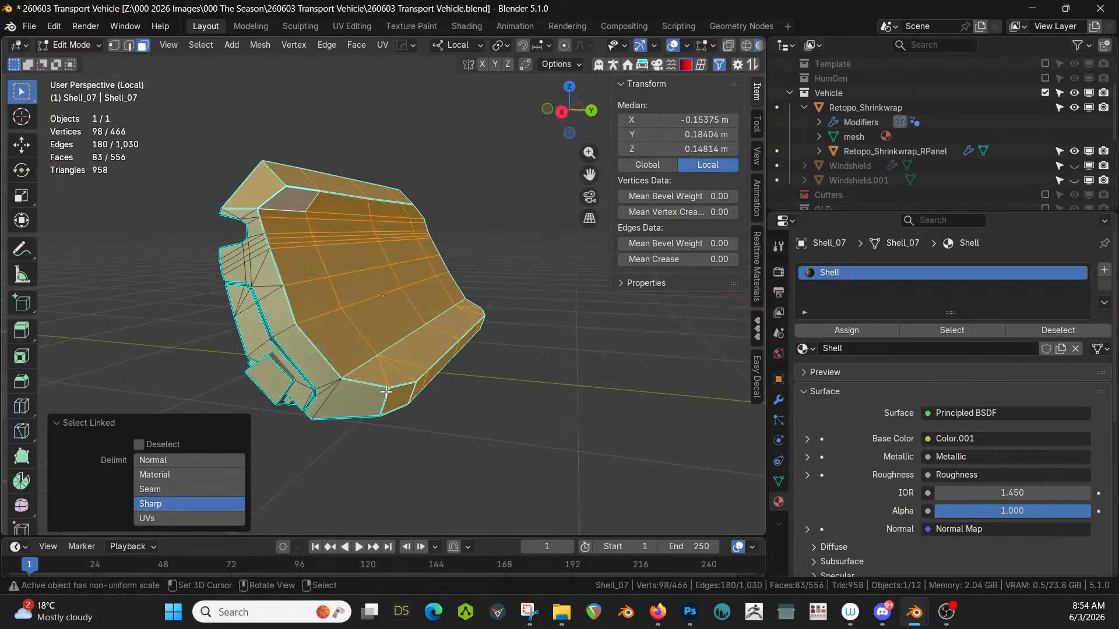
middle_click_drag(400, 394, 323, 358)
key("l")
middle_click_drag(282, 307, 422, 427)
key("ctrl+z")
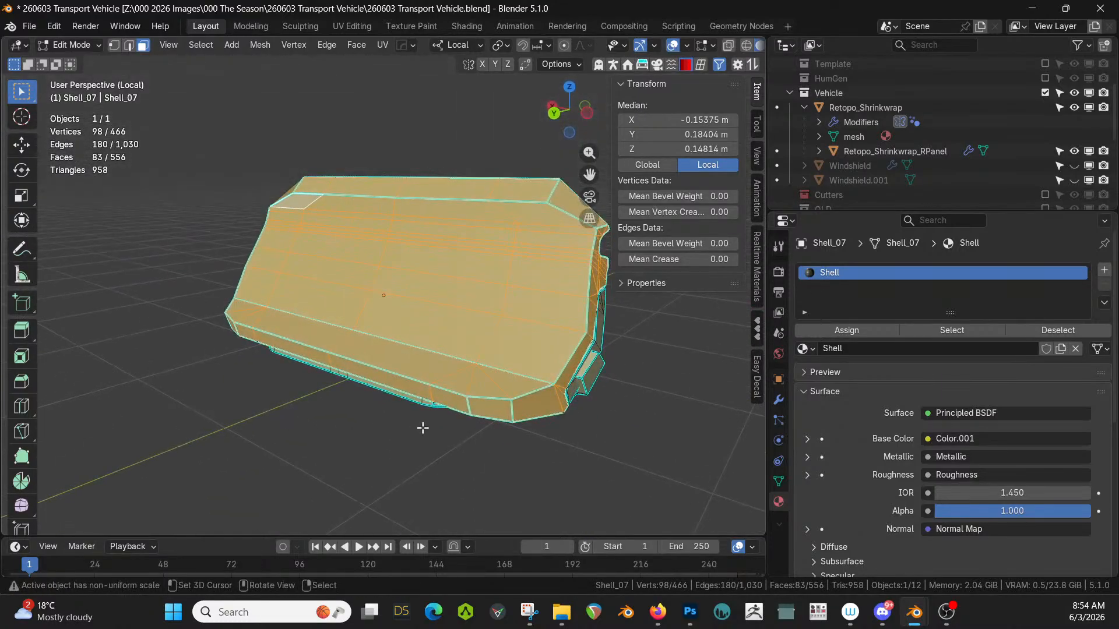
left_click(521, 407, "shift")
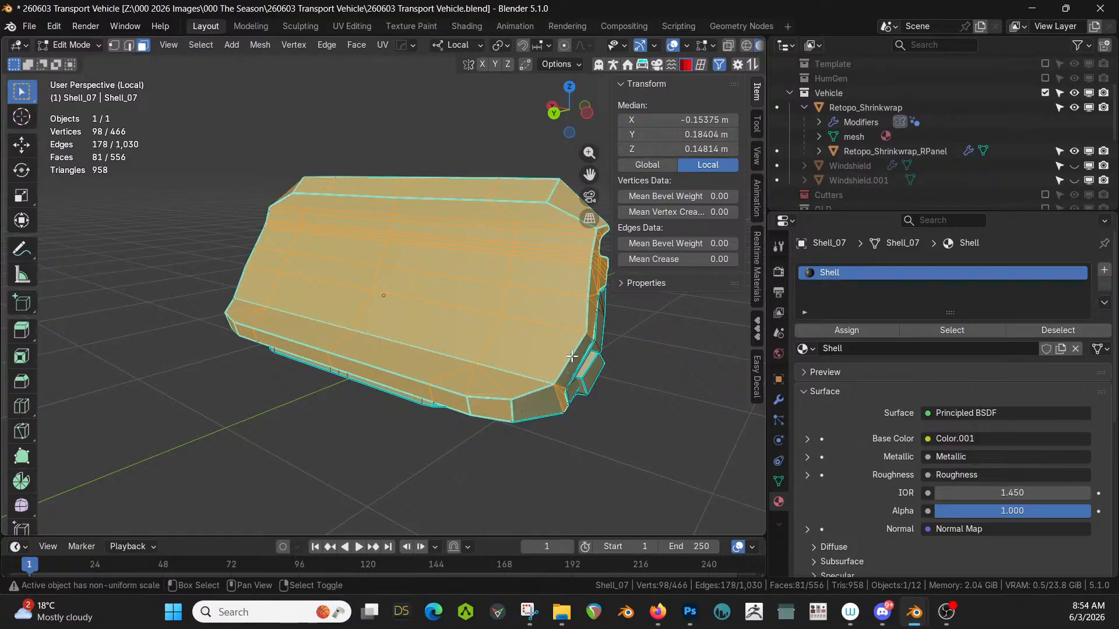
Select the shell's linked back faces delimited by sharp edges, and add the two upper corner faces.
left_click(515, 334)
key("ctrl+l")
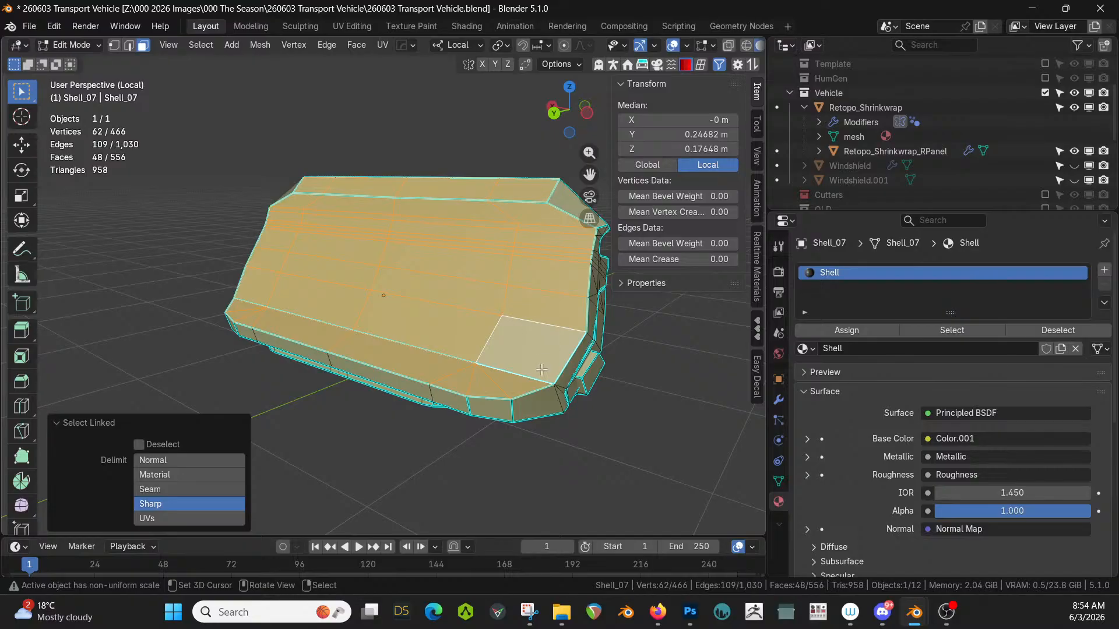
middle_click_drag(542, 369, 527, 385)
left_click(542, 293, "shift")
middle_click_drag(542, 293, 366, 159)
left_click(239, 263, "shift")
middle_click_drag(240, 264, 397, 331)
Extrude the selected back faces in place and move them about 0.64 m along global Y into the body.
key("e")
key("Escape")
key("g")
key("y")
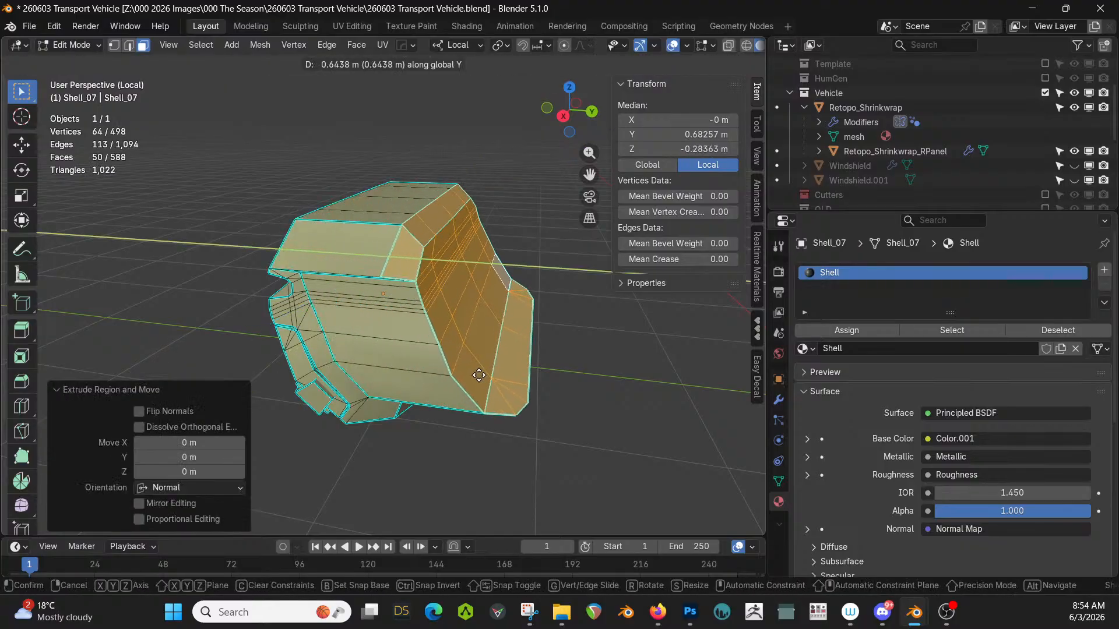
left_click(479, 376)
Leave local view, return to Object Mode and save the file.
key("KP_Divide")
middle_click_drag(480, 377, 564, 432)
key("Tab")
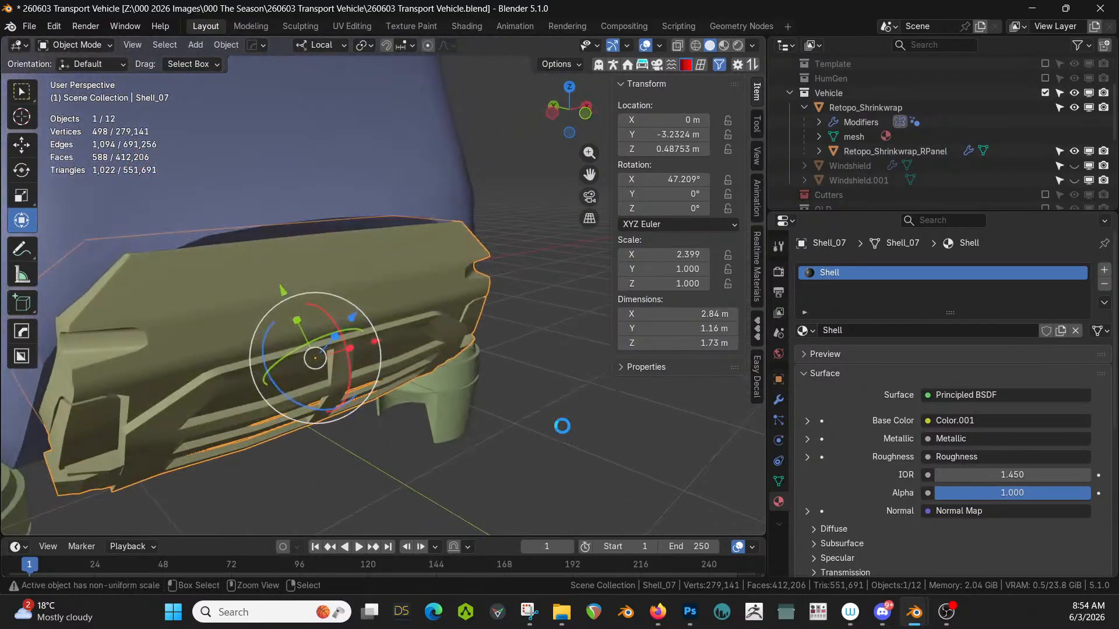
key("ctrl+s")
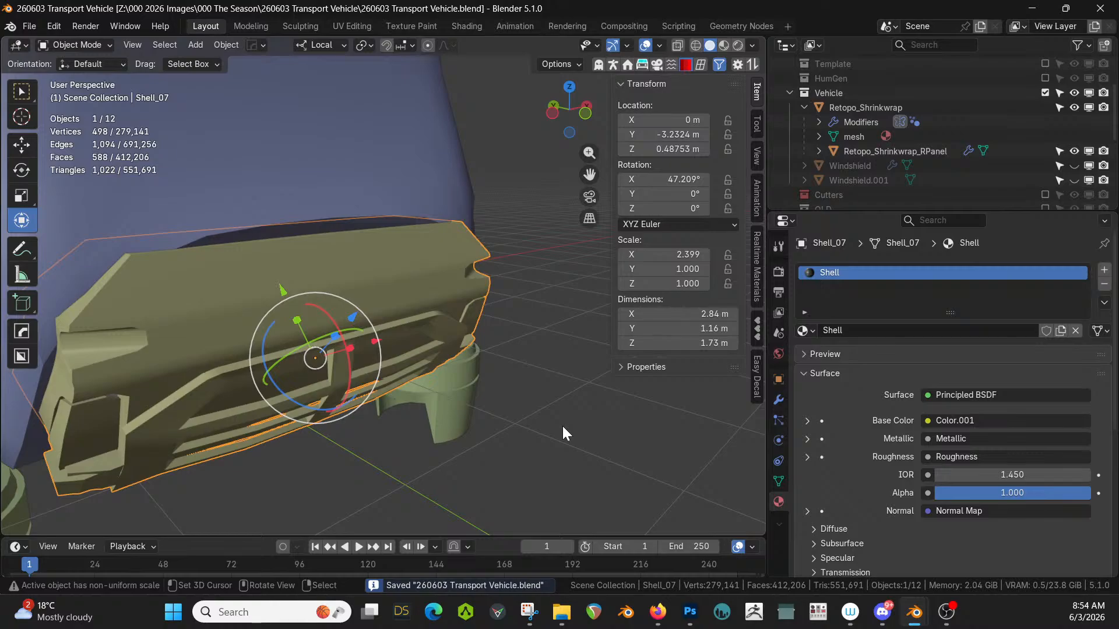
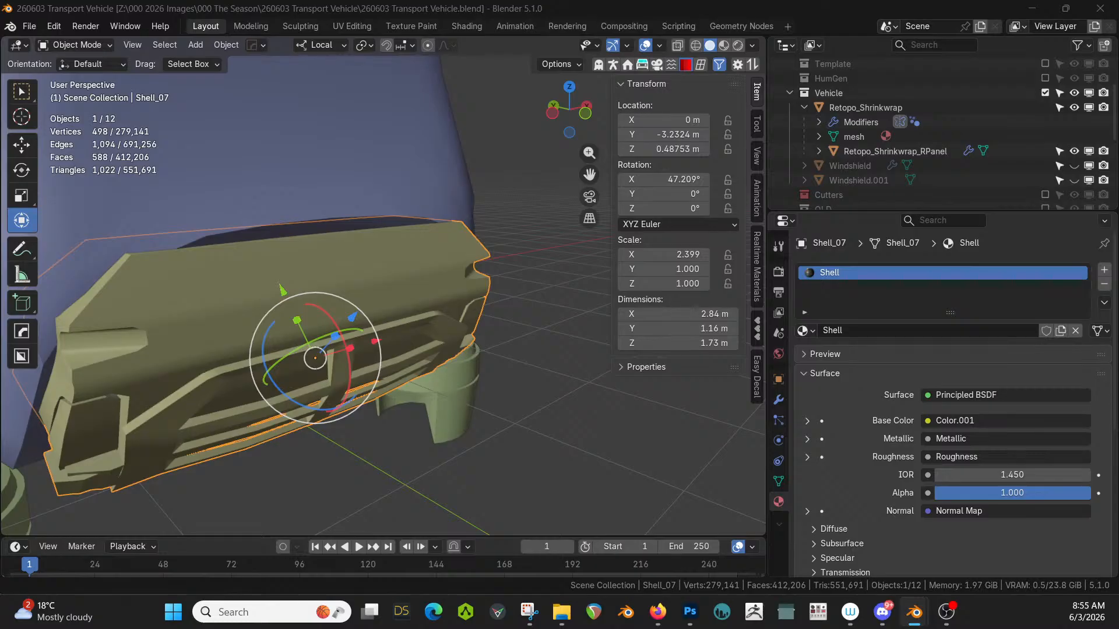
Place the jro_lamp_024 asset near the upper corner of Shell_07 and rotate it -90° about its local X axis.
left_click_drag(206, 56, 188, 298)
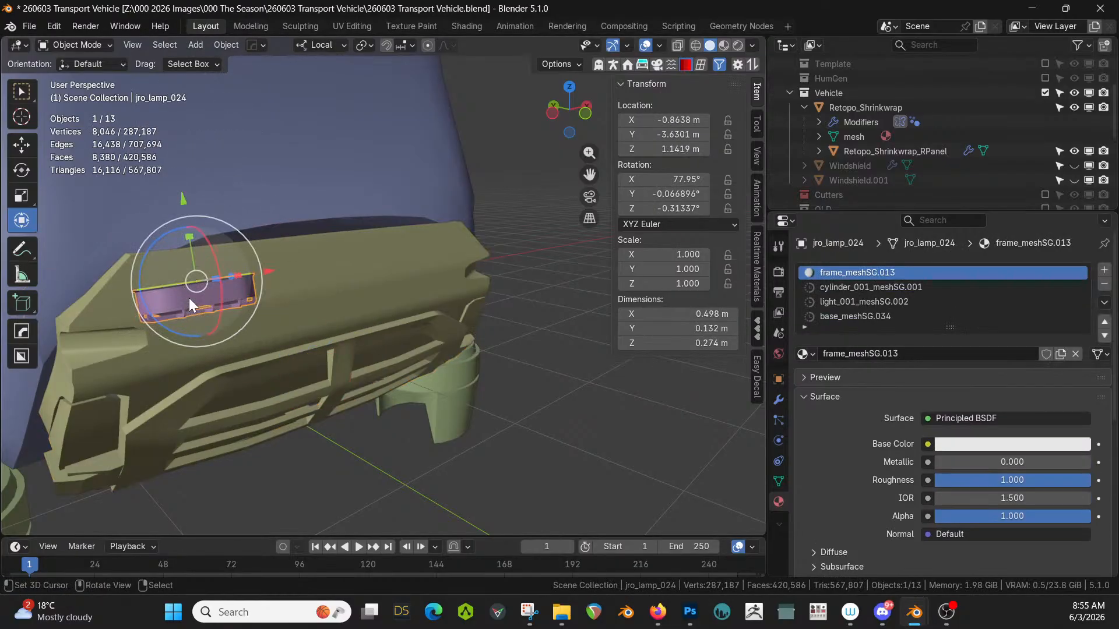
middle_click_drag(320, 104, 401, 334)
type("rx-90")
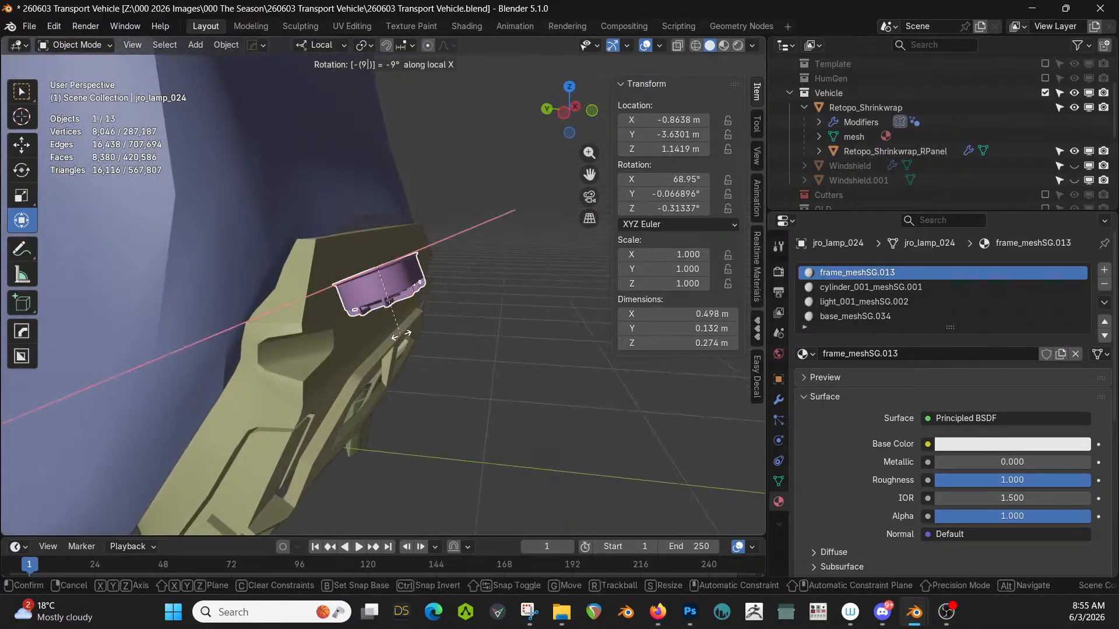
key("Return")
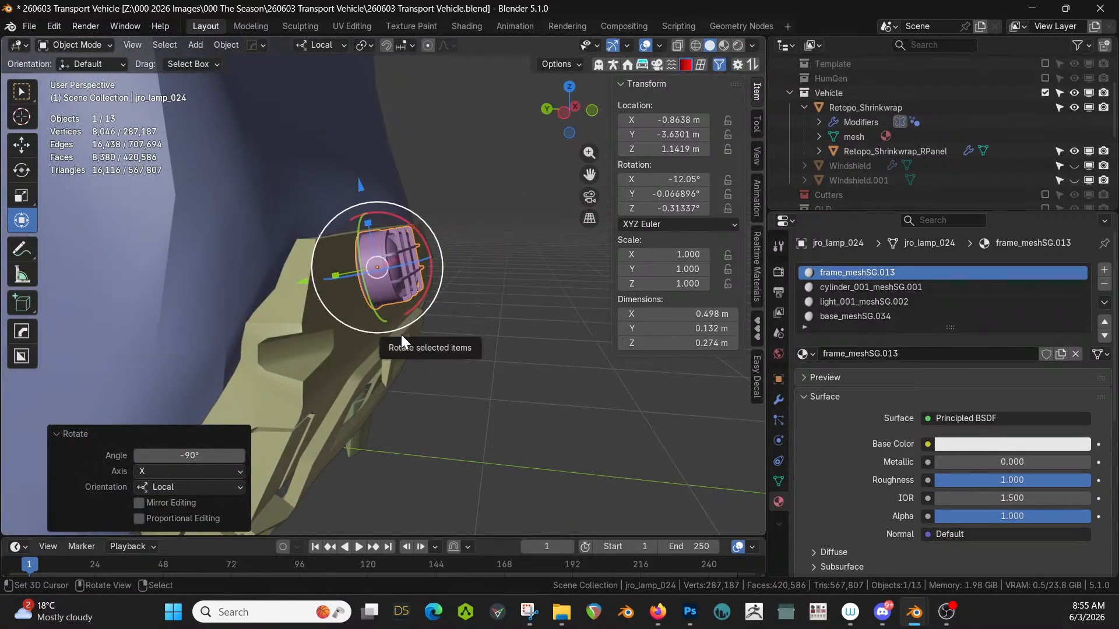
Sink the lamp about 0.149 m along local Y into the shell and pull it back about 0.005 m.
key("g")
key("y")
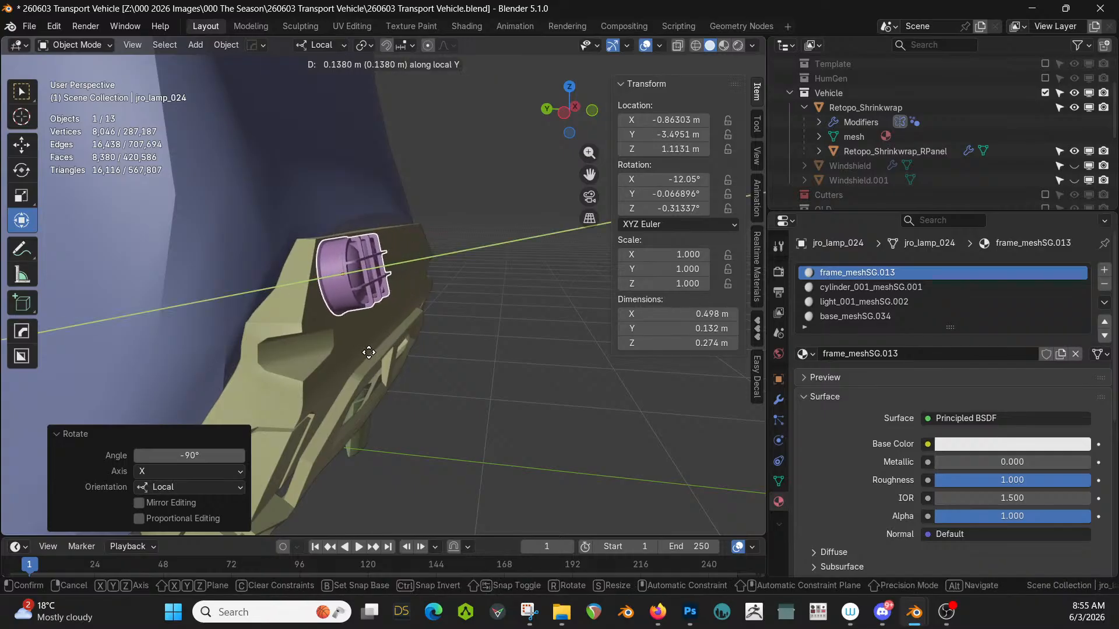
left_click(367, 355)
middle_click_drag(344, 354, 174, 455)
key("KP_Decimal")
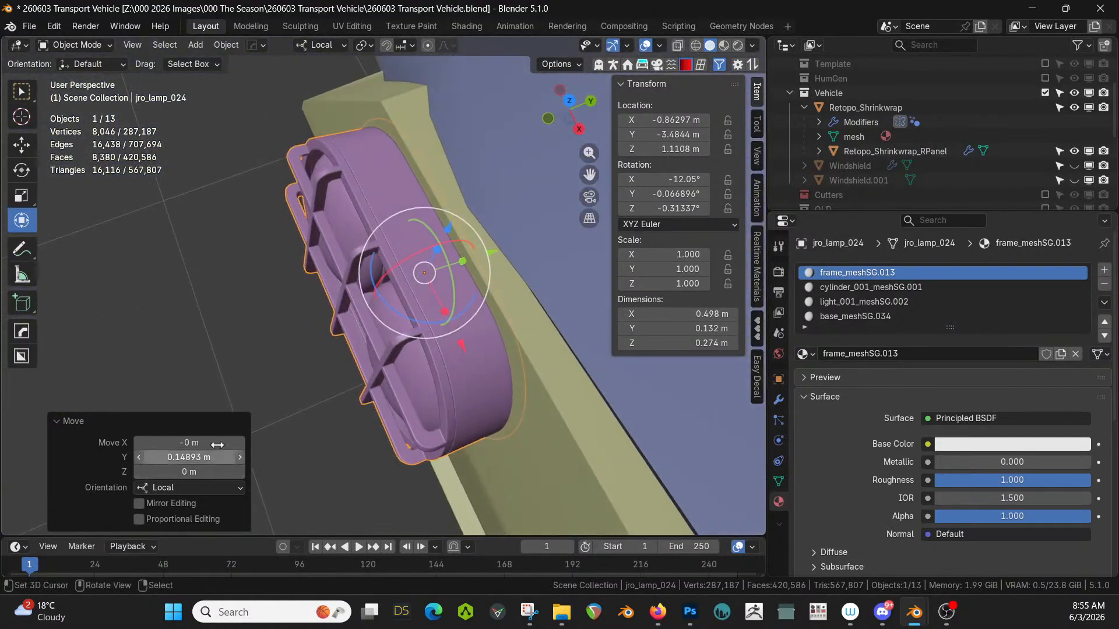
key("g")
key("y")
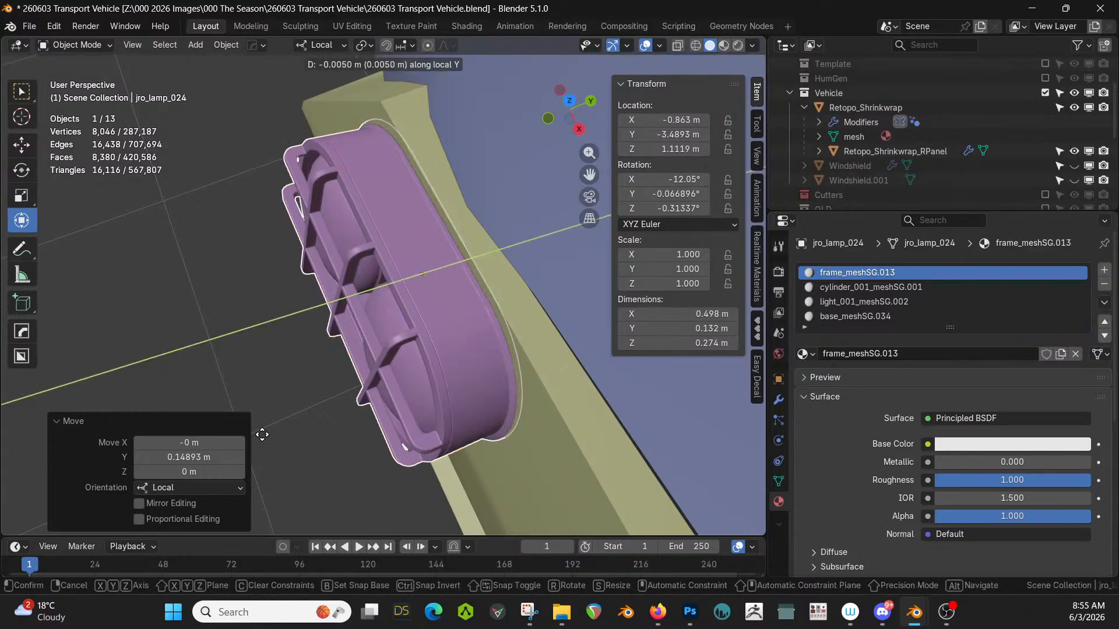
left_click(262, 436)
Mirror the lamp across Shell_07's X axis with a modifier to add a matching lamp on the opposite side.
middle_click_drag(262, 436, 370, 345)
scroll(383, 355, "down", 10)
left_click(418, 282, "shift")
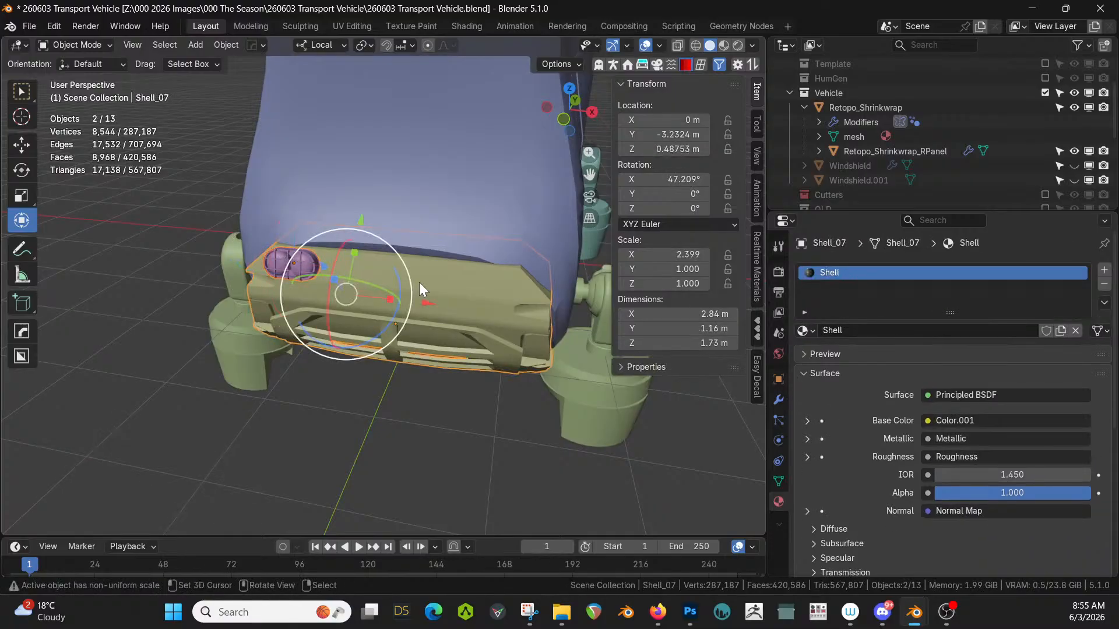
key("alt+x")
left_click(301, 314)
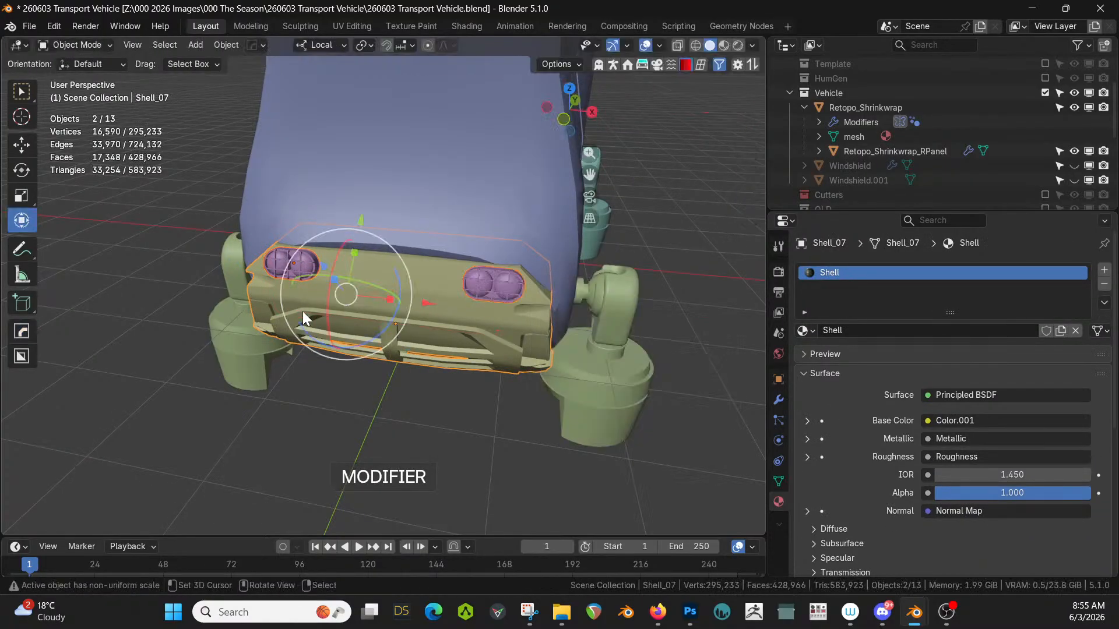
key("n")
middle_click_drag(303, 311, 348, 267)
middle_click_drag(450, 326, 310, 347)
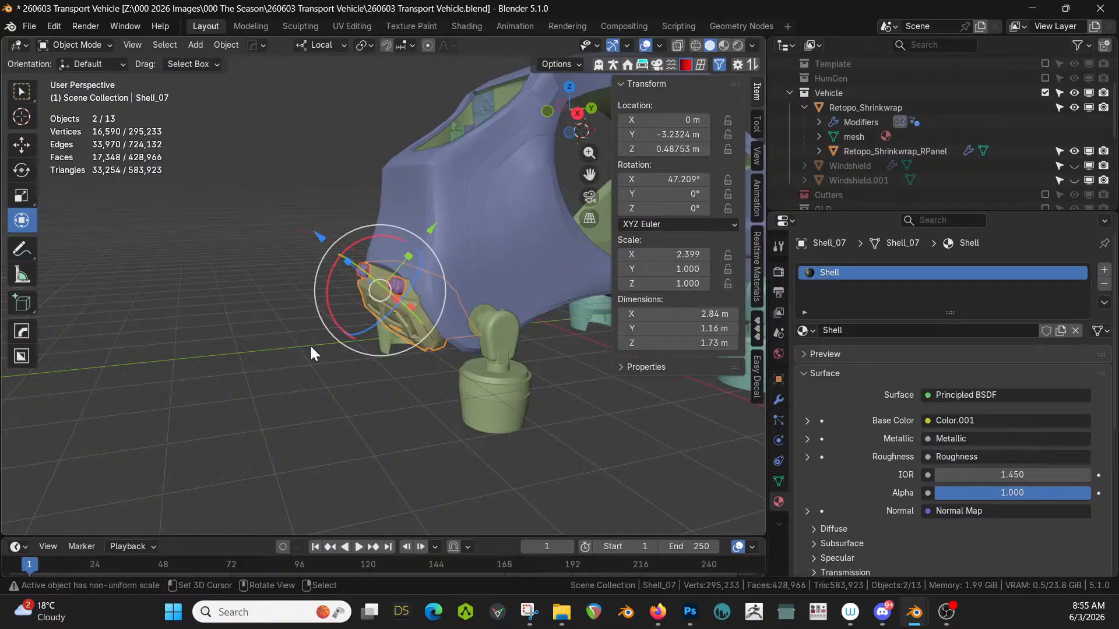
Place the jro_vent_010 asset on the vehicle's front panel above the bumper and set its X location to 0 m.
middle_click_drag(311, 348, 557, 356)
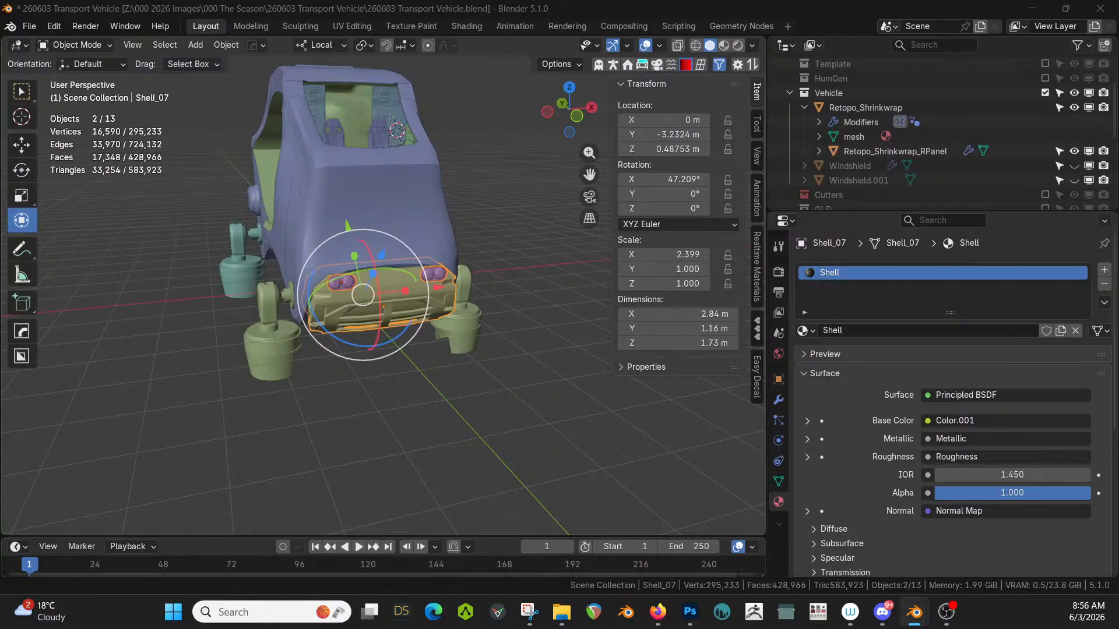
left_click_drag(398, 1, 377, 218)
key("KP_Decimal")
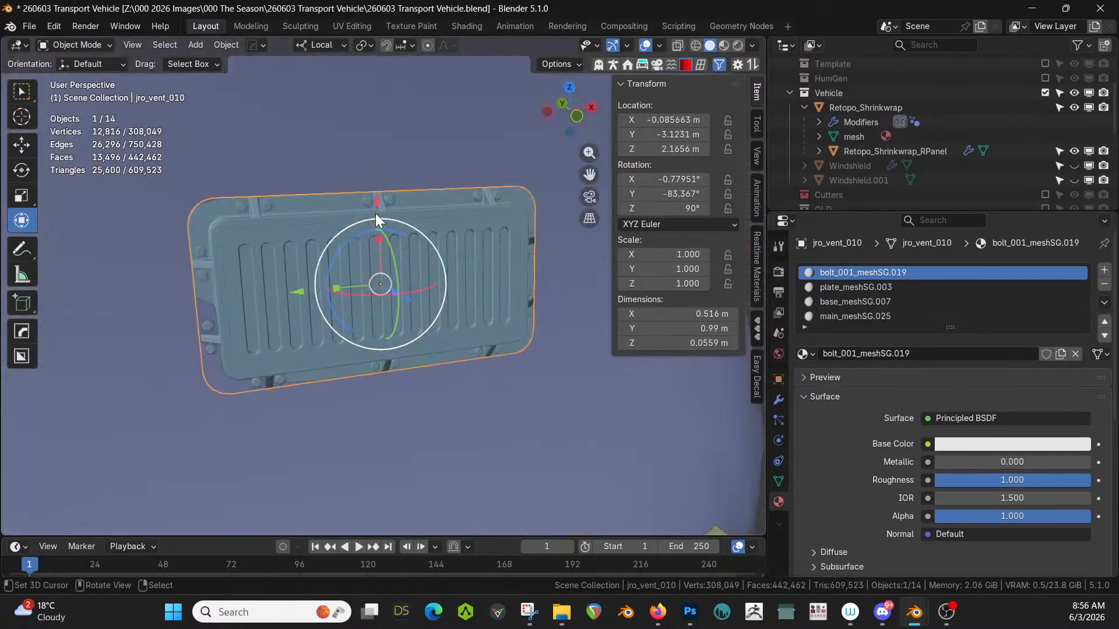
middle_click_drag(375, 214, 283, 239)
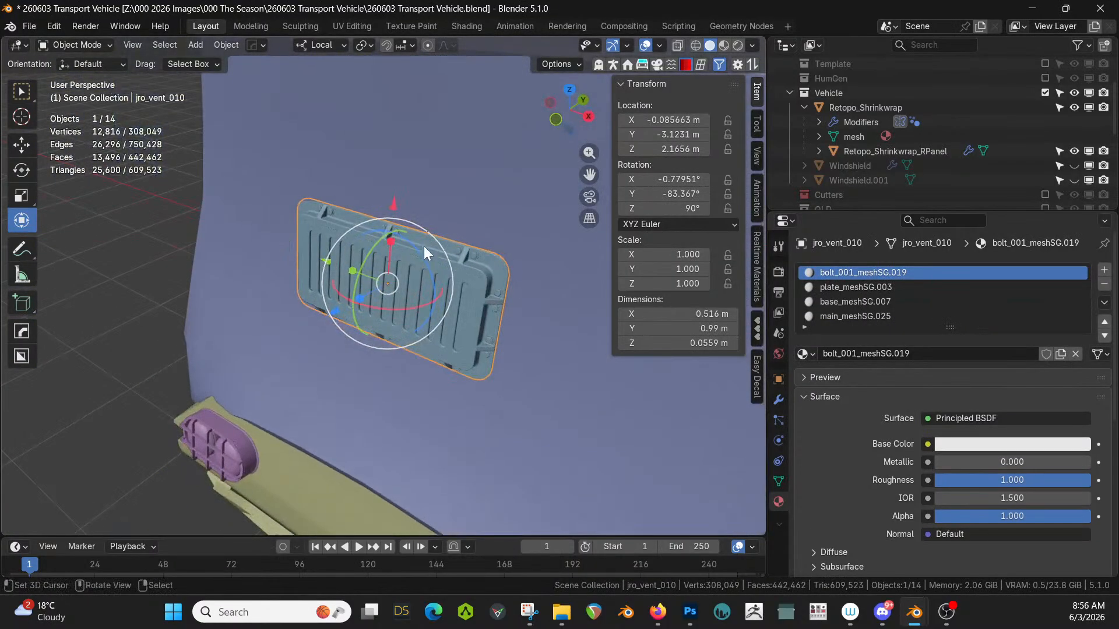
left_click(664, 119)
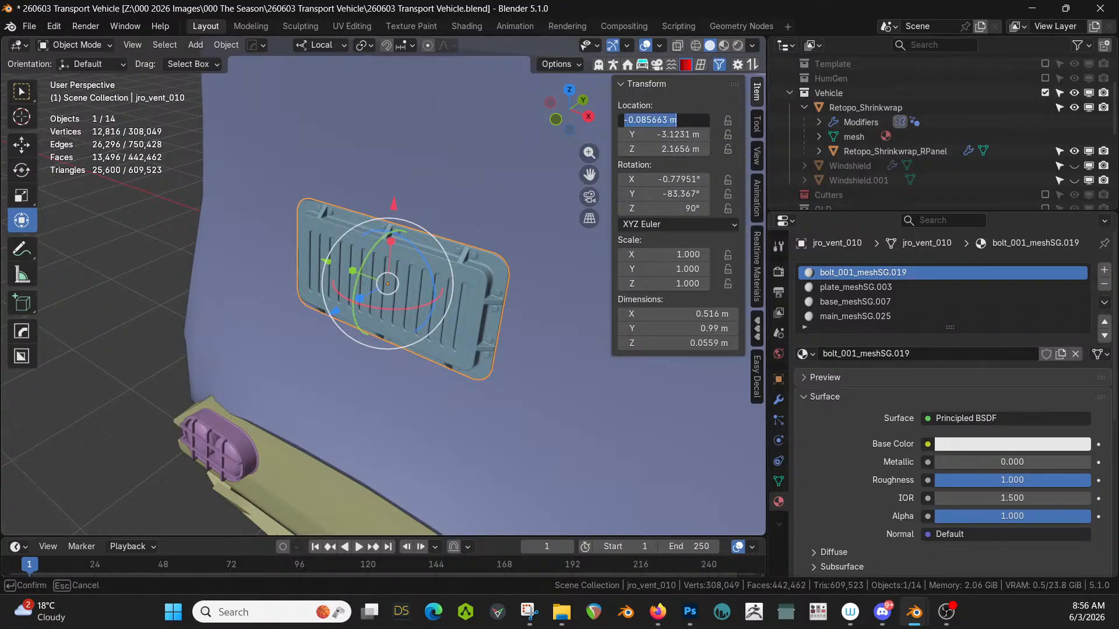
key("Return")
Scale the vent uniformly by about 2.262 and move it about 0.077 m outward along its local Z axis.
mouse_move(509, 370)
middle_mouse_down()
mouse_move(501, 326)
mouse_move(508, 370)
middle_mouse_up()
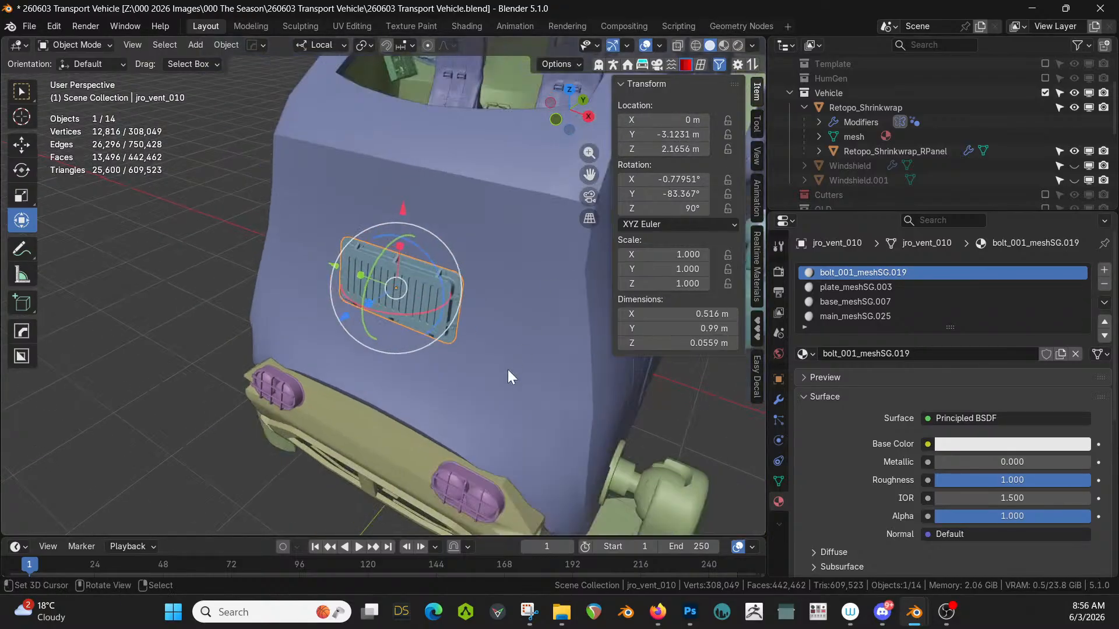
key("s")
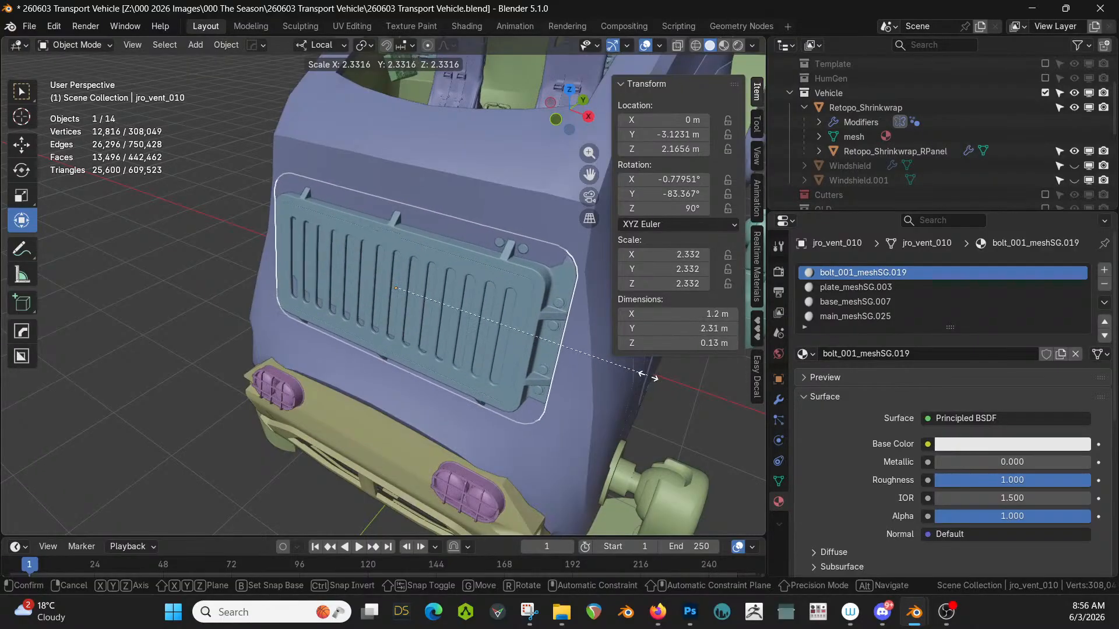
left_click(628, 369)
middle_click_drag(628, 369, 503, 319)
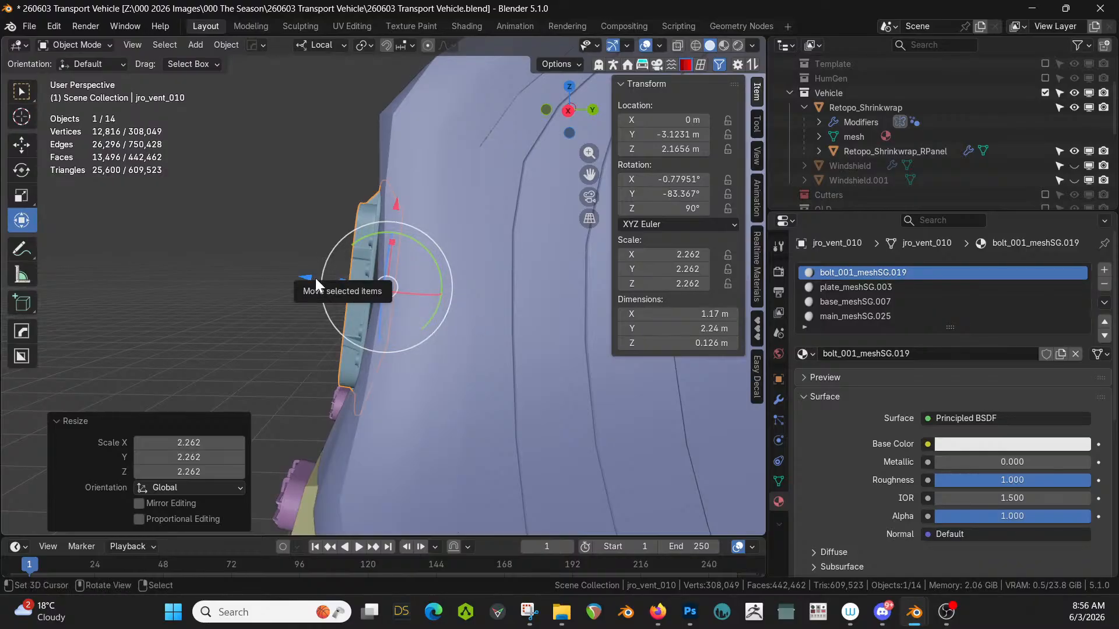
left_click_drag(316, 278, 305, 274)
mouse_move(305, 274)
middle_mouse_down()
mouse_move(338, 279)
mouse_move(324, 277)
middle_mouse_up()
key("KP_3")
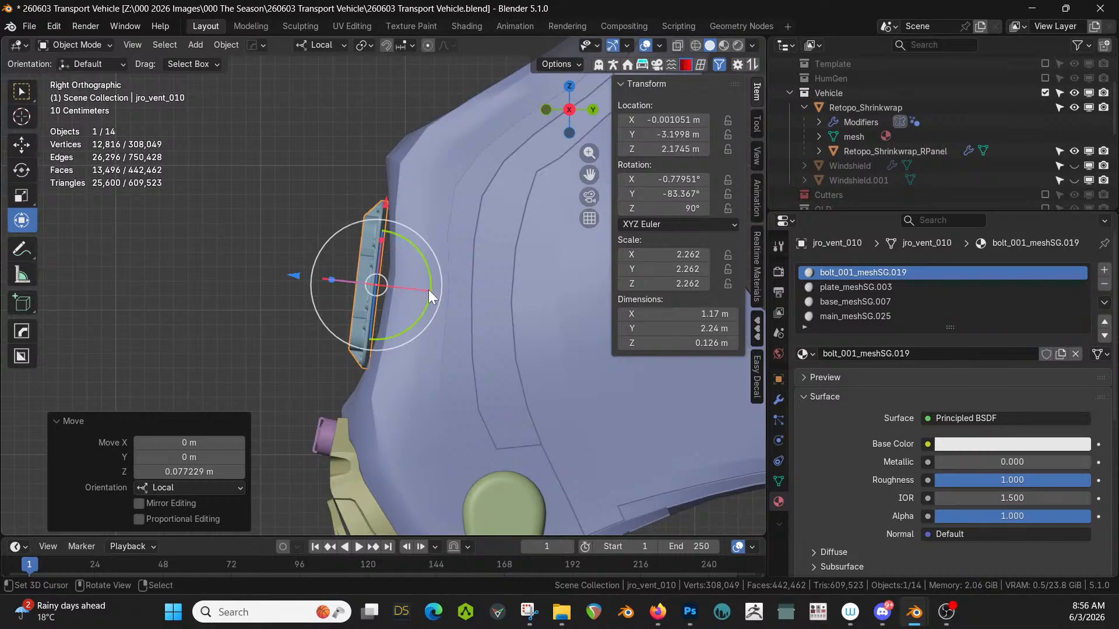
Isolate the vent in Edit Mode, extrude all coplanar back faces to a total depth of about 0.528 m, and return to Object Mode.
middle_click_drag(429, 289, 365, 300)
key("KP_Divide")
key("Tab")
left_click(362, 298)
key("shift+g")
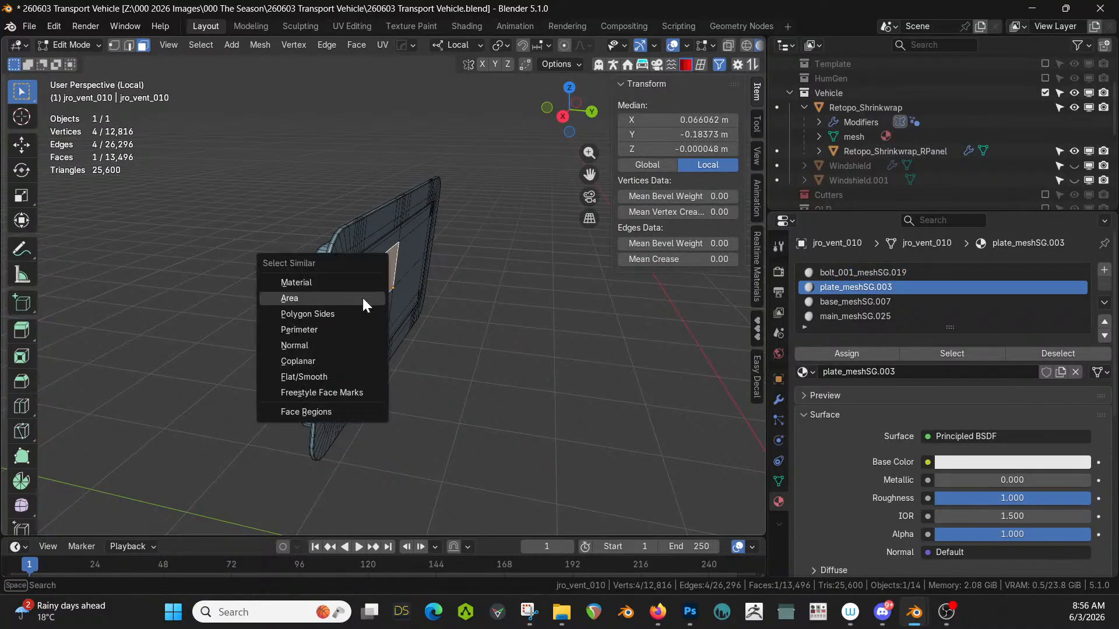
left_click(338, 355)
key("e")
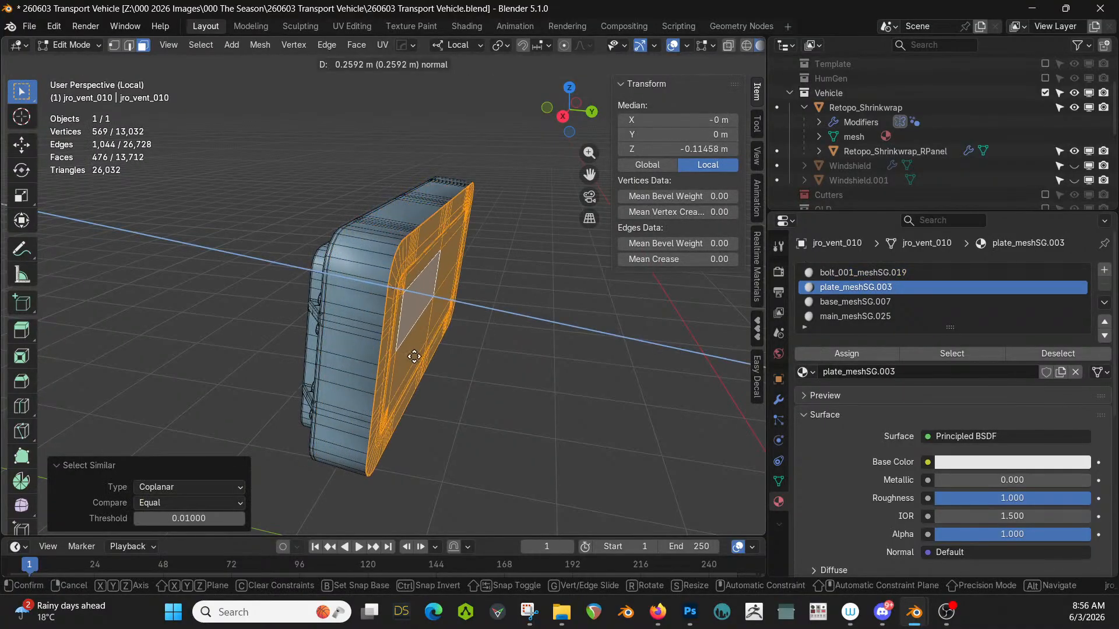
left_click(396, 352)
key("KP_Divide")
key("Tab")
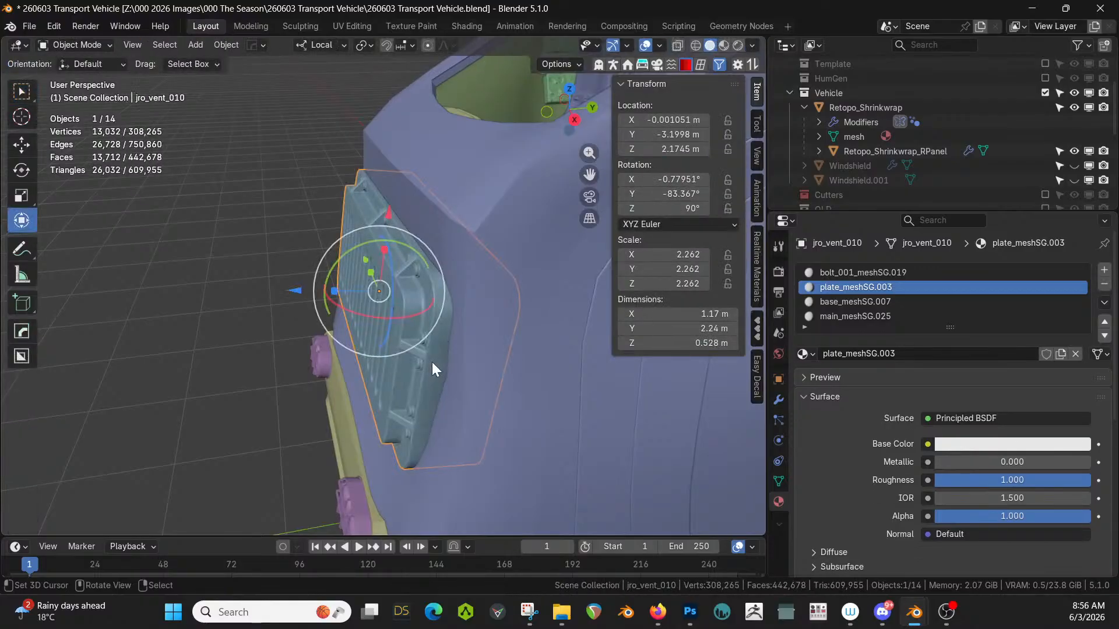
Examine the vent's fit on the vehicle's front and review the objects listed in the scene.
middle_click_drag(431, 362, 625, 315)
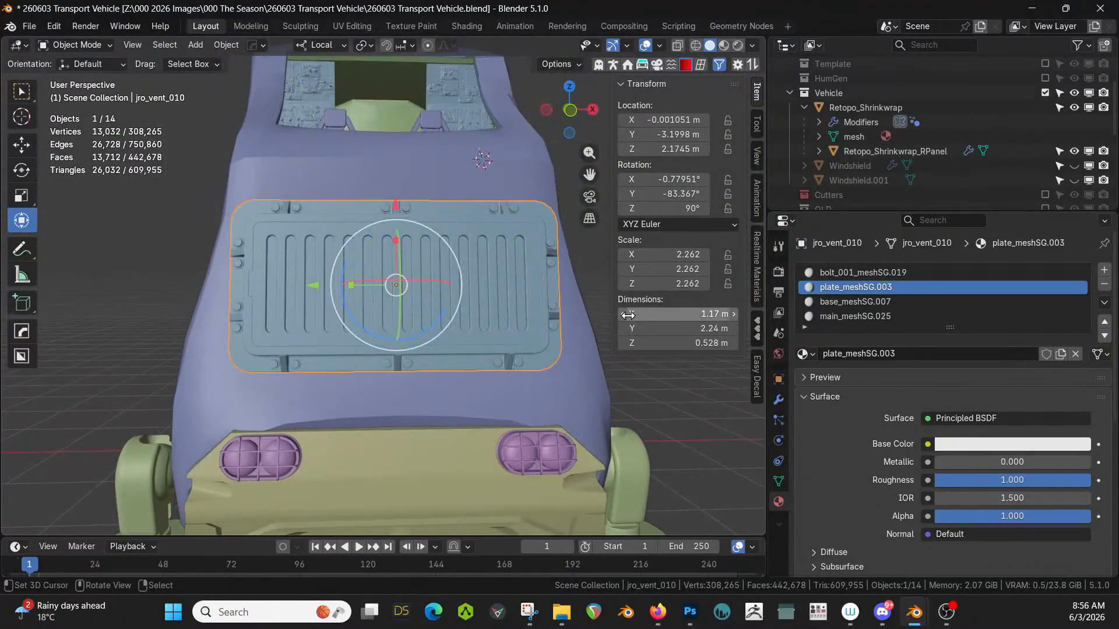
scroll(575, 356, "down", 3)
middle_click_drag(498, 352, 520, 376)
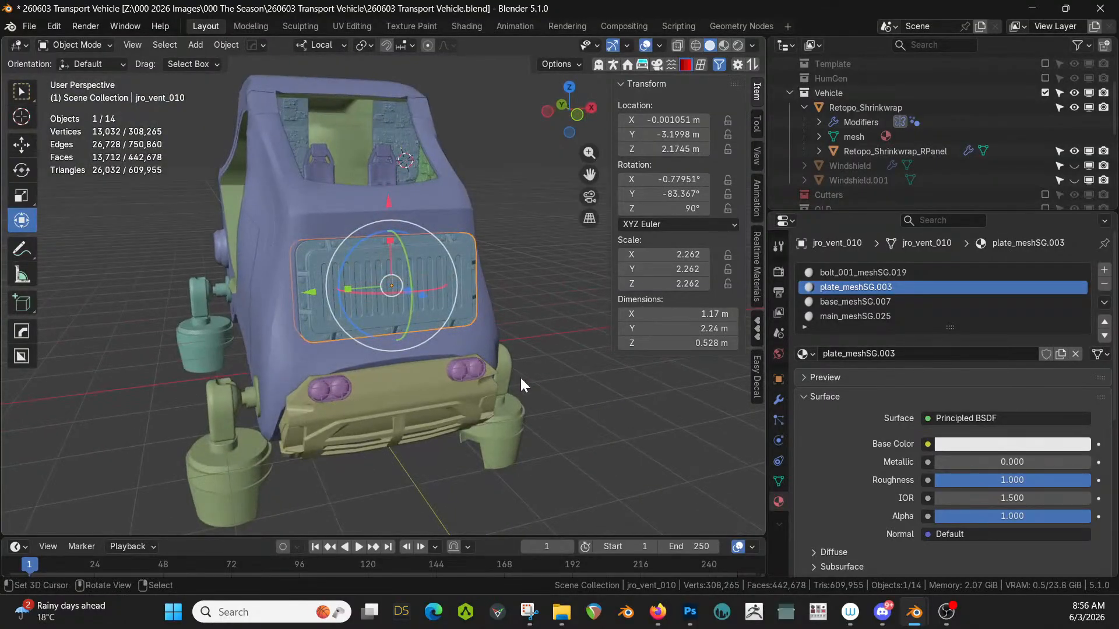
middle_click_drag(566, 227, 425, 232)
scroll(914, 192, "down", 3)
scroll(914, 191, "down", 5)
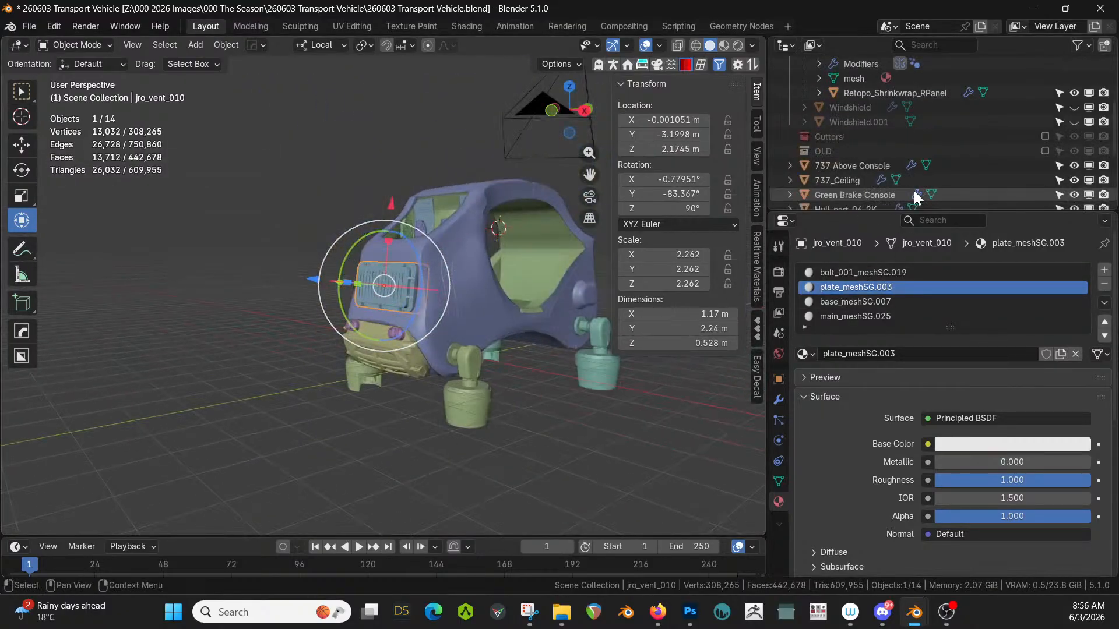
scroll(914, 168, "down", 2)
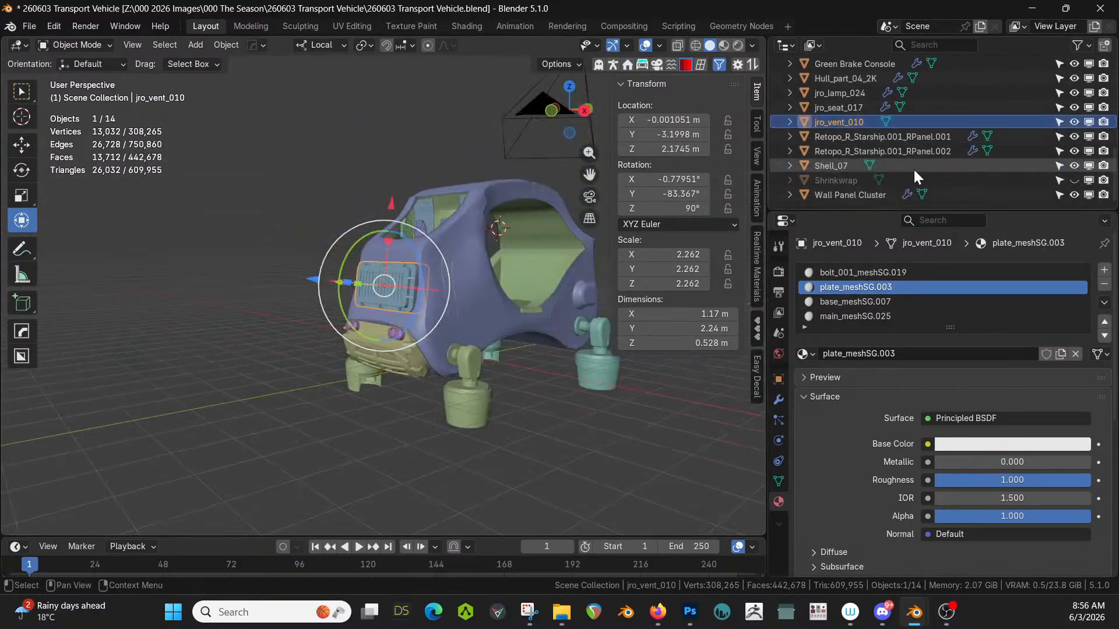
scroll(863, 169, "up", 12)
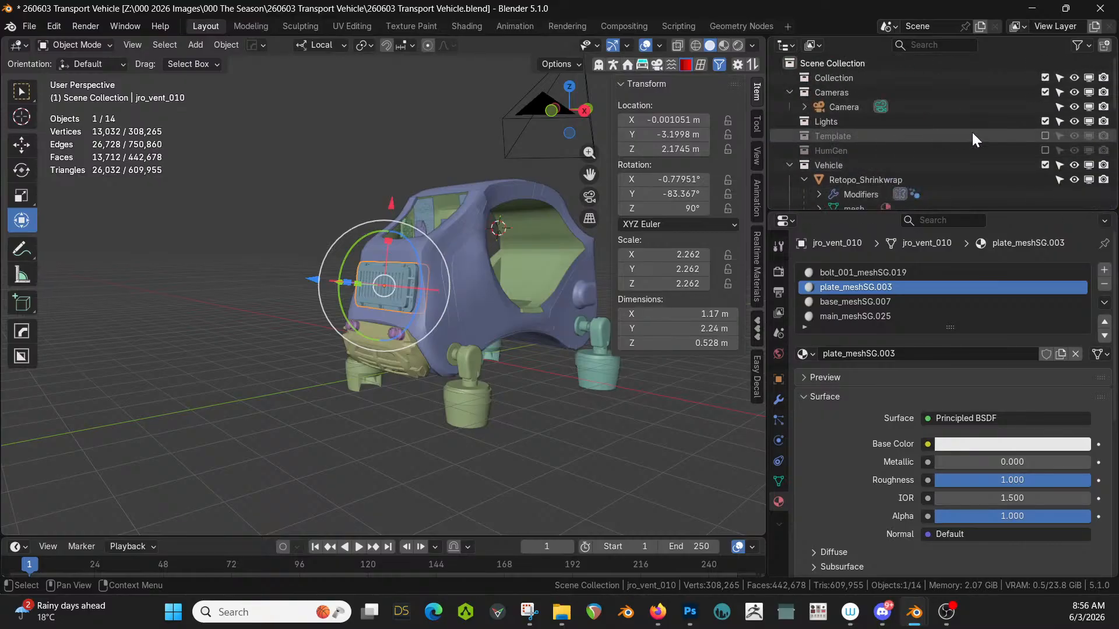
Enable the Template collection, examine its carriage model in local view, and disable the collection again.
left_click(1045, 135)
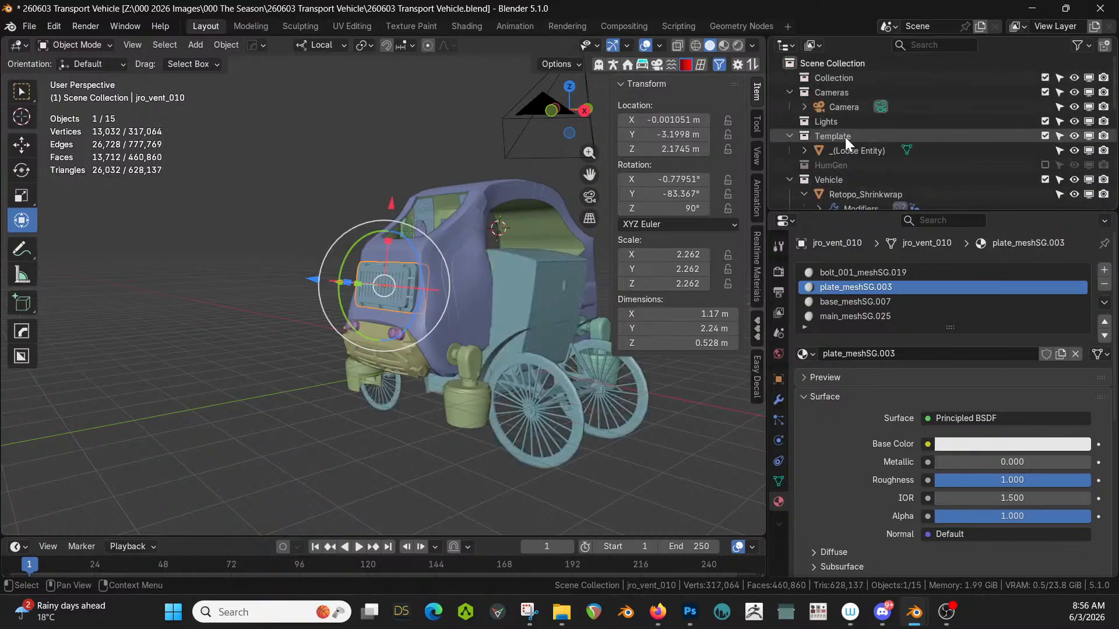
left_click(474, 298)
key("KP_Divide")
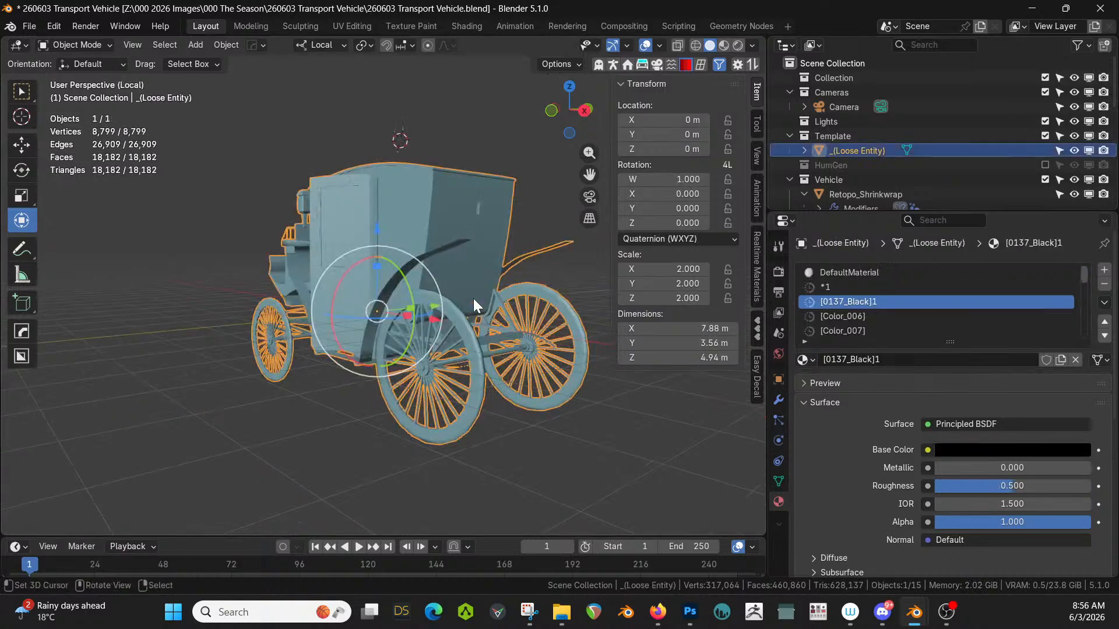
middle_click_drag(473, 298, 254, 379)
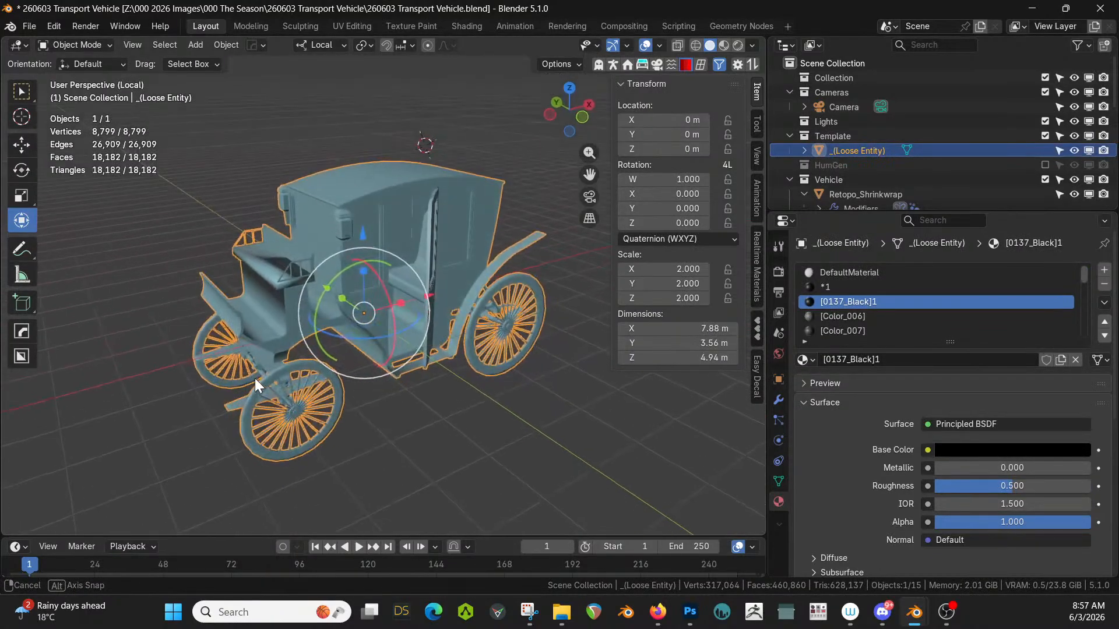
left_click(1045, 136)
key("KP_Divide")
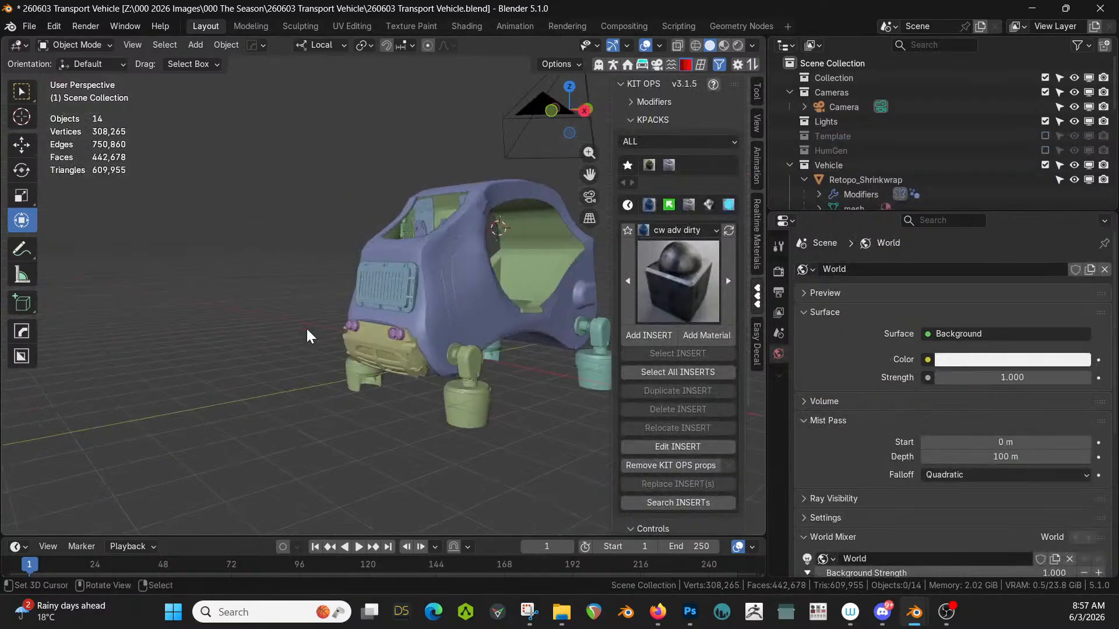
Save the file and place the jro_lamp_014 asset on the vehicle's front just above the vent's corner.
middle_click_drag(412, 374, 484, 408, "shift")
key("ctrl+s")
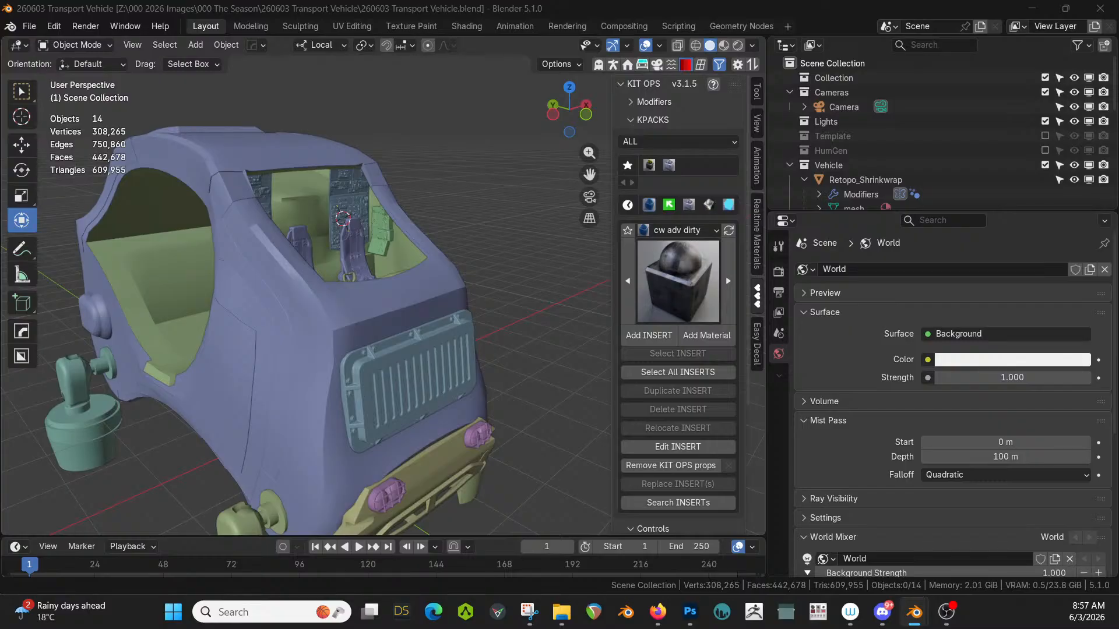
left_click_drag(677, 281, 359, 337)
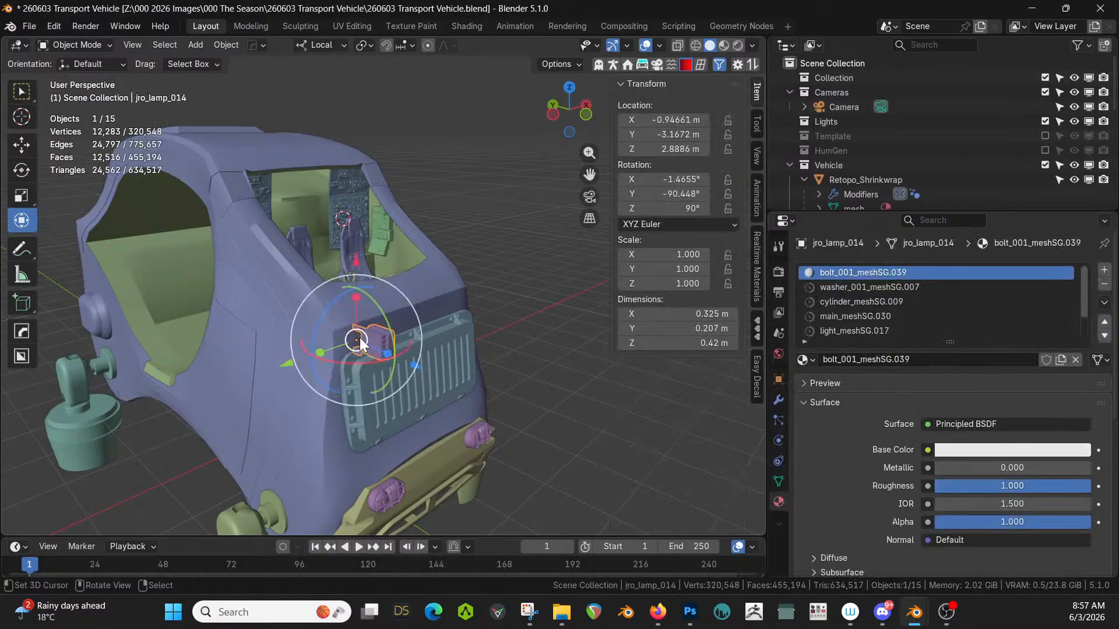
key("KP_Decimal")
scroll(359, 337, "down", 3)
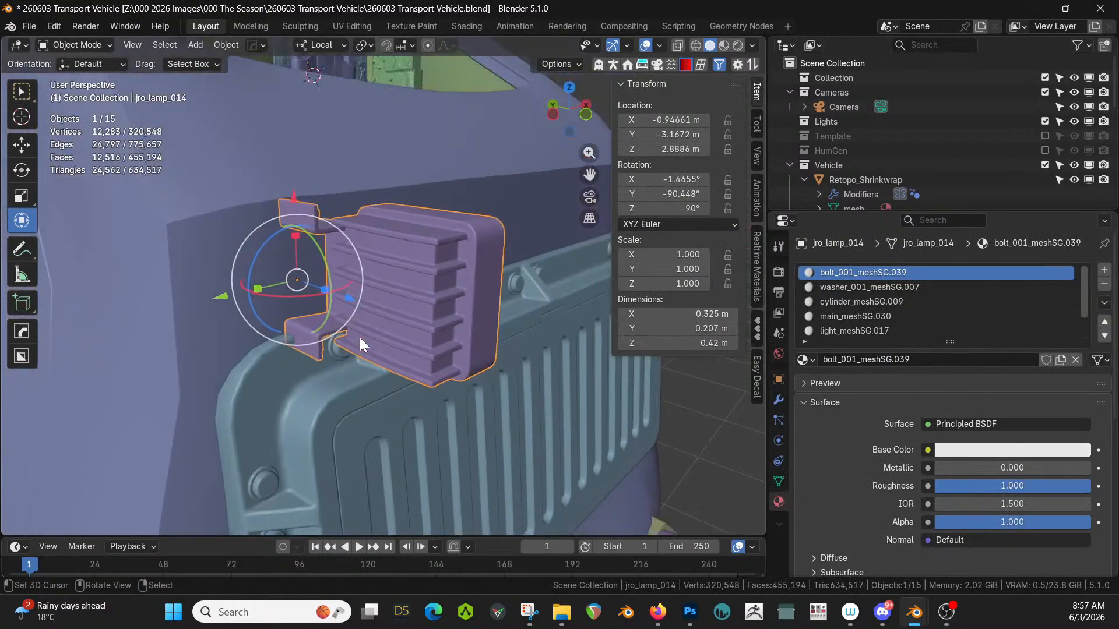
middle_click_drag(359, 338, 362, 439)
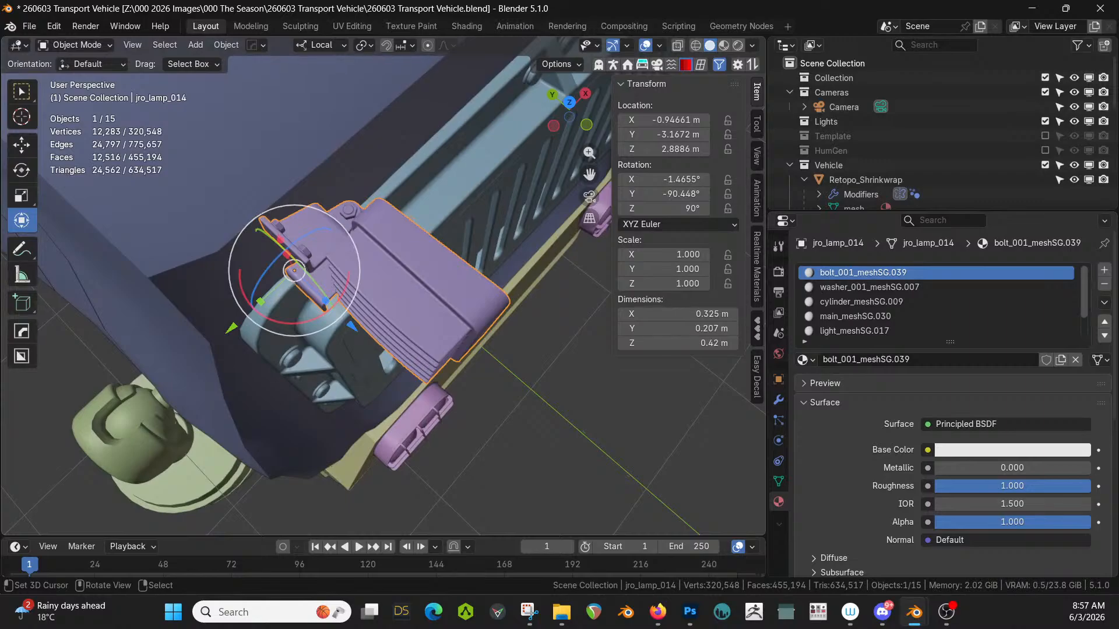
type("rz")
type("90")
key("Escape")
Rotate the jro_lamp_014 lamp -90° about its local Z axis.
type("rz")
type("-90")
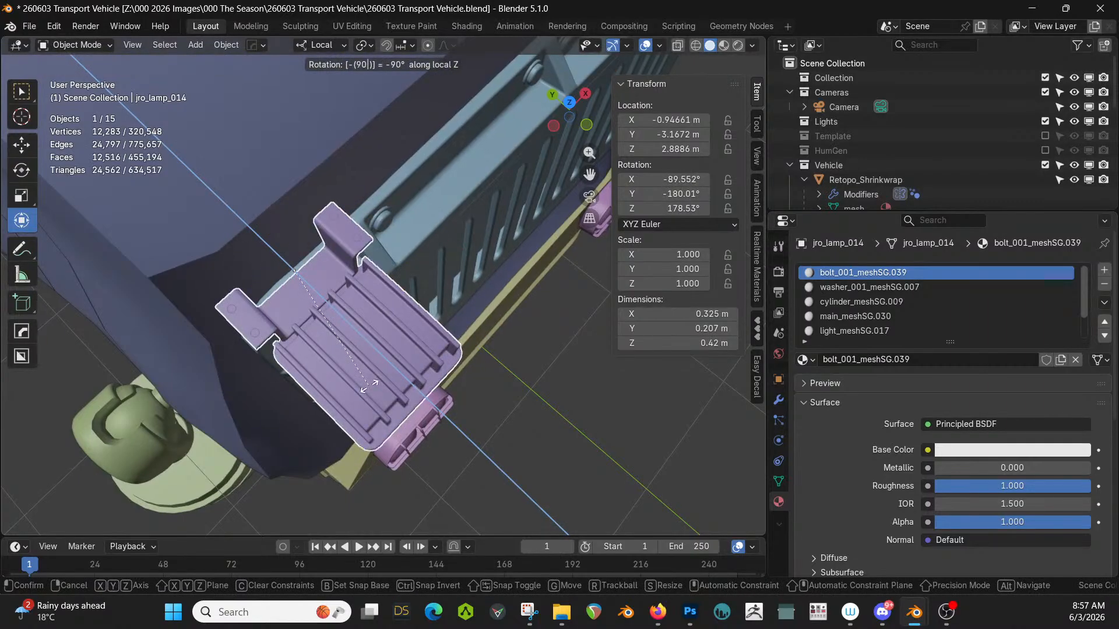
key("Return")
middle_click_drag(369, 386, 454, 253)
key("r")
key("z")
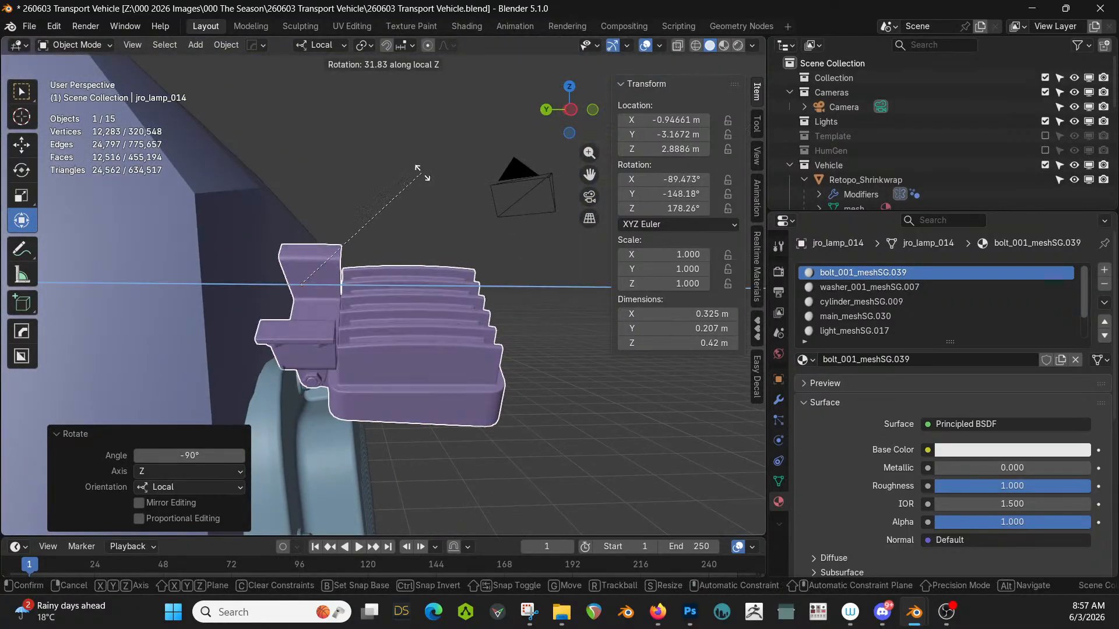
key("Escape")
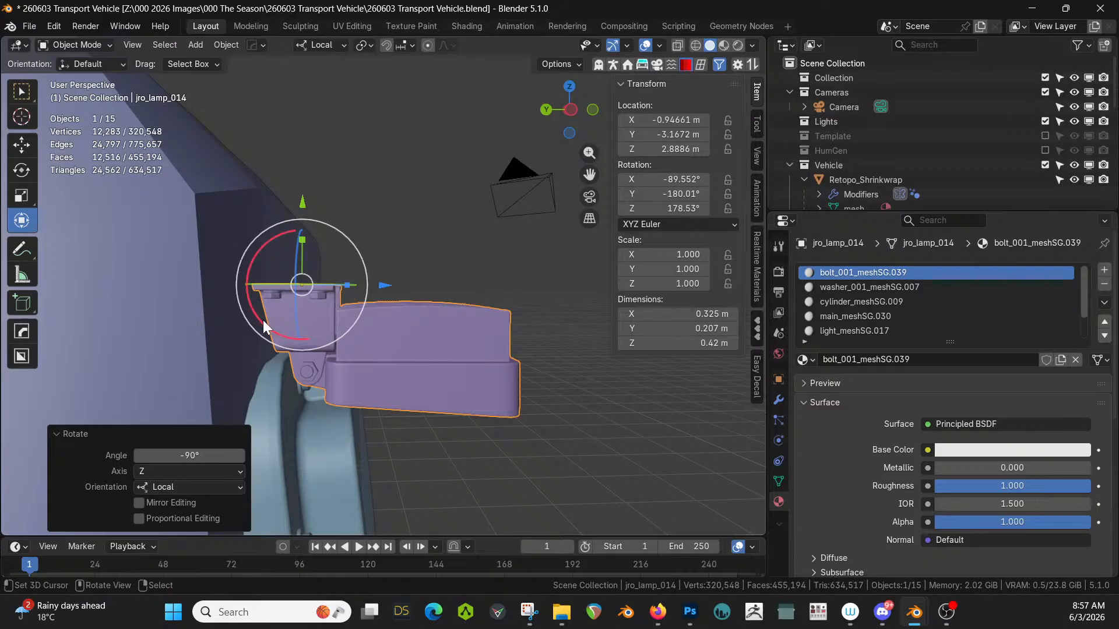
Switch the transform orientation to Global and rotate the lamp -90° about the X axis so it stands upright.
left_click(341, 45)
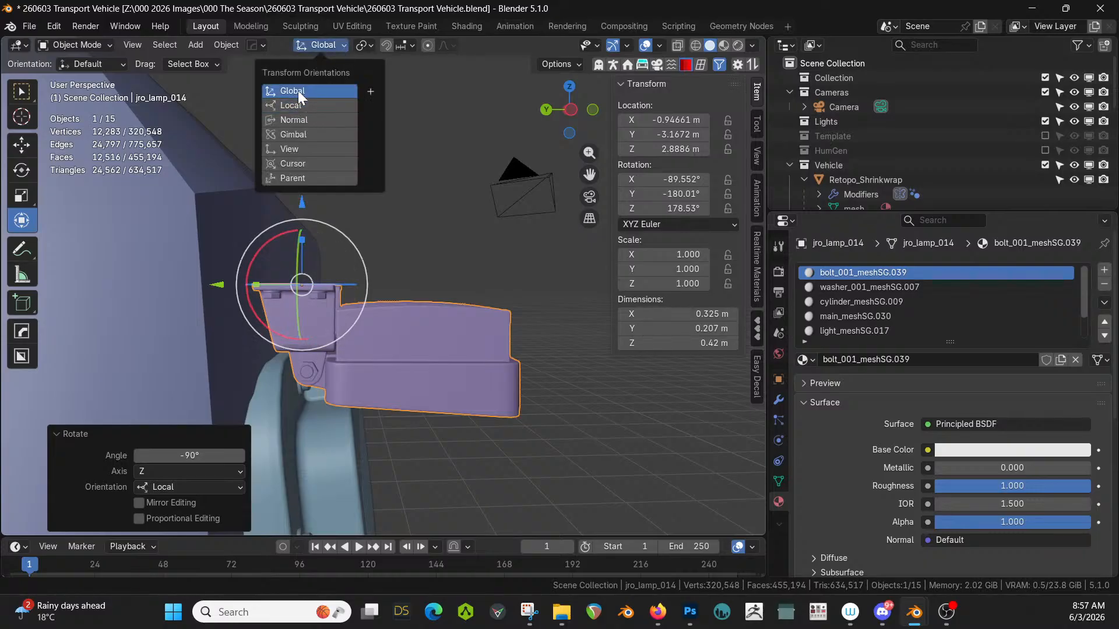
left_click(299, 90)
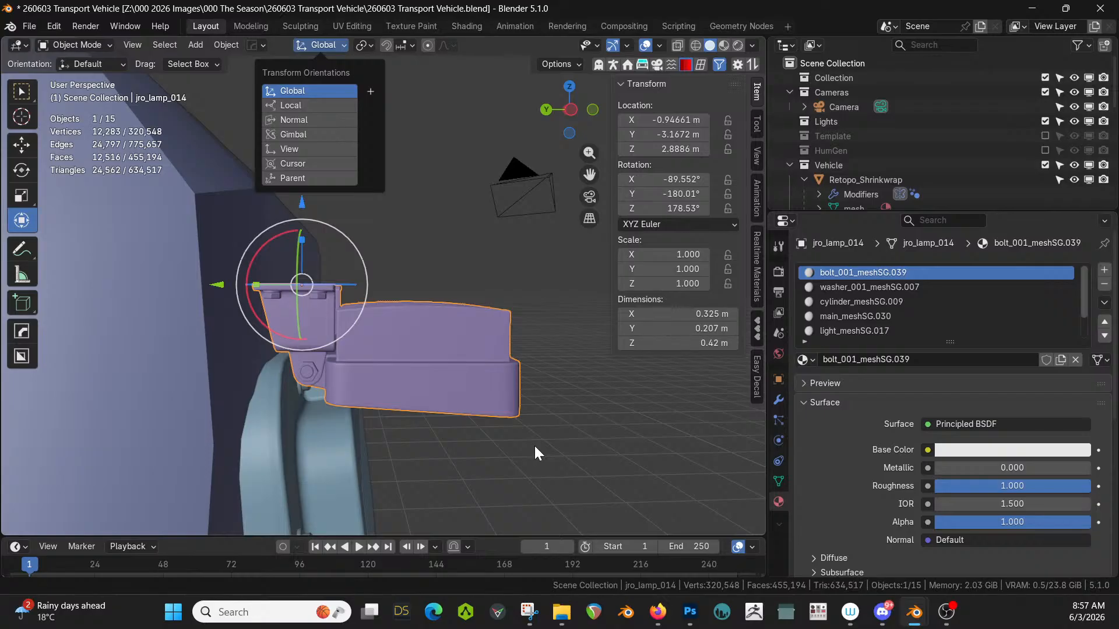
type("rx90")
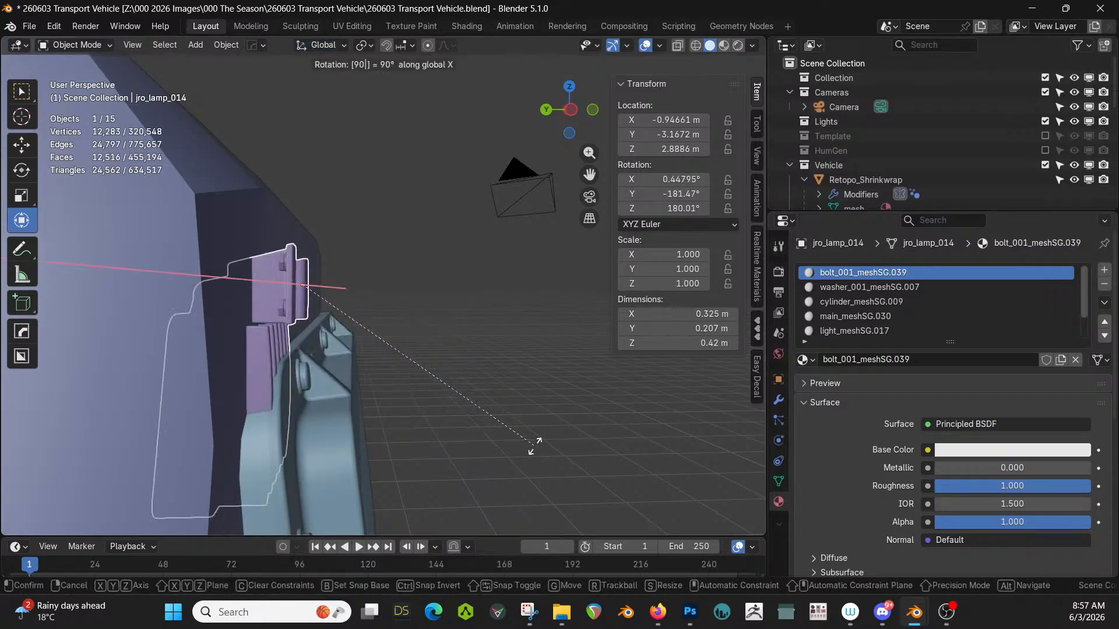
key("Escape")
type("rx-90")
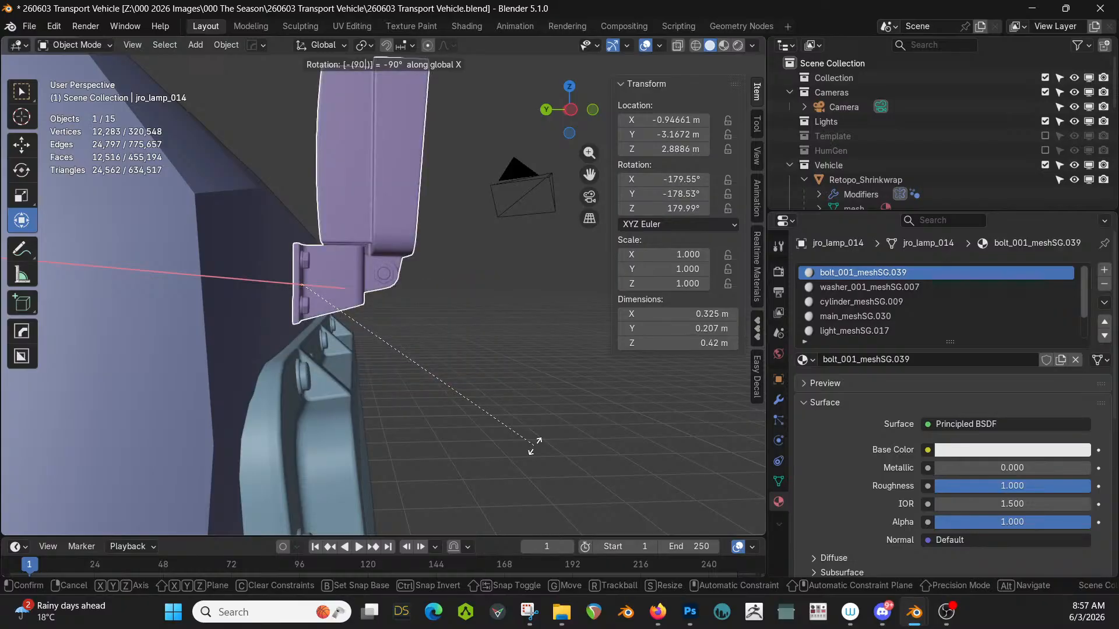
key("Return")
Move the lamp about 0.078 m along global Y toward the body and about 0.208 m along global X.
key("g")
key("y")
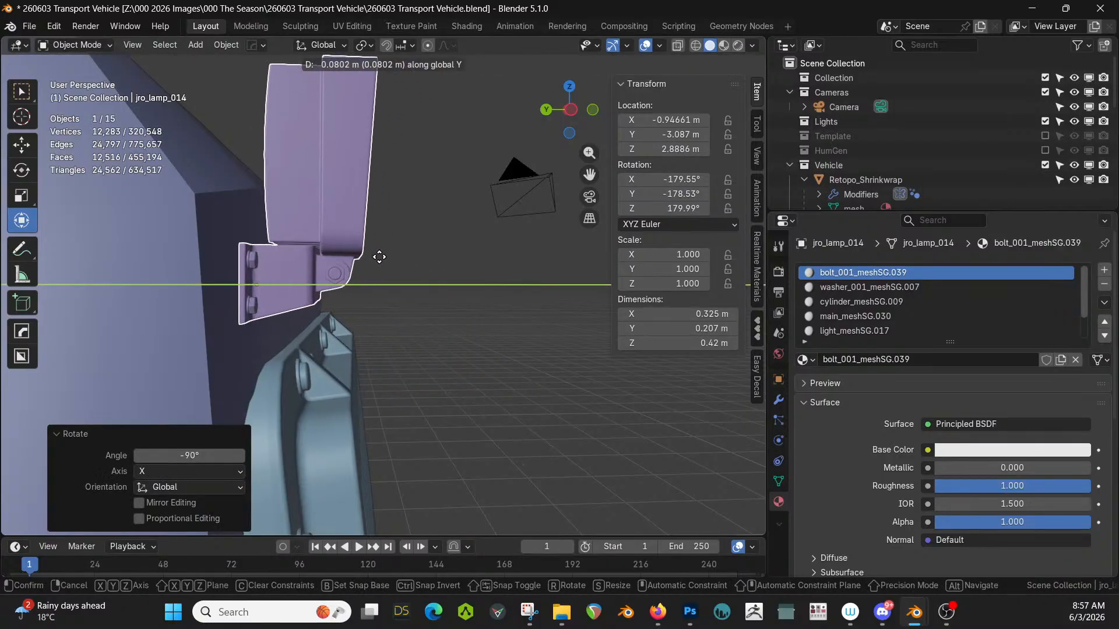
left_click(379, 254)
middle_click_drag(379, 254, 219, 299)
scroll(219, 299, "down", 5)
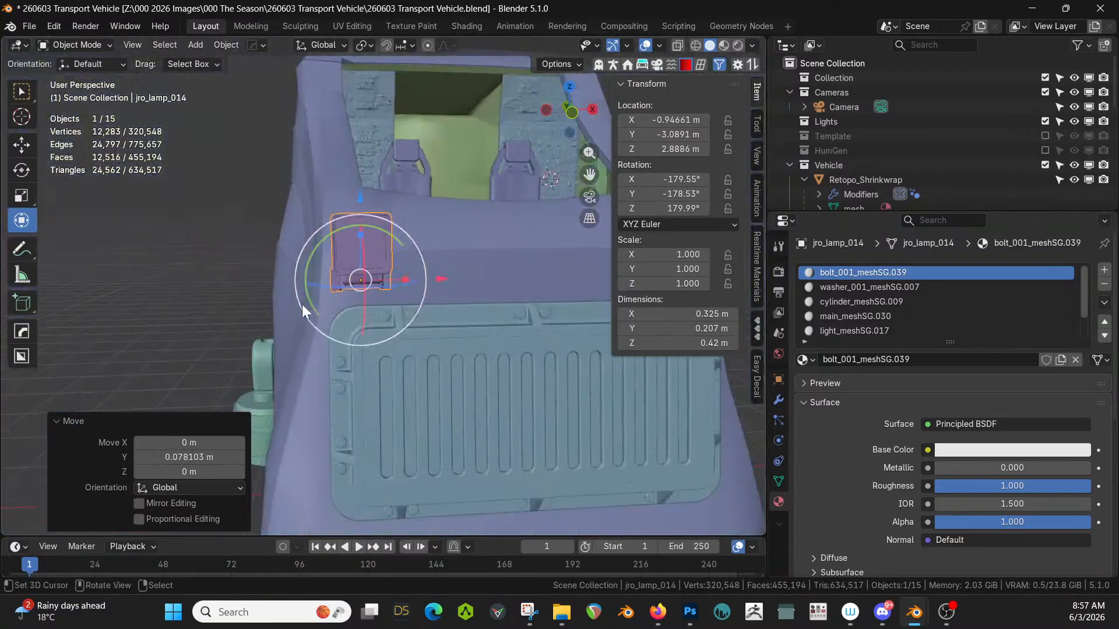
middle_click_drag(302, 306, 250, 351, "shift")
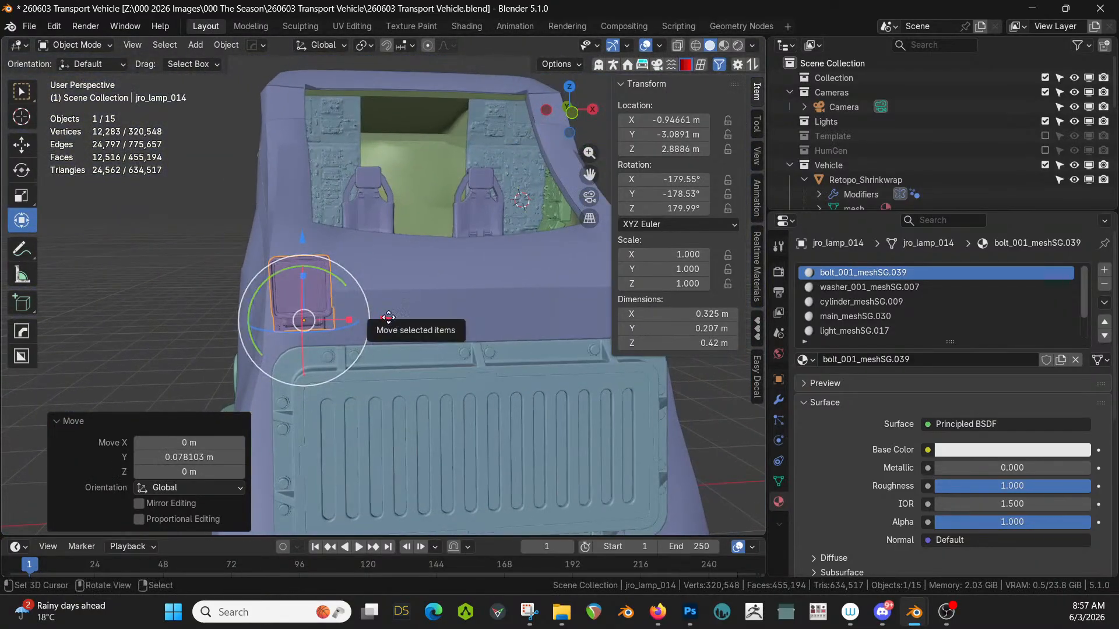
left_click_drag(382, 320, 427, 326)
key("KP_1")
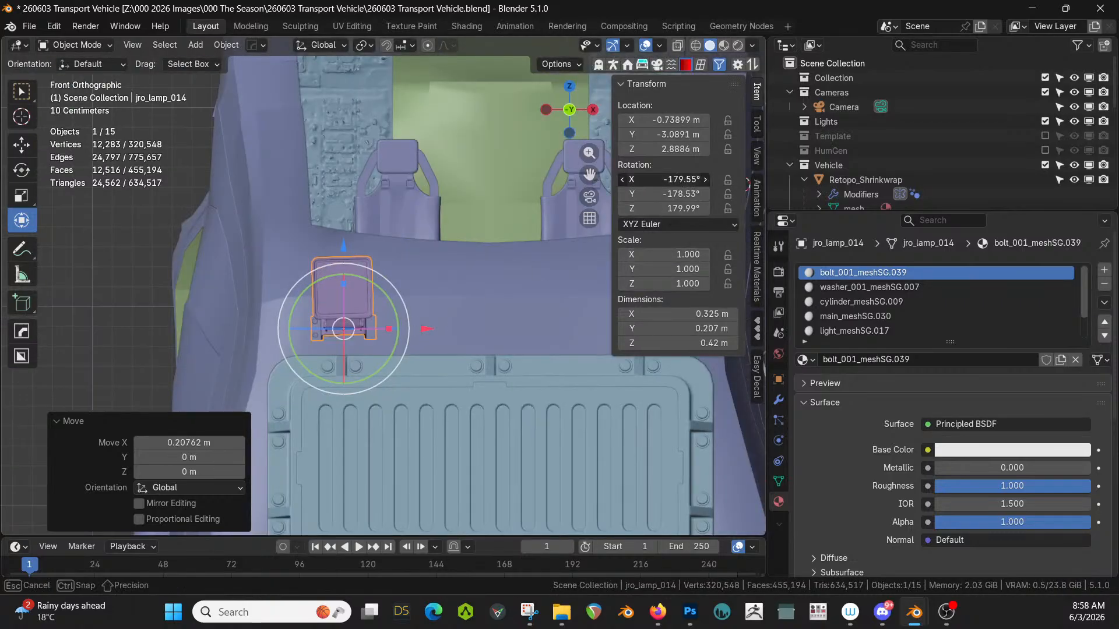
Set the lamp's rotation to exactly -180° on X, -180° on Y and 180° on Z.
left_click(690, 179)
type("-180")
key("Tab")
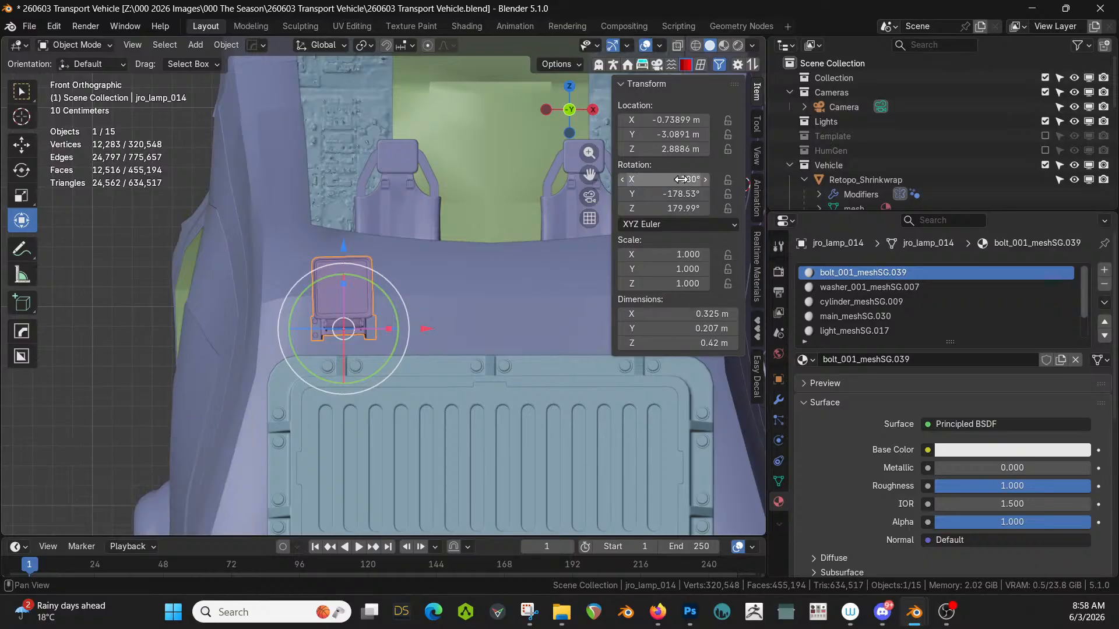
key("BackSpace")
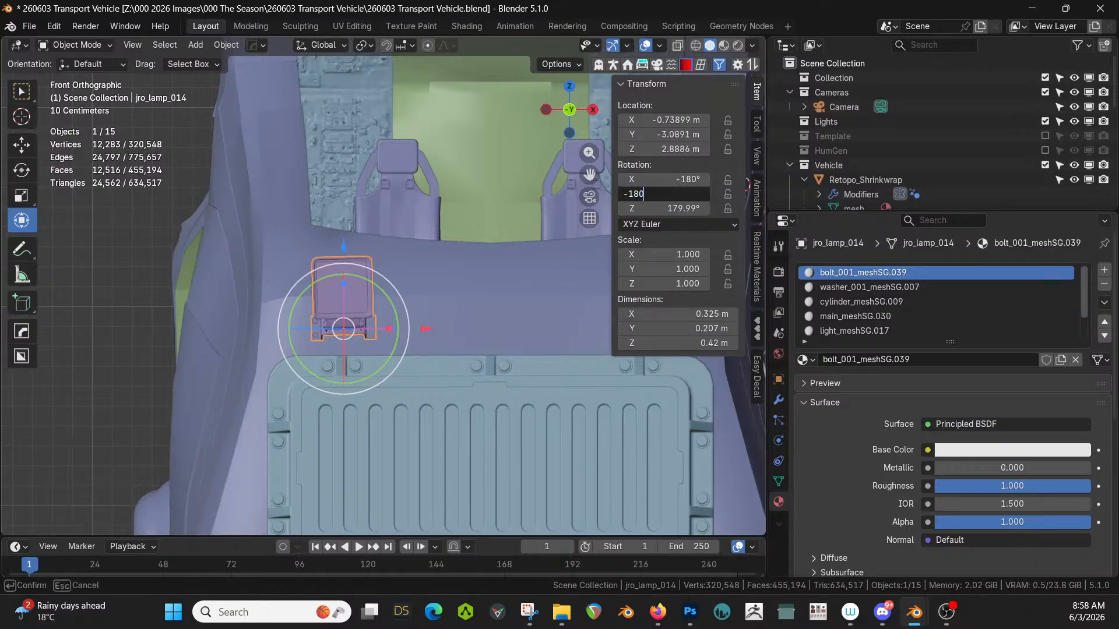
type("-180")
key("Tab")
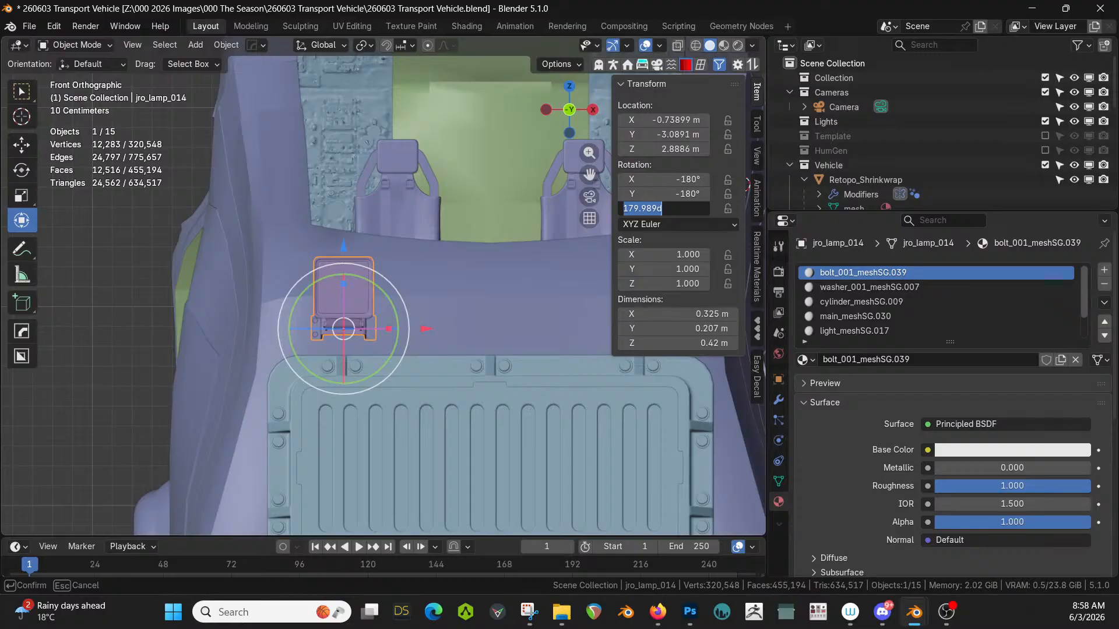
type("180")
key("Return")
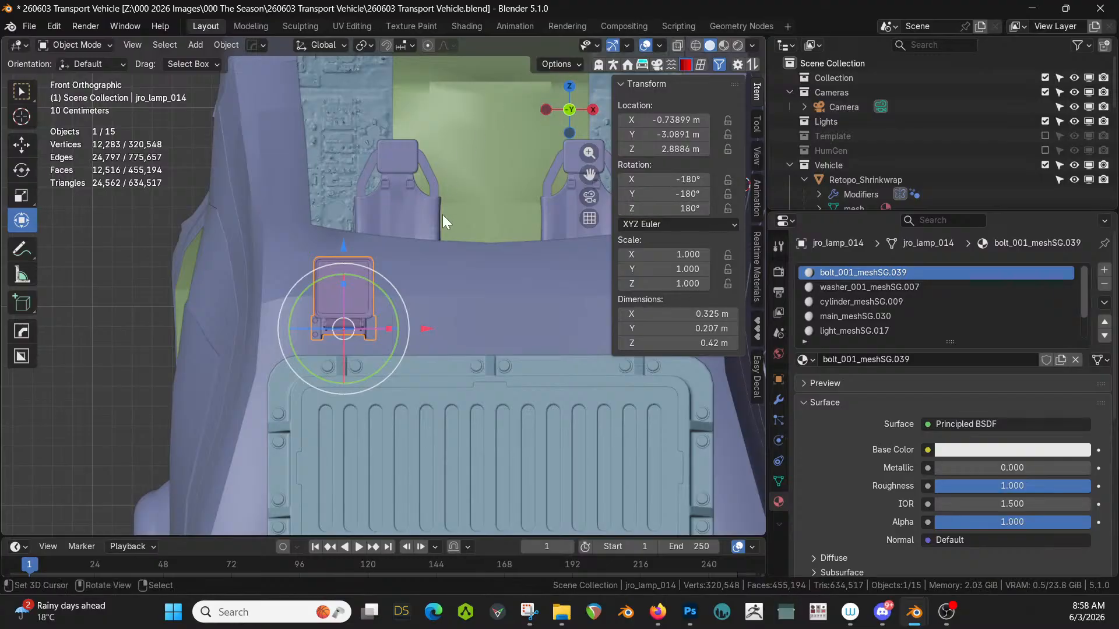
Mirror the lamp to the other side of the vehicle across the body's X axis with a mirror modifier.
middle_click_drag(442, 215, 446, 244)
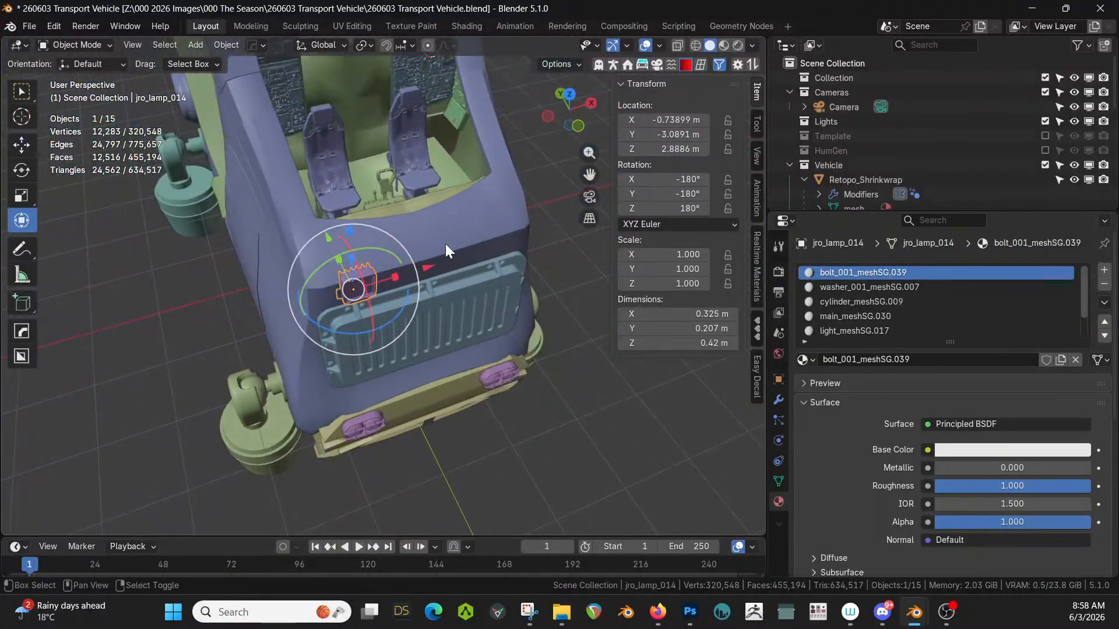
left_click(446, 243, "shift")
key("alt+x")
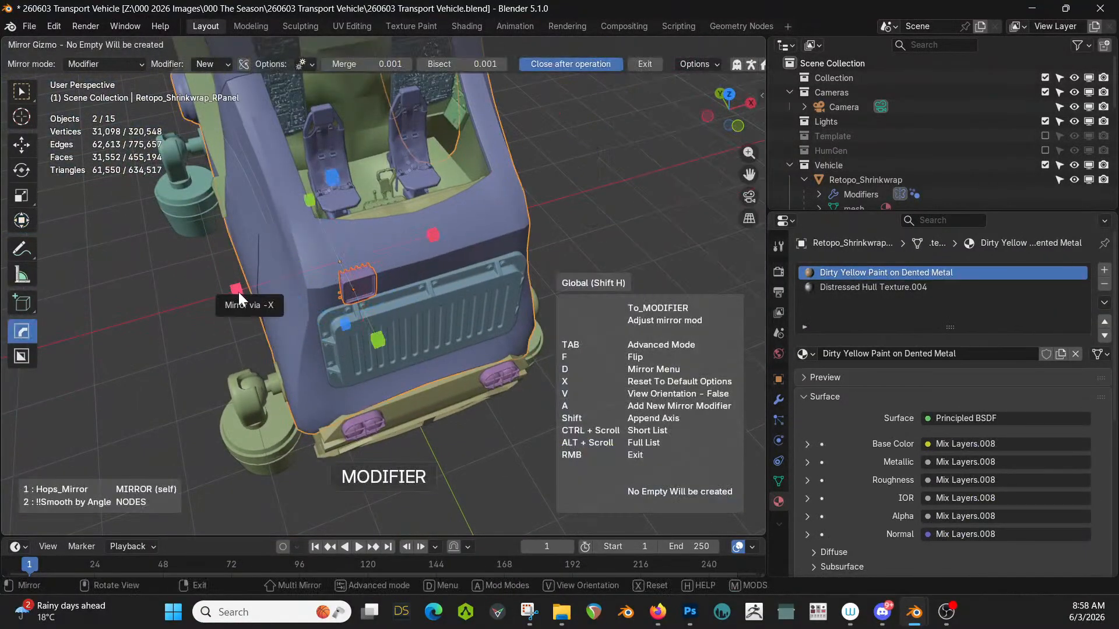
left_click(239, 292)
middle_click_drag(239, 292, 140, 227)
scroll(399, 194, "down", 3)
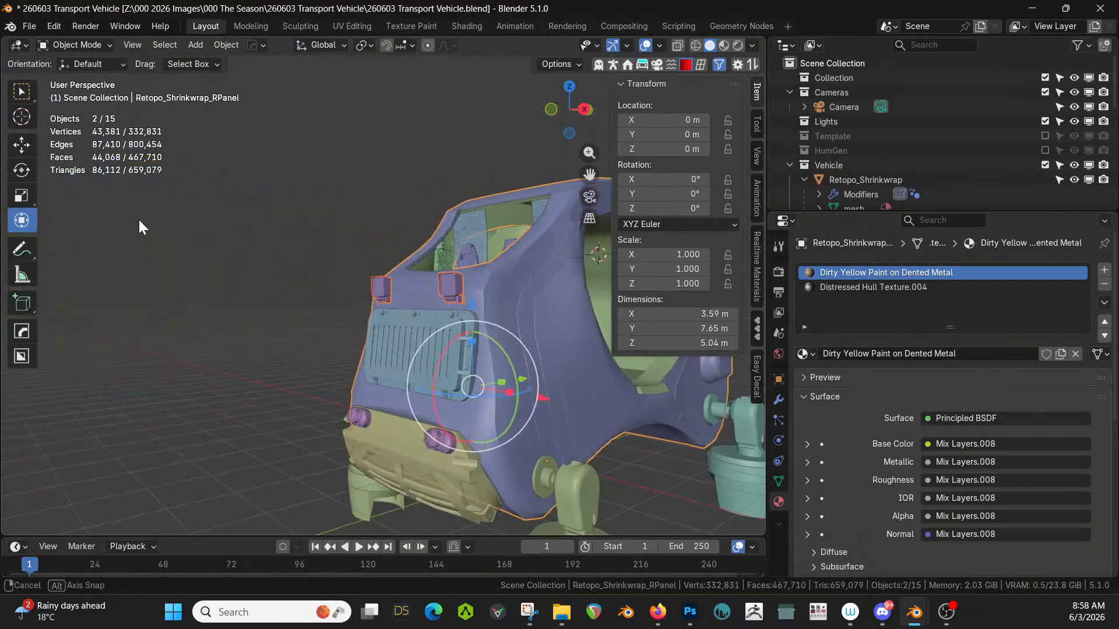
Isolate the jro_lamp_014 lamp in local view and open its mesh for editing.
scroll(317, 288, "up", 2)
middle_click_drag(316, 288, 286, 222)
scroll(275, 297, "up", 3)
scroll(302, 304, "up", 4)
left_click(324, 170)
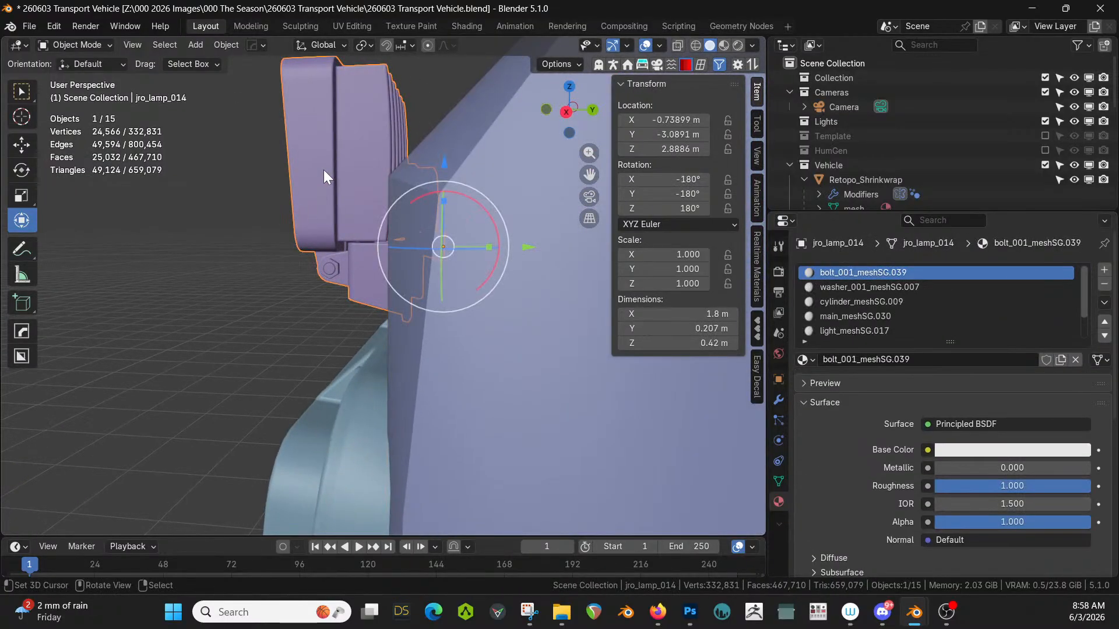
key("KP_Divide")
key("Tab")
Select all coplanar rear faces of the lamp's mounting brackets and extrude them about 0.067 m along global Y.
middle_click_drag(325, 170, 366, 325)
left_click(389, 337)
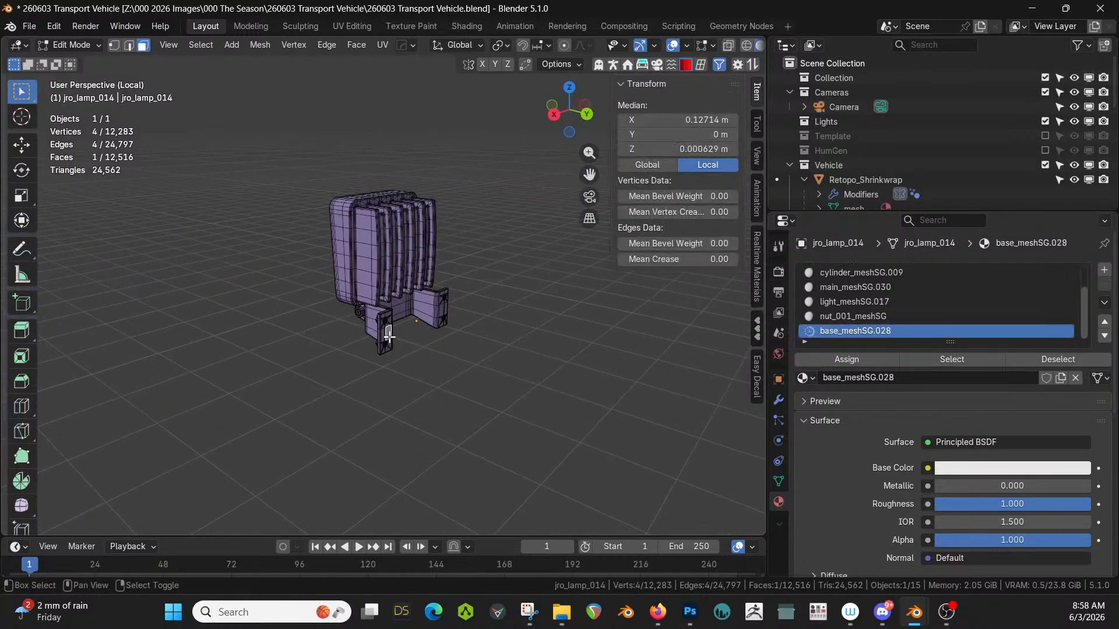
key("shift+g")
left_click(389, 336)
key("g")
key("y")
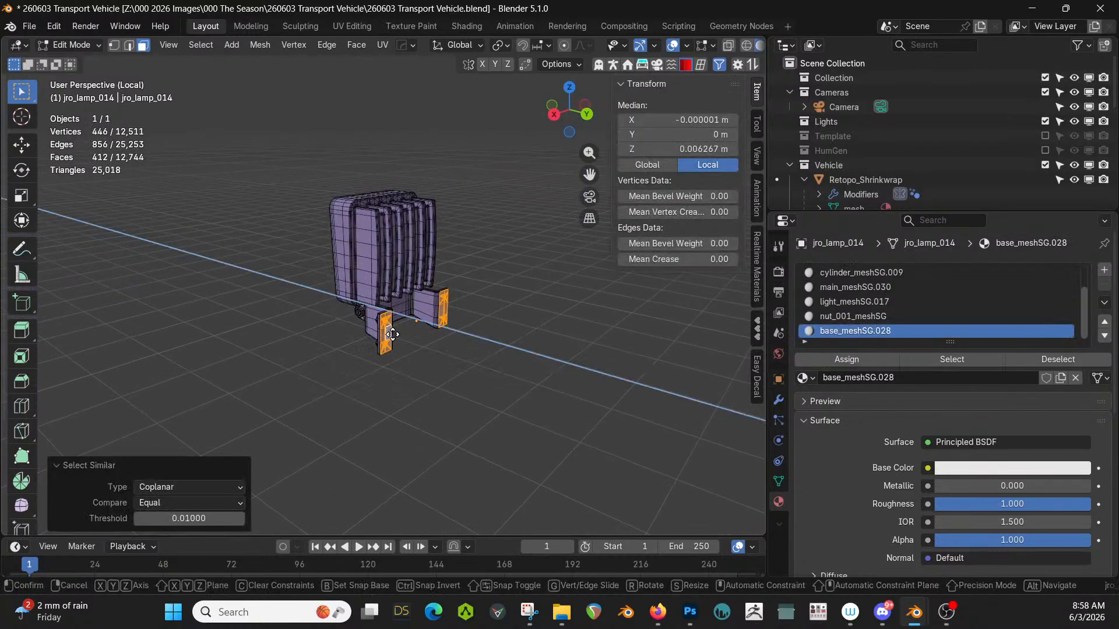
left_click(403, 345)
Leave the lamp's local view and Edit Mode, and save the file.
key("KP_Divide")
key("KP_Decimal")
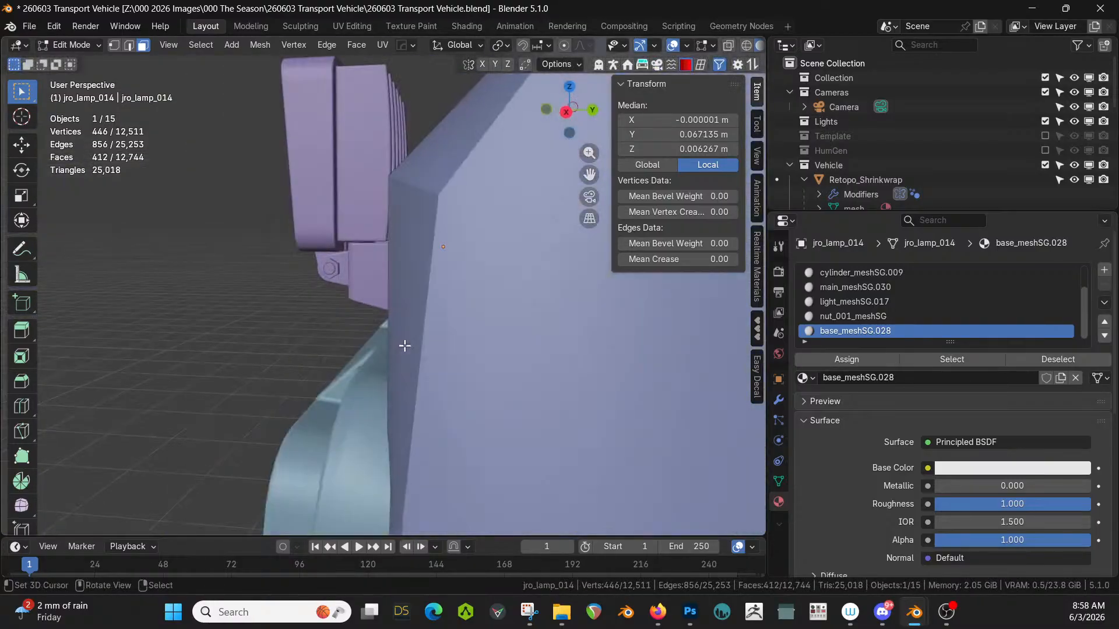
middle_click_drag(405, 343, 510, 350)
key("Tab")
key("ctrl+s")
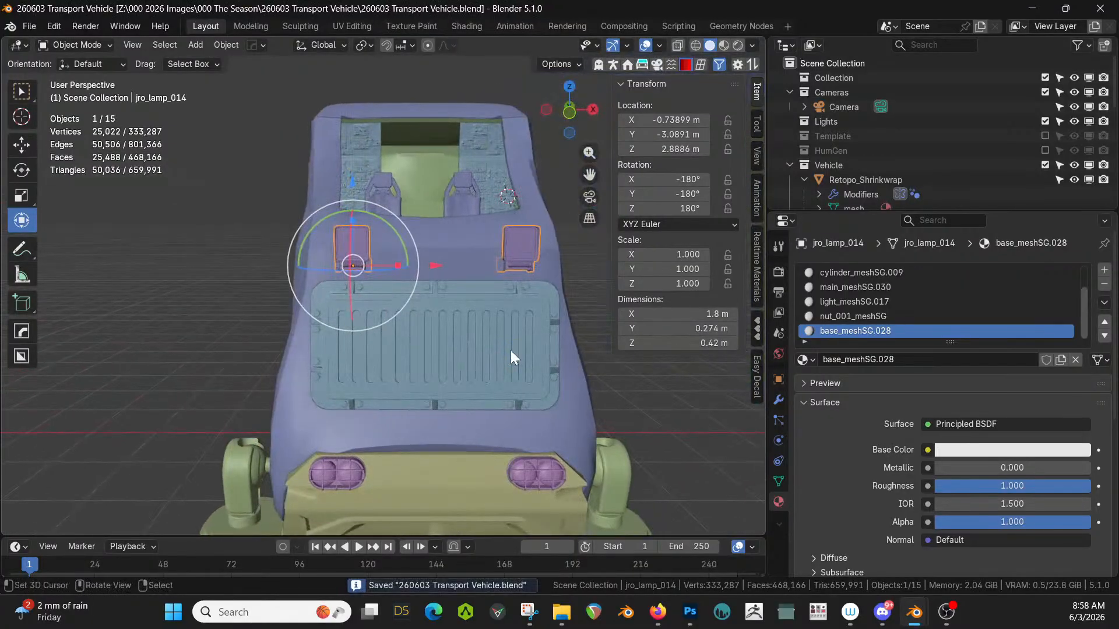
Switch the viewport to Rendered shading and join the front vent jro_vent_010 into the vehicle's yellow body panel.
left_click(456, 327)
middle_click_drag(456, 327, 431, 336)
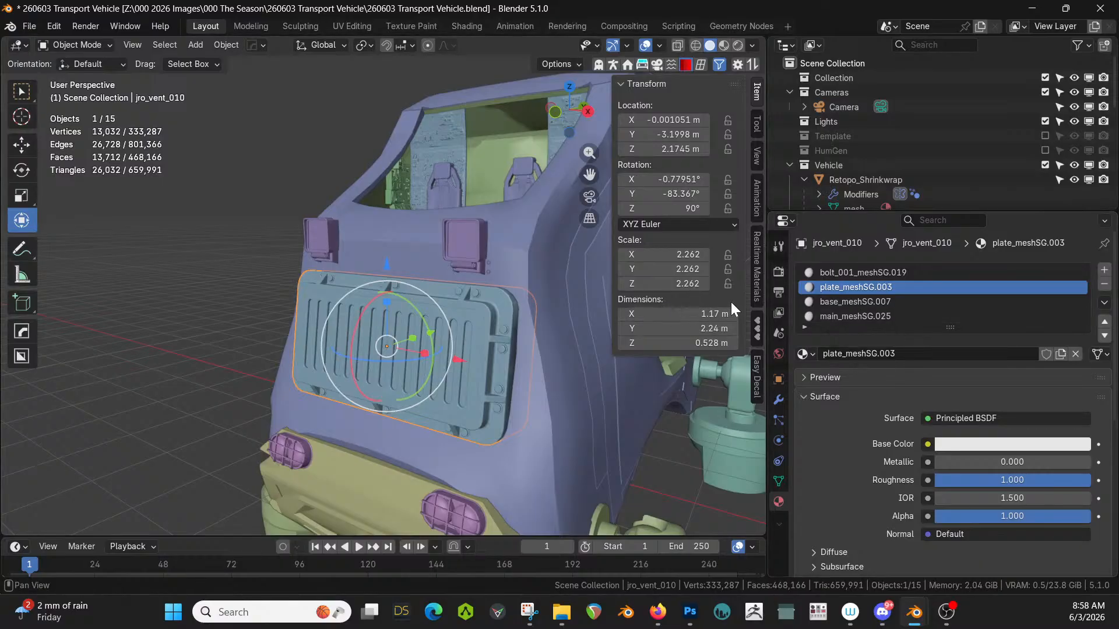
key("z")
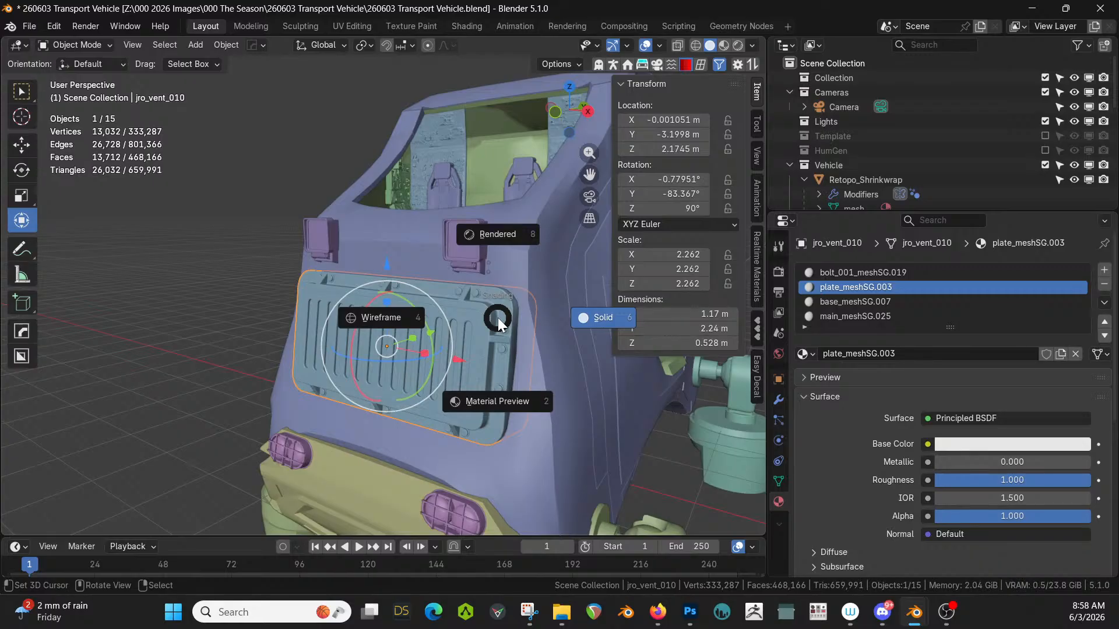
key("8")
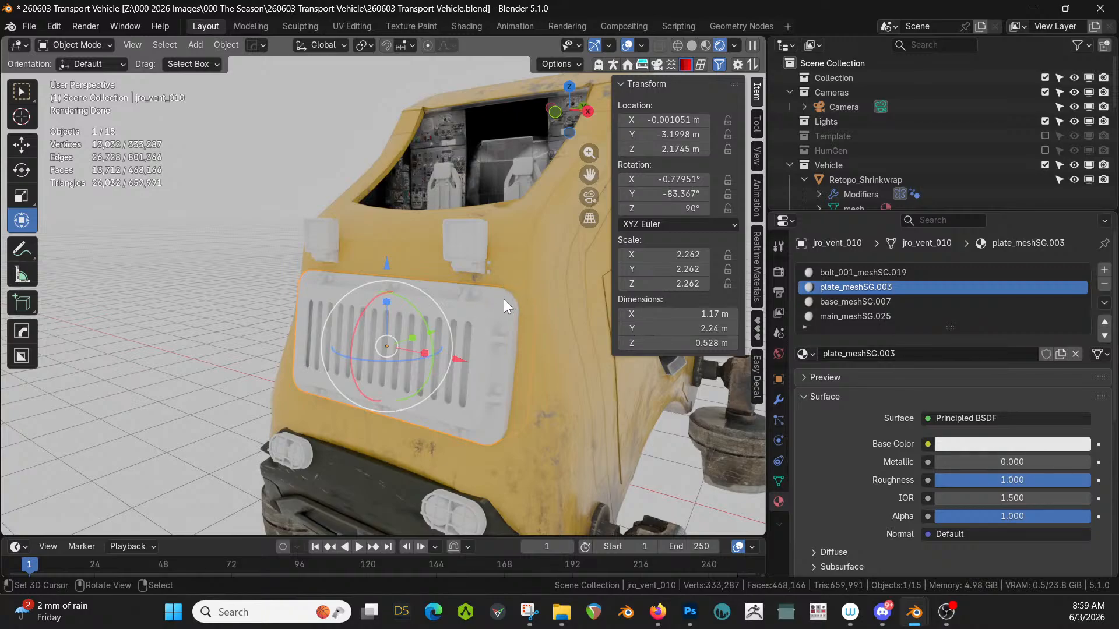
scroll(503, 299, "down", 3)
left_click(461, 242, "shift")
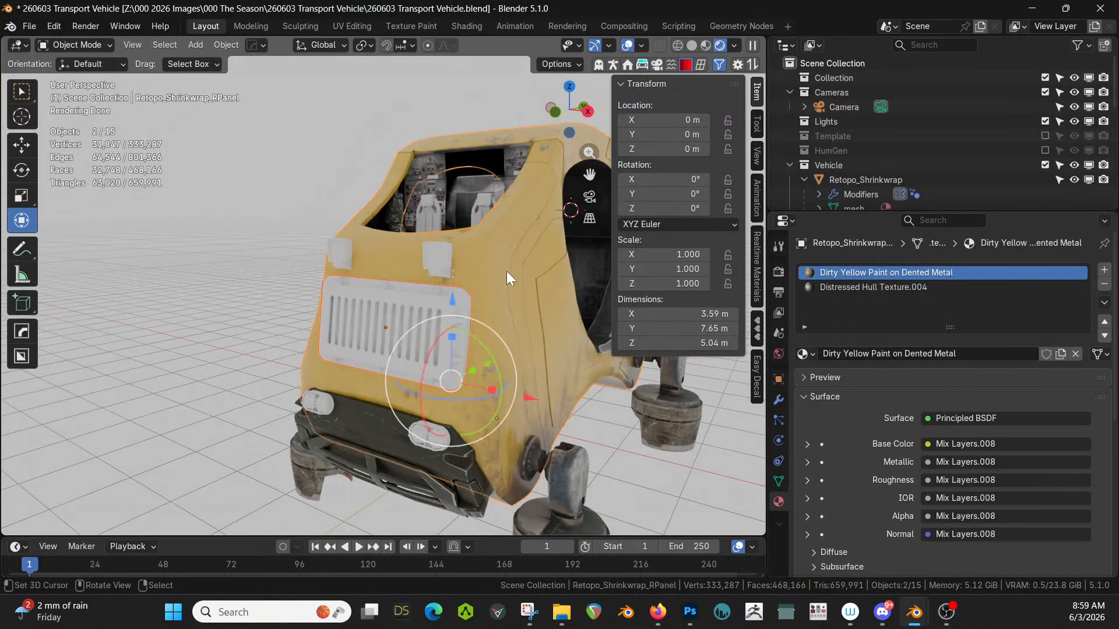
key("ctrl+j")
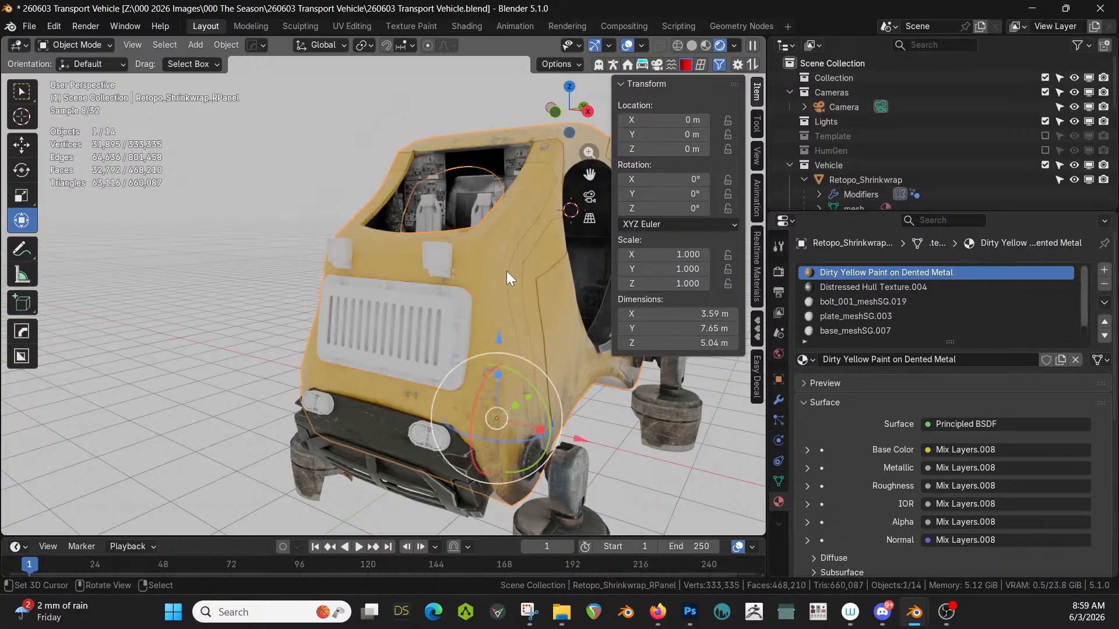
Replace the vent frame's base_meshSG.007 material with Dirty Yellow Paint on Dented Metal.
key("Tab")
scroll(438, 329, "up", 2)
left_click(438, 329)
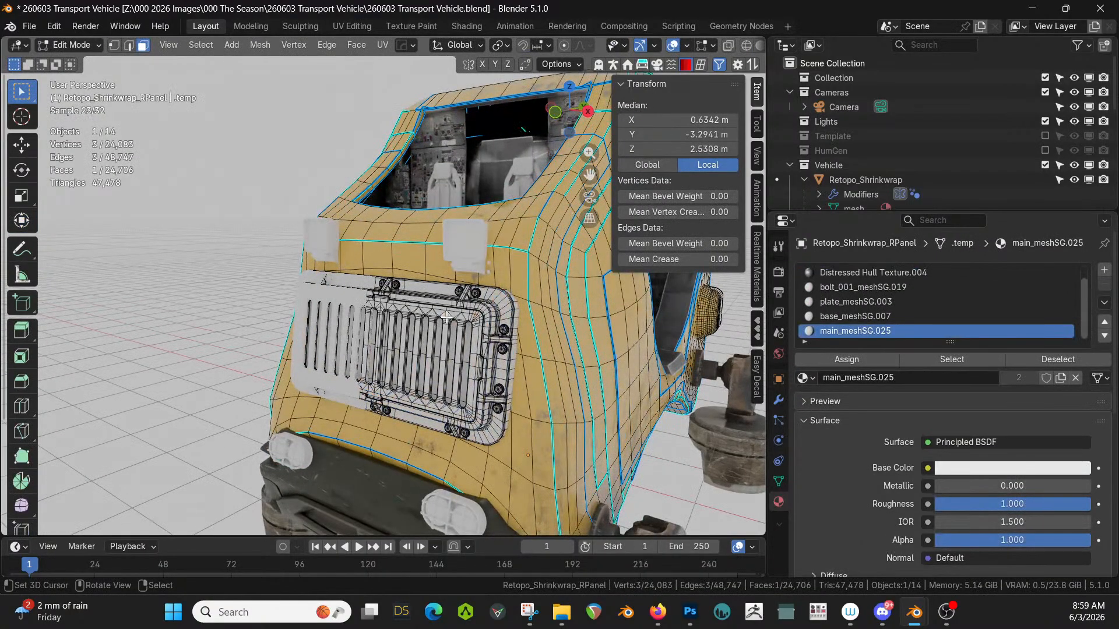
left_click(493, 297)
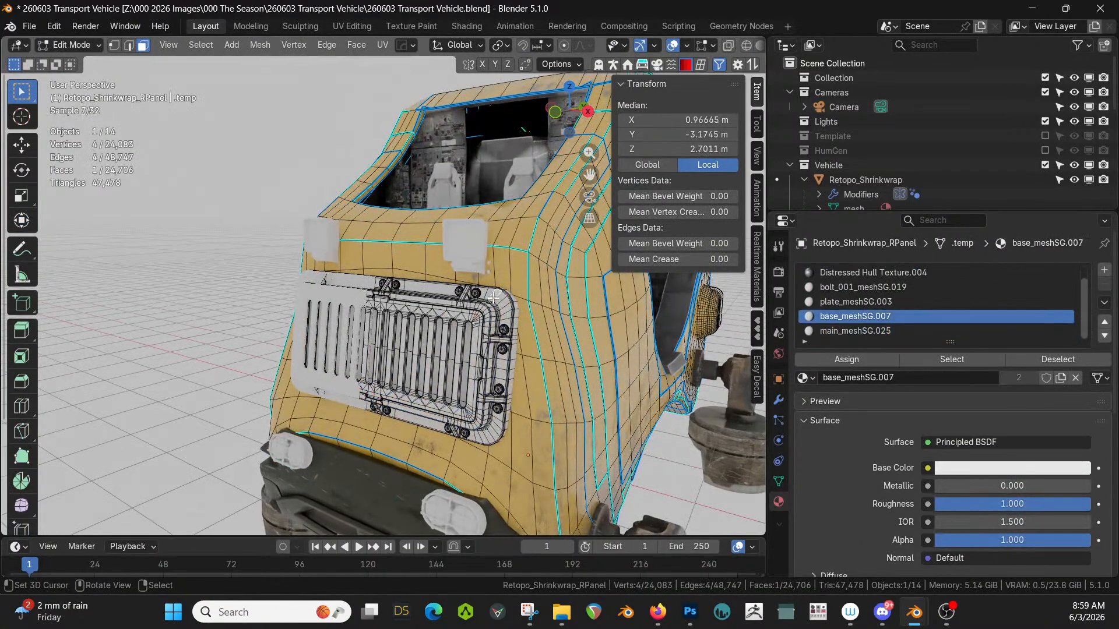
left_click(805, 378)
type("yell")
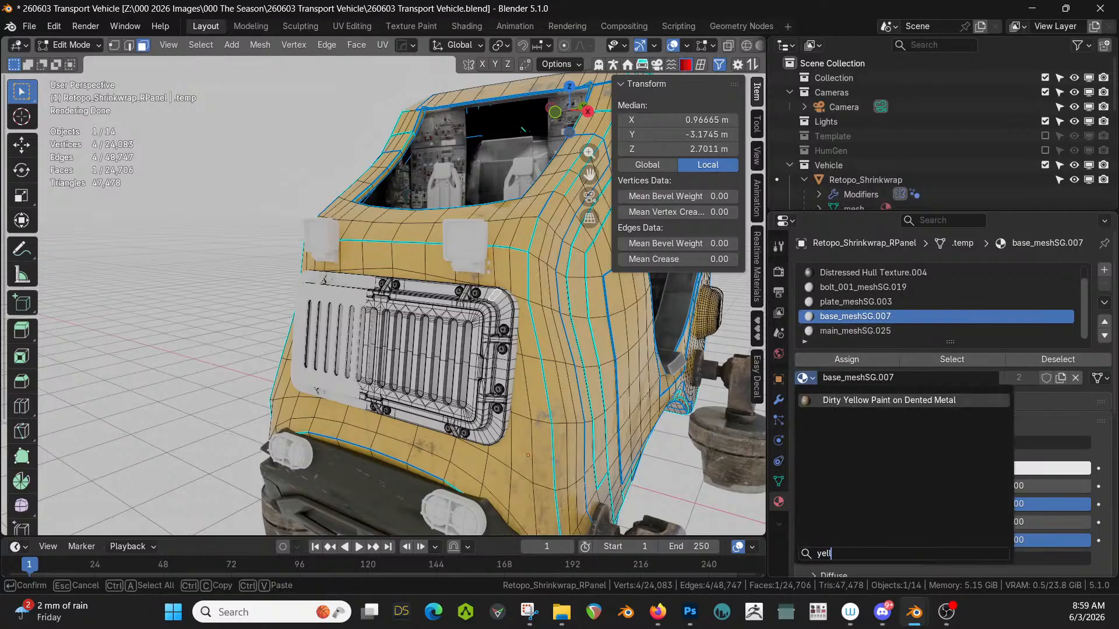
key("Return")
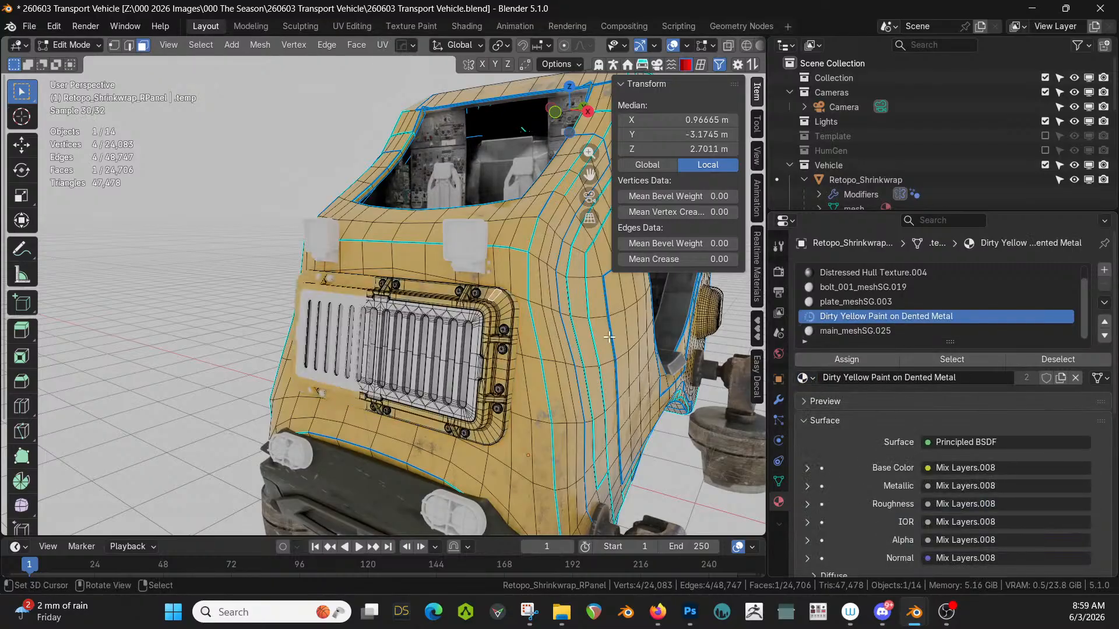
Replace the vent bolts' bolt_001_meshSG.019 material with Dirty Yellow Paint on Dented Metal.
key("Tab")
middle_click_drag(593, 355, 440, 337)
scroll(588, 364, "up", 2)
key("Tab")
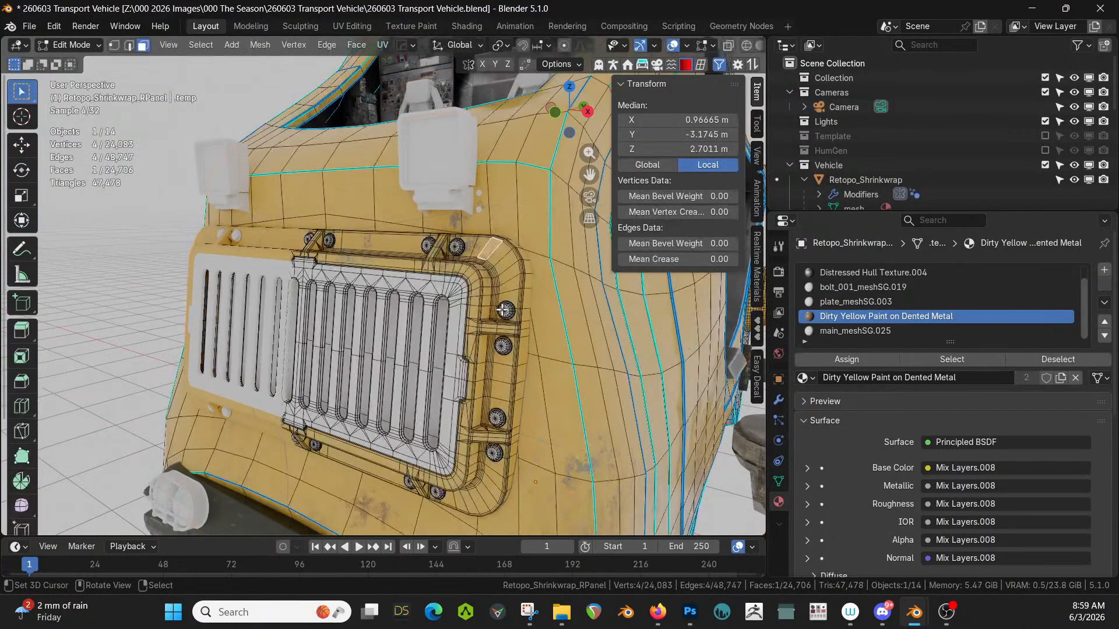
left_click(857, 287)
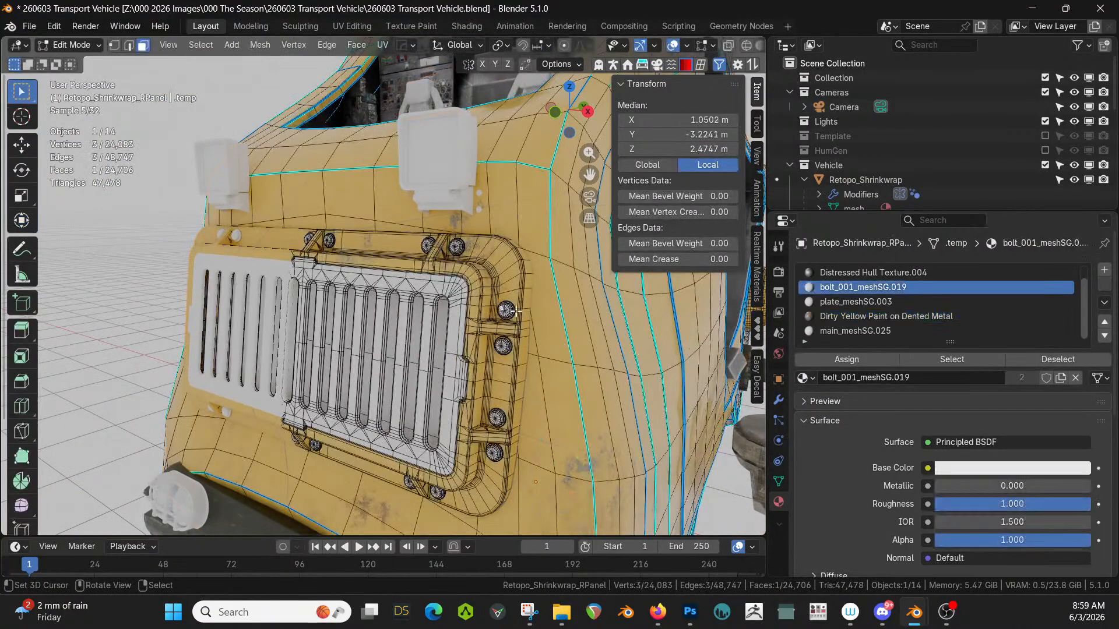
left_click(807, 378)
type("pai")
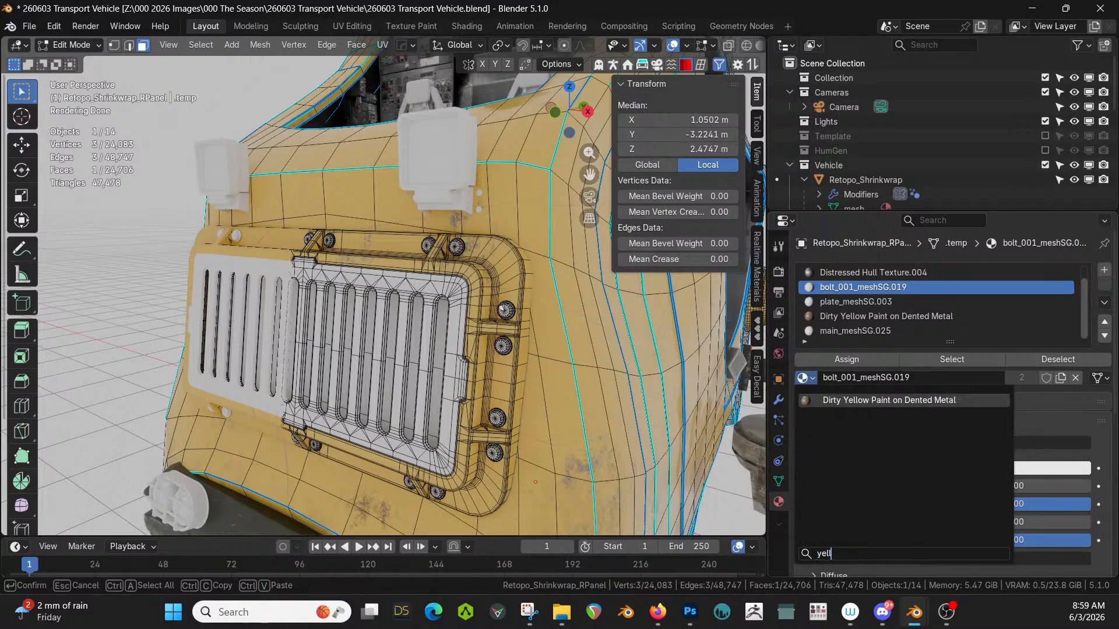
key("Return")
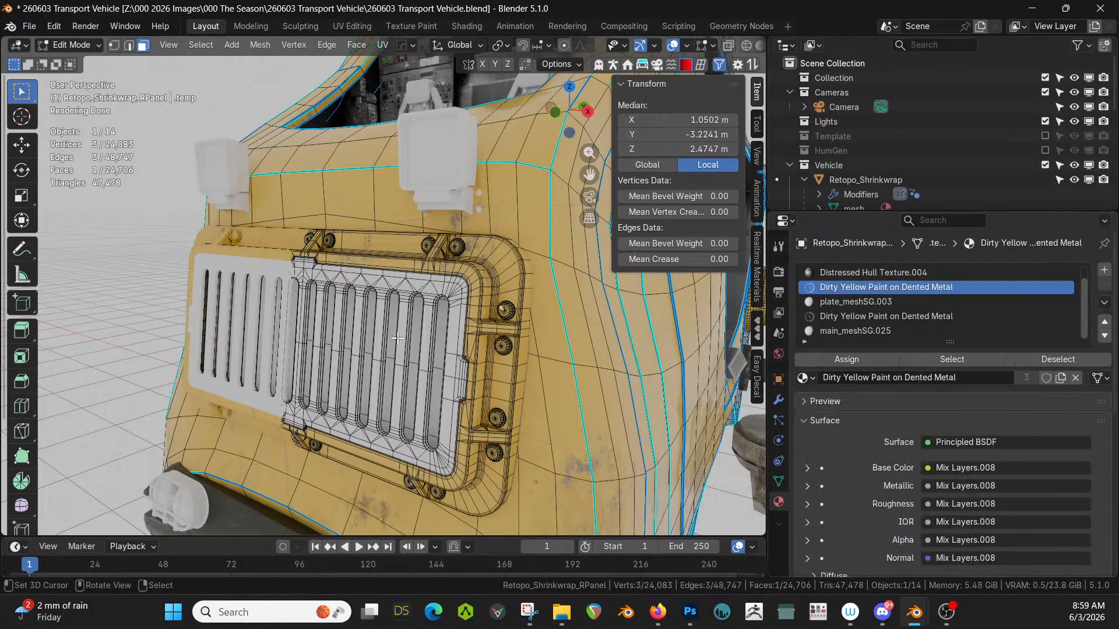
Replace the vent grille's main_meshSG.025 material with Distressed Hull Texture and return to Object Mode.
left_click(452, 338)
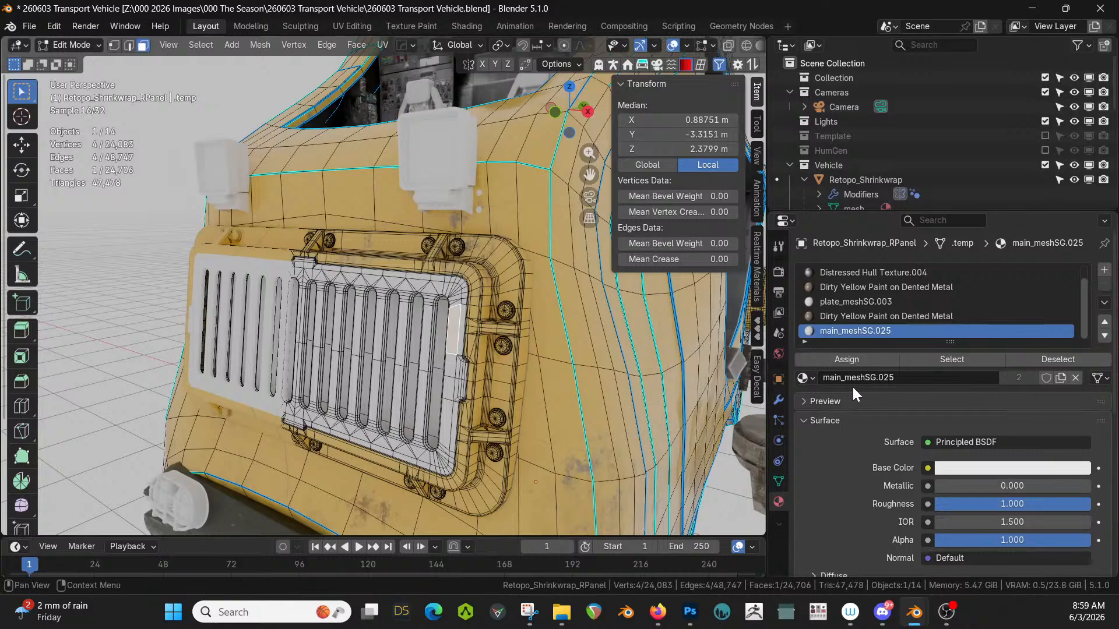
left_click(810, 378)
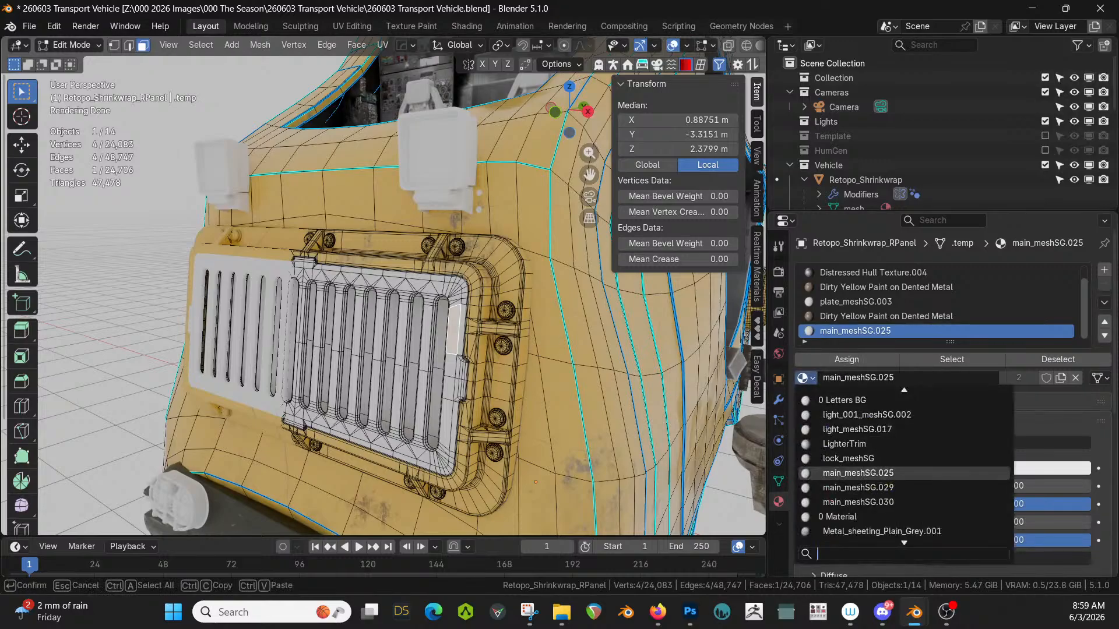
type("dis")
key("Return")
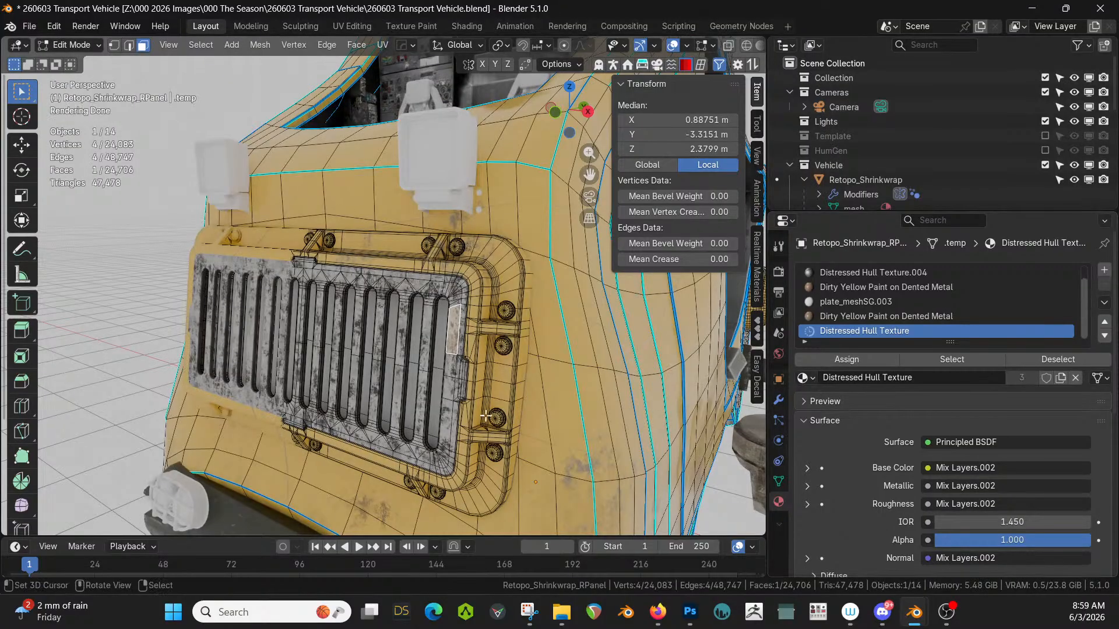
key("Tab")
middle_click_drag(469, 411, 401, 422)
scroll(534, 398, "down", 5)
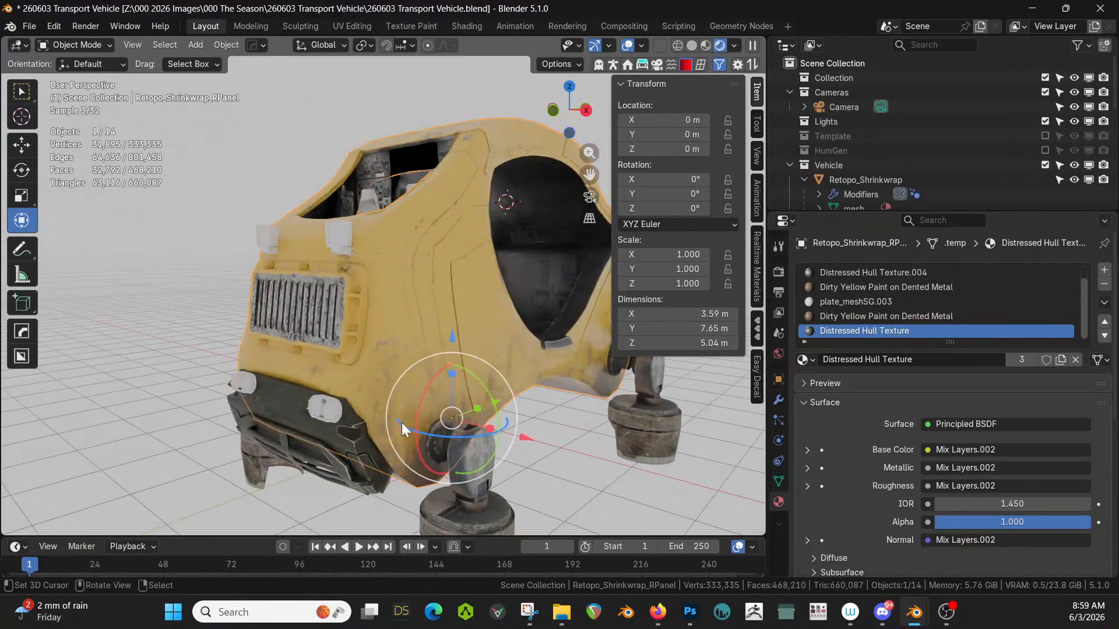
Compare the body's material with the front bumper Shell_07 and examine the bumper's texture in the UV Editing workspace.
middle_click_drag(295, 423, 364, 387)
left_click(304, 379)
scroll(342, 303, "up", 2)
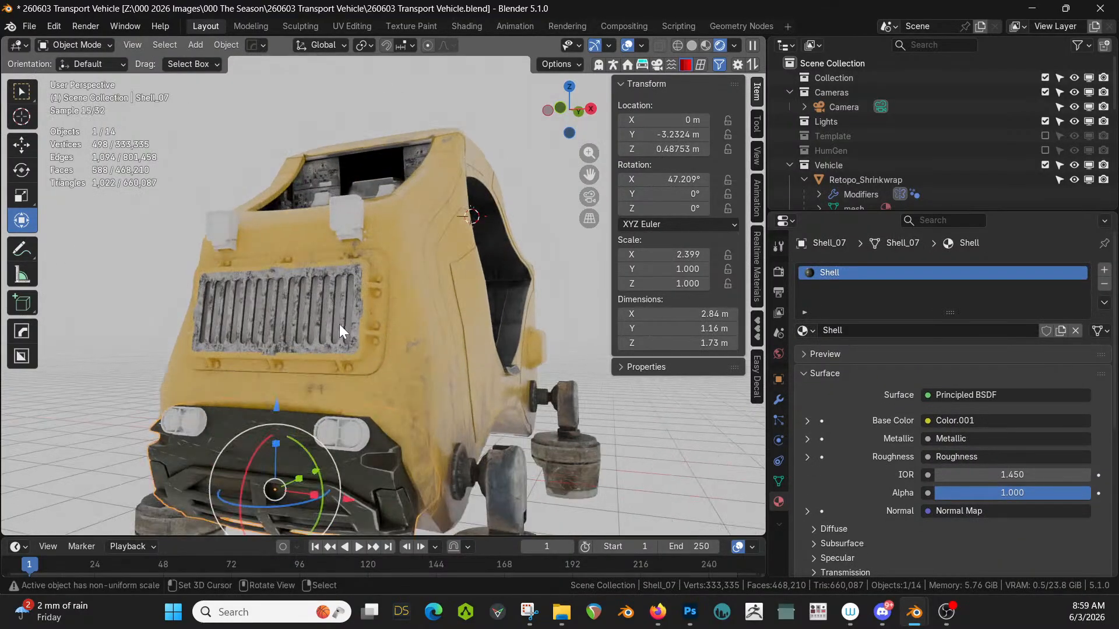
left_click(338, 324)
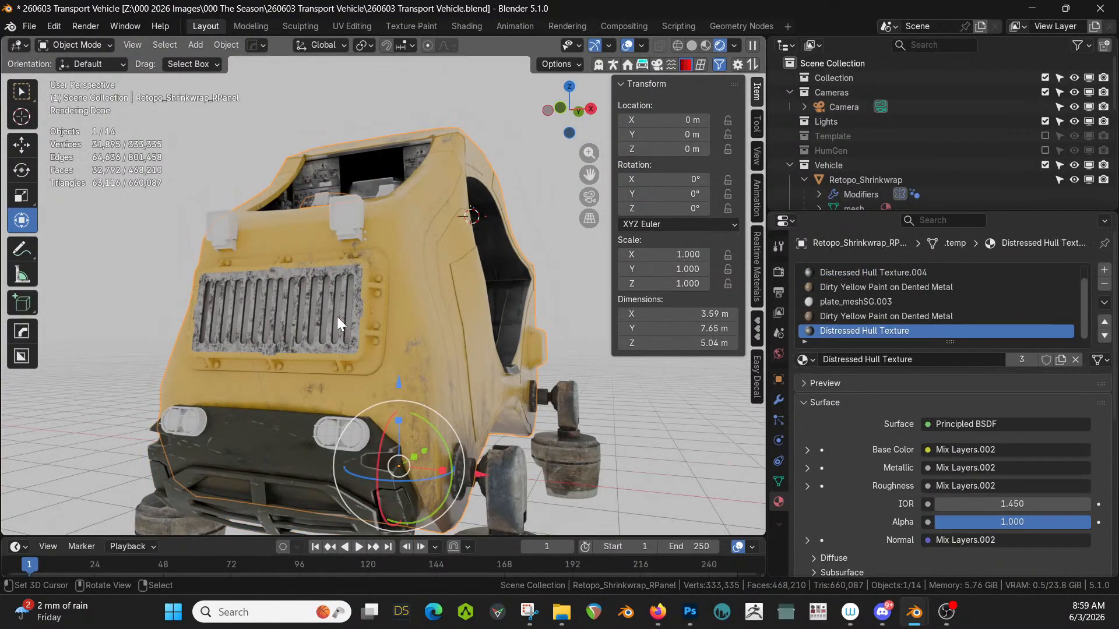
left_click(246, 442)
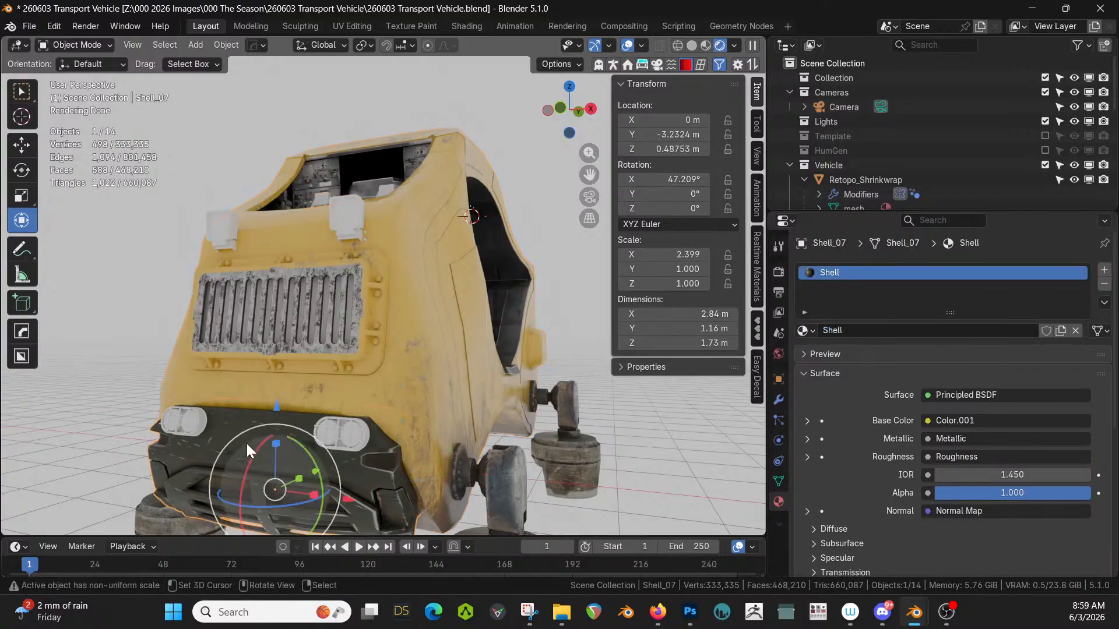
left_click(349, 26)
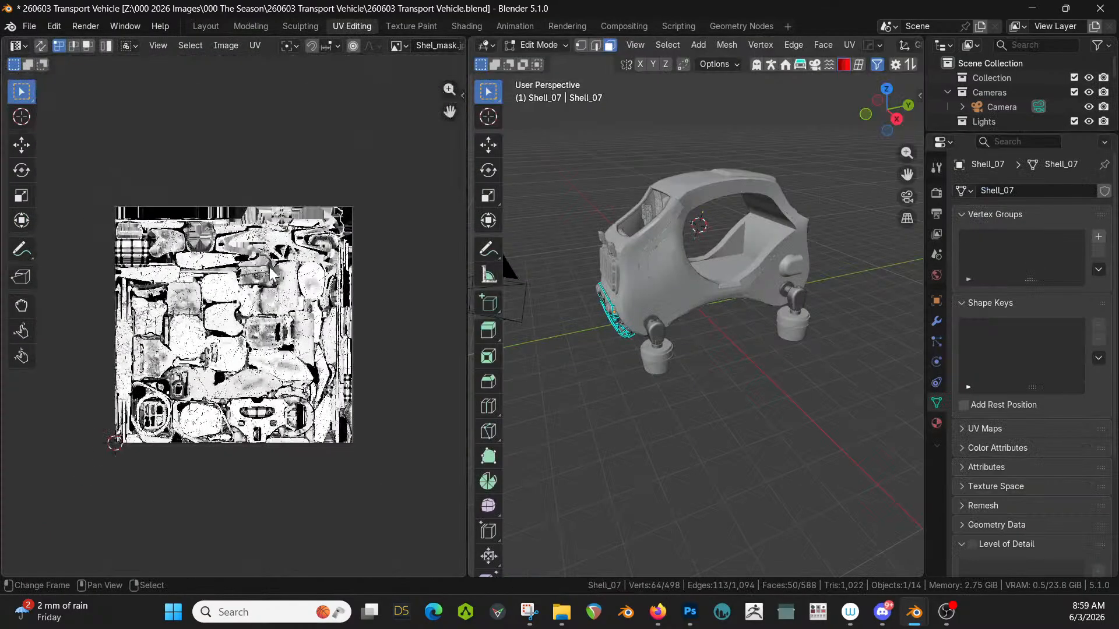
scroll(272, 273, "up", 4)
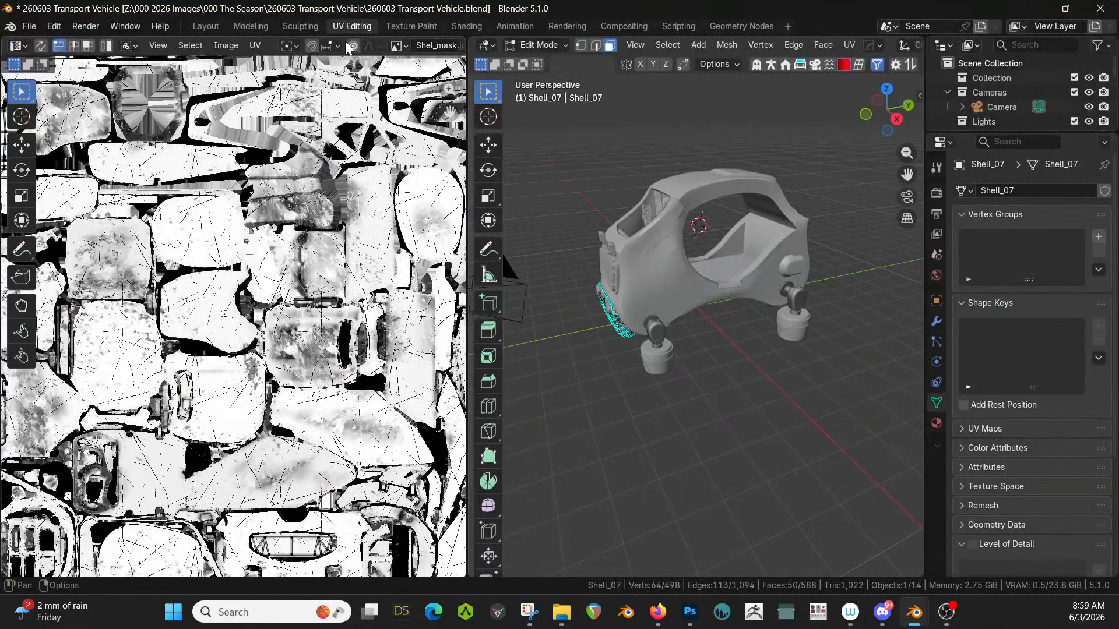
left_click(209, 24)
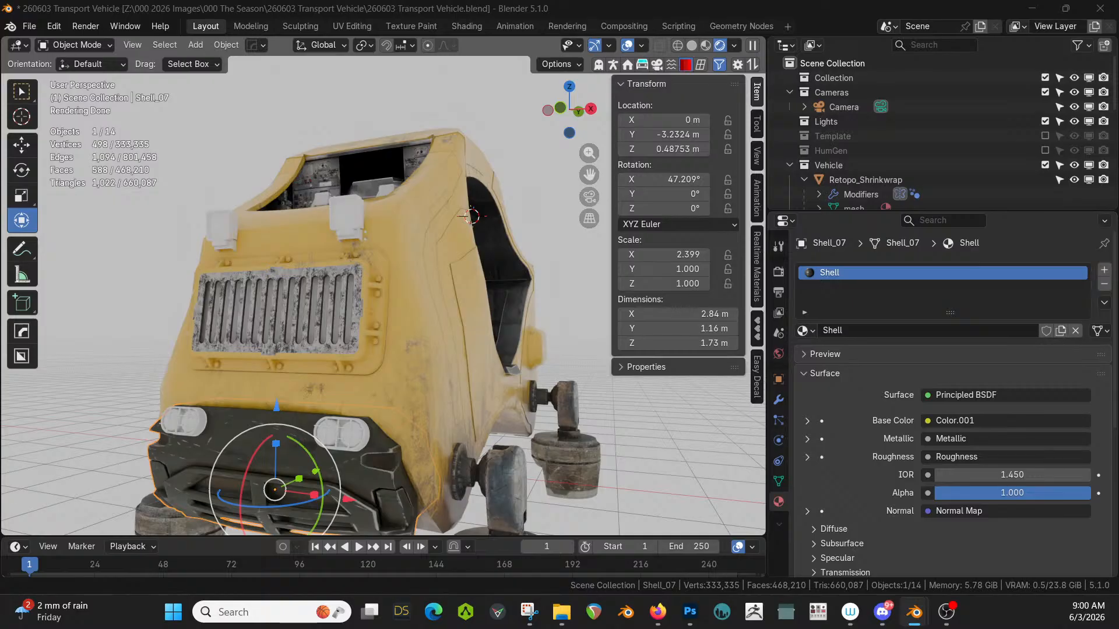
Replace the vent grille's Distressed Hull Texture with the cw-panels material used on the inner Retopo_Shrinkwrap hull.
left_click_drag(593, 61, 892, 299)
middle_click_drag(443, 442, 363, 454)
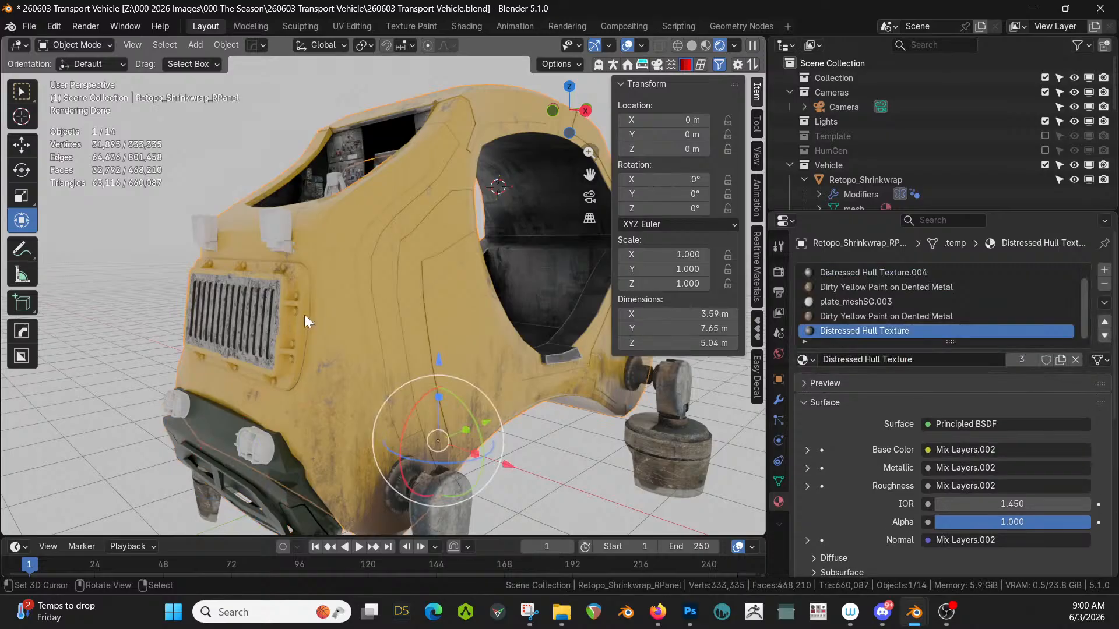
middle_click_drag(299, 328, 373, 323)
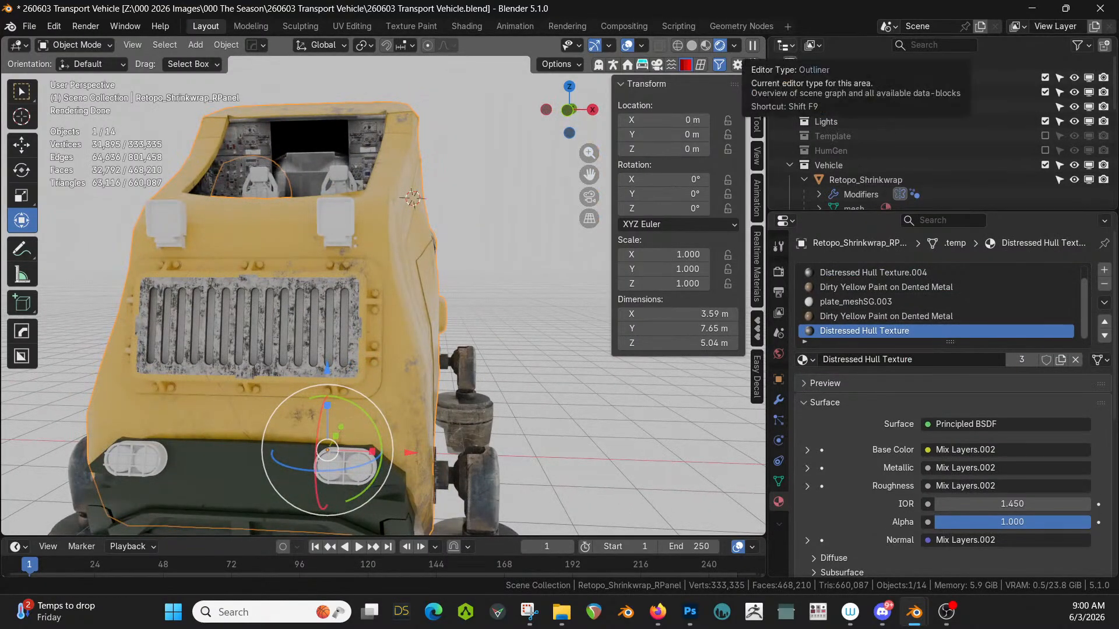
middle_click_drag(351, 334, 292, 305)
left_click(592, 288)
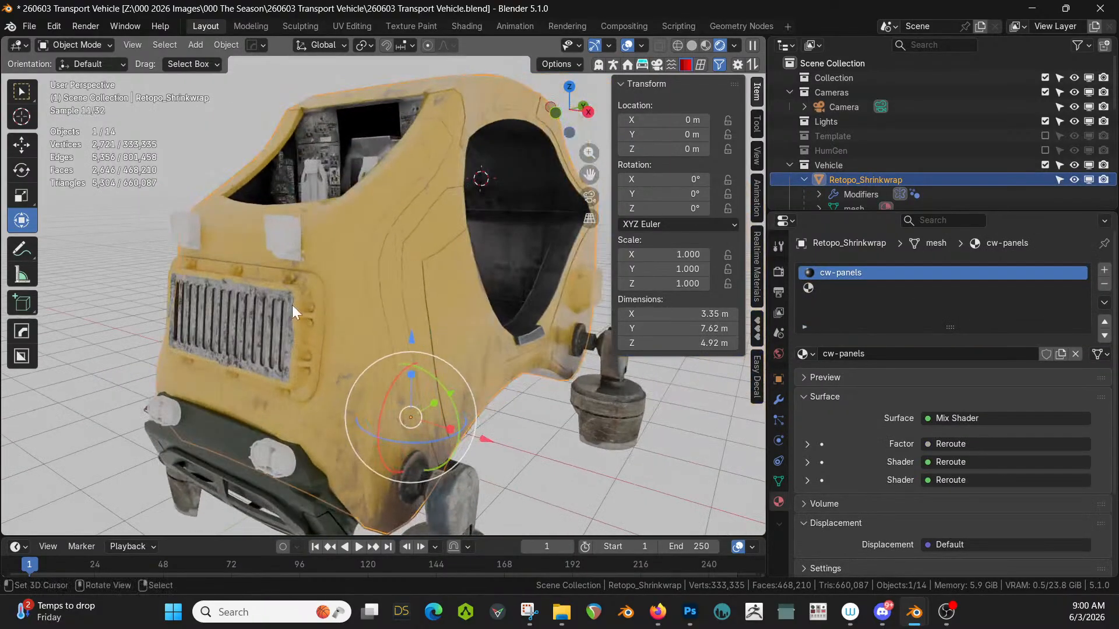
left_click(264, 303)
left_click(805, 360)
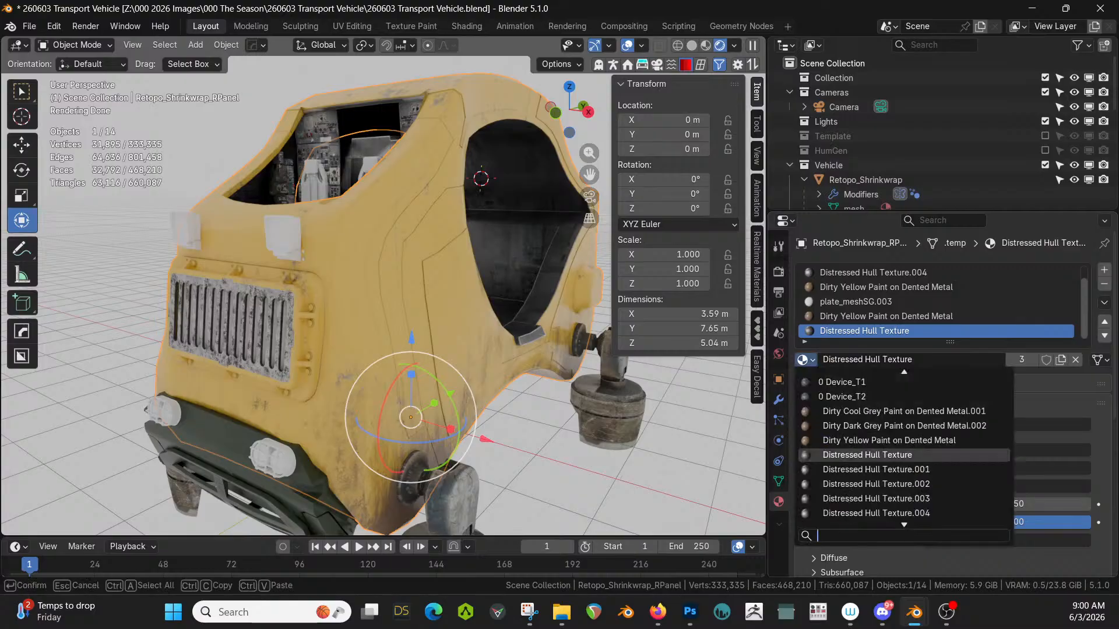
type("panel")
key("Return")
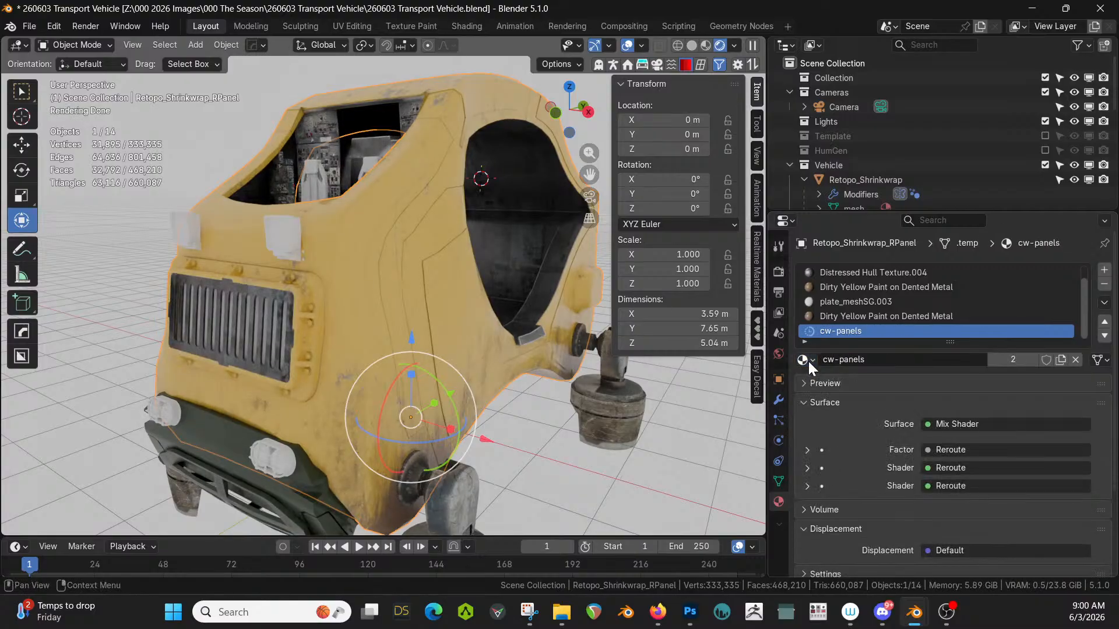
scroll(251, 377, "up", 2)
middle_click_drag(253, 377, 405, 351)
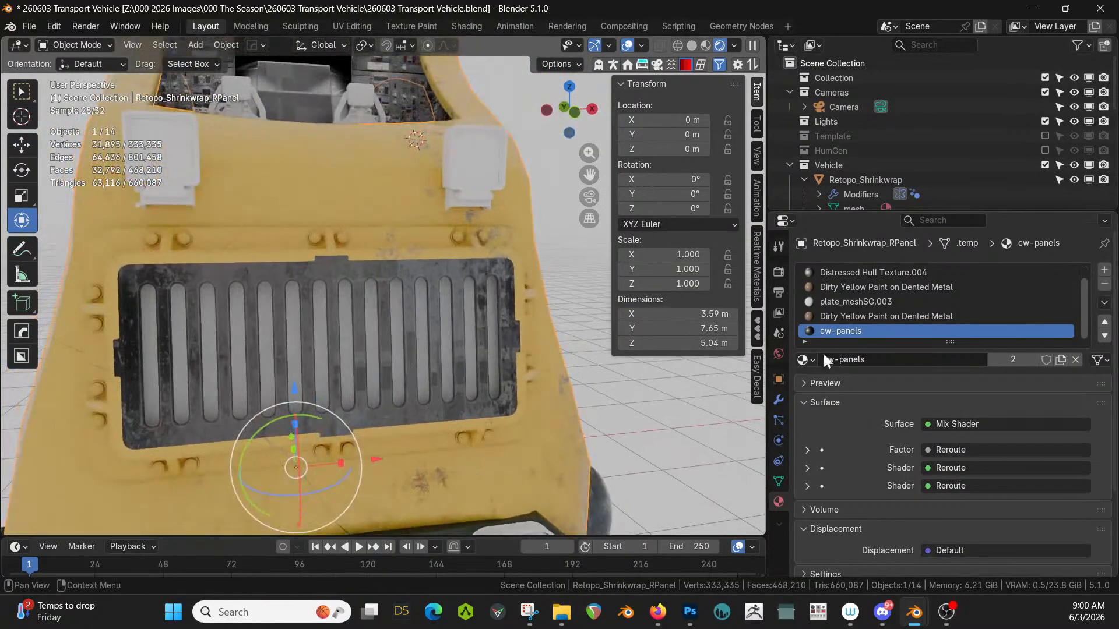
Replace the vent back plate's plate_meshSG.003 material with Distressed Hull Texture and save the file.
left_click(879, 300)
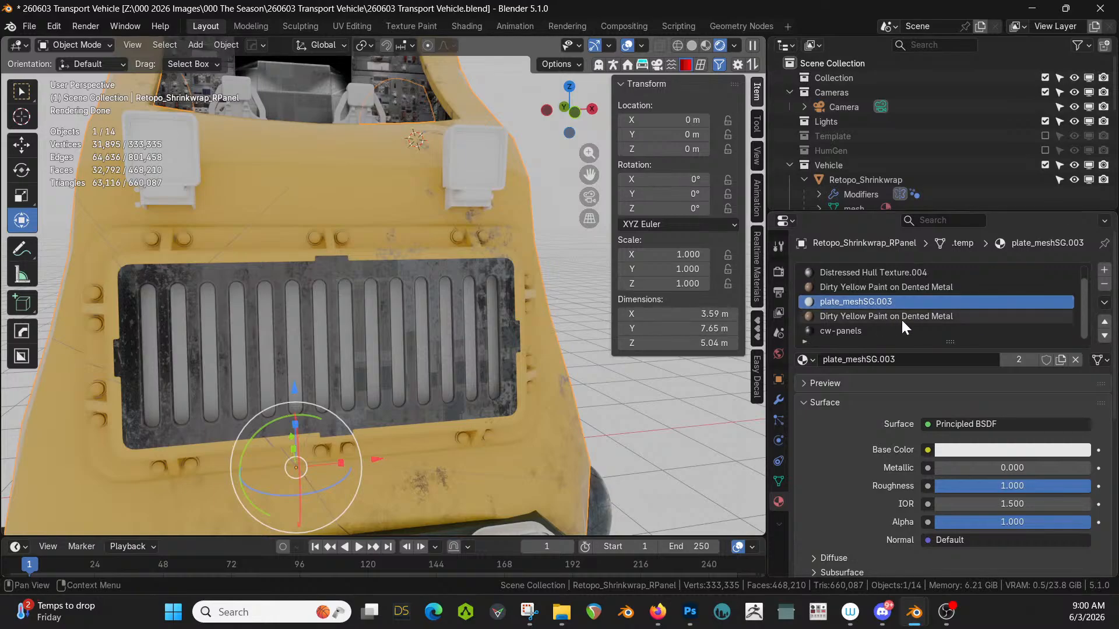
left_click(807, 359)
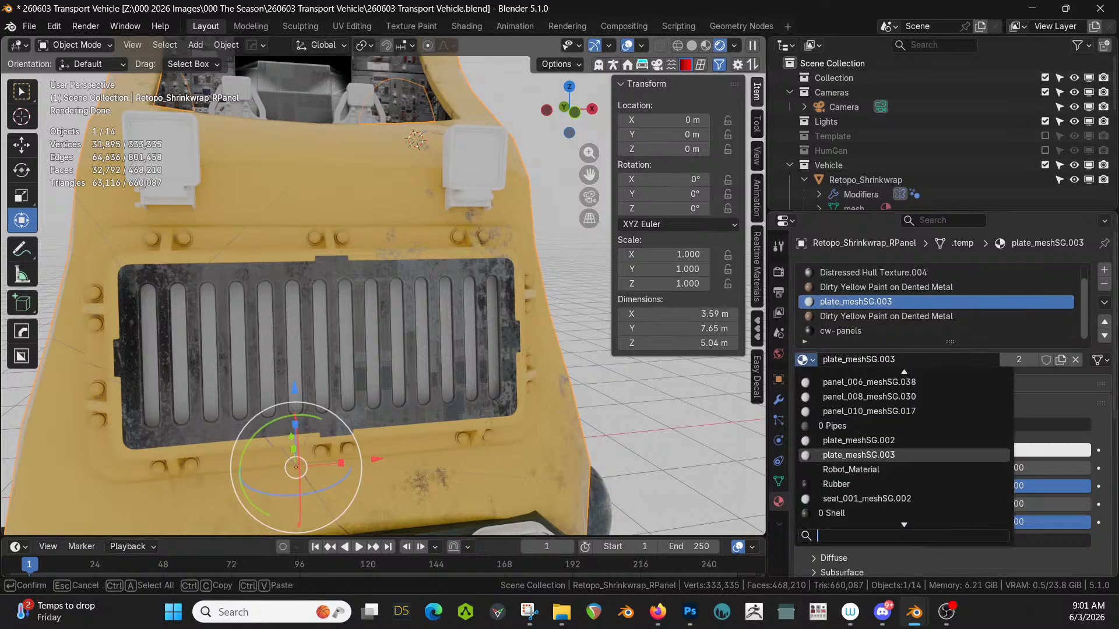
type("dir")
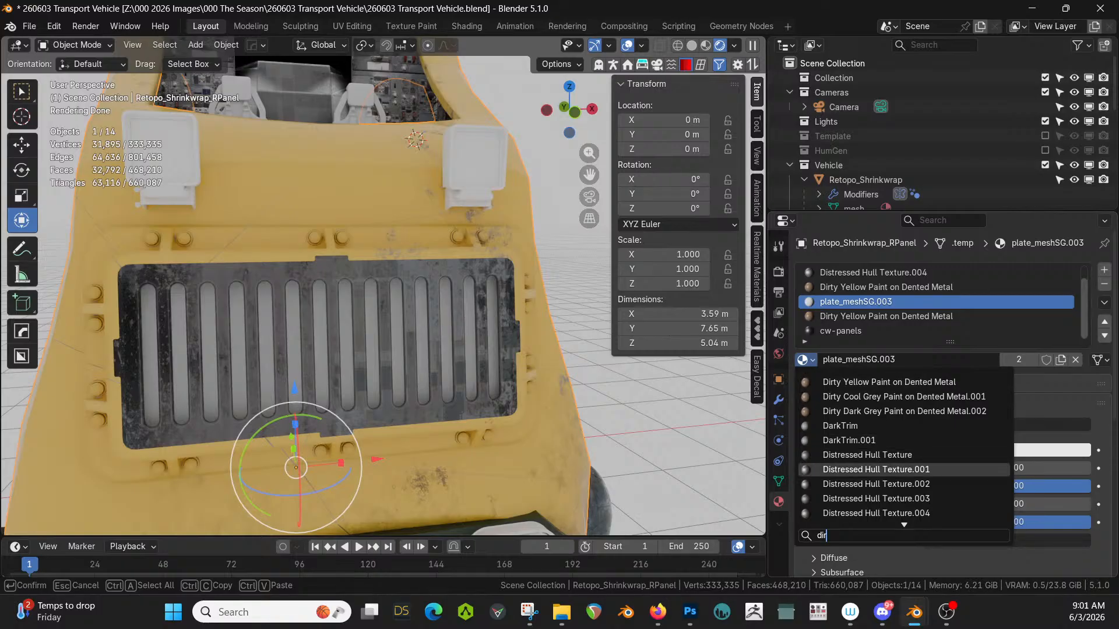
left_click(865, 452)
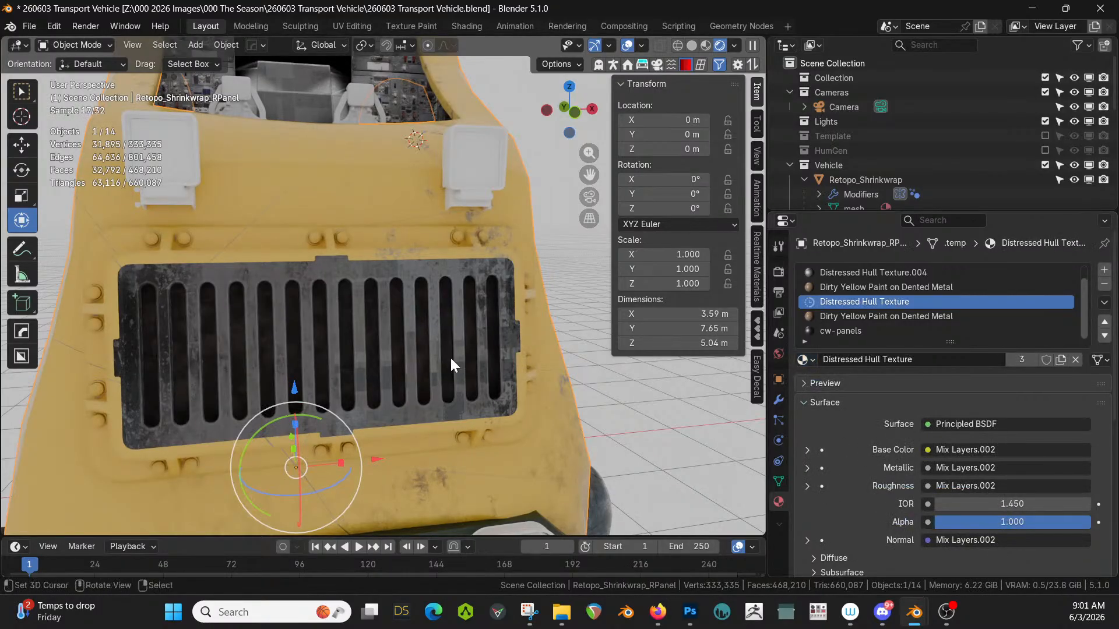
key("Tab")
key("Tab")
key("Tab")
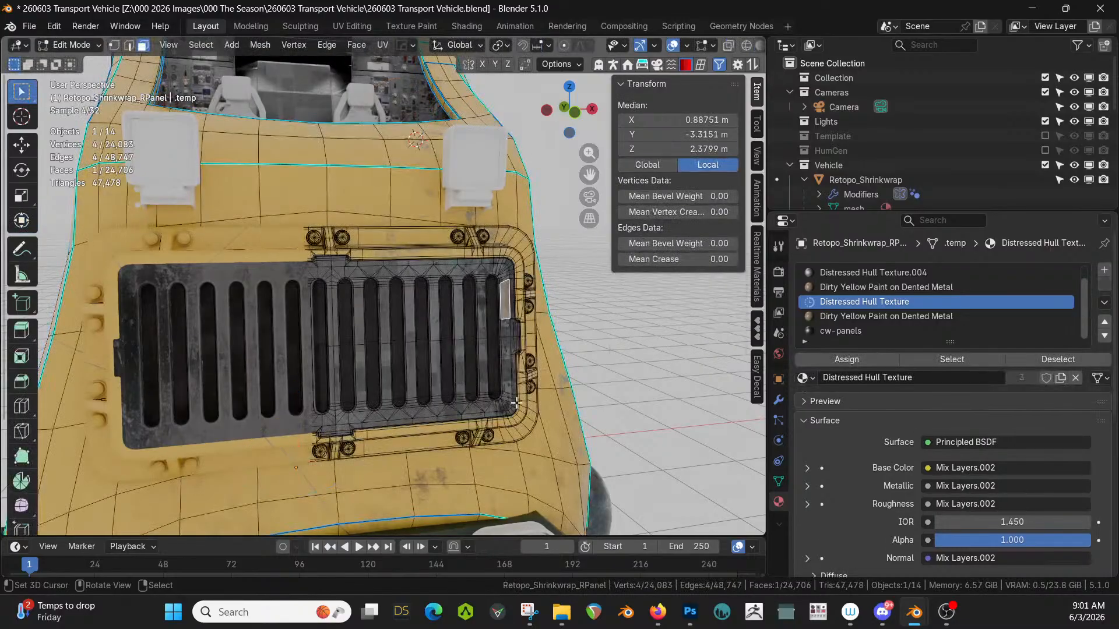
key("Tab")
scroll(587, 411, "down", 1)
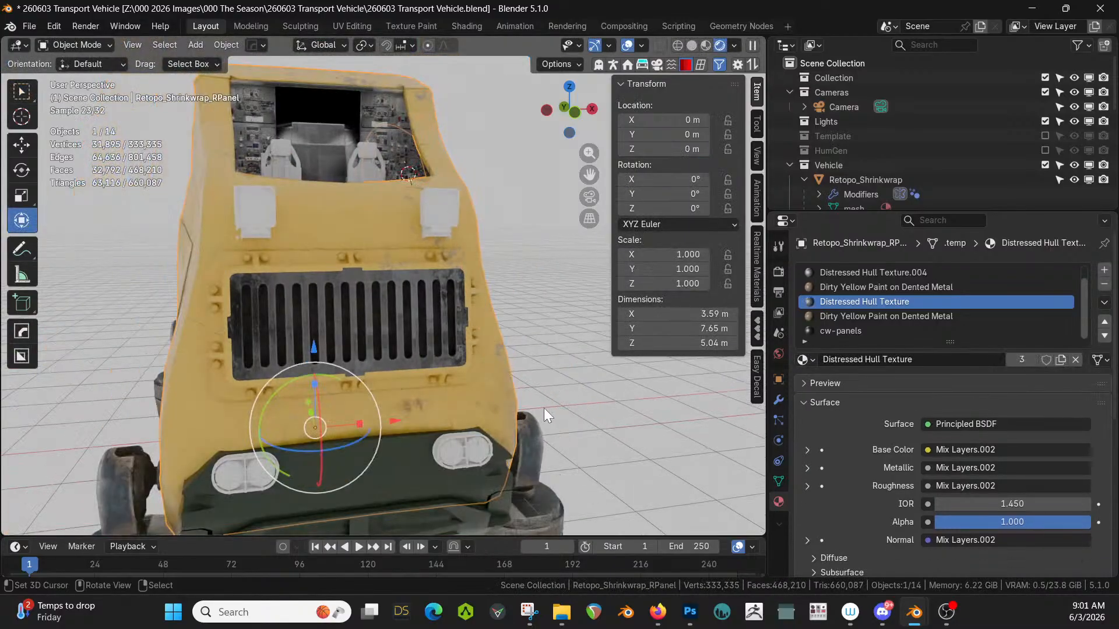
middle_click_drag(544, 408, 407, 397)
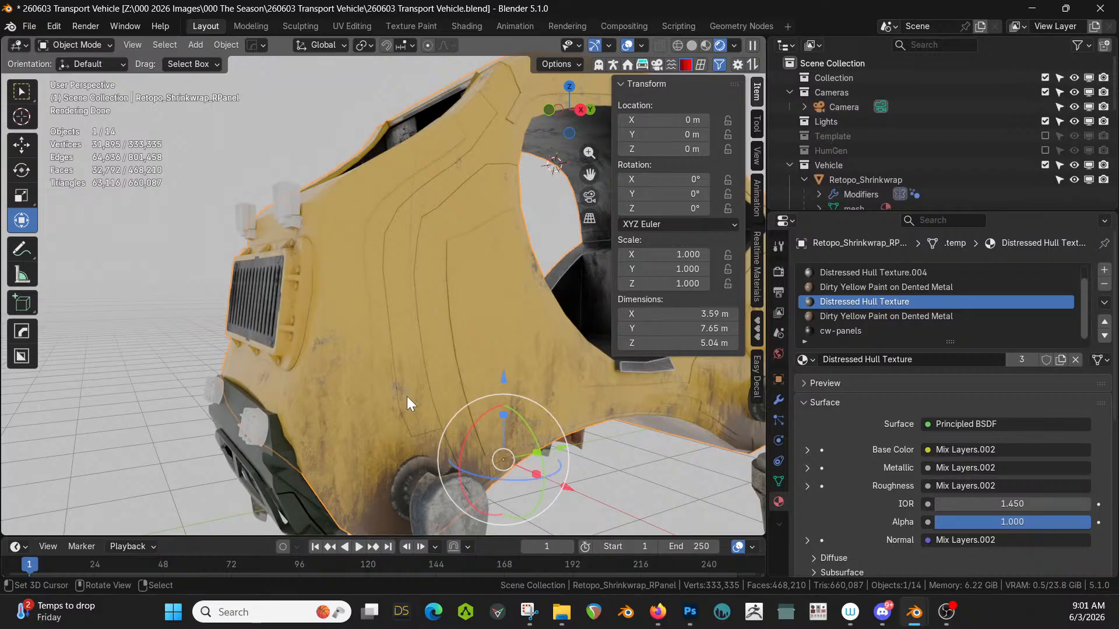
key("ctrl+s")
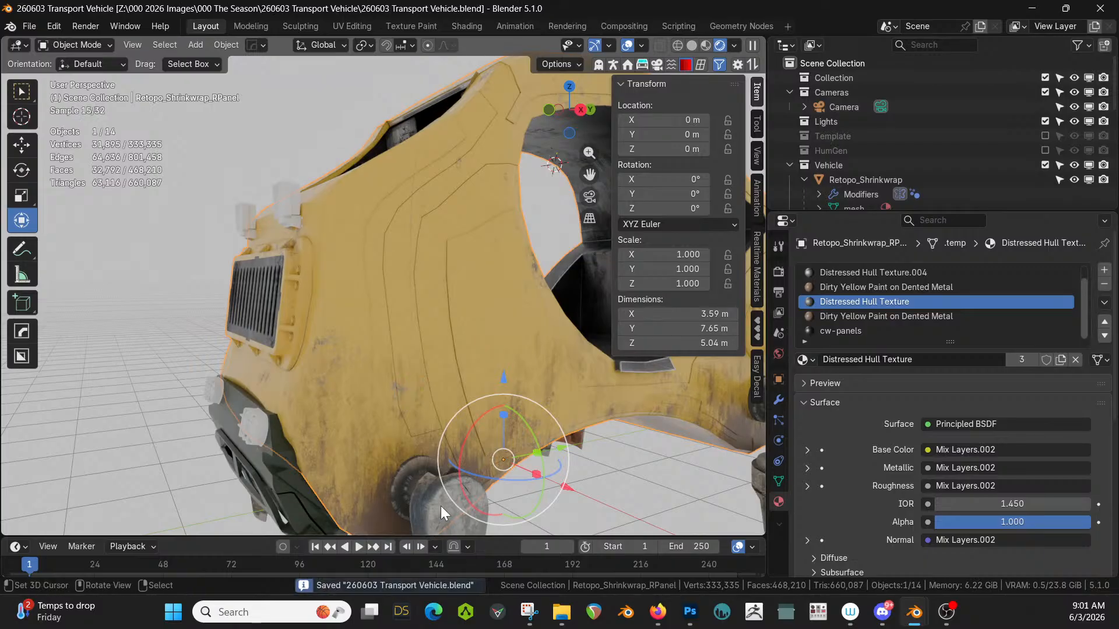
Replace the upper lamp housing's main_meshSG.030 material with Metal_sheeting_Plain_Grey.001, matching the vehicle's legs.
left_click(441, 505)
scroll(432, 474, "down", 2)
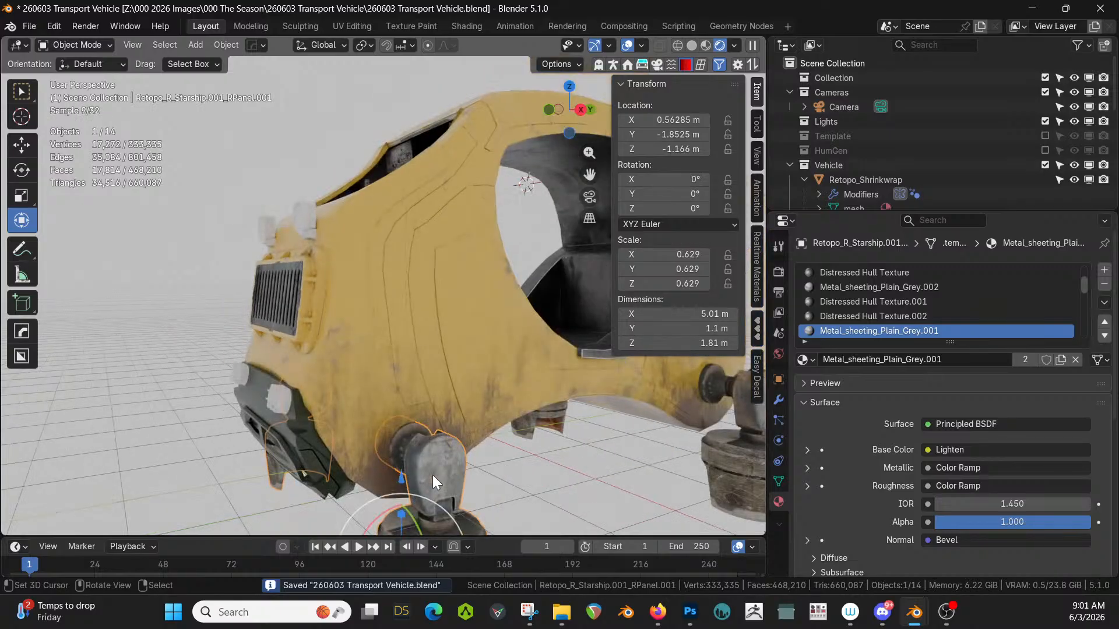
middle_click_drag(432, 474, 473, 429)
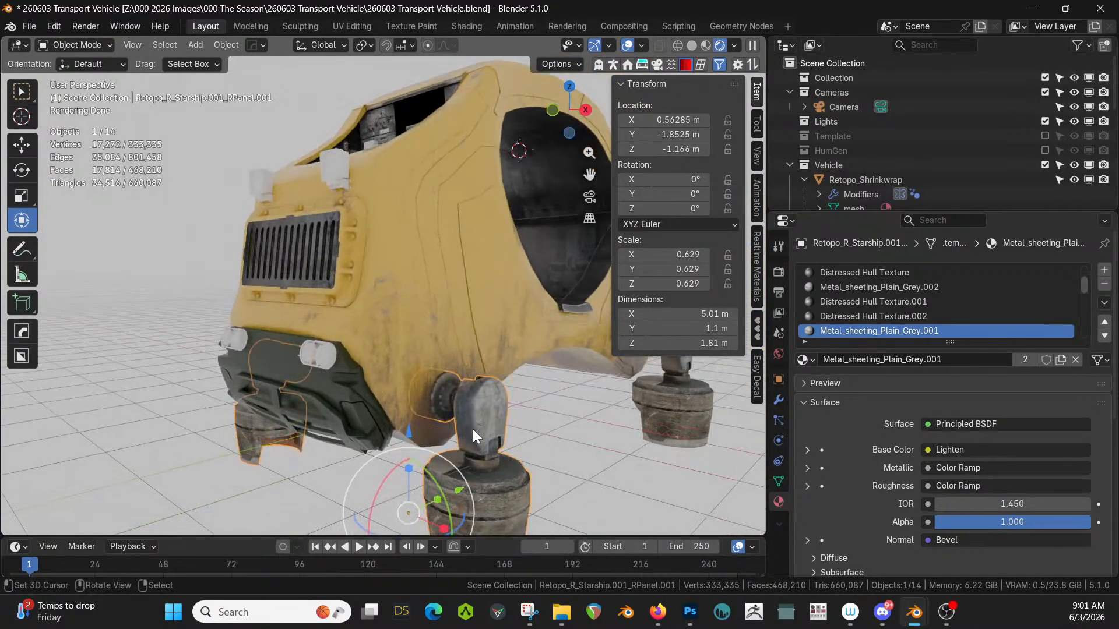
scroll(469, 418, "up", 5)
middle_click_drag(414, 352, 473, 522, "shift")
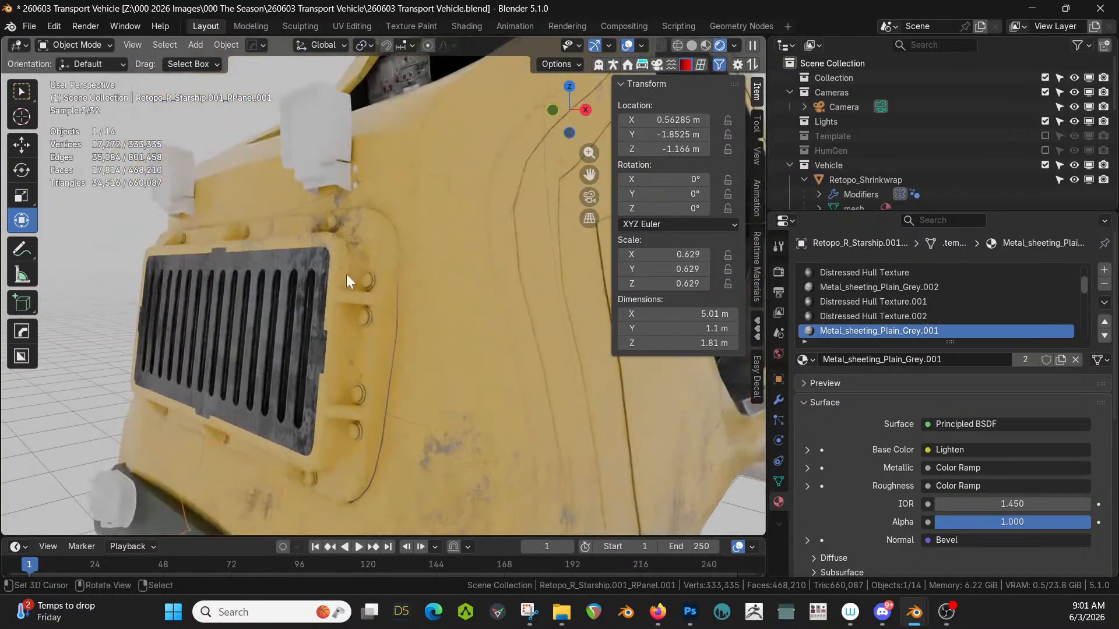
left_click(328, 109)
key("Tab")
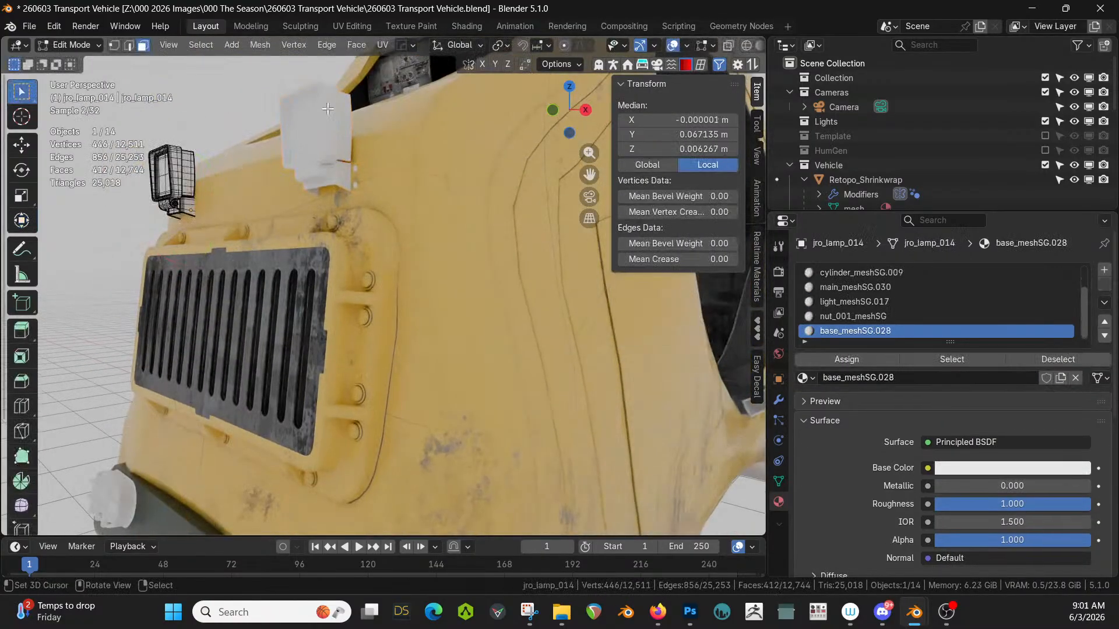
left_click(191, 166)
left_click(804, 378)
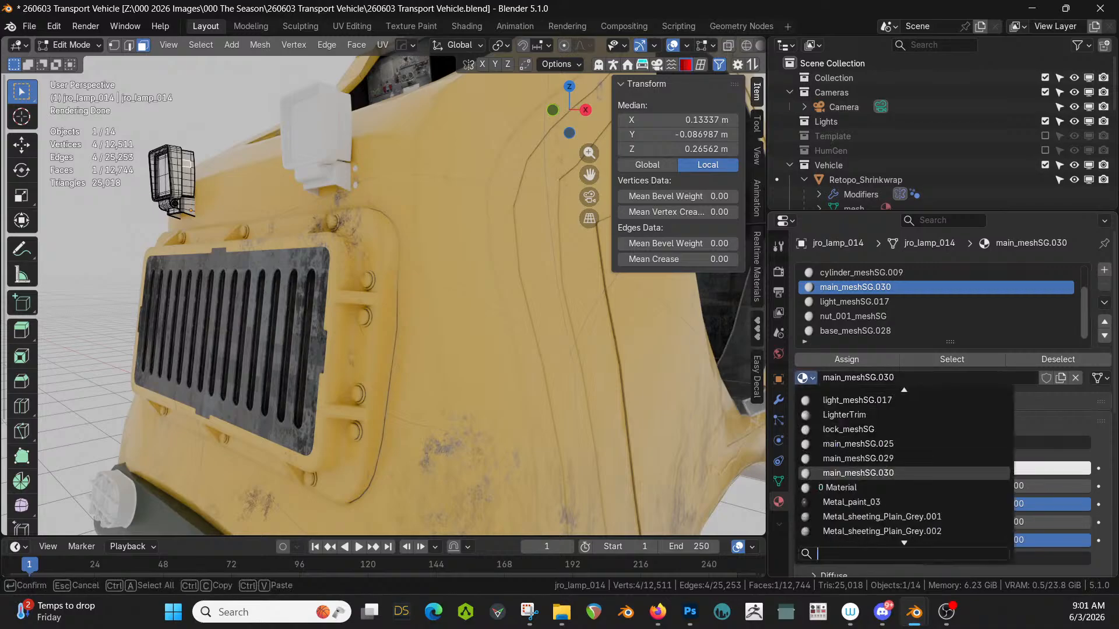
type("shee")
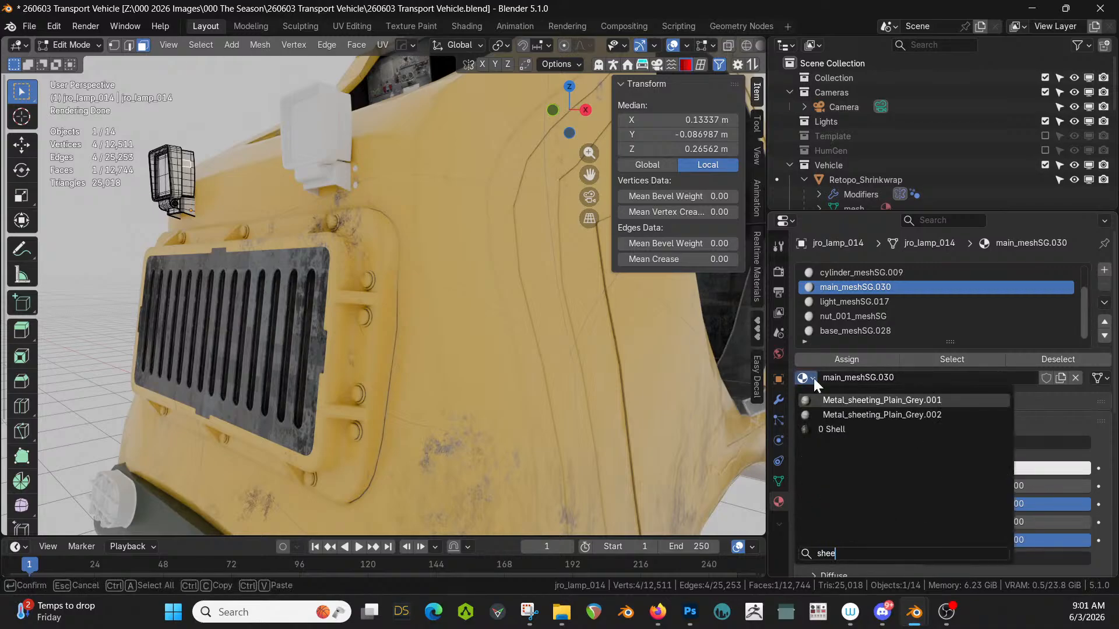
key("Return")
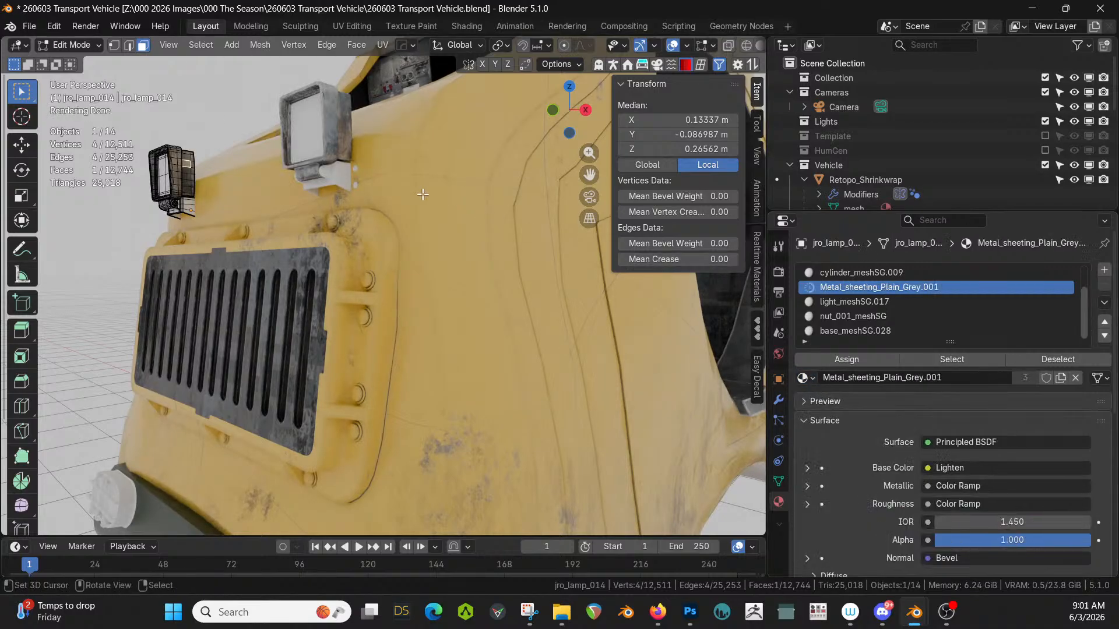
Replace the upper lamp base's base_meshSG.028 material with Metal_sheeting_Plain_Grey.001.
left_click(186, 205)
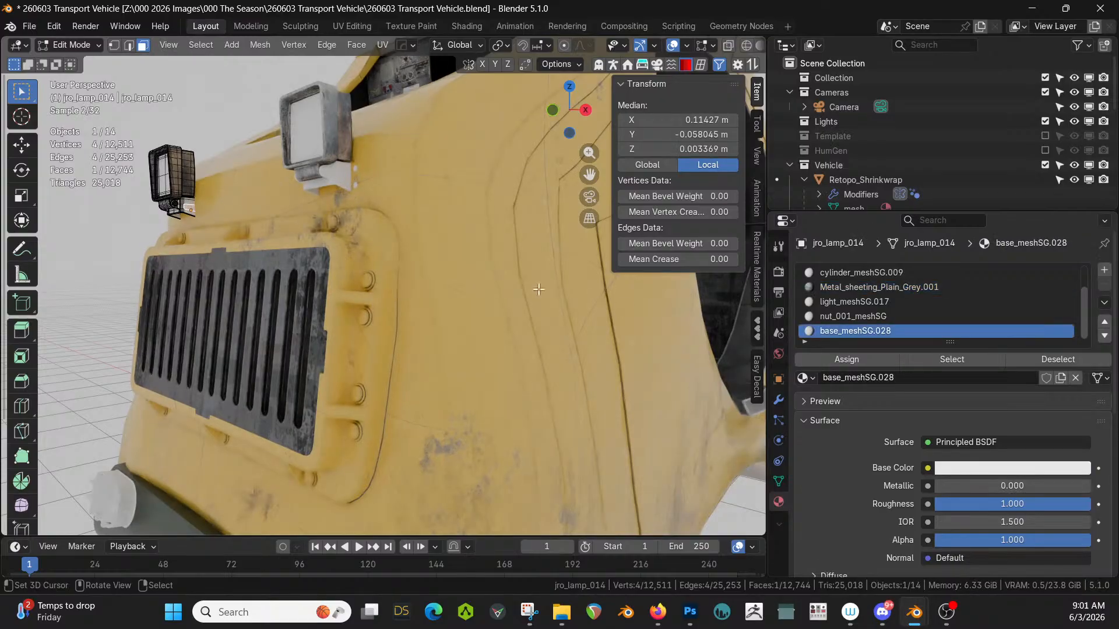
left_click(804, 378)
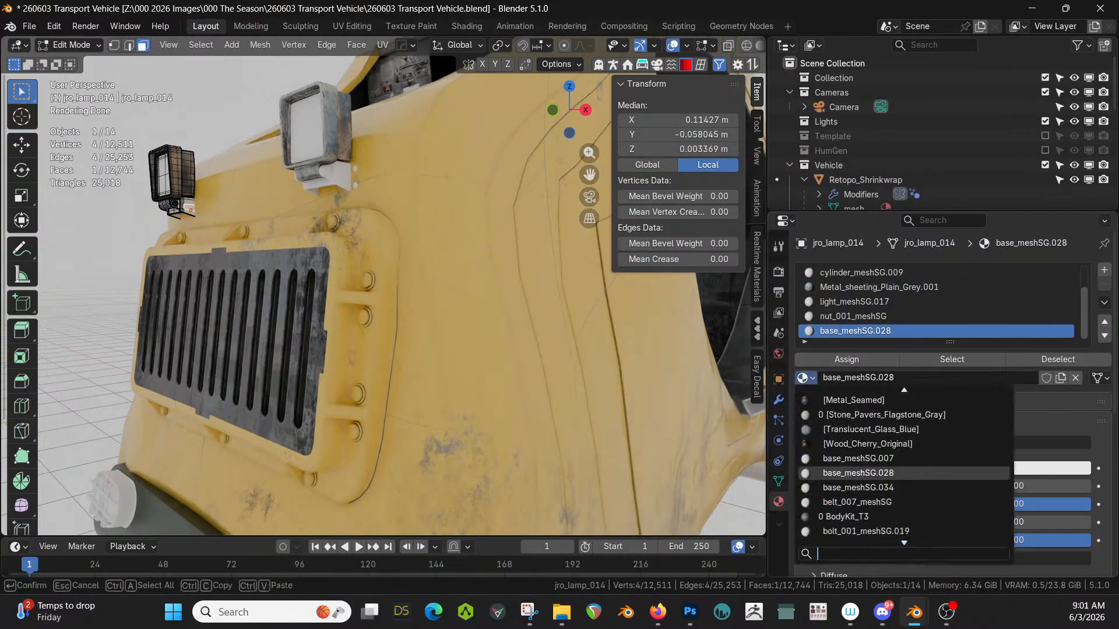
type("shee")
key("Return")
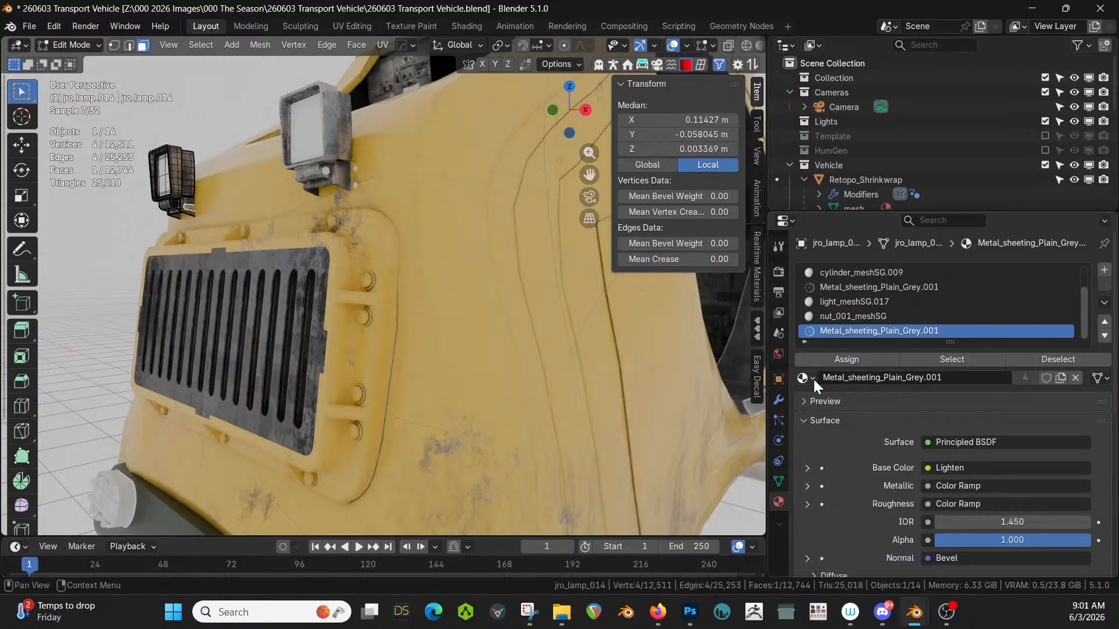
Identify the upper lamp's light face material and reorder its light_meshSG.017 slot to be first in Object Mode.
left_click(862, 317)
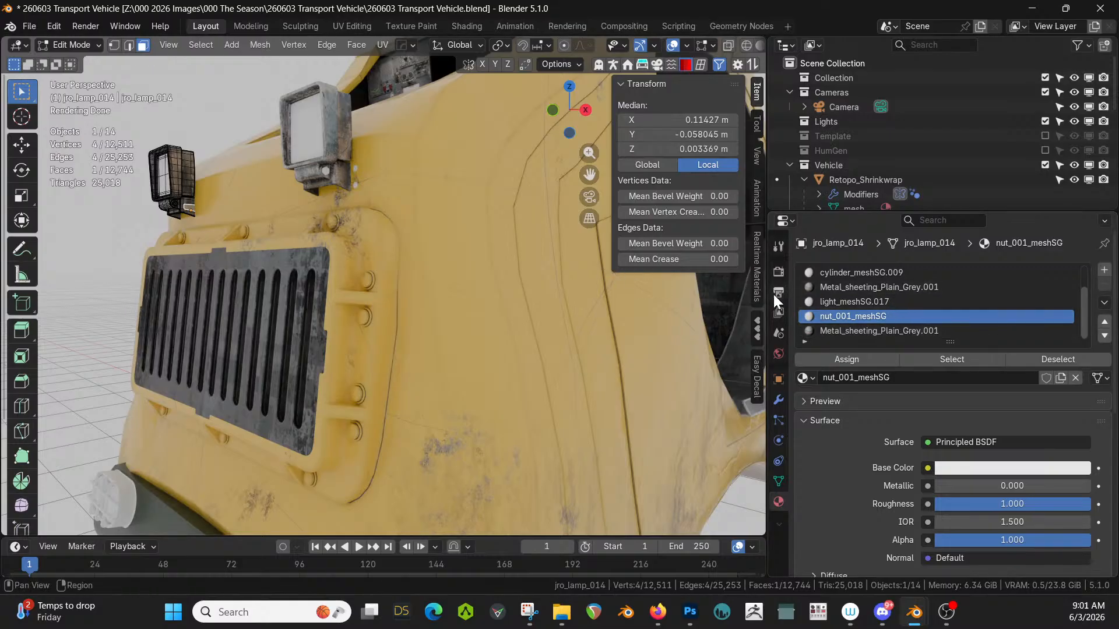
scroll(910, 324, "up", 2)
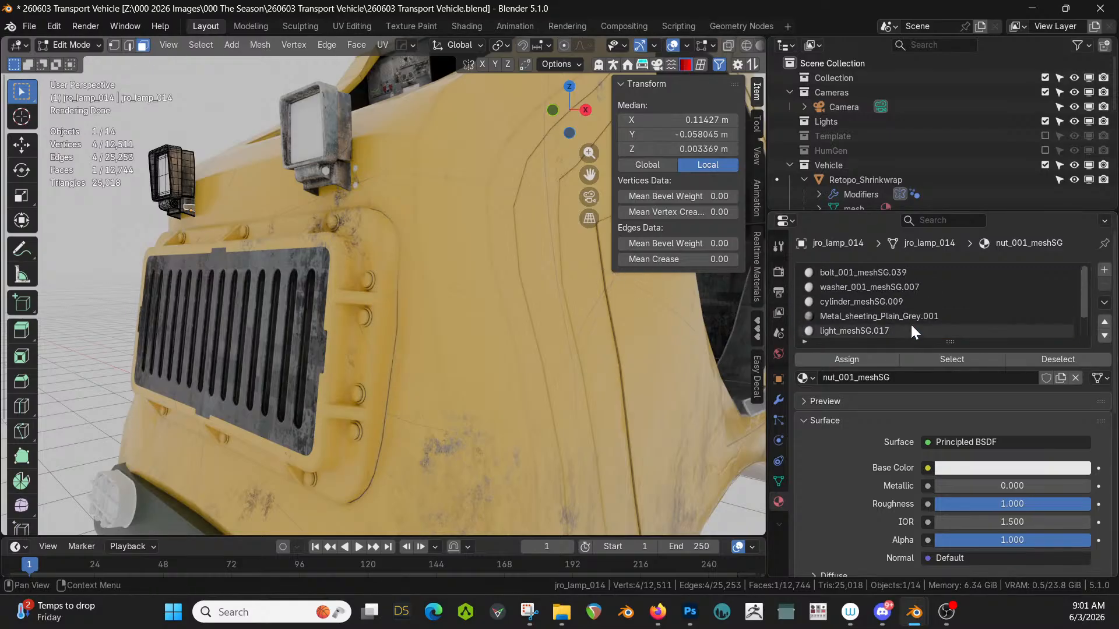
scroll(911, 328, "down", 2)
key("Tab")
key("Tab")
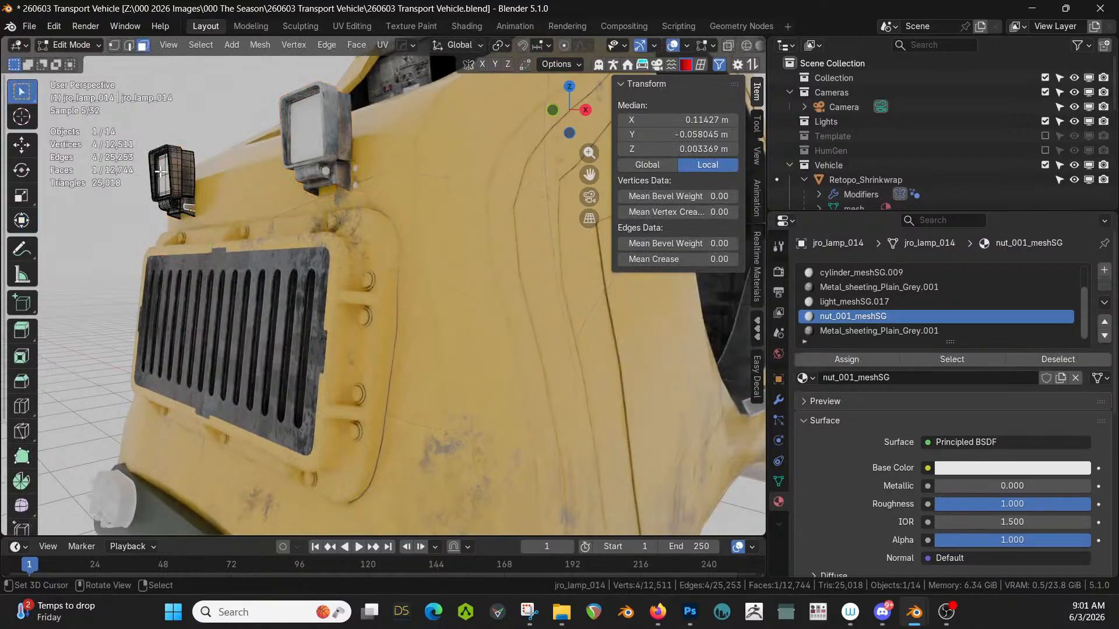
left_click(163, 170)
key("Tab")
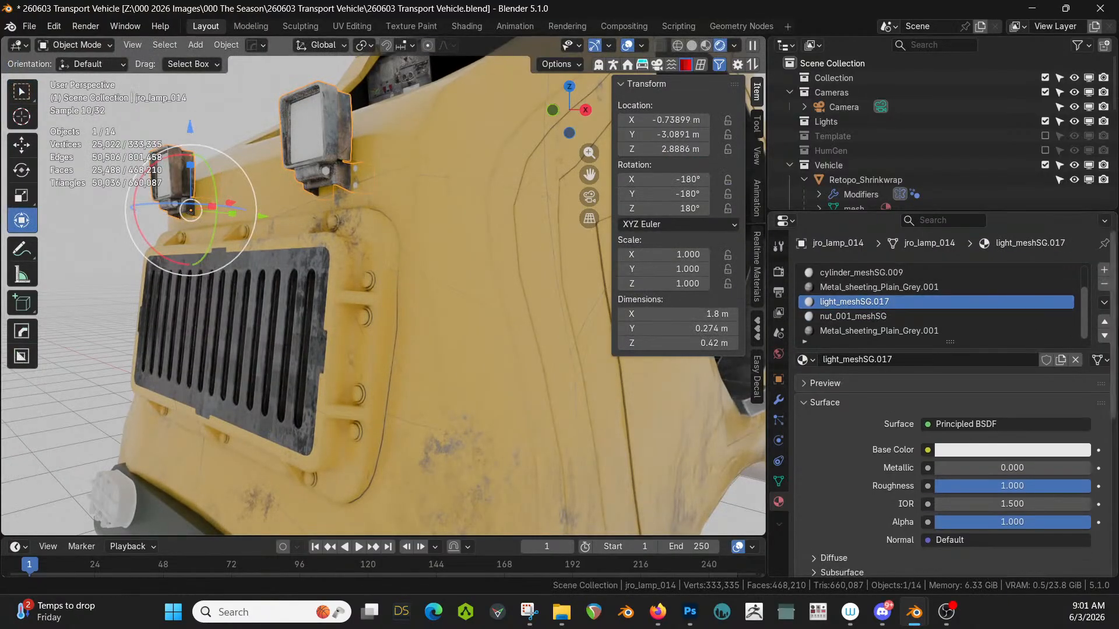
left_click(1106, 324)
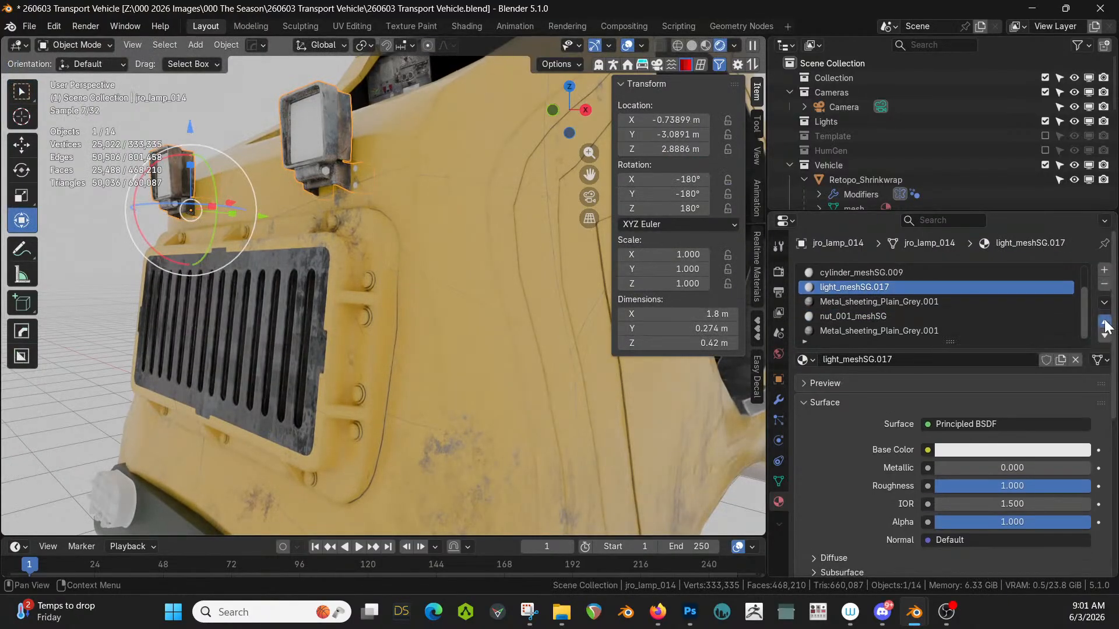
left_click(1106, 324)
left_click(1106, 324)
left_click(1105, 324)
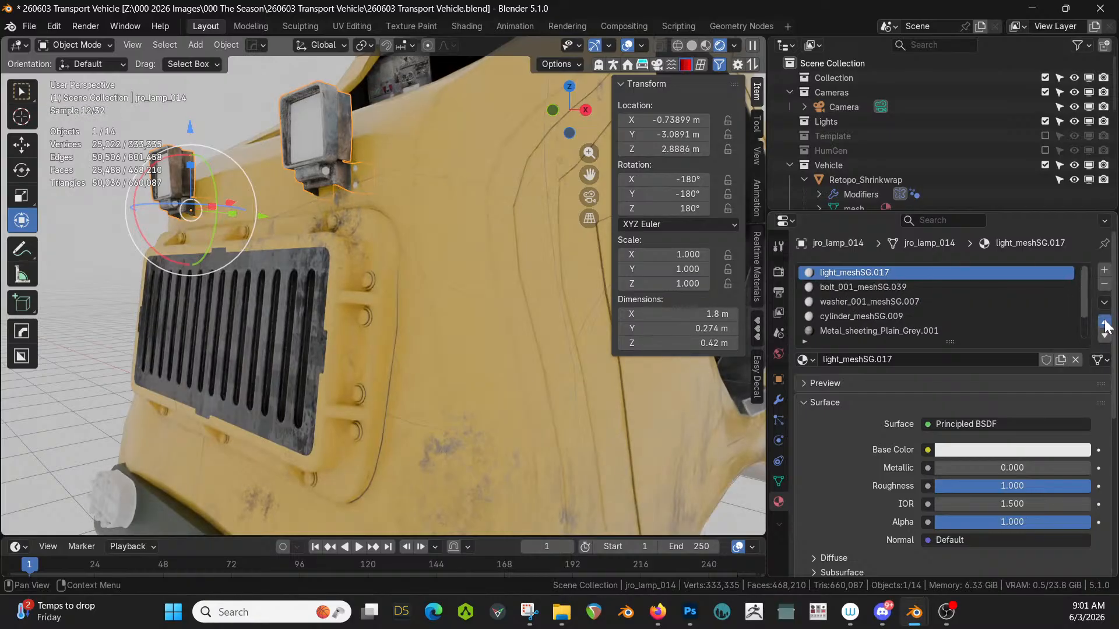
Reorder the upper lamp's Metal_sheeting_Plain_Grey.001 slot to directly below light_meshSG.017.
left_click(886, 285)
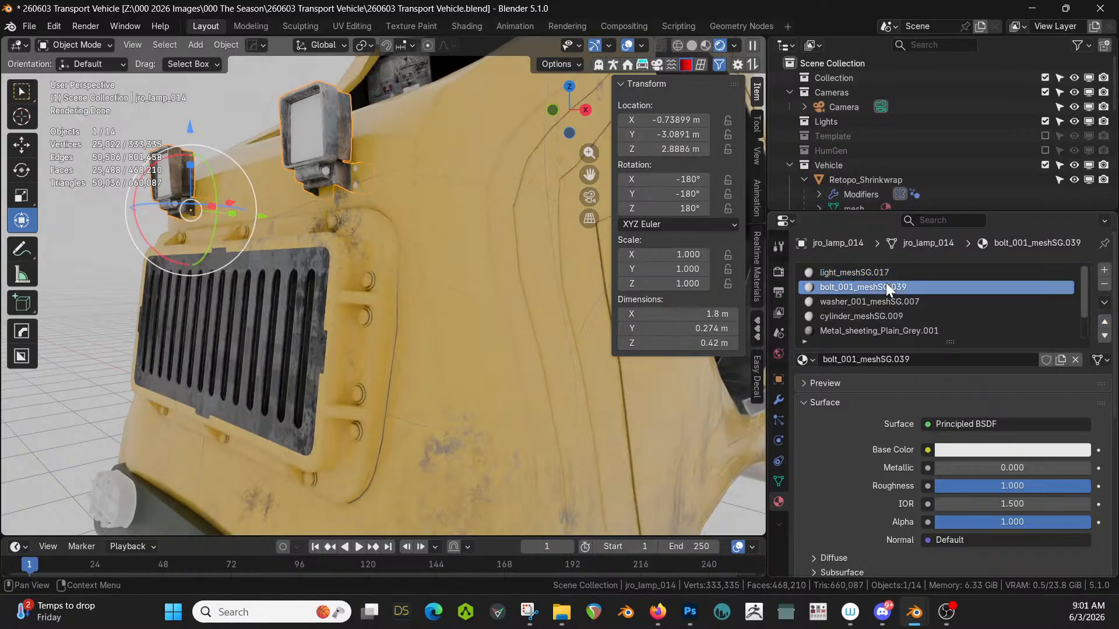
left_click(922, 331)
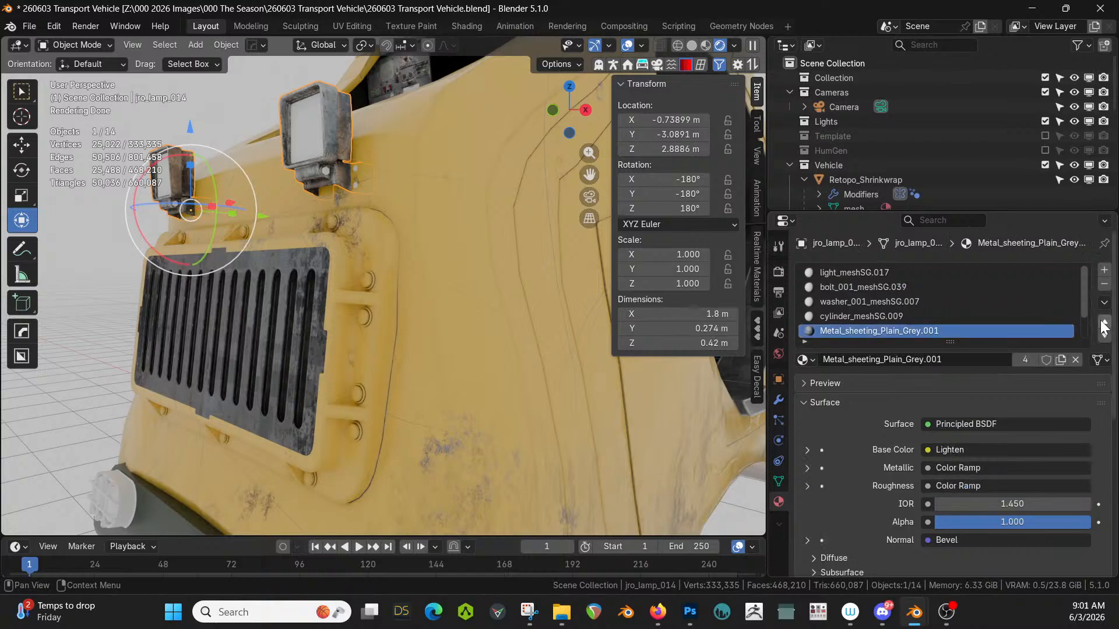
left_click(1105, 322)
left_click(1105, 322)
left_click(1105, 322)
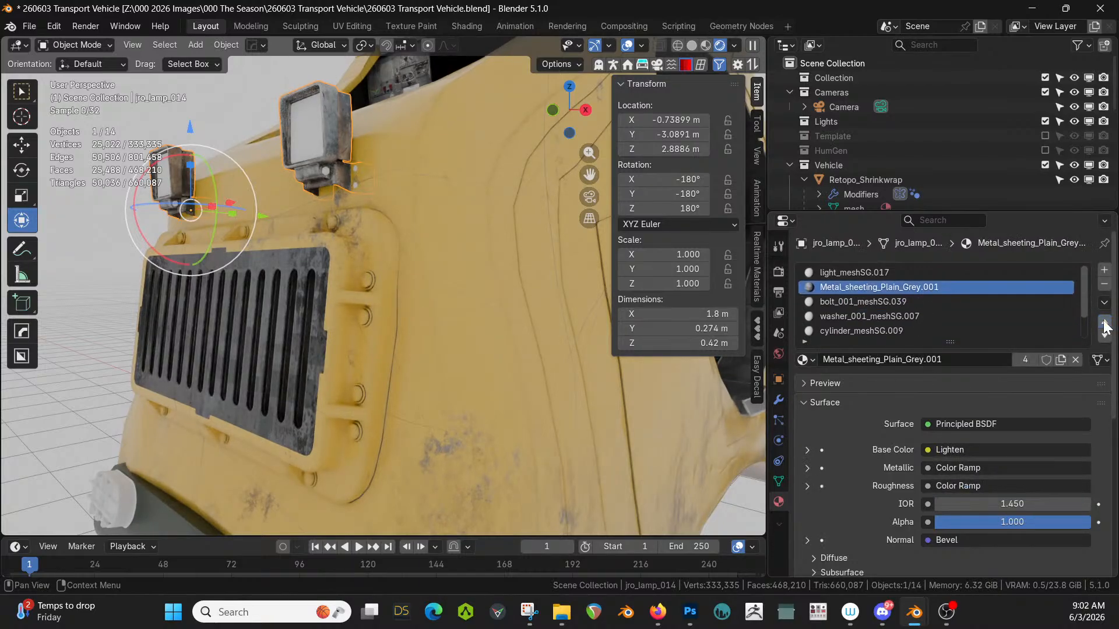
Remove the upper lamp's bolt_001_meshSG.039, washer_001_meshSG.007, cylinder_meshSG.009 and nut_001_meshSG material slots.
left_click(933, 302)
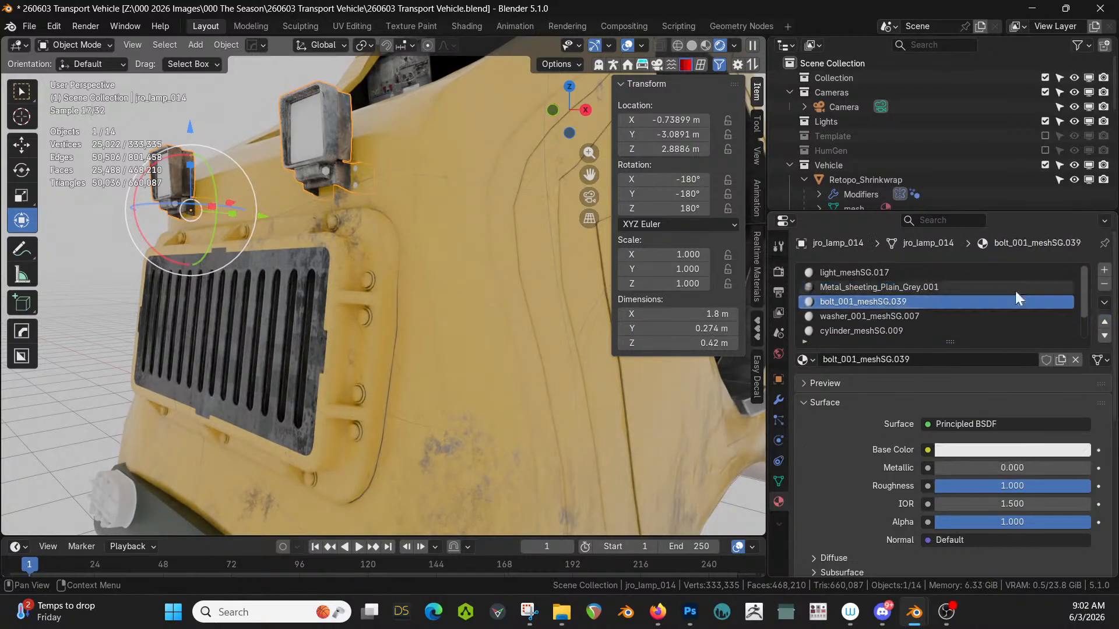
left_click(1103, 285)
left_click(1103, 286)
left_click(1103, 286)
left_click(1104, 286)
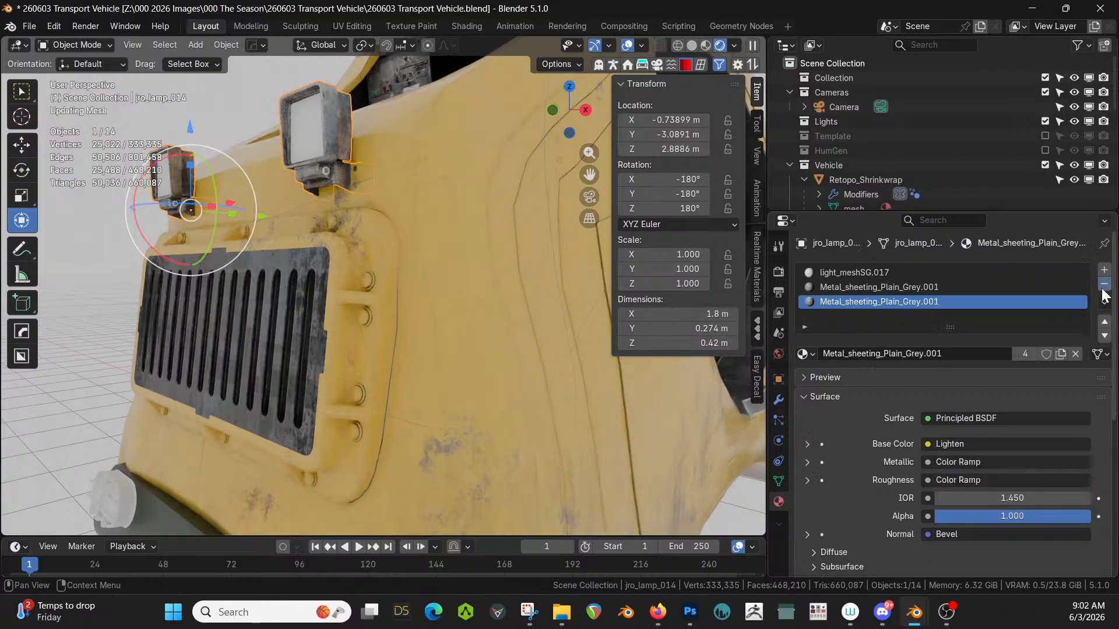
Remove the upper lamp's duplicate last Metal_sheeting_Plain_Grey.001 material slot.
left_click(1103, 286)
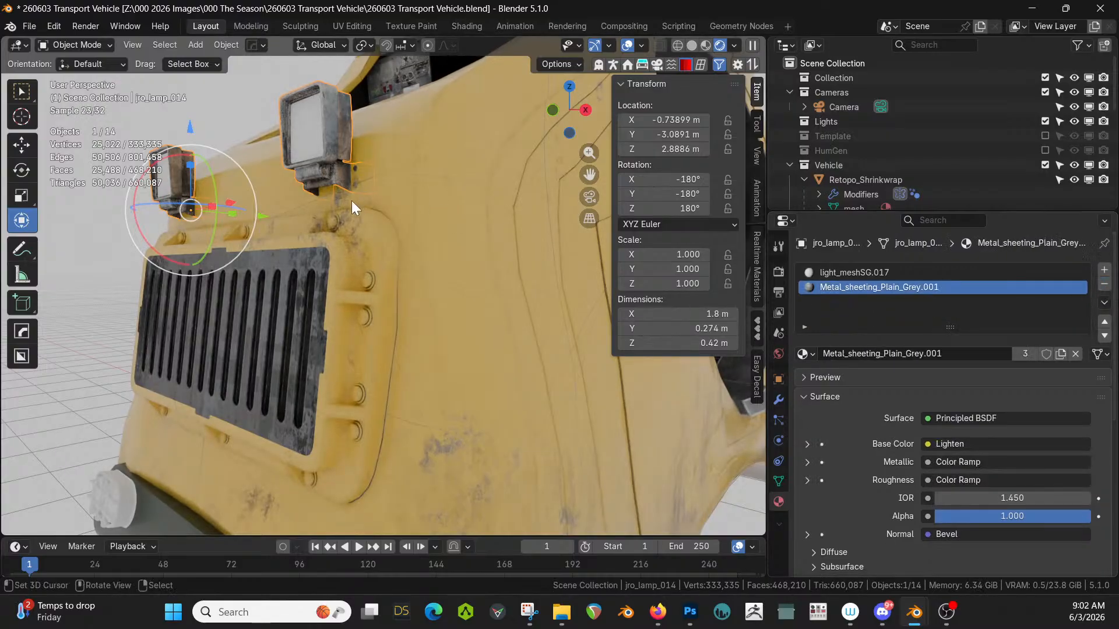
Reorder the bumper lamp's light_001_meshSG.002 material slot to be first in the list.
middle_click_drag(335, 292, 553, 320)
left_click(553, 425)
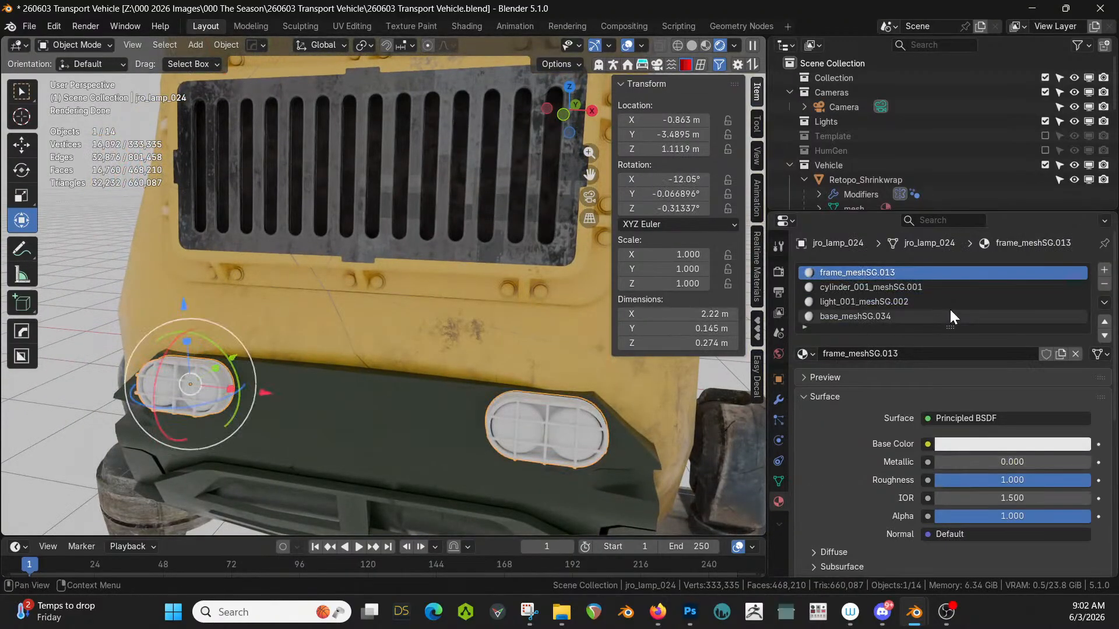
left_click(893, 302)
left_click(1105, 321)
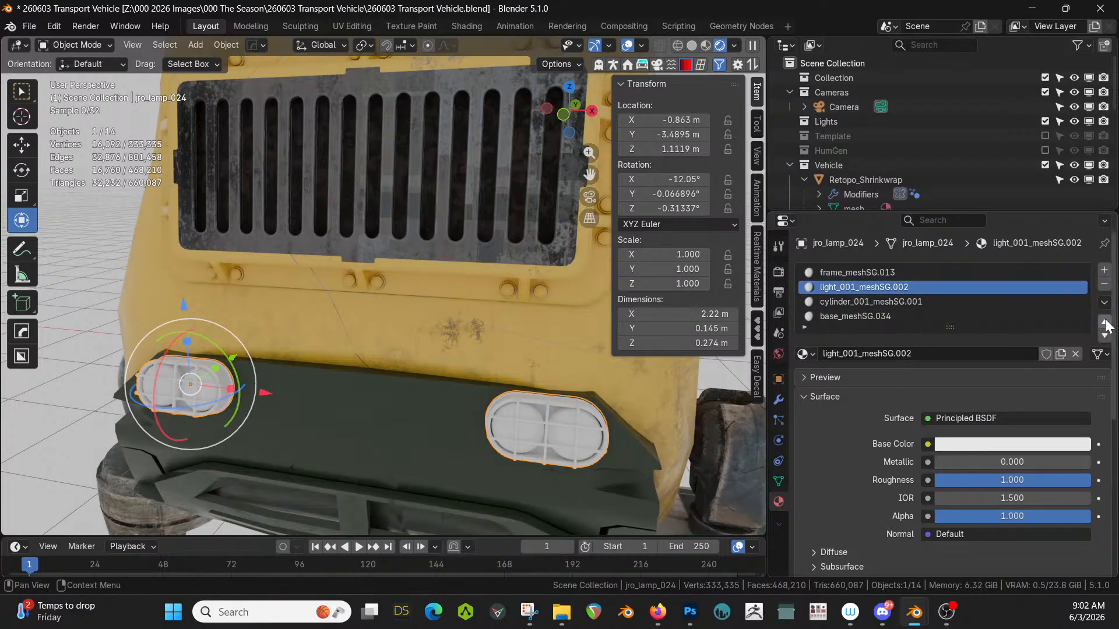
left_click(1104, 321)
Replace the bumper lamp's frame_meshSG.013 material with Metal_sheeting_Plain_Grey.001.
left_click(842, 287)
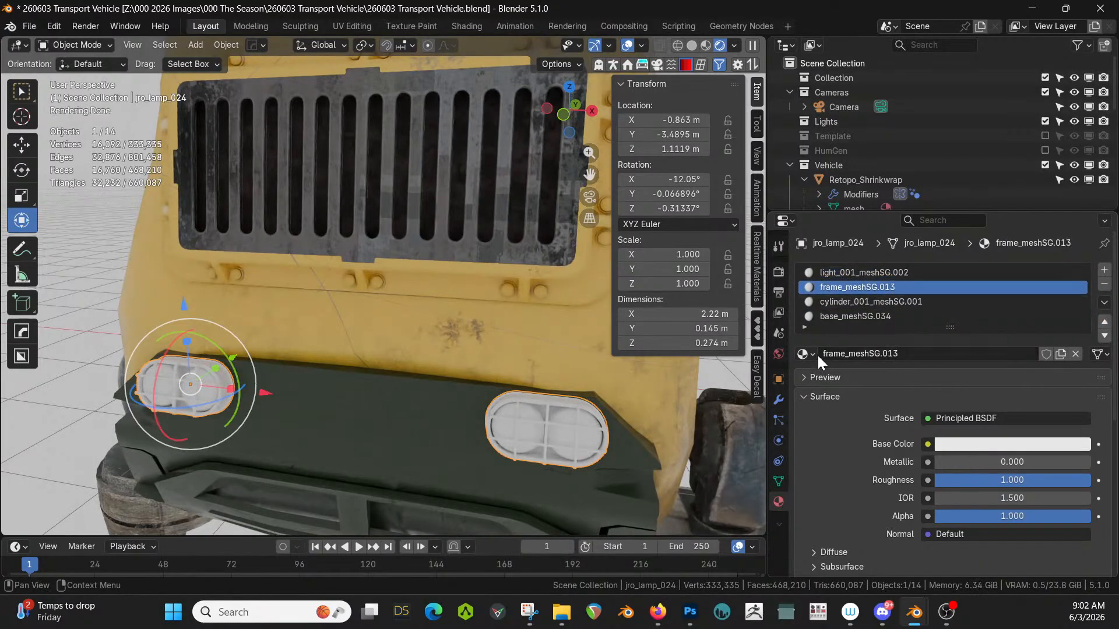
left_click(807, 354)
type("she")
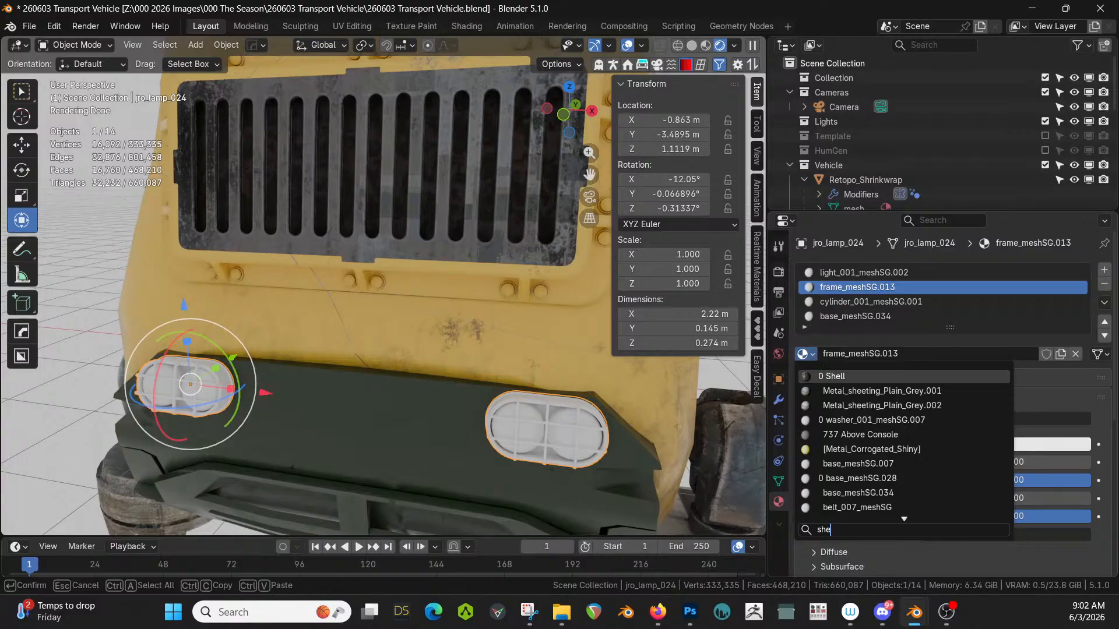
type("et")
key("Return")
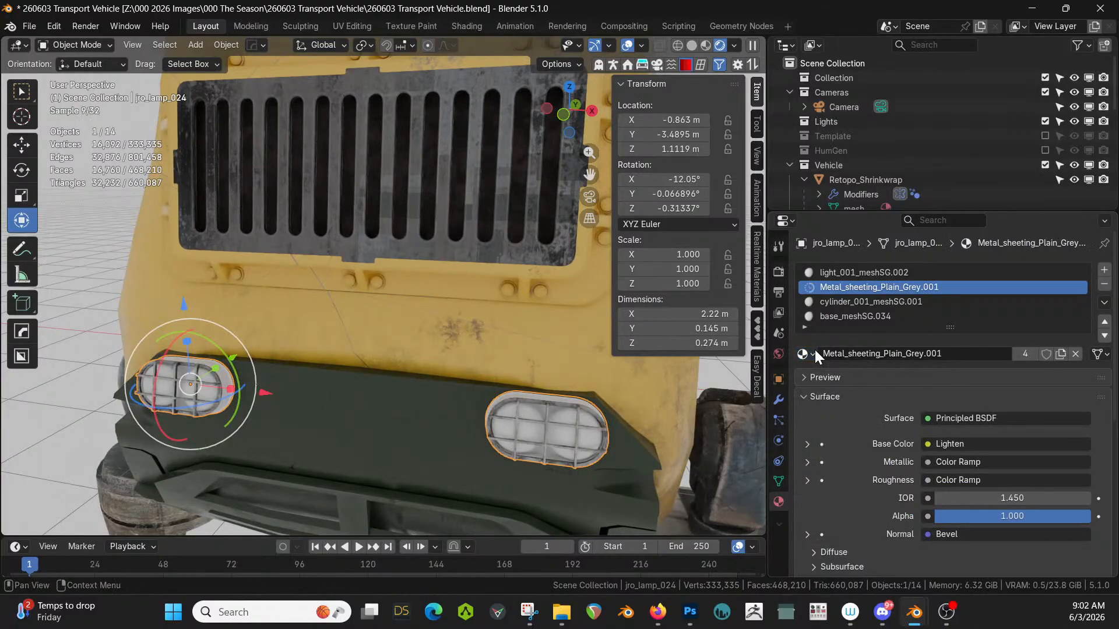
Remove the bumper lamp's cylinder_001_meshSG.001 and base_meshSG.034 material slots.
left_click(851, 299)
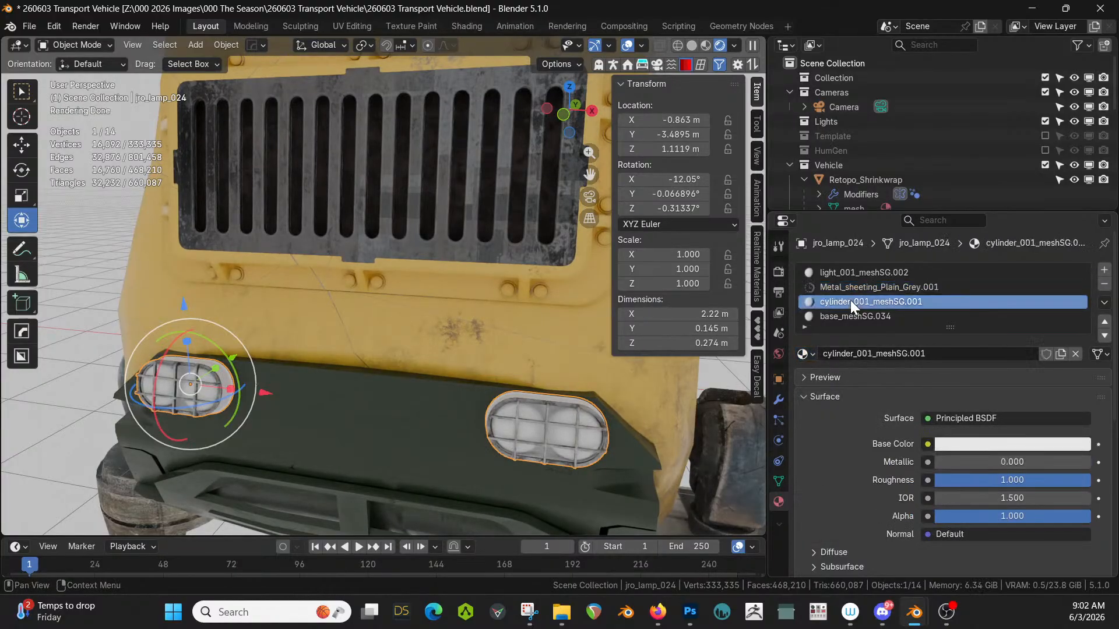
left_click(1104, 285)
left_click(1103, 285)
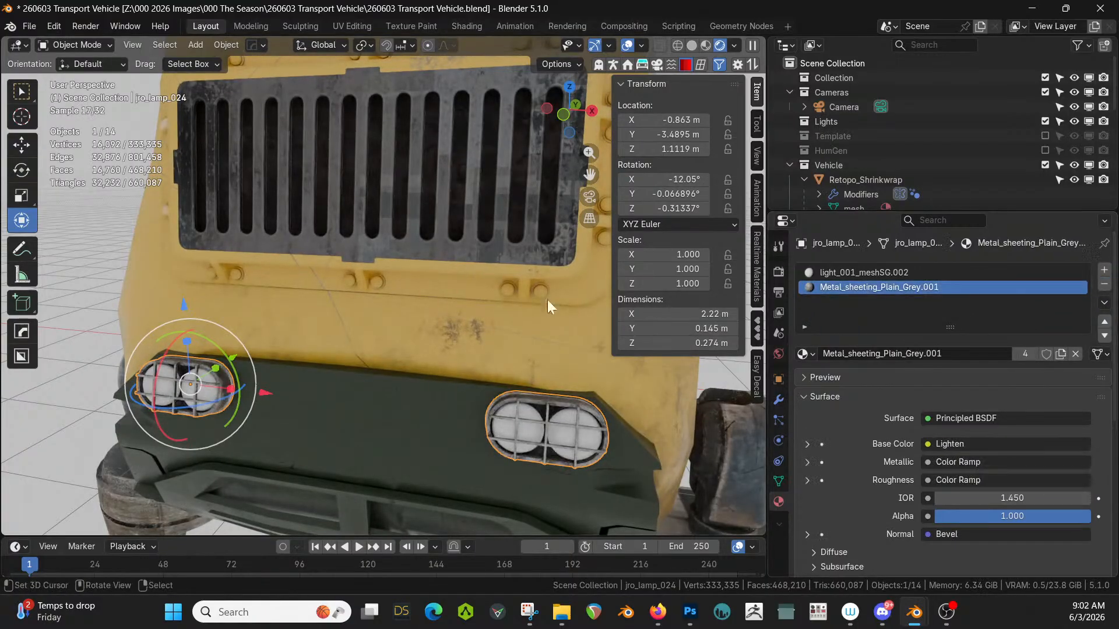
Replace the front bumper's Metal_paint_03 material with cw-panels and deselect the bumper.
middle_click_drag(461, 342, 425, 359)
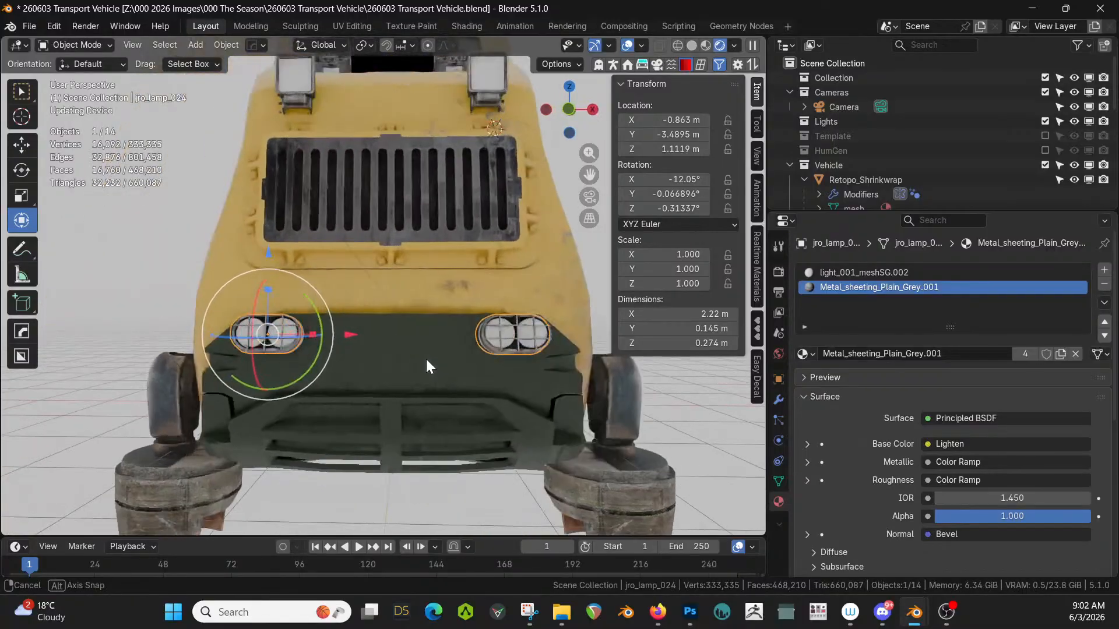
middle_click_drag(532, 431, 423, 429)
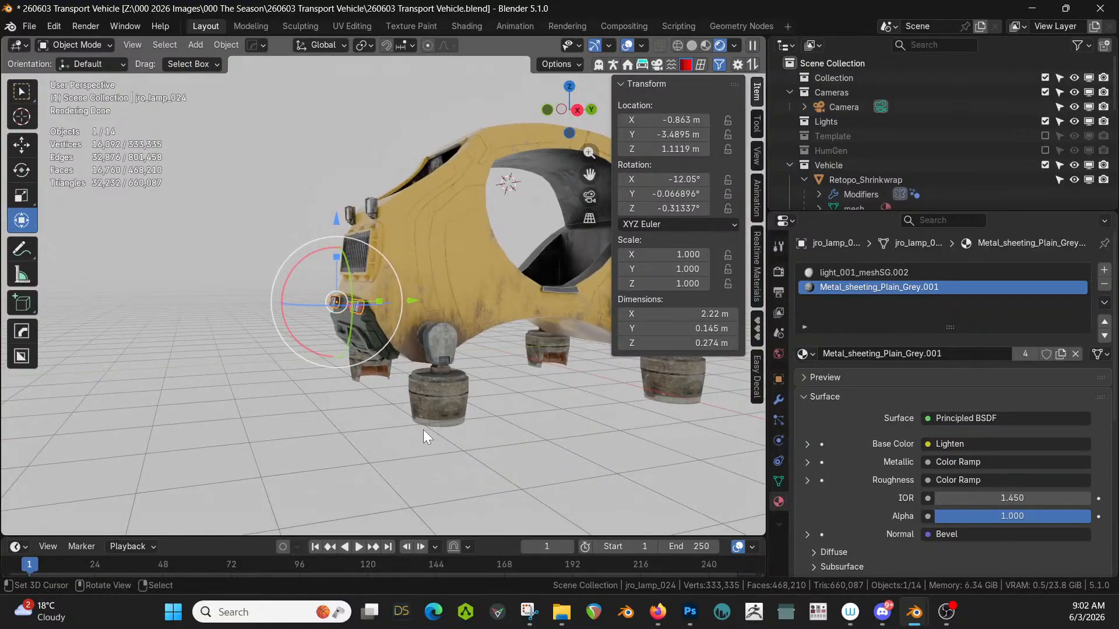
scroll(423, 429, "up", 3)
right_click(344, 385)
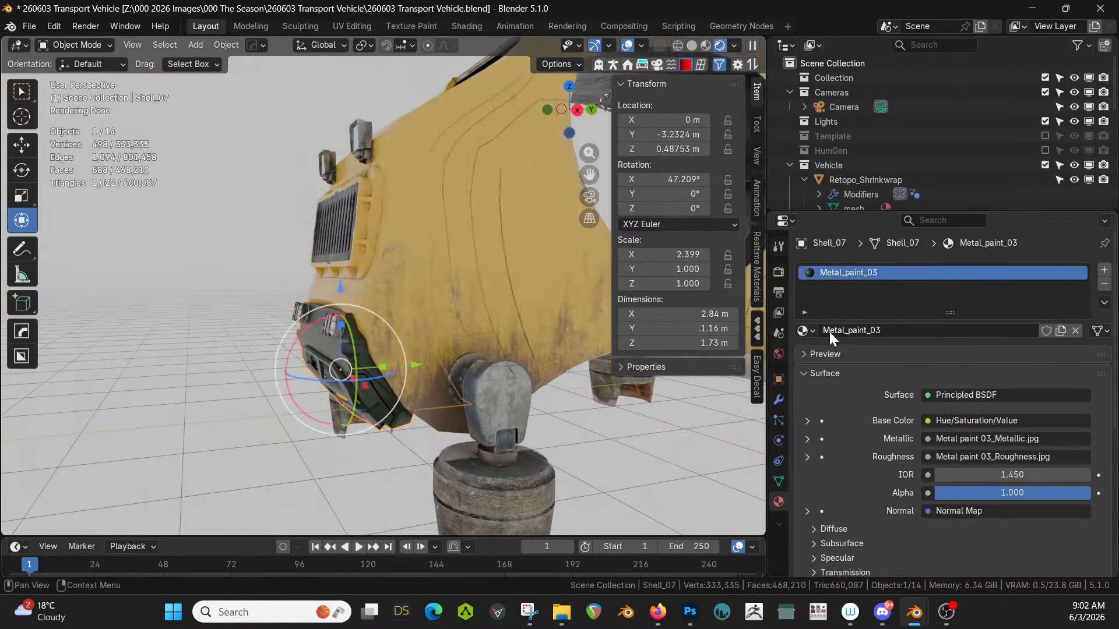
left_click(813, 330)
type("cw")
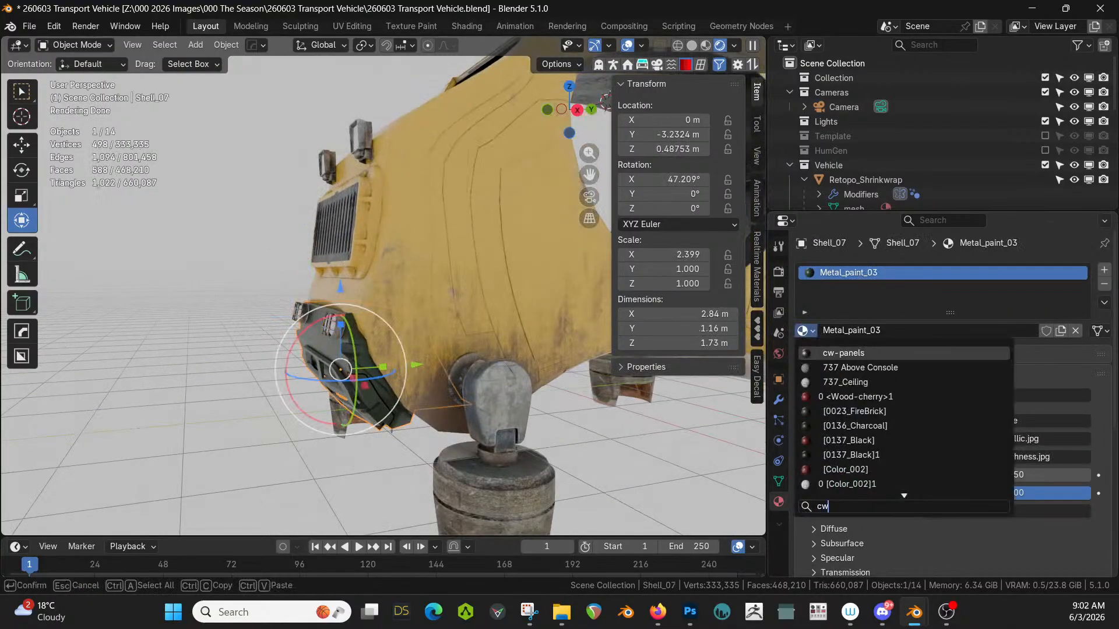
left_click(857, 353)
left_click_drag(219, 427, 260, 401)
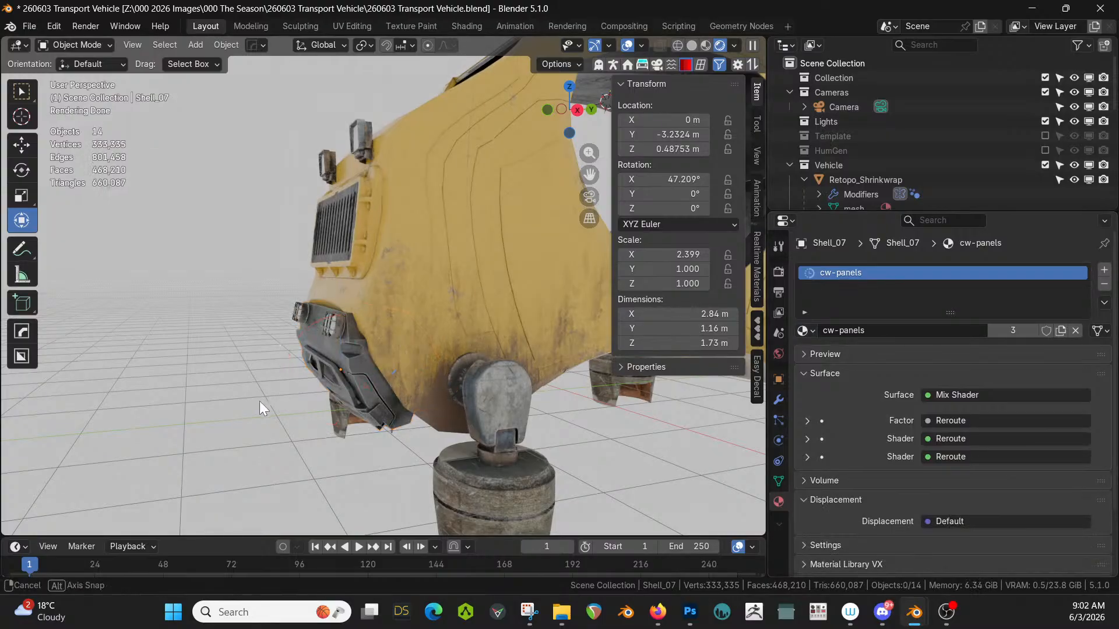
Select the bumper lamp's linked outer housing faces and assign them cw-panels in a new material slot.
middle_click_drag(260, 401, 459, 384)
scroll(427, 390, "up", 3)
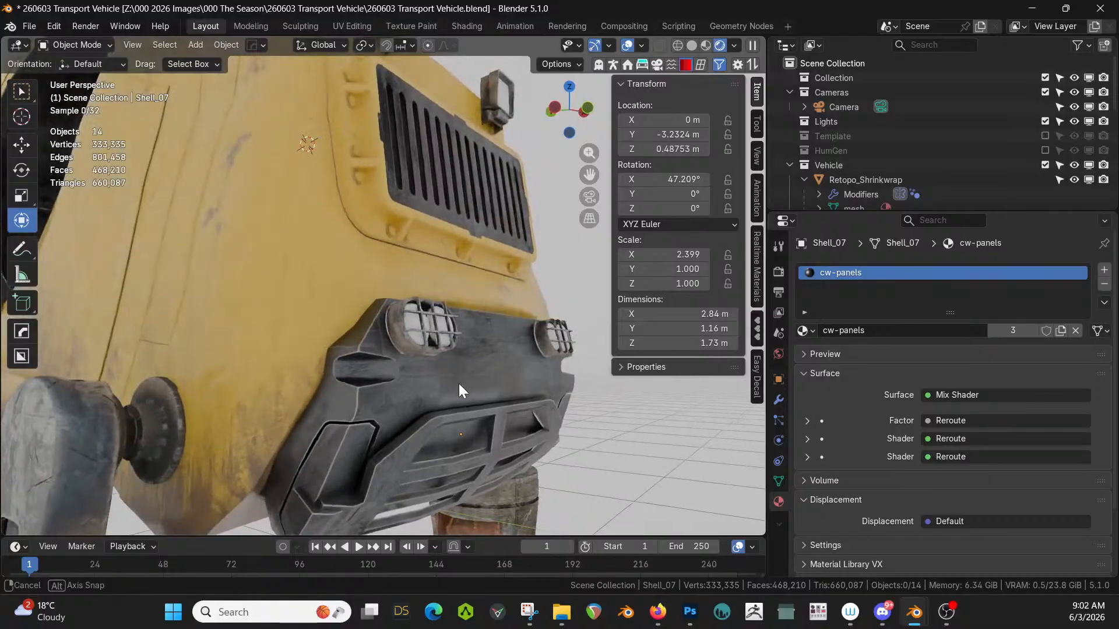
scroll(428, 375, "up", 1)
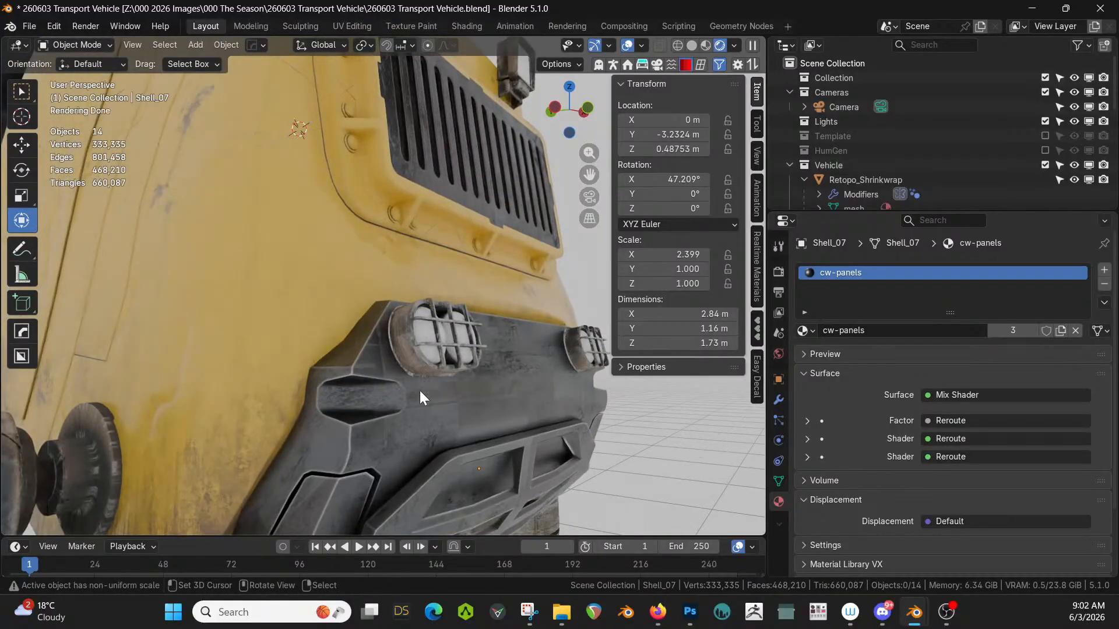
left_click(409, 347)
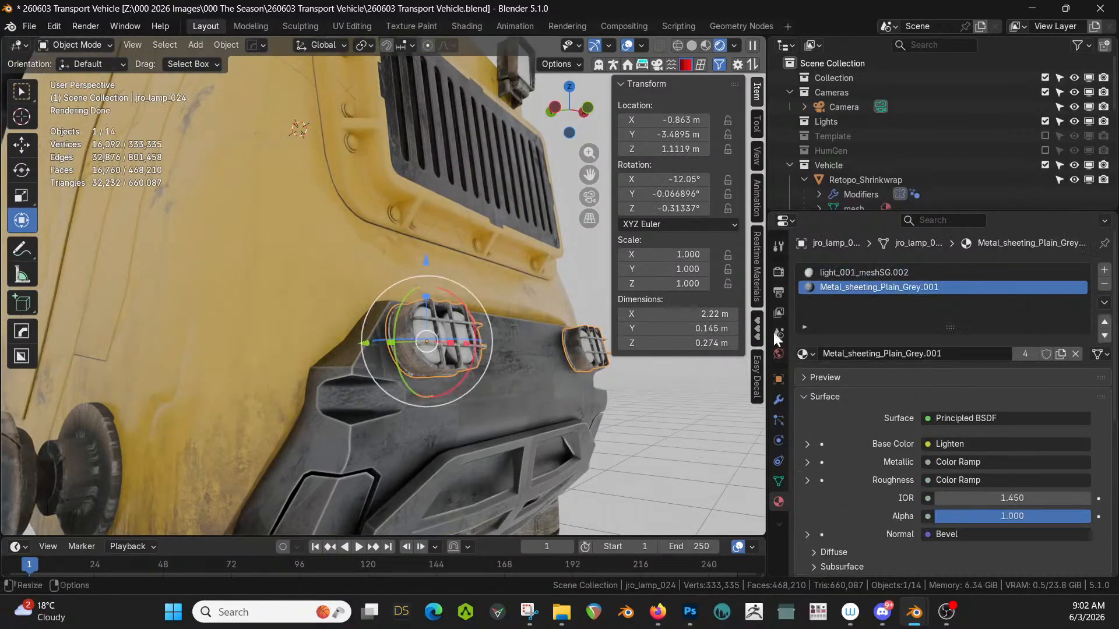
key("Tab")
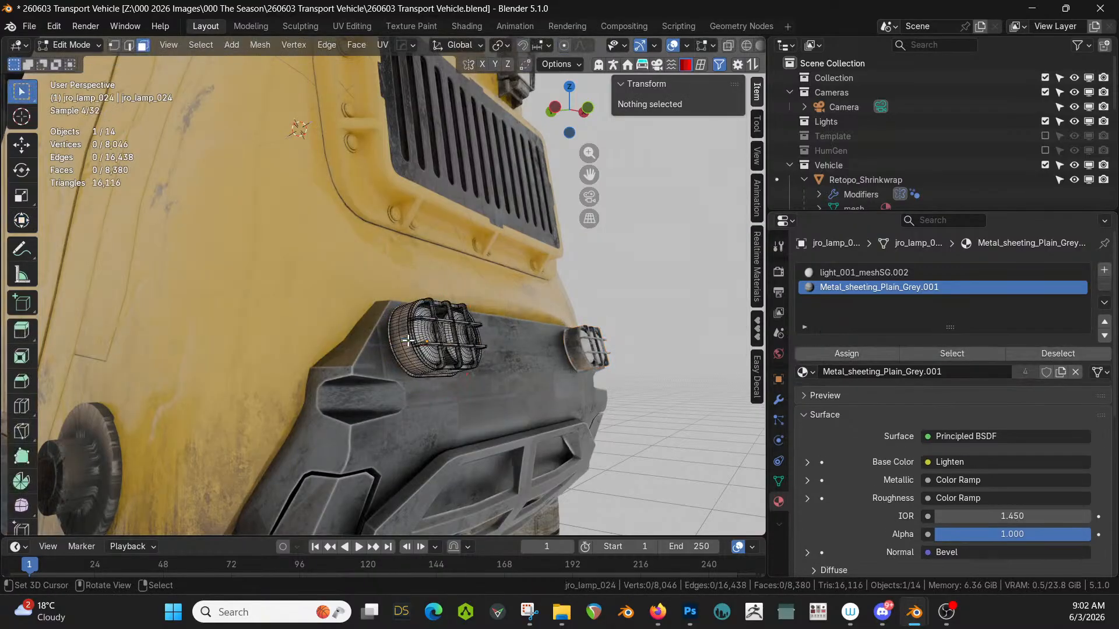
left_click(407, 339)
key("l")
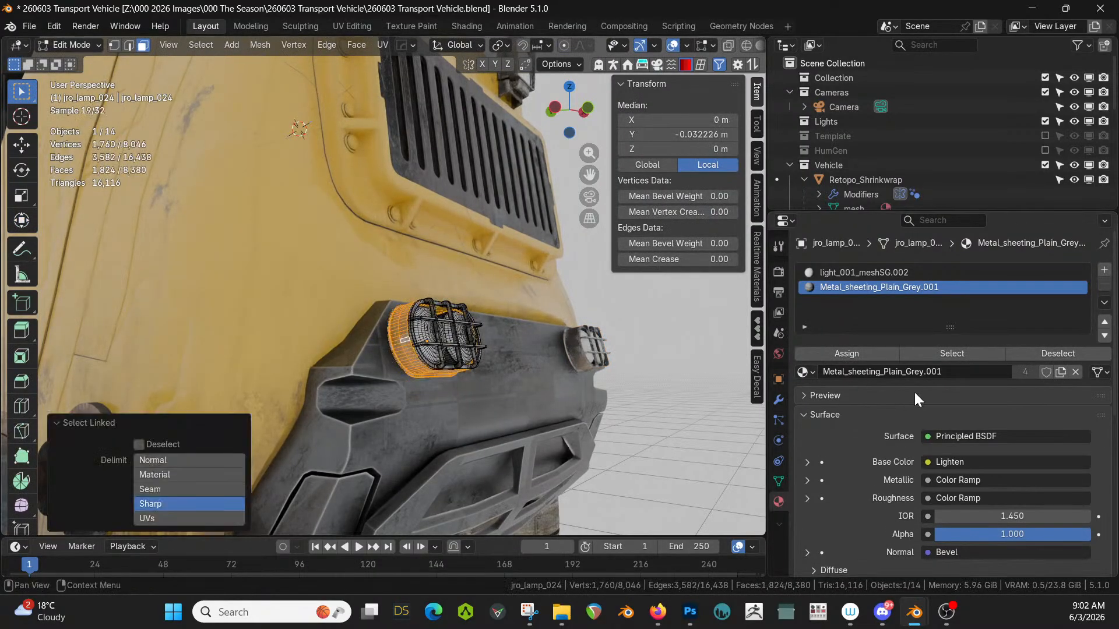
left_click(1105, 272)
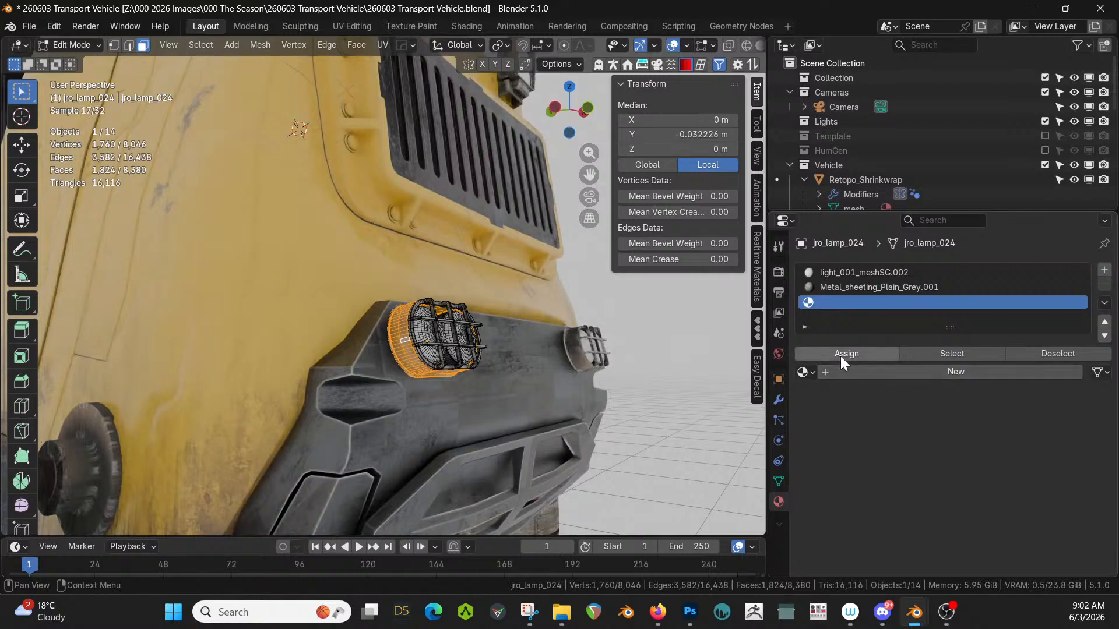
left_click(804, 372)
type("cw")
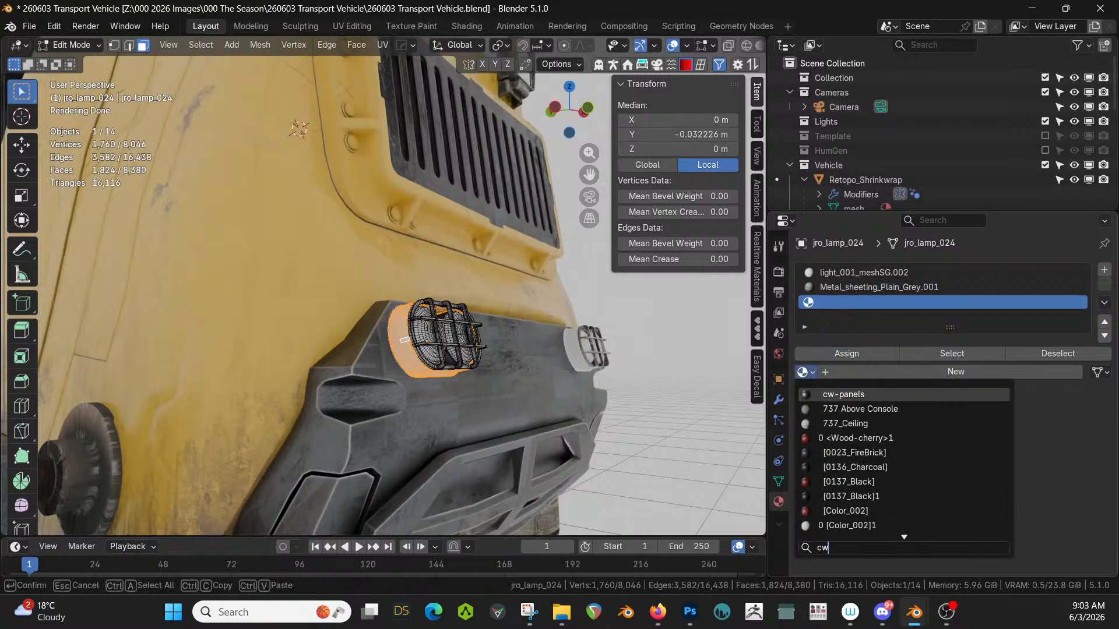
key("Return")
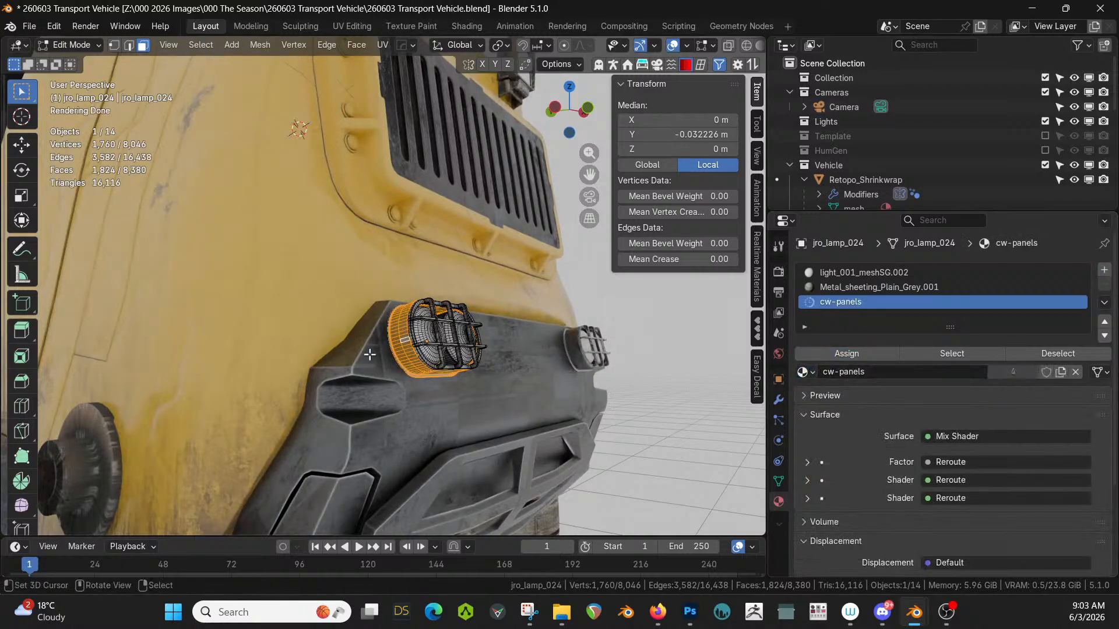
key("Tab")
Save the transport vehicle file after checking the vehicle's front.
middle_click_drag(433, 341, 308, 362)
middle_click_drag(468, 334, 450, 458)
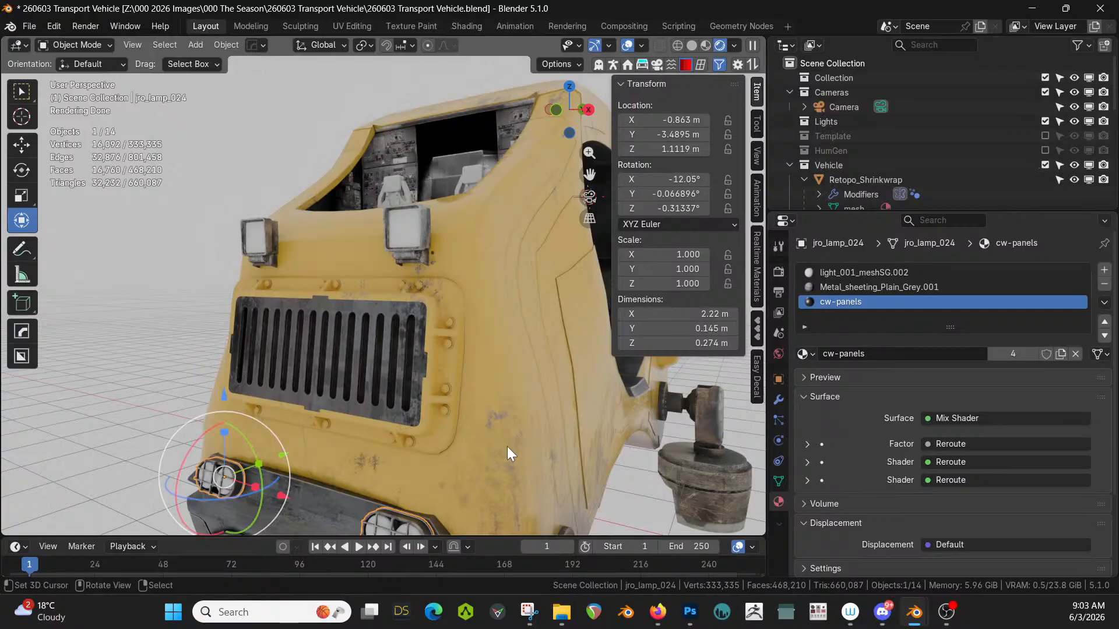
key("ctrl+s")
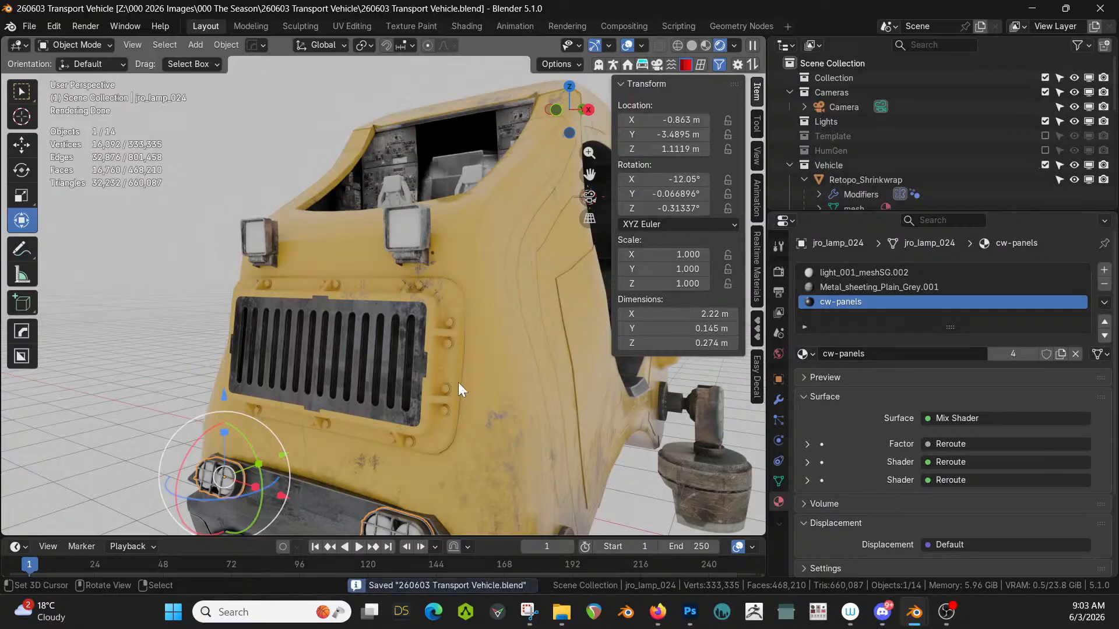
Isolate the cockpit seats in Local View.
scroll(458, 382, "down", 2)
middle_click_drag(467, 381, 461, 328)
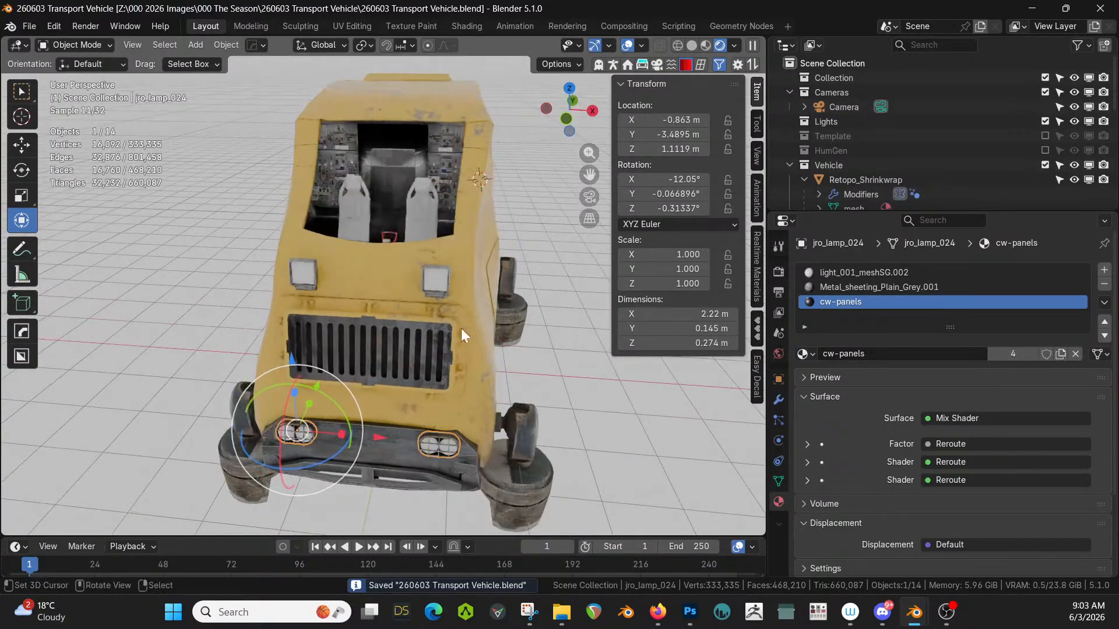
left_click(421, 211)
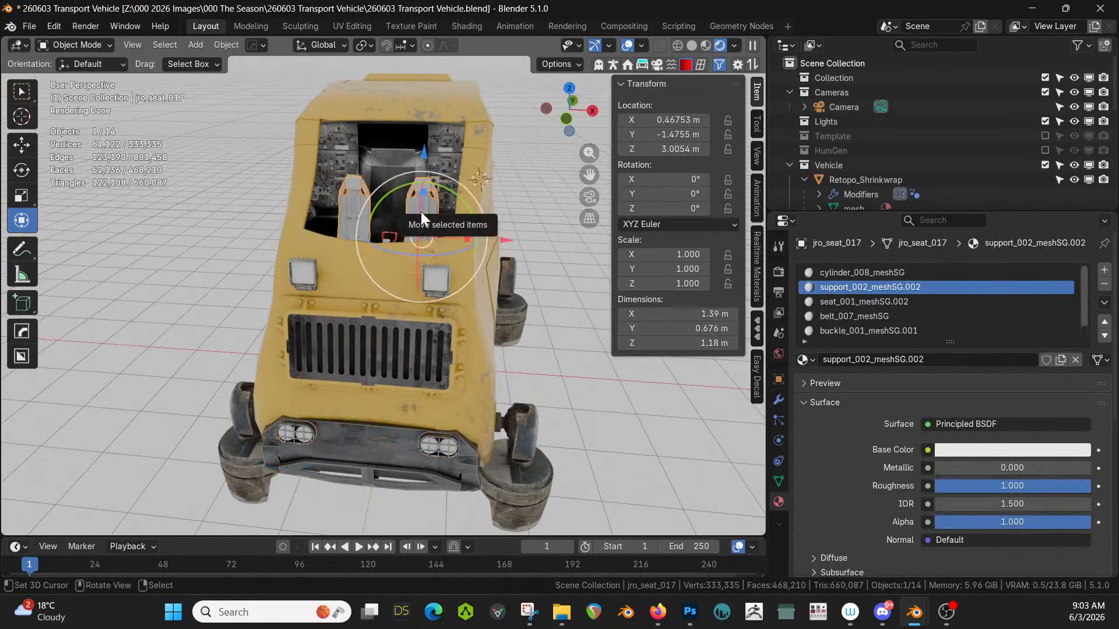
key("KP_Divide")
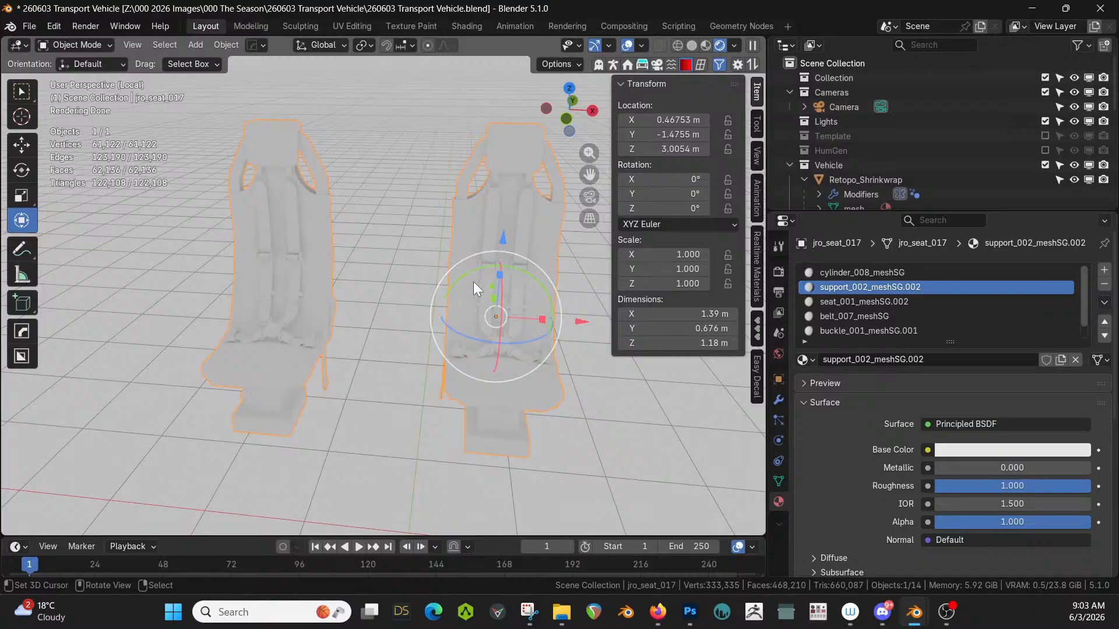
middle_click_drag(451, 307, 377, 303, "shift")
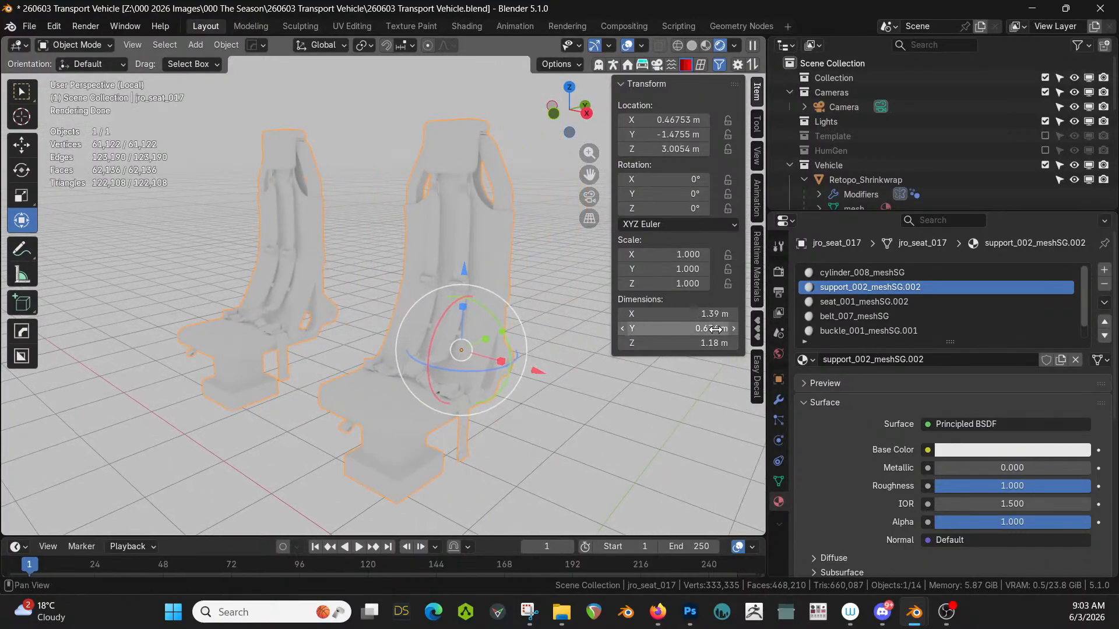
Identify the seat pedestal's material and replace support_002_meshSG.002 with Metal_sheeting_Plain_Grey.001.
key("Tab")
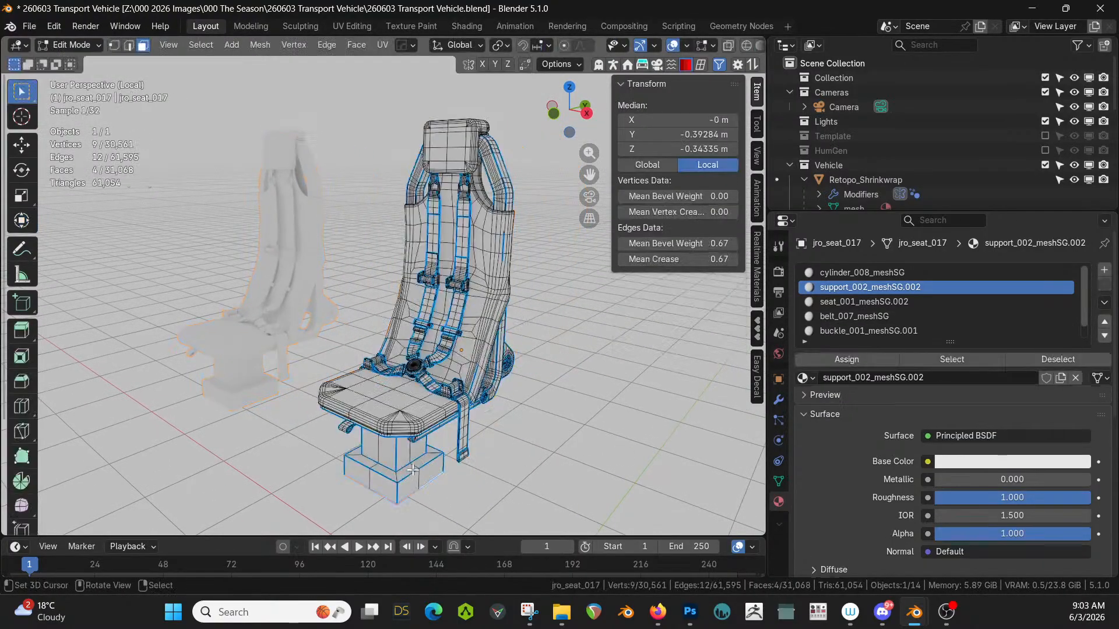
left_click(412, 464)
key("Tab")
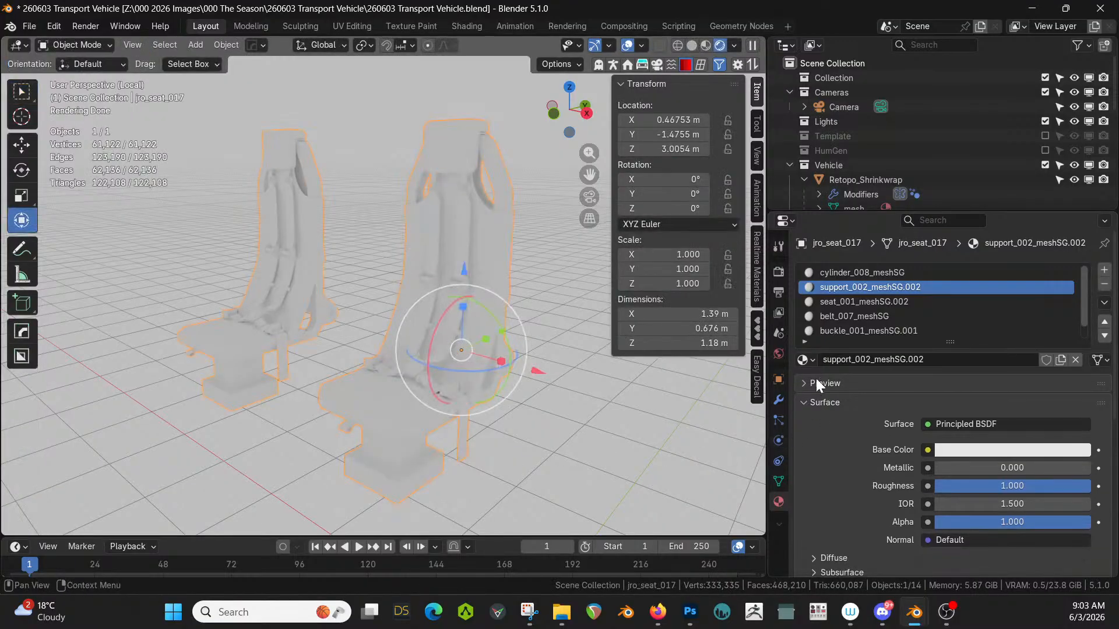
left_click(815, 361)
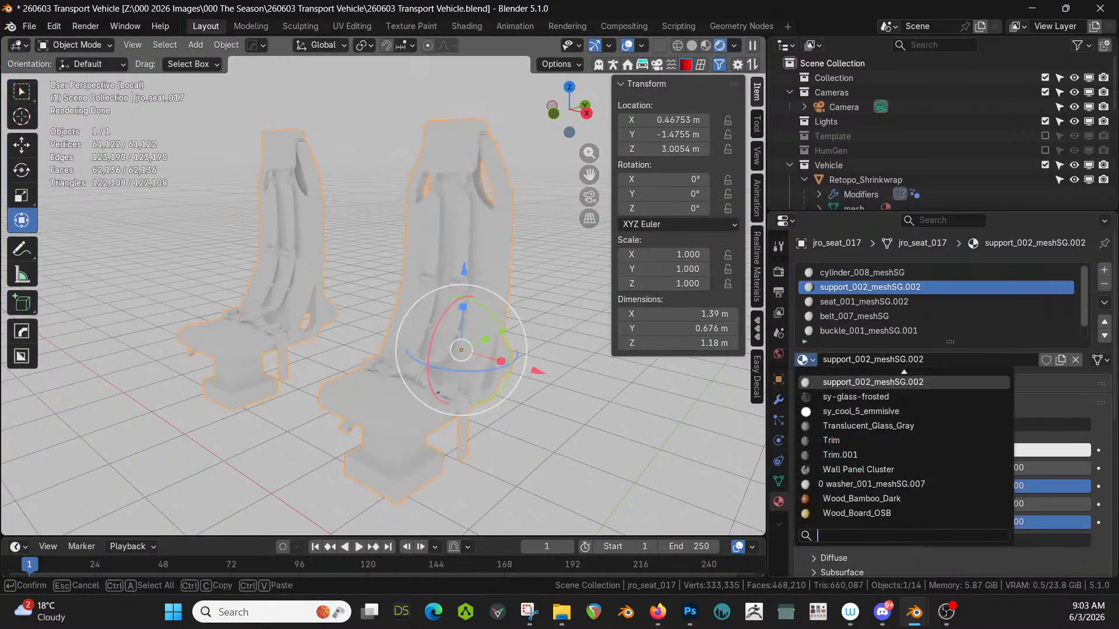
type("sheet")
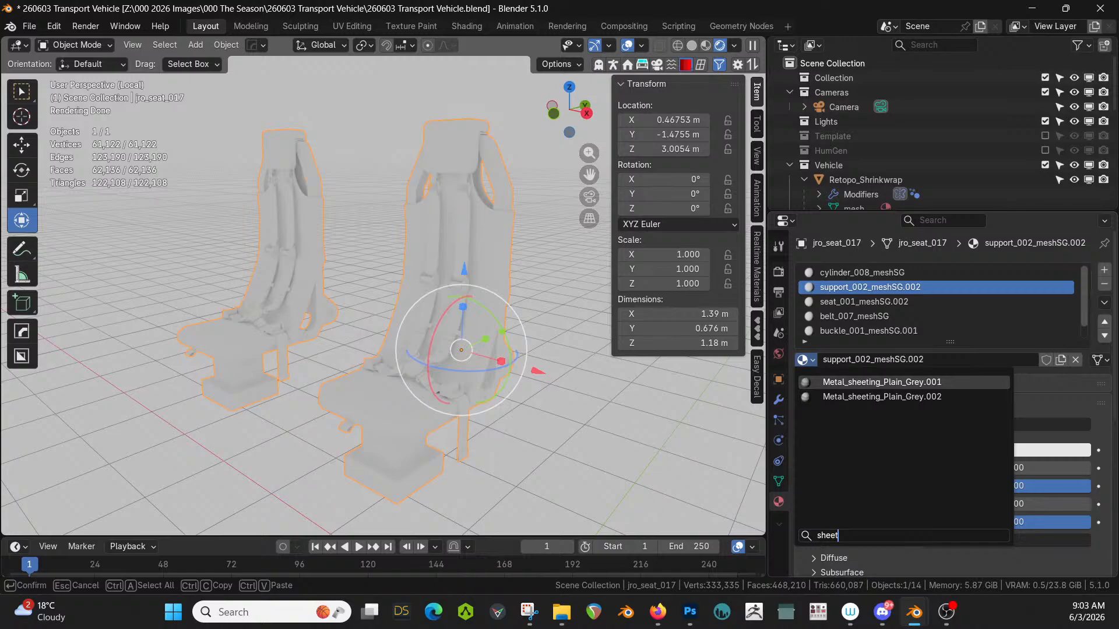
key("Return")
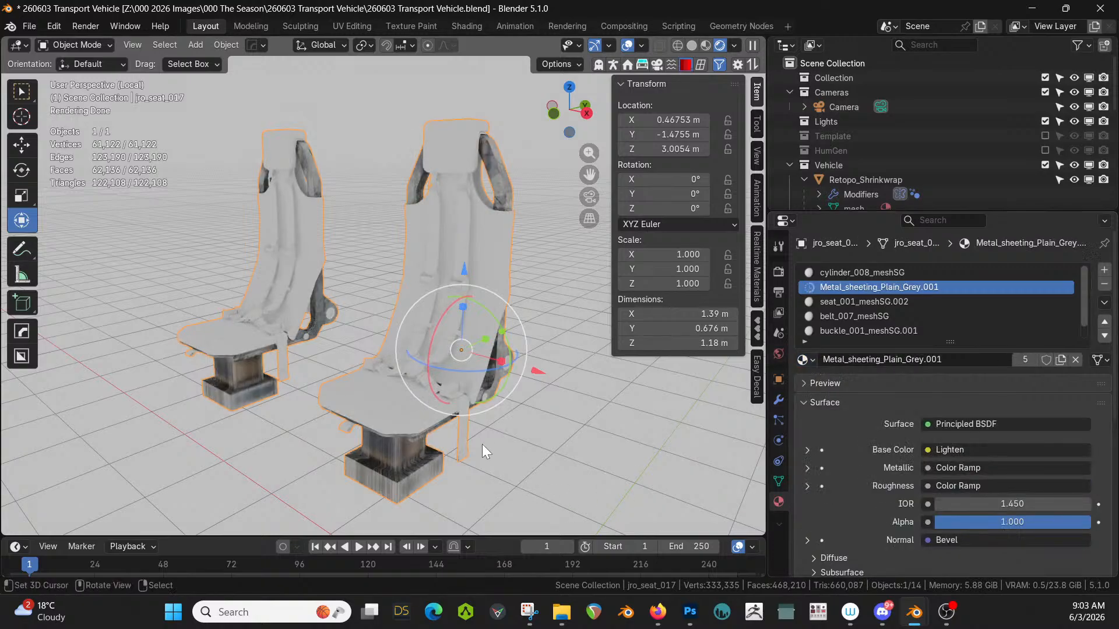
Unwrap all of the seat's faces with Smart UV Project at a 66° angle limit.
key("Tab")
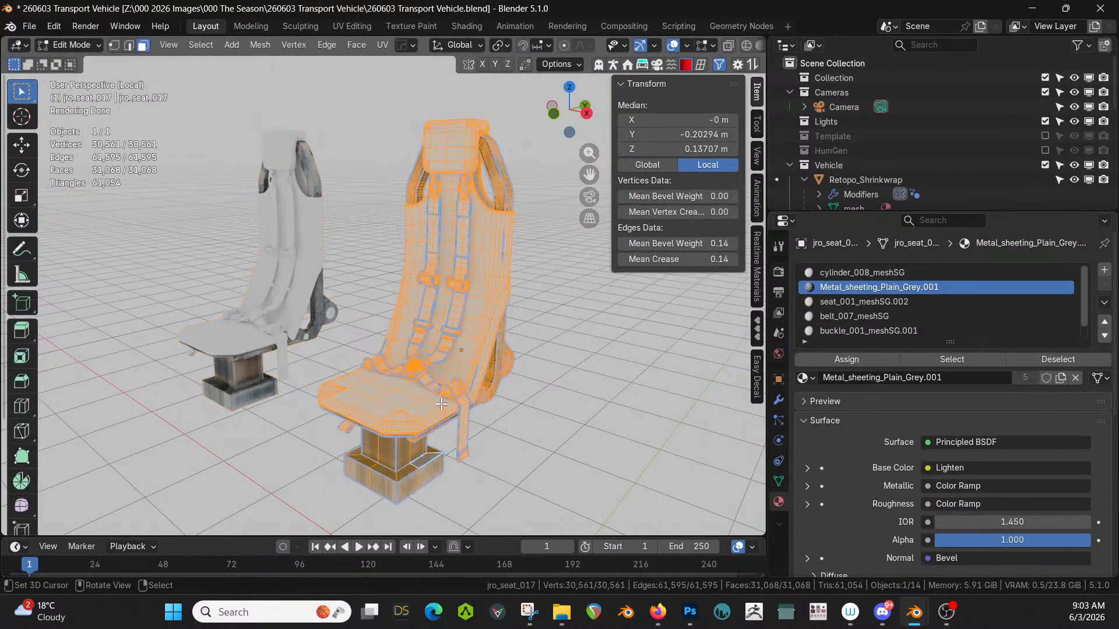
key("u")
left_click(390, 166)
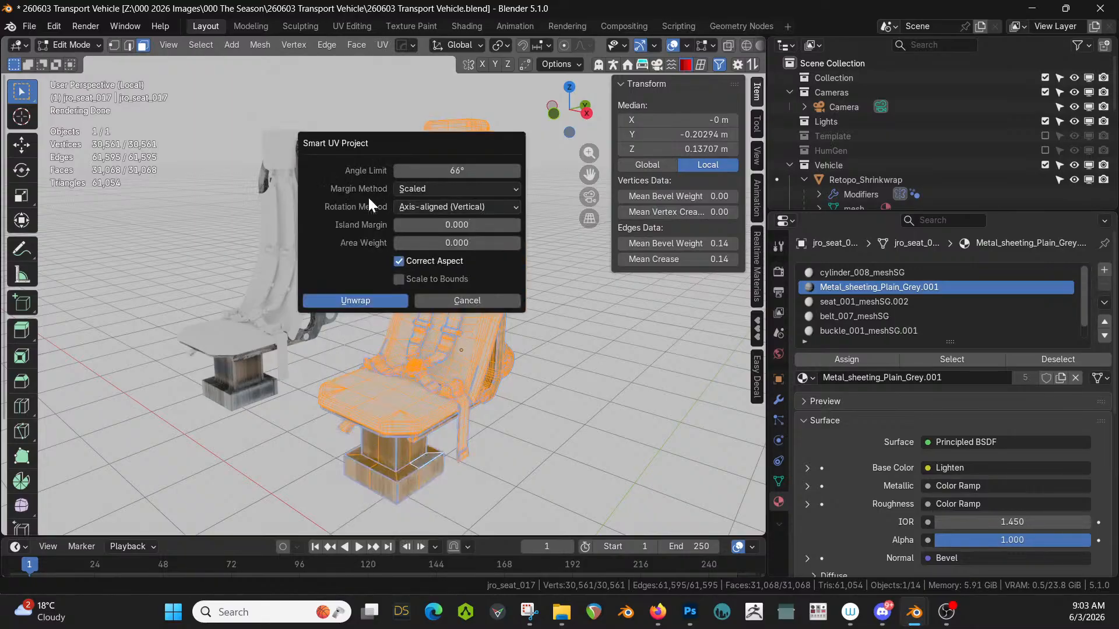
left_click(334, 306)
key("Tab")
Identify the seat cushion's material and replace seat_001_meshSG.002 with a duplicate of the Realtime Materials Rubber.
middle_click_drag(483, 376, 461, 407)
scroll(464, 342, "up", 3)
key("Tab")
right_click(527, 284)
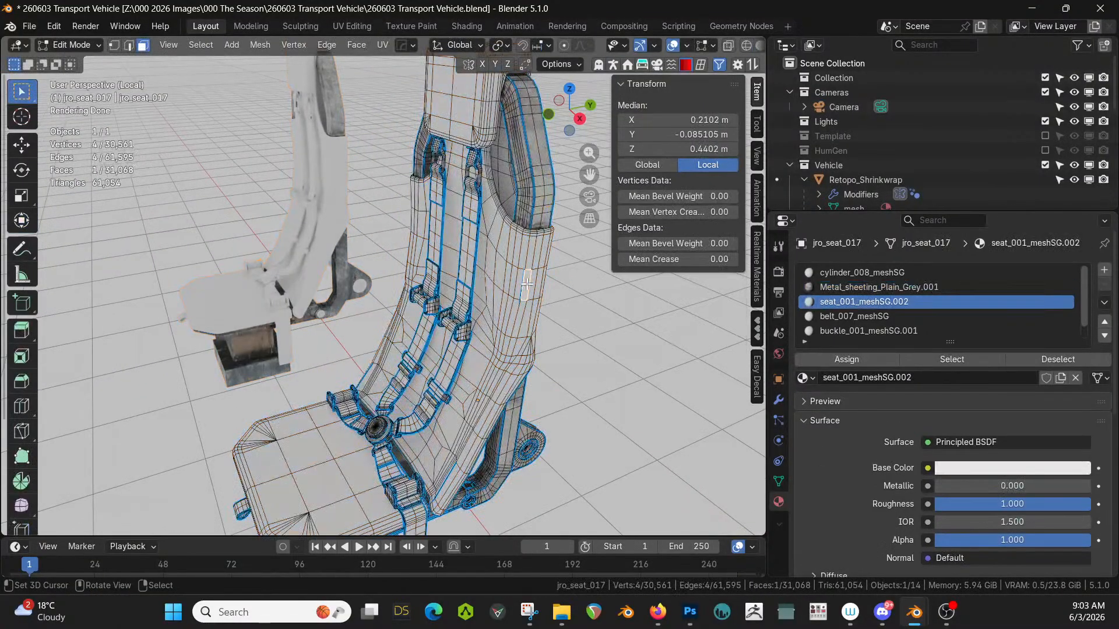
key("Tab")
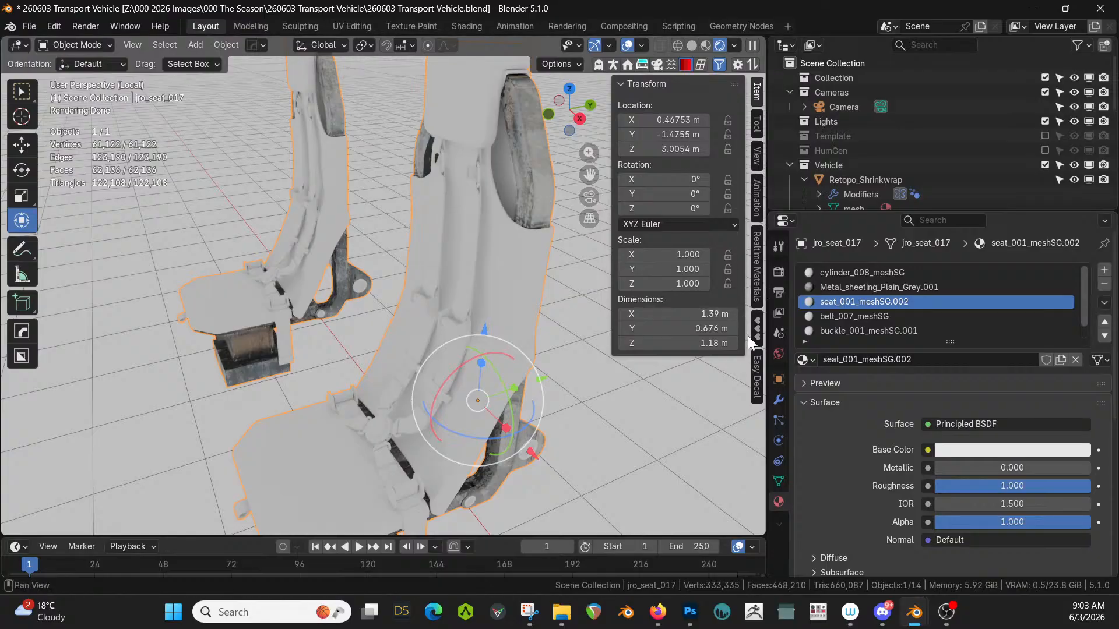
left_click(756, 279)
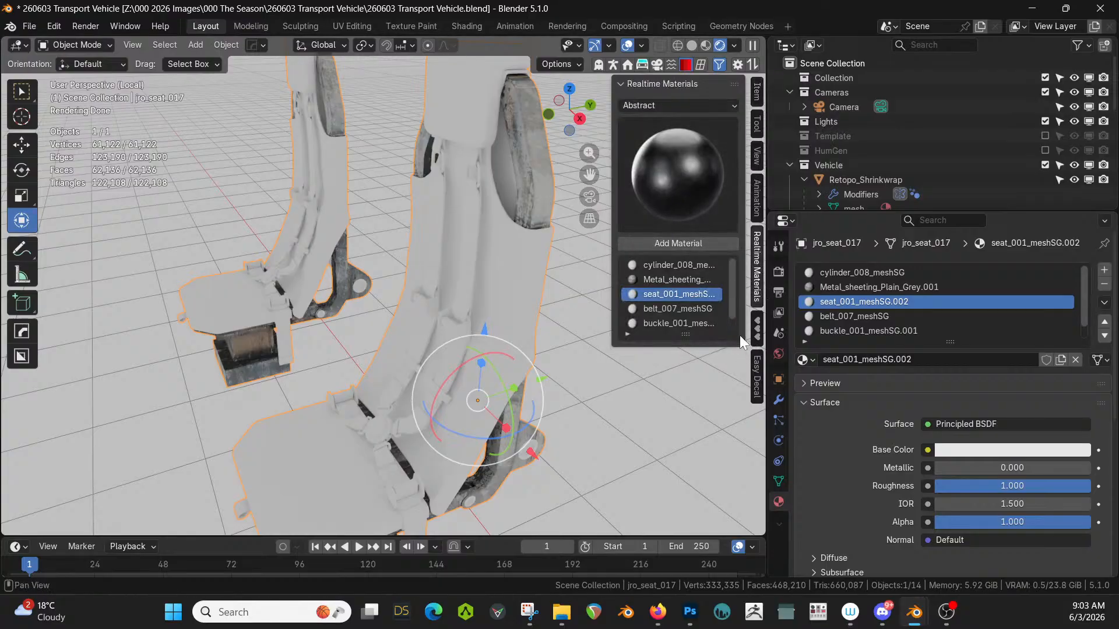
left_click(686, 243)
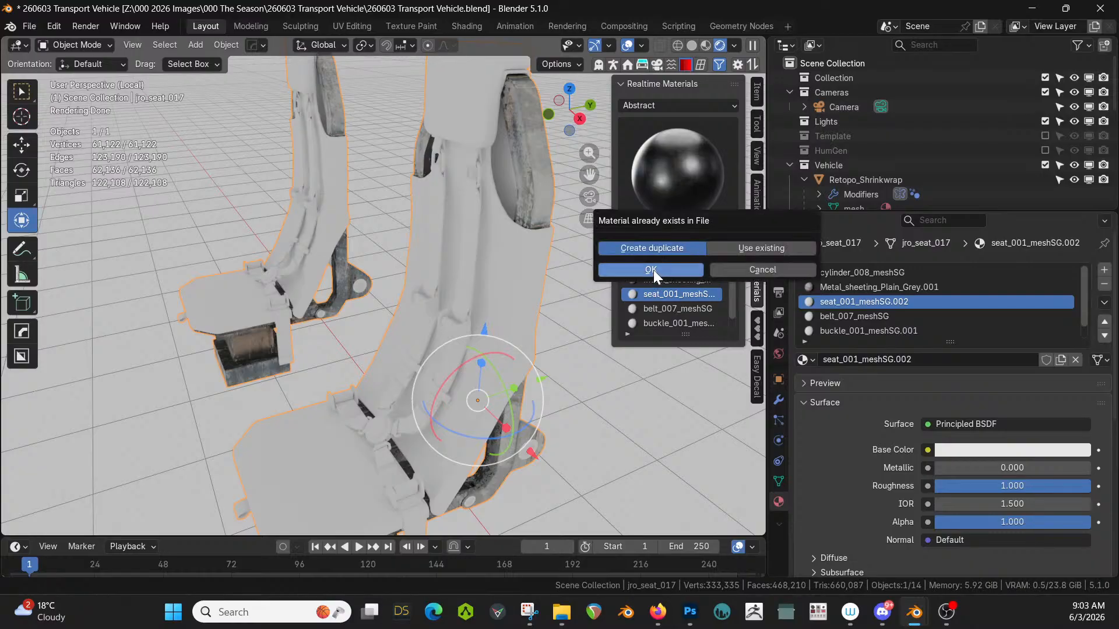
left_click(653, 270)
middle_click_drag(580, 345, 532, 341)
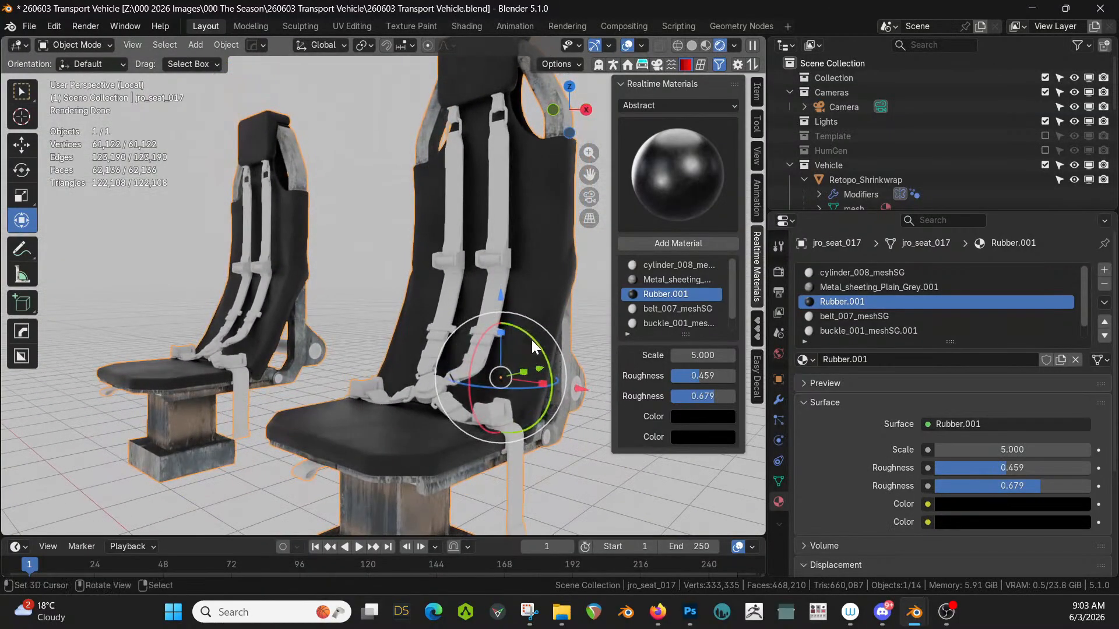
middle_click_drag(397, 348, 288, 356, "shift")
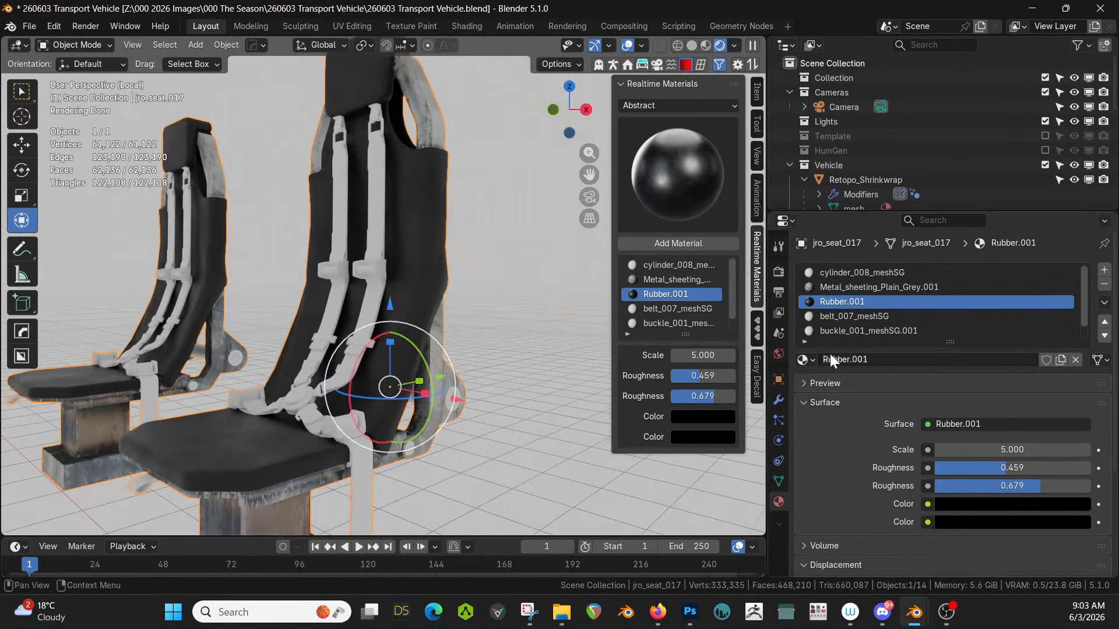
Replace the seat belts' belt_007_meshSG material with KB3D_MIL_FabricGreenA.
left_click(855, 316)
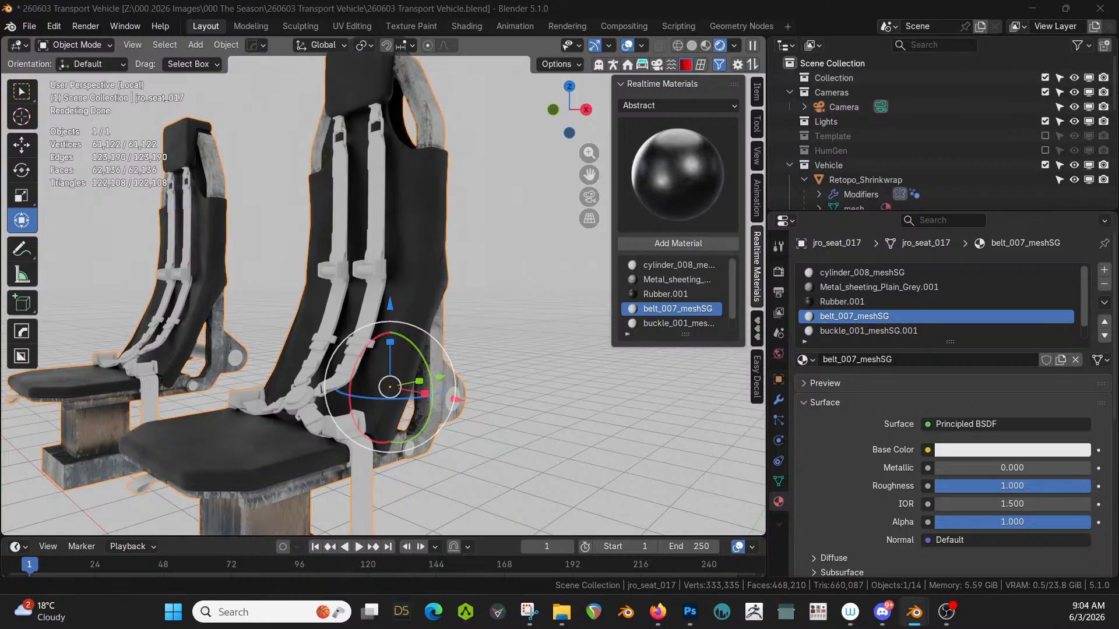
left_click_drag(753, 124, 841, 317)
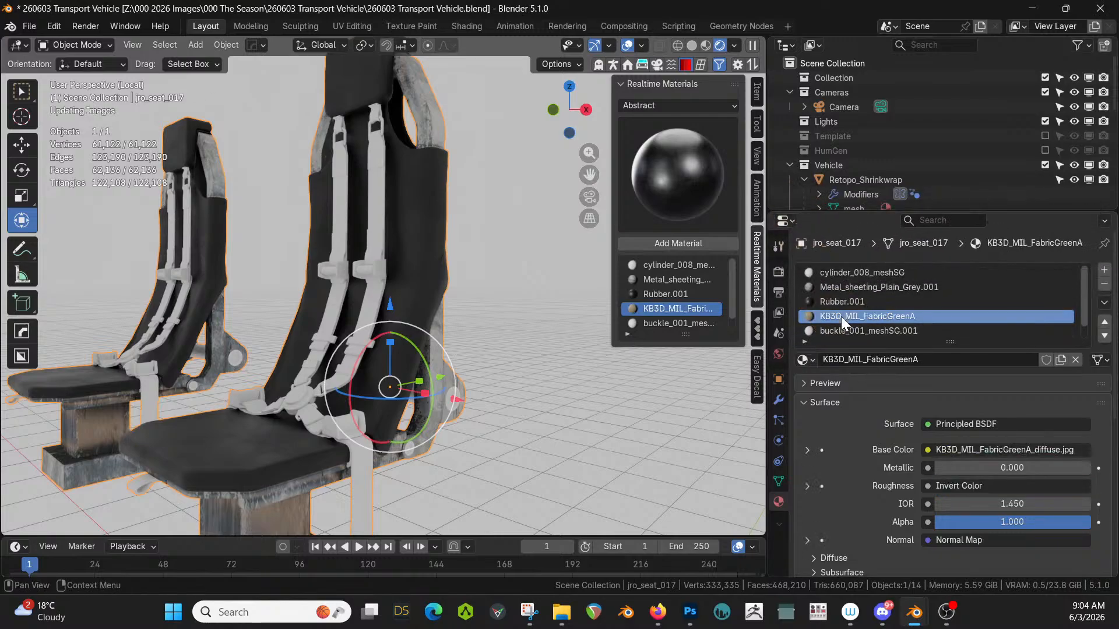
middle_click_drag(361, 285, 437, 317)
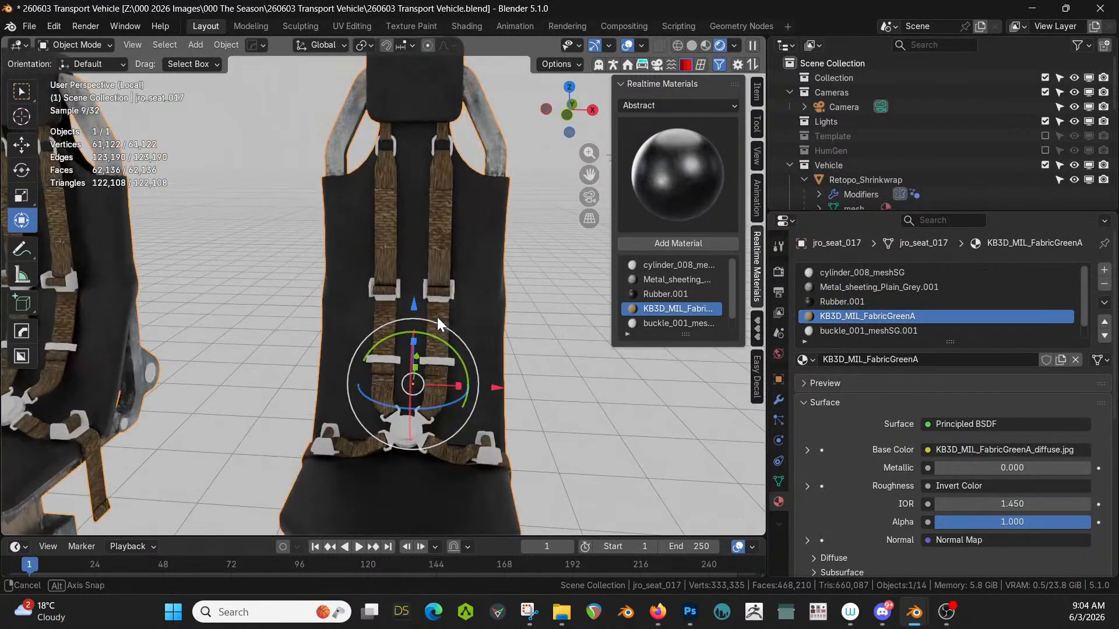
Give the belt buckles' buckle_001_meshSG.001 slot the sy_dark_matte material from the KIT OPS KO-Plastic-Paint pack.
left_click(877, 330)
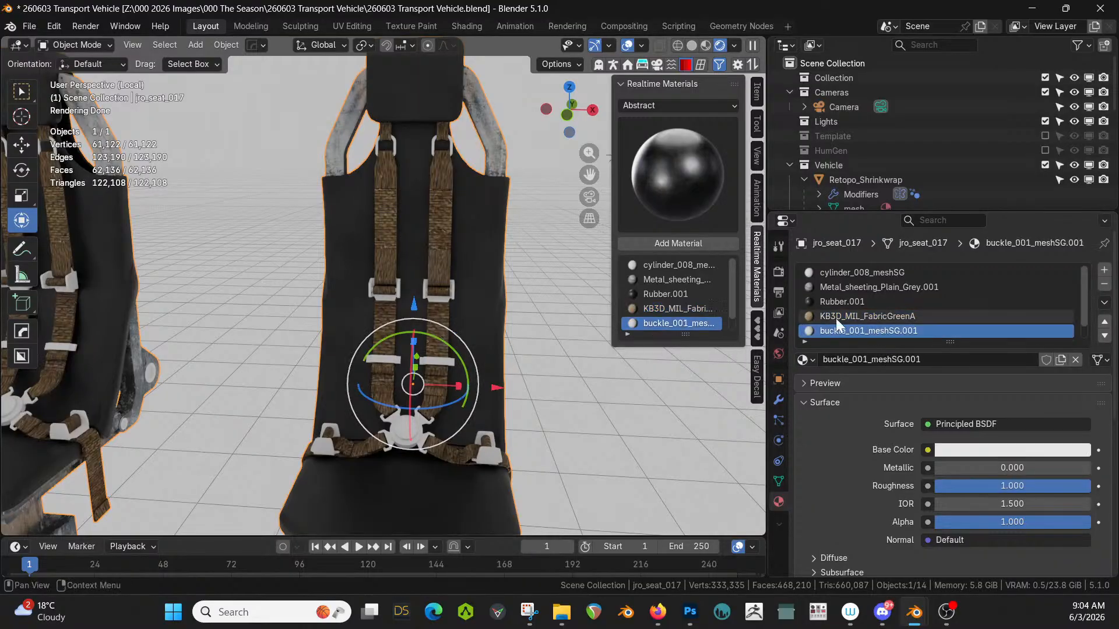
left_click(757, 326)
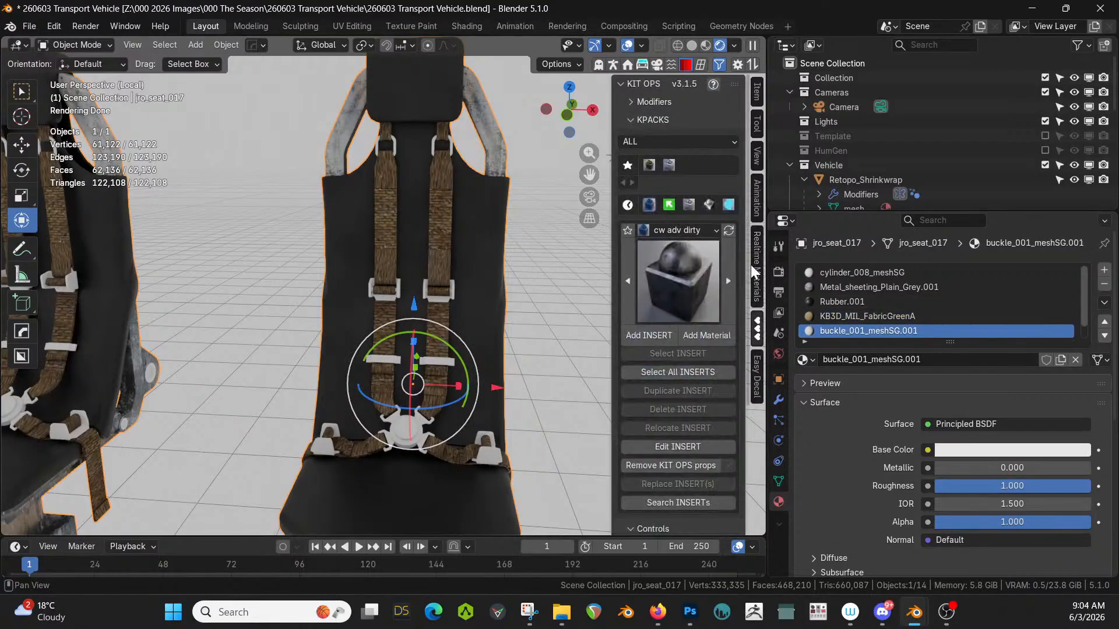
left_click(680, 231)
scroll(693, 466, "down", 3)
scroll(701, 502, "down", 3)
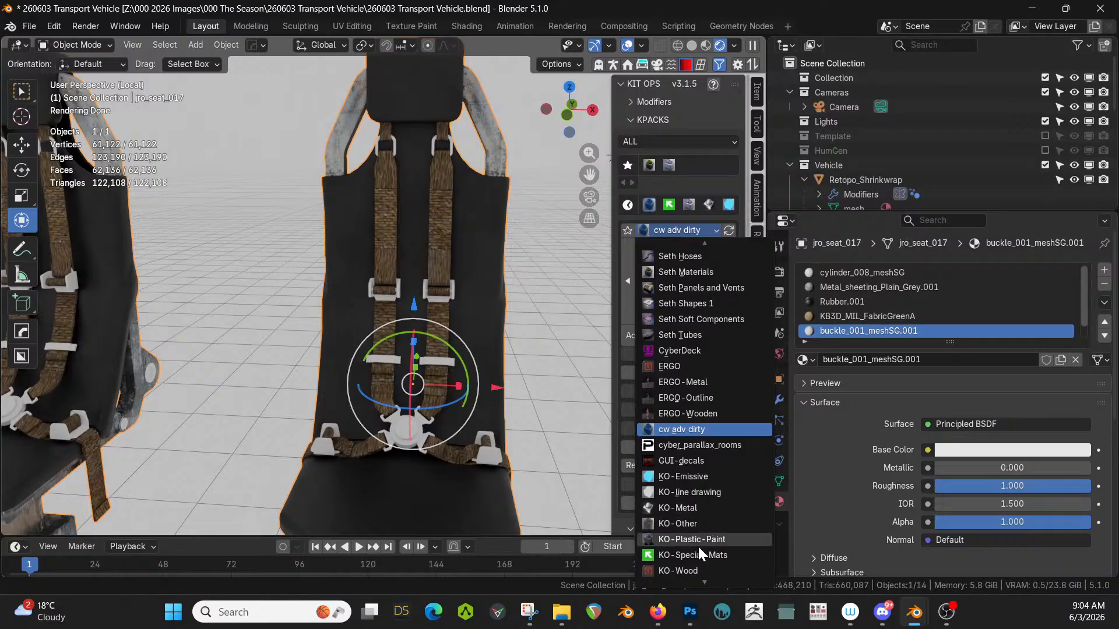
key("Return")
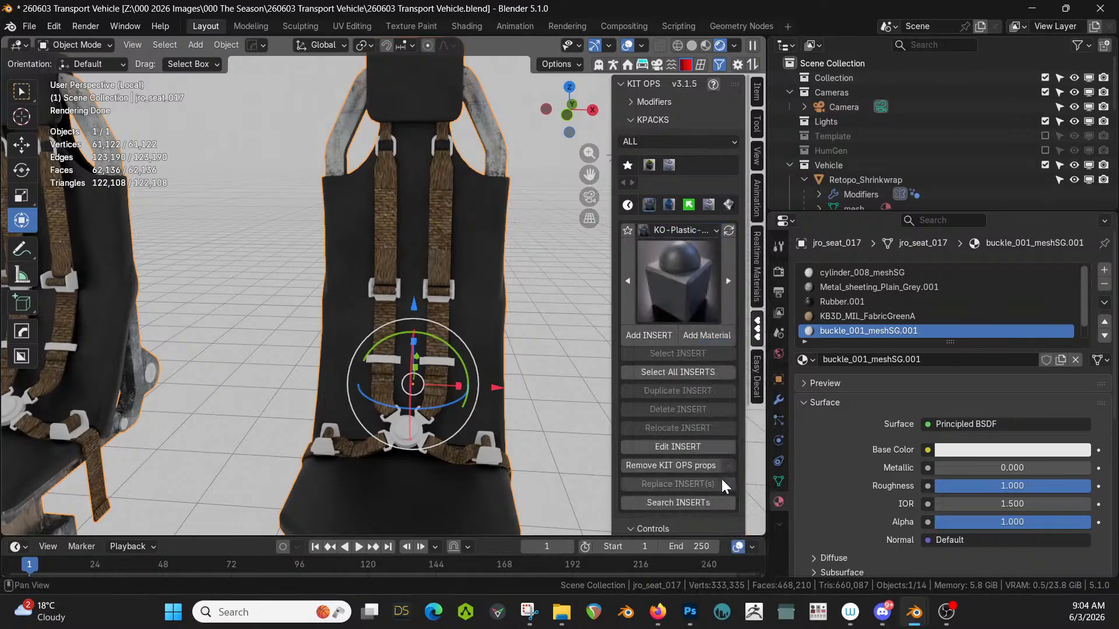
left_click(690, 277)
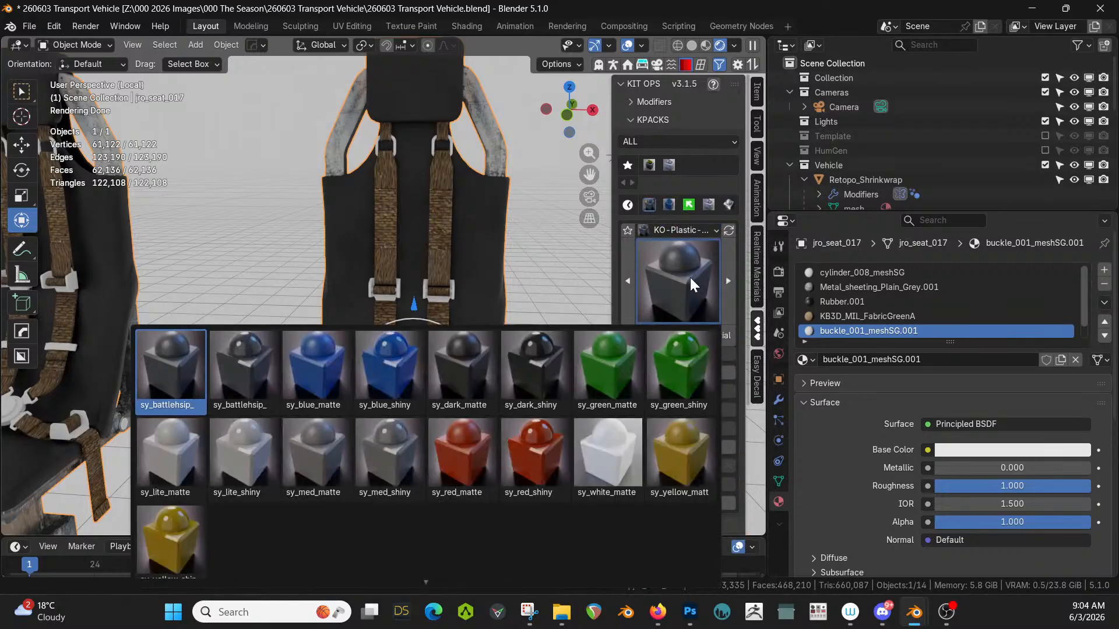
left_click(472, 385)
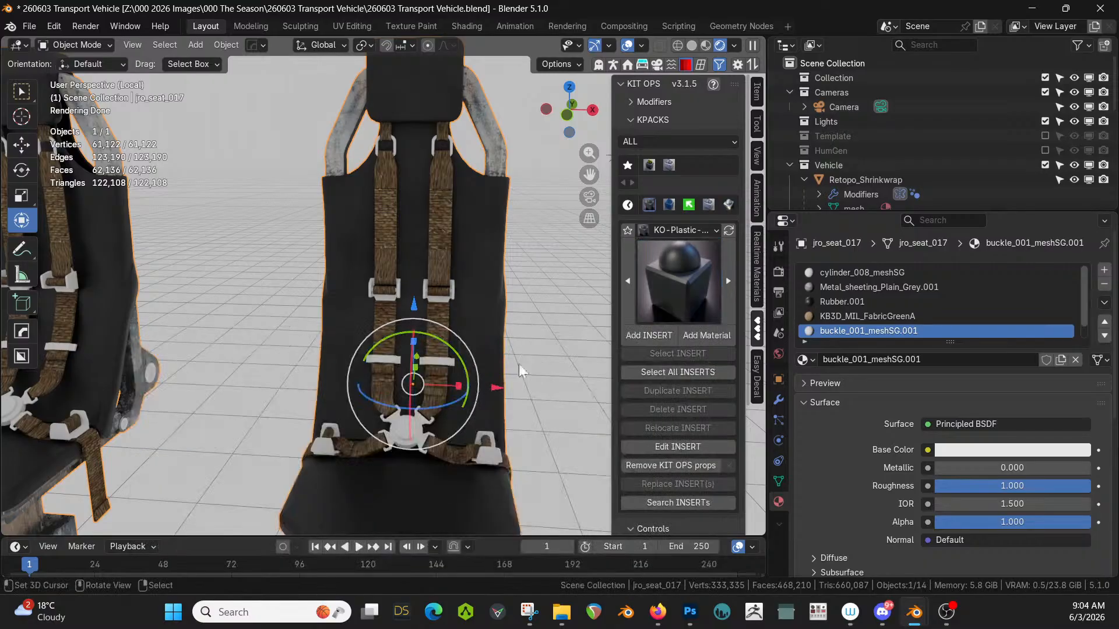
left_click(706, 336)
scroll(985, 320, "down", 1)
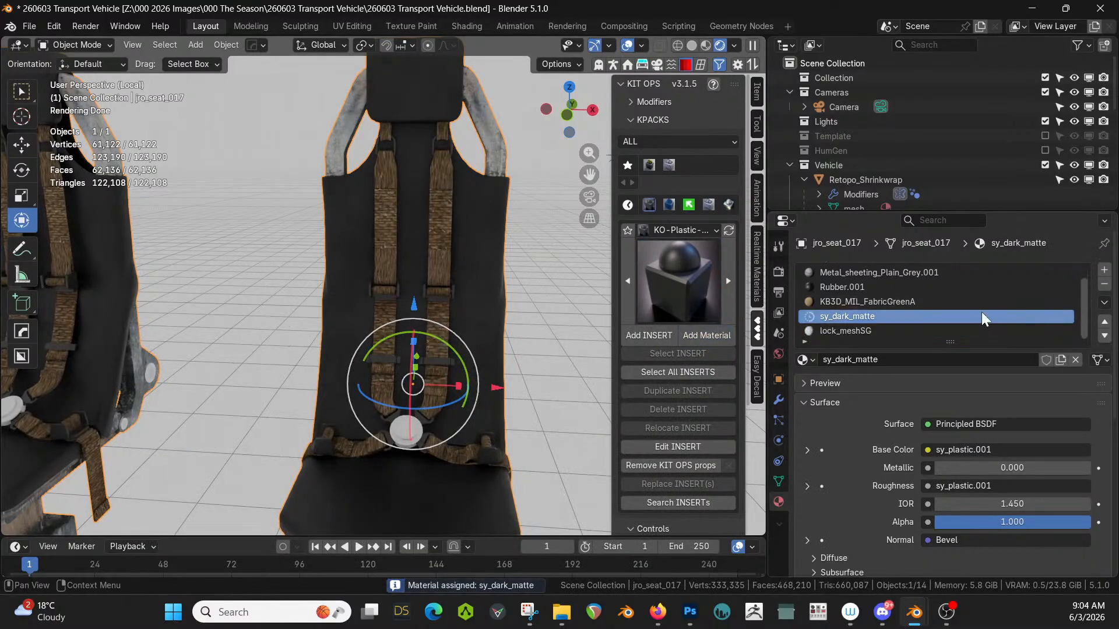
Replace the harness lock's lock_meshSG material with Metal_sheeting_Plain_Grey.001.
left_click(854, 332)
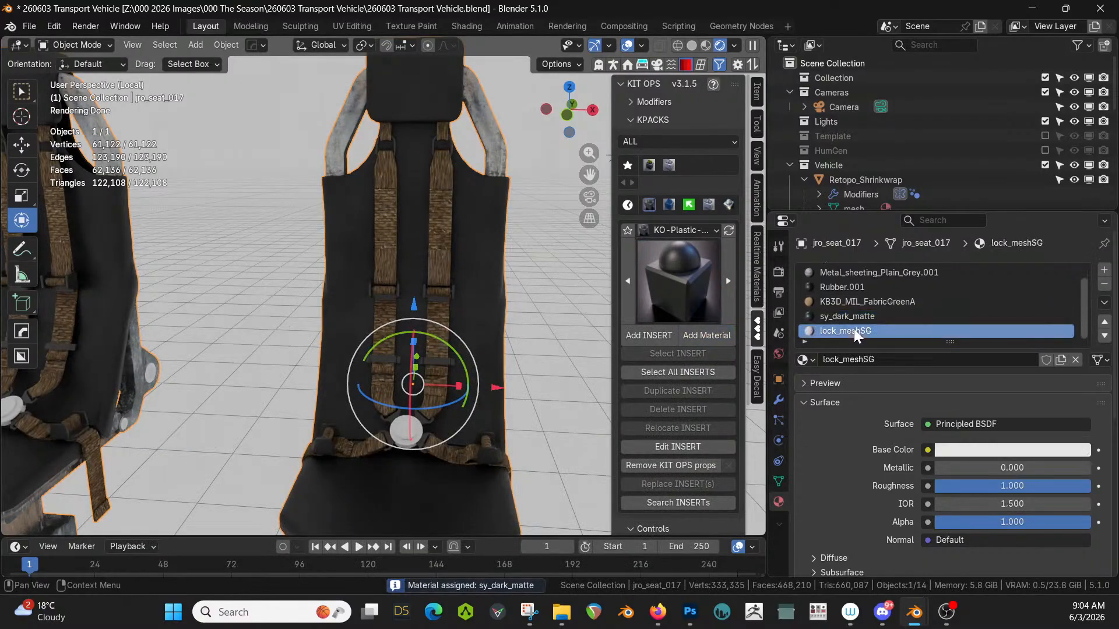
left_click(806, 360)
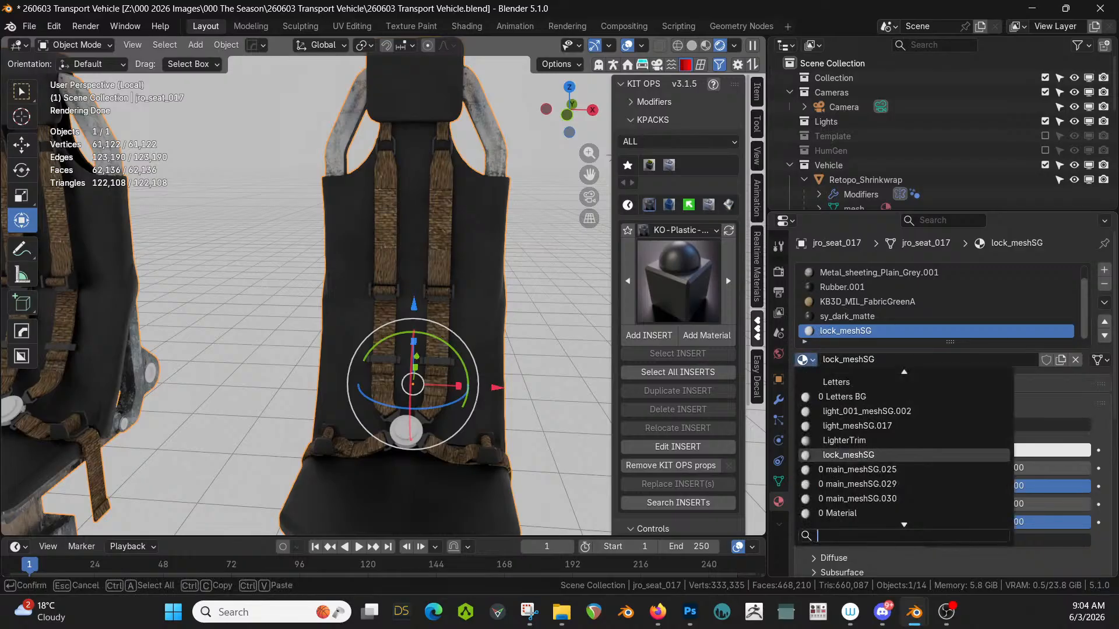
type("sheet")
key("Return")
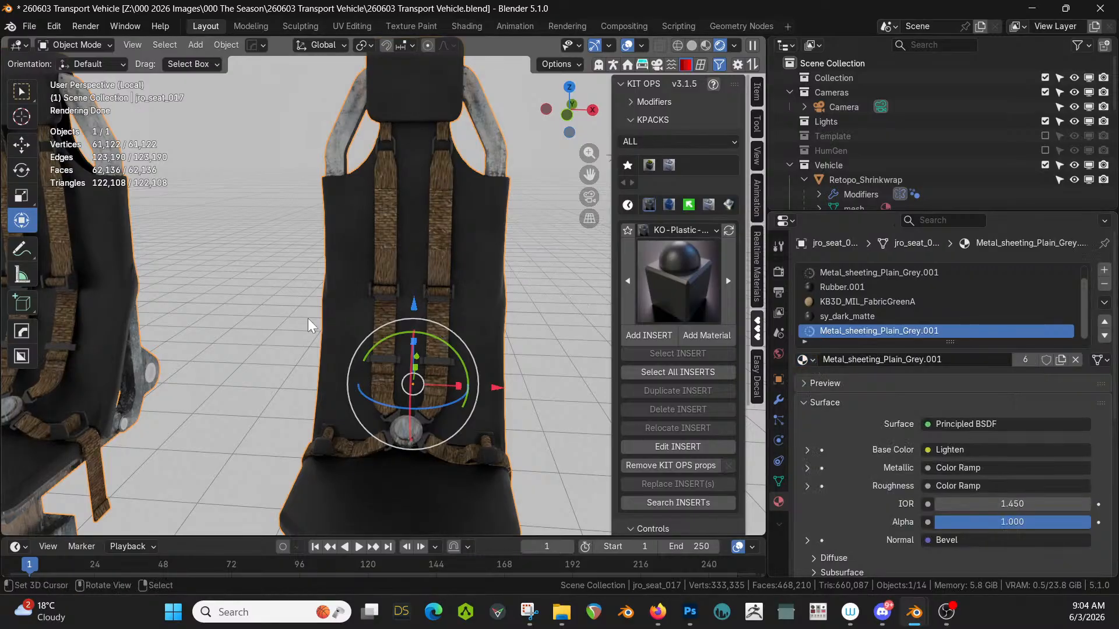
middle_click_drag(304, 321, 251, 331)
middle_click_drag(318, 357, 269, 341)
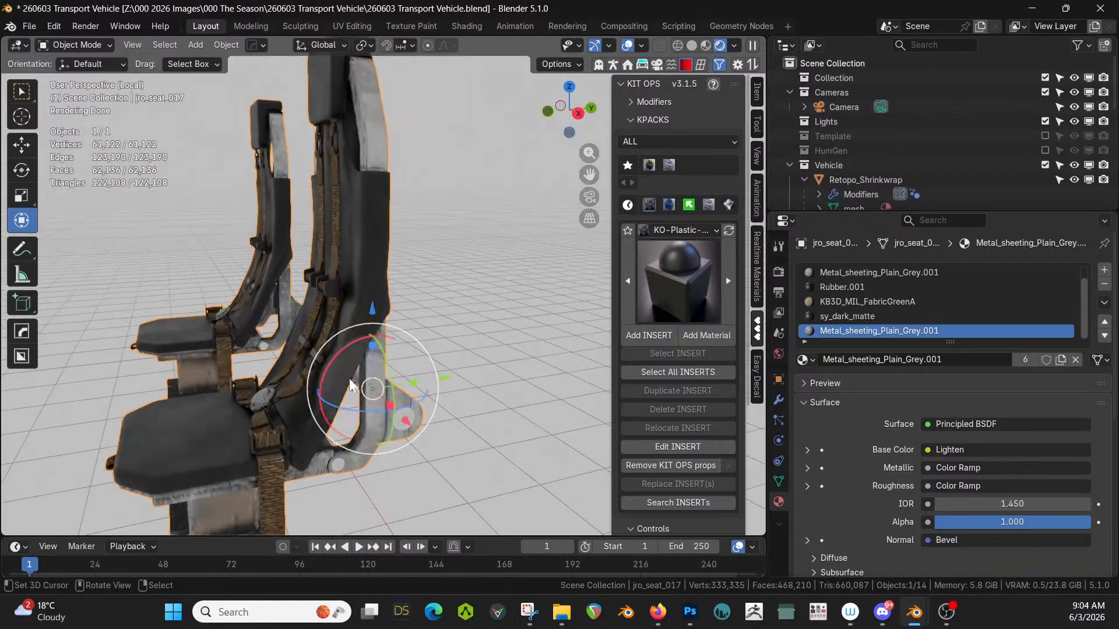
Replace the seat's cylinder_008_meshSG material with Metal_sheeting_Plain_Grey.001 and save the file.
scroll(898, 315, "up", 1)
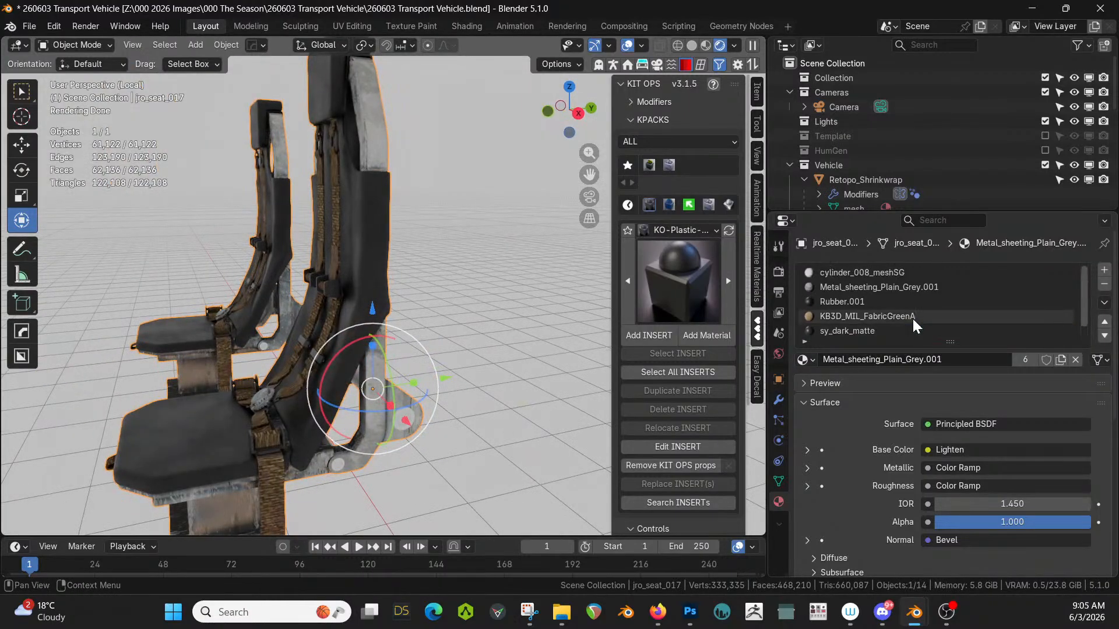
left_click(883, 273)
left_click(804, 359)
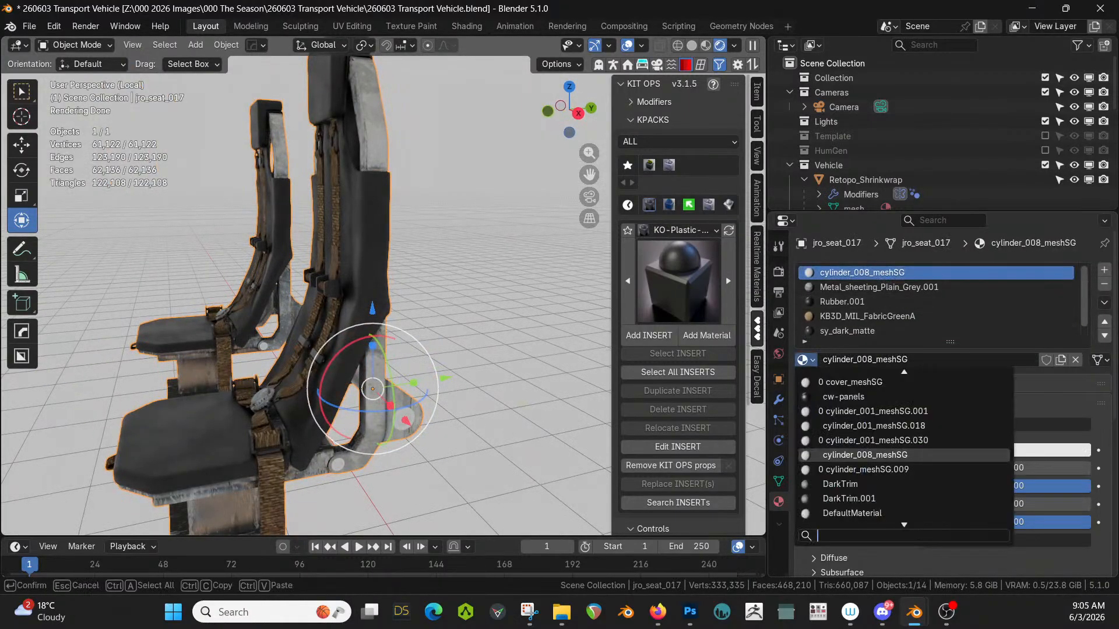
type("metal")
key("Return")
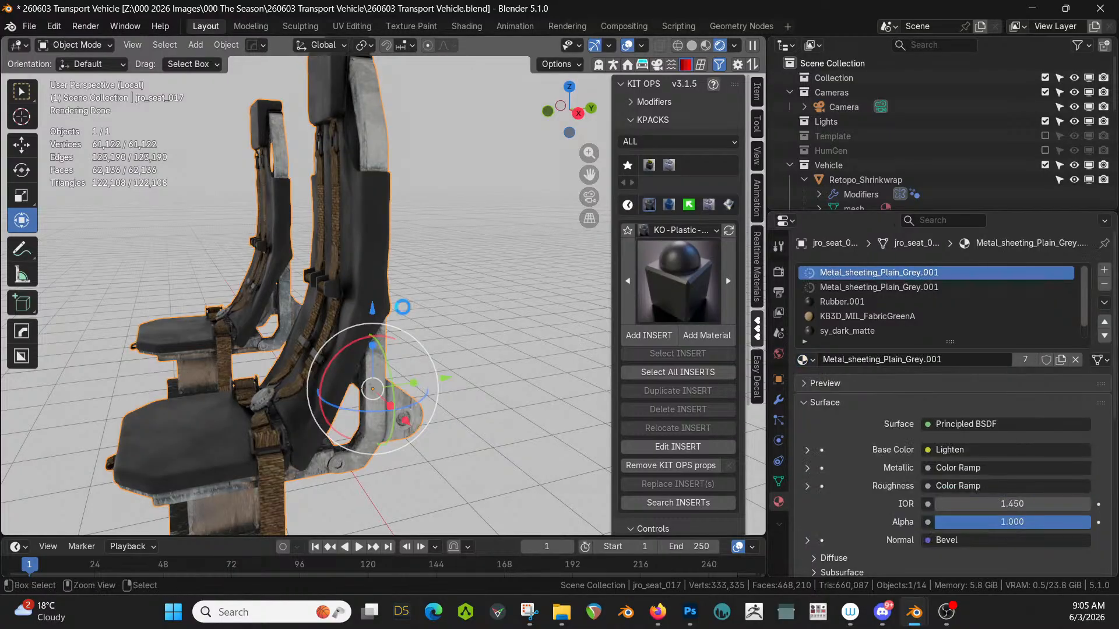
key("ctrl+s")
Exit Local View and unhide the Windshield and Windshield.001 objects.
key("KP_Divide")
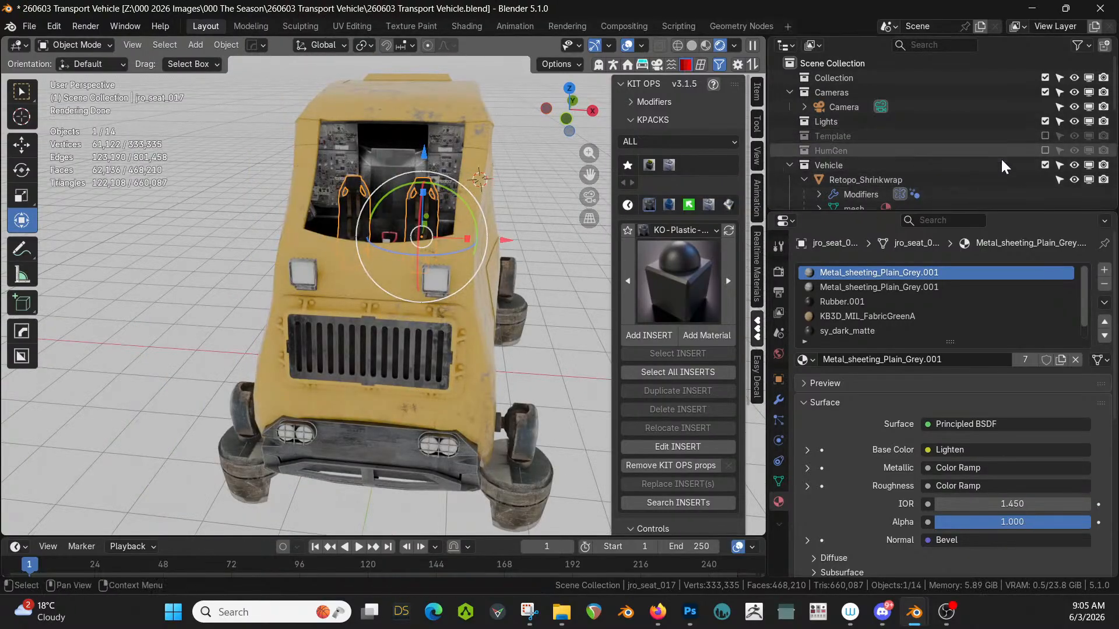
scroll(1005, 174, "down", 4)
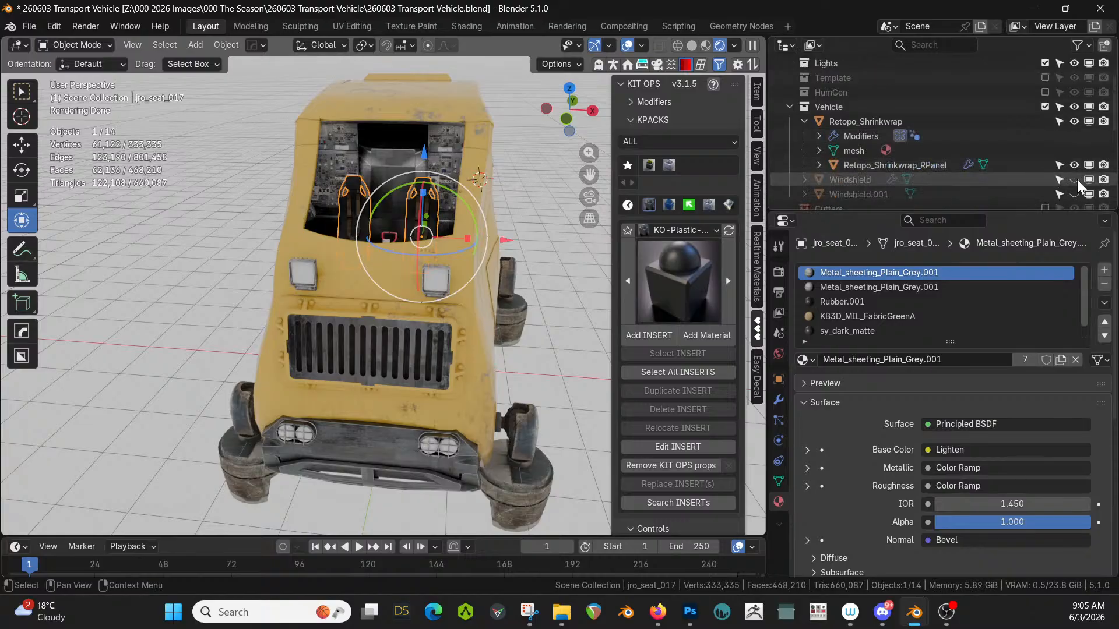
left_click_drag(1074, 179, 1074, 194)
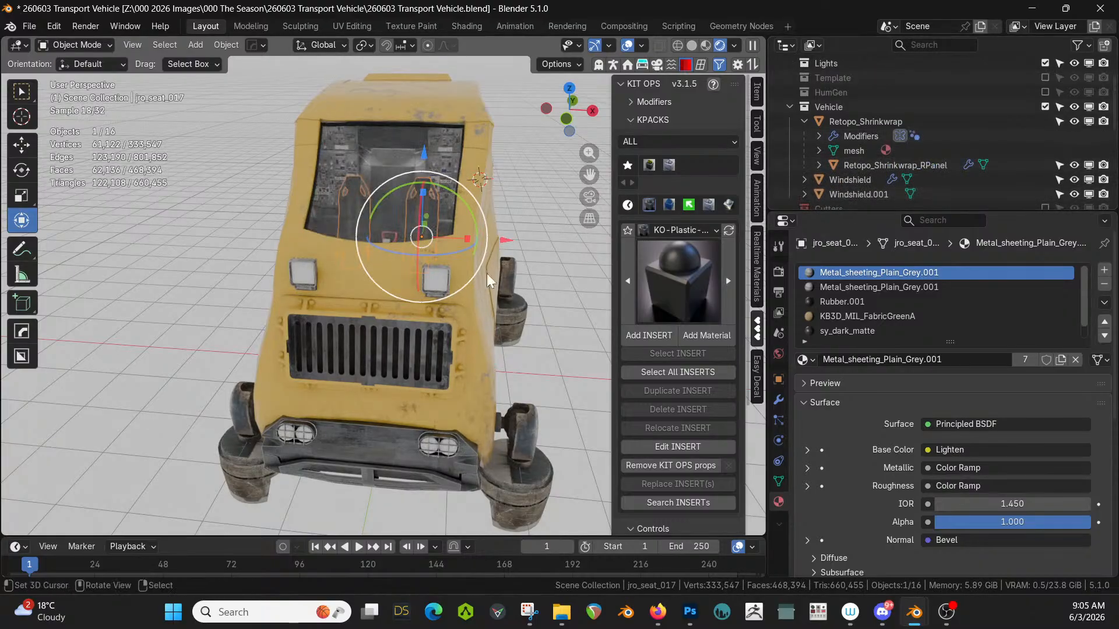
left_click(552, 228)
Enable the HumGen collection and inspect the robots standing inside the vehicle's side opening.
middle_click_drag(564, 280, 228, 306)
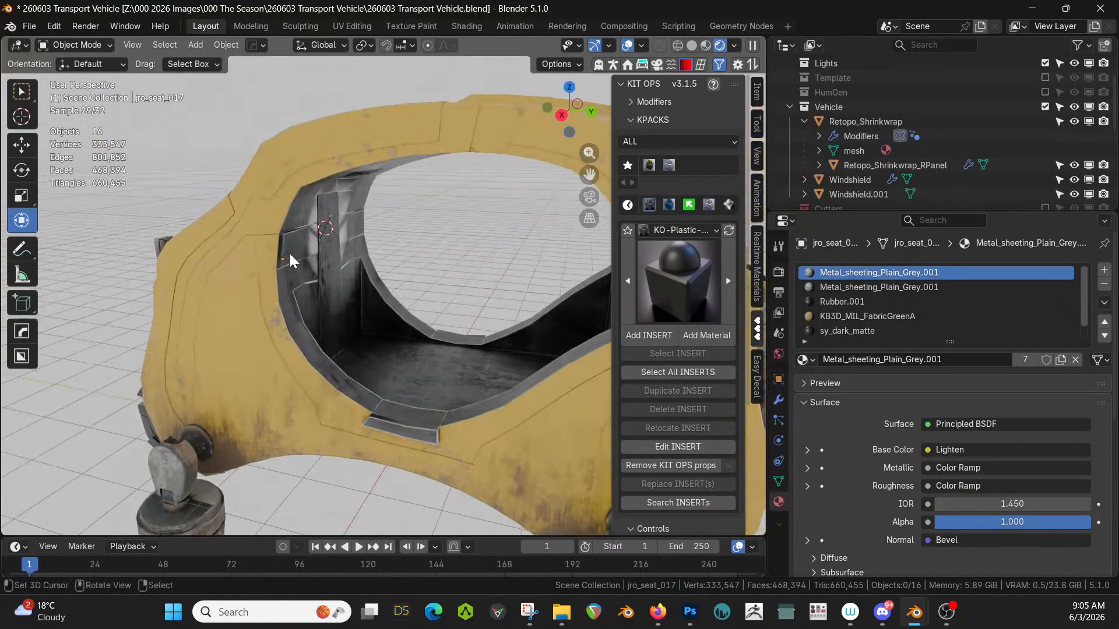
middle_click_drag(357, 334, 369, 356)
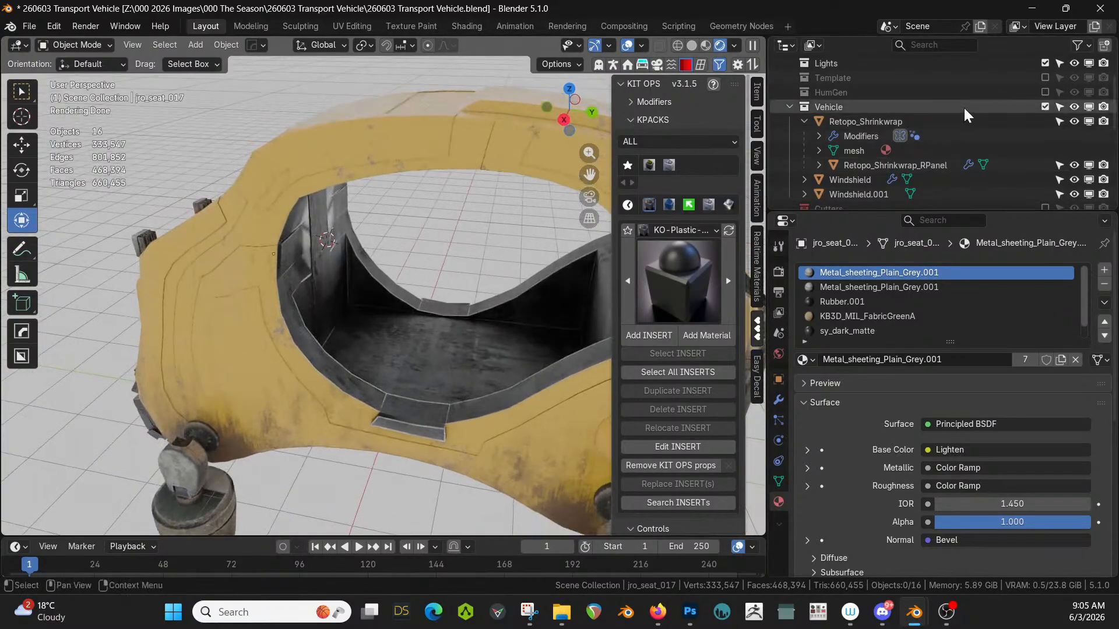
left_click(1045, 92)
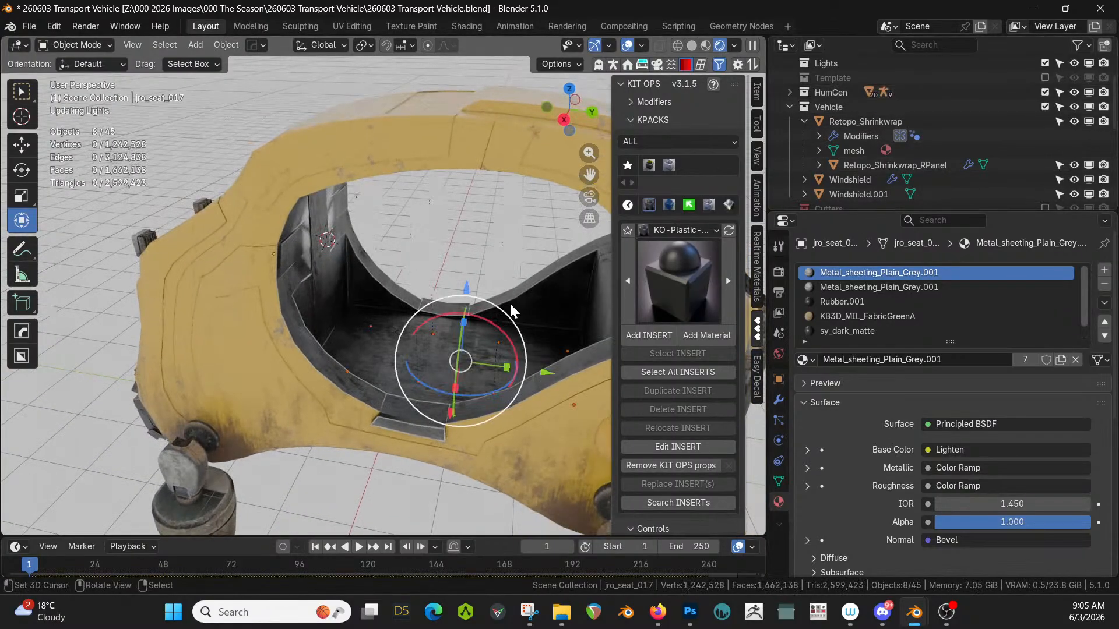
middle_click_drag(462, 342, 536, 288)
scroll(526, 324, "down", 3)
middle_click_drag(527, 331, 548, 354)
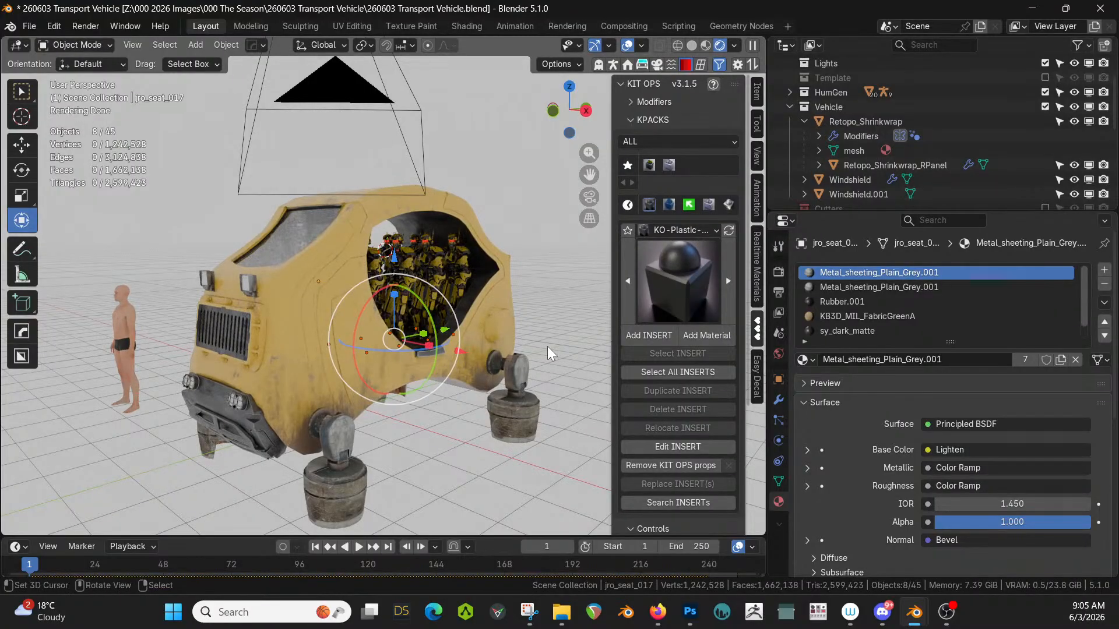
scroll(548, 348, "up", 5)
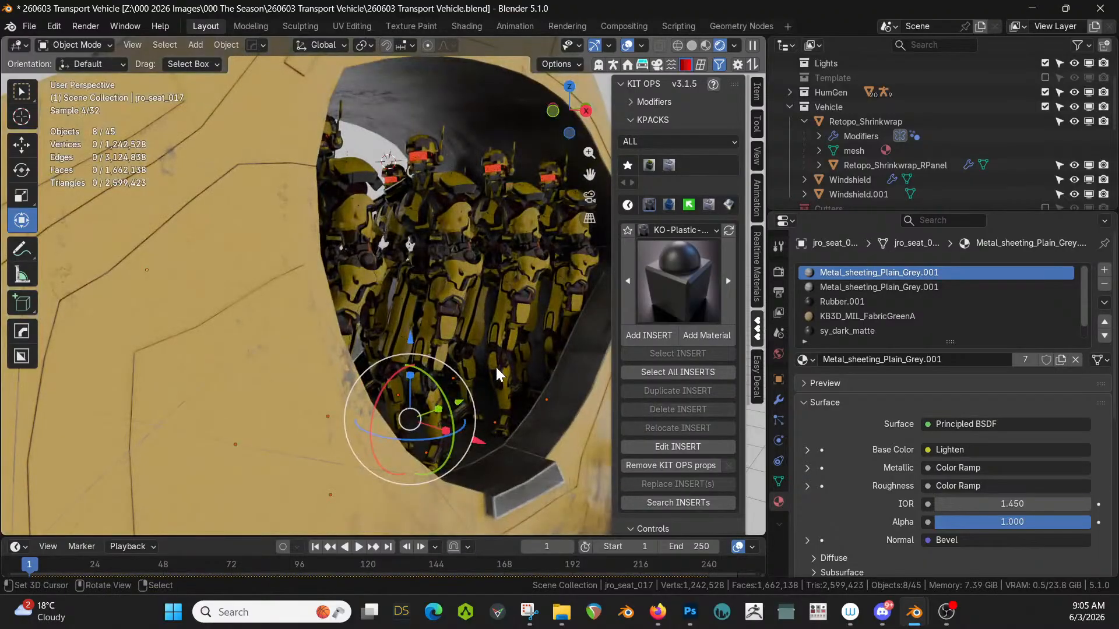
middle_click_drag(497, 369, 325, 307)
scroll(521, 318, "down", 8)
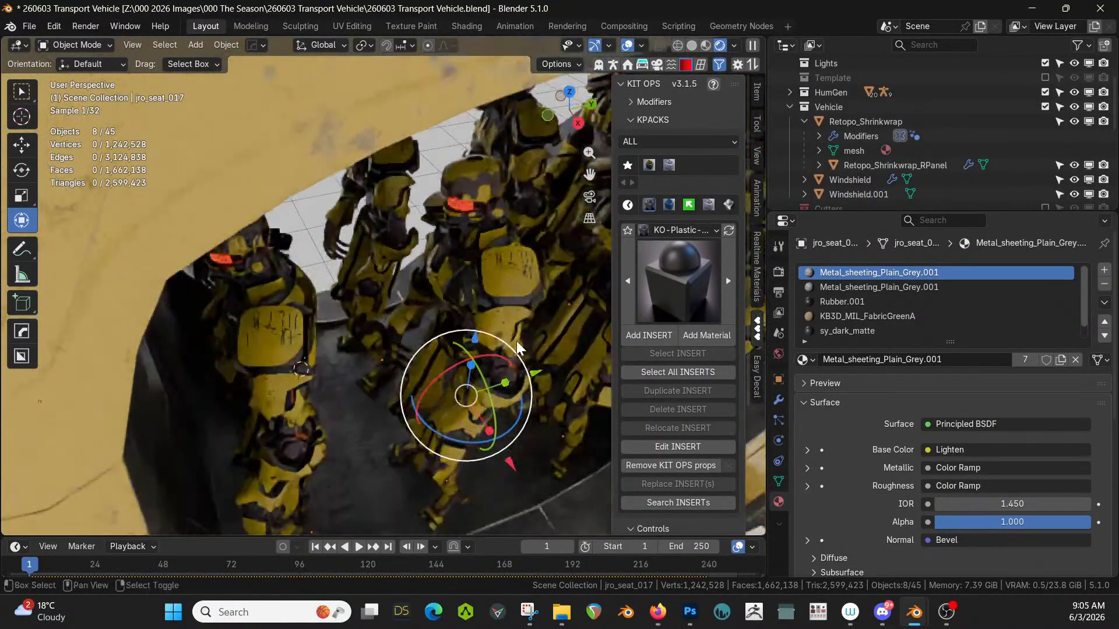
scroll(373, 373, "down", 5)
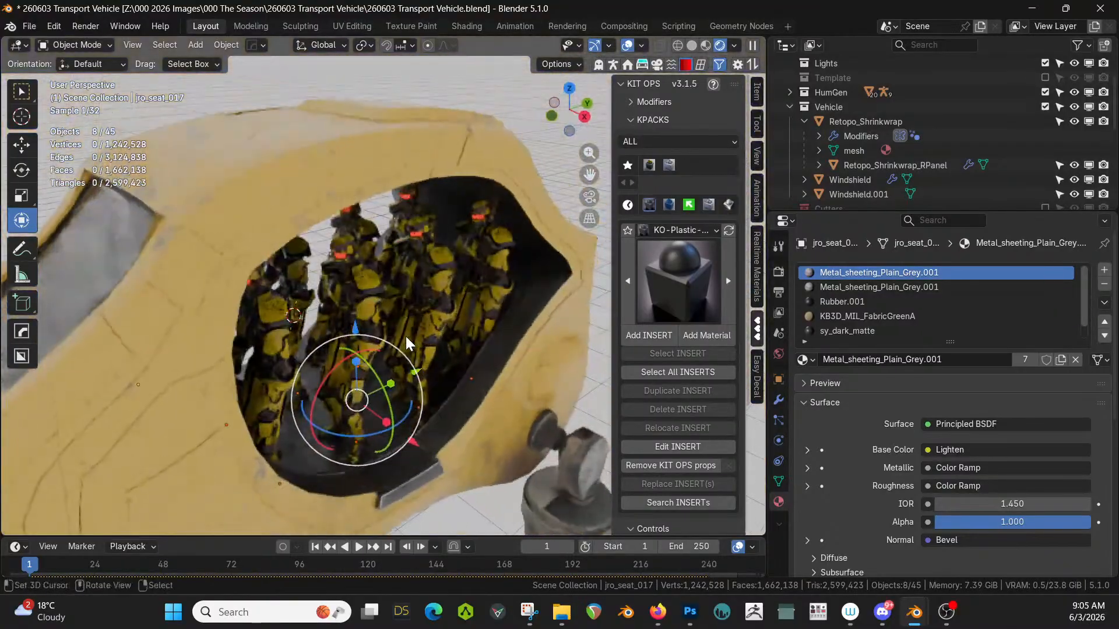
Select the linked faces of the hull's rear roof panel in Retopo_Shrinkwrap_RPanel, delimited by Sharp, and grow the selection one step.
middle_click_drag(362, 385, 414, 238)
left_click(409, 208)
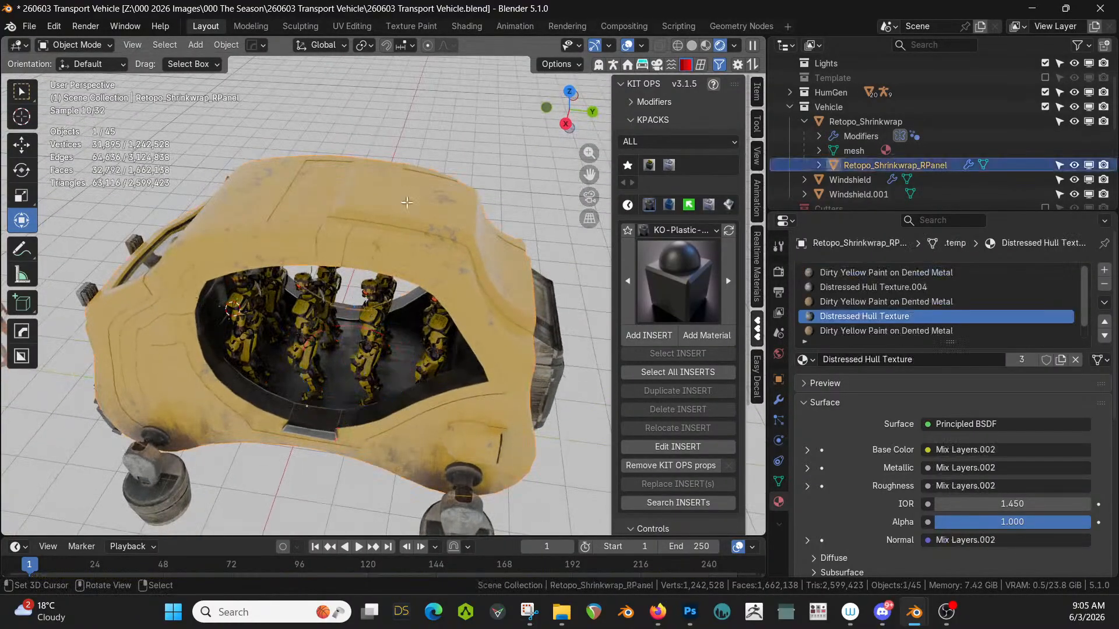
key("Tab")
left_click(406, 200)
key("ctrl+l")
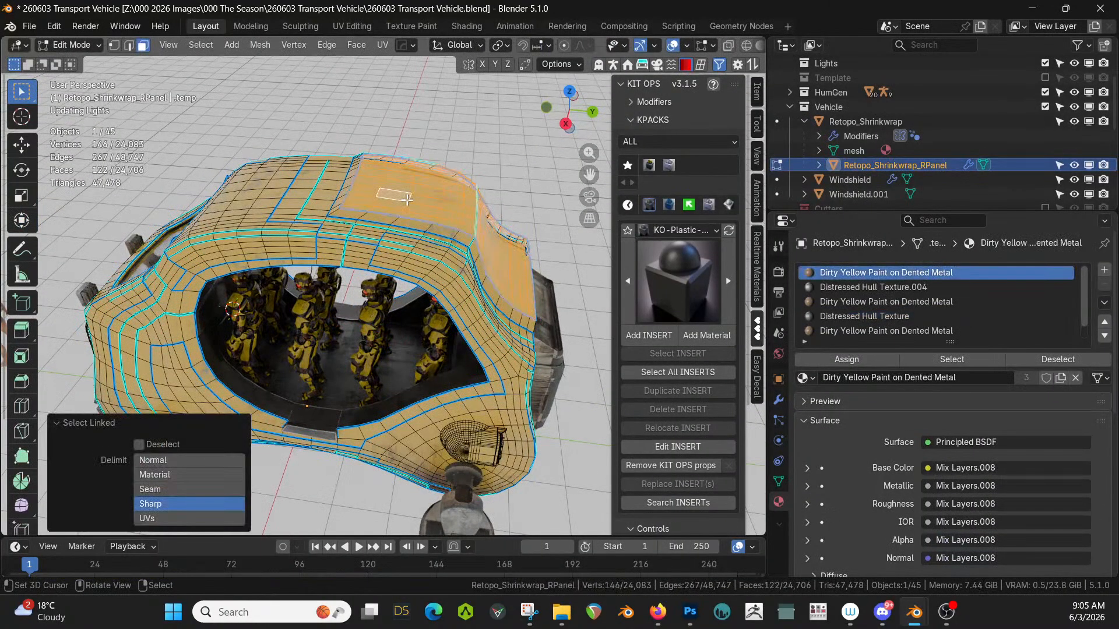
key("ctrl+KP_Add")
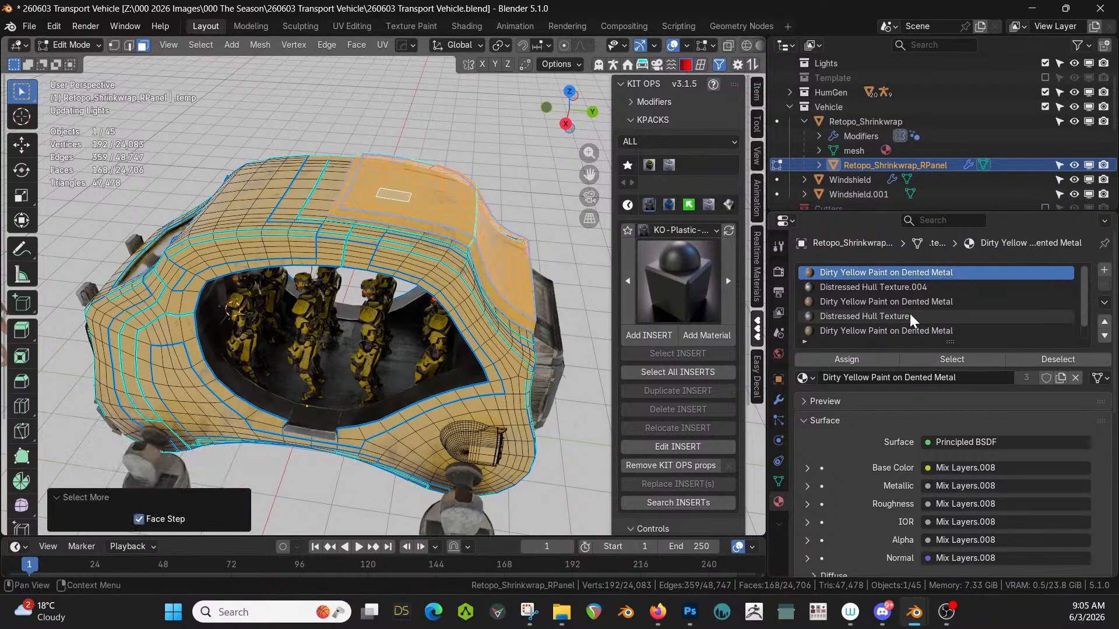
Add a material slot with Metal_sheeting_Plain_Grey.001 and assign it to the selected rear roof panel faces.
left_click(1104, 270)
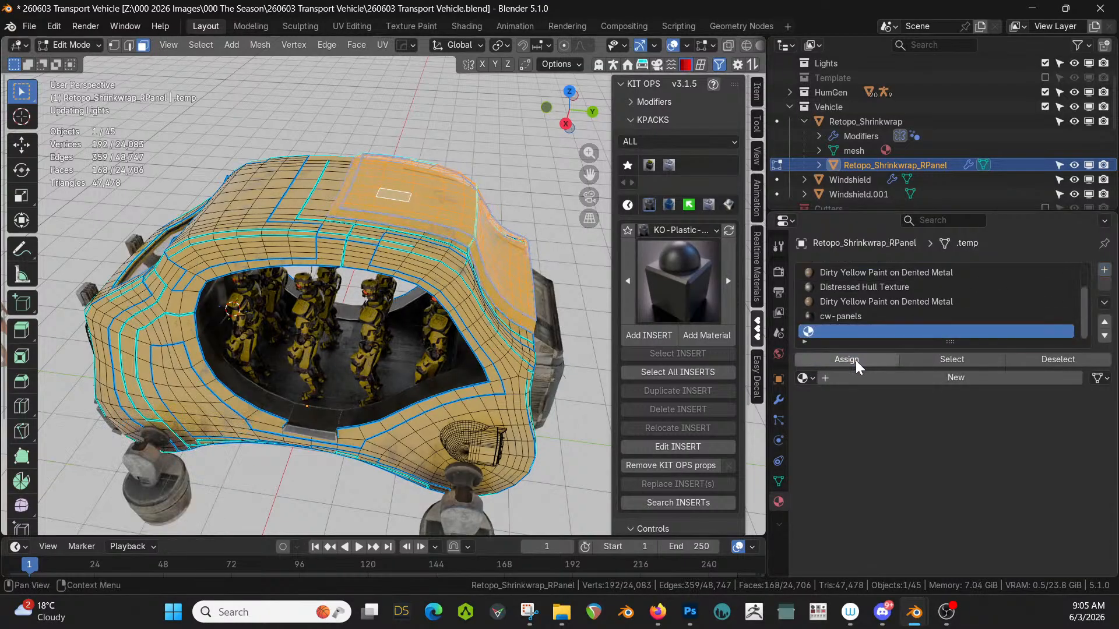
left_click(806, 377)
type("sheet")
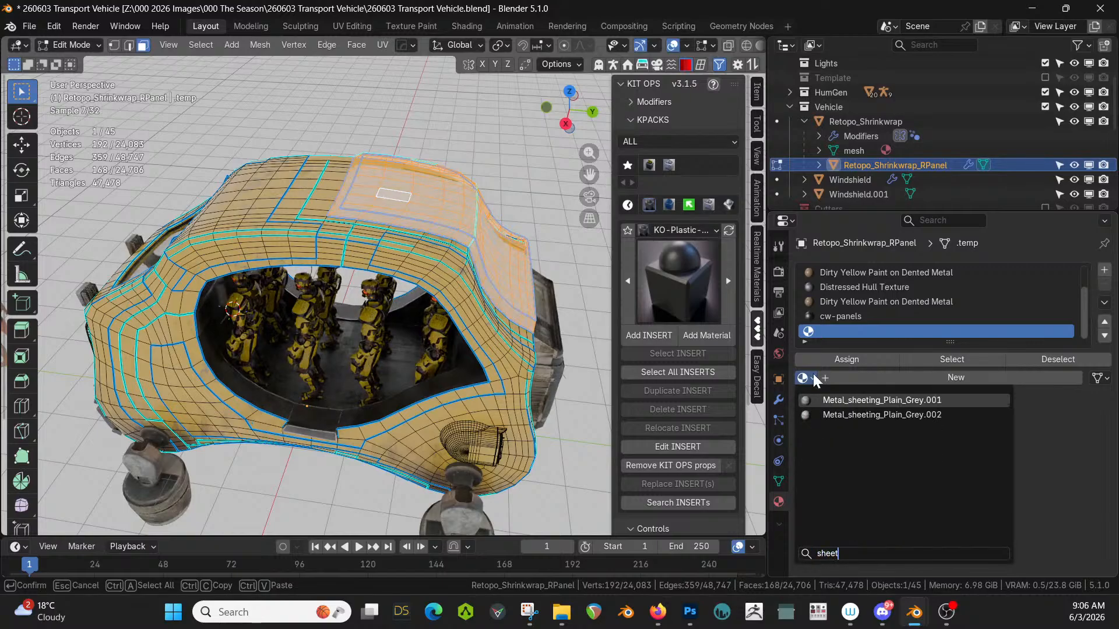
key("Return")
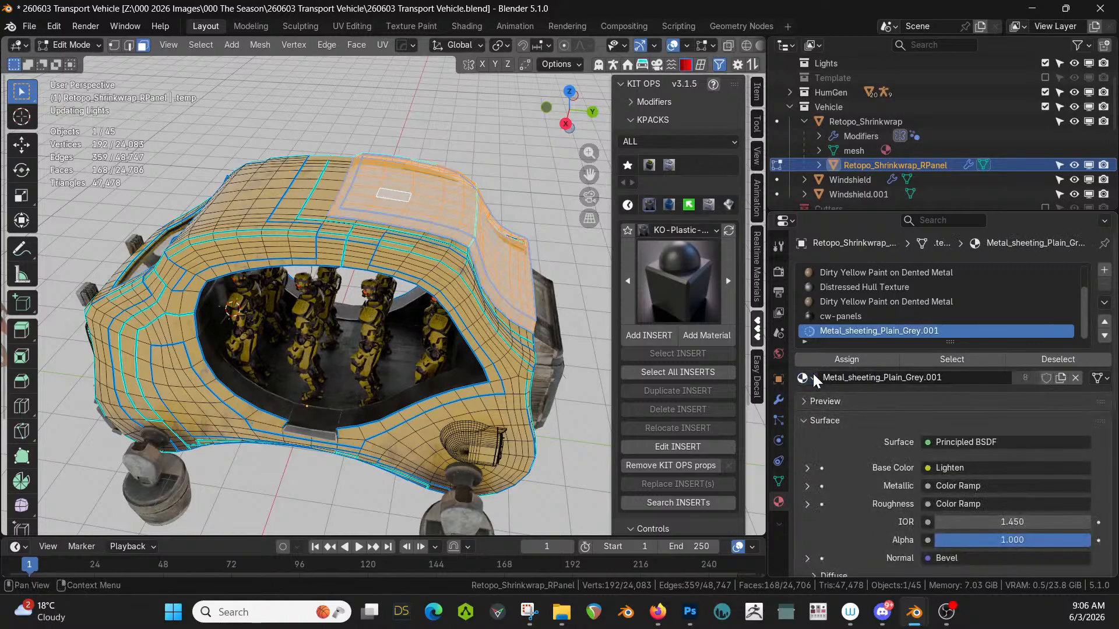
left_click(846, 359)
key("Tab")
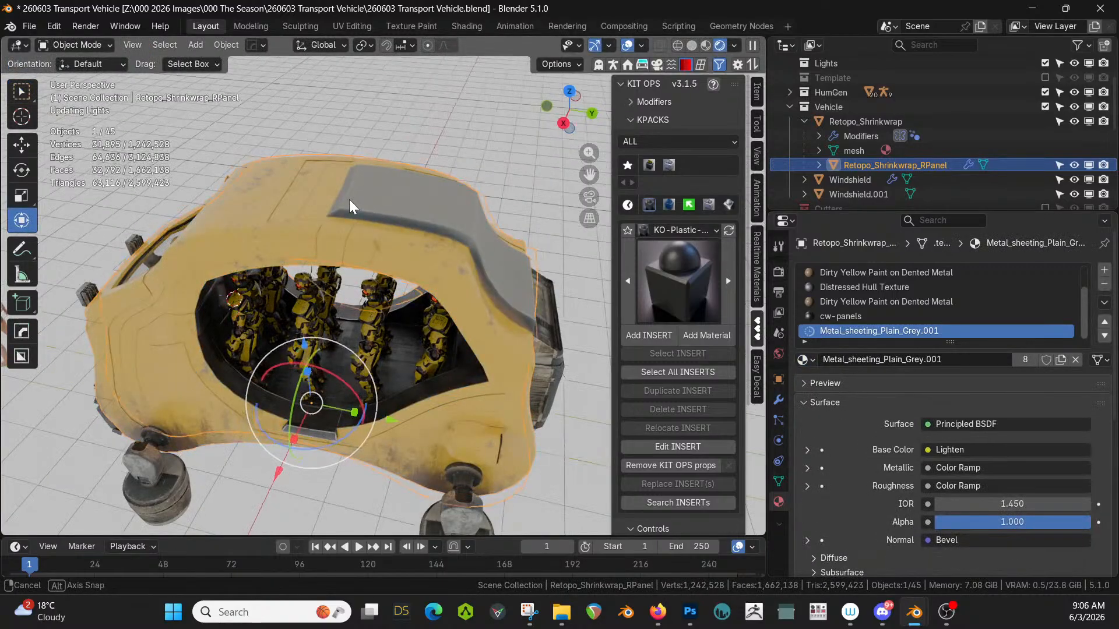
Try to unwrap the selected rear roof panel faces with Smart UV Project at a 66° angle limit.
key("Tab")
middle_click_drag(349, 206, 388, 235)
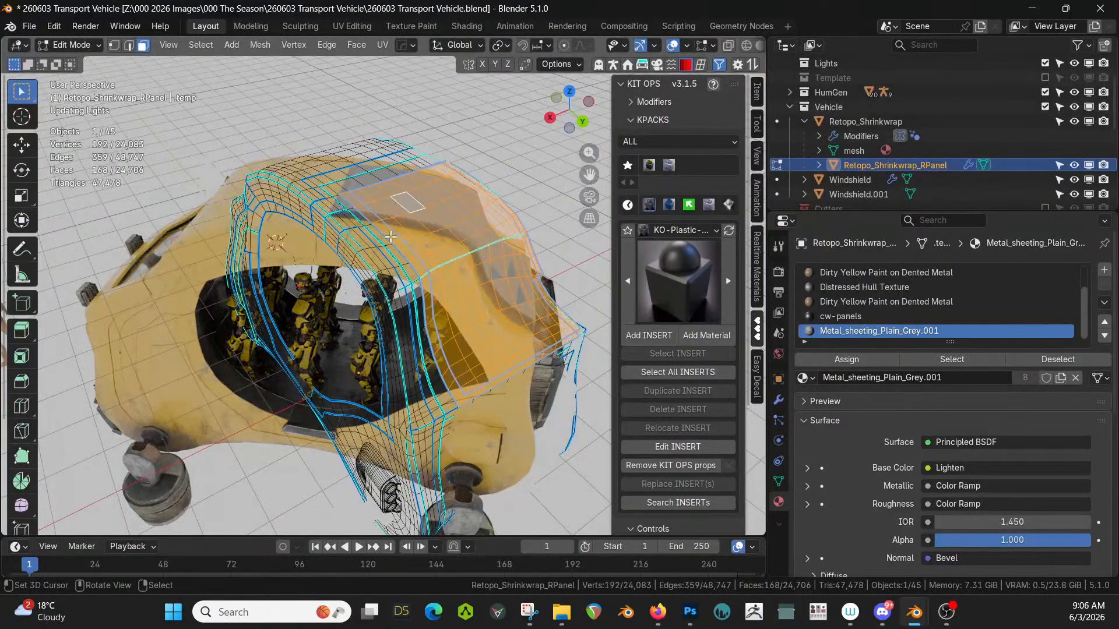
key("KP_Decimal")
key("u")
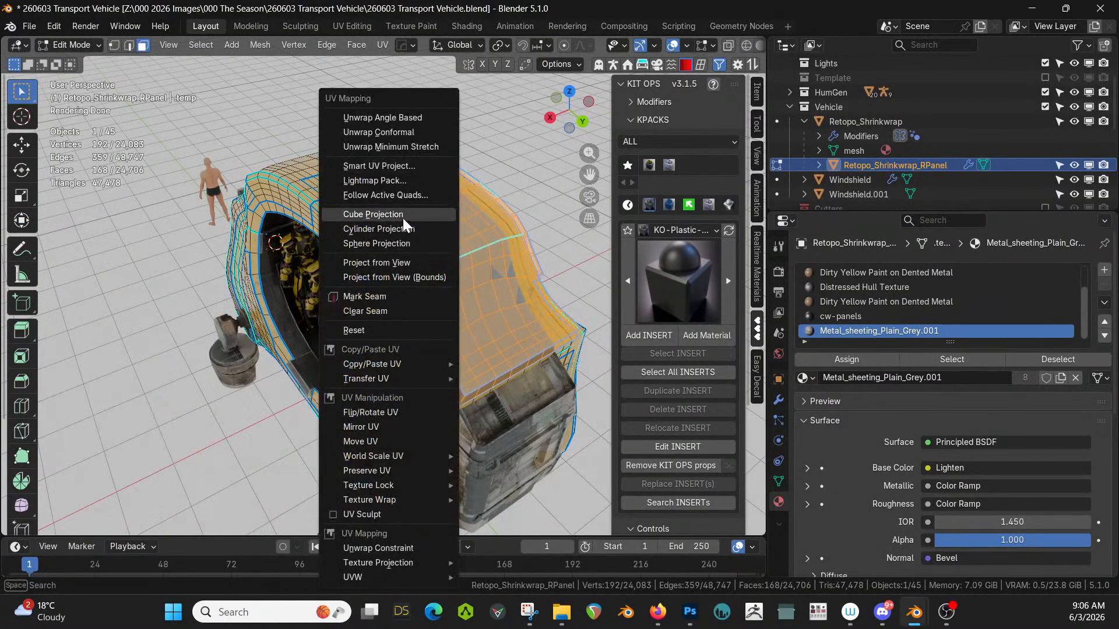
left_click(388, 168)
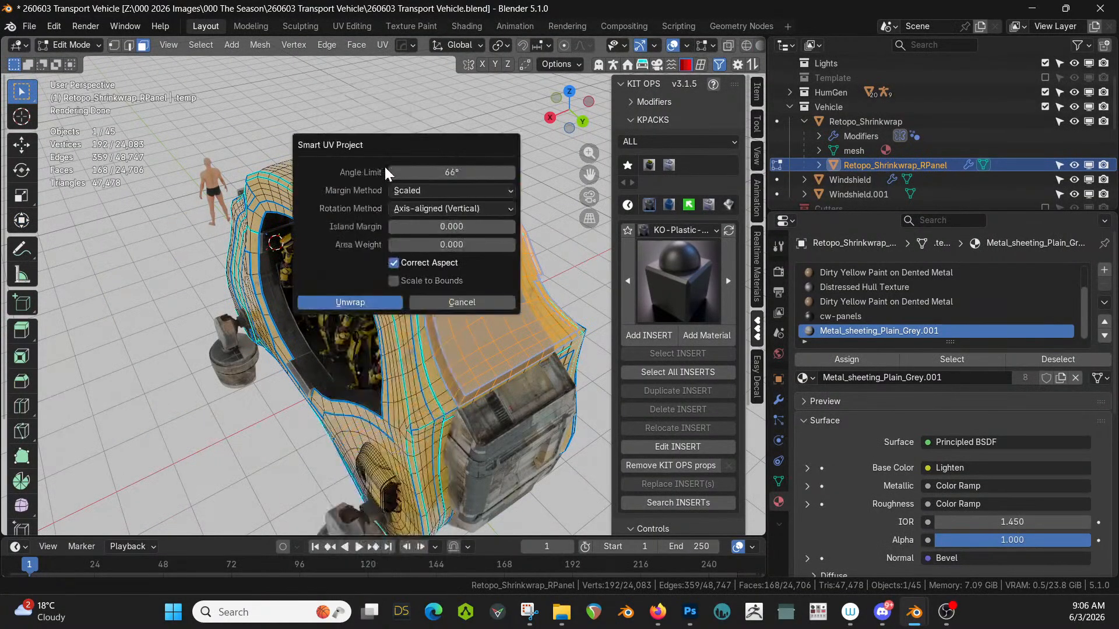
left_click(355, 296)
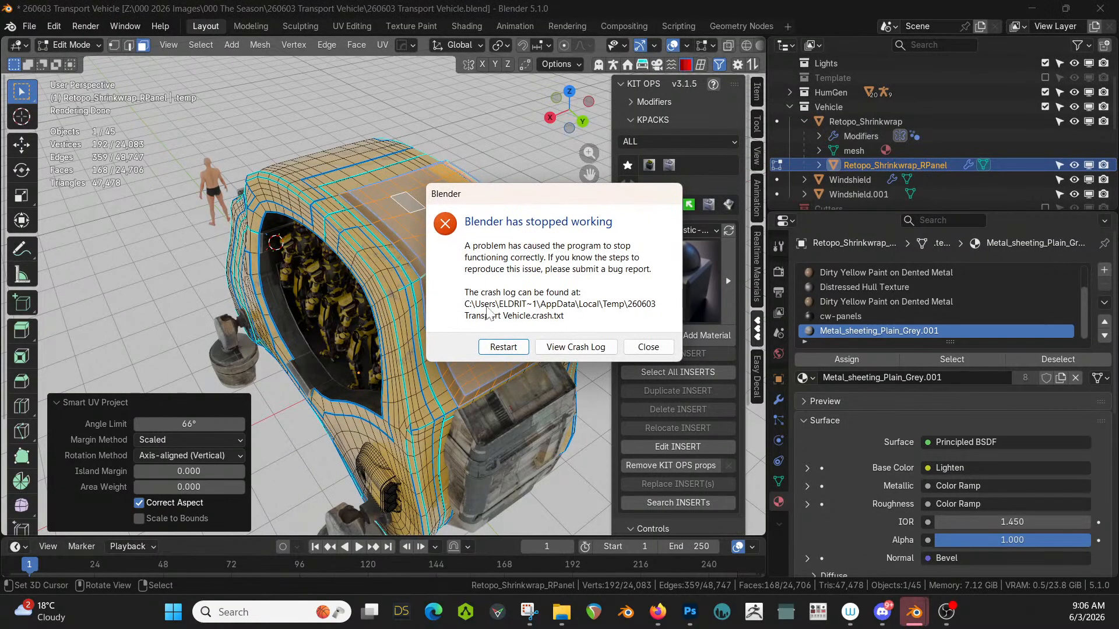
Restart Blender after the crash and try to close its unresponsive unsaved window.
left_click(503, 347)
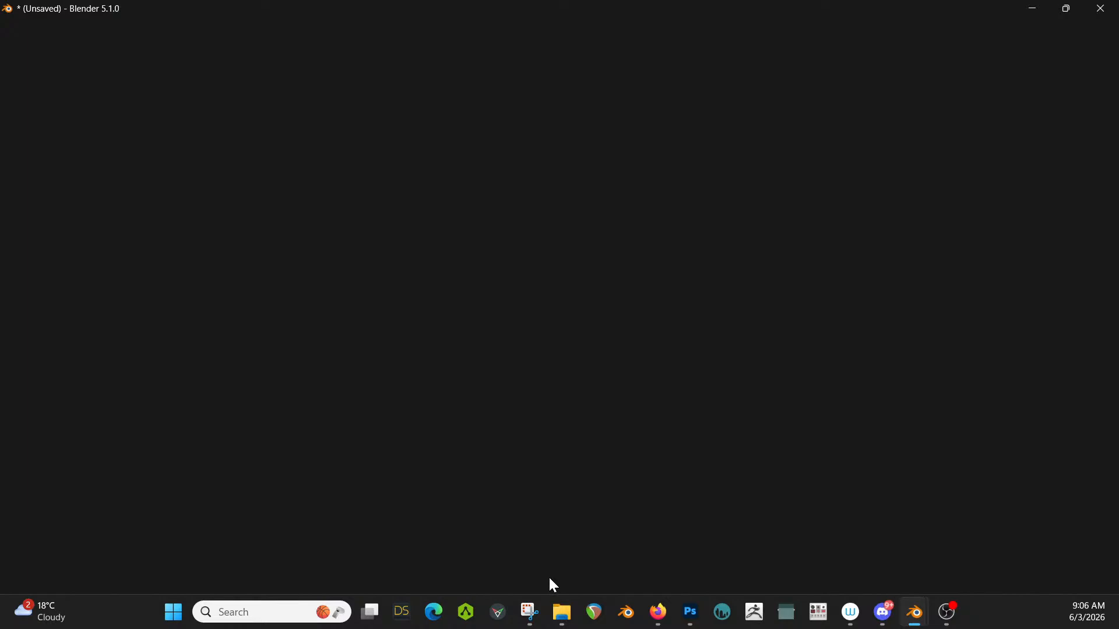
mouse_move(915, 625)
mouse_move(922, 603)
left_click(953, 580)
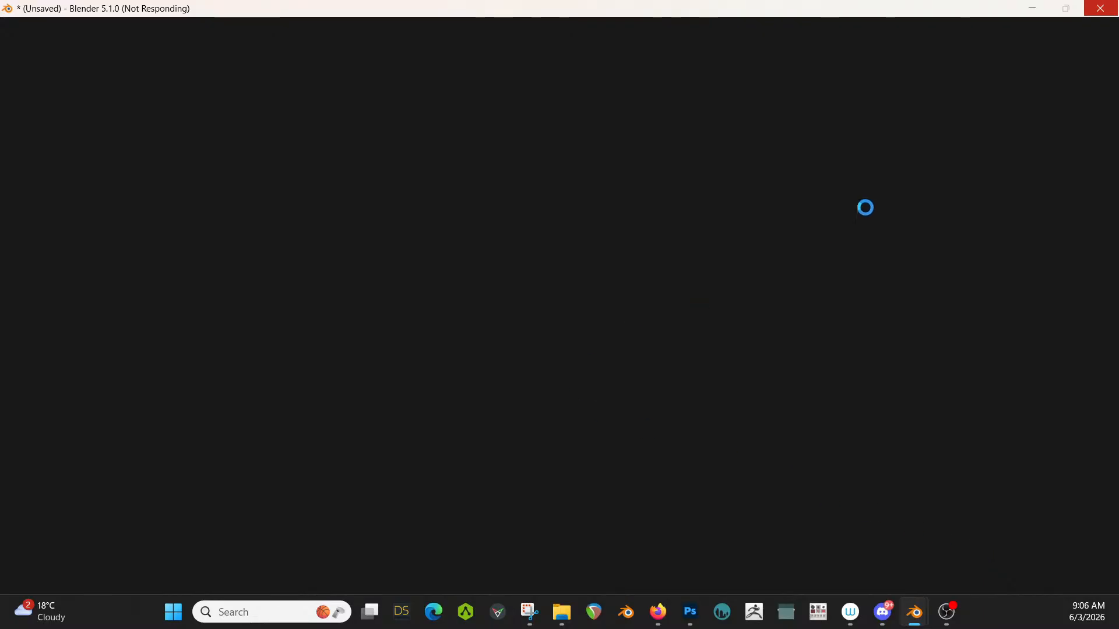
left_click(1103, 11)
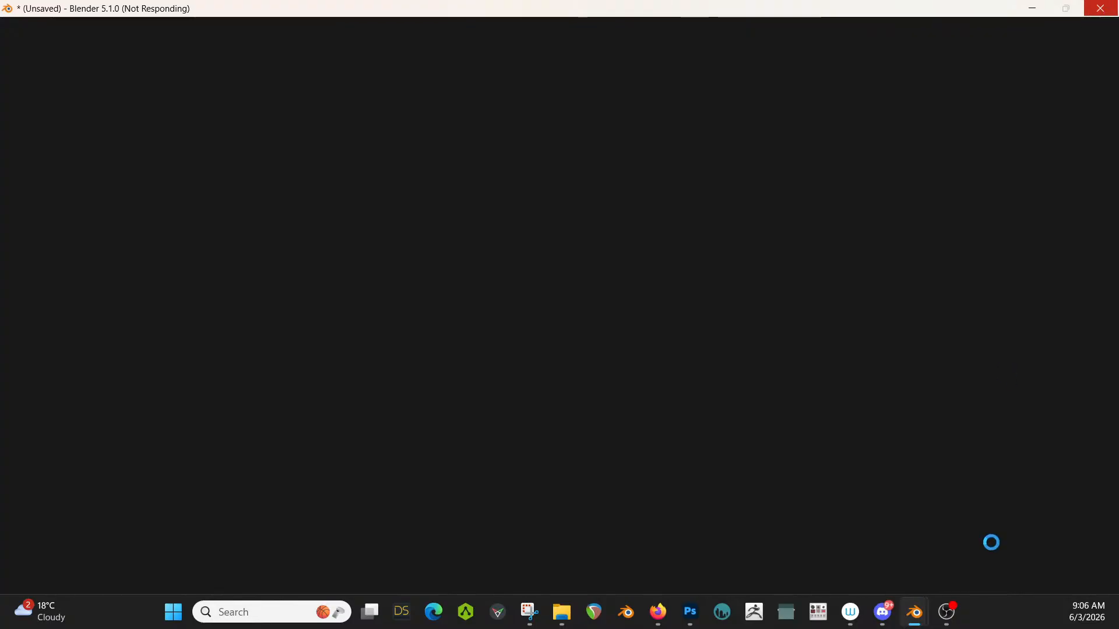
left_click(386, 96)
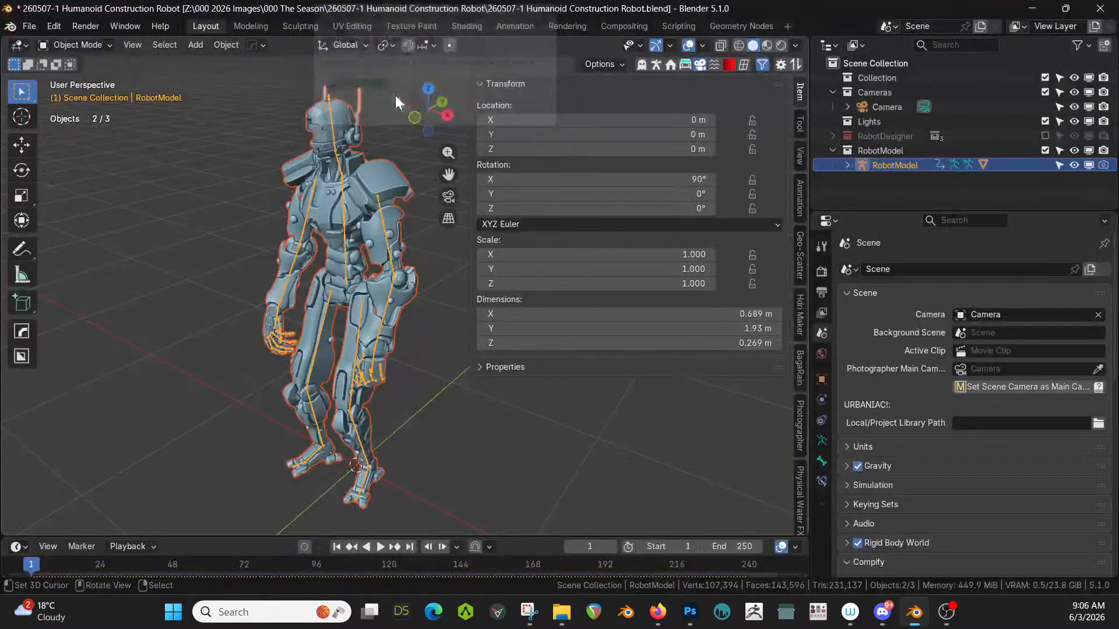
Recover the auto-saved 260603 Transport Vehicle file and display the vehicle in Rendered shading.
left_click(27, 27)
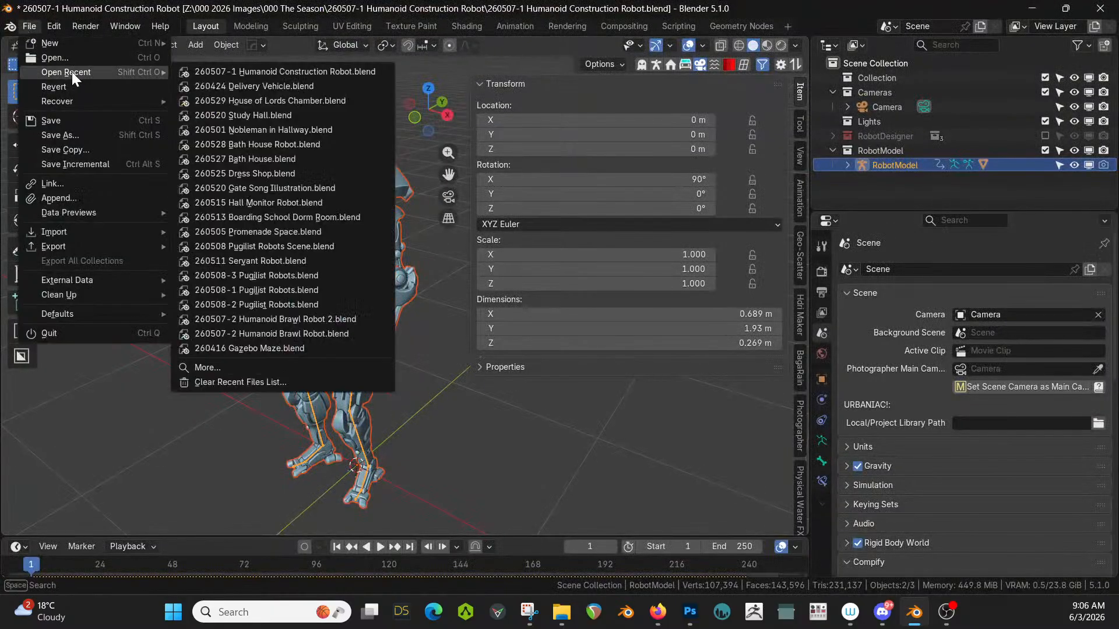
mouse_move(72, 100)
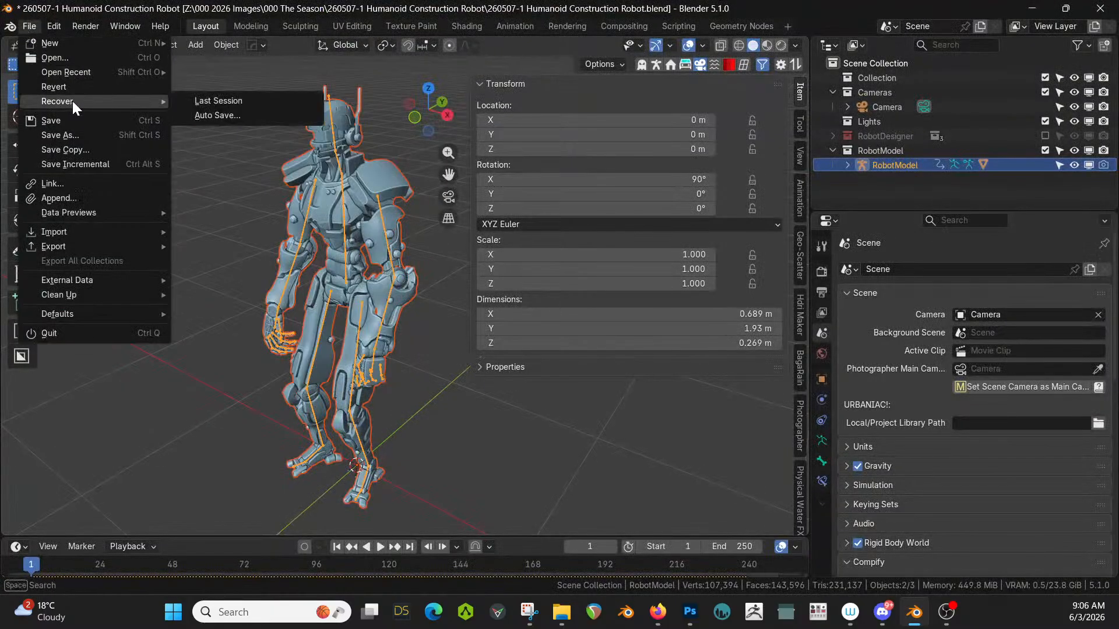
left_click(232, 115)
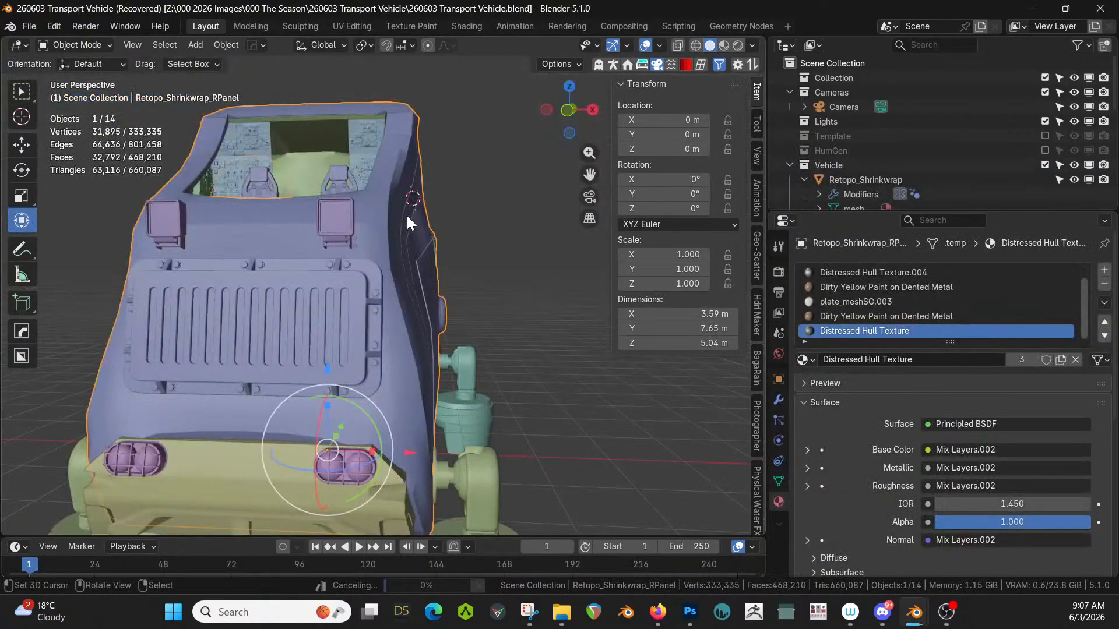
mouse_move(473, 367)
middle_mouse_down()
mouse_move(431, 368)
mouse_move(411, 389)
middle_mouse_up()
key("z")
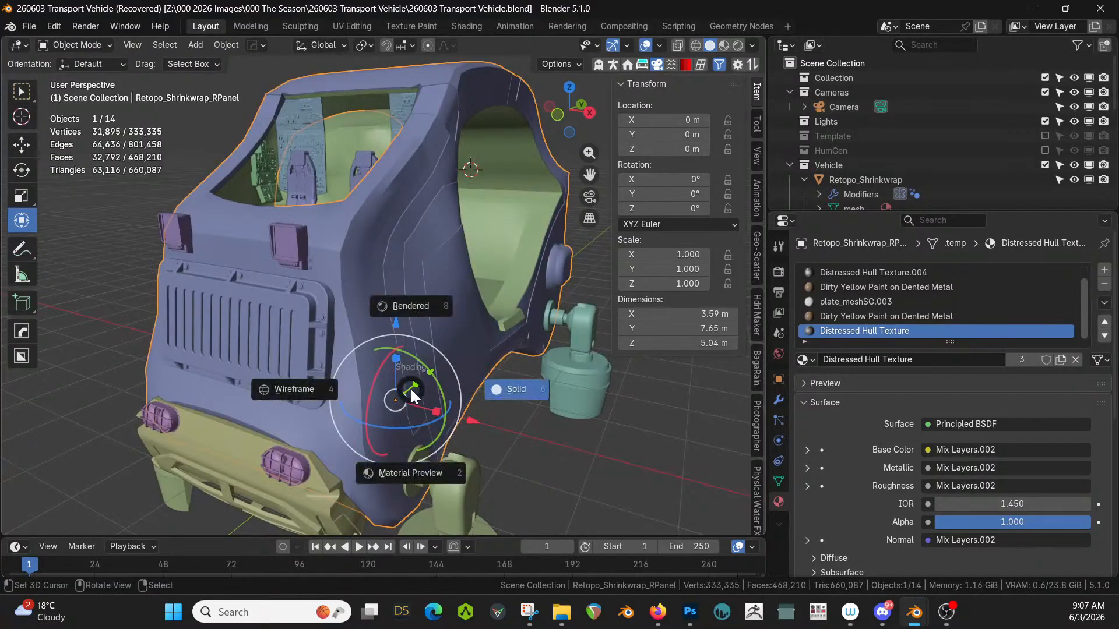
left_click(439, 333)
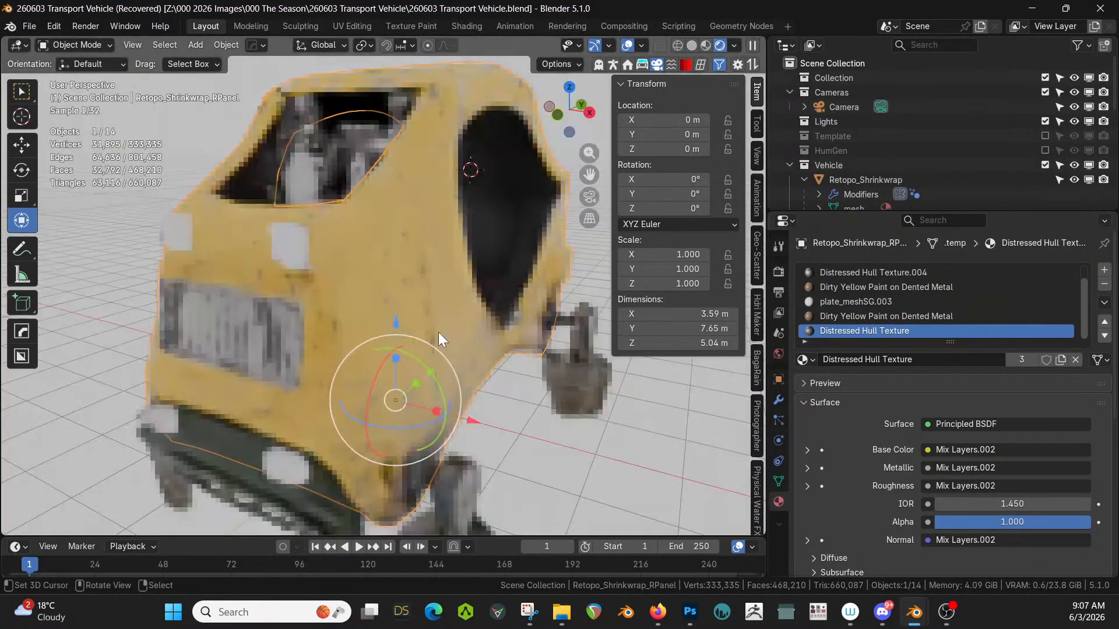